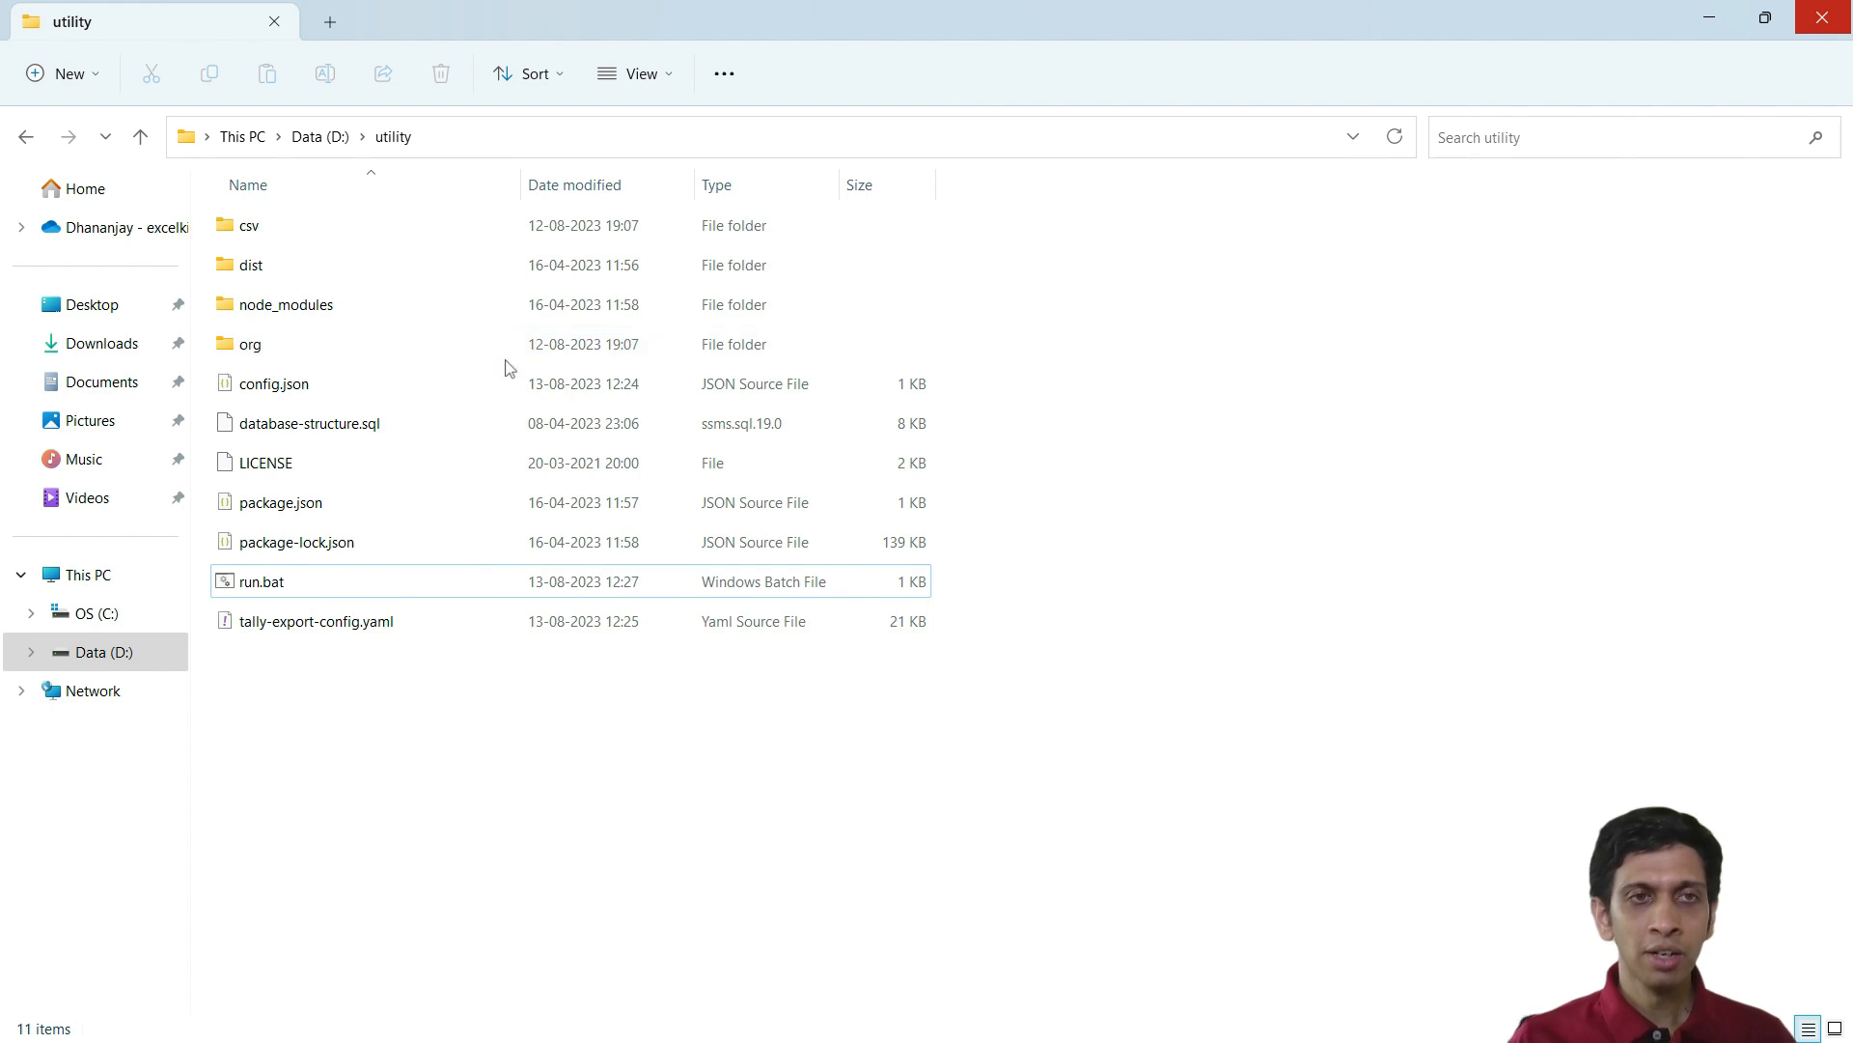
Open config.json from the utility folder in Notepad++, set the database technology to "csv" and save the file
right_click(295, 398)
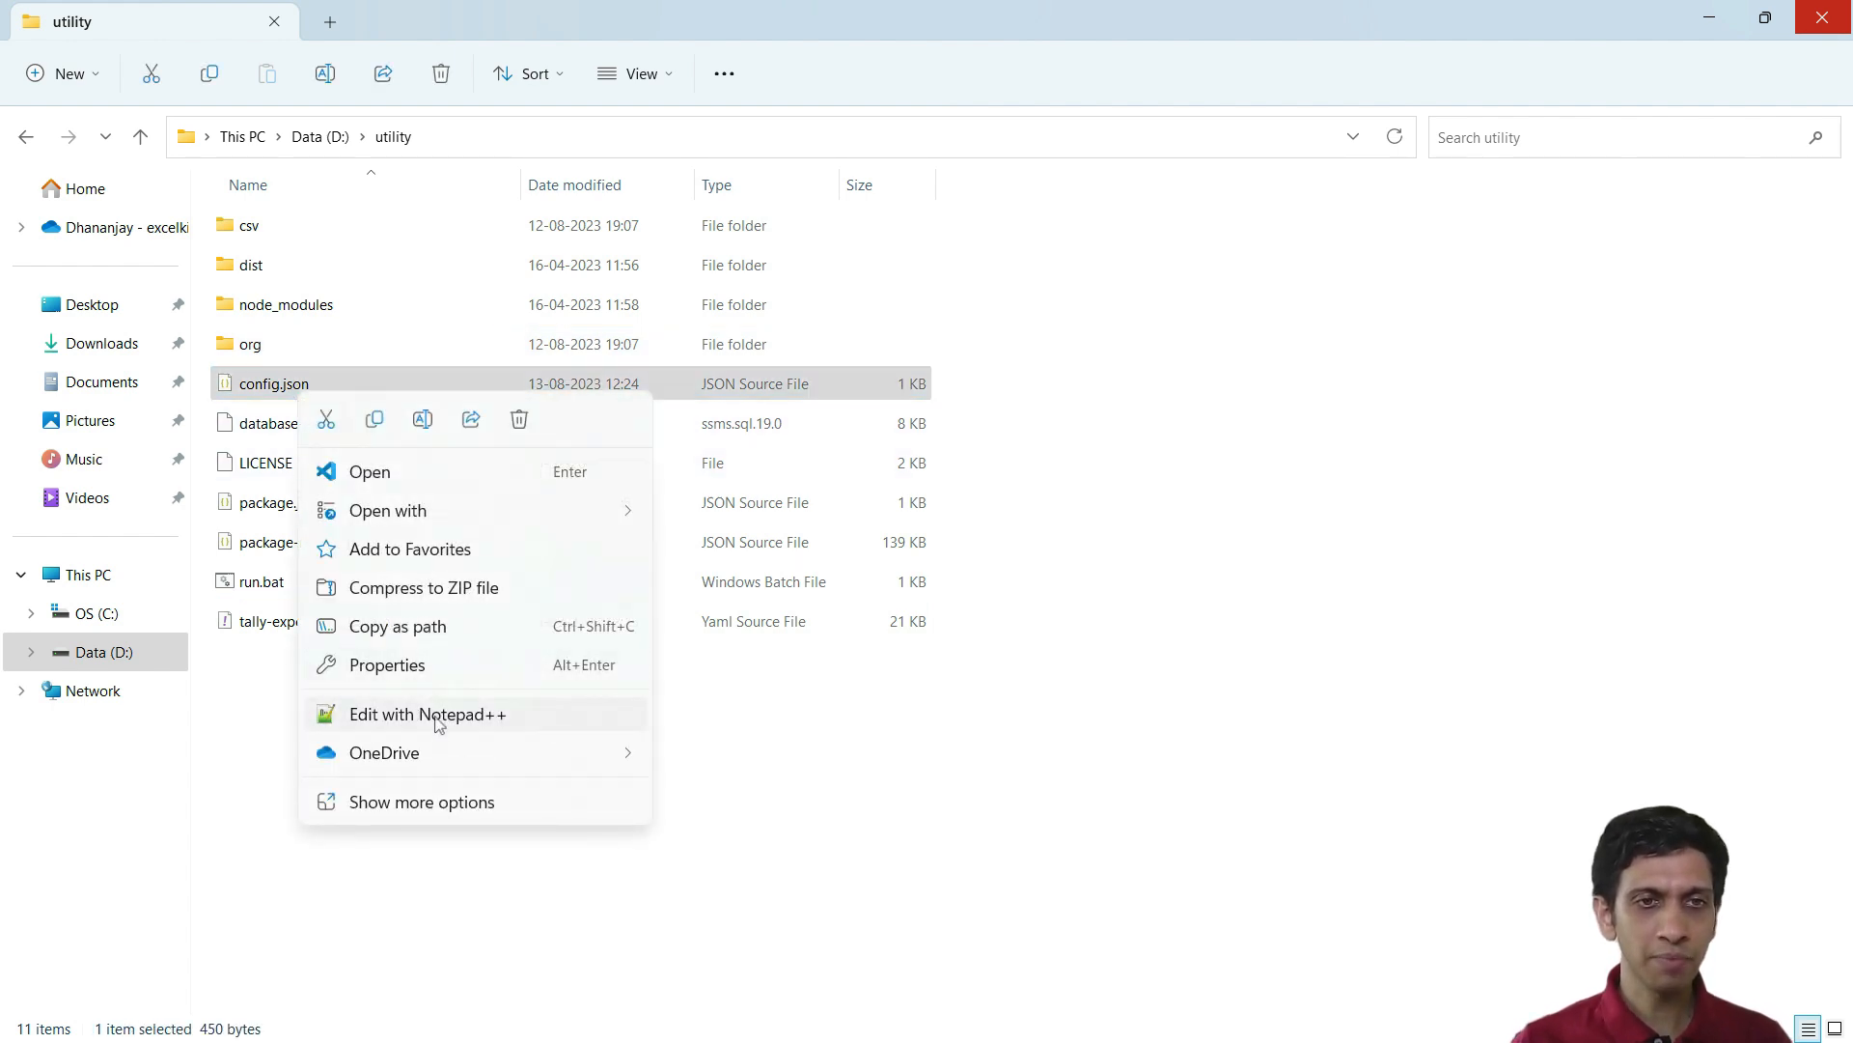
click(439, 715)
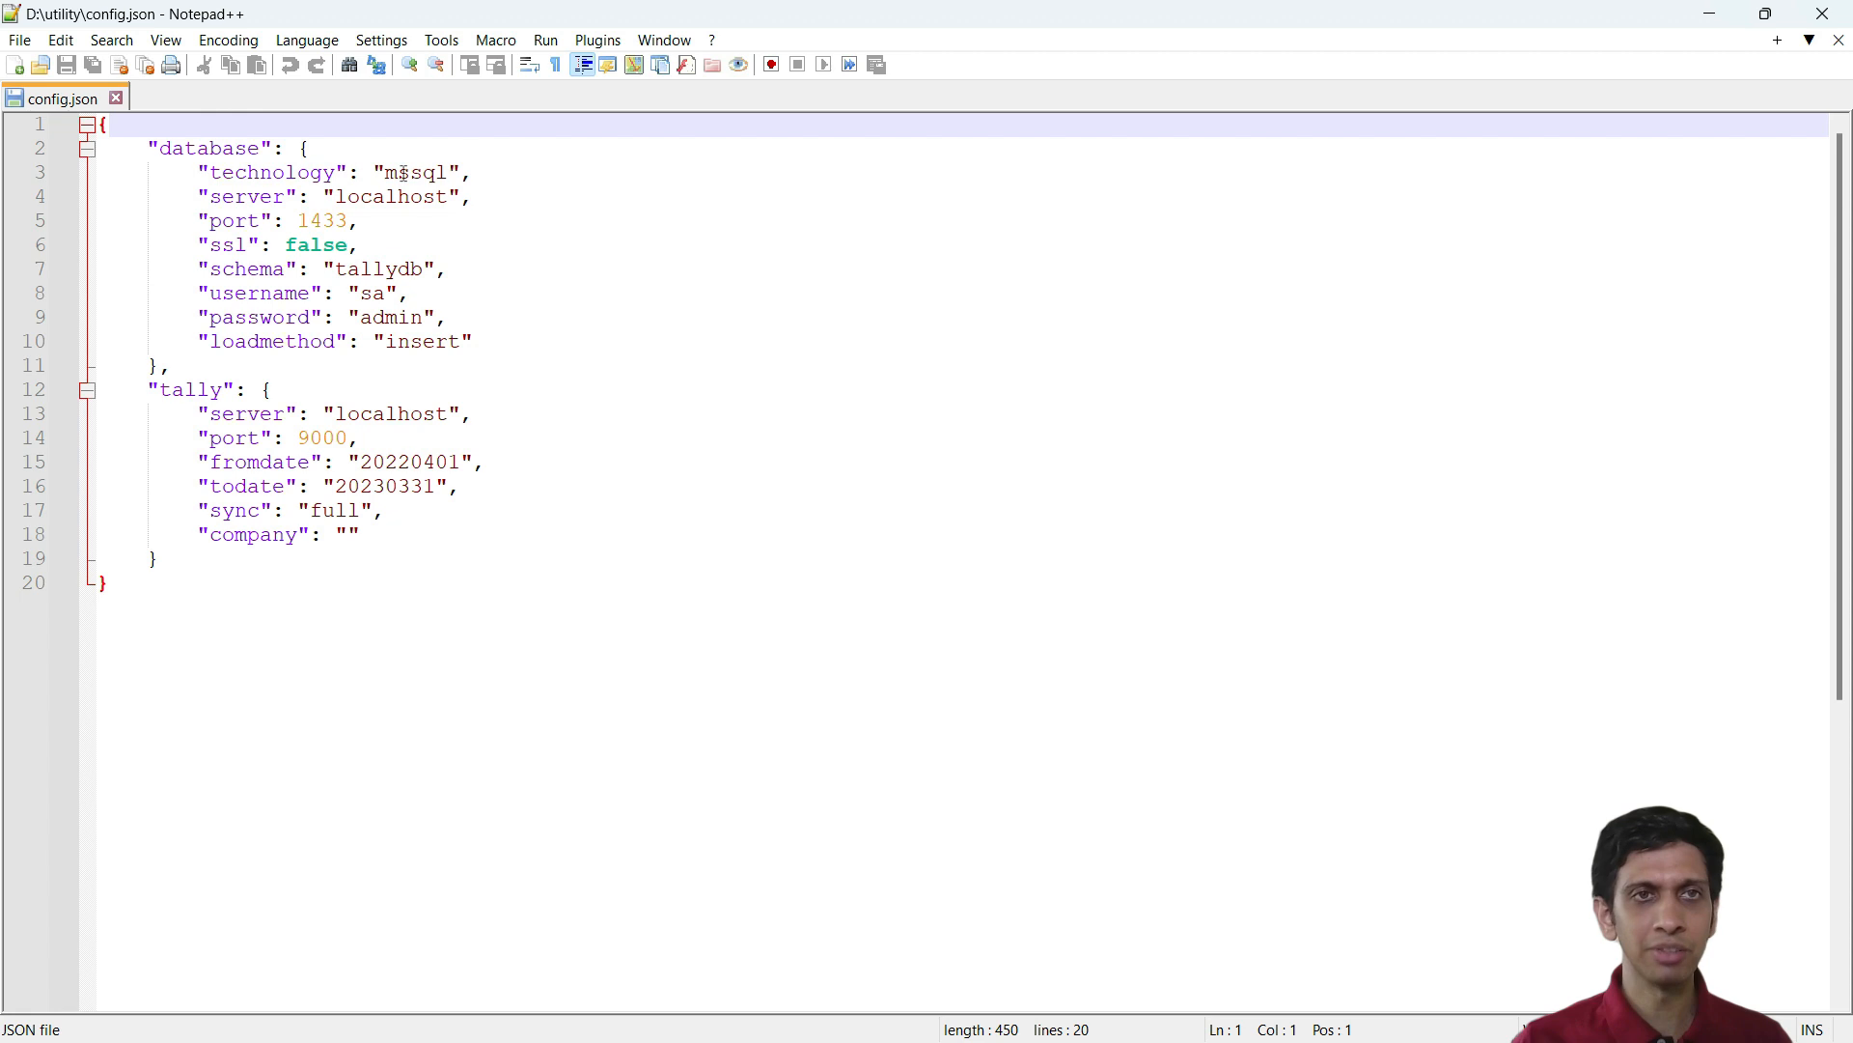
double_click(412, 175)
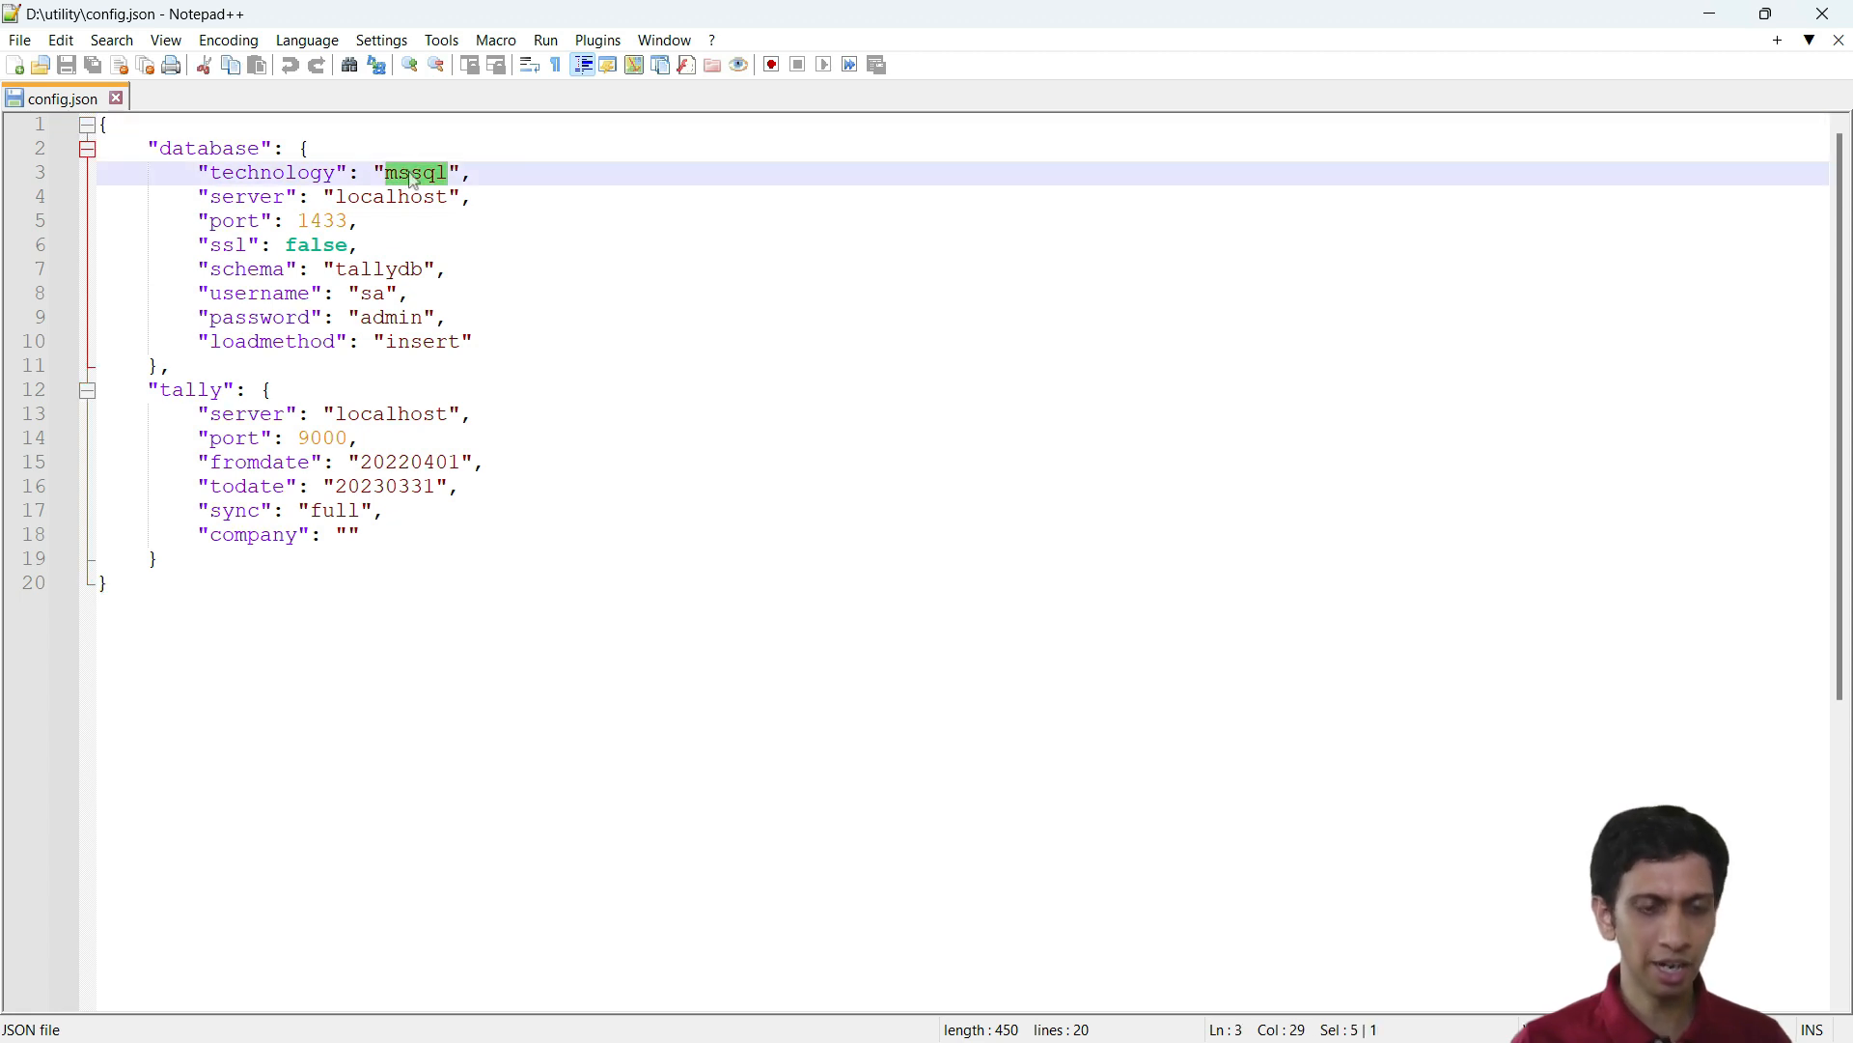
text(csv)
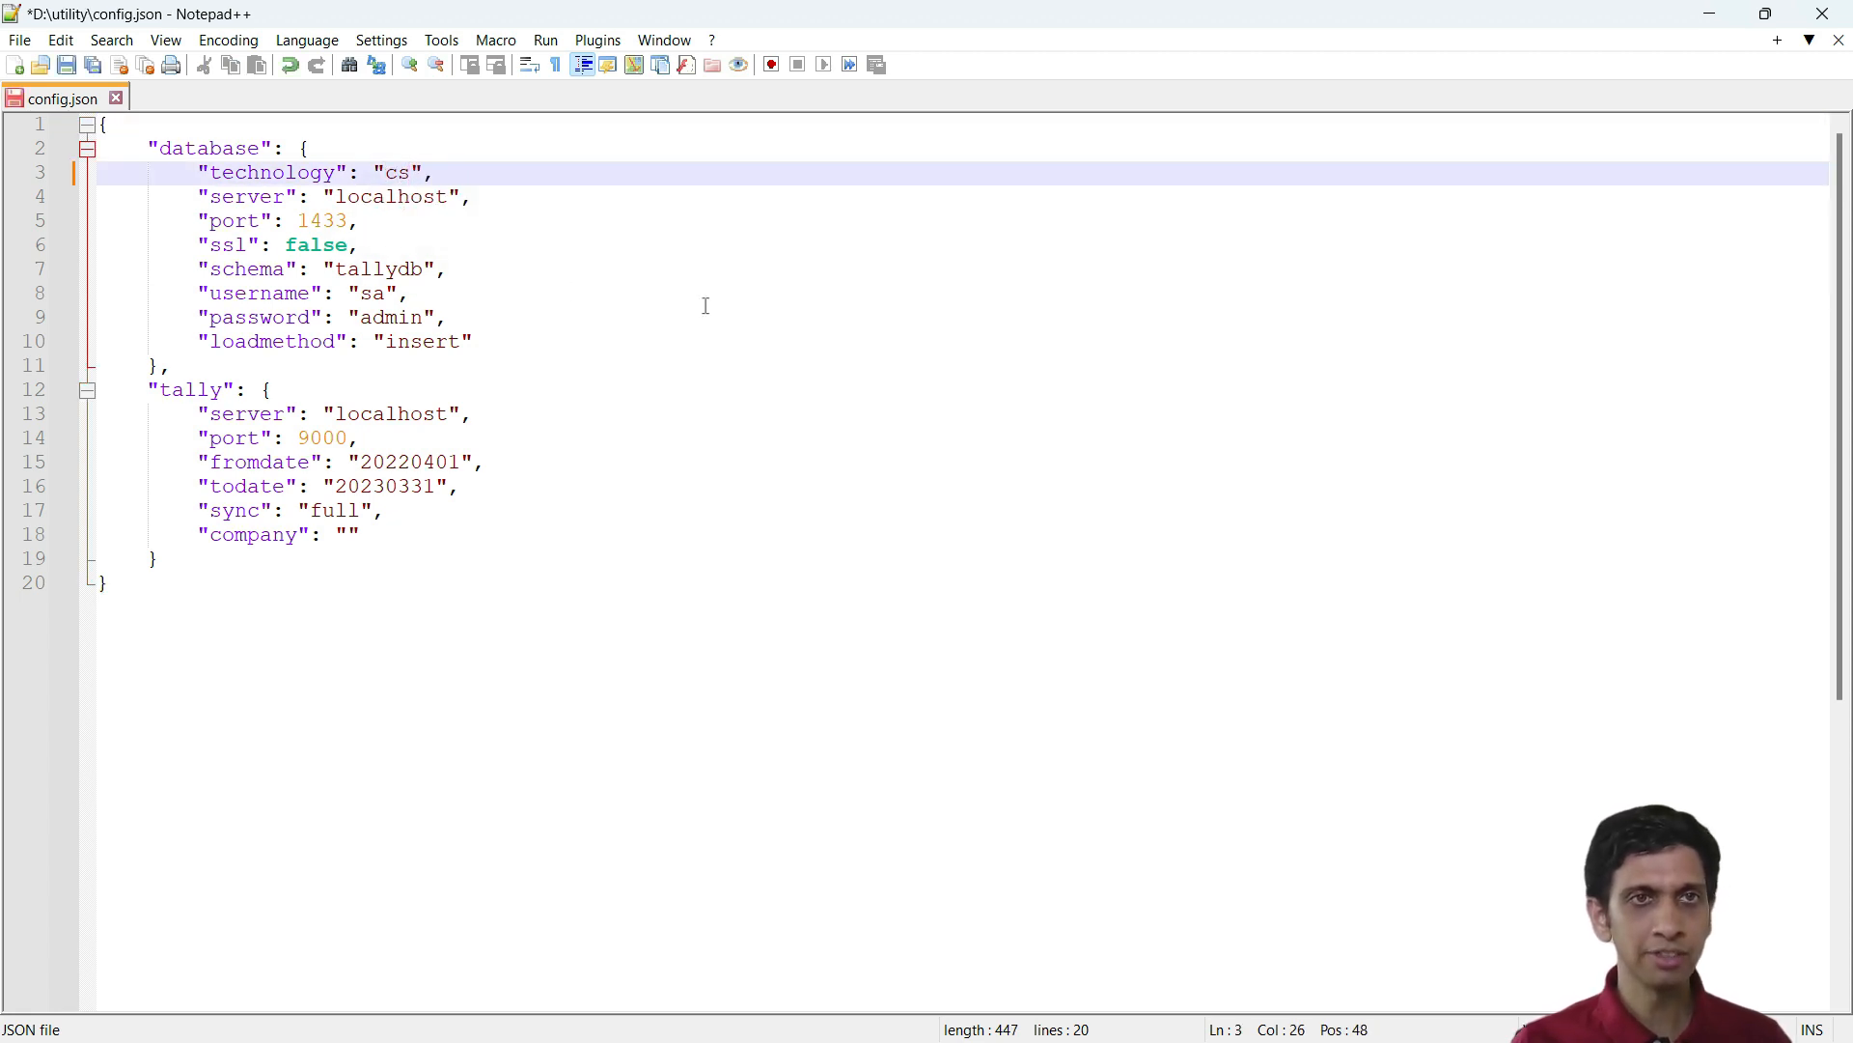
key(ctrl+s)
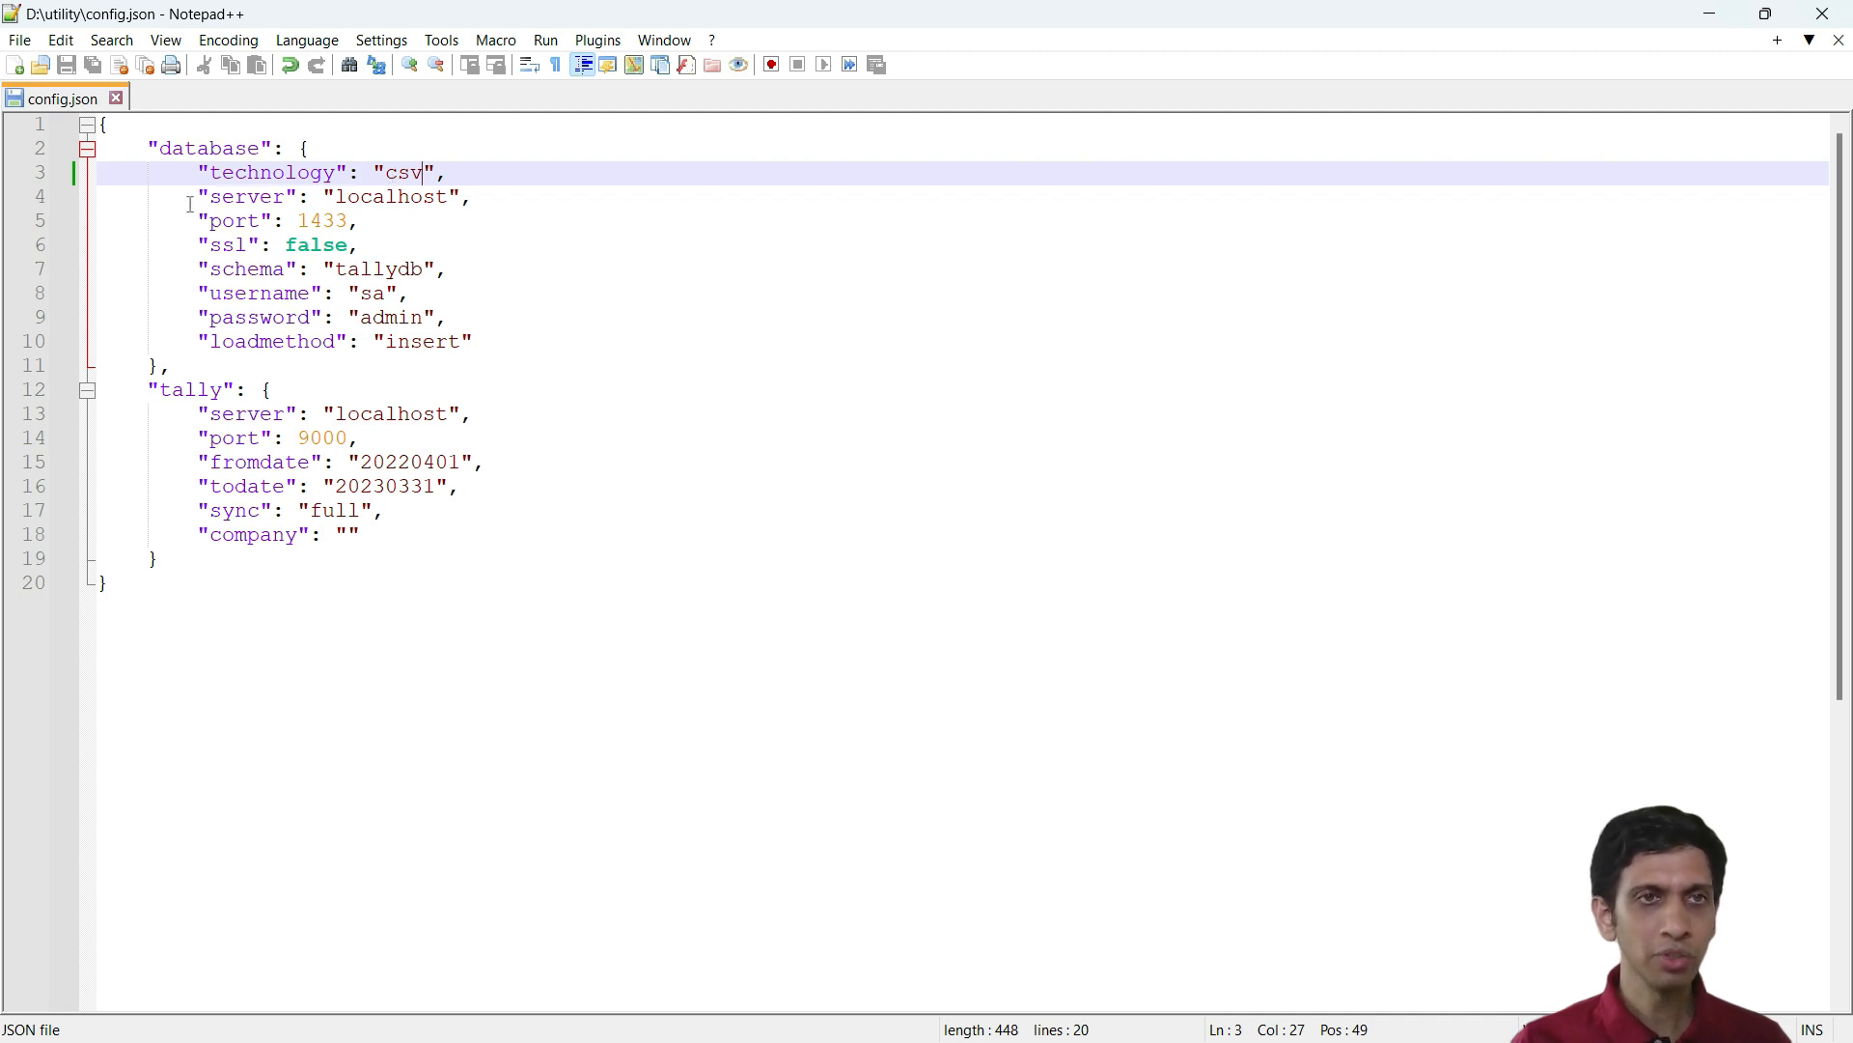
Review the remaining database connection settings and the port and fromdate entries of the tally section
drag(188, 197, 499, 345)
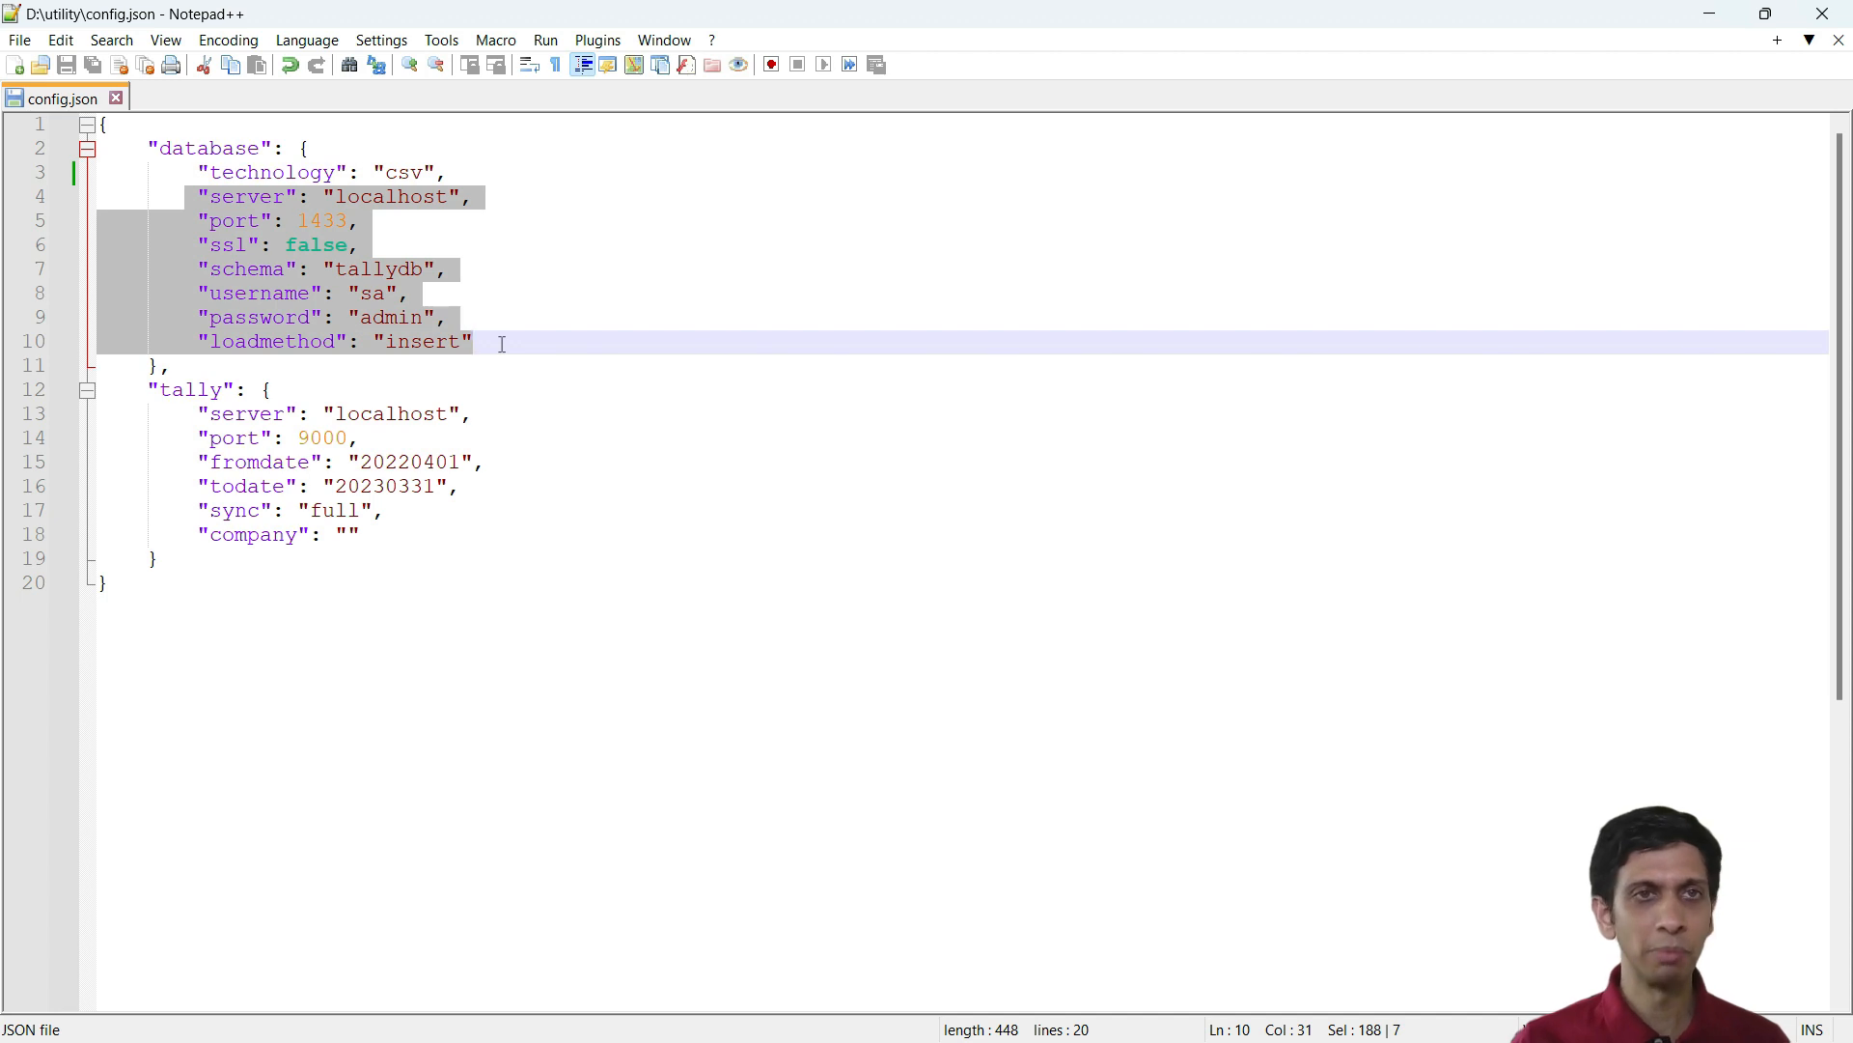
click(605, 415)
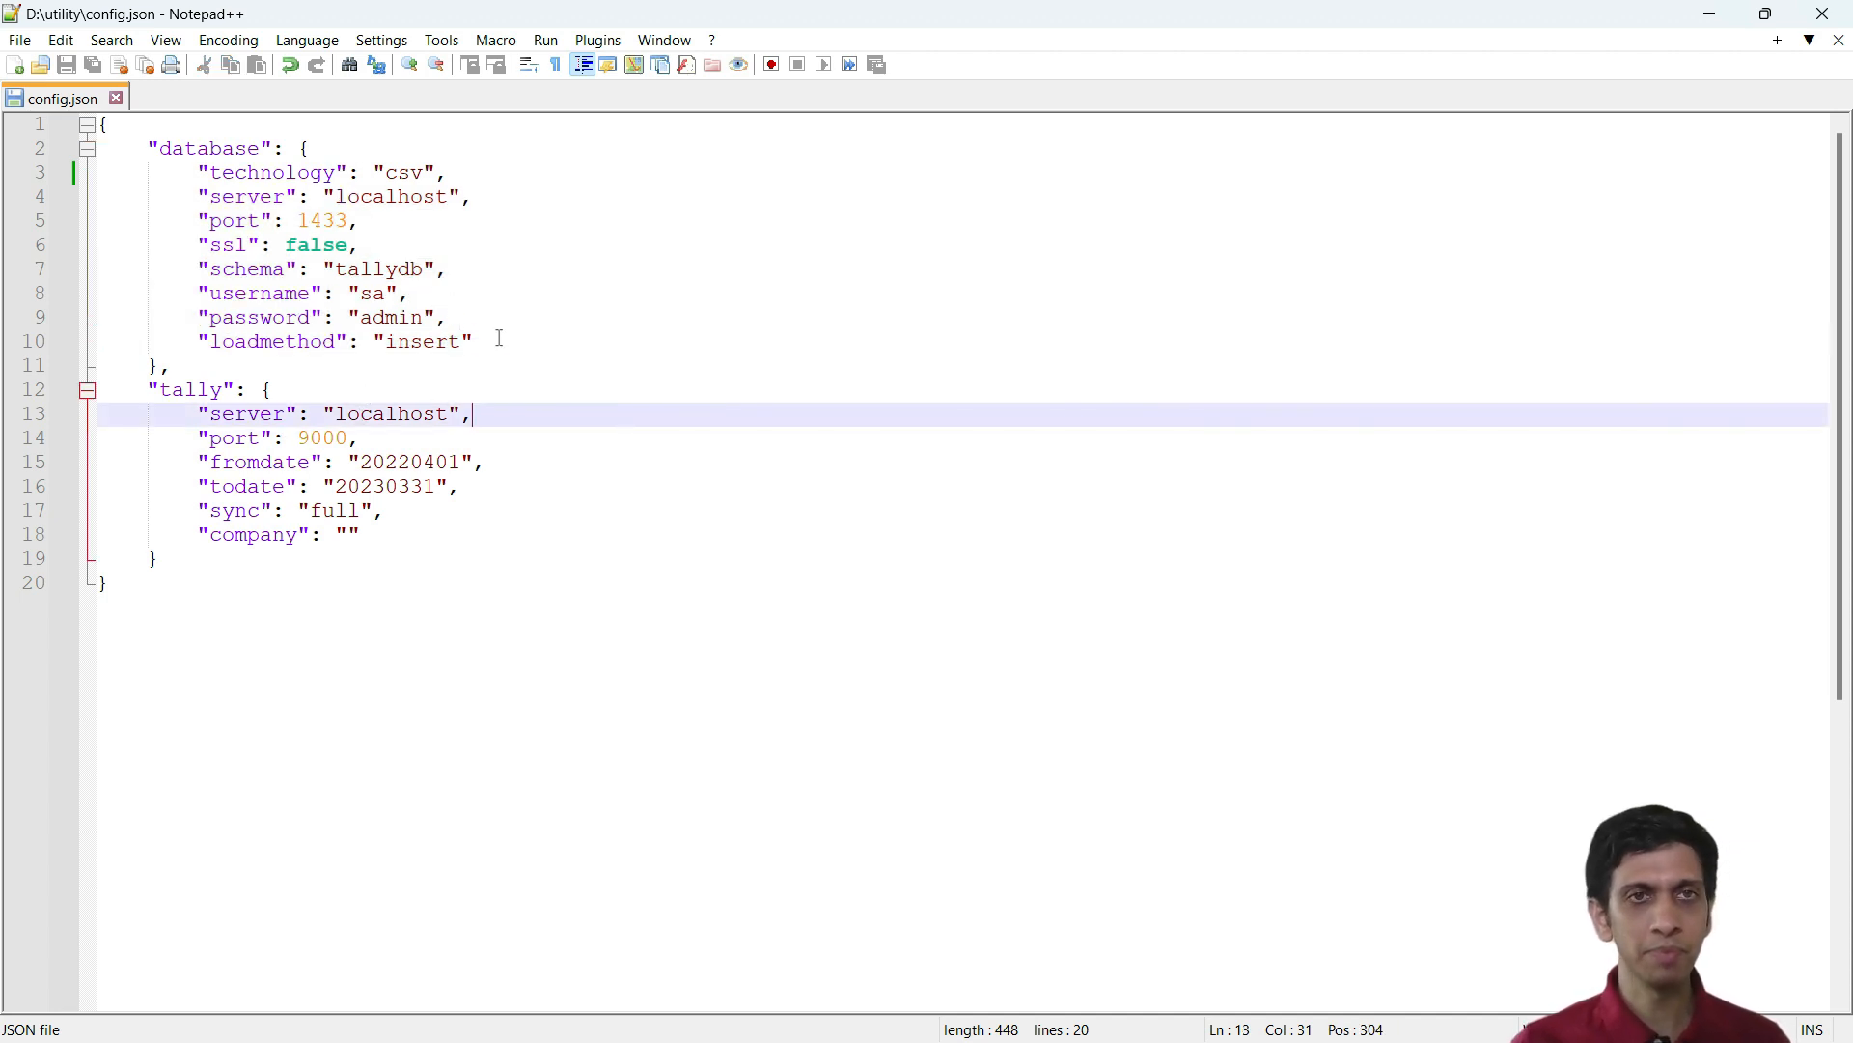
double_click(321, 437)
click(398, 463)
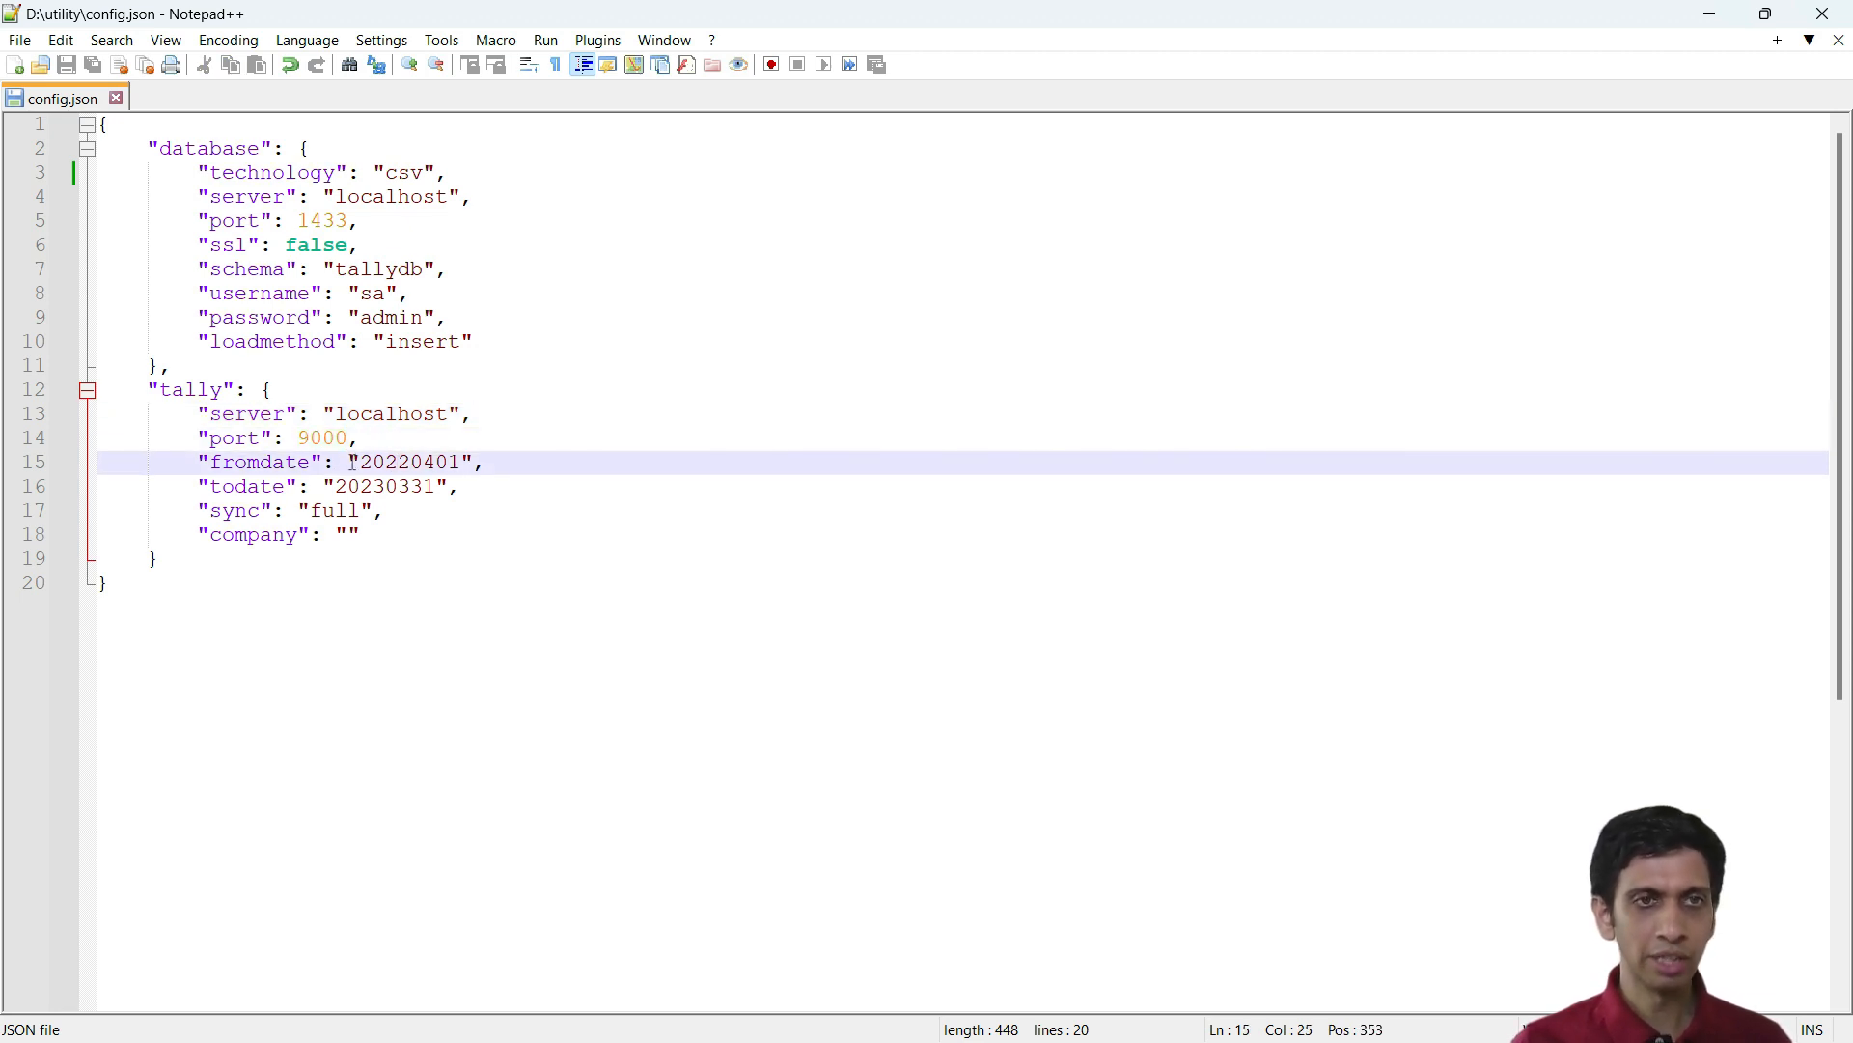
Check the company's current period in TallyPrime against the fromdate year, and return to config.json in Notepad++
drag(385, 462, 409, 463)
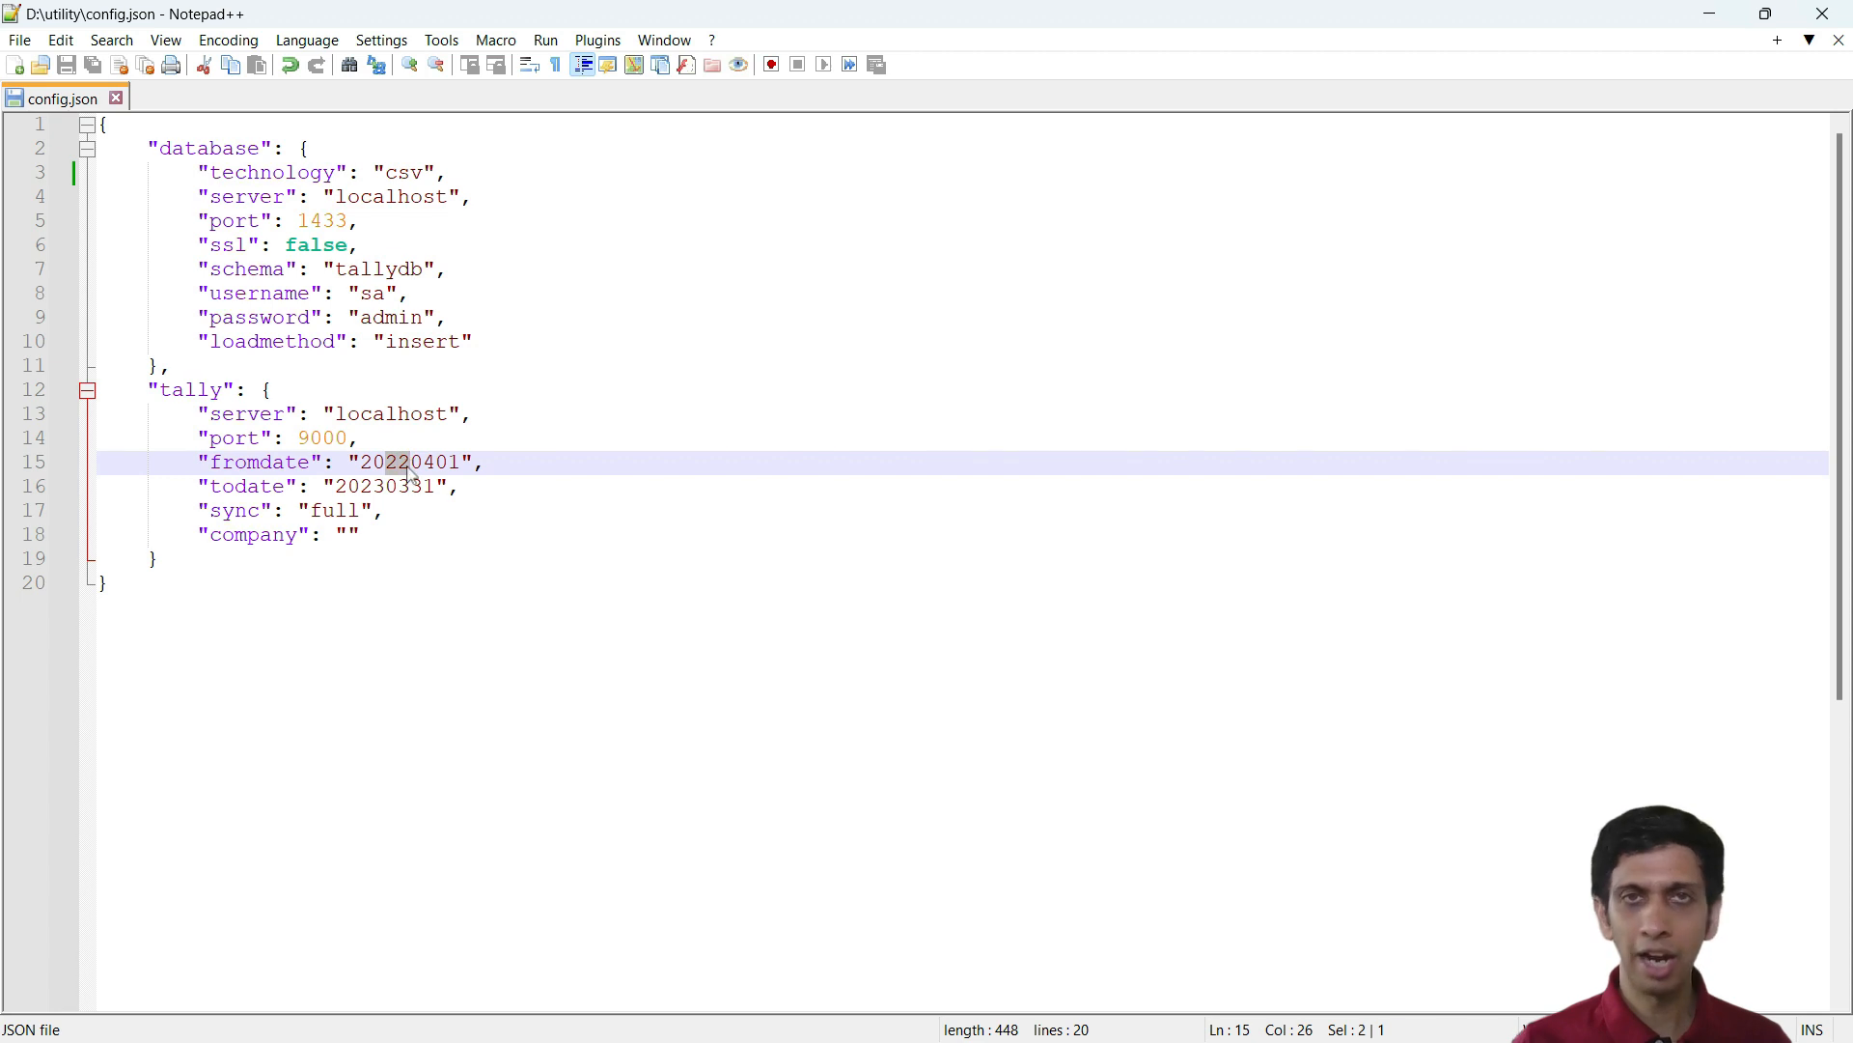
key(alt+Tab)
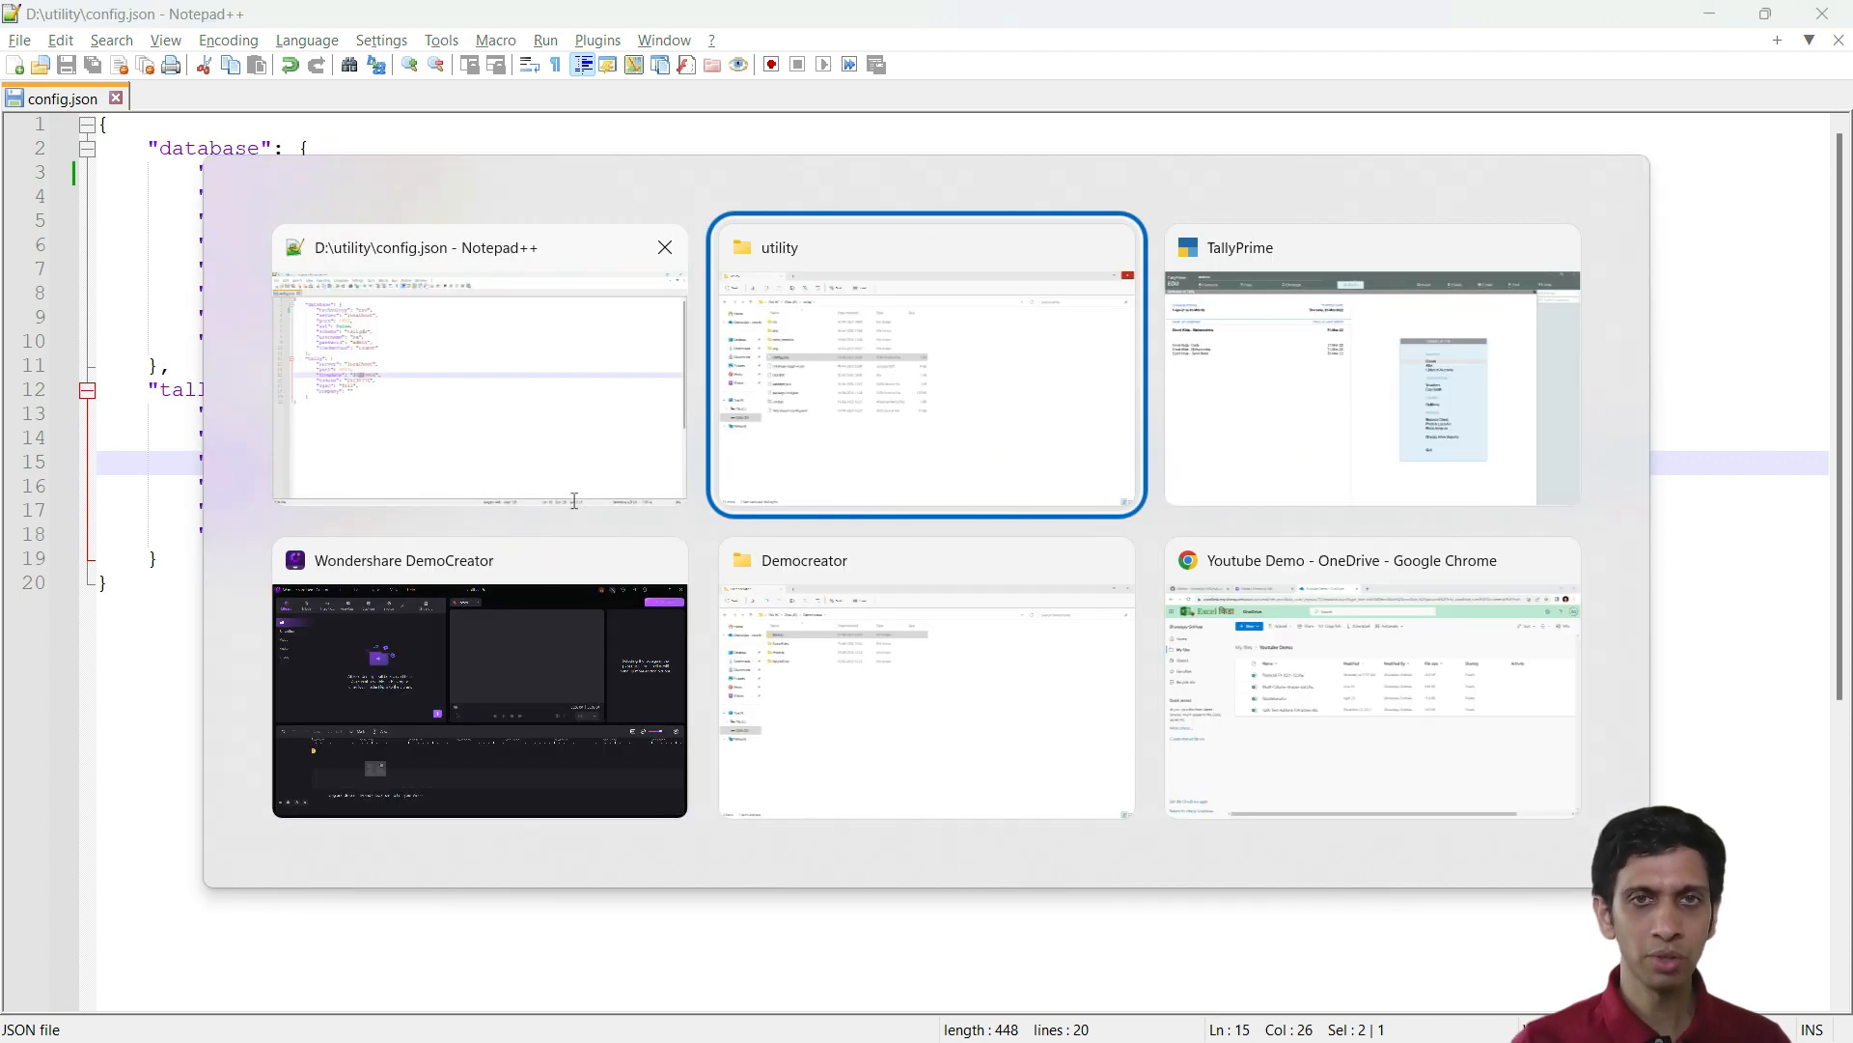
click(1344, 415)
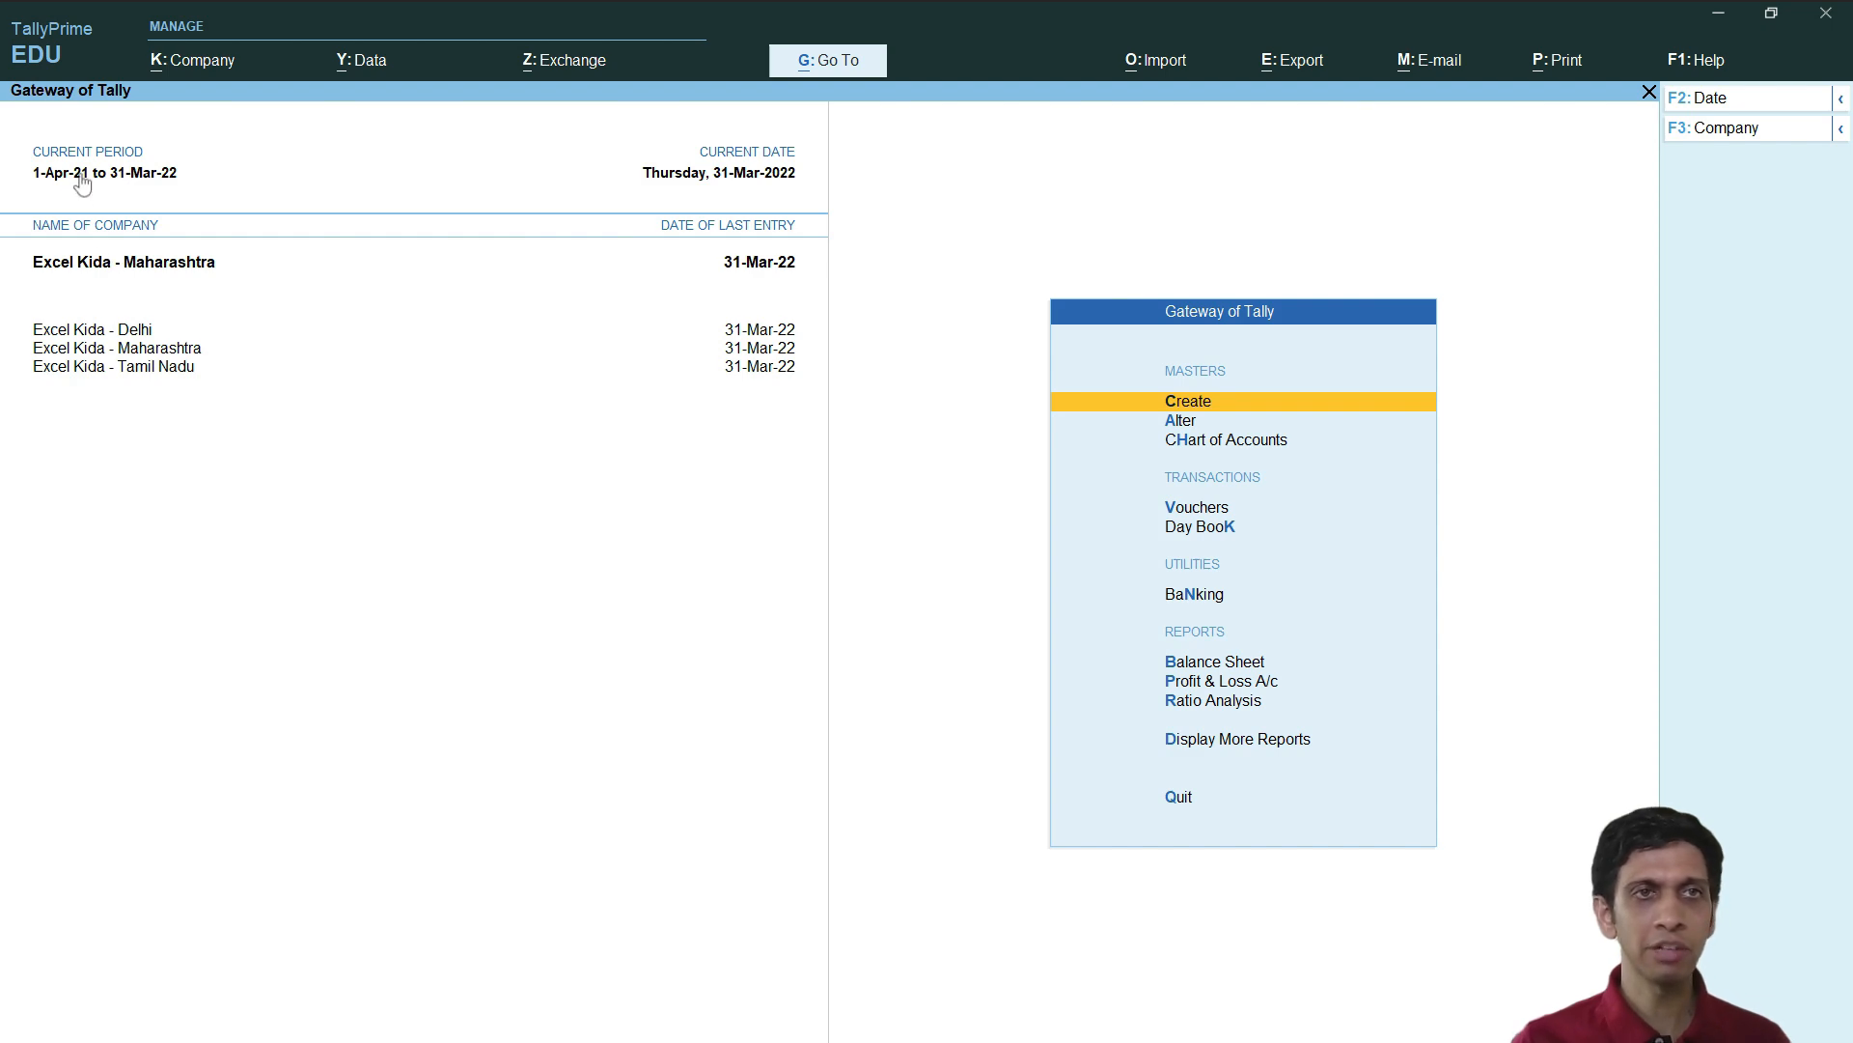
key(alt+Tab)
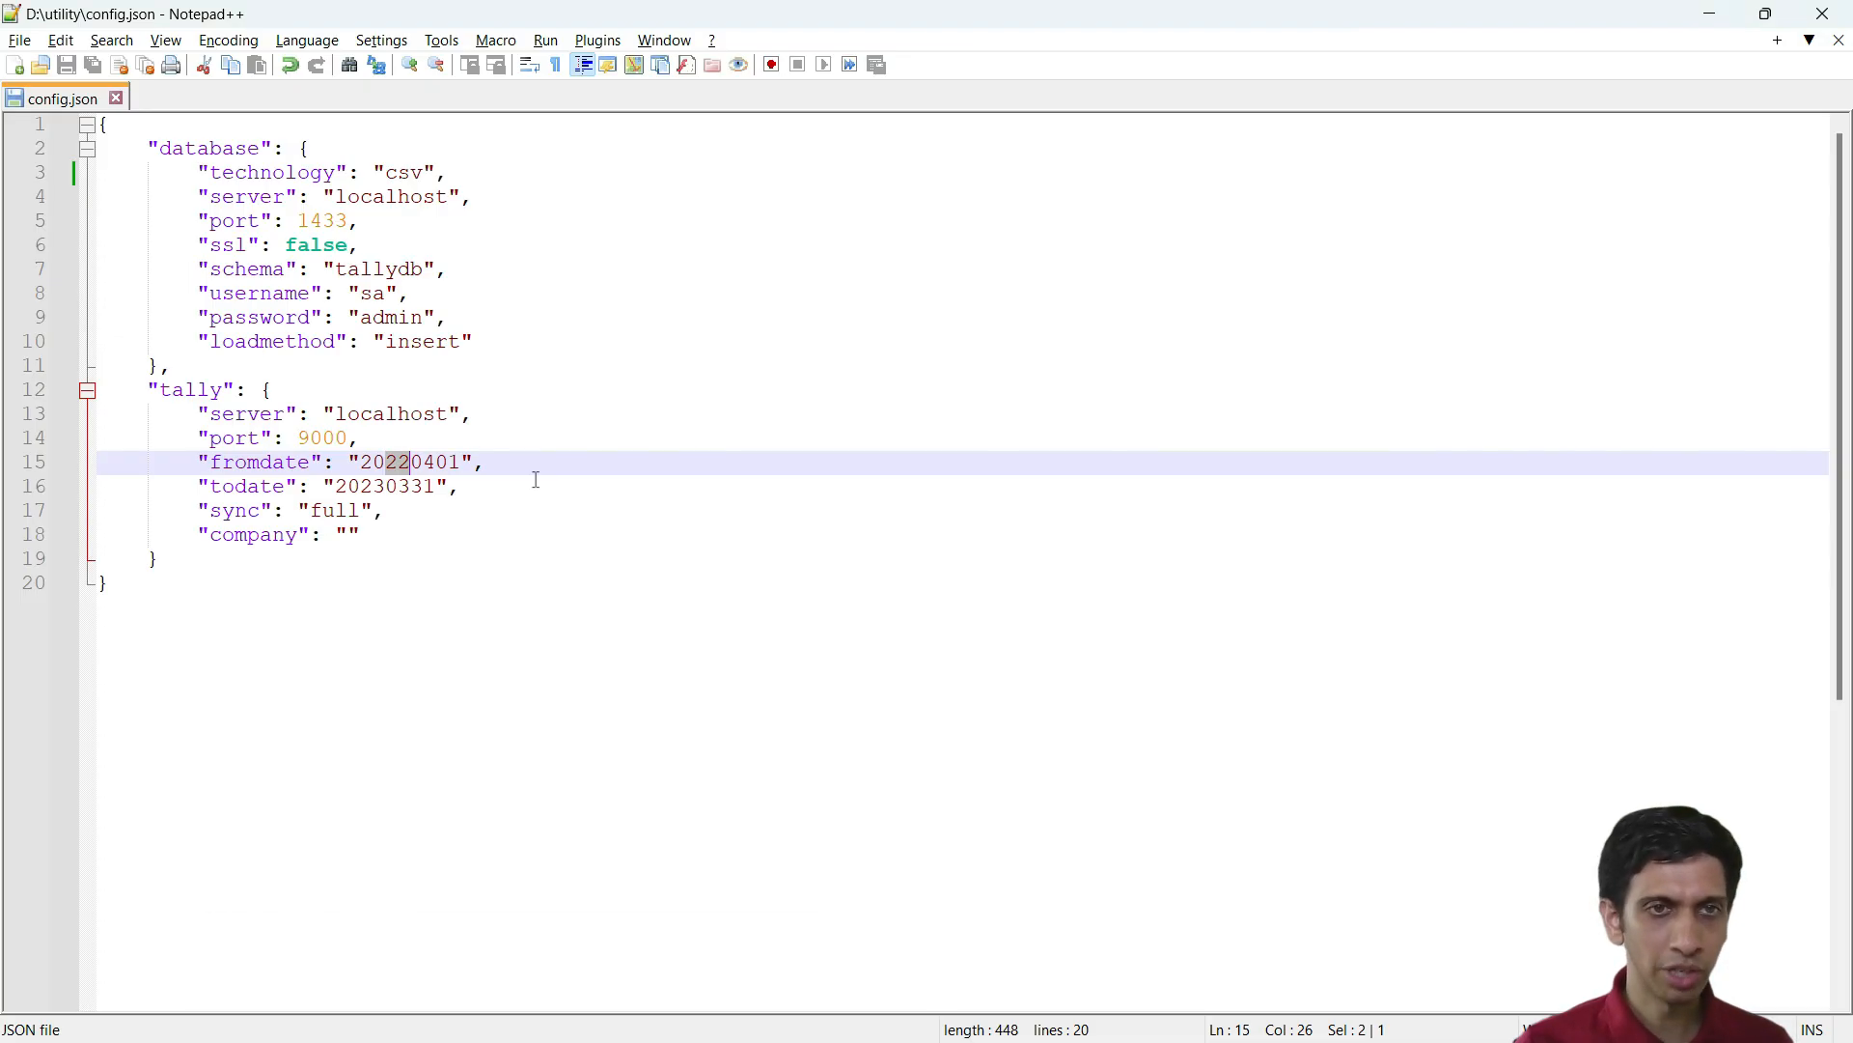
Set fromdate to "20210401" and todate to "20220331" in the tally section and save config.json
click(372, 487)
click(398, 464)
key(shift+Right)
text(1)
key(Down)
key(Left)
key(Left)
key(Left)
key(shift+Right)
text(2)
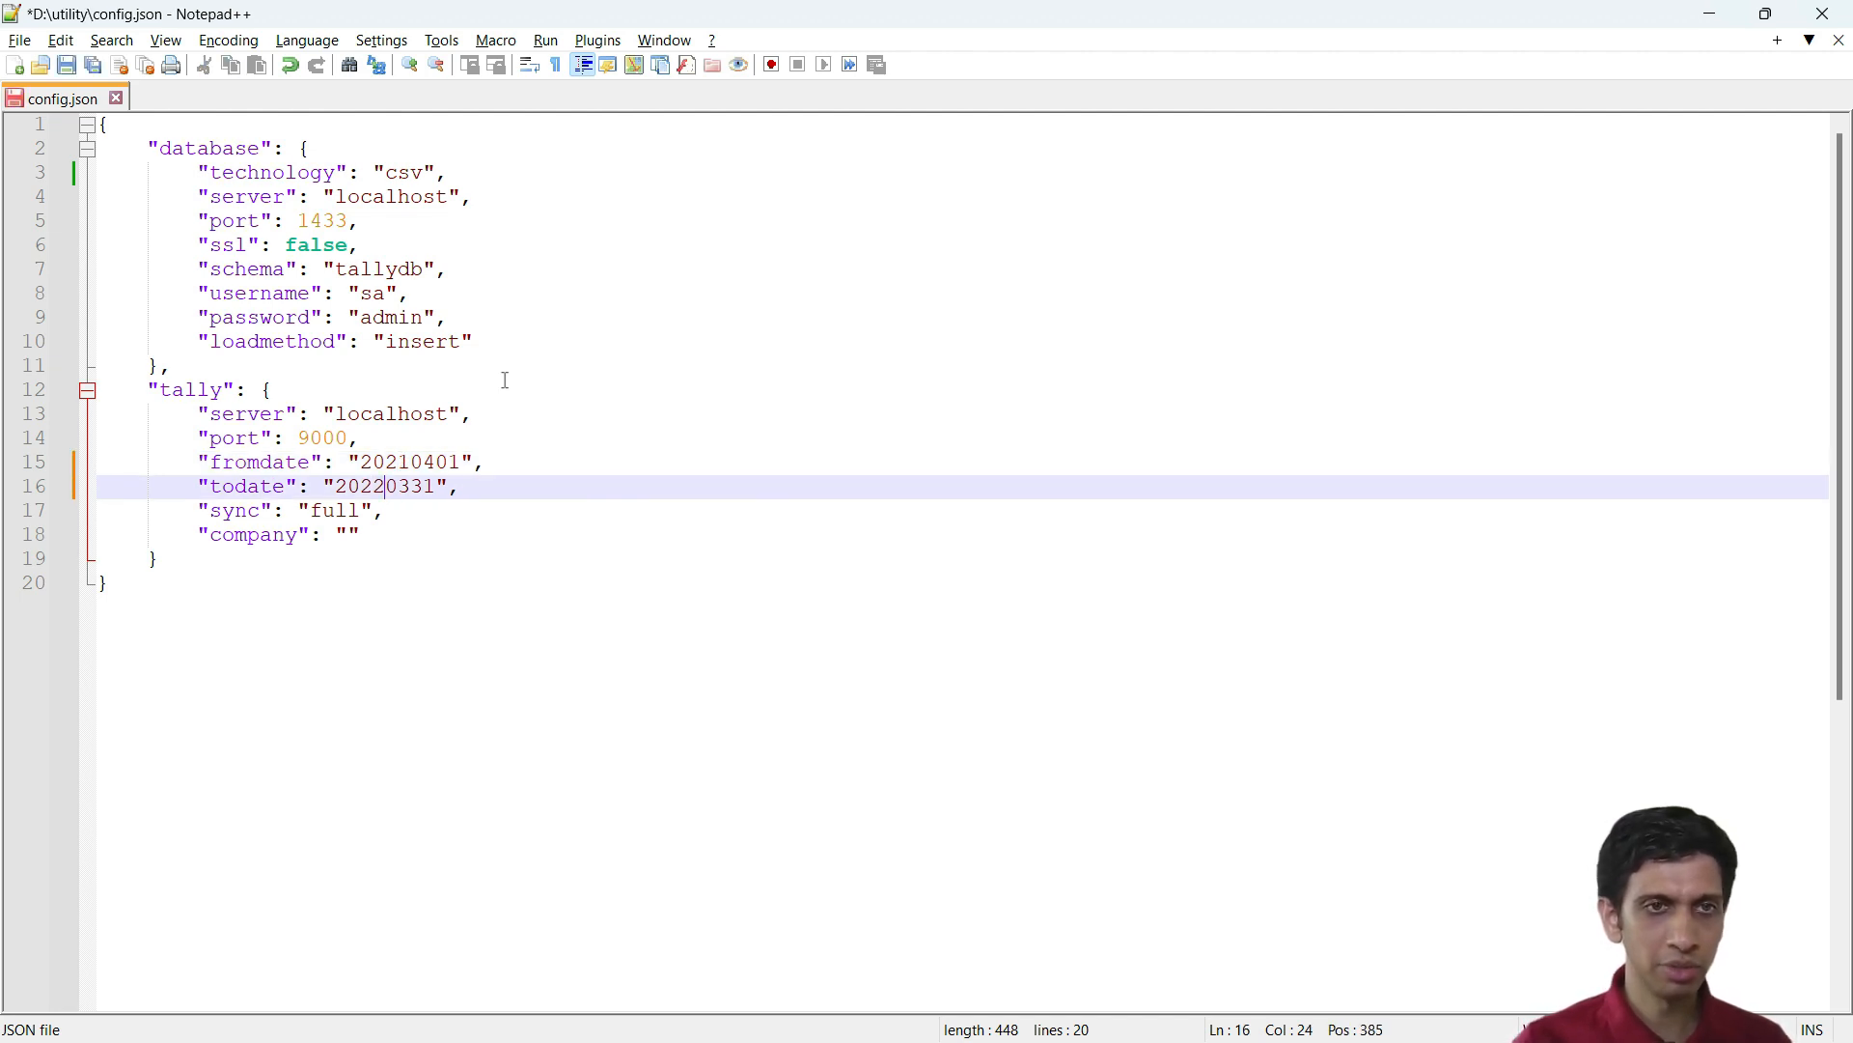
key(ctrl+s)
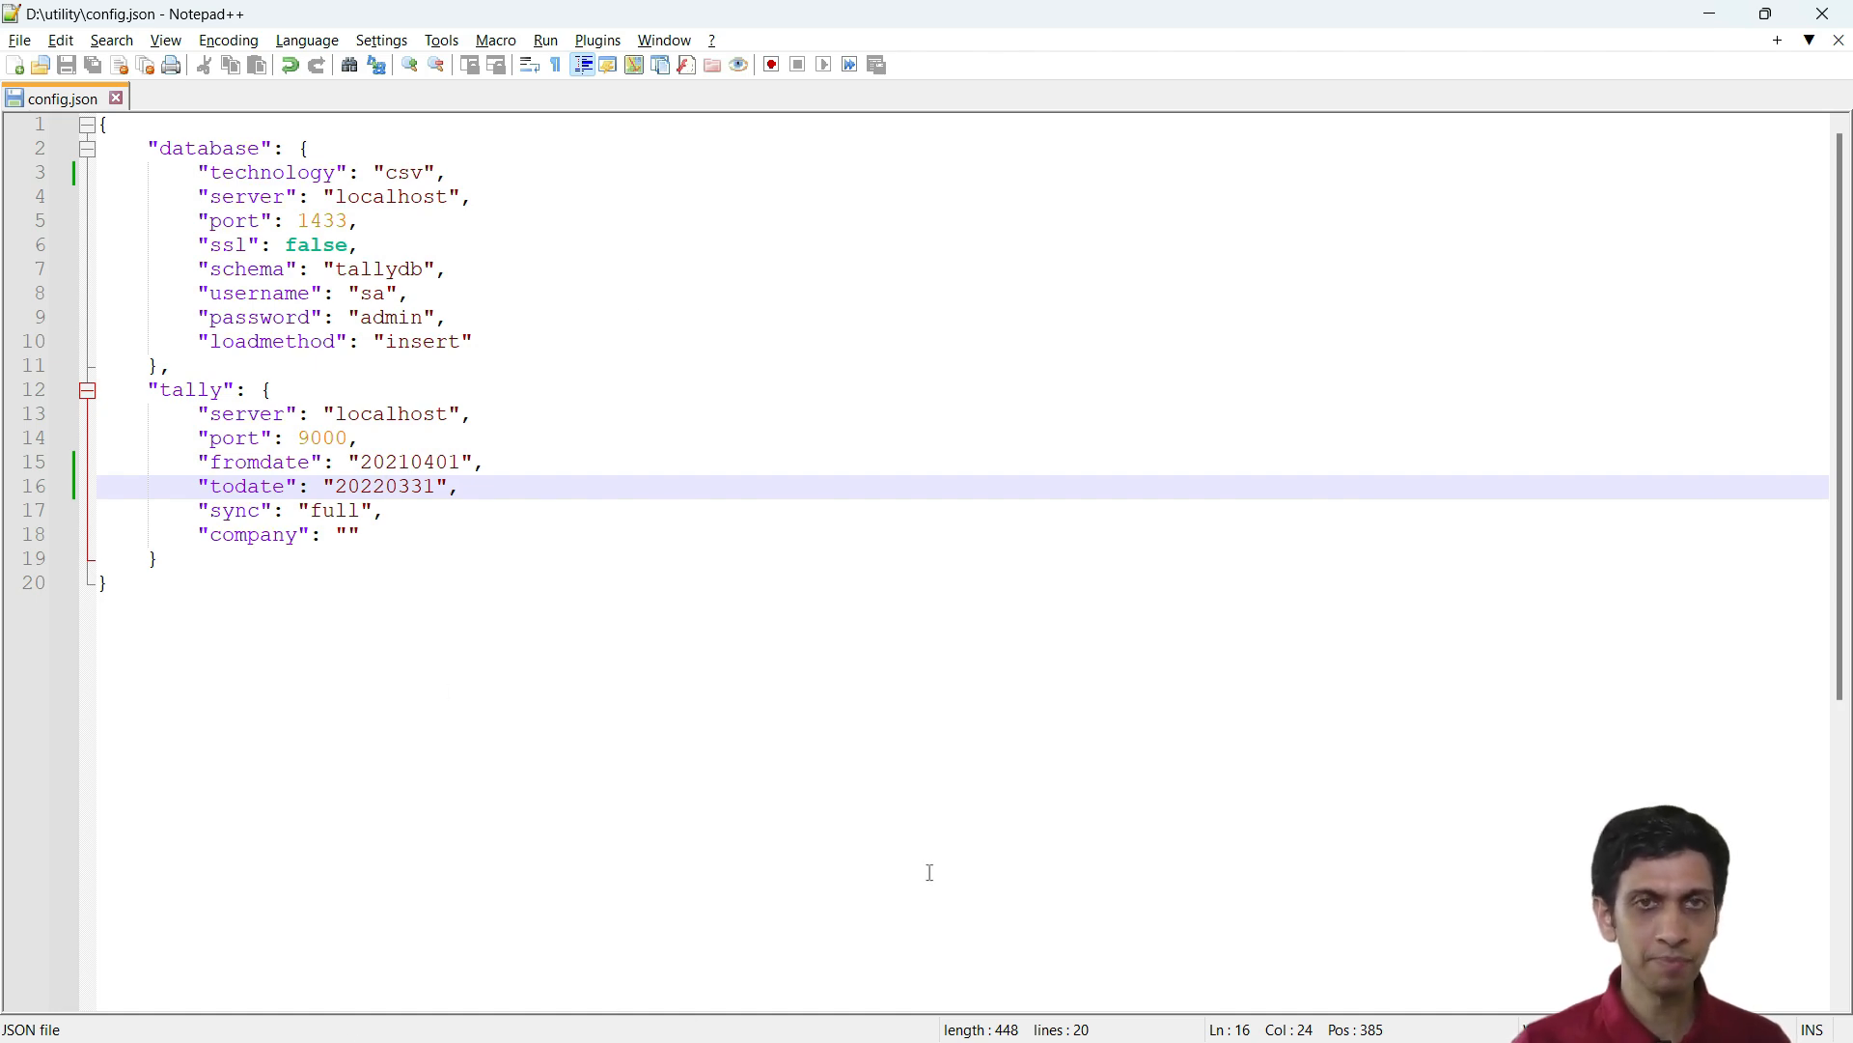
Switch to the utility folder in File Explorer and open tally-export-config.yaml in Notepad++
key(alt+Tab)
click(1253, 403)
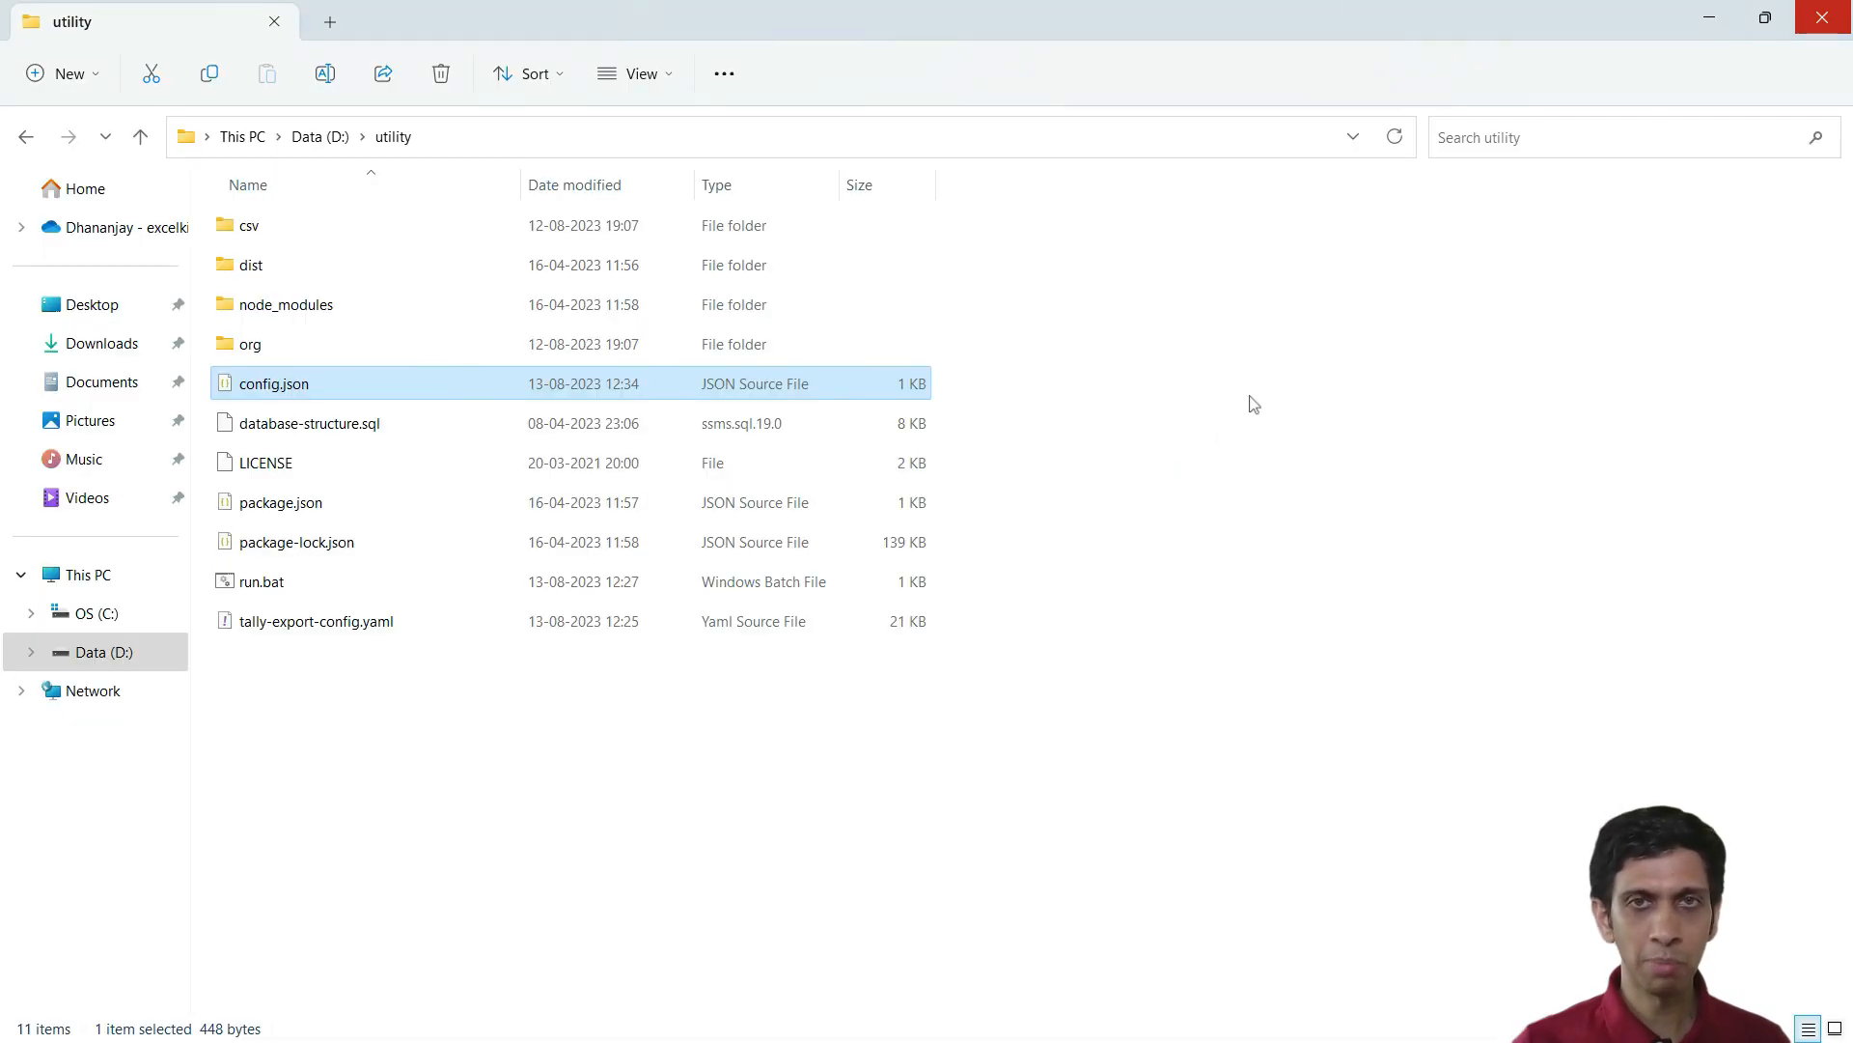
click(469, 862)
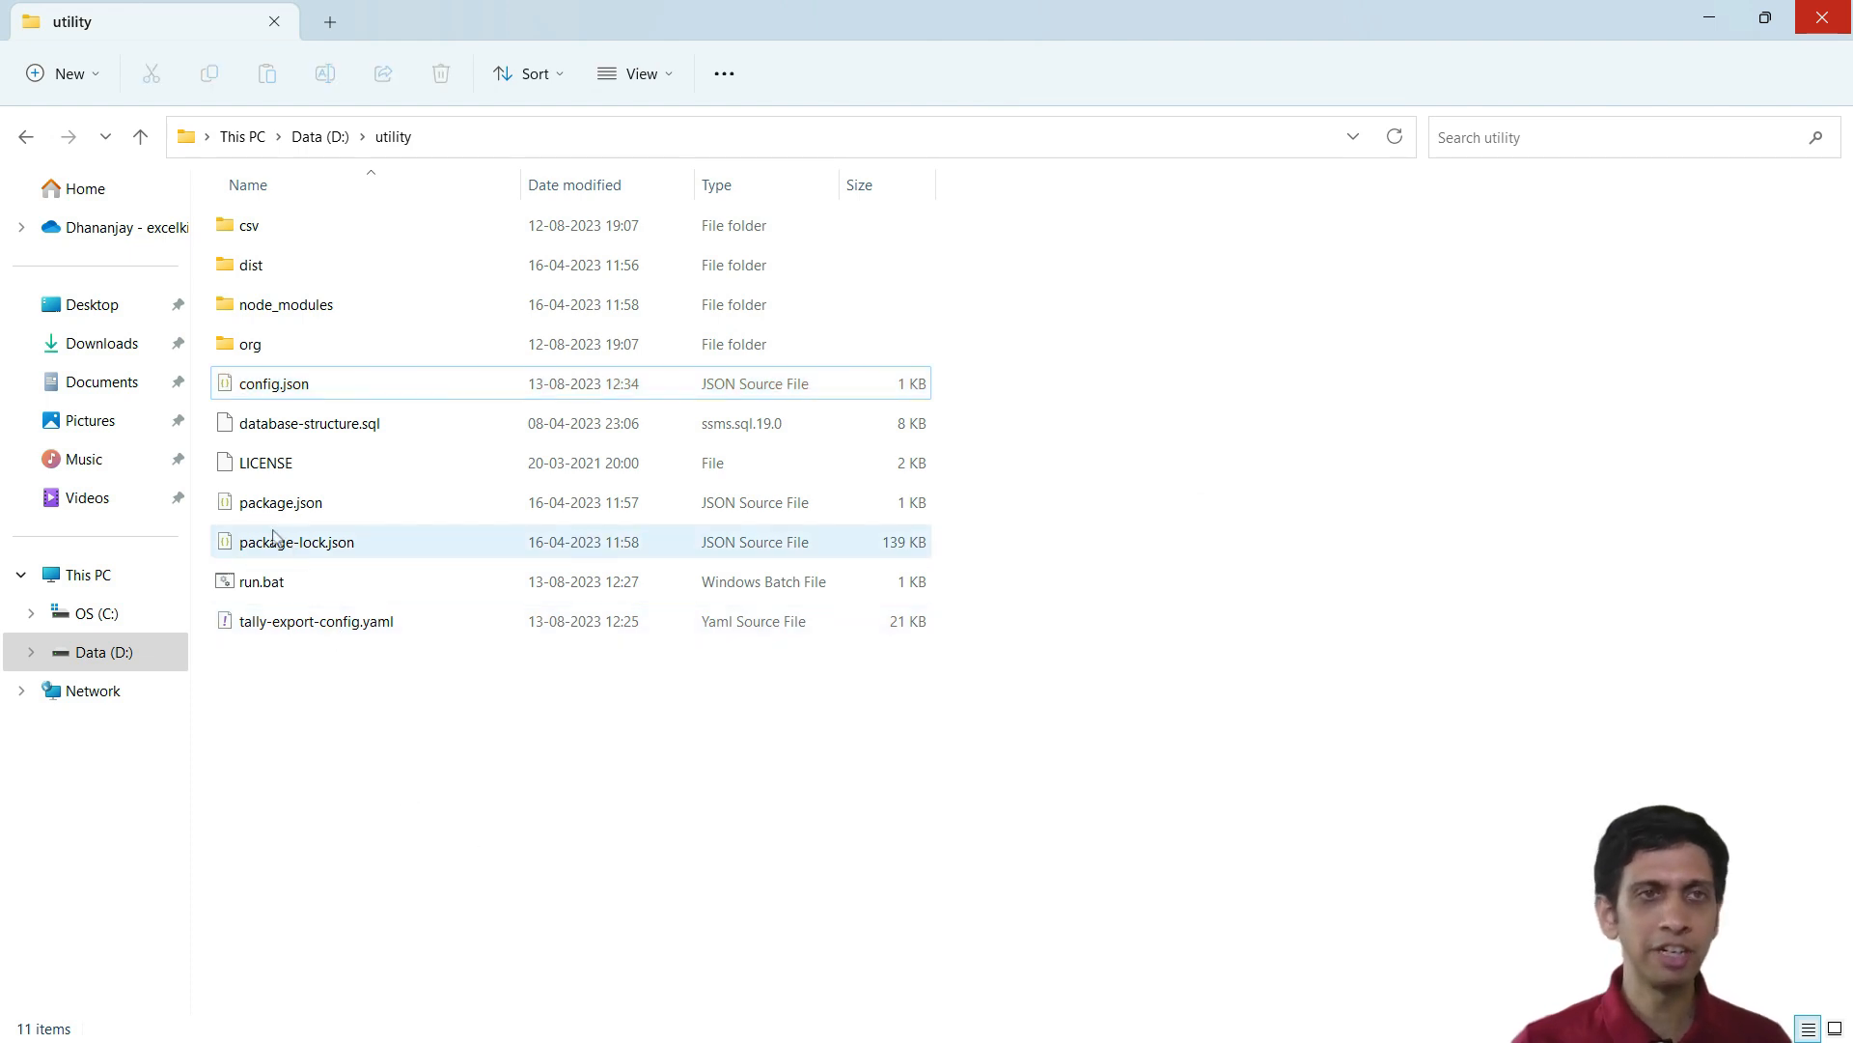
click(309, 628)
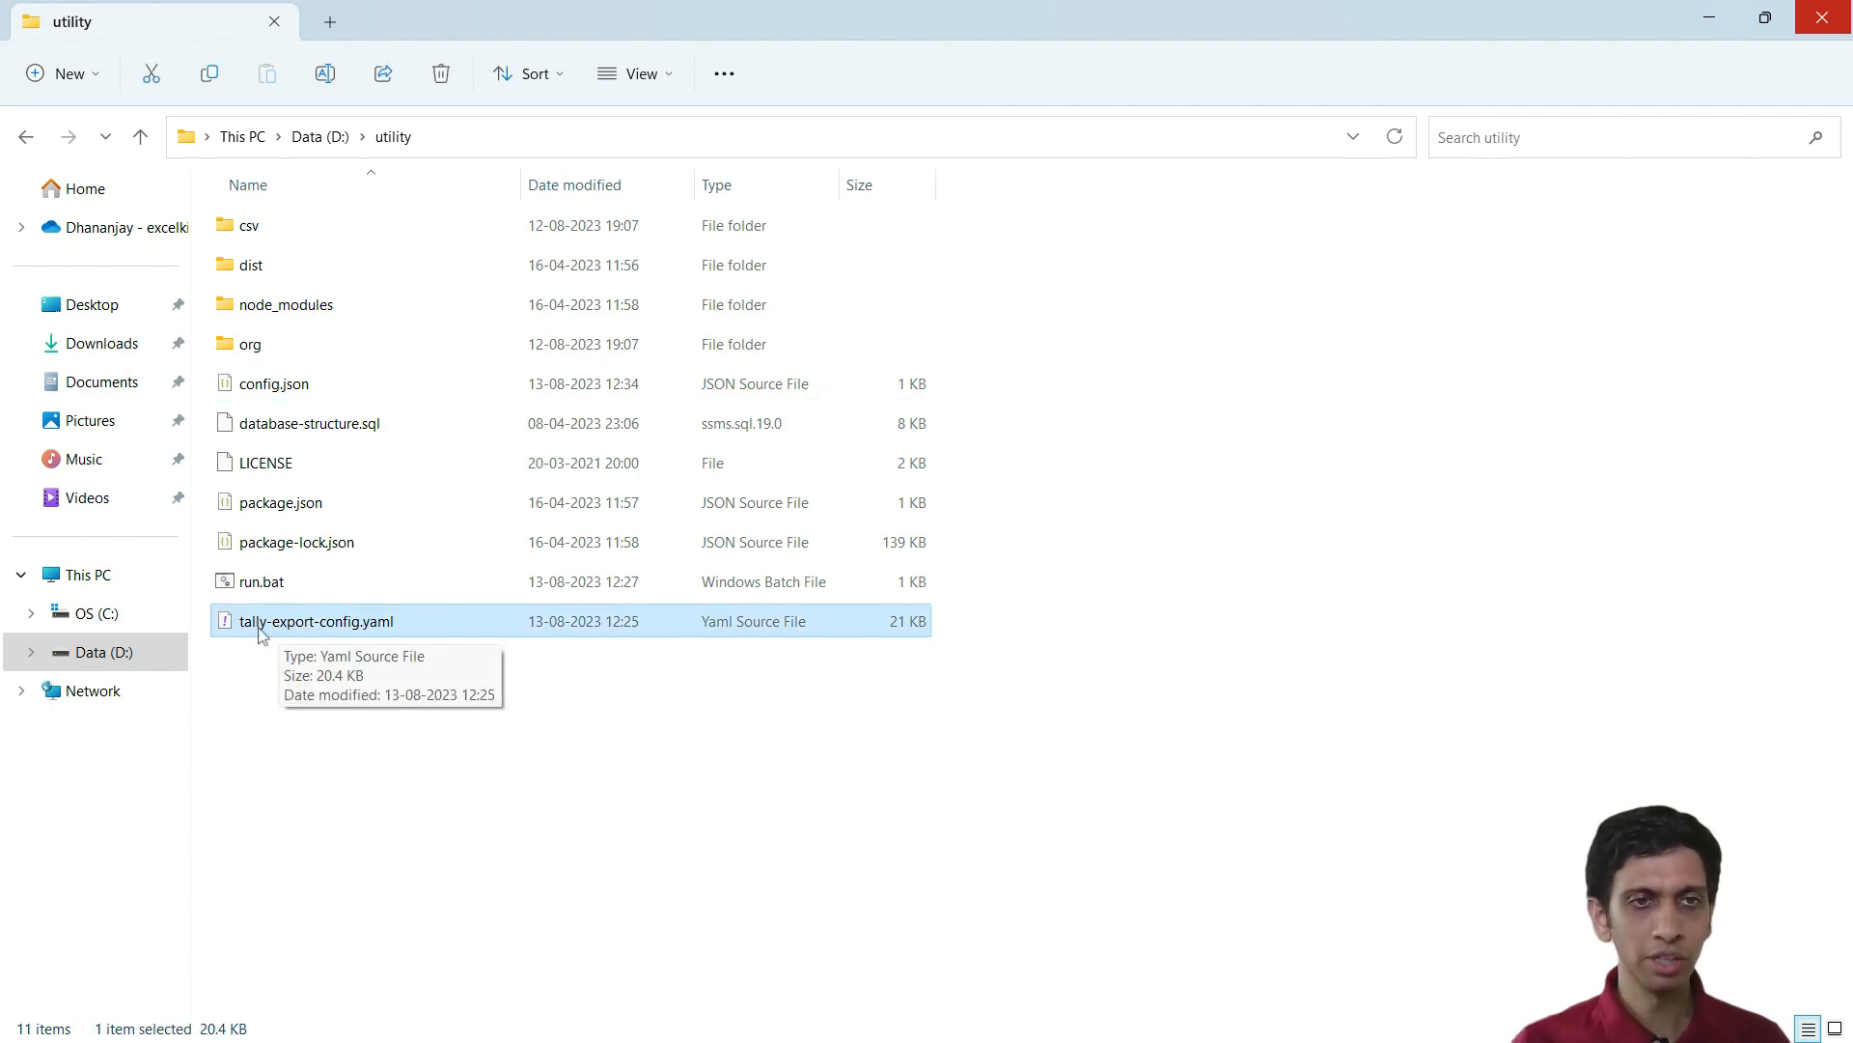
right_click(336, 628)
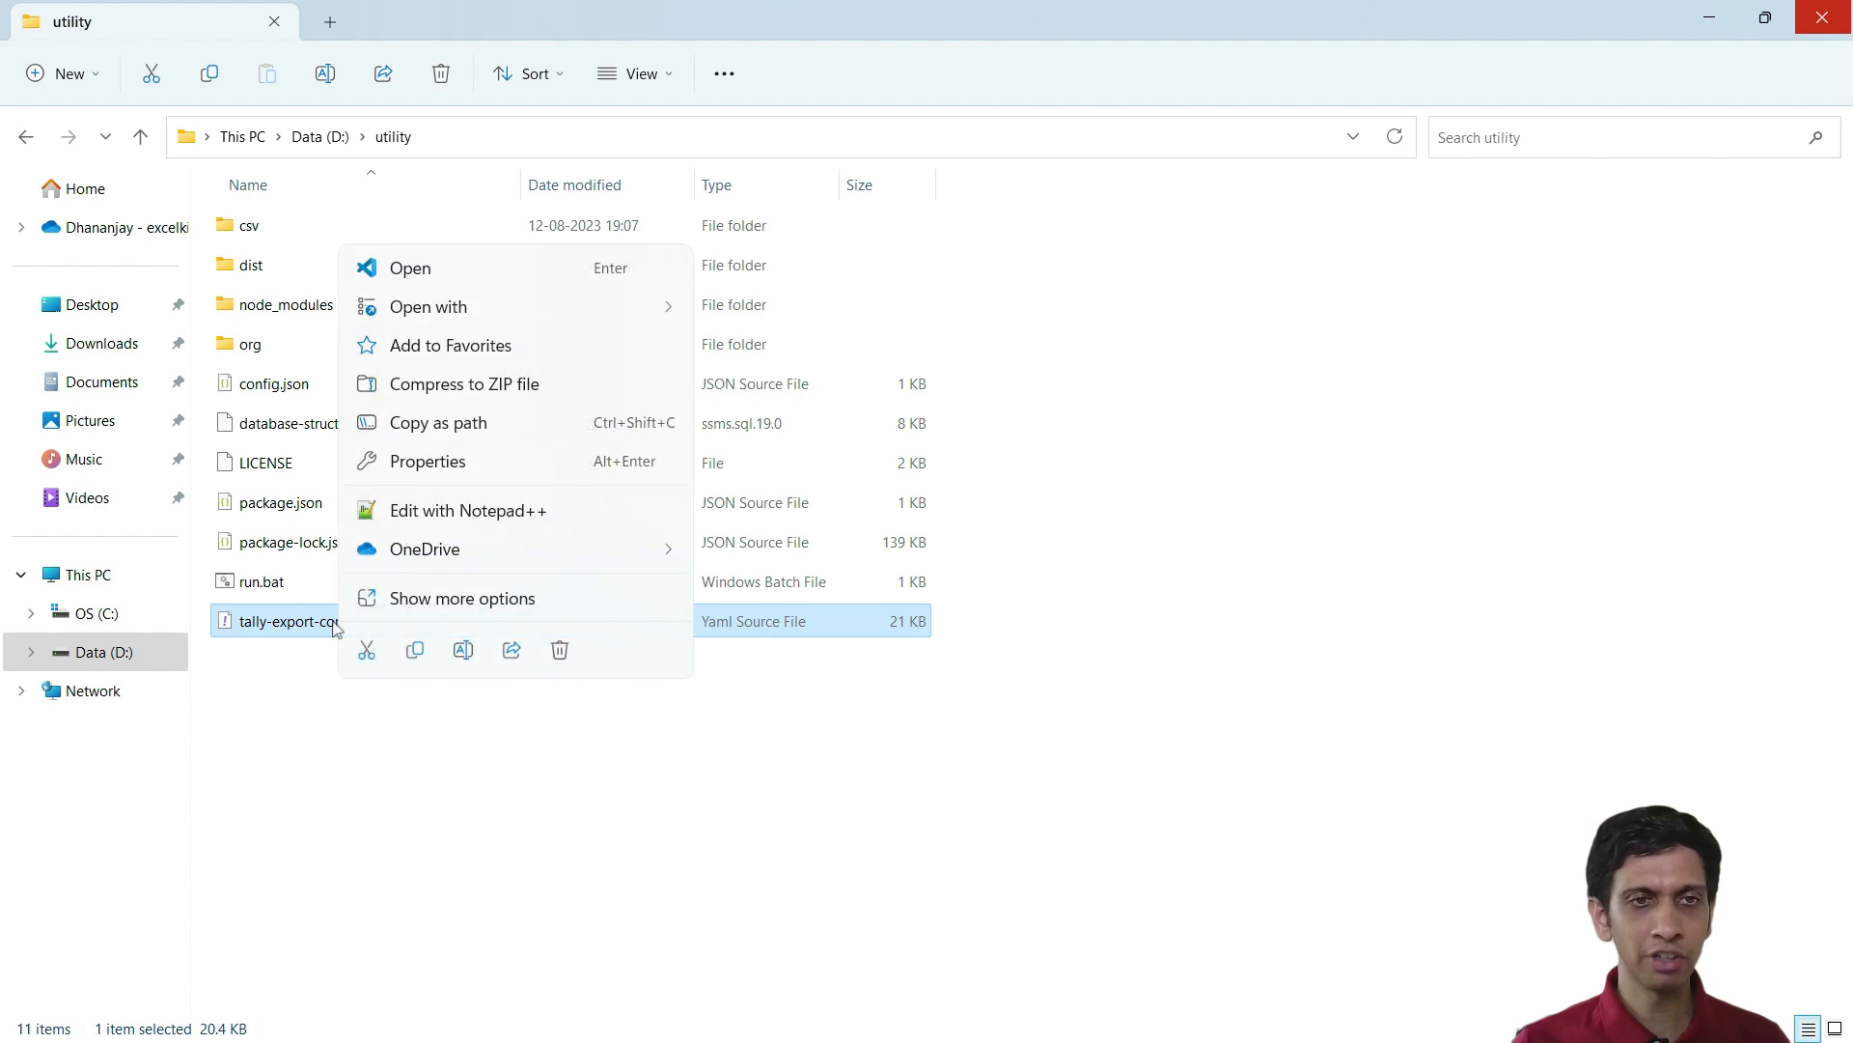
click(440, 517)
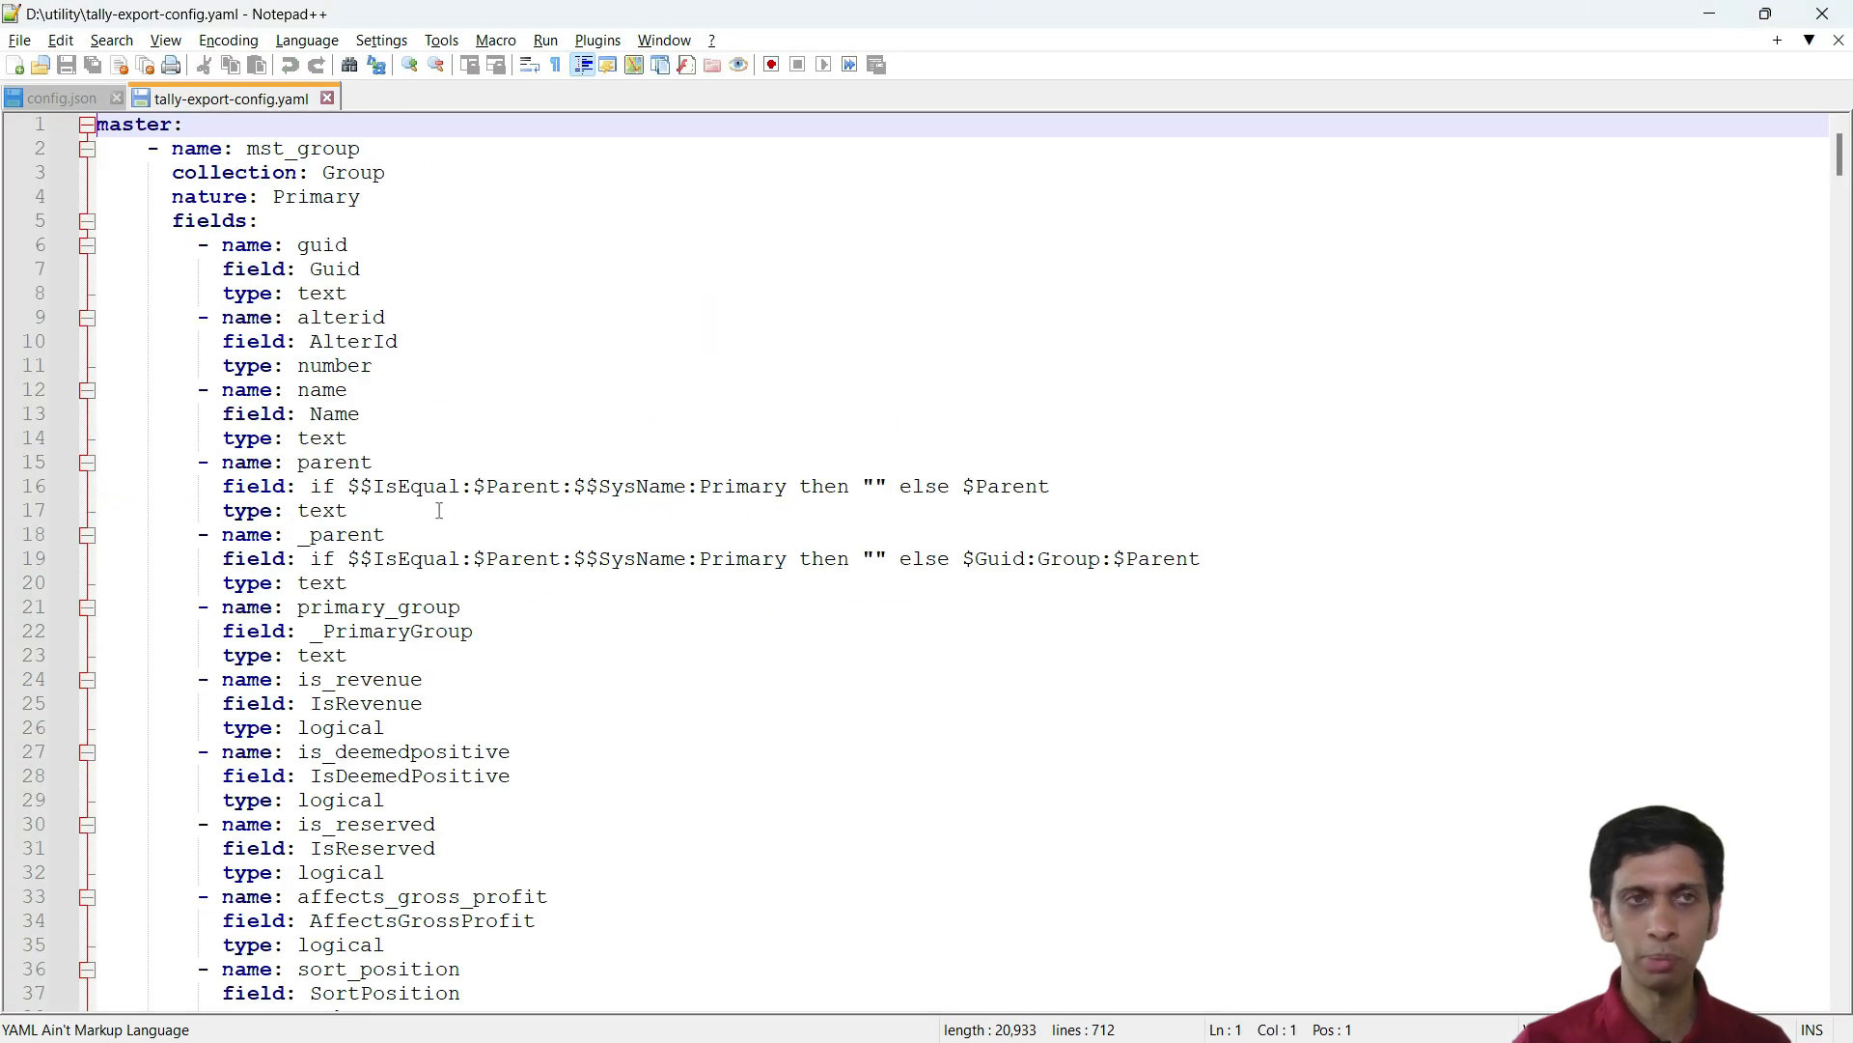
Examine the mst_ledger definition below mst_group, including its name, nature and list of fields
scroll(353, 299, down, 4)
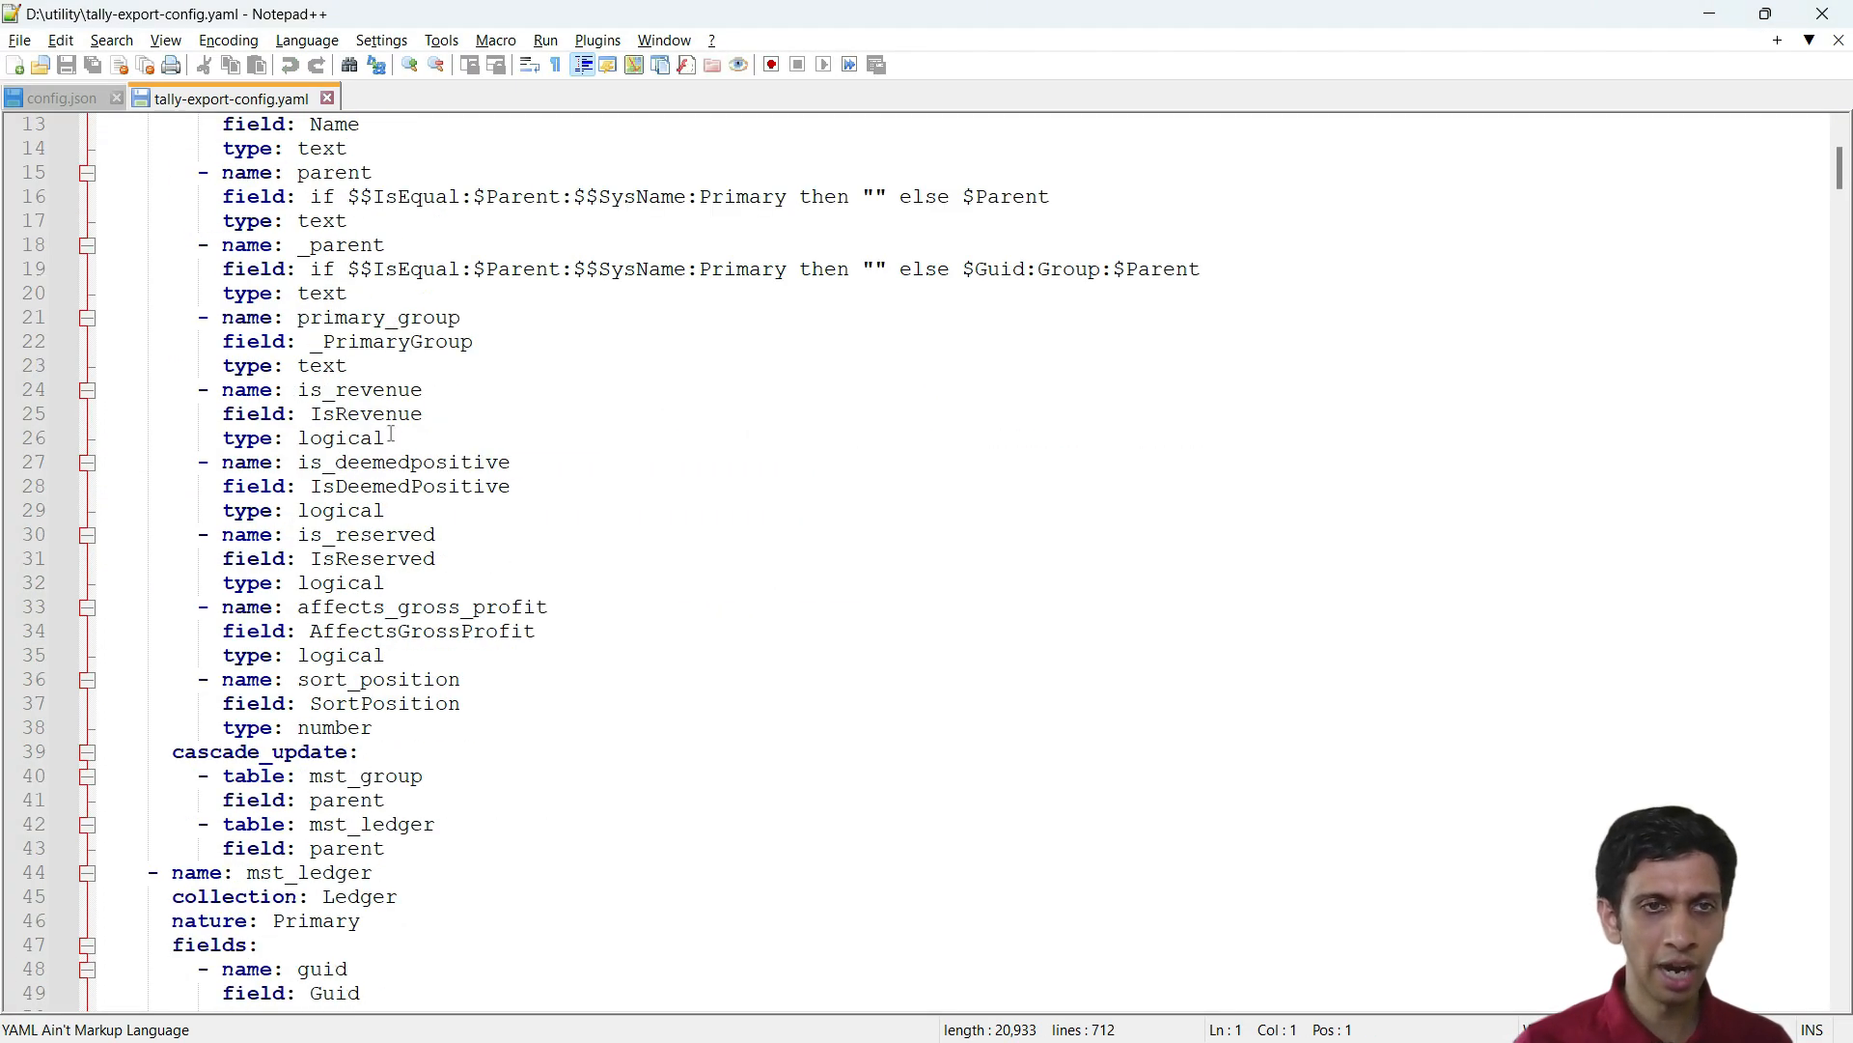
scroll(452, 453, down, 3)
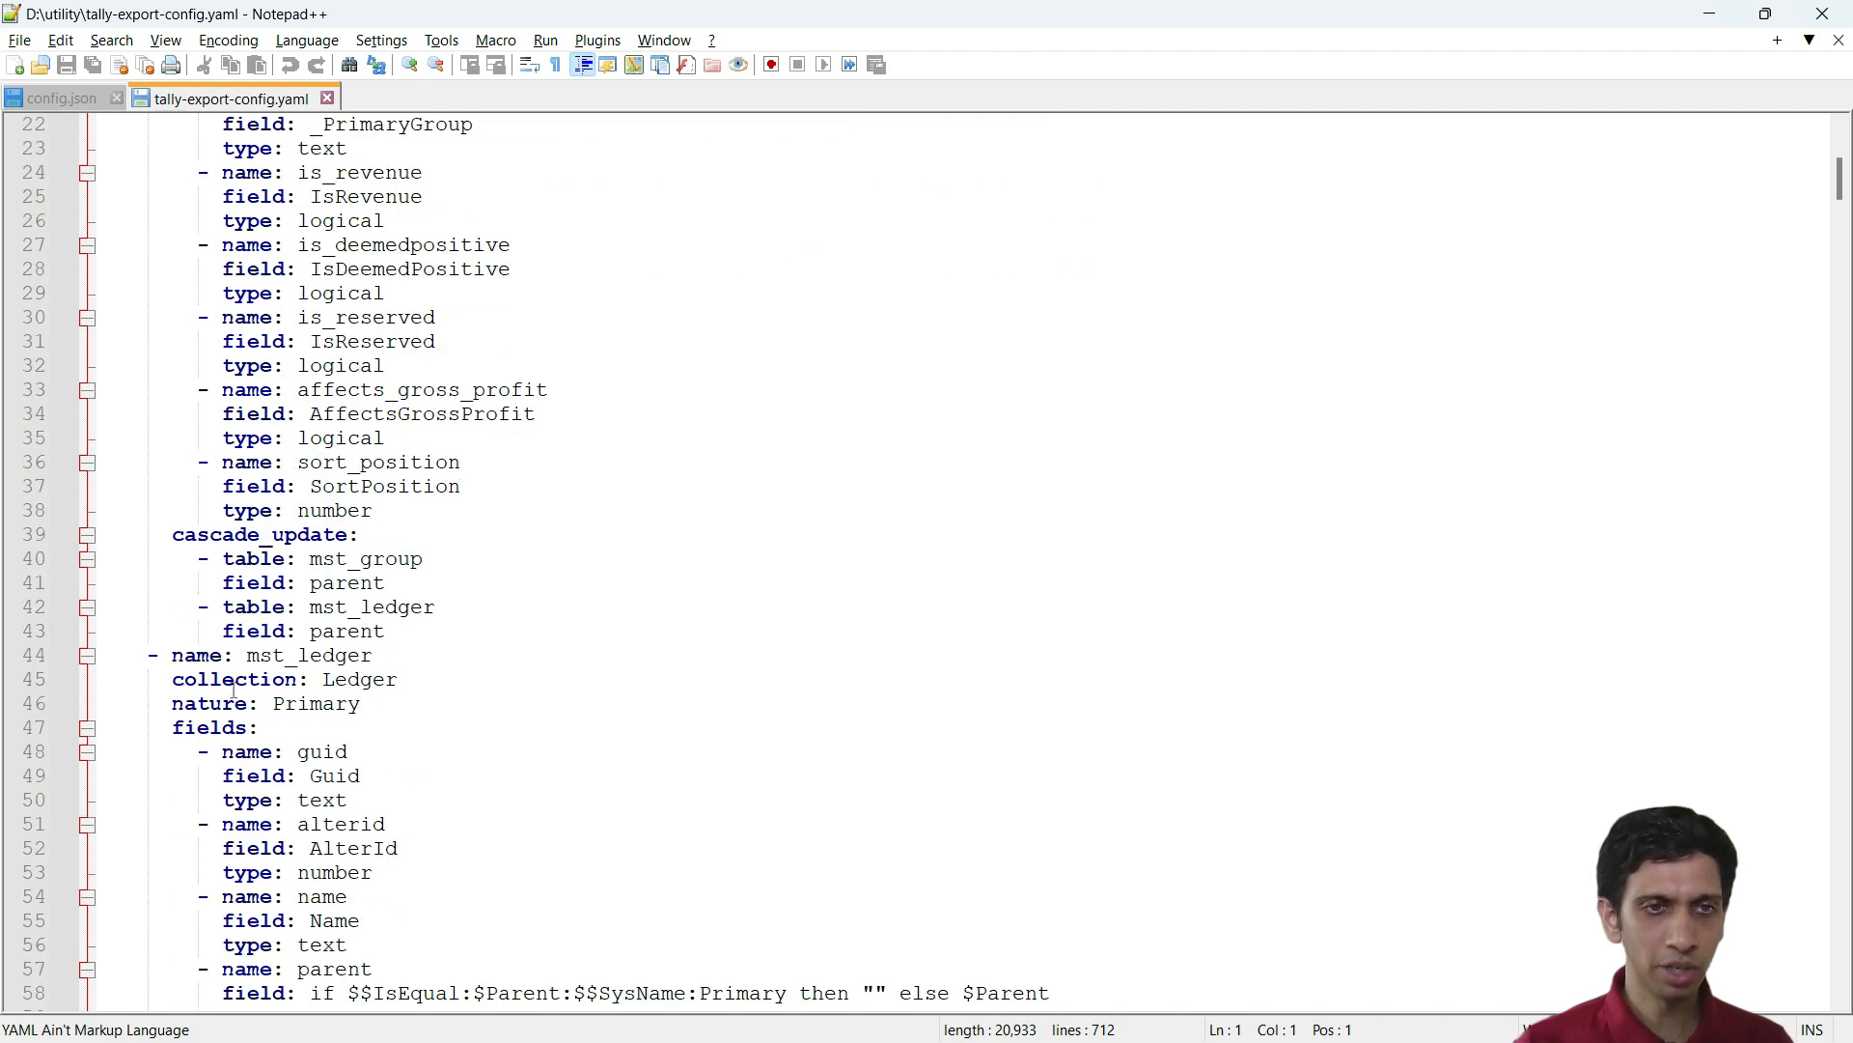
double_click(268, 657)
scroll(319, 529, down, 3)
click(320, 533)
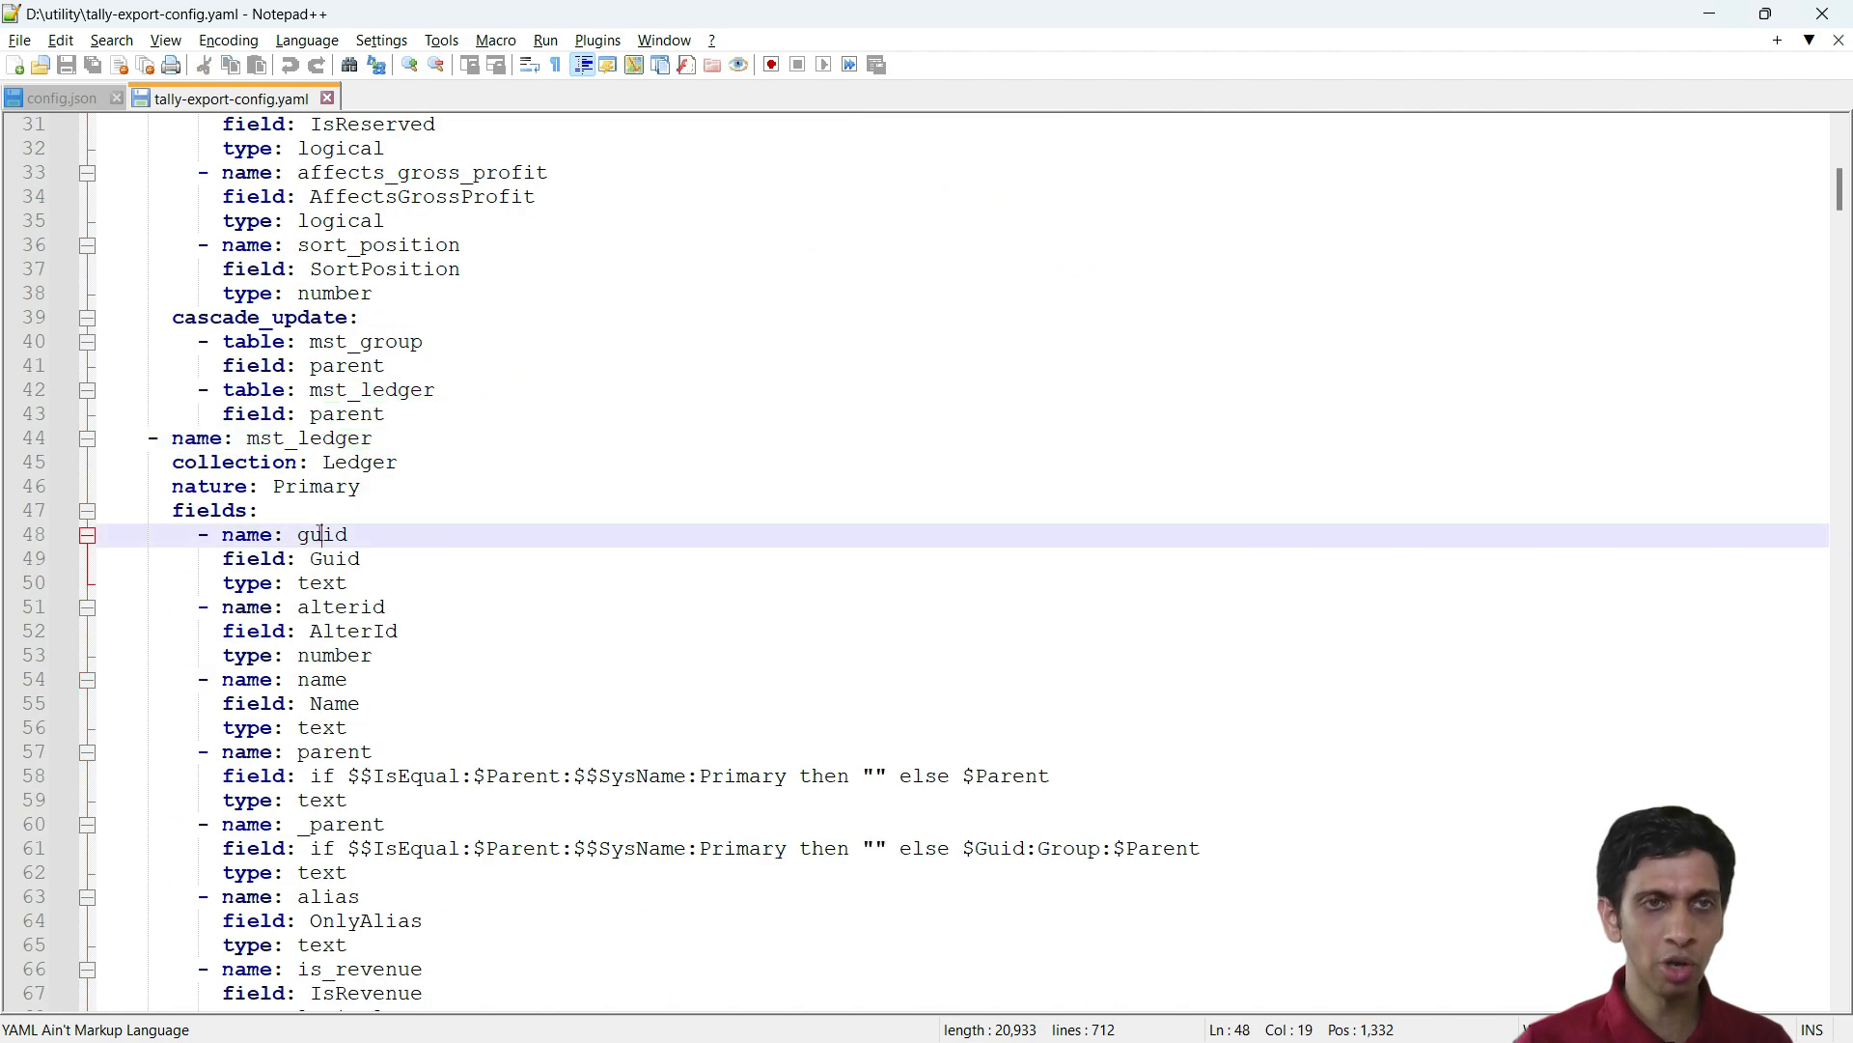
double_click(290, 439)
click(280, 486)
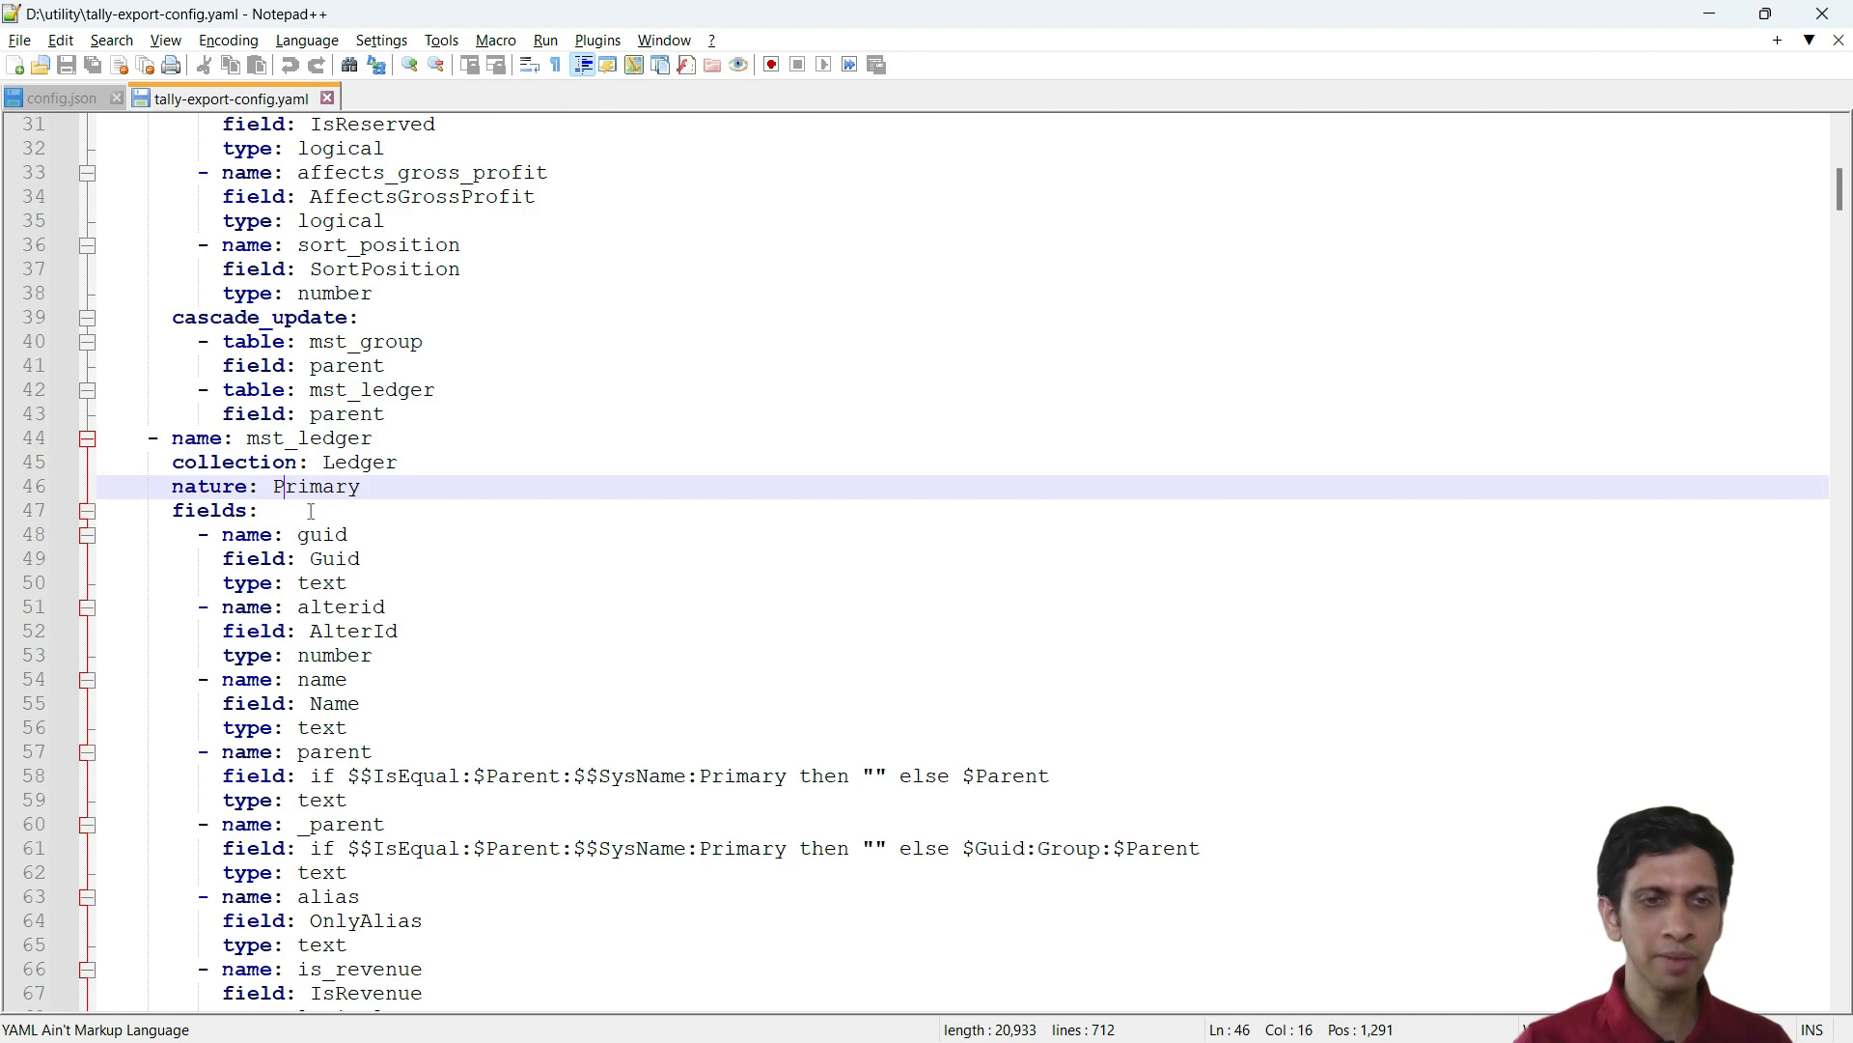
scroll(311, 512, down, 6)
scroll(538, 562, down, 1)
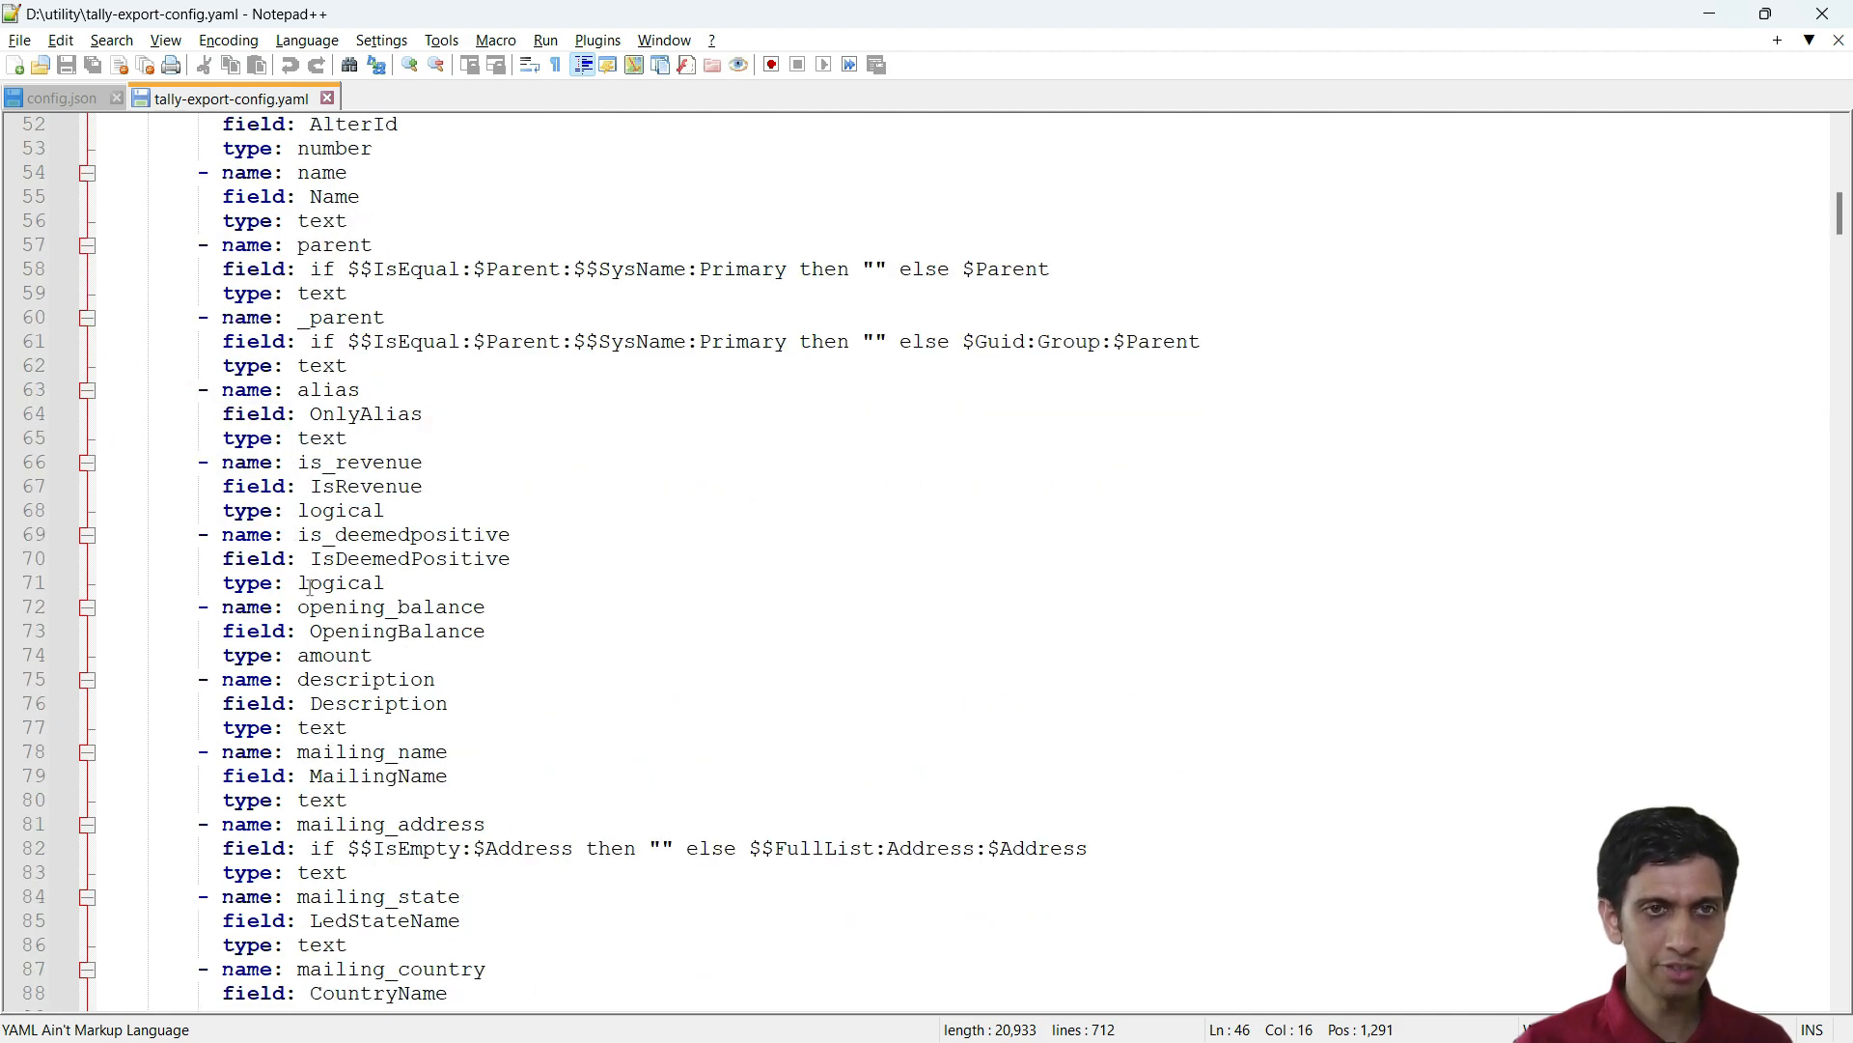
Duplicate the three-line opening_balance entry of mst_ledger directly below the original, before the description entry
click(309, 606)
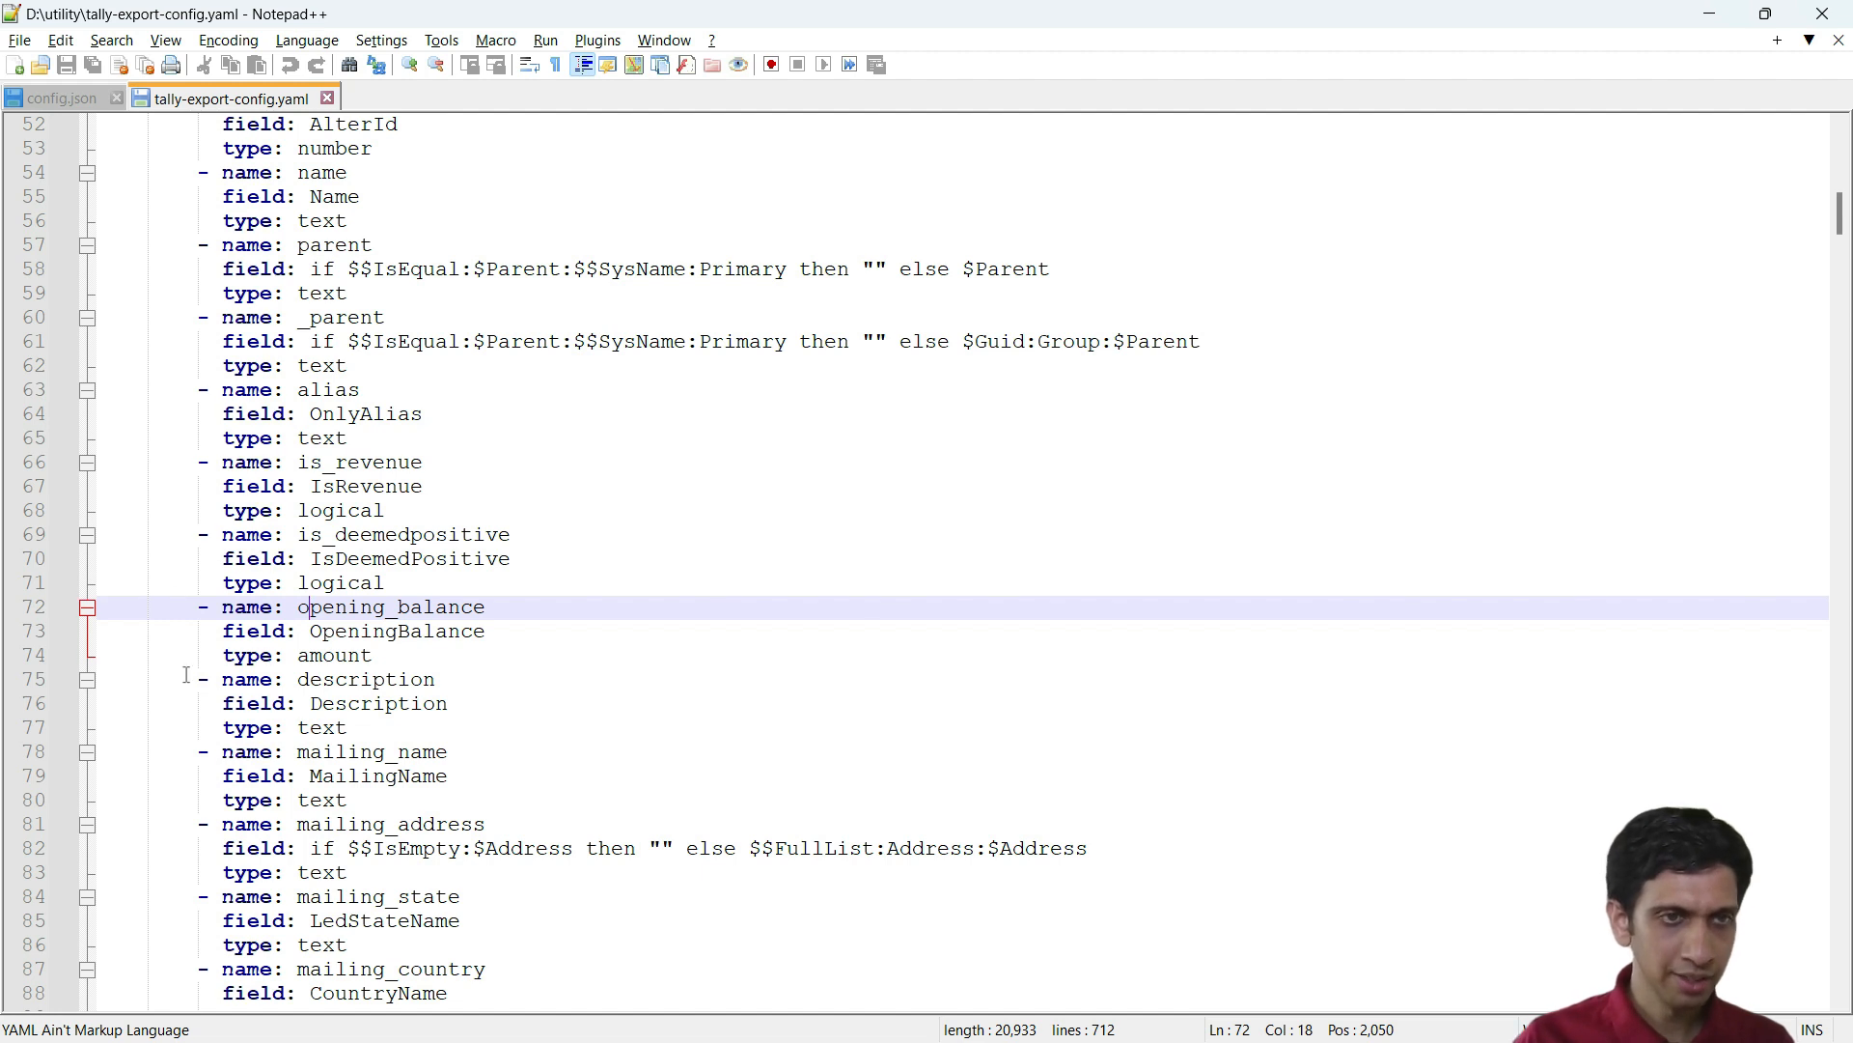
drag(104, 607, 400, 657)
key(ctrl+c)
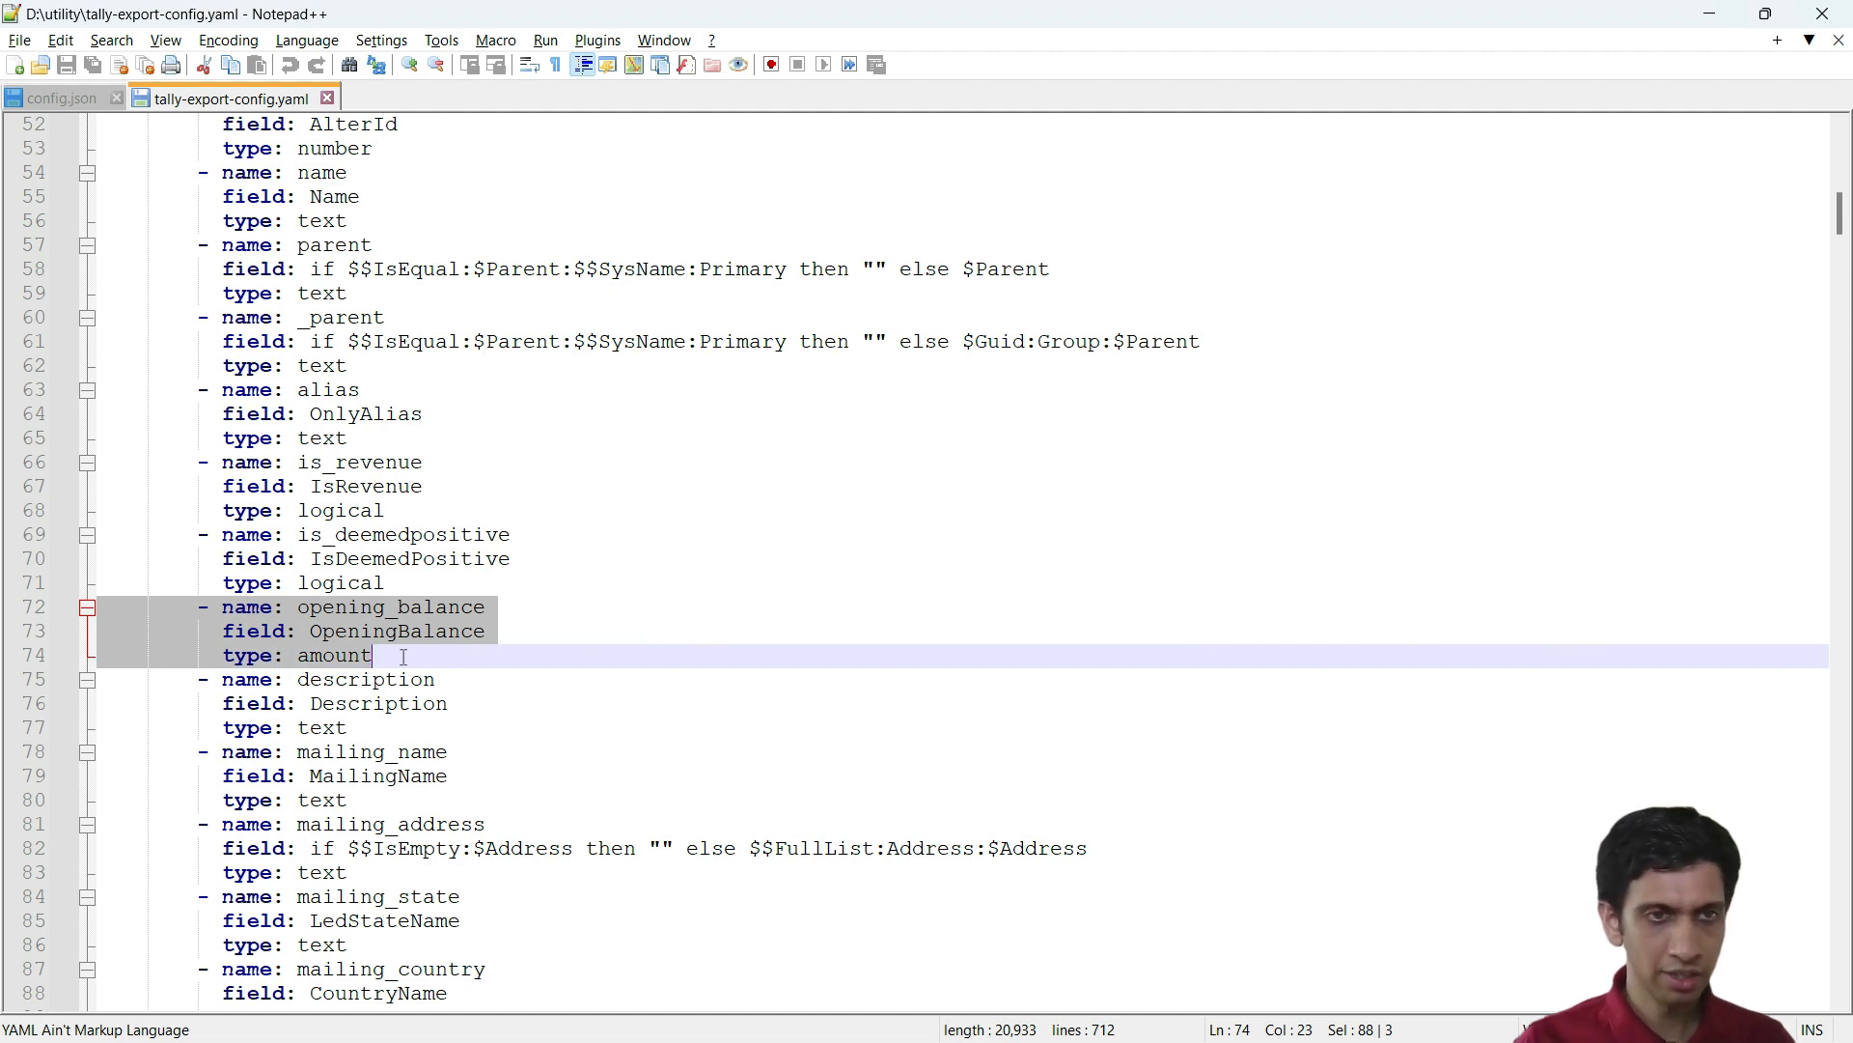
click(120, 679)
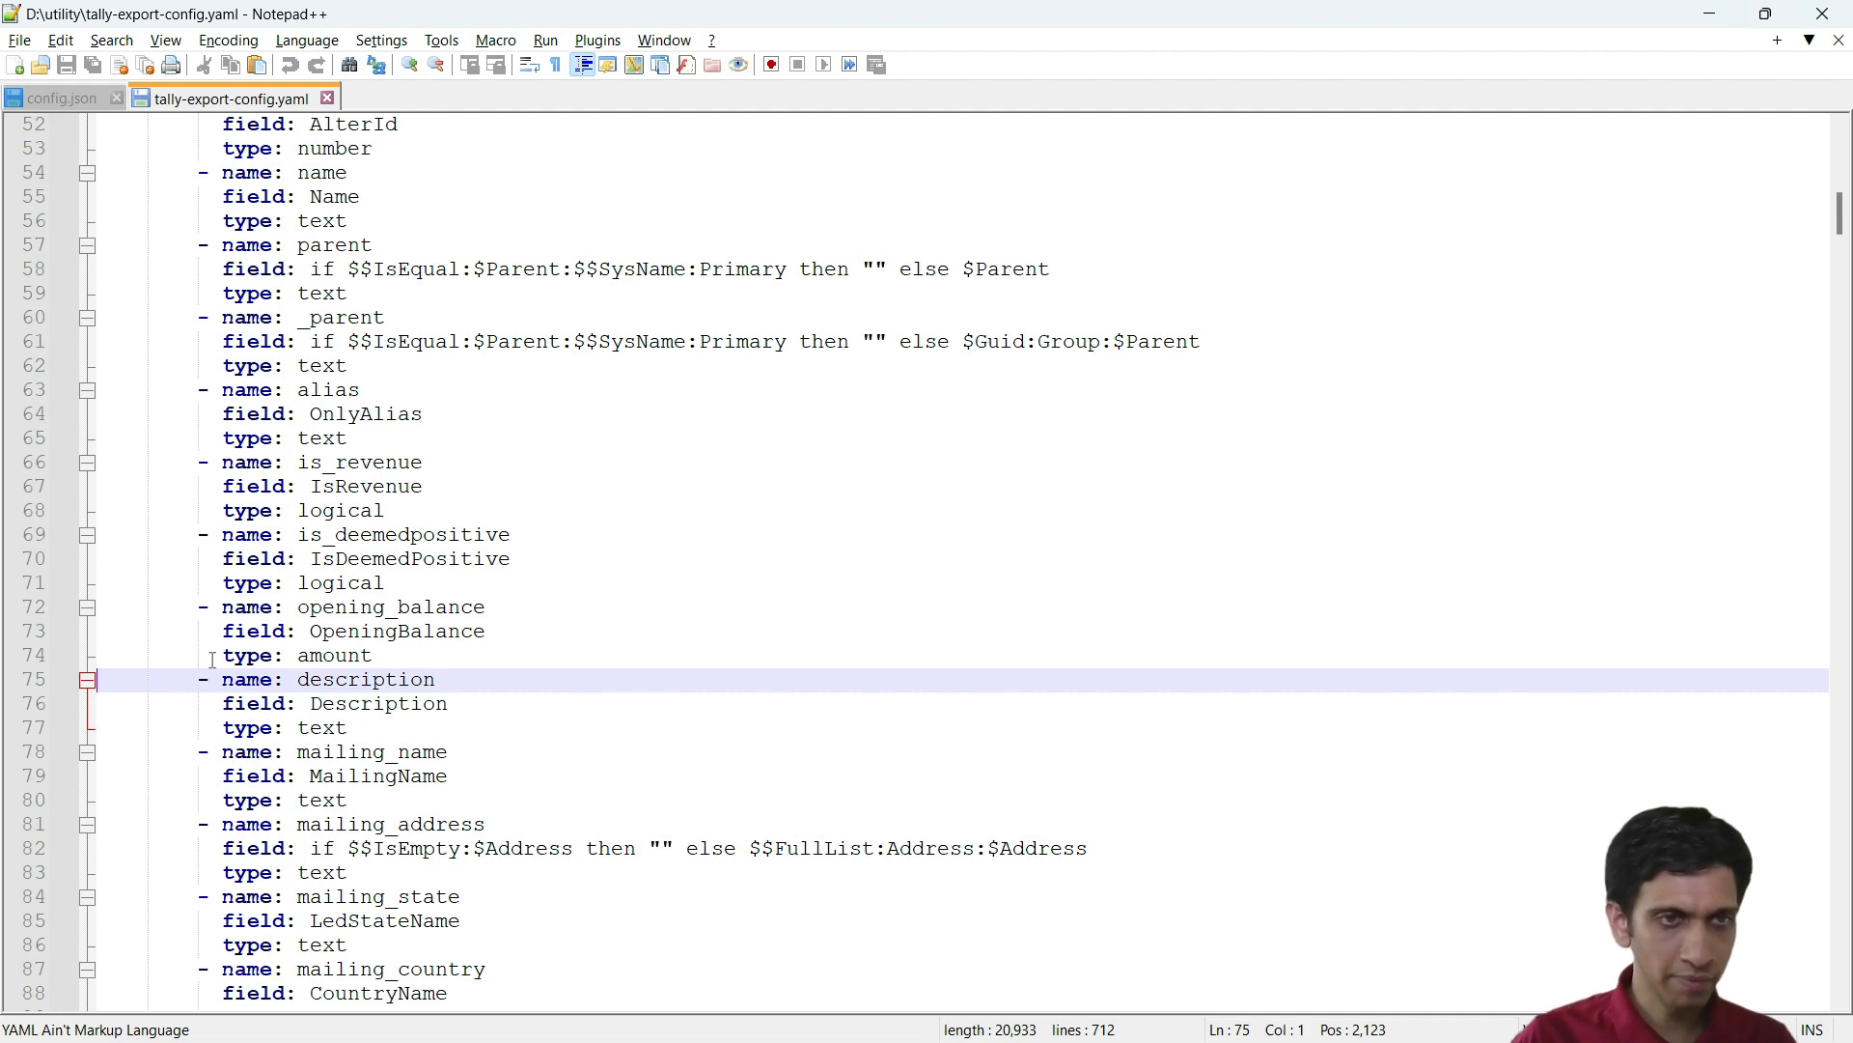
key(Return)
key(Up)
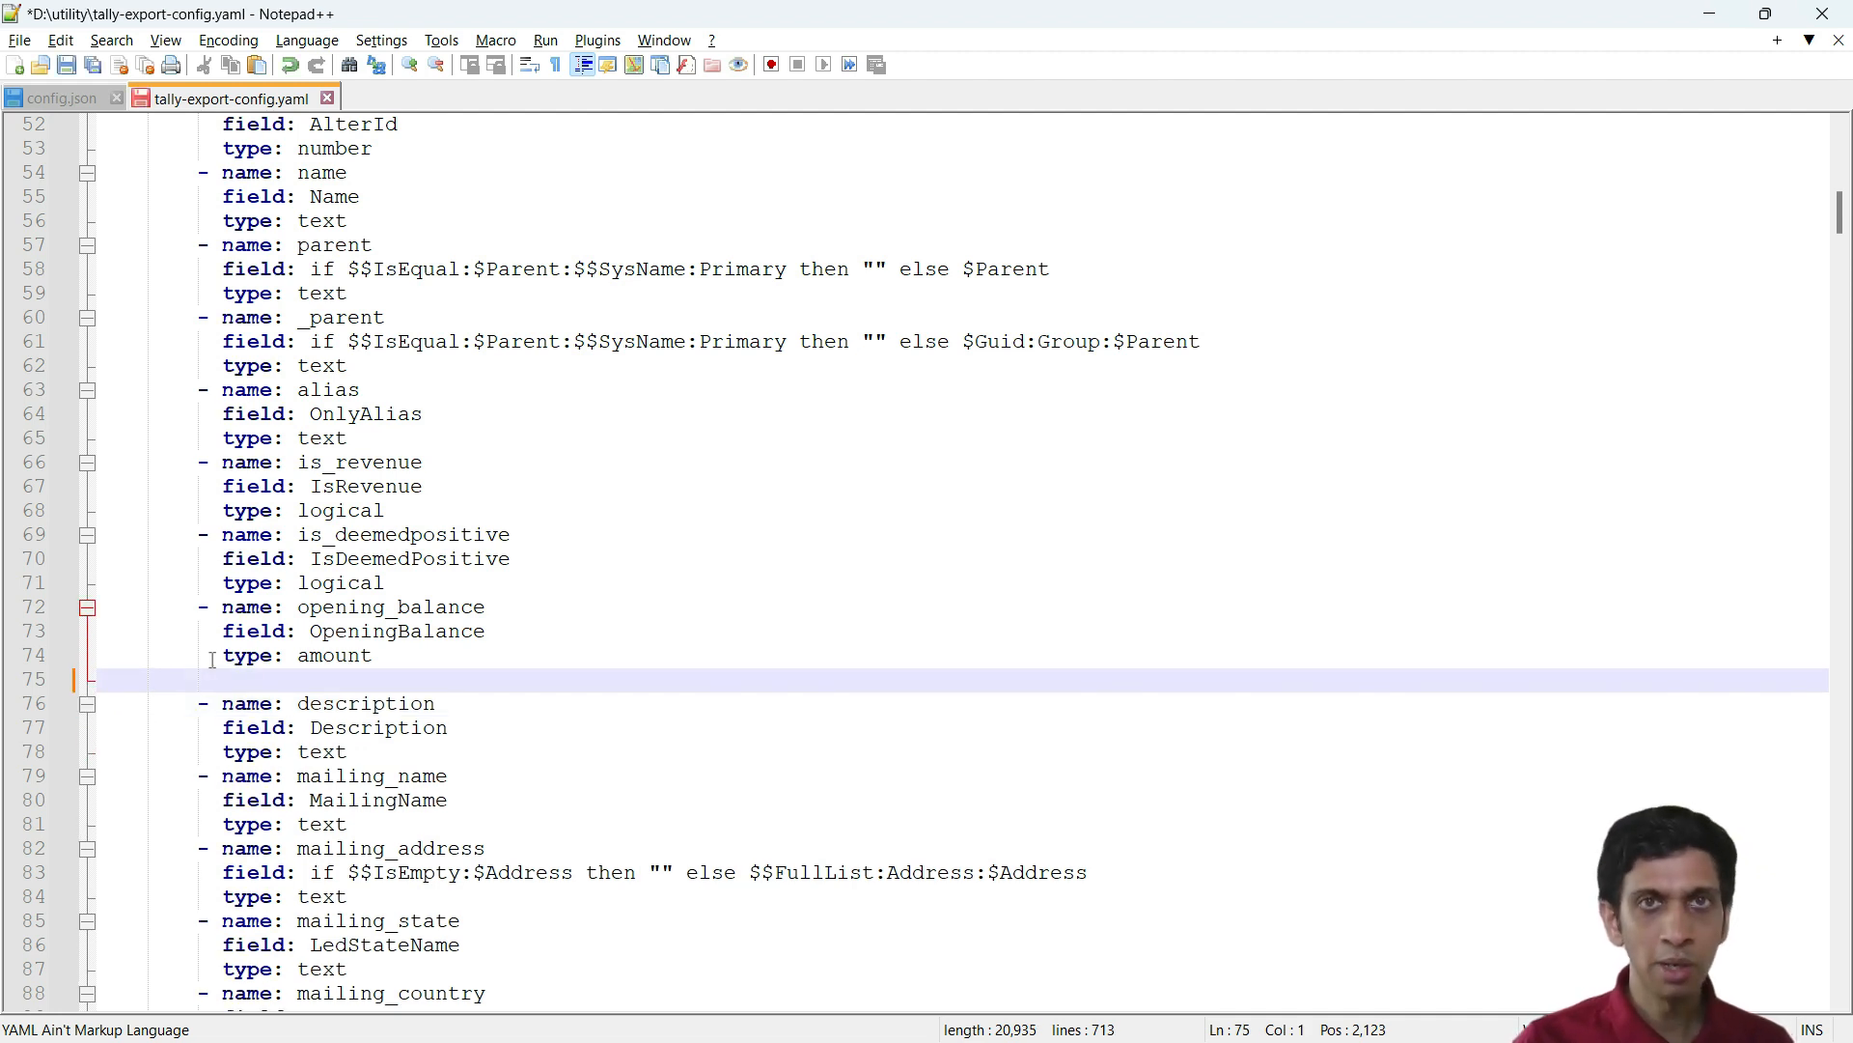
key(ctrl+v)
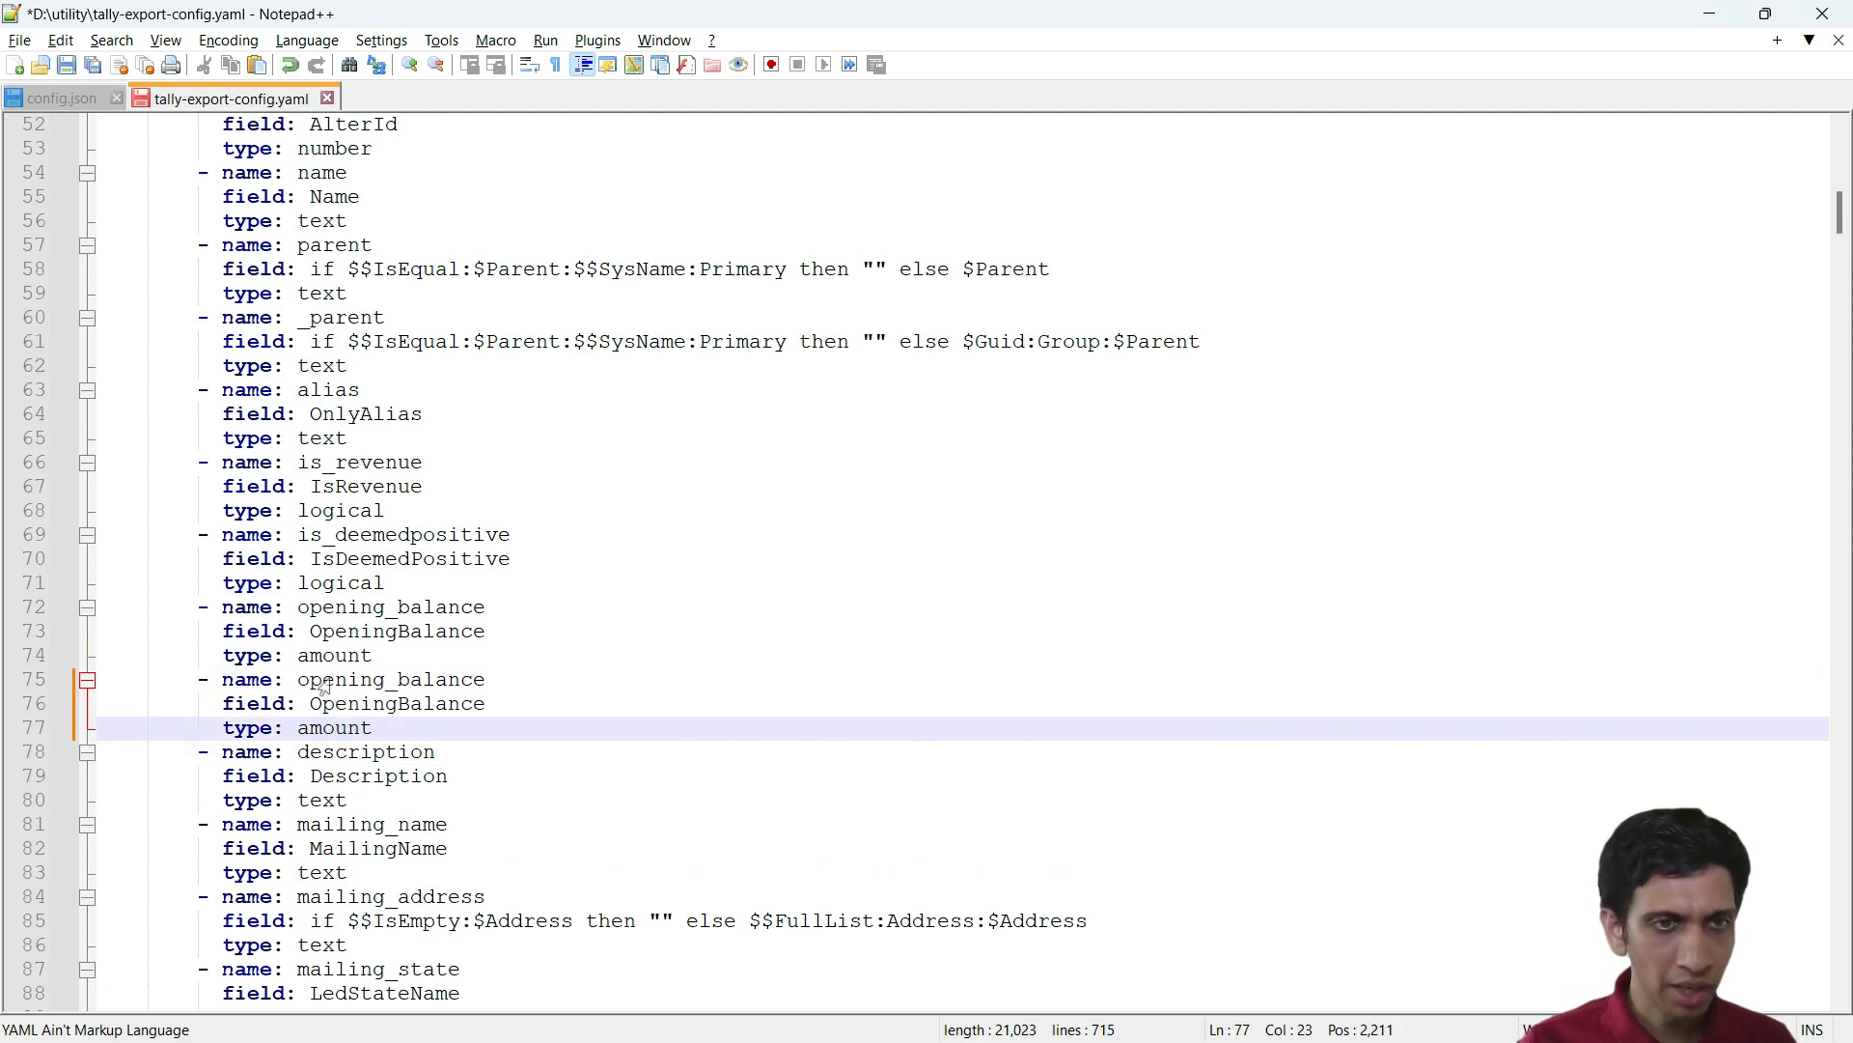
Rename the duplicated entry from opening_balance to closing_balance
click(385, 684)
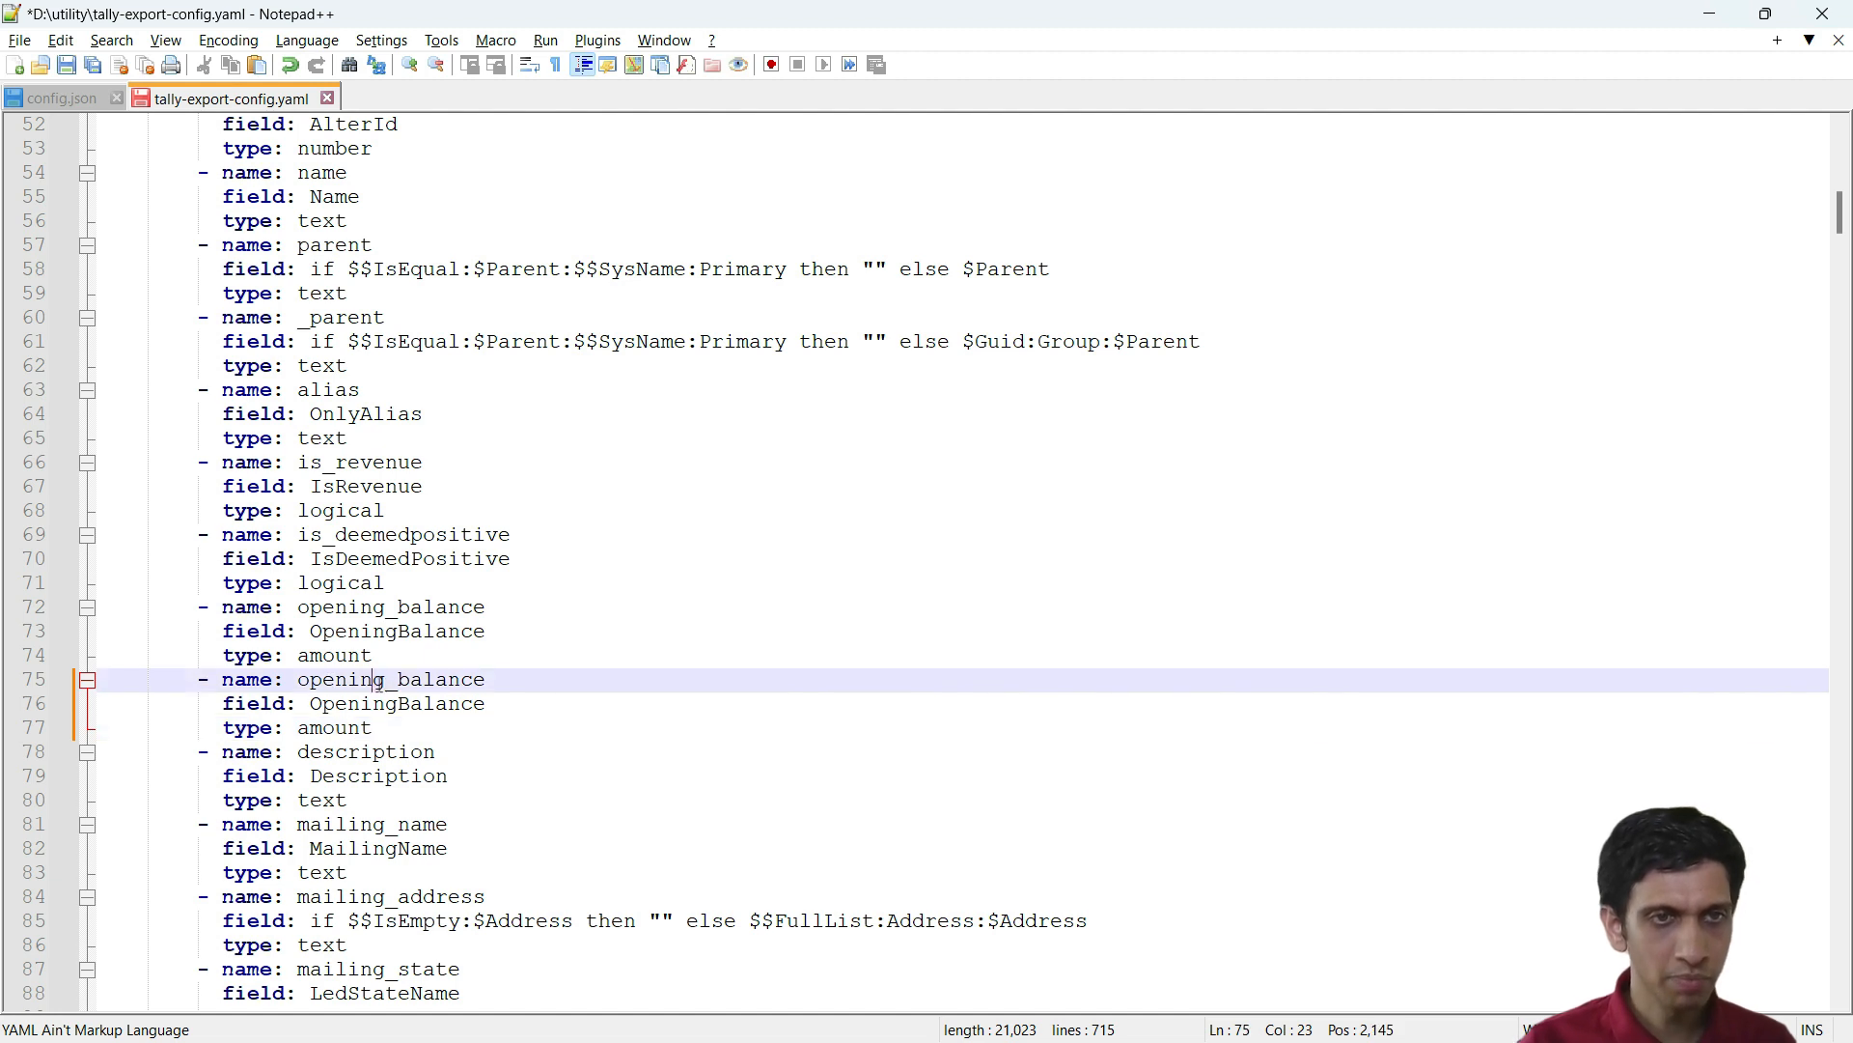
key(shift+Left)
key(shift+Left)
key(shift+Left)
key(shift+Left)
key(shift+Left)
key(shift+Left)
key(shift+Left)
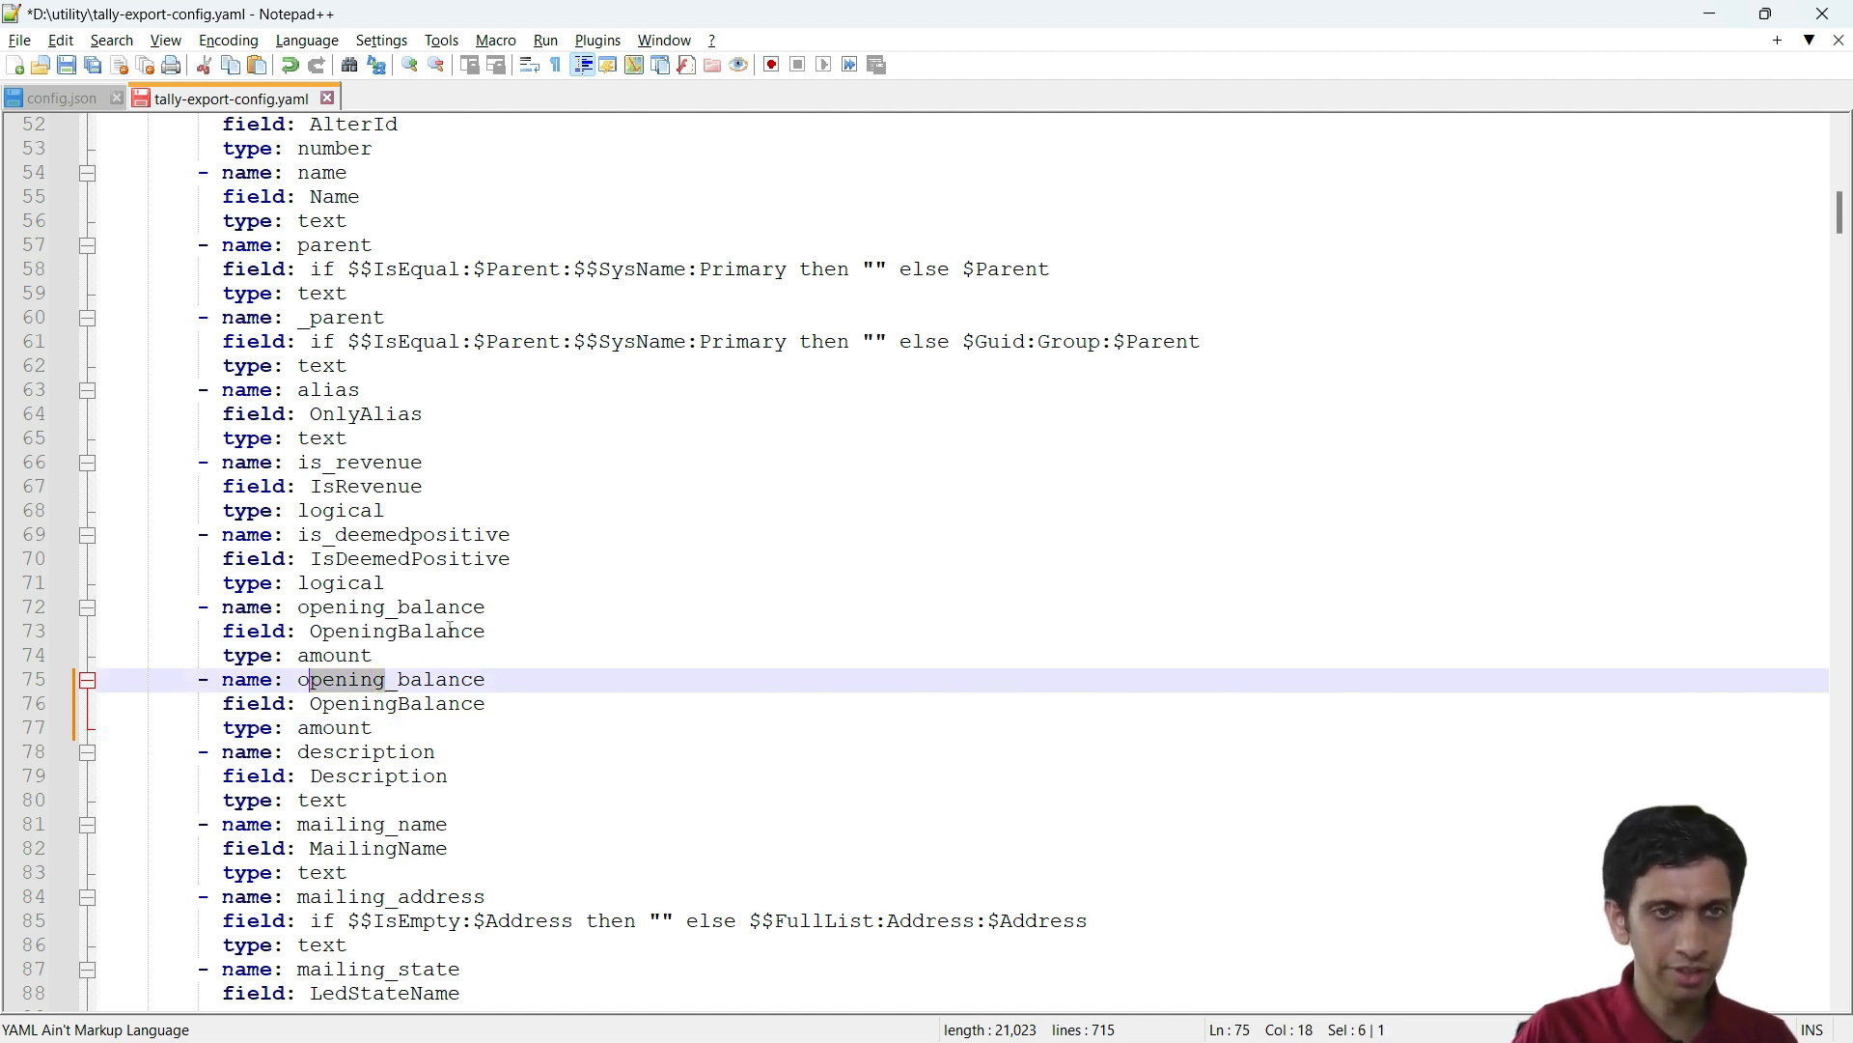
text(closing)
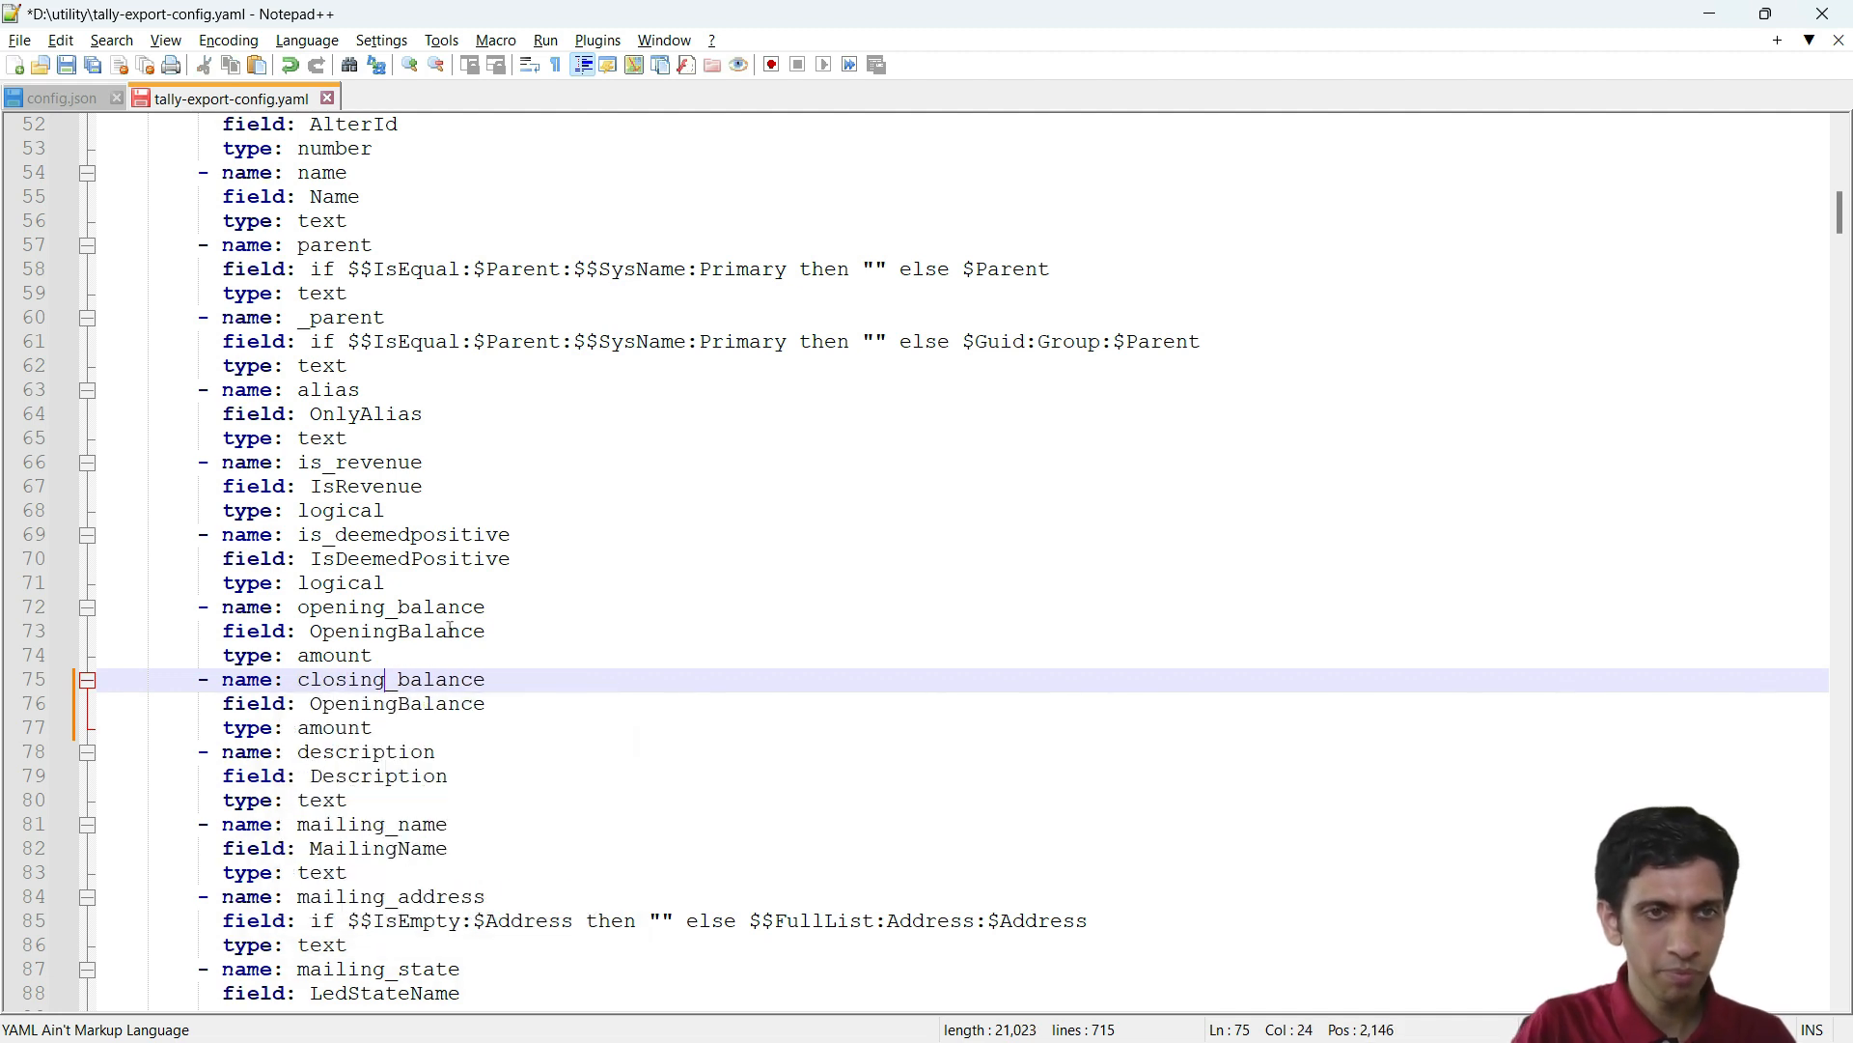
Set the closing_balance entry's field to ClosingBalance, dismiss the autocompletion list and highlight the opening_balance entry above it
key(Down)
key(Left)
key(Left)
key(Left)
key(Left)
key(Left)
key(Left)
key(shift+Right)
key(shift+Right)
key(shift+Right)
key(shift+Right)
key(shift+Right)
key(shift+Right)
key(shift+Right)
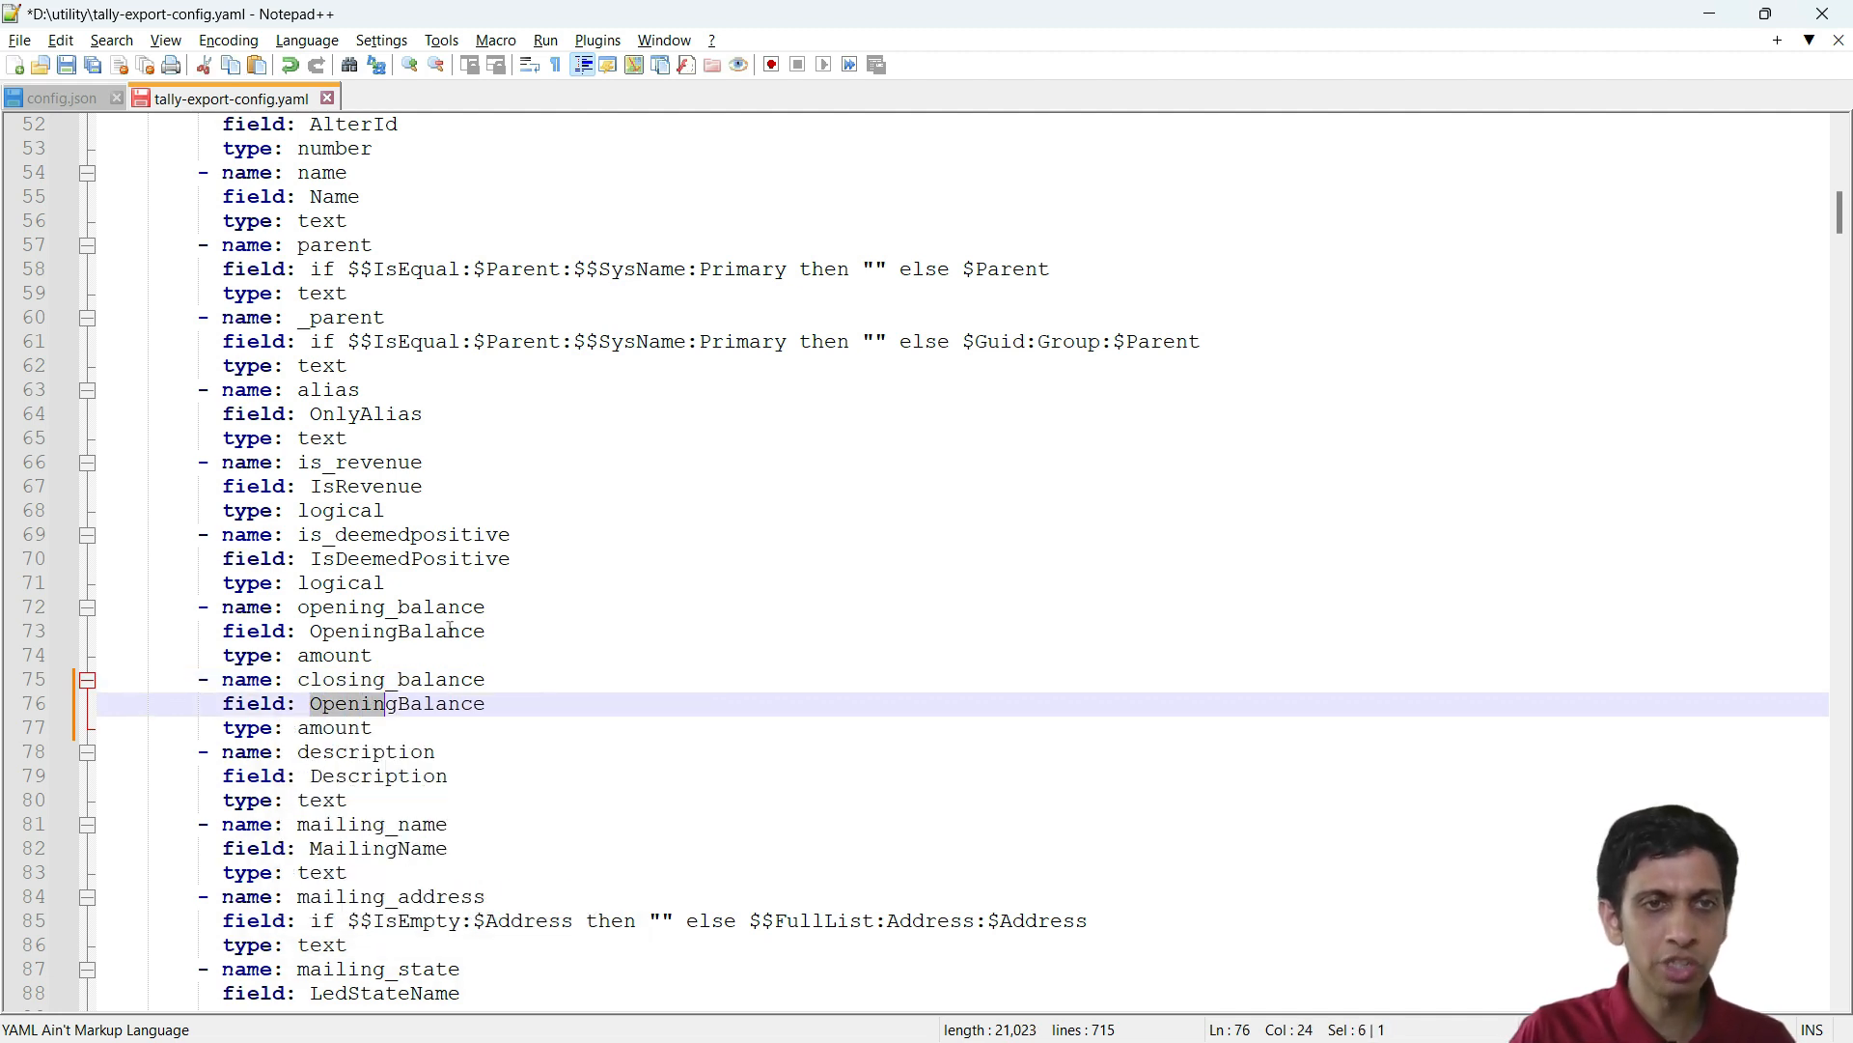
text(Closing)
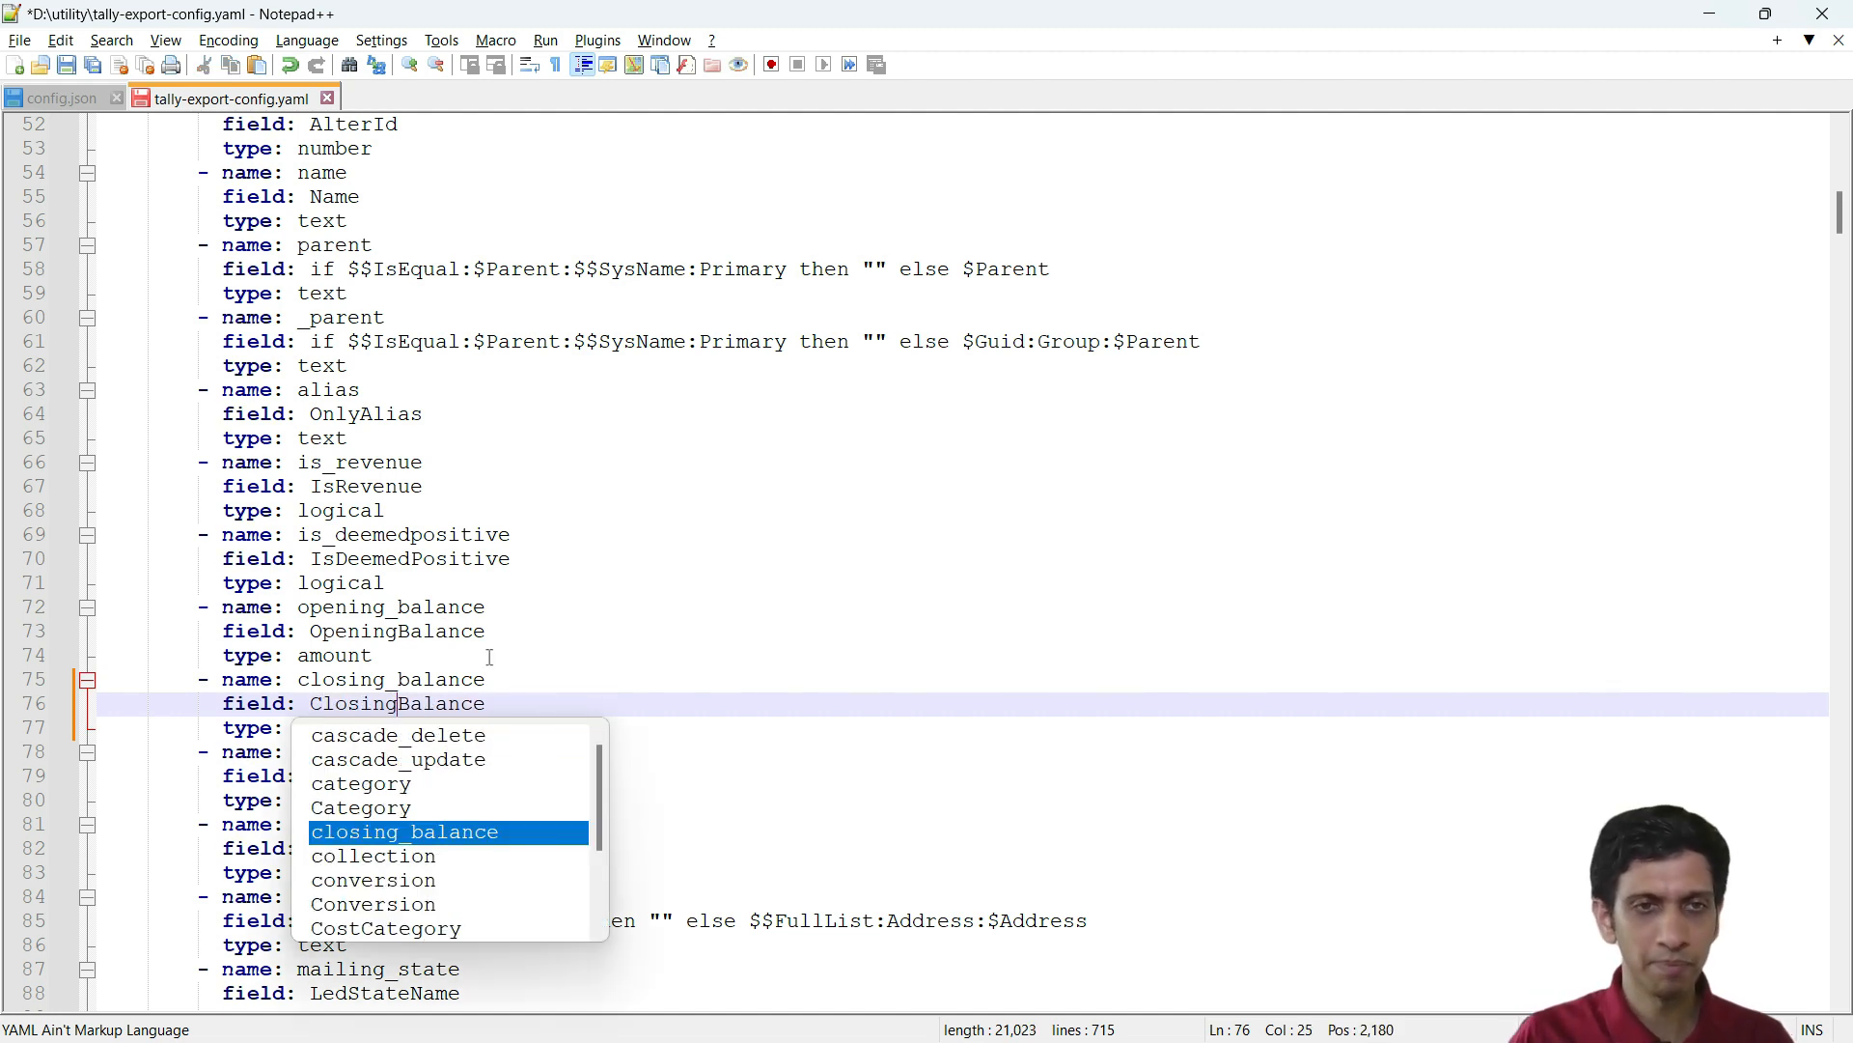
click(489, 656)
drag(102, 614, 467, 654)
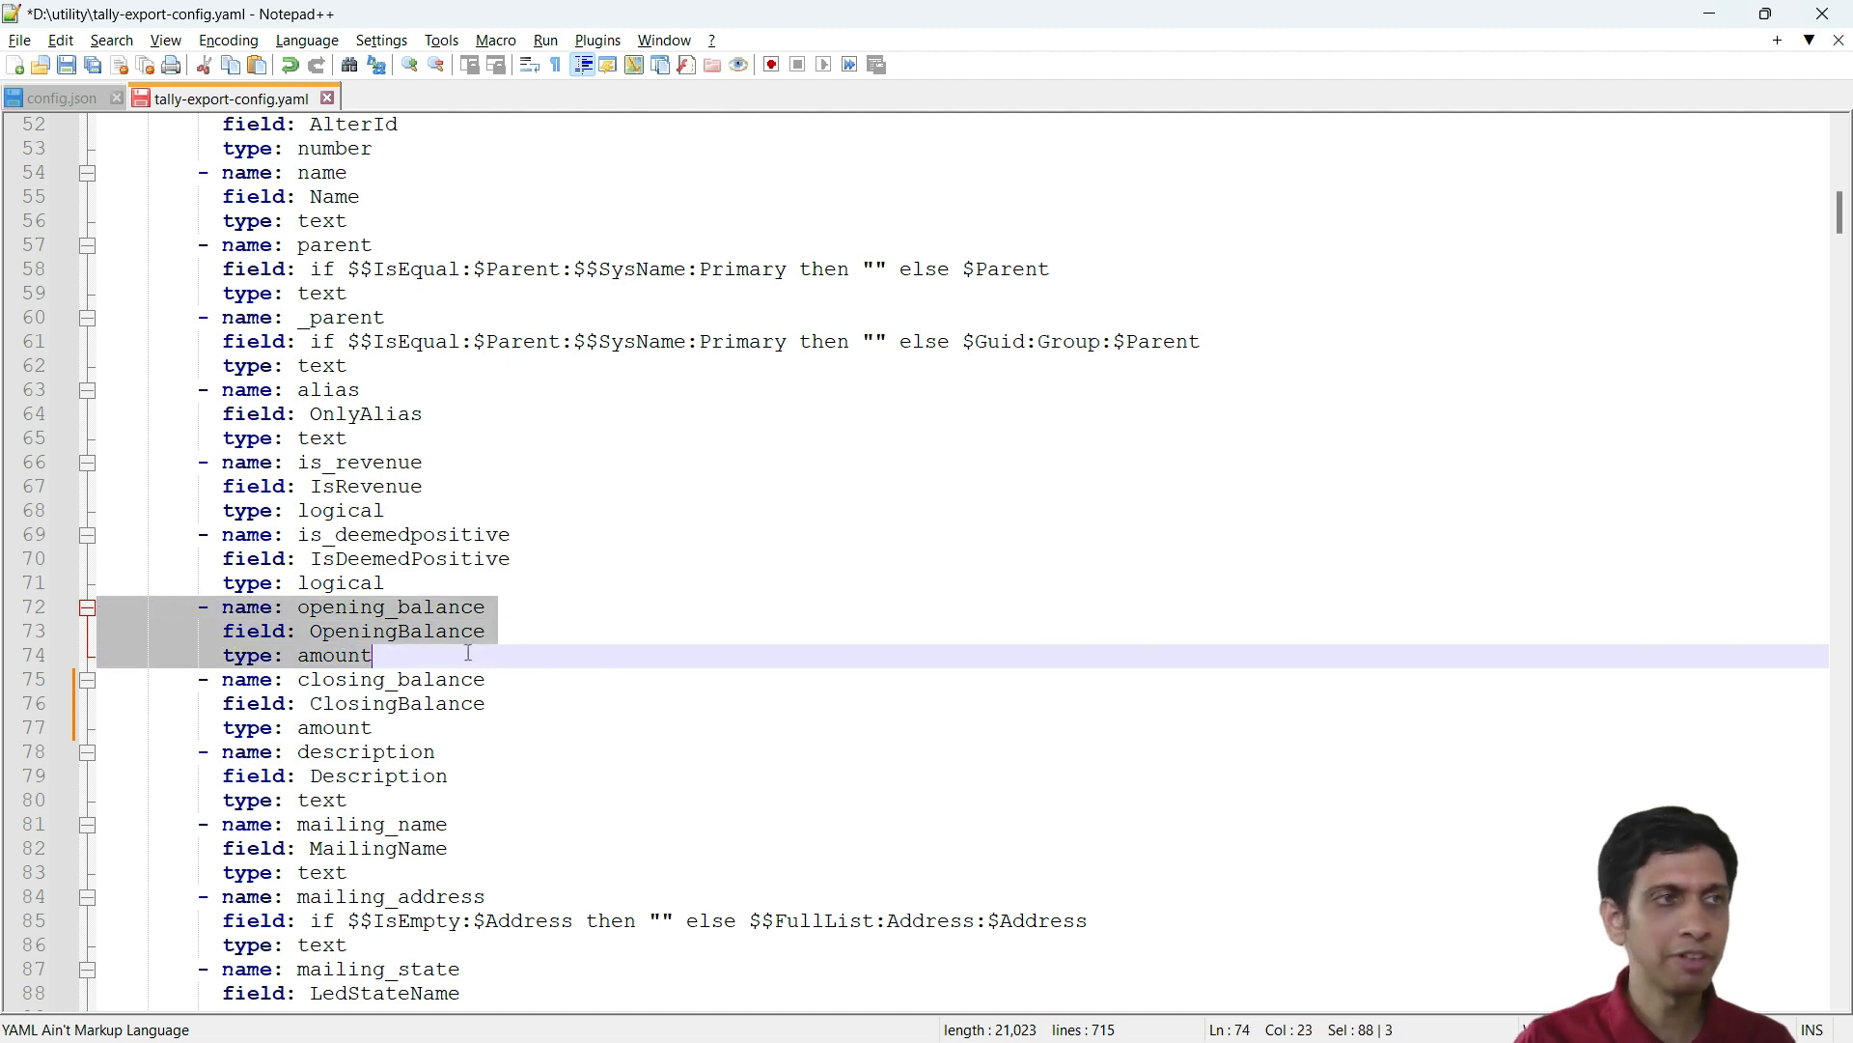
Review the new closing_balance entry of mst_ledger and save tally-export-config.yaml
click(247, 704)
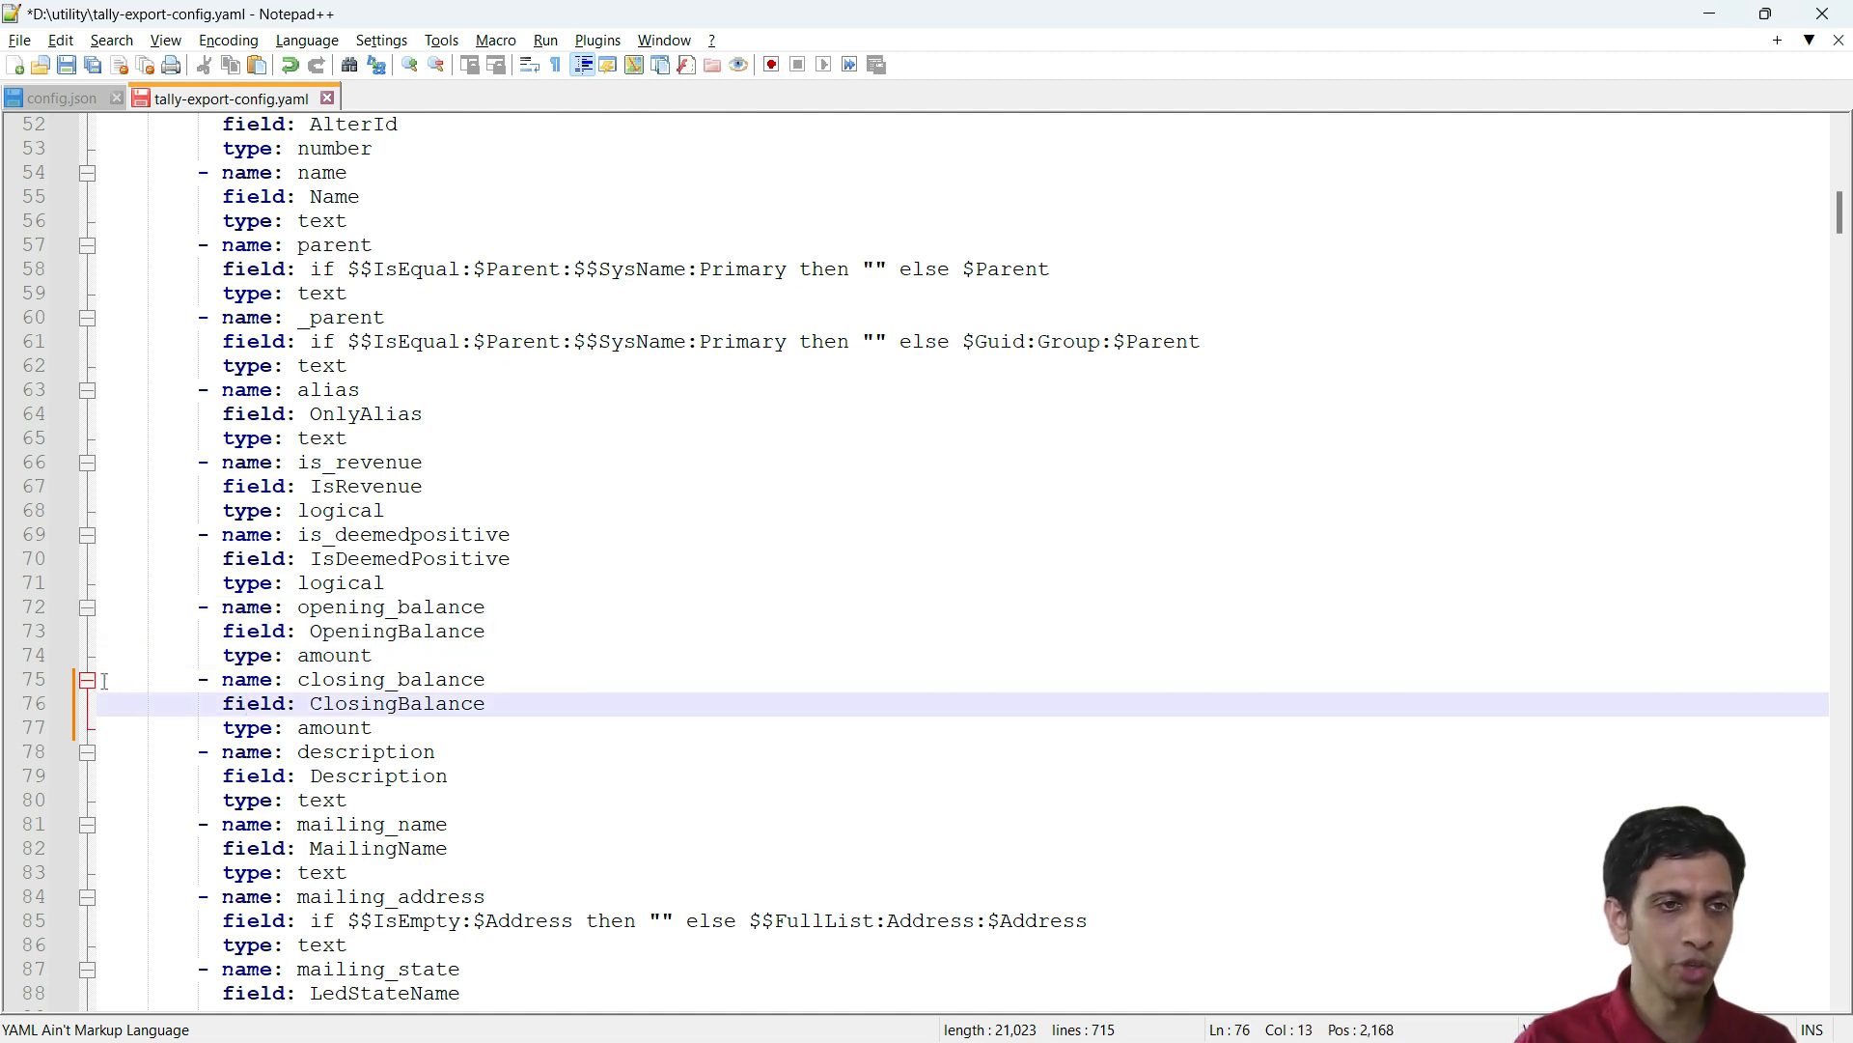
drag(99, 680, 420, 728)
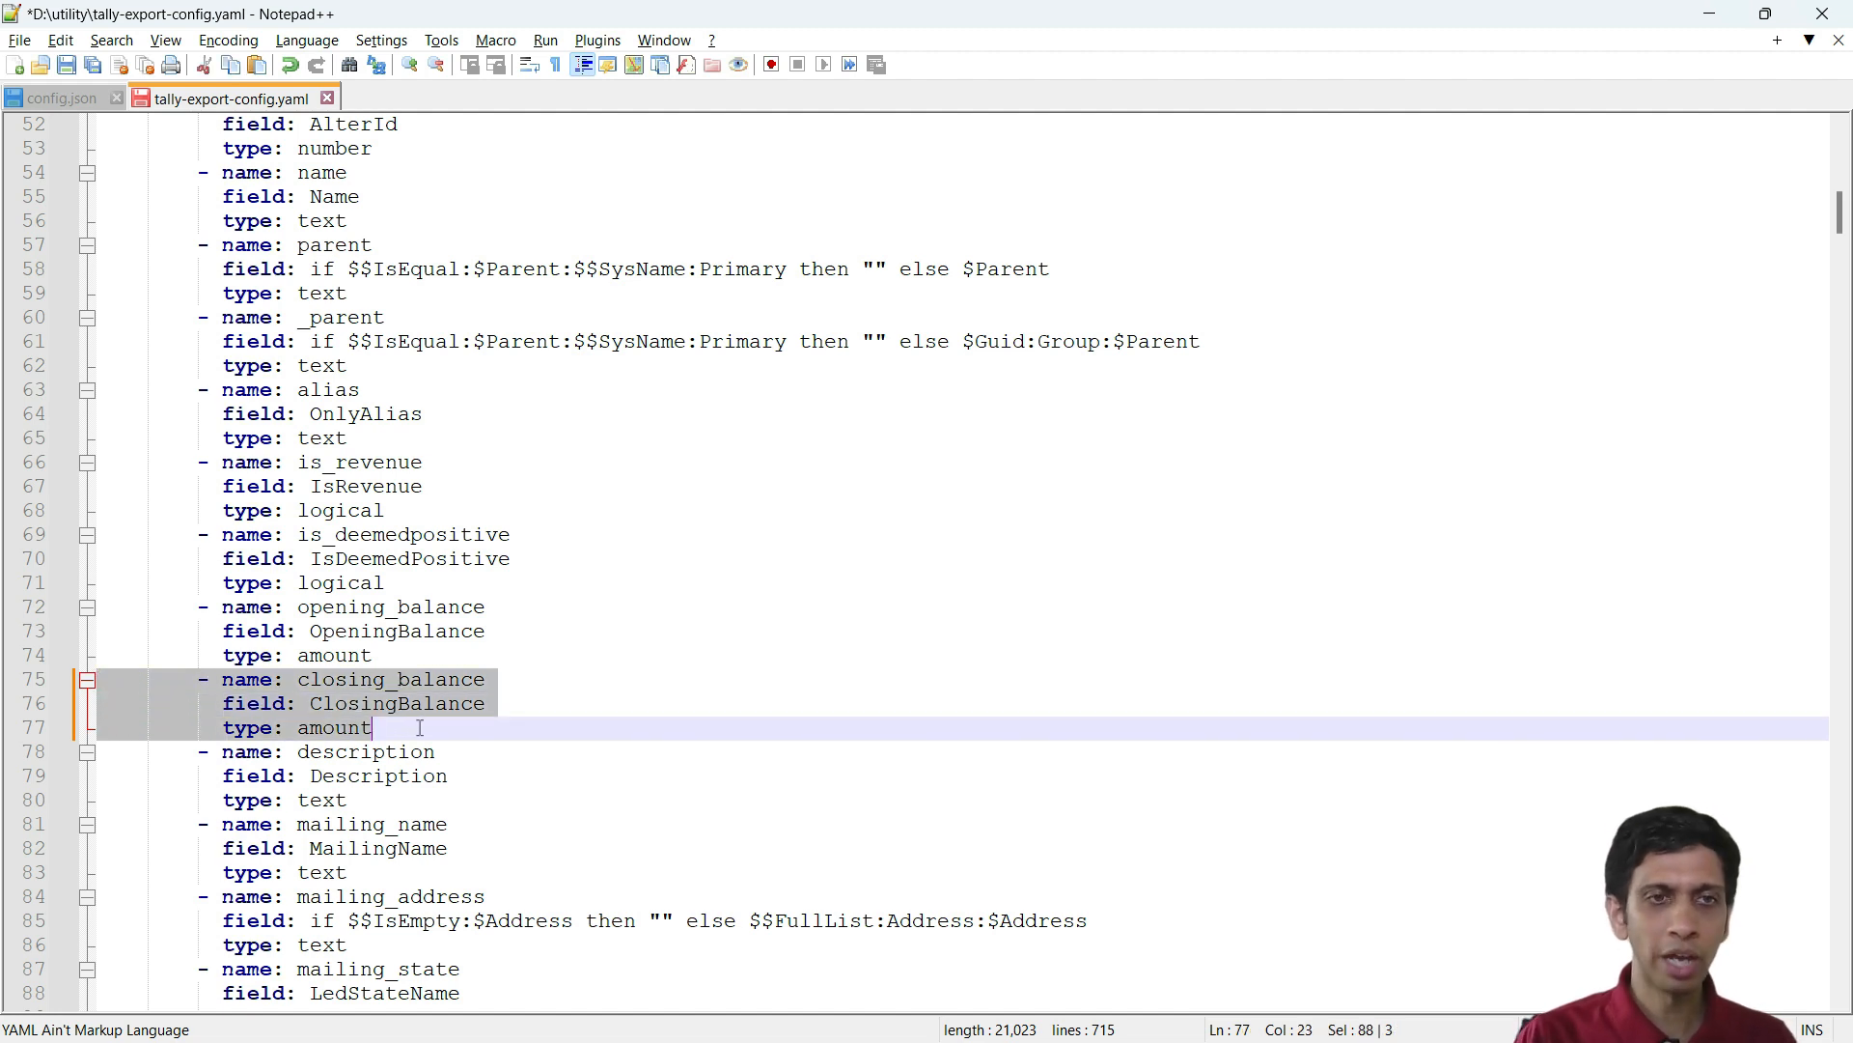
click(420, 728)
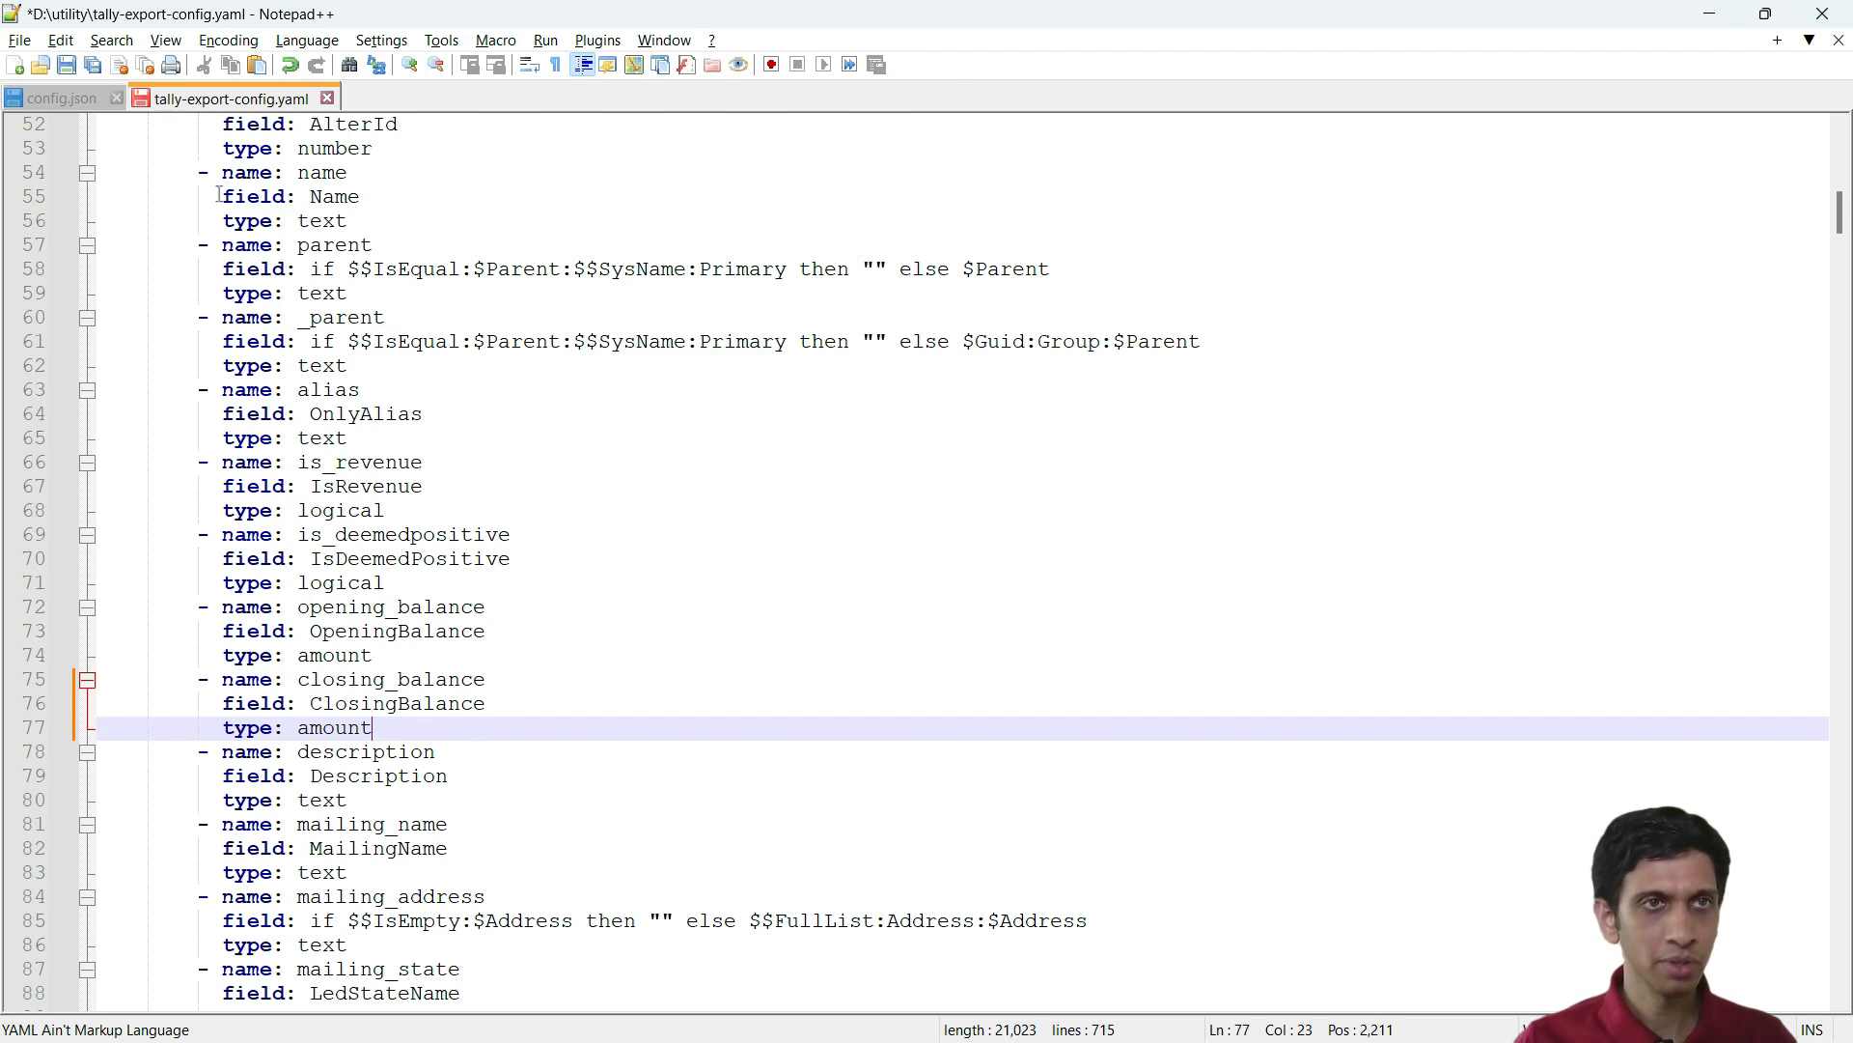
key(ctrl+s)
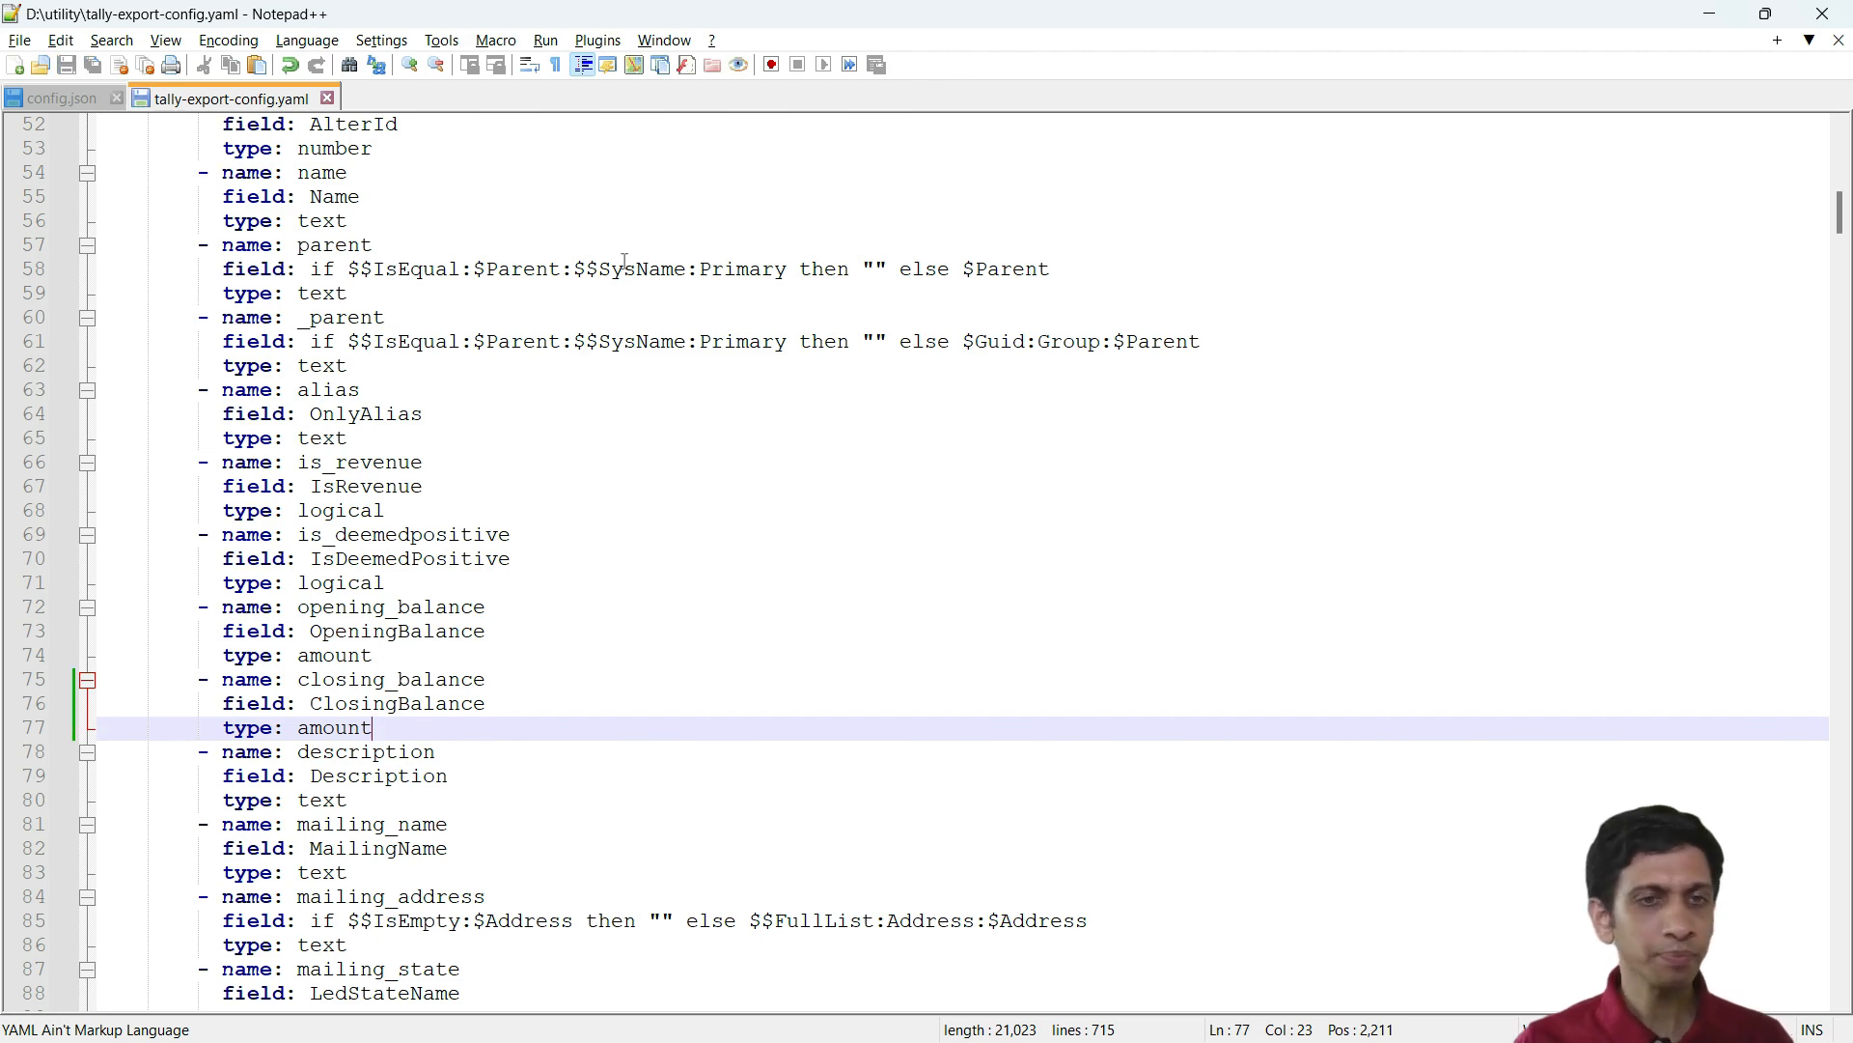
scroll(691, 414, down, 3)
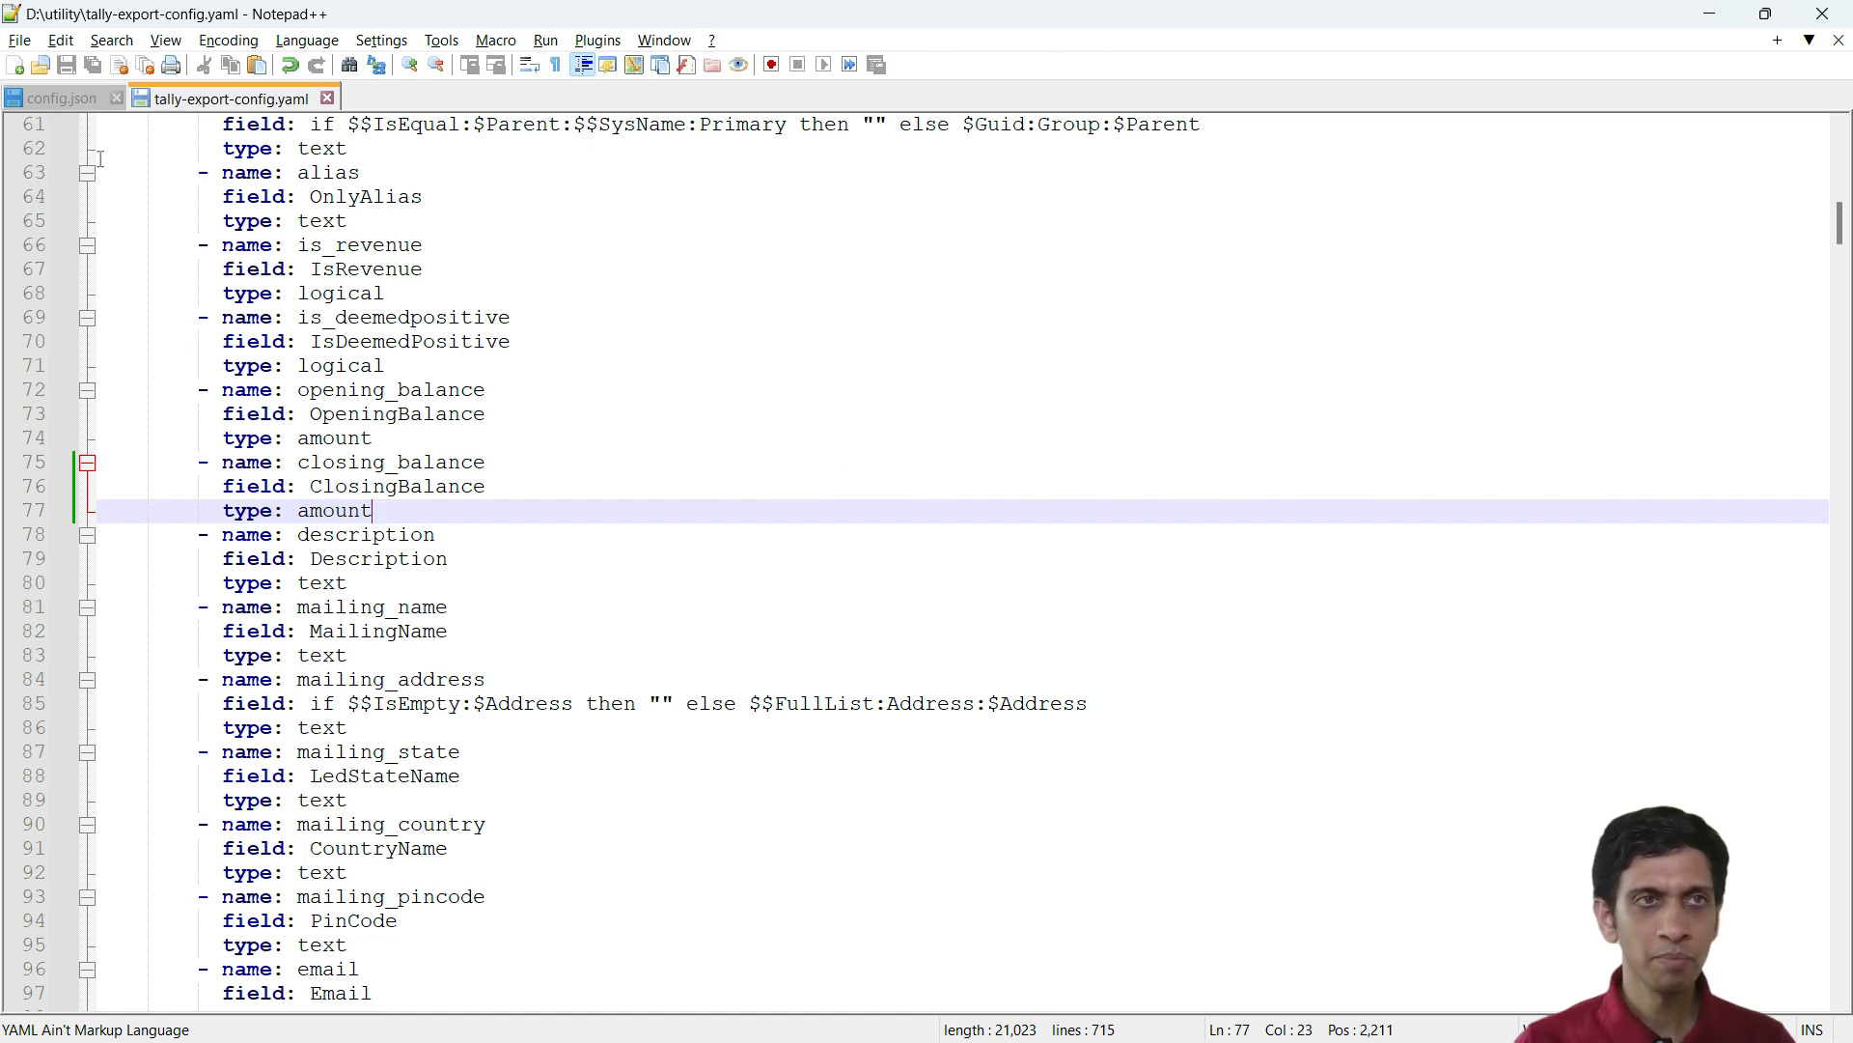
Open config.json and compare the company setting in its tally section with the active company and company list in TallyPrime
click(59, 99)
key(alt+Tab)
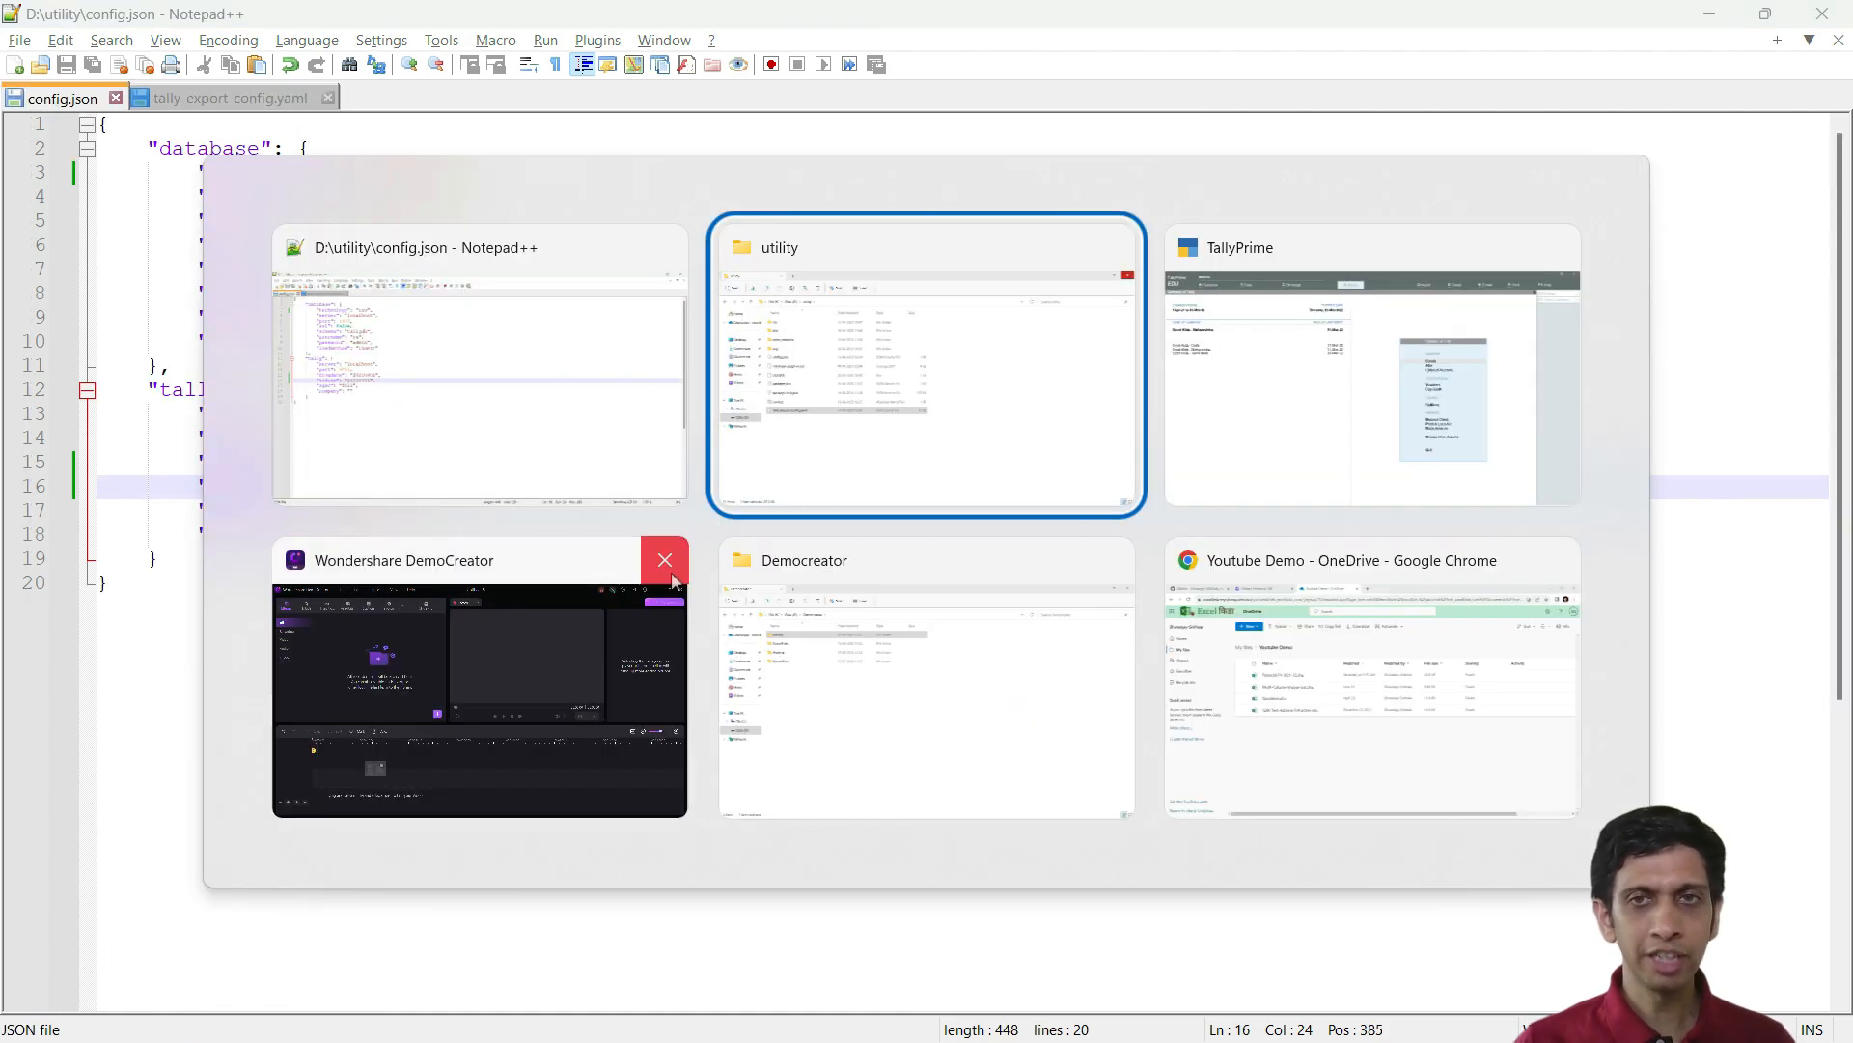
click(1348, 432)
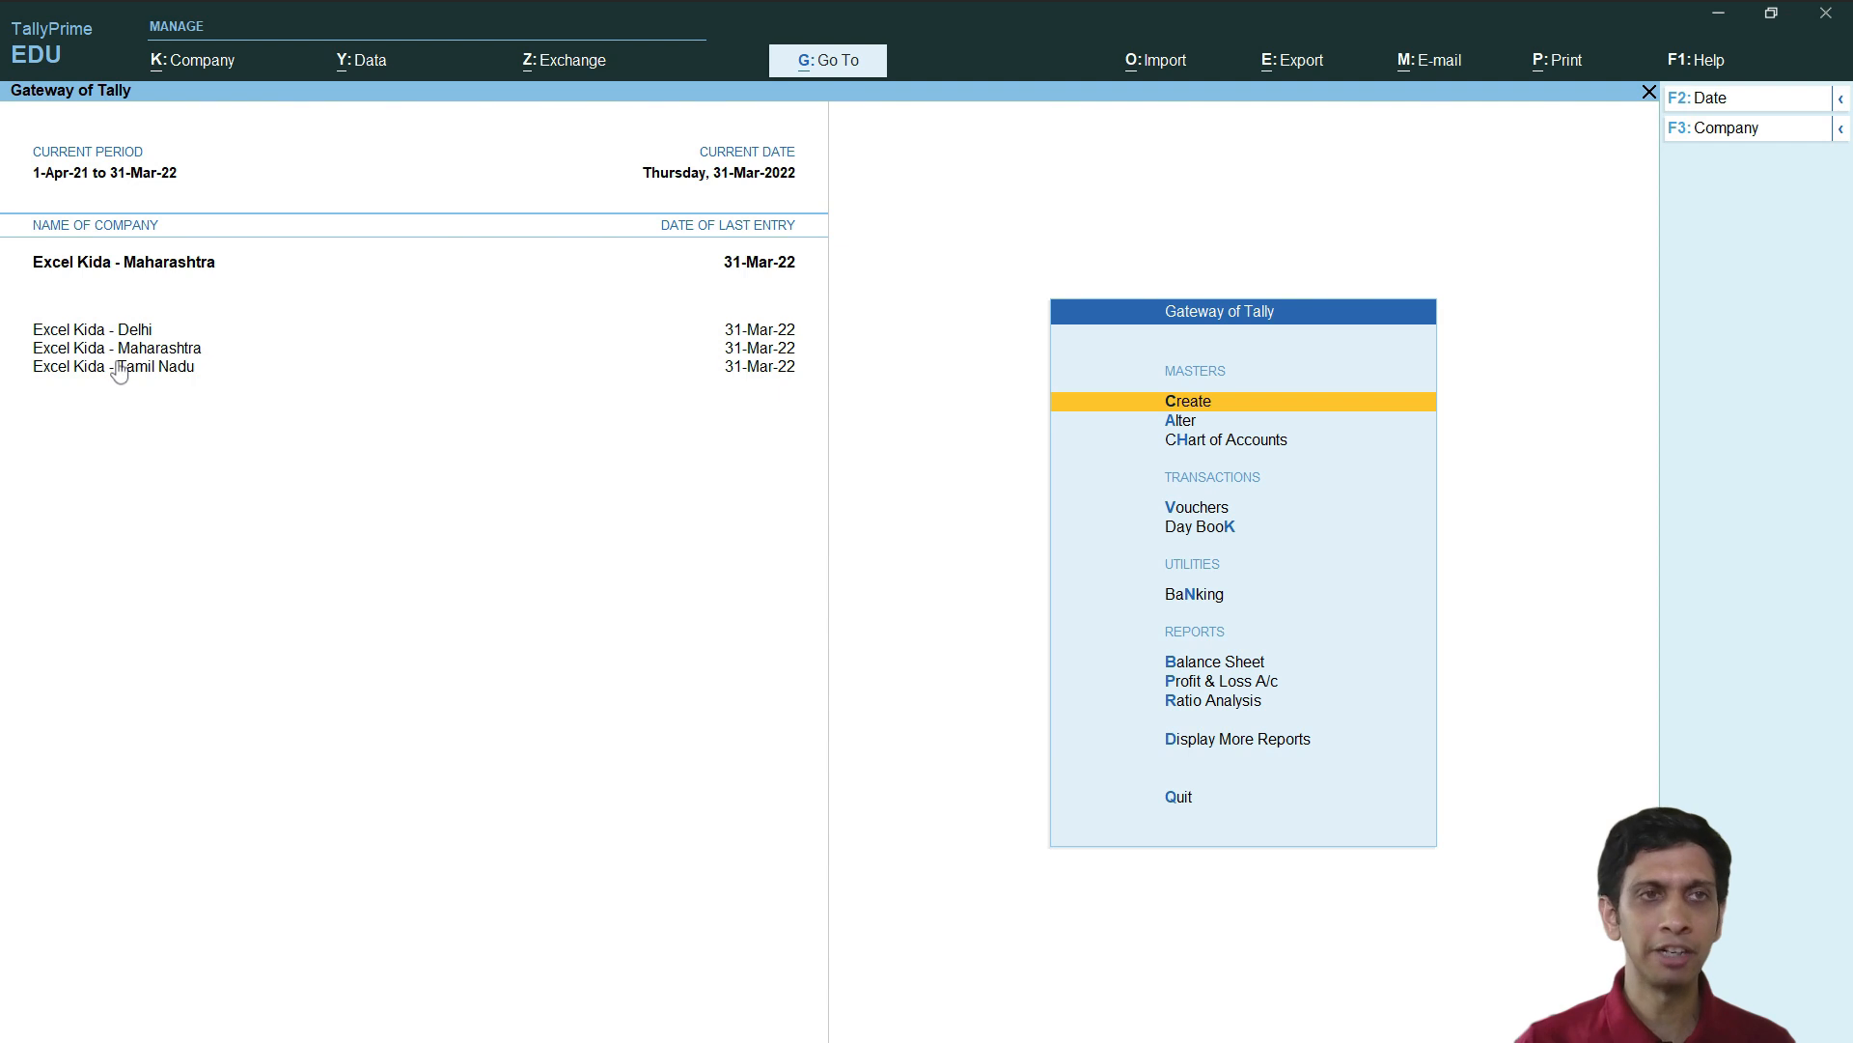
key(alt+Tab)
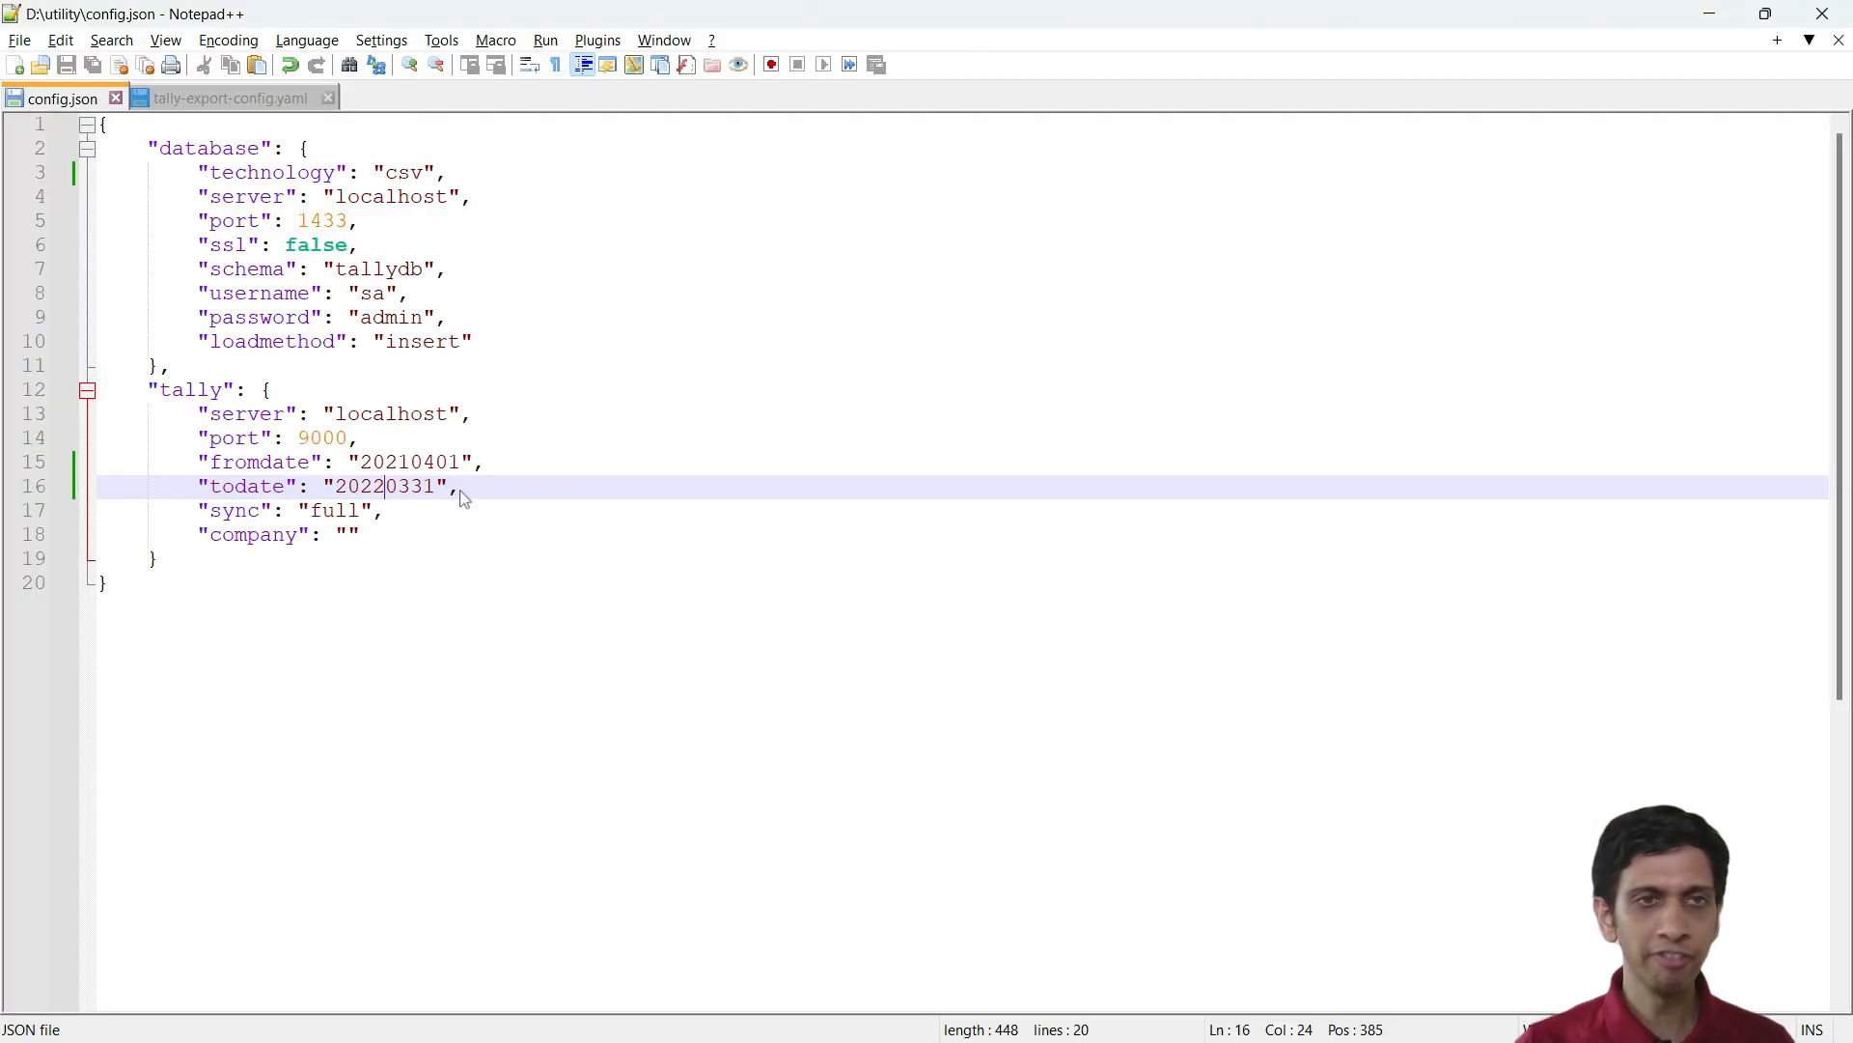
double_click(293, 541)
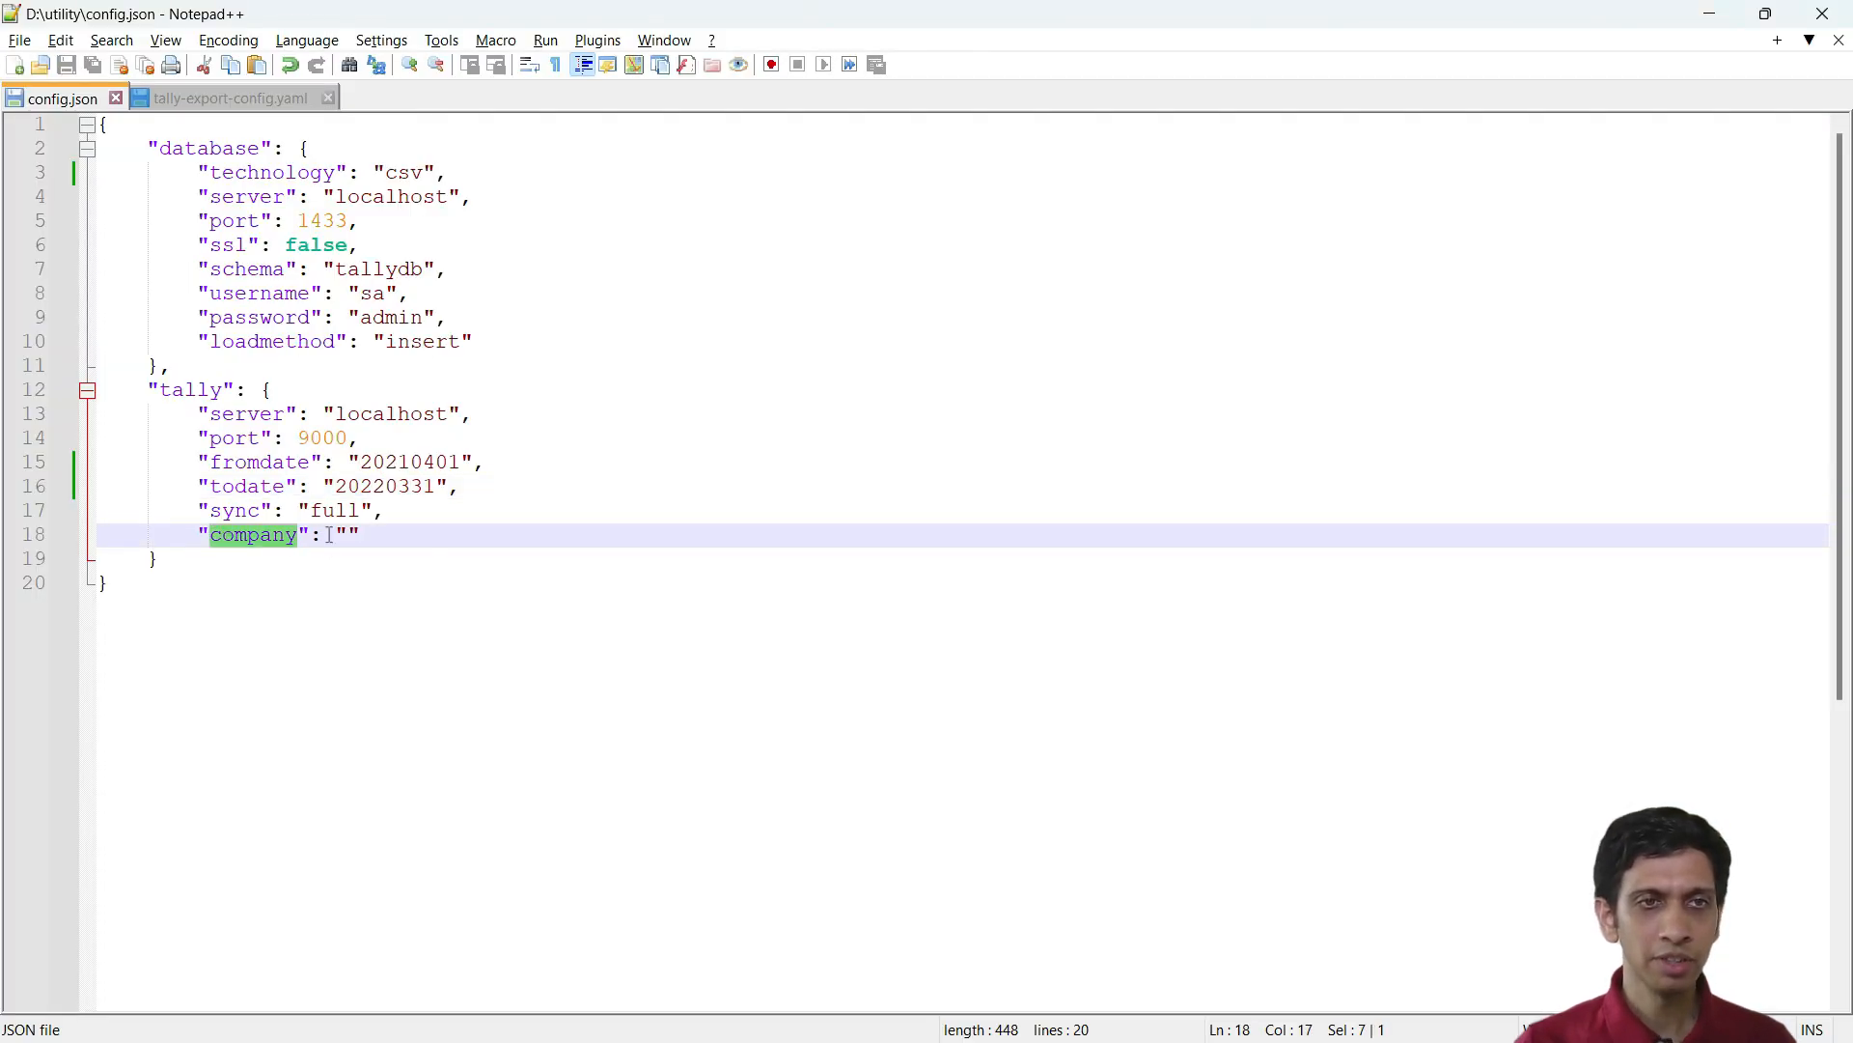
click(351, 535)
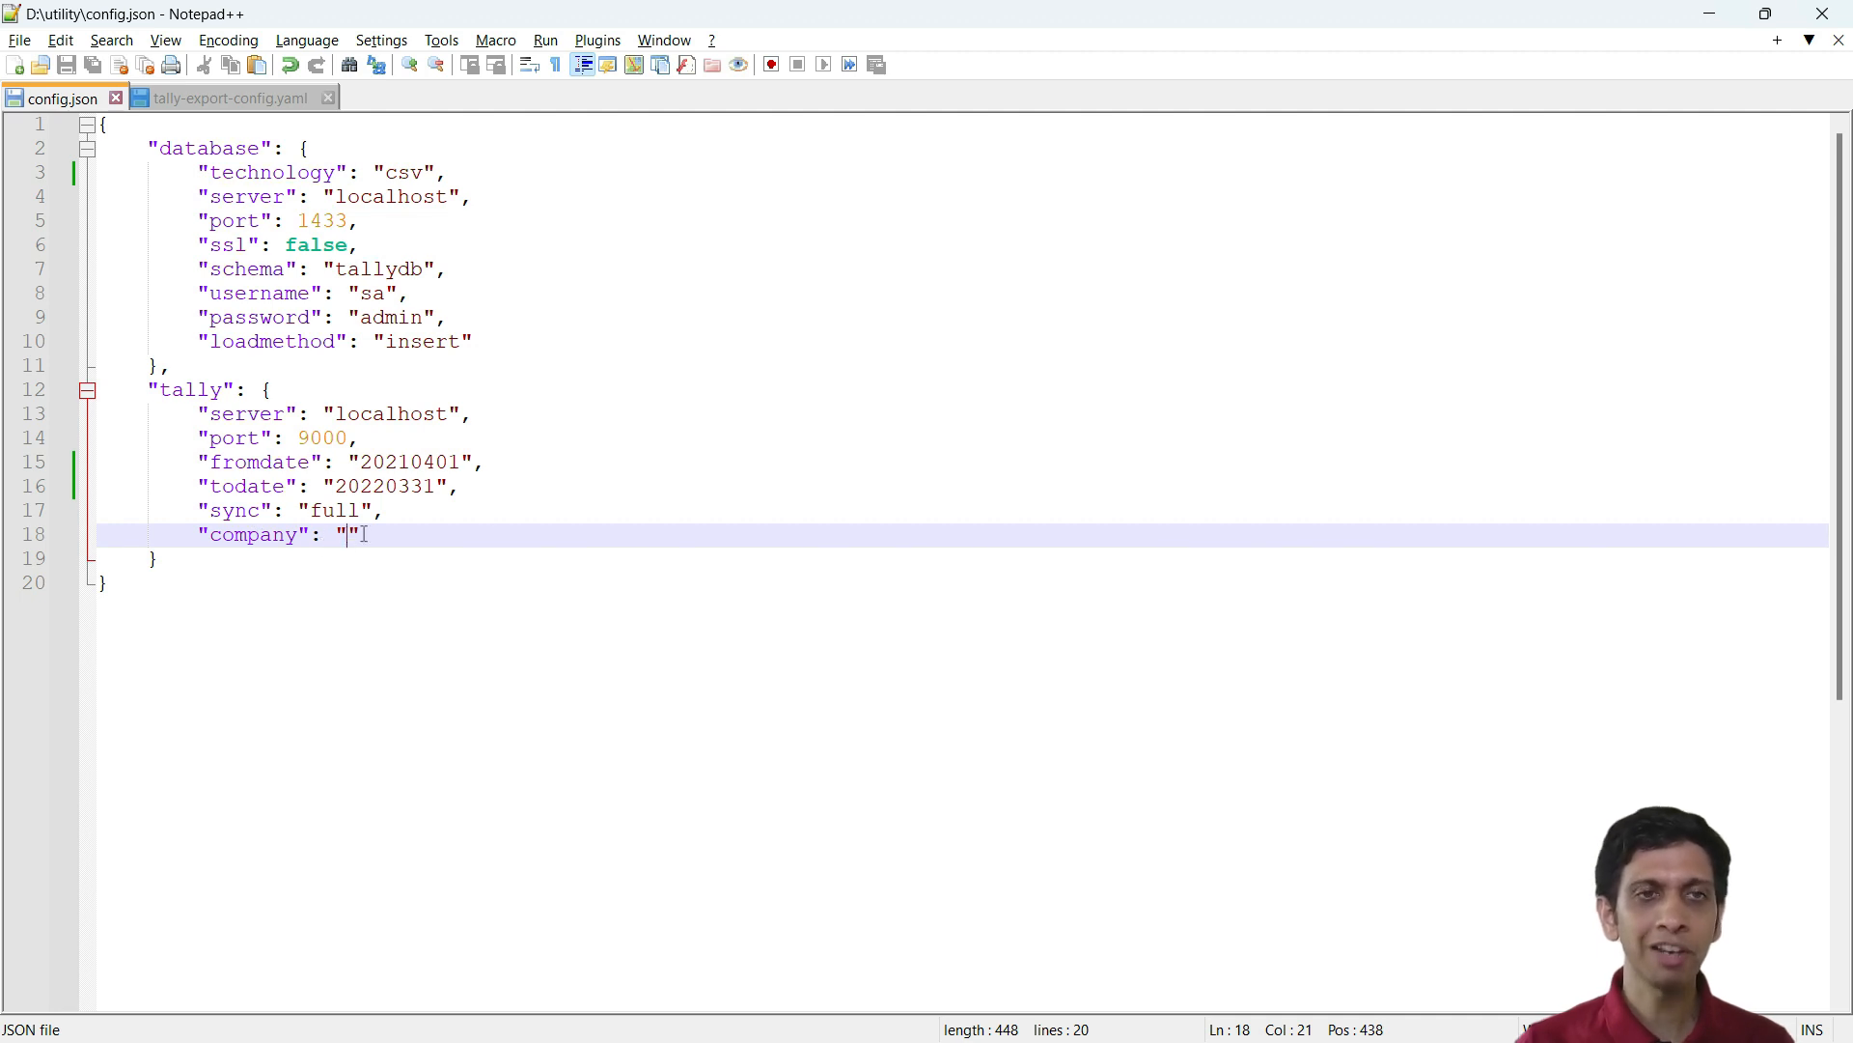
key(alt+Tab)
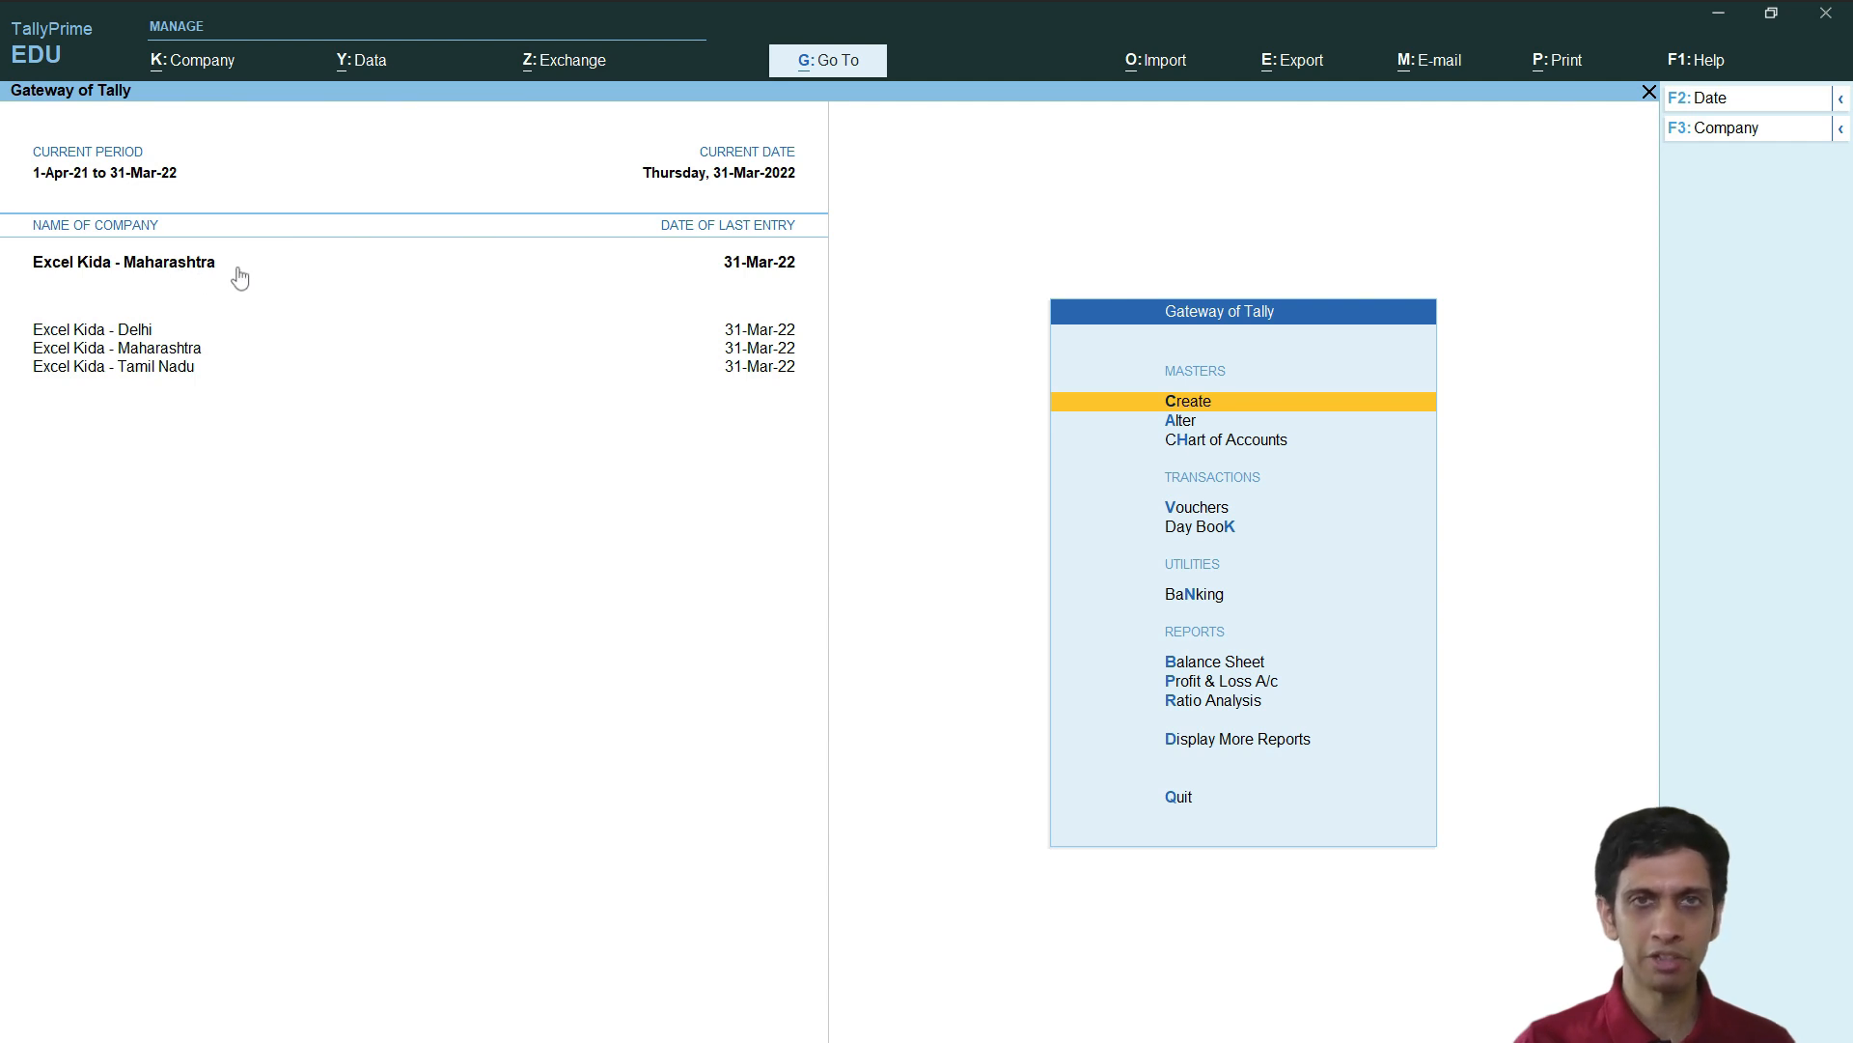
key(alt+Tab)
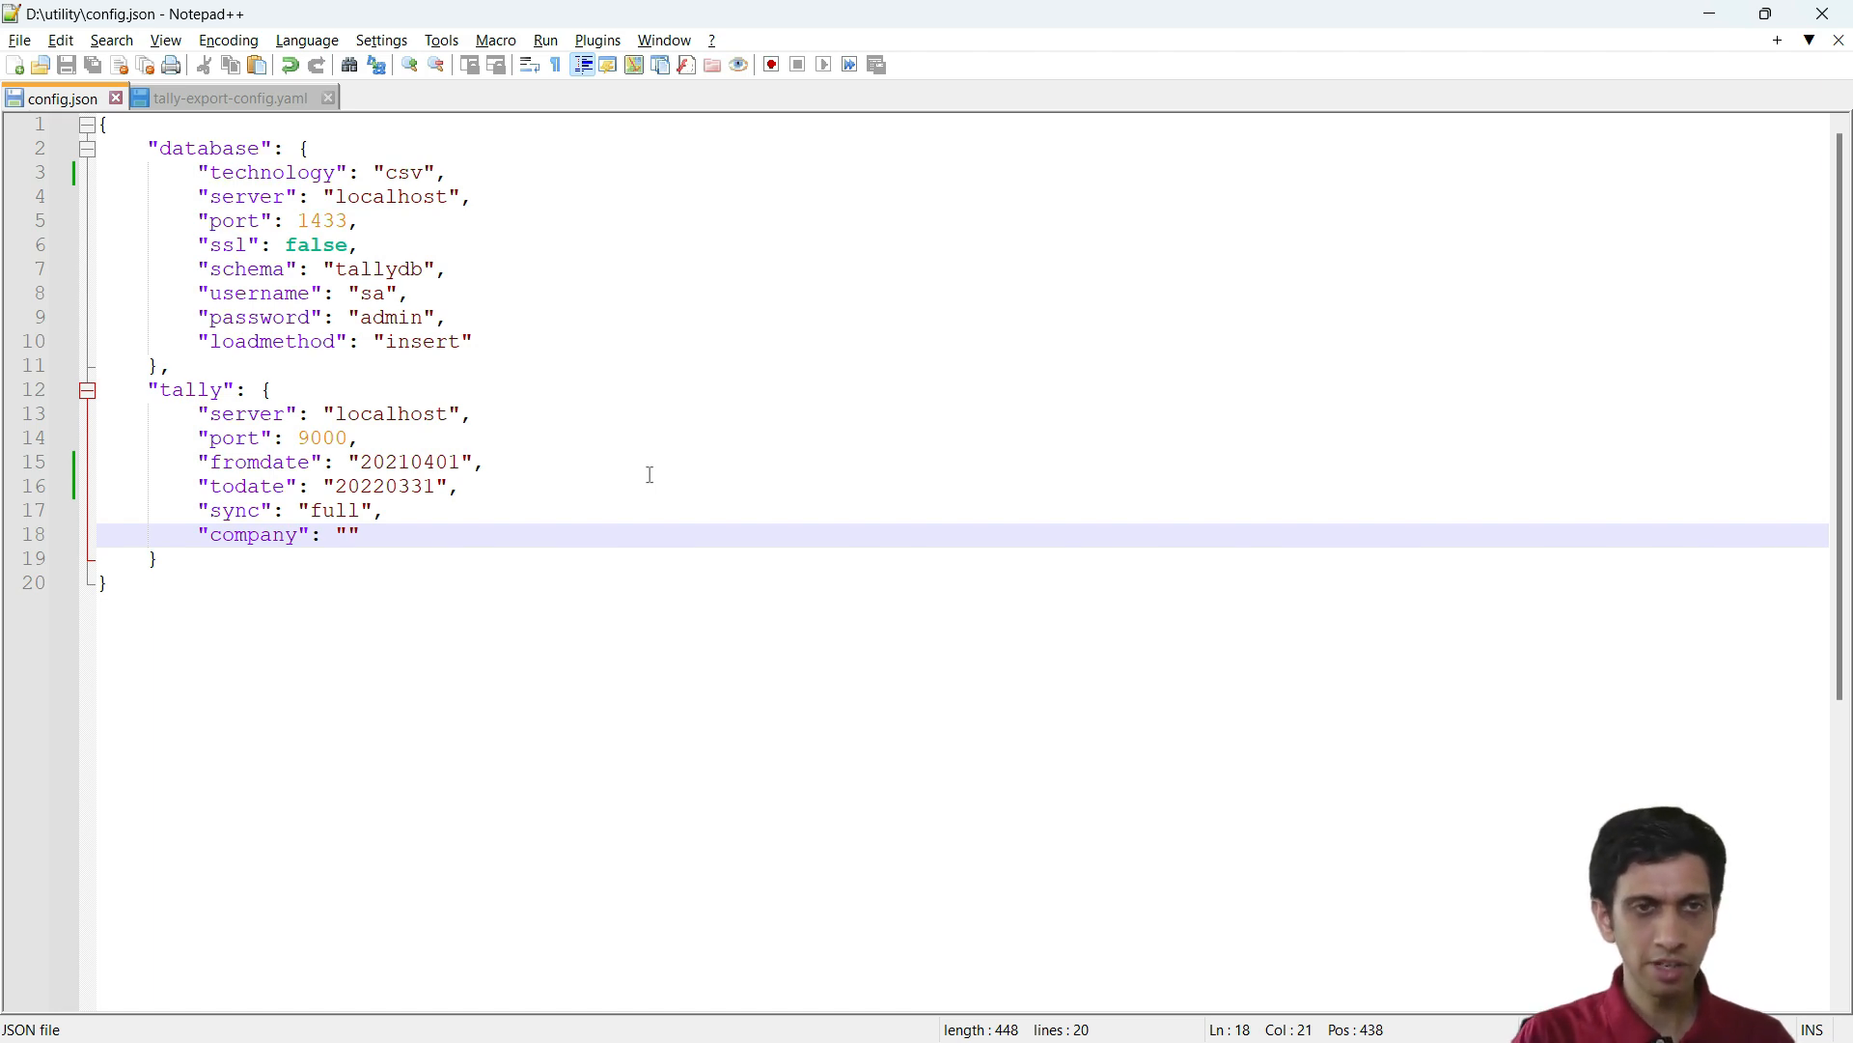
key(alt+Tab)
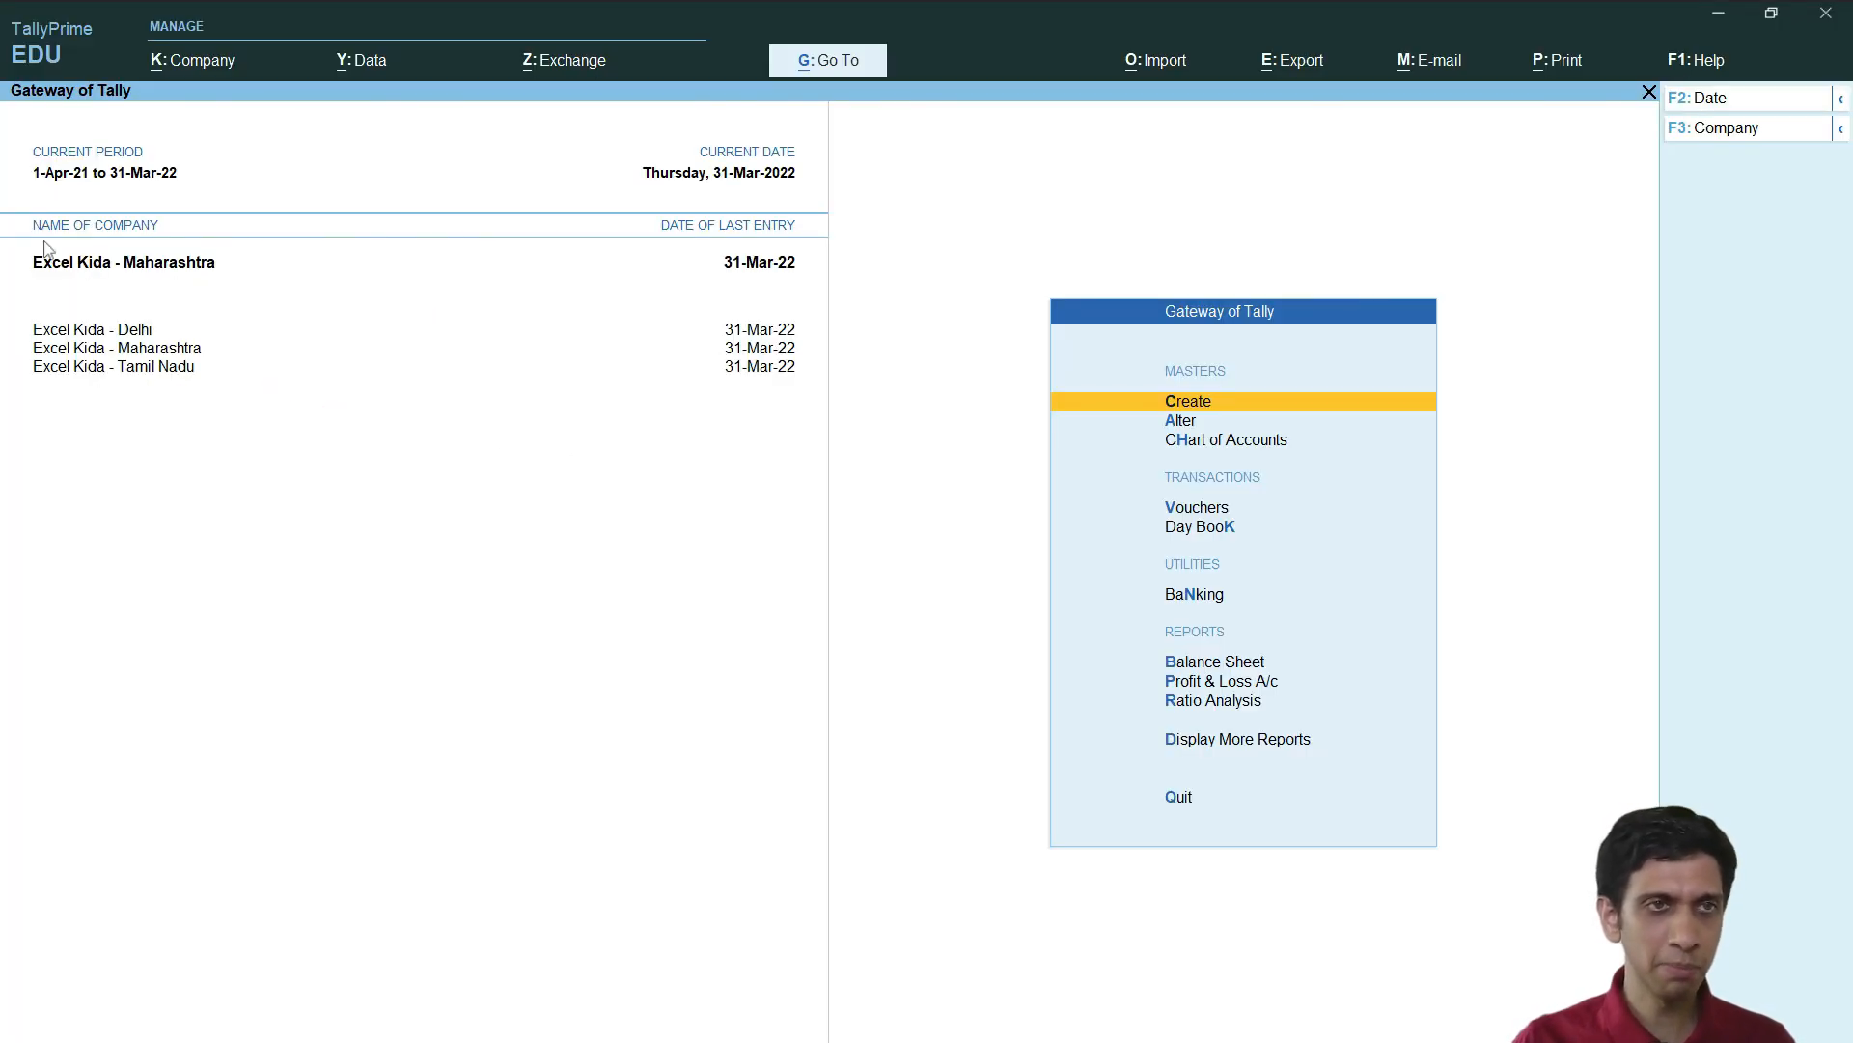
key(alt+Tab)
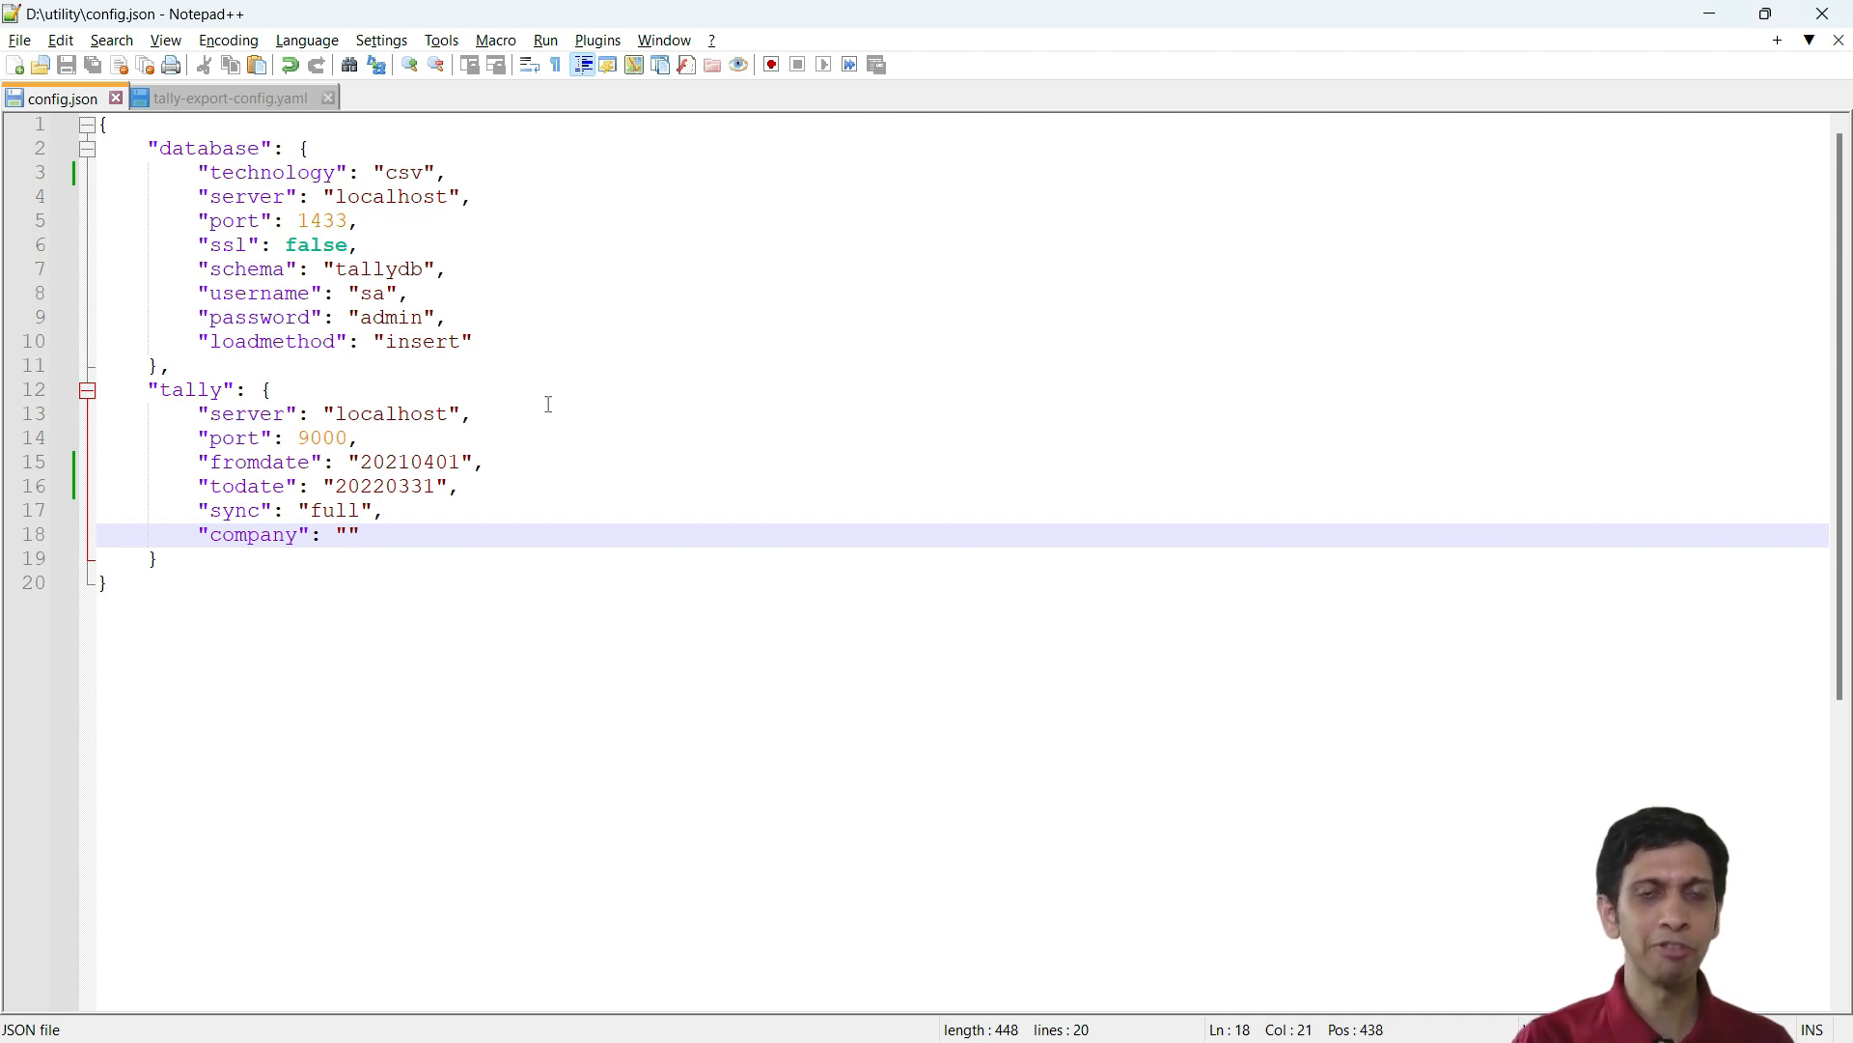
key(Tab)
key(ctrl+s)
key(alt+Tab)
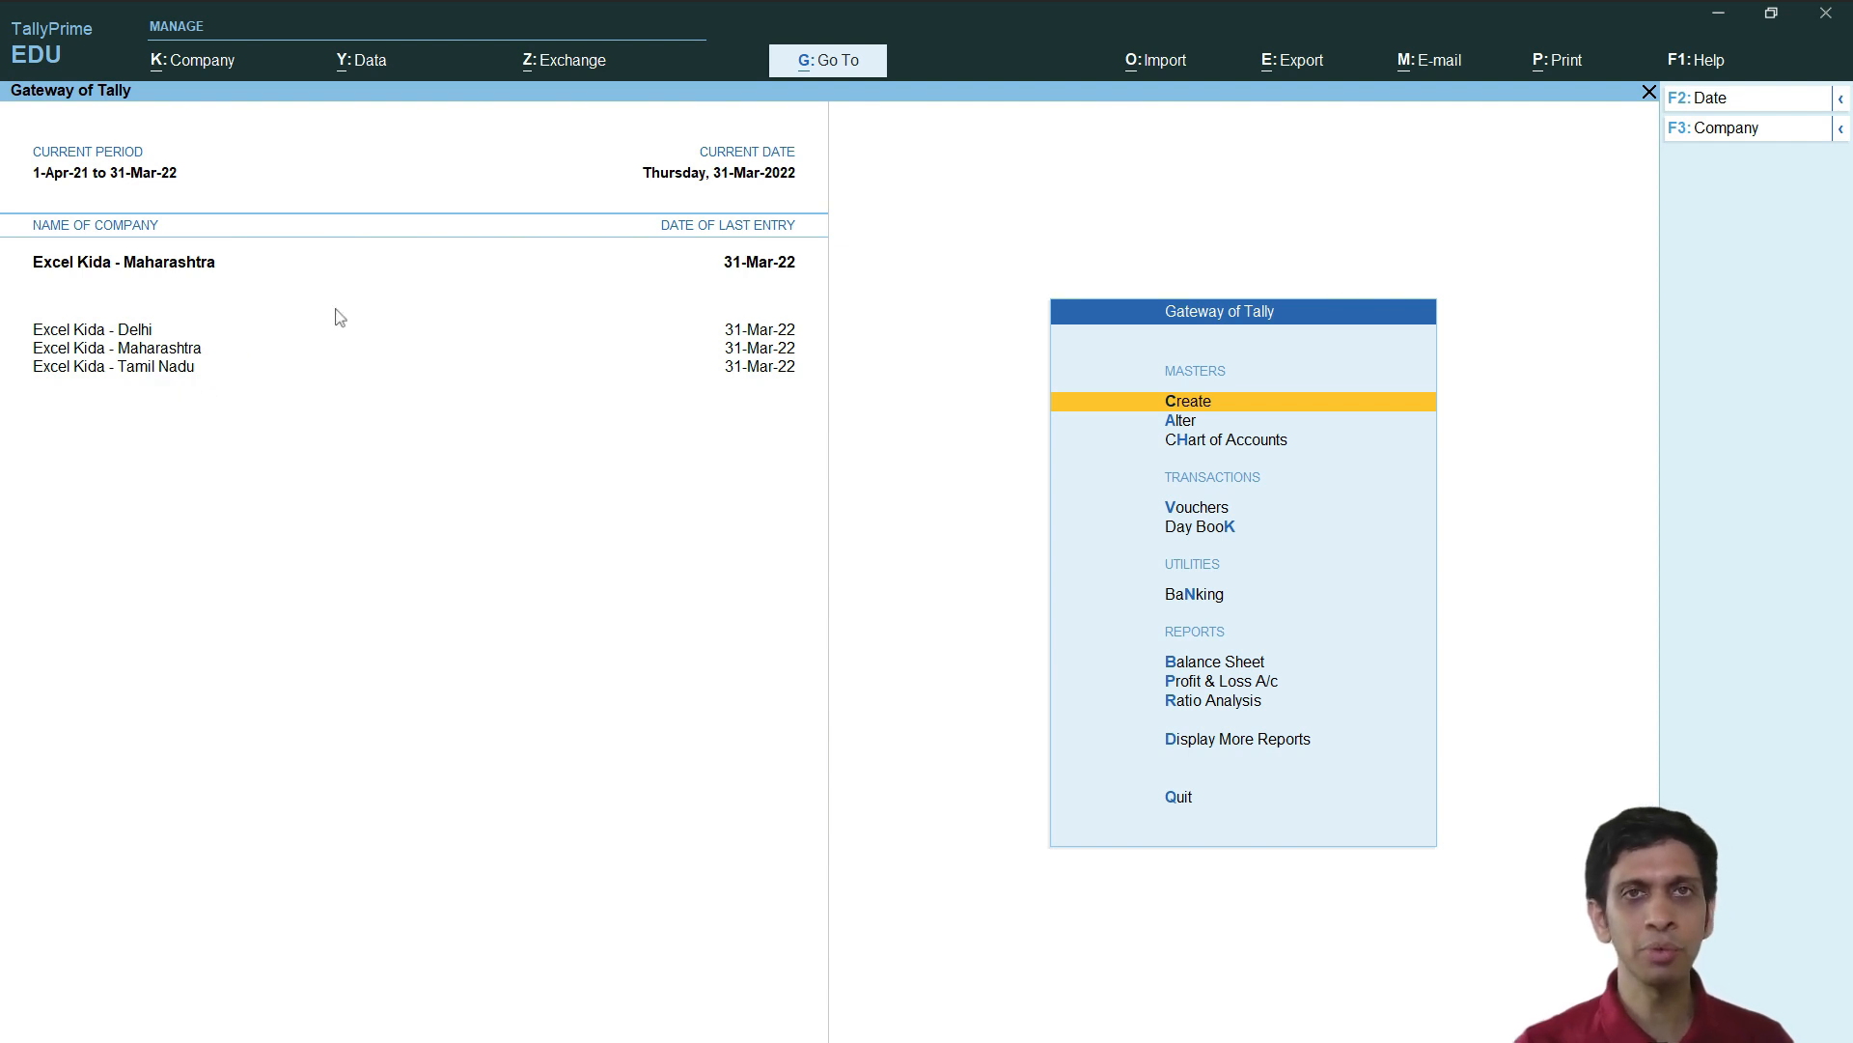
key(alt+Tab)
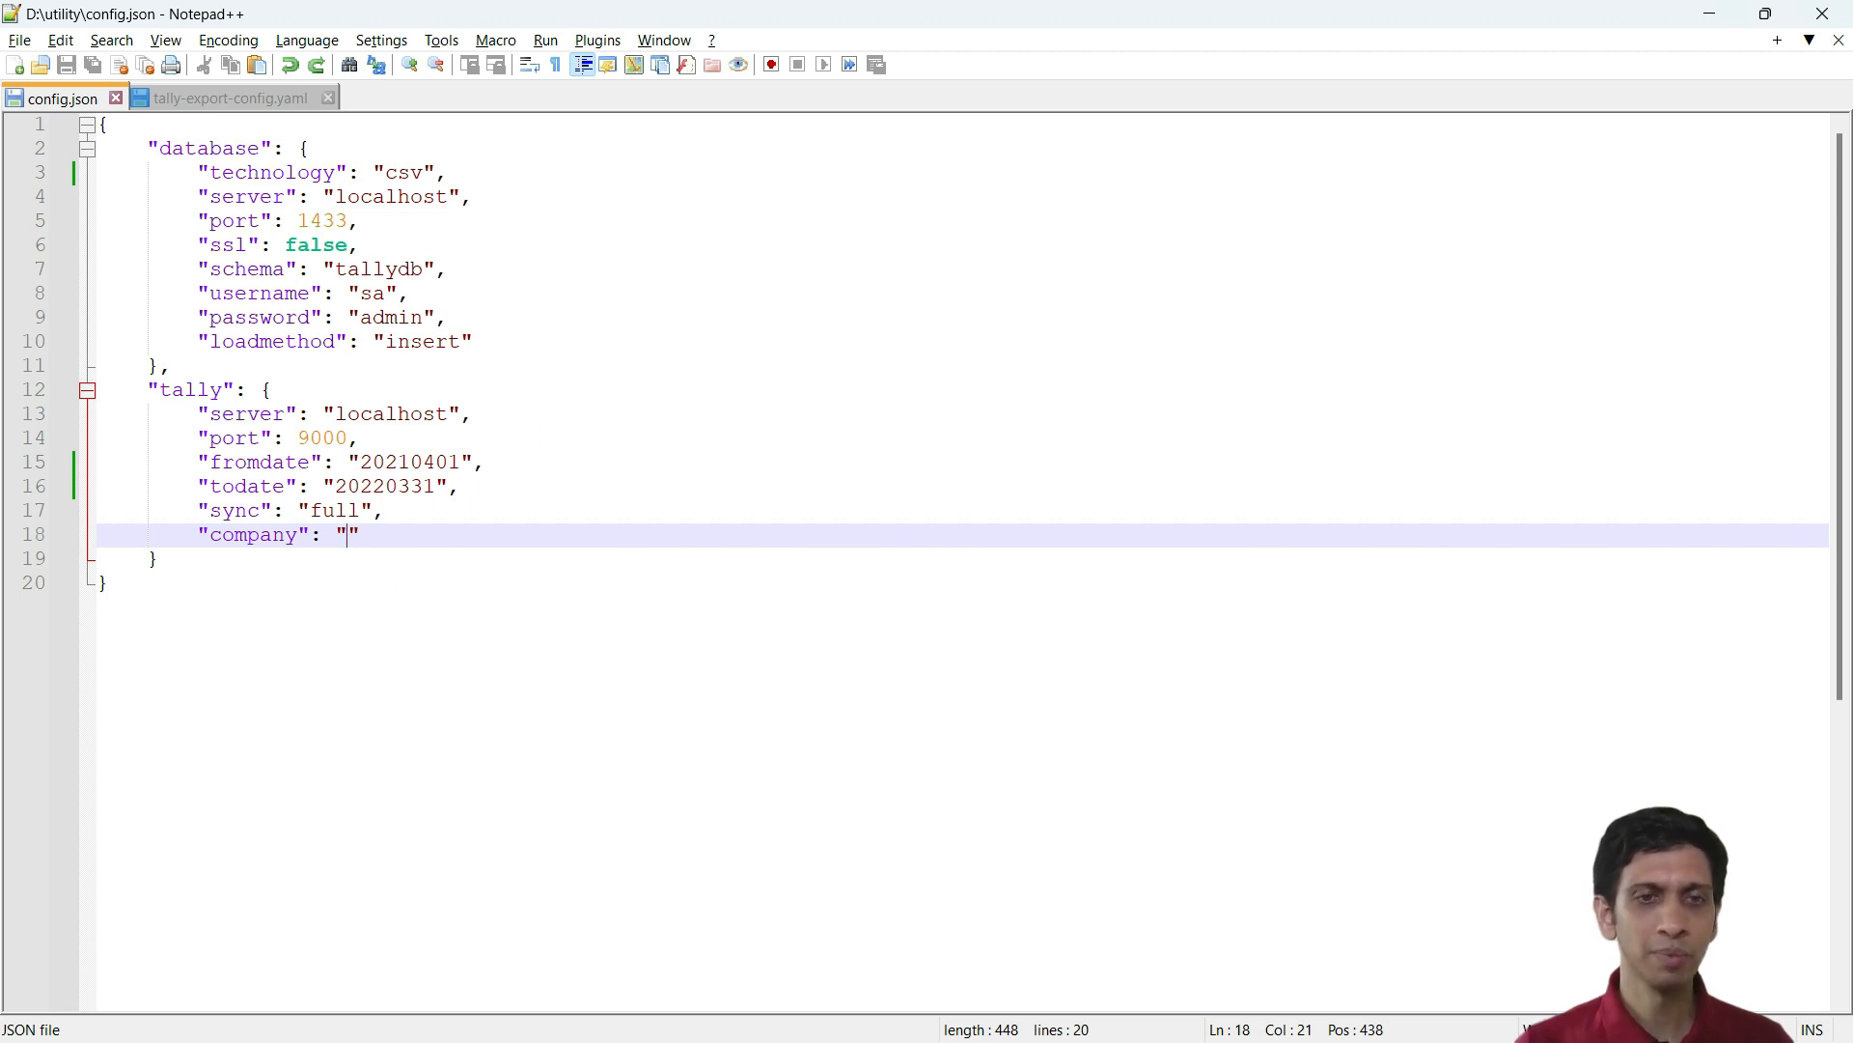
Open run.bat from the utility folder for editing in Notepad++ and examine its node command
key(alt+Tab)
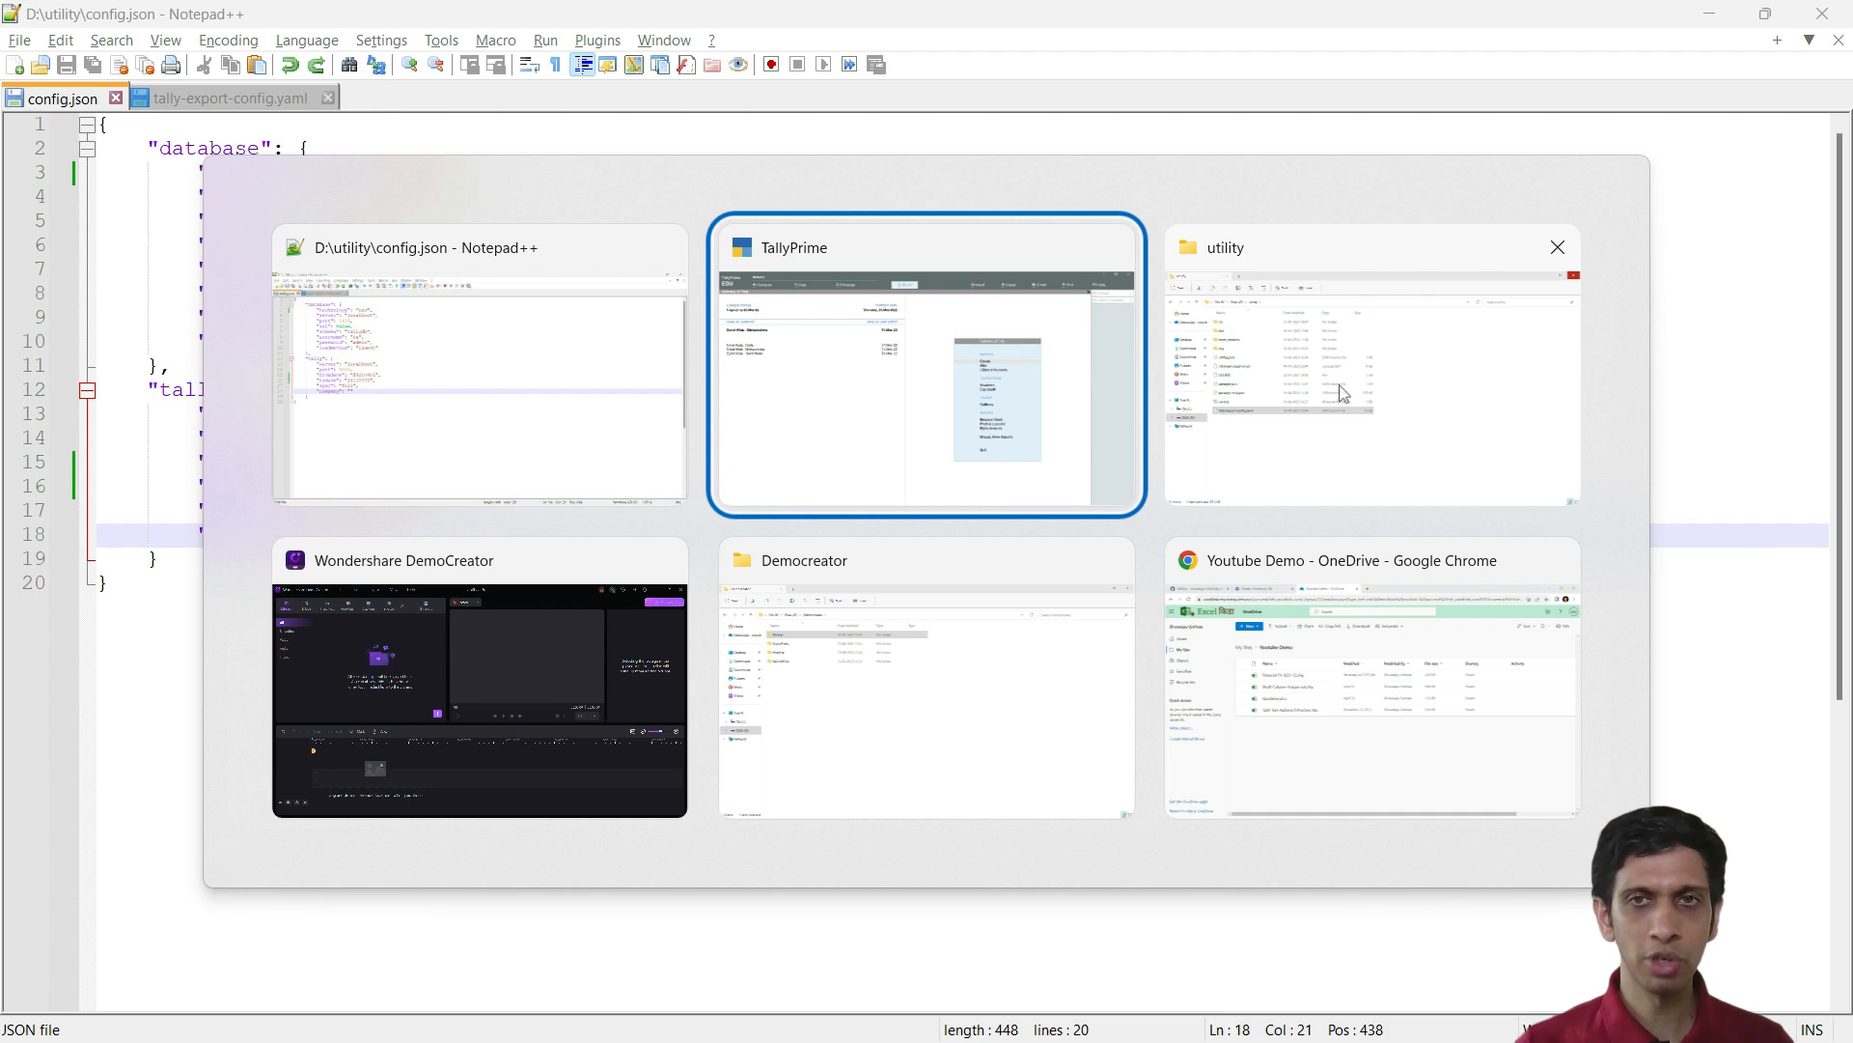
key(alt+Tab)
click(280, 589)
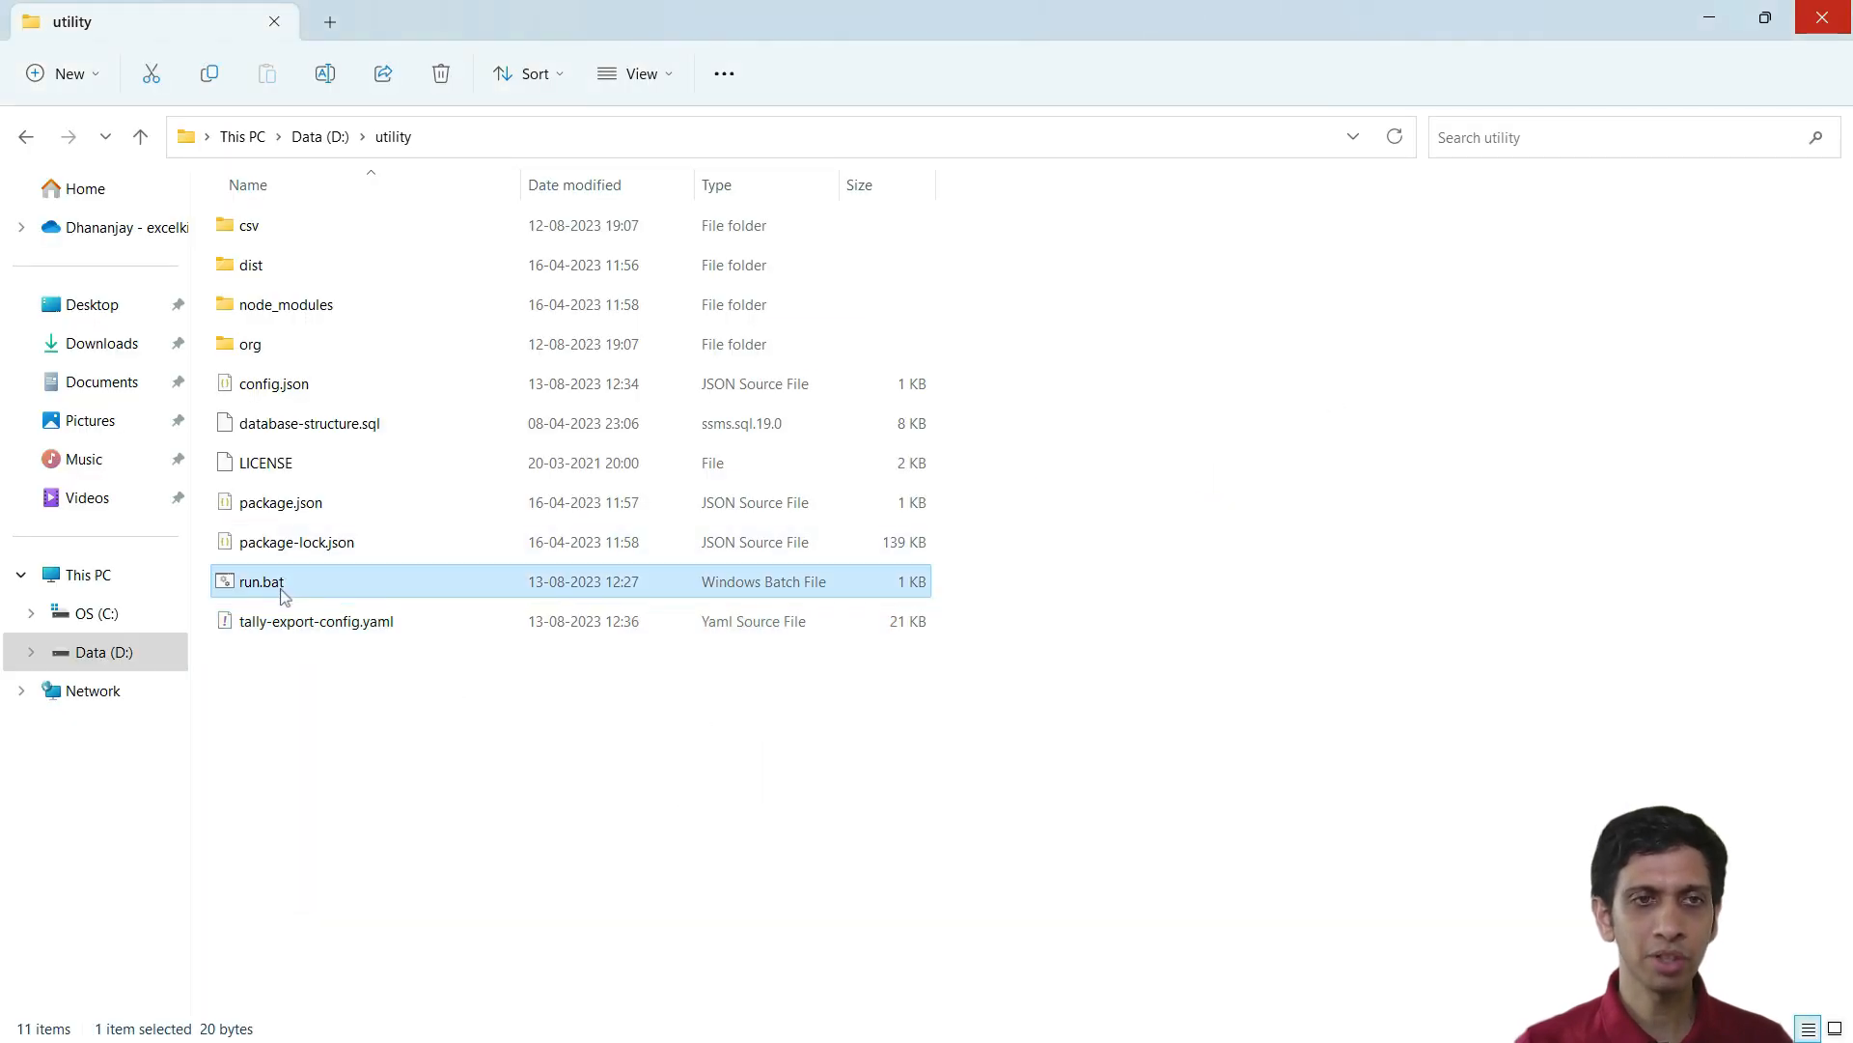
right_click(280, 590)
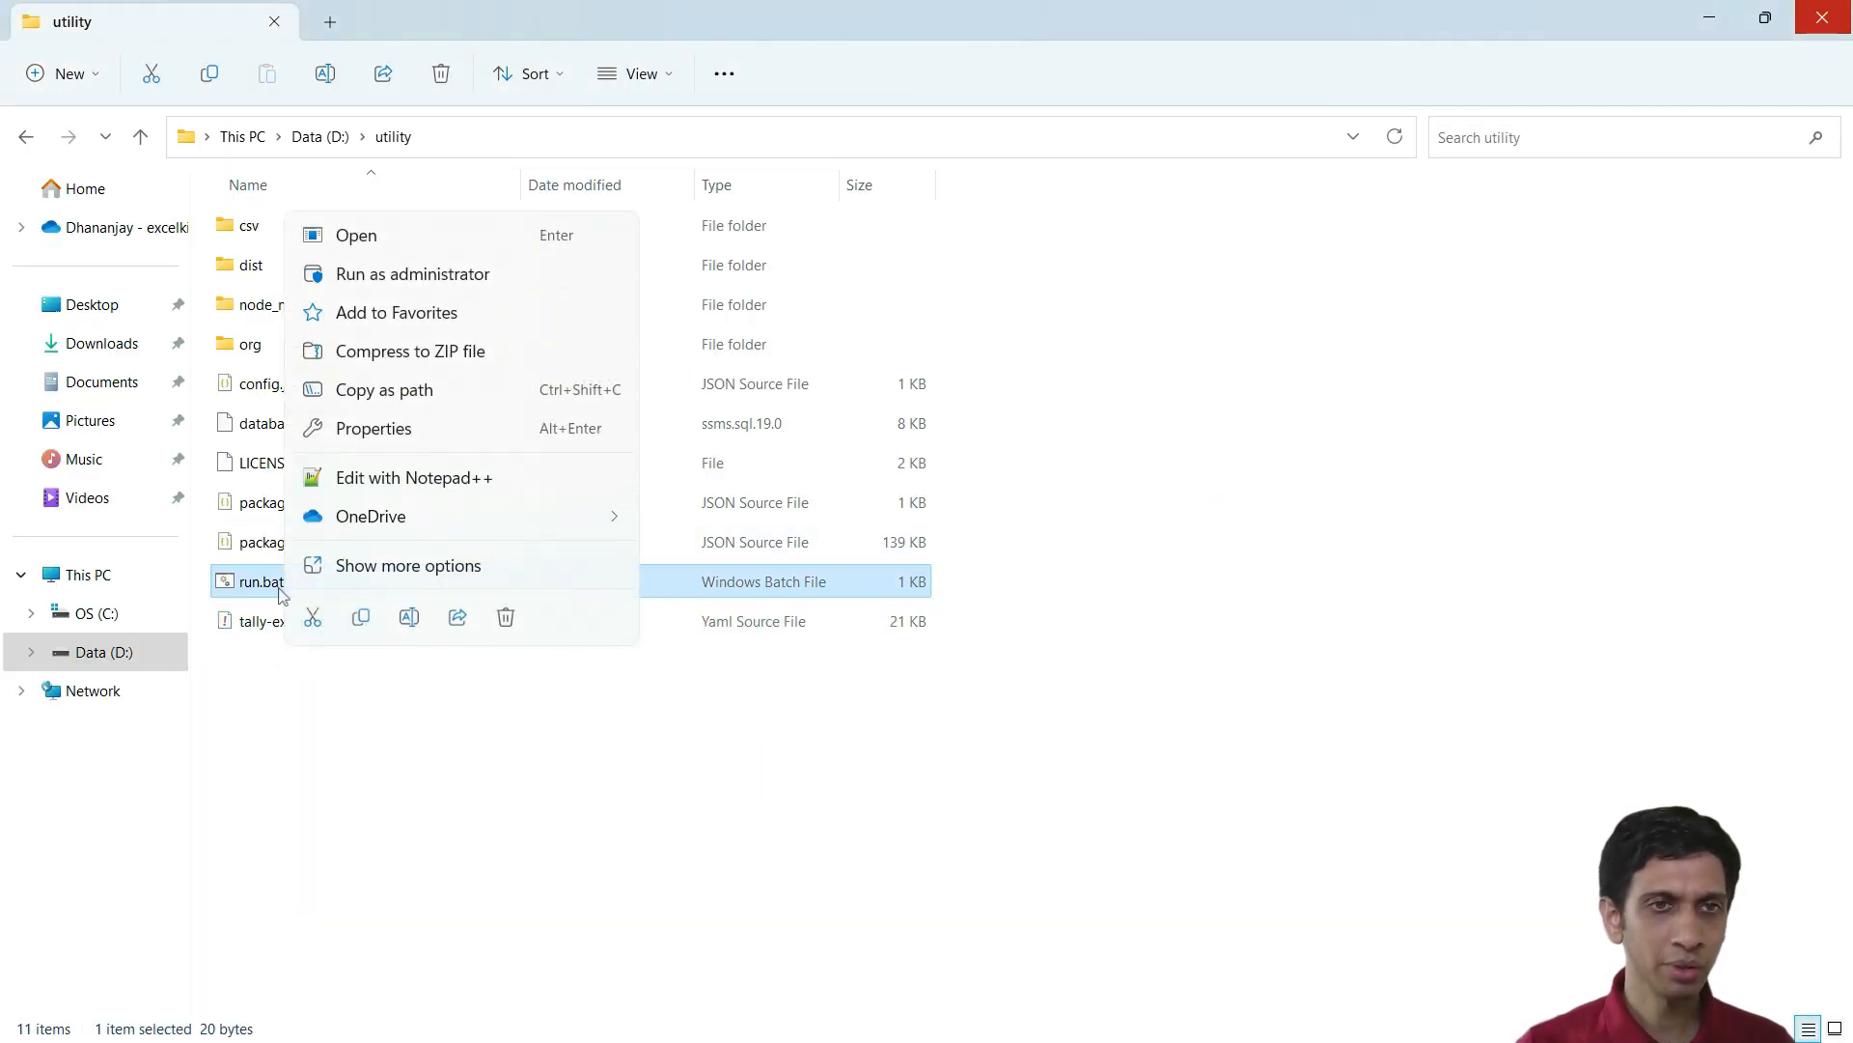
click(401, 480)
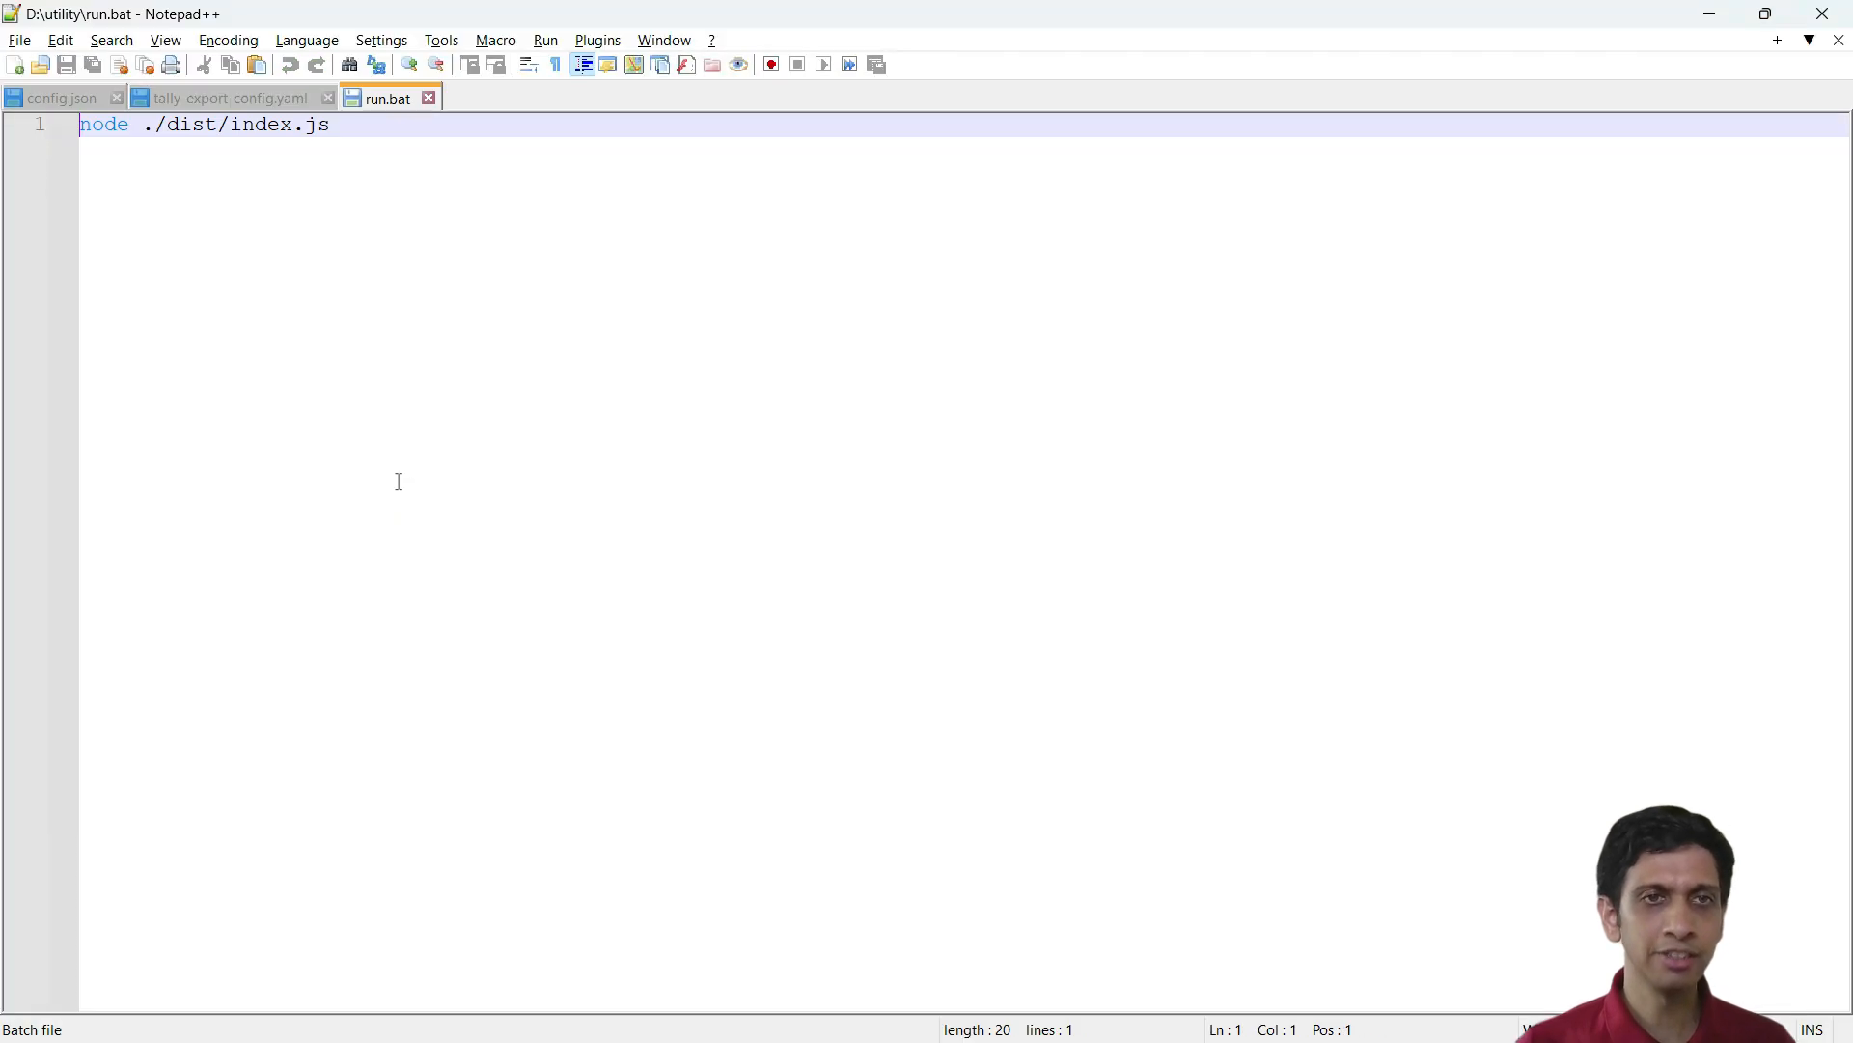
click(383, 132)
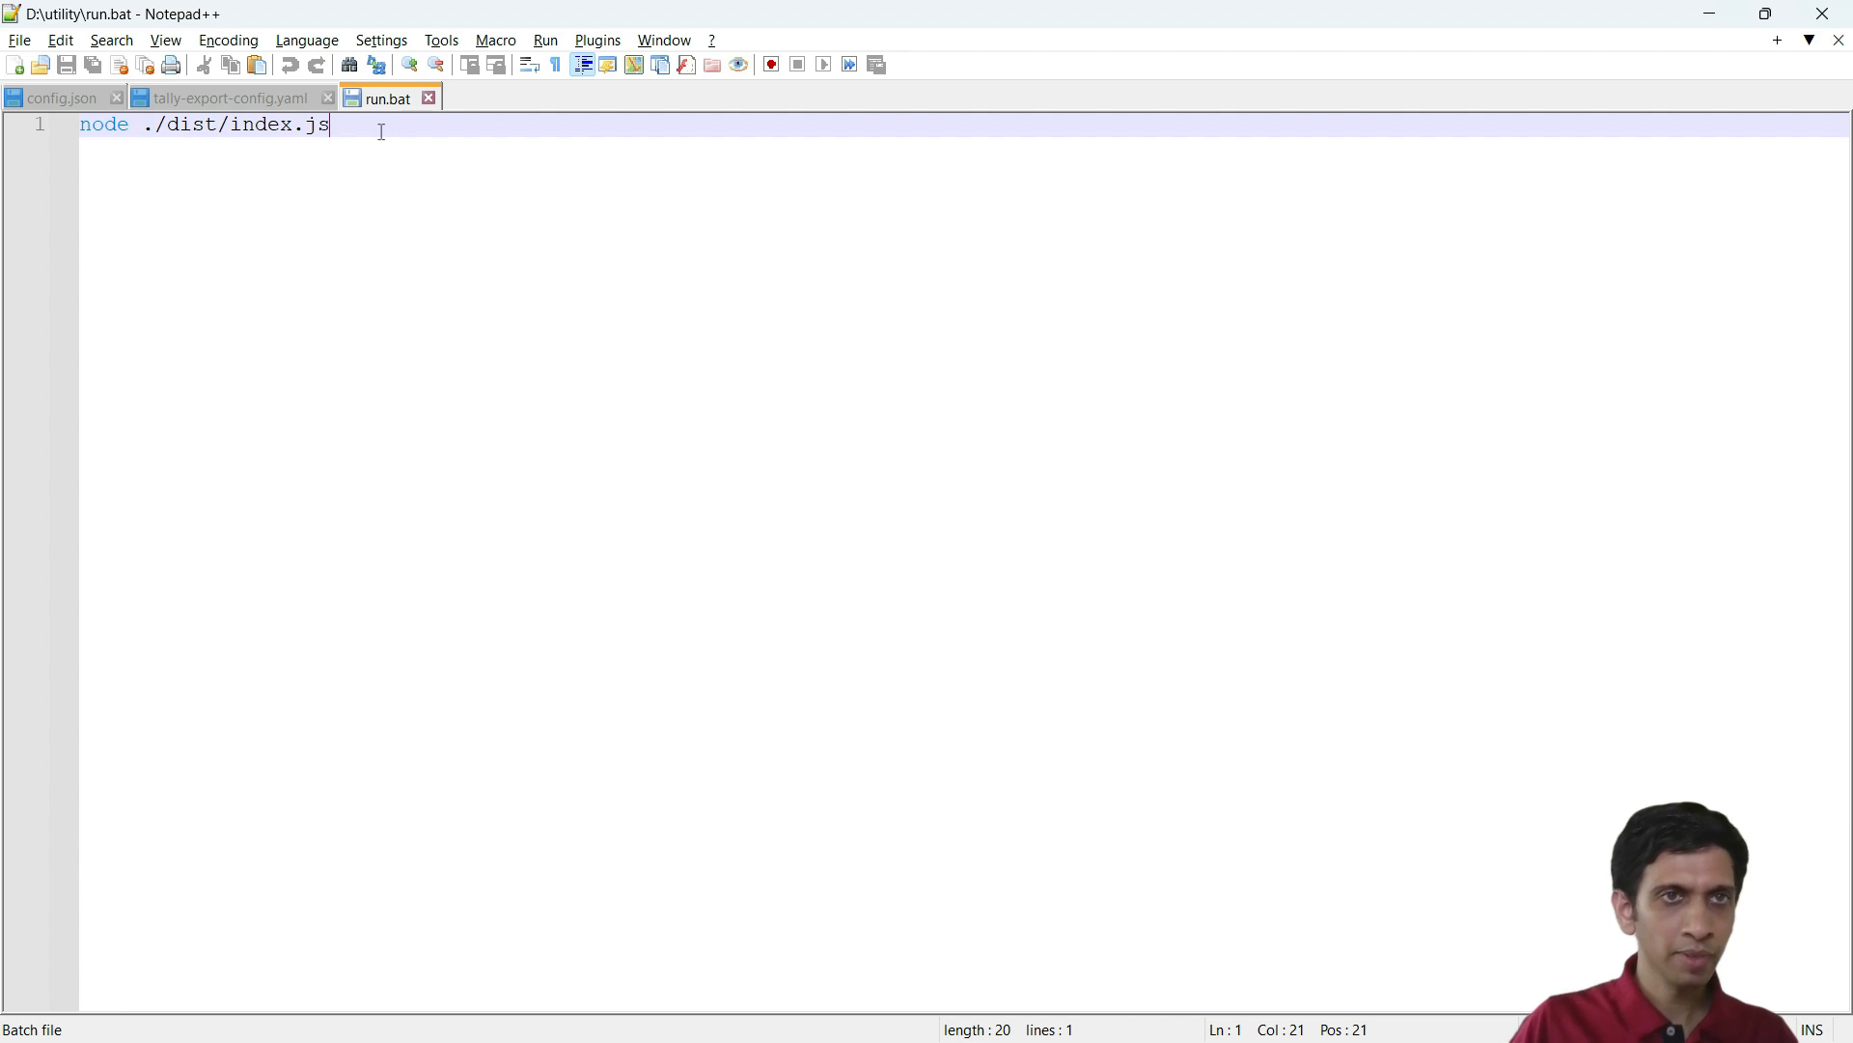
drag(383, 133, 128, 133)
click(444, 131)
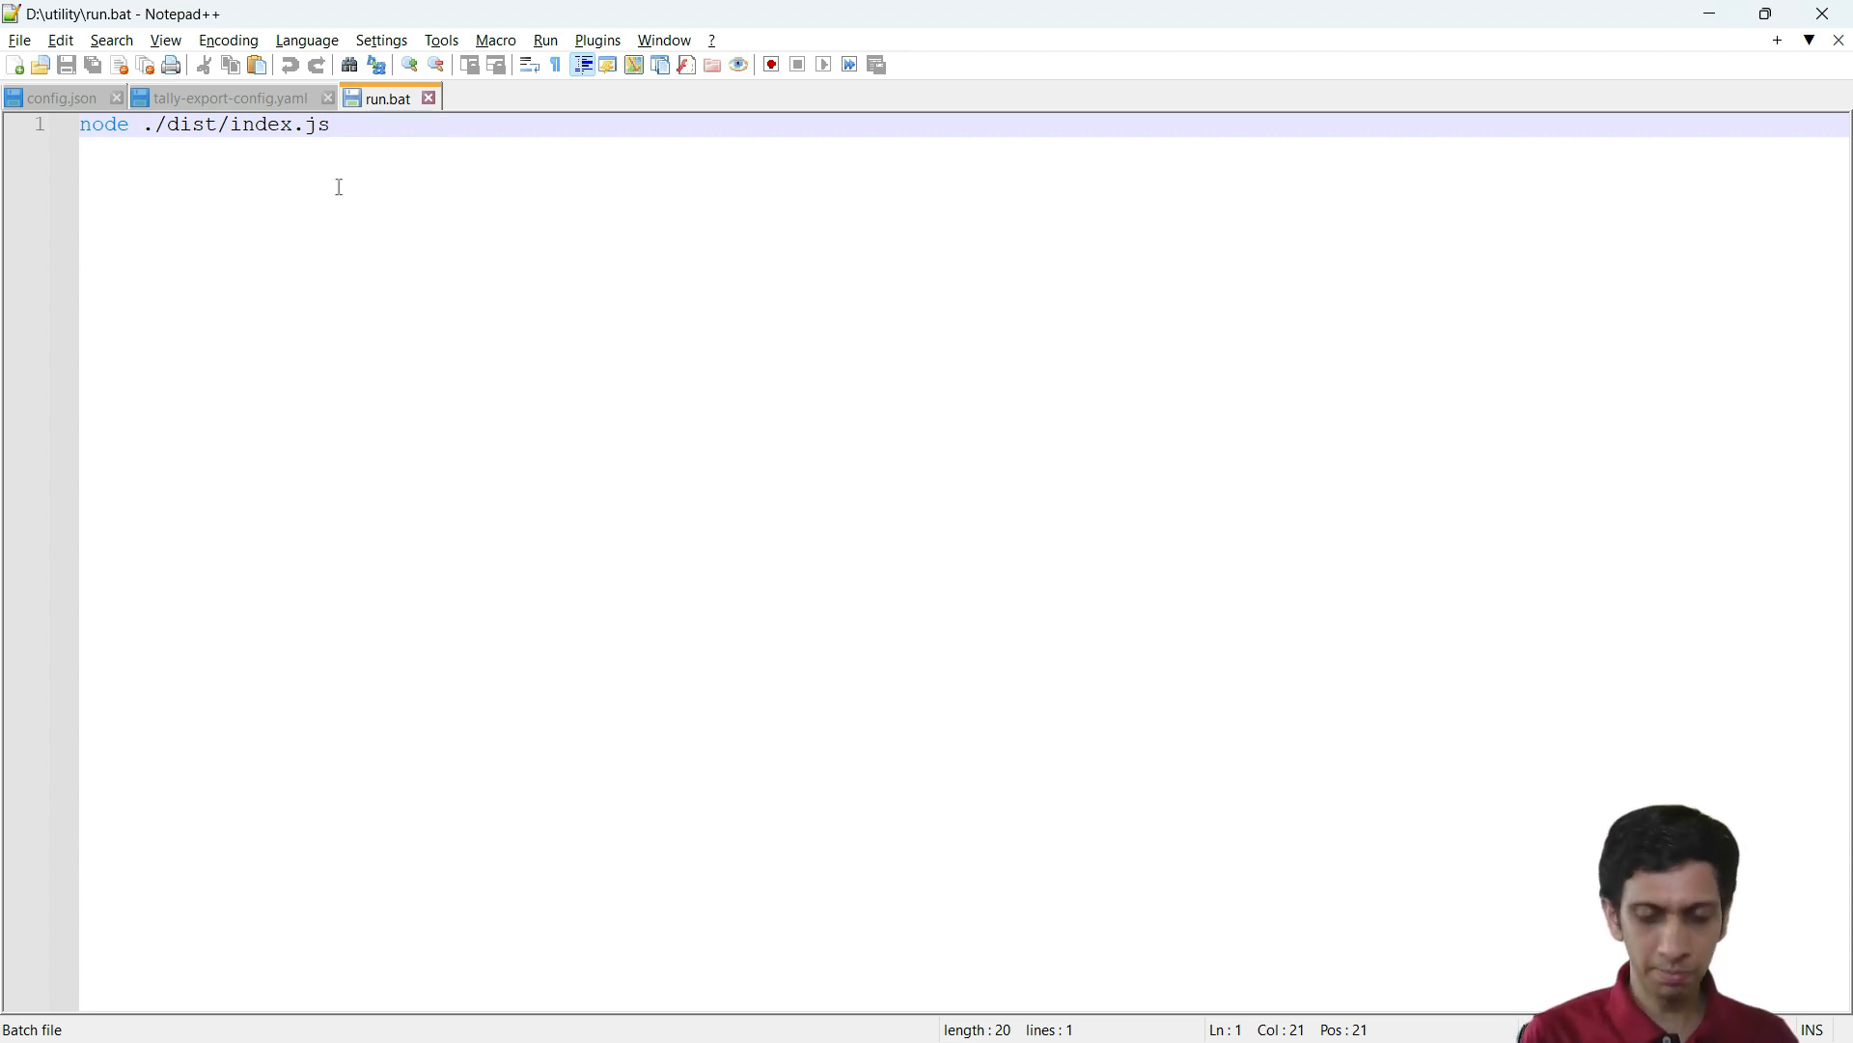
Check the tally section's company key in config.json and append --tally-company "" to the node command in run.bat
click(60, 90)
double_click(193, 392)
double_click(252, 534)
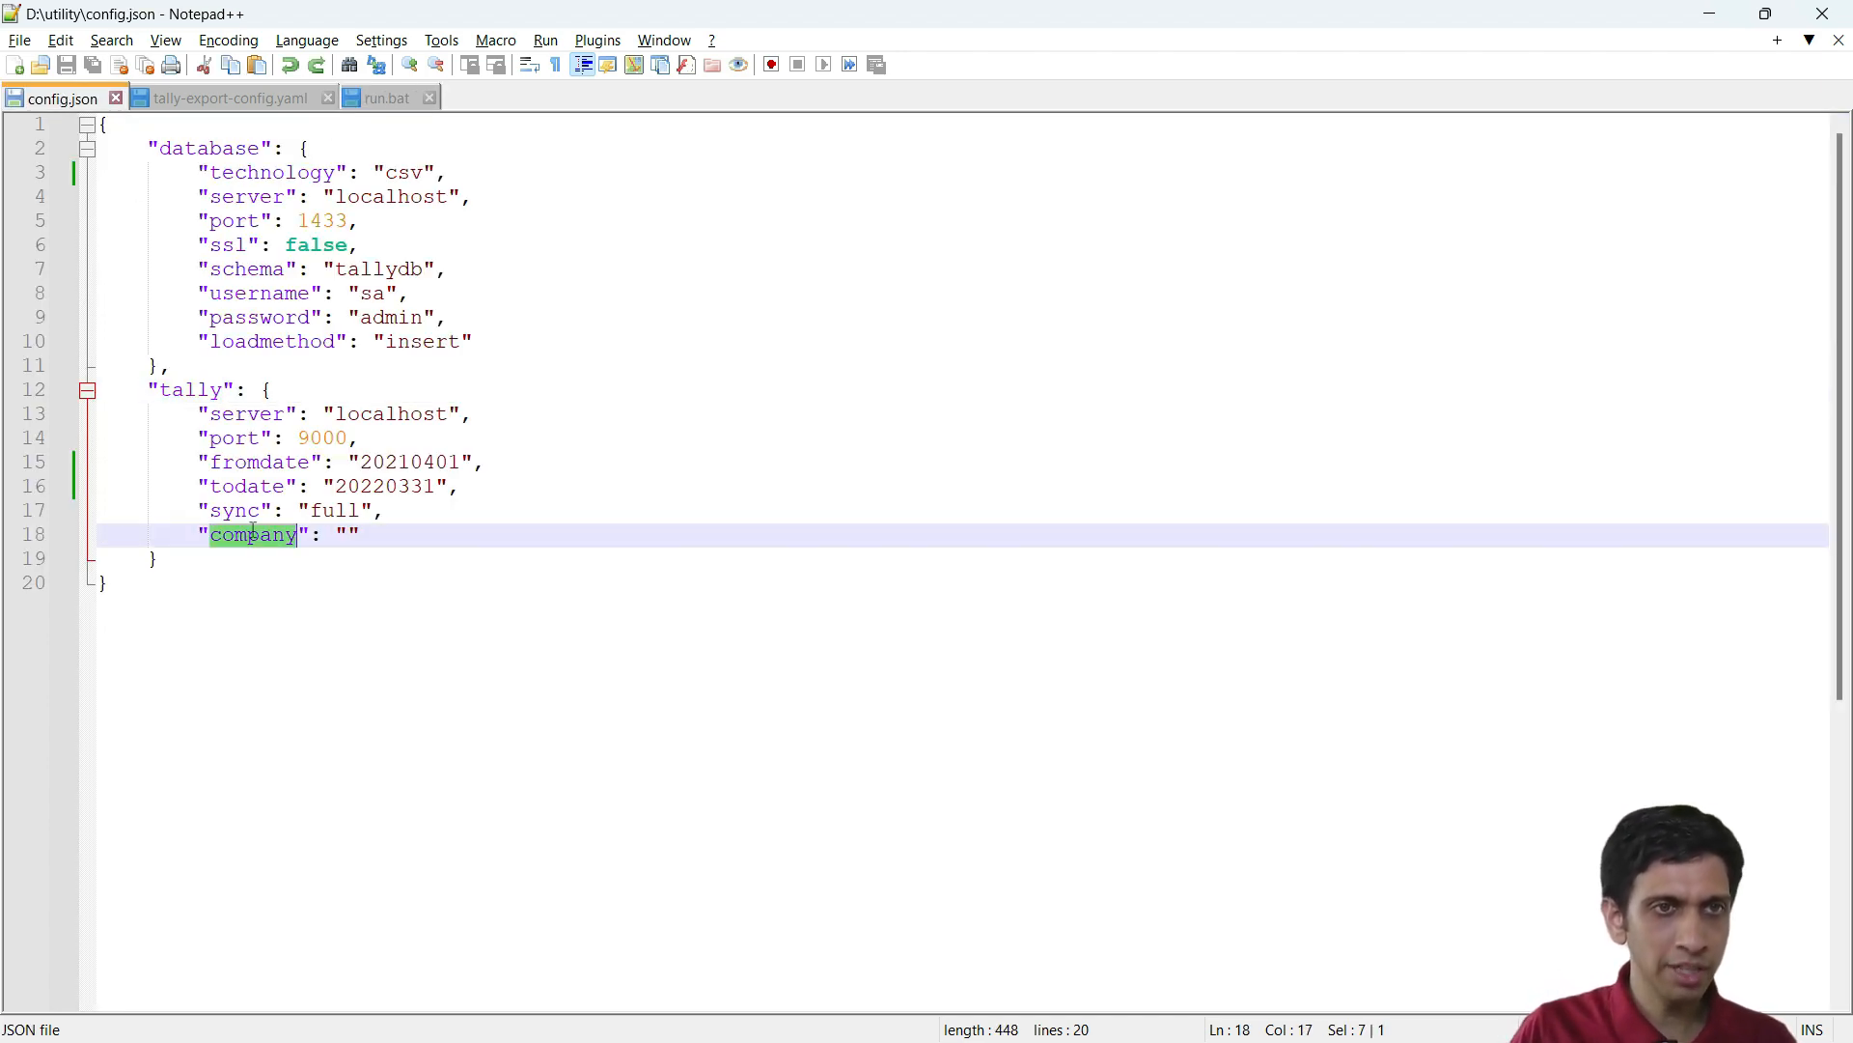
click(391, 98)
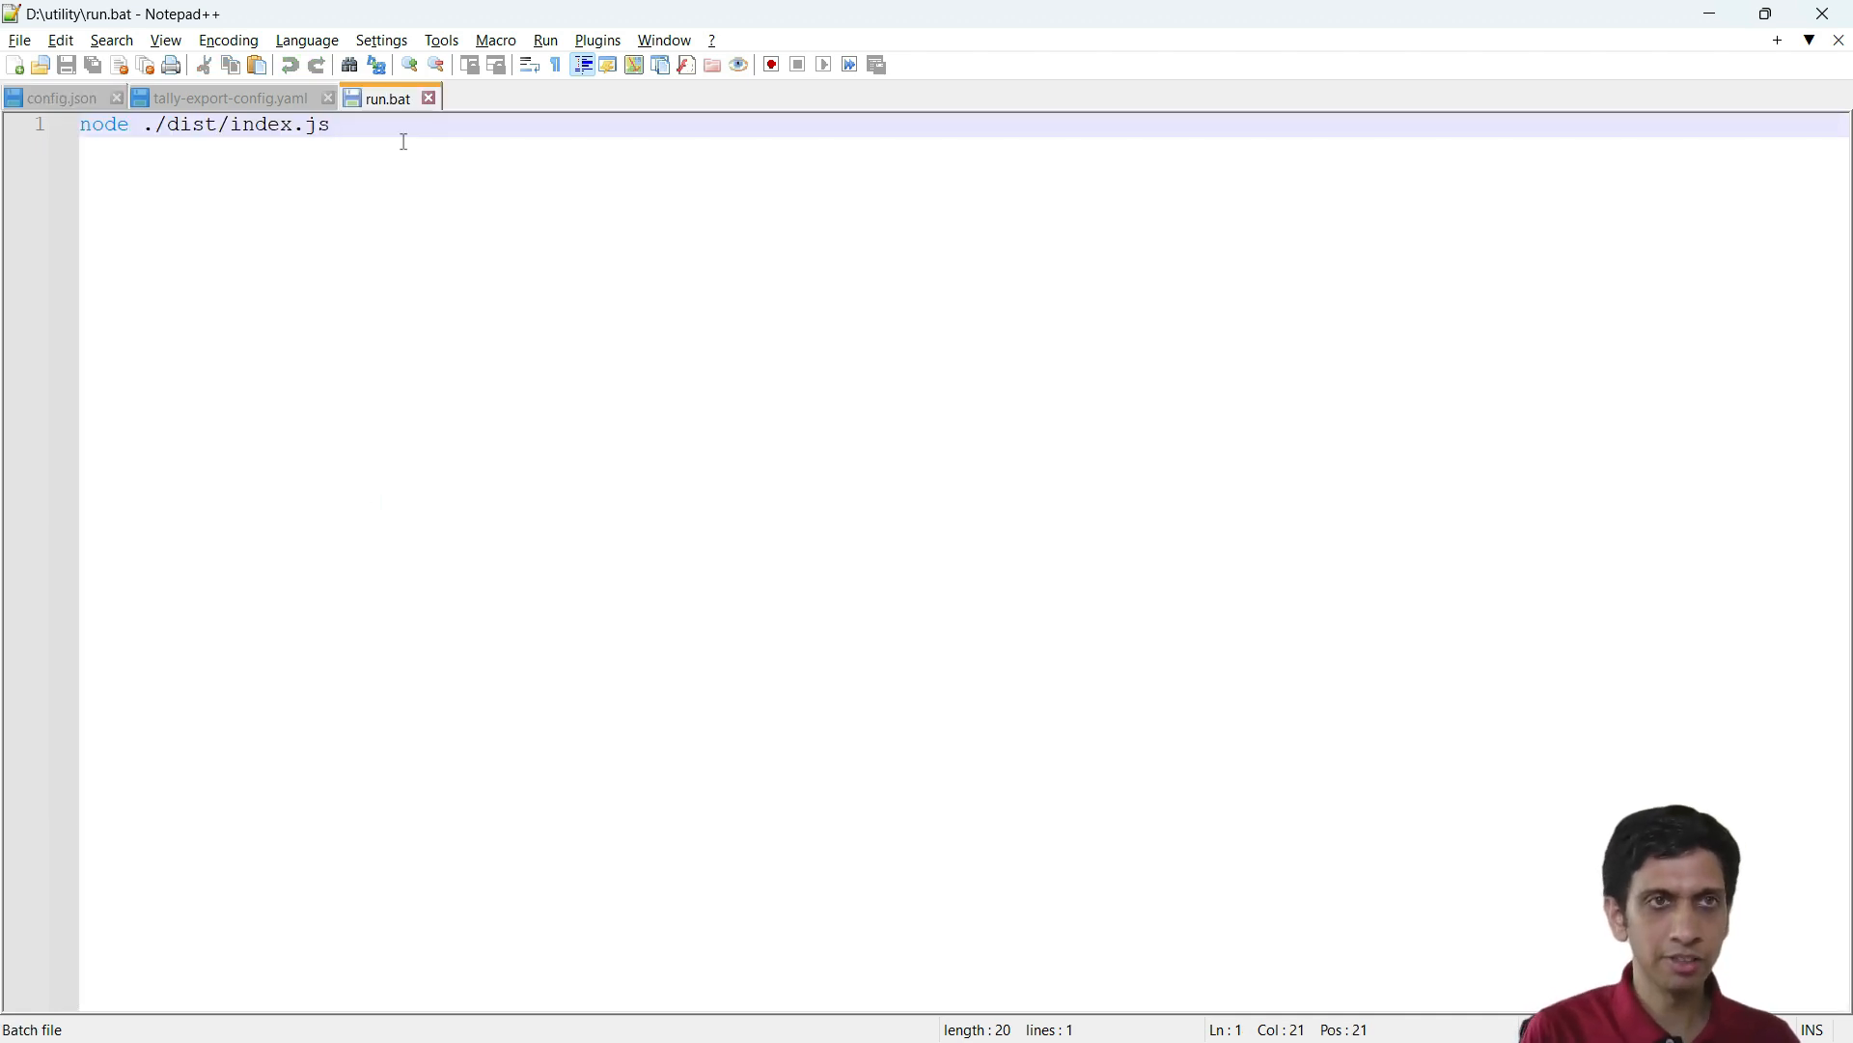
text(--)
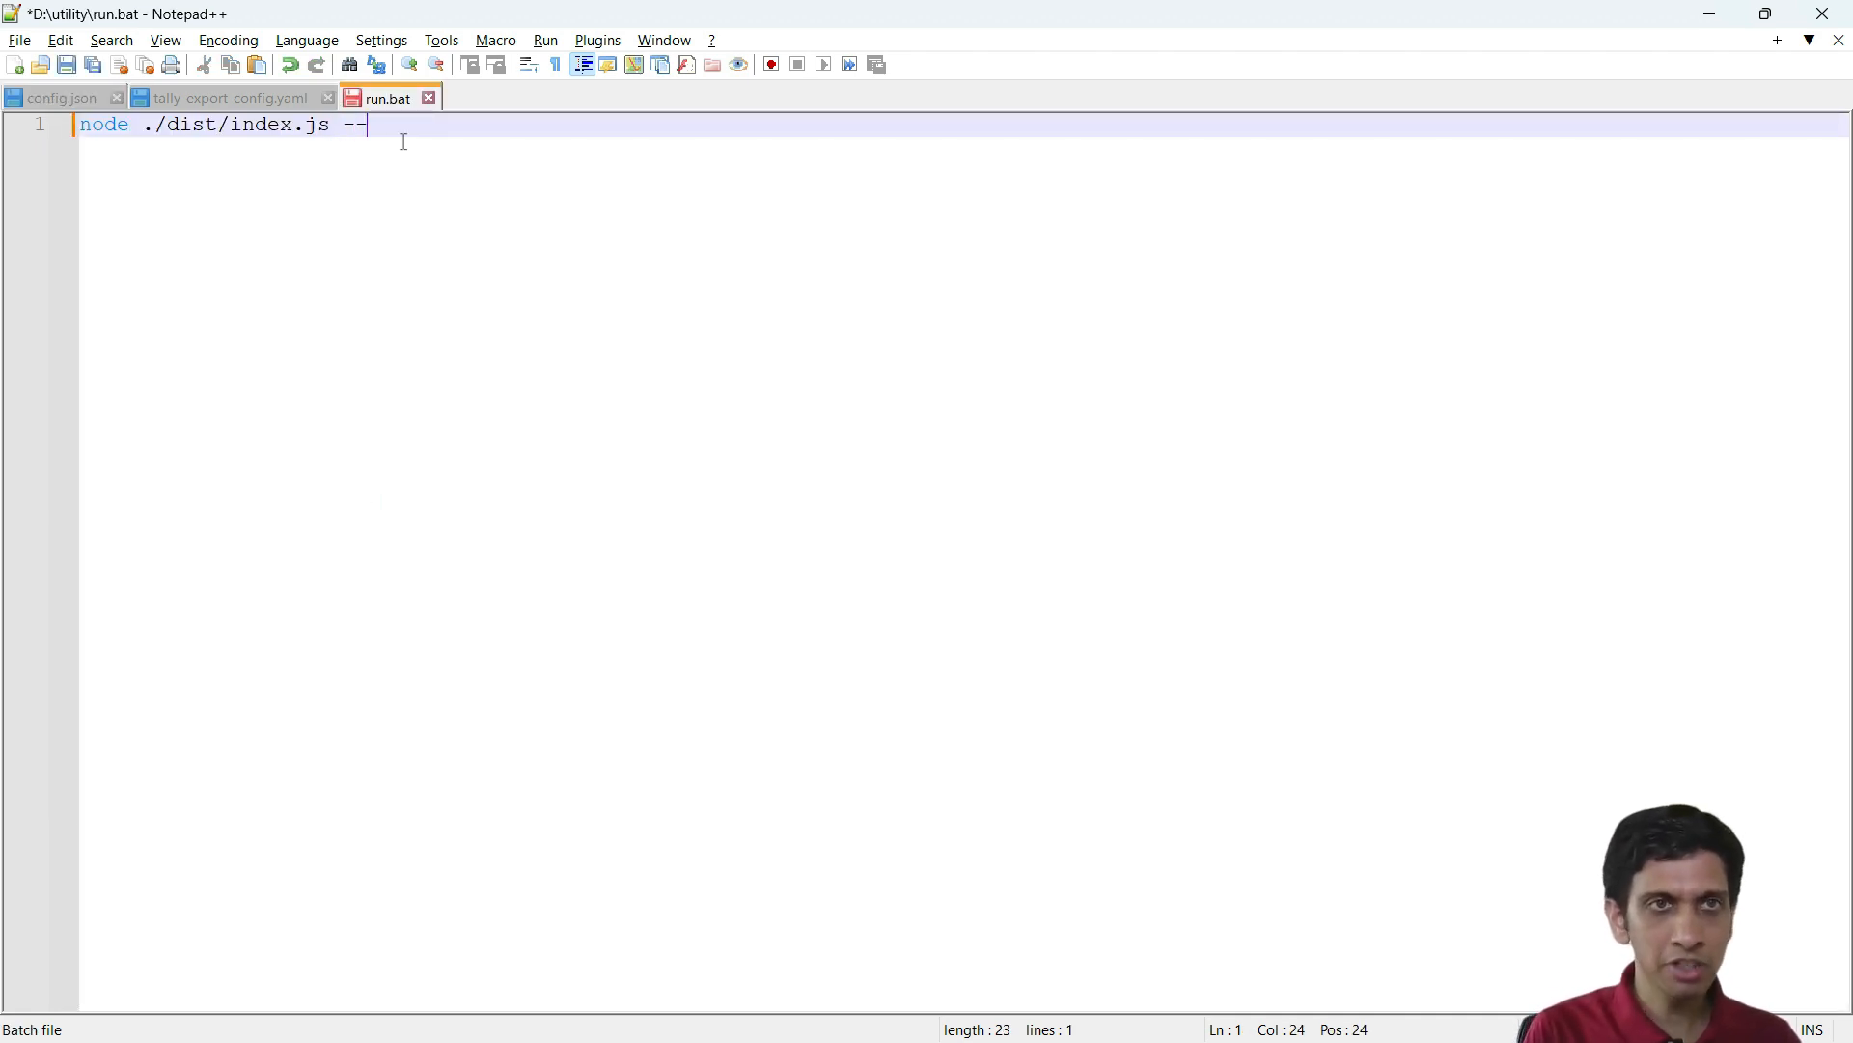
text(tally-c)
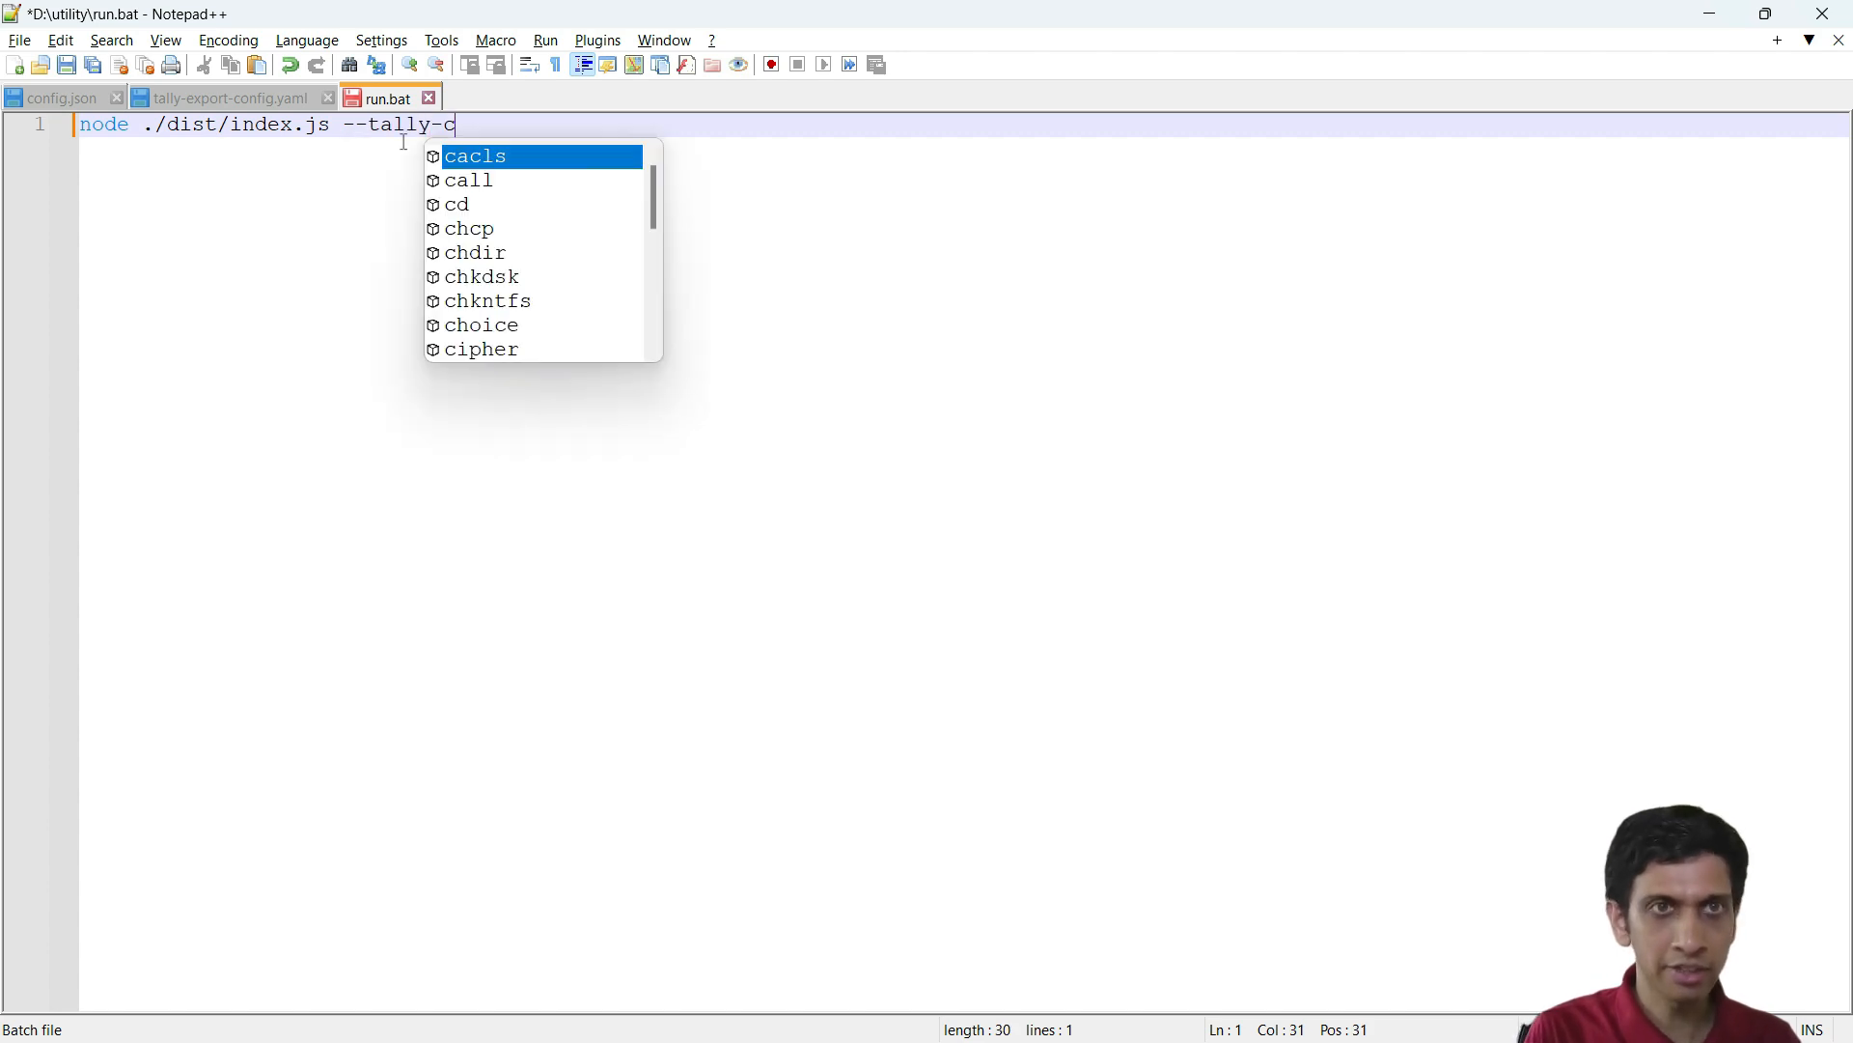
text(ompany)
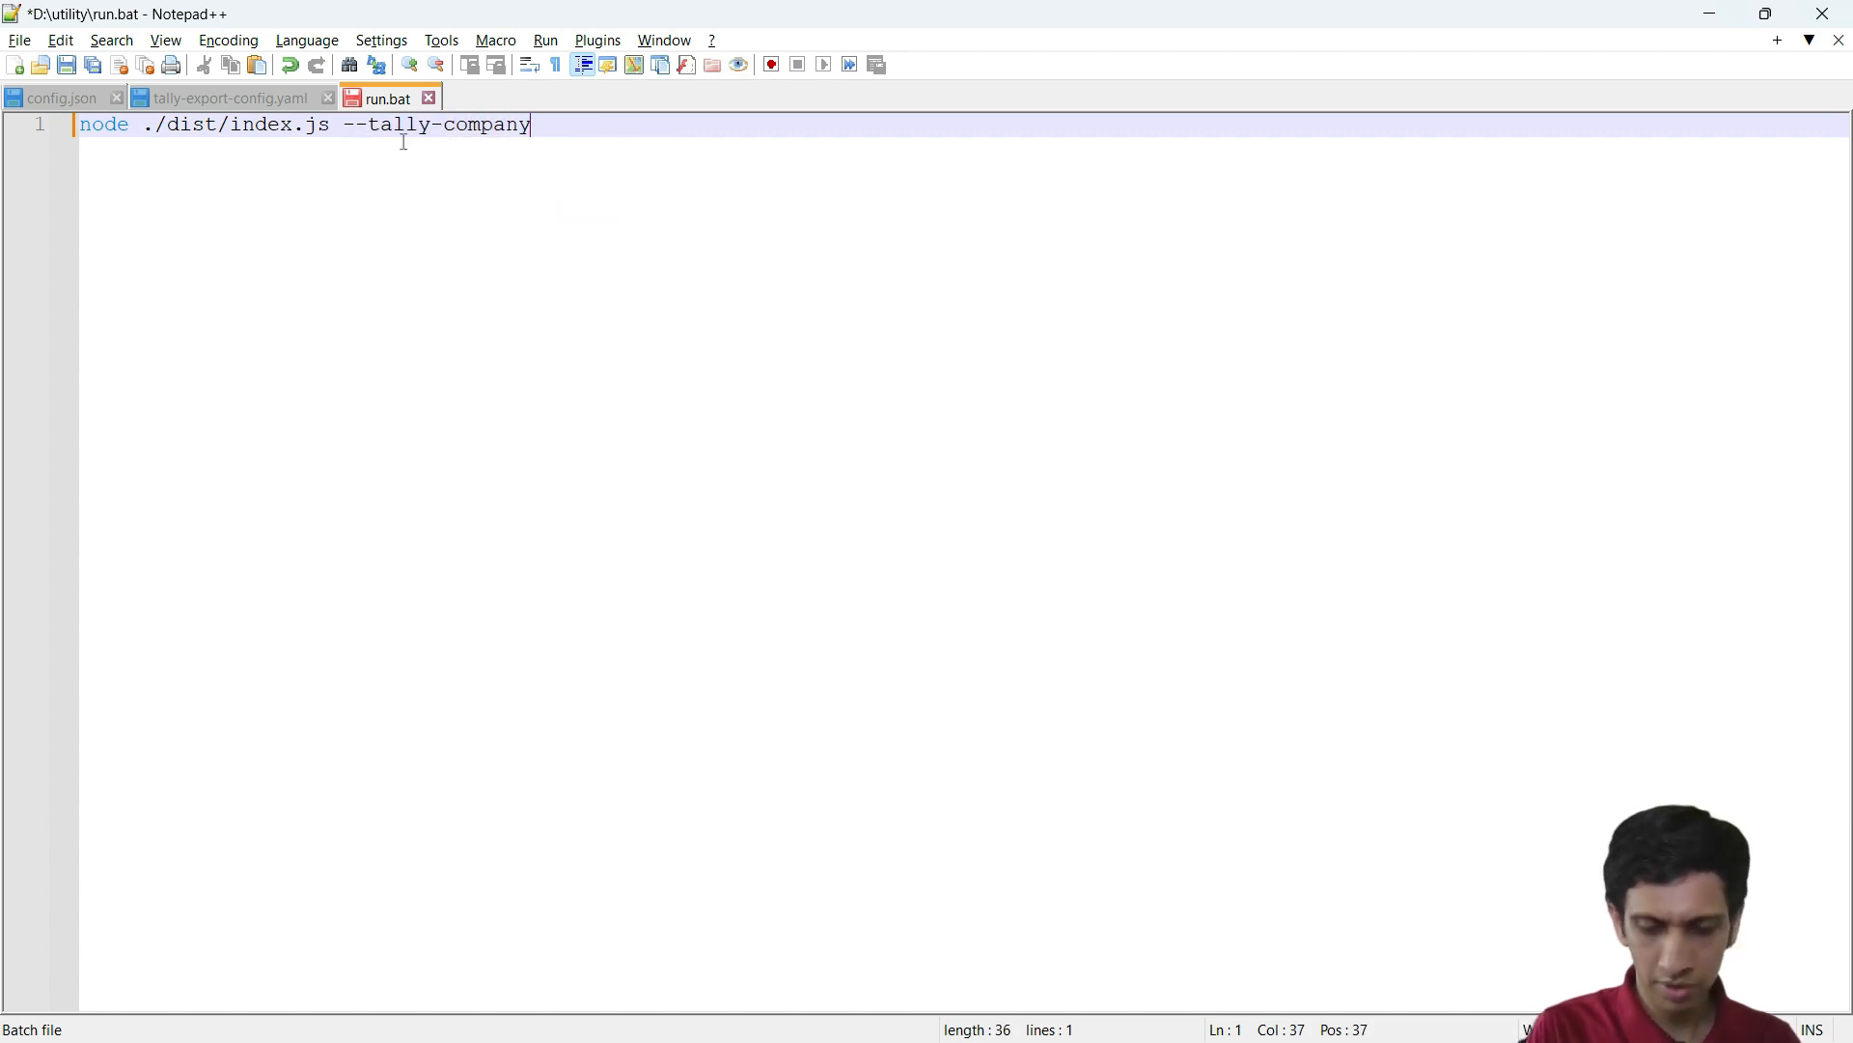
text( "")
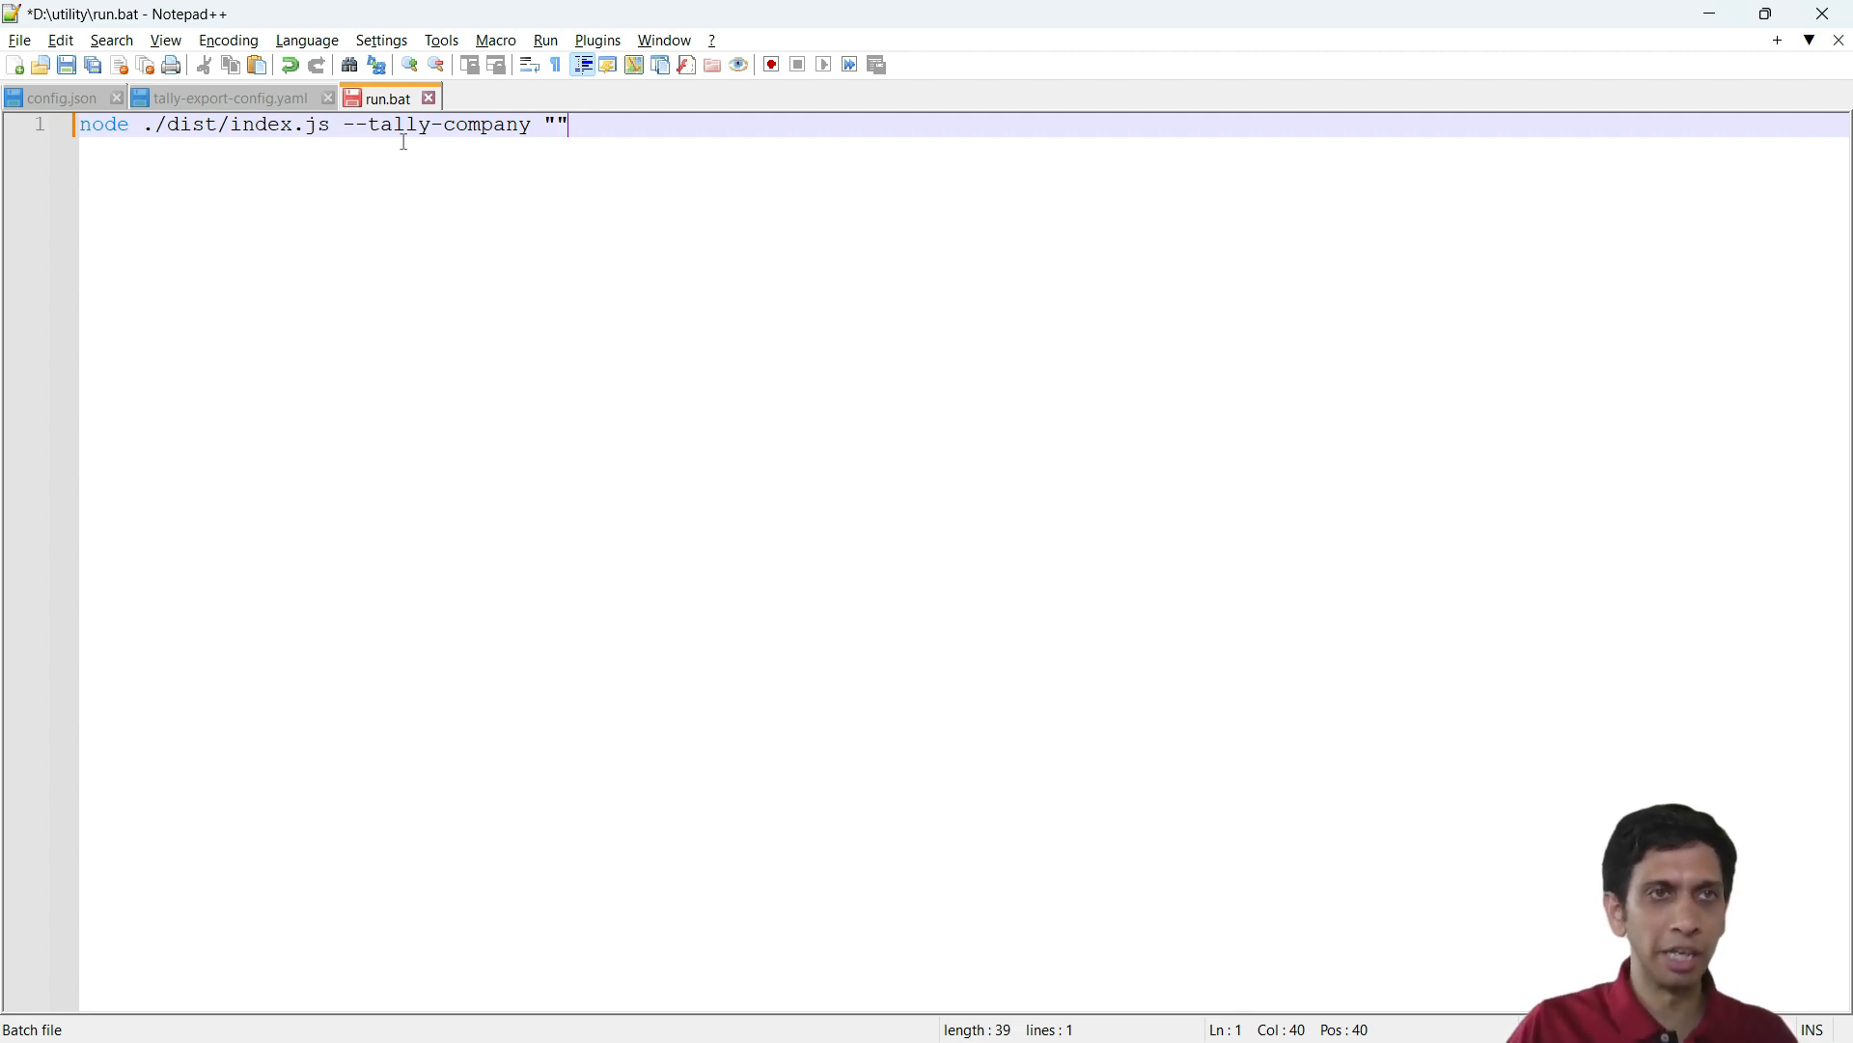
Look up the active company in TallyPrime, enter Excel Kida - Maharashtra between the --tally-company quotes, and save run.bat
key(super+Tab)
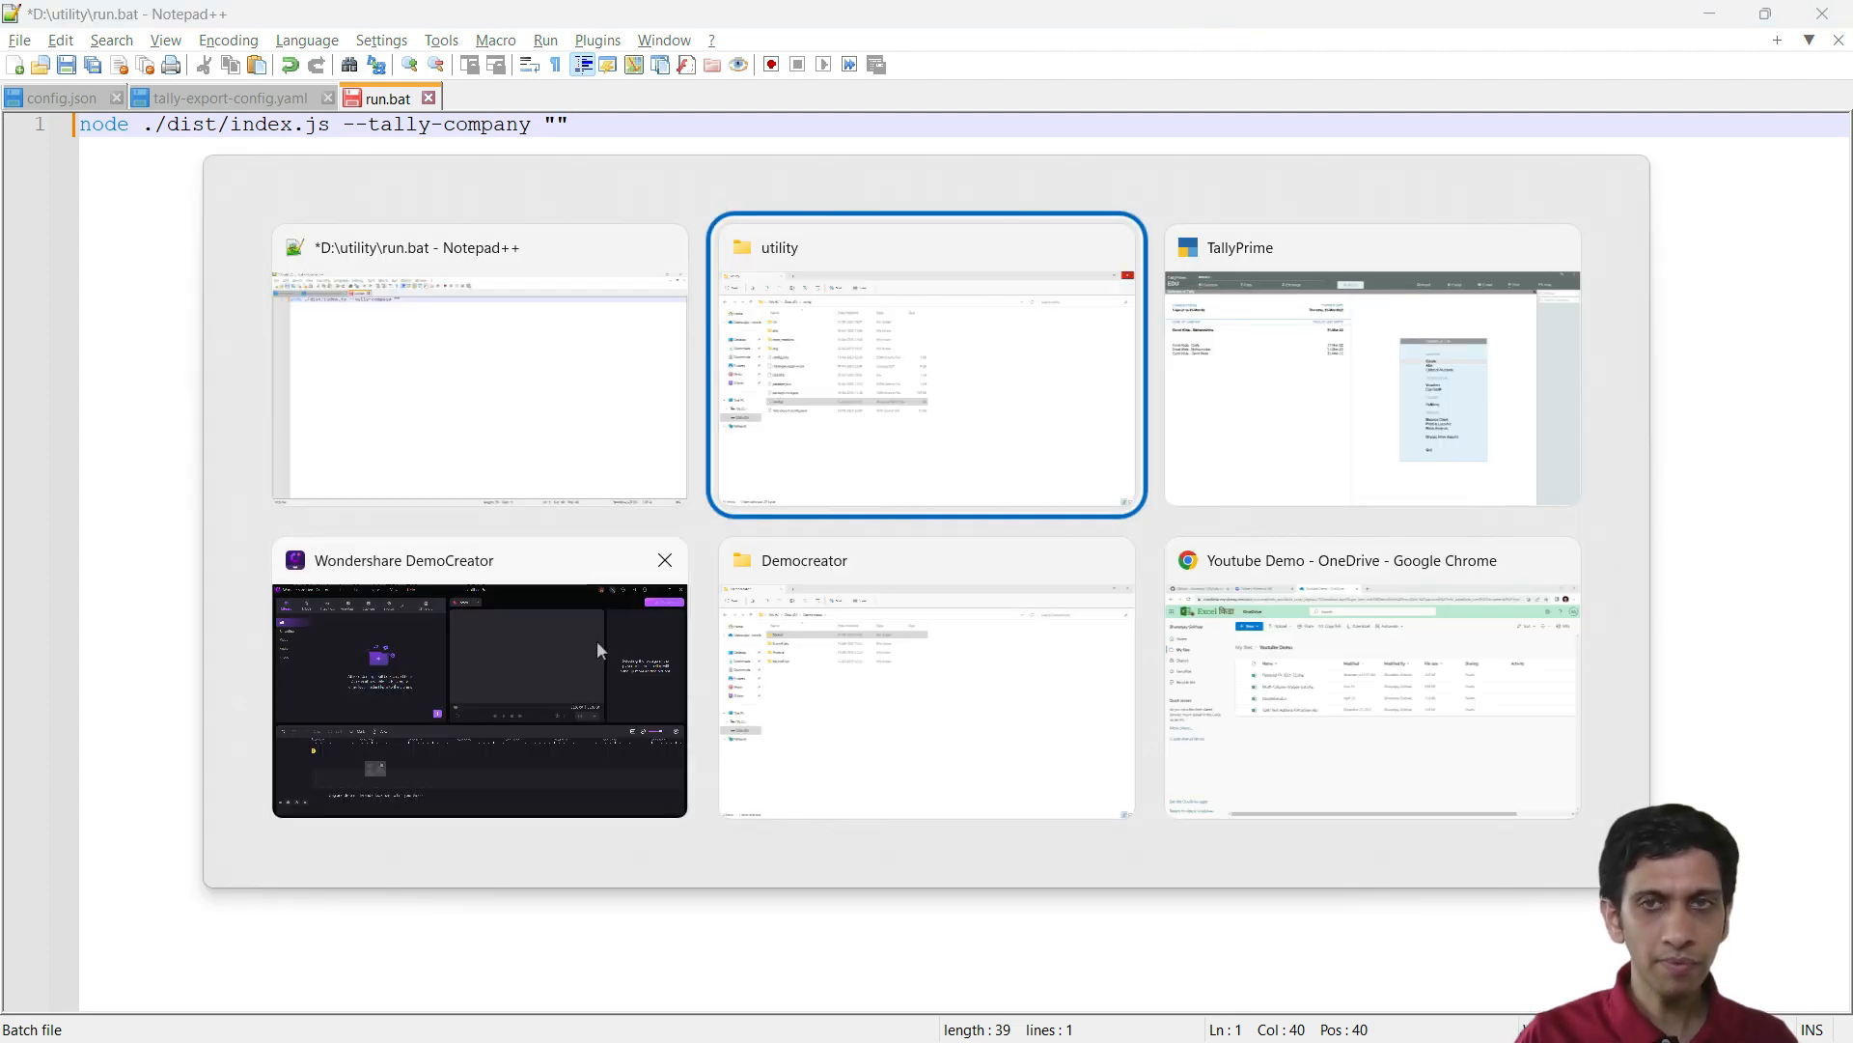
click(1307, 397)
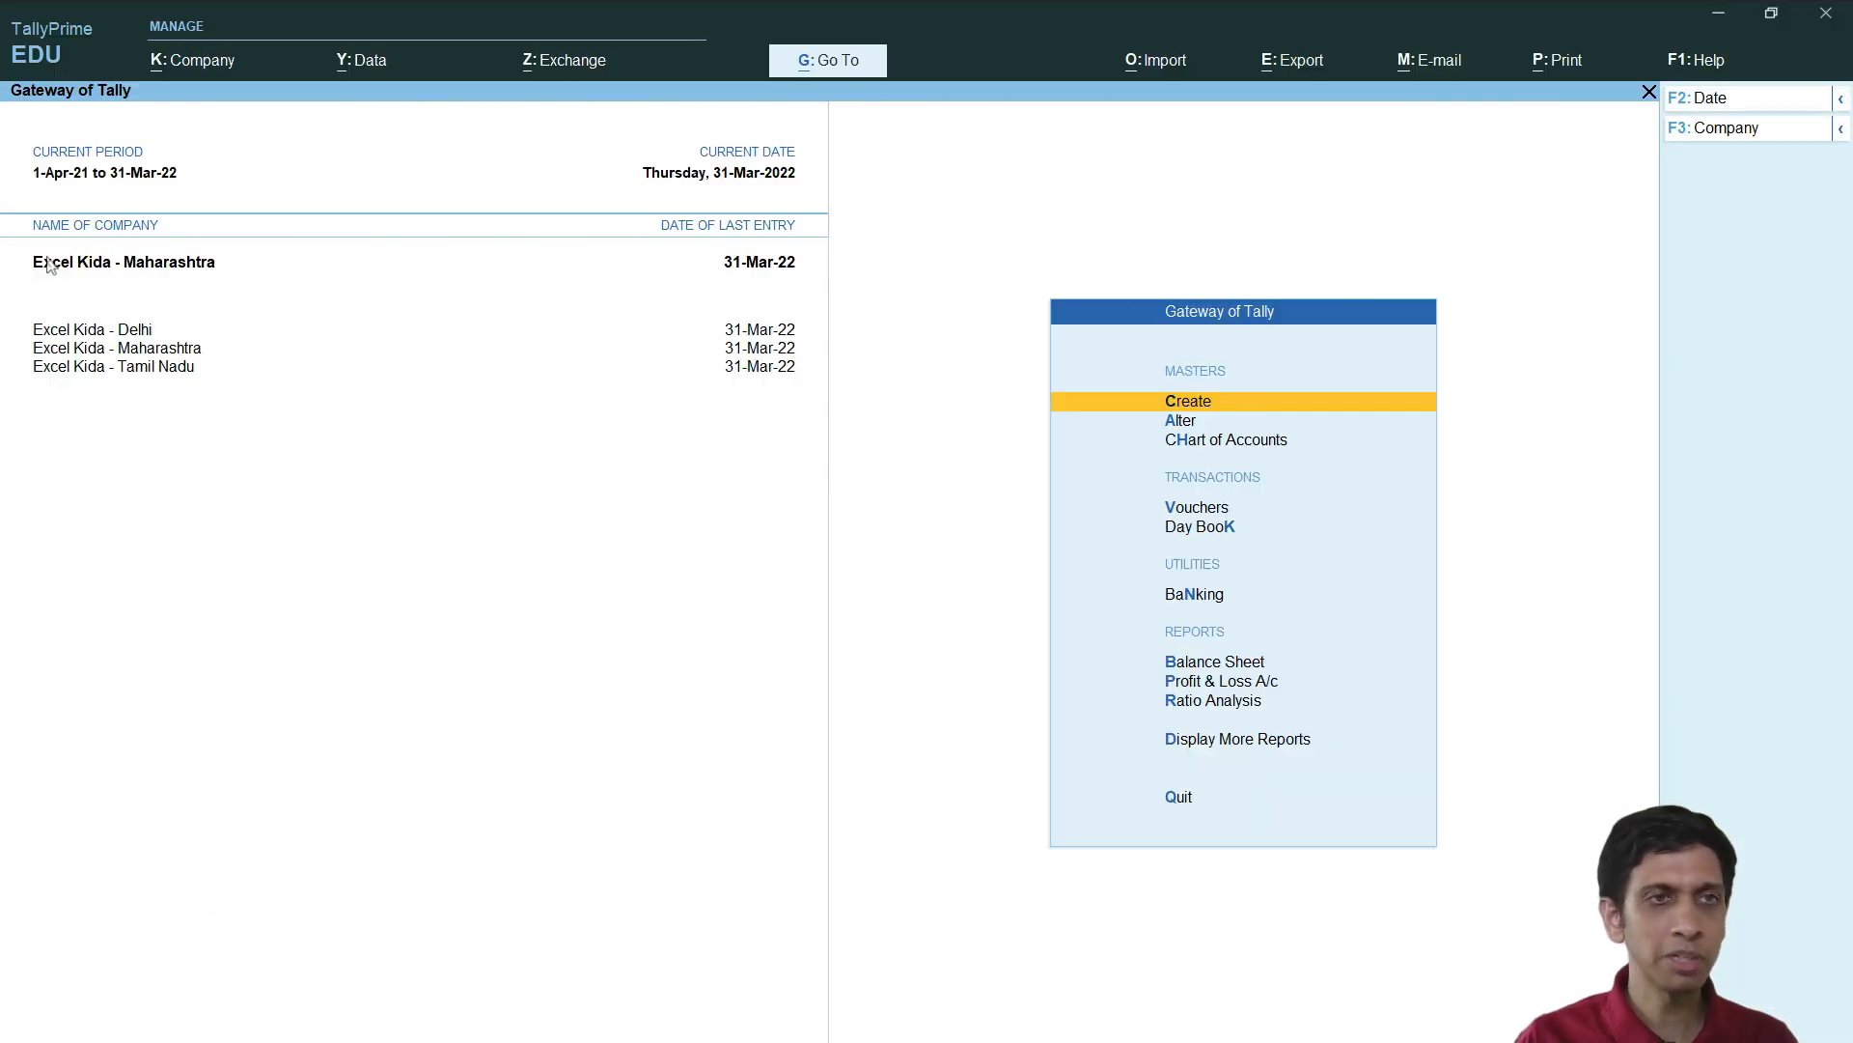
key(alt+Tab)
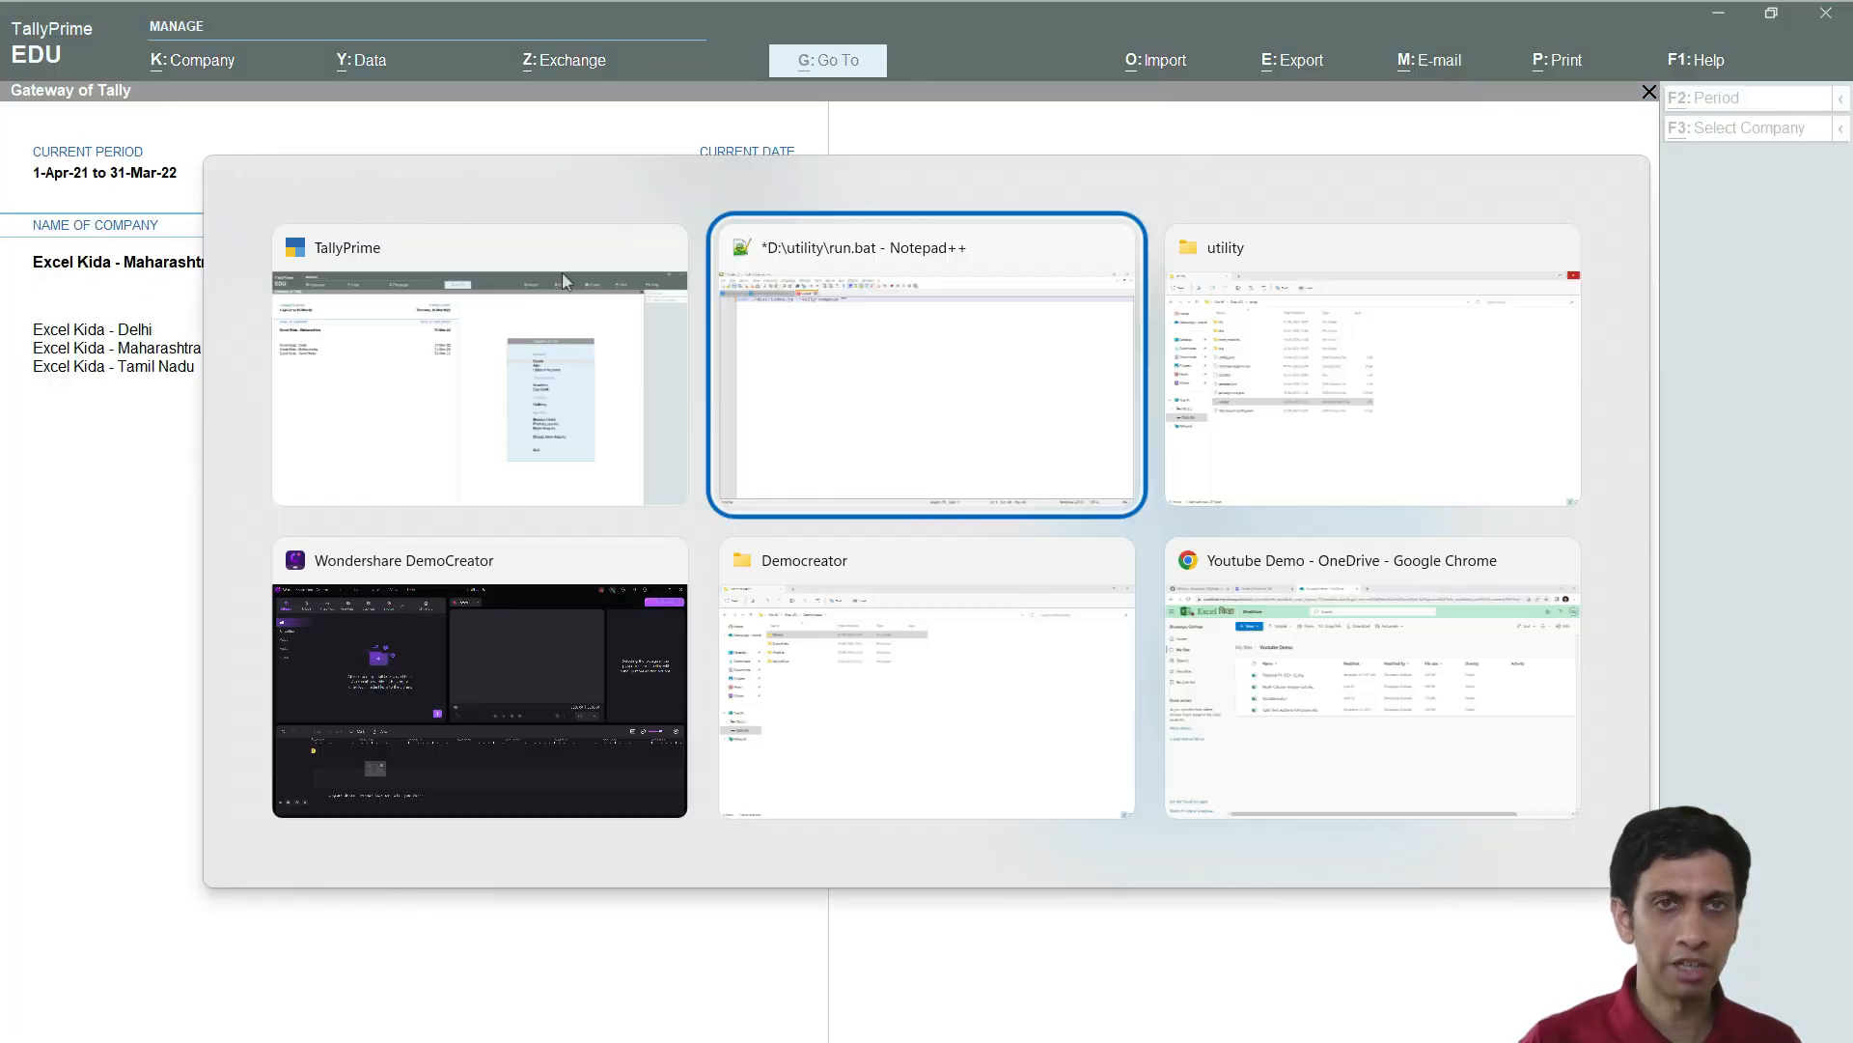
key(Left)
text(Excel)
key(alt+Tab)
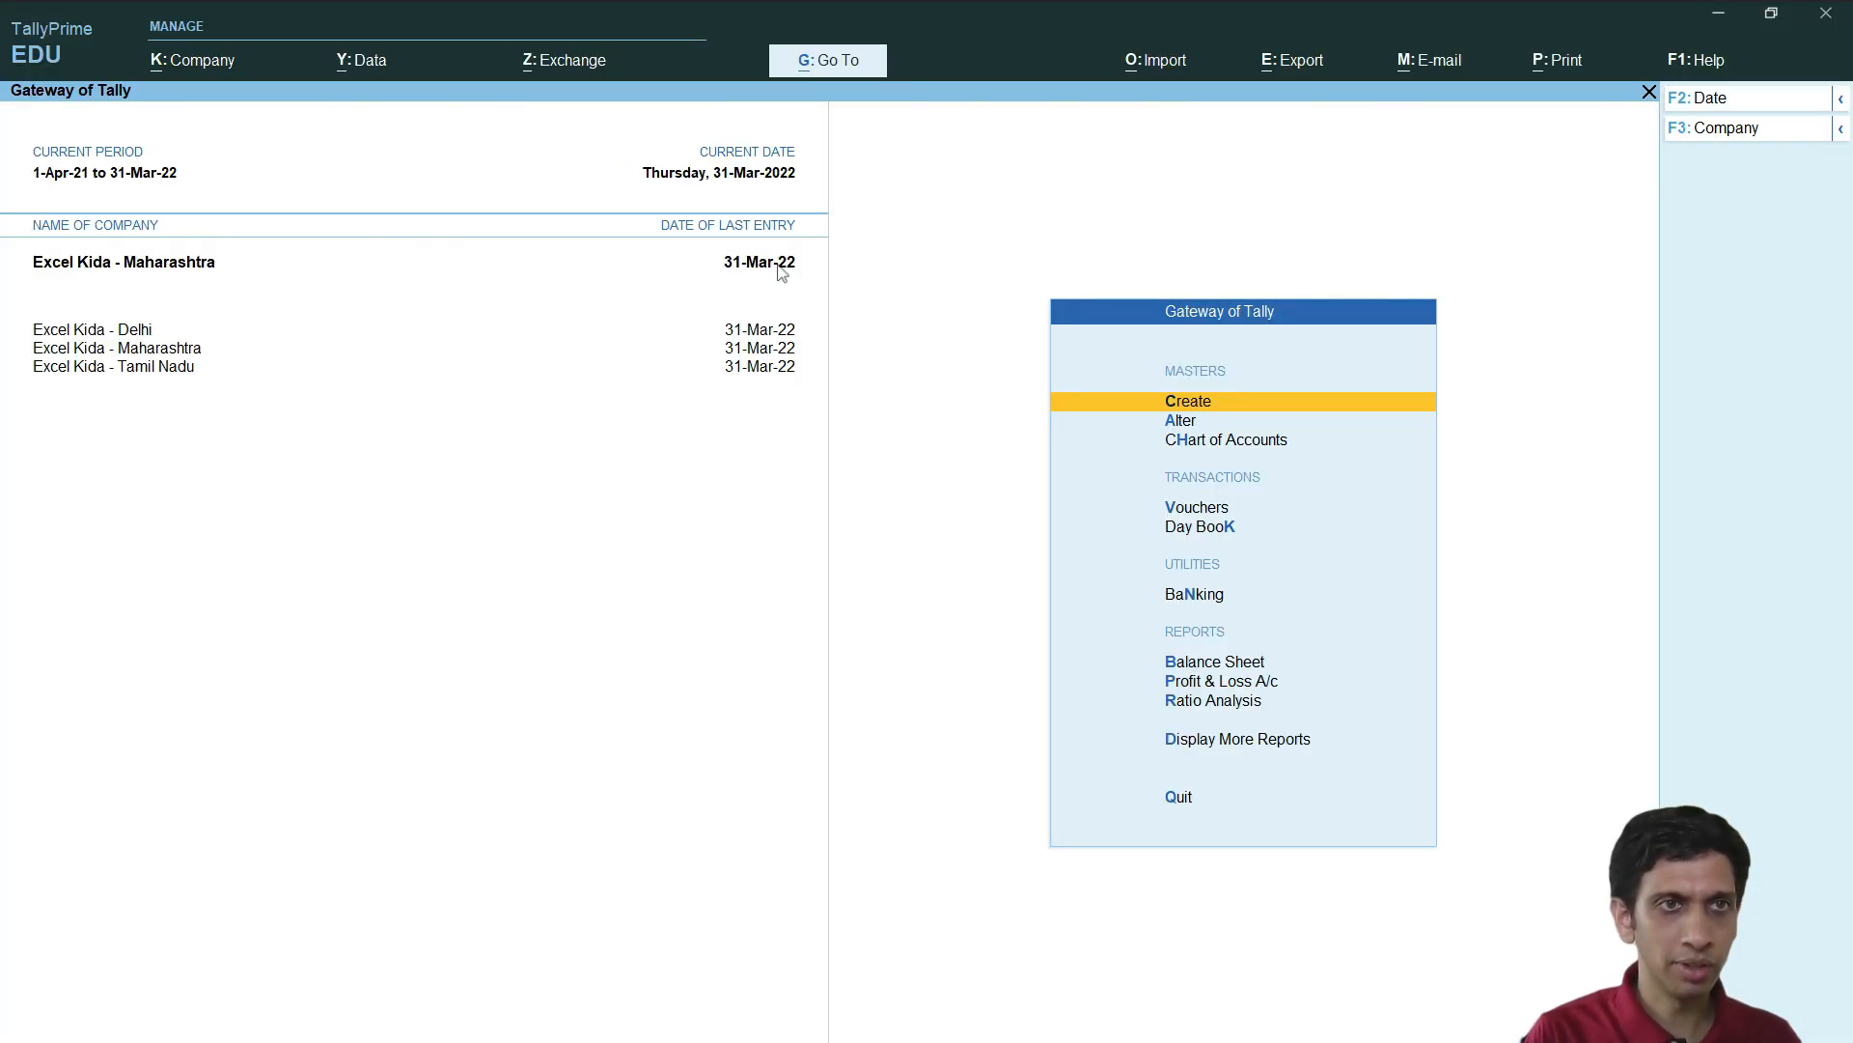
key(alt+Tab)
text(Kida )
text(- )
text(Maharashtr)
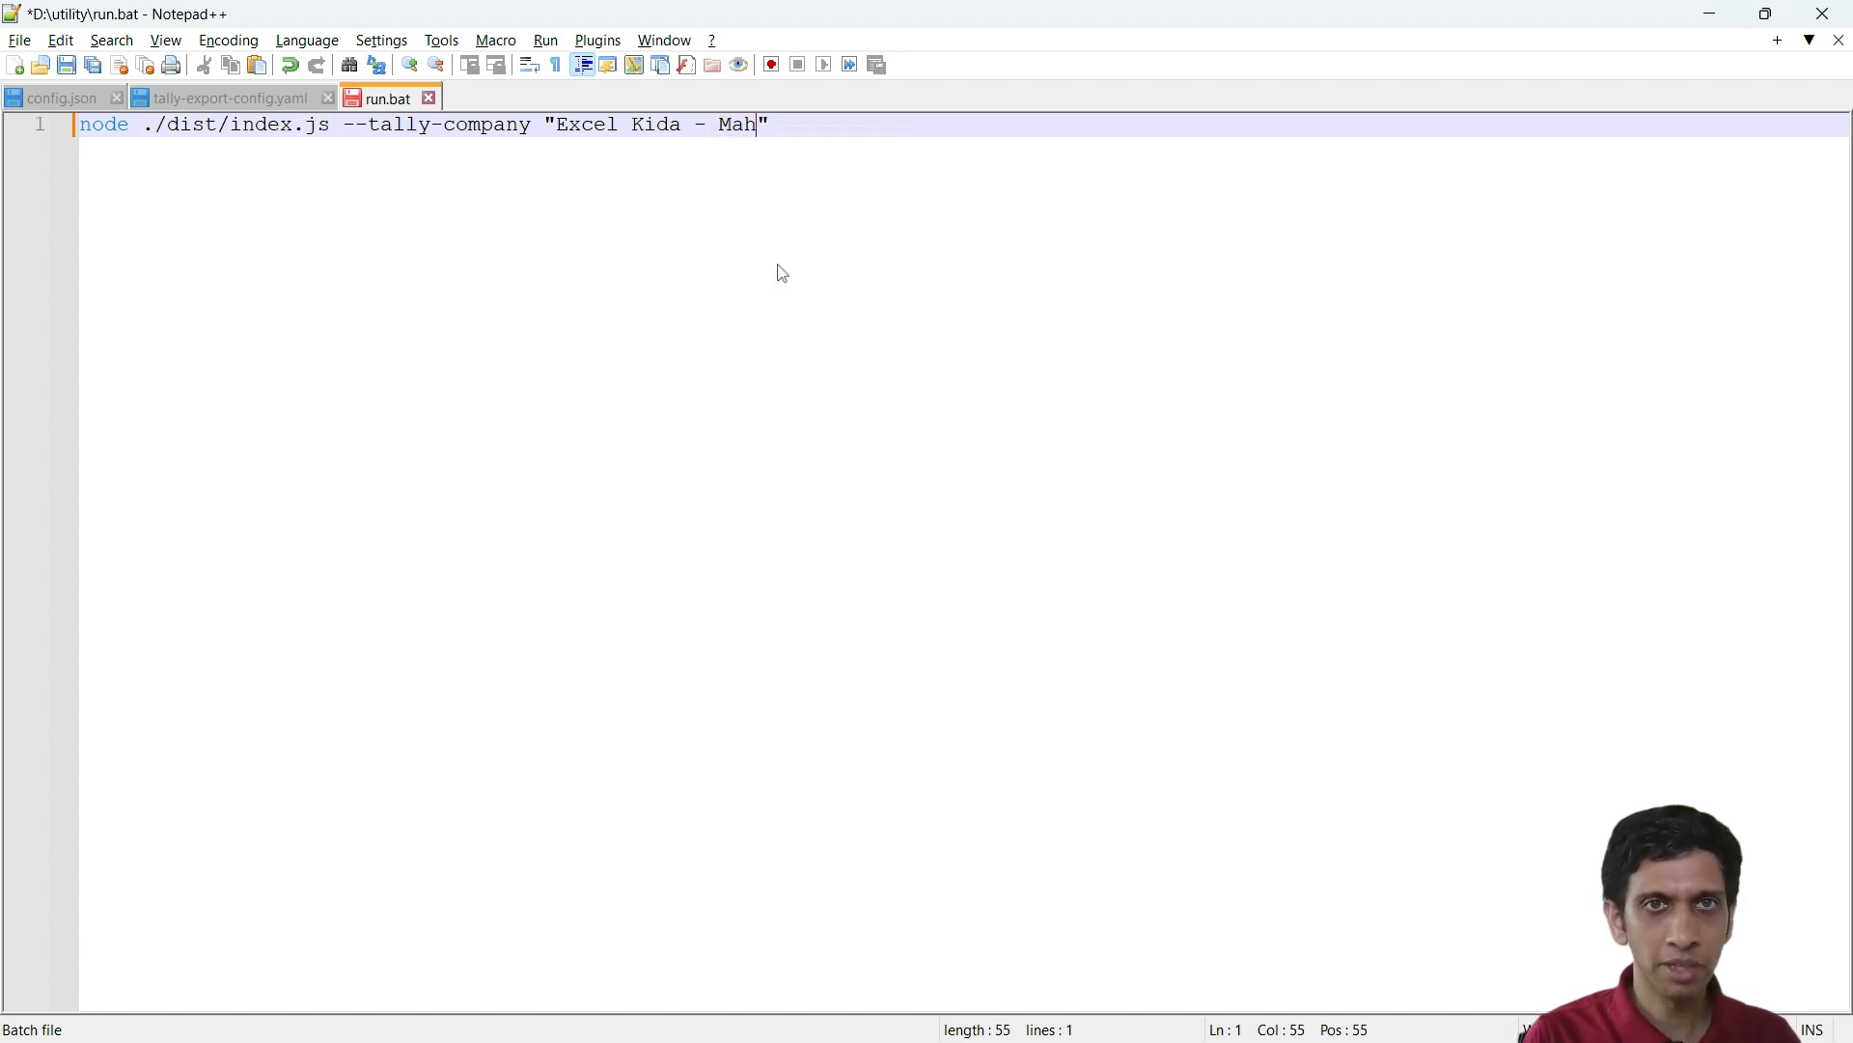
text(a)
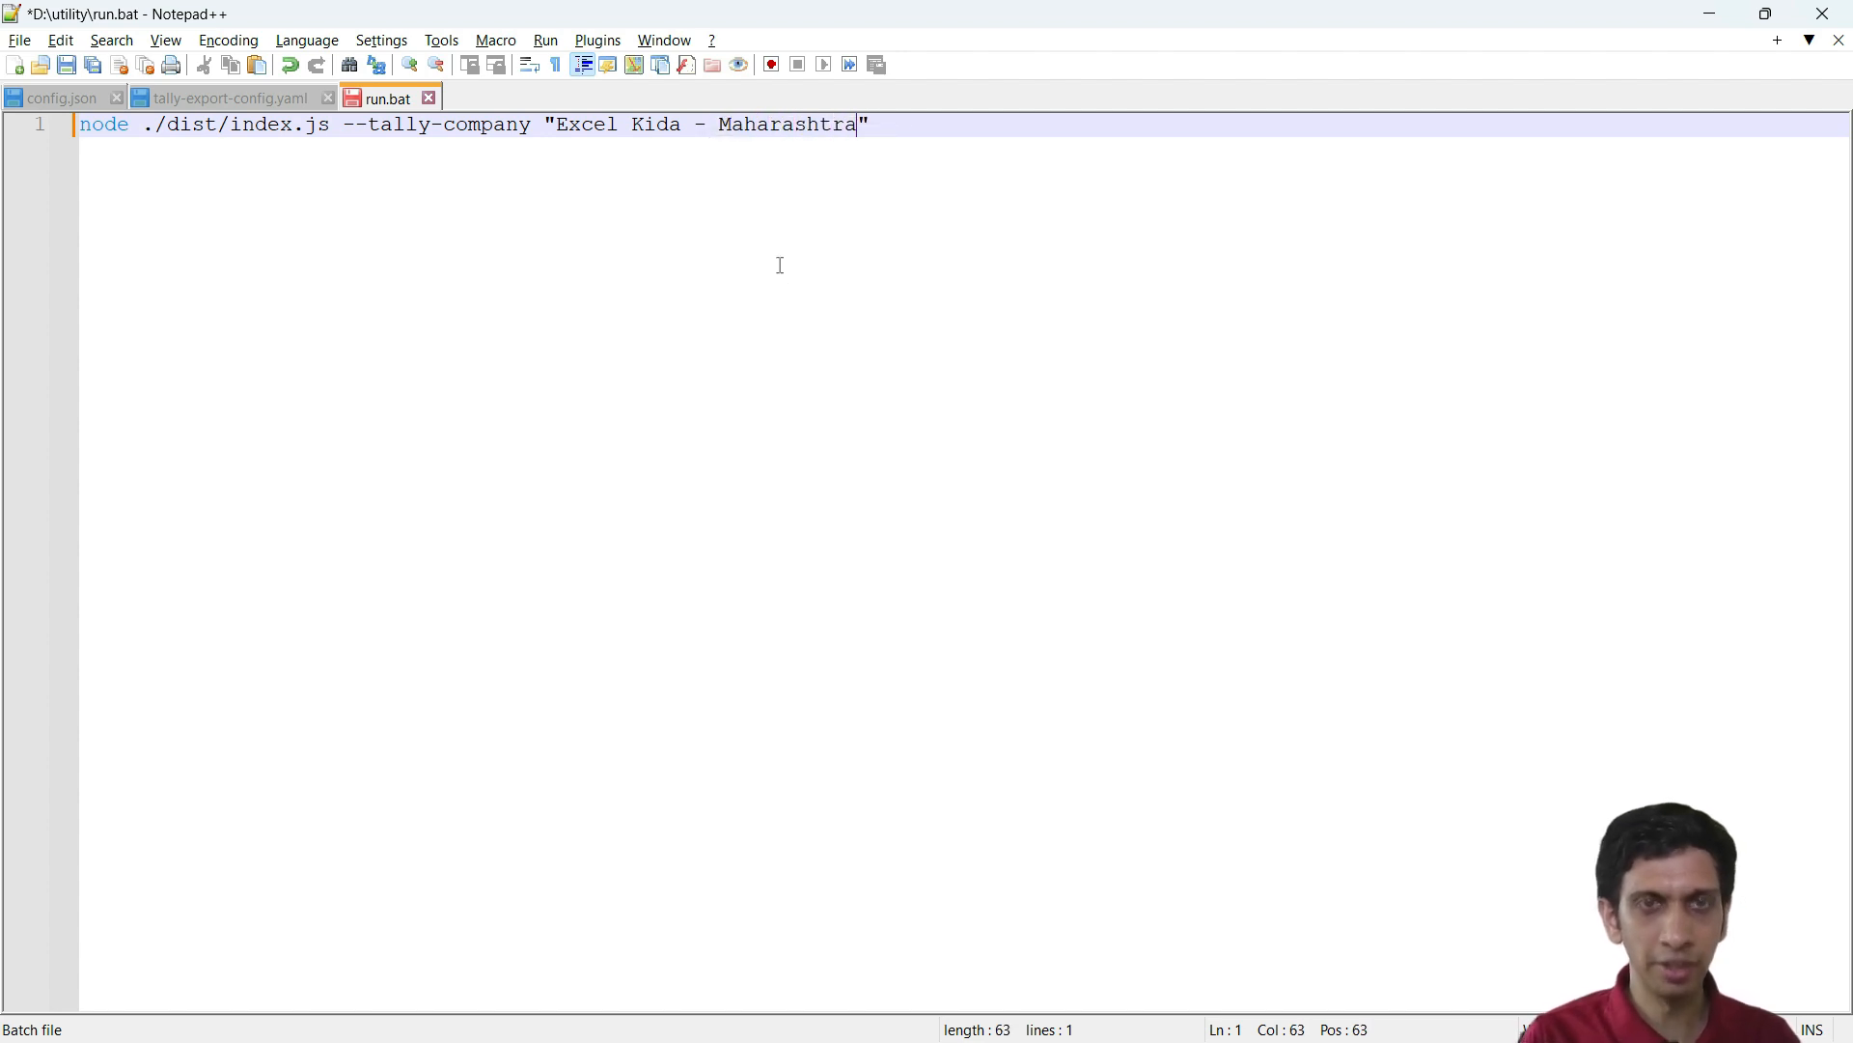
key(ctrl+s)
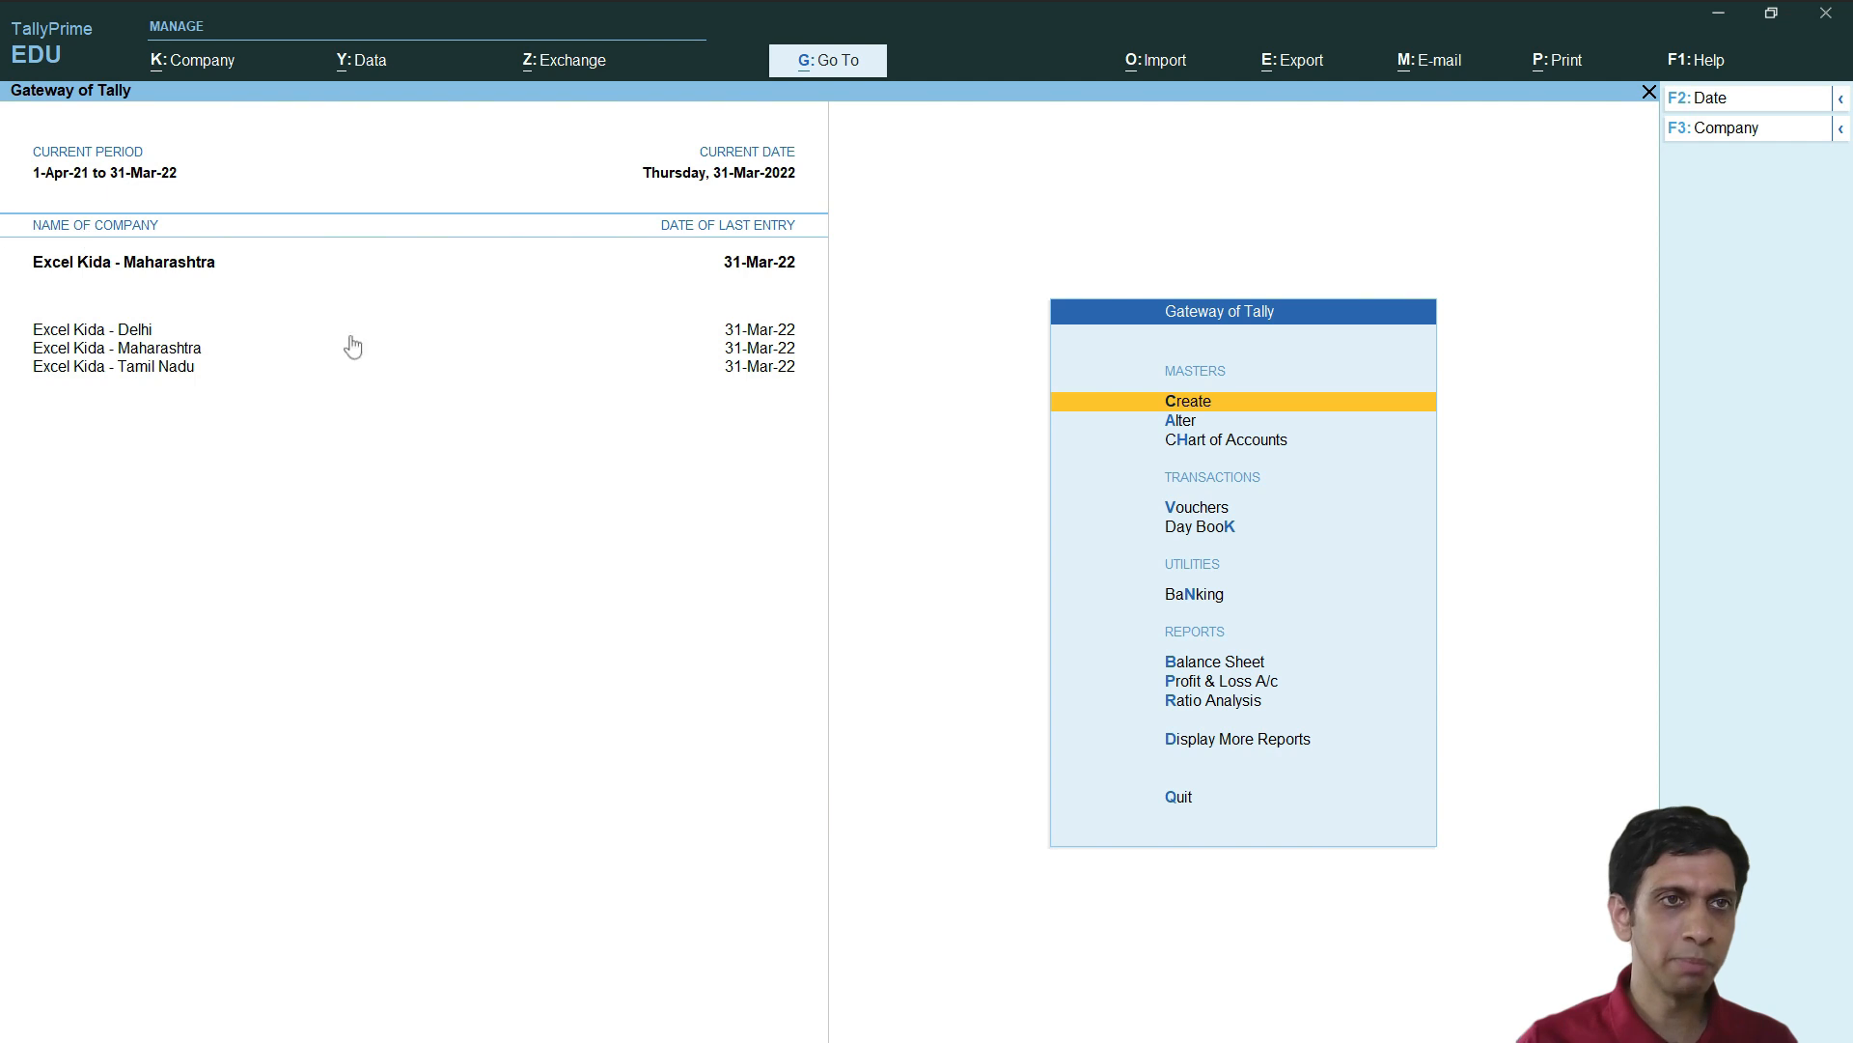
Make Excel Kida - Delhi the active company in TallyPrime and check the --tally-company value in run.bat
click(126, 331)
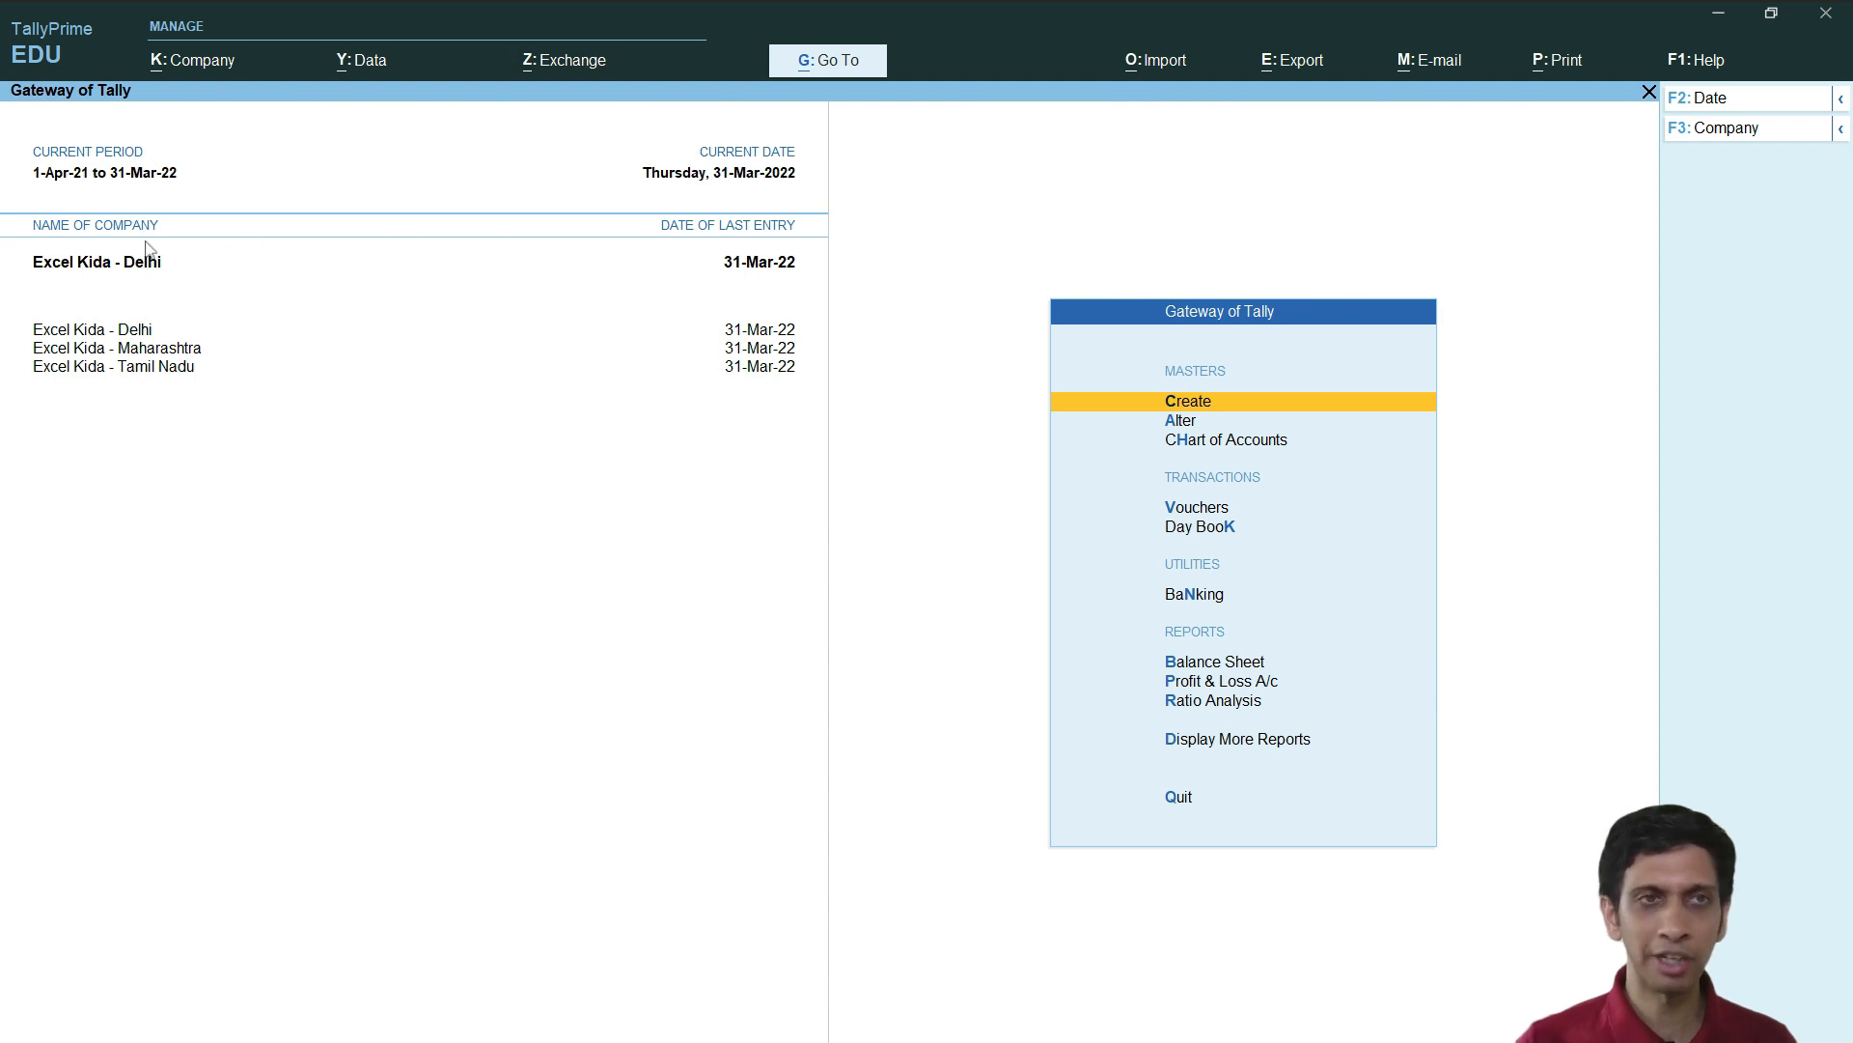
key(alt+Tab)
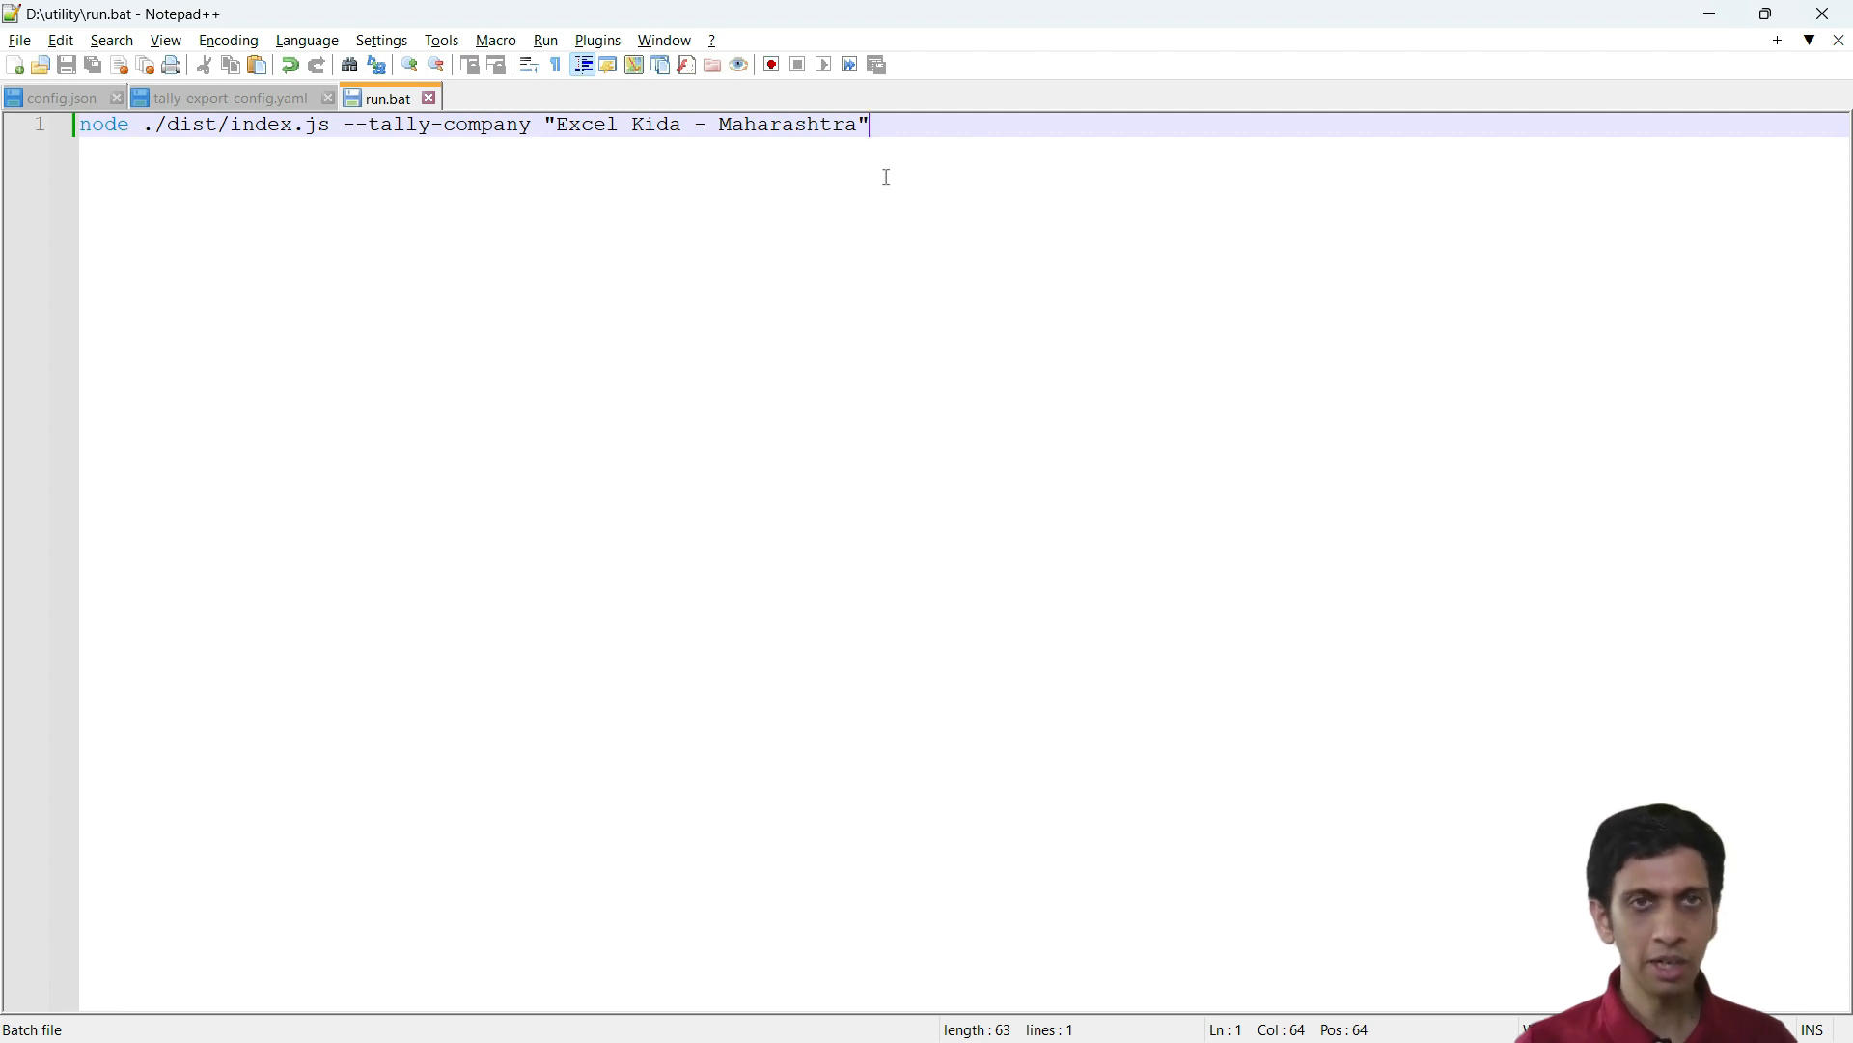
drag(556, 125, 877, 126)
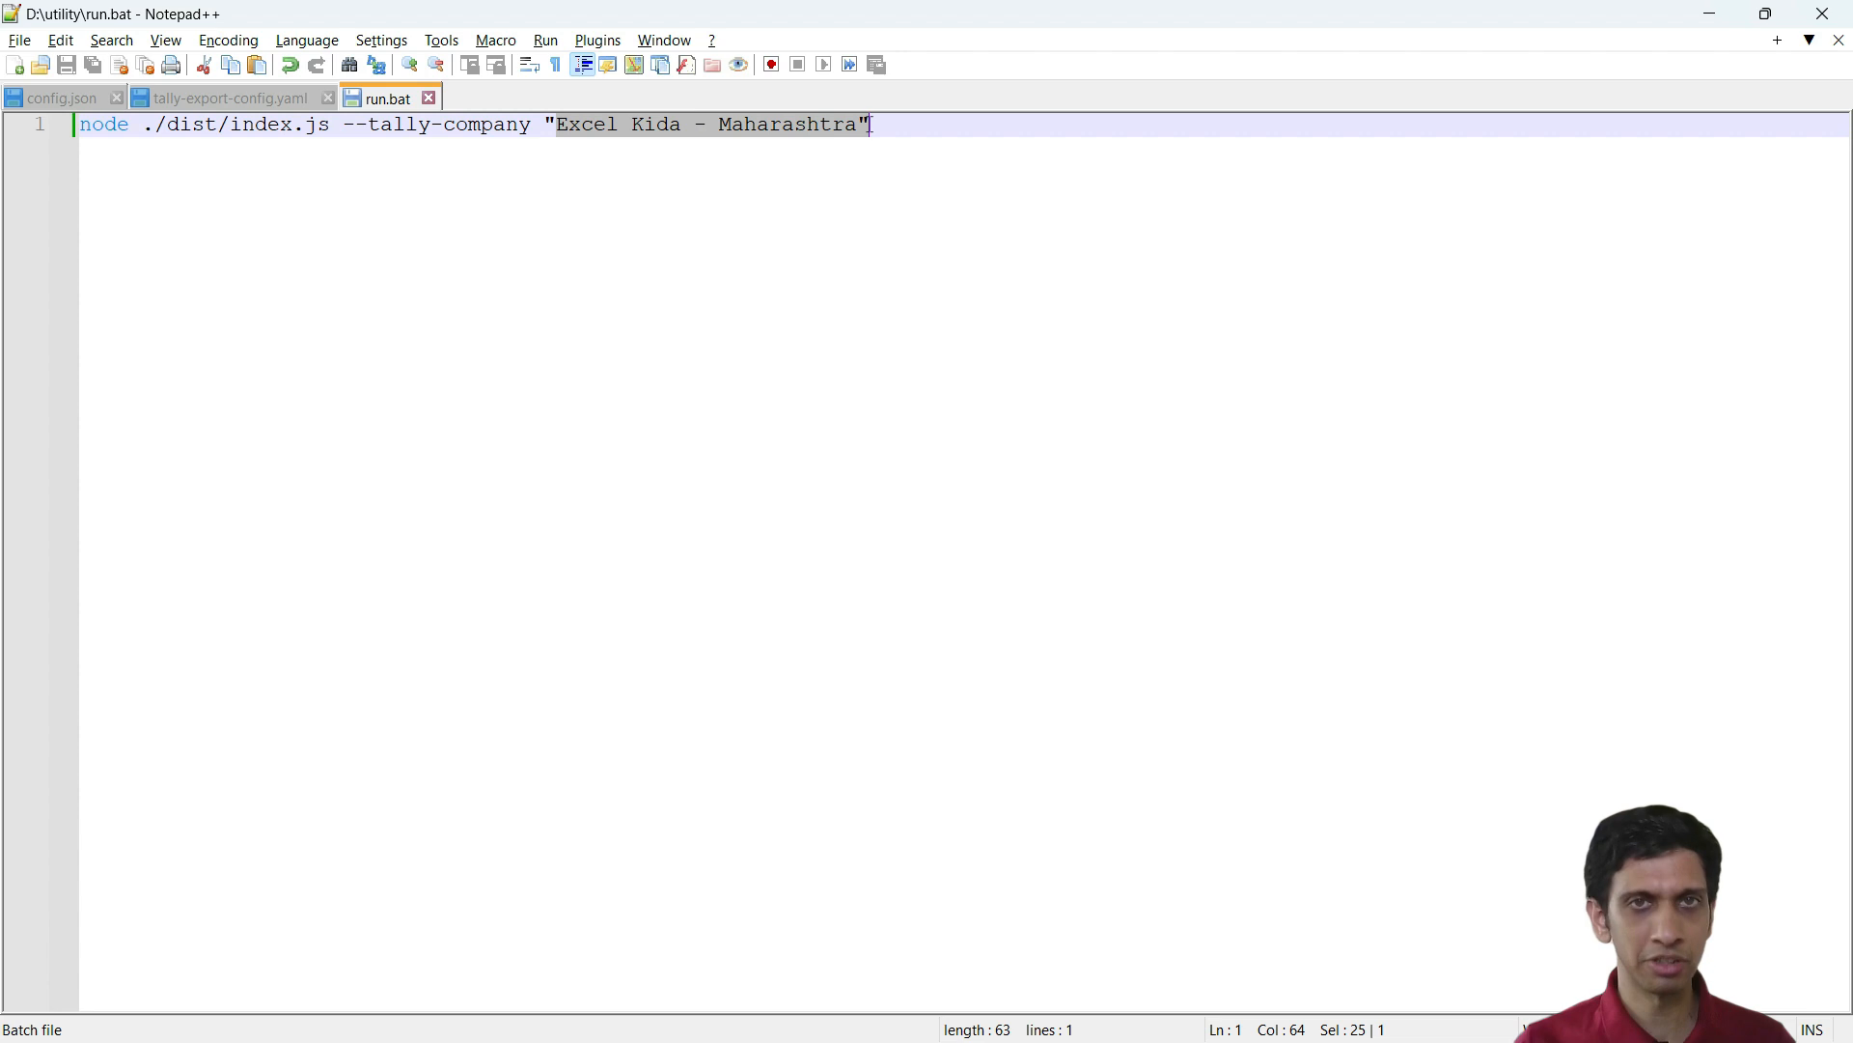
click(853, 131)
Run run.bat from the utility folder to export the company data to CSV files
key(alt+Tab)
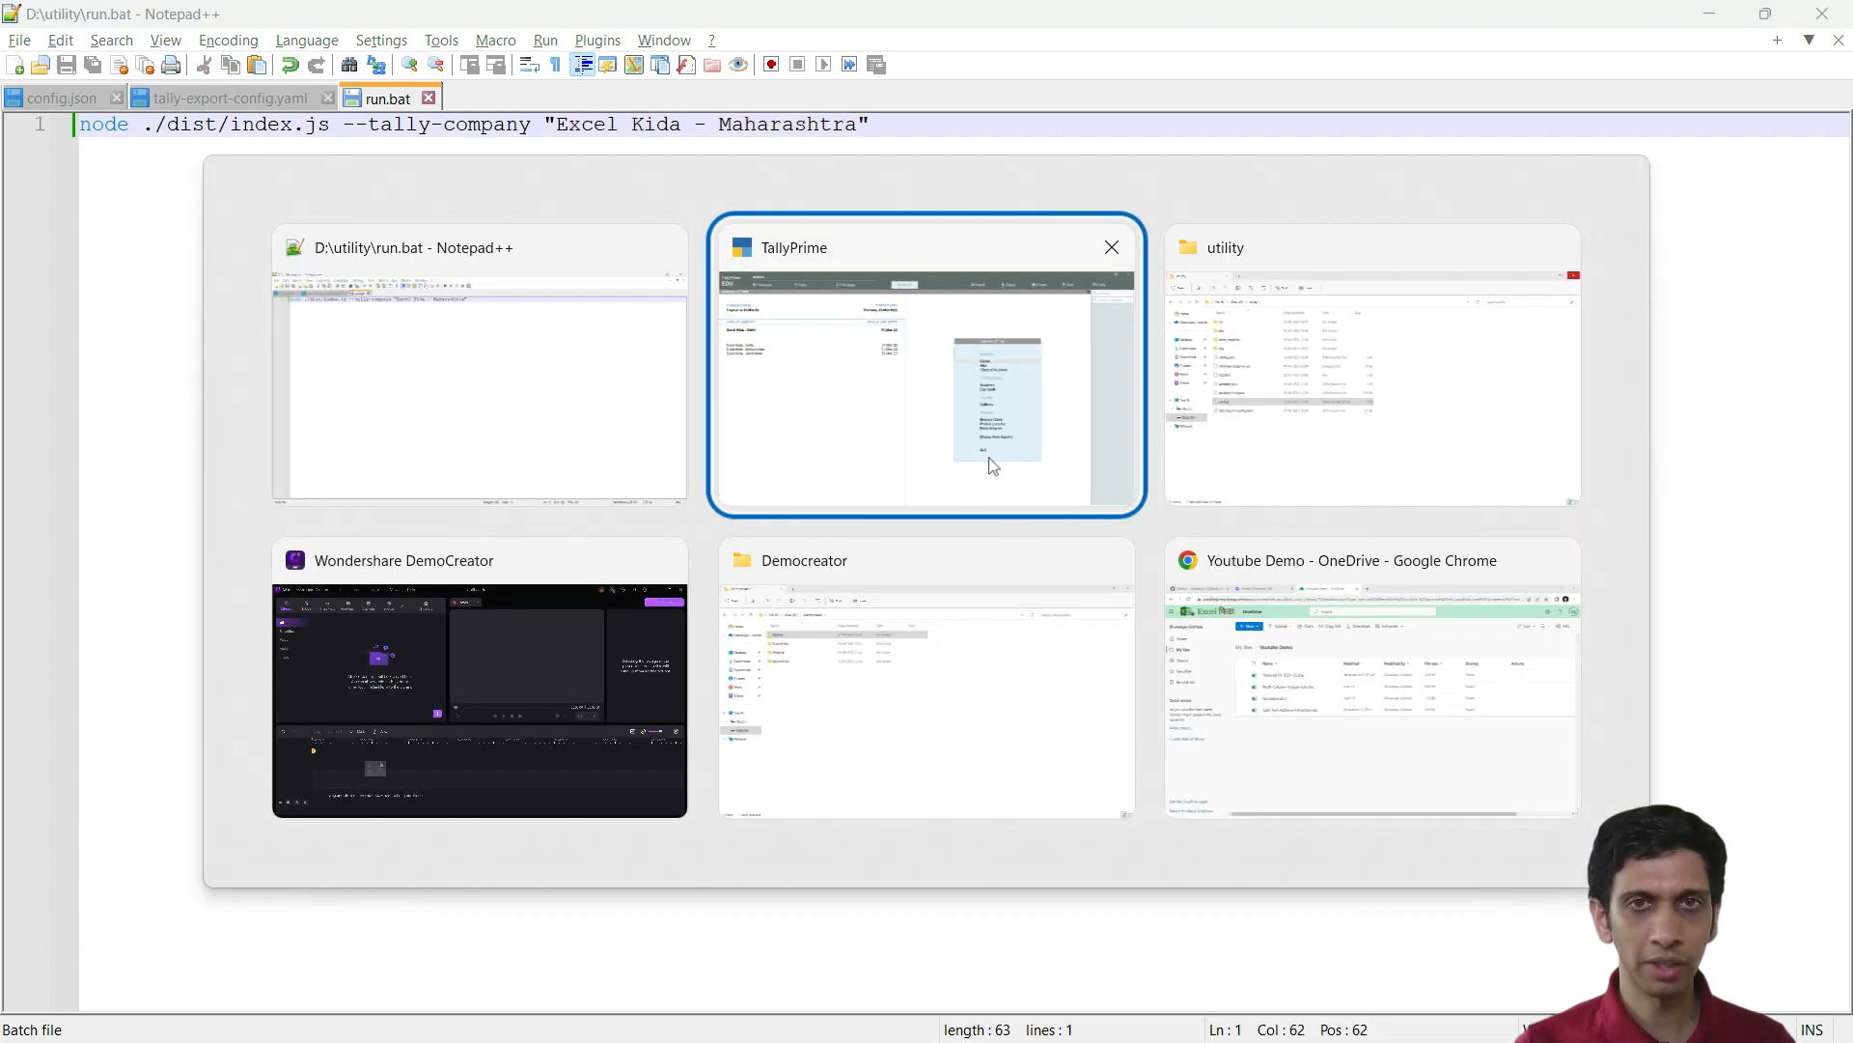
click(1261, 426)
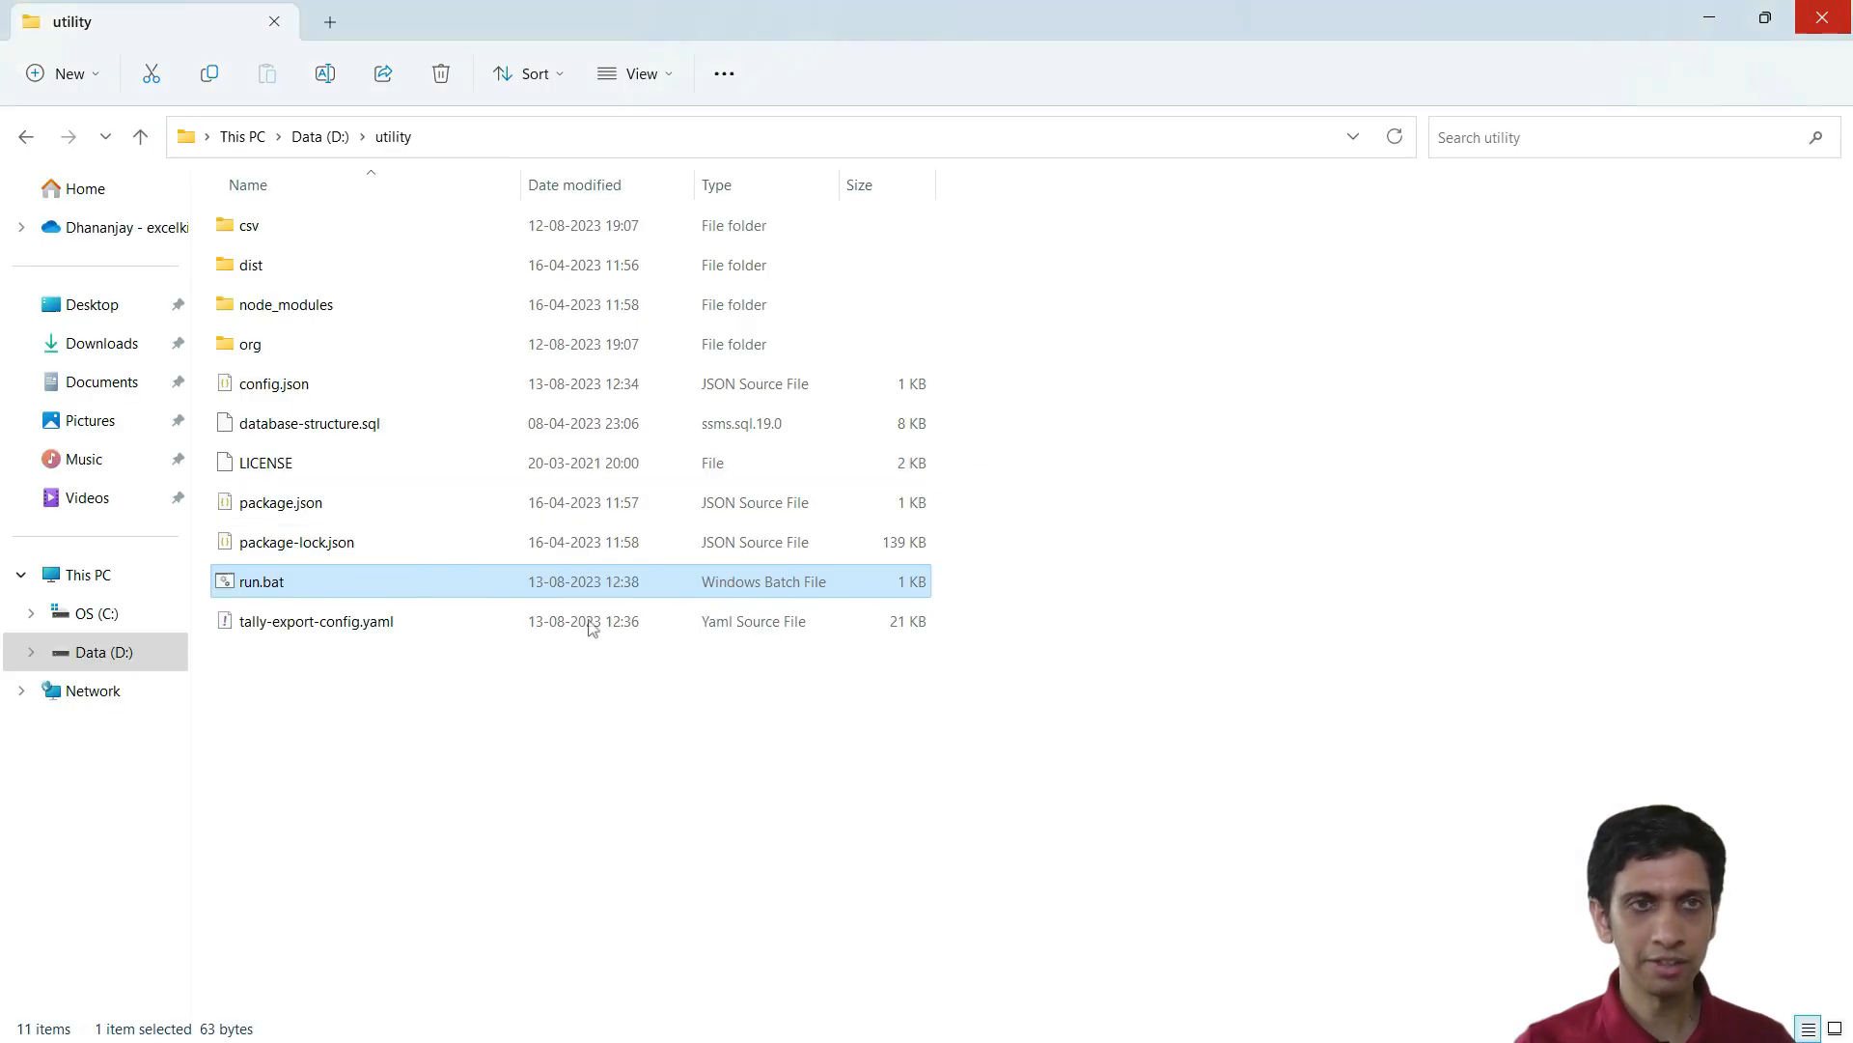
click(279, 589)
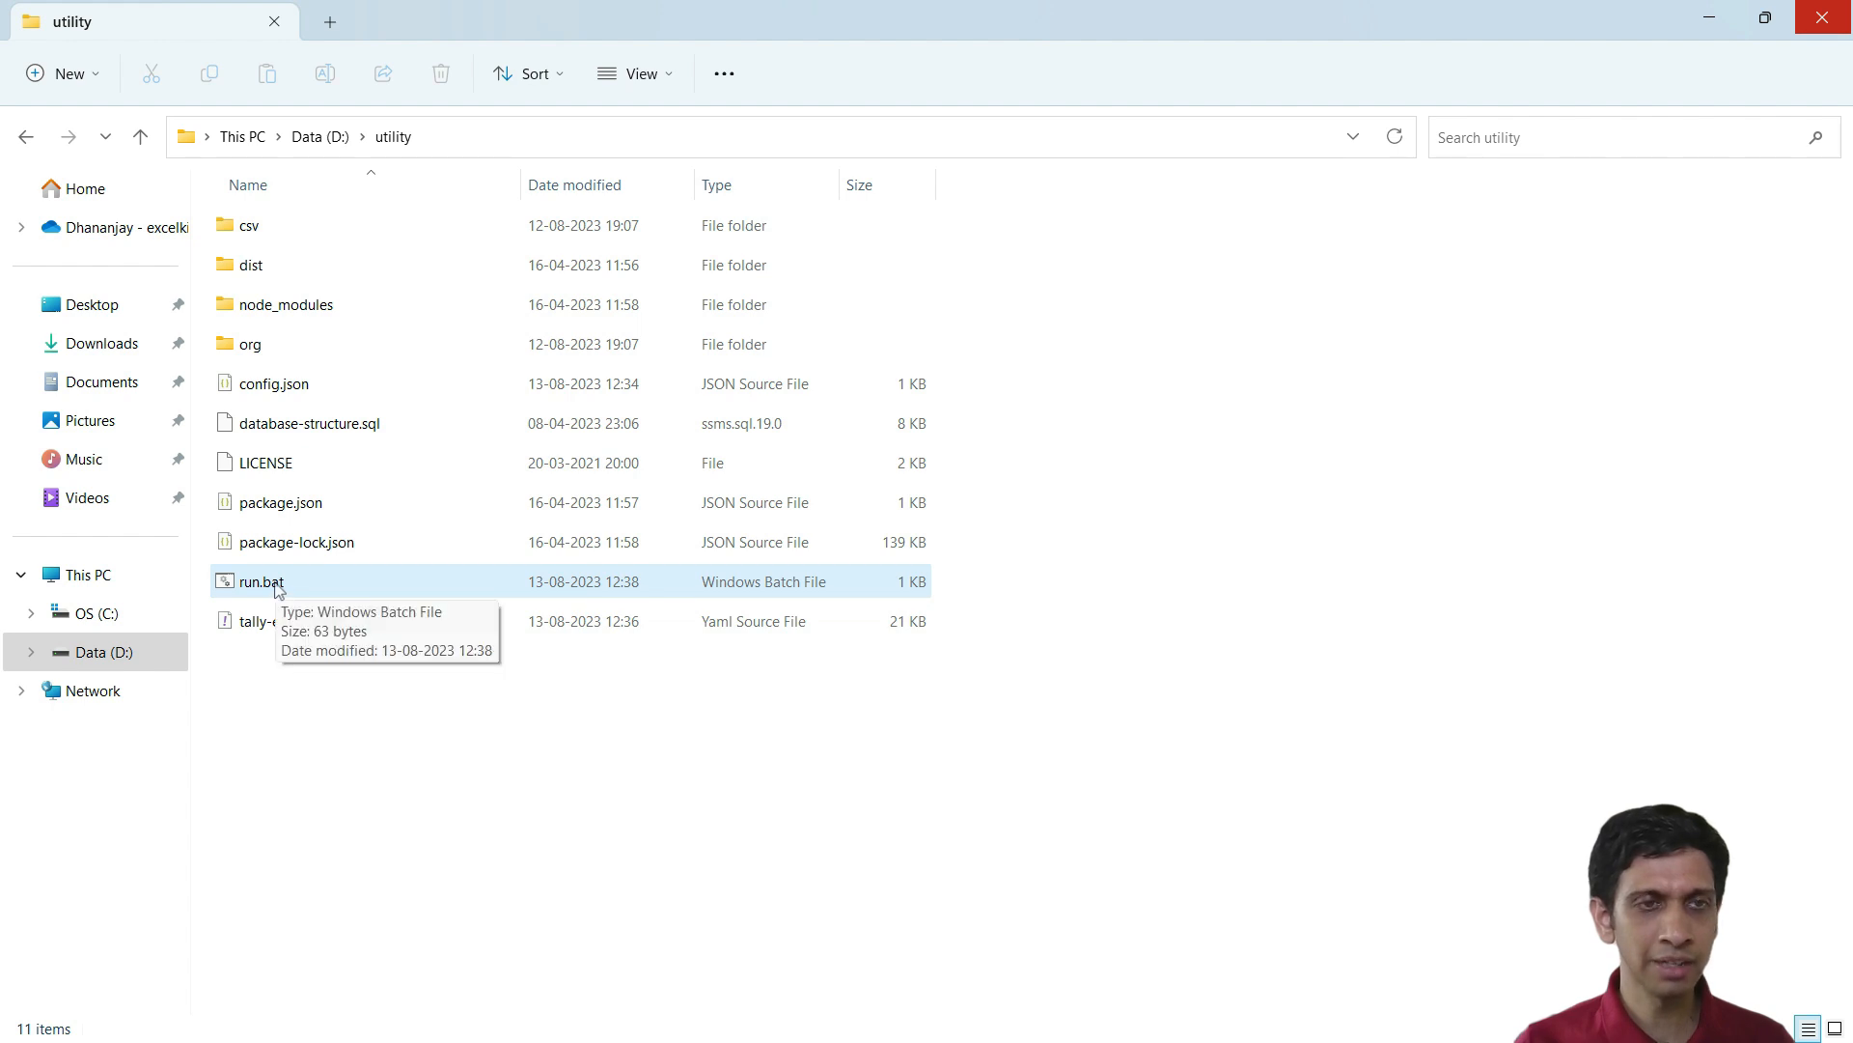
double_click(278, 589)
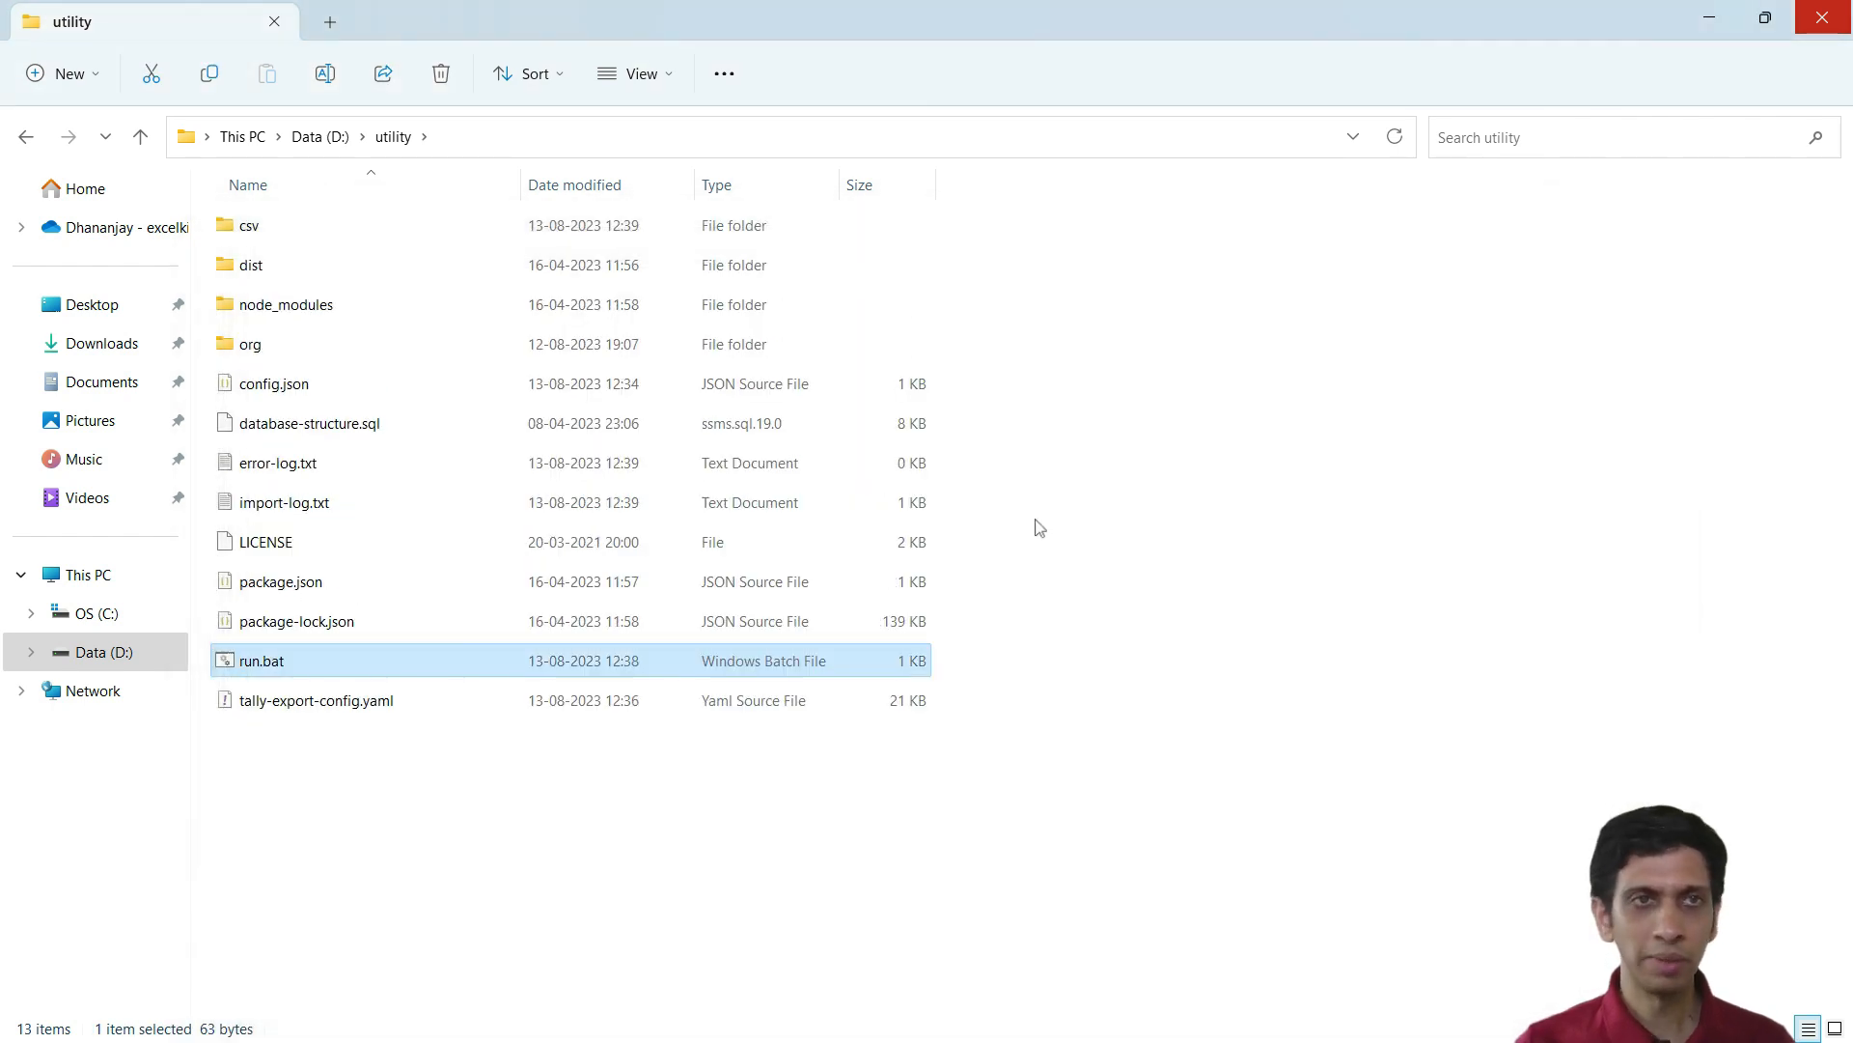
click(761, 799)
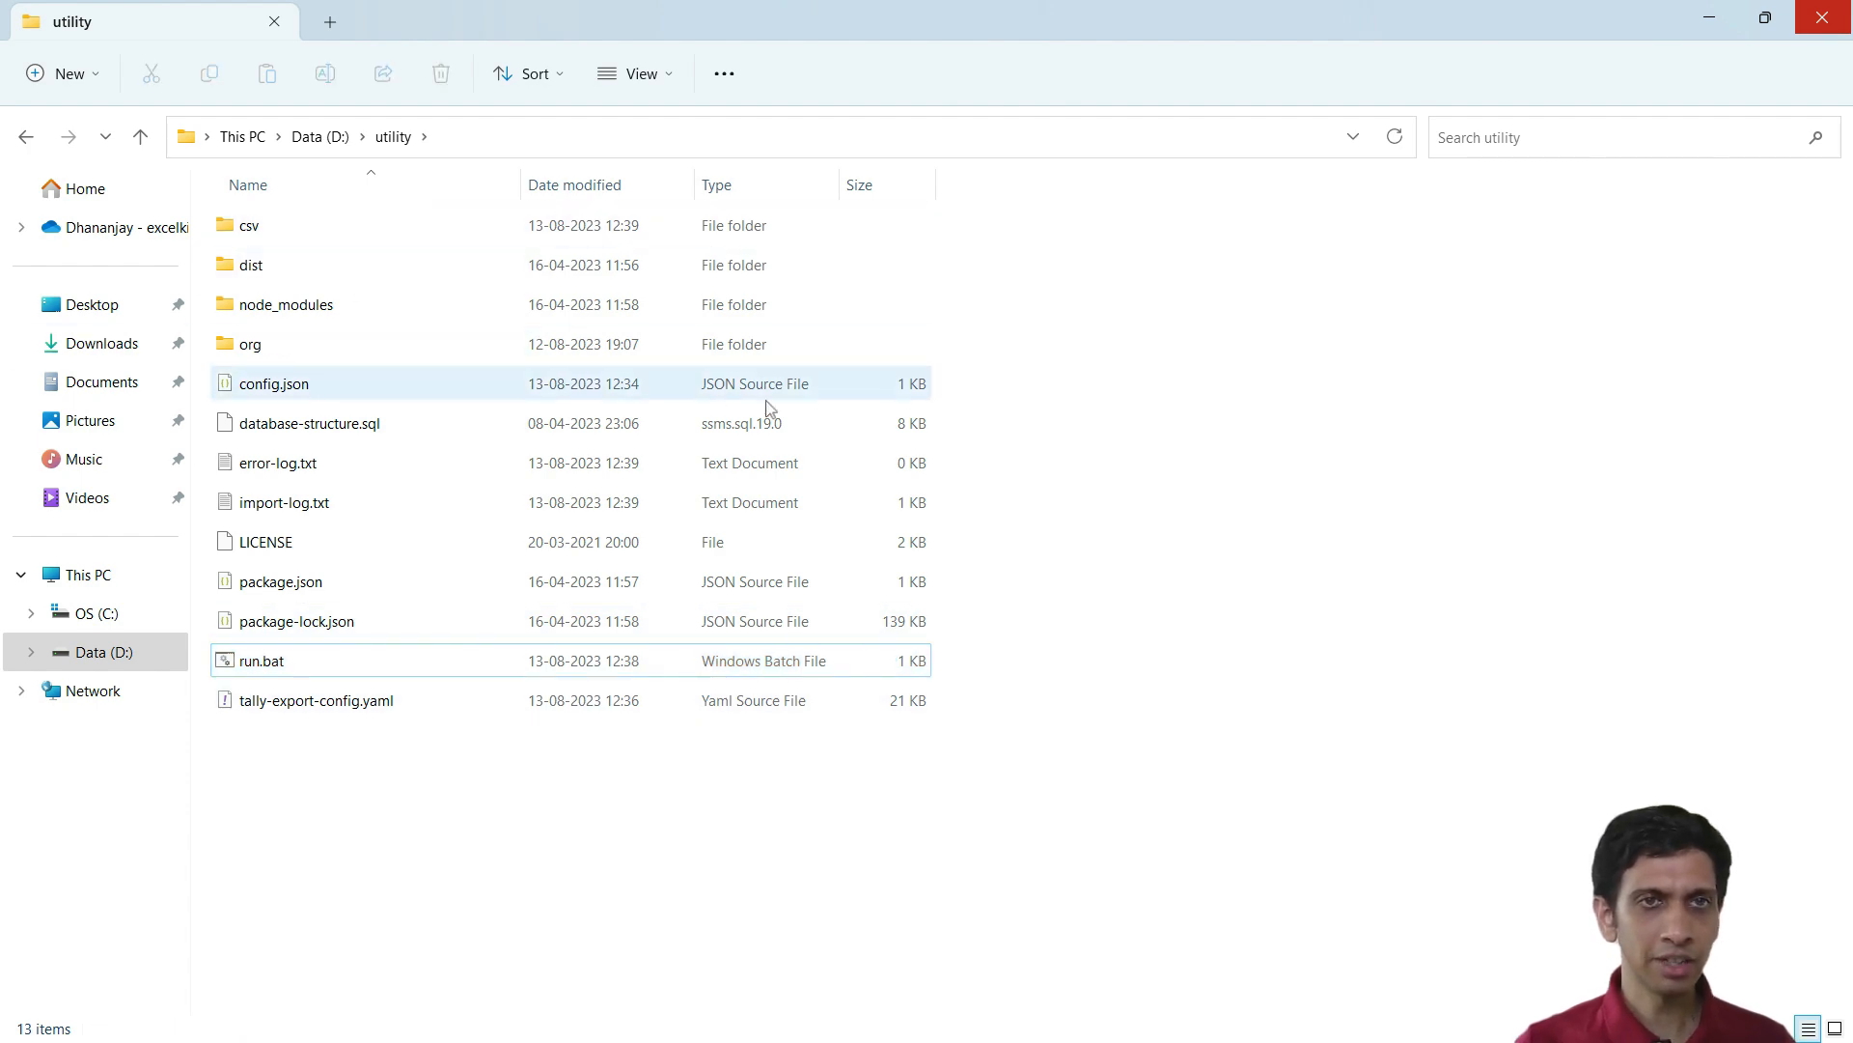
Make Excel Kida - Maharashtra the active company in TallyPrime and open its Balance Sheet
key(alt+Tab)
key(alt+Tab)
key(alt+Tab)
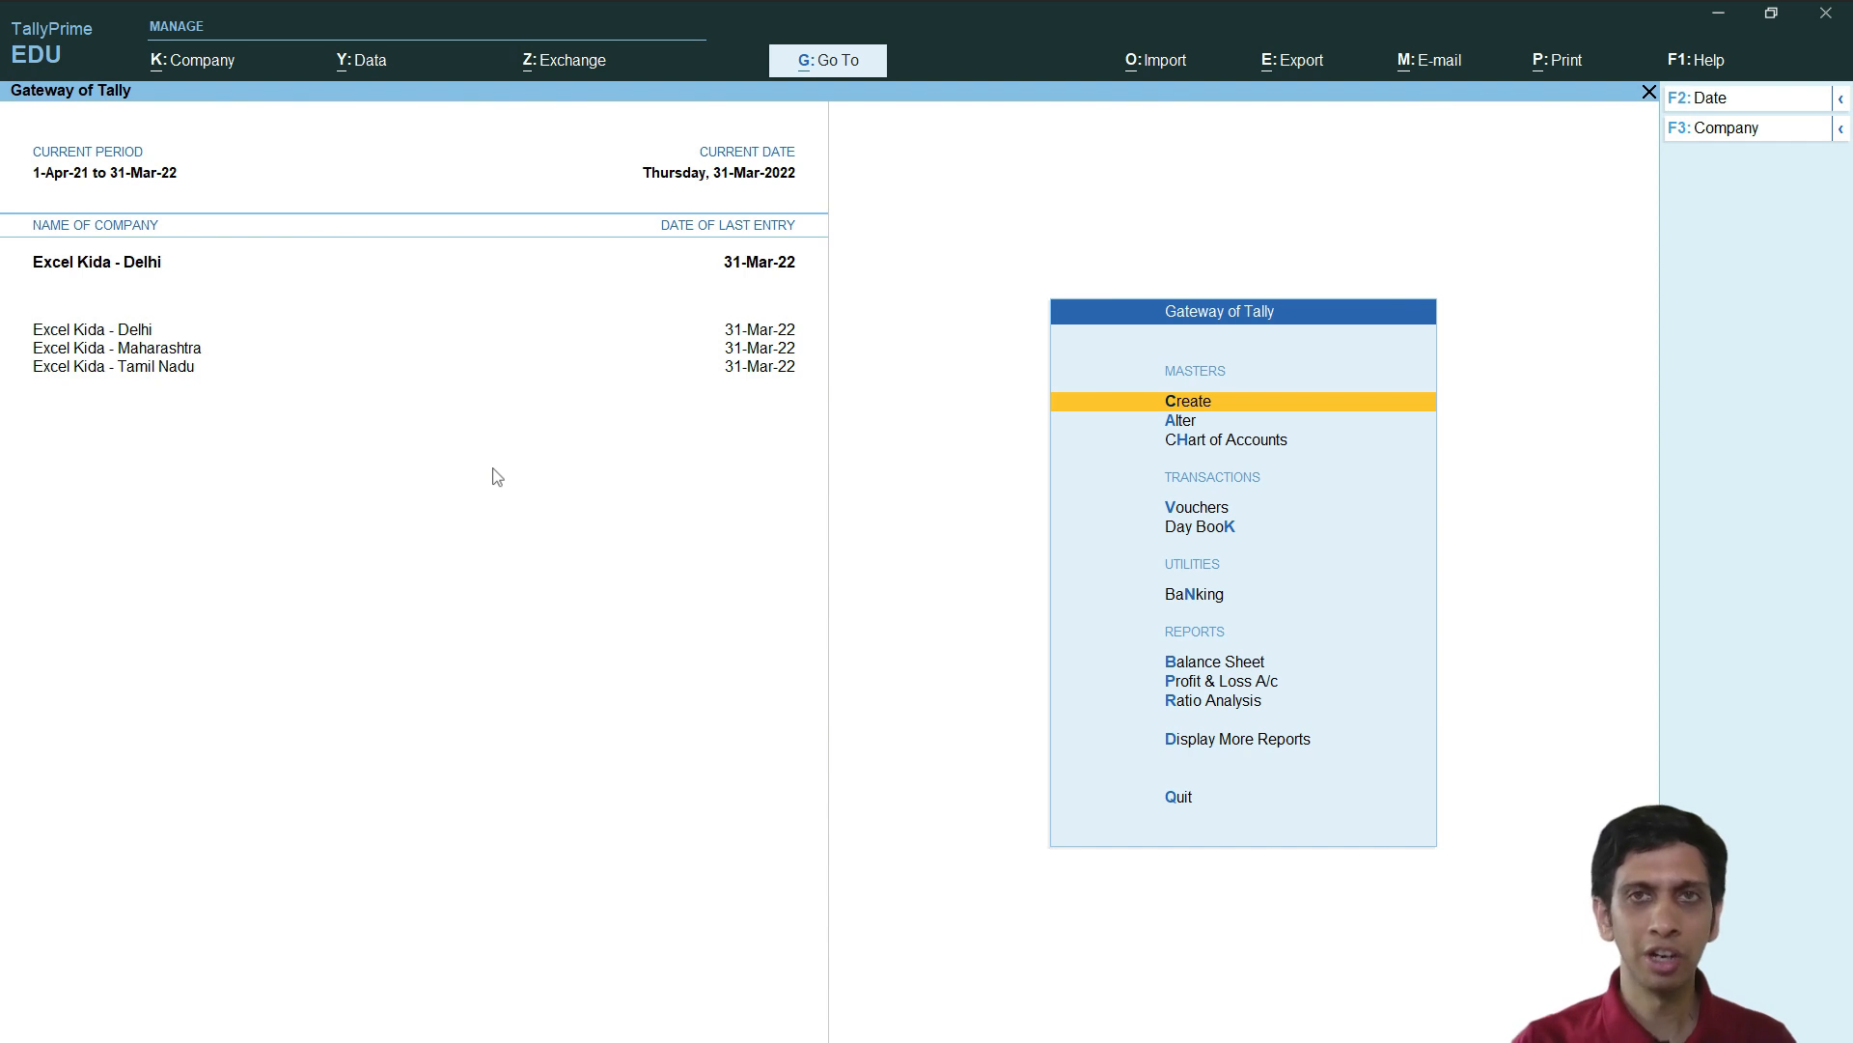
key(Down)
key(Down)
key(b)
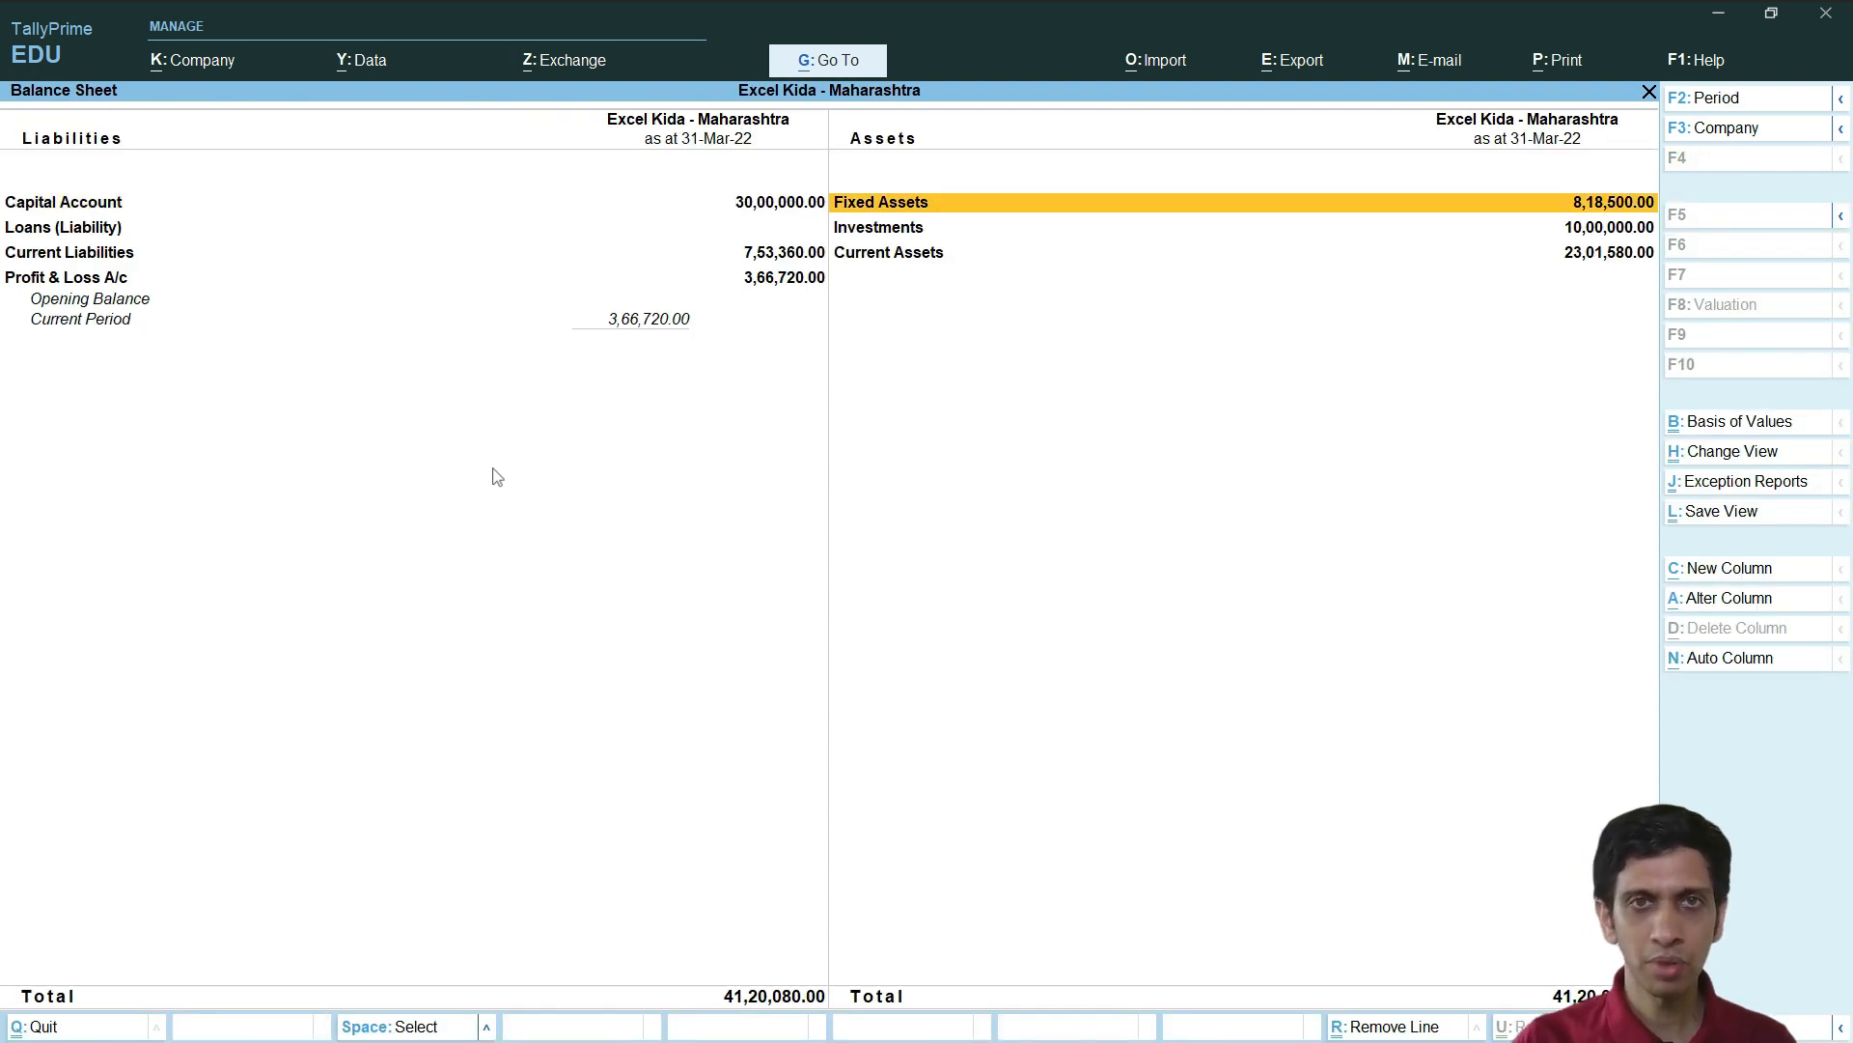
Drill down through Current Assets and Cash-in-Hand to the Cash ledger's monthly summary and check its closing balance
key(Down)
key(Down)
key(Return)
key(Down)
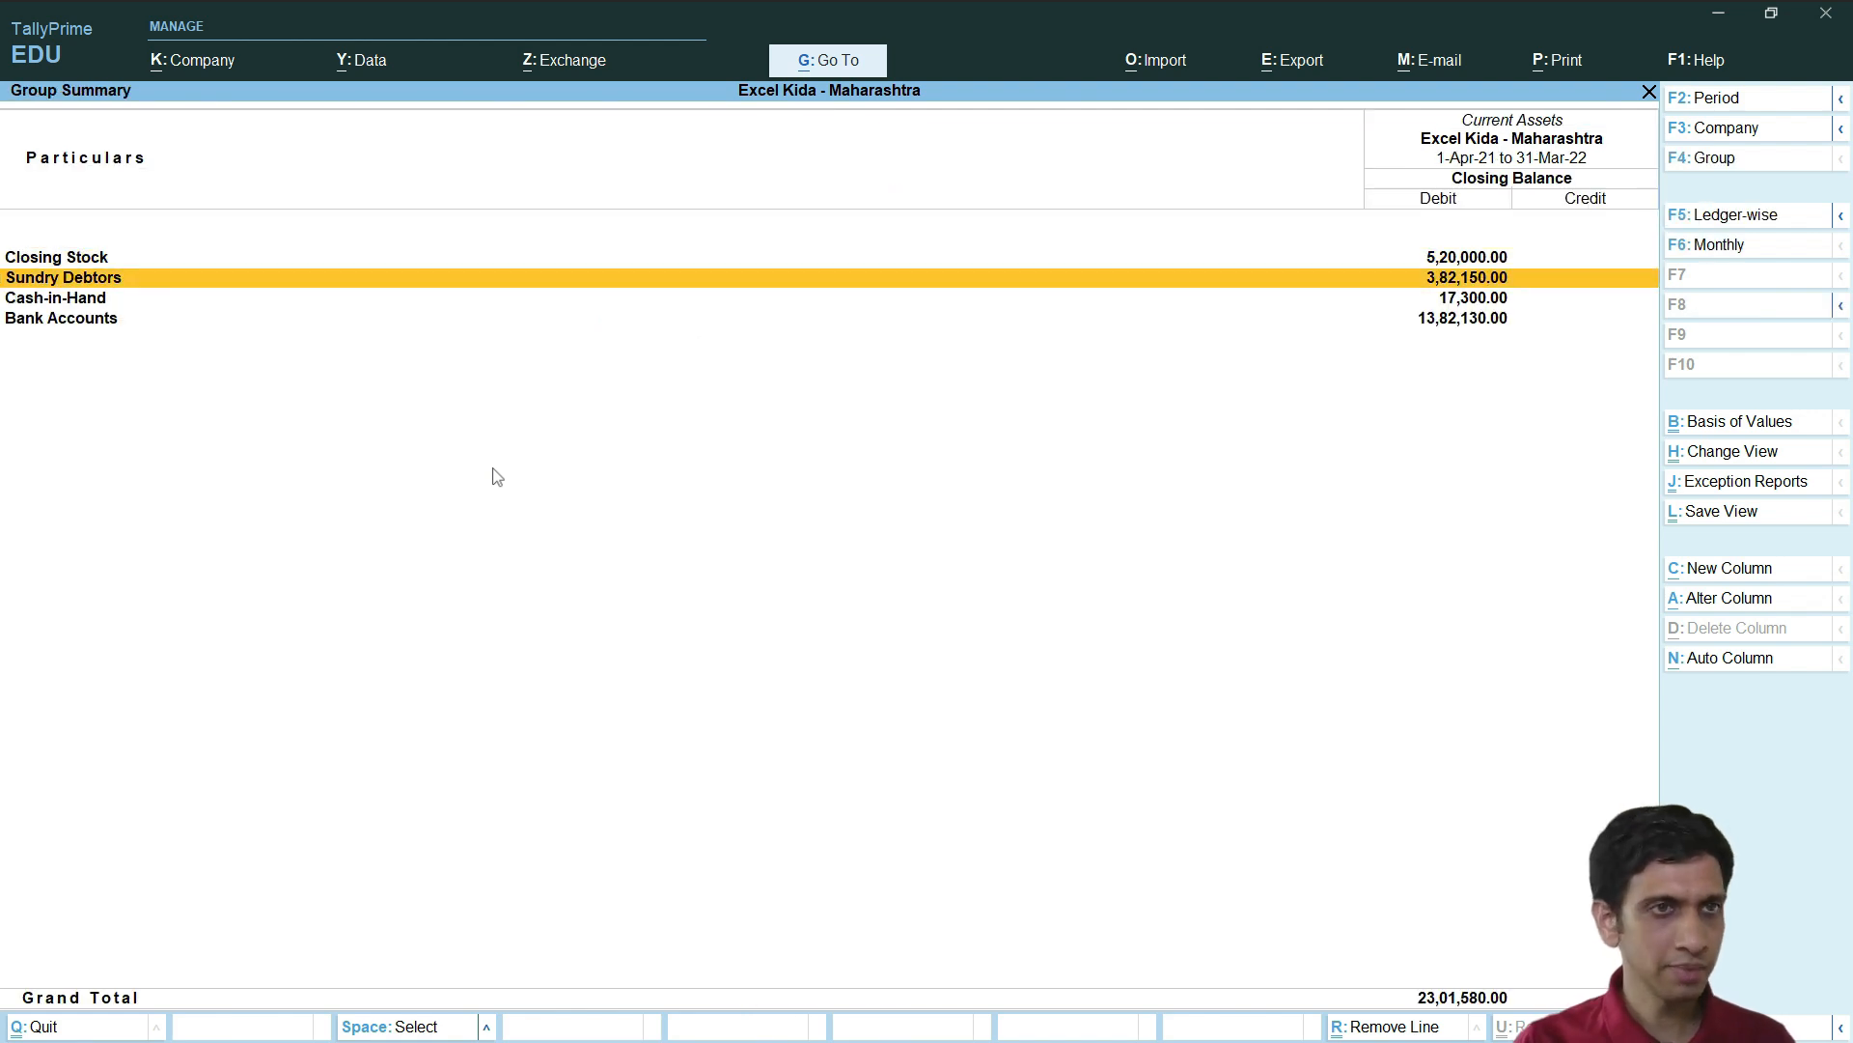
key(Down)
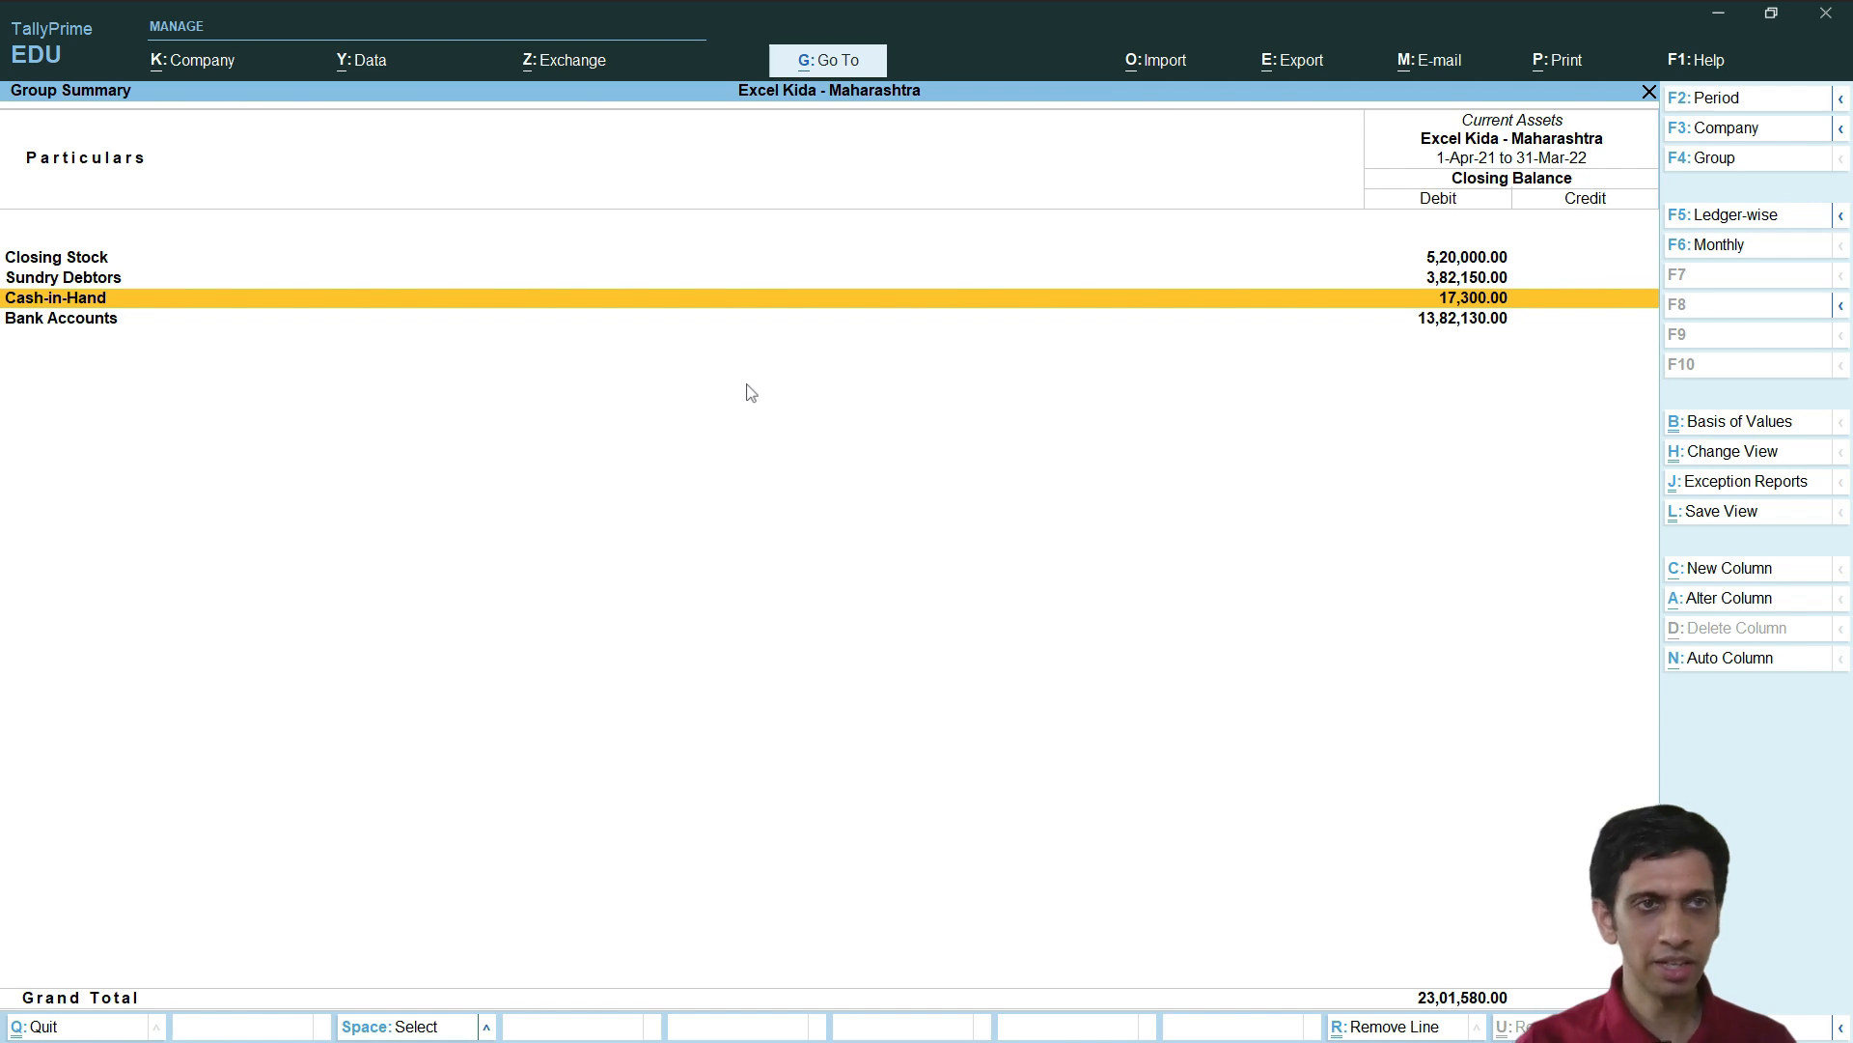
click(1375, 302)
click(1469, 262)
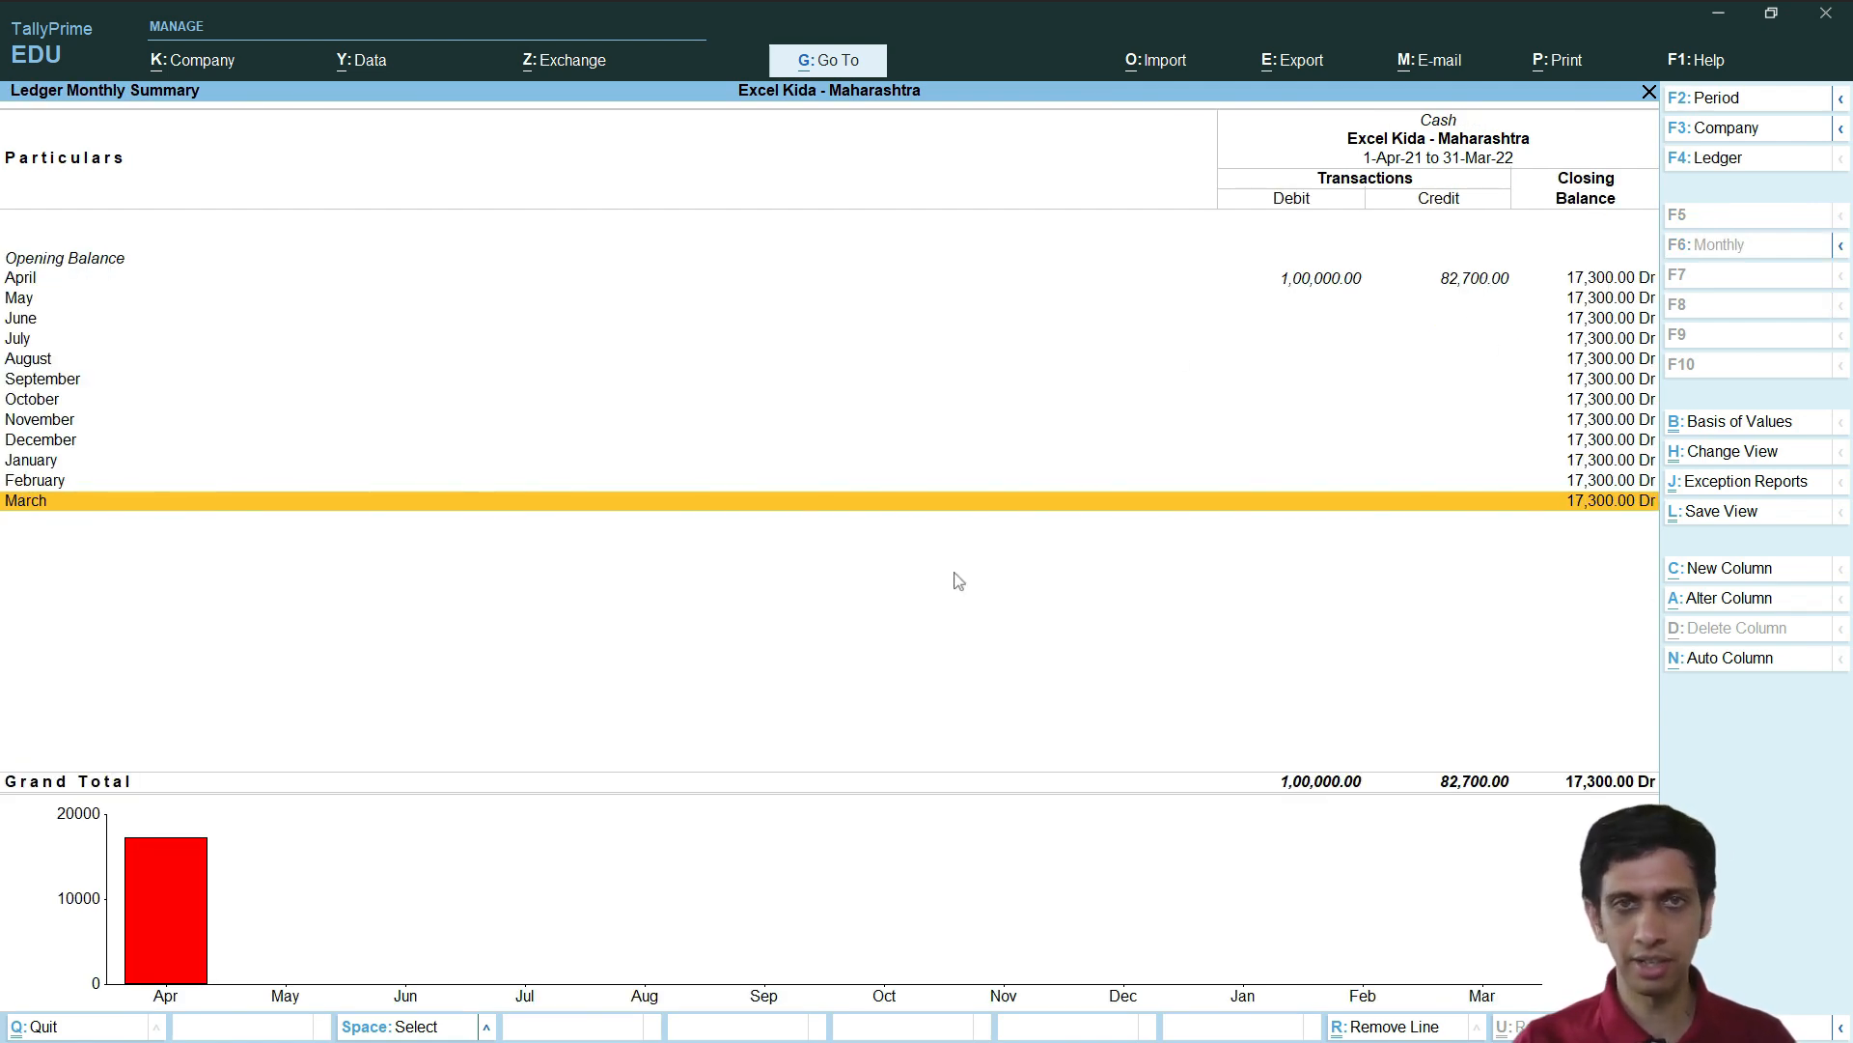
Switch to the utility folder in File Explorer and open its csv subfolder
key(alt+Tab)
click(1461, 413)
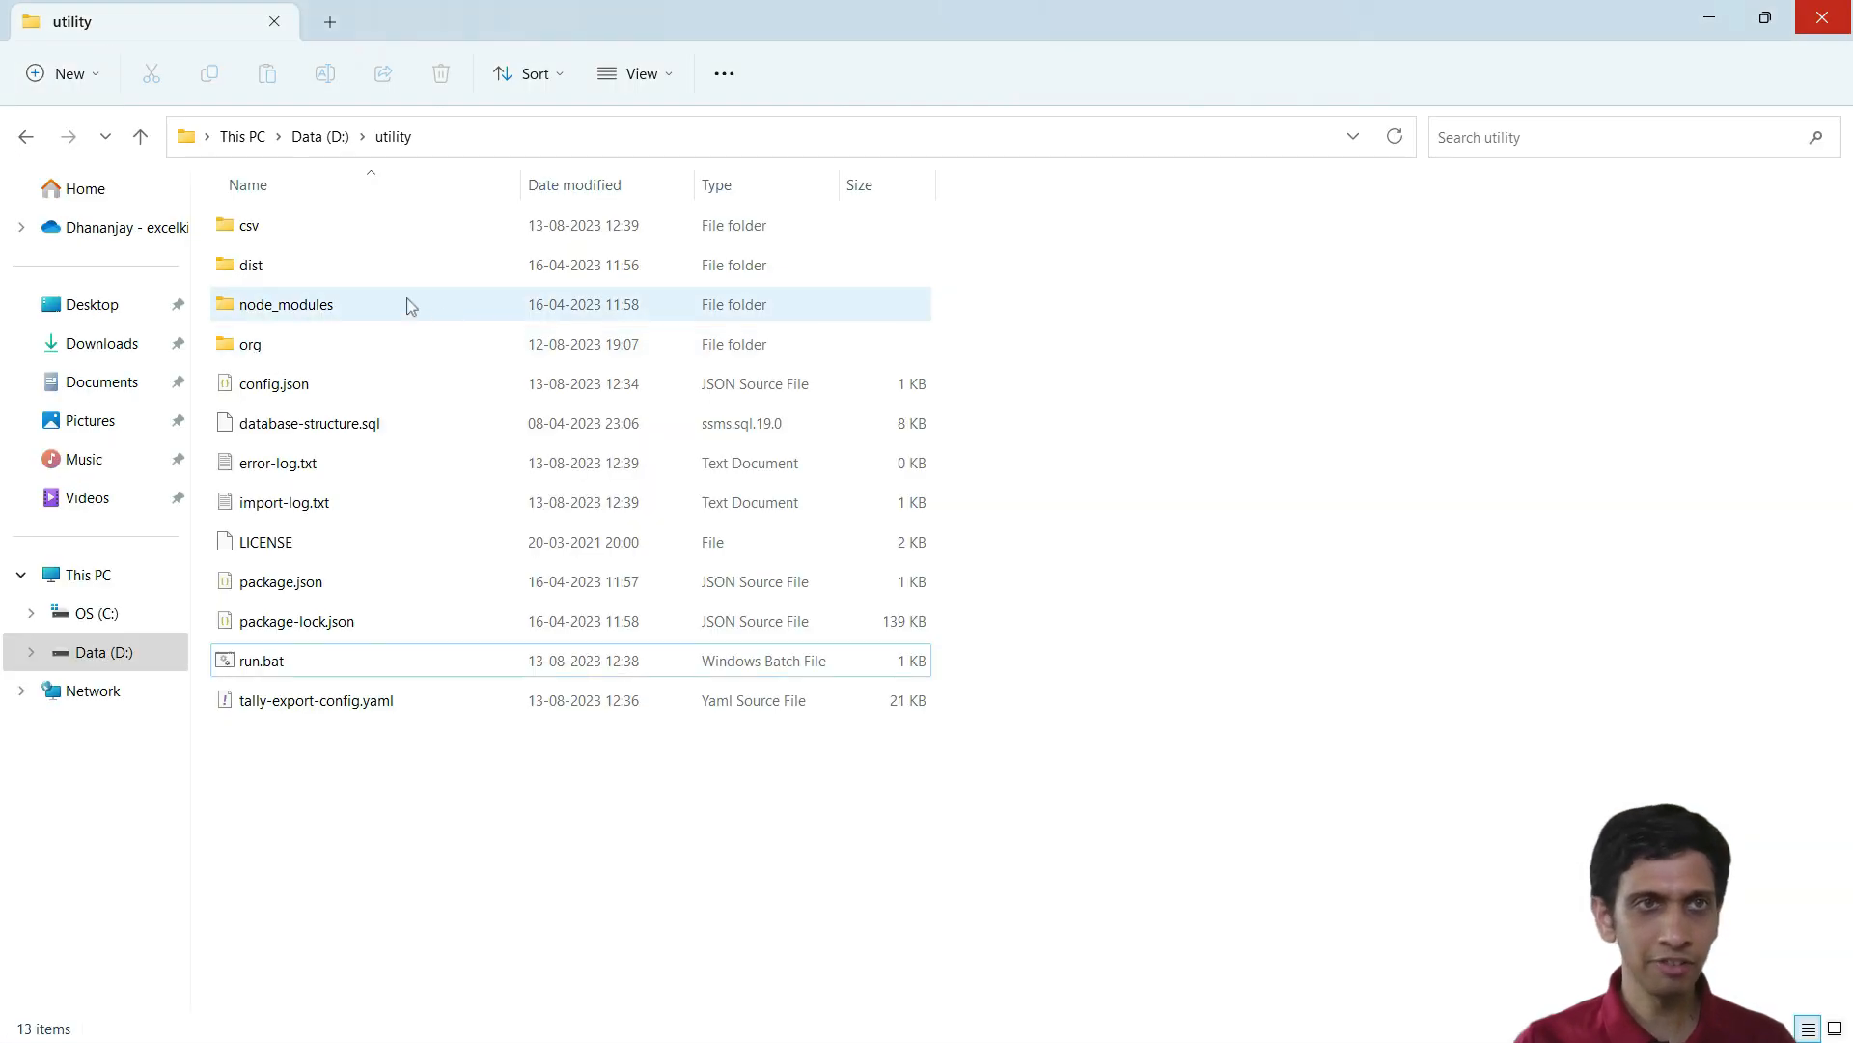
double_click(278, 239)
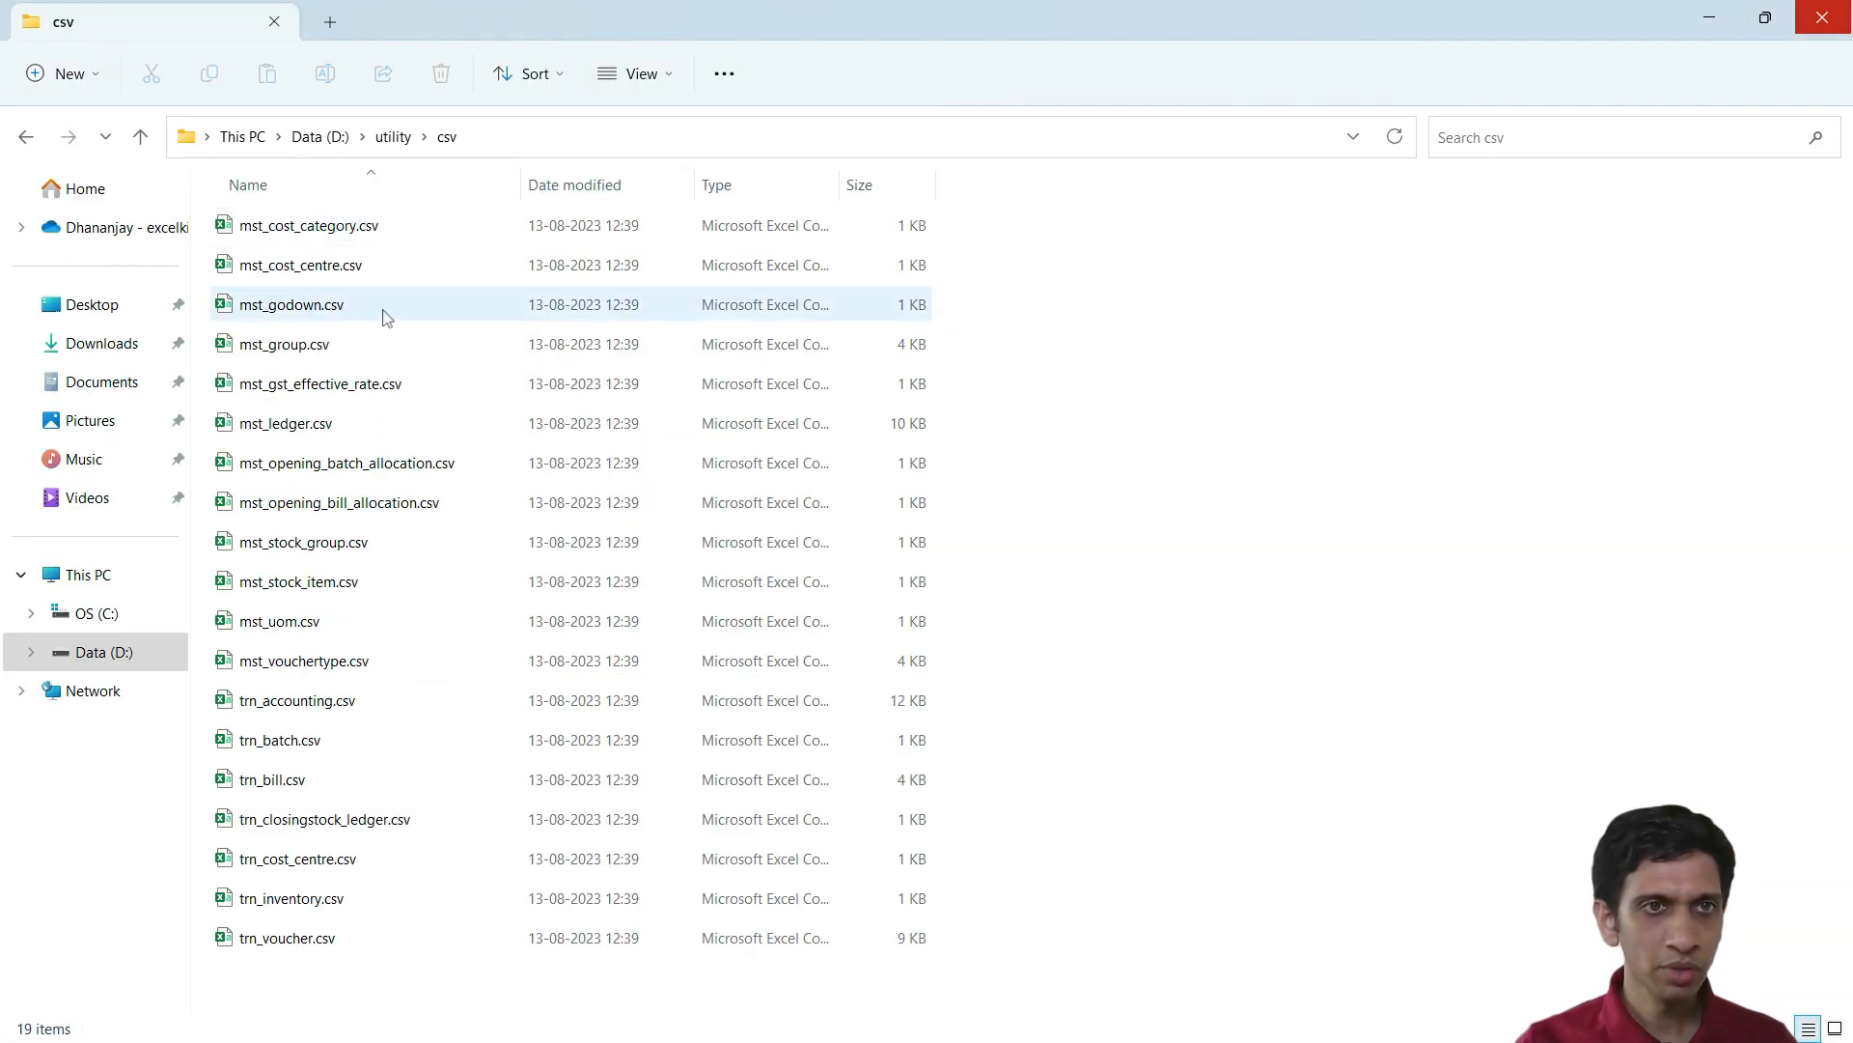
click(275, 423)
right_click(275, 423)
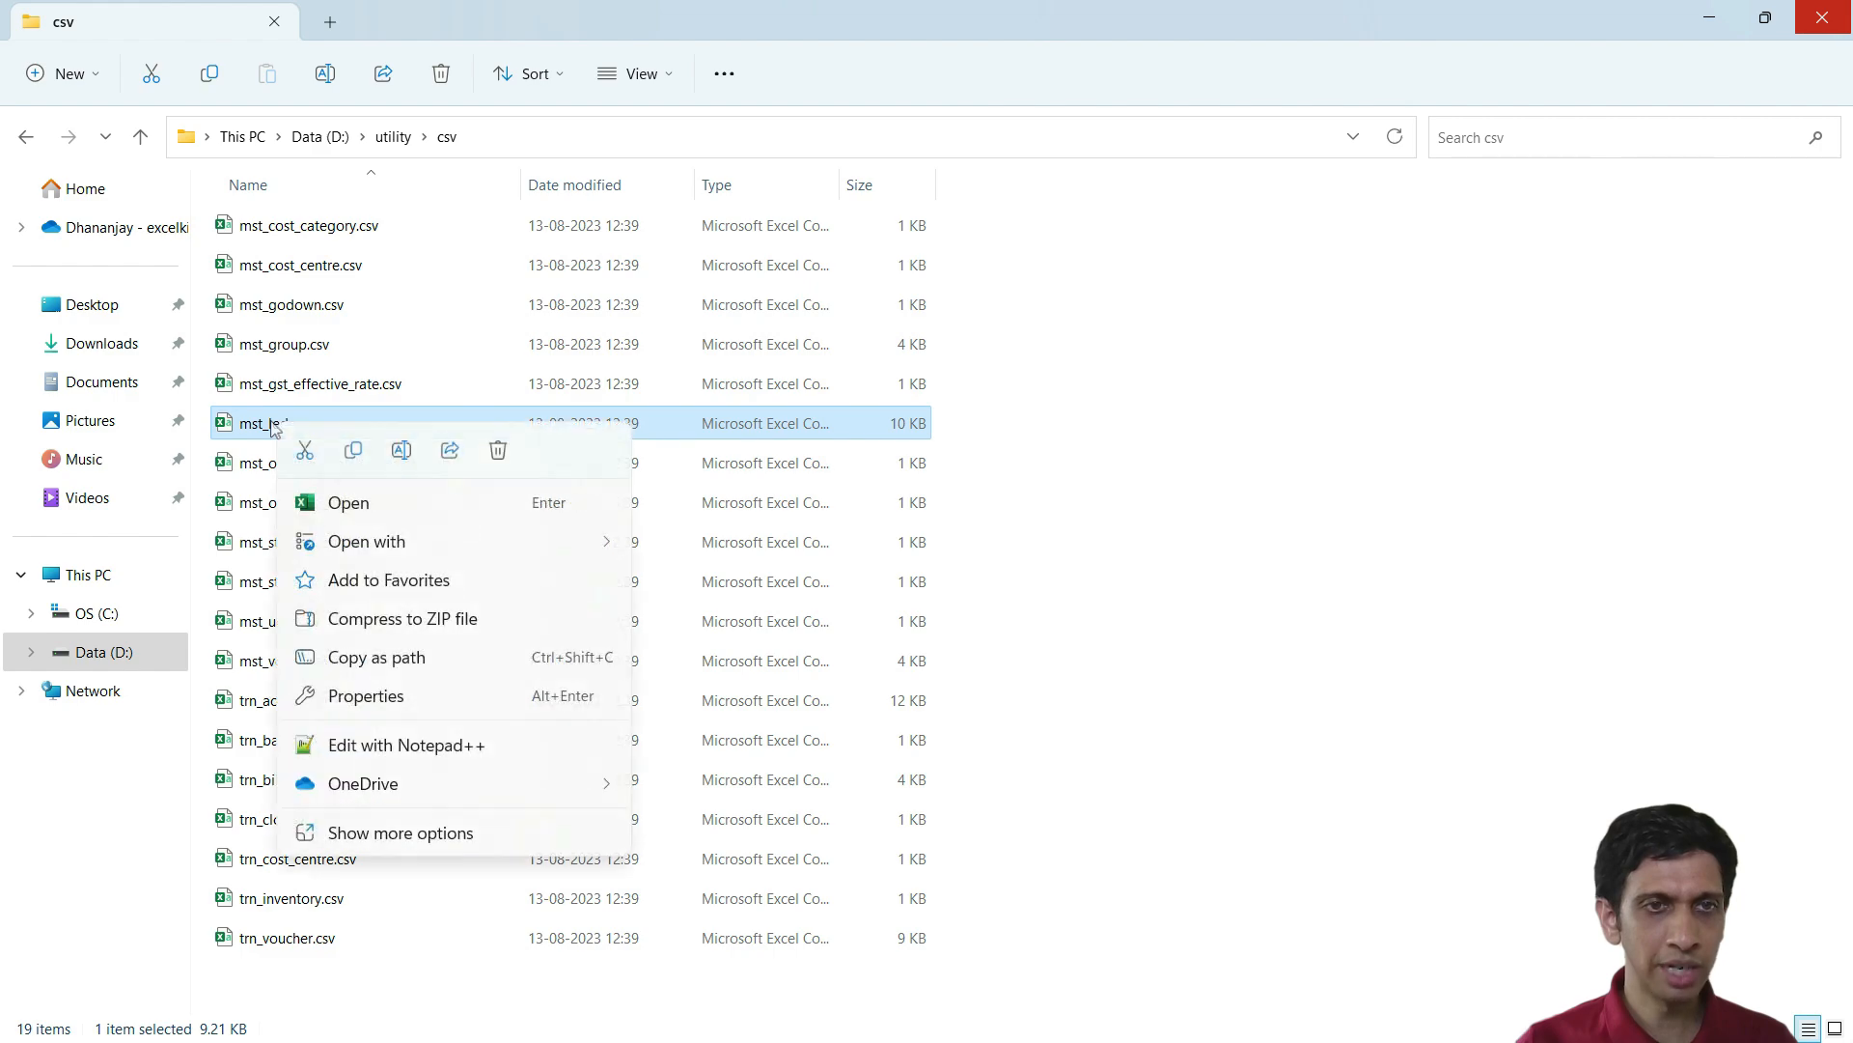
click(444, 744)
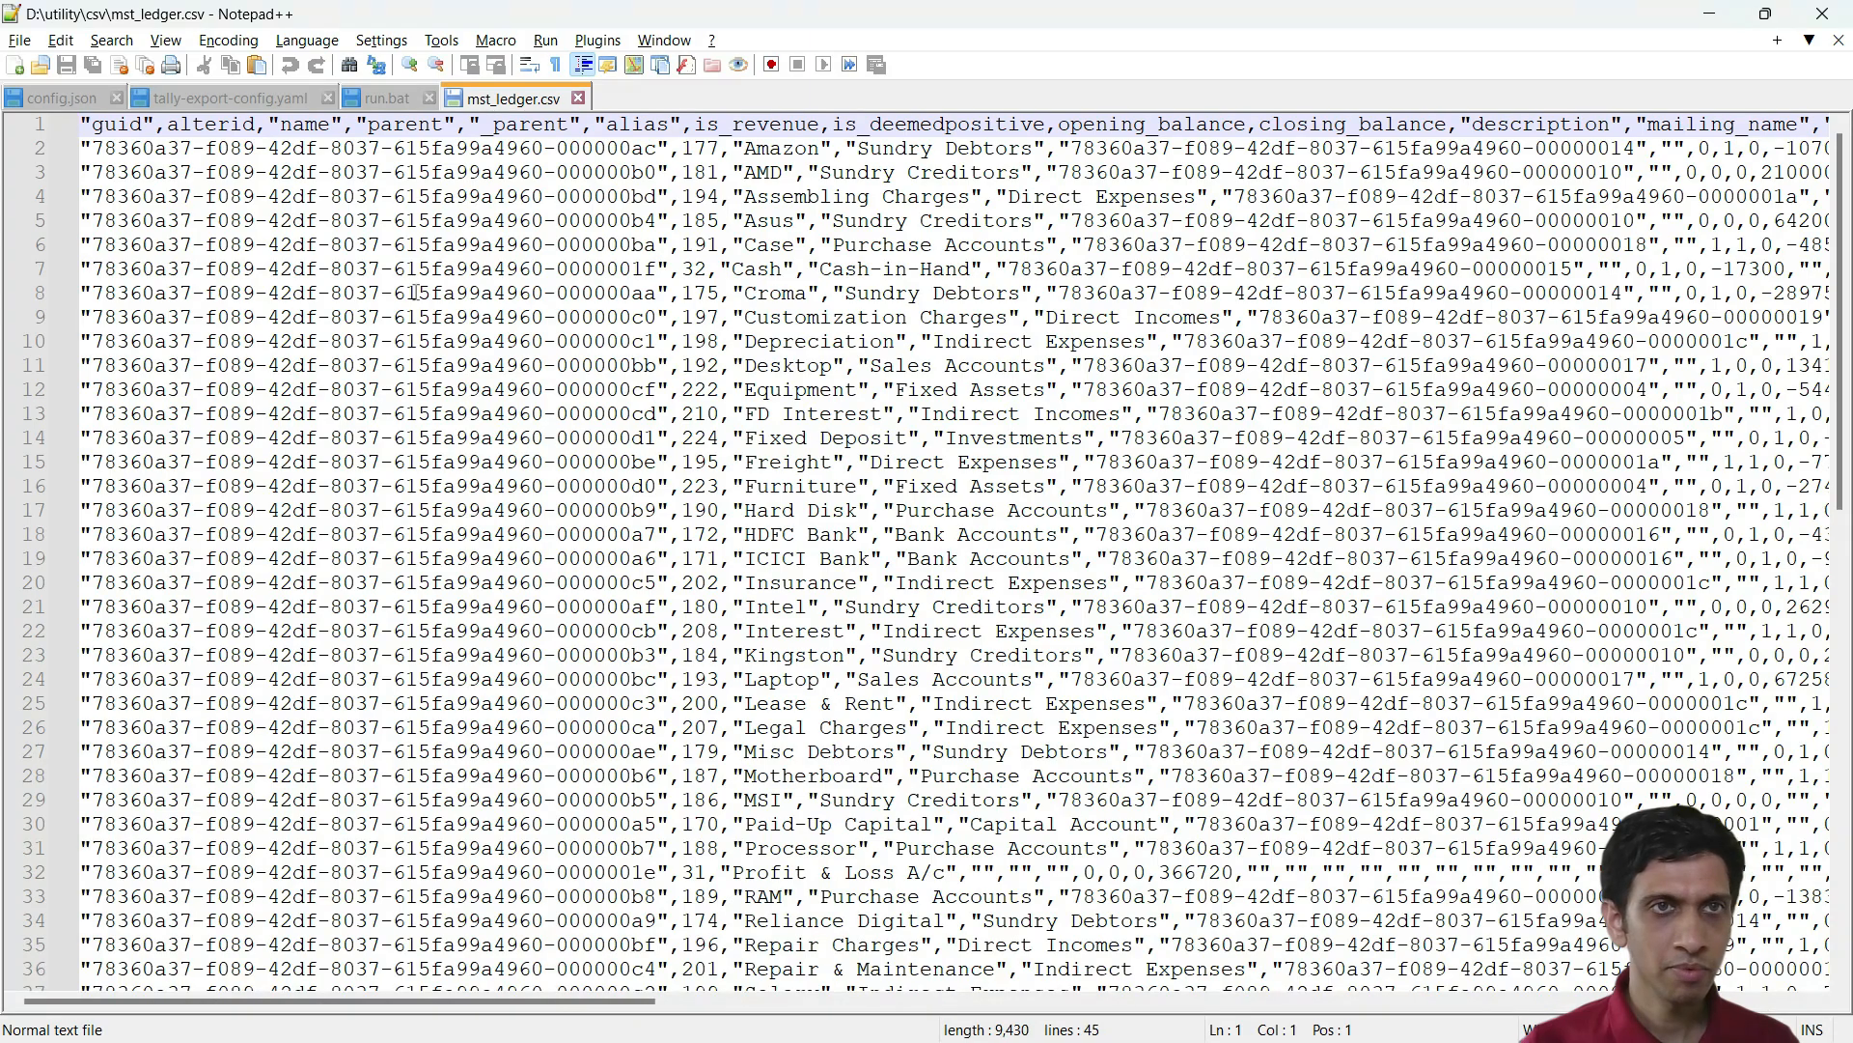
key(ctrl+f)
text(cah)
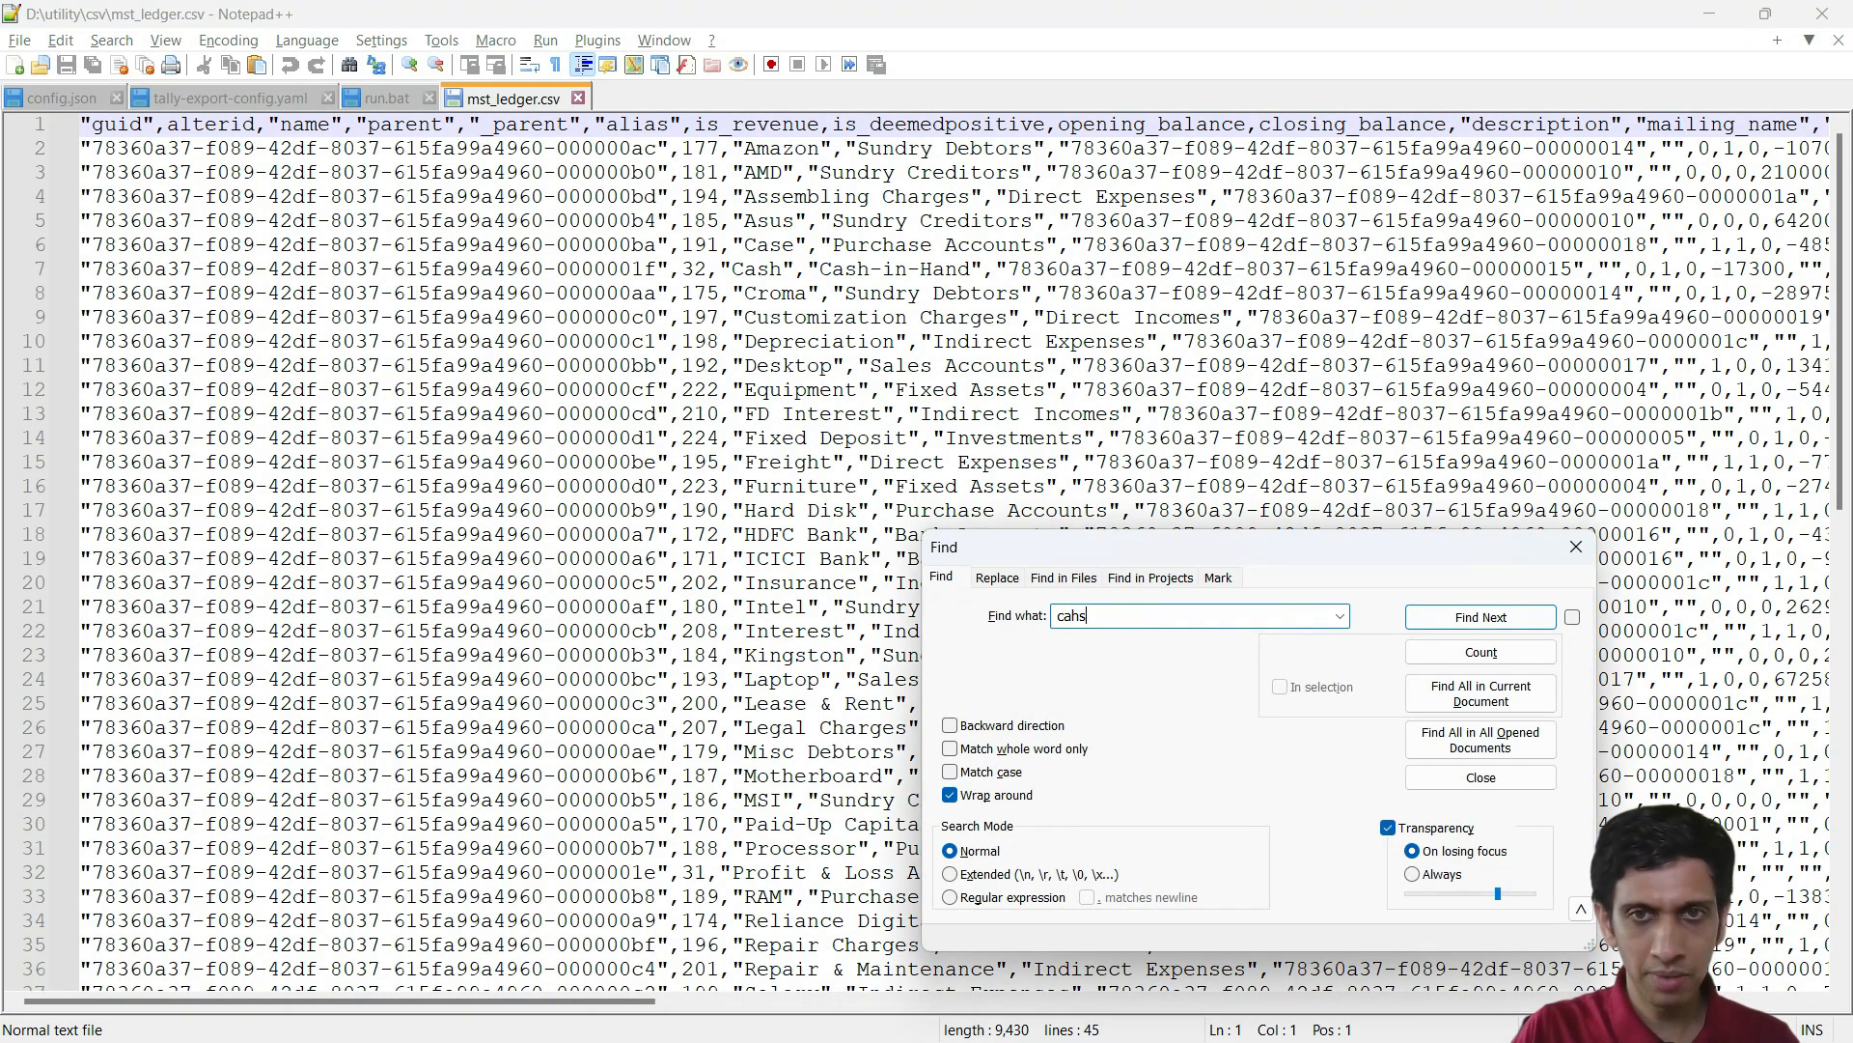
text(s)
key(Escape)
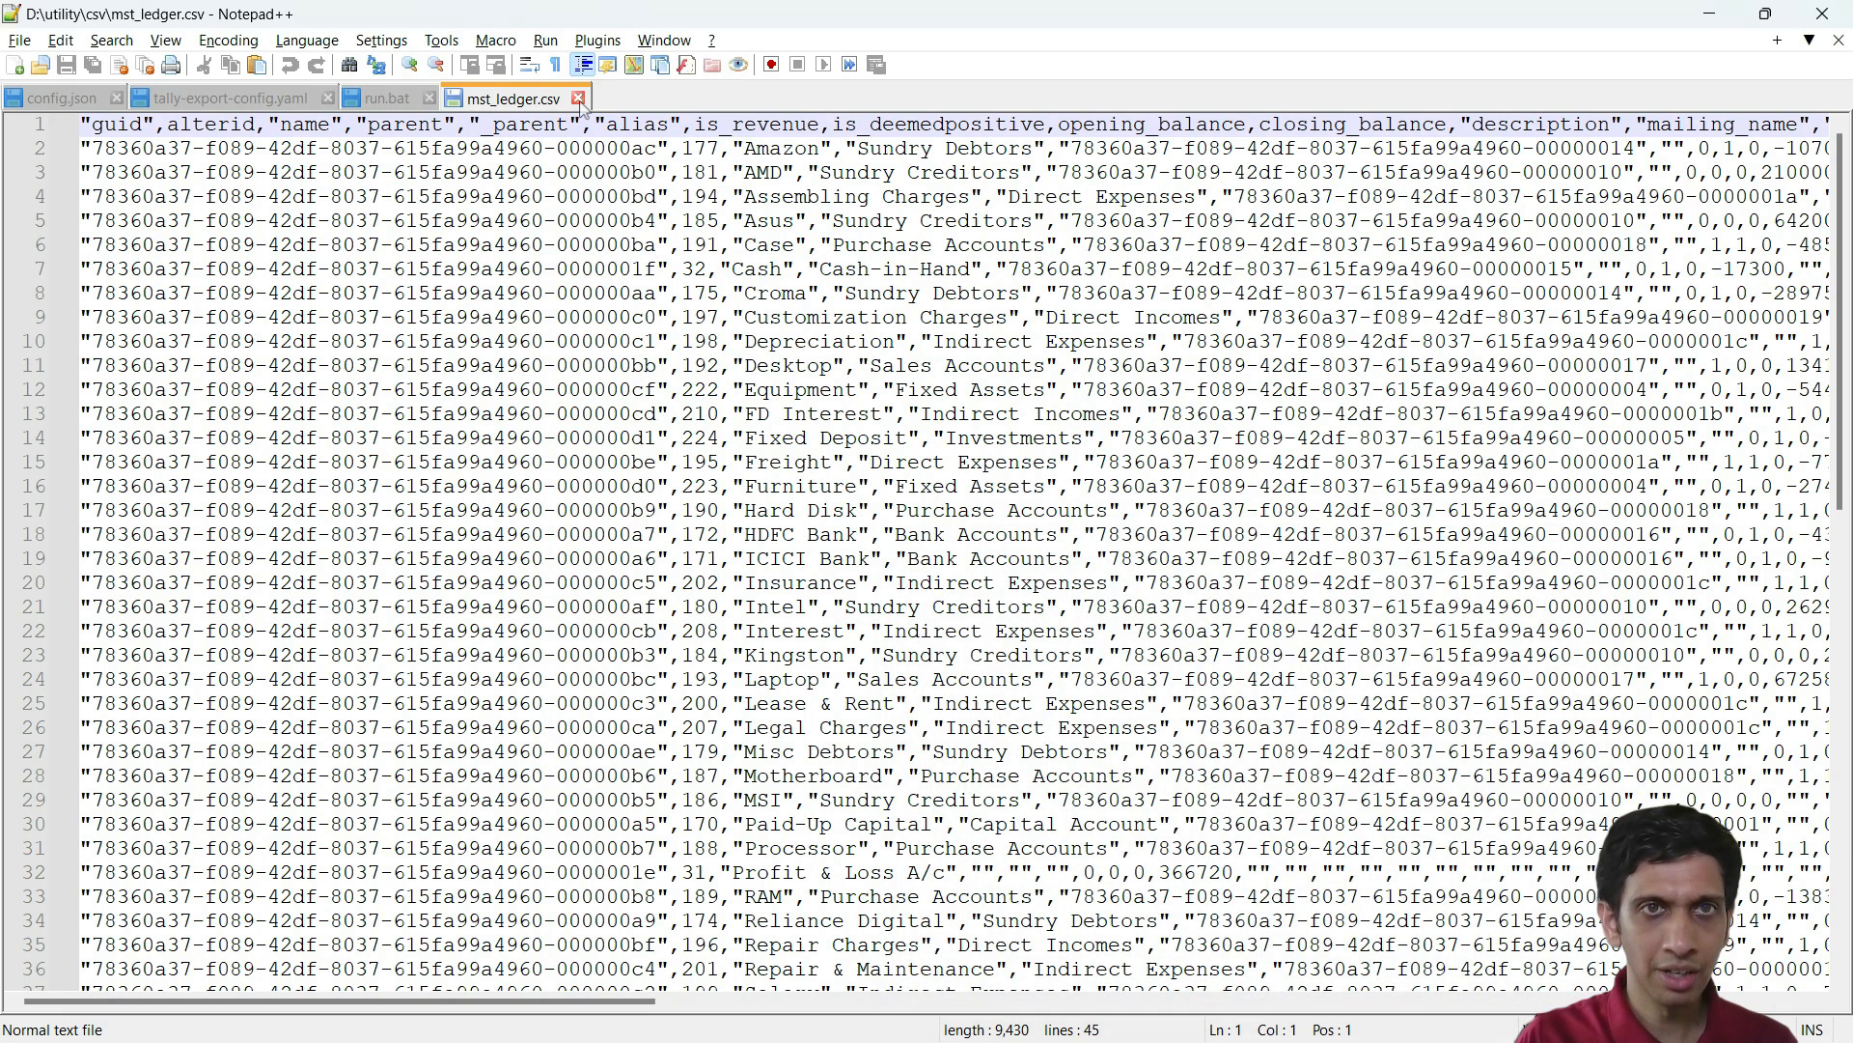
click(579, 99)
key(alt+Tab)
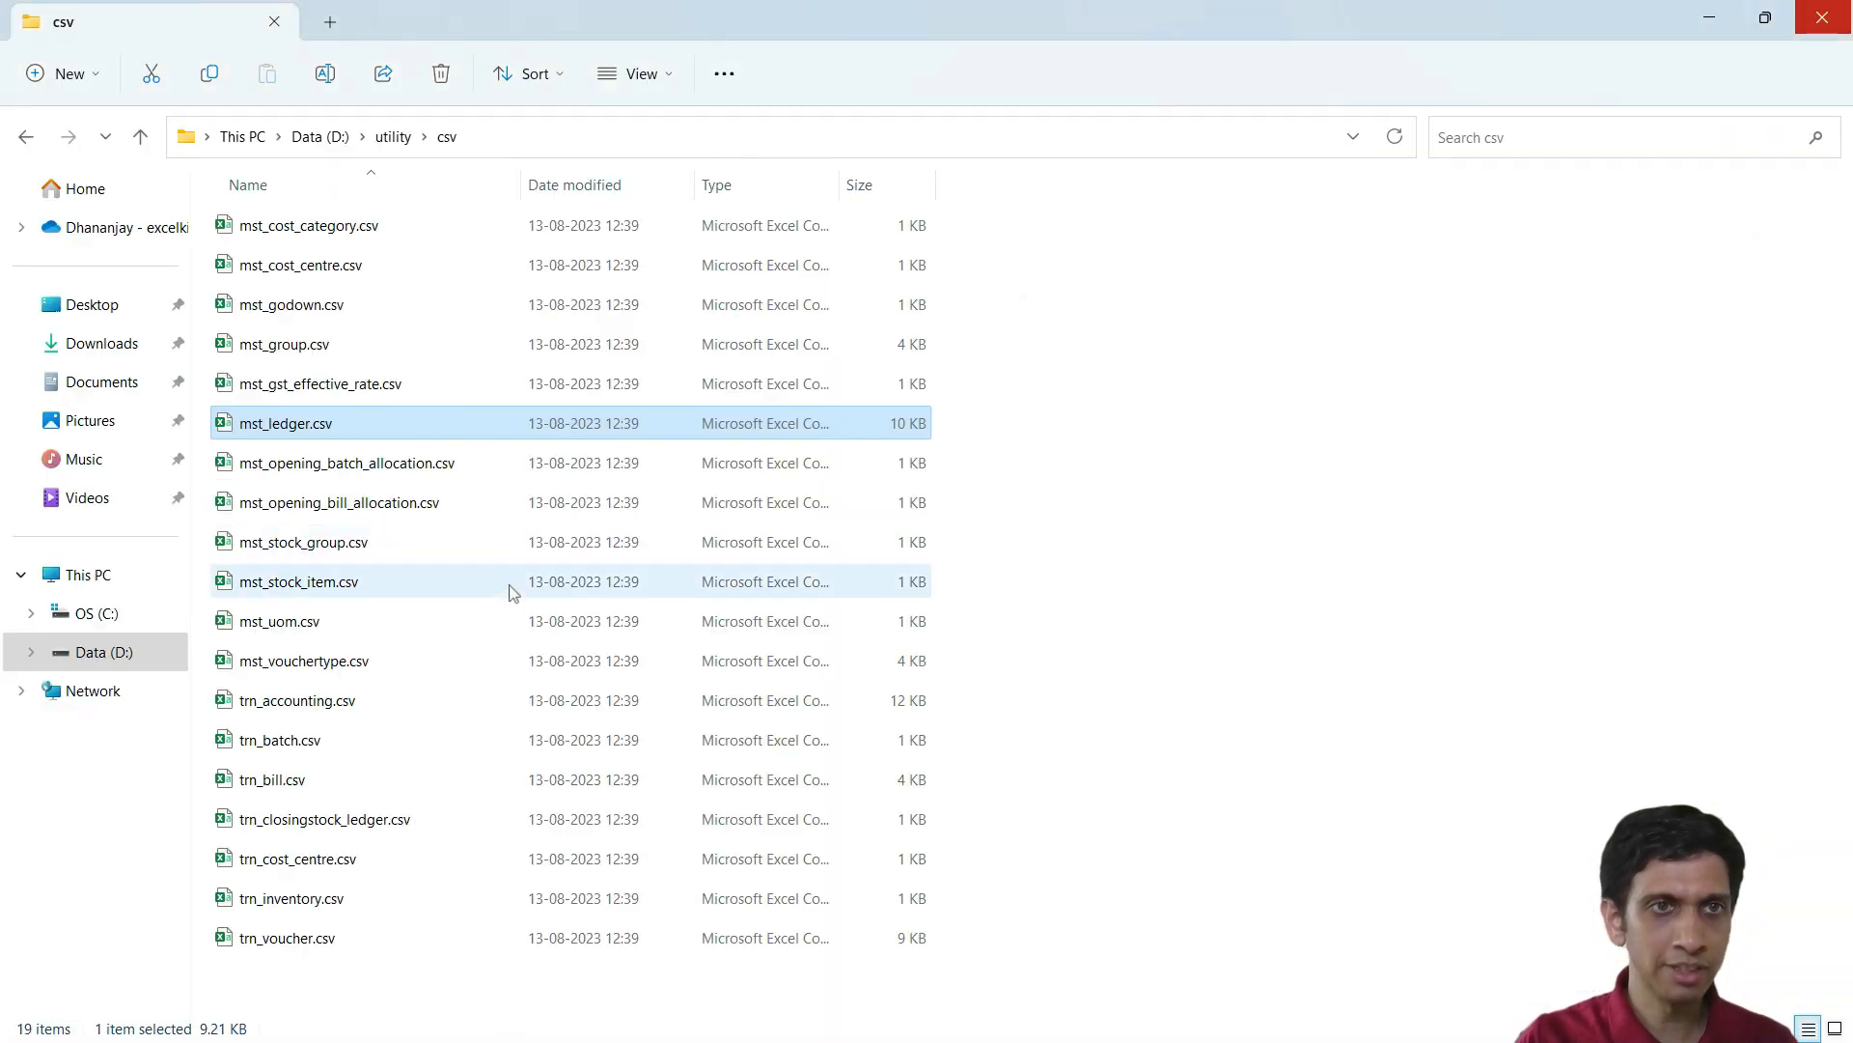
Open the exported mst_ledger.csv in Excel and add filters to its header row
double_click(278, 419)
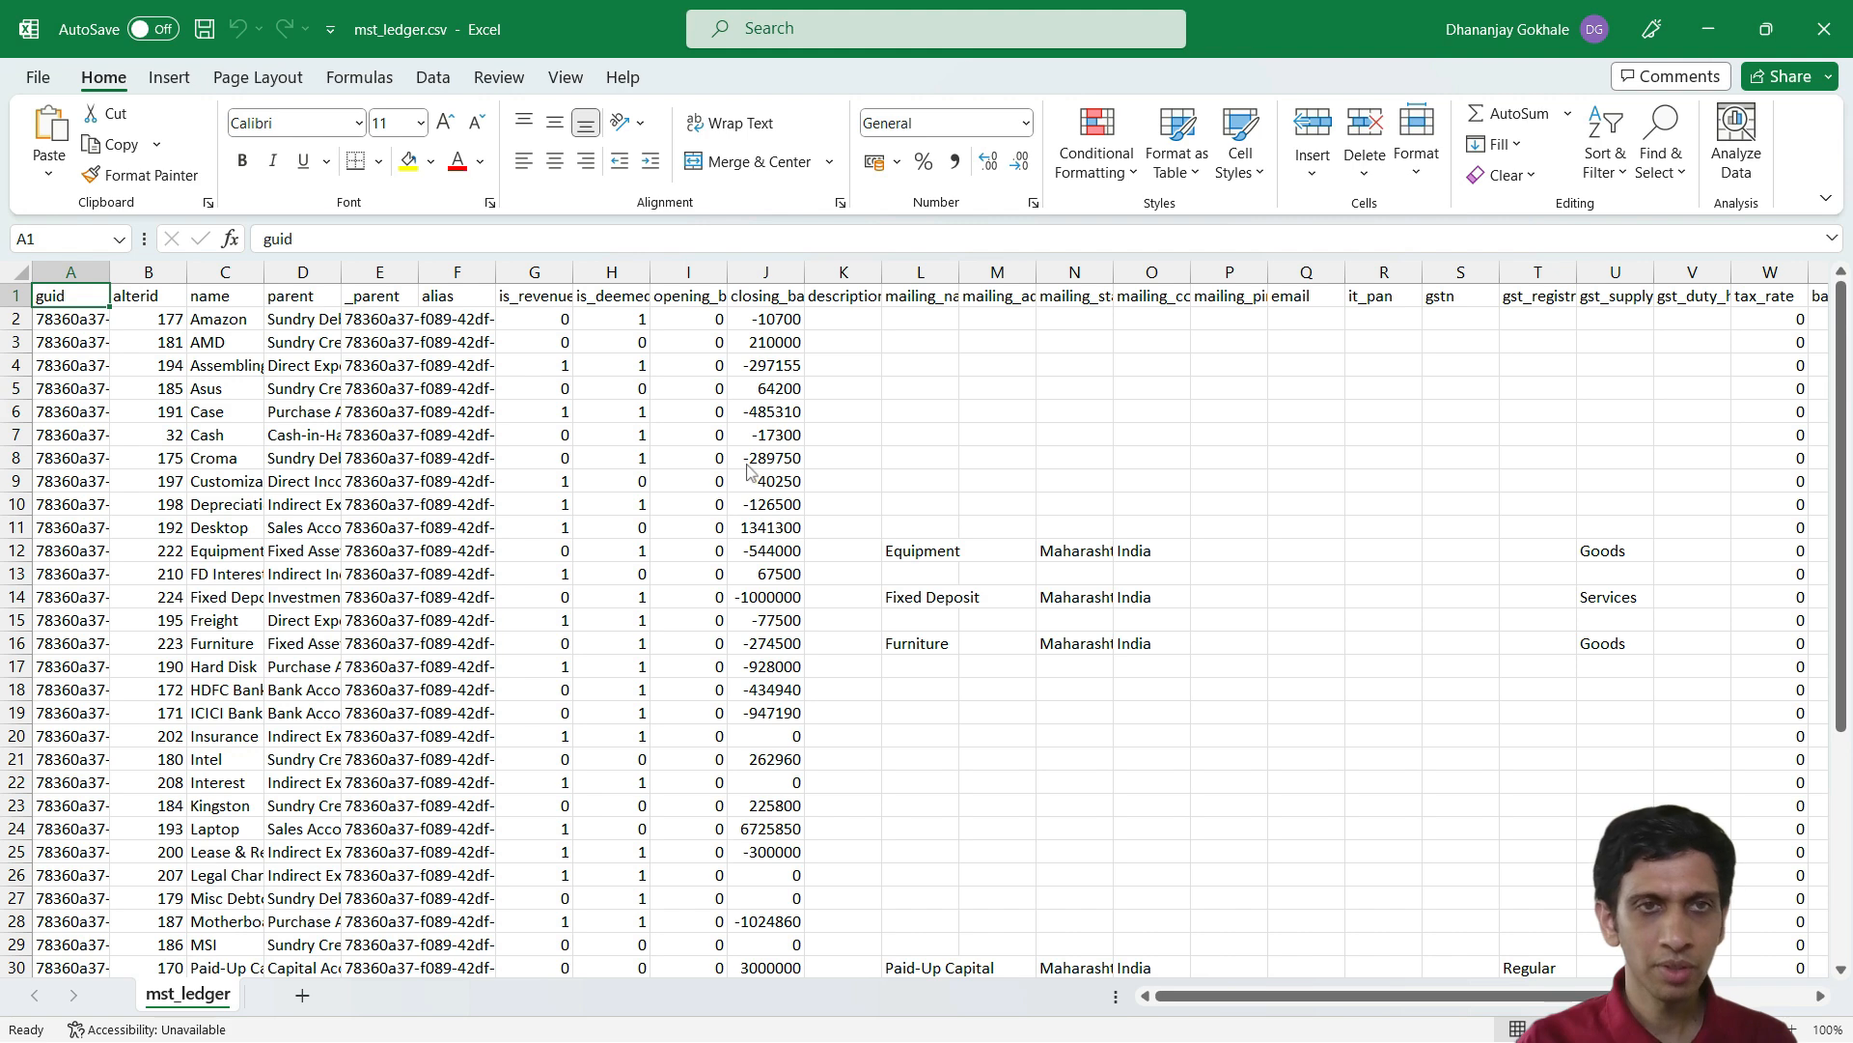
key(ctrl+shift+l)
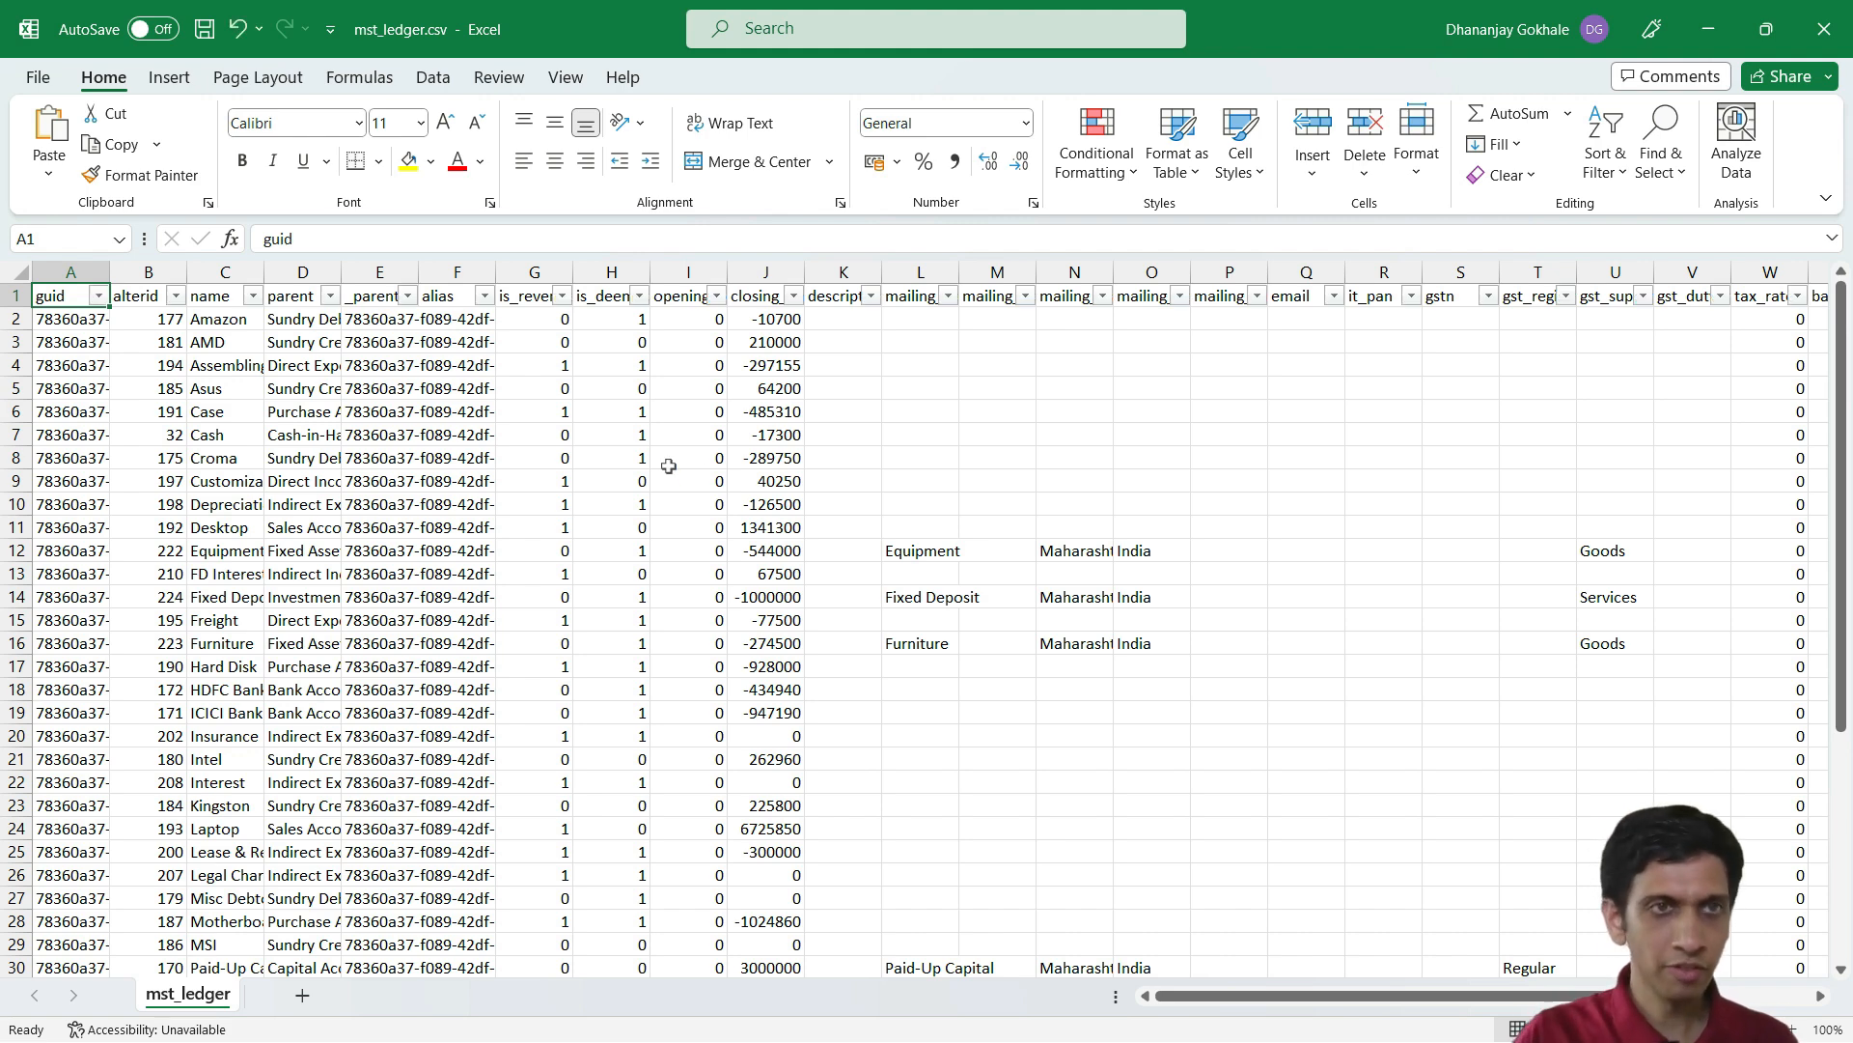
key(Right)
key(Right)
key(Right)
key(alt+Down)
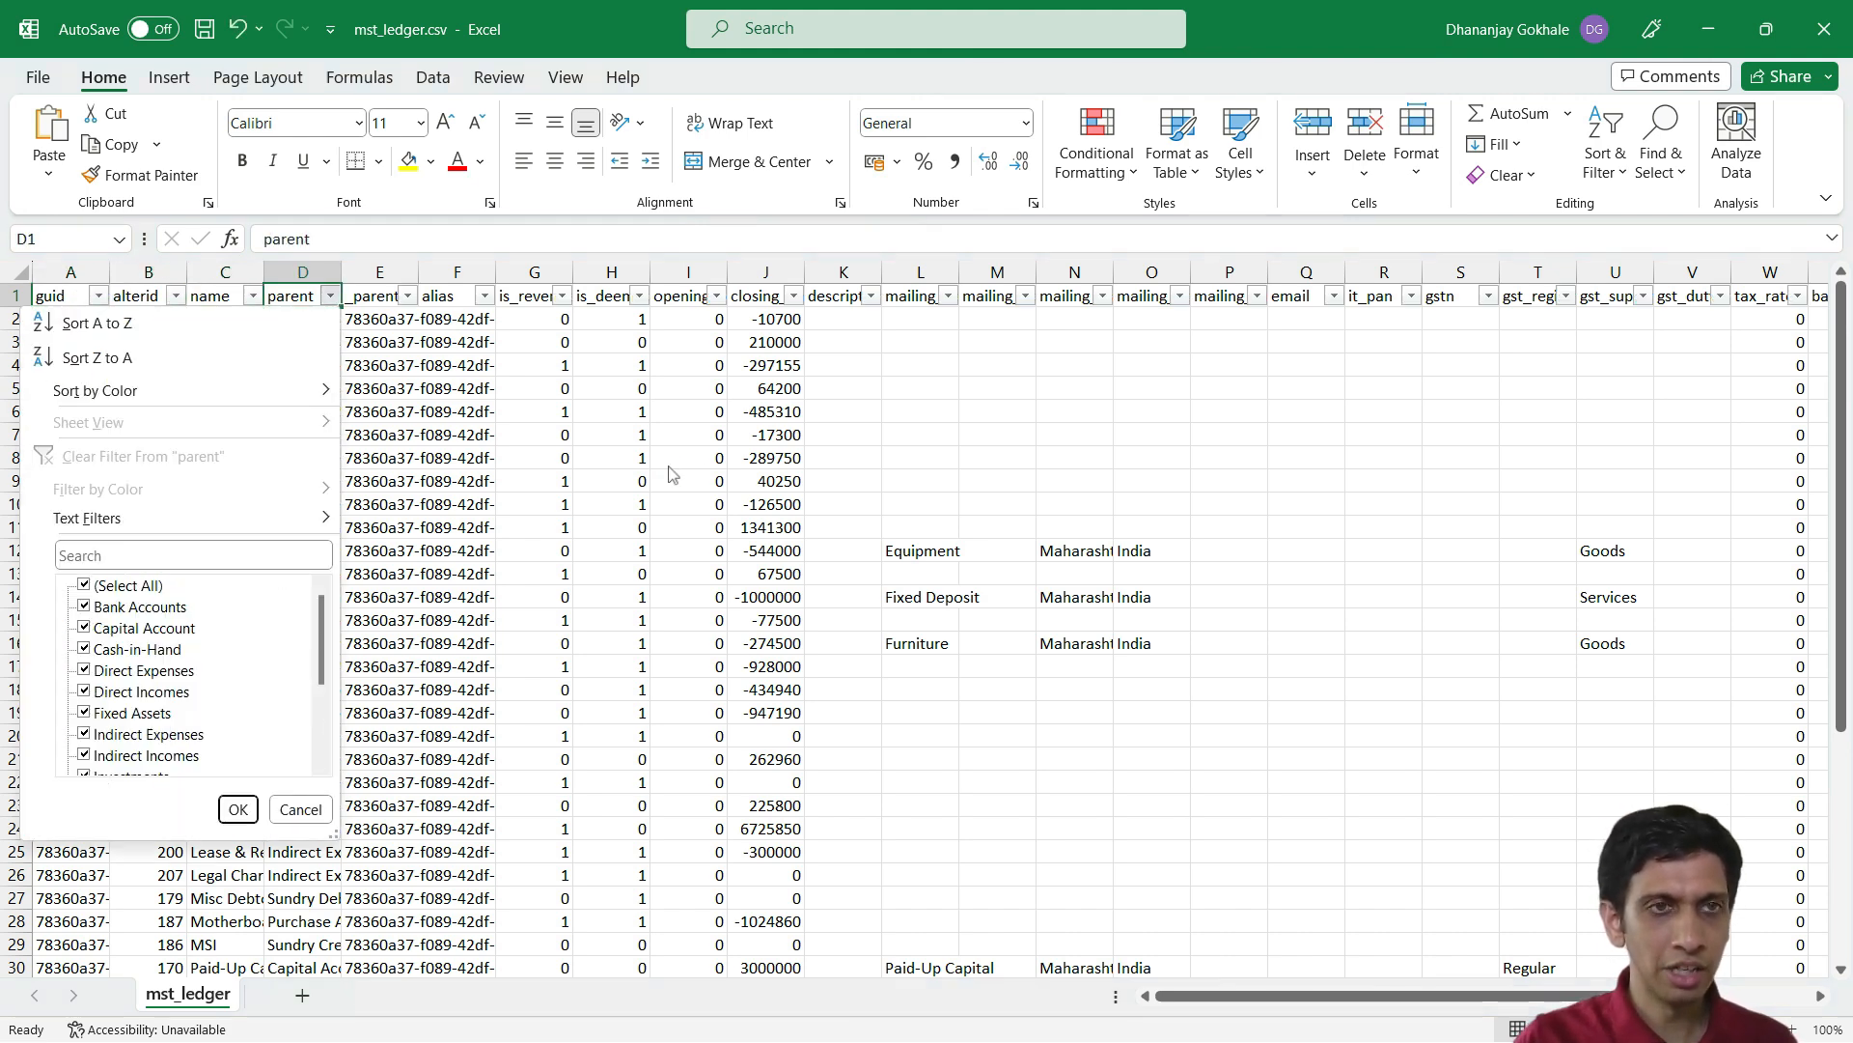
key(Escape)
Filter the name column of mst_ledger.csv to show only Cash
key(Left)
key(alt+Down)
key(Tab)
key(space)
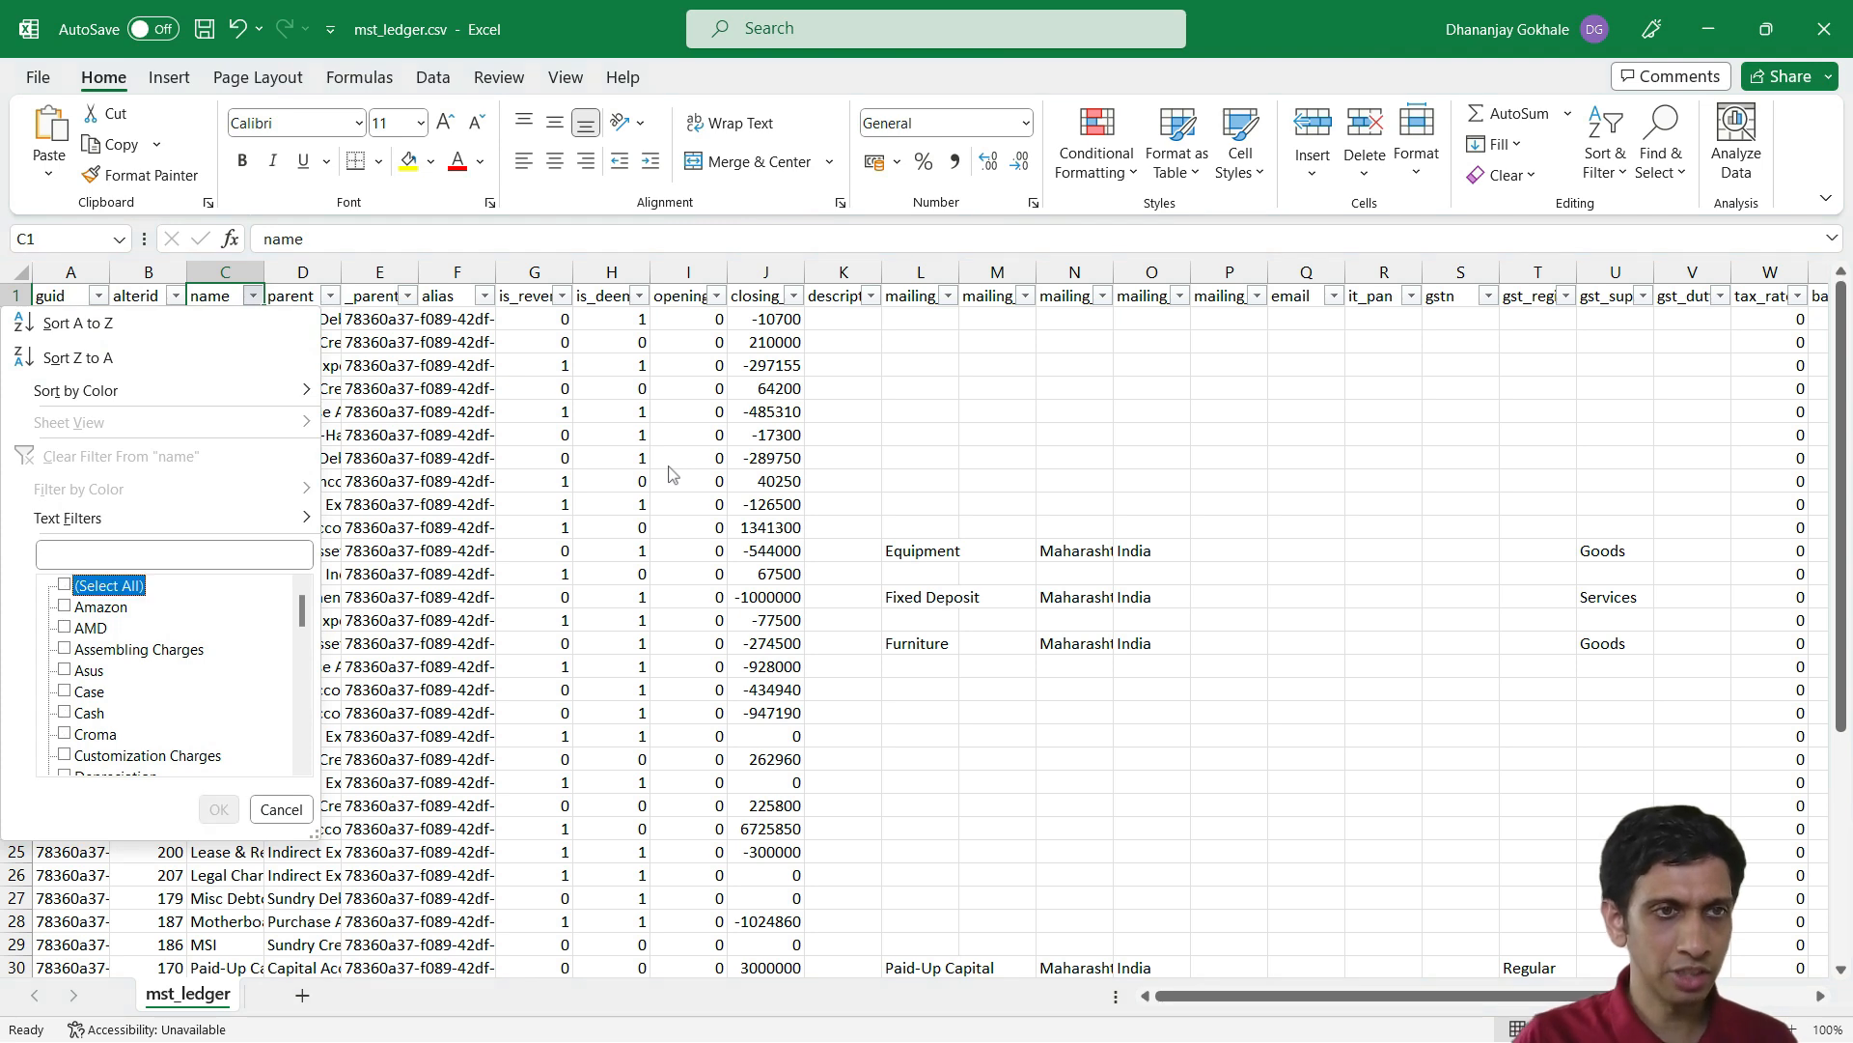
key(Down)
key(Down)
key(Down)
key(Down)
key(Down)
key(space)
key(space)
key(Down)
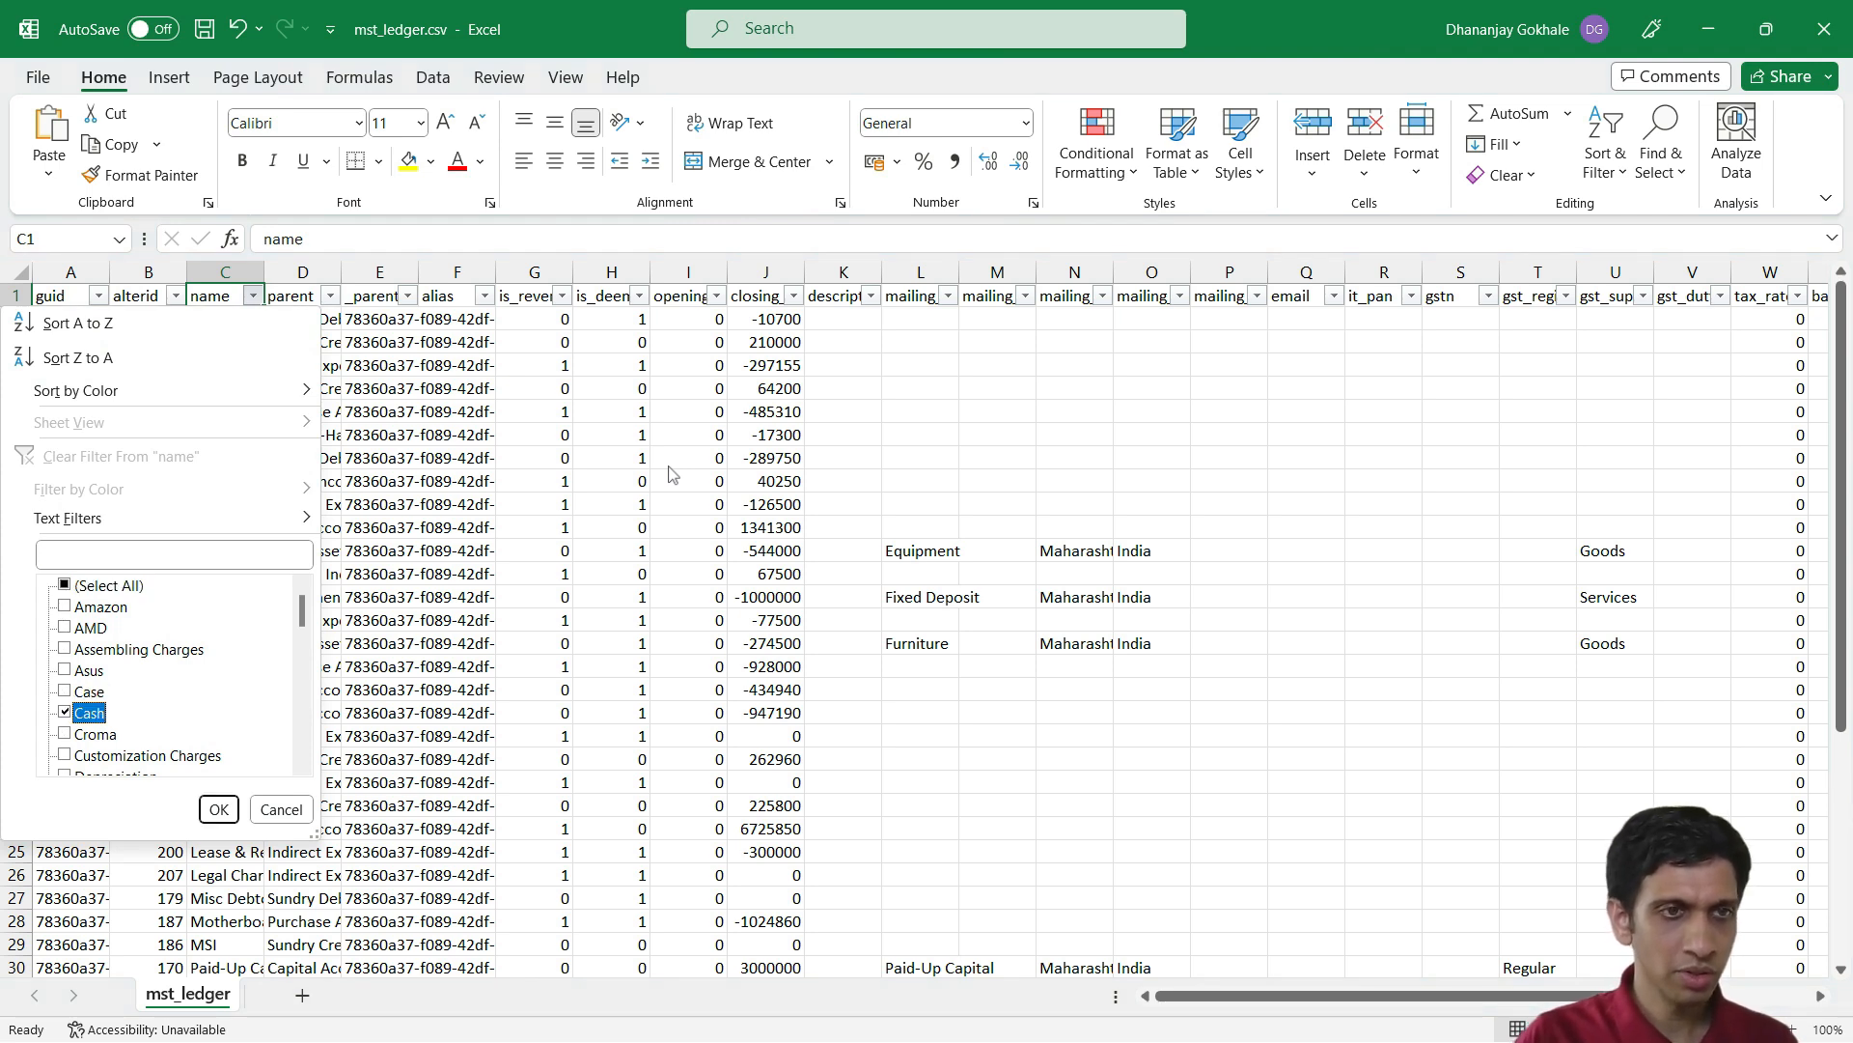
key(space)
key(Return)
Check the Cash ledger's value in the closing balance column, and close mst_ledger.csv without saving
key(Down)
key(Right)
key(Right)
key(Right)
key(Right)
key(Right)
key(Right)
key(Right)
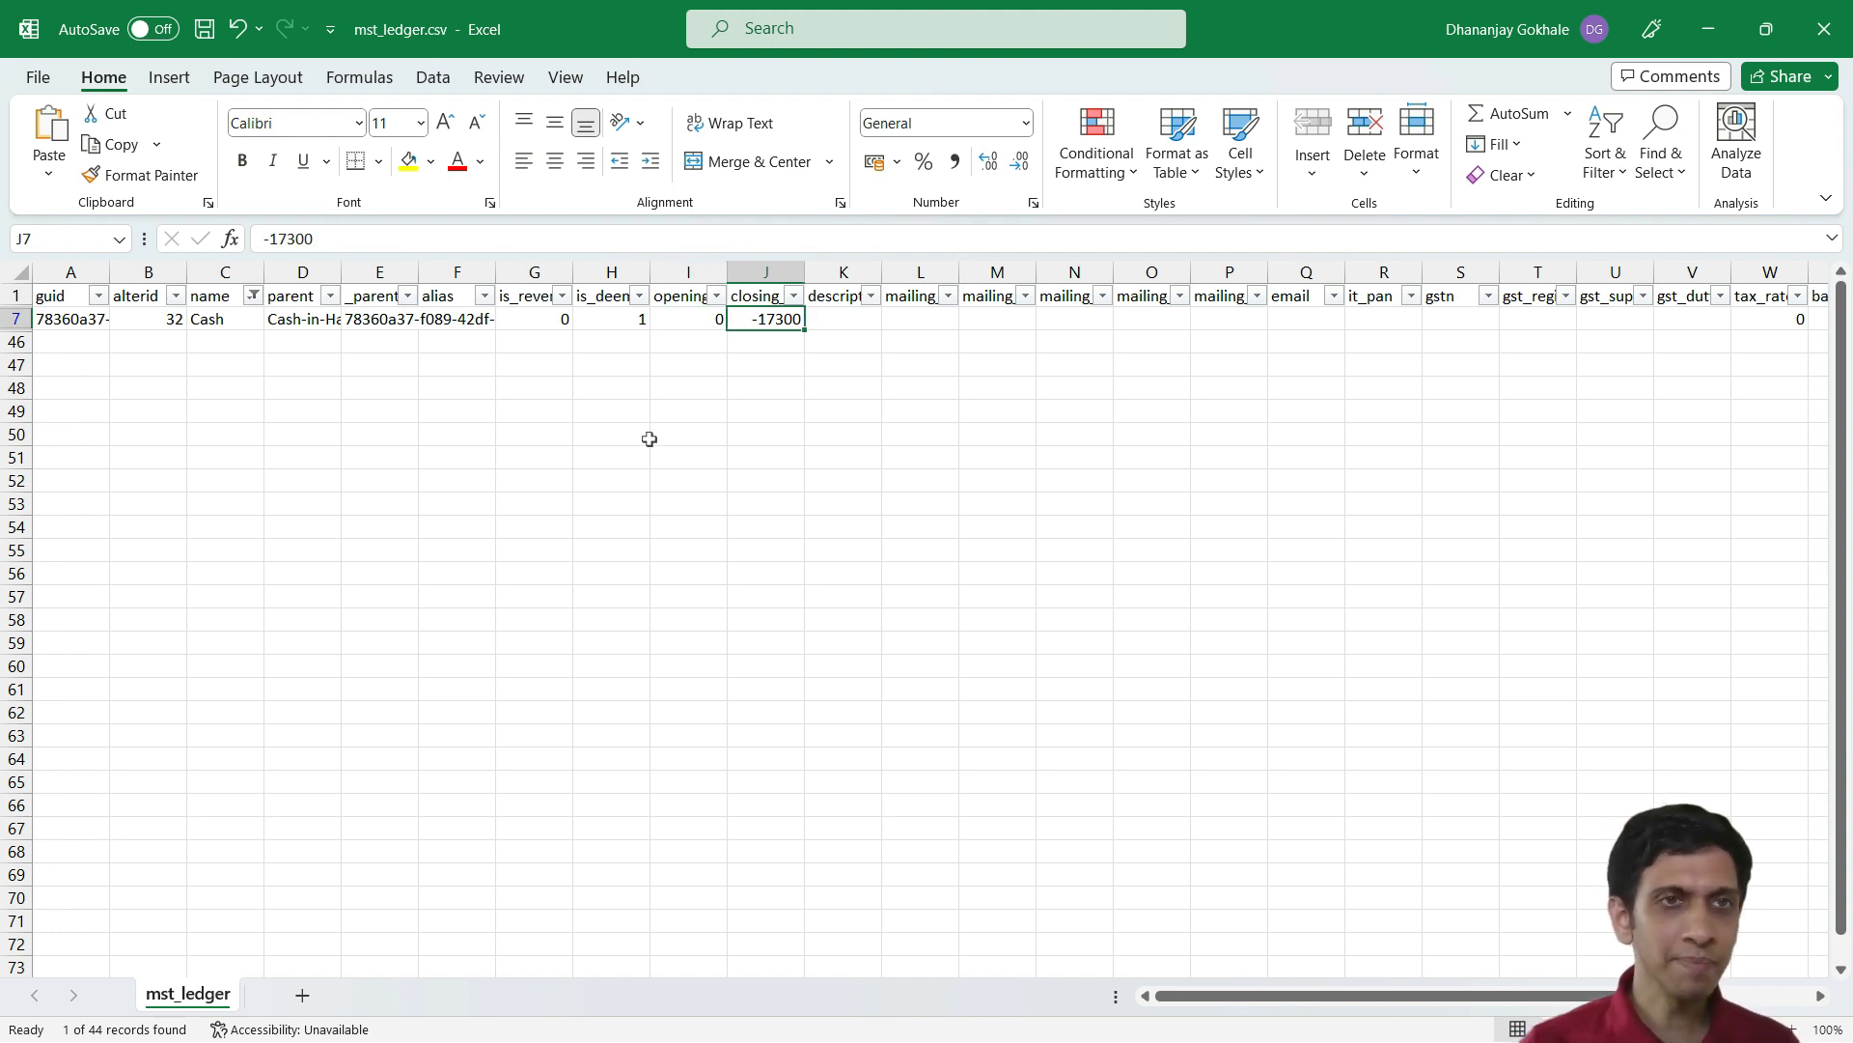
click(1824, 29)
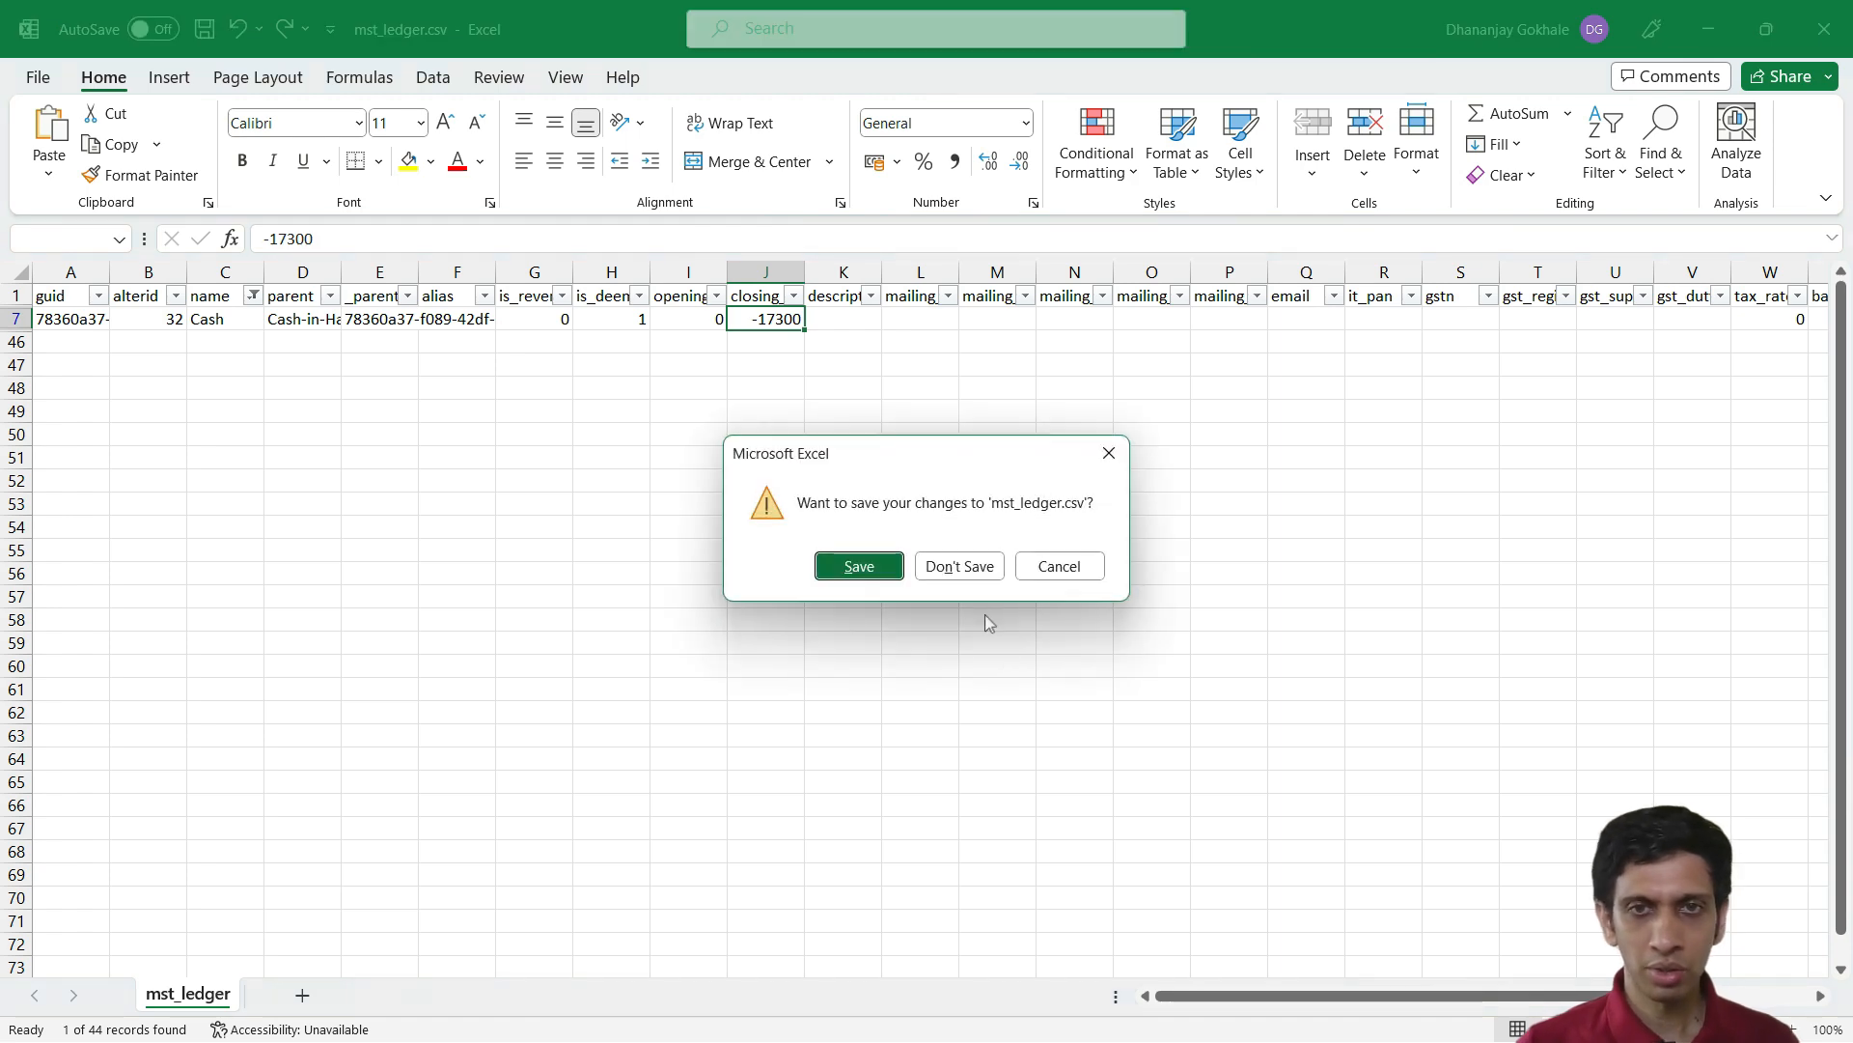
click(971, 570)
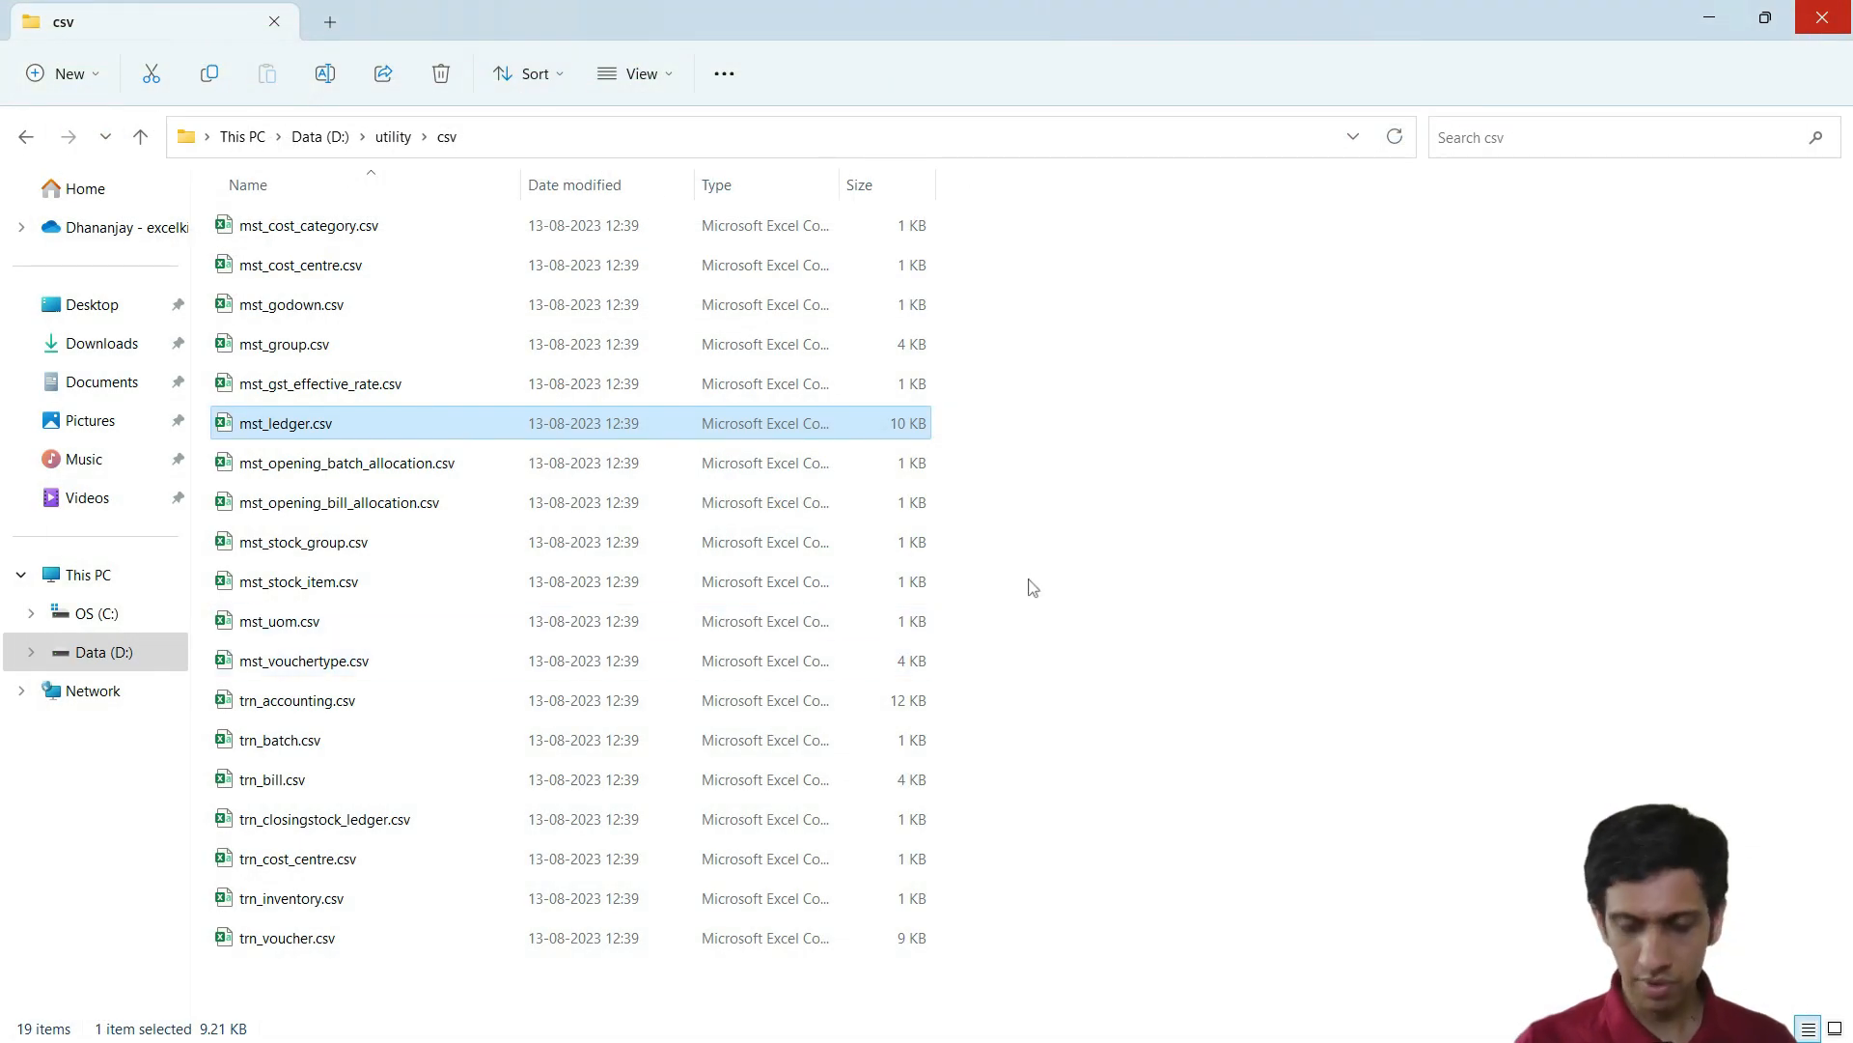
Return to the utility folder and review the entire node command in run.bat in Notepad++
key(alt+Up)
click(707, 692)
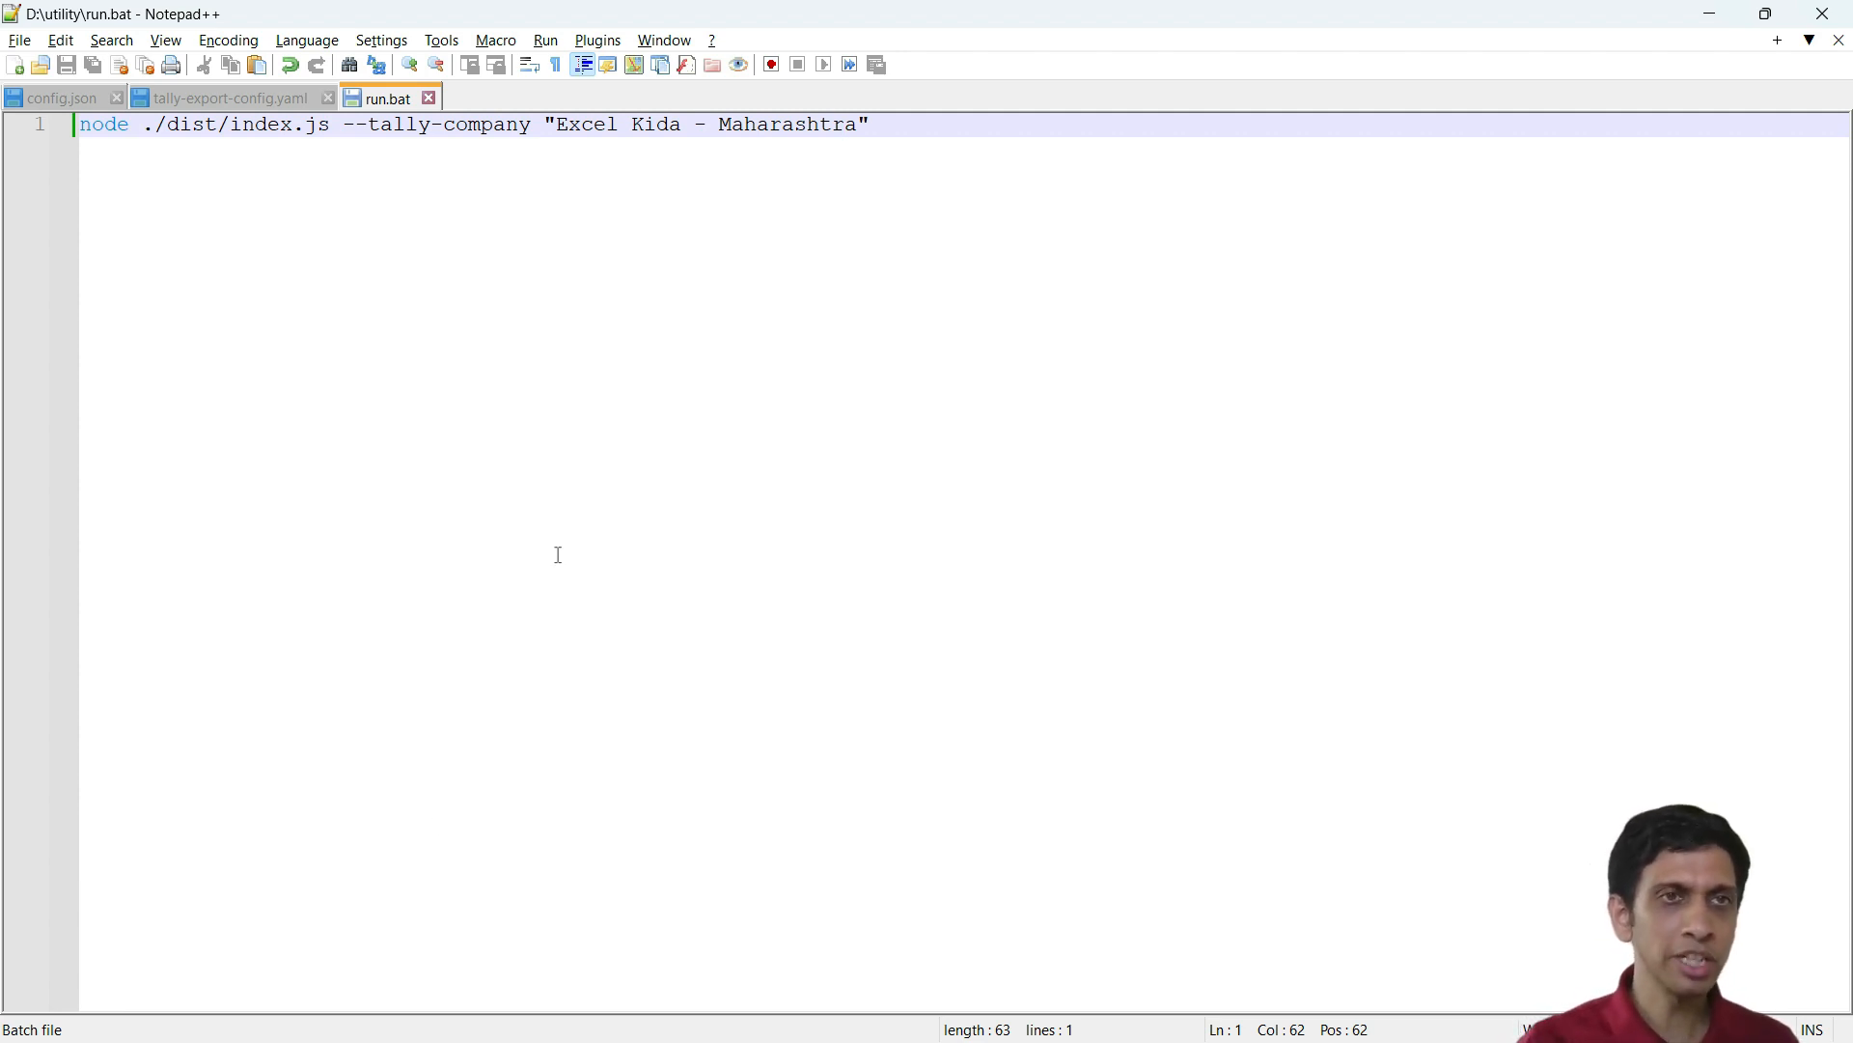
click(914, 124)
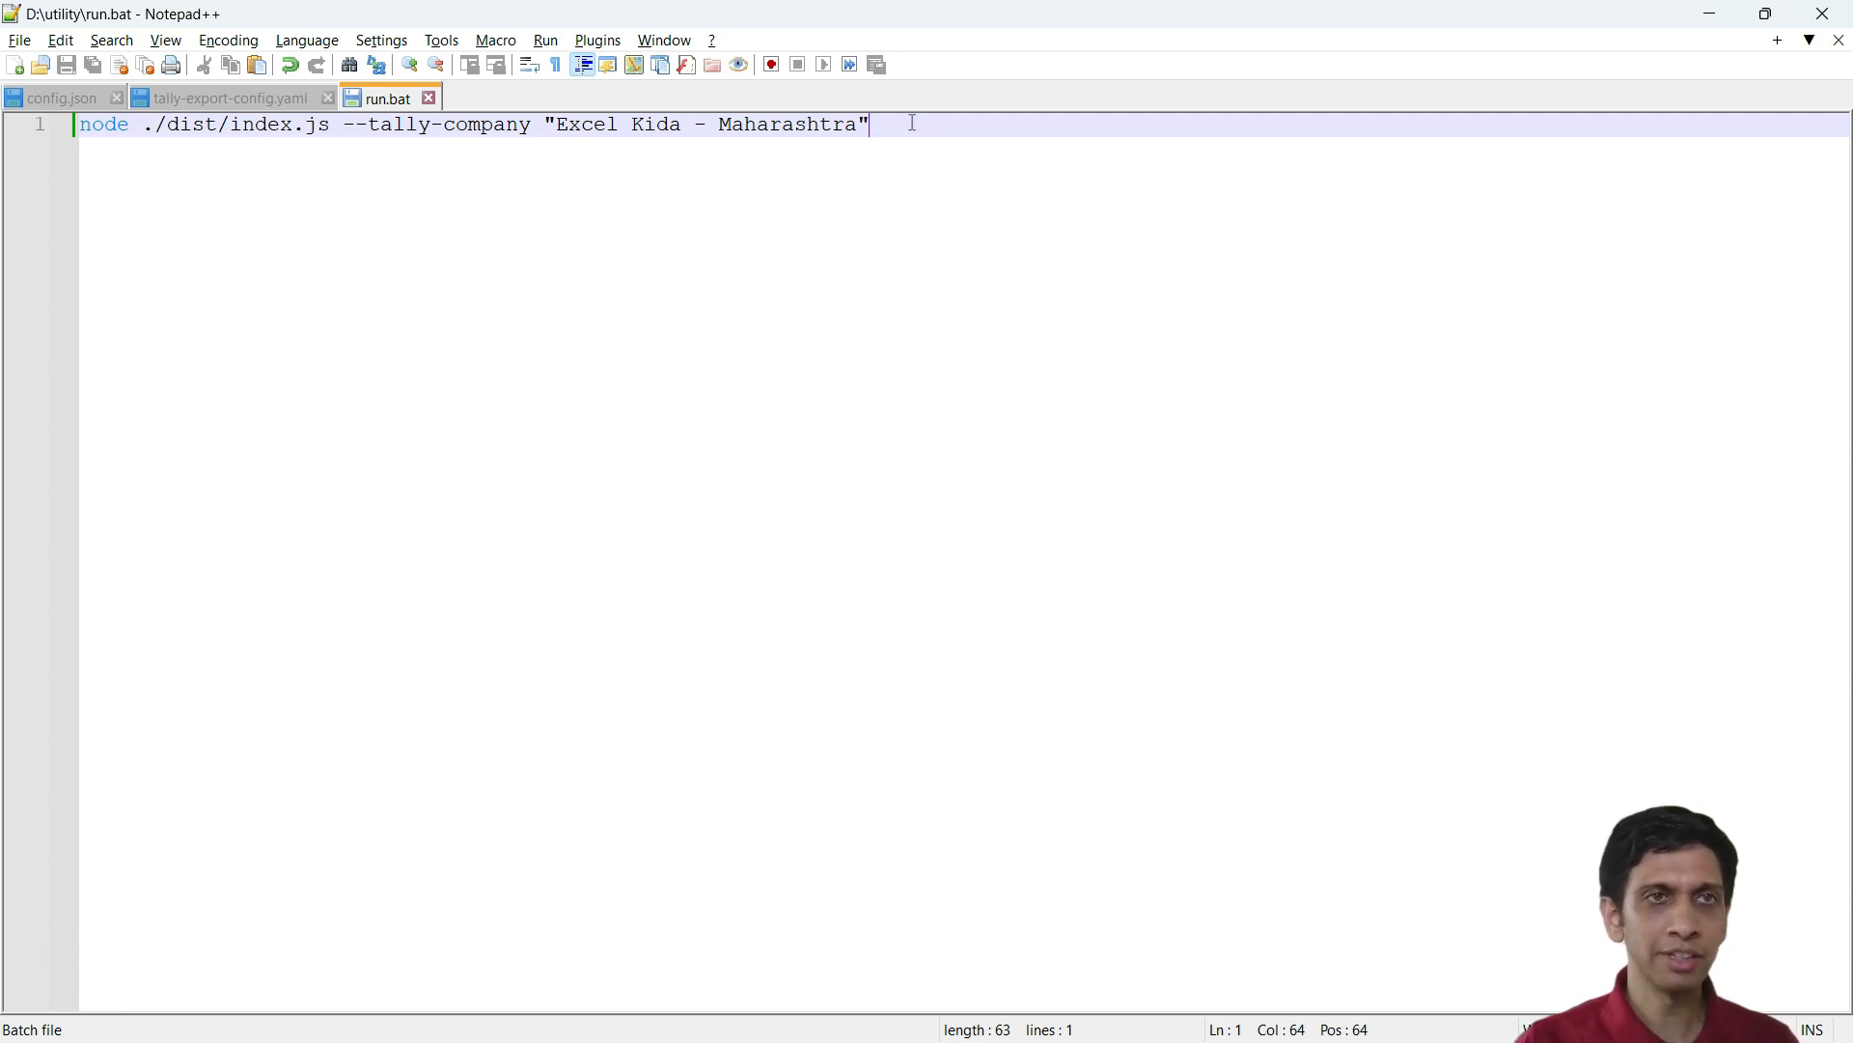
key(ctrl+a)
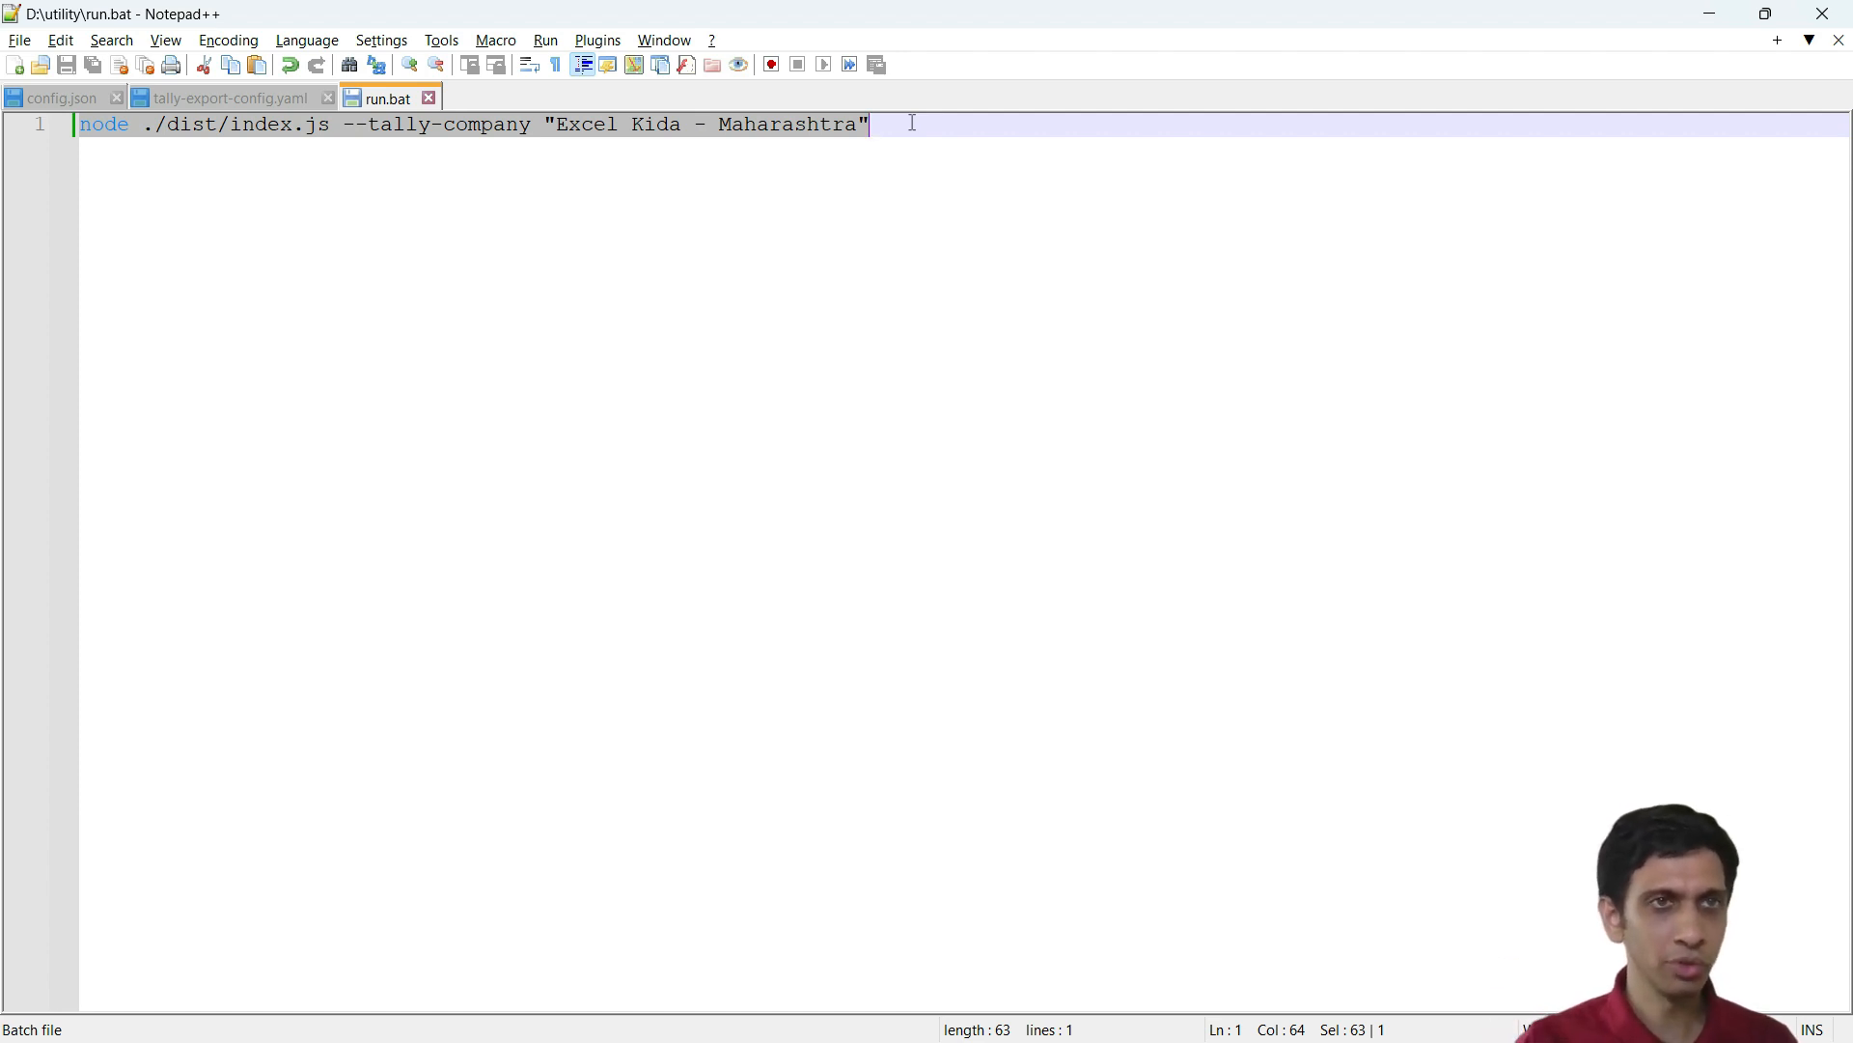
key(alt+Tab)
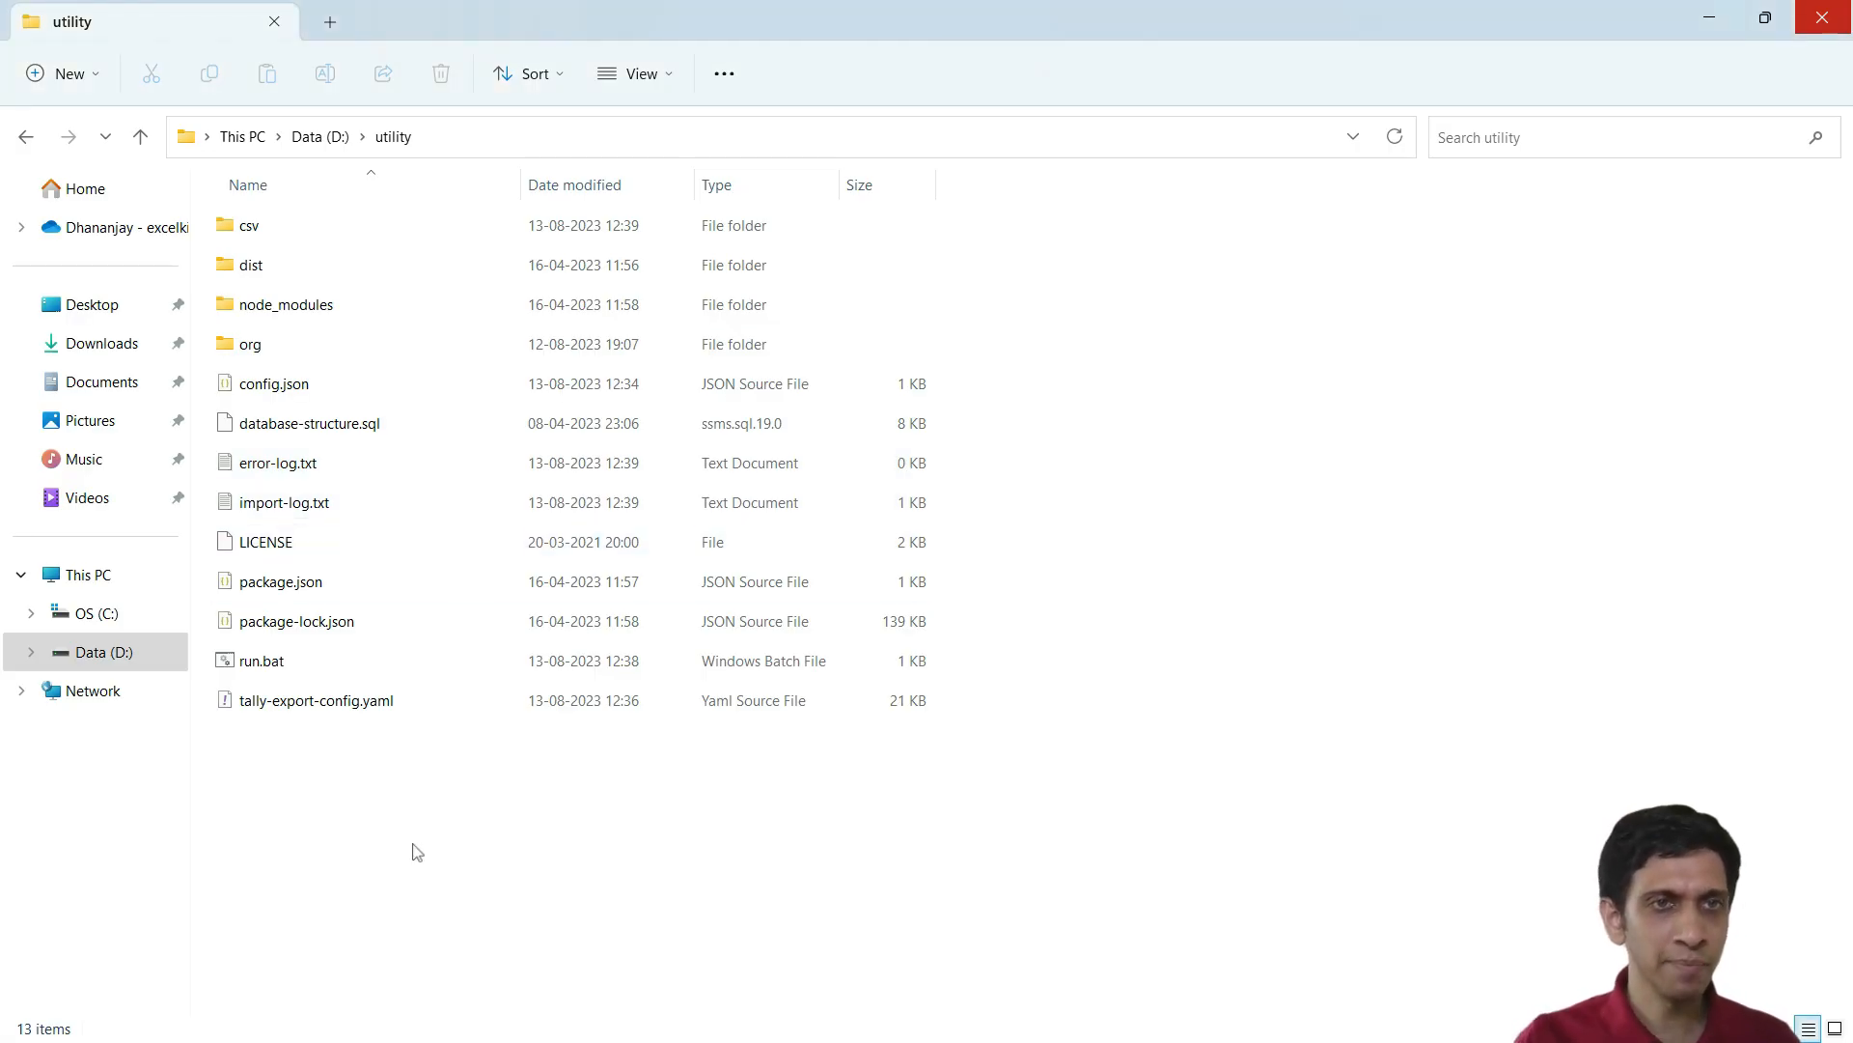
Permanently delete DL.csv, MH.csv and TN.csv from the org folder and return to the utility folder
double_click(251, 356)
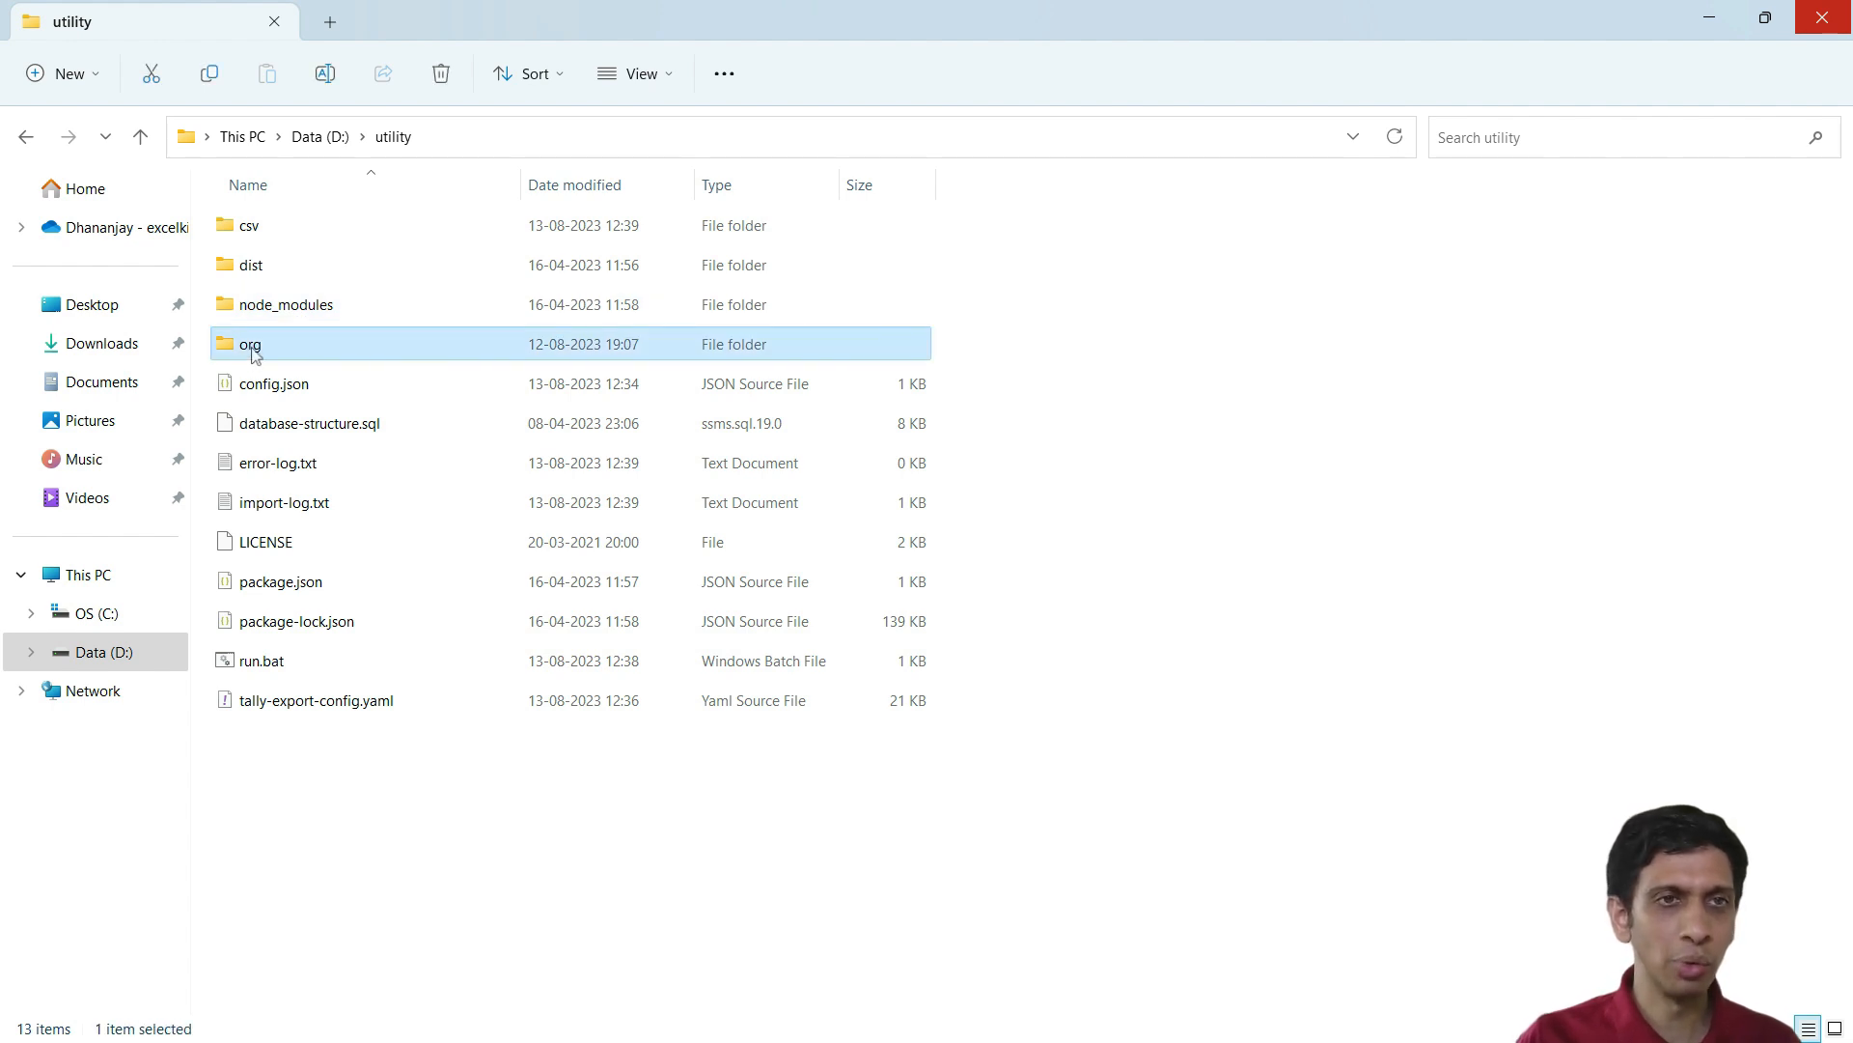
key(ctrl+a)
key(shift+Delete)
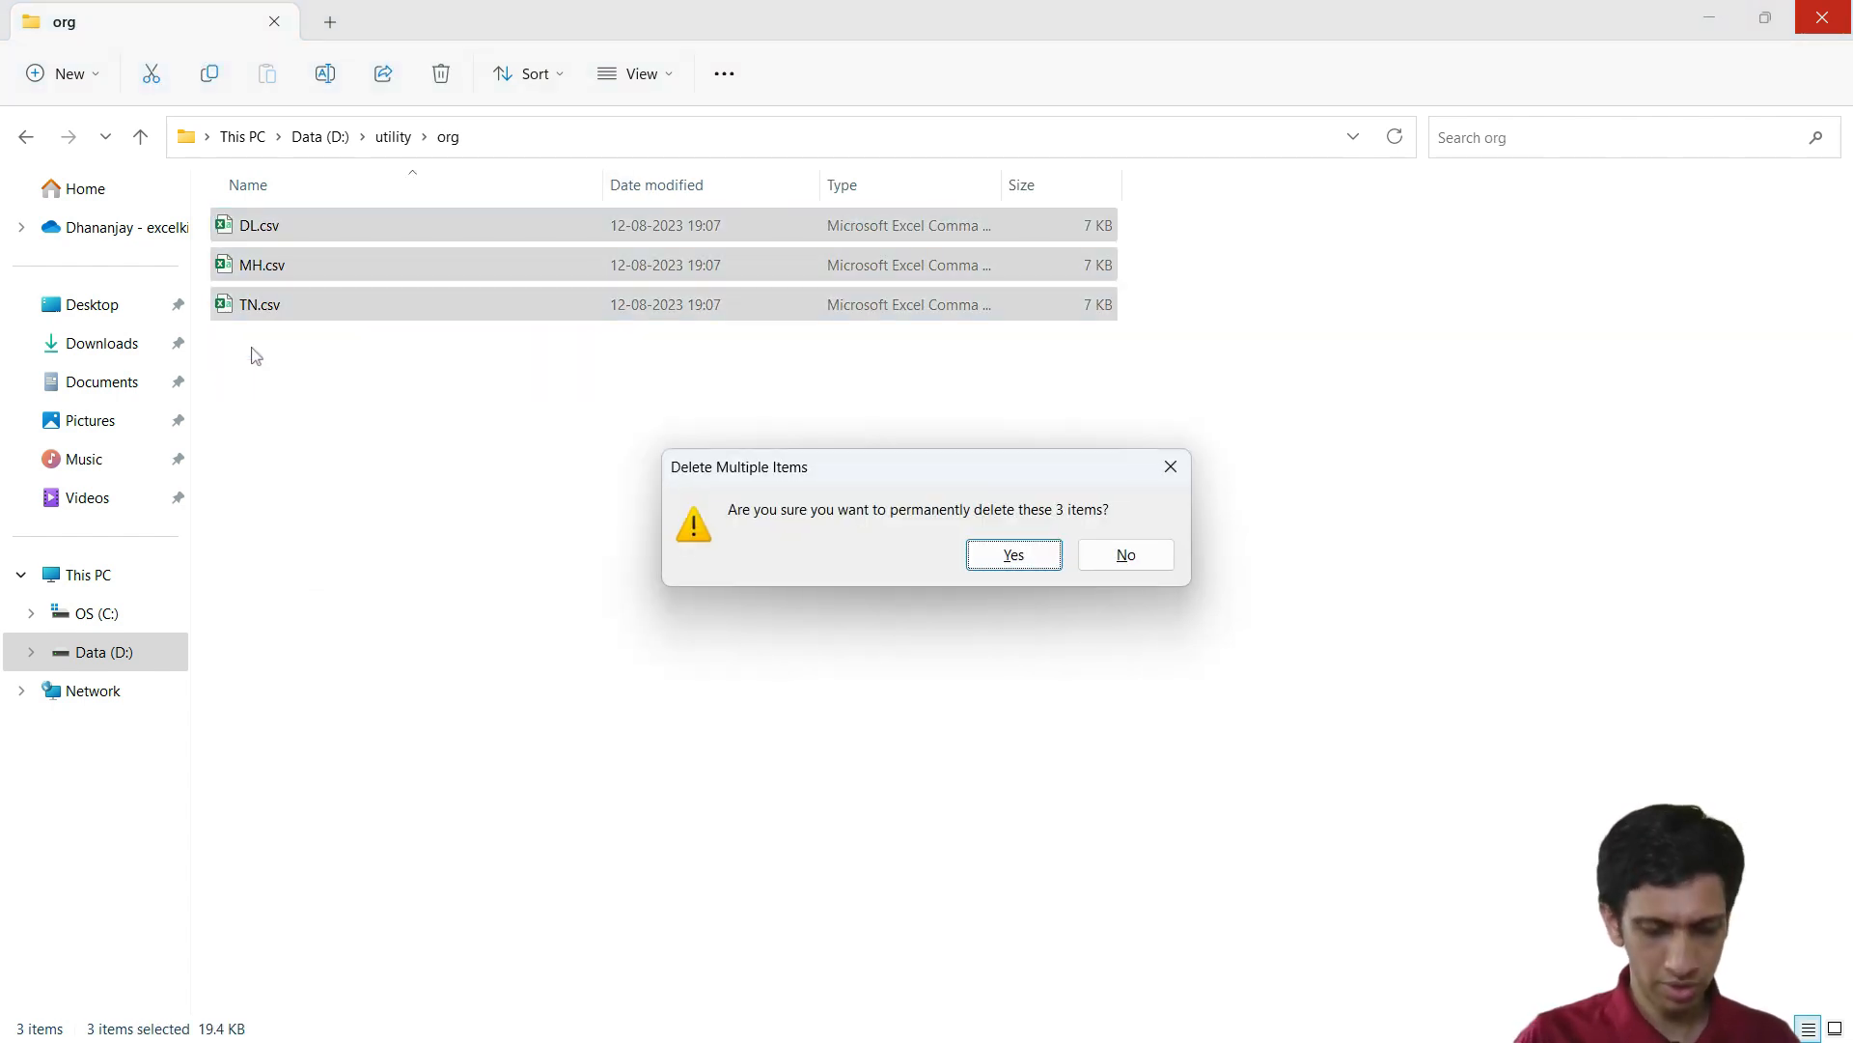
key(Return)
key(alt+Up)
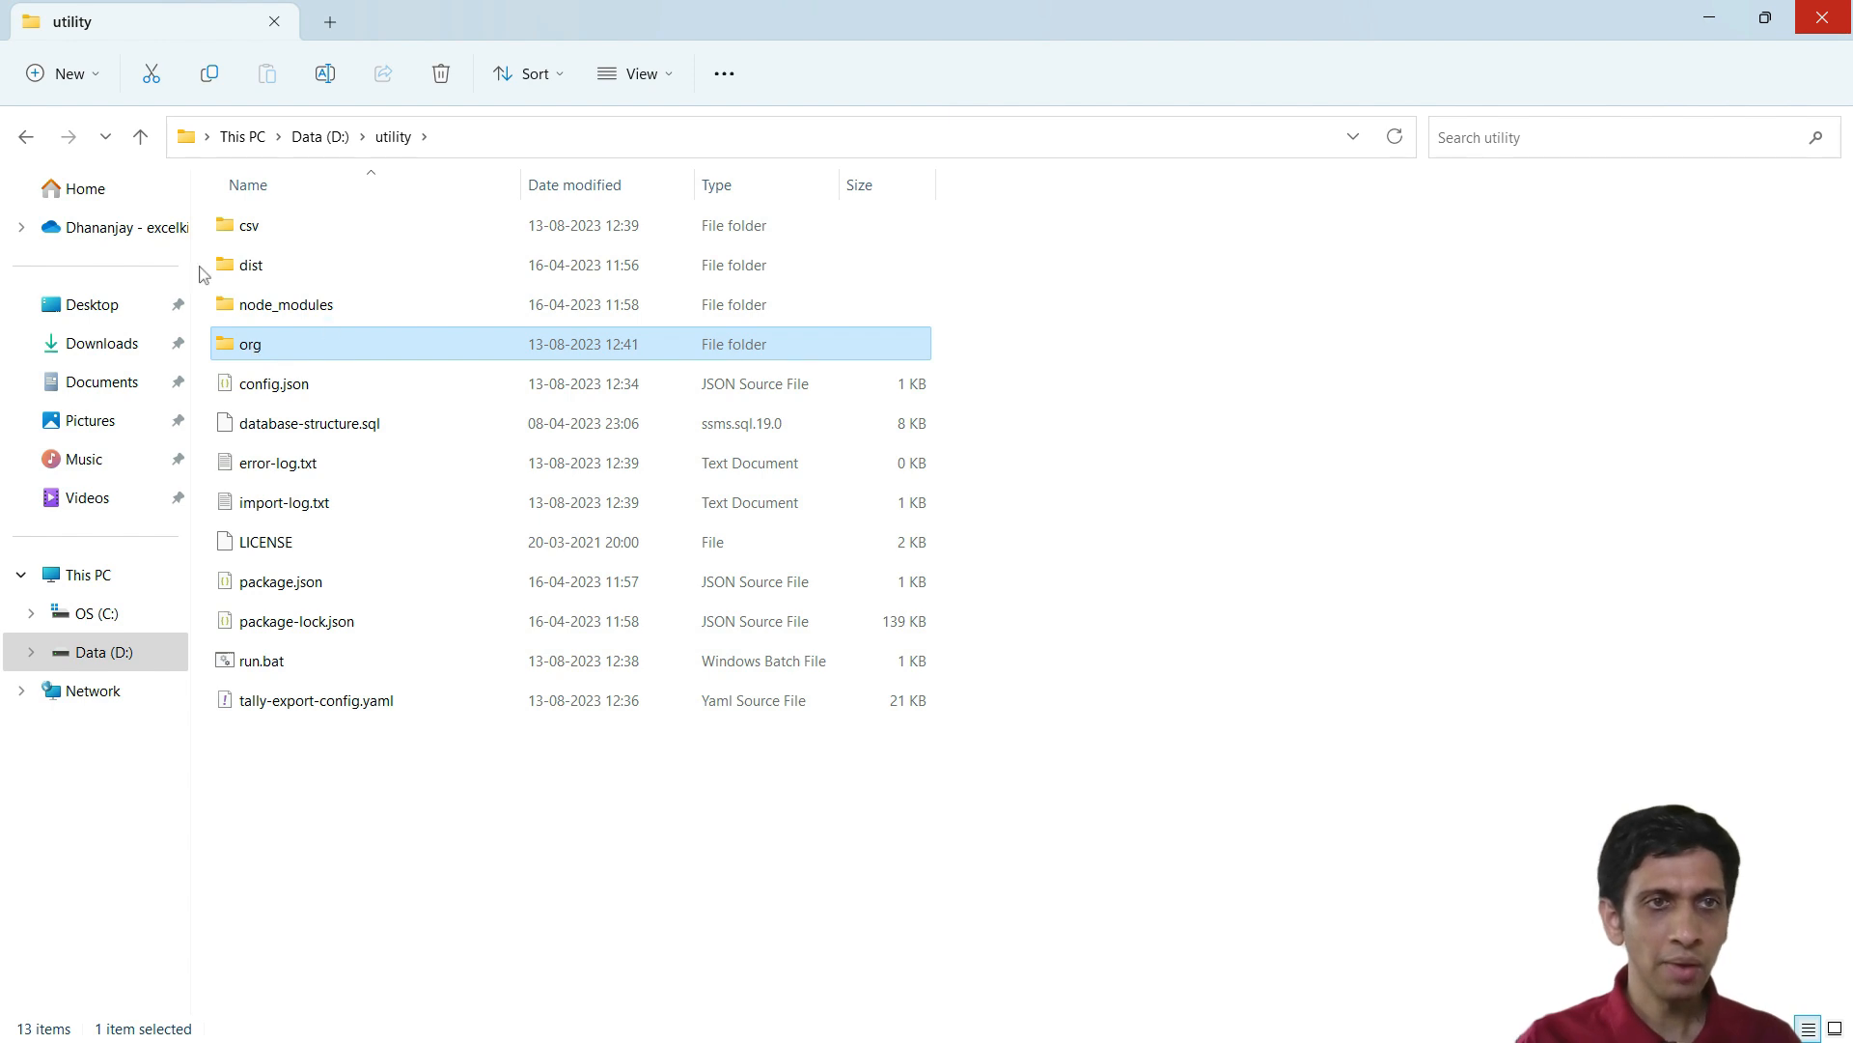
Glance into the org folder, then start a second line in run.bat with "move .\" below the node command
double_click(249, 350)
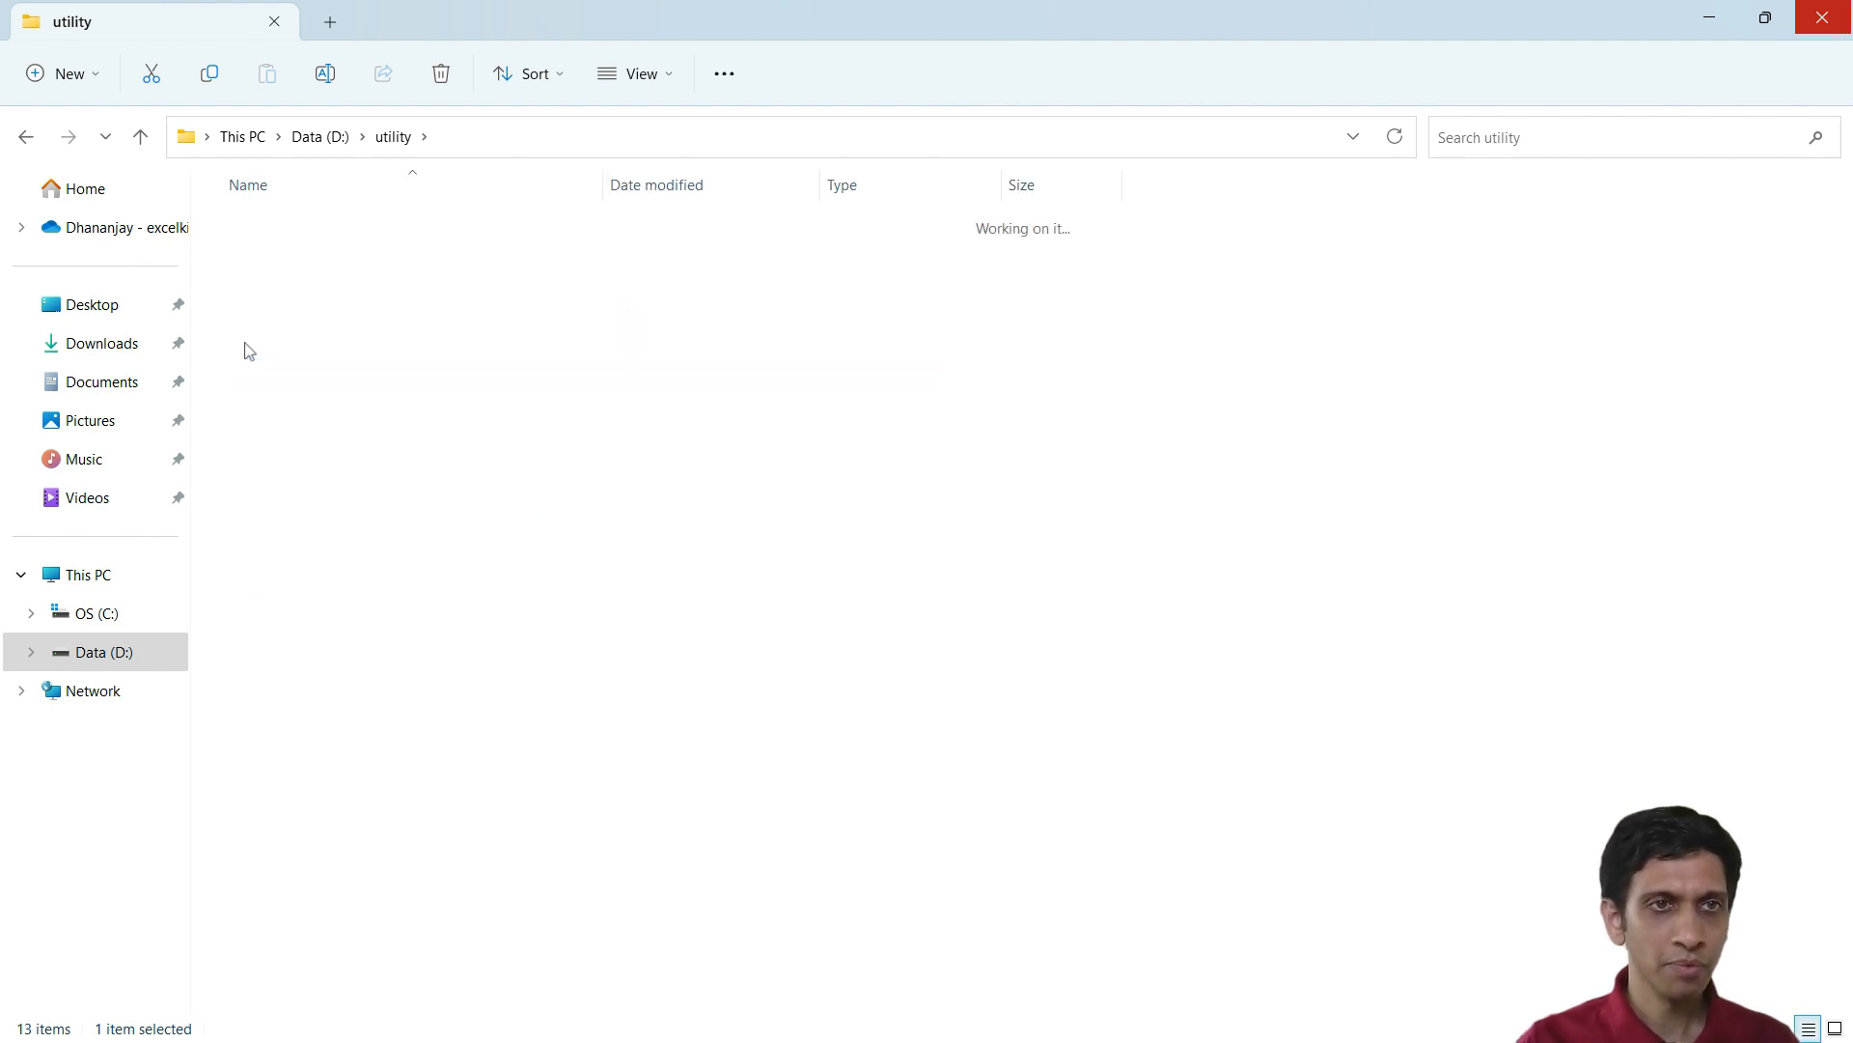
key(alt+Up)
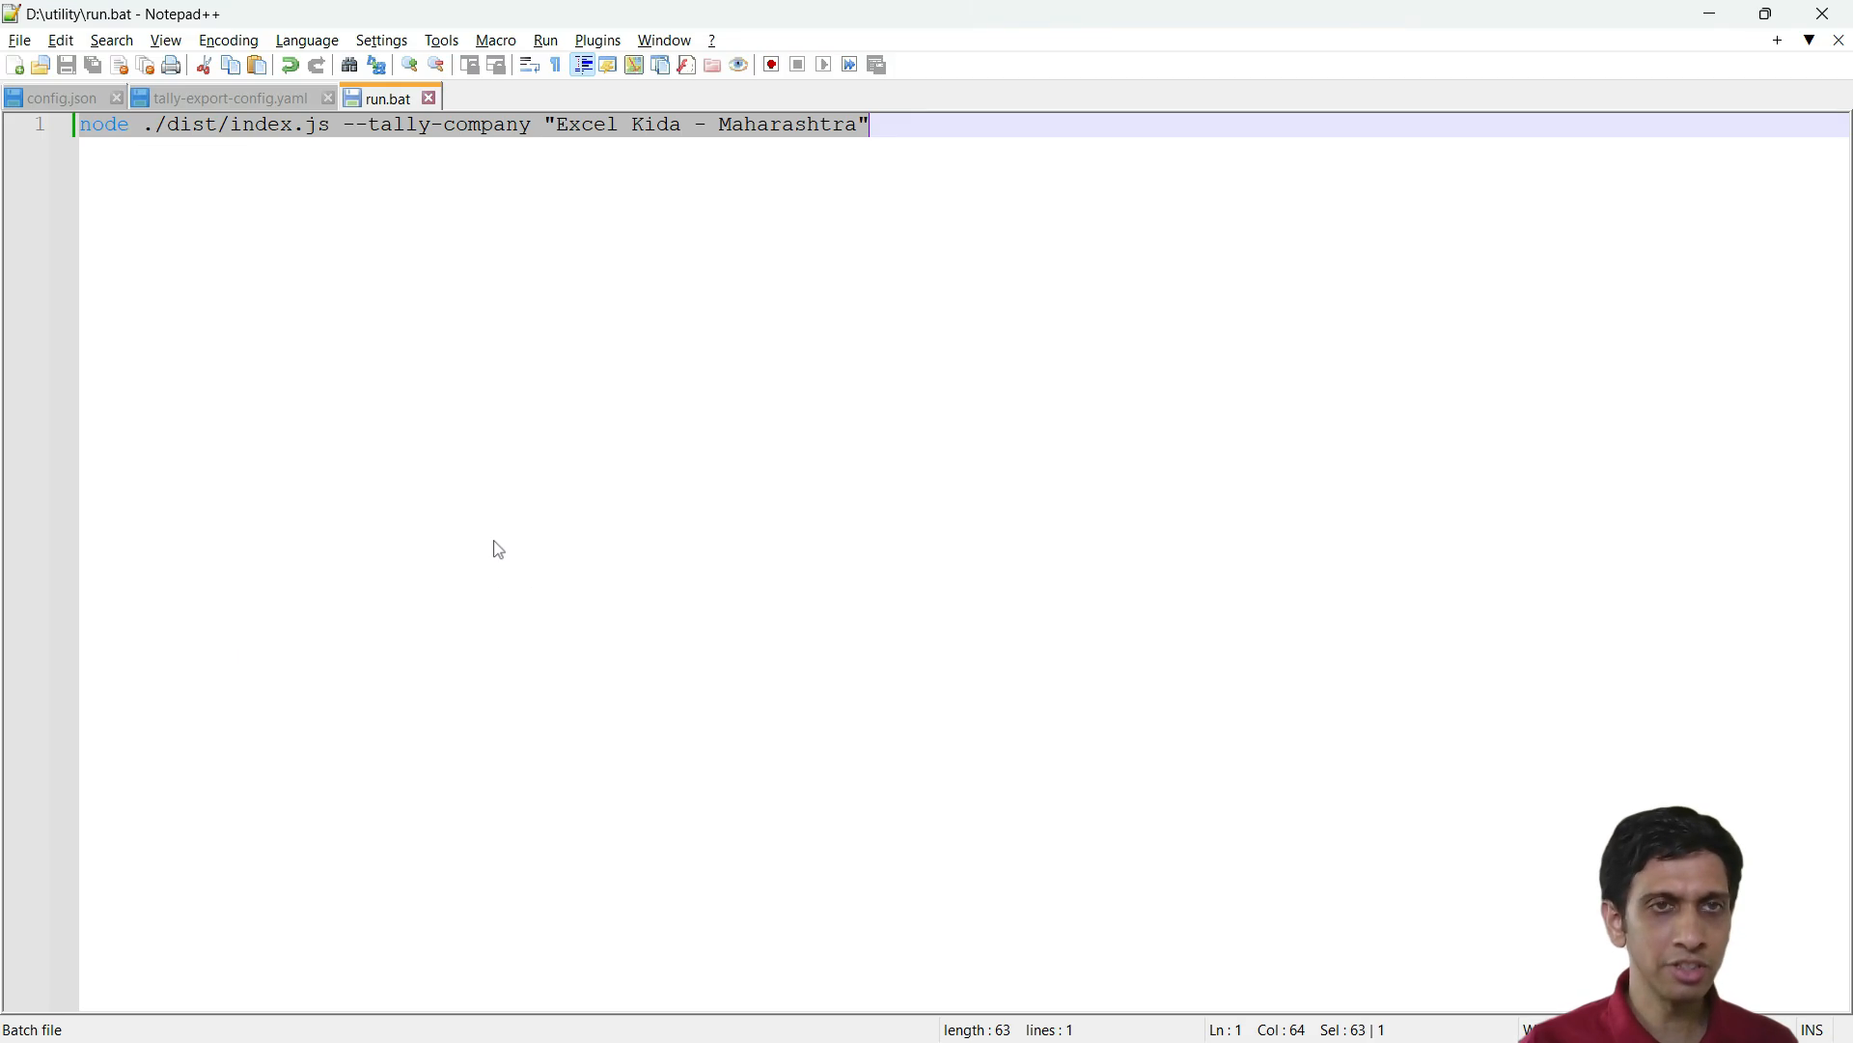
click(482, 460)
key(Return)
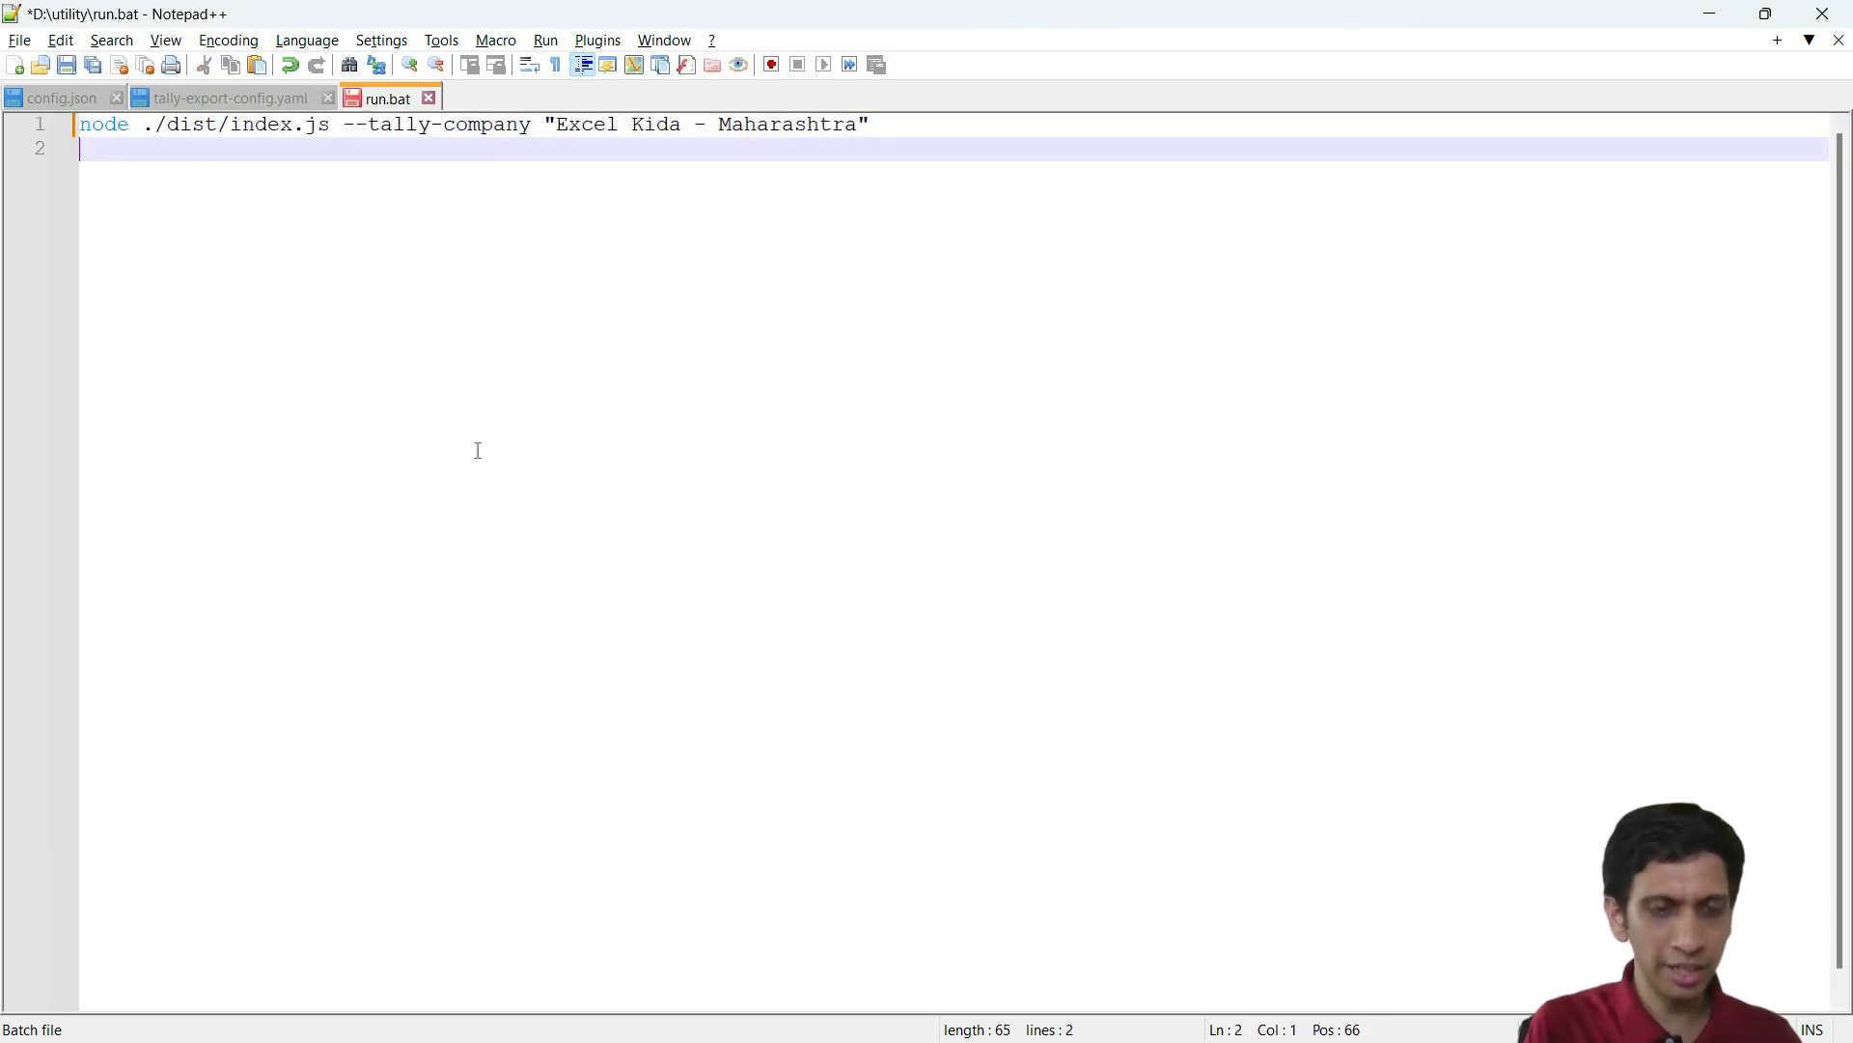
text(move)
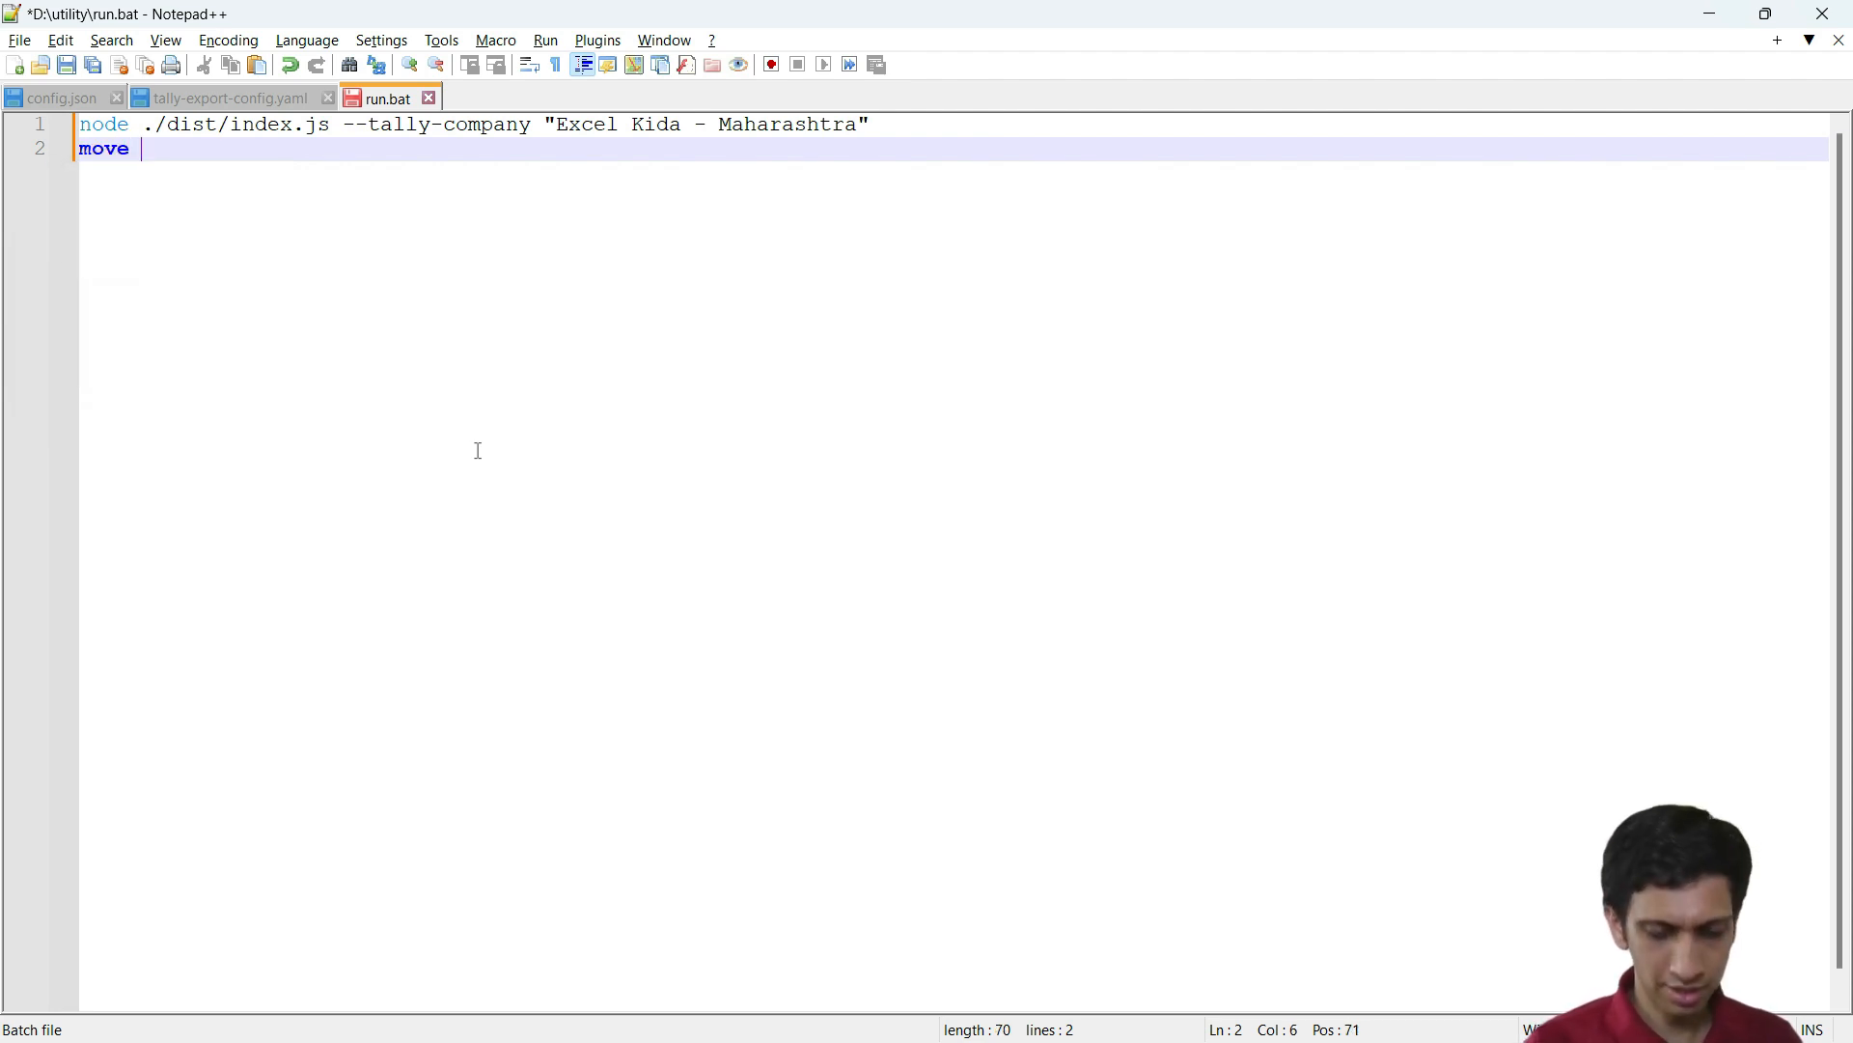
text( .\)
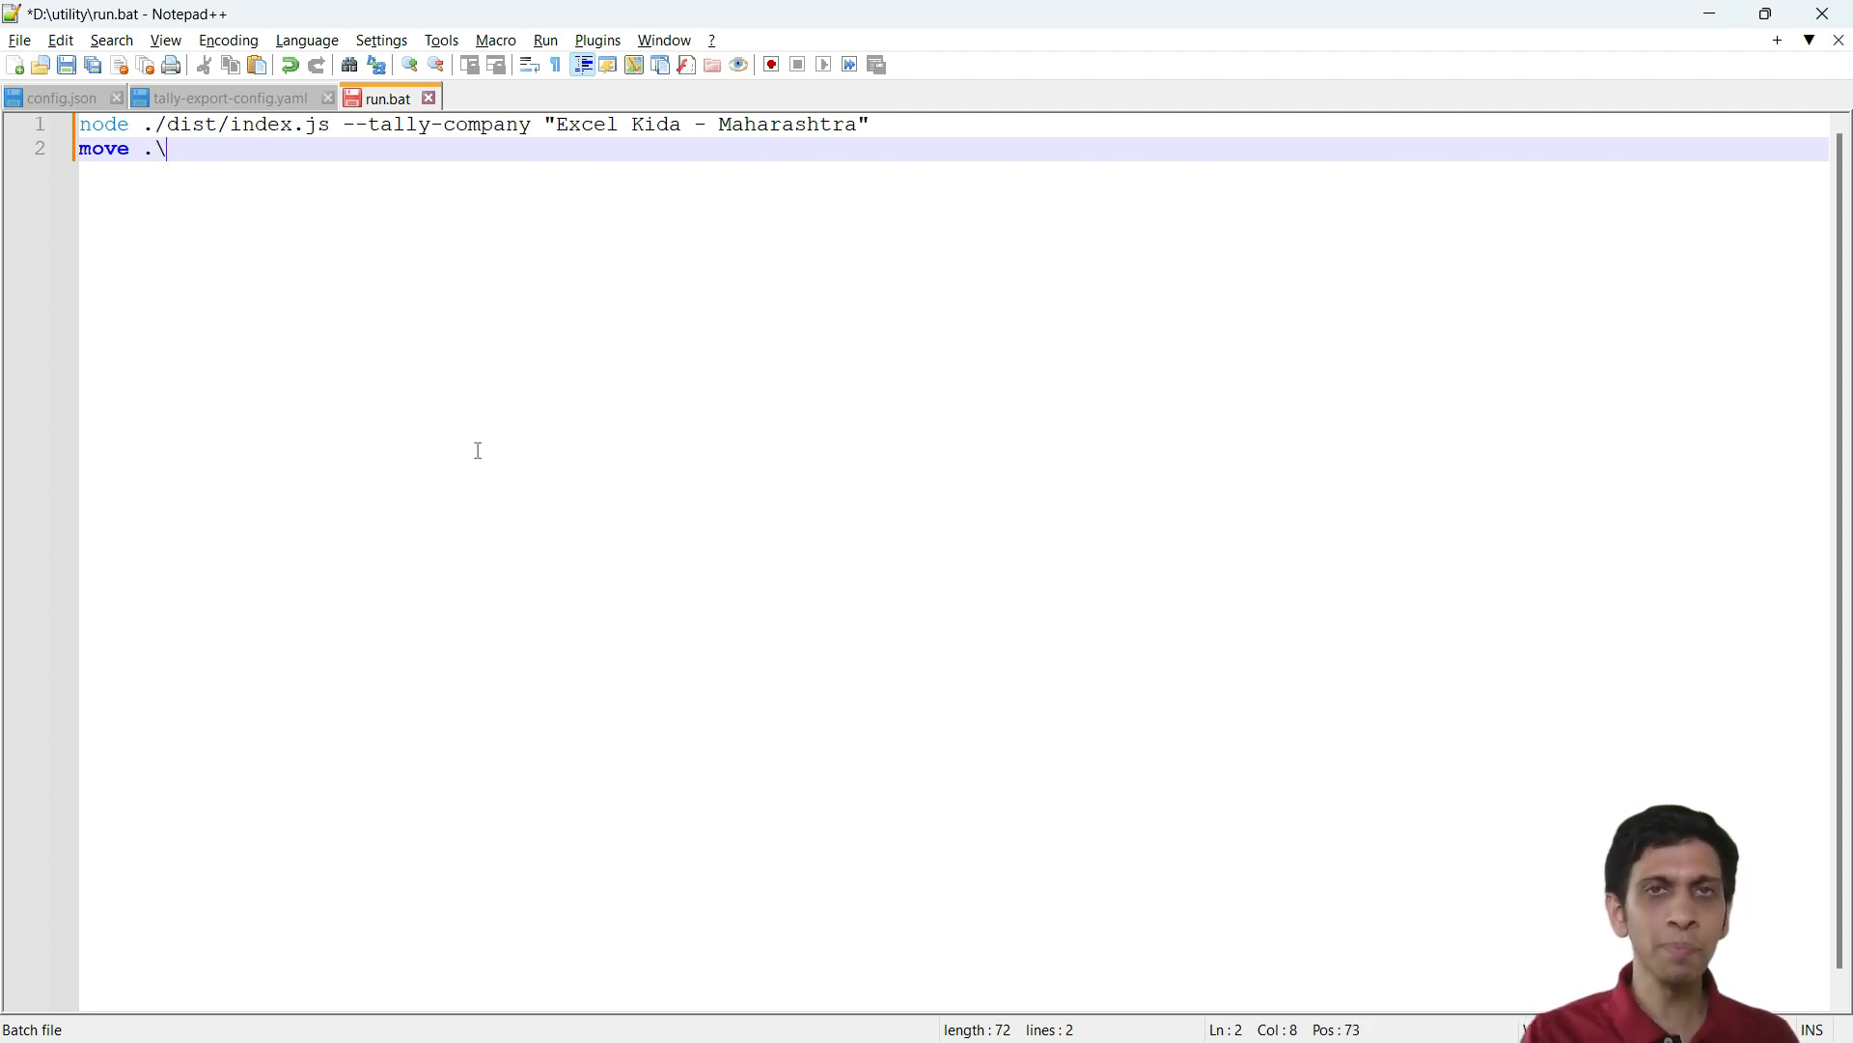
key(Left)
key(Left)
key(shift+Right)
key(shift+Right)
key(Right)
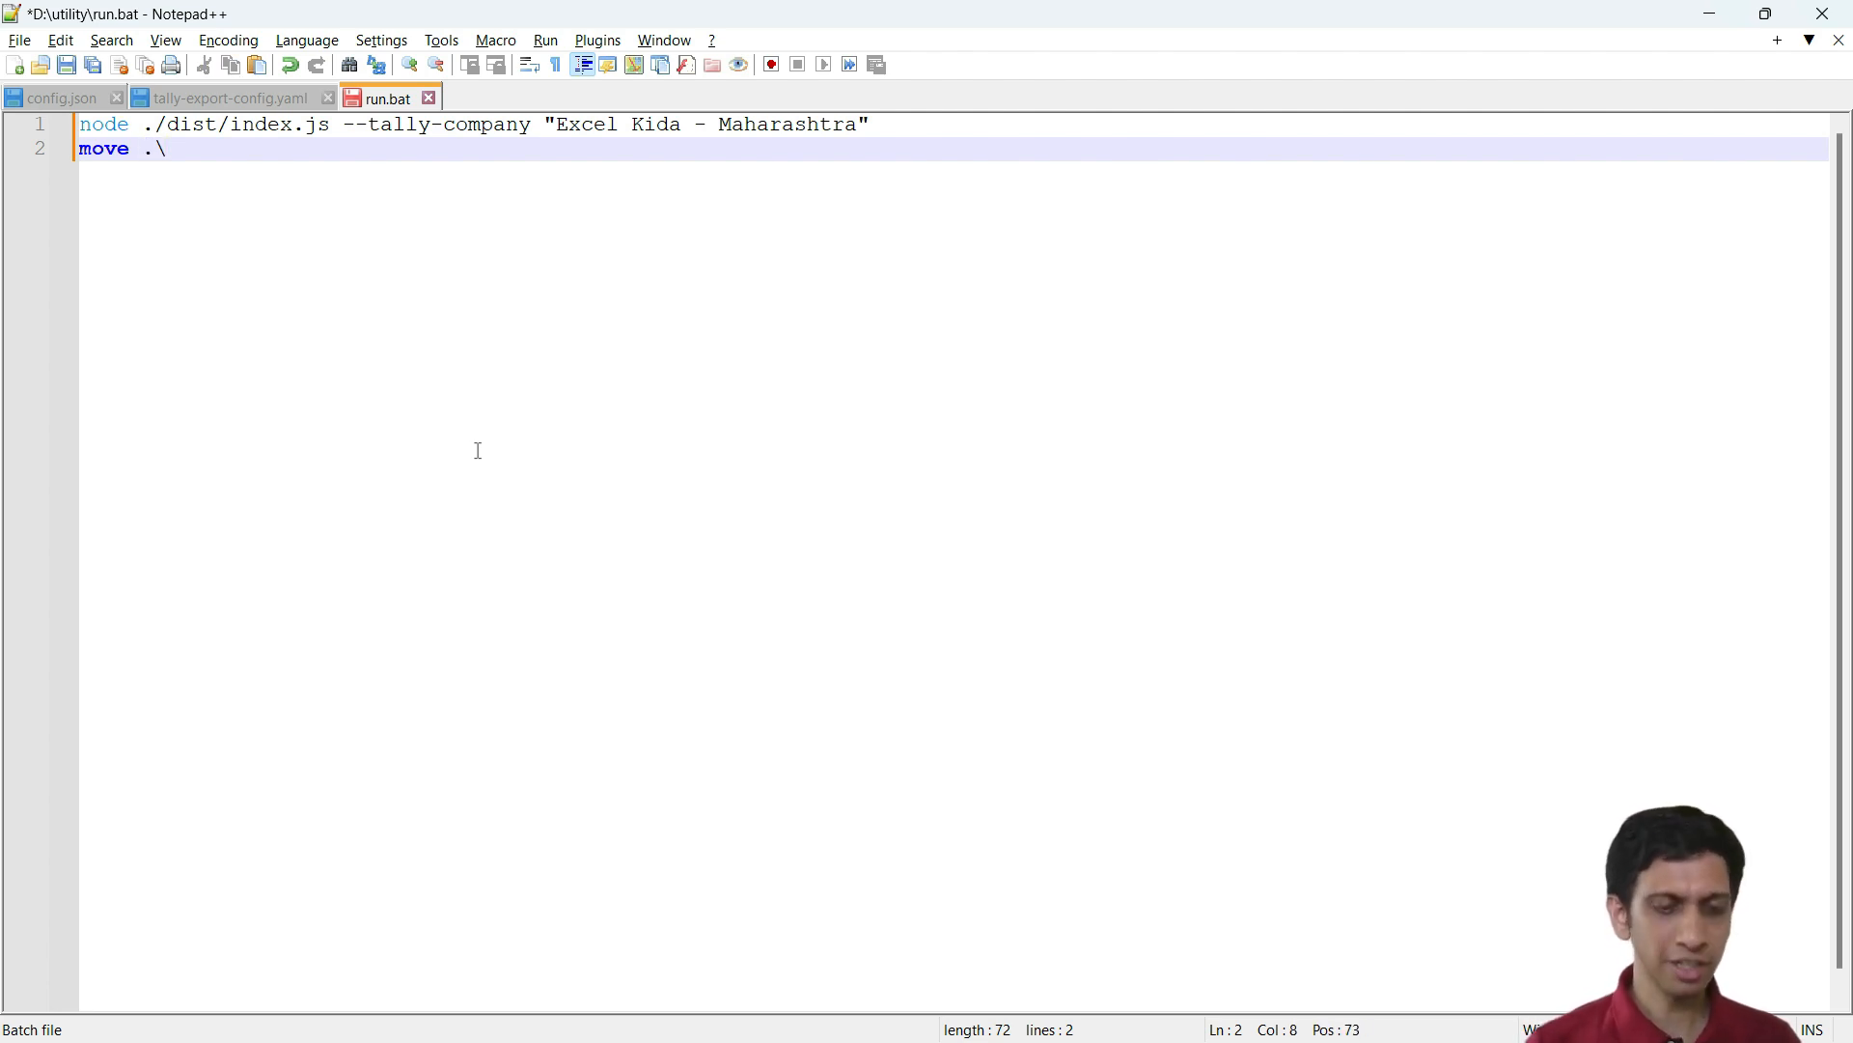
key(alt+Tab)
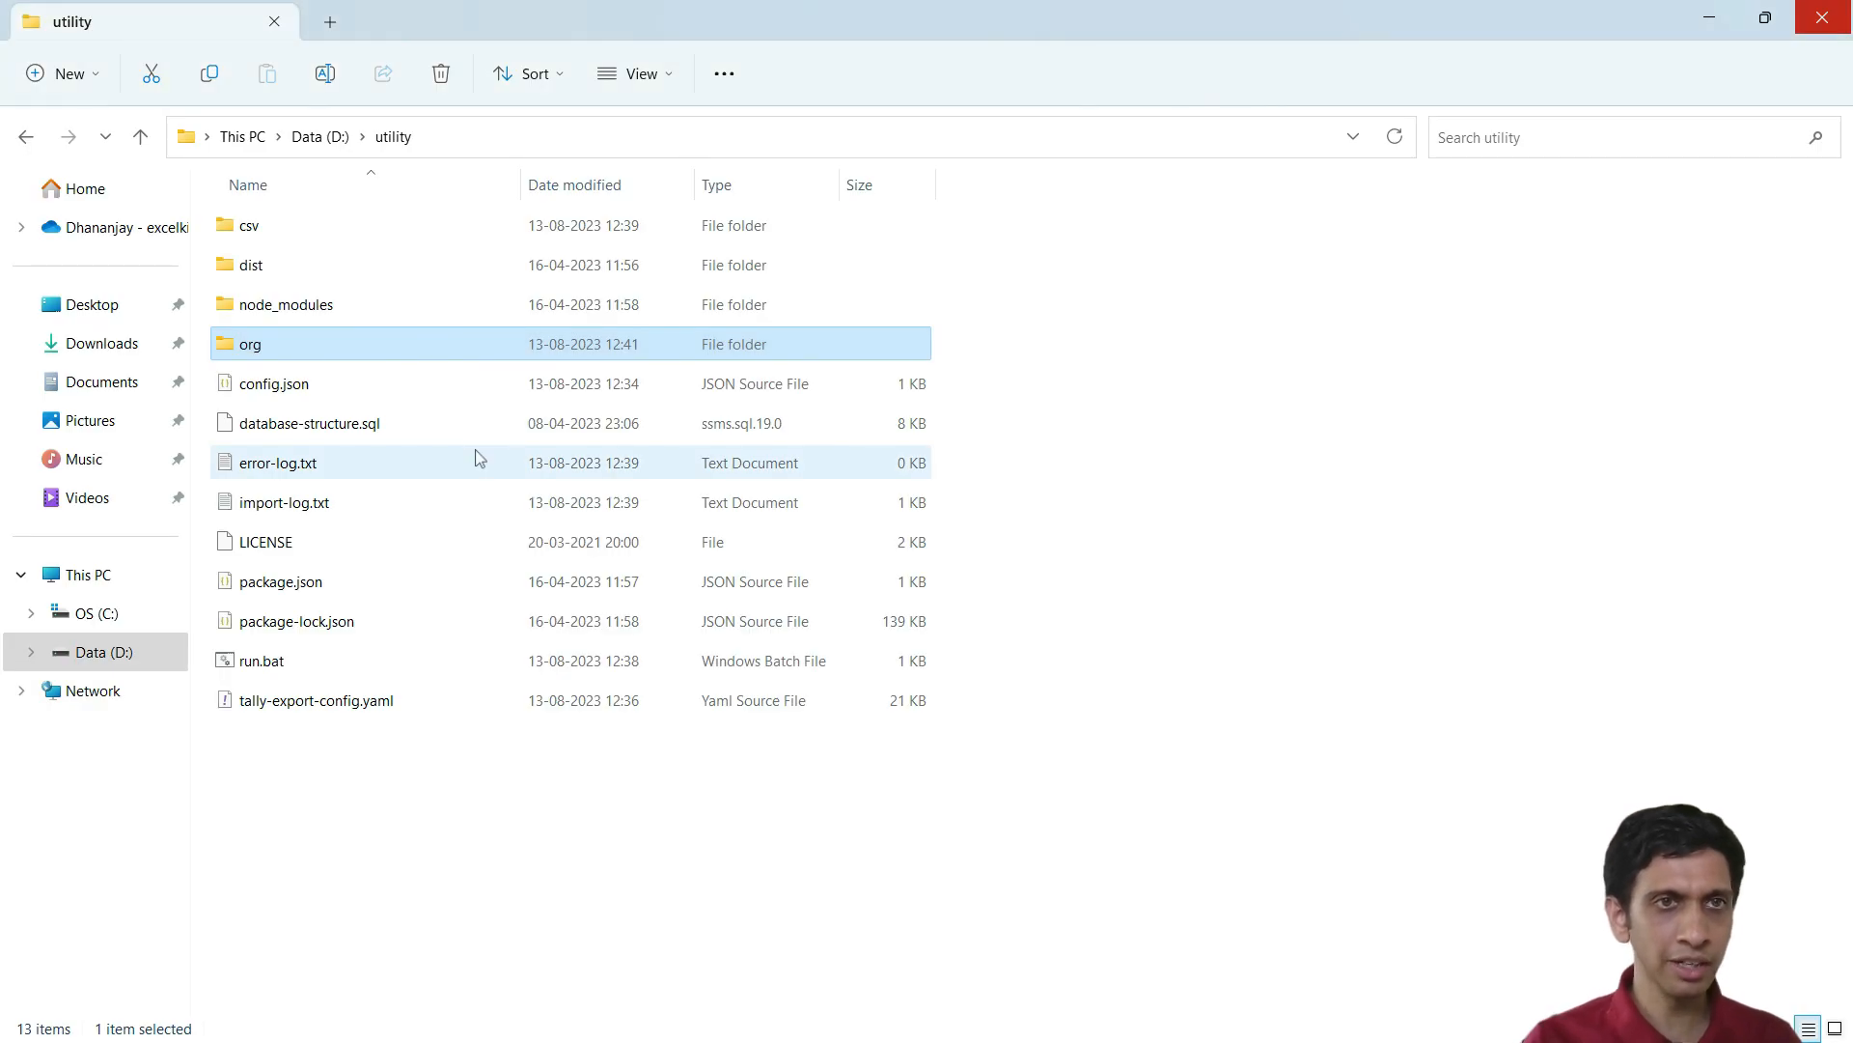
key(alt+Tab)
Complete the move command's source path as .\csv\mst_ledger.csv
text(csv\)
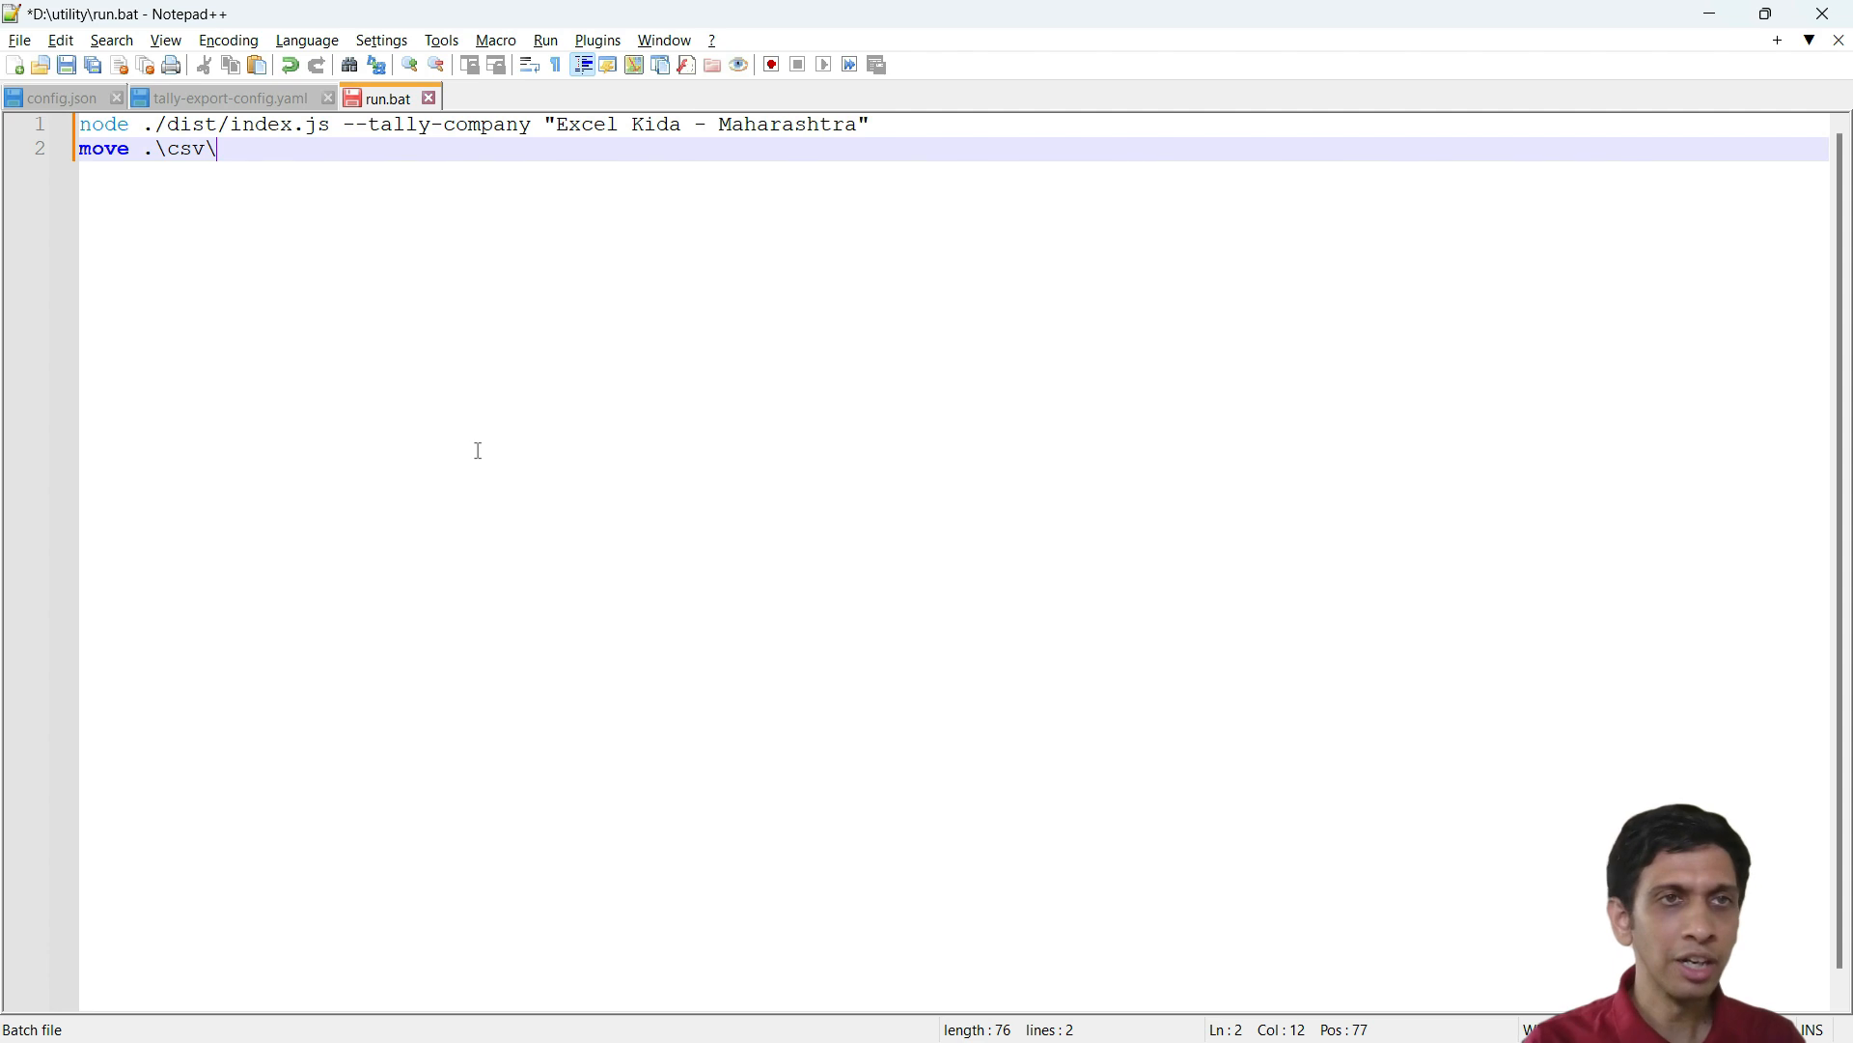
text(mst)
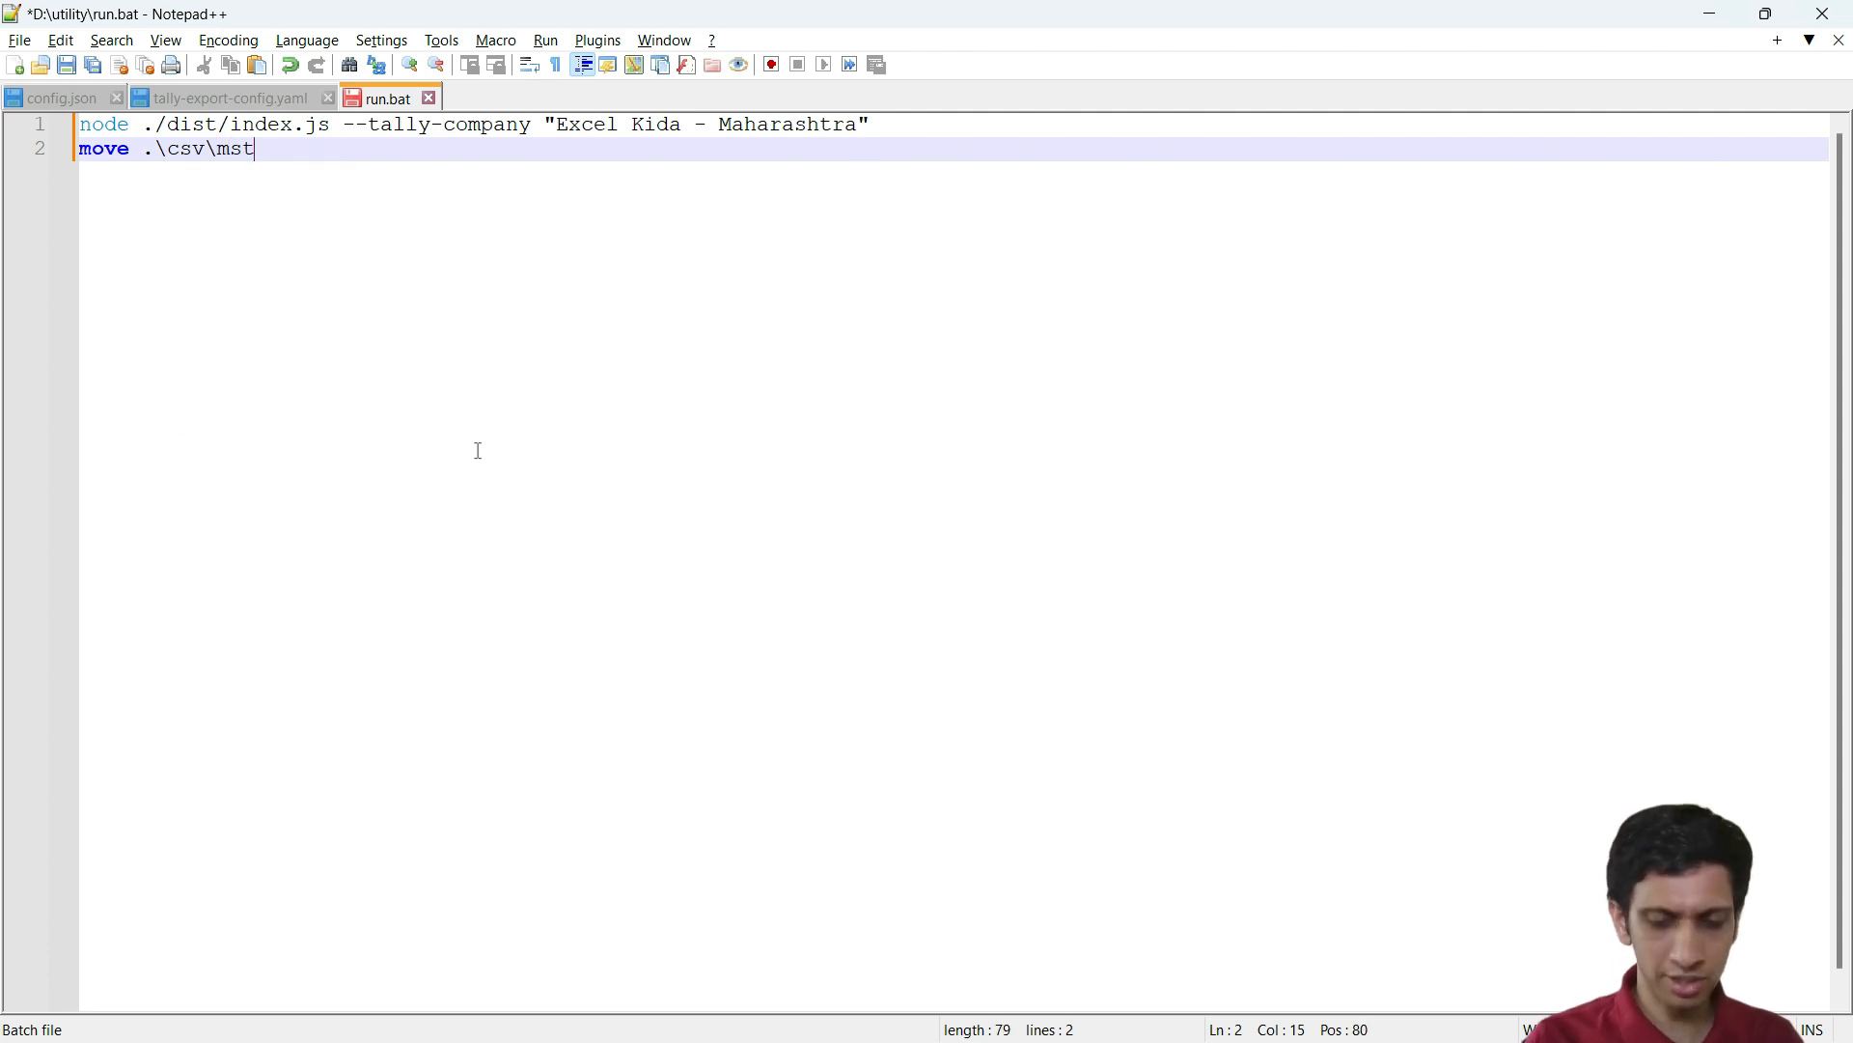
text(_ledger)
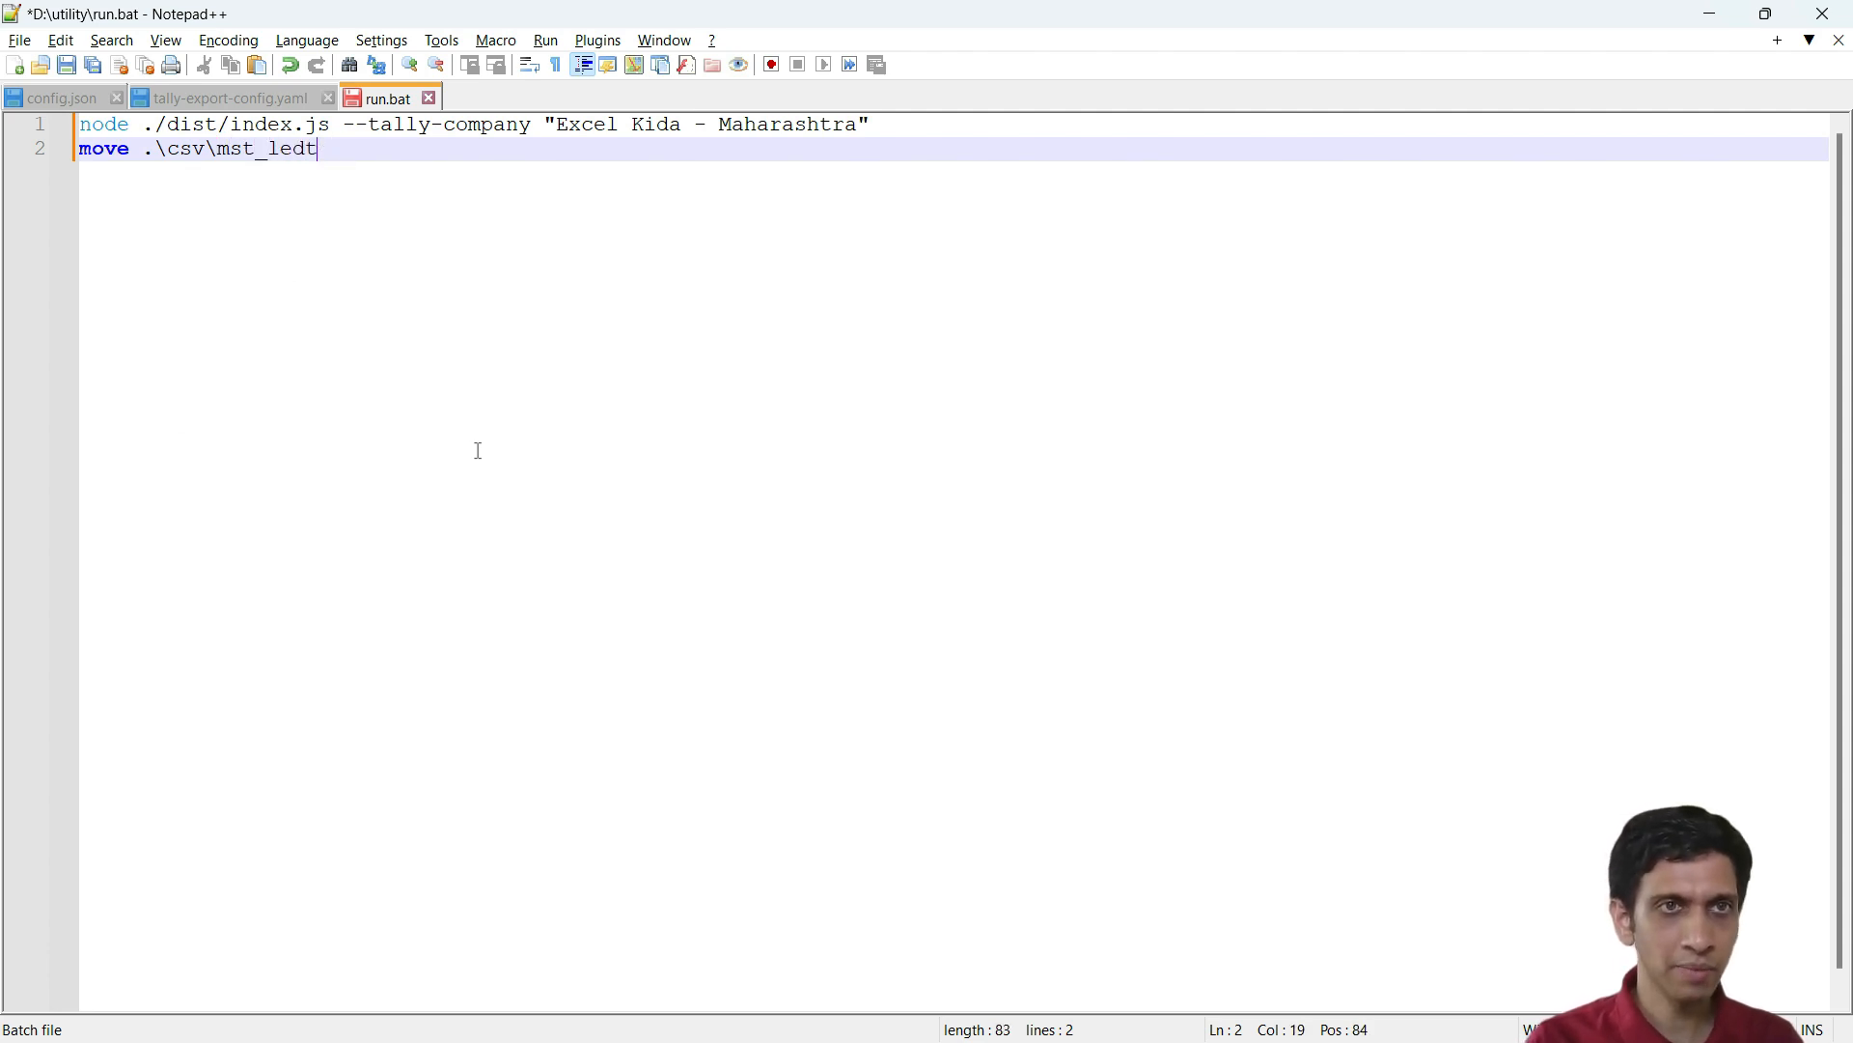
text(.csv)
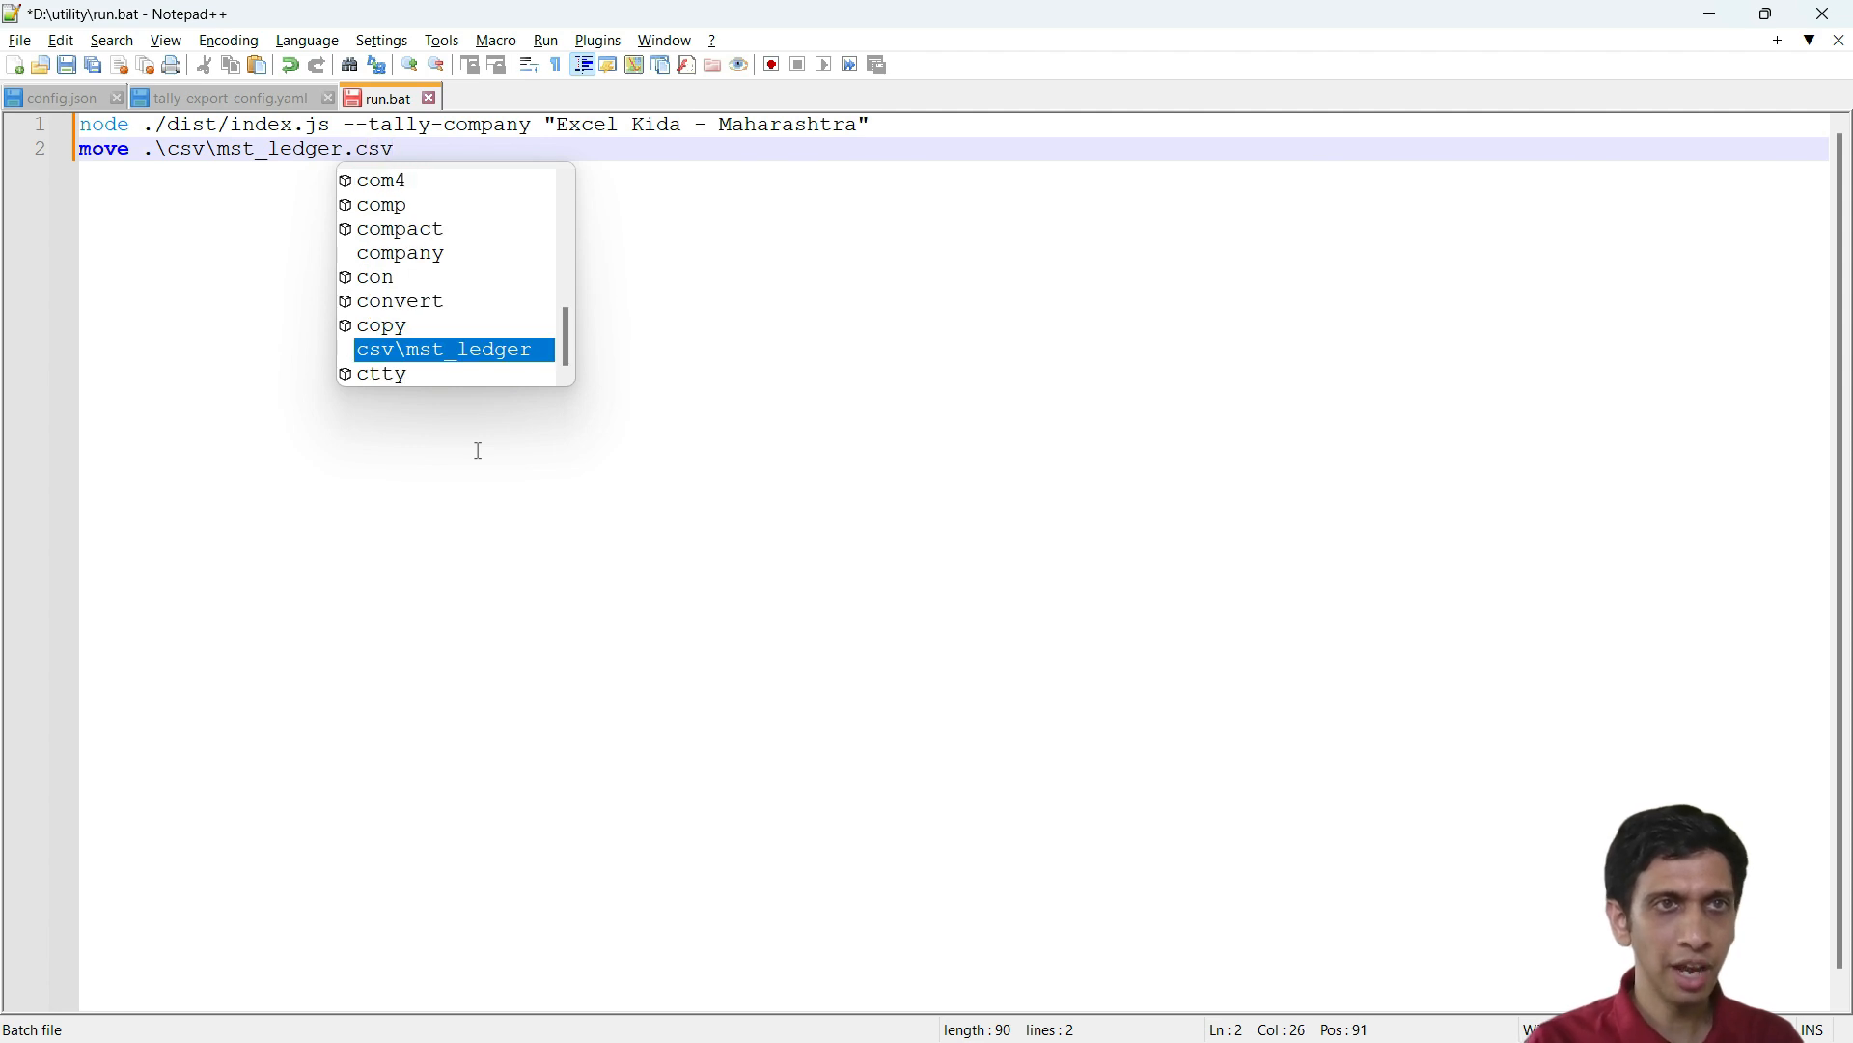
Add .\org\Maharashtra.csv as the destination path of the move command
text( .\org)
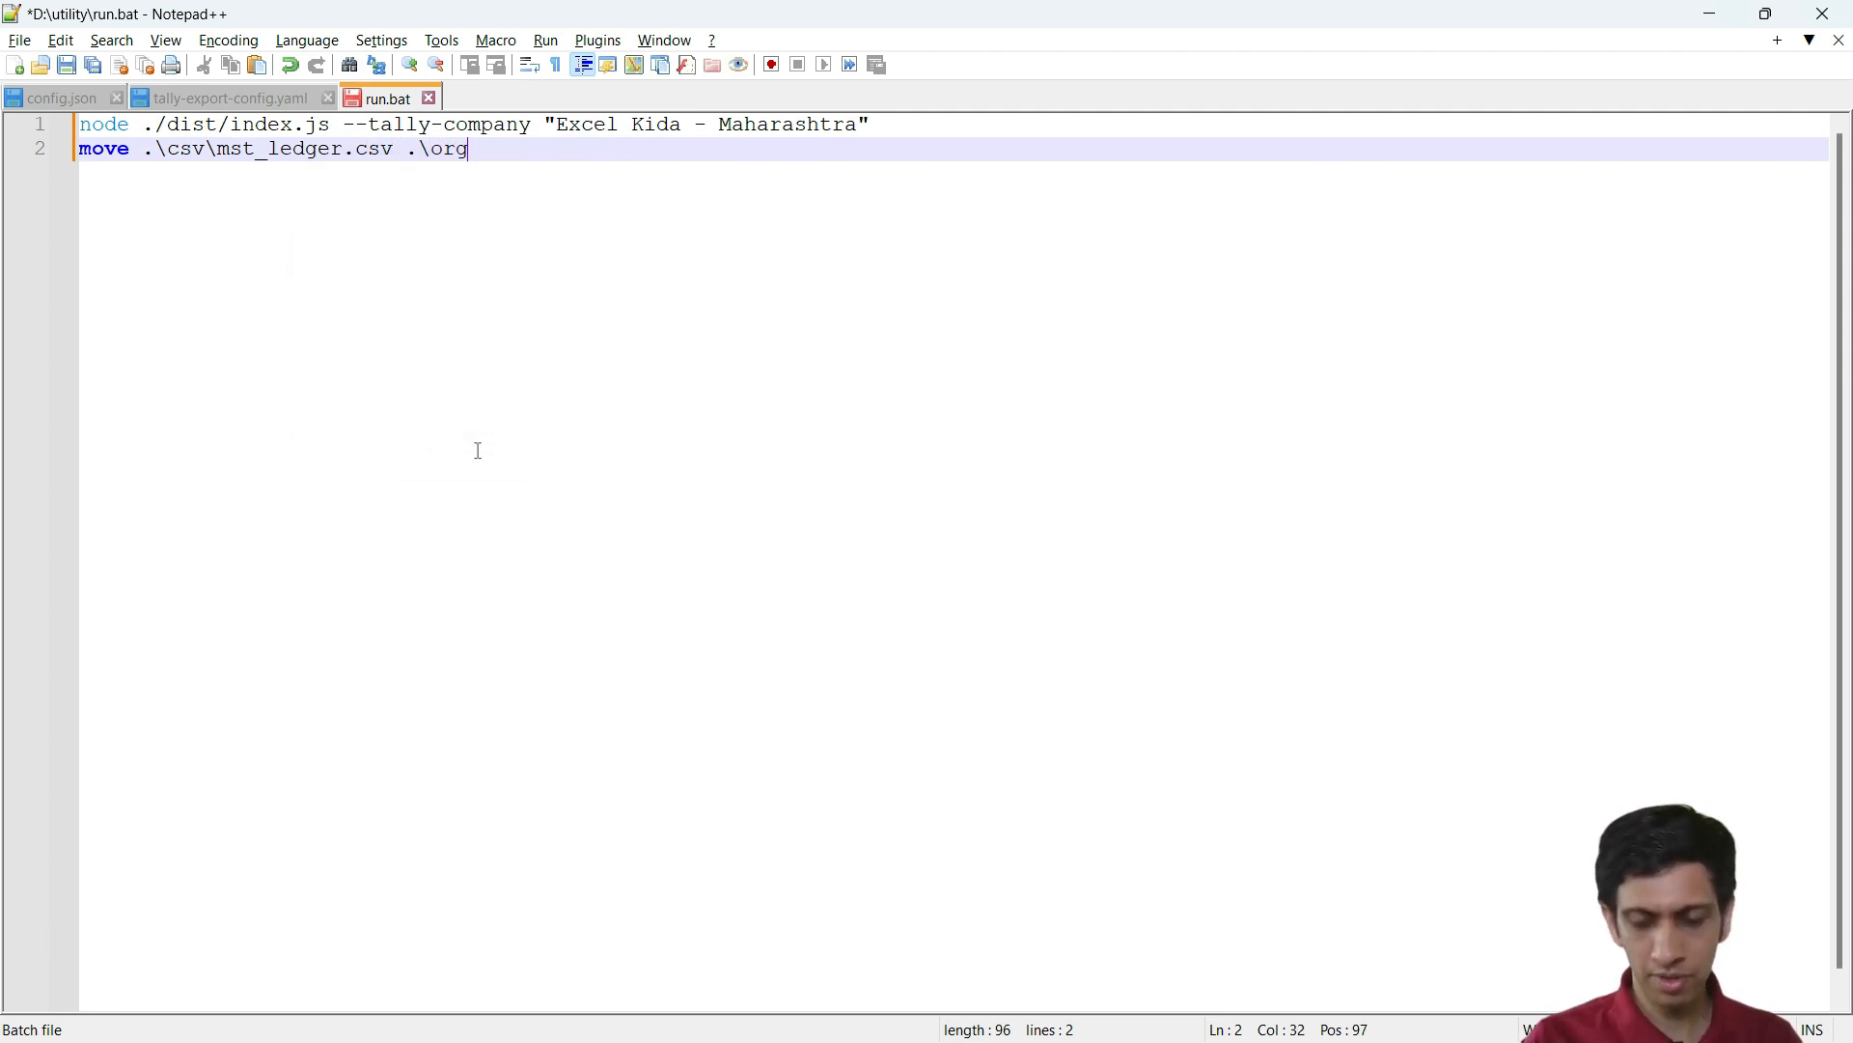
text(\)
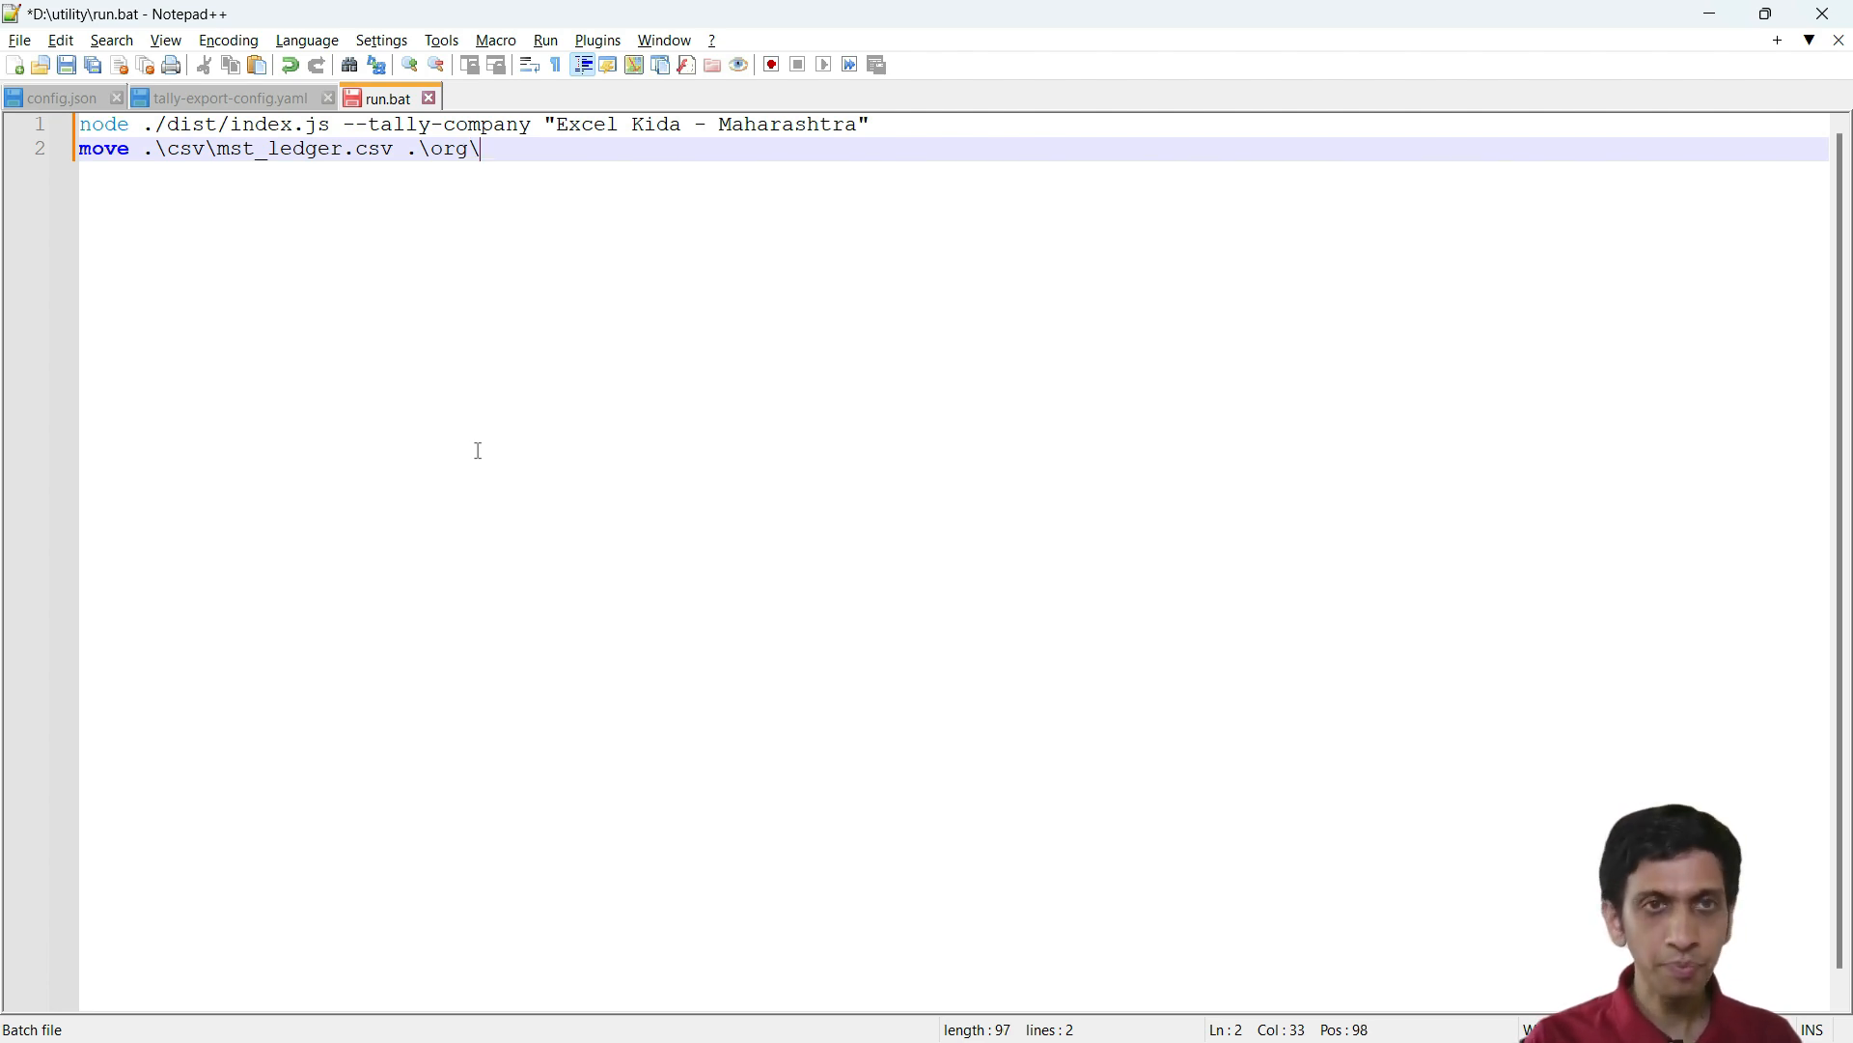
text(Maharas)
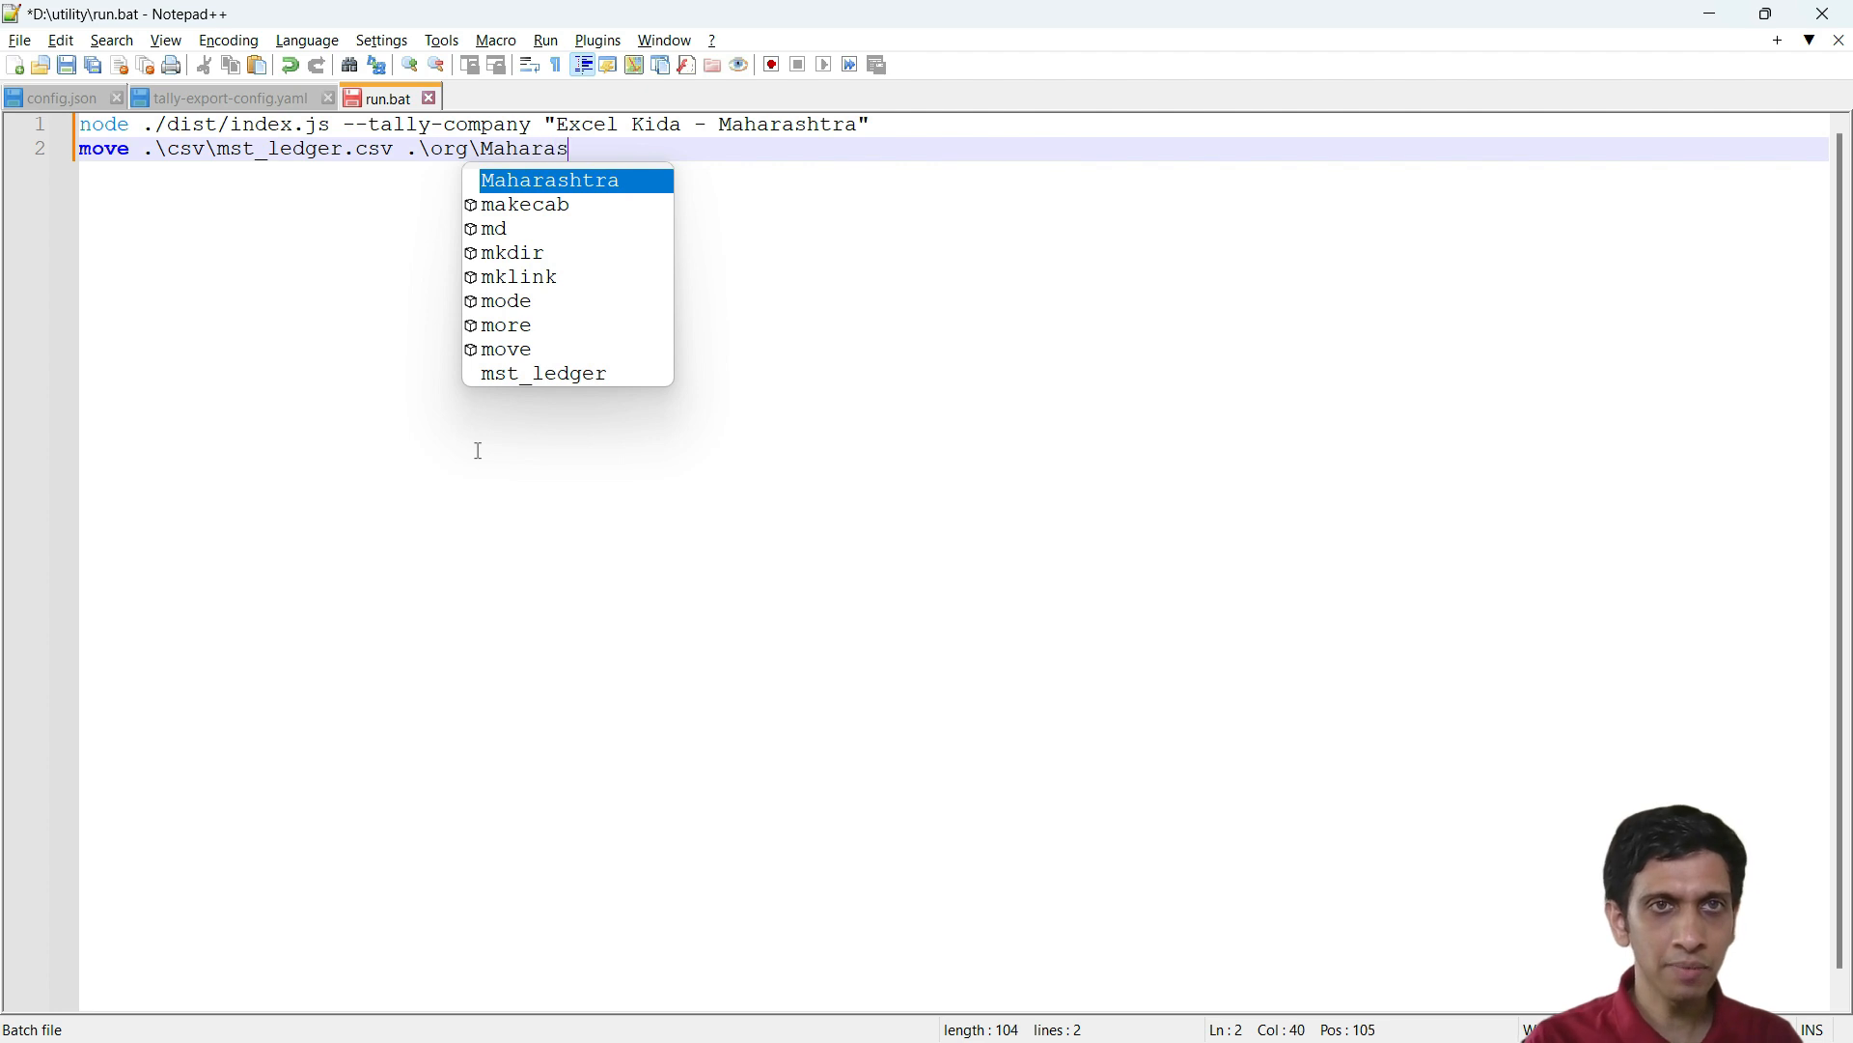
text(tra.csv)
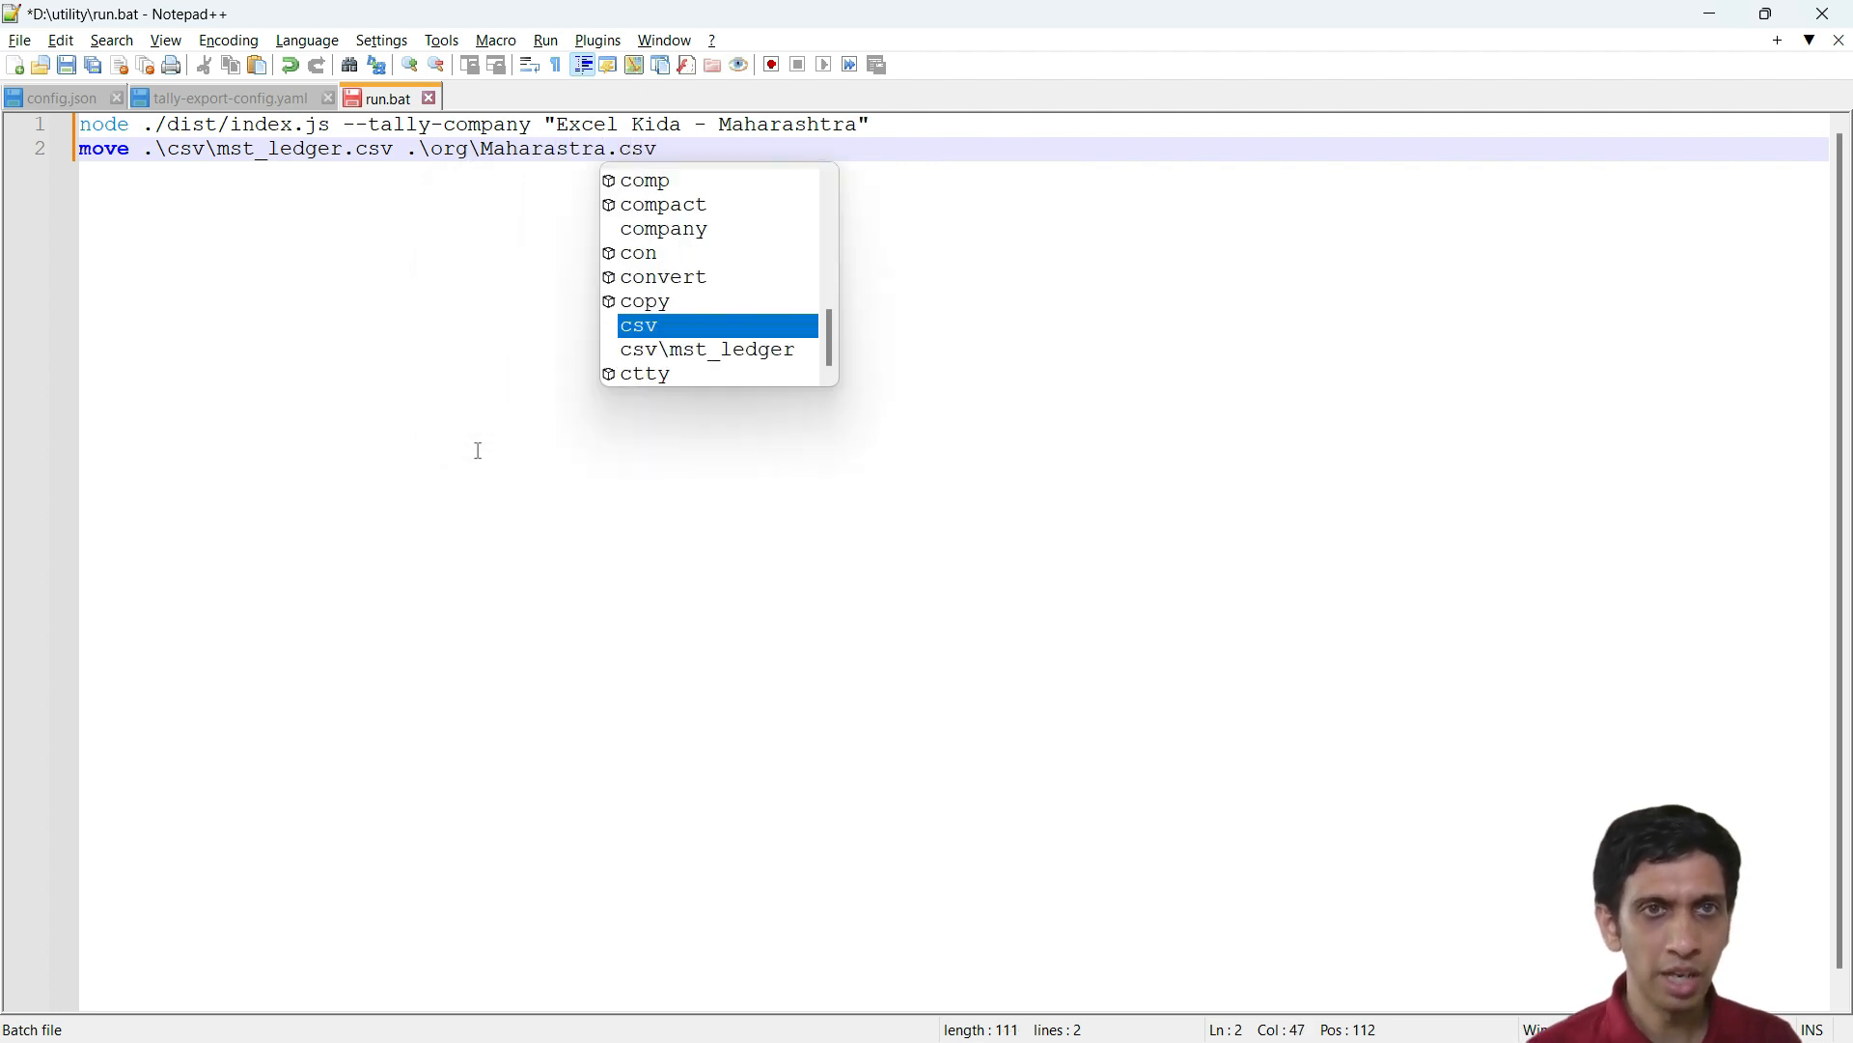
key(Left)
key(Left)
key(Left)
key(Left)
key(Left)
key(Left)
key(Left)
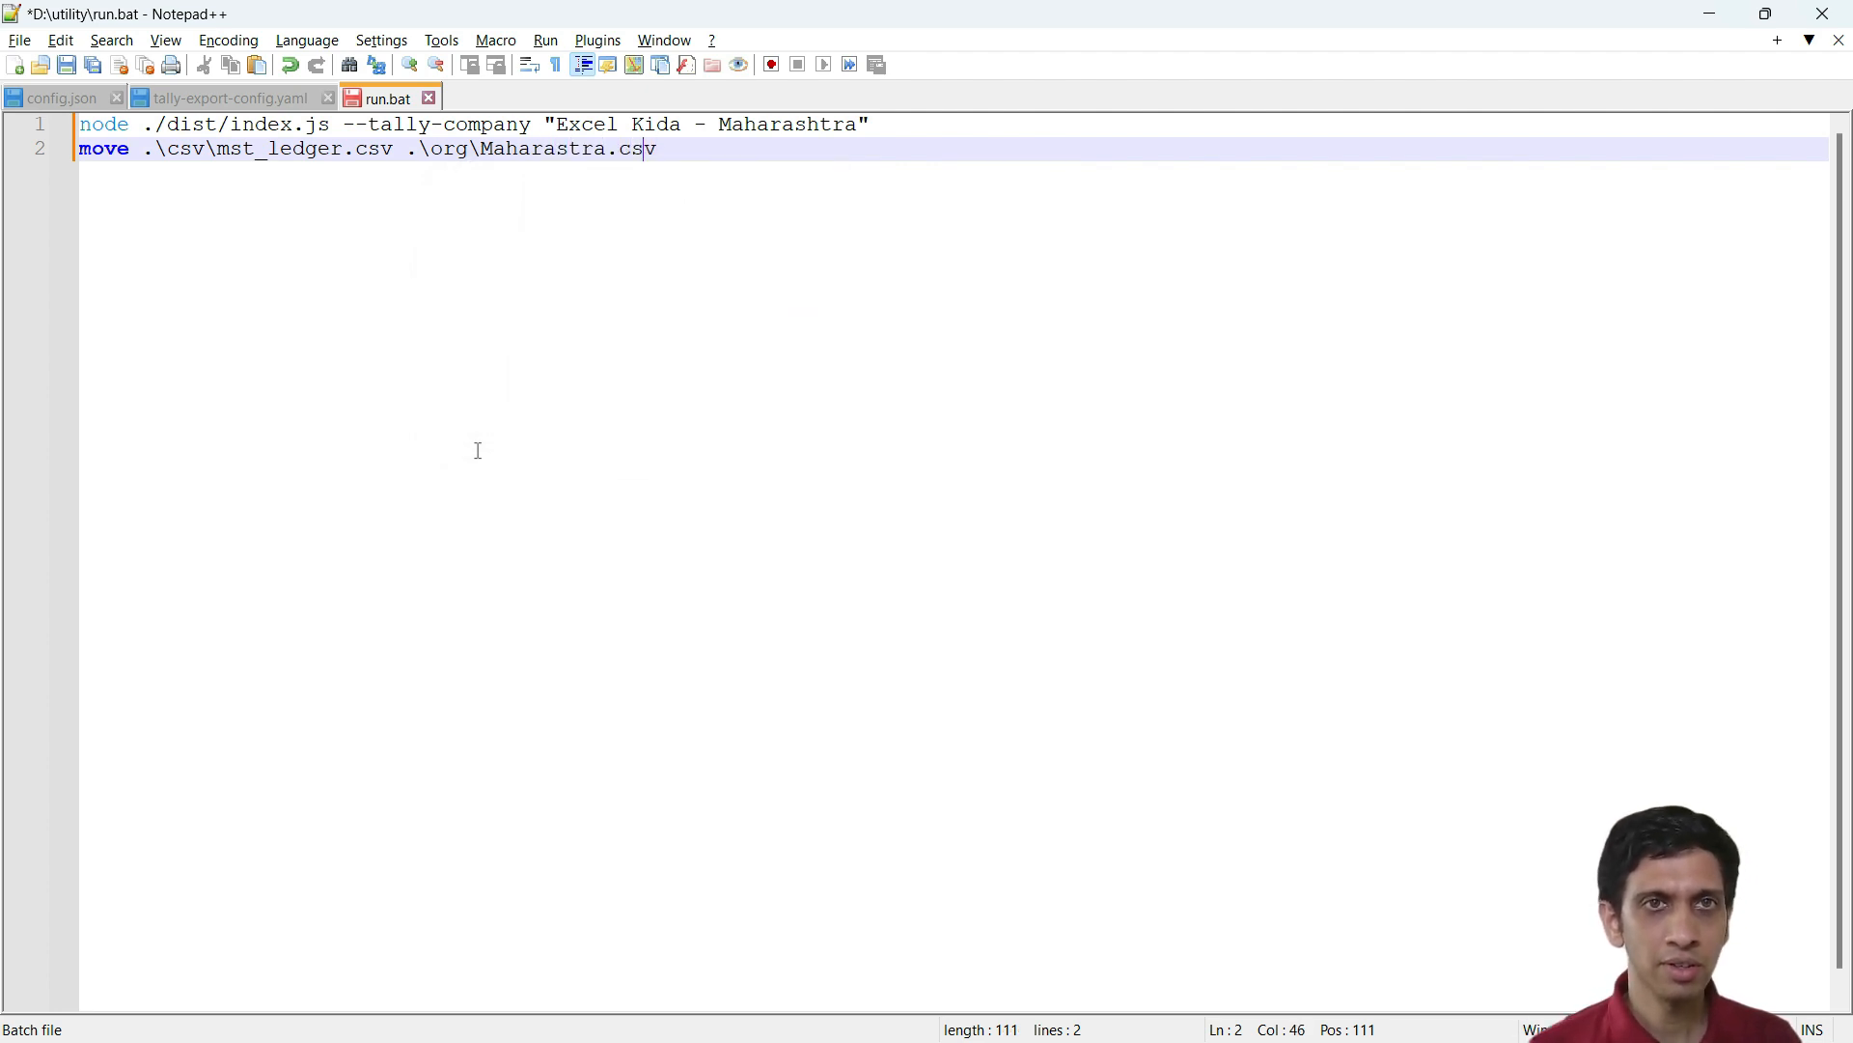
text(h)
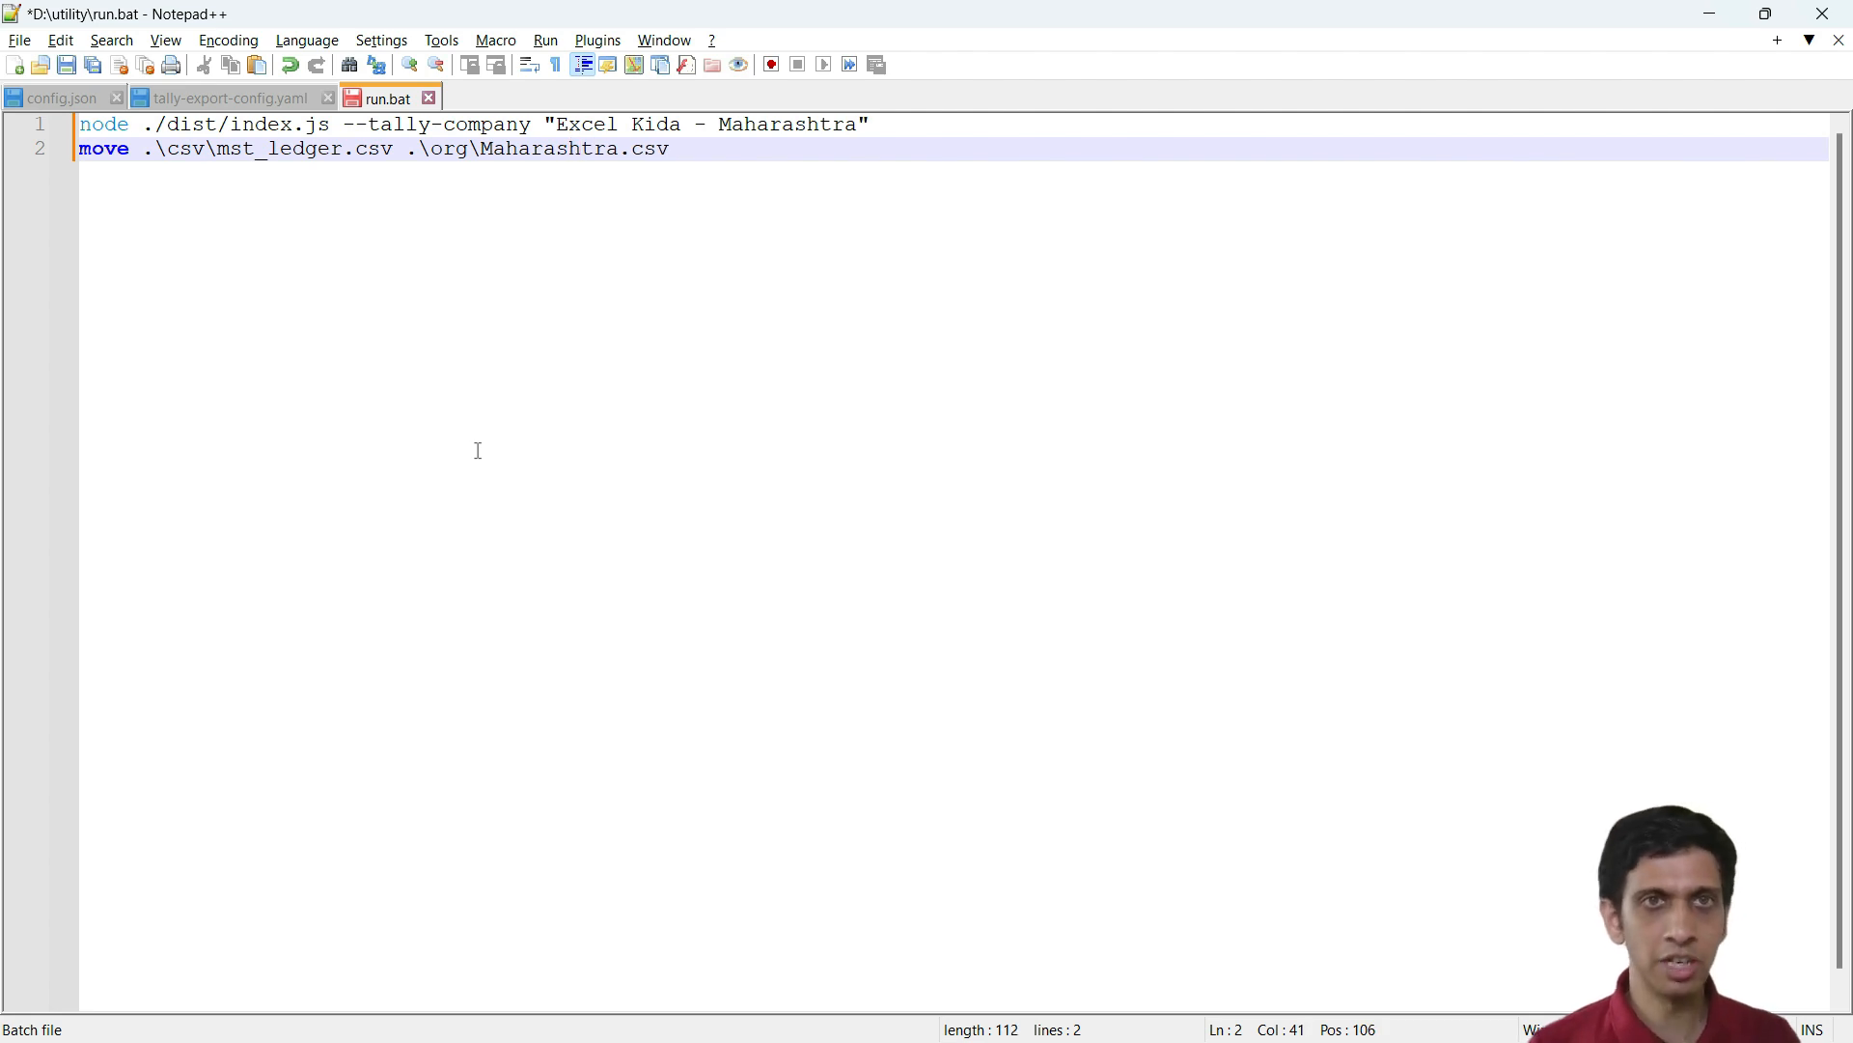
Review the destination file name in the move command and save run.bat
key(End)
key(Left)
key(Left)
key(Left)
key(Left)
key(Left)
key(Left)
key(Left)
key(Left)
key(Left)
key(Left)
key(Left)
key(Left)
key(Left)
key(Left)
key(shift+Right)
key(End)
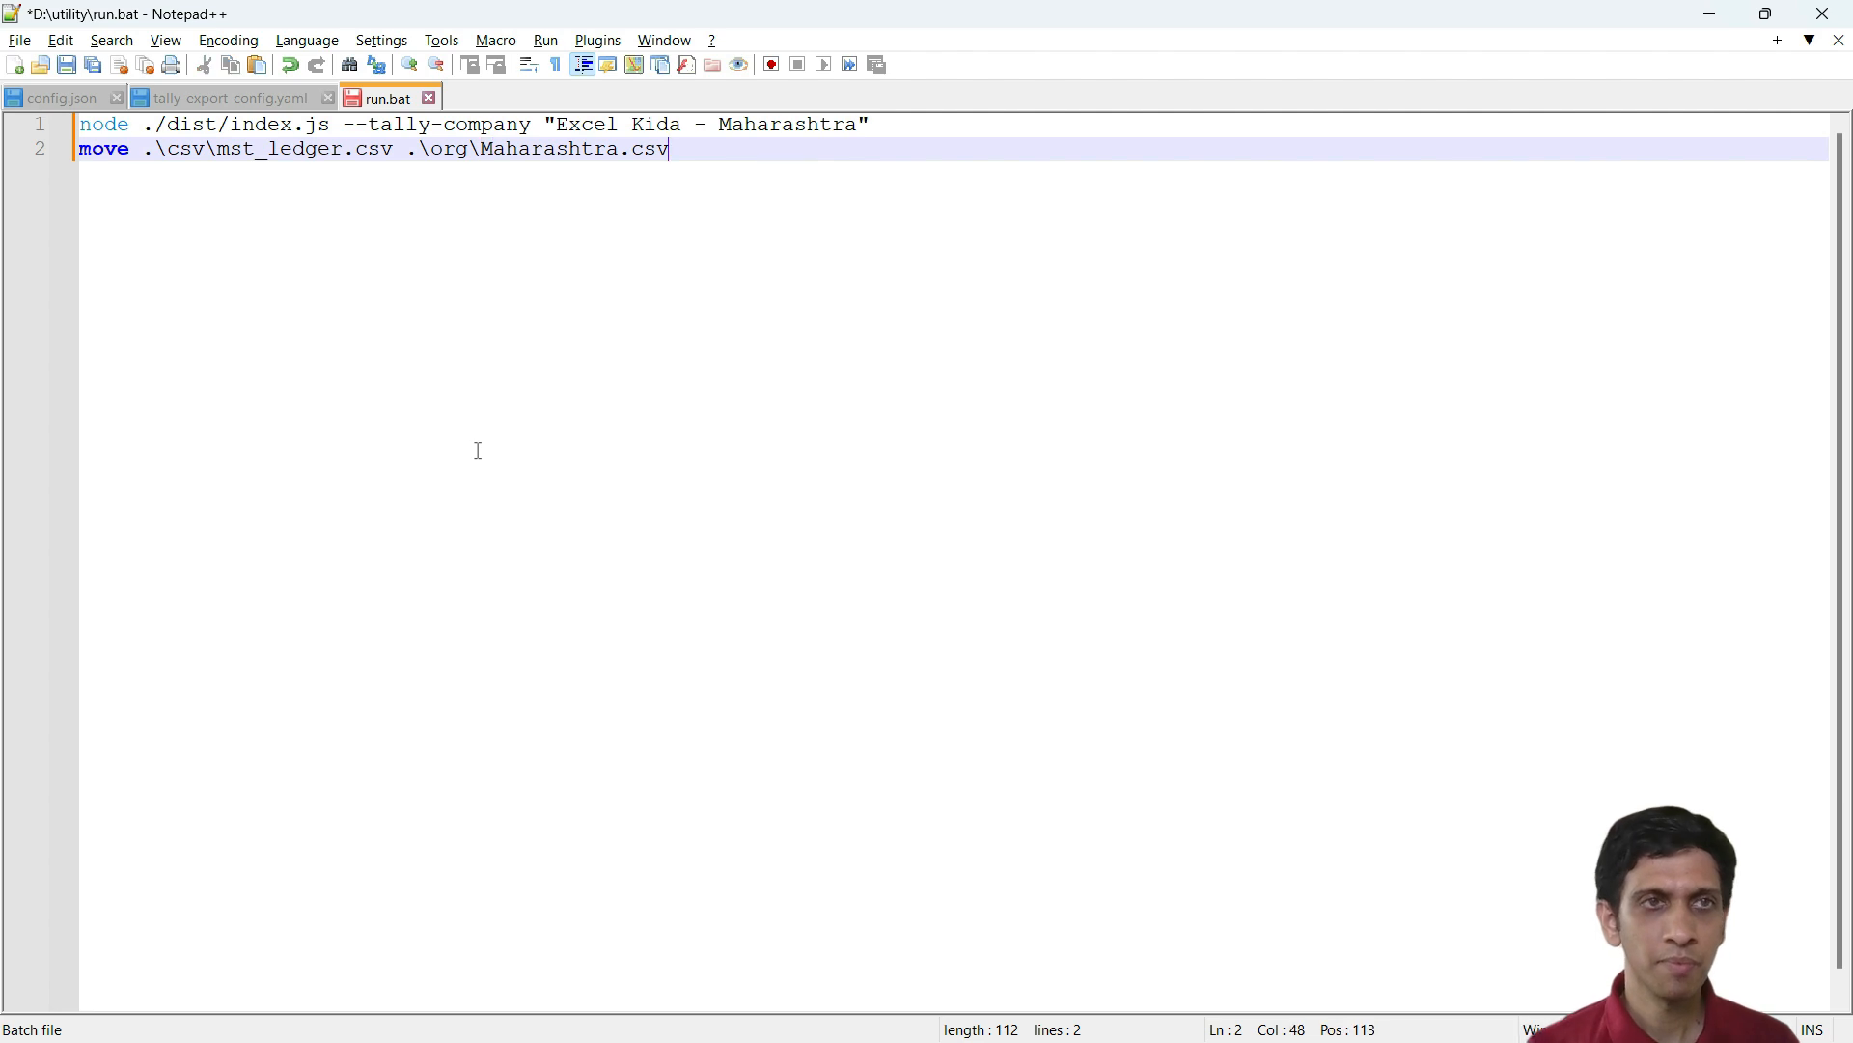
key(ctrl+s)
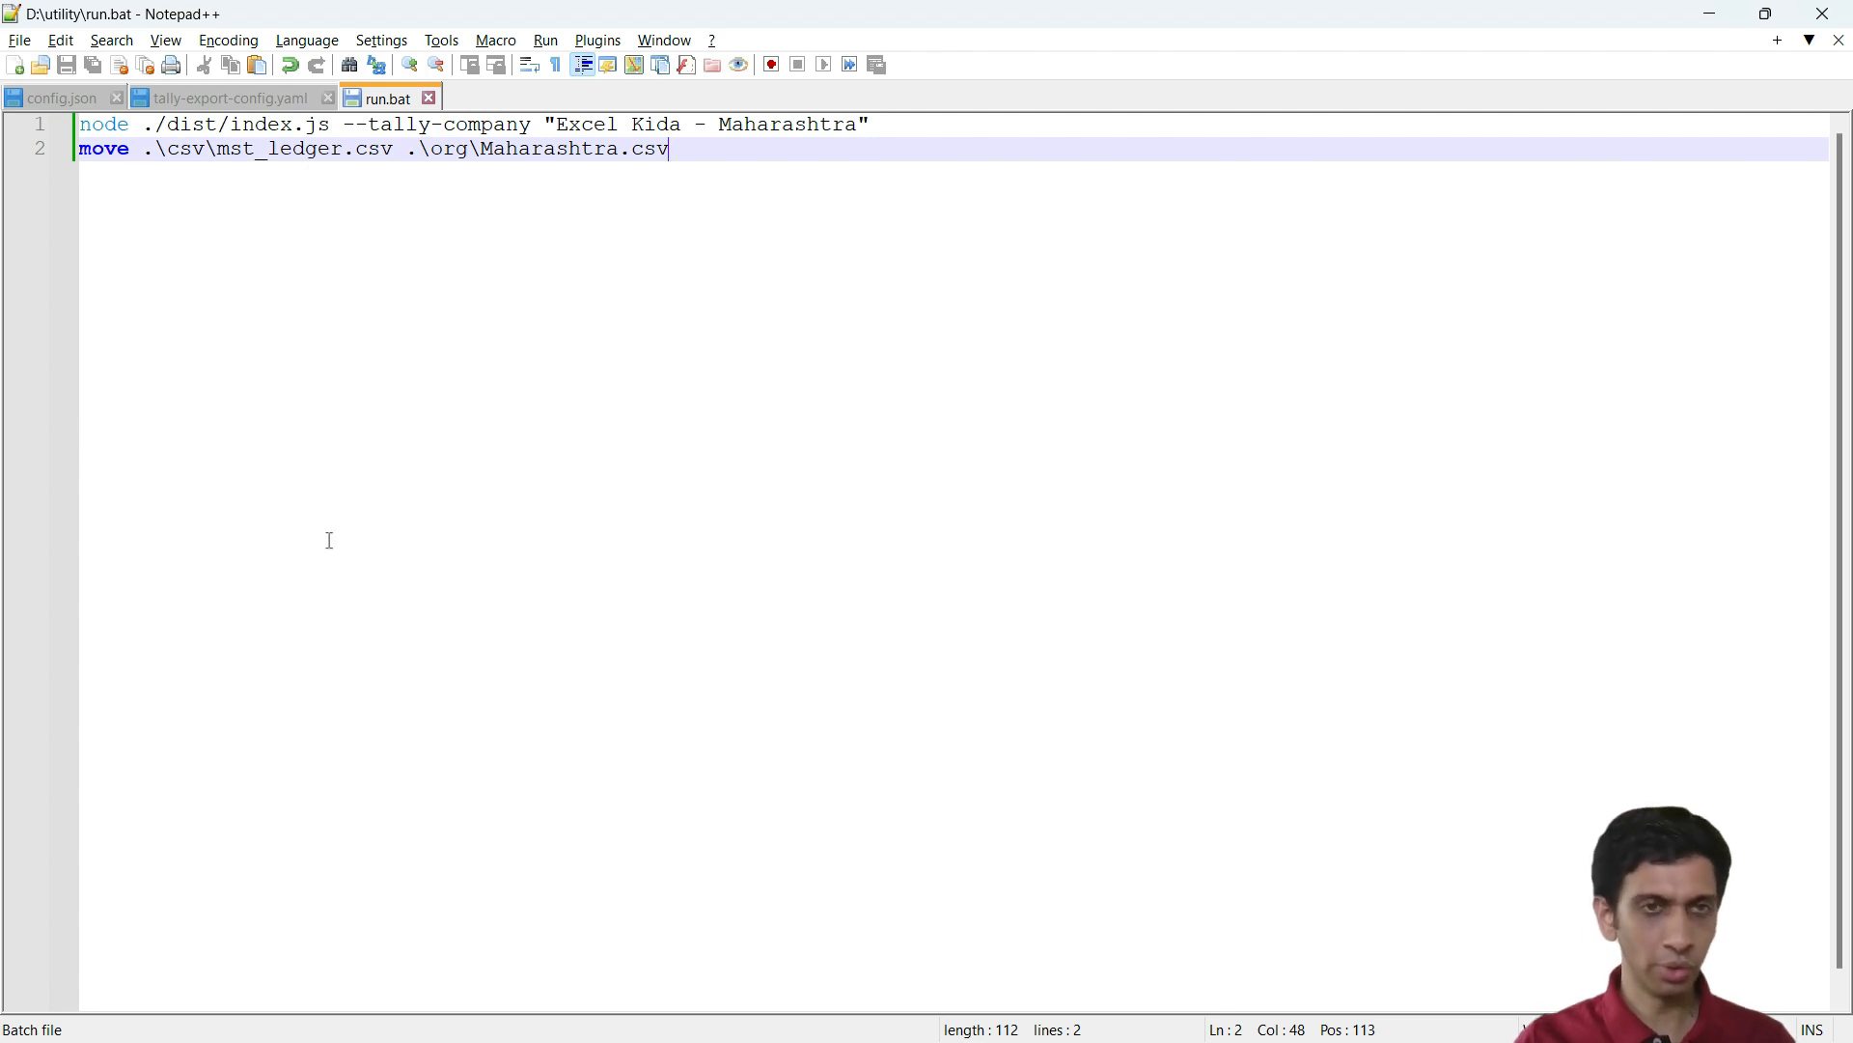
Inspect the org folder in File Explorer, return to the utility folder and run run.bat
key(alt+Tab)
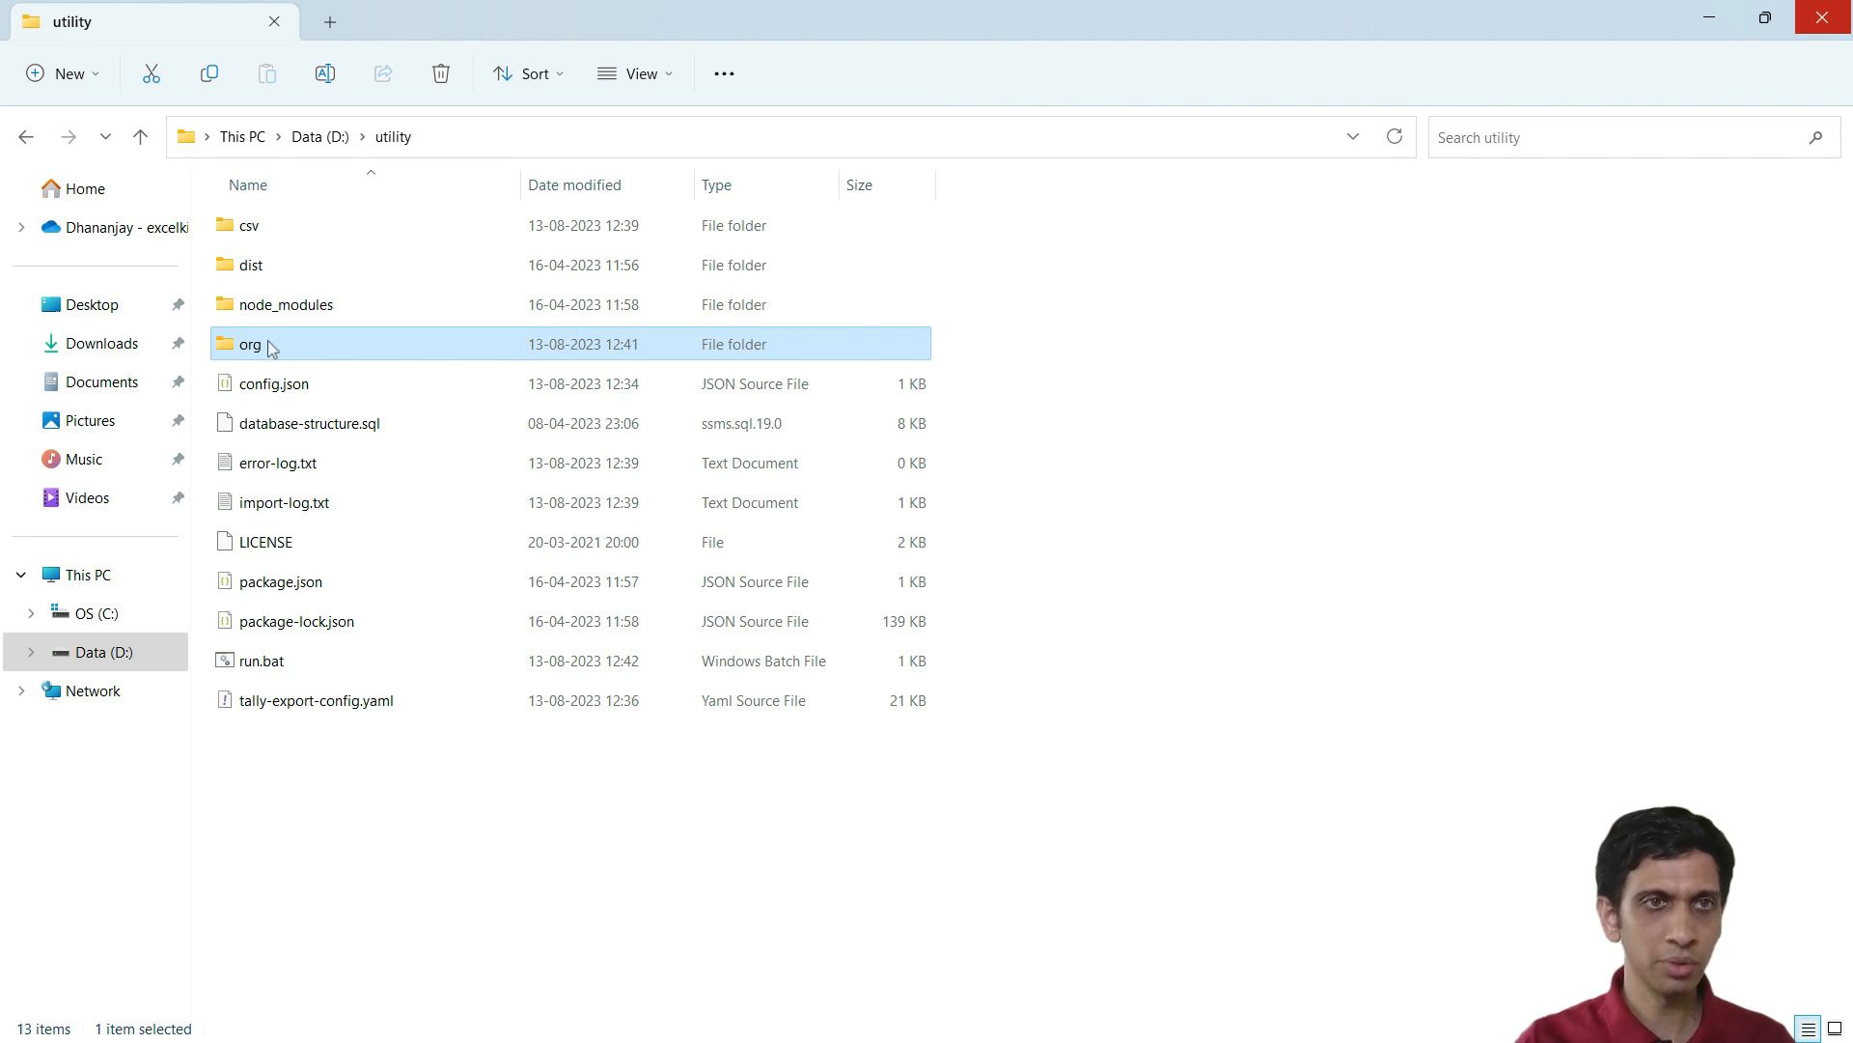
double_click(272, 347)
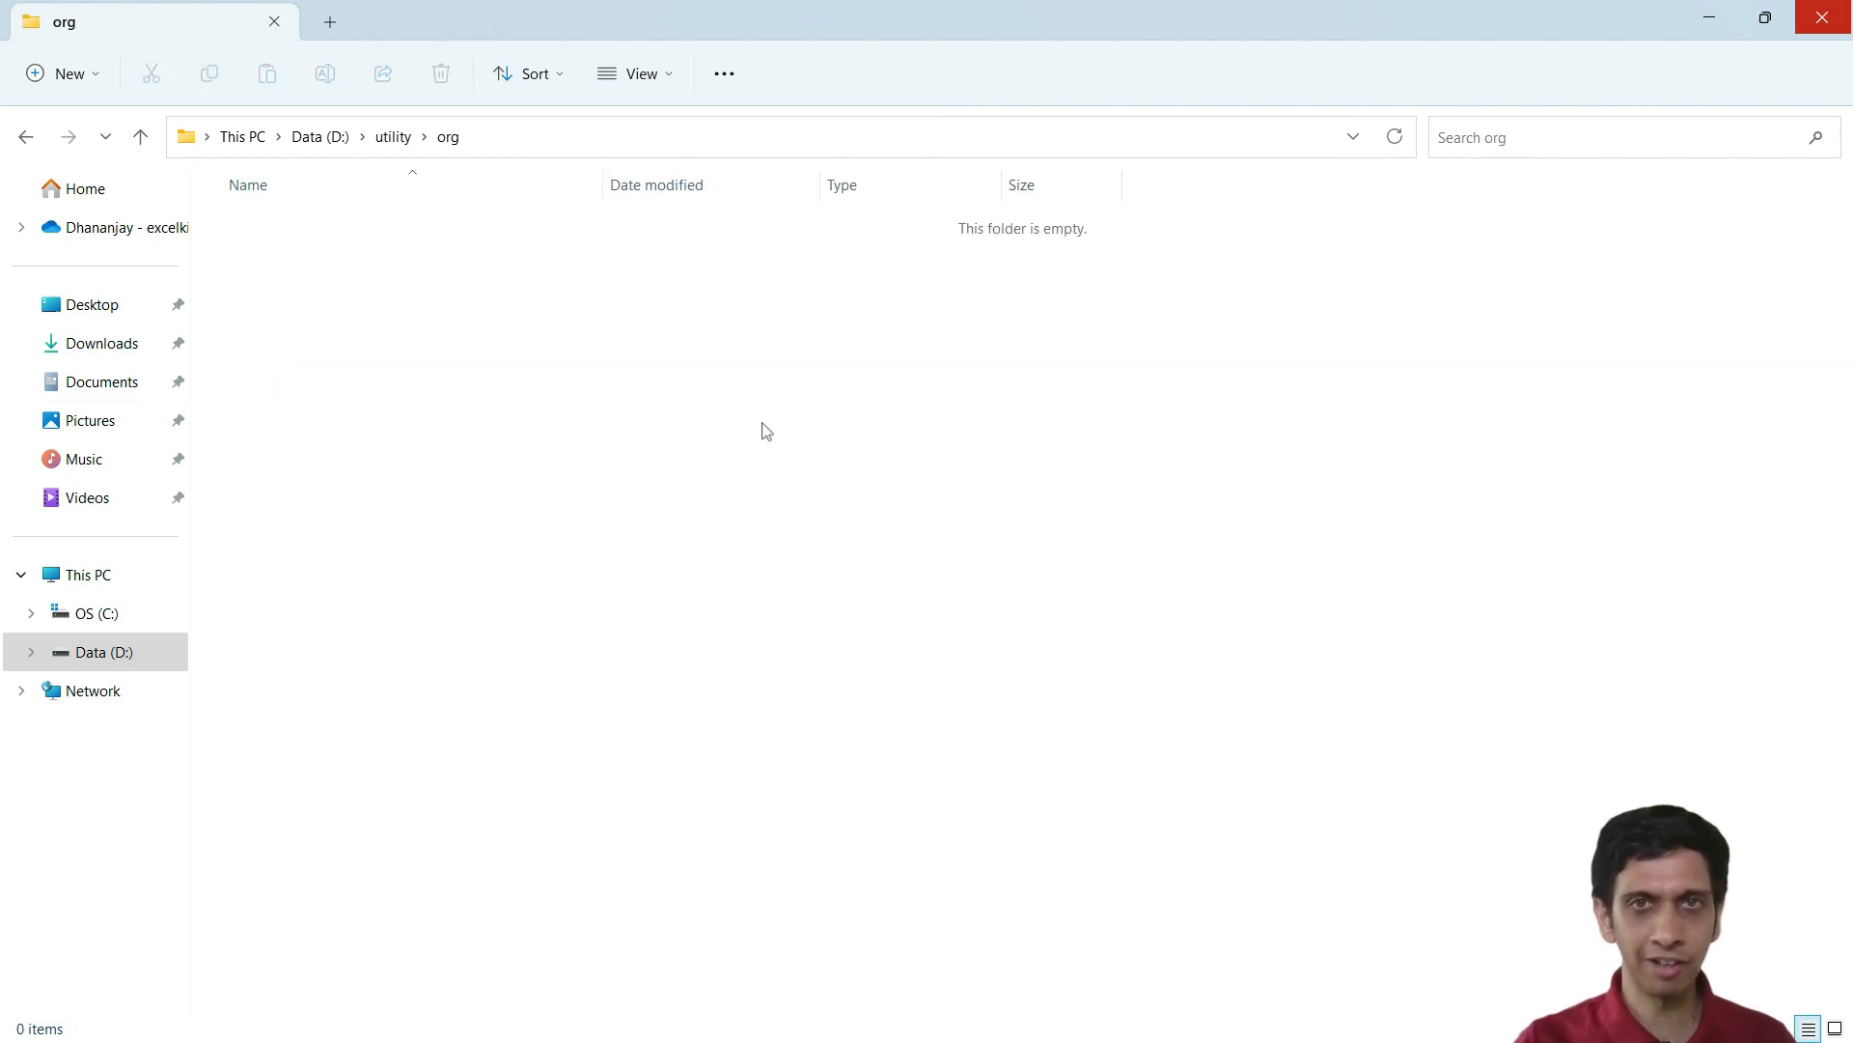
key(alt+Left)
click(434, 760)
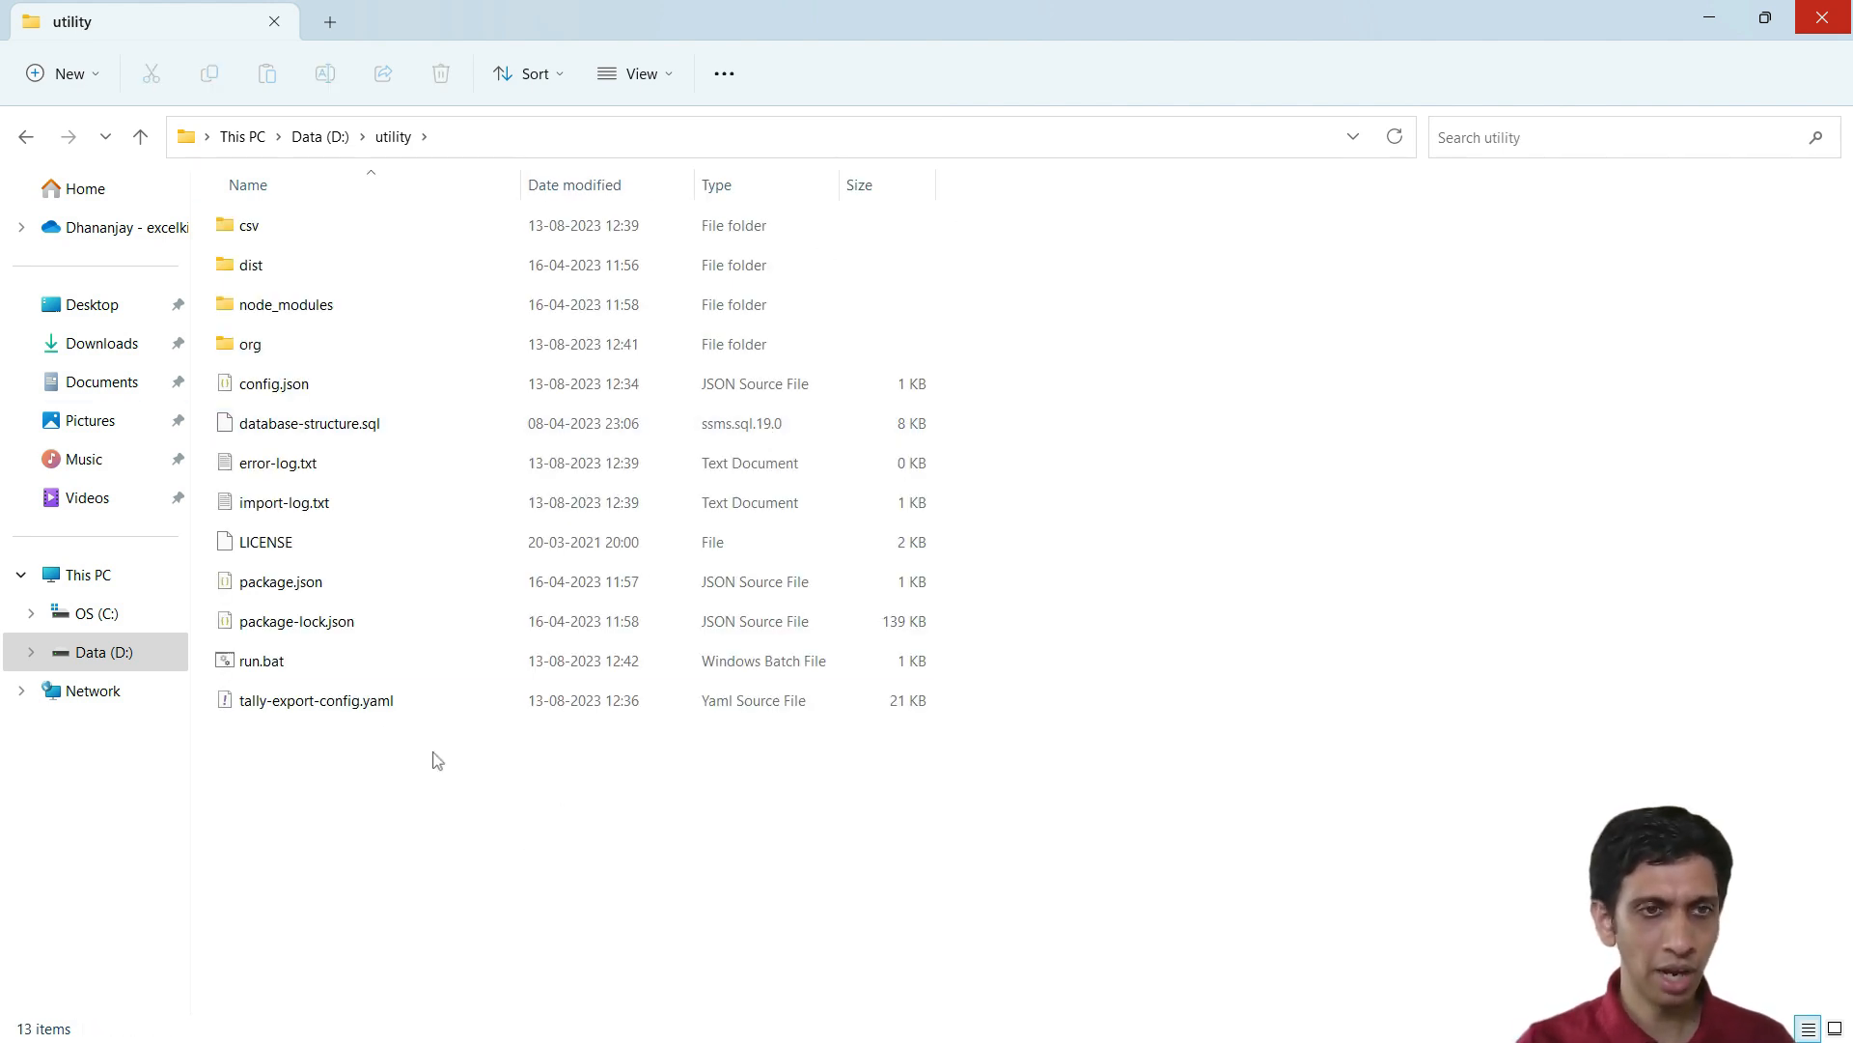
double_click(252, 664)
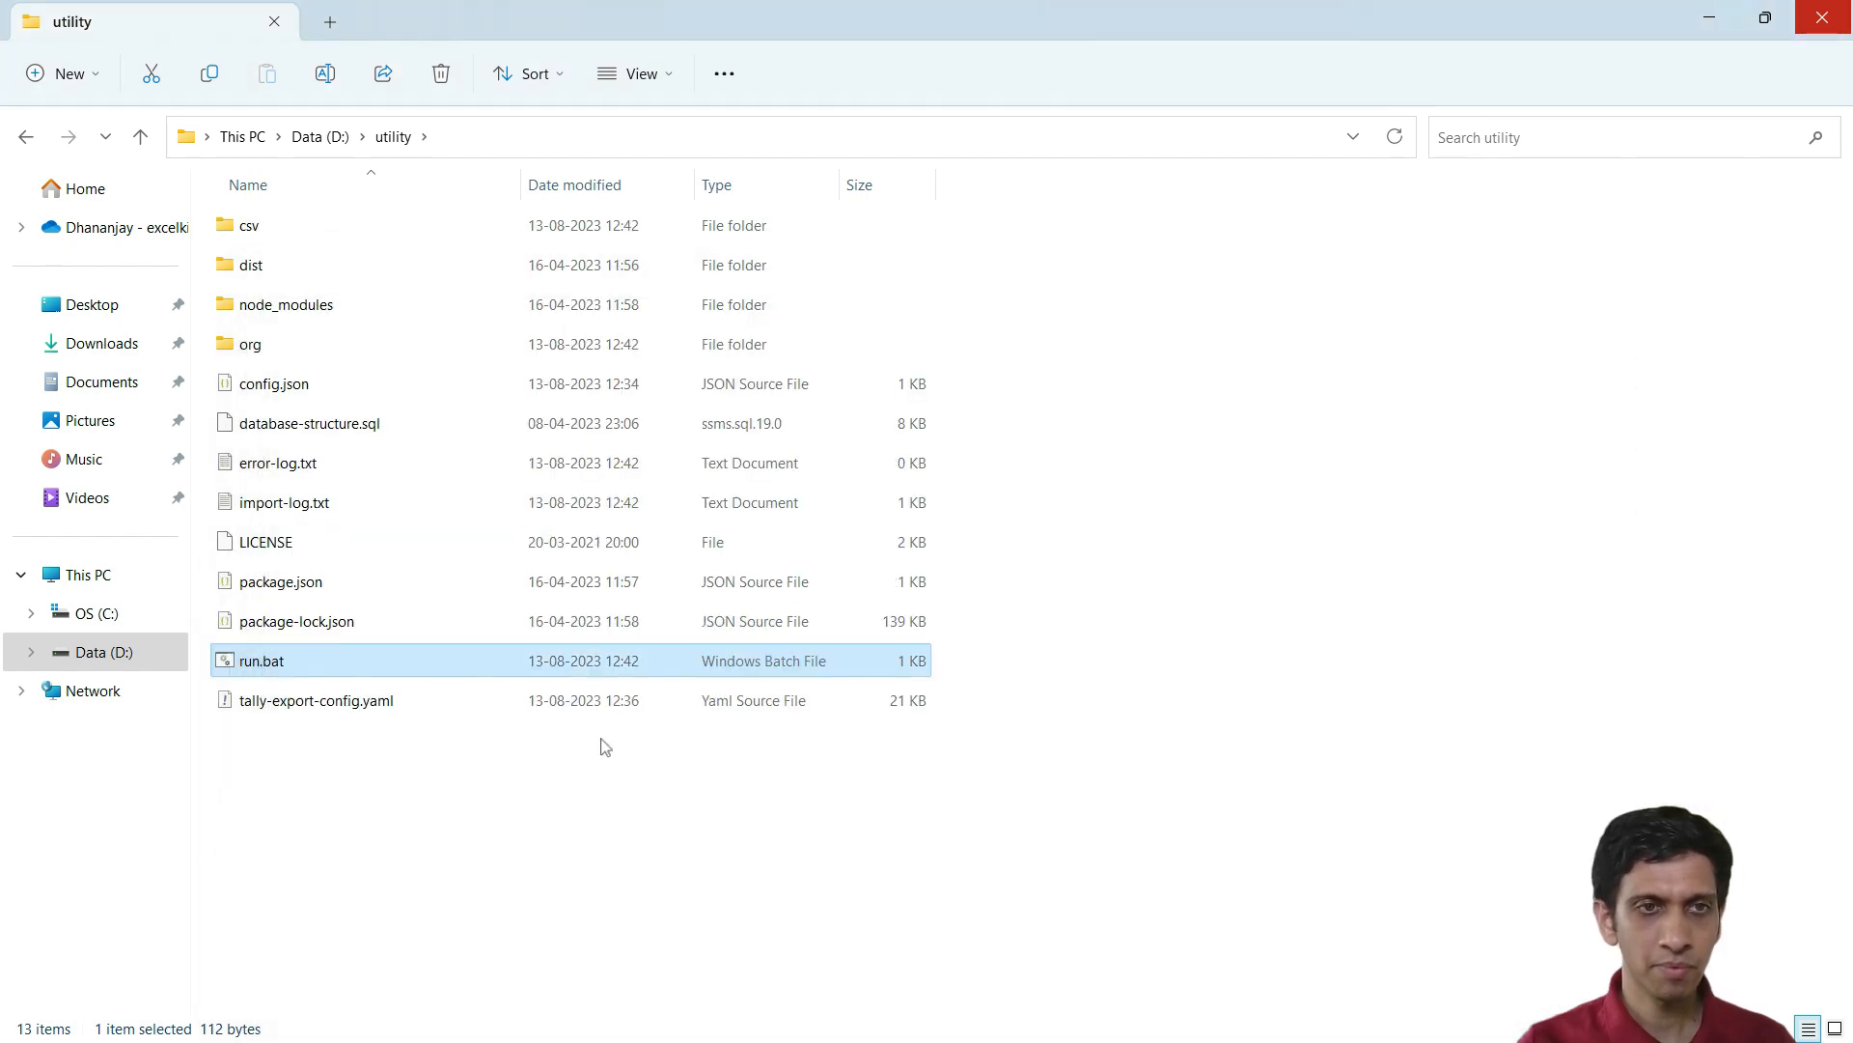
click(537, 807)
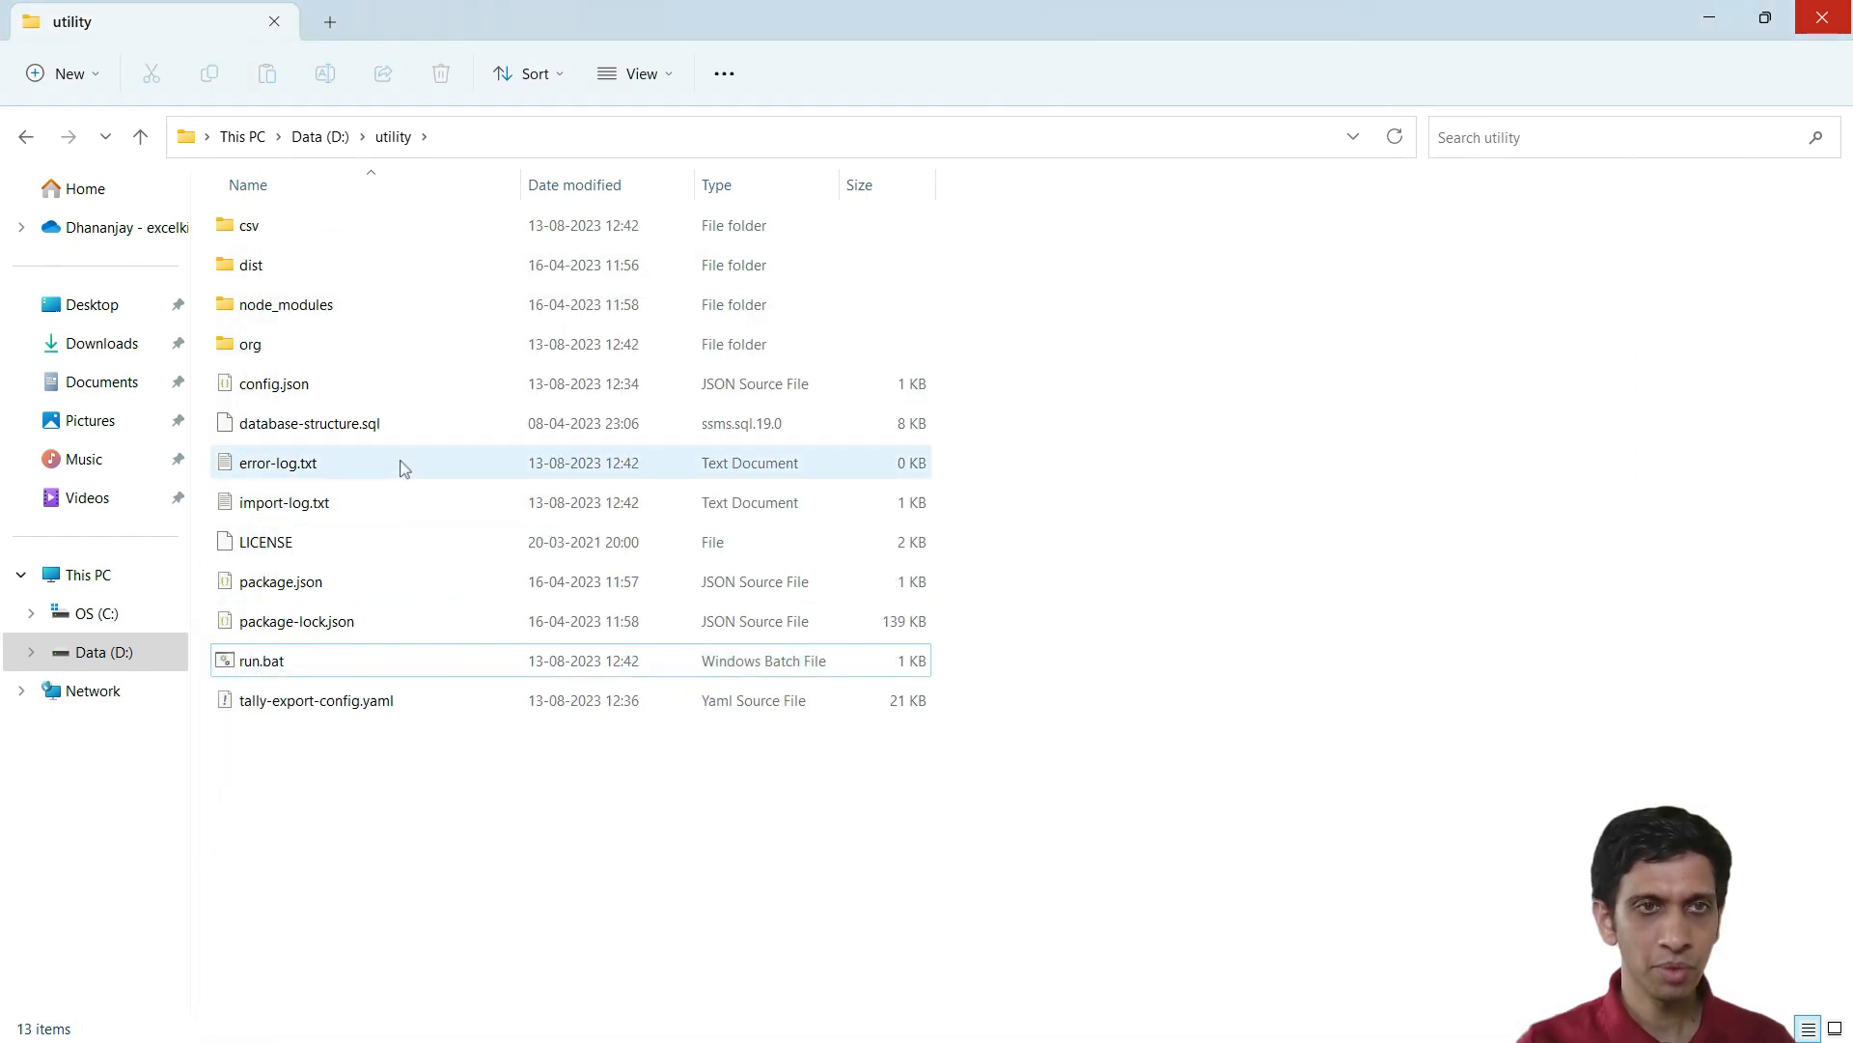
Check the org folder for the moved Maharashtra.csv and return to the utility folder
double_click(257, 357)
click(271, 238)
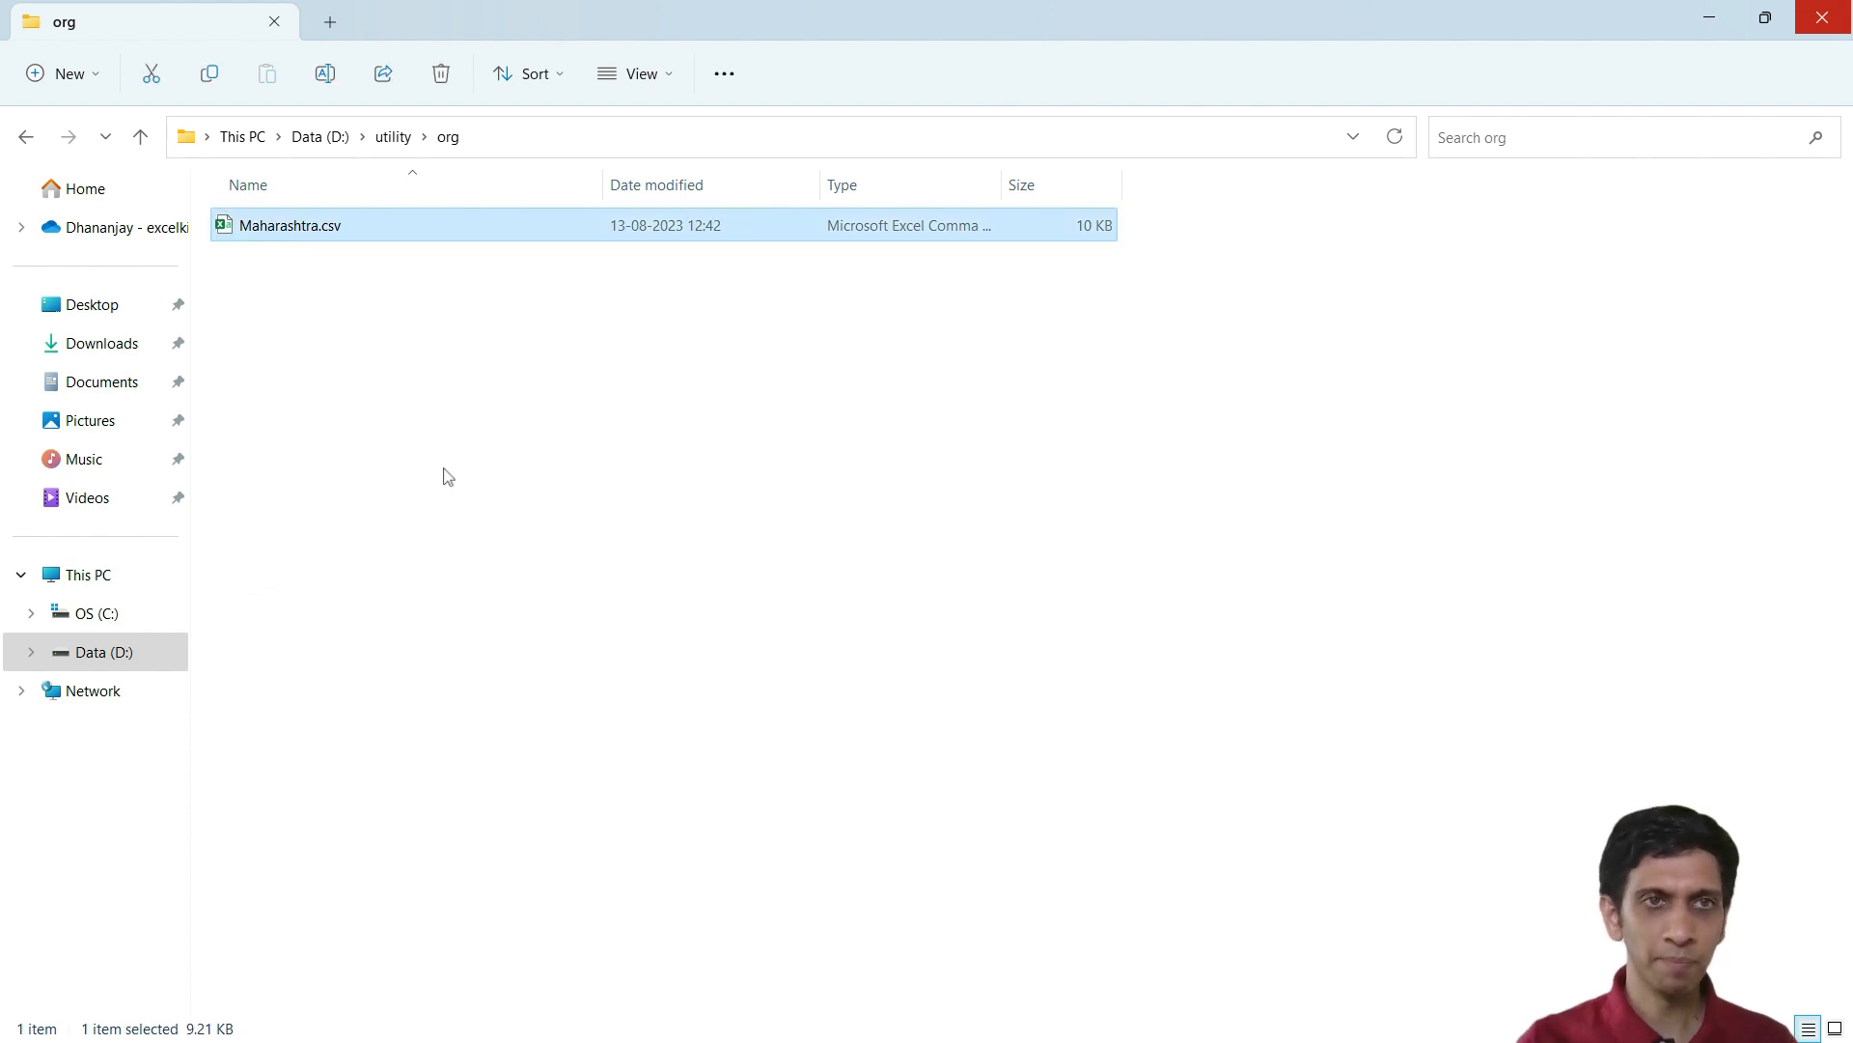
click(447, 475)
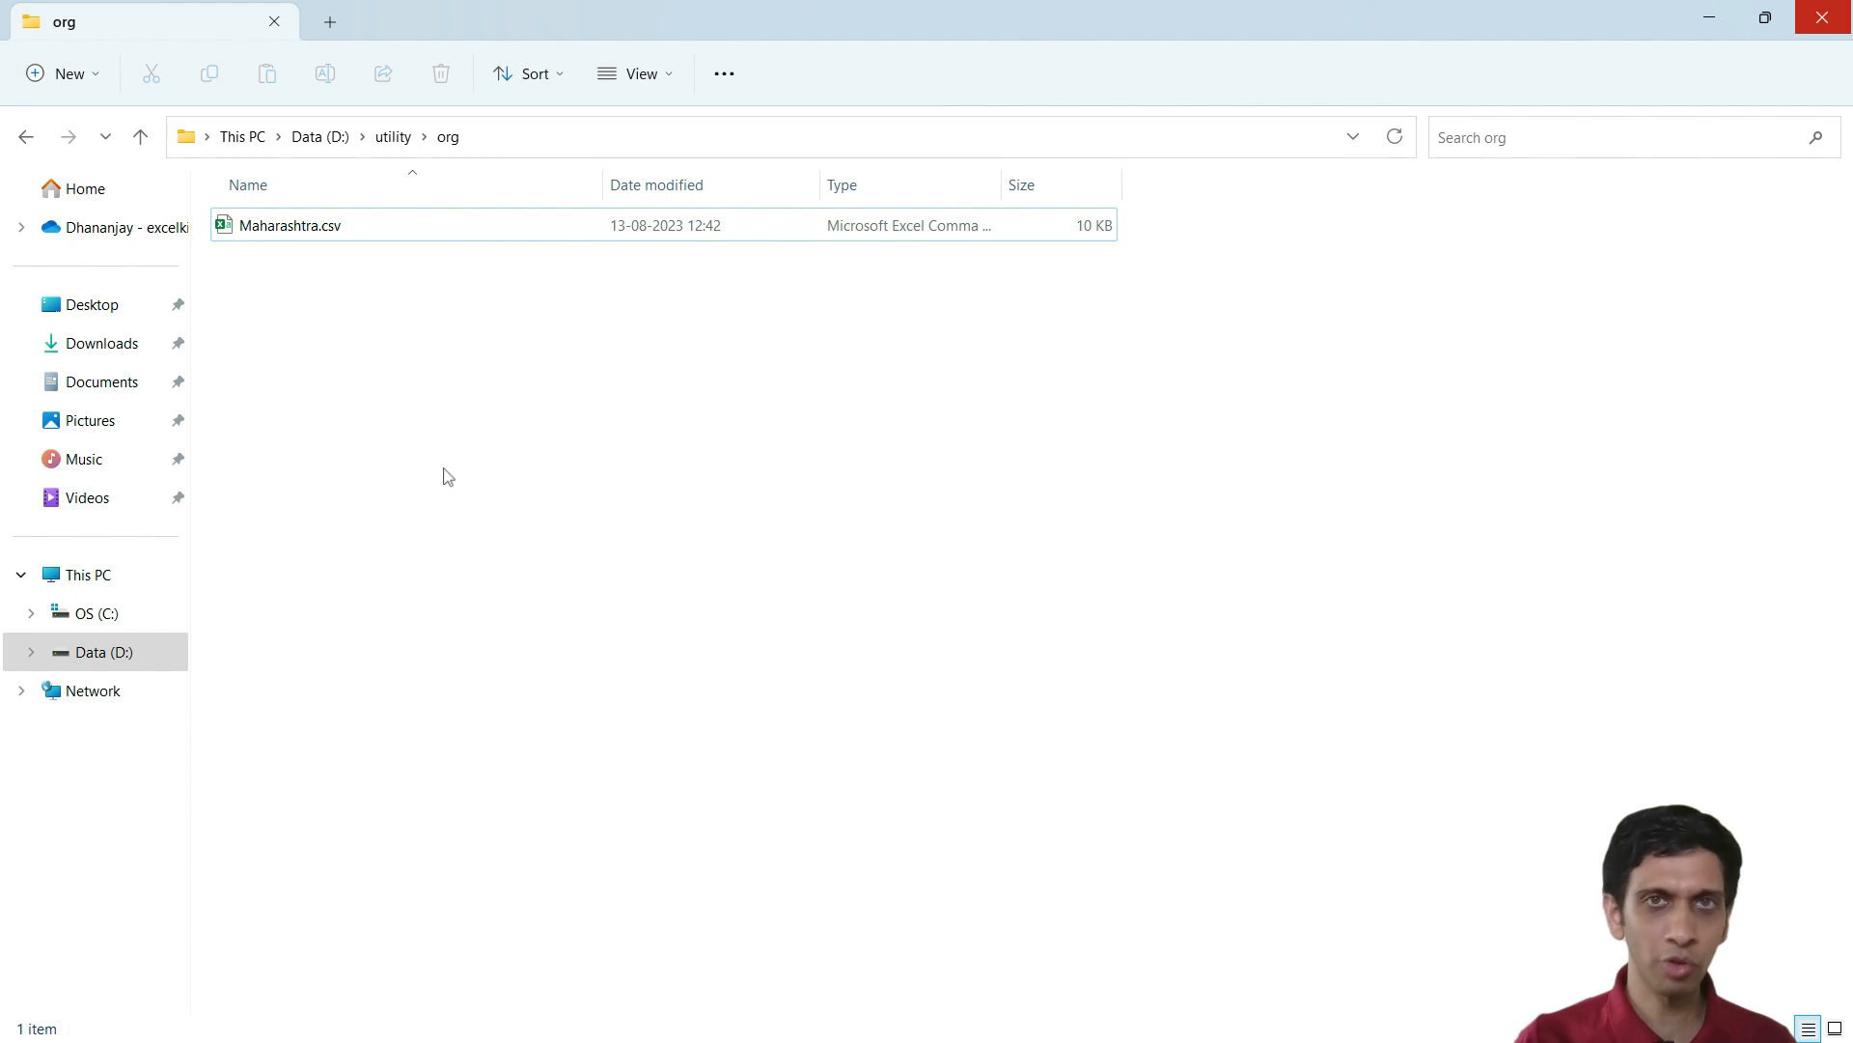
key(BackSpace)
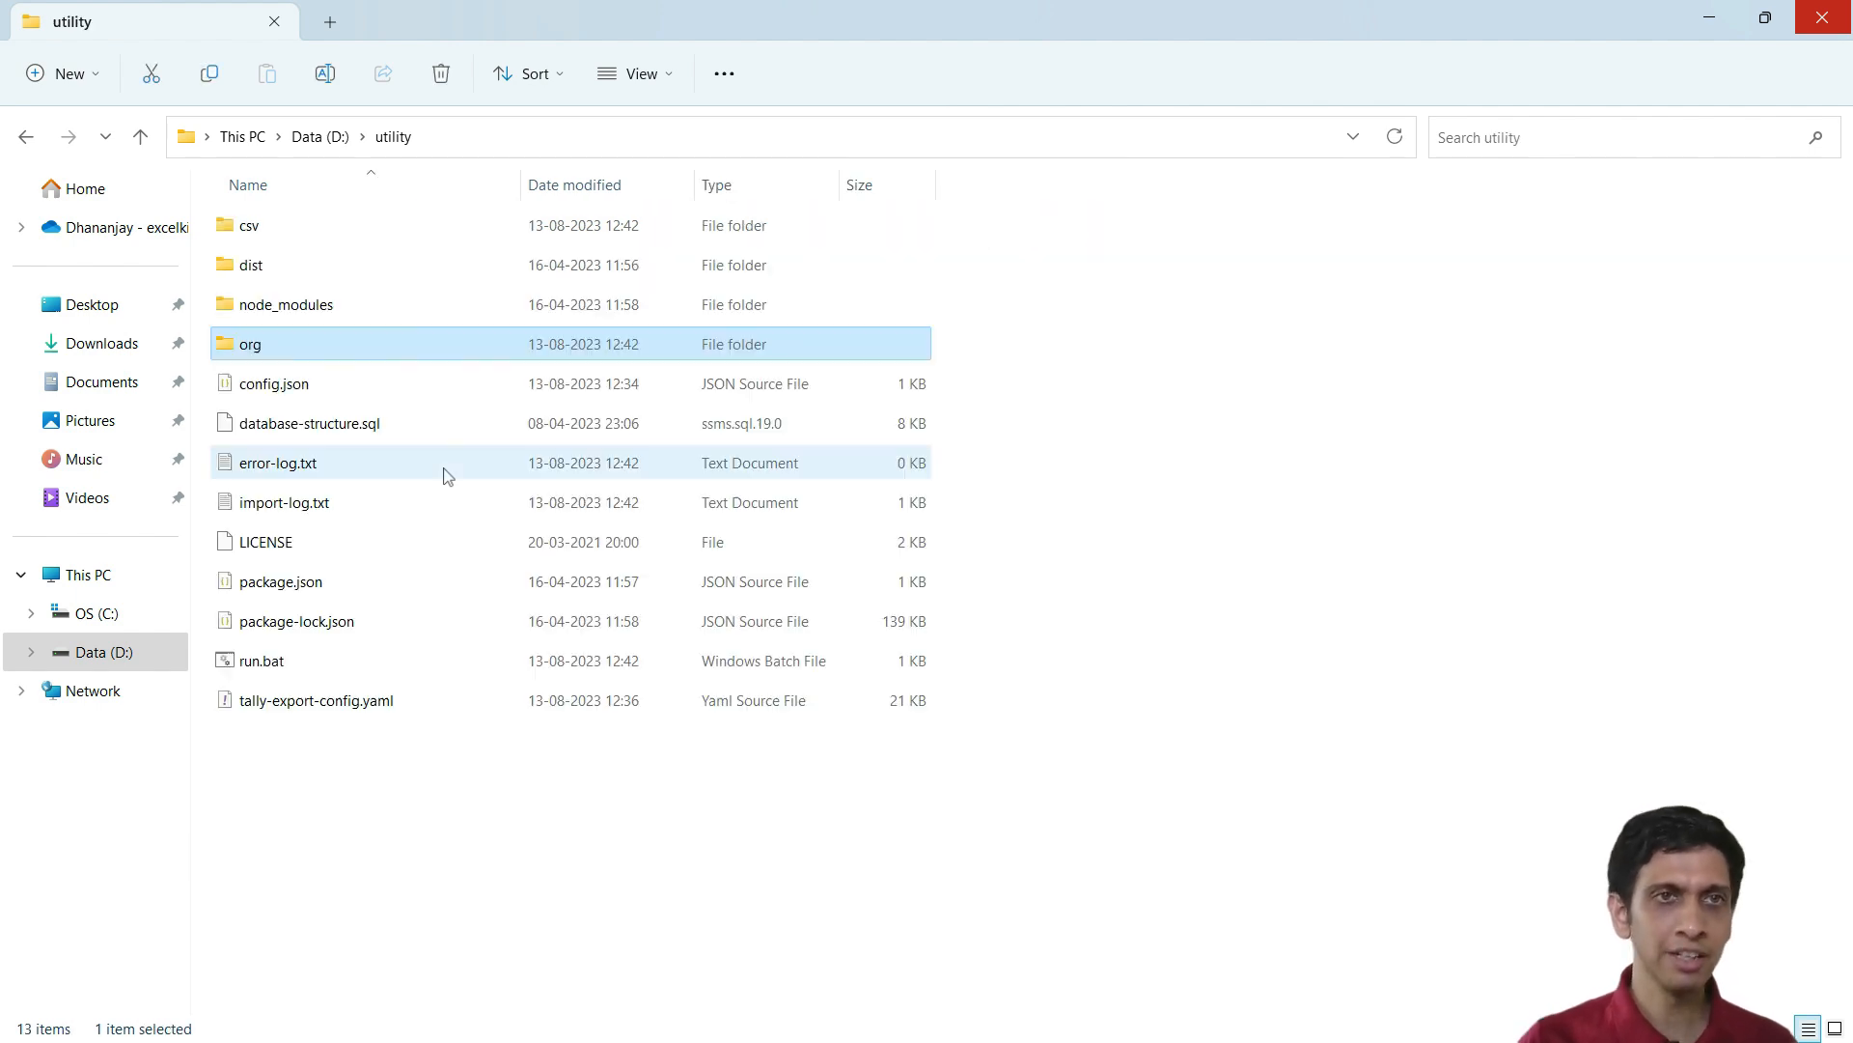
In run.bat, duplicate the Maharashtra node and move commands below the originals, separated by a blank line
key(alt+Tab)
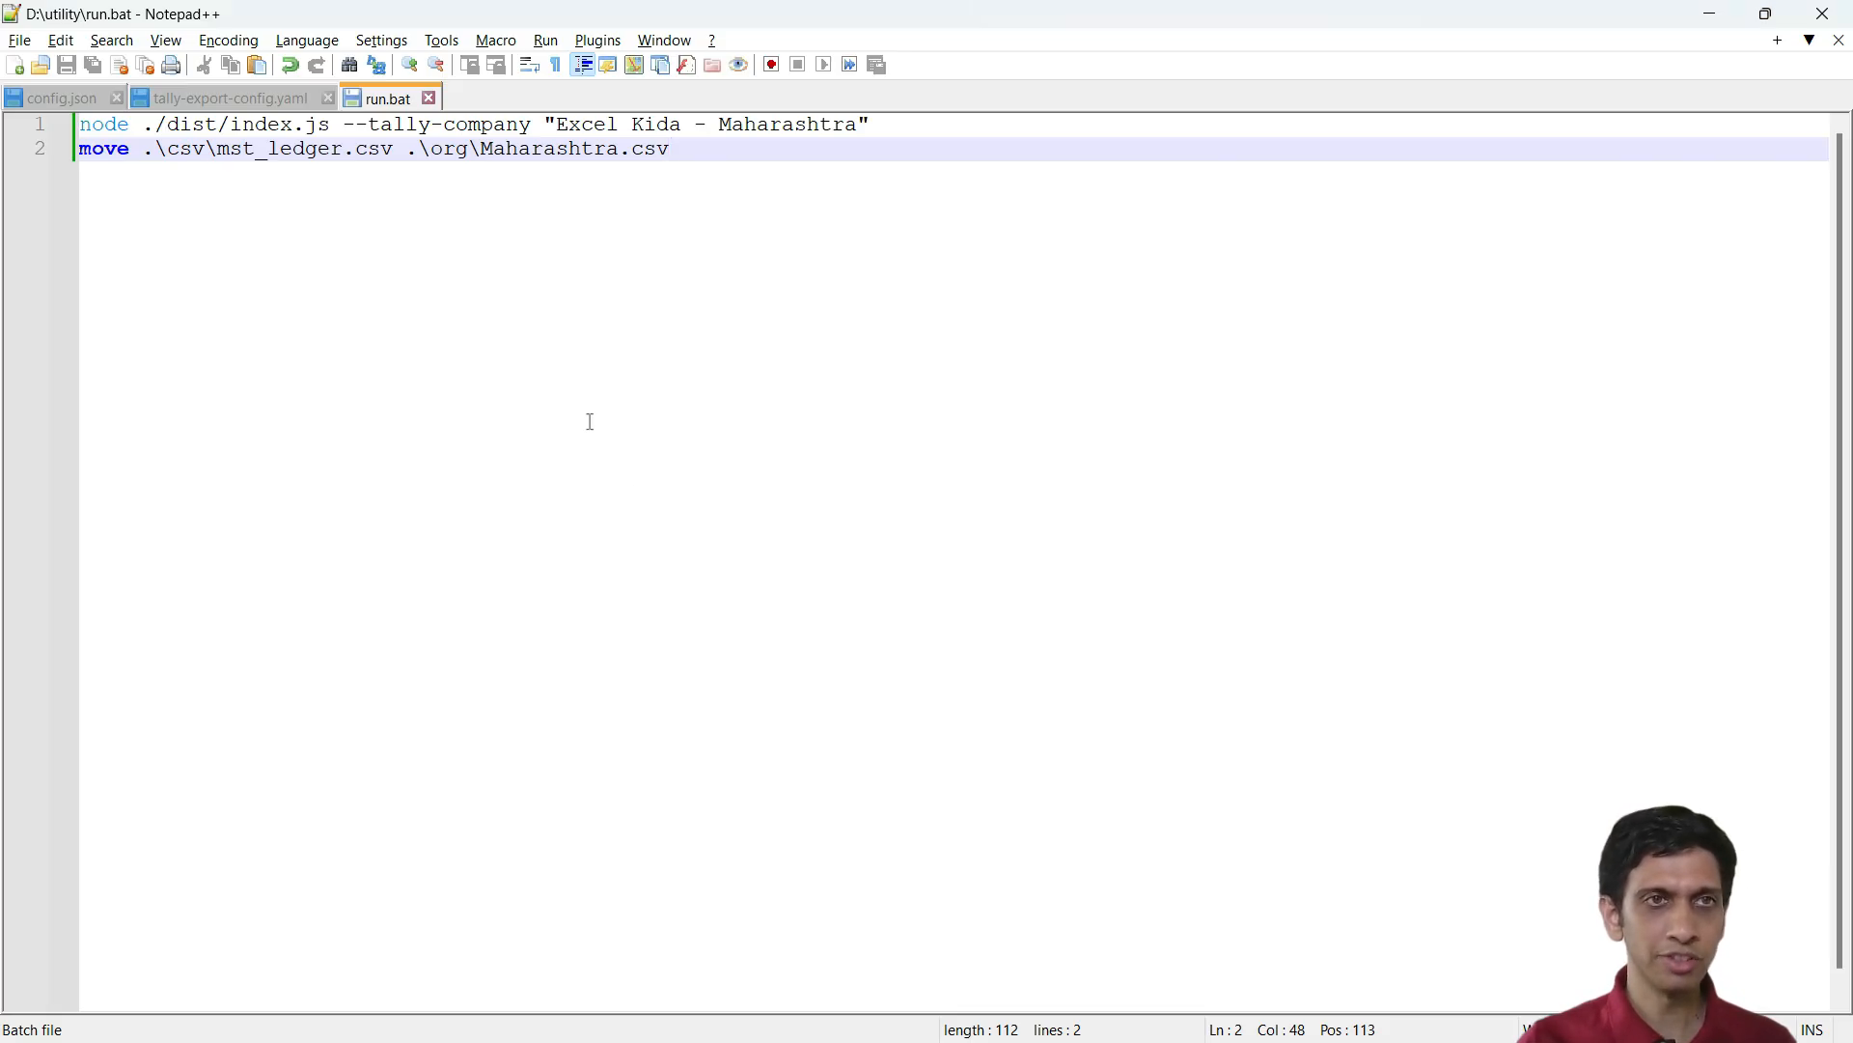
key(ctrl+Home)
key(shift+Down)
key(shift+End)
key(ctrl+c)
key(End)
key(Return)
key(Return)
key(ctrl+v)
Change the company in the duplicated node command to "Excel Kida - Tamil Nadu"
key(Up)
key(Right)
key(Right)
key(Right)
key(Right)
key(shift+Right)
key(shift+Right)
key(shift+Right)
key(shift+Right)
key(shift+Right)
key(shift+Right)
key(shift+Right)
key(shift+Right)
key(shift+Right)
key(shift+Right)
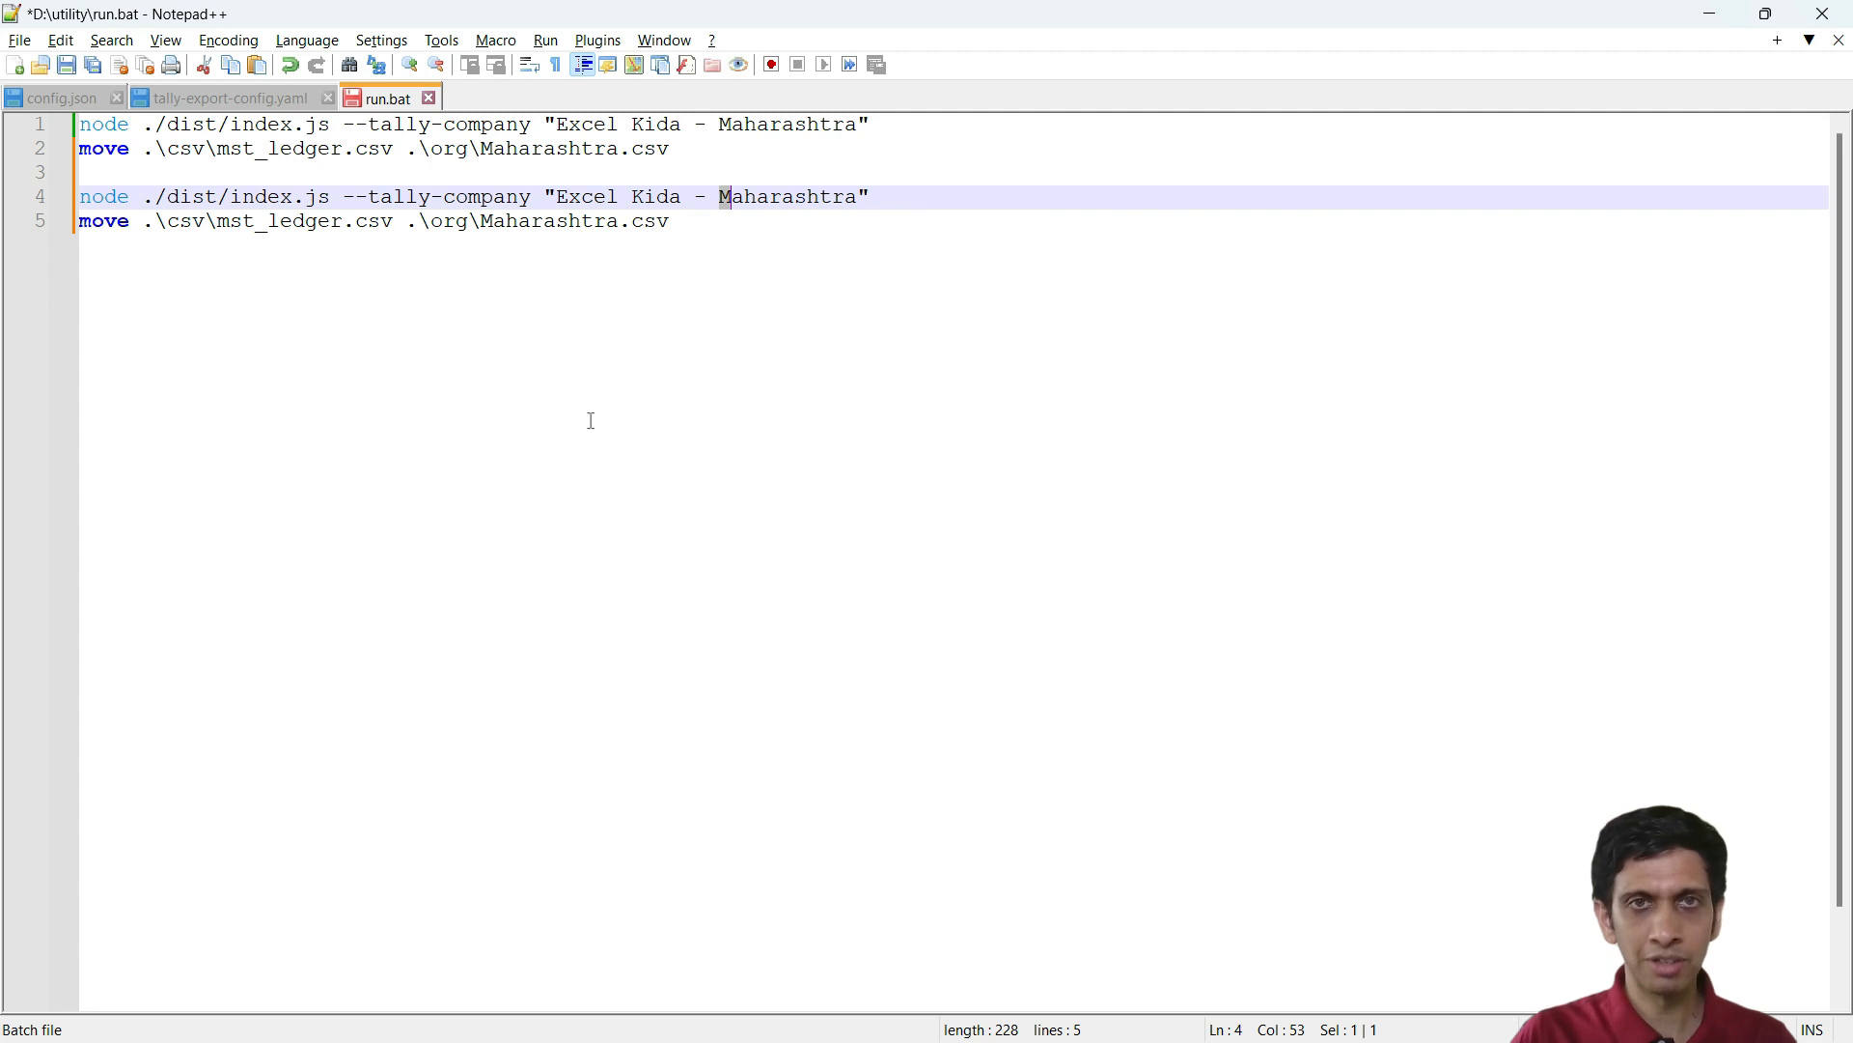
key(shift+Right)
text(Tamil)
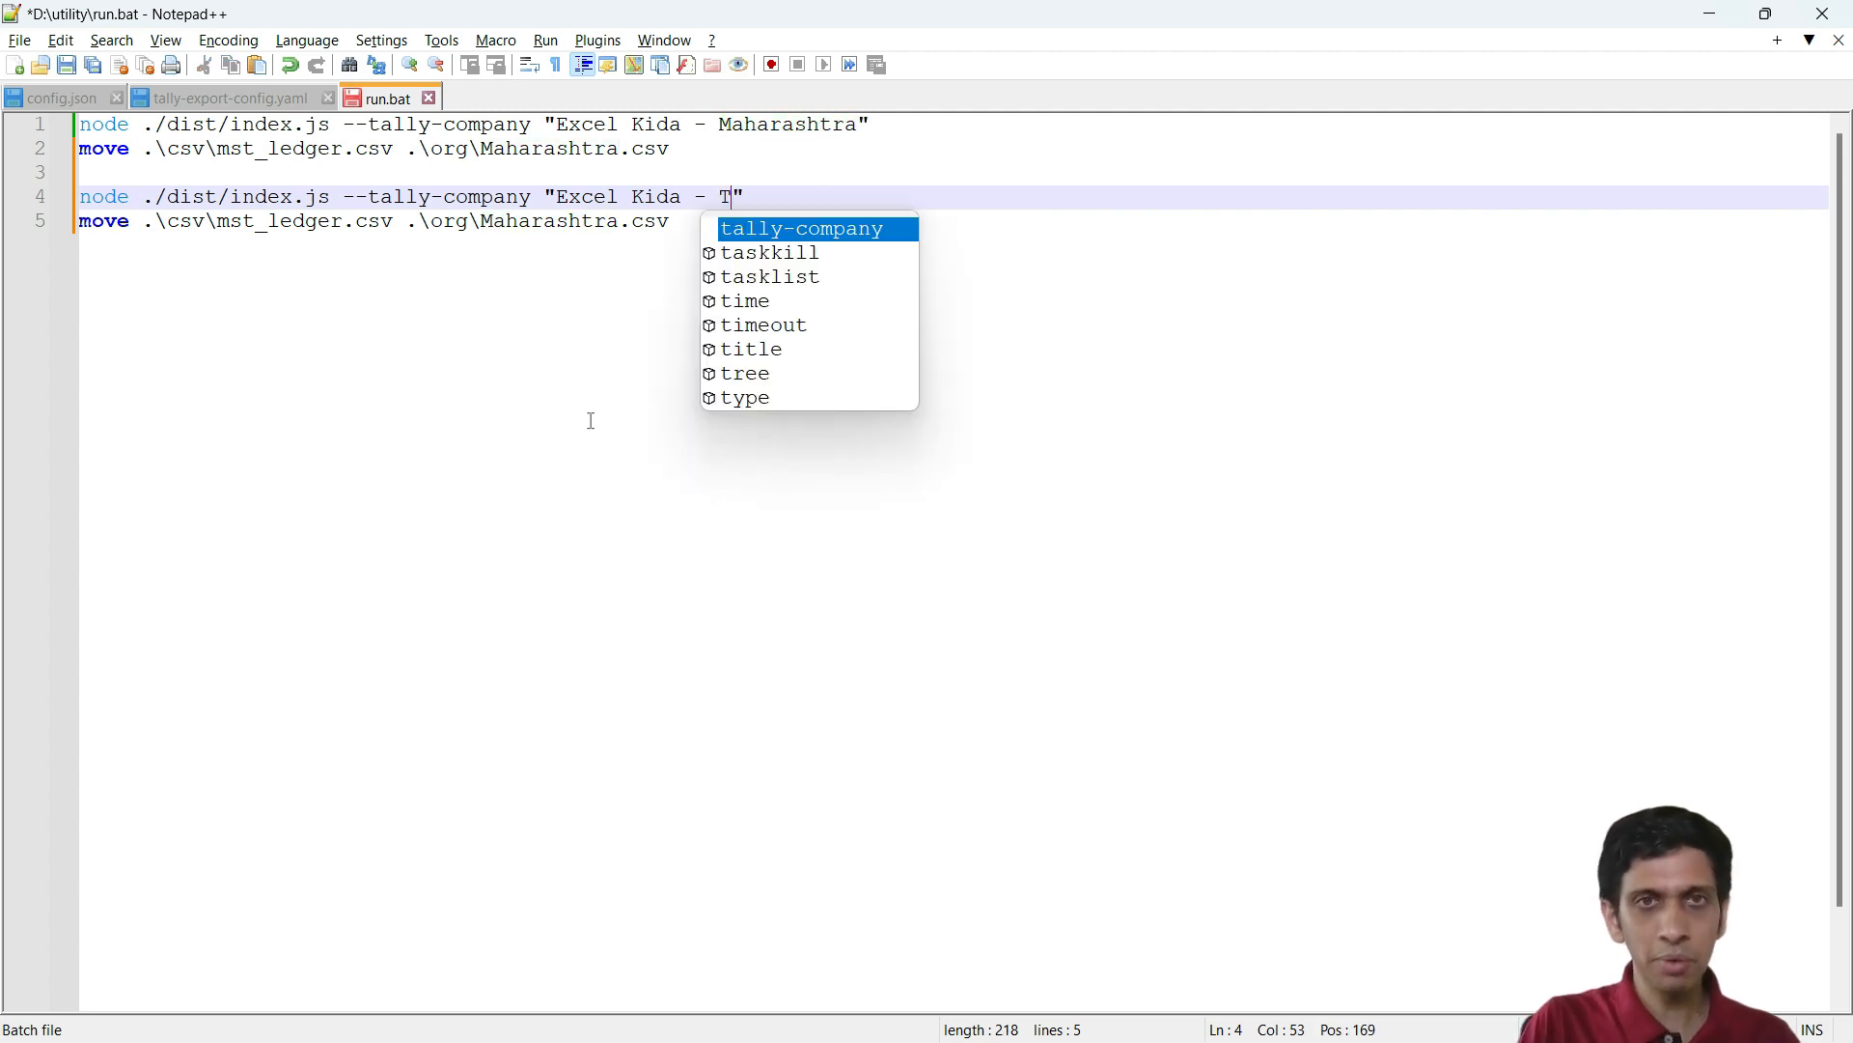
text( Nadu)
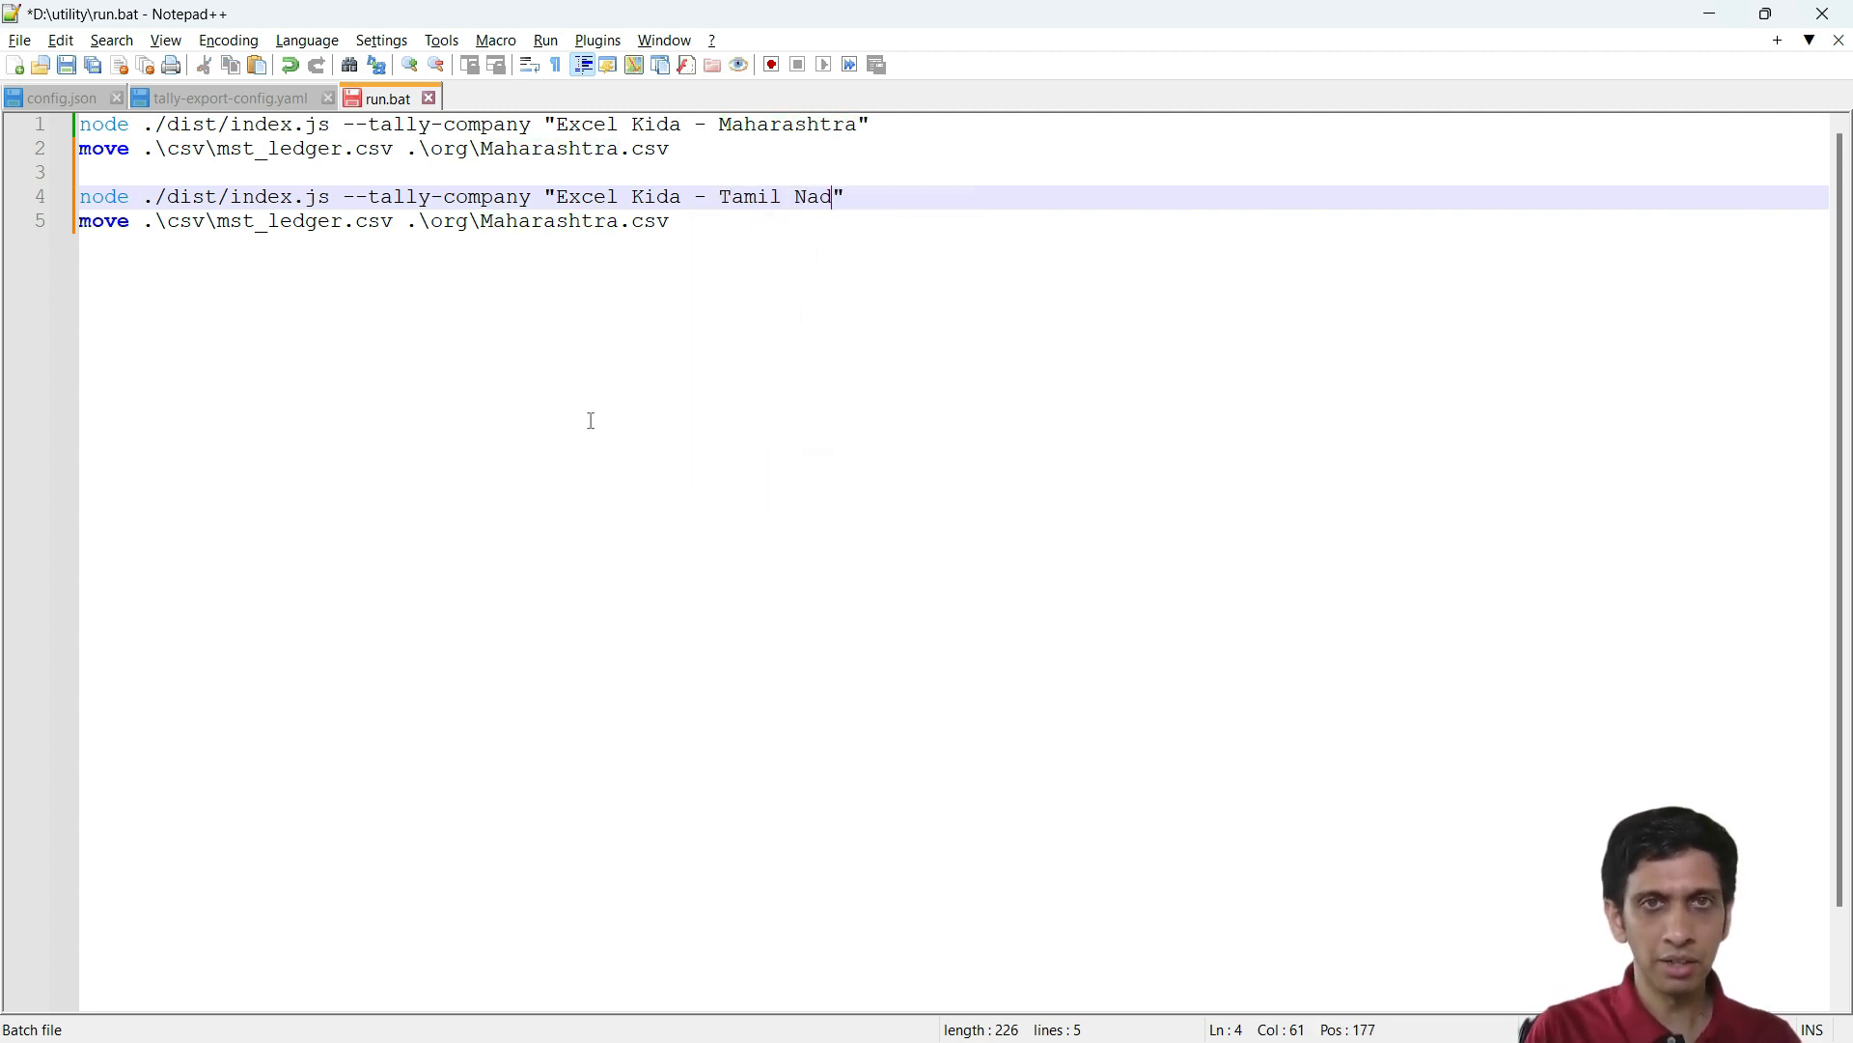
Change the destination file in the second move command to Tamil_Nadu.csv
key(Down)
key(Left)
key(Left)
key(Left)
key(shift+Left)
key(shift+Left)
key(shift+Left)
key(shift+Left)
key(shift+Left)
key(shift+Left)
key(shift+Left)
key(shift+Left)
key(shift+Left)
key(shift+Left)
key(shift+Left)
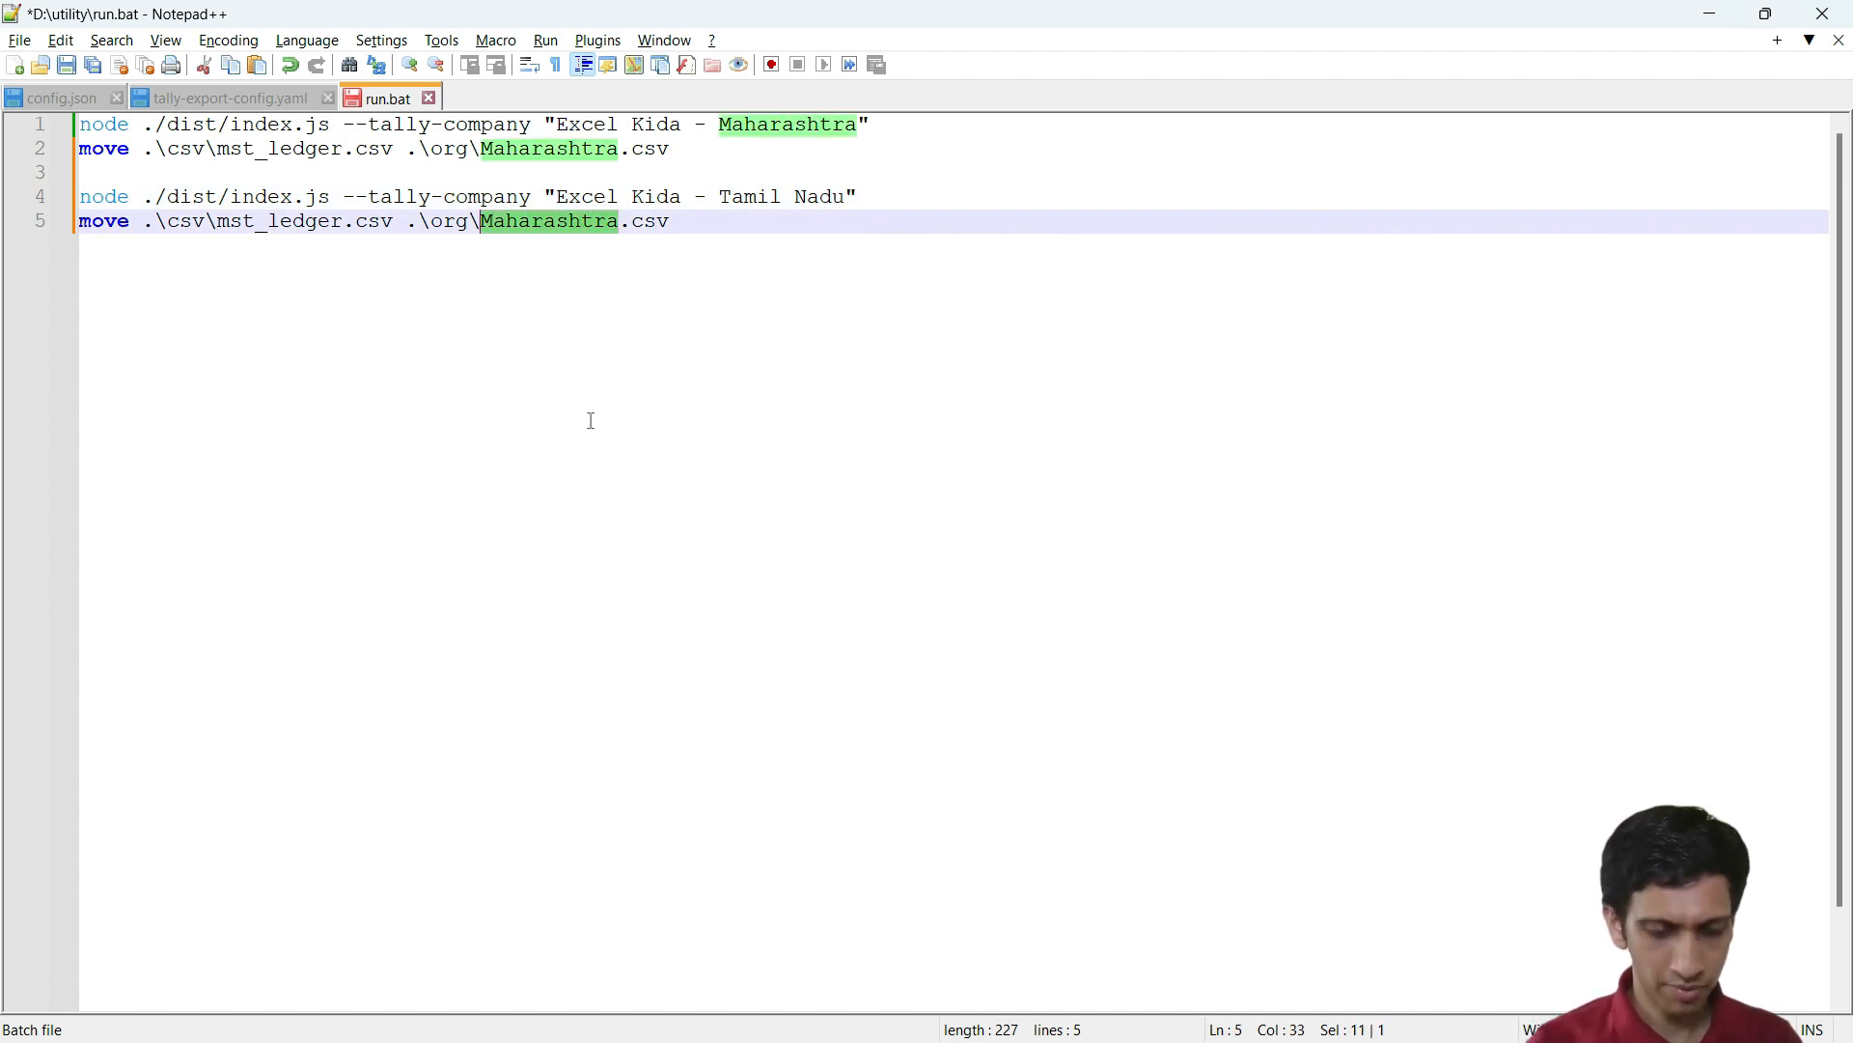
text(Tamil_Nadu)
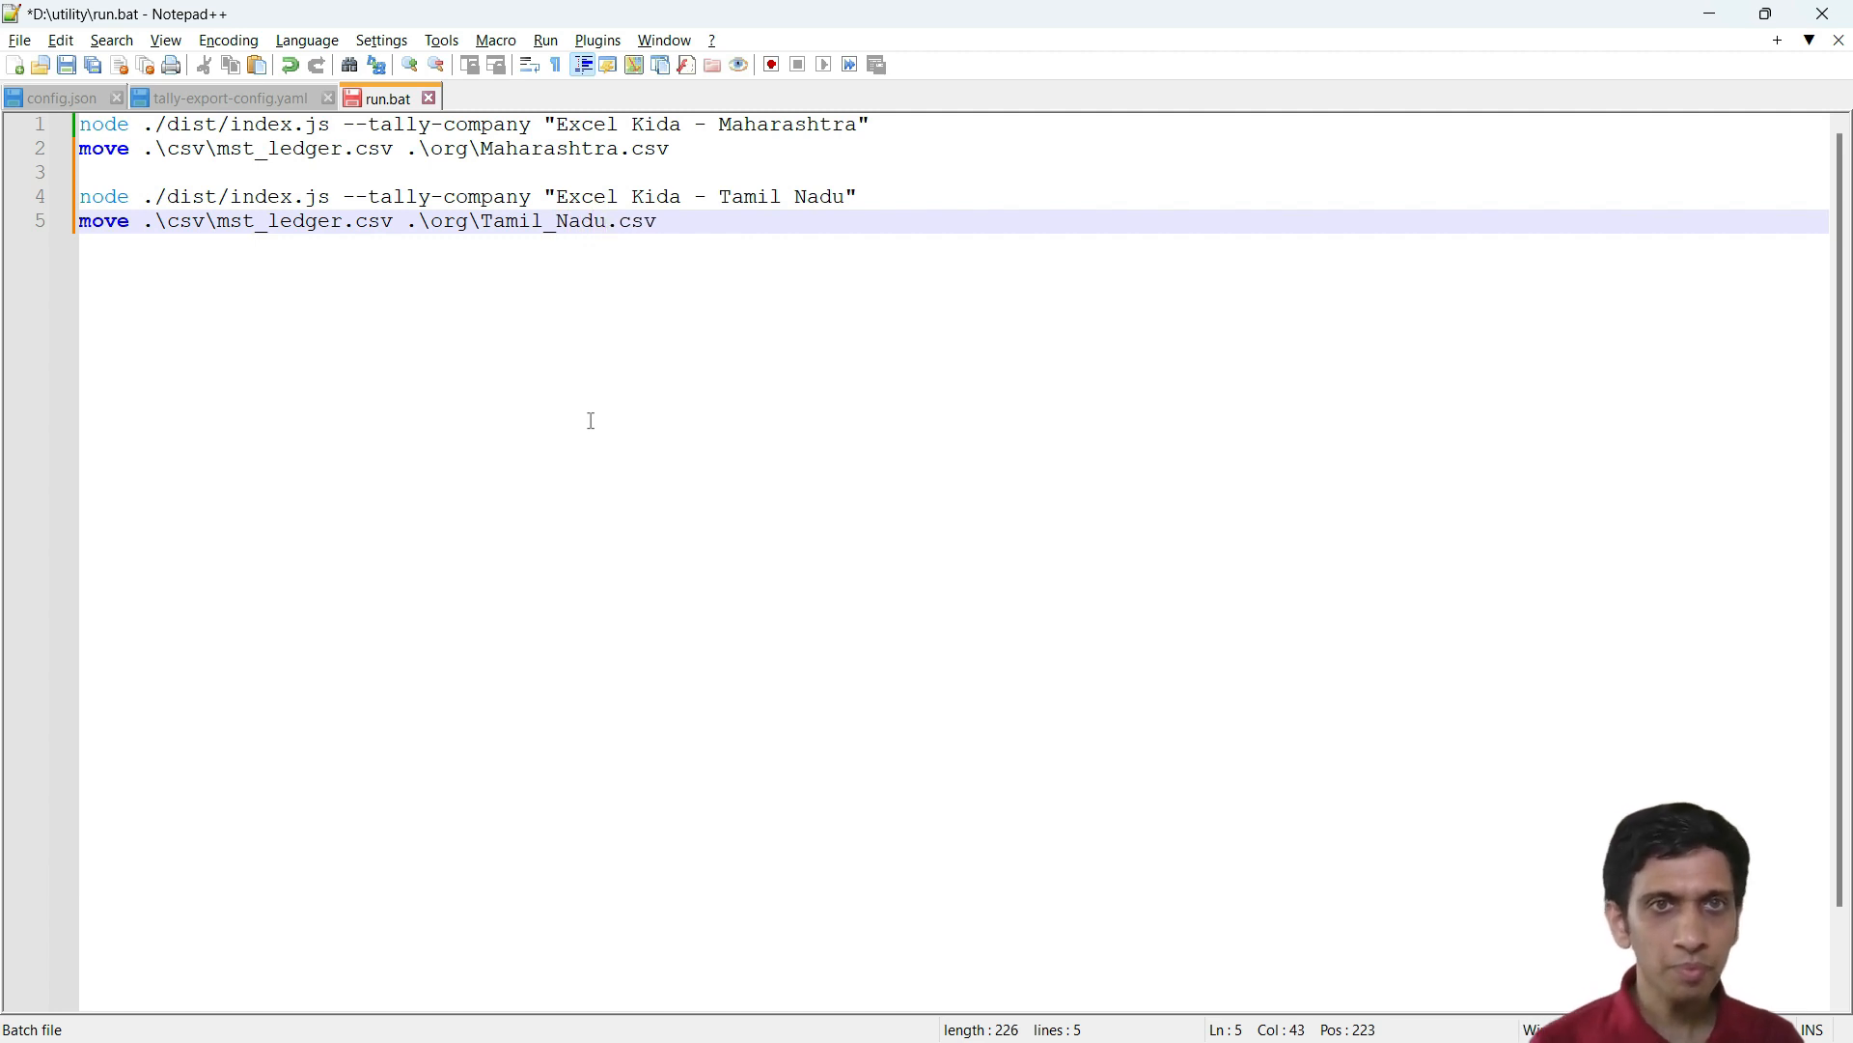
Duplicate the Tamil Nadu node and move commands as a third block, separated by a blank line
key(Up)
key(Home)
key(shift+Down)
key(shift+End)
key(ctrl+c)
key(End)
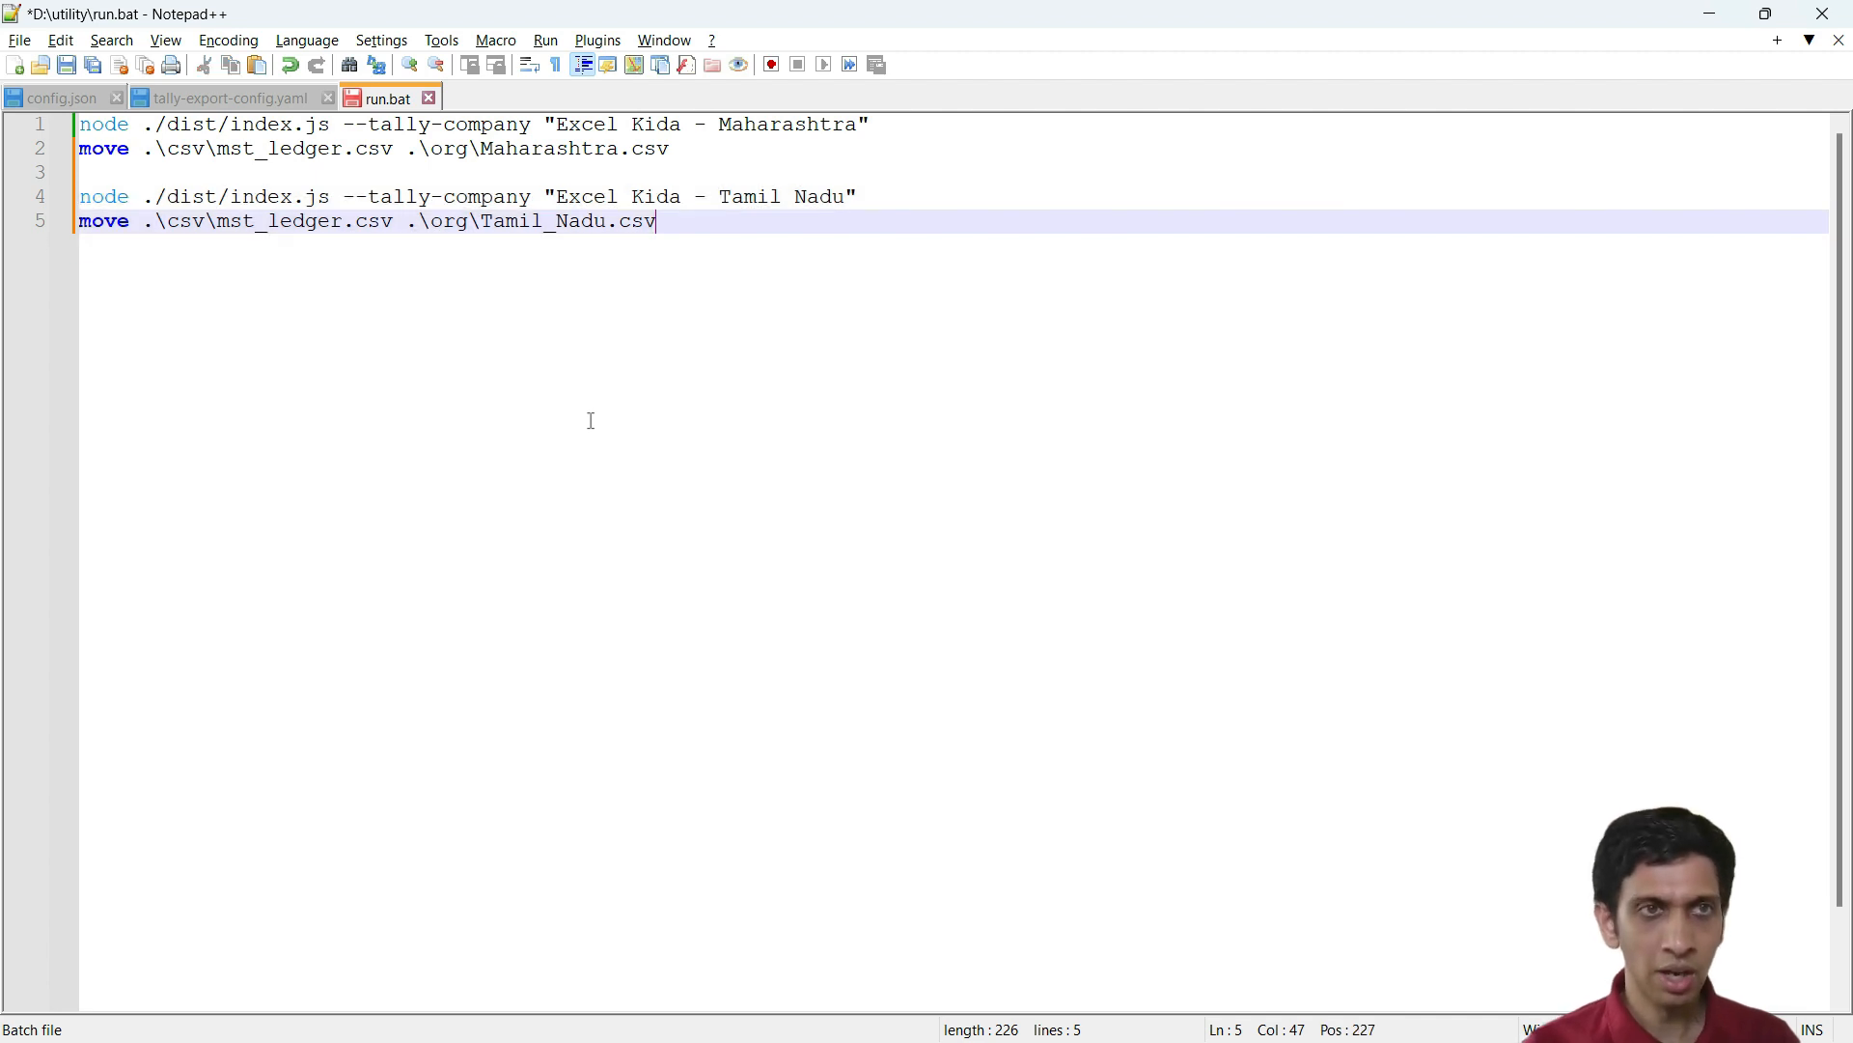
key(Return)
key(Return)
key(ctrl+v)
Change the company in the third node command to "Excel Kida - Delhi"
key(Up)
key(End)
key(Left)
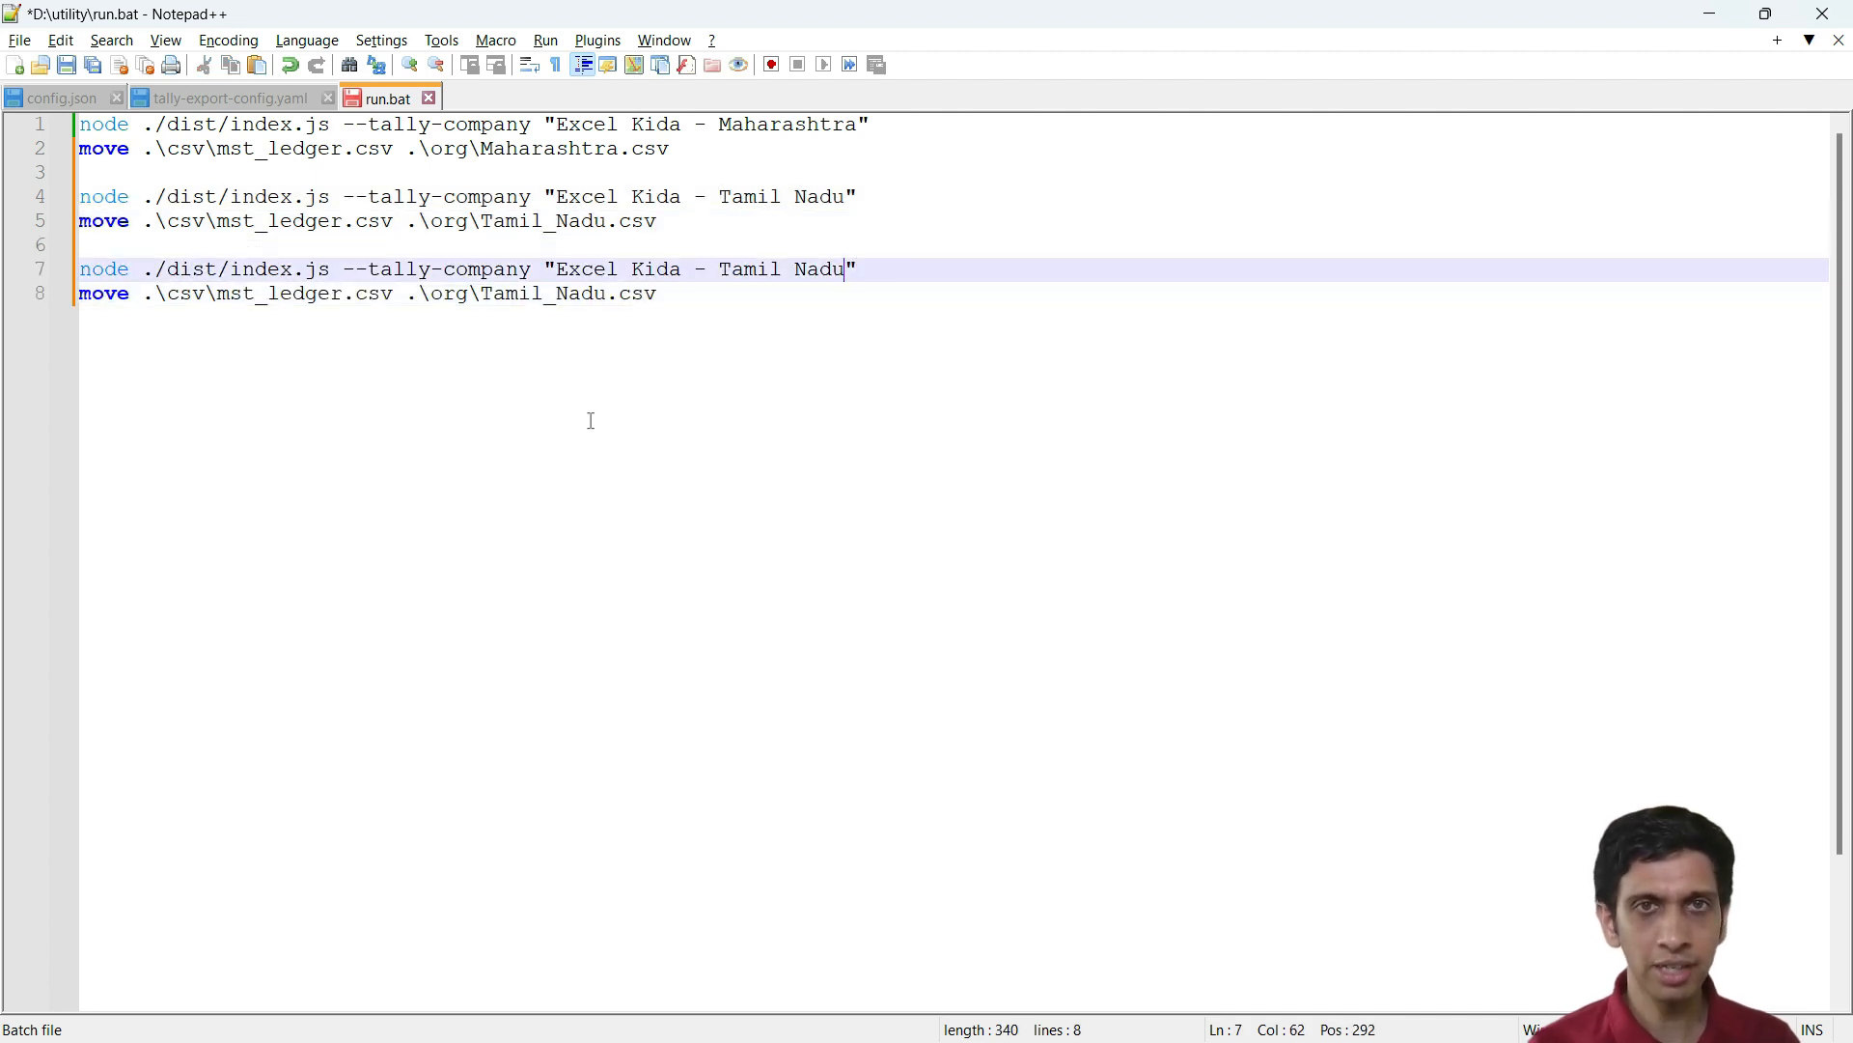
key(shift+Left)
key(shift+Left)
key(shift+Left)
key(shift+Left)
key(shift+Left)
key(shift+Left)
key(shift+Left)
key(shift+Left)
key(shift+Left)
key(shift+Left)
text(Delhi)
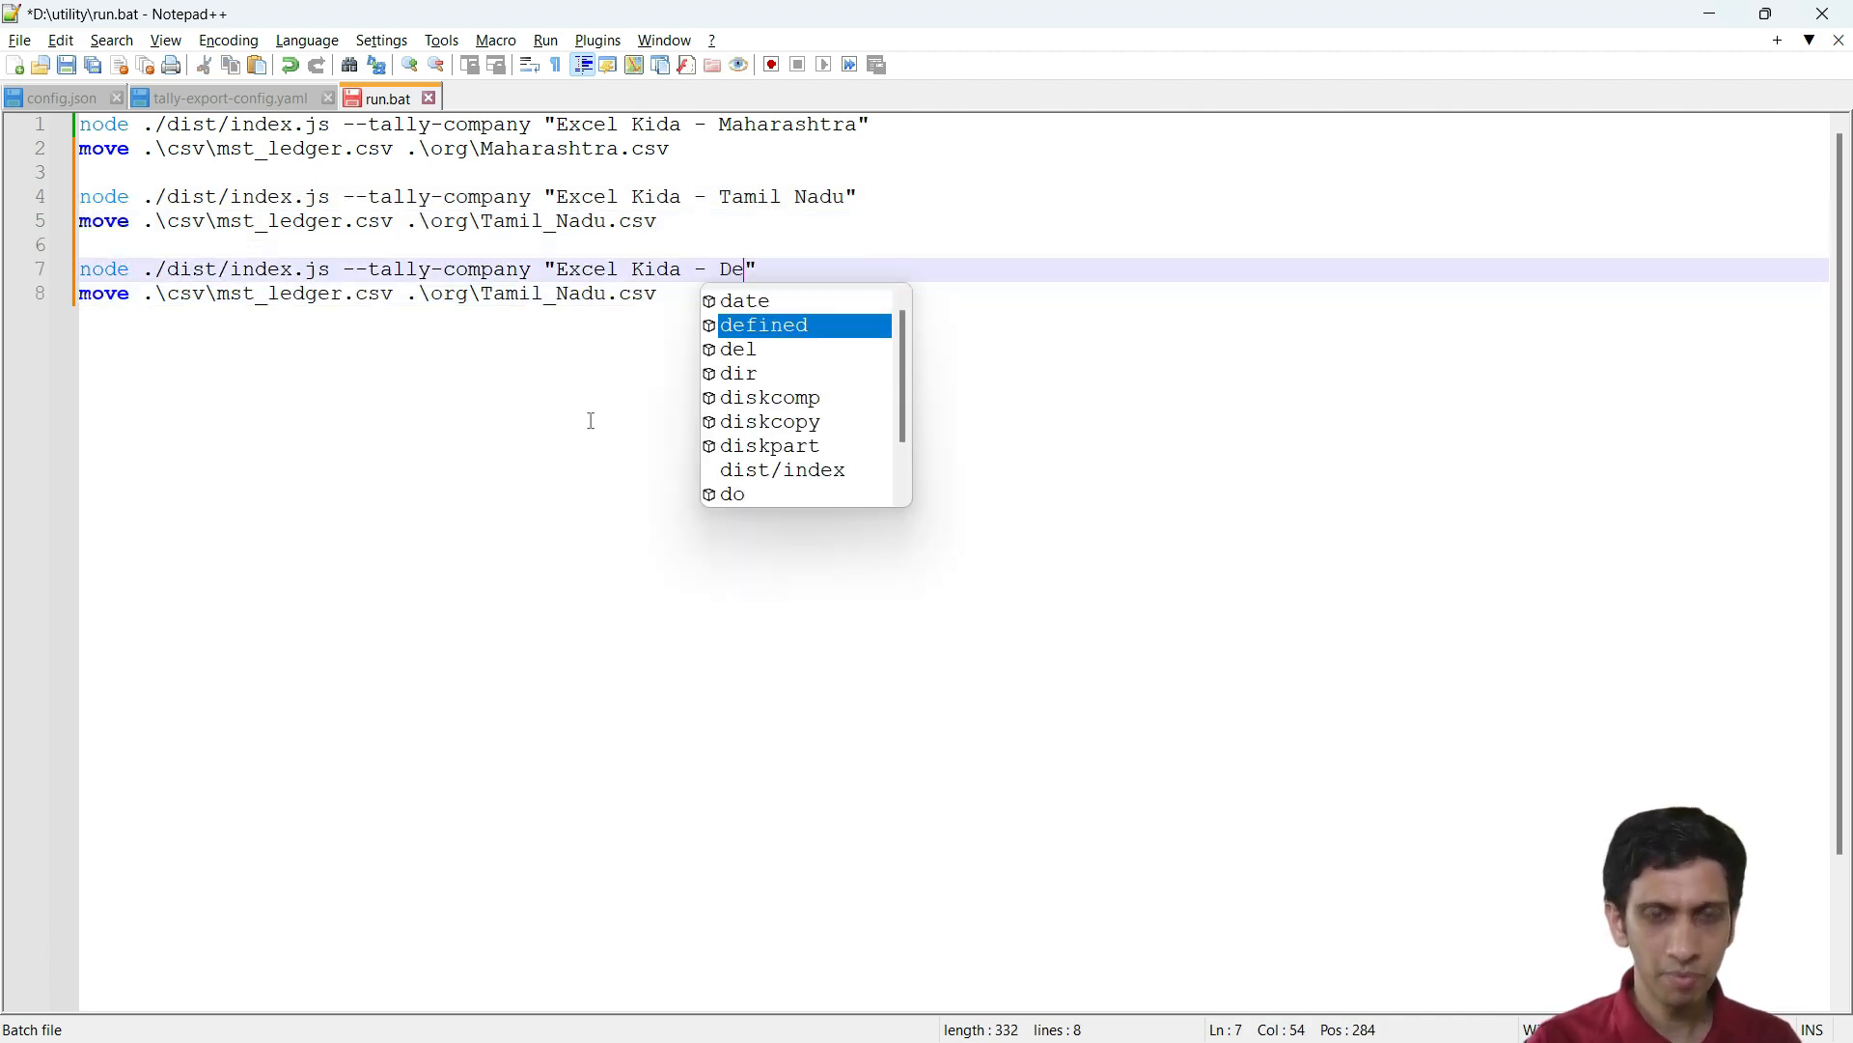
Change the destination file in the third move command to Delhi.csv and save run.bat
key(Down)
key(Left)
key(Left)
key(Left)
key(shift+Left)
key(shift+Left)
key(shift+Left)
key(shift+Left)
key(shift+Left)
key(shift+Left)
key(shift+Left)
key(shift+Left)
key(shift+Left)
key(shift+Left)
key(shift+Left)
key(shift+Right)
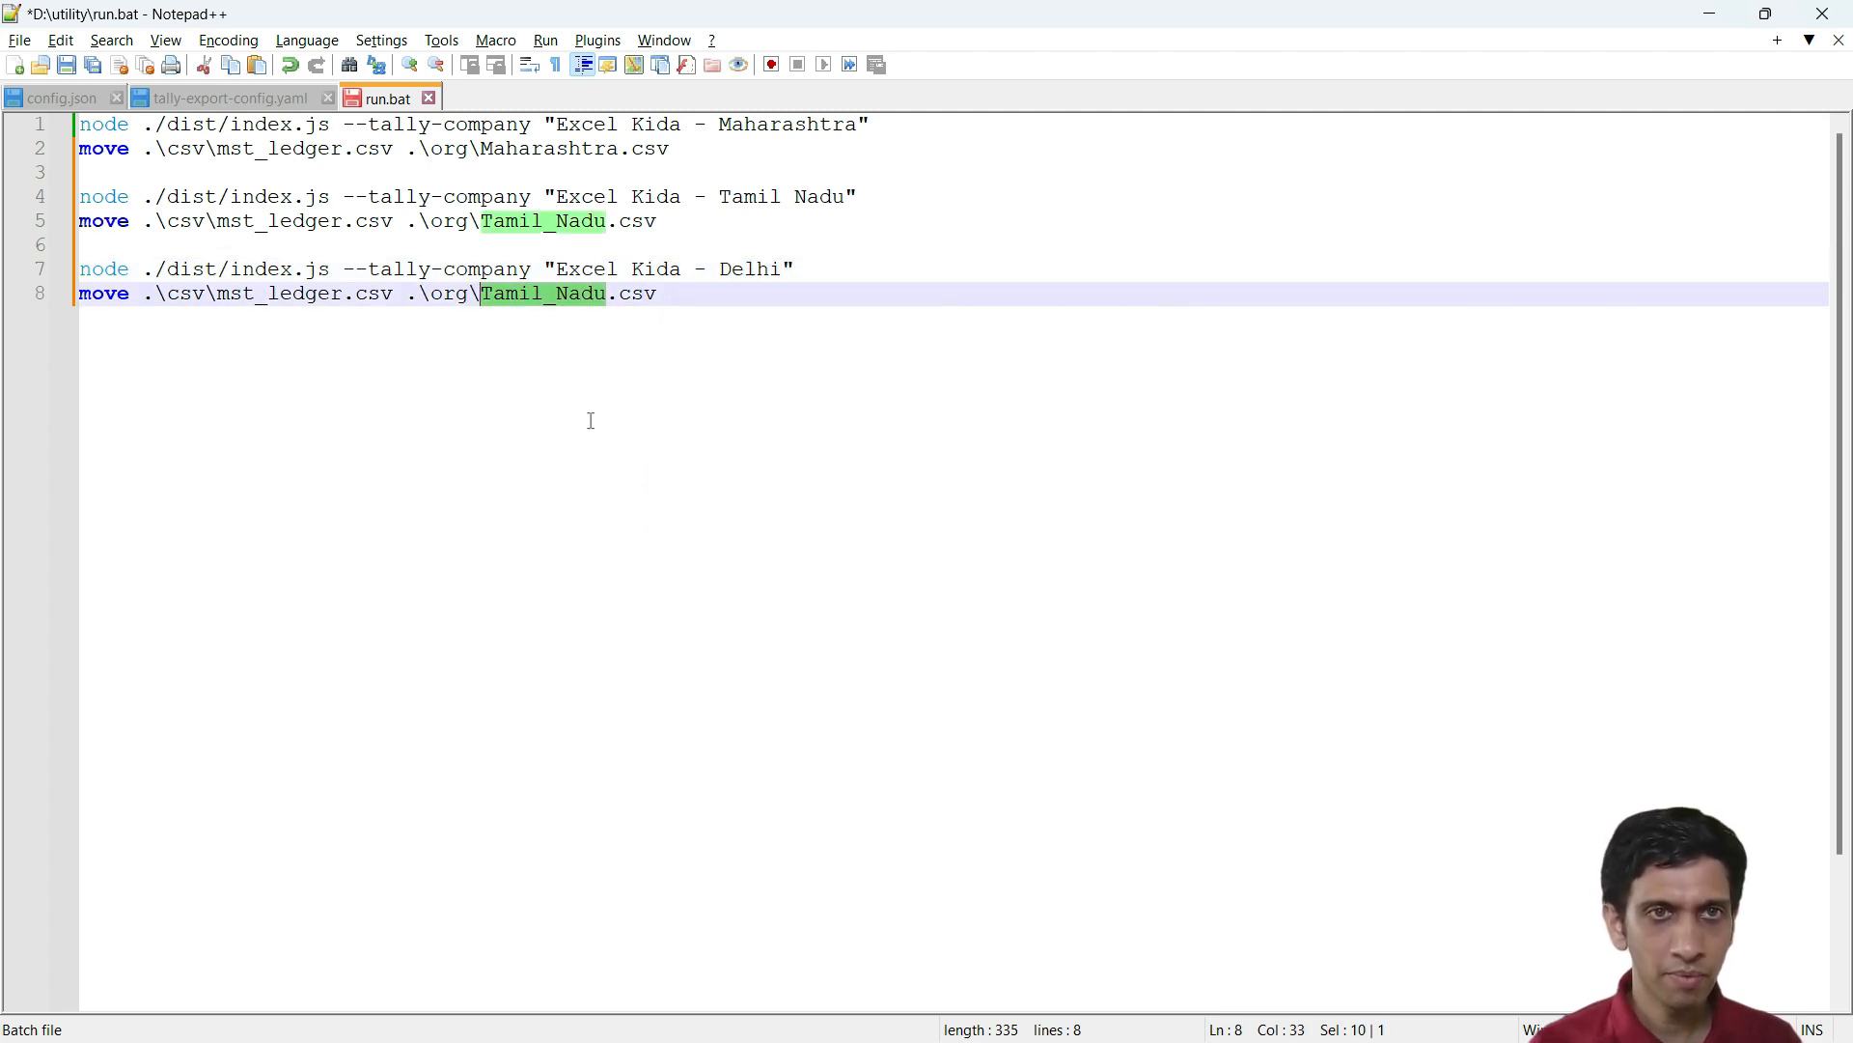
text(Delhi)
key(Escape)
key(ctrl+s)
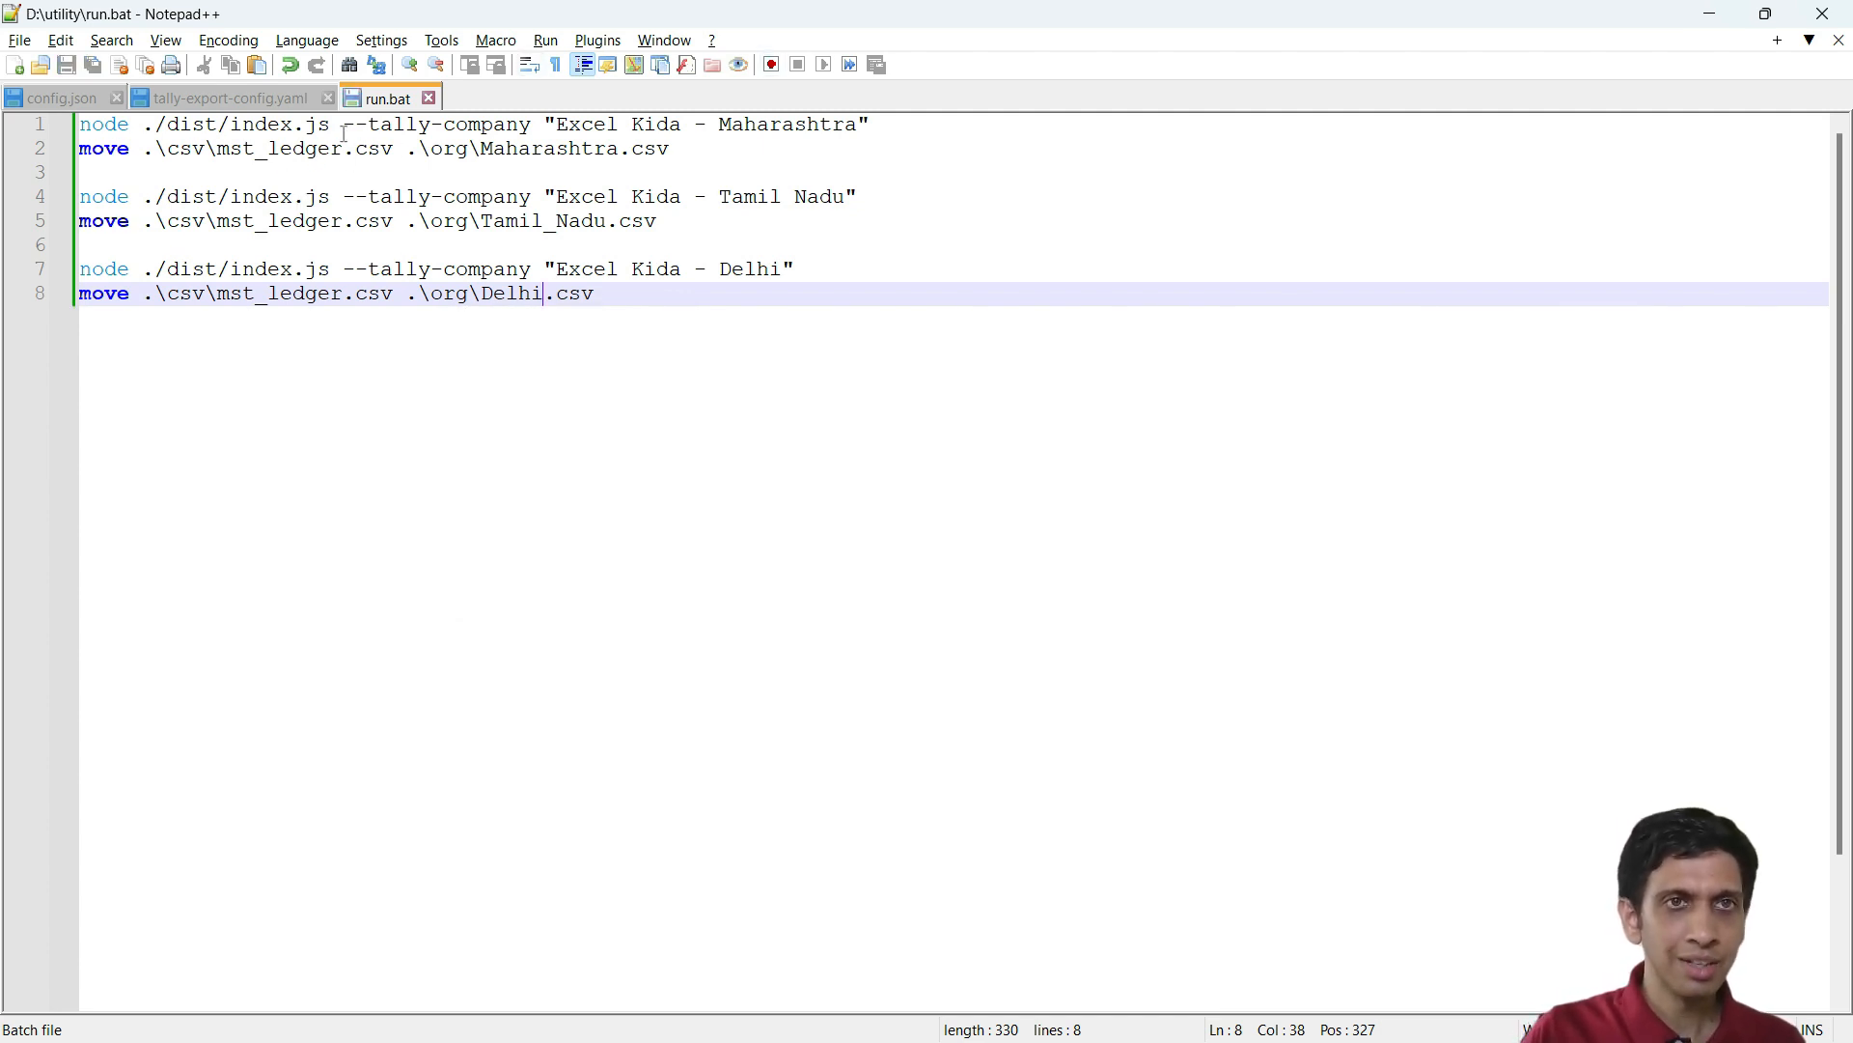
Review the Maharashtra block's company name, source mst_ledger.csv file, csv folder and org destination
click(384, 133)
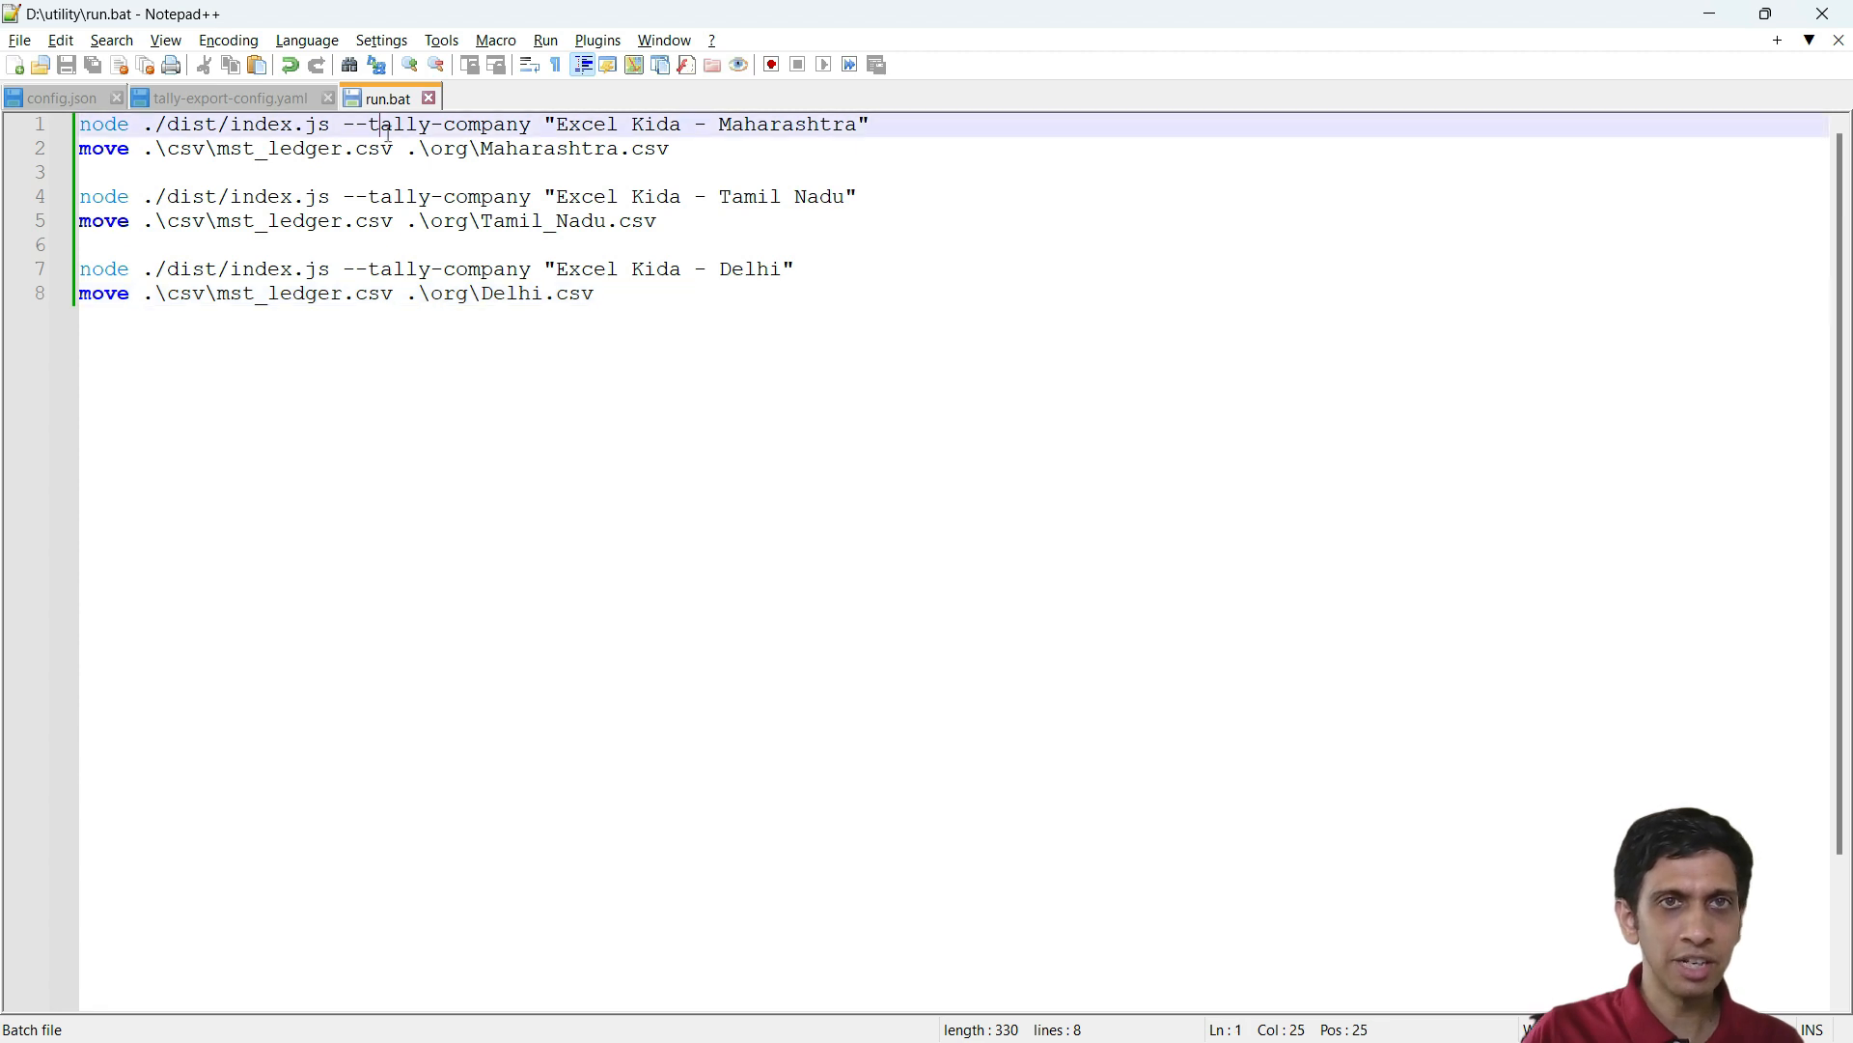
click(556, 146)
drag(557, 124, 846, 124)
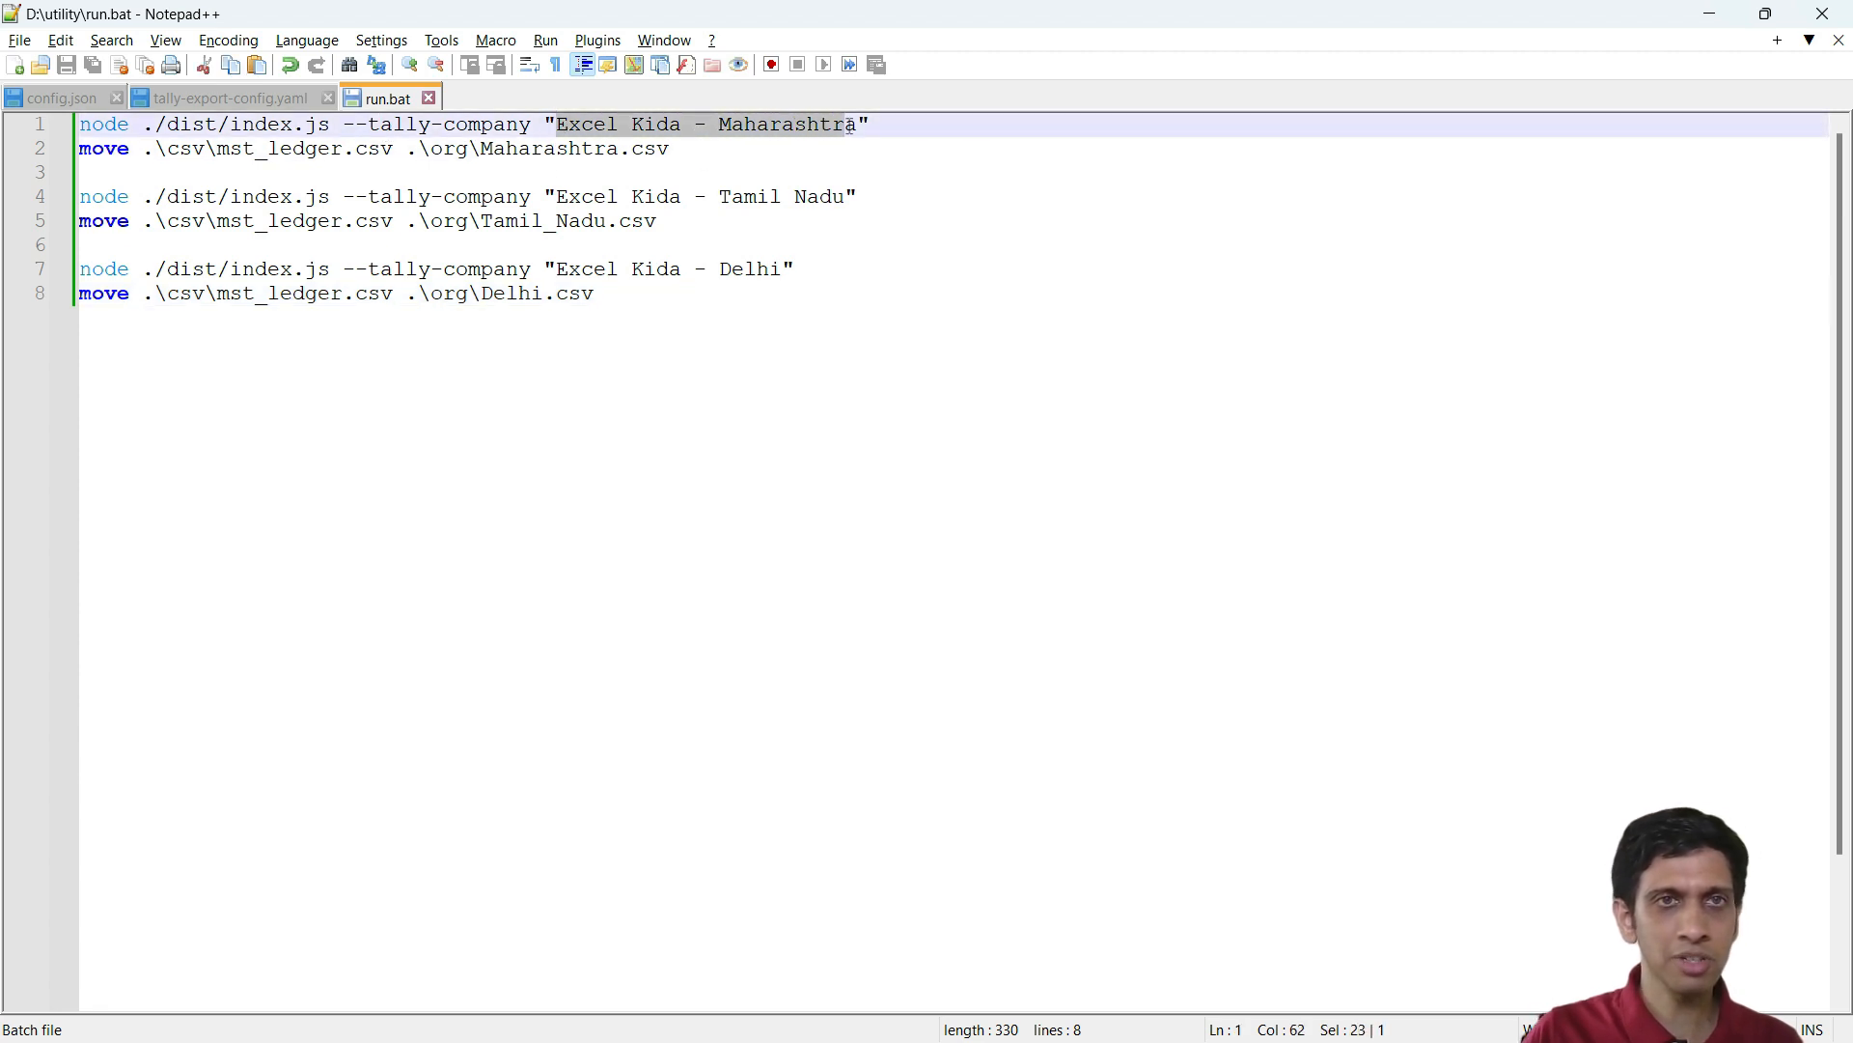
double_click(259, 150)
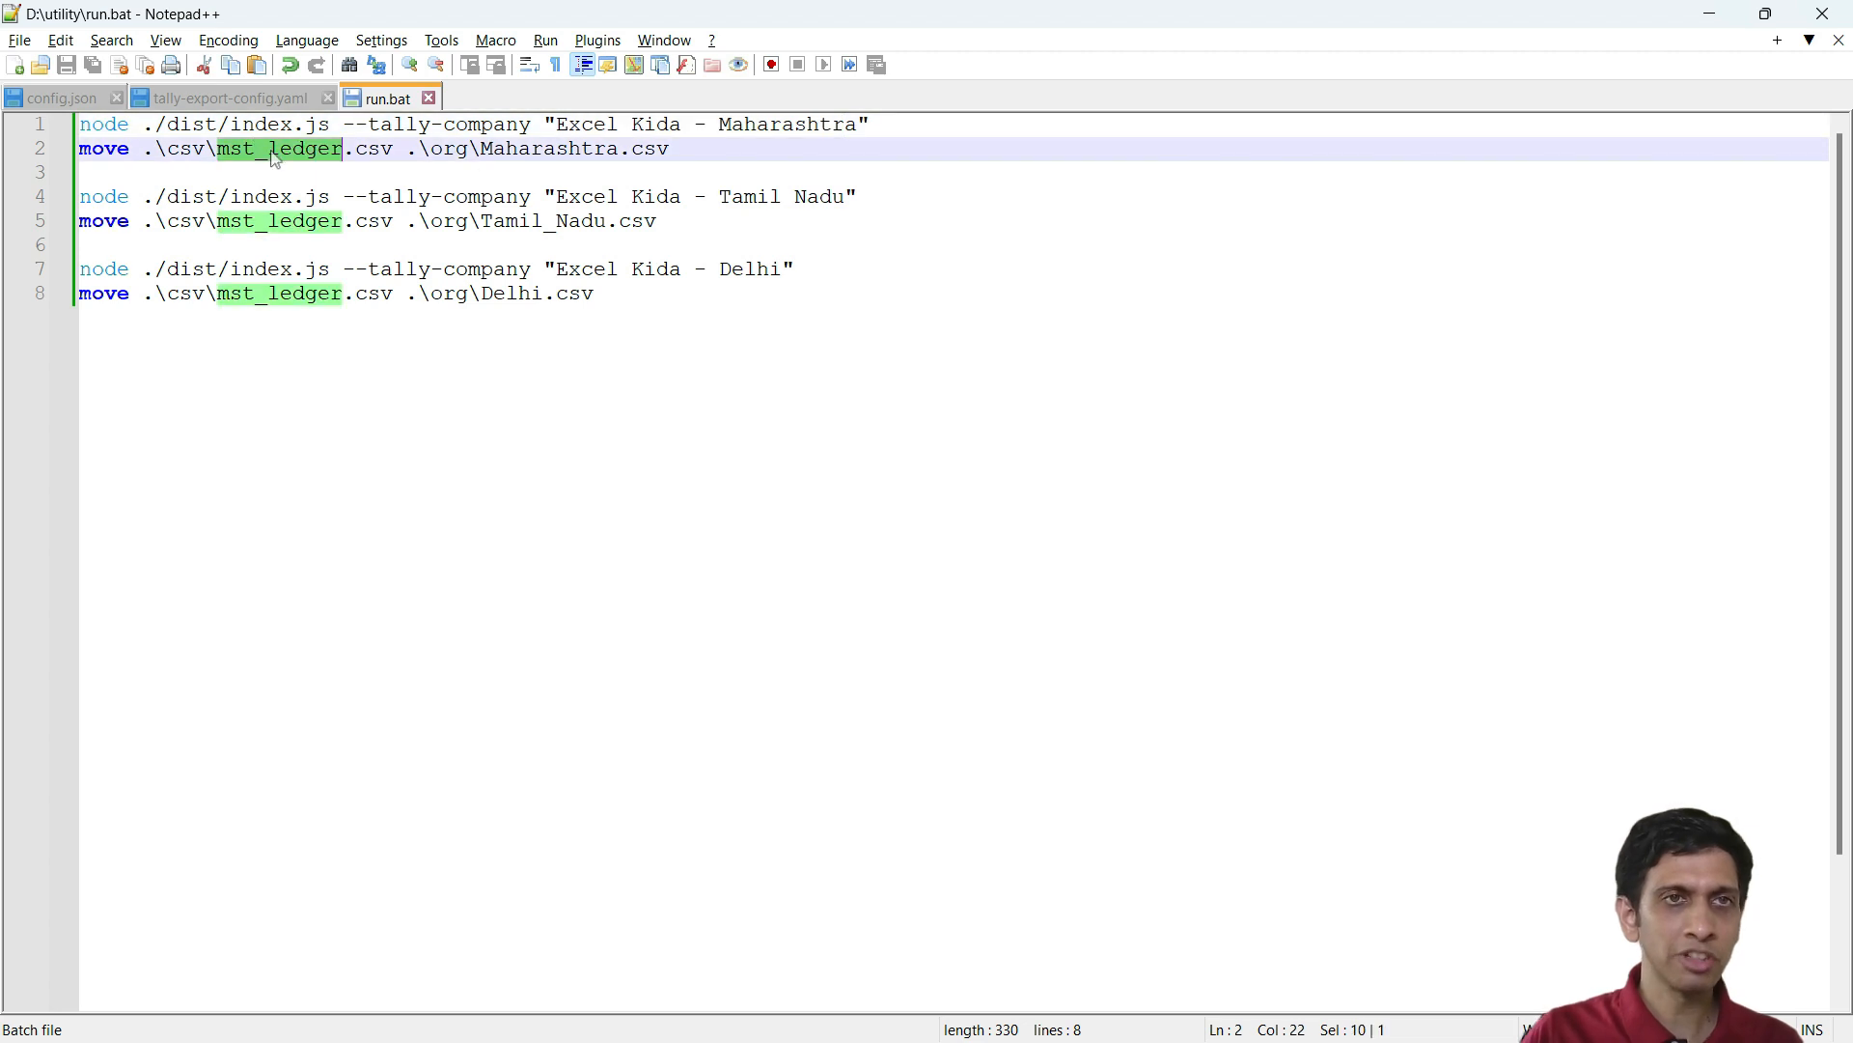
double_click(185, 149)
double_click(484, 150)
double_click(450, 150)
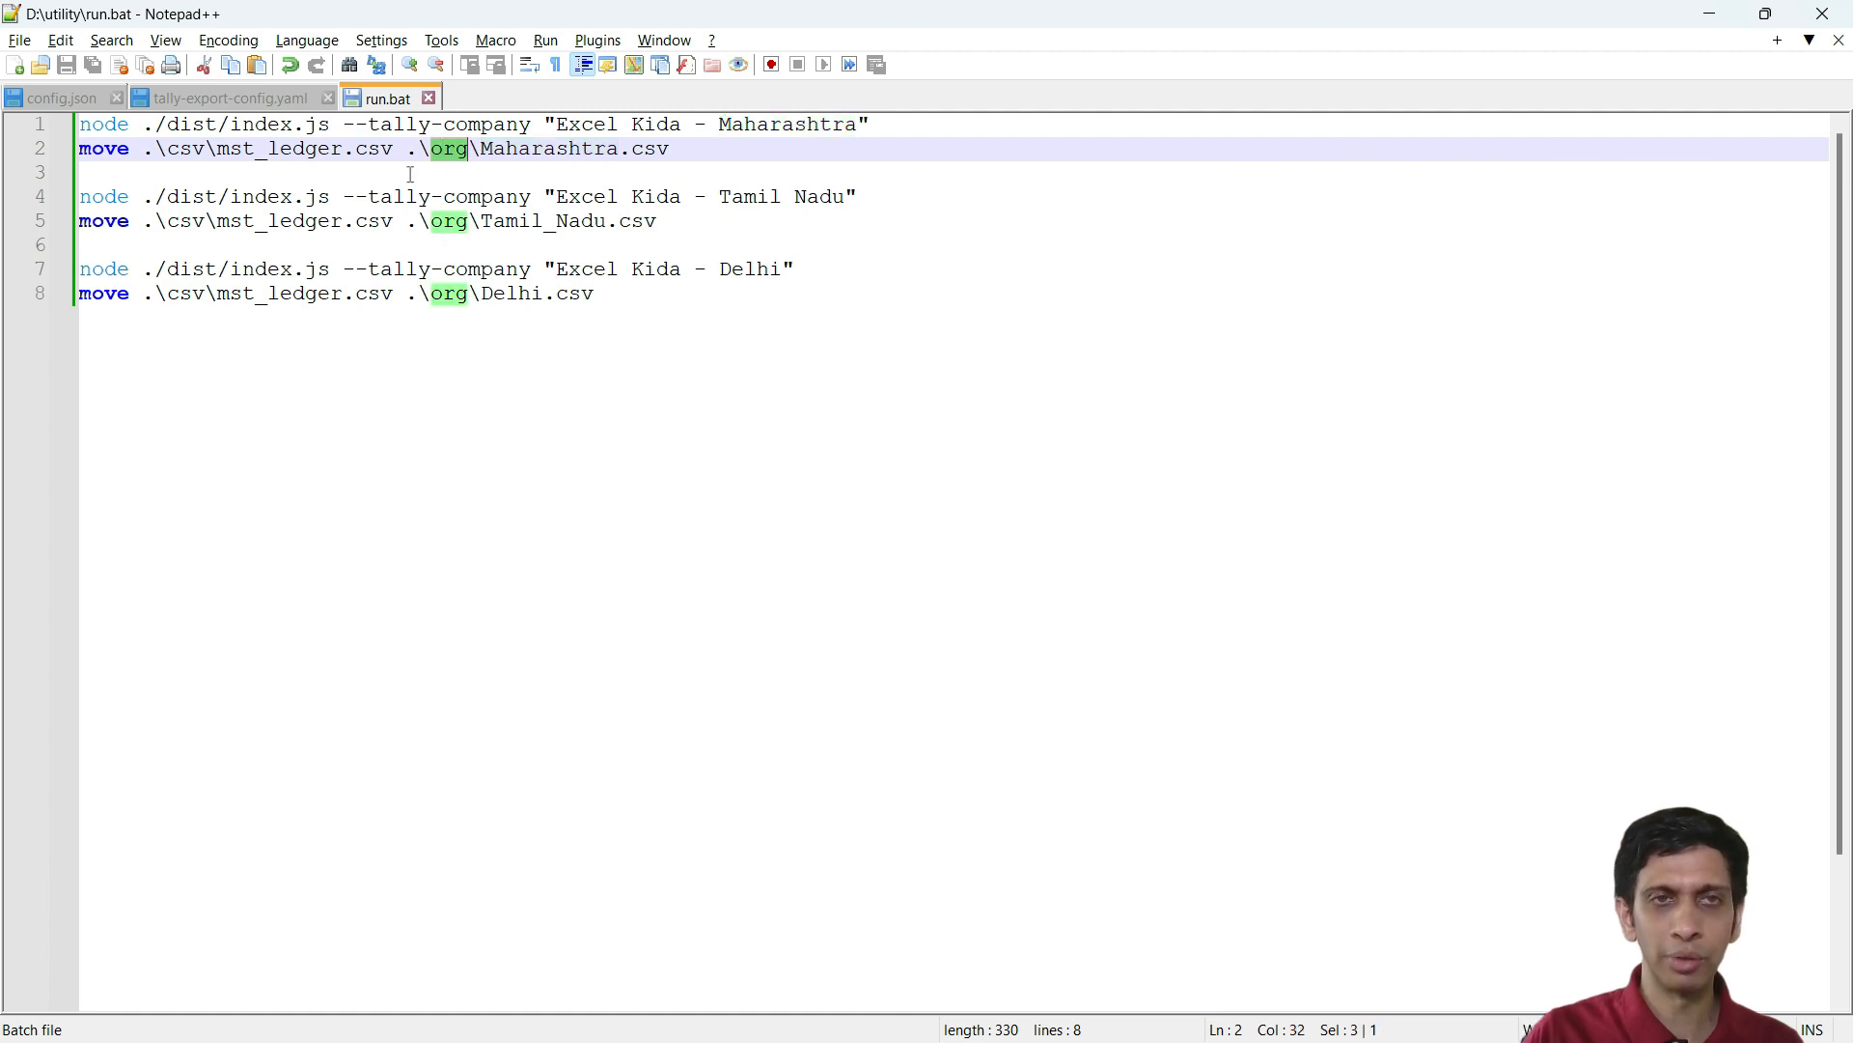
Review the Tamil Nadu block's company name, source ledger file, destination file name and org folder
click(169, 222)
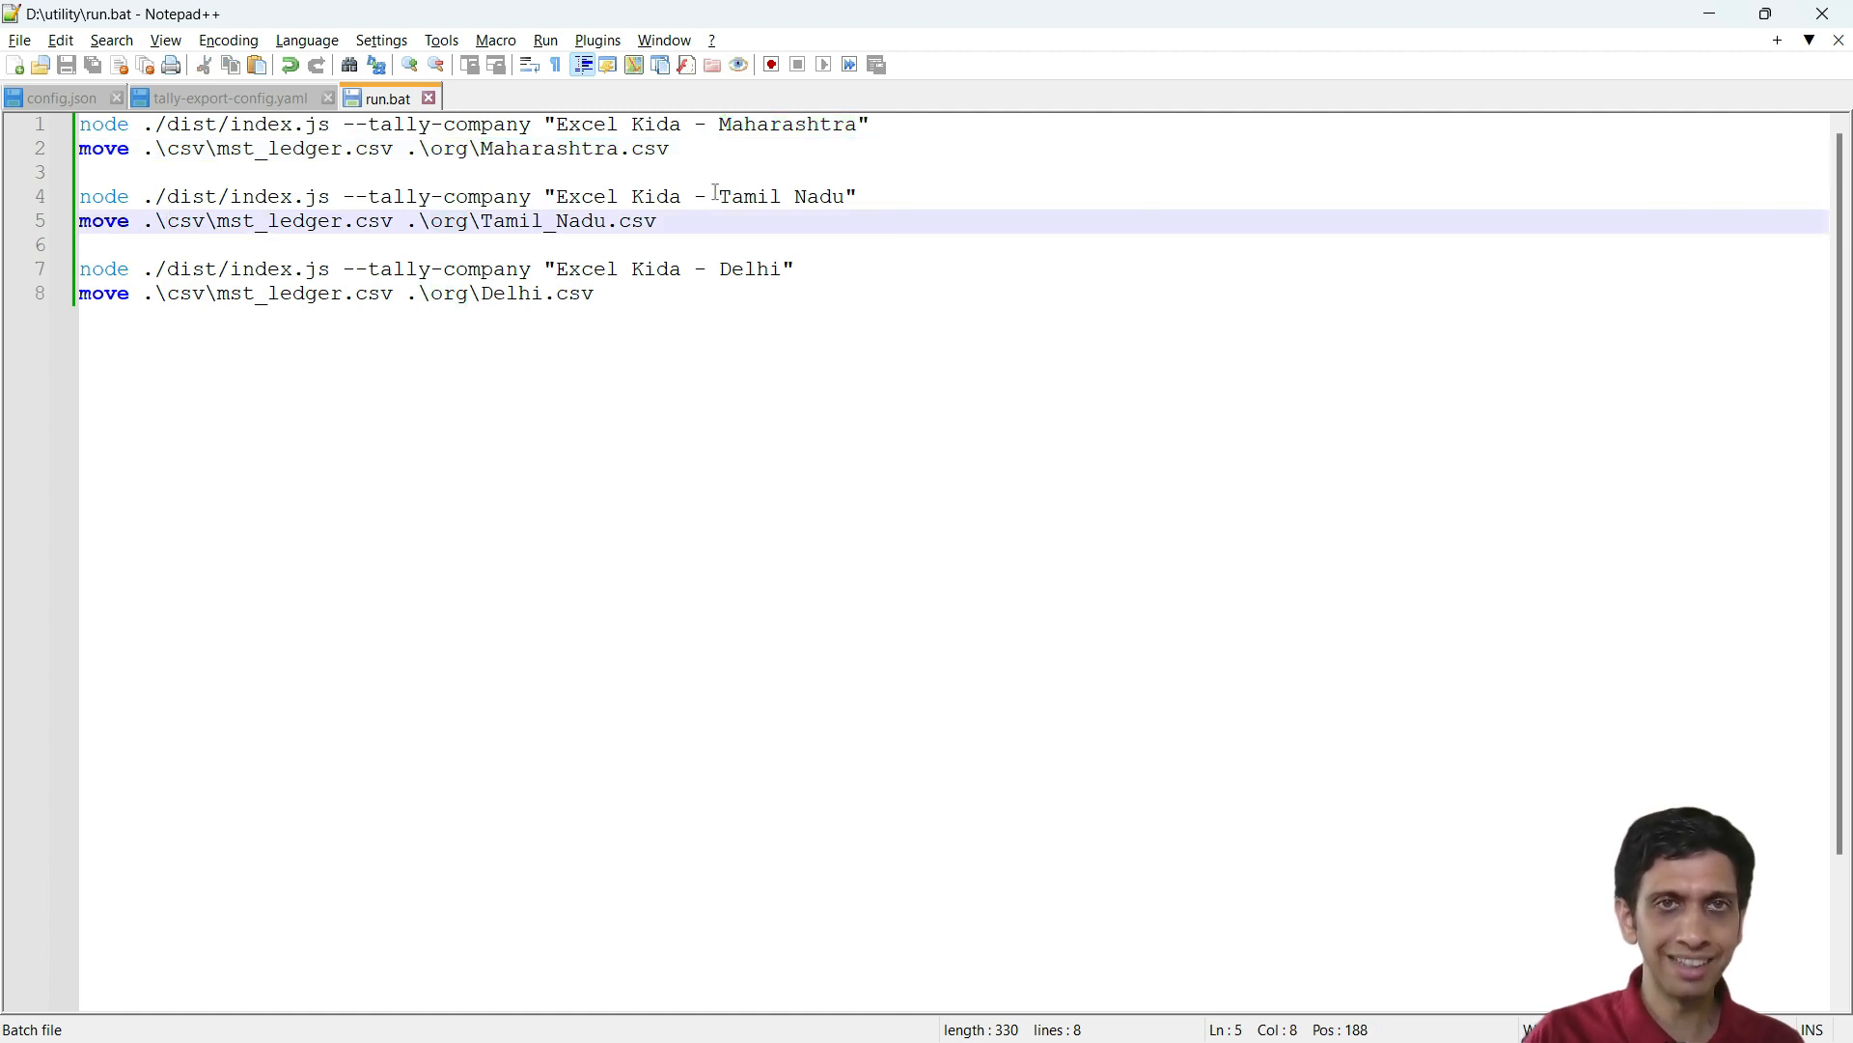
drag(719, 197, 846, 200)
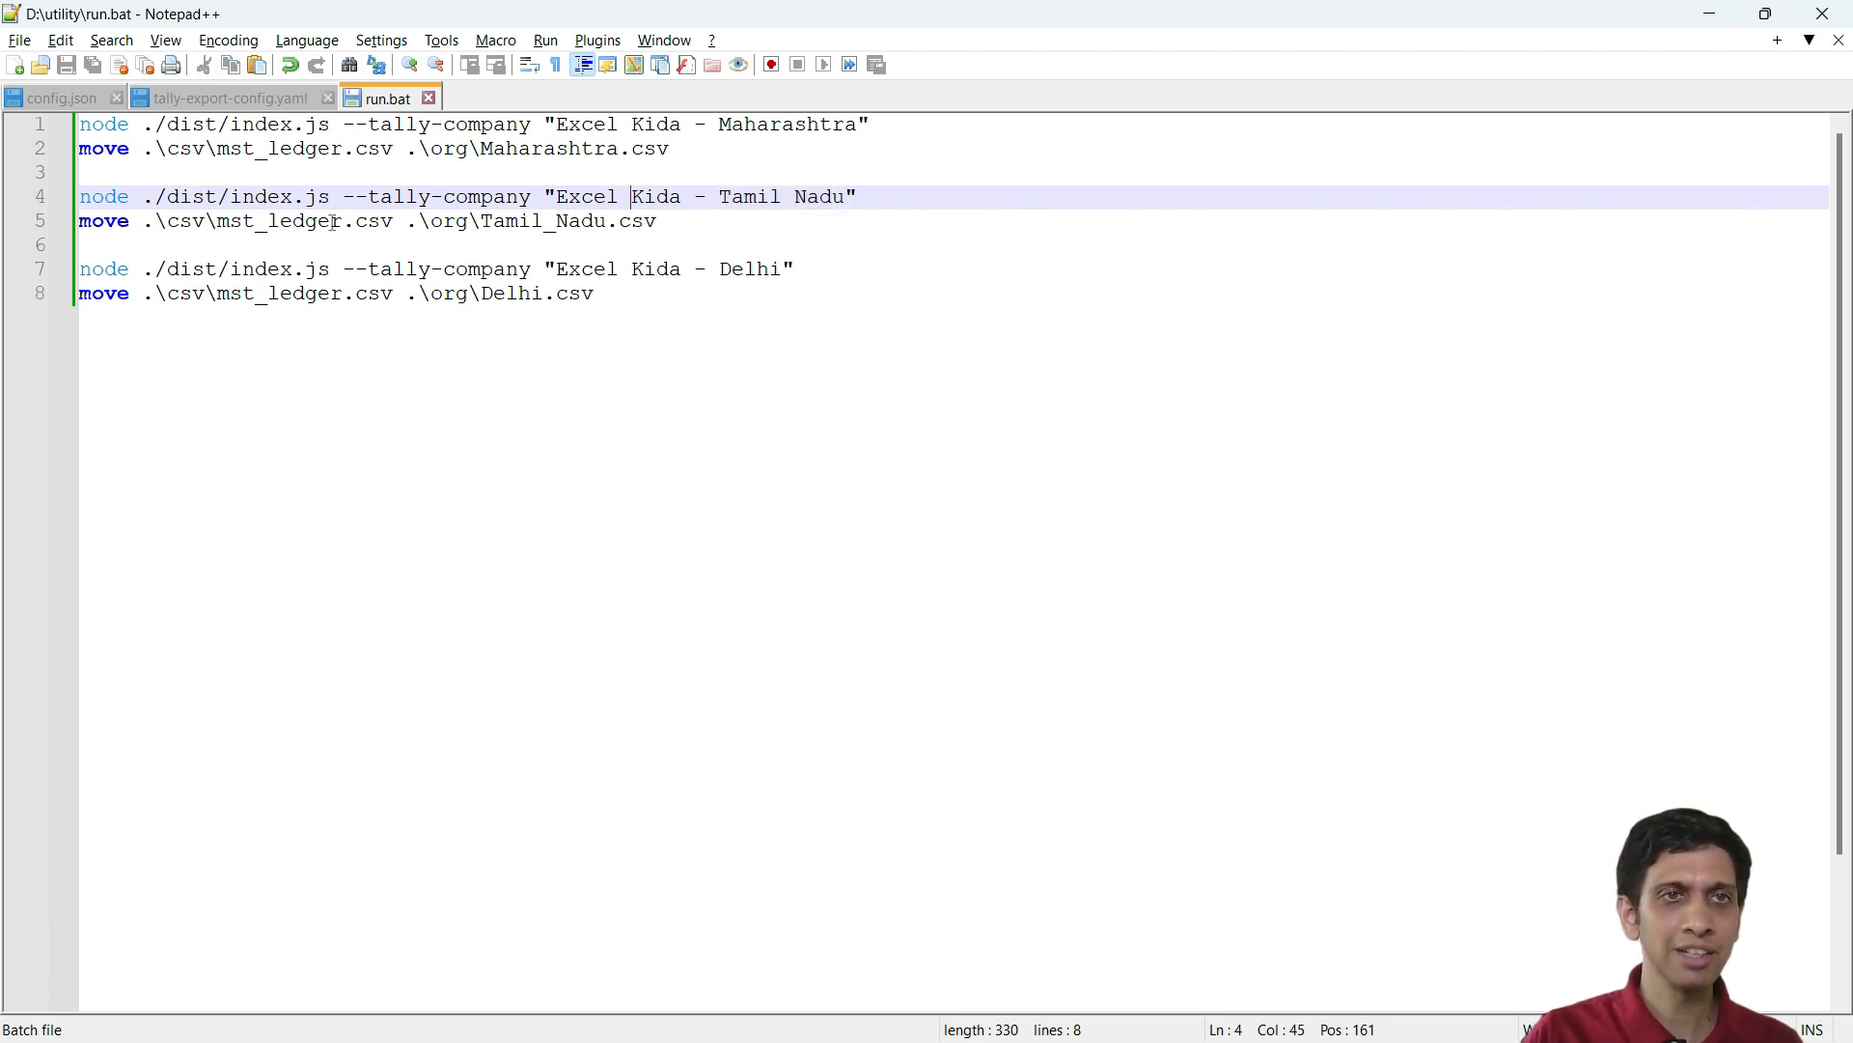
double_click(266, 222)
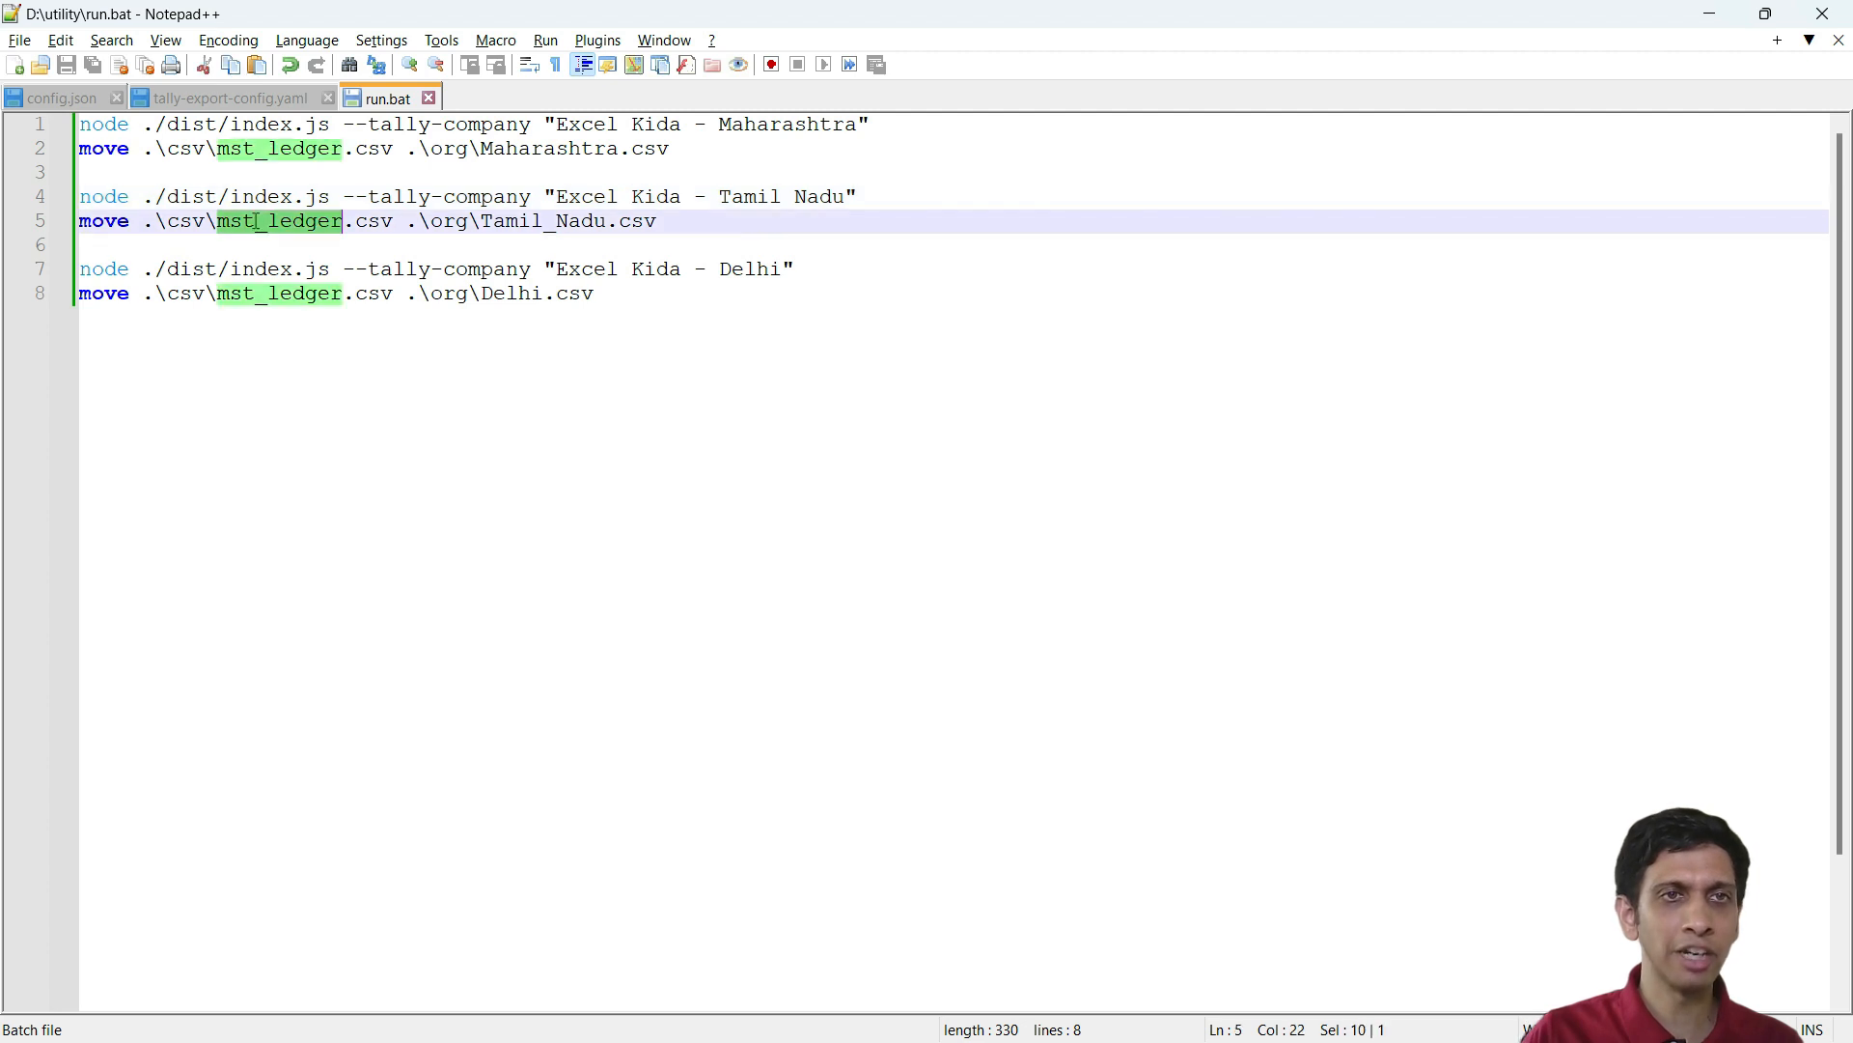
click(260, 242)
double_click(275, 223)
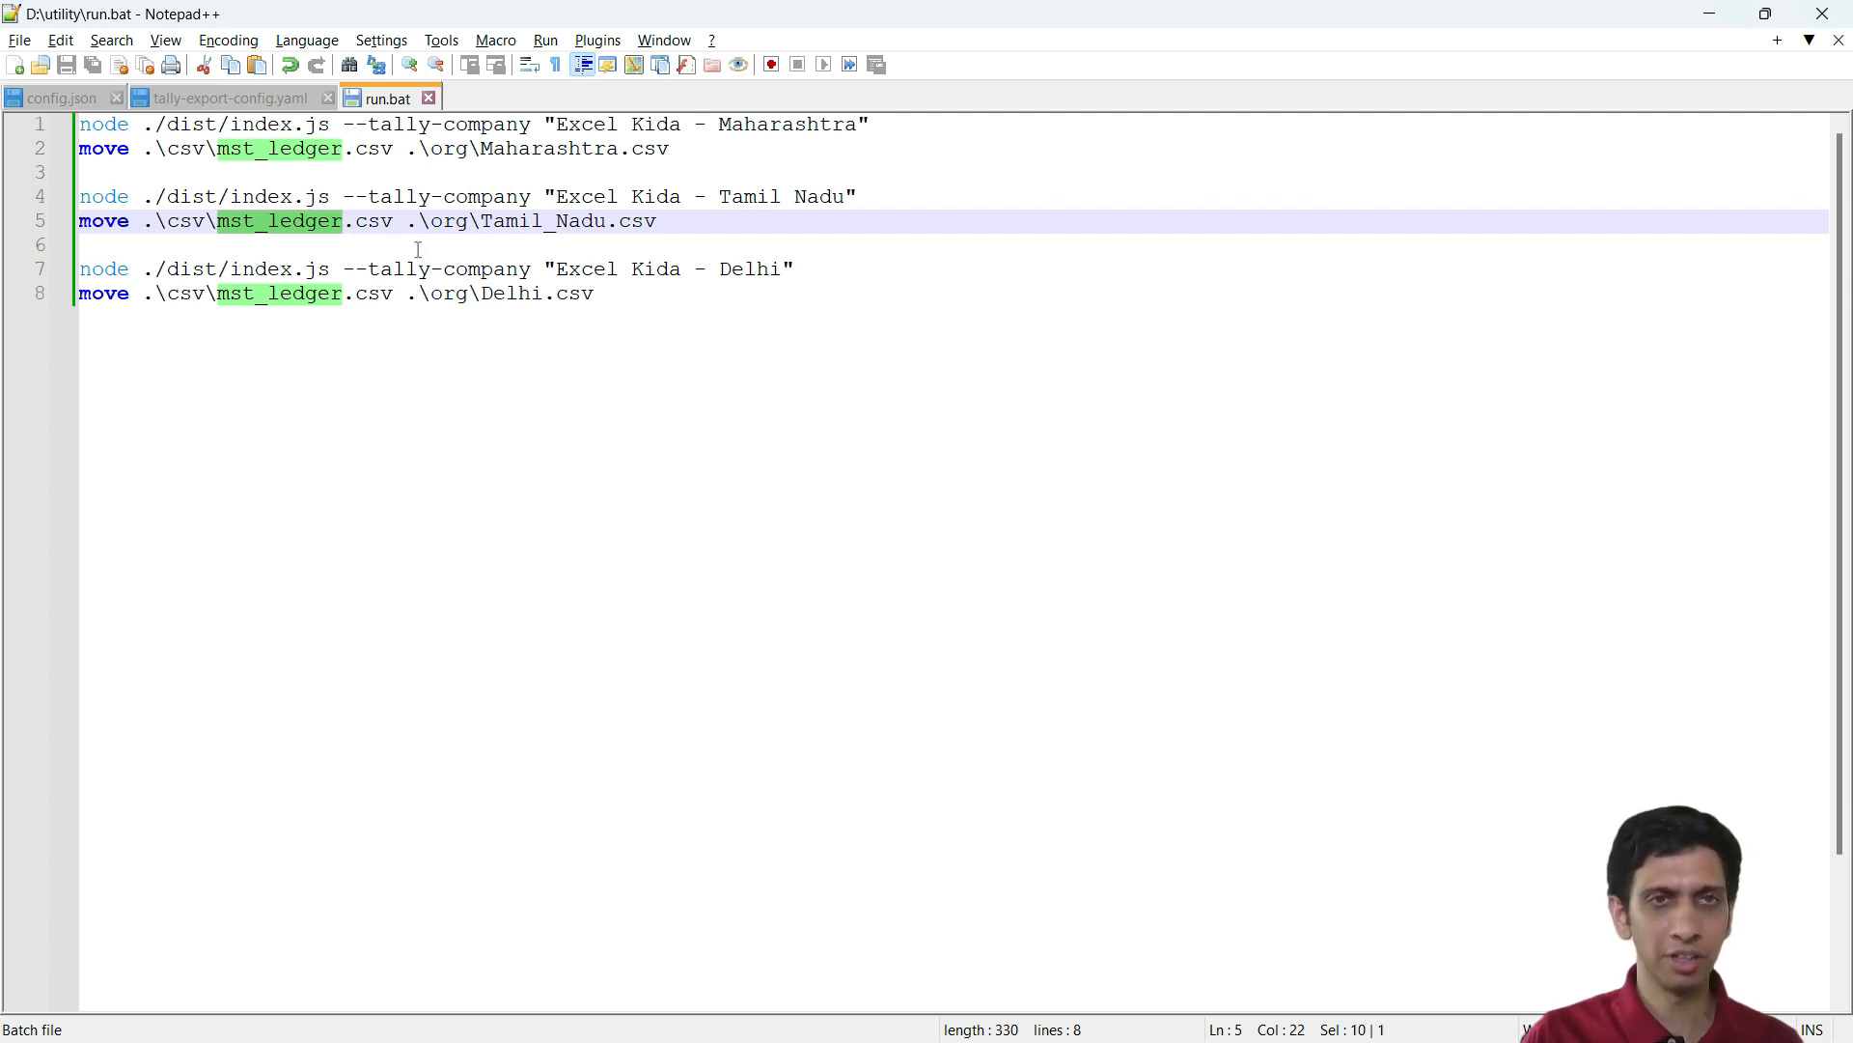
double_click(567, 222)
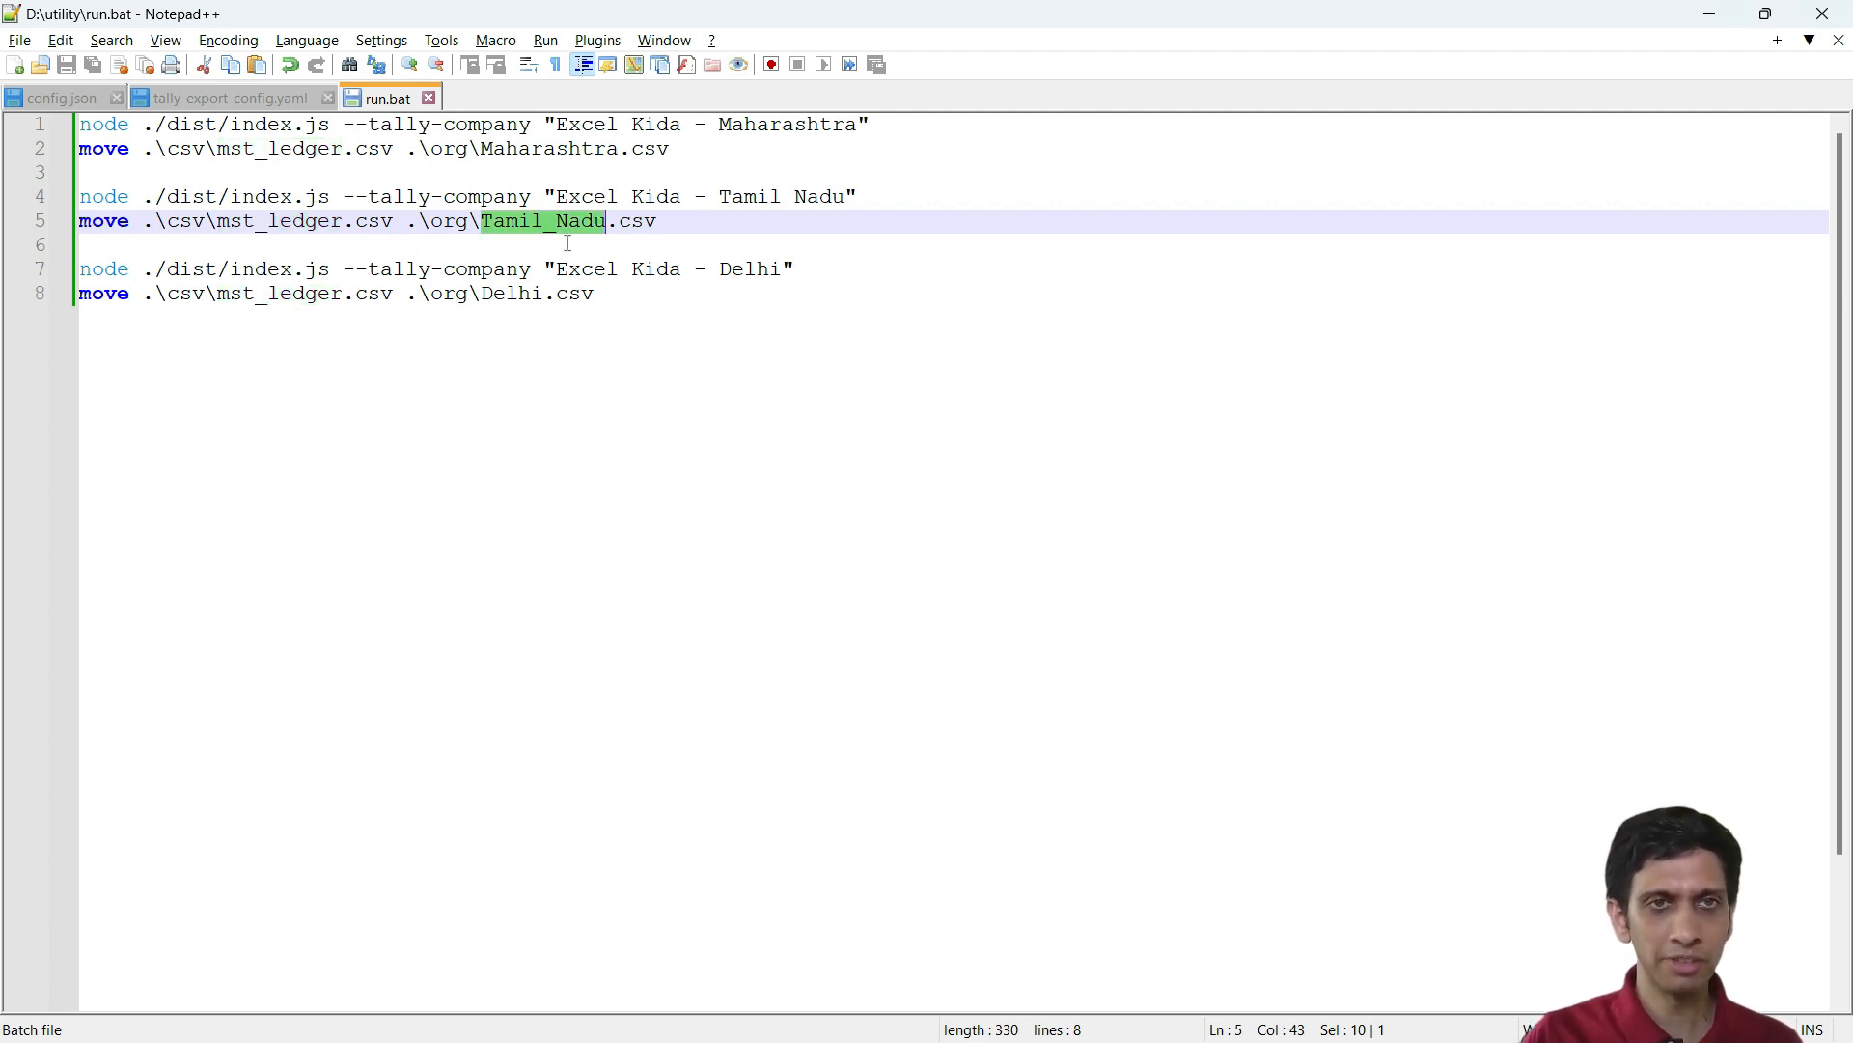
double_click(452, 224)
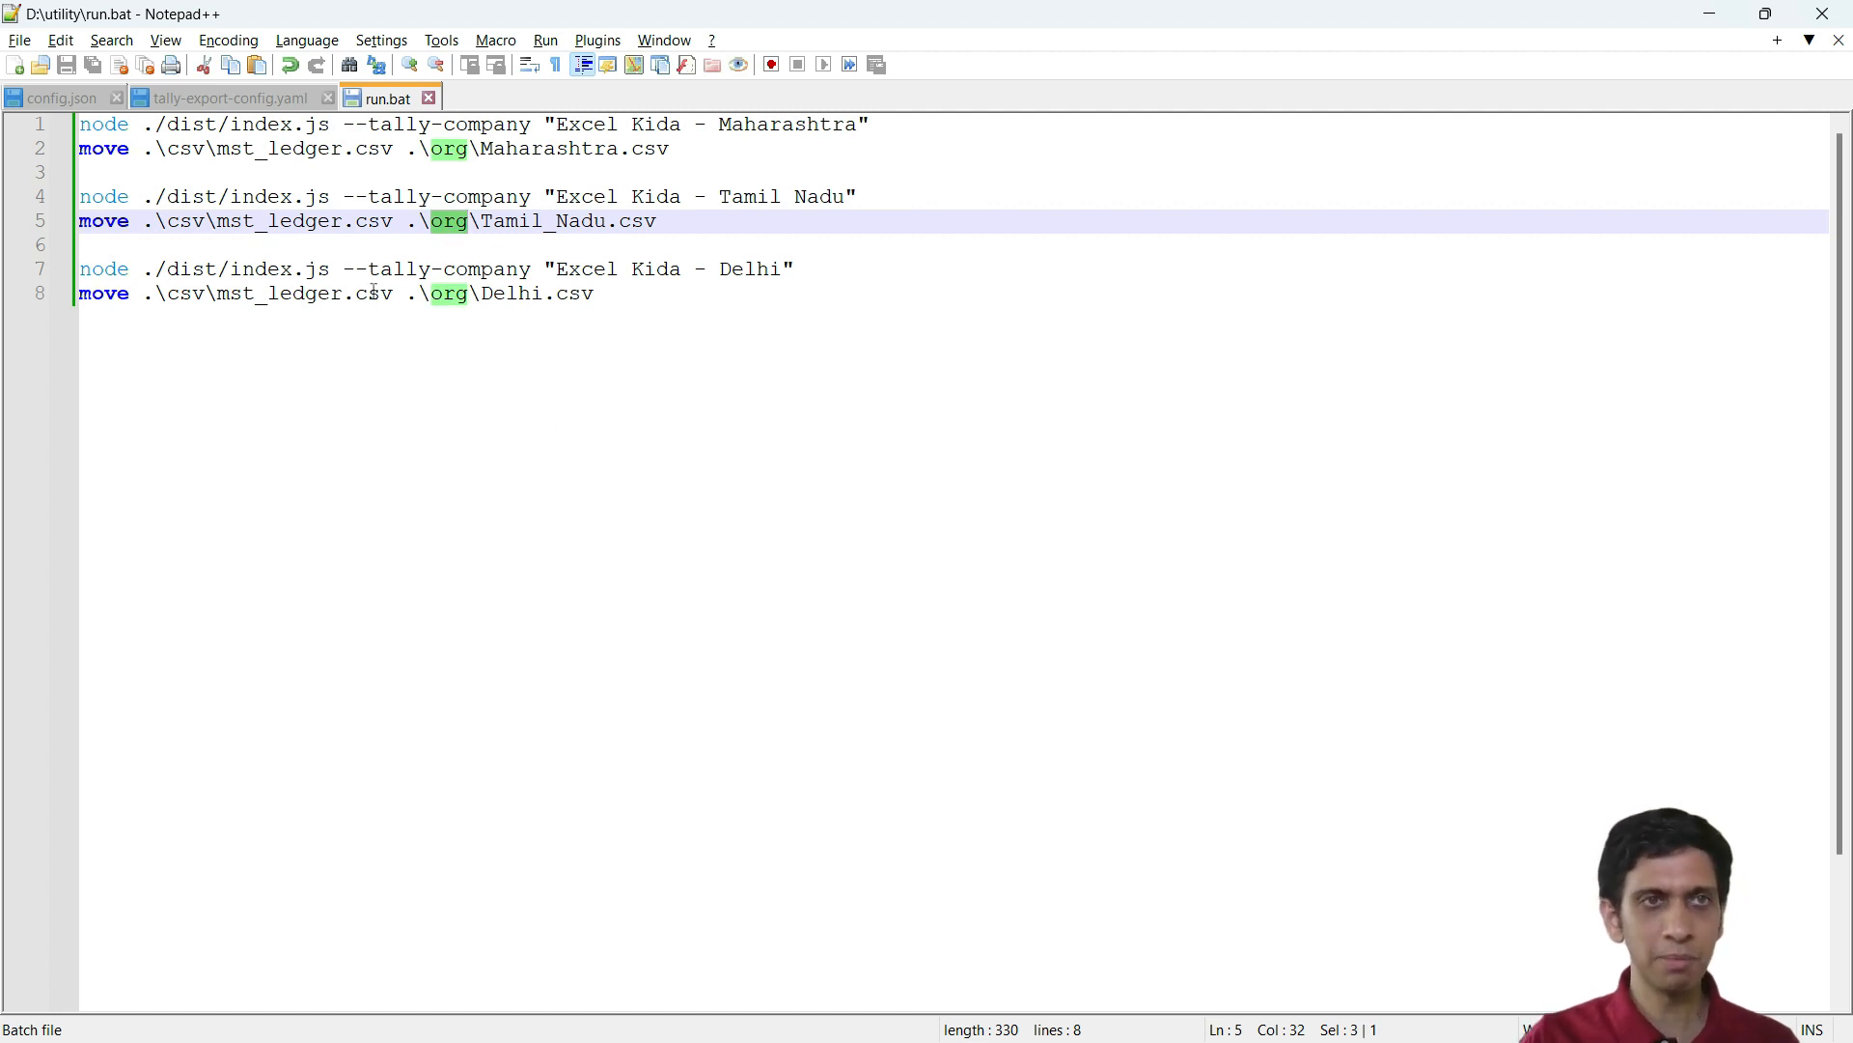
Insert the command del .\org\*.csv and a blank line at the start of run.bat, and save the file
key(alt+Tab)
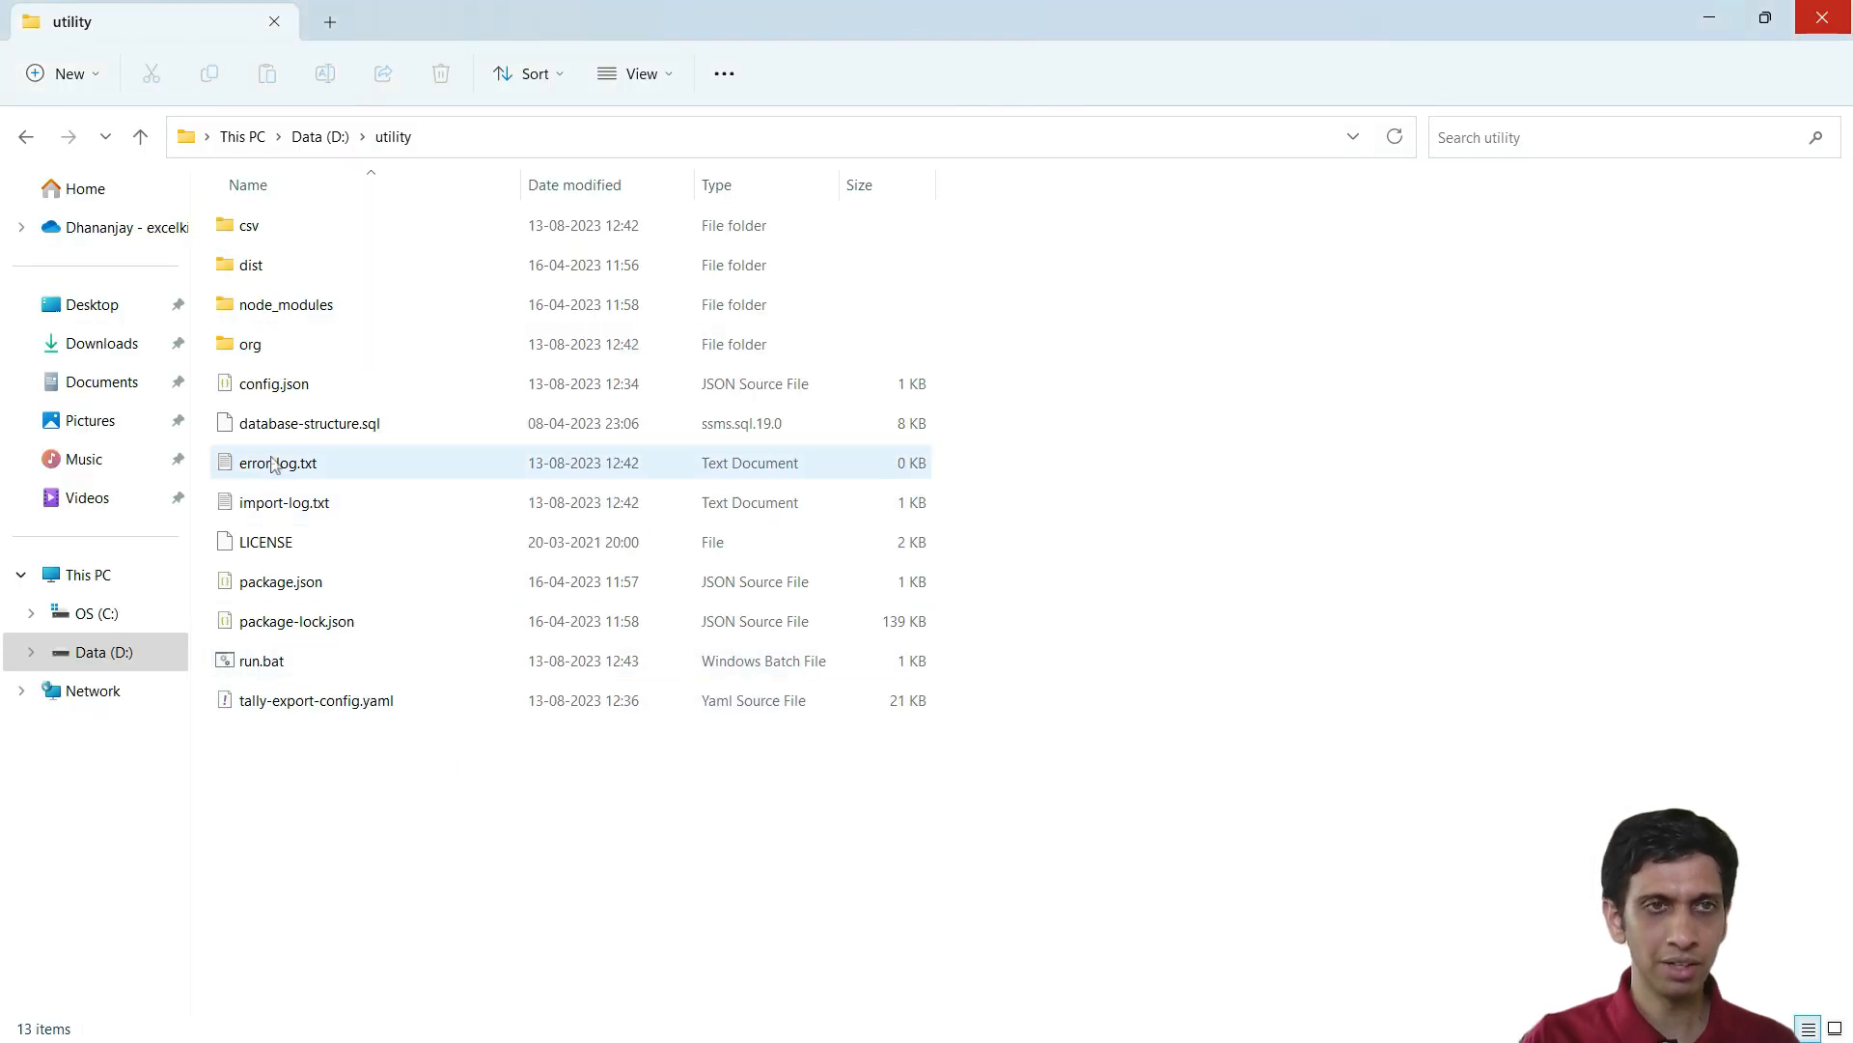
key(alt+Tab)
key(ctrl+Home)
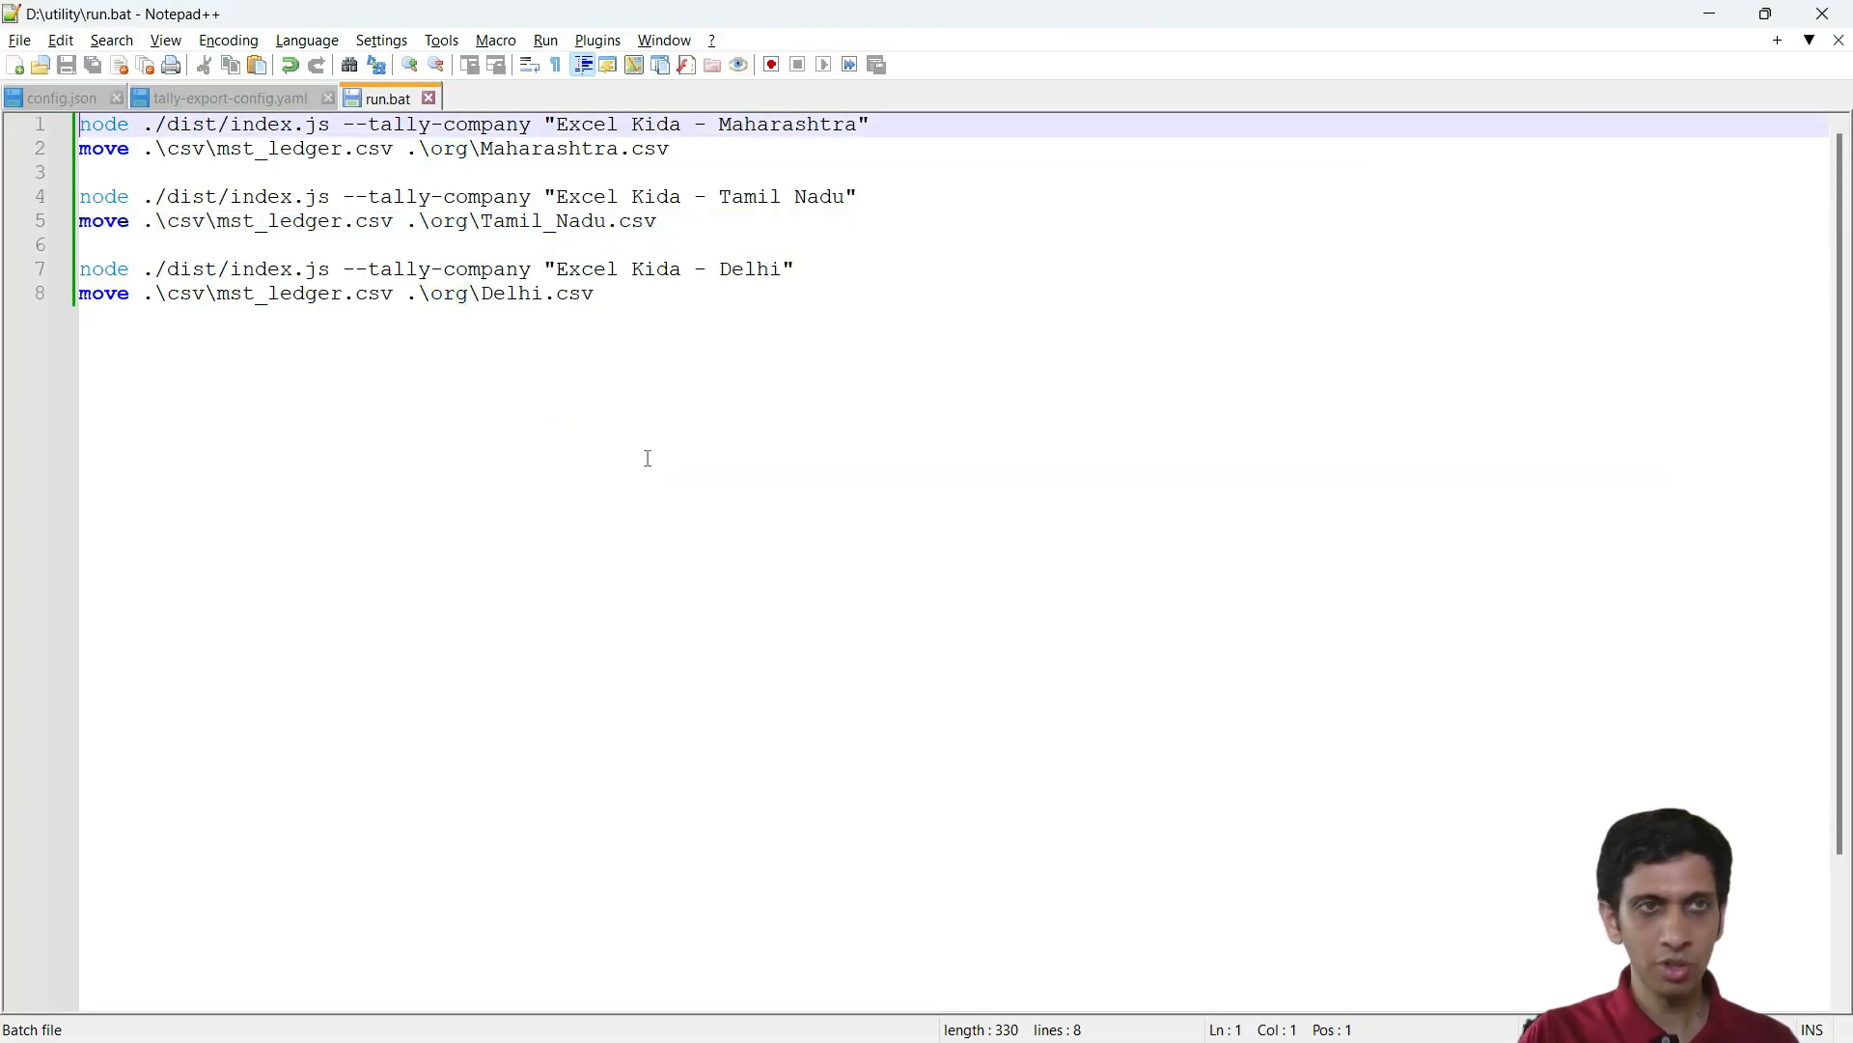
key(Return)
key(Up)
key(Return)
key(Up)
text(del )
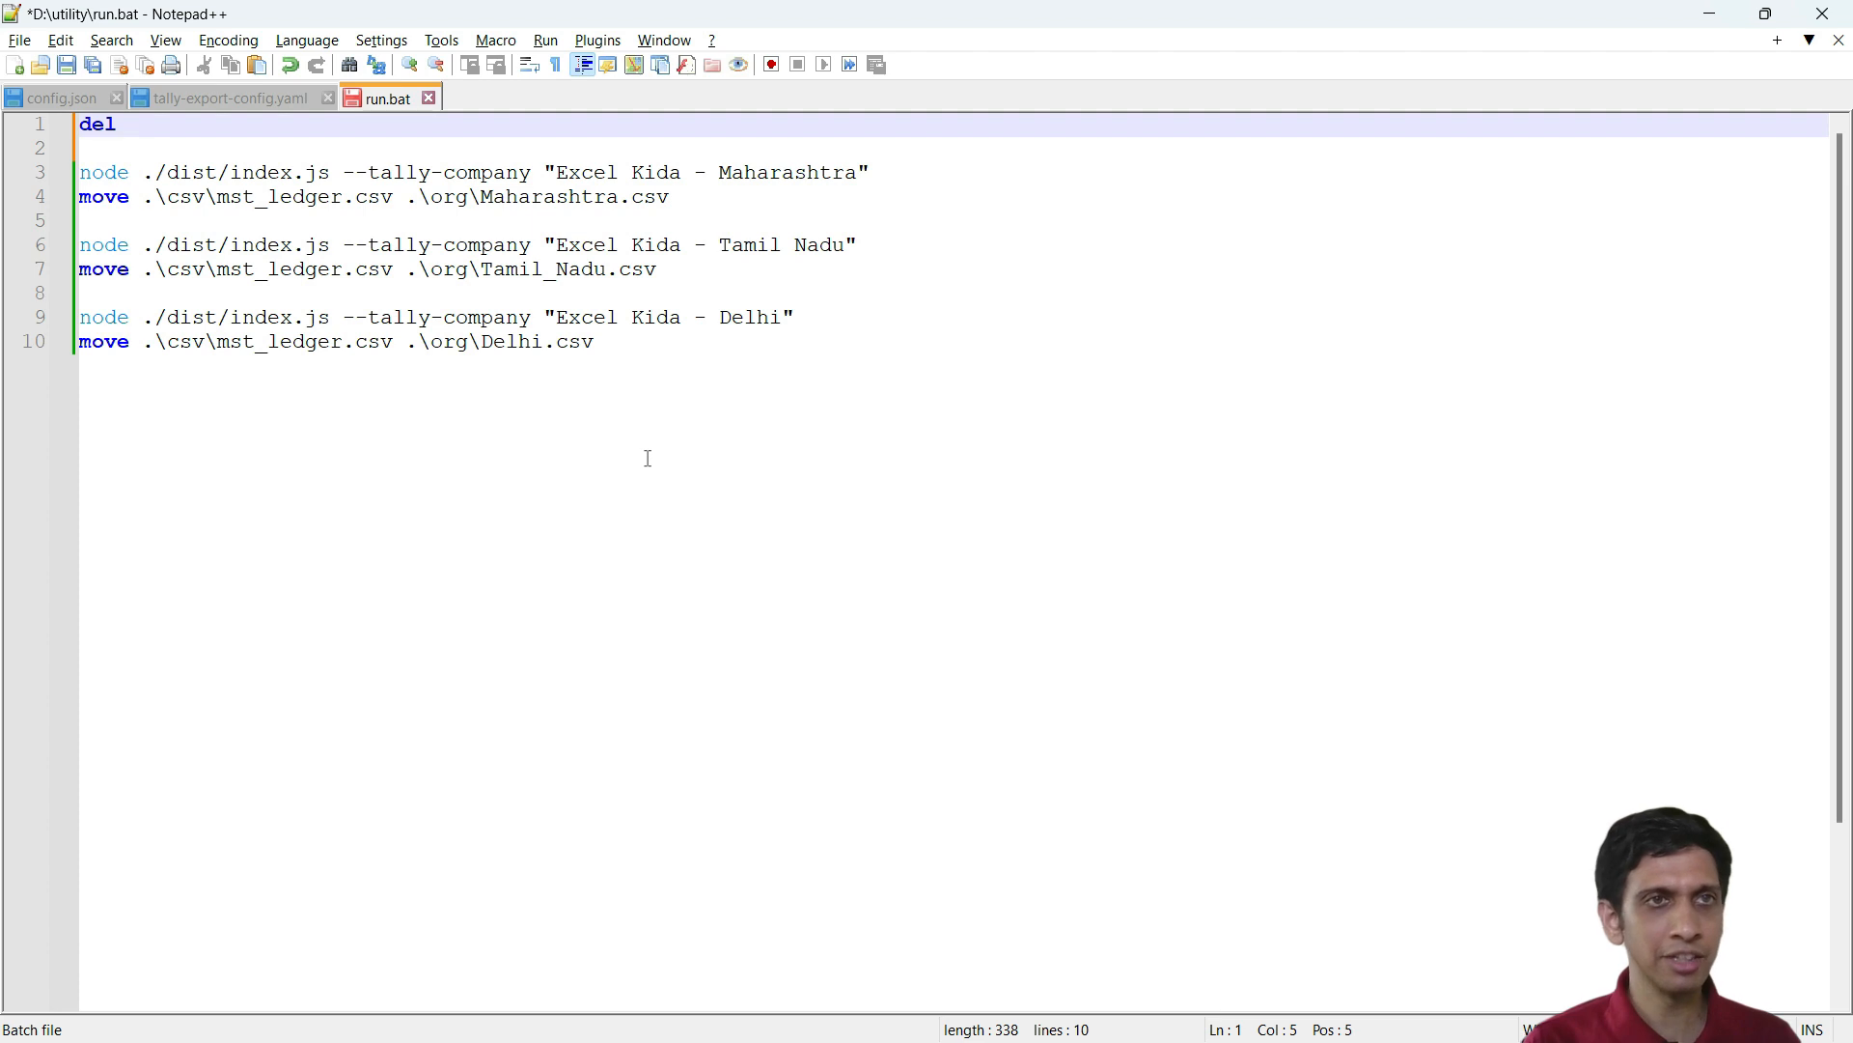
text(.\or)
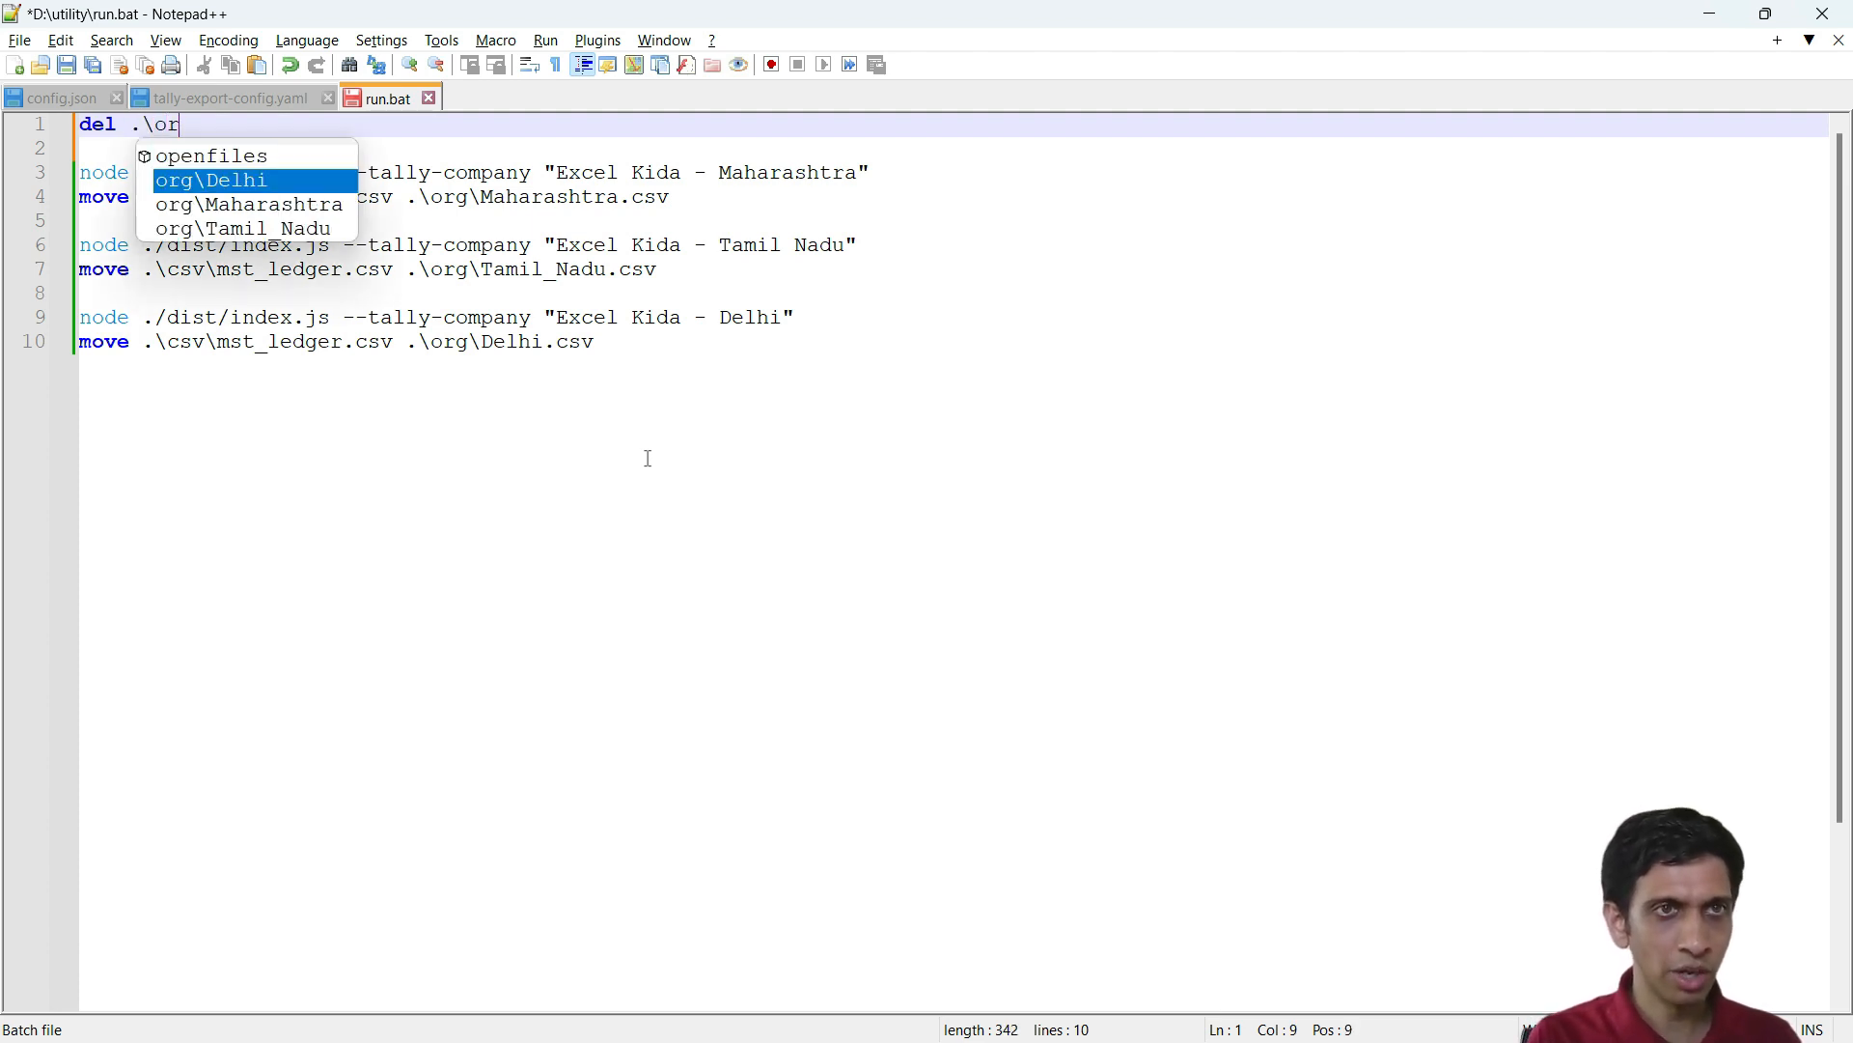
text(g\*)
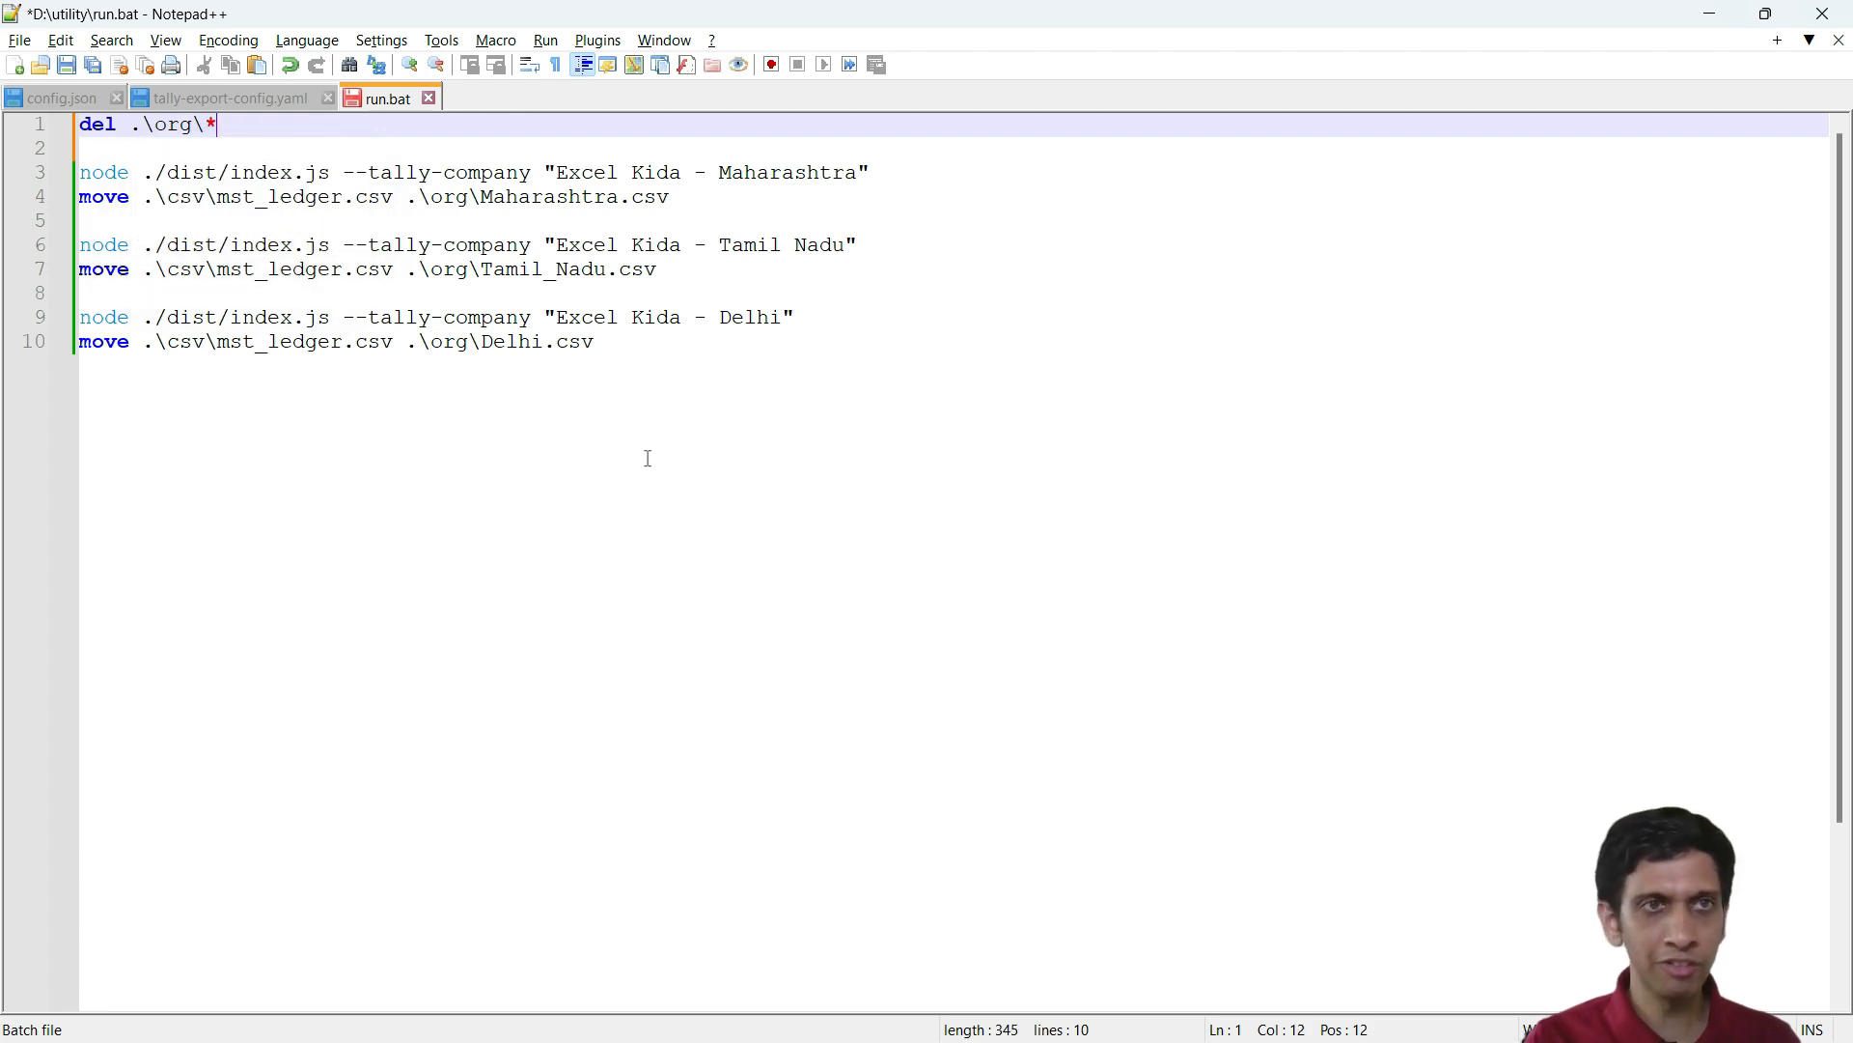
text(.cs)
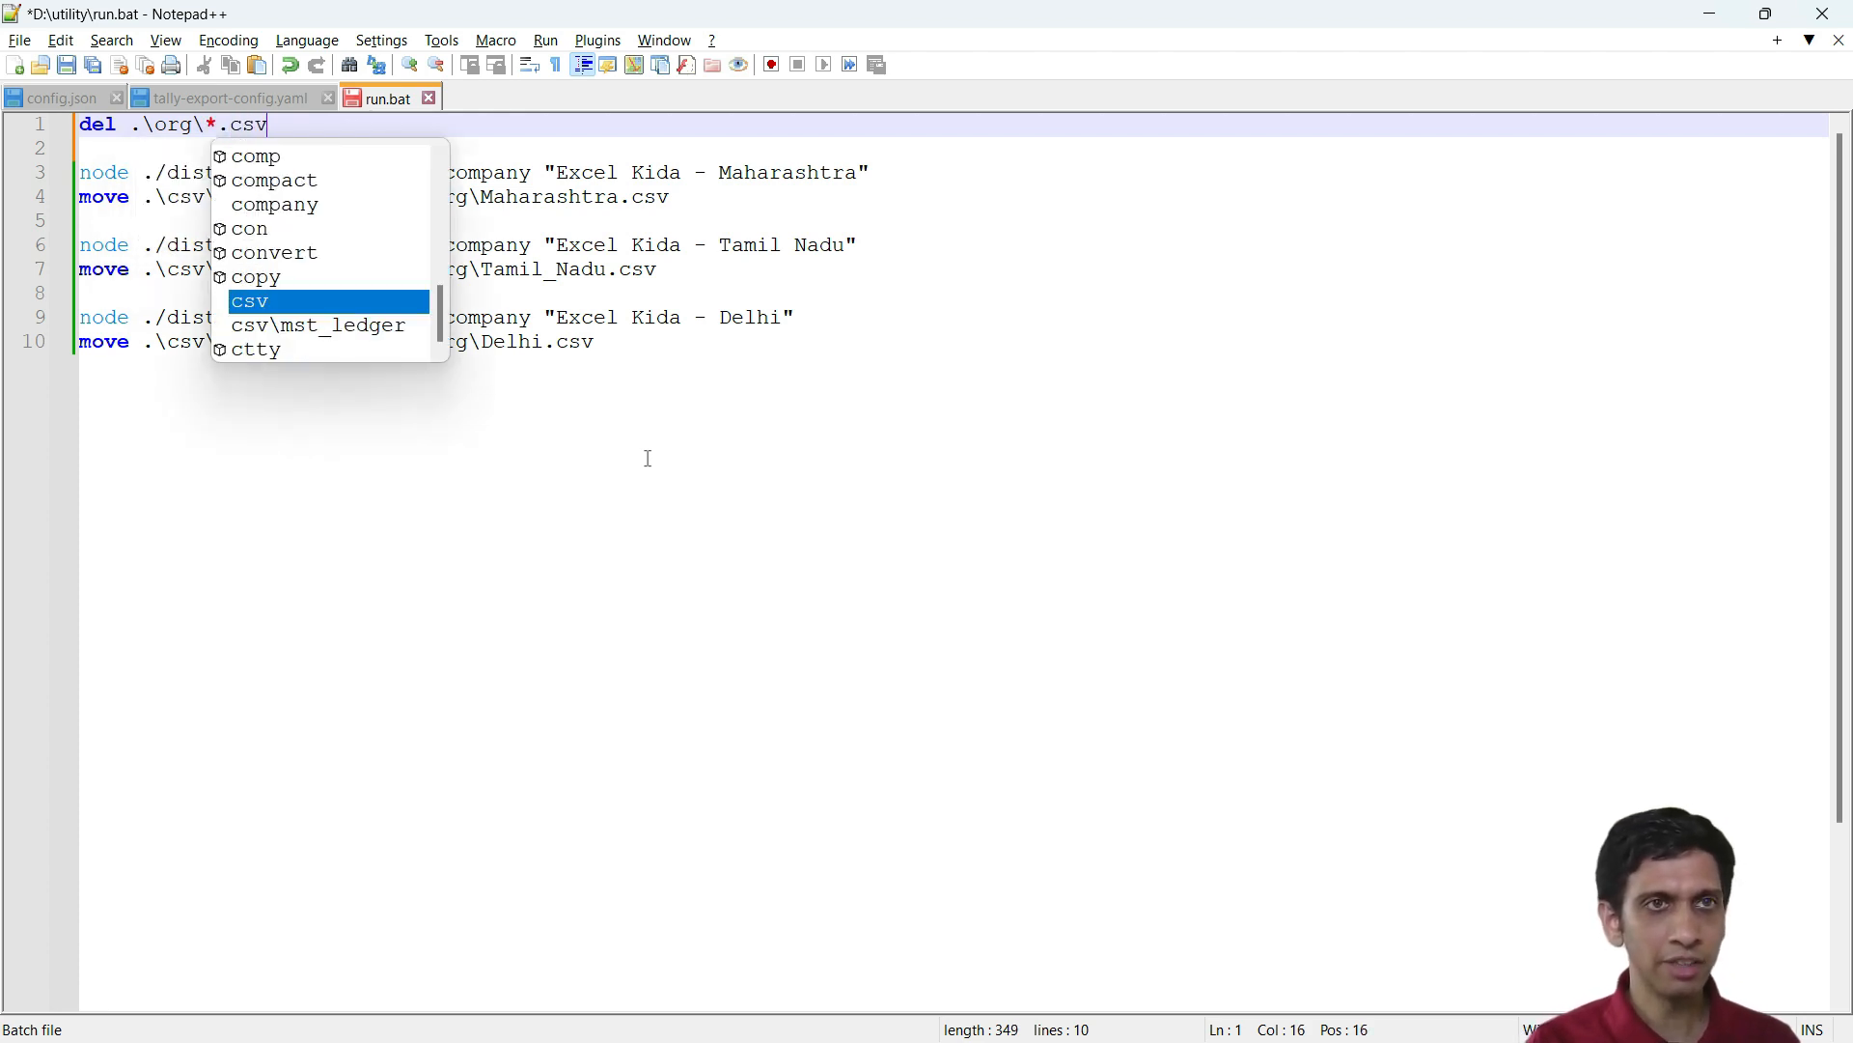
text(v)
key(Escape)
key(ctrl+s)
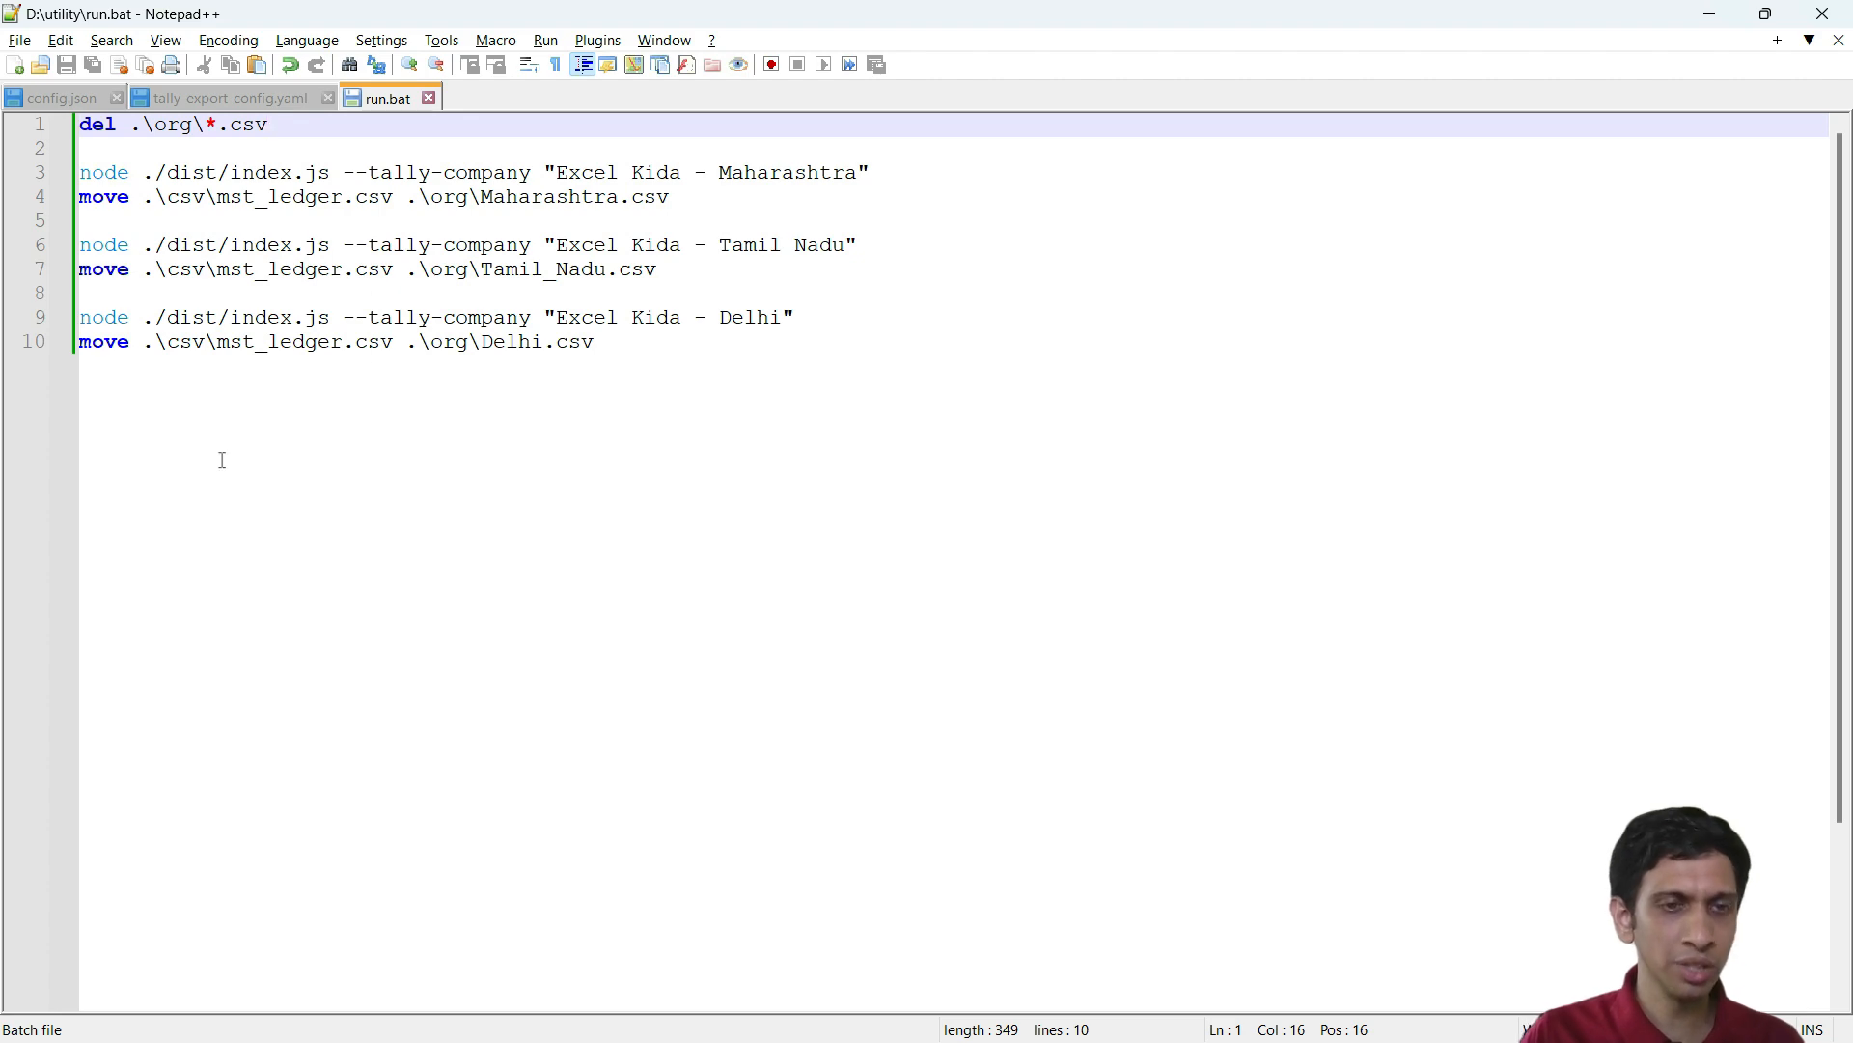
Switch to File Explorer, check the org folder, and run run.bat from the utility folder
key(alt+Tab)
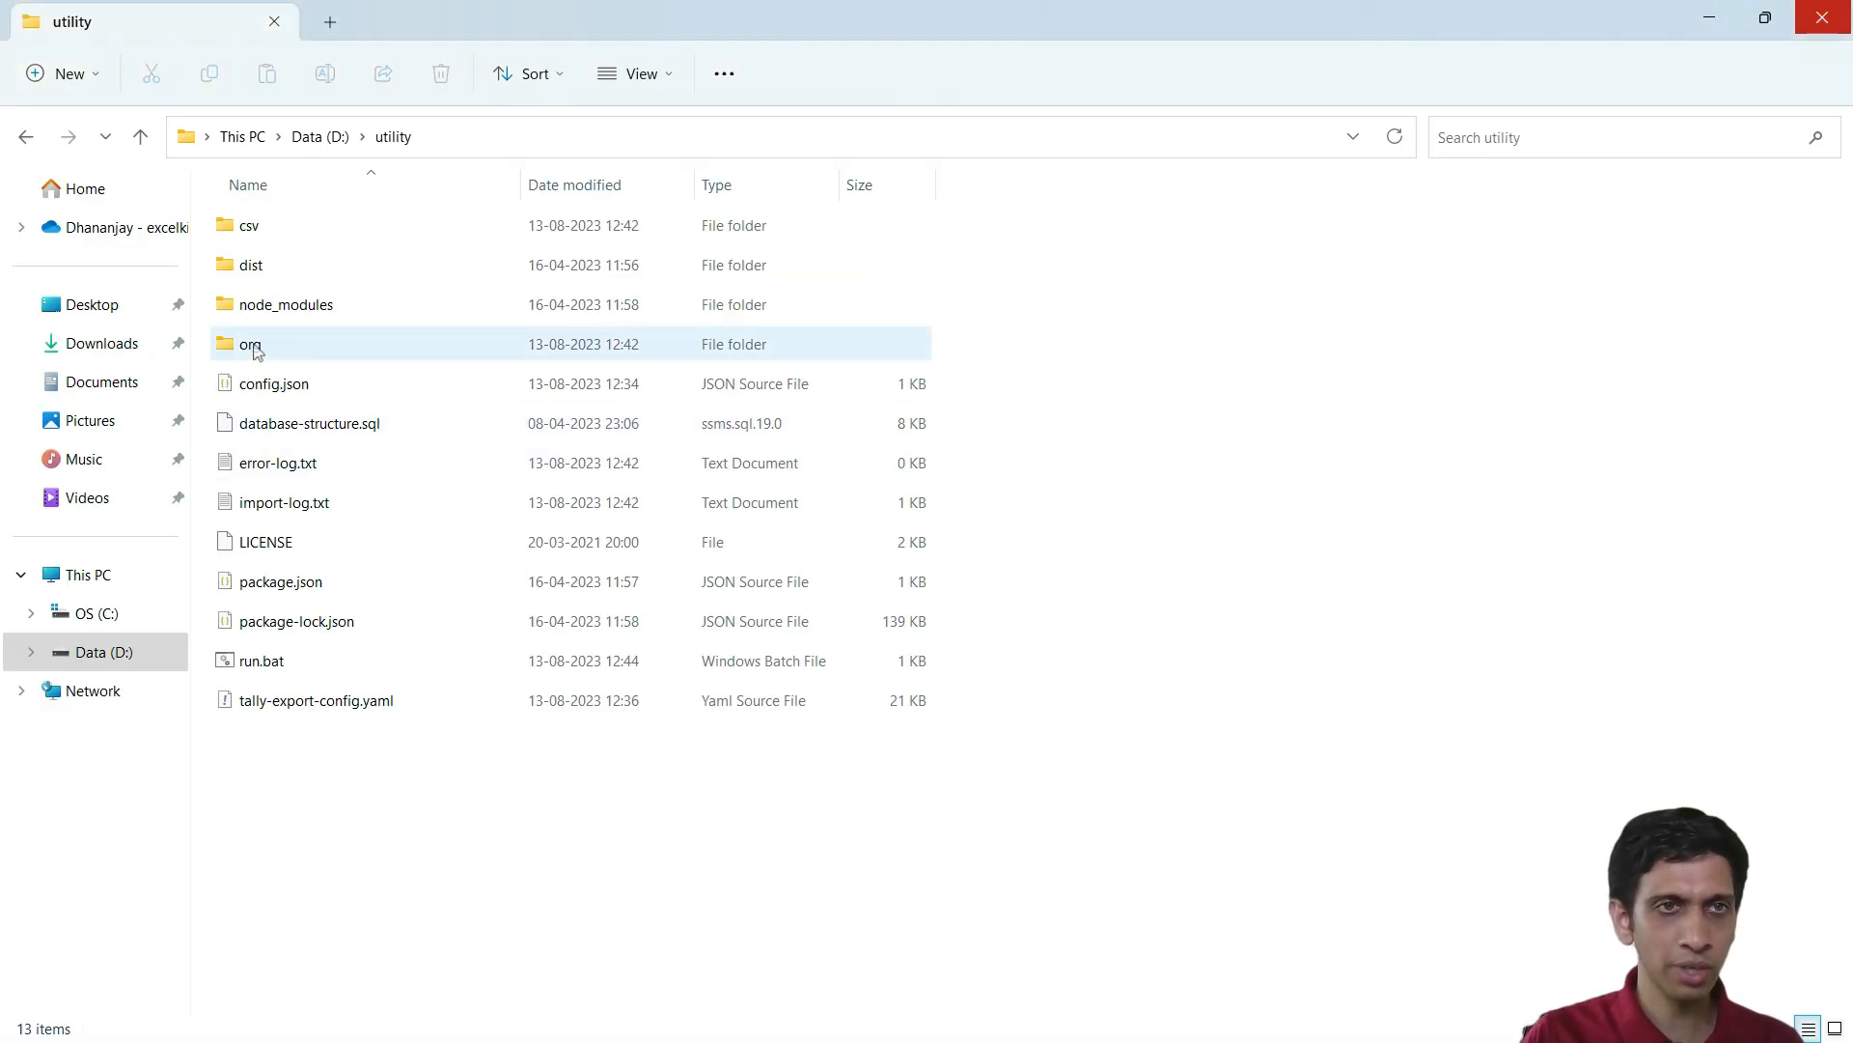
double_click(253, 345)
key(BackSpace)
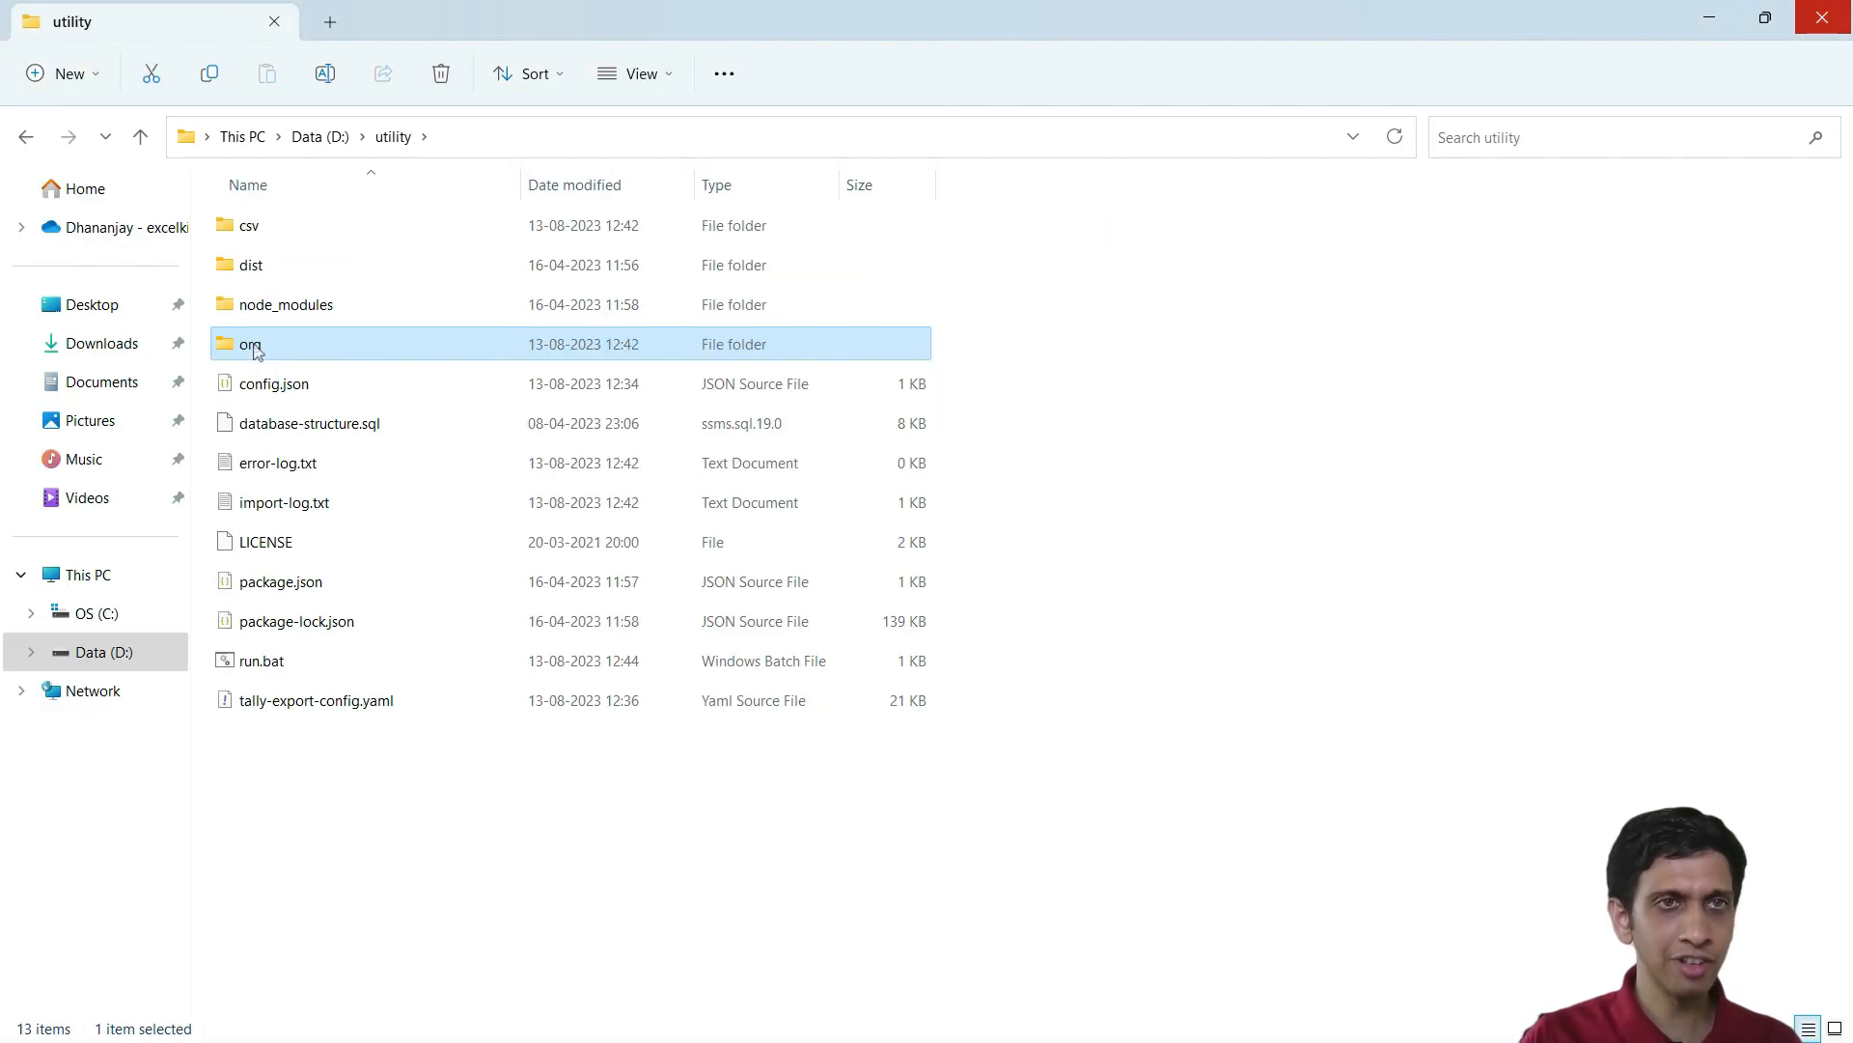
key(alt+Tab)
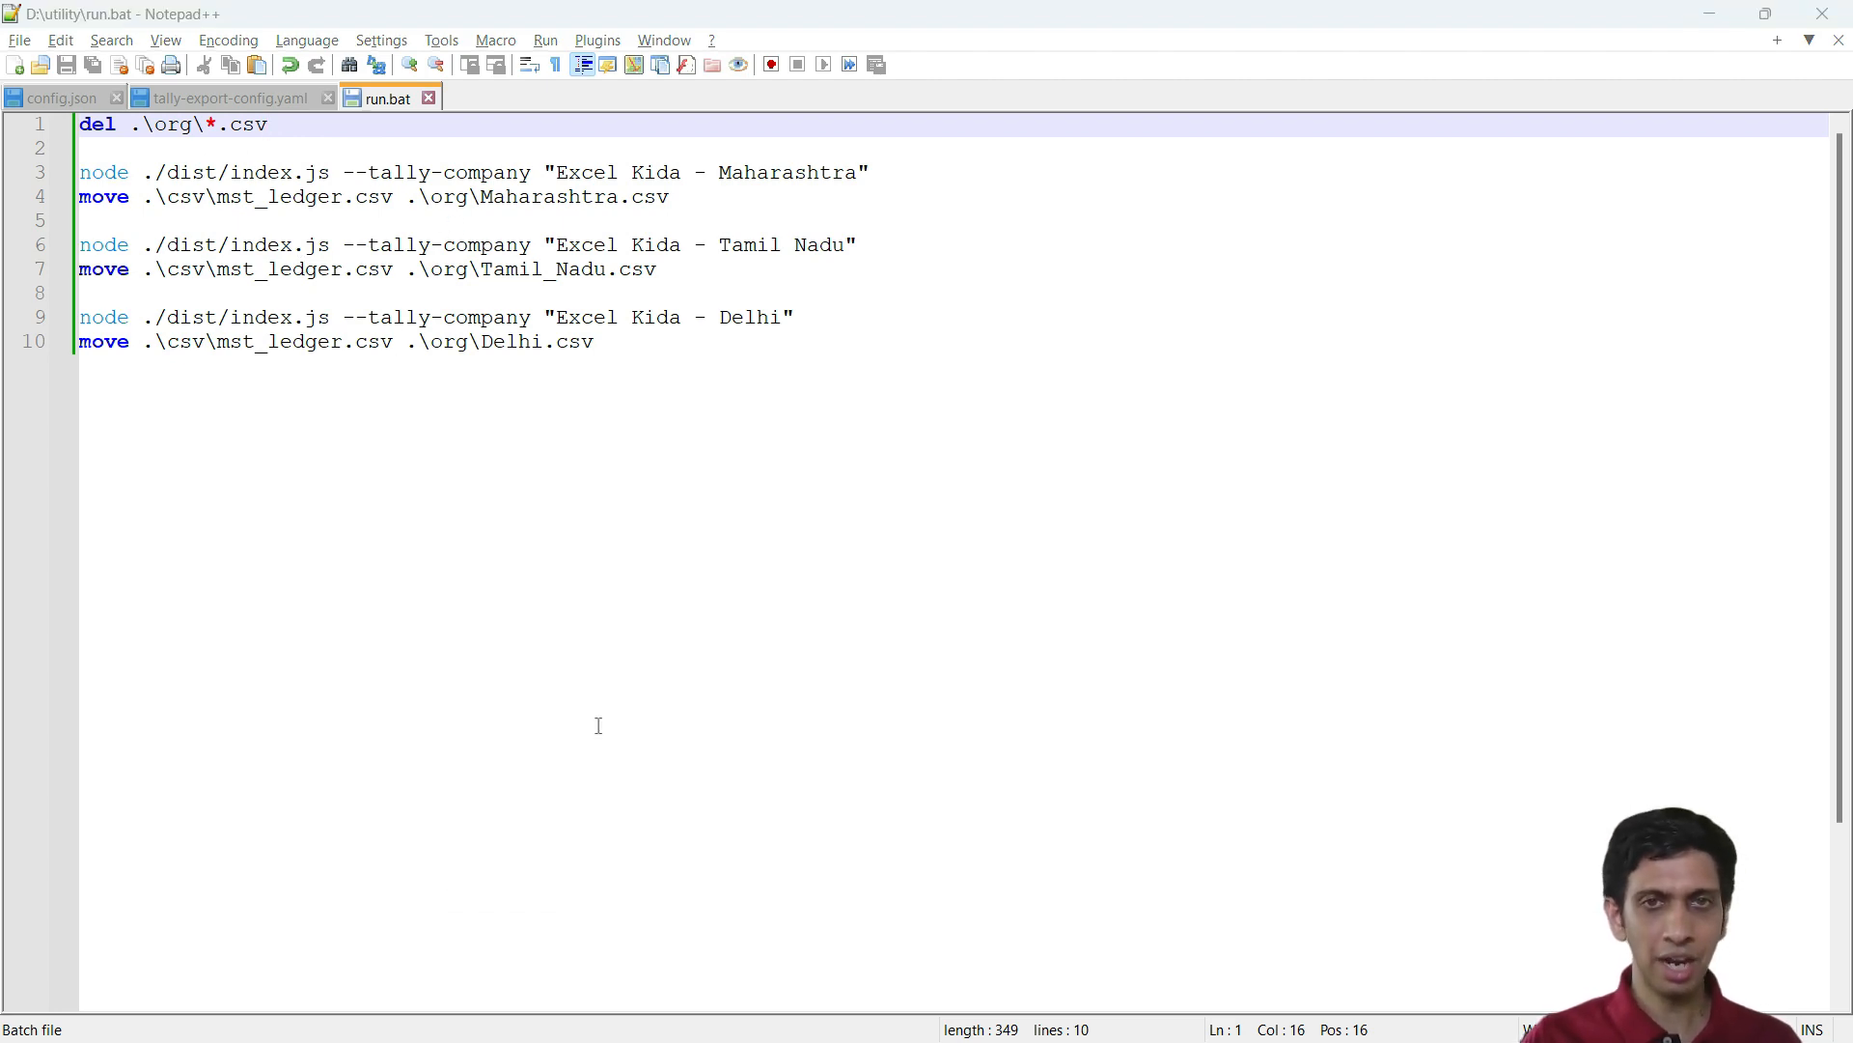
key(alt+Tab)
click(223, 661)
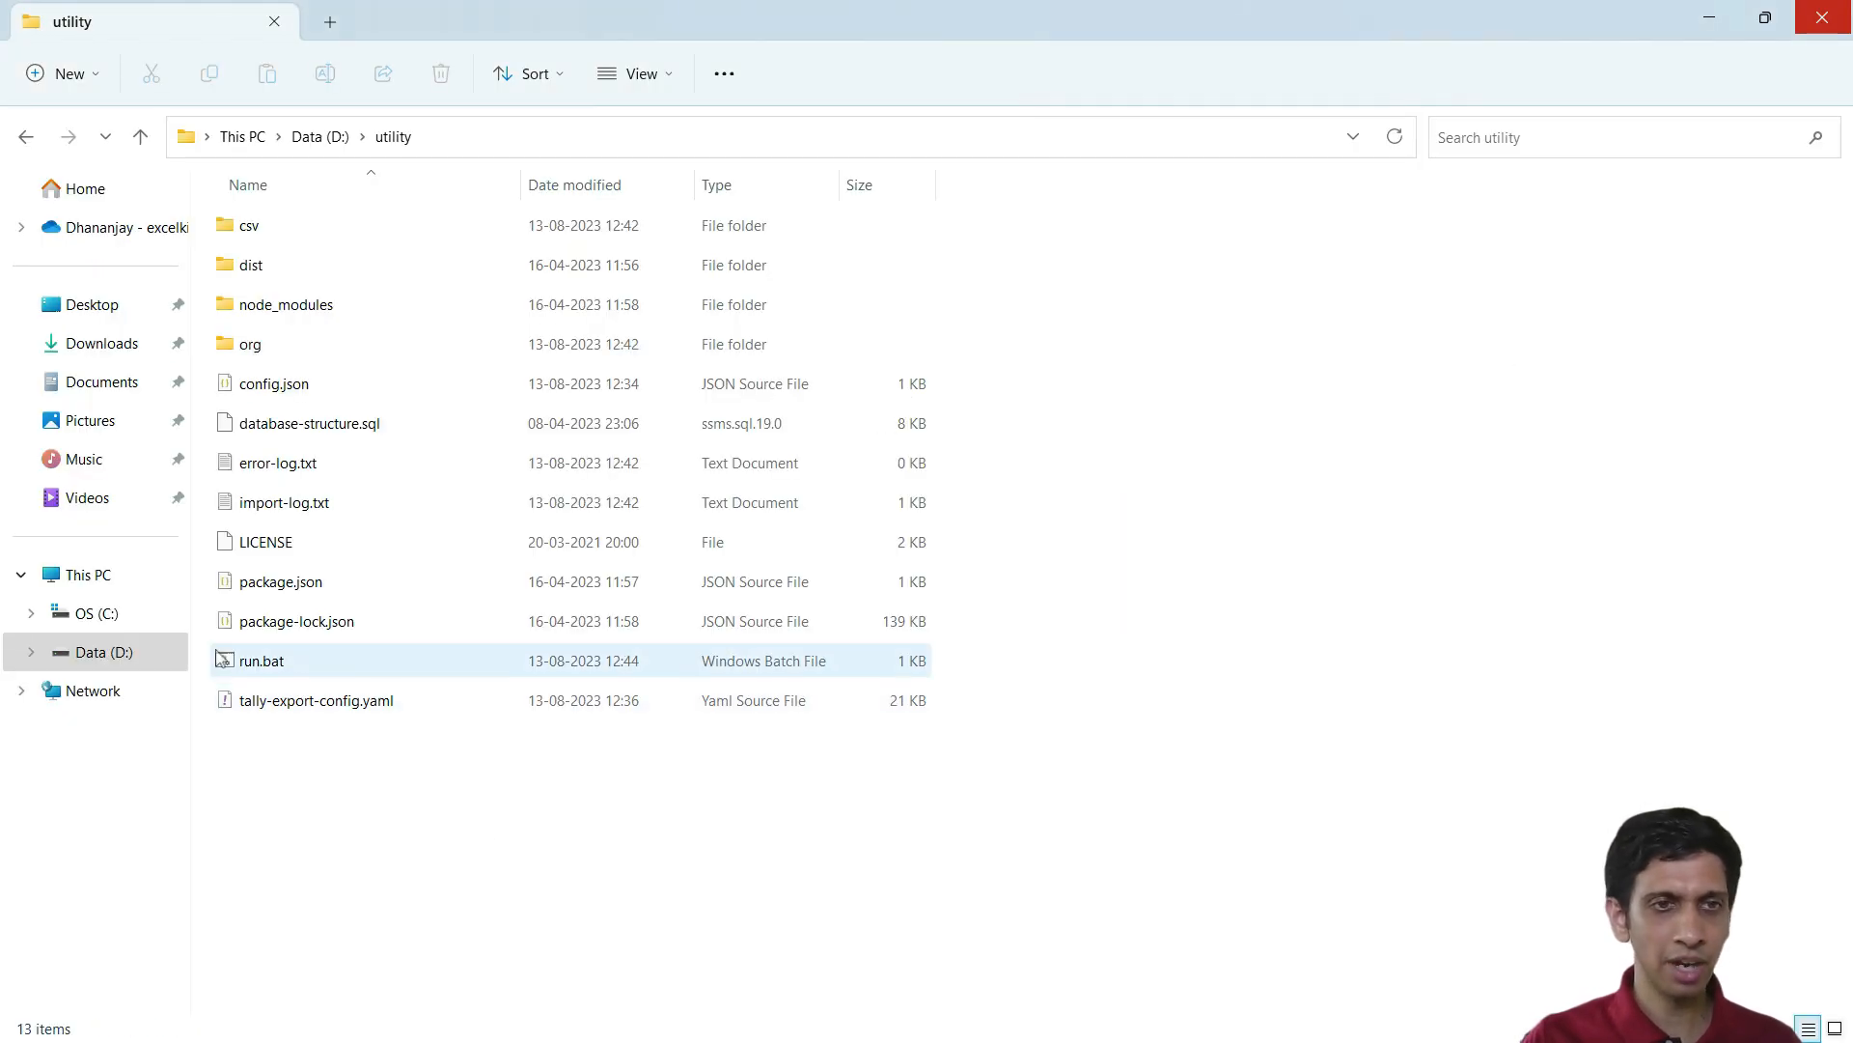
click(278, 664)
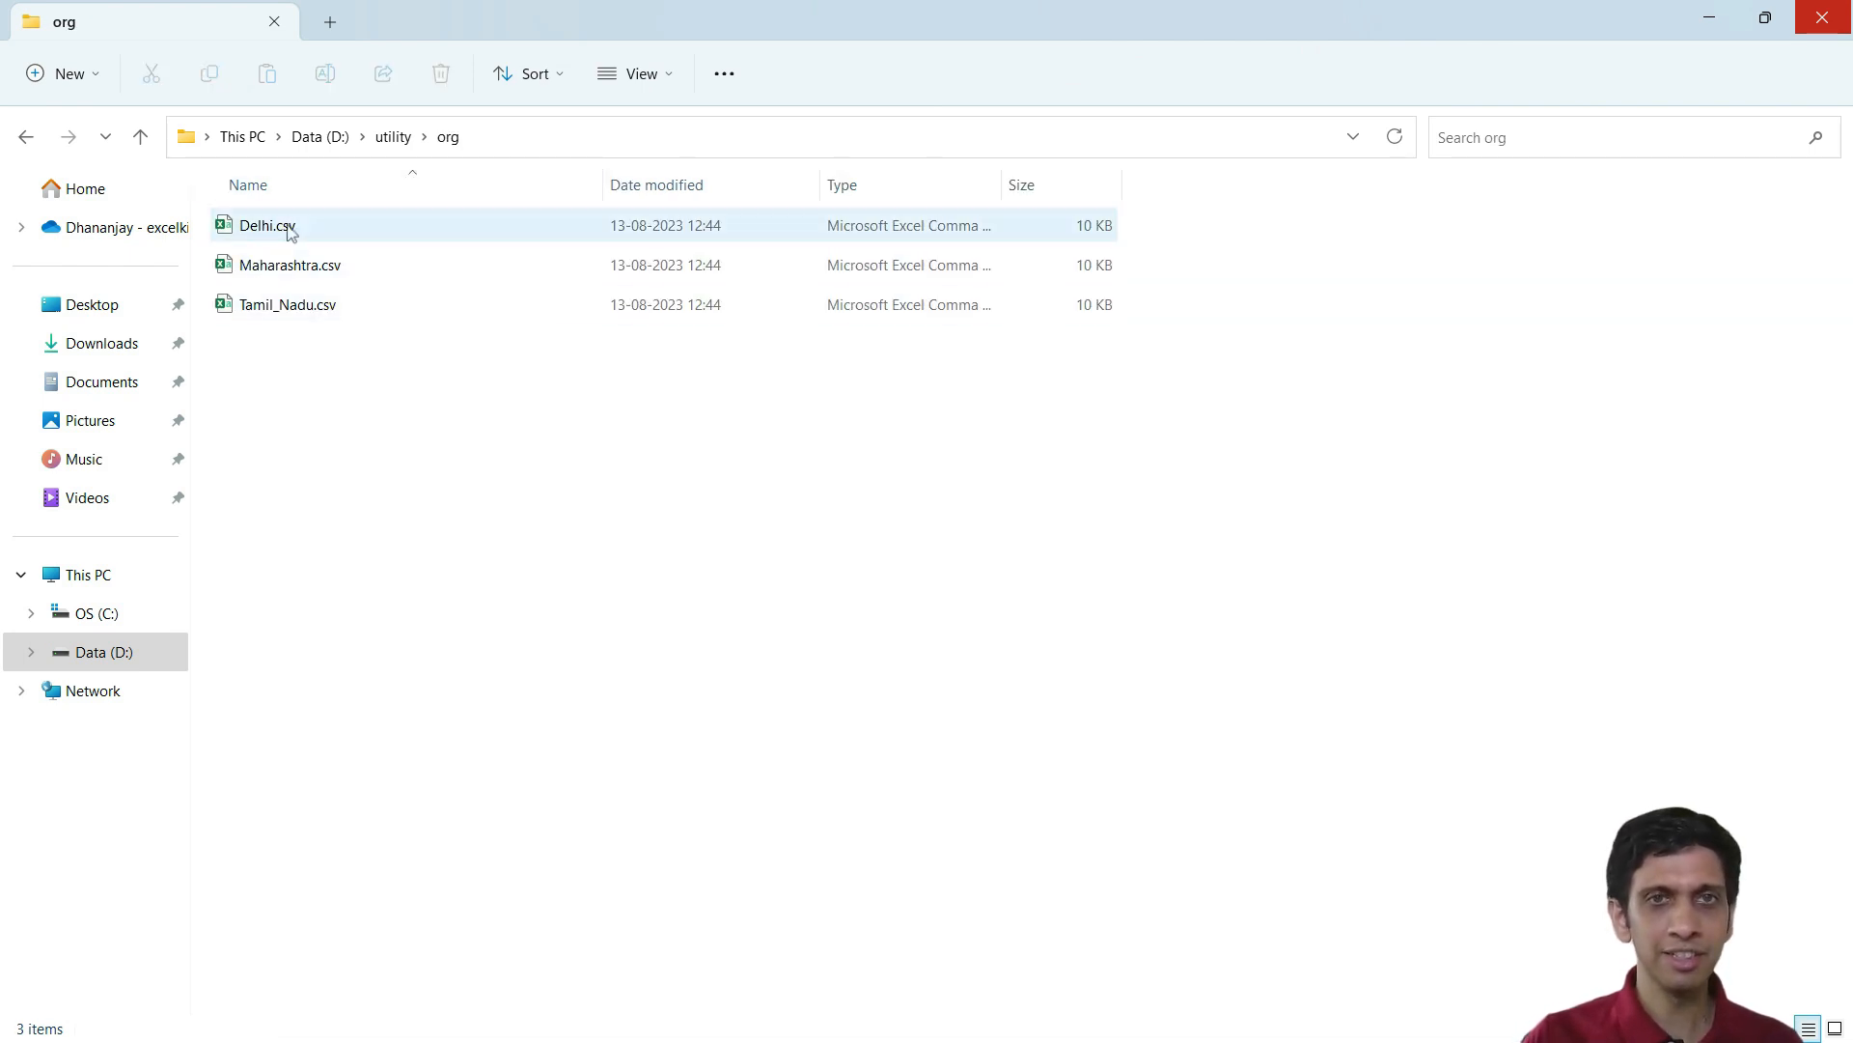
Check the three state CSV files in the org folder and open Delhi.csv and Maharashtra.csv in Excel
click(290, 232)
click(294, 262)
click(299, 311)
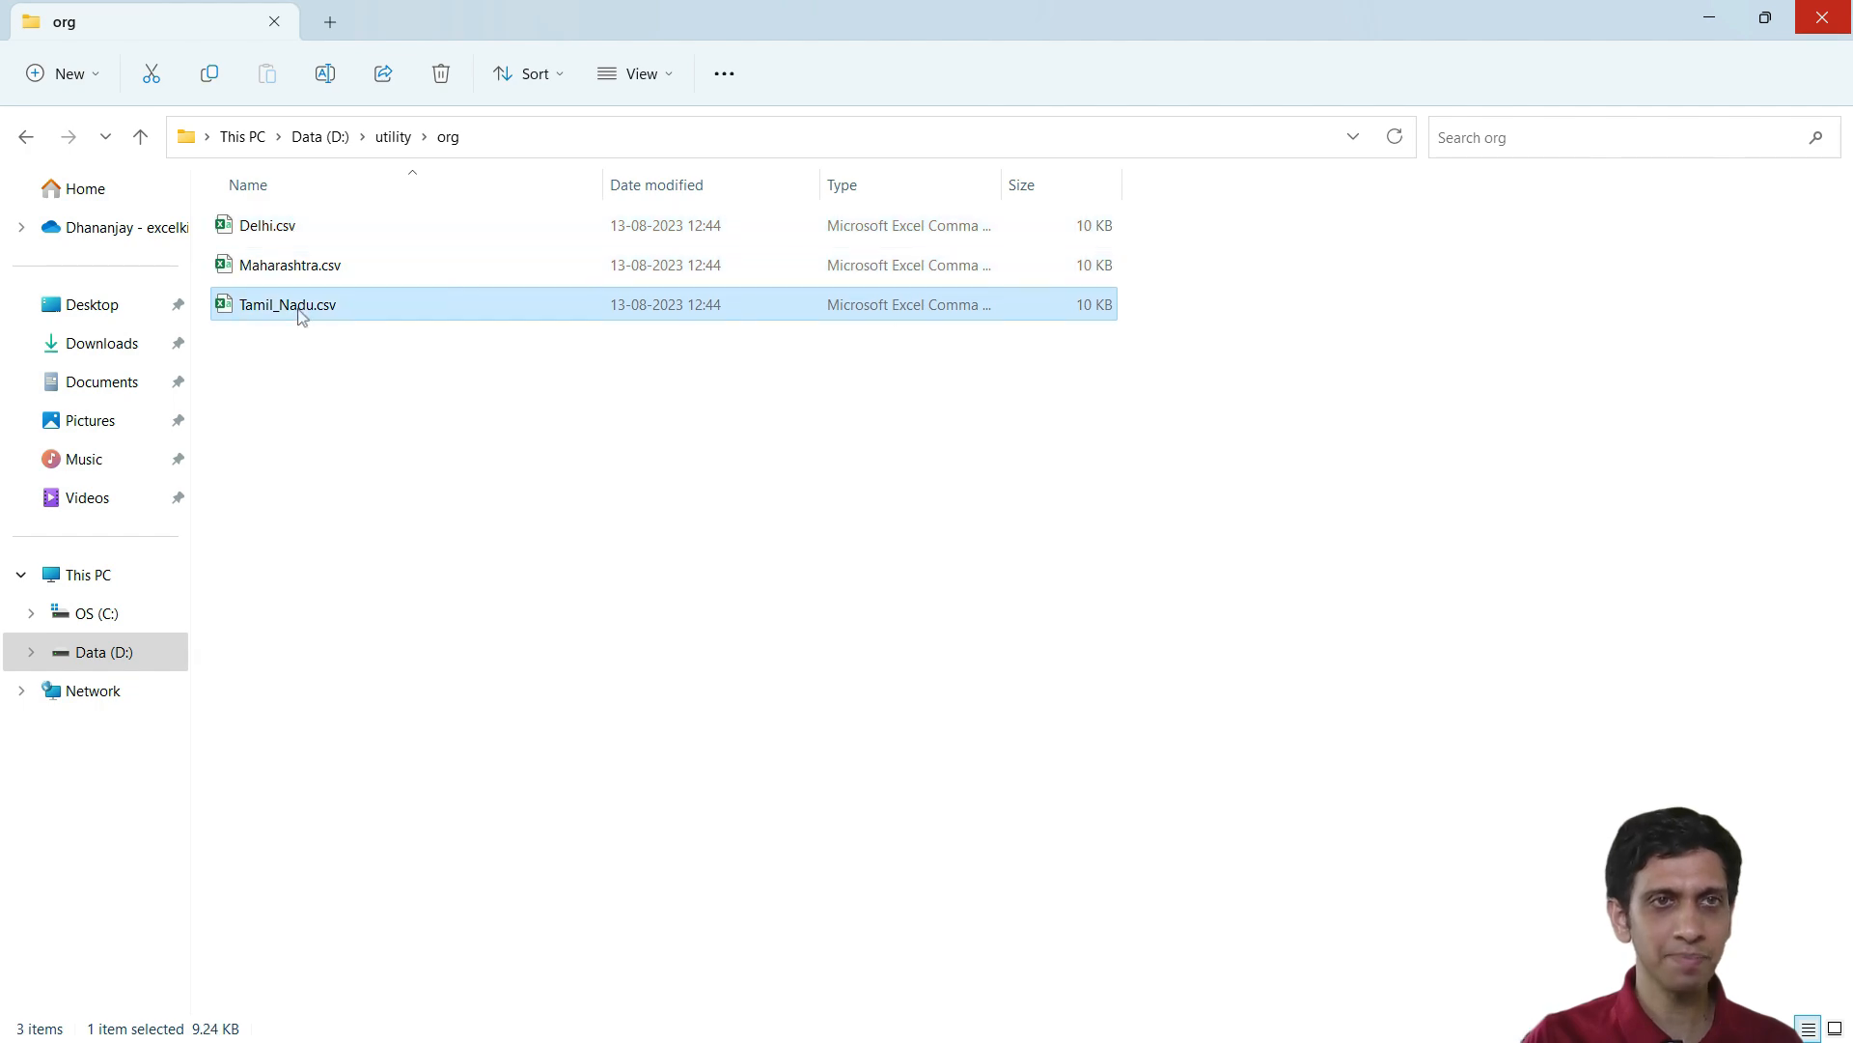
click(273, 232)
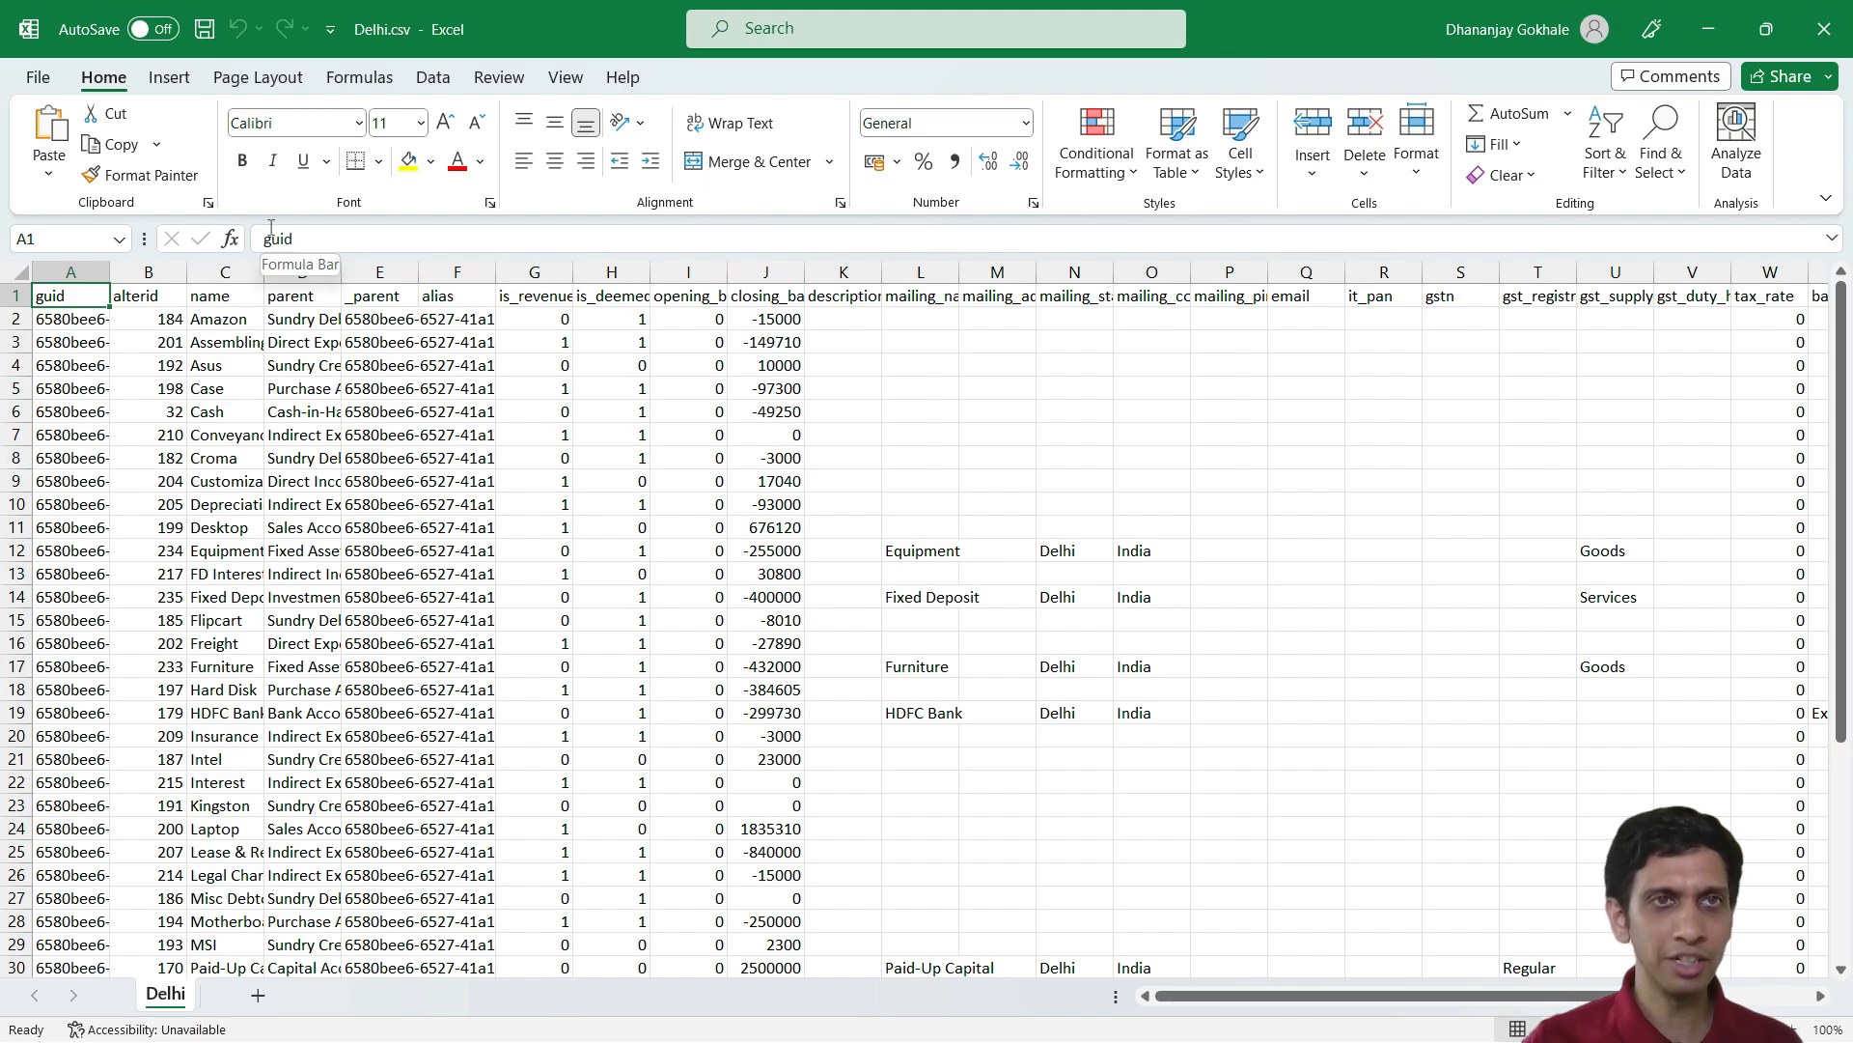
key(alt+F4)
click(274, 273)
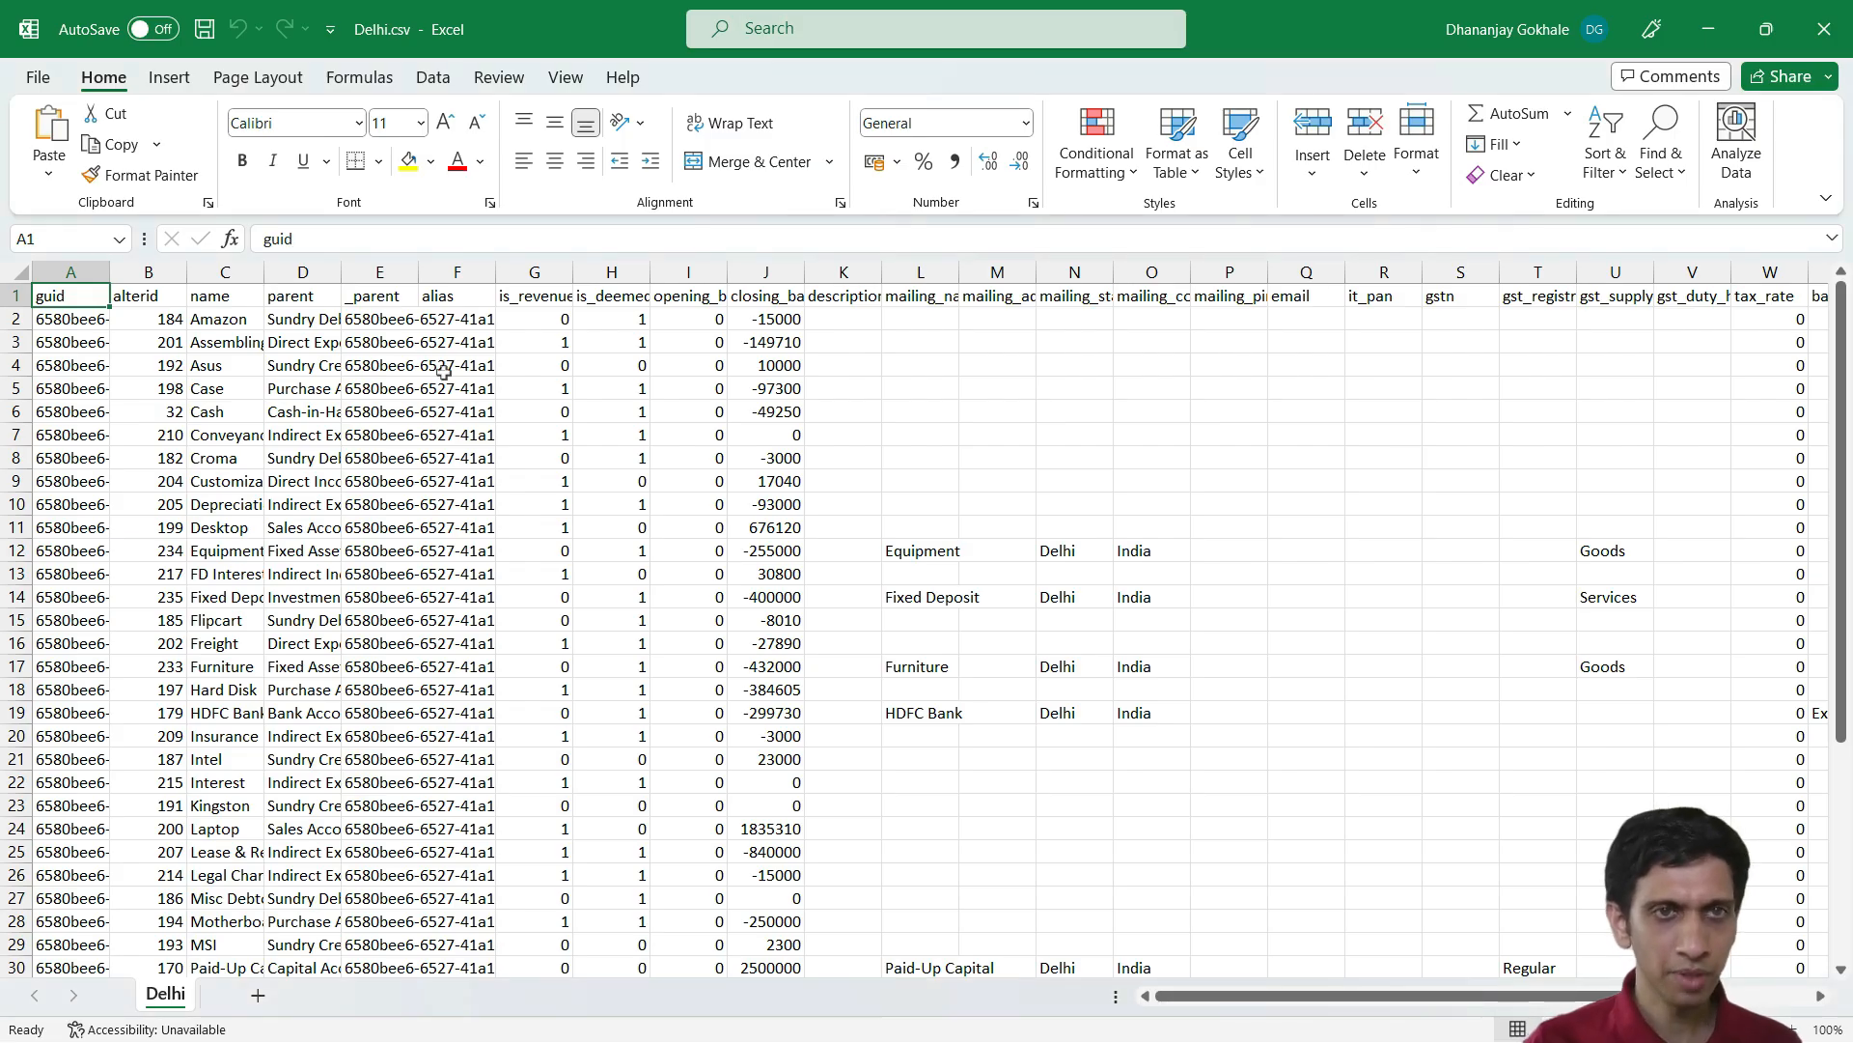
In Maharashtra.csv, widen the name column, add header filters and filter the names to only Cash to inspect its closing balance
drag(264, 273, 284, 276)
key(ctrl+shift+l)
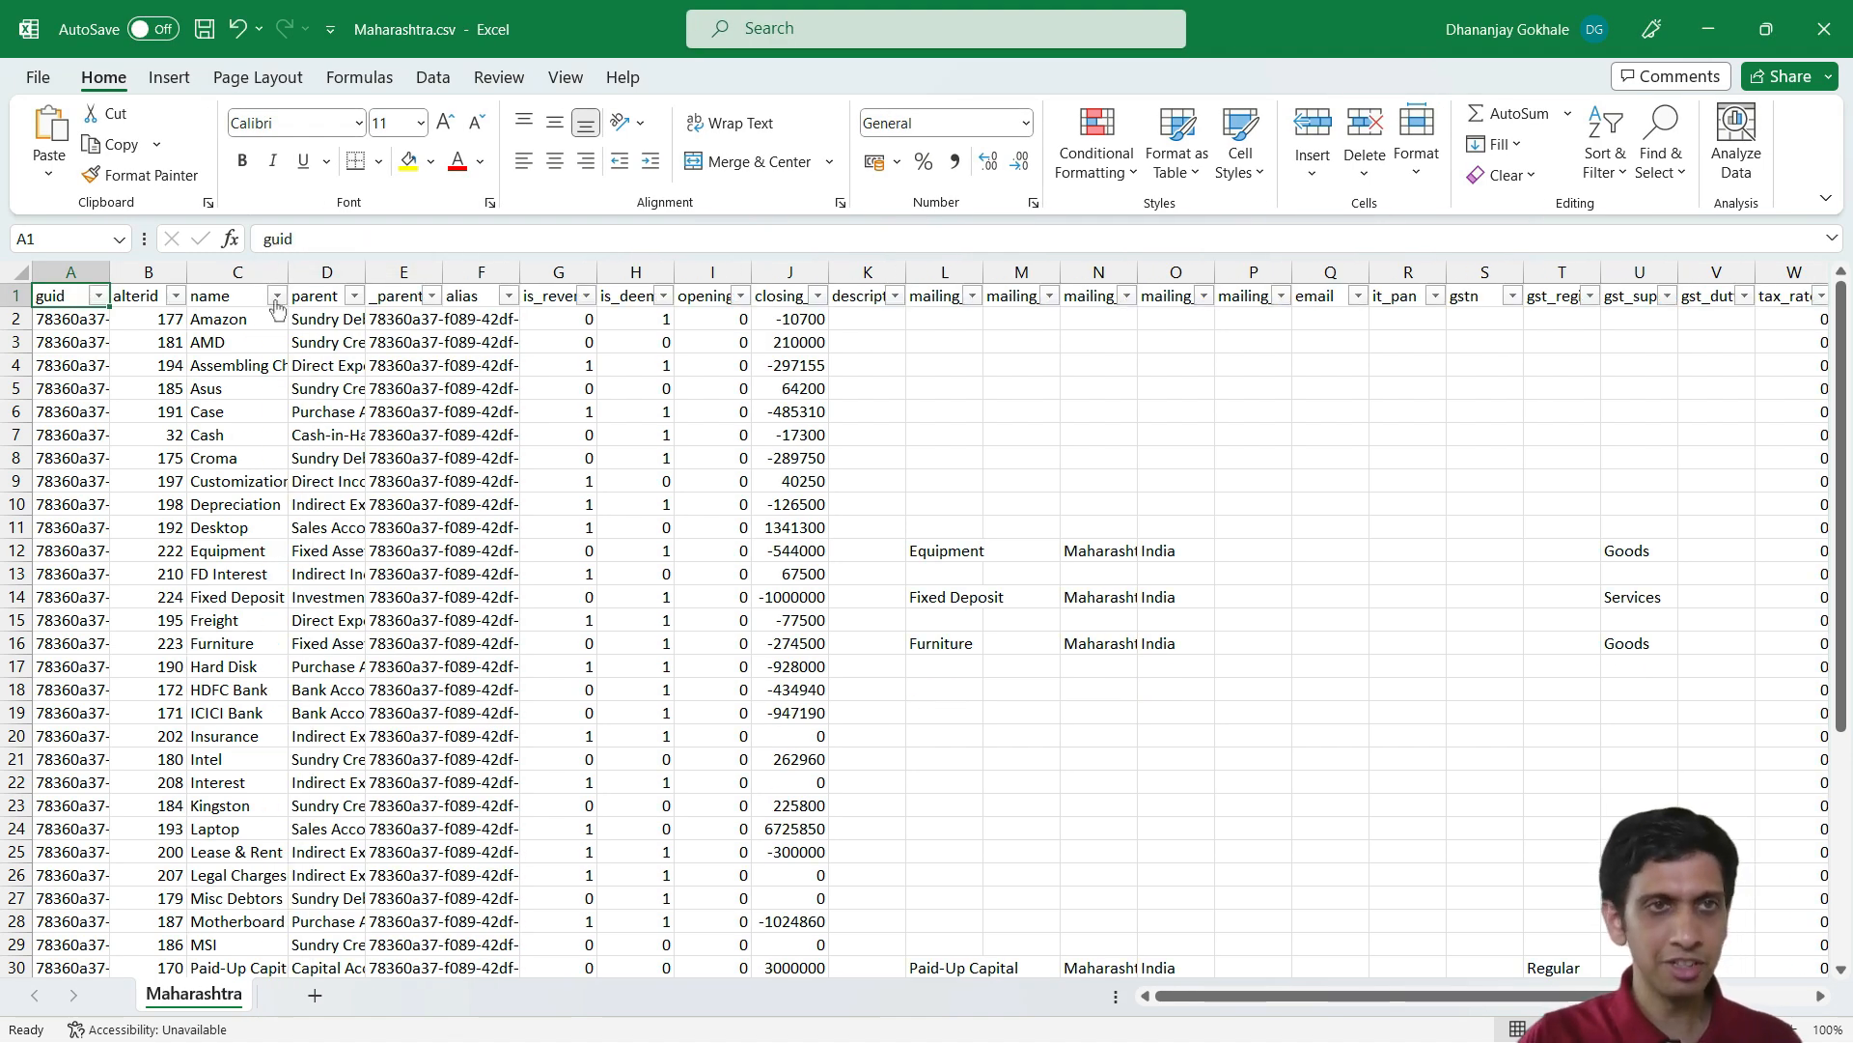
click(277, 298)
key(Down)
key(Down)
key(Down)
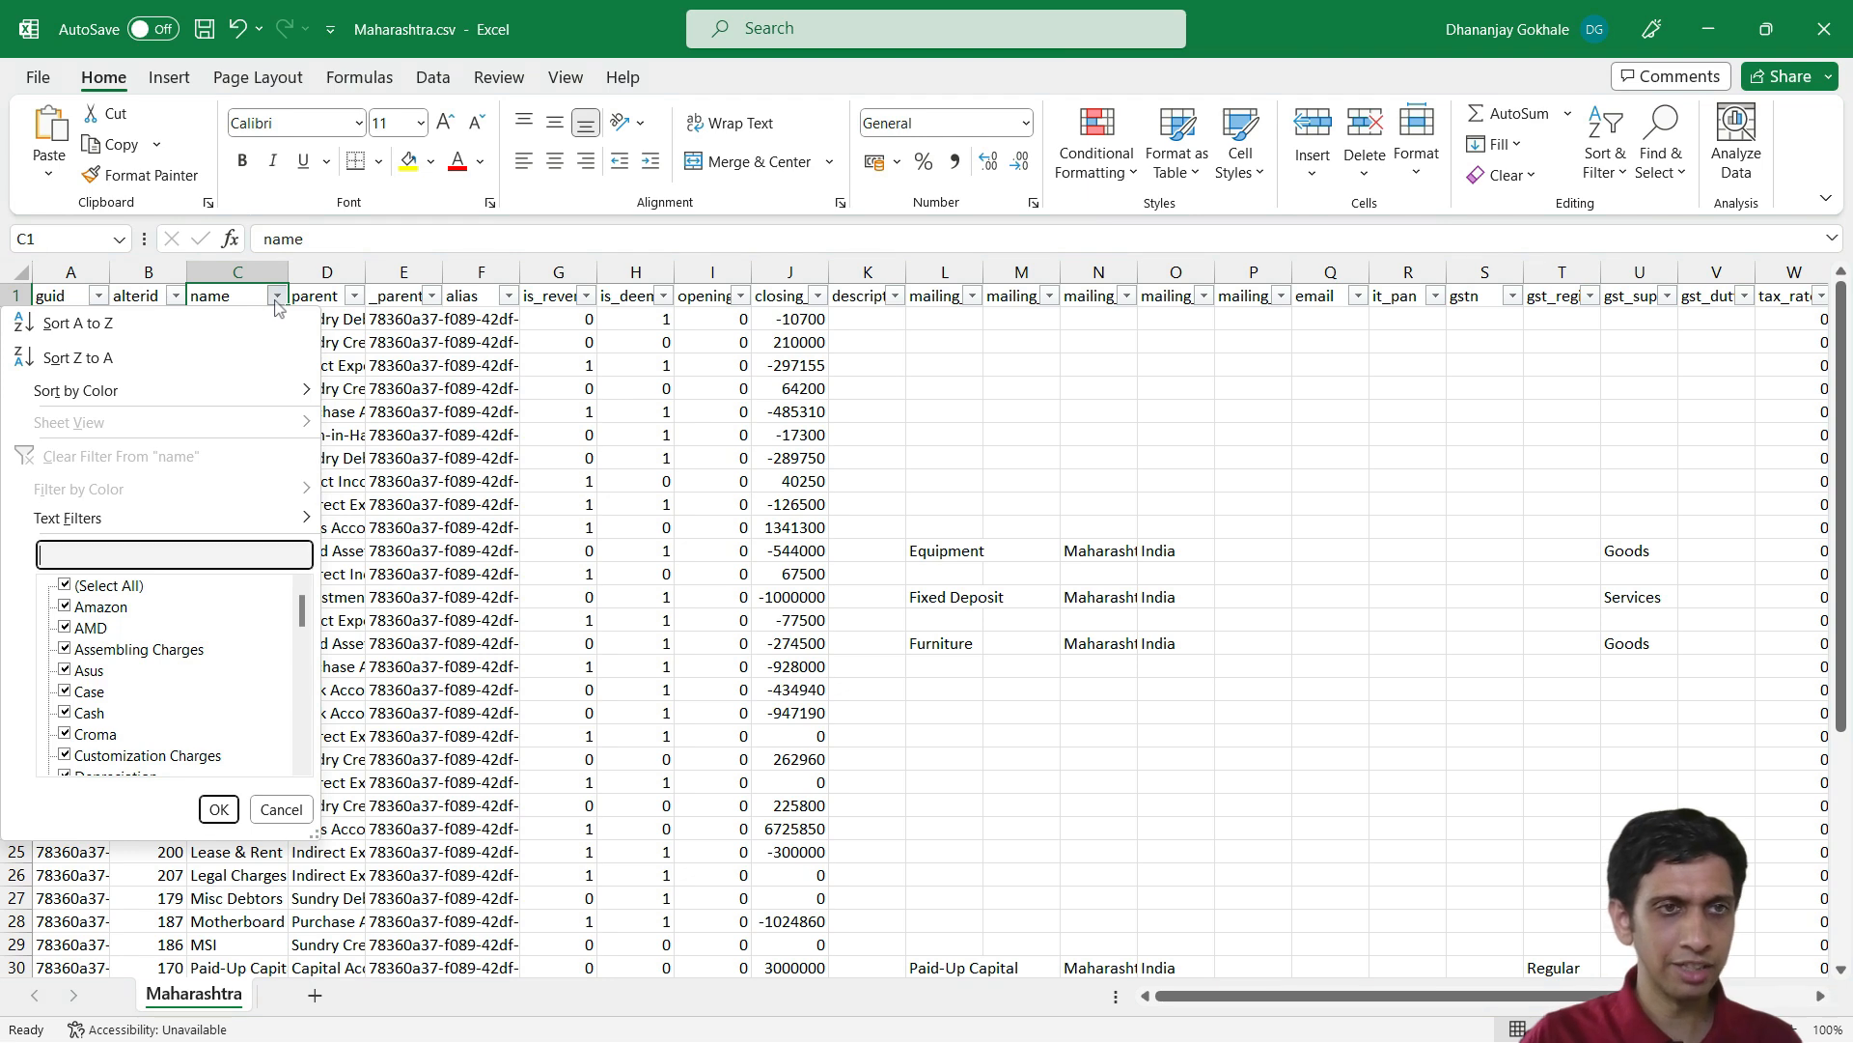
key(space)
key(Down)
key(Down)
key(Down)
key(Down)
key(Down)
key(Down)
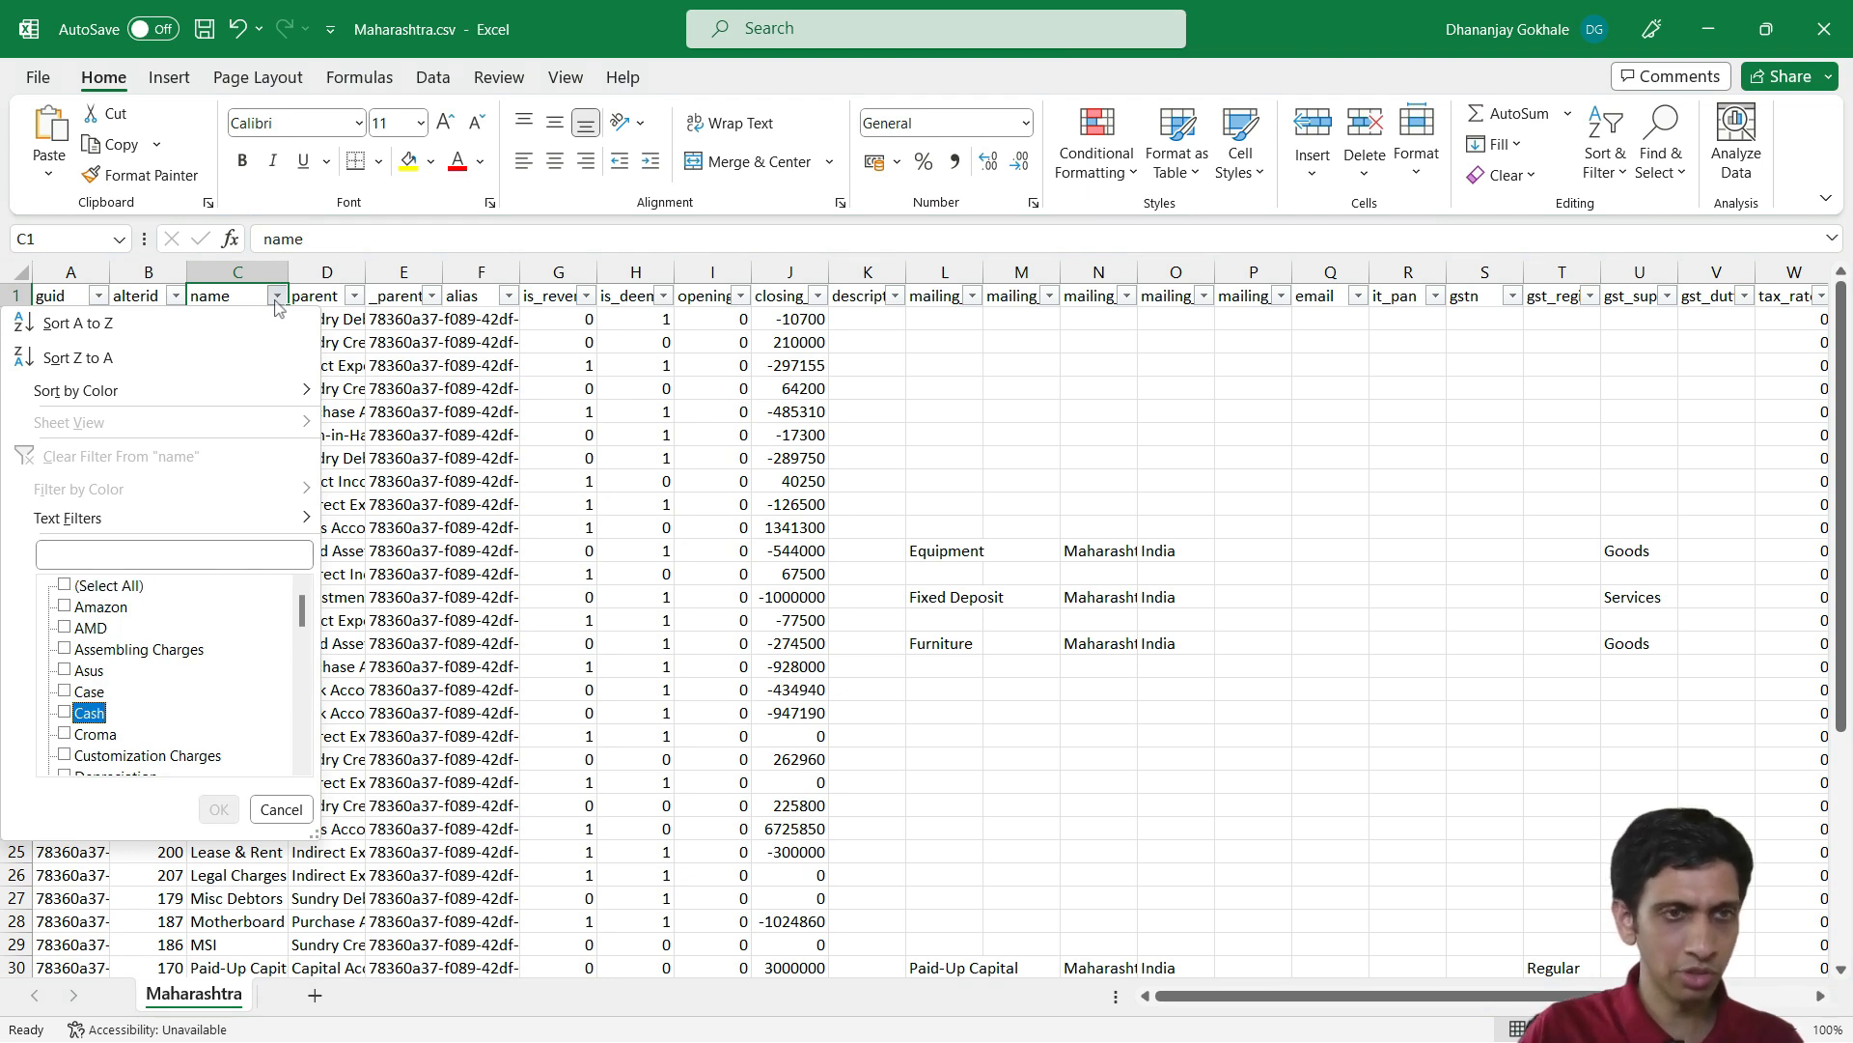
key(space)
key(Return)
key(Down)
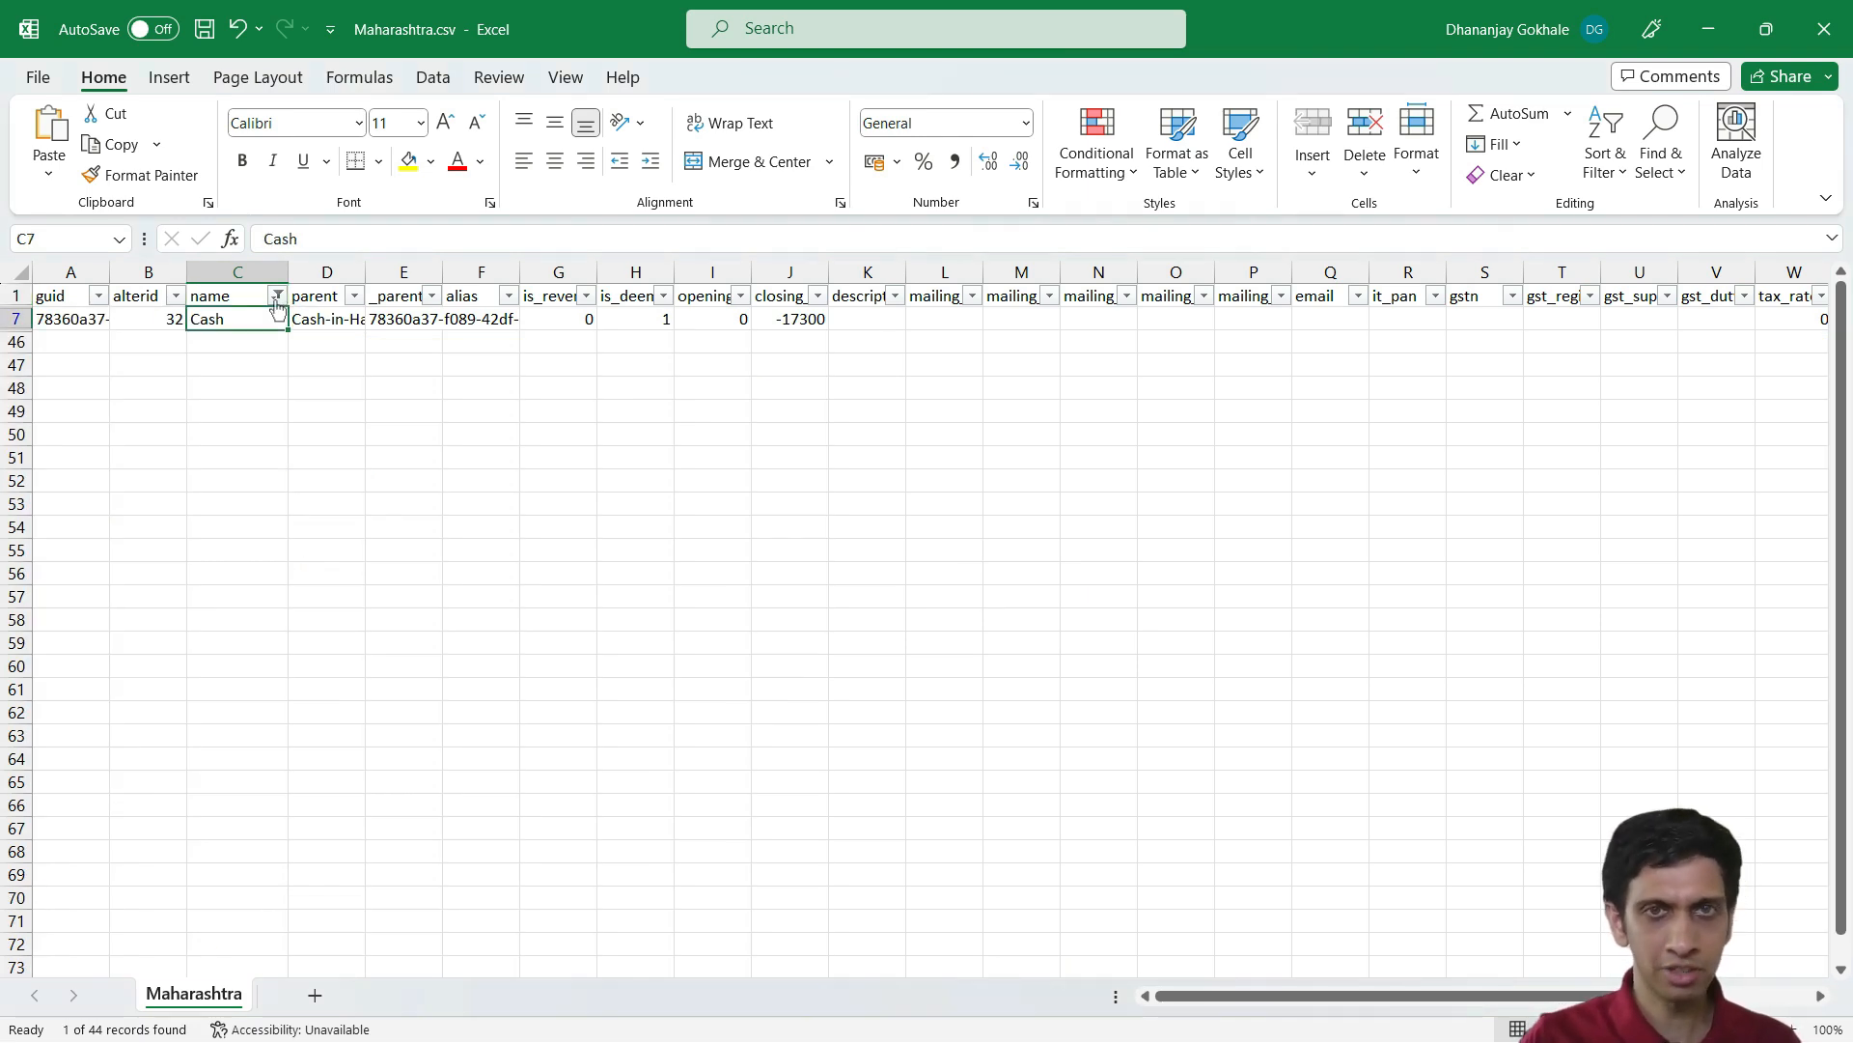
click(803, 326)
Switch to the Delhi.csv workbook and filter its name column to only Cash
key(alt+Tab)
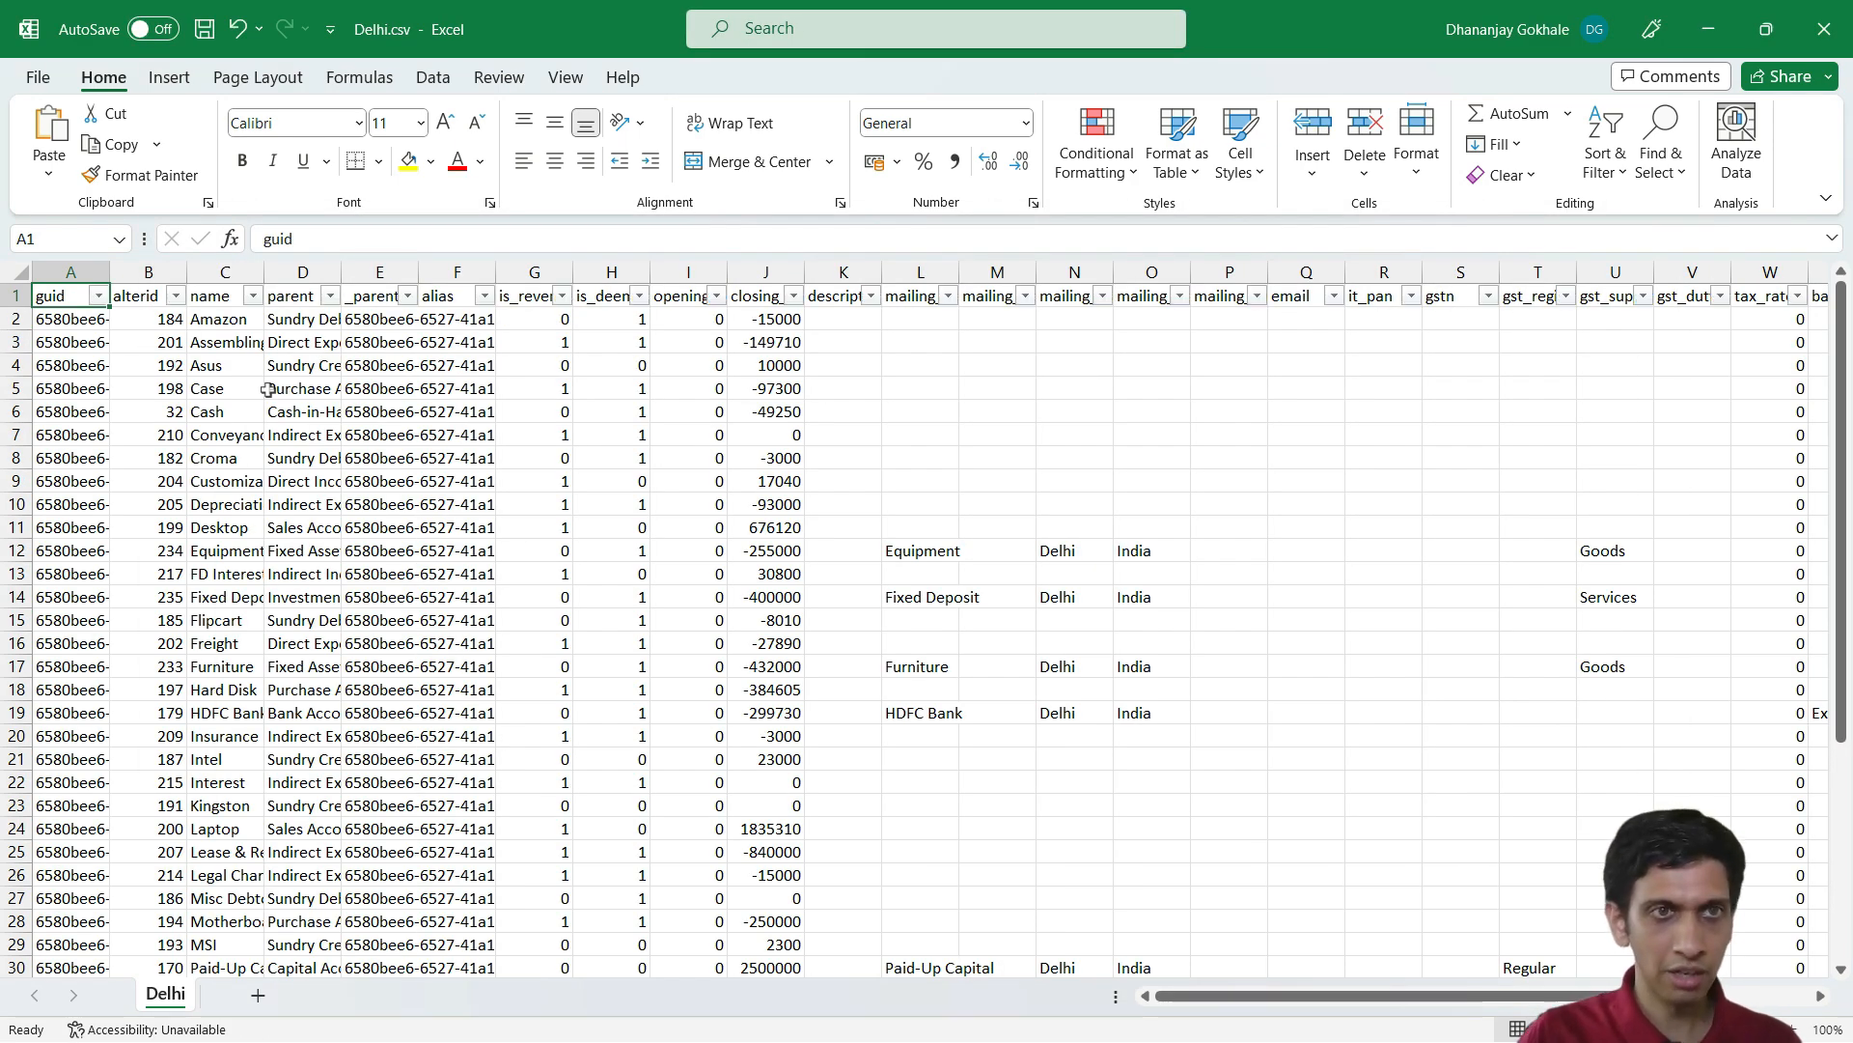
key(Right)
key(Right)
key(alt+Down)
key(Tab)
key(Tab)
key(Tab)
key(Tab)
key(space)
key(Down)
key(Down)
key(Down)
key(Down)
key(Down)
key(space)
key(Return)
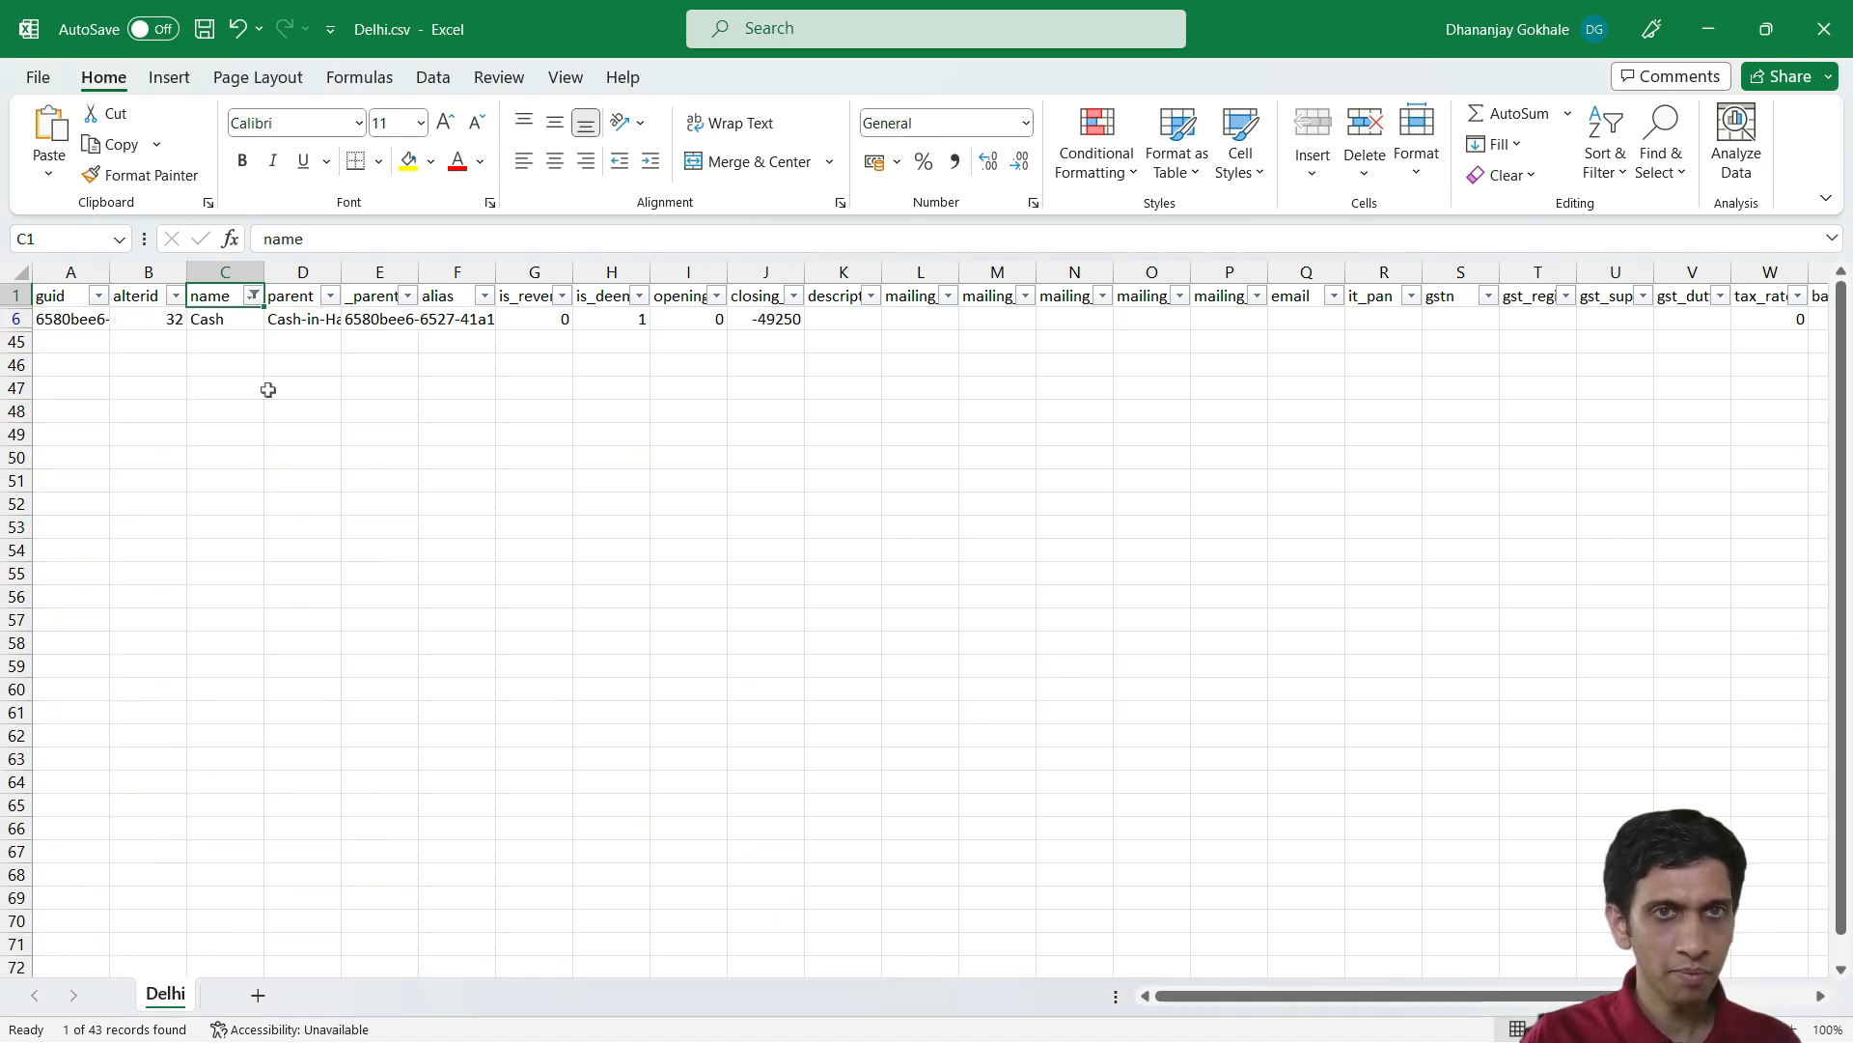
Inspect the closing balance of the Cash ledger in Delhi.csv
key(Down)
key(Right)
key(Right)
key(Right)
key(Right)
key(Right)
key(Right)
key(Right)
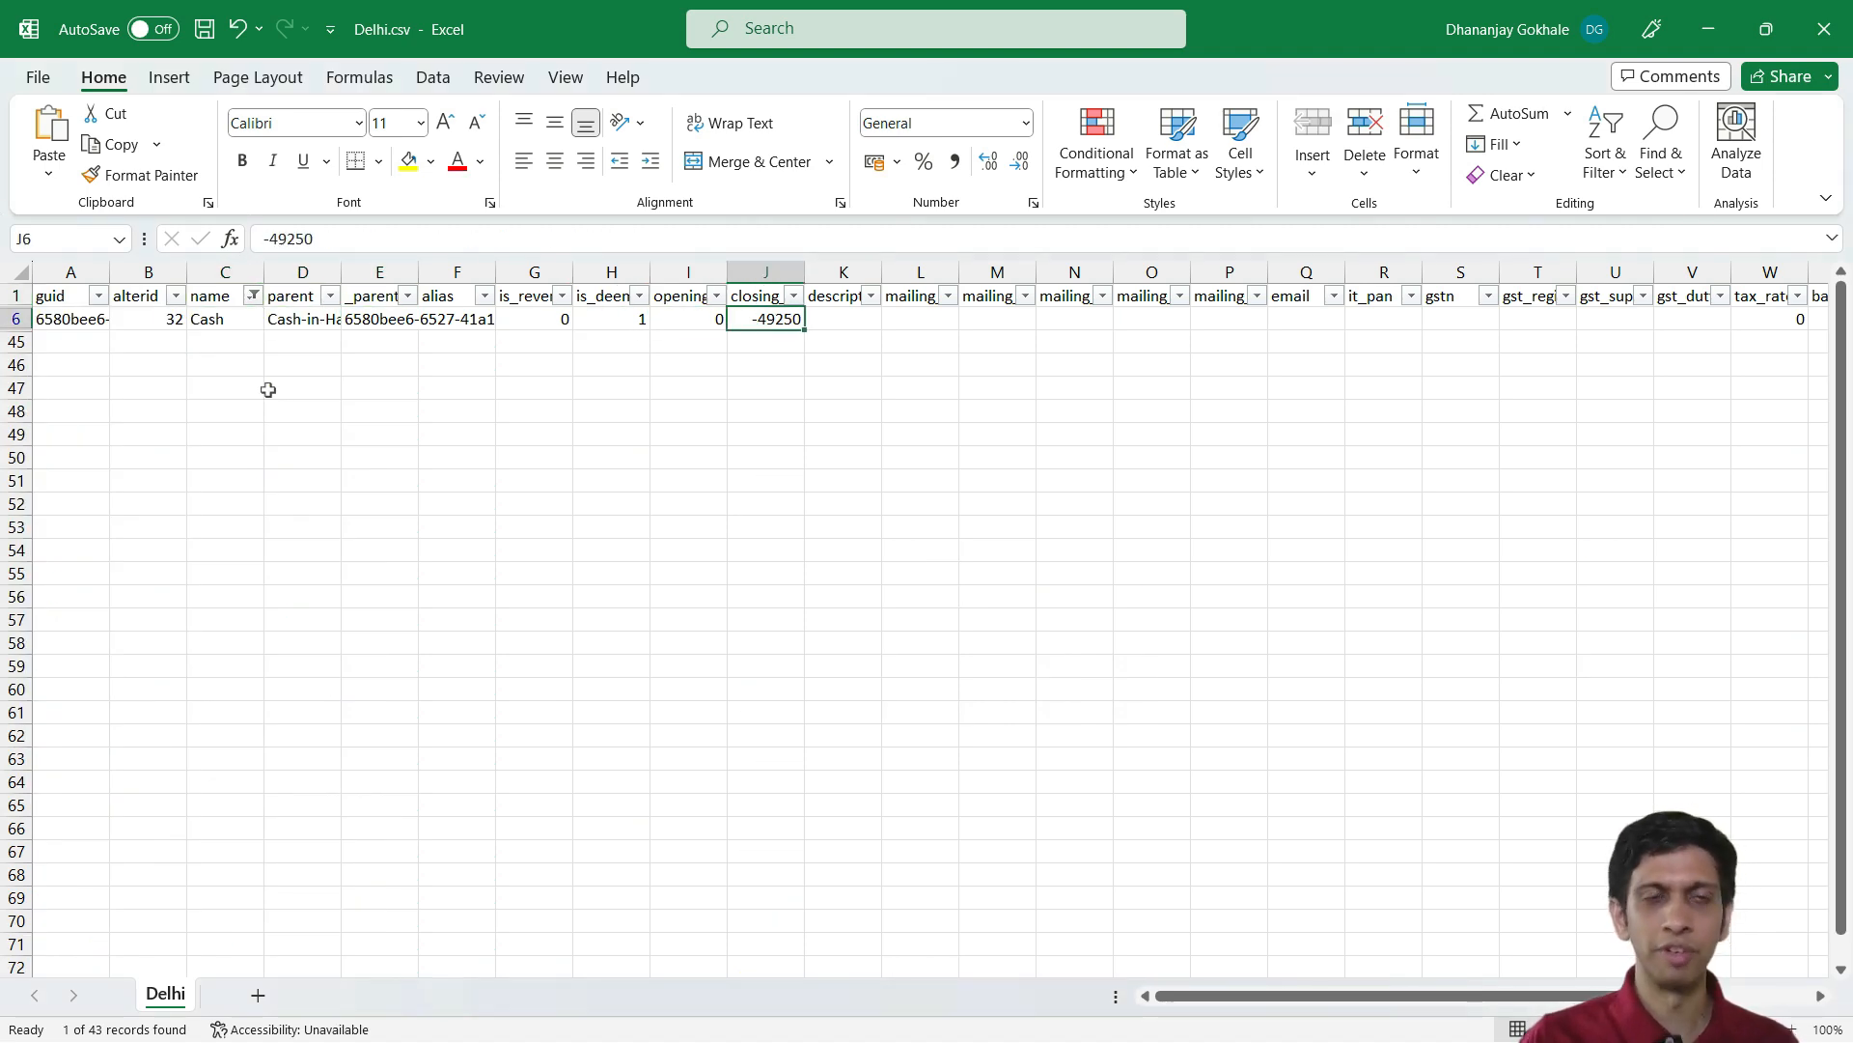
key(Up)
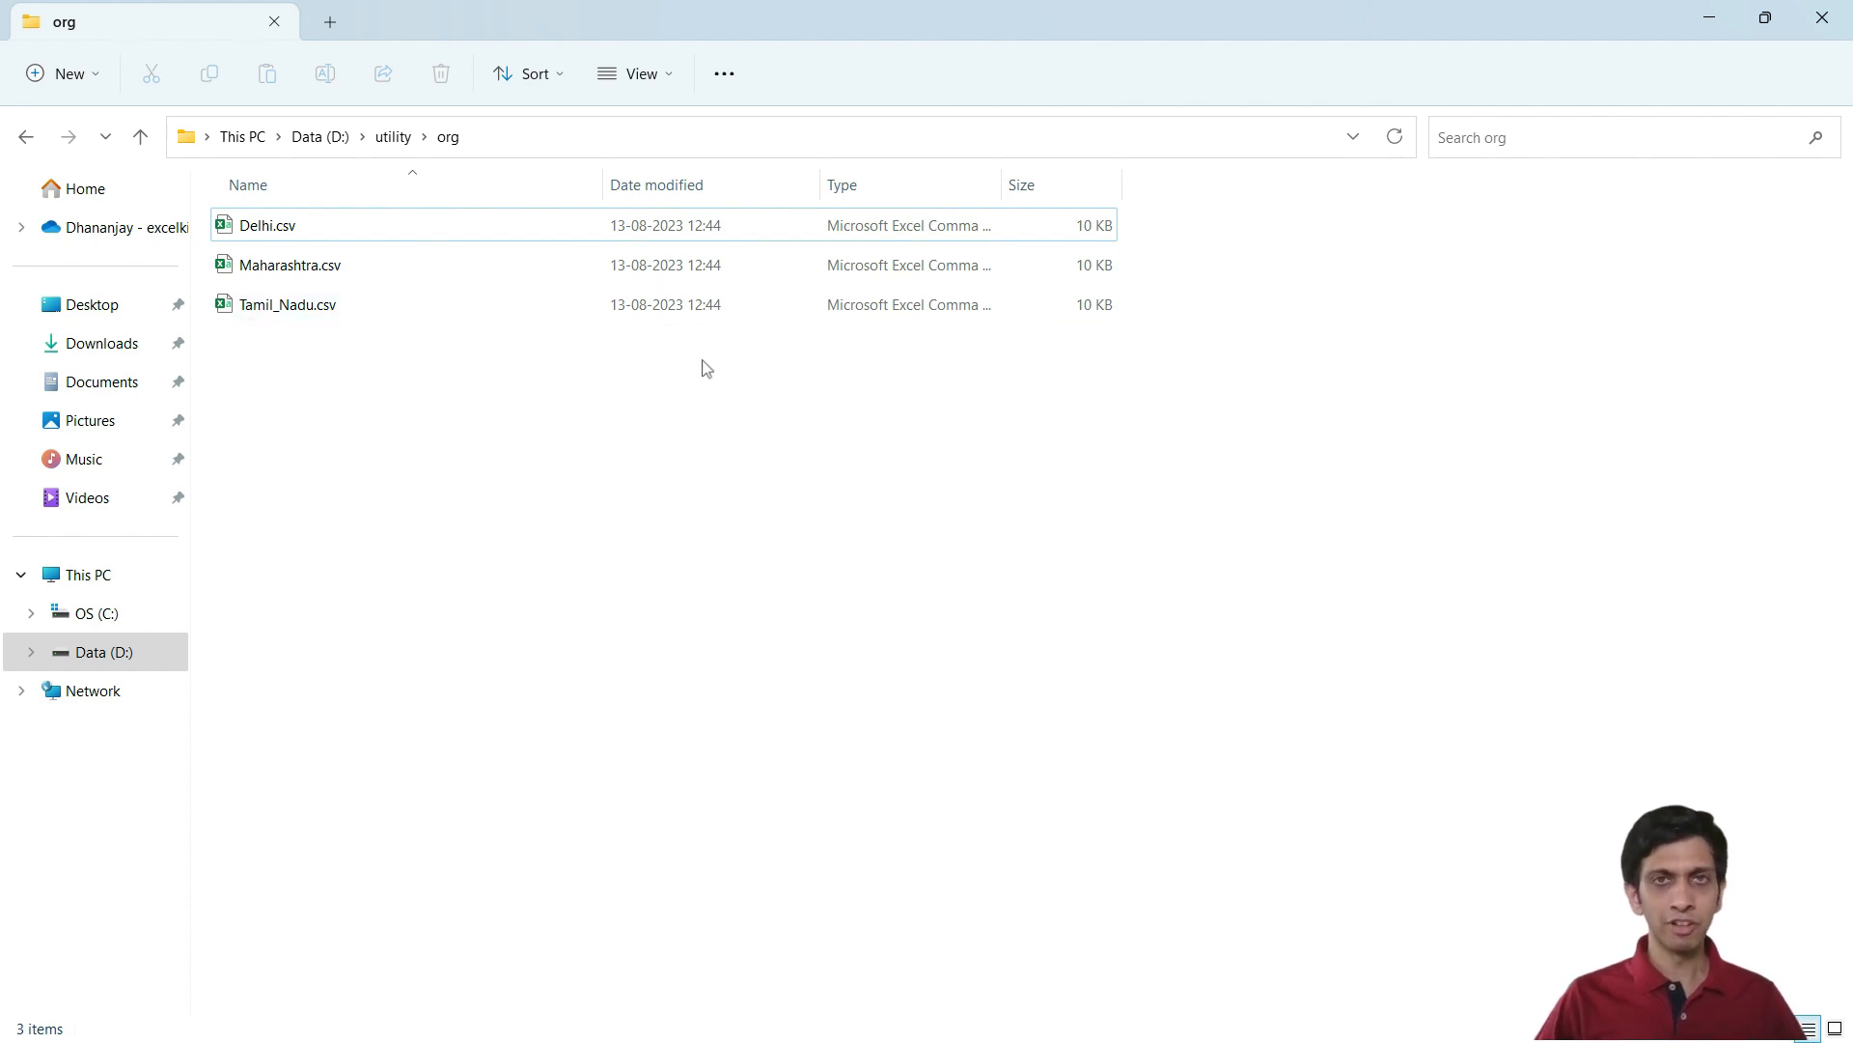
Switch to OneDrive in the browser and create a new Excel workbook in the Youtube Demo folder
key(alt+Tab)
key(alt+Tab)
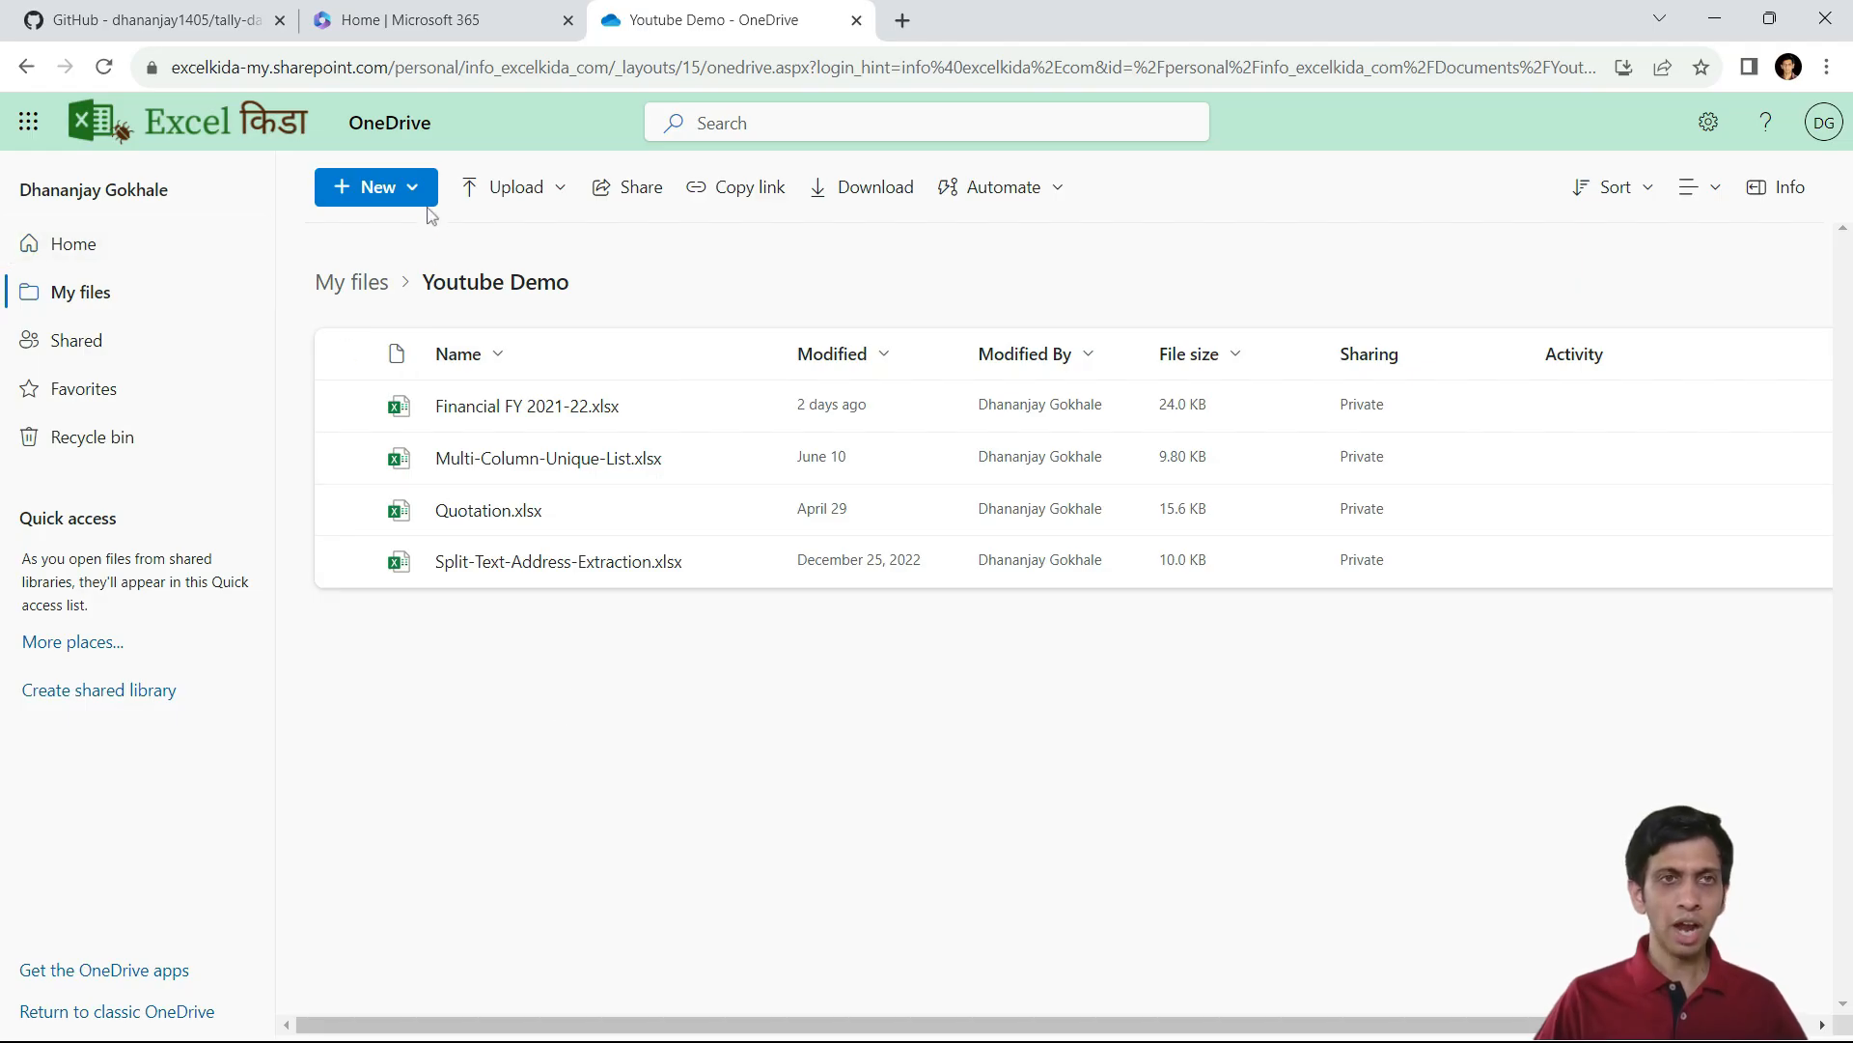
click(426, 196)
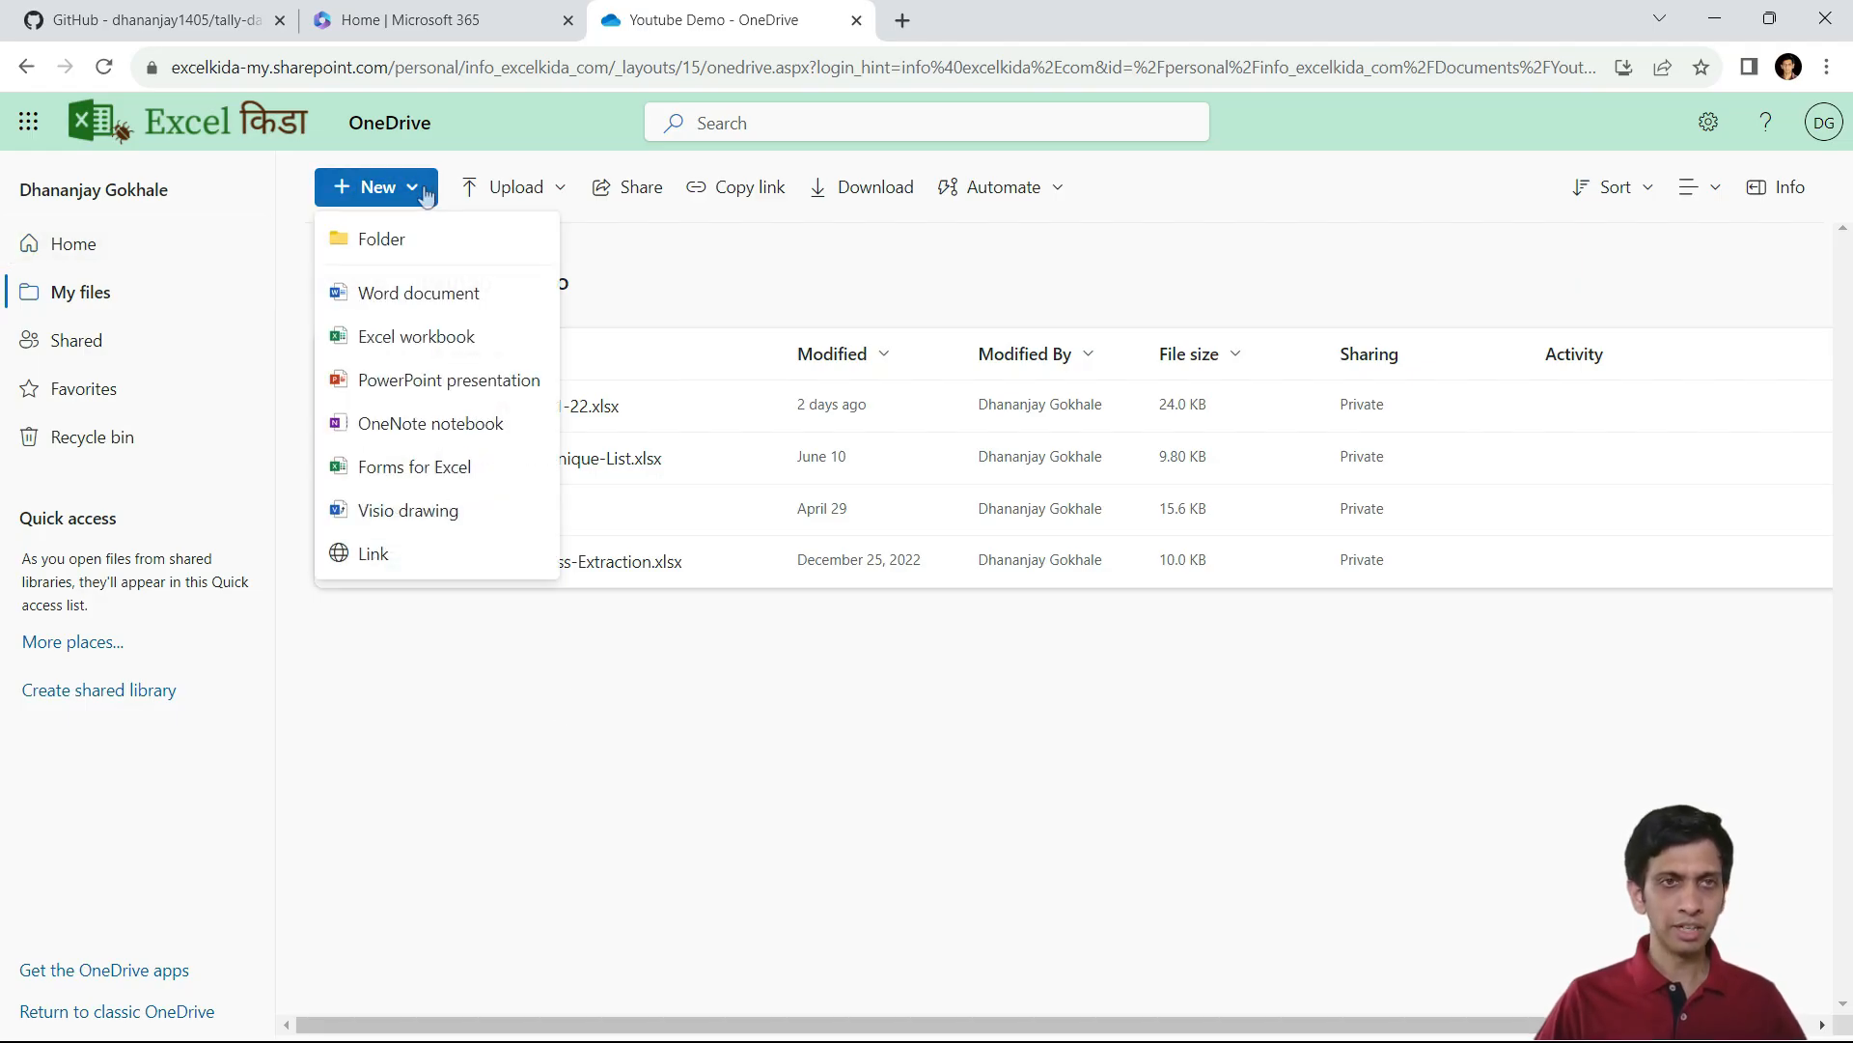
click(417, 343)
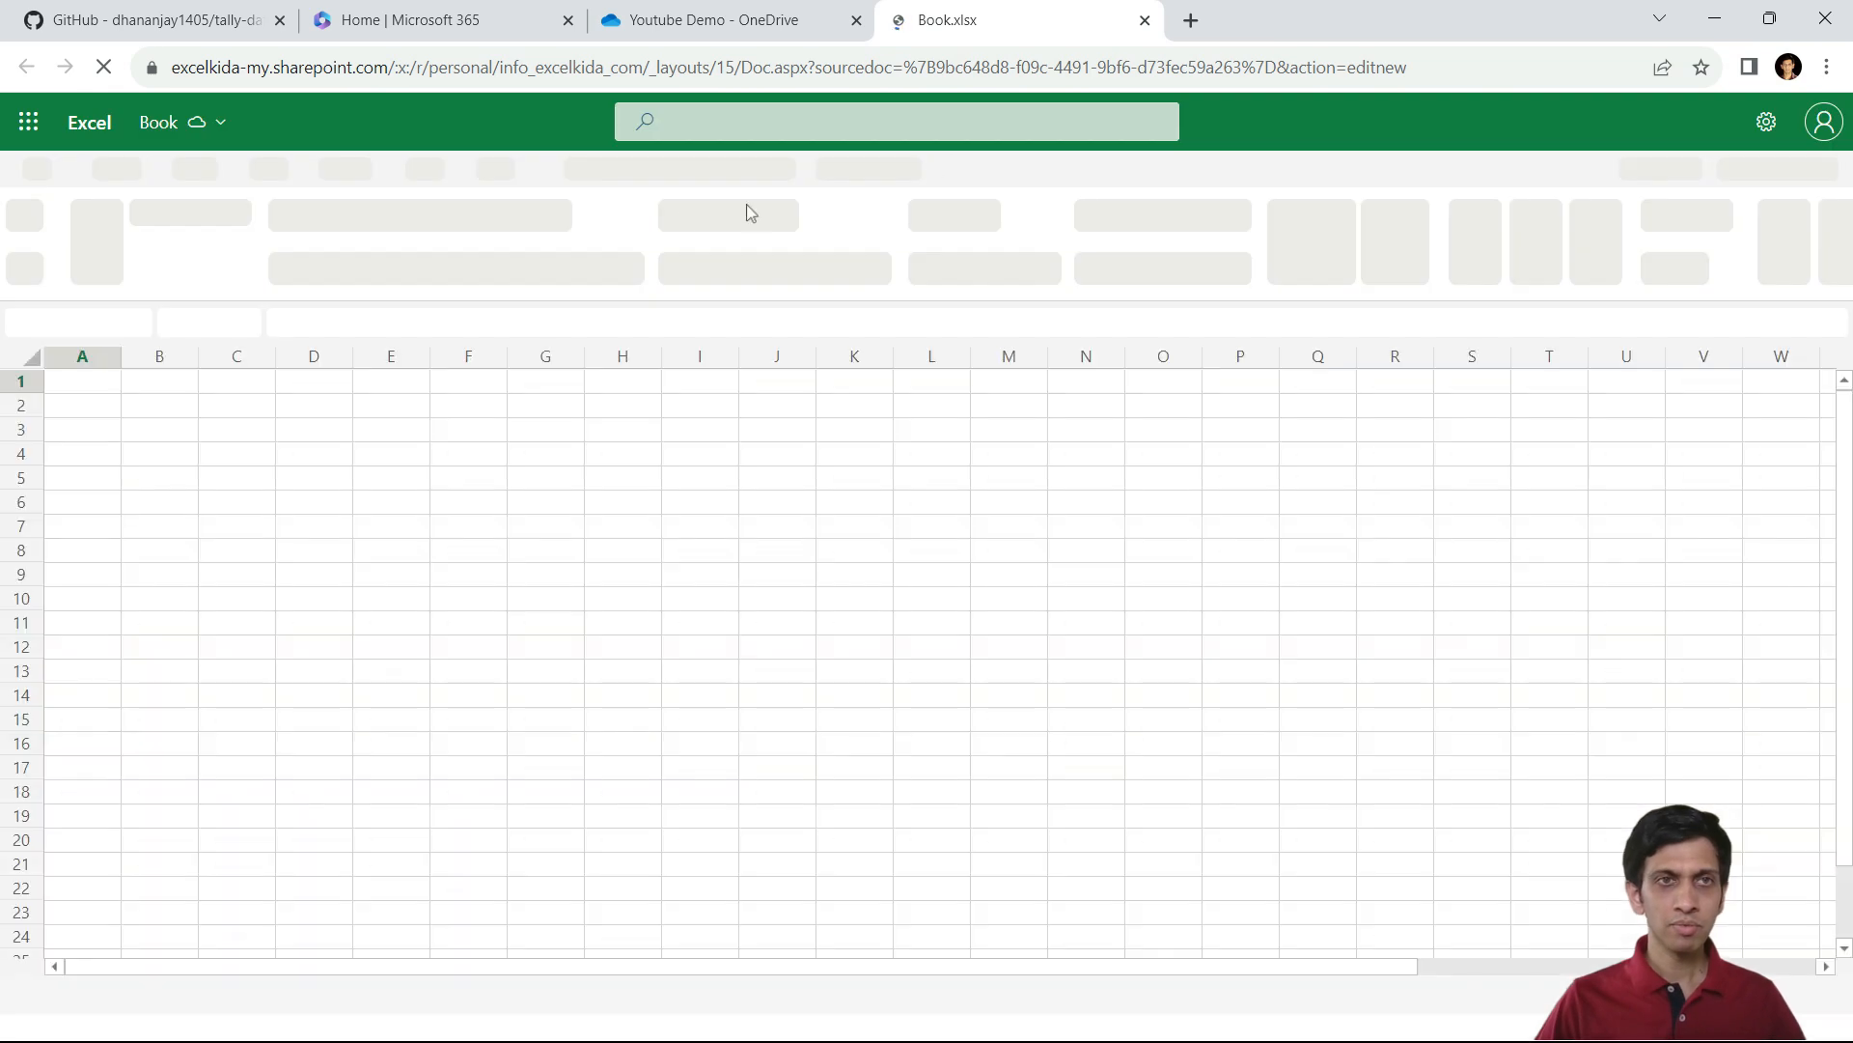
Rename the new workbook as Tally Multi Company Consolidation
click(174, 139)
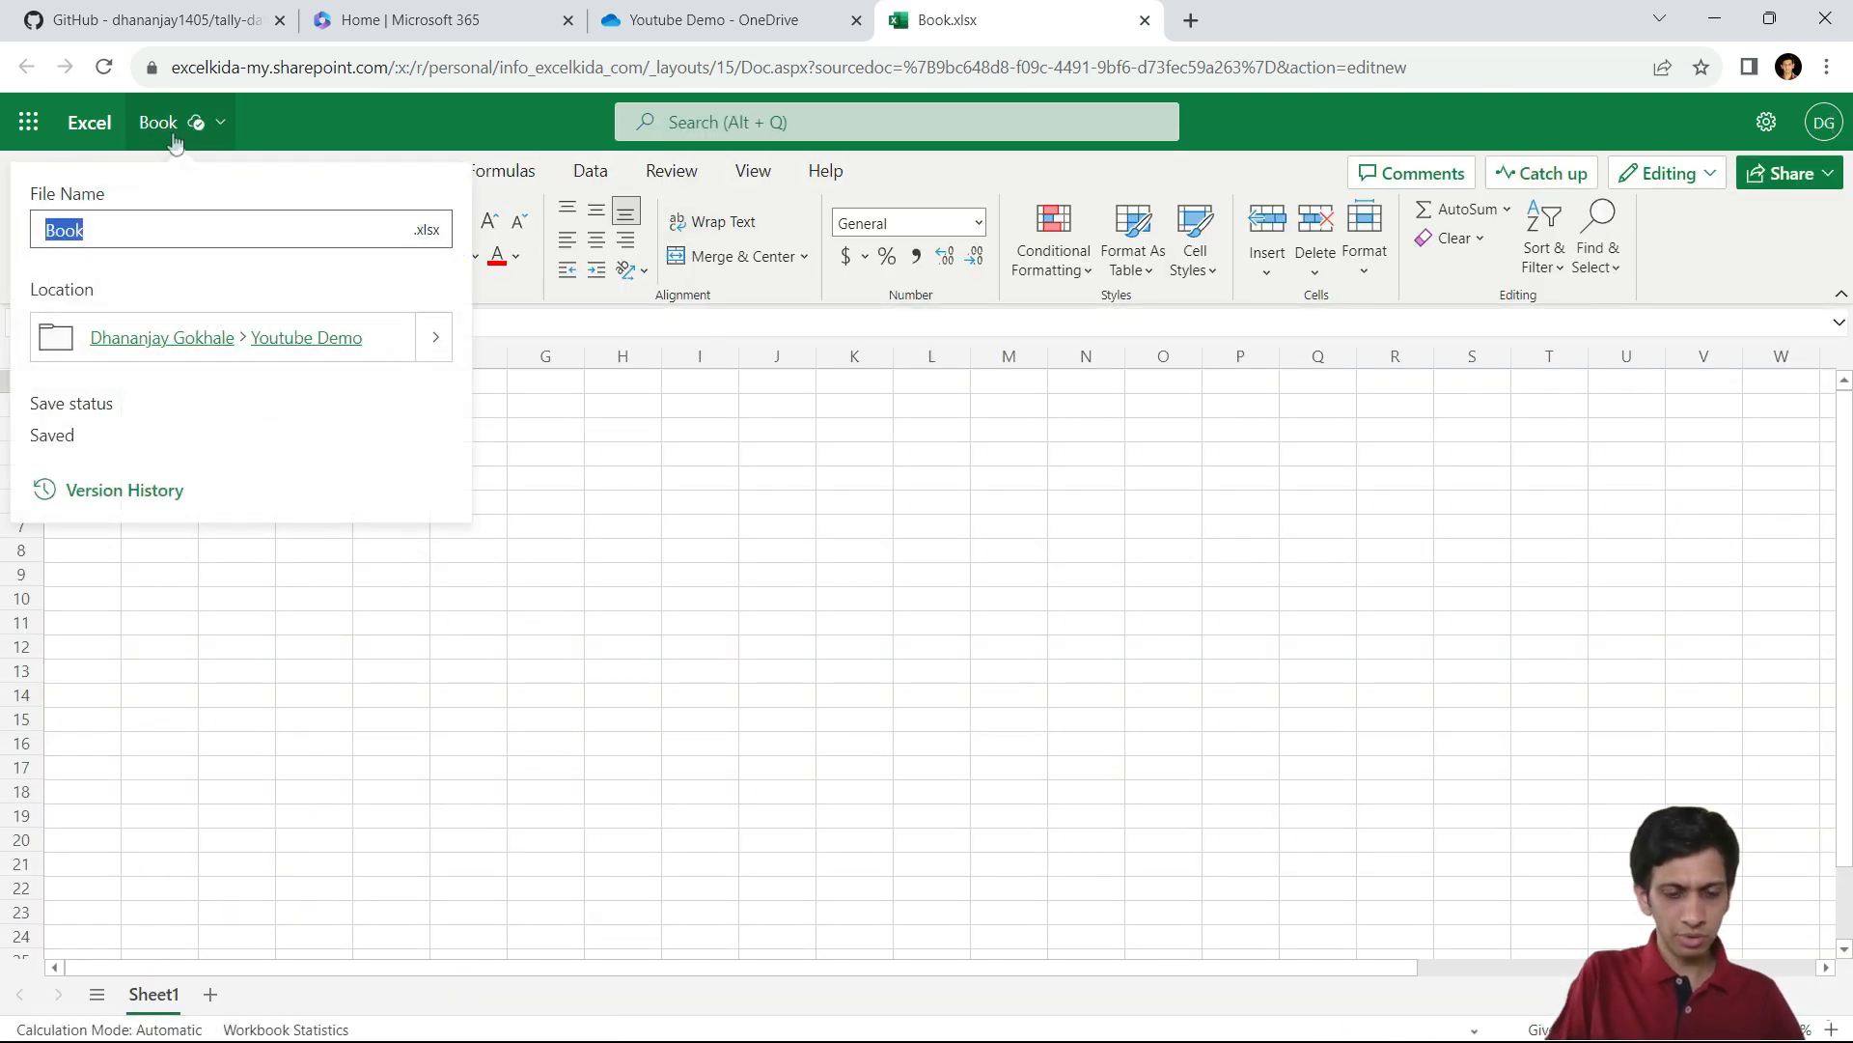
text(Tally Multi Com)
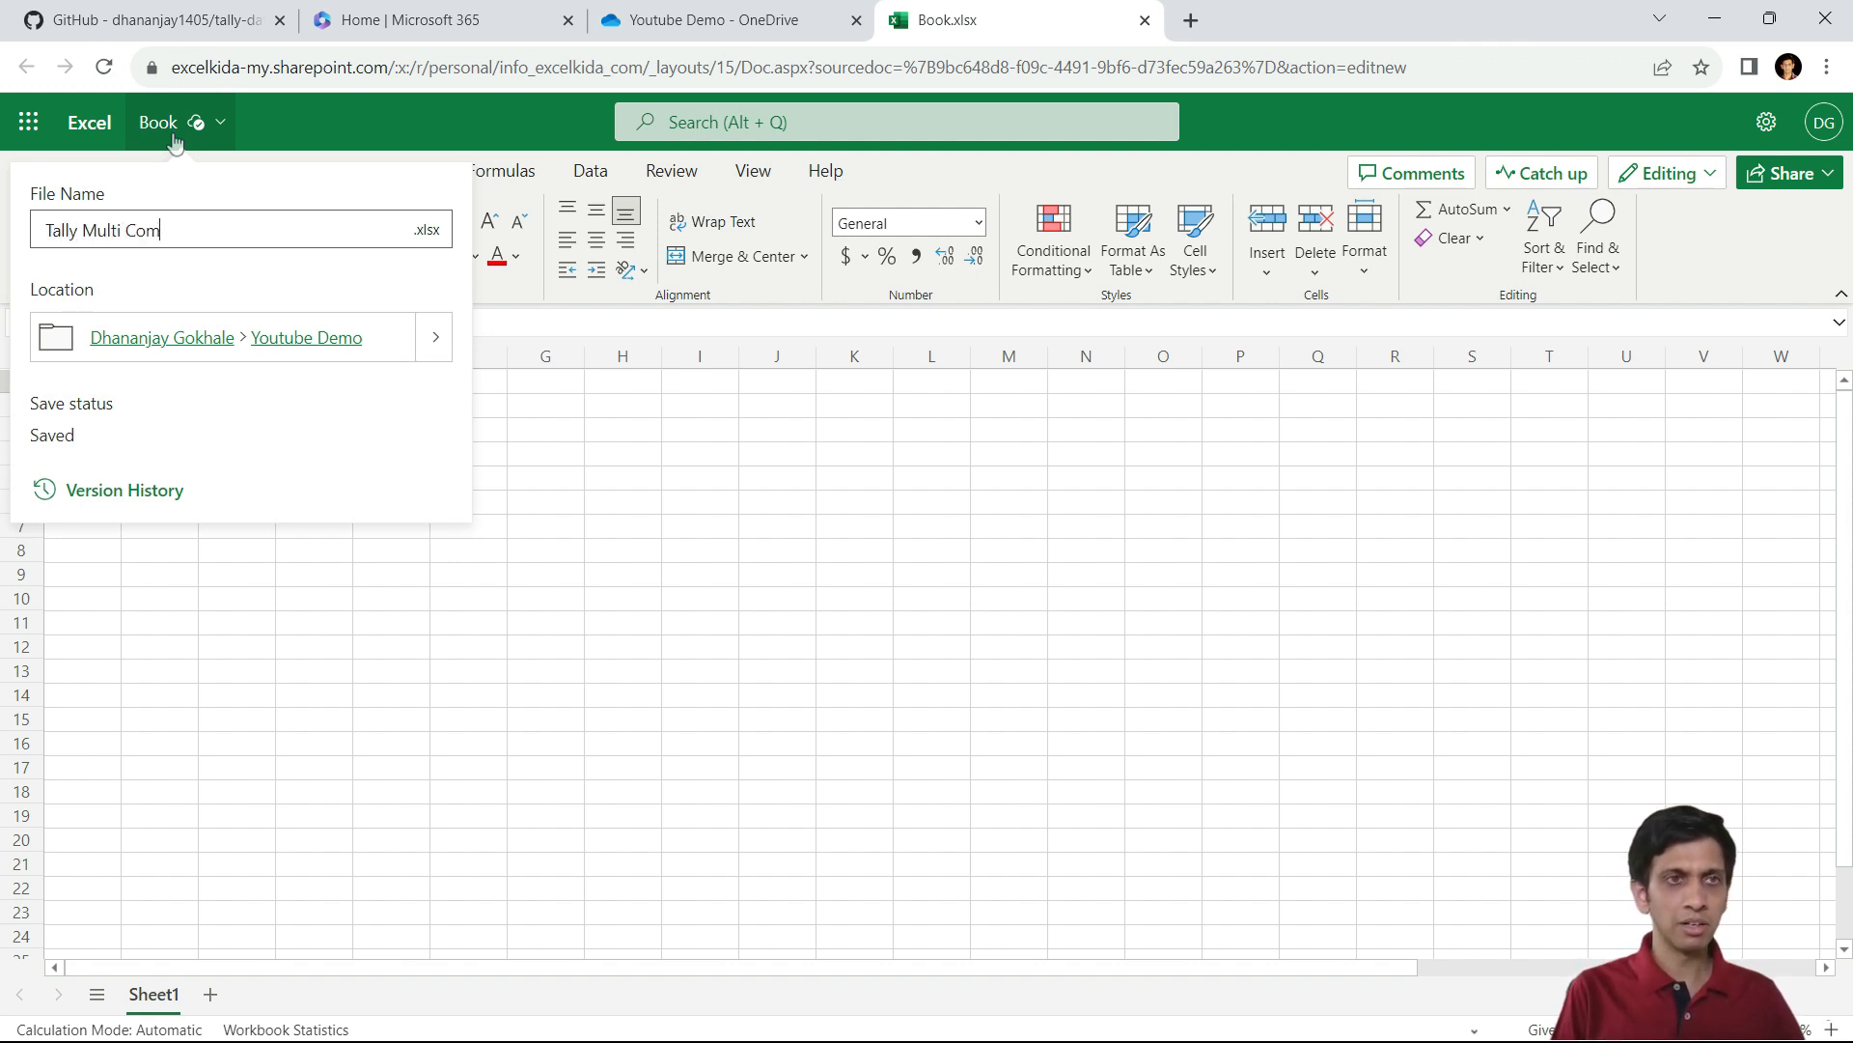
text(pany Consolidatio)
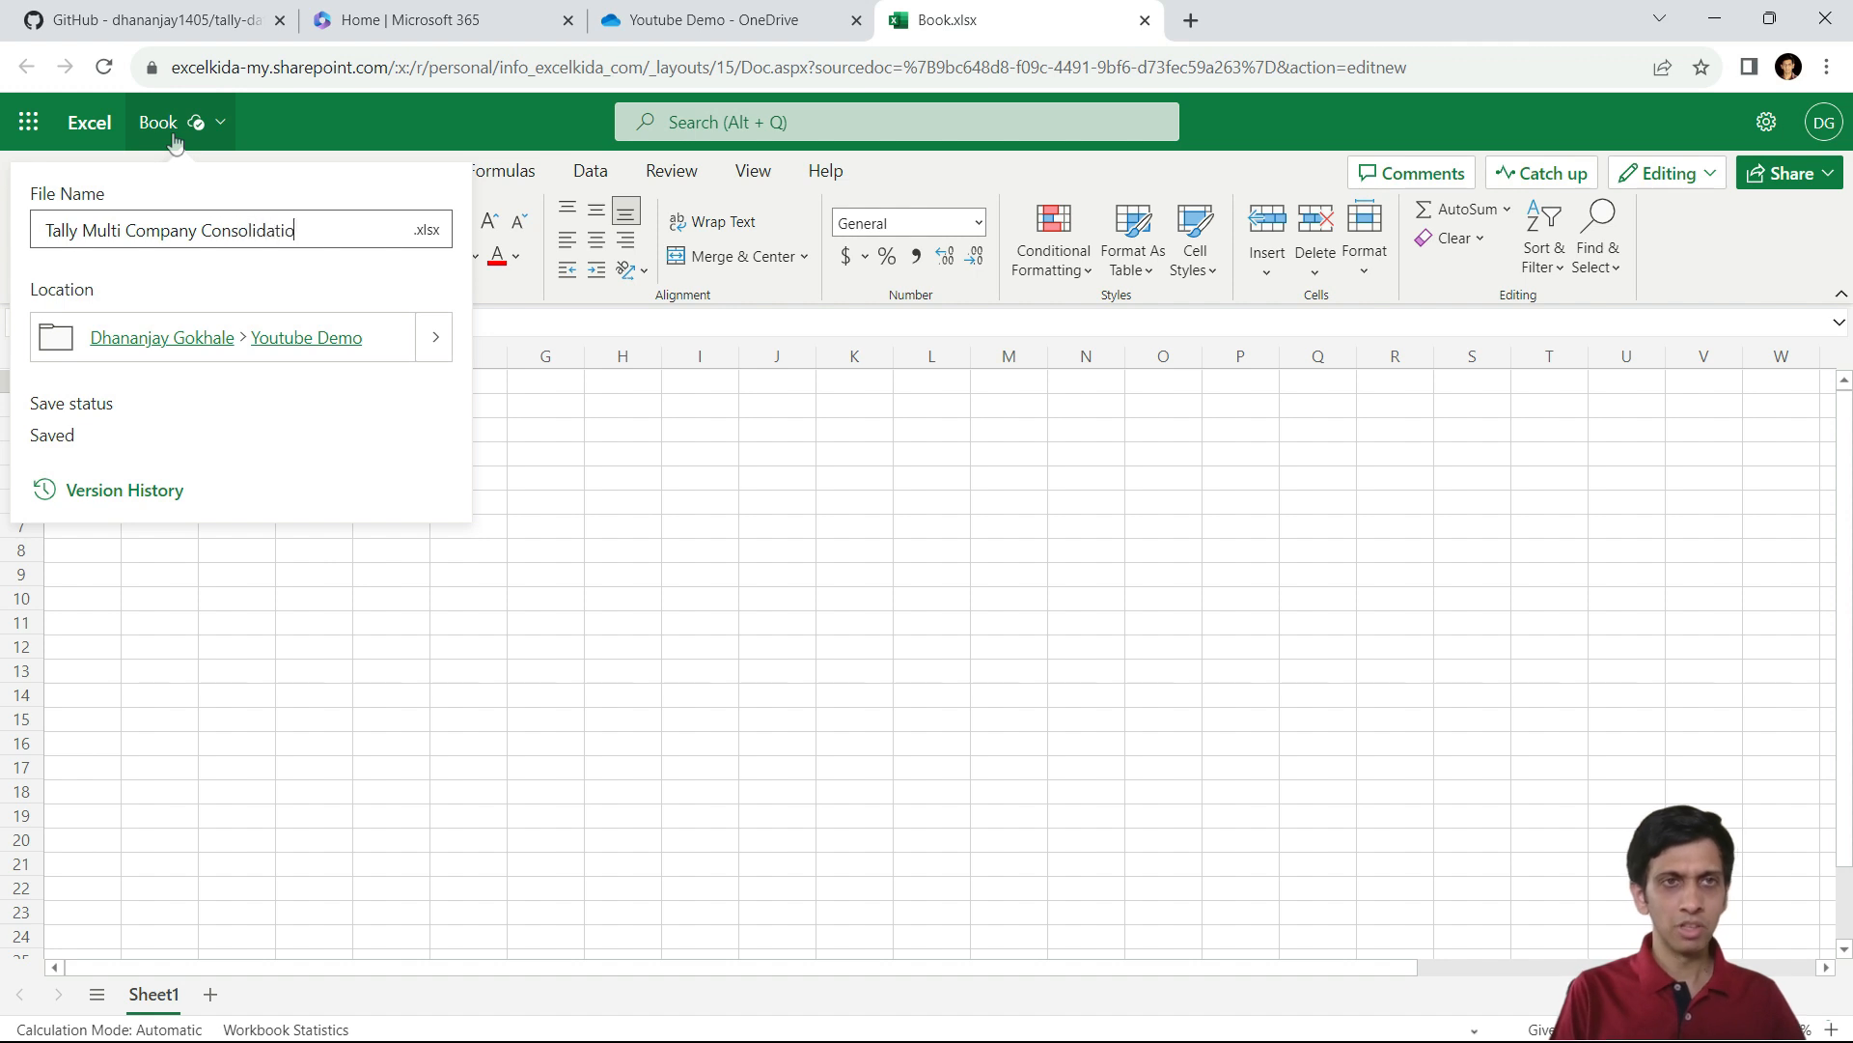
text(n)
key(Return)
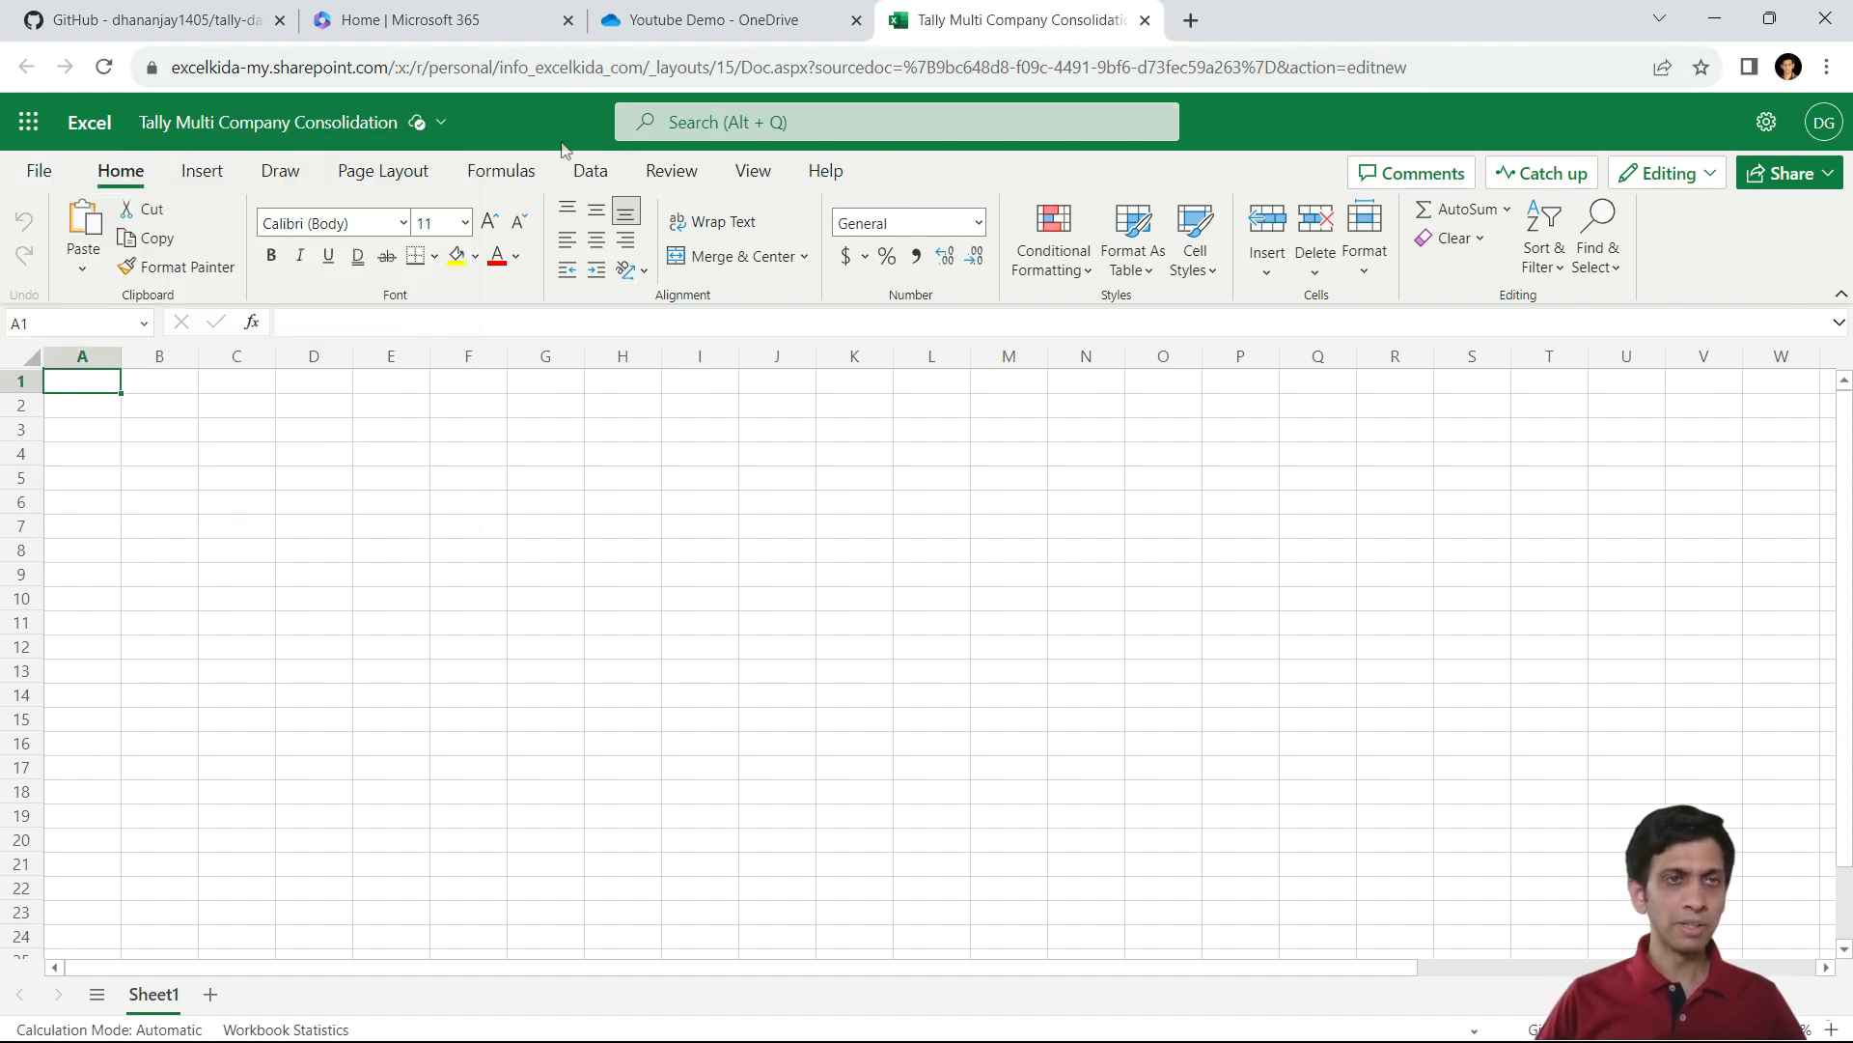
Close the browser copy of the workbook and open Tally Multi Company Consolidation.xlsx from OneDrive in the desktop Excel app
click(1145, 21)
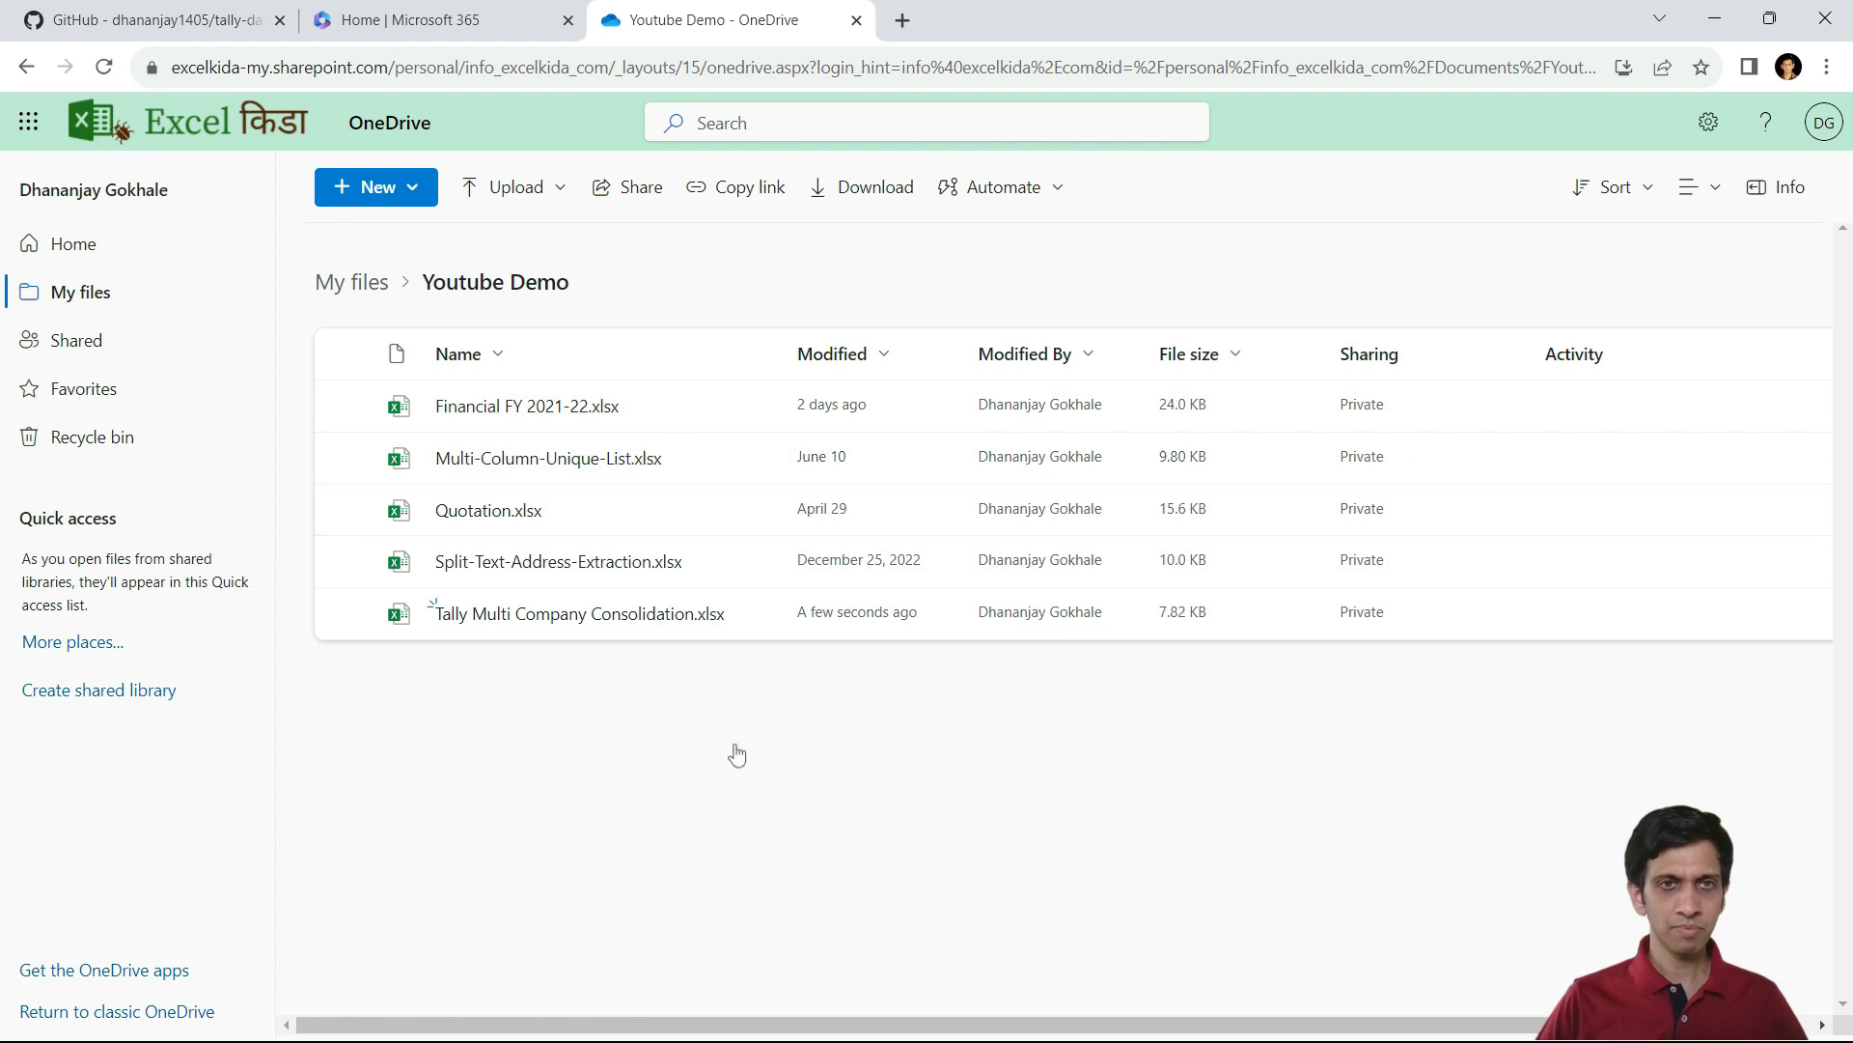
click(752, 614)
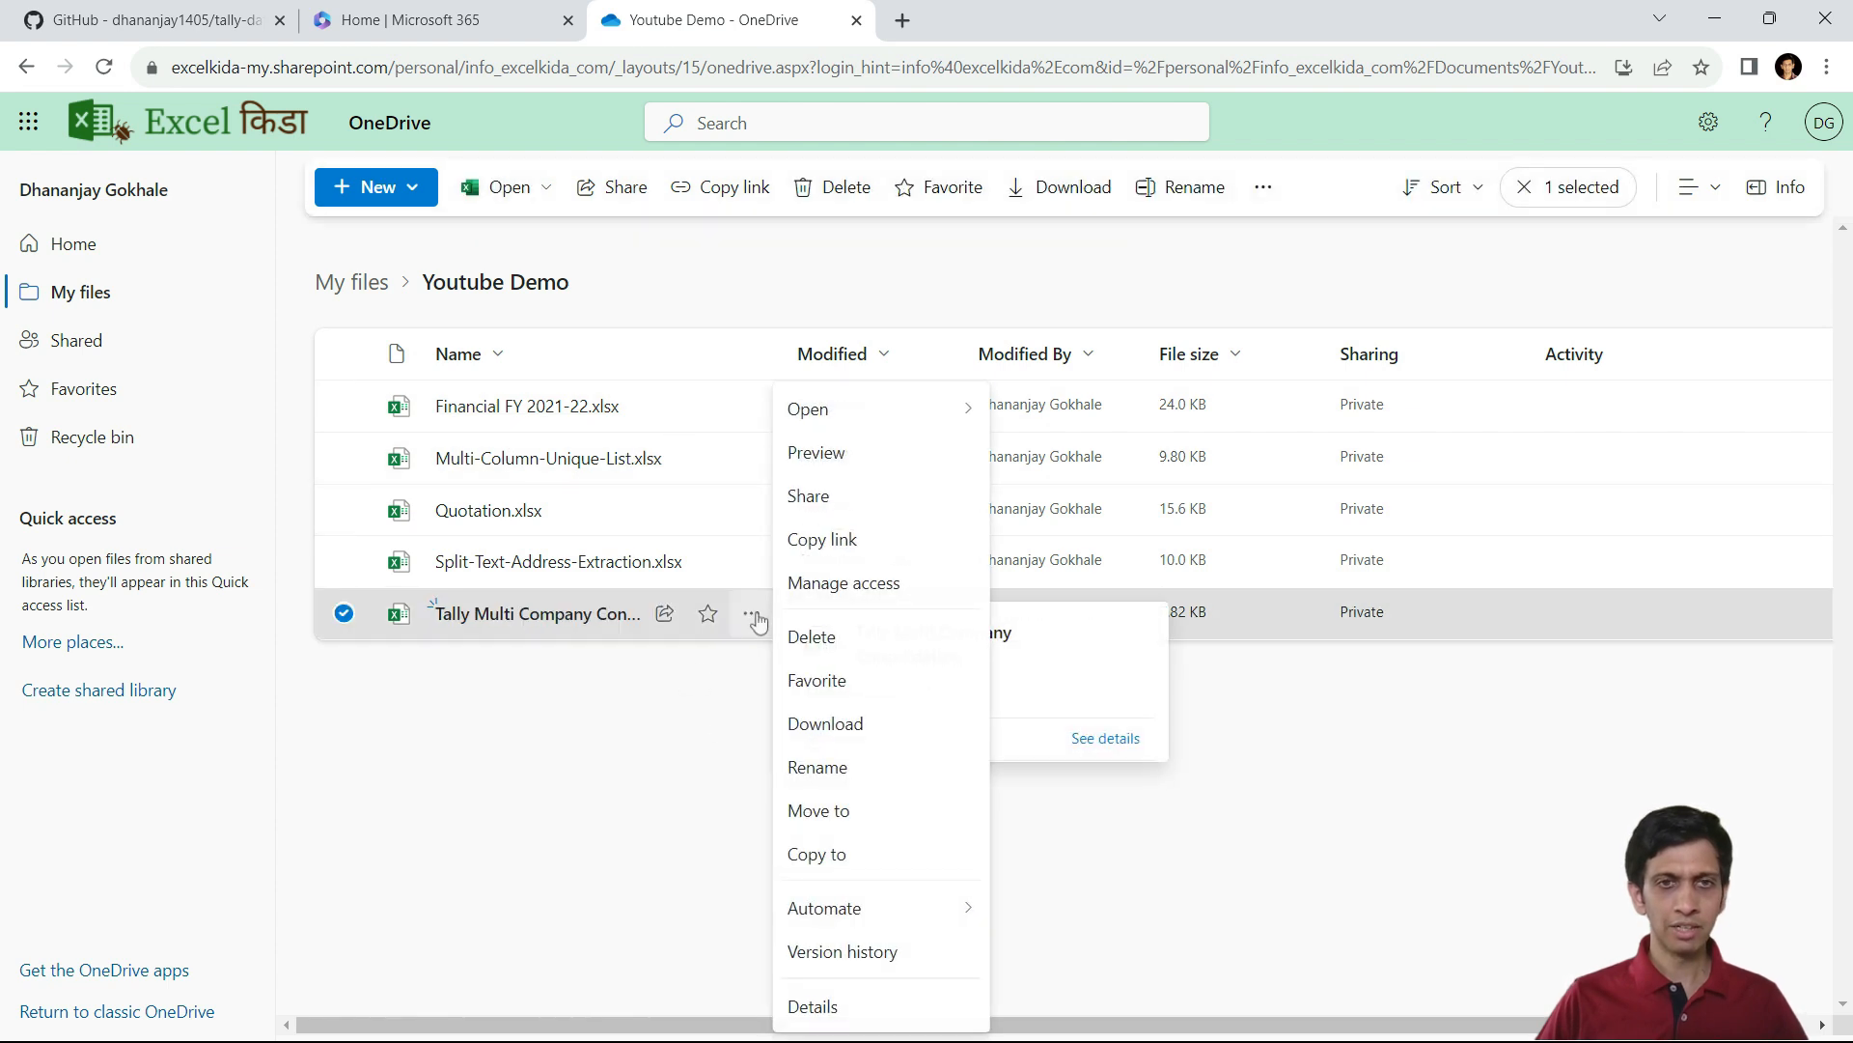
mouse_move(885, 417)
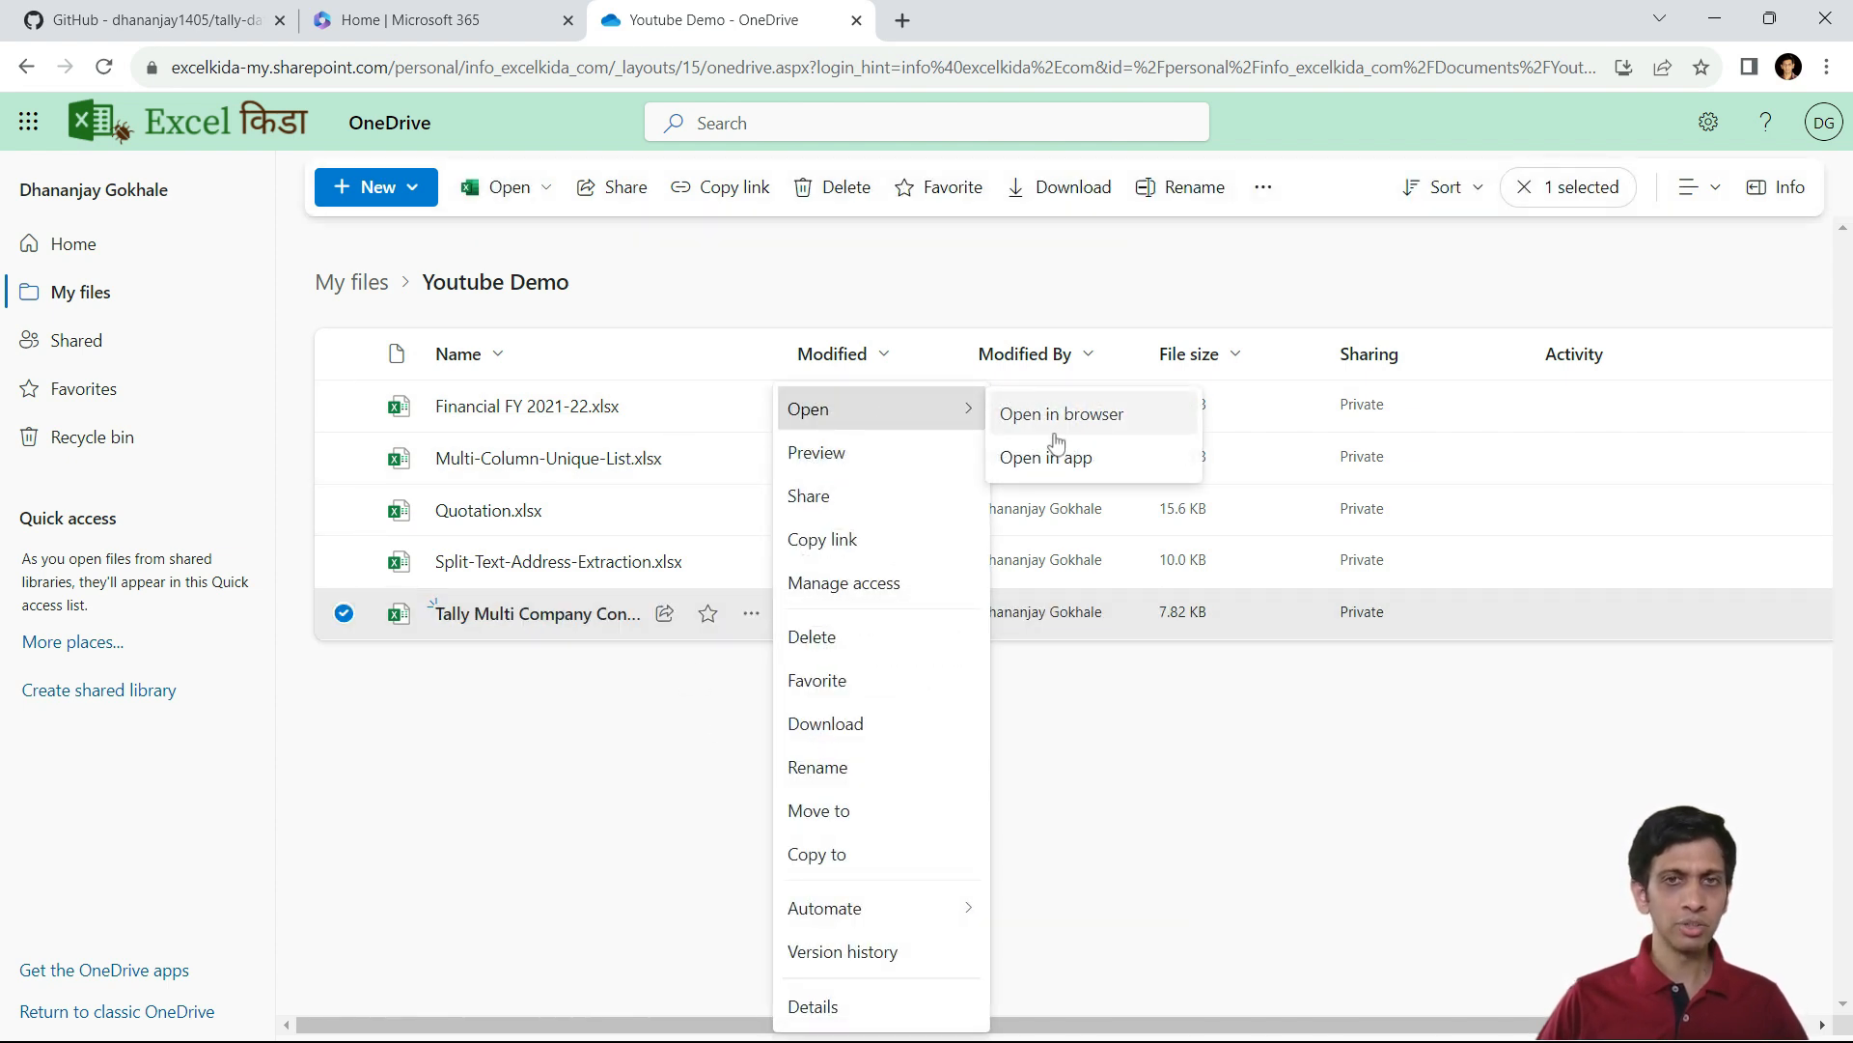
click(1062, 471)
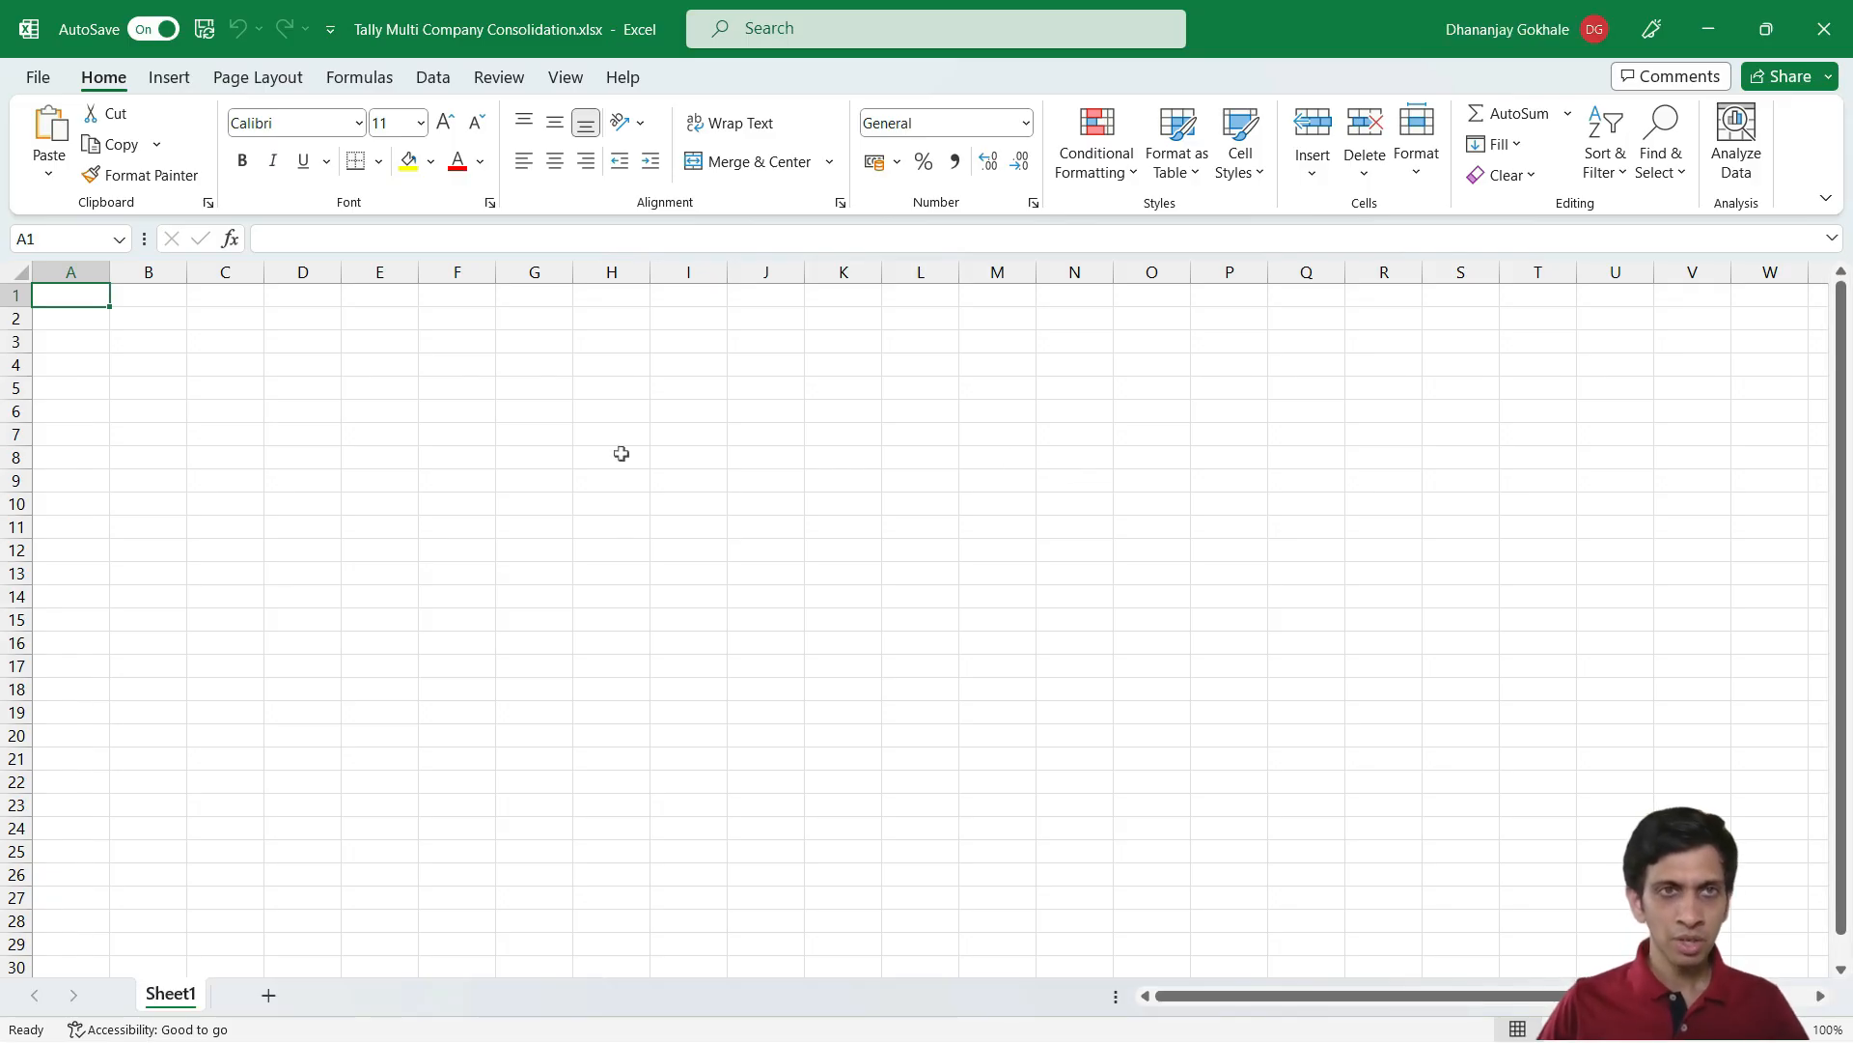
Start a data import from a folder, choosing D:\utility\org as the source
click(434, 81)
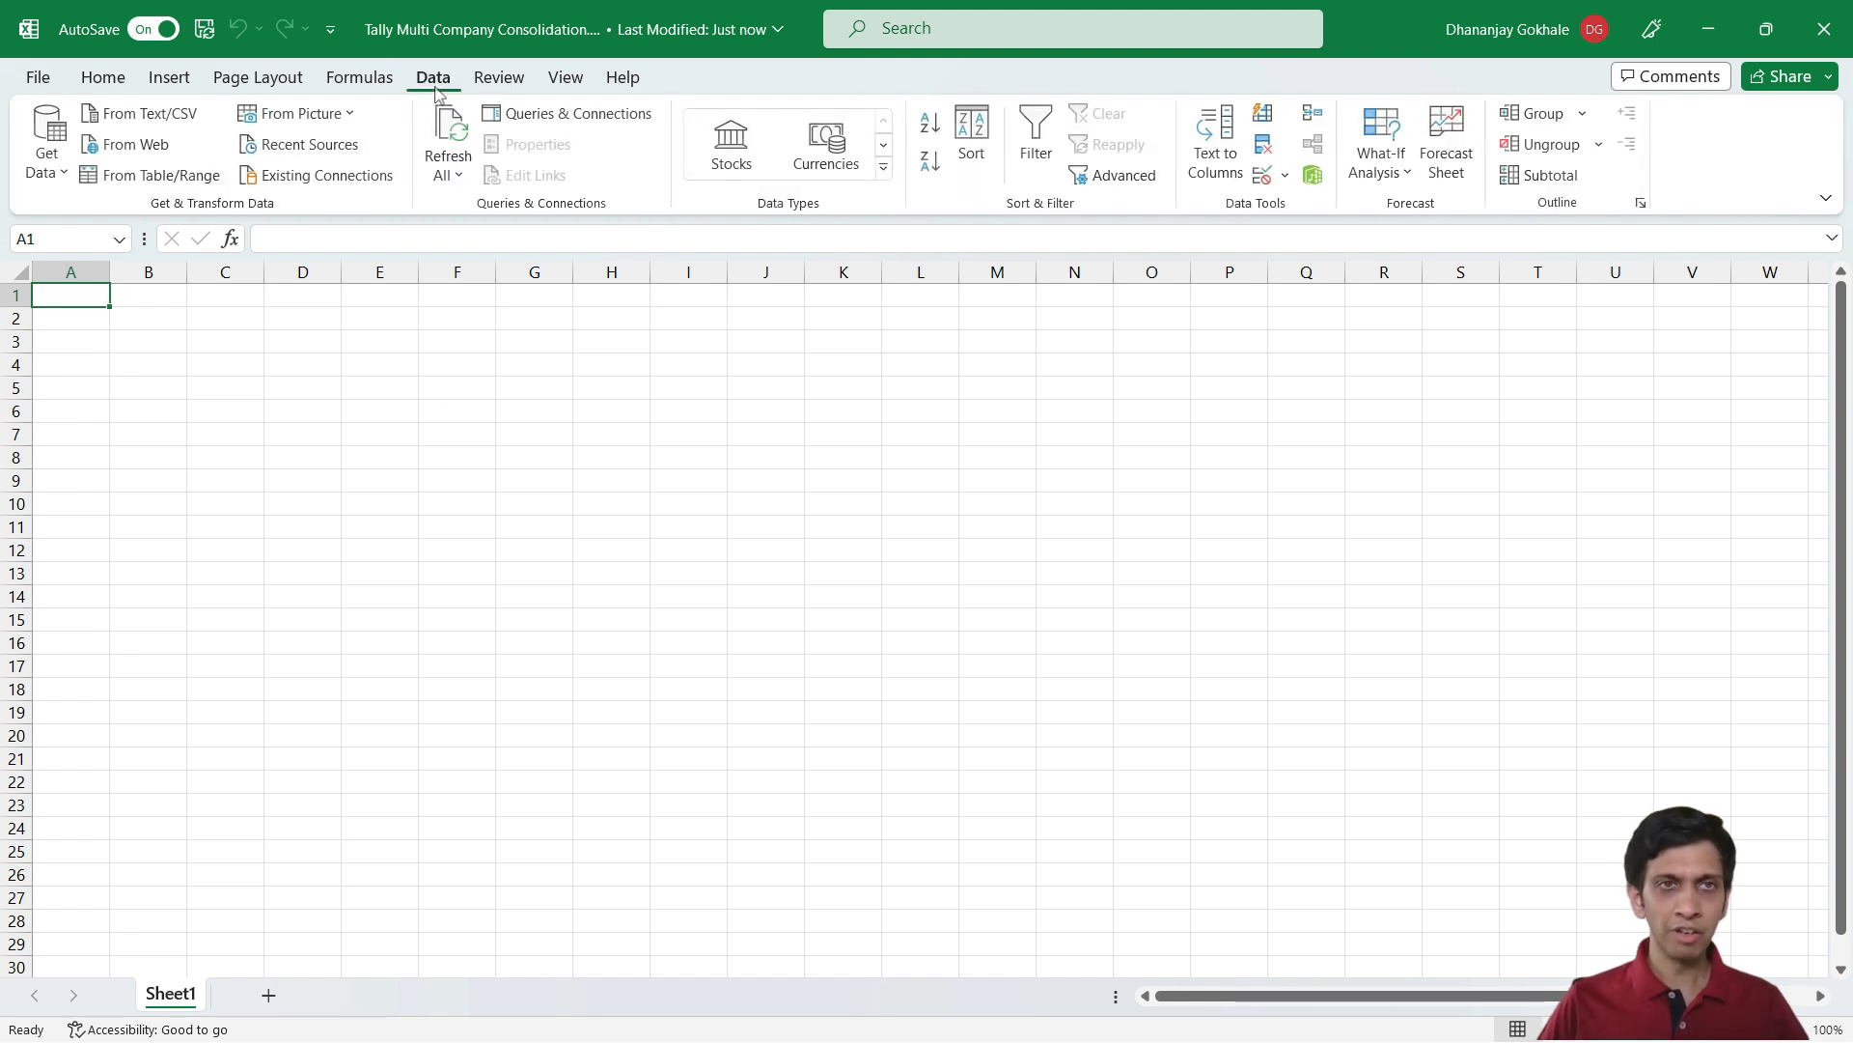
click(49, 154)
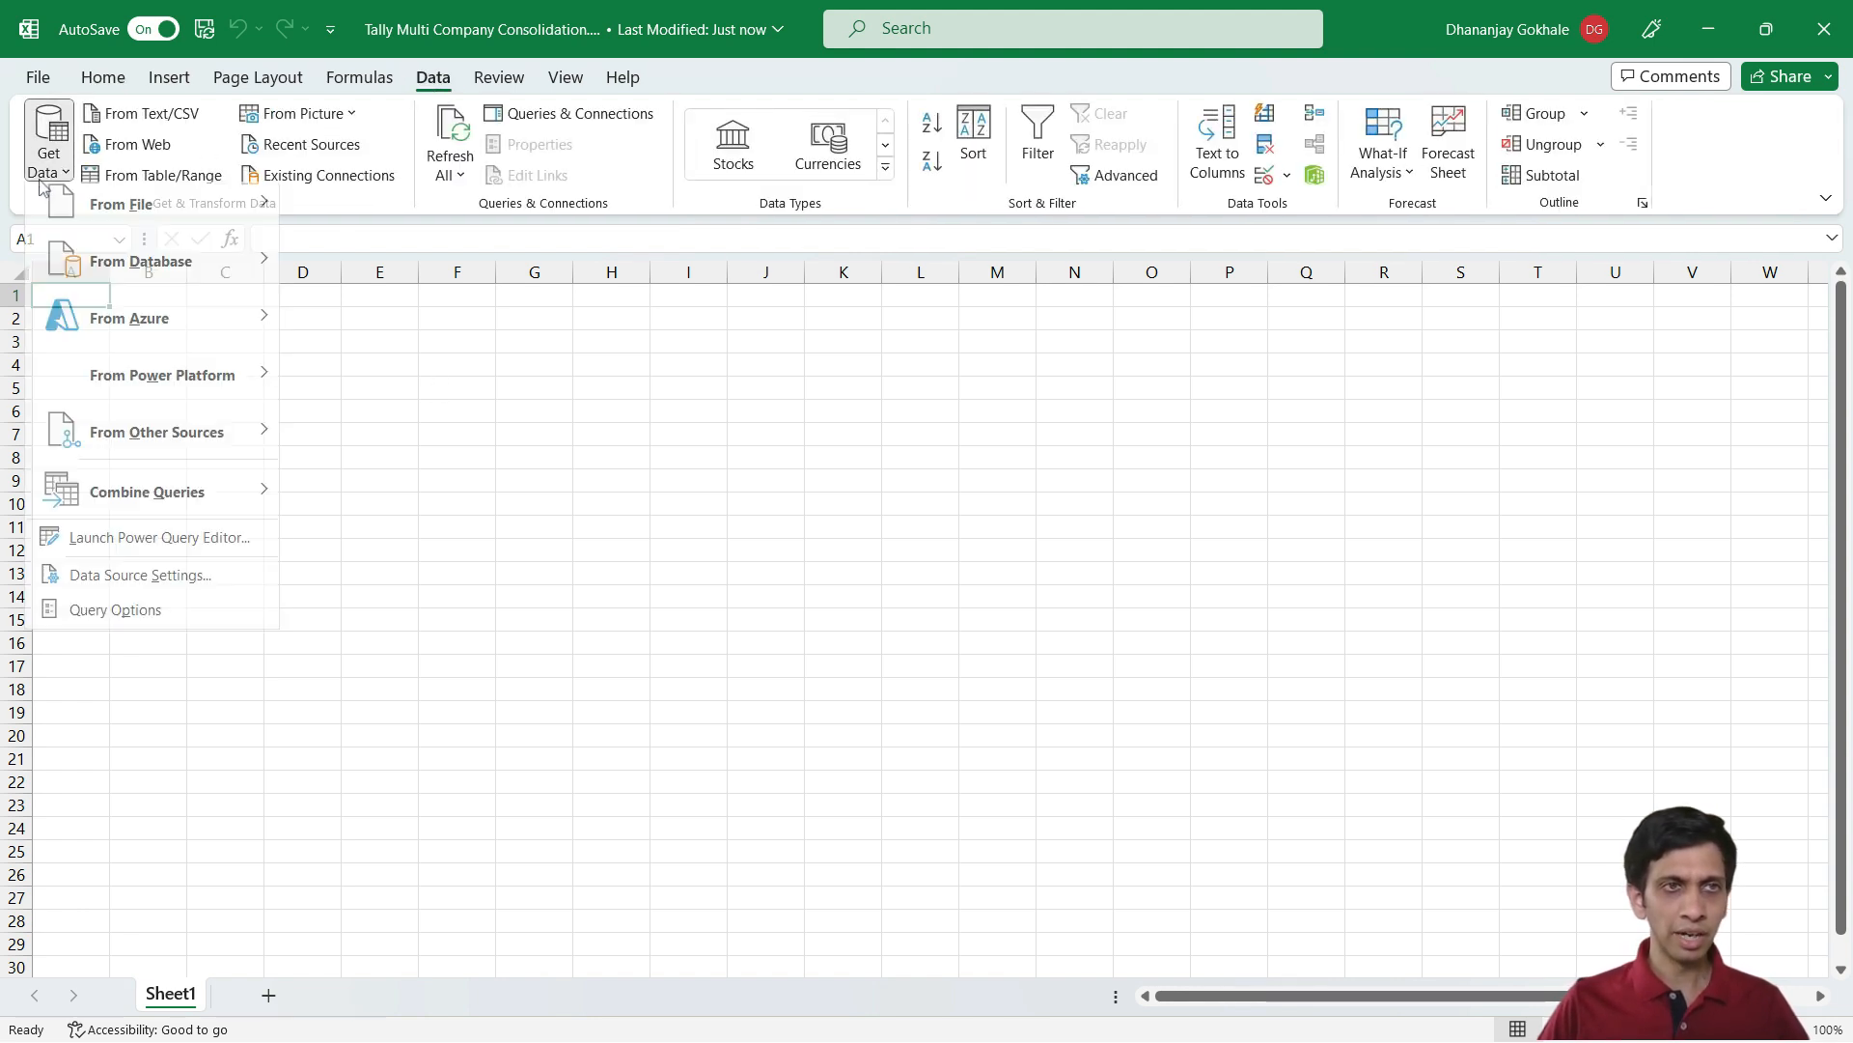
mouse_move(178, 229)
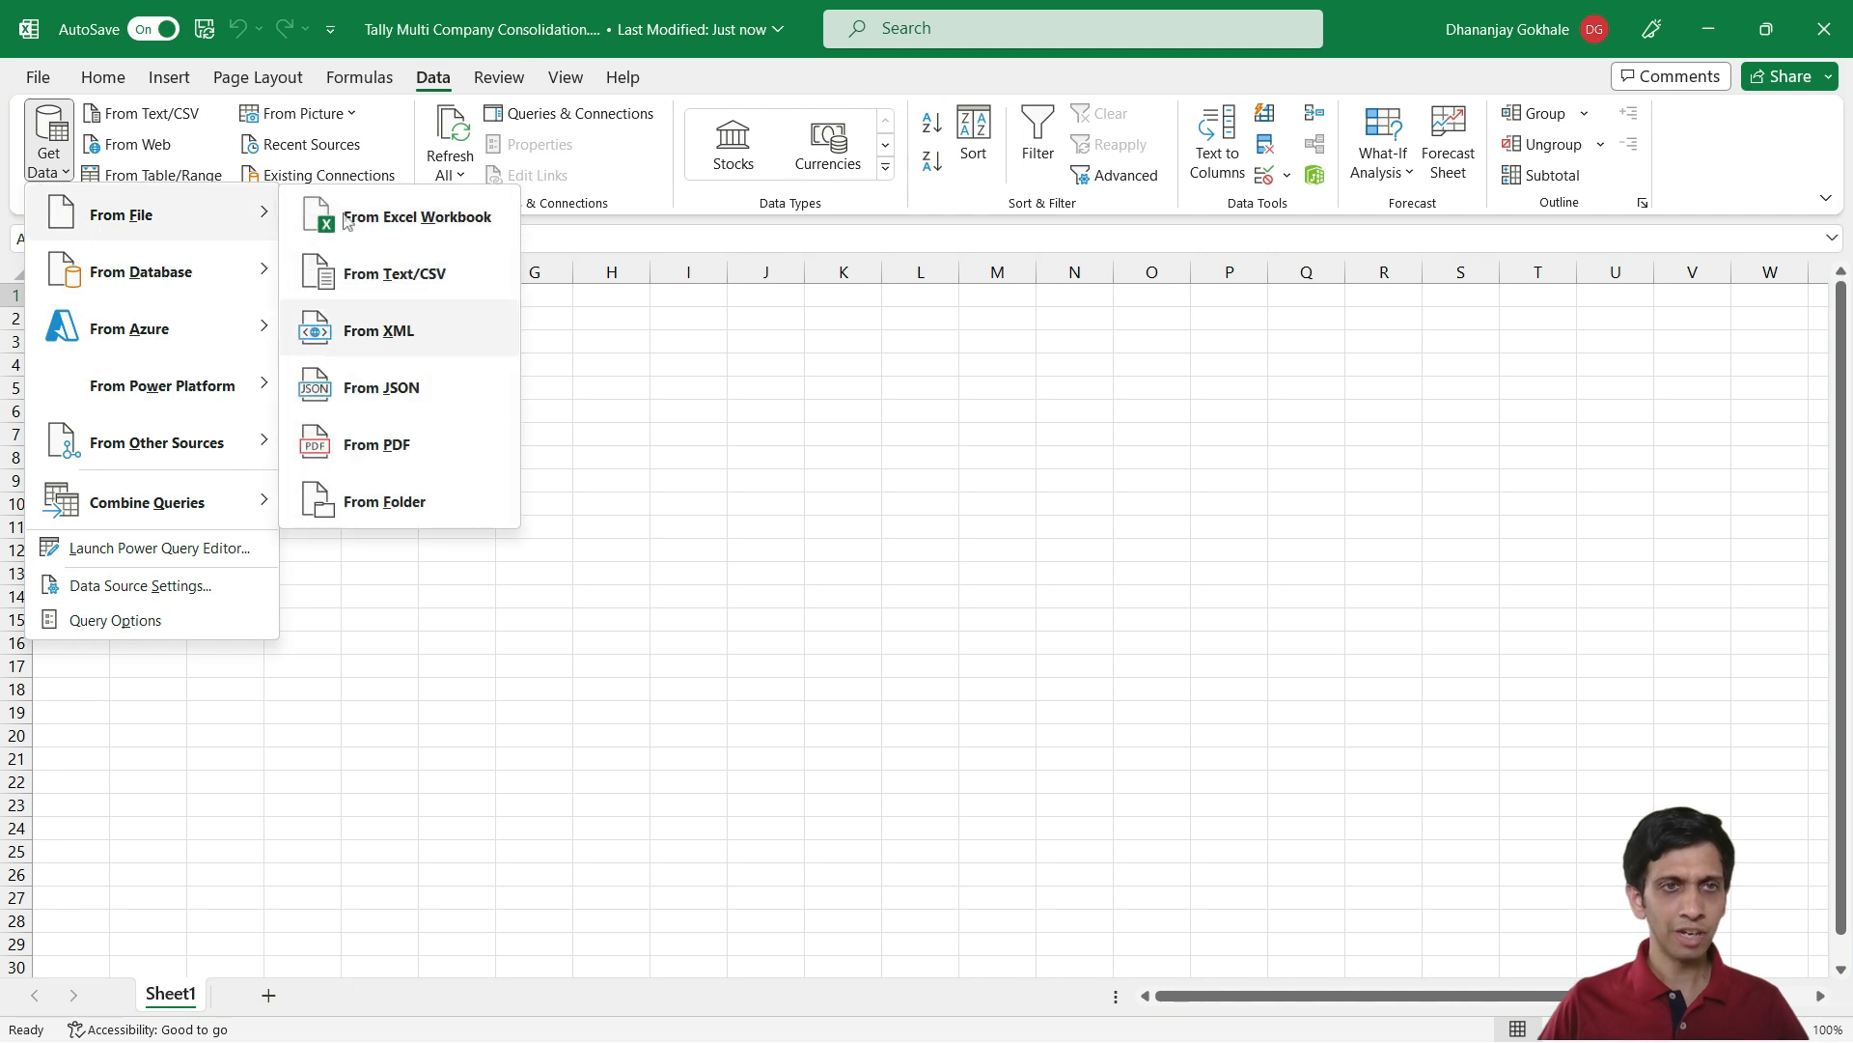
click(469, 511)
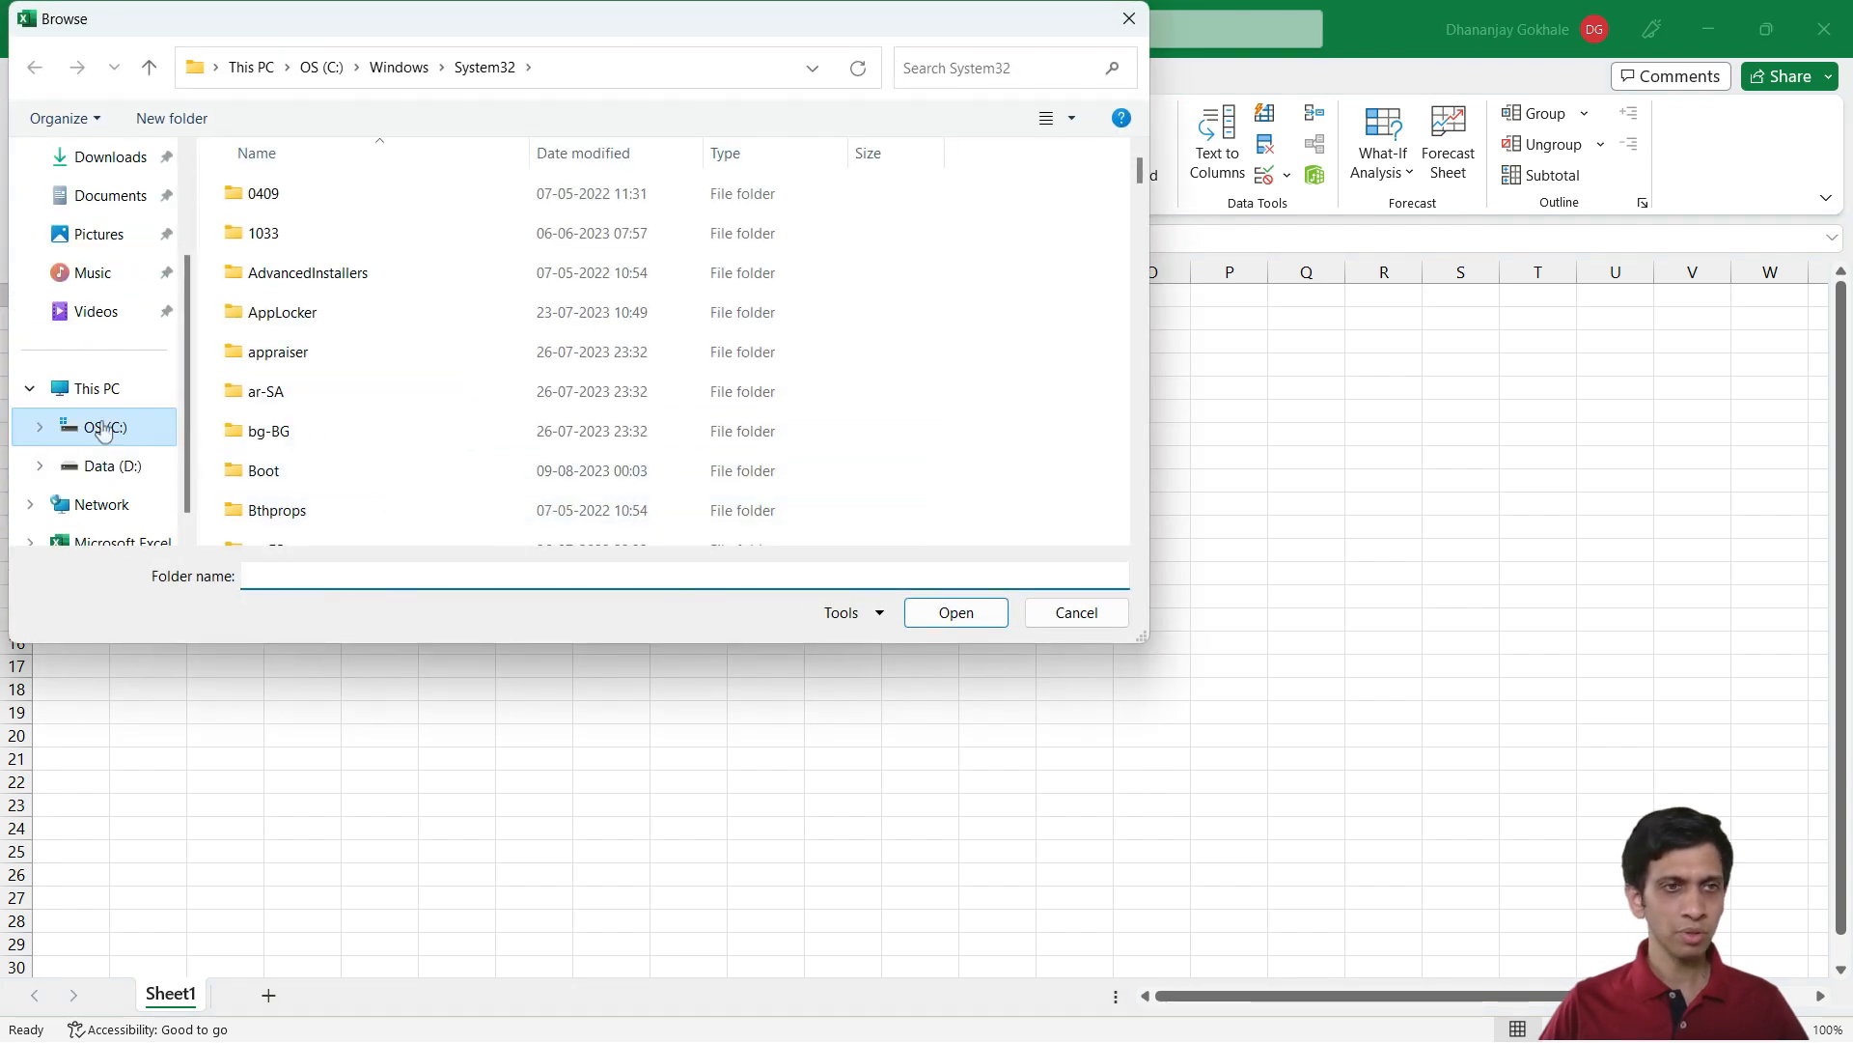
click(114, 466)
double_click(309, 427)
click(287, 328)
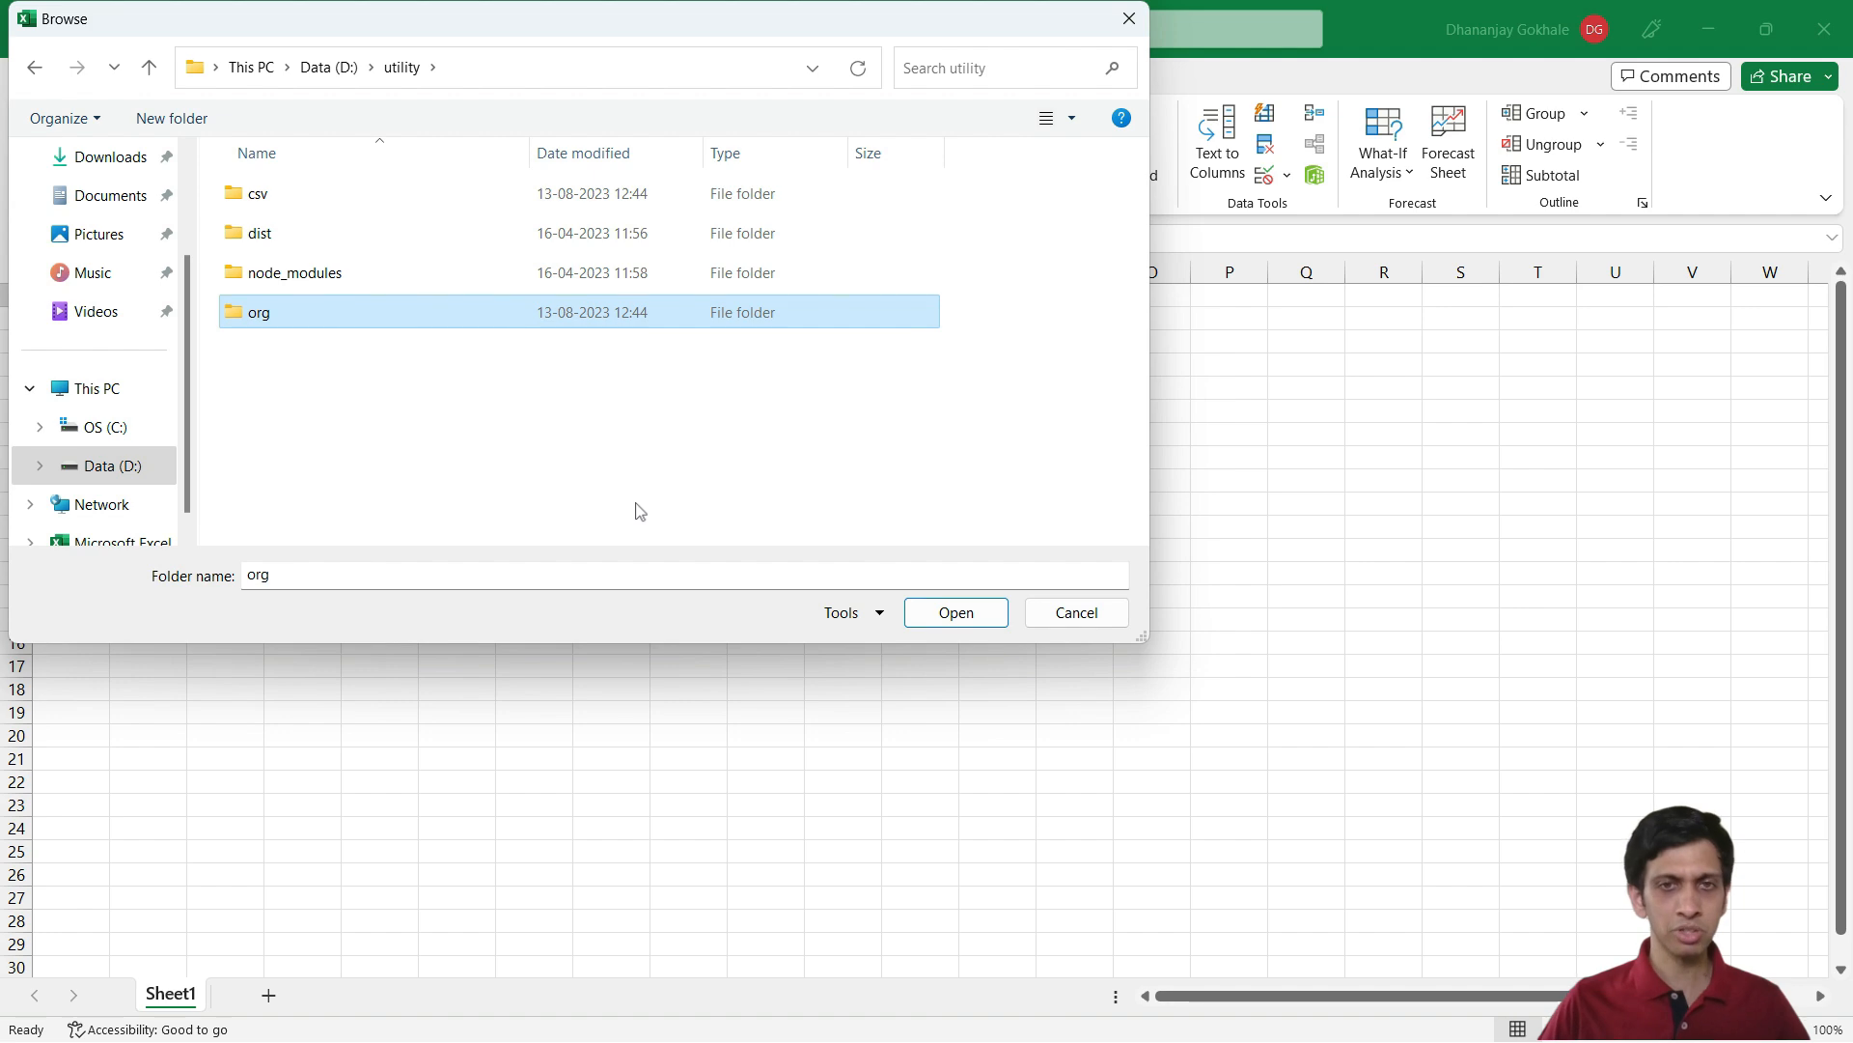
click(952, 617)
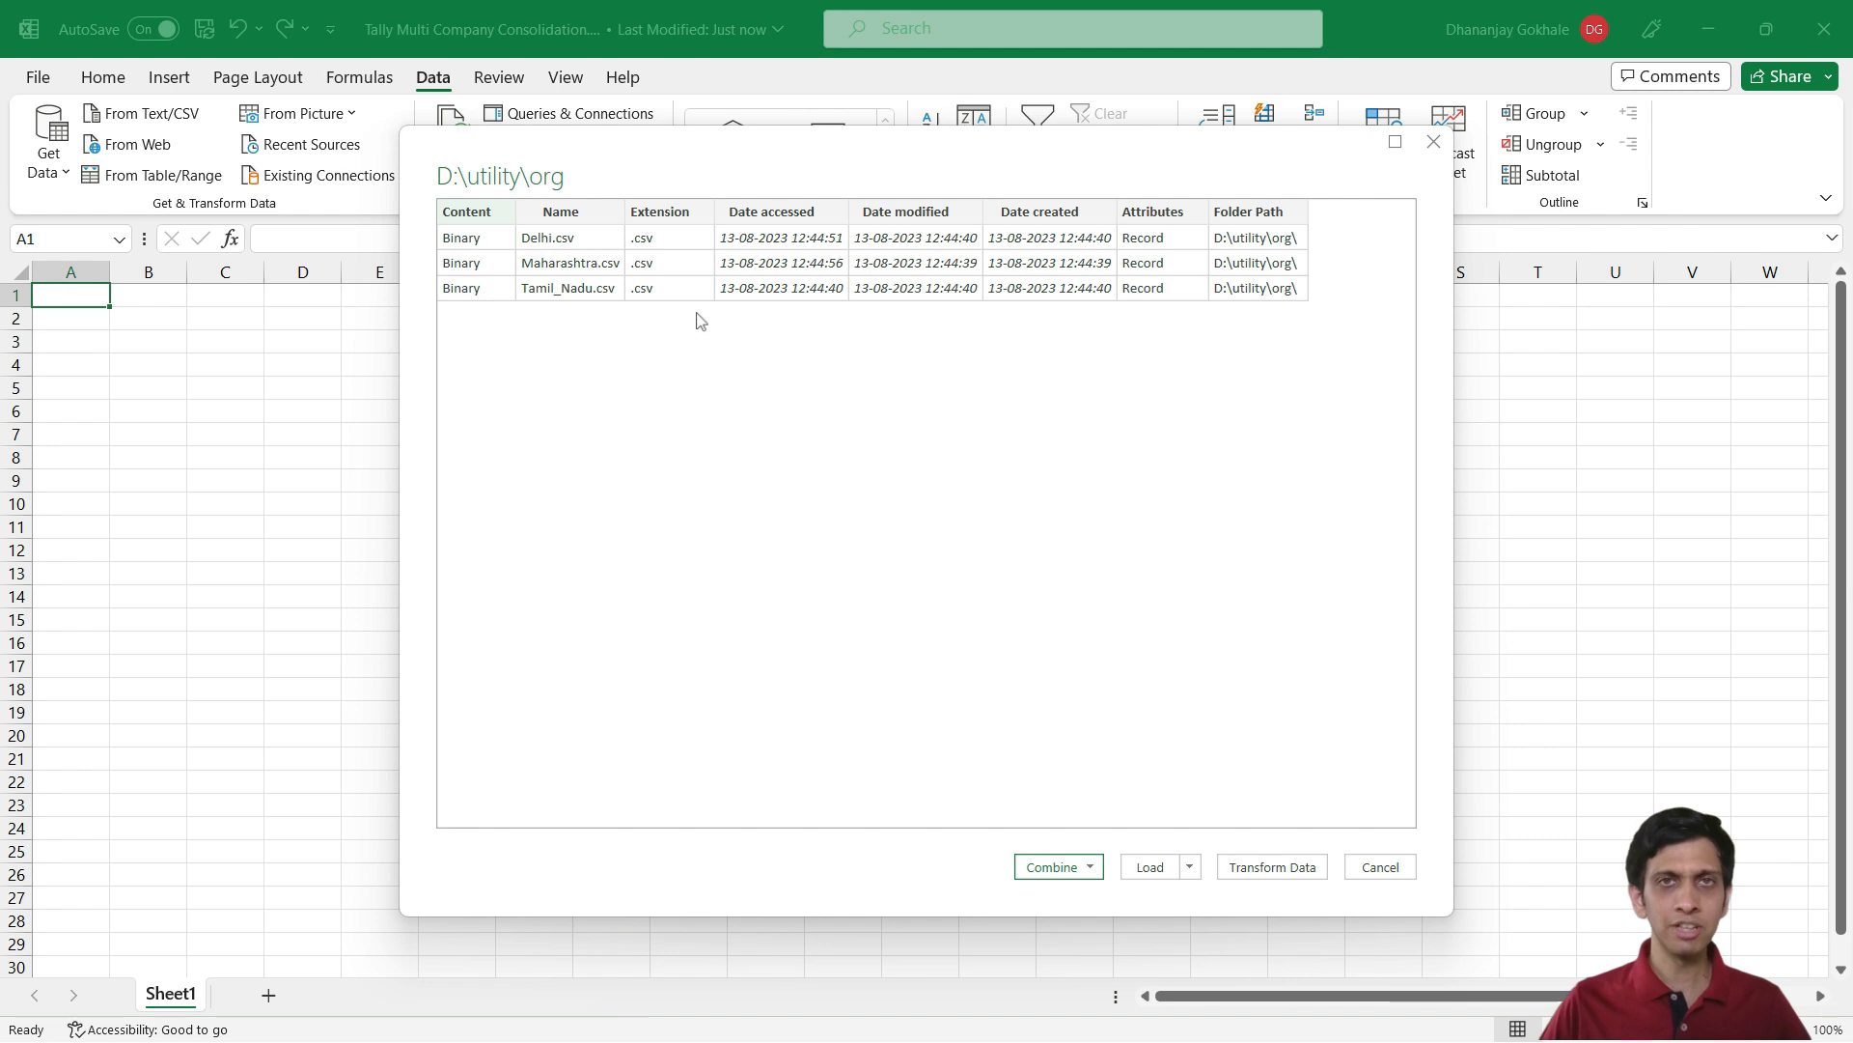
Combine and transform the folder's CSV files, using the first file as the sample and comma as the delimiter
click(1090, 867)
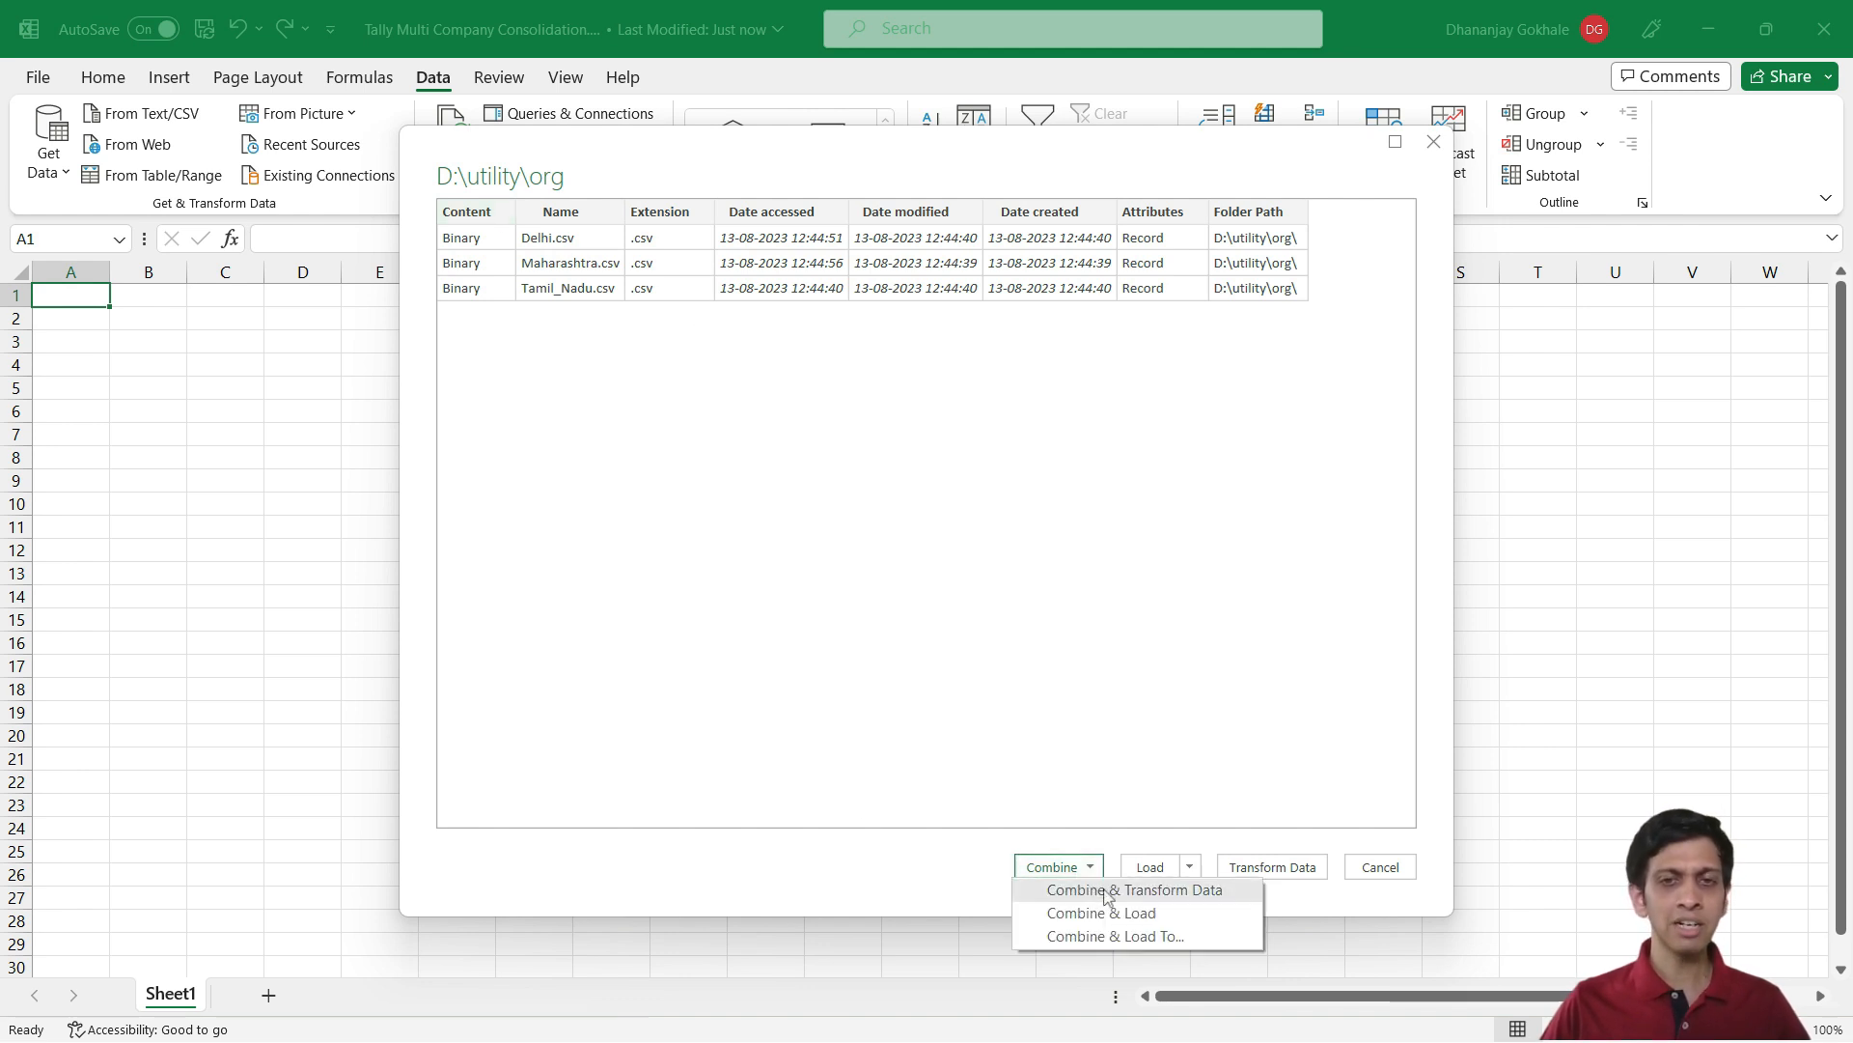
click(1108, 890)
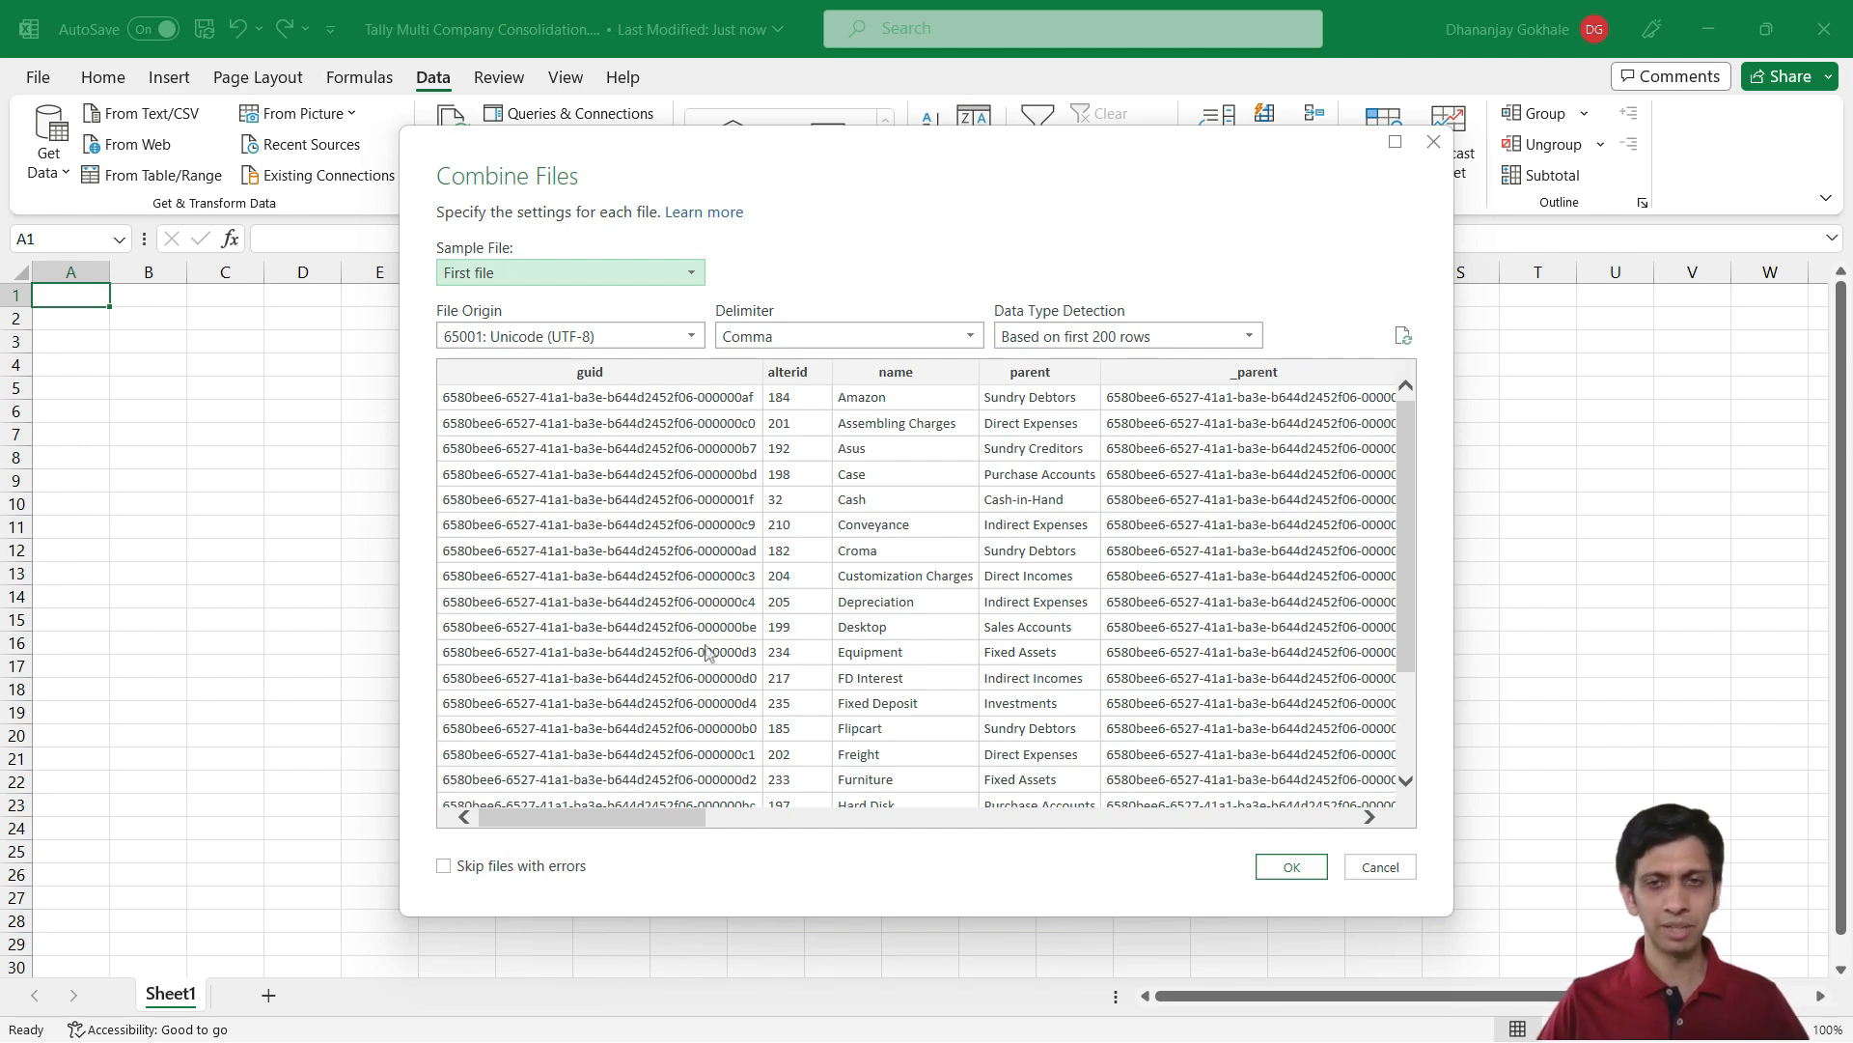
drag(632, 823, 629, 868)
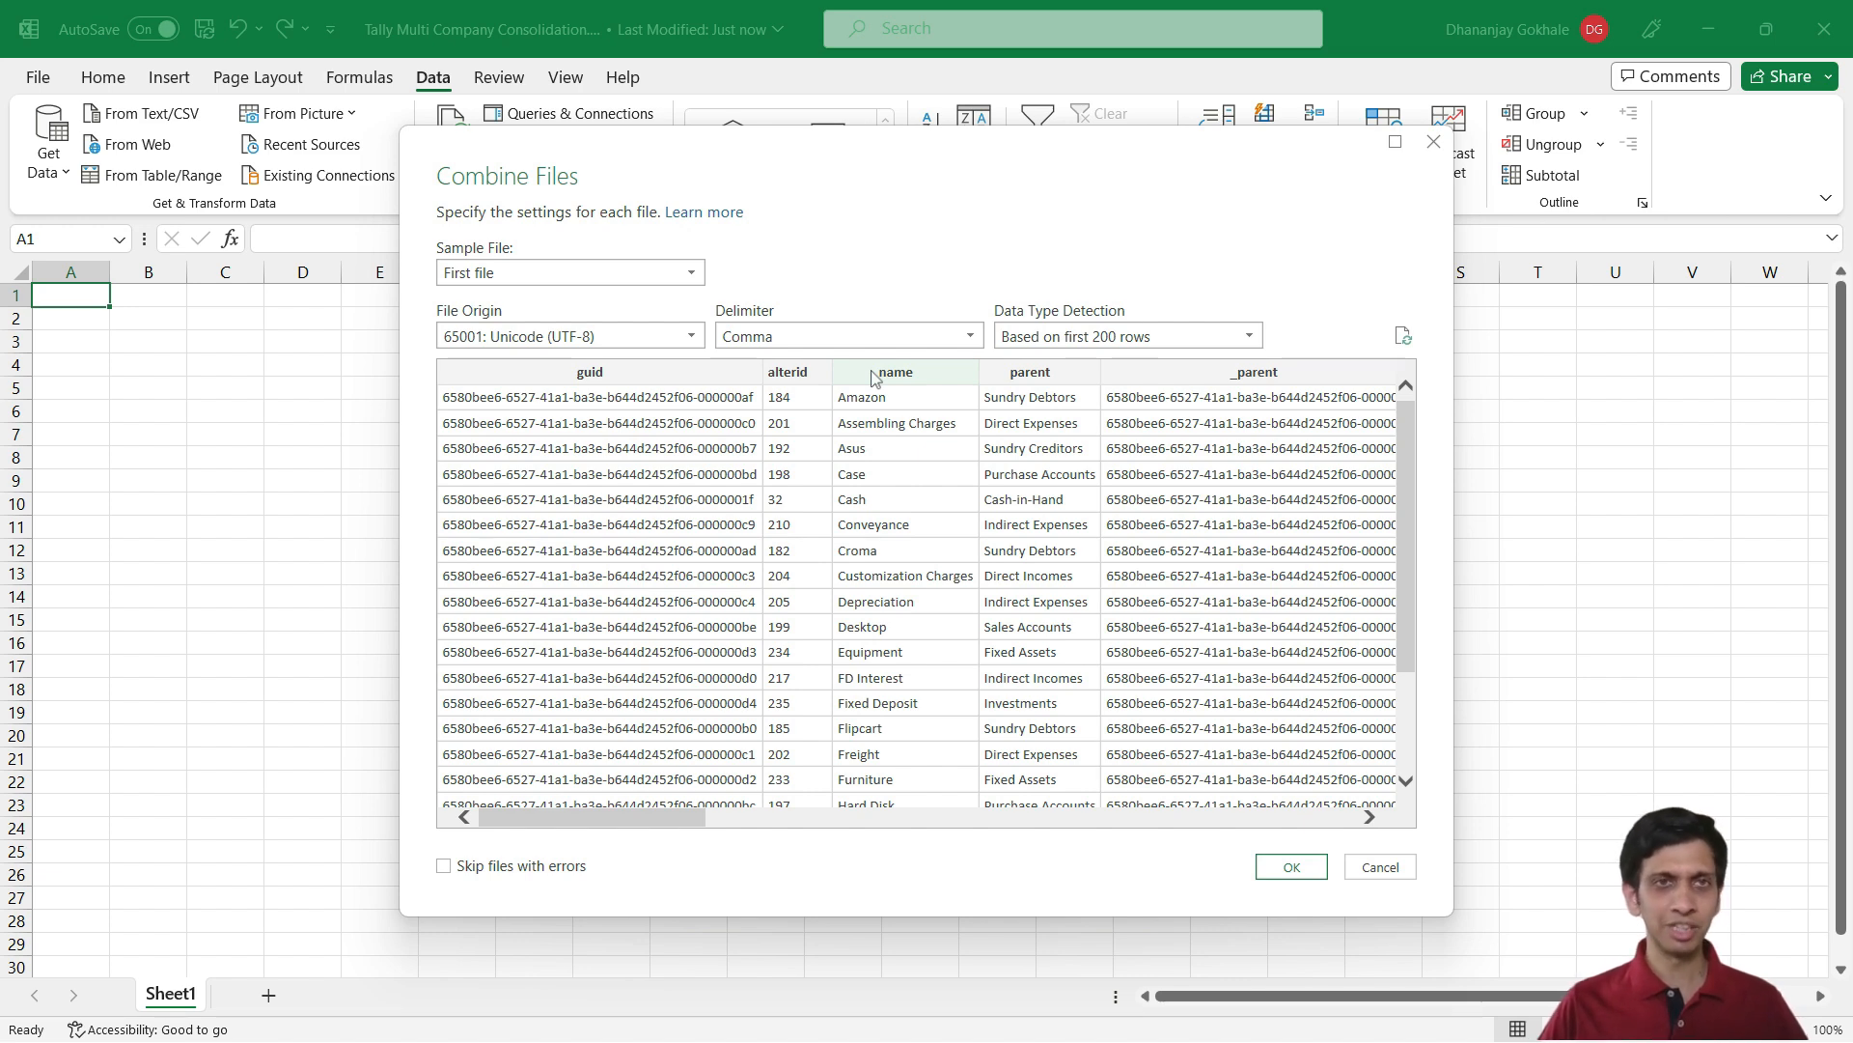
click(1293, 867)
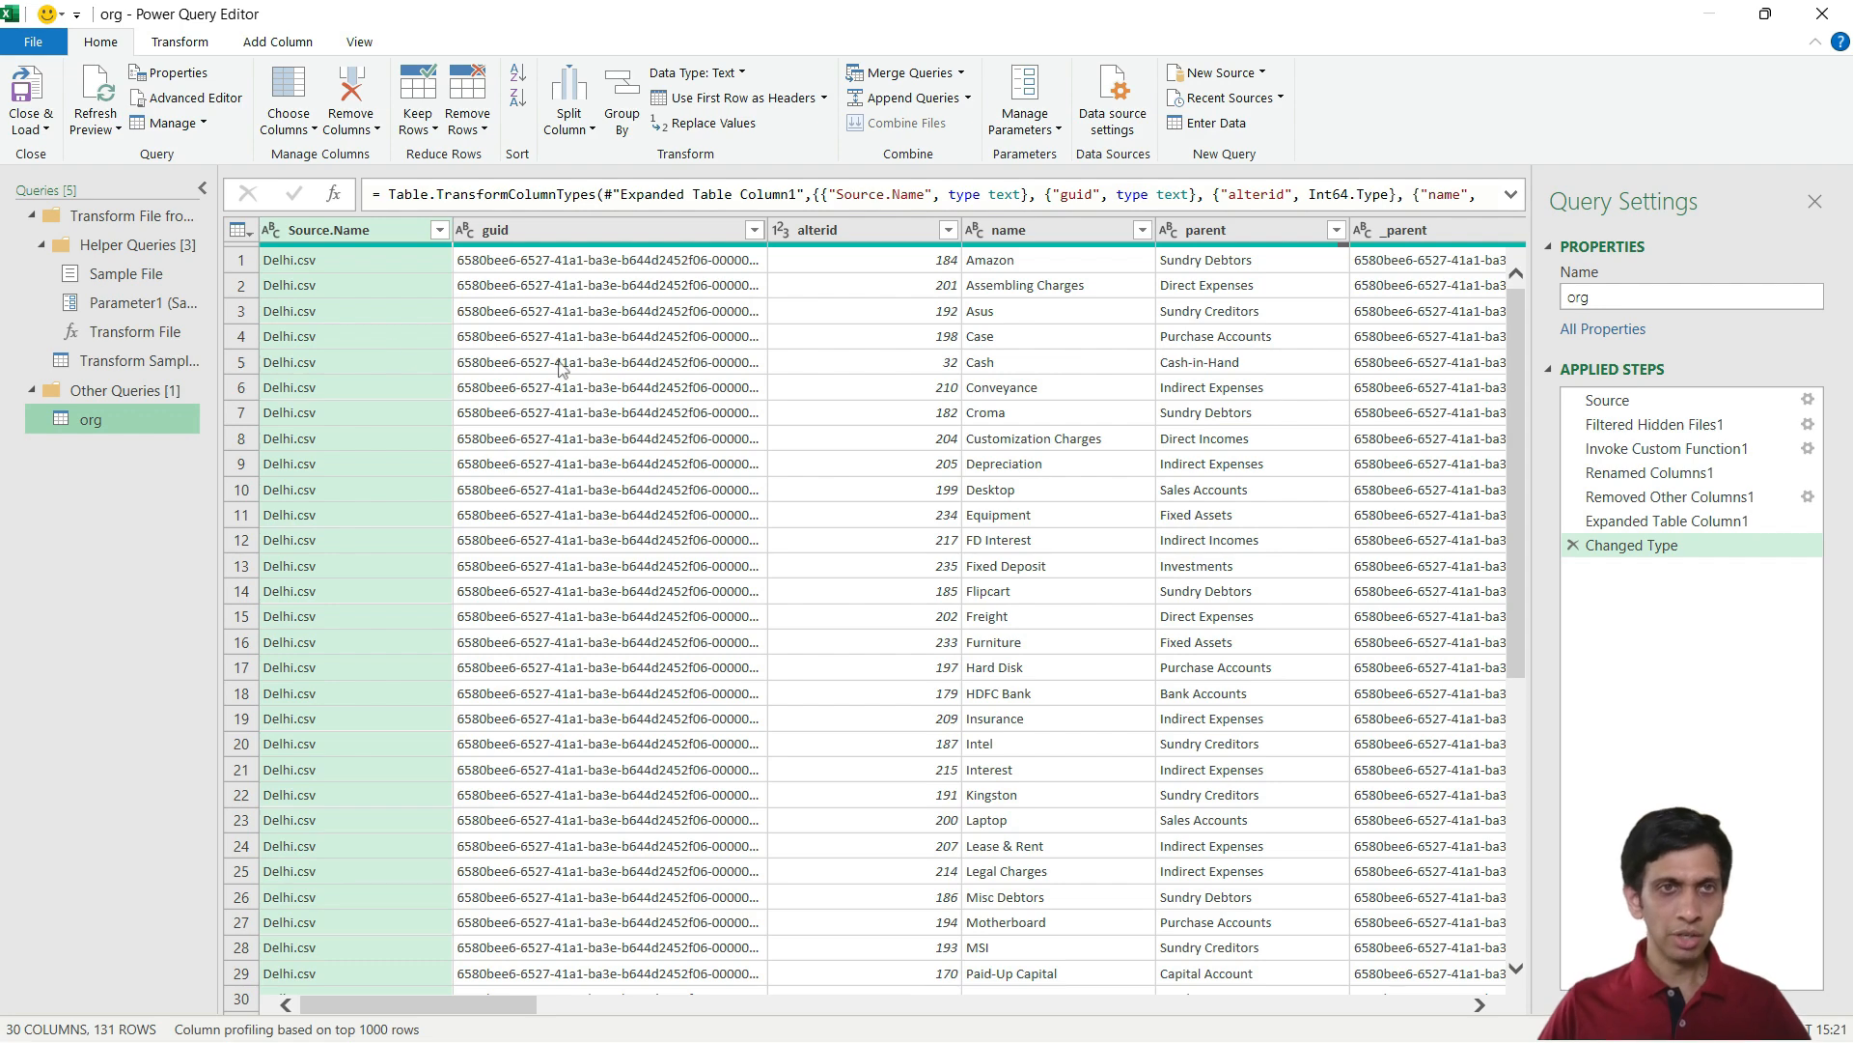
Examine the combined org query's rows from each state file and its columns through bank_branch
click(546, 314)
scroll(547, 318, down, 12)
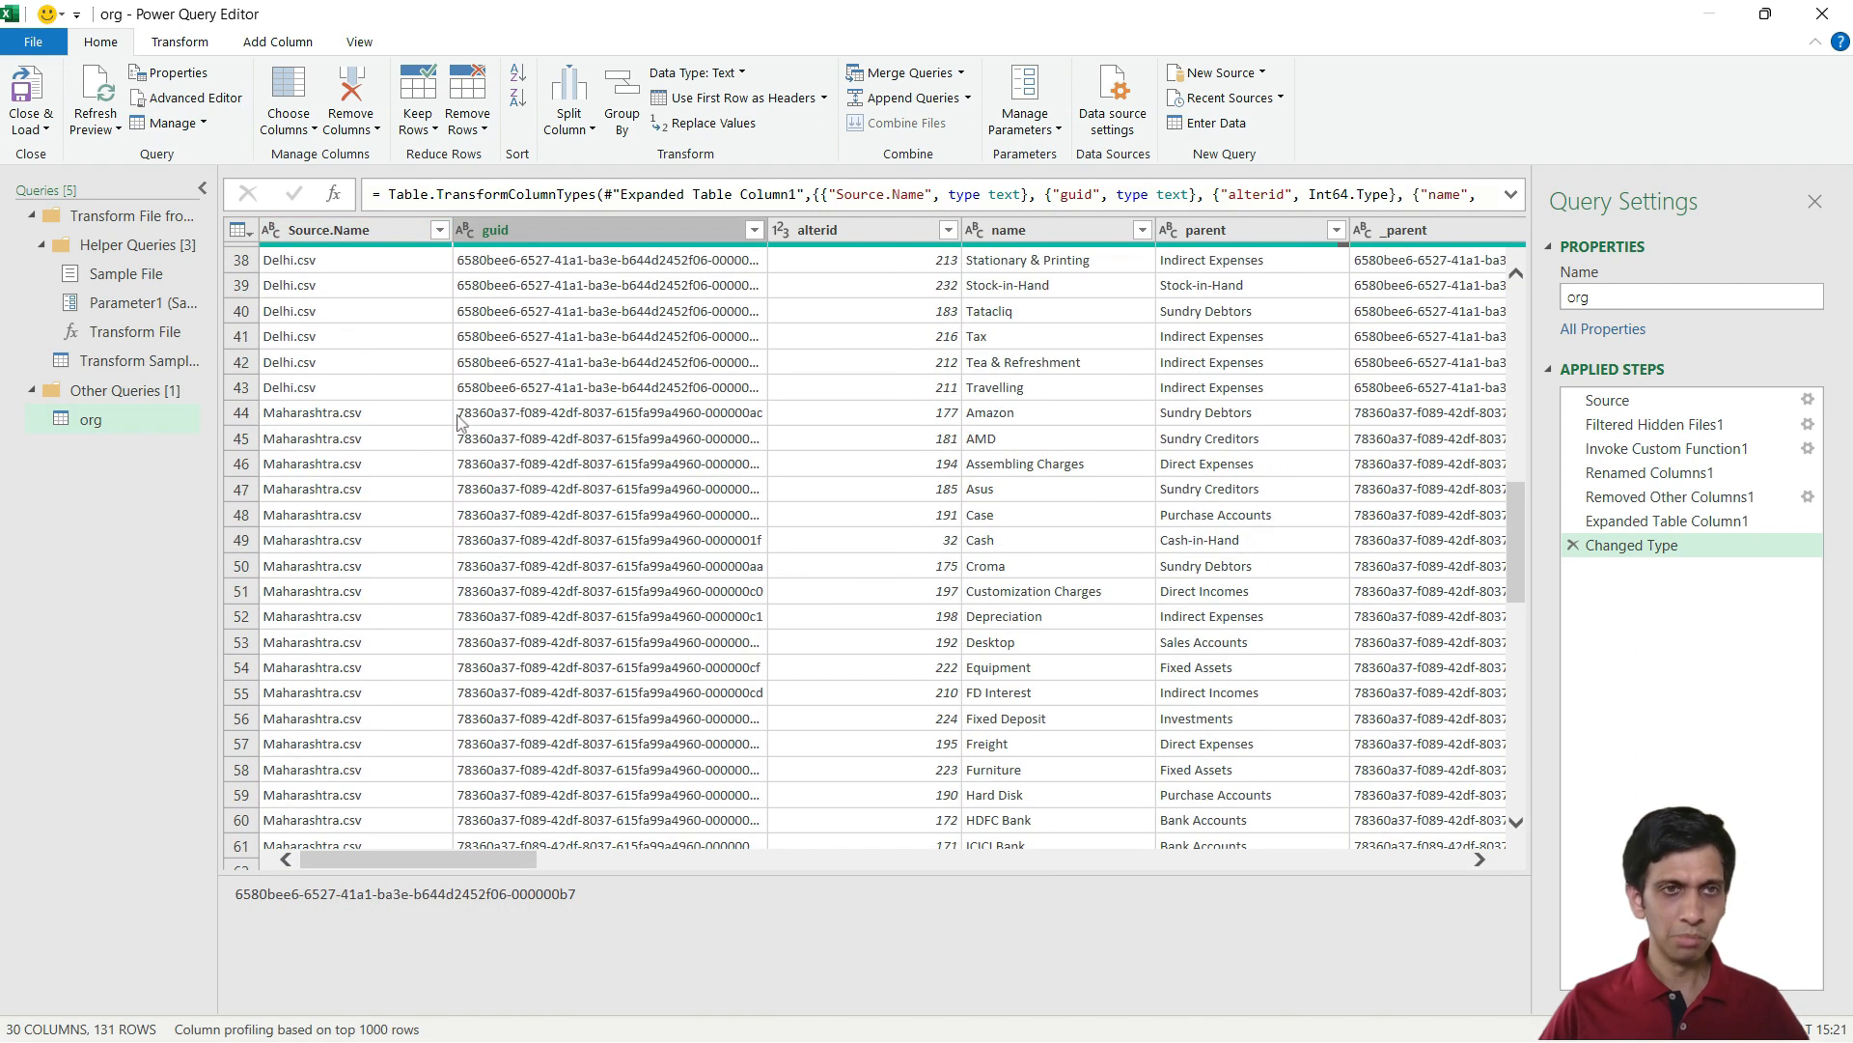
click(343, 413)
scroll(589, 464, down, 1)
scroll(588, 464, down, 12)
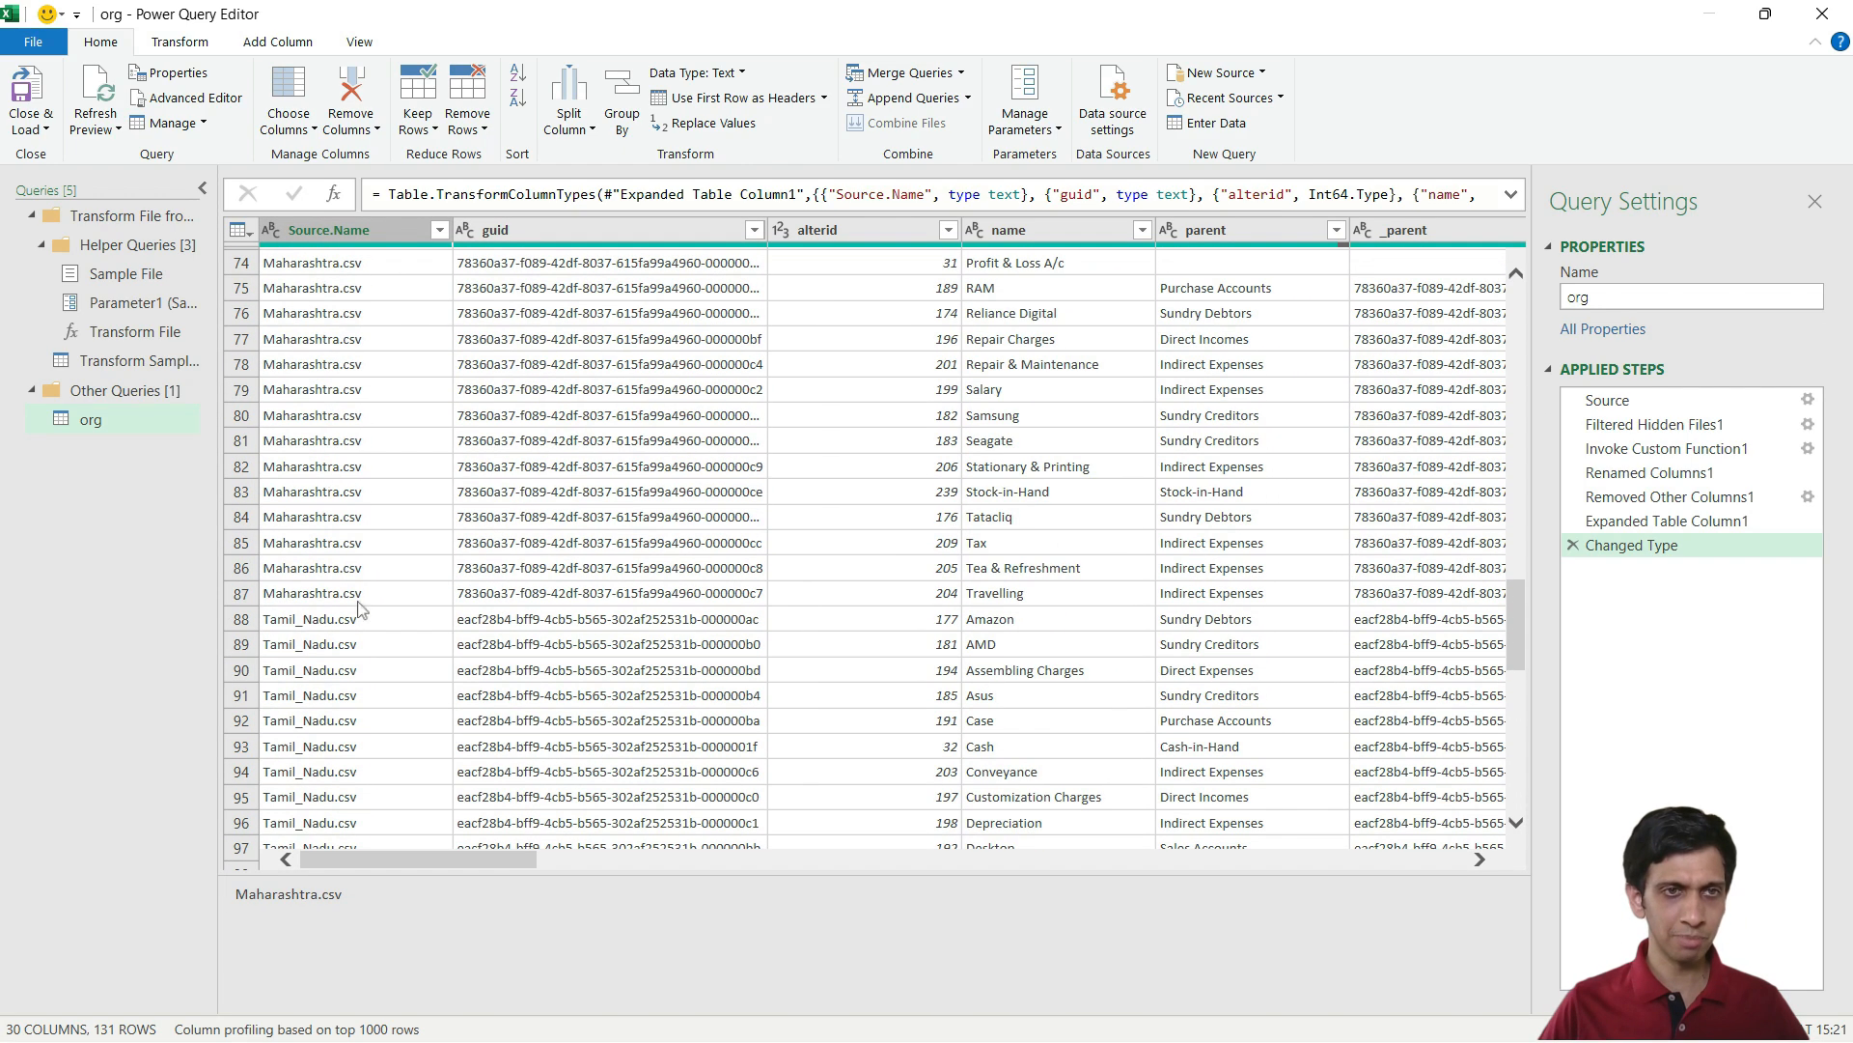
scroll(365, 551, up, 20)
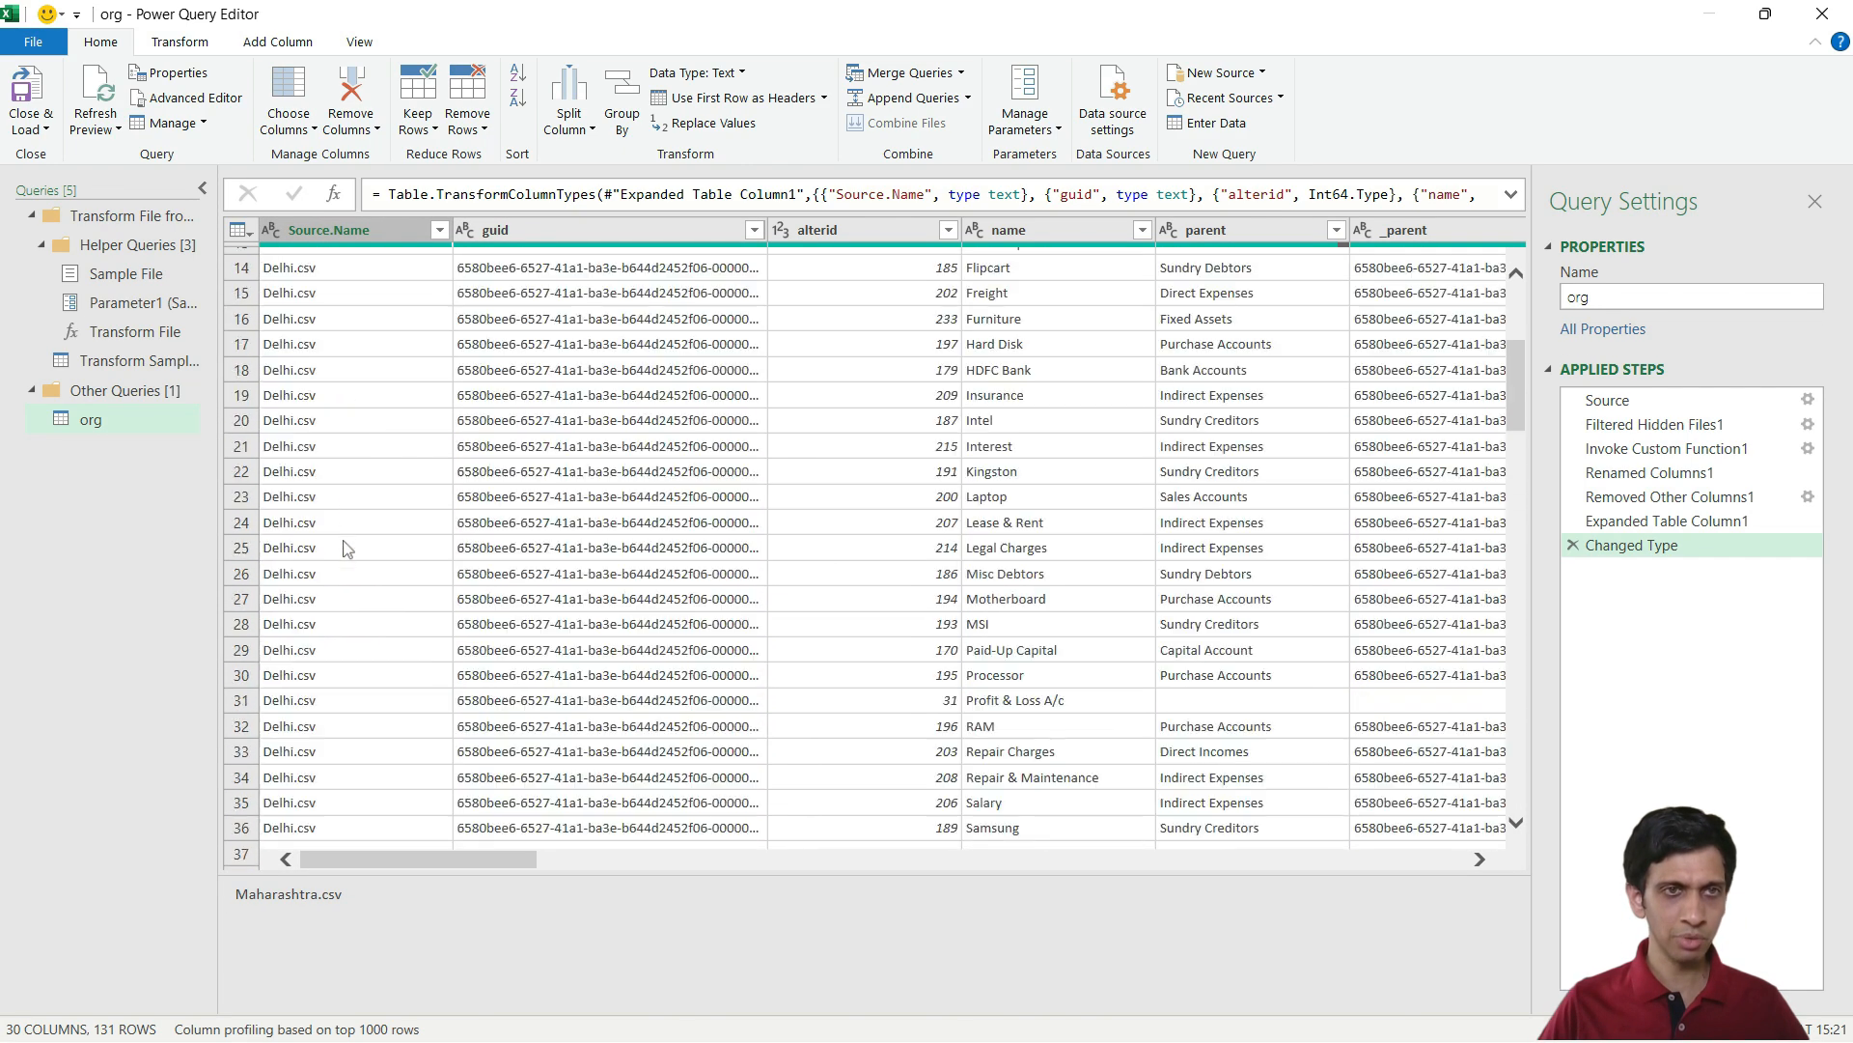
click(615, 374)
key(End)
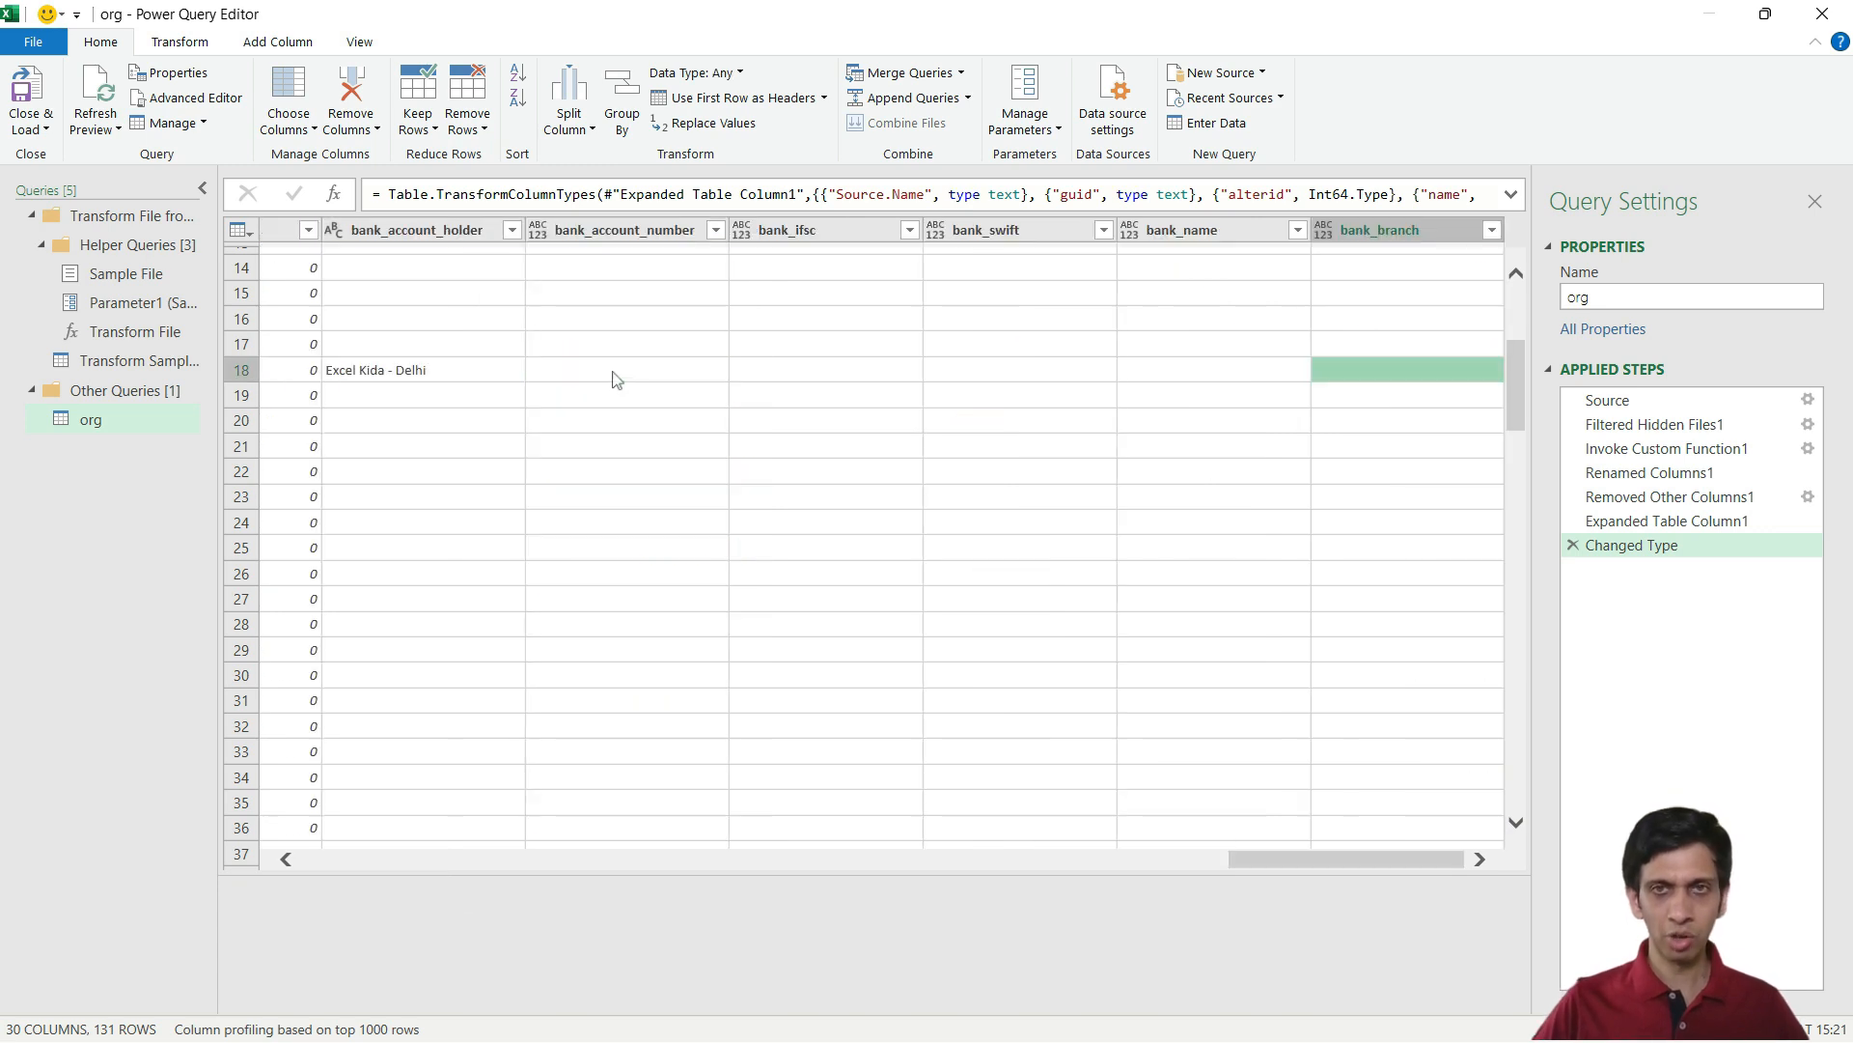
key(Left)
key(Home)
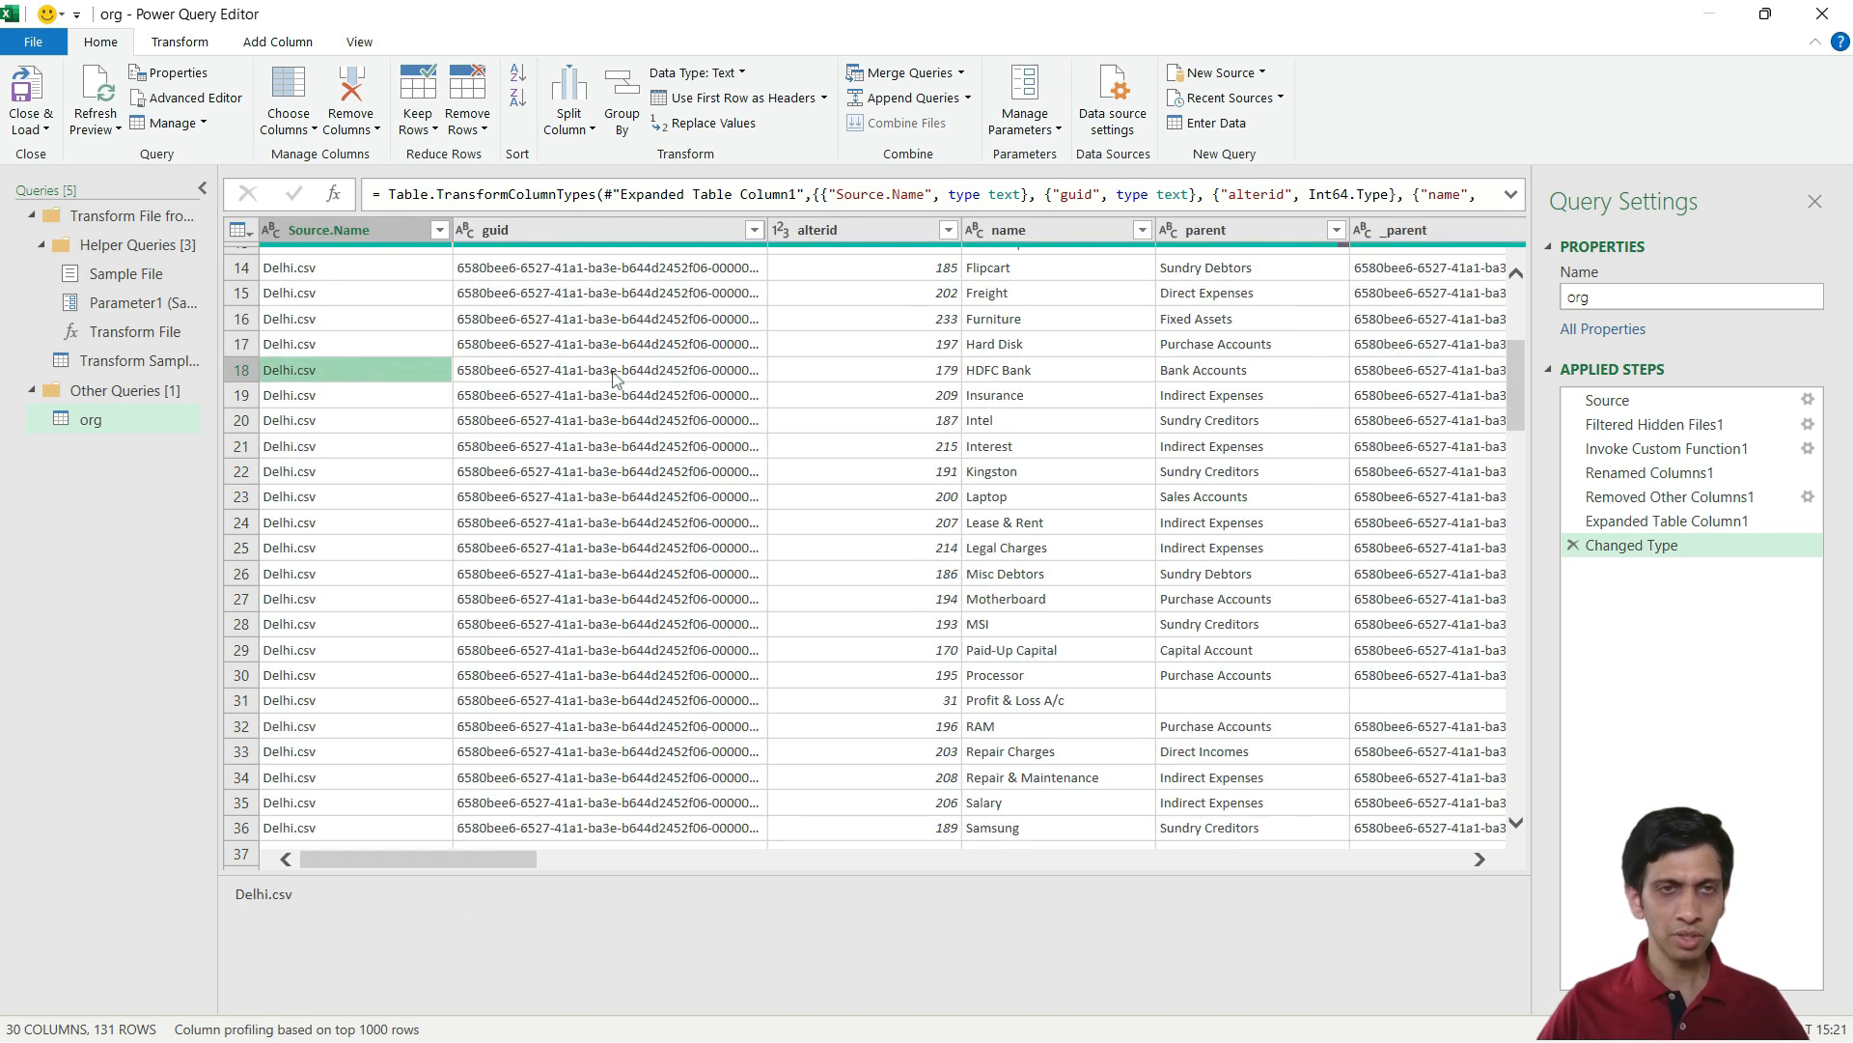
Rename the Source.Name column as branch
click(340, 237)
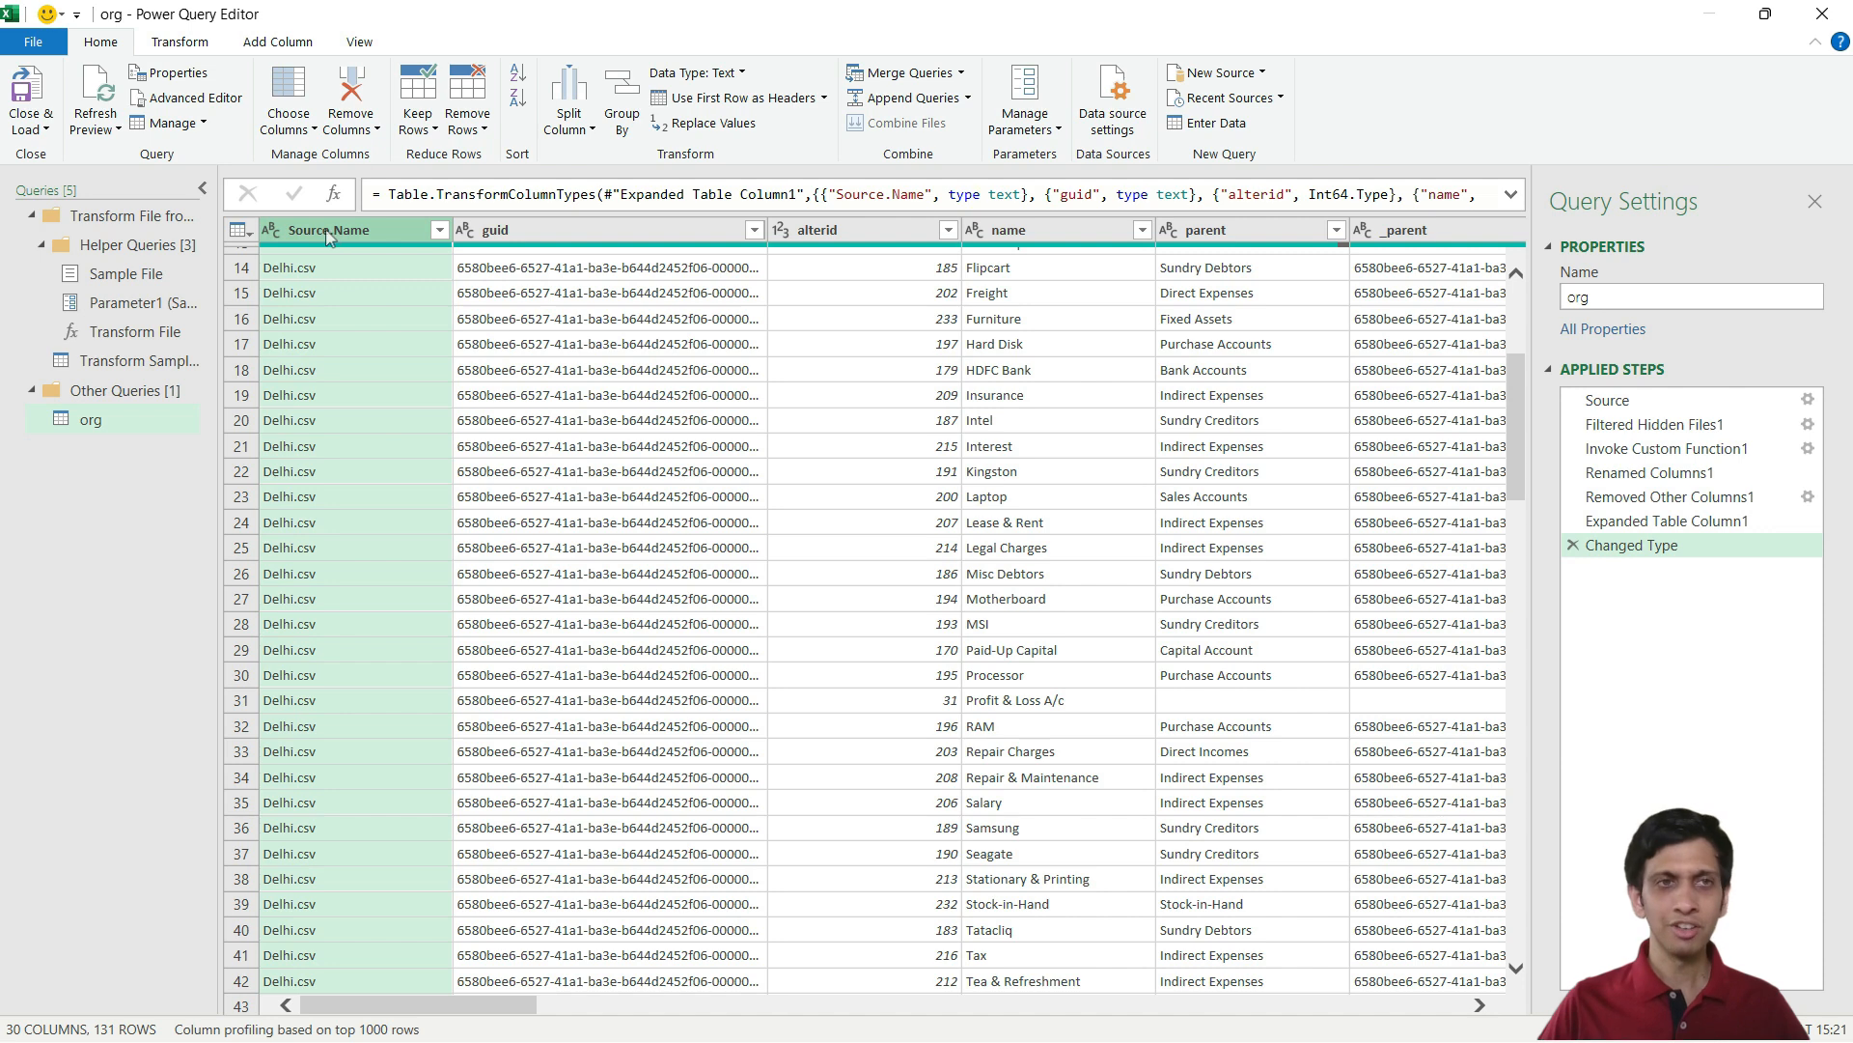
double_click(328, 234)
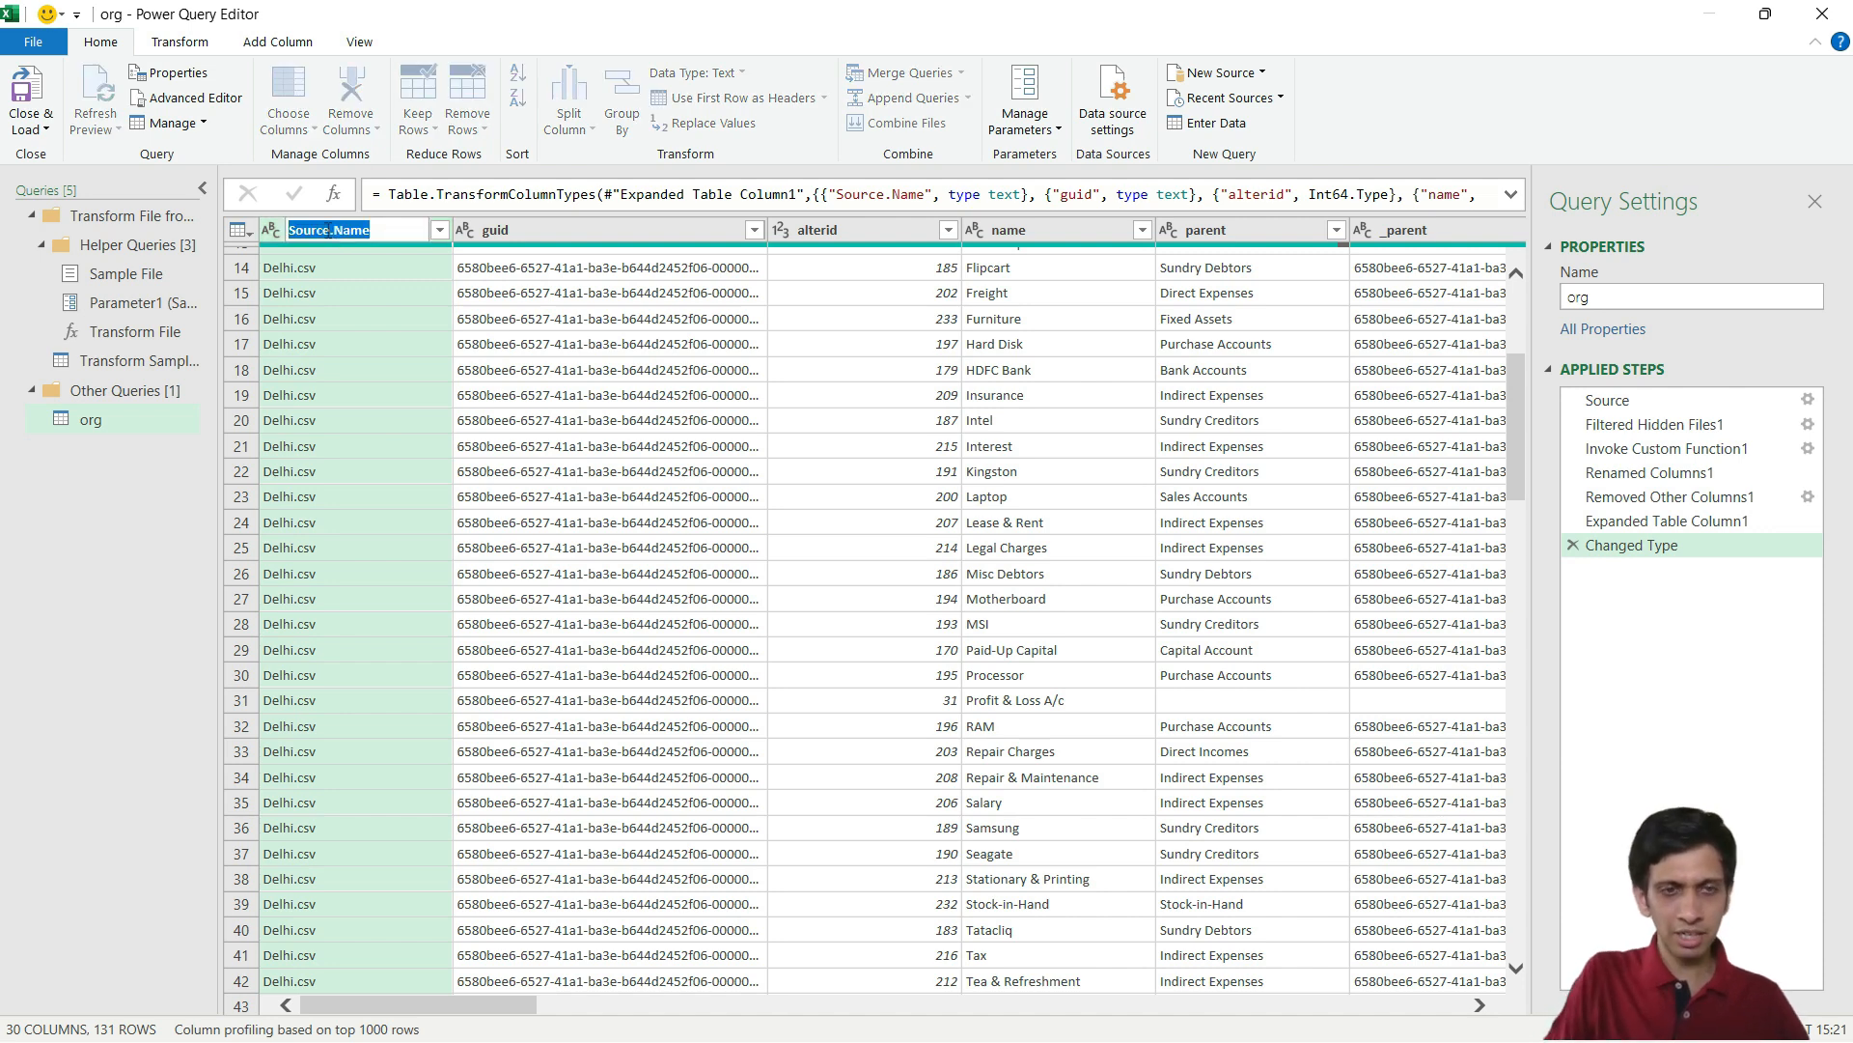
text(branch)
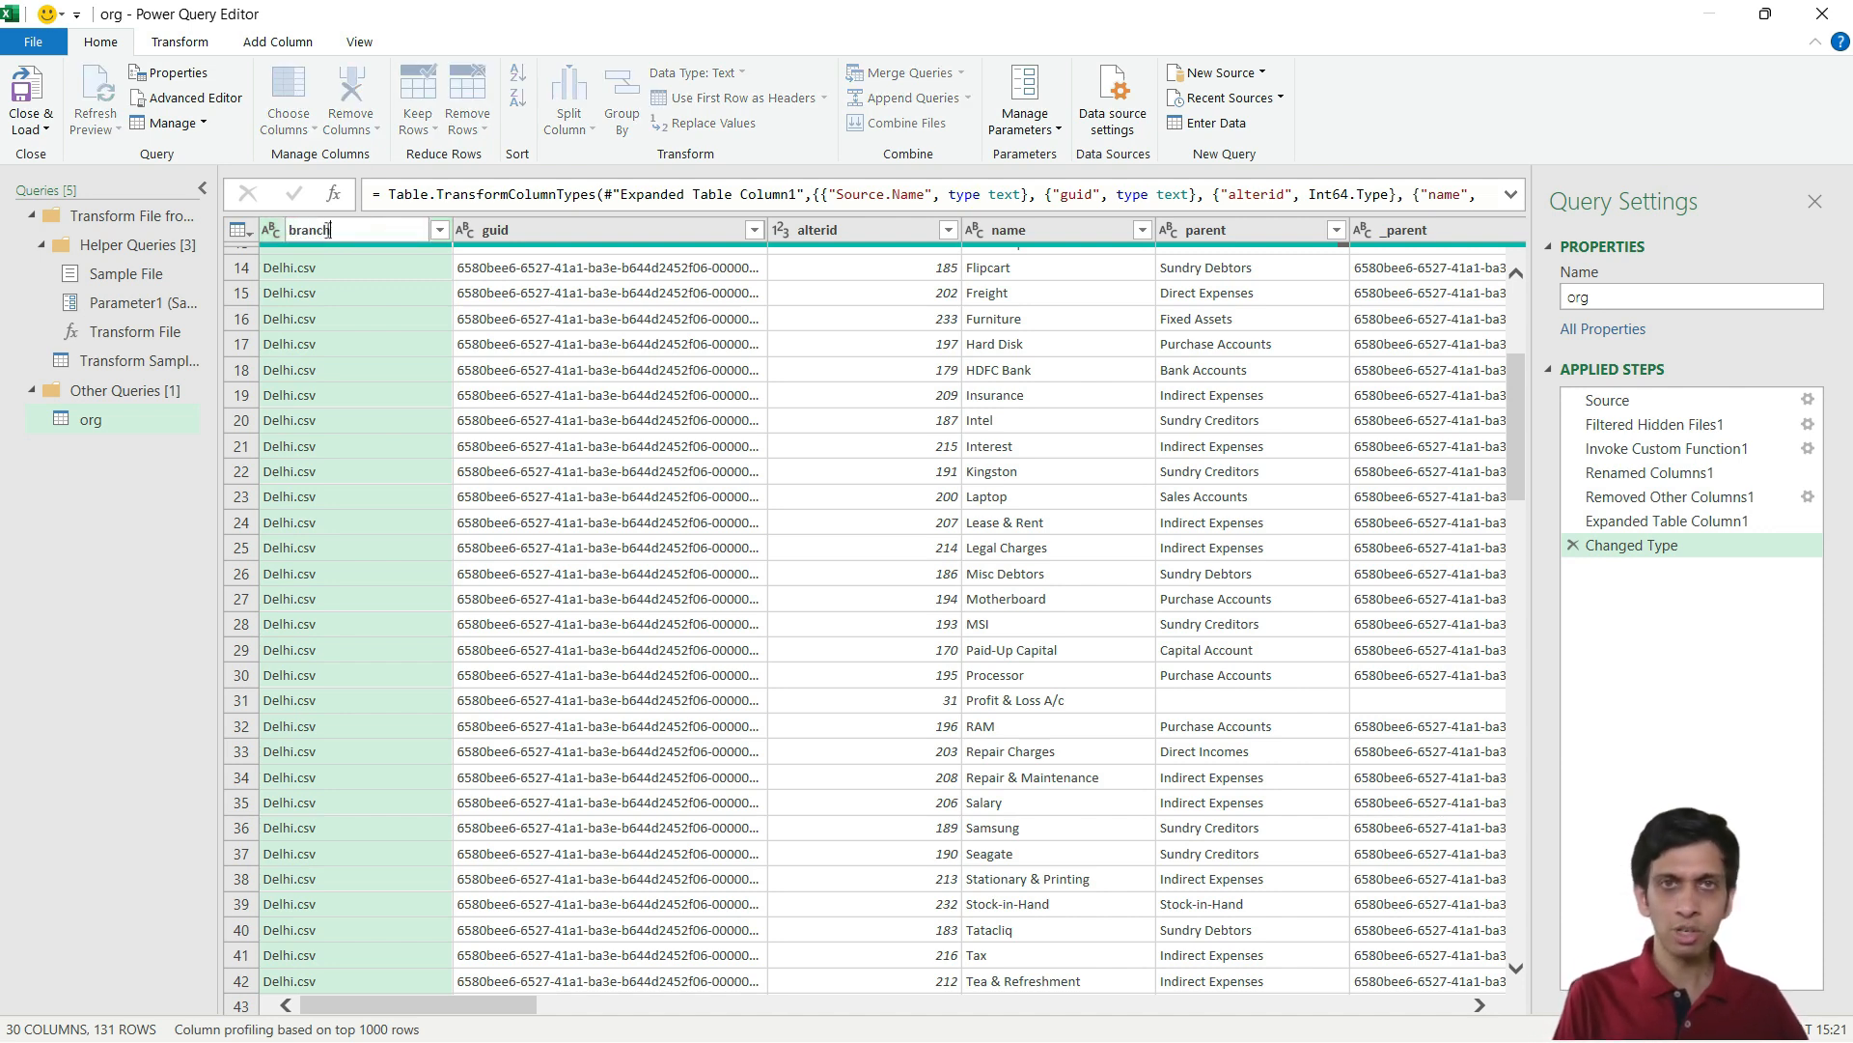
key(Return)
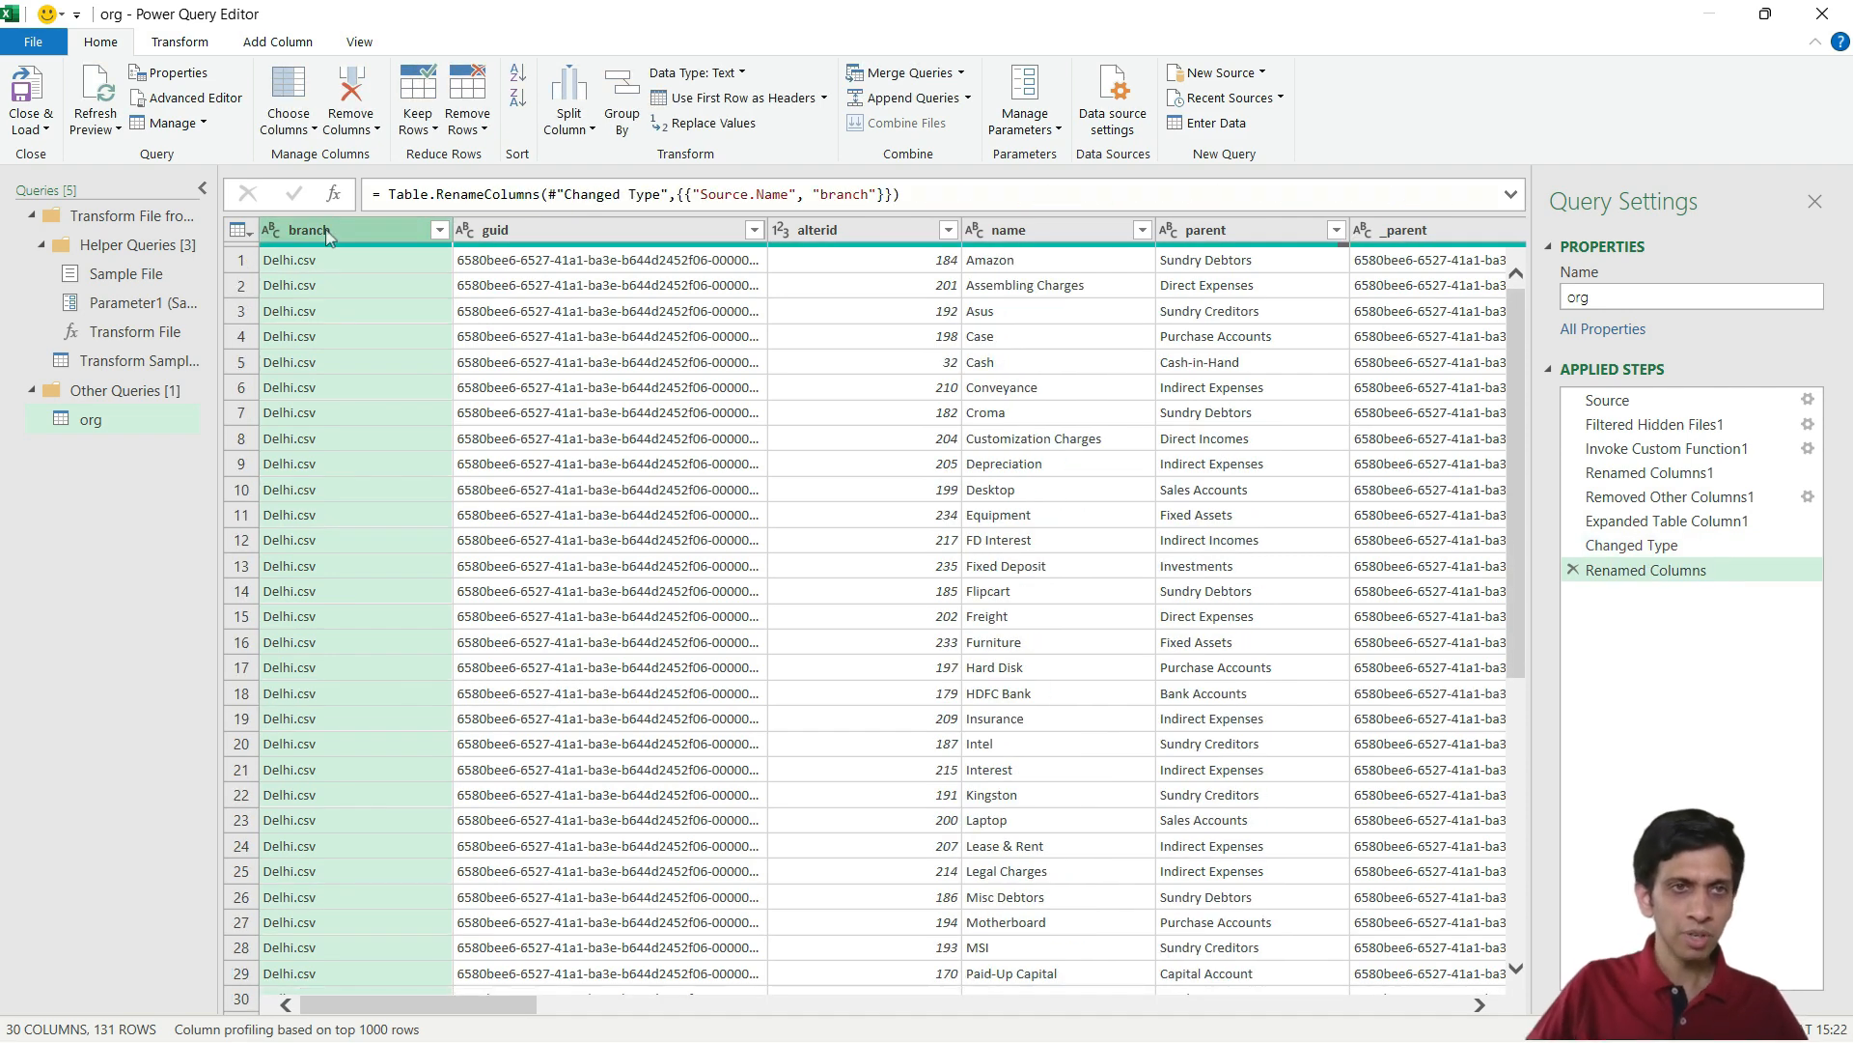
Strip the .csv extension from the branch column's values by replacing it with nothing
scroll(400, 577, down, 2)
scroll(402, 586, down, 5)
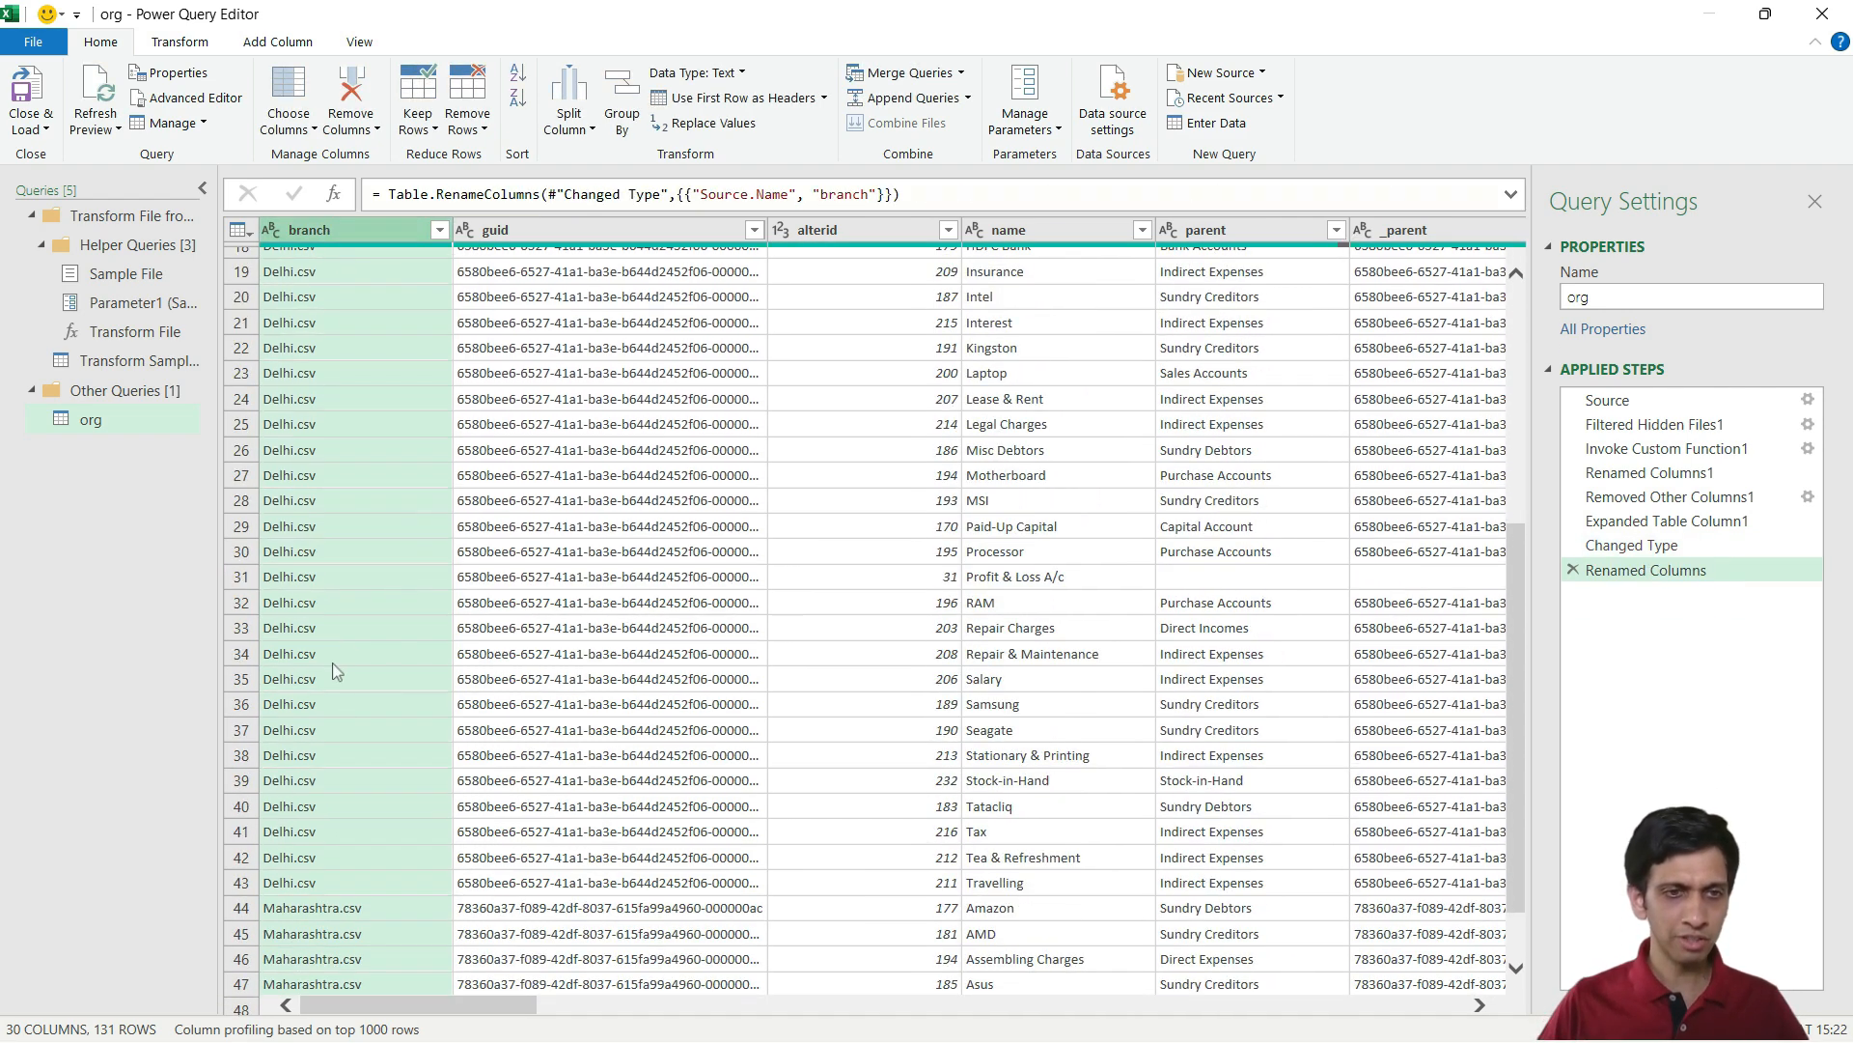
scroll(355, 582, up, 6)
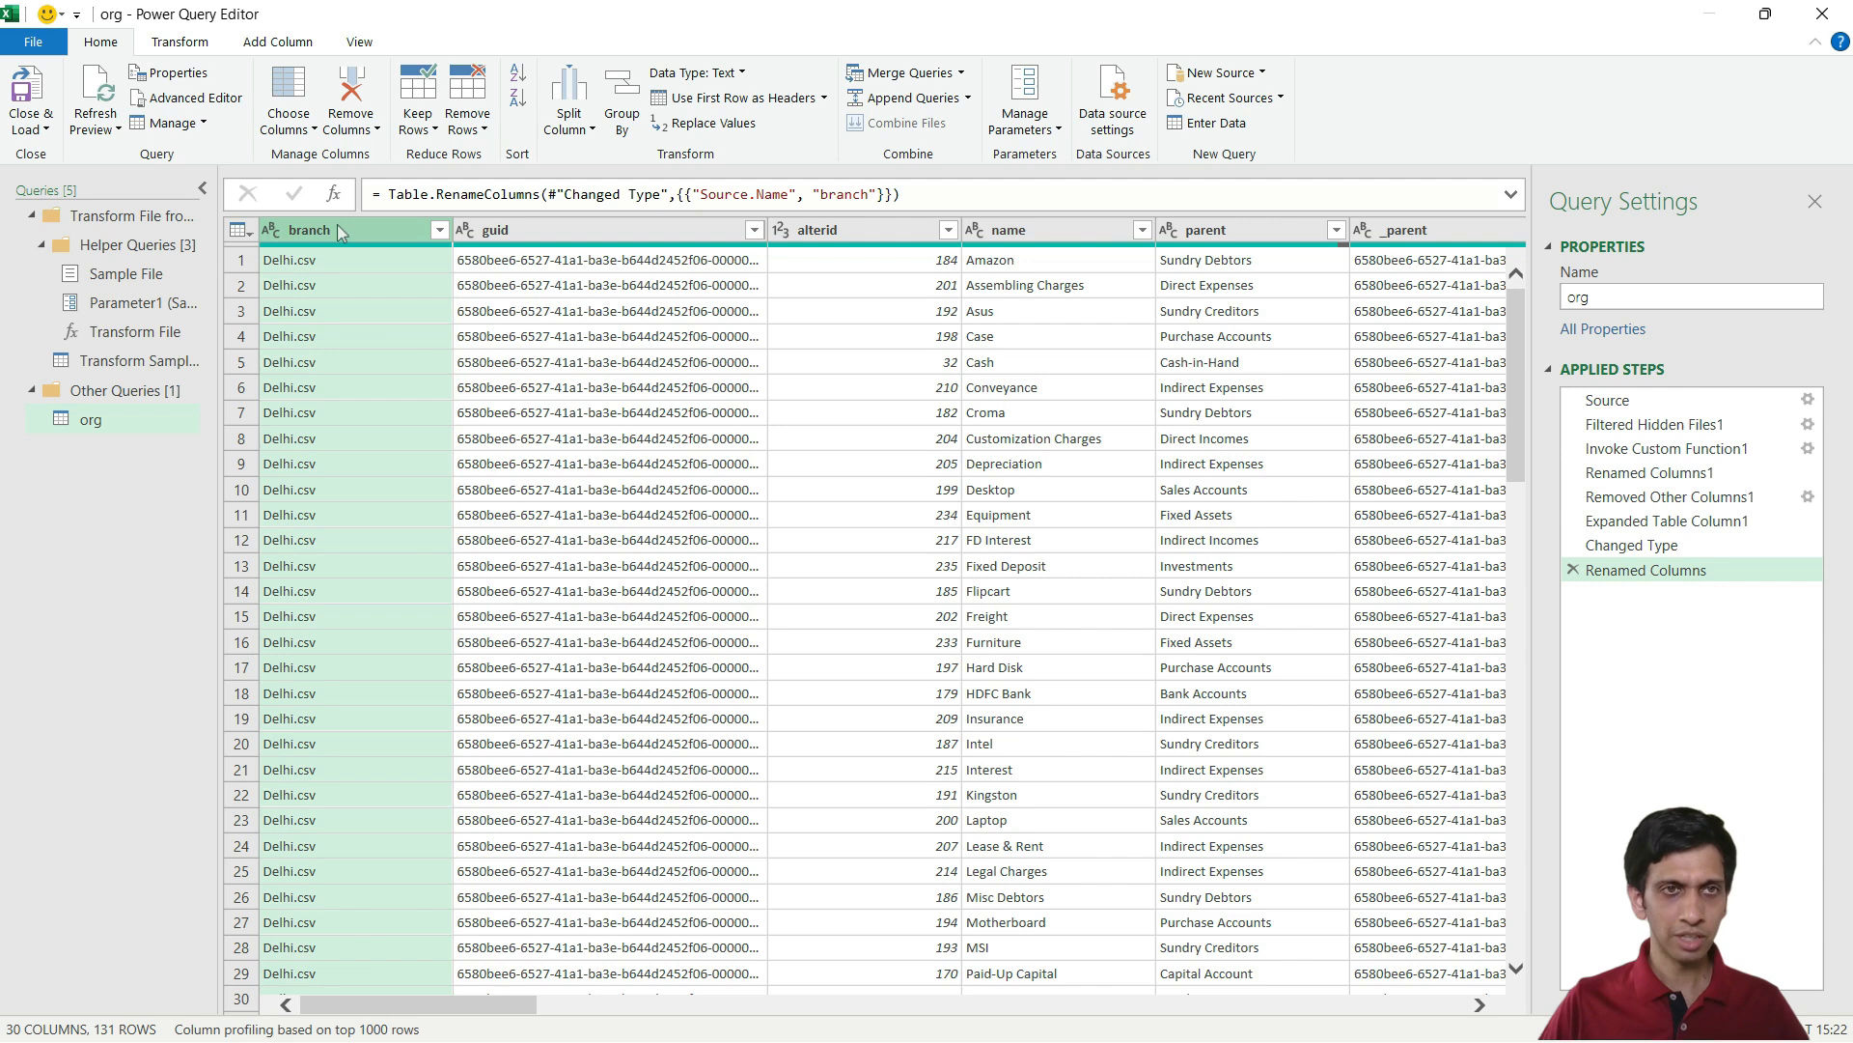
right_click(340, 230)
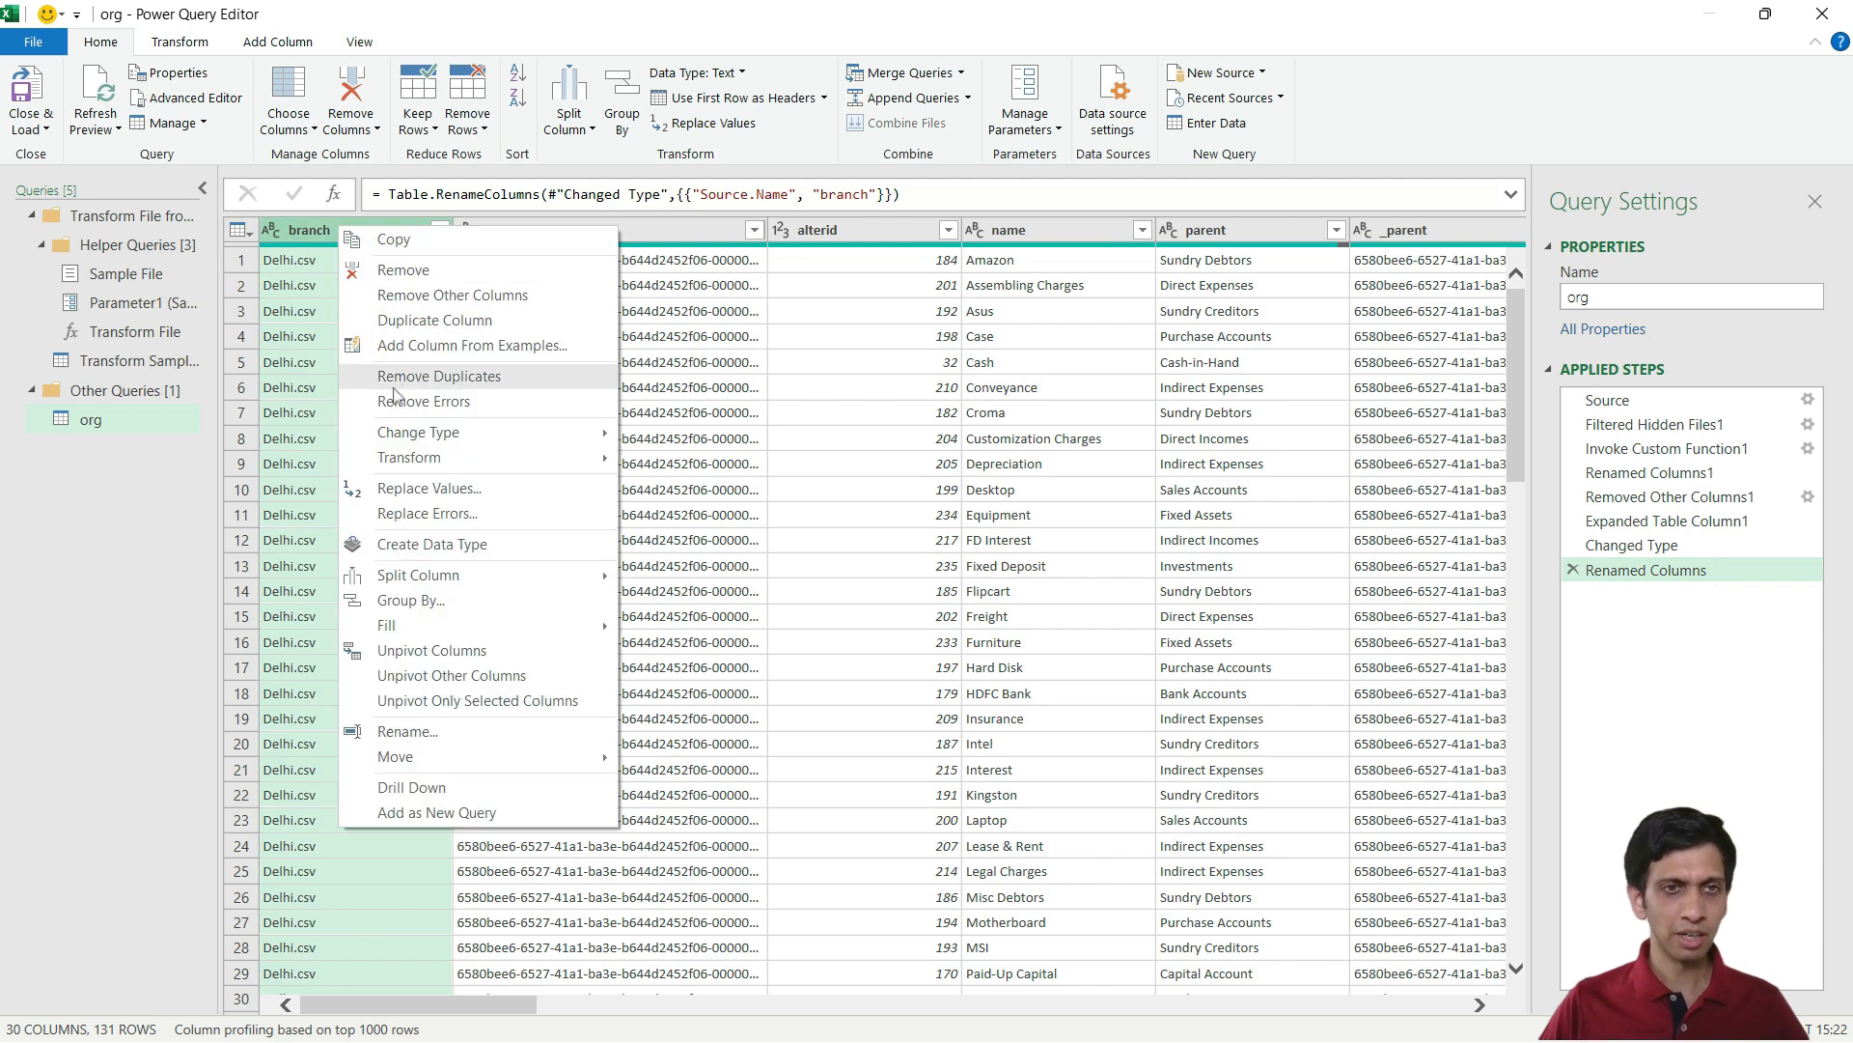
click(430, 489)
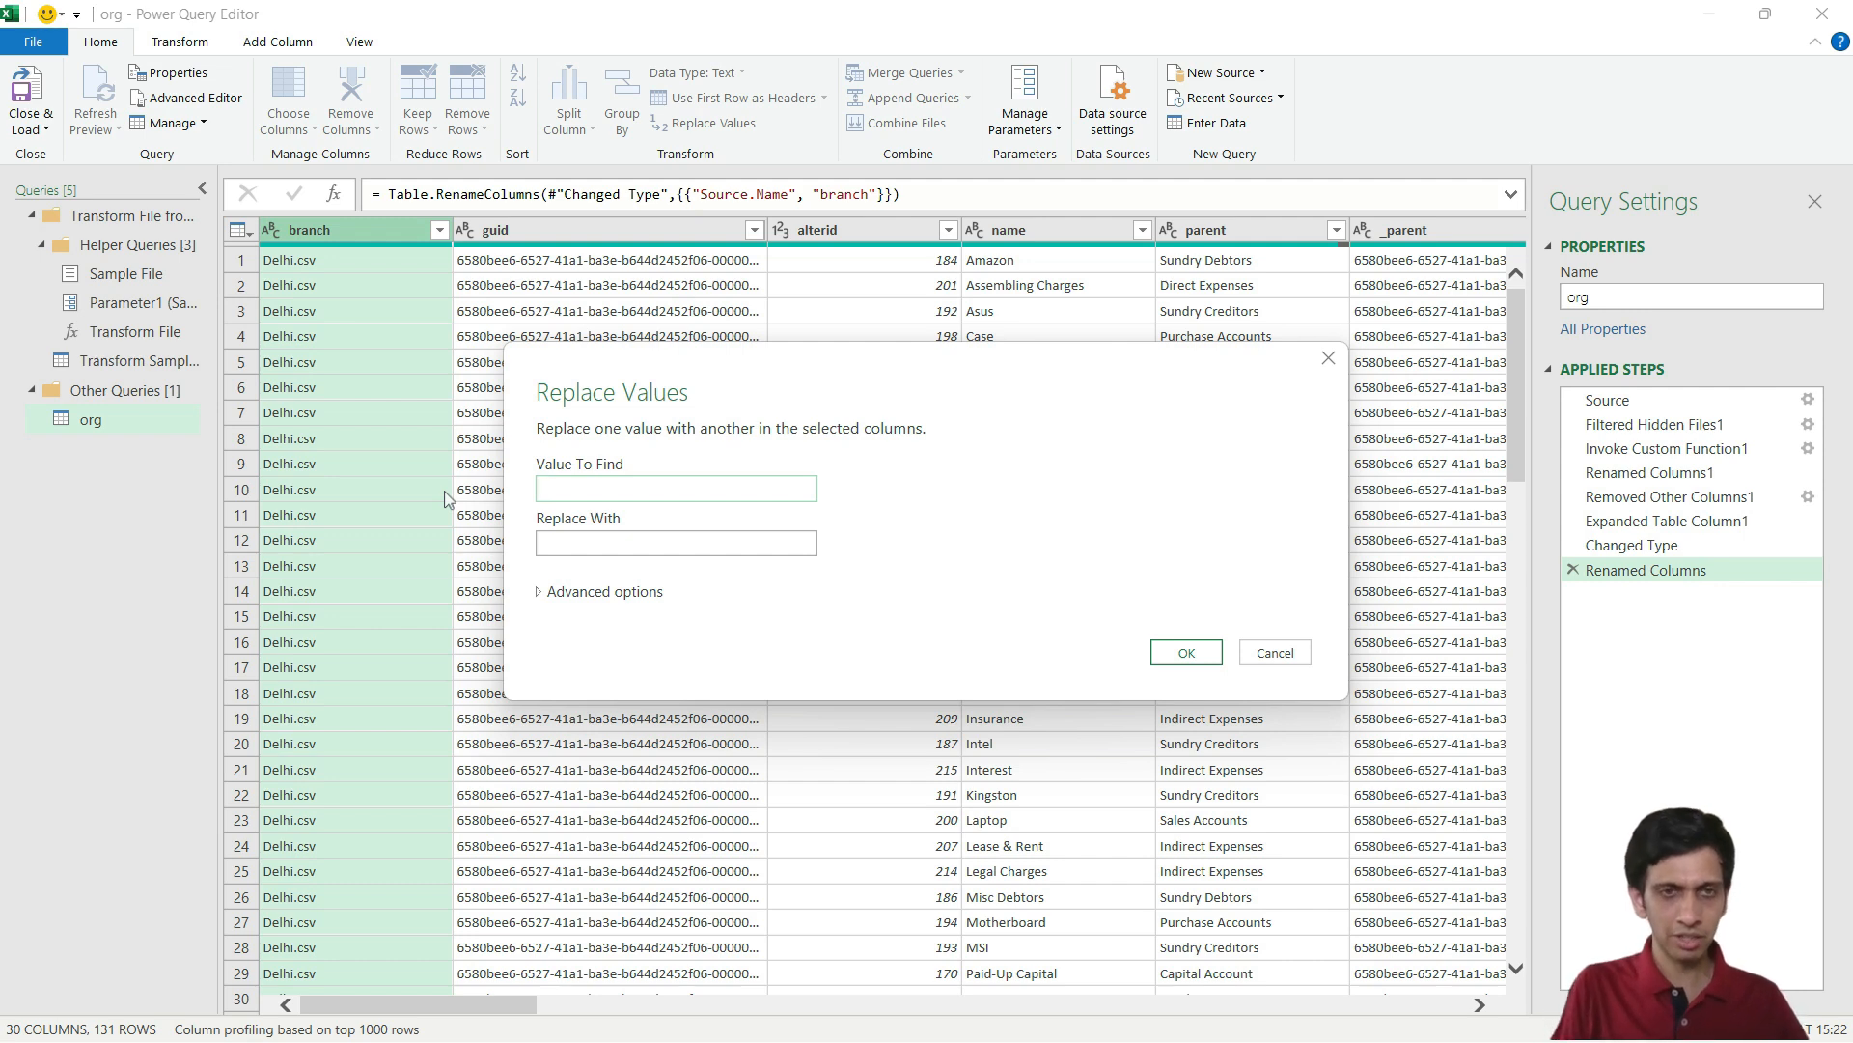
text(.csv)
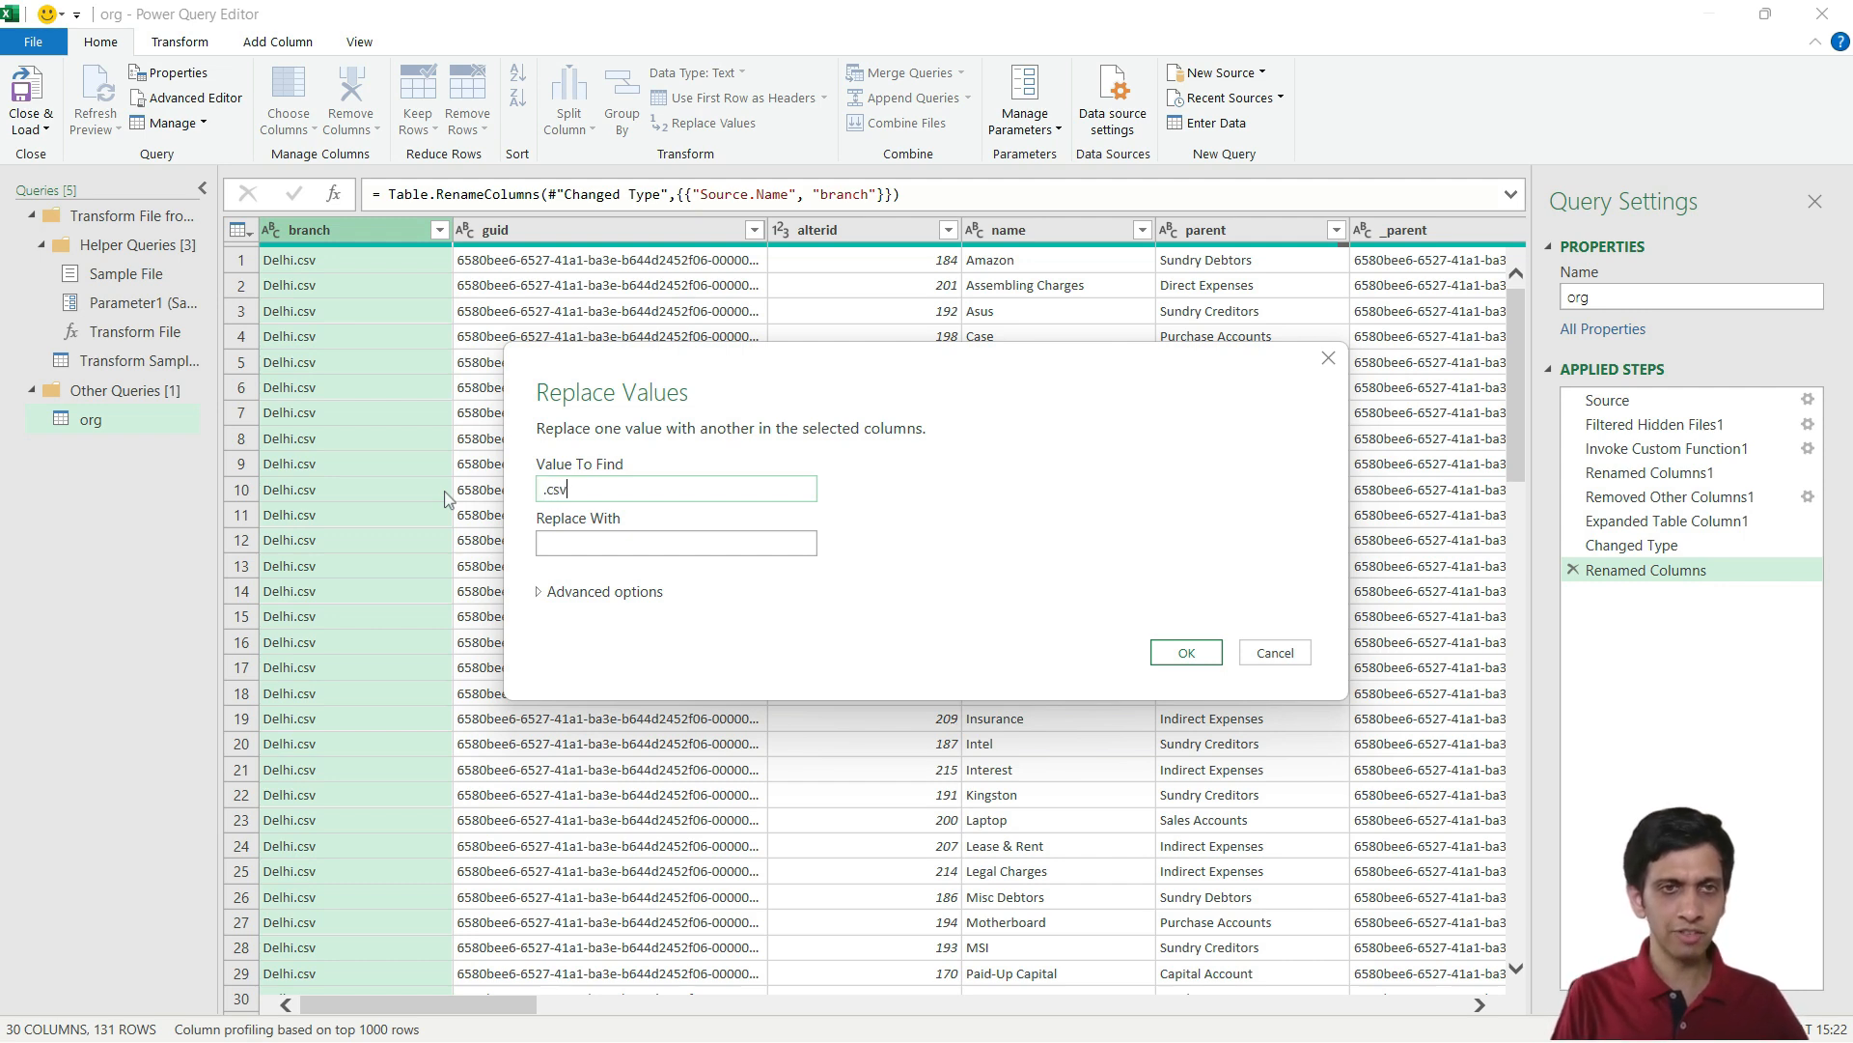
key(Tab)
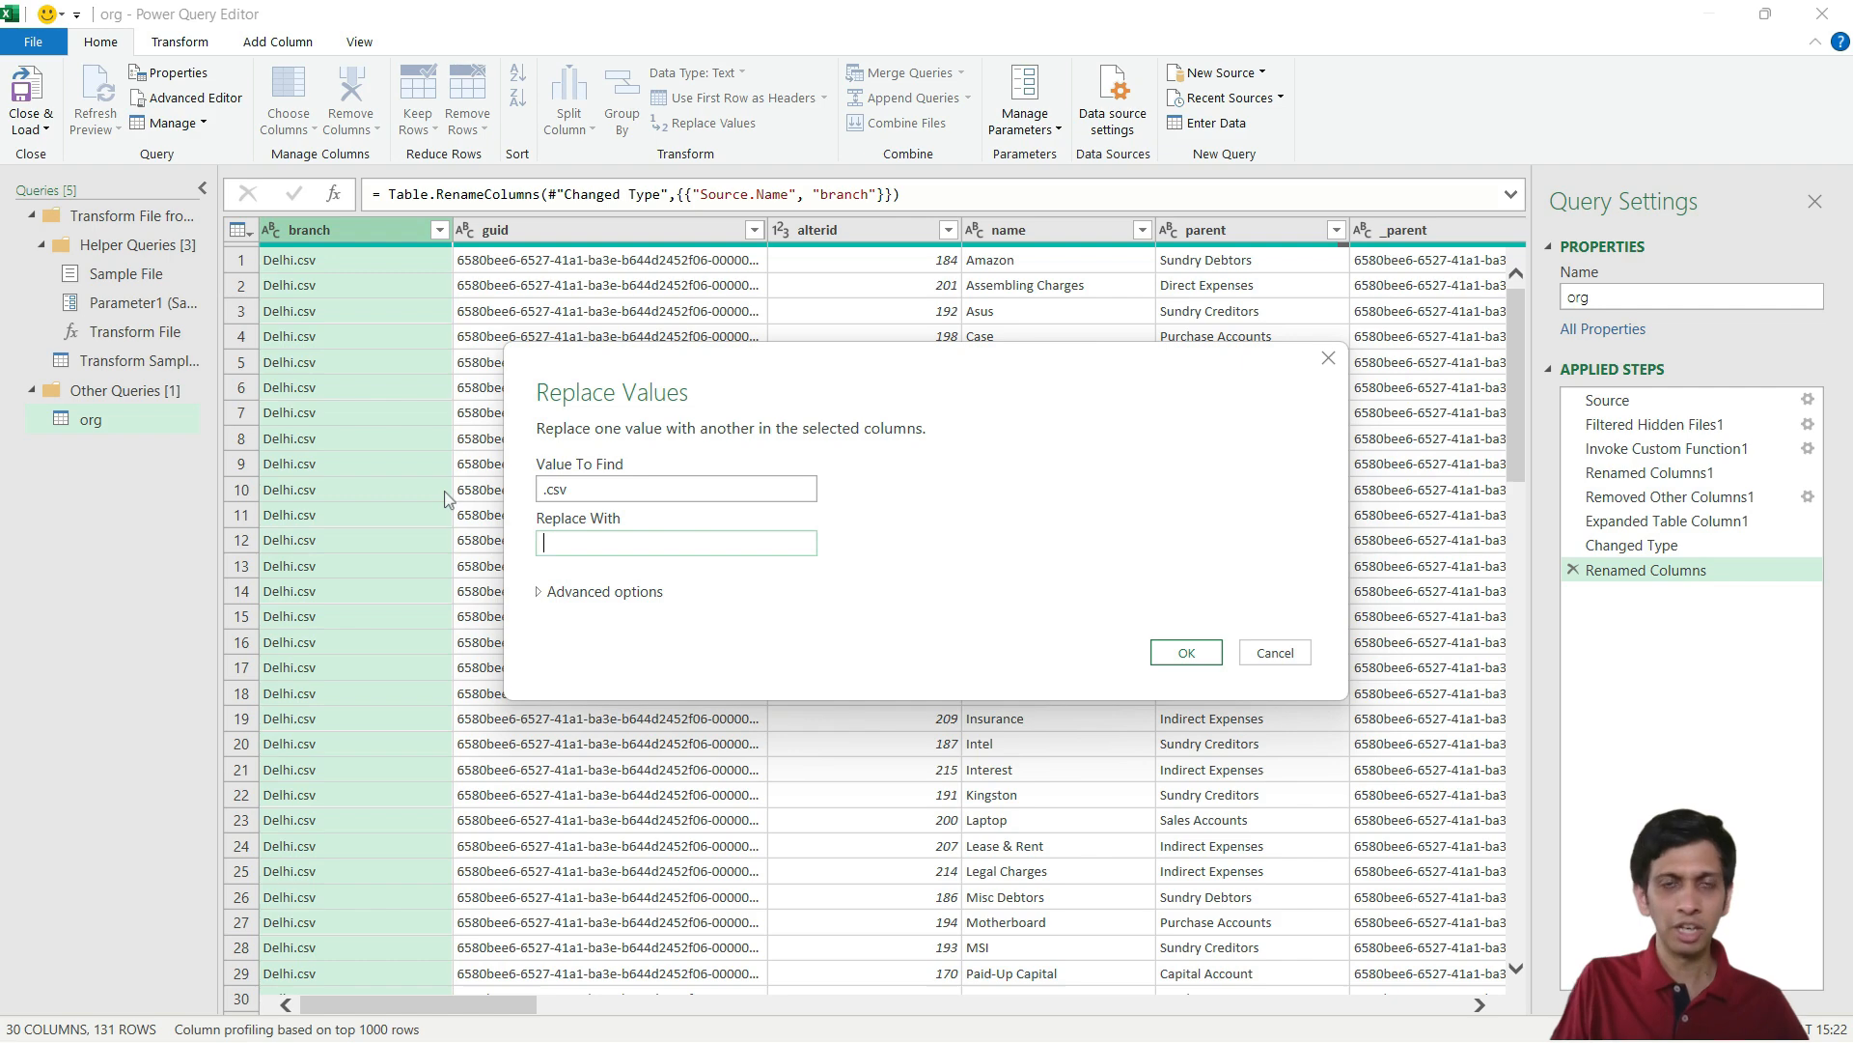
click(1187, 654)
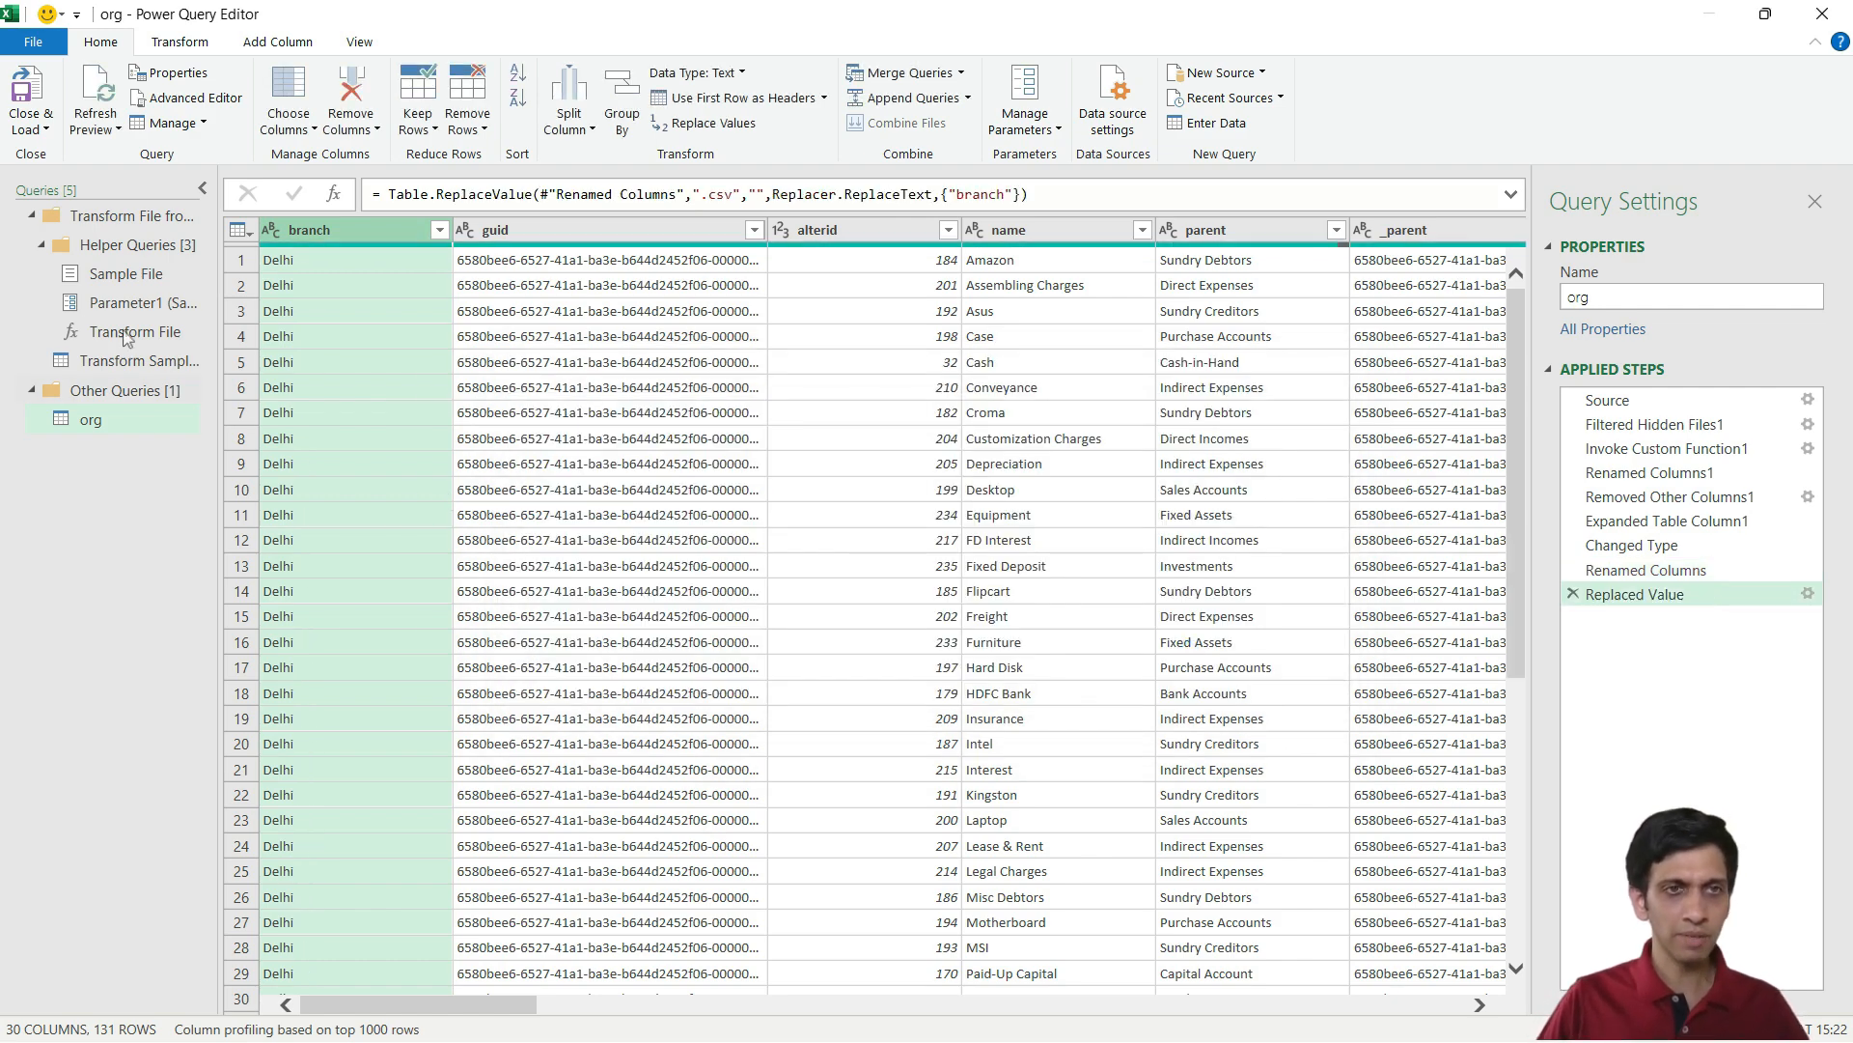
Replace the underscores in the branch column's values with spaces
scroll(373, 373, down, 15)
scroll(373, 375, down, 17)
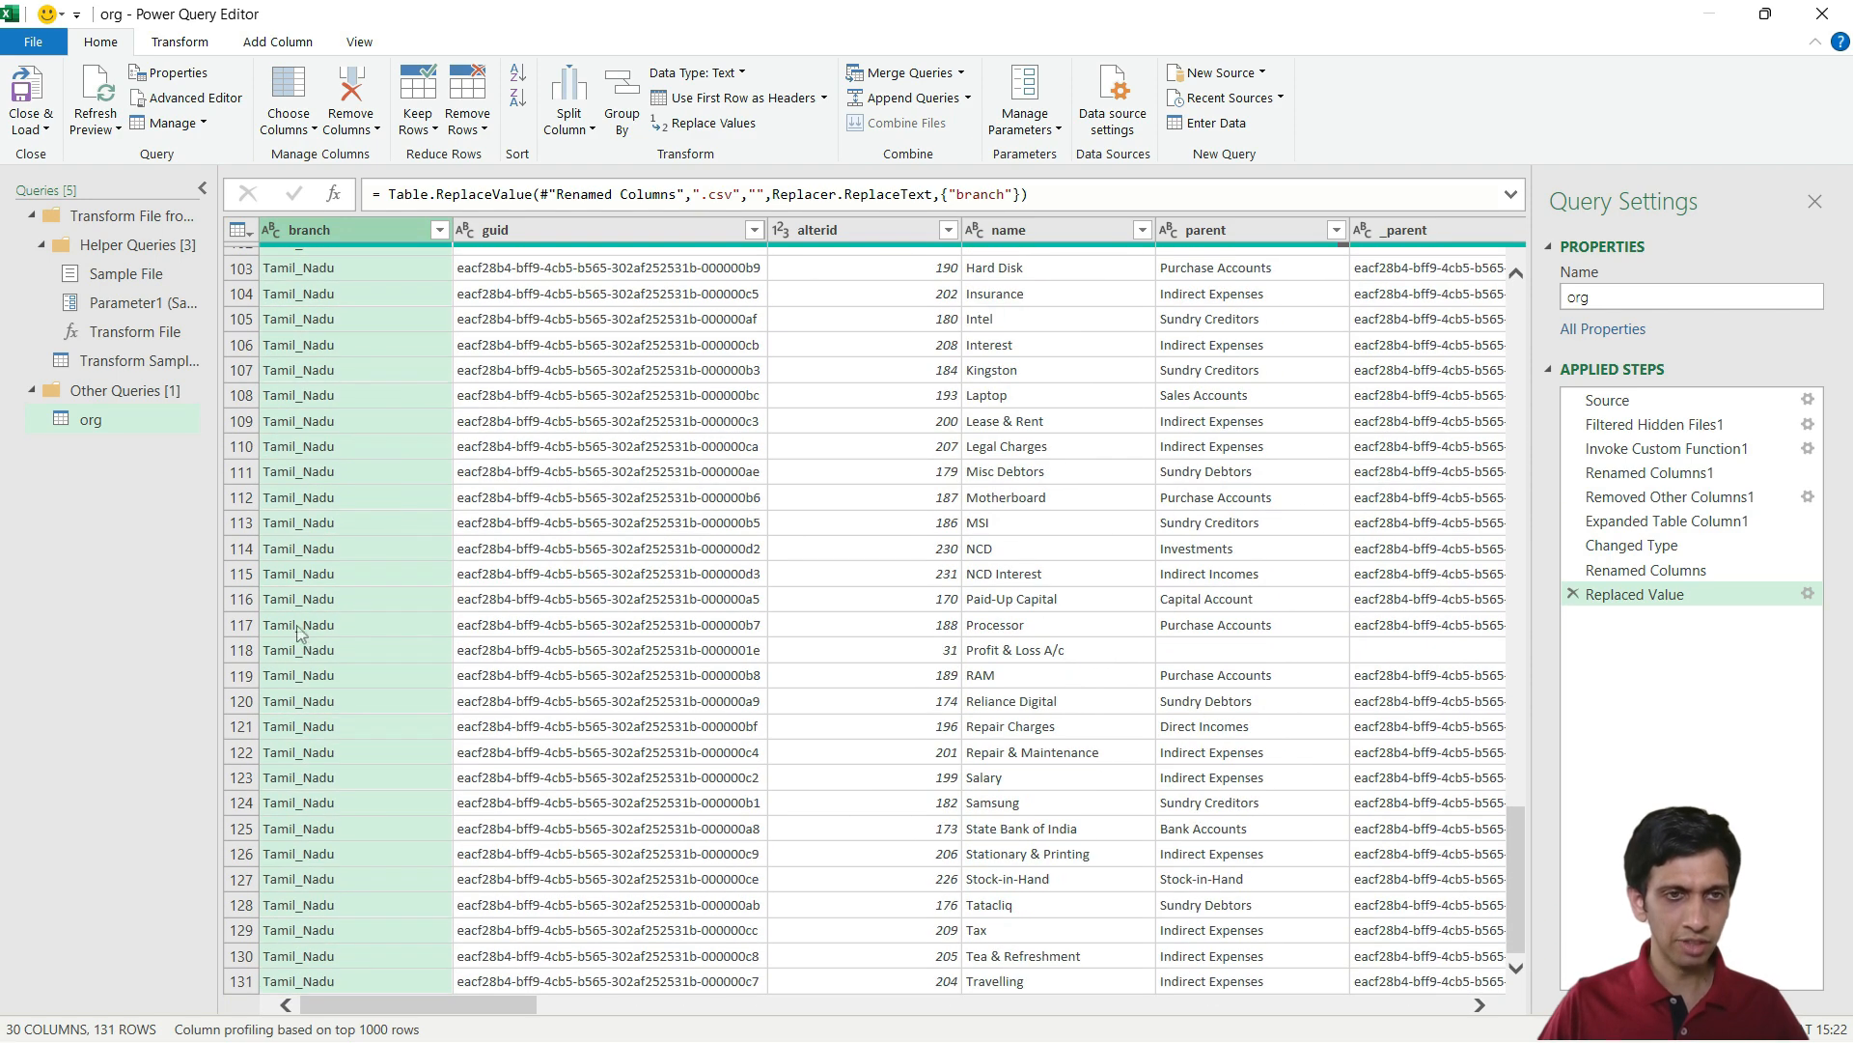
scroll(319, 531, up, 20)
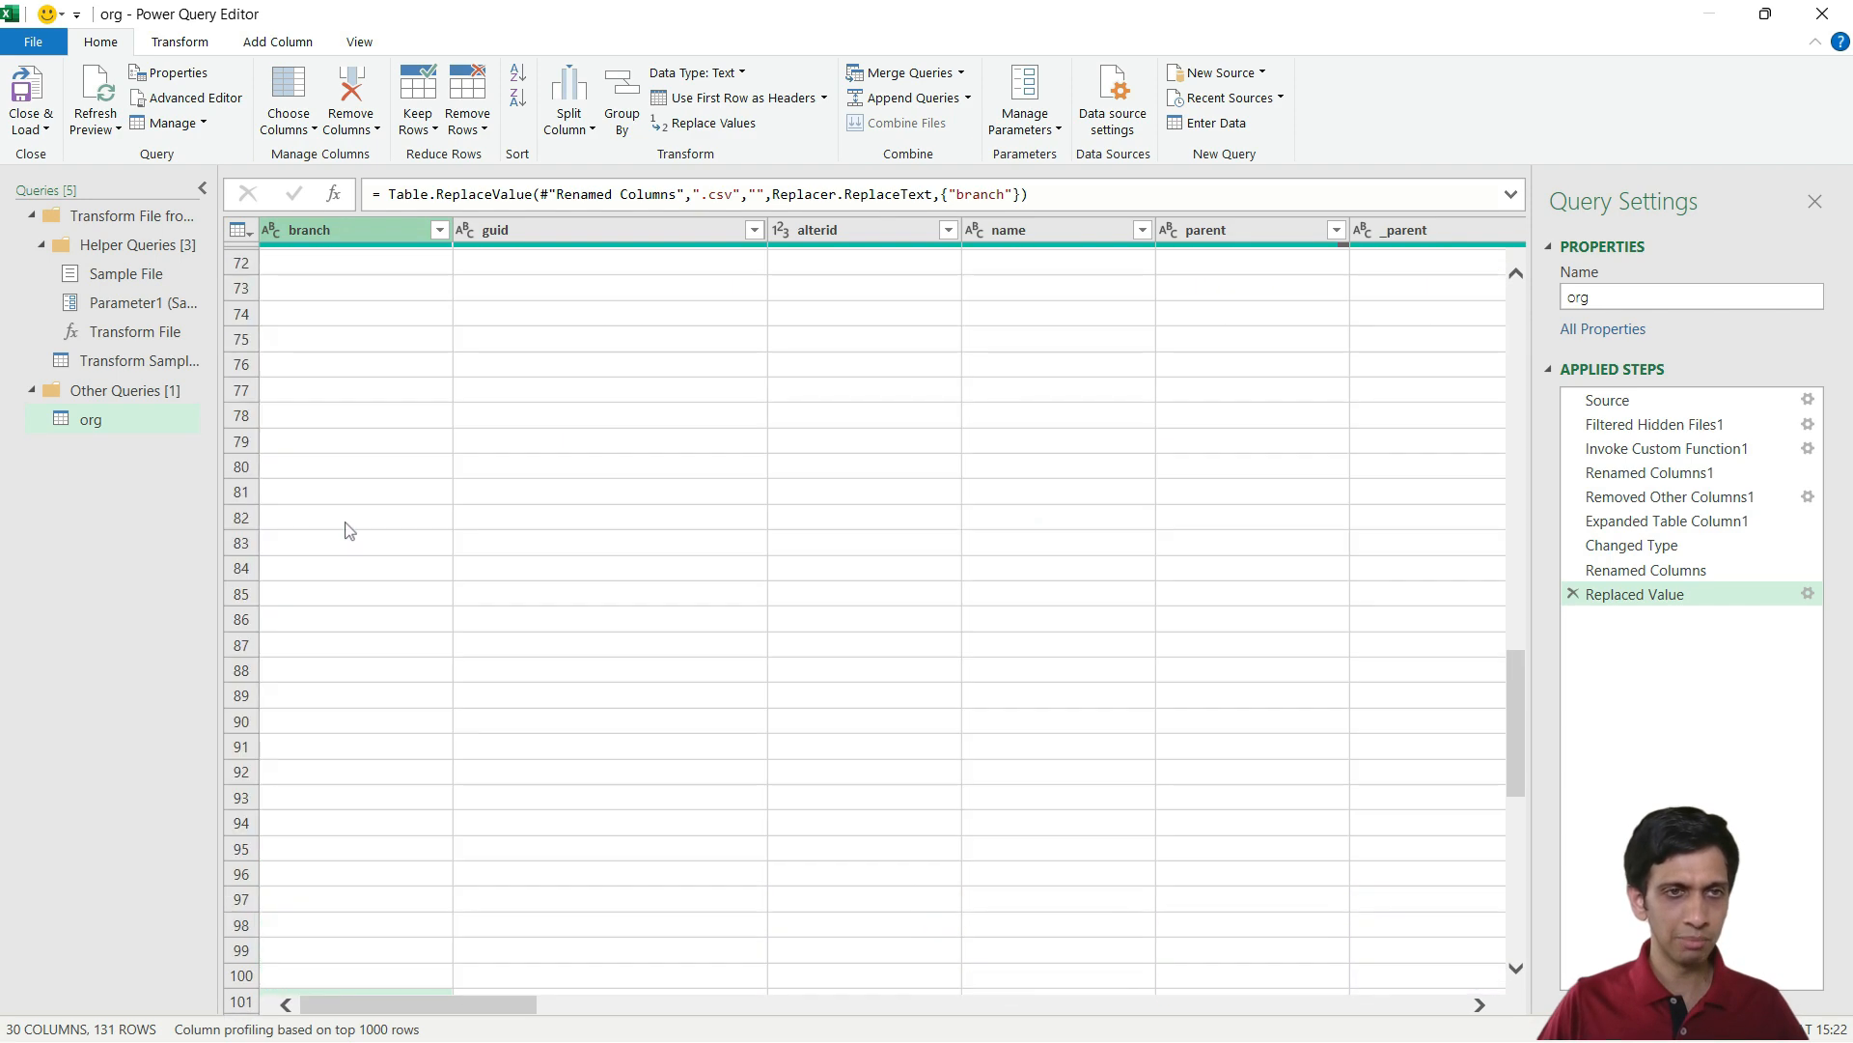
right_click(348, 229)
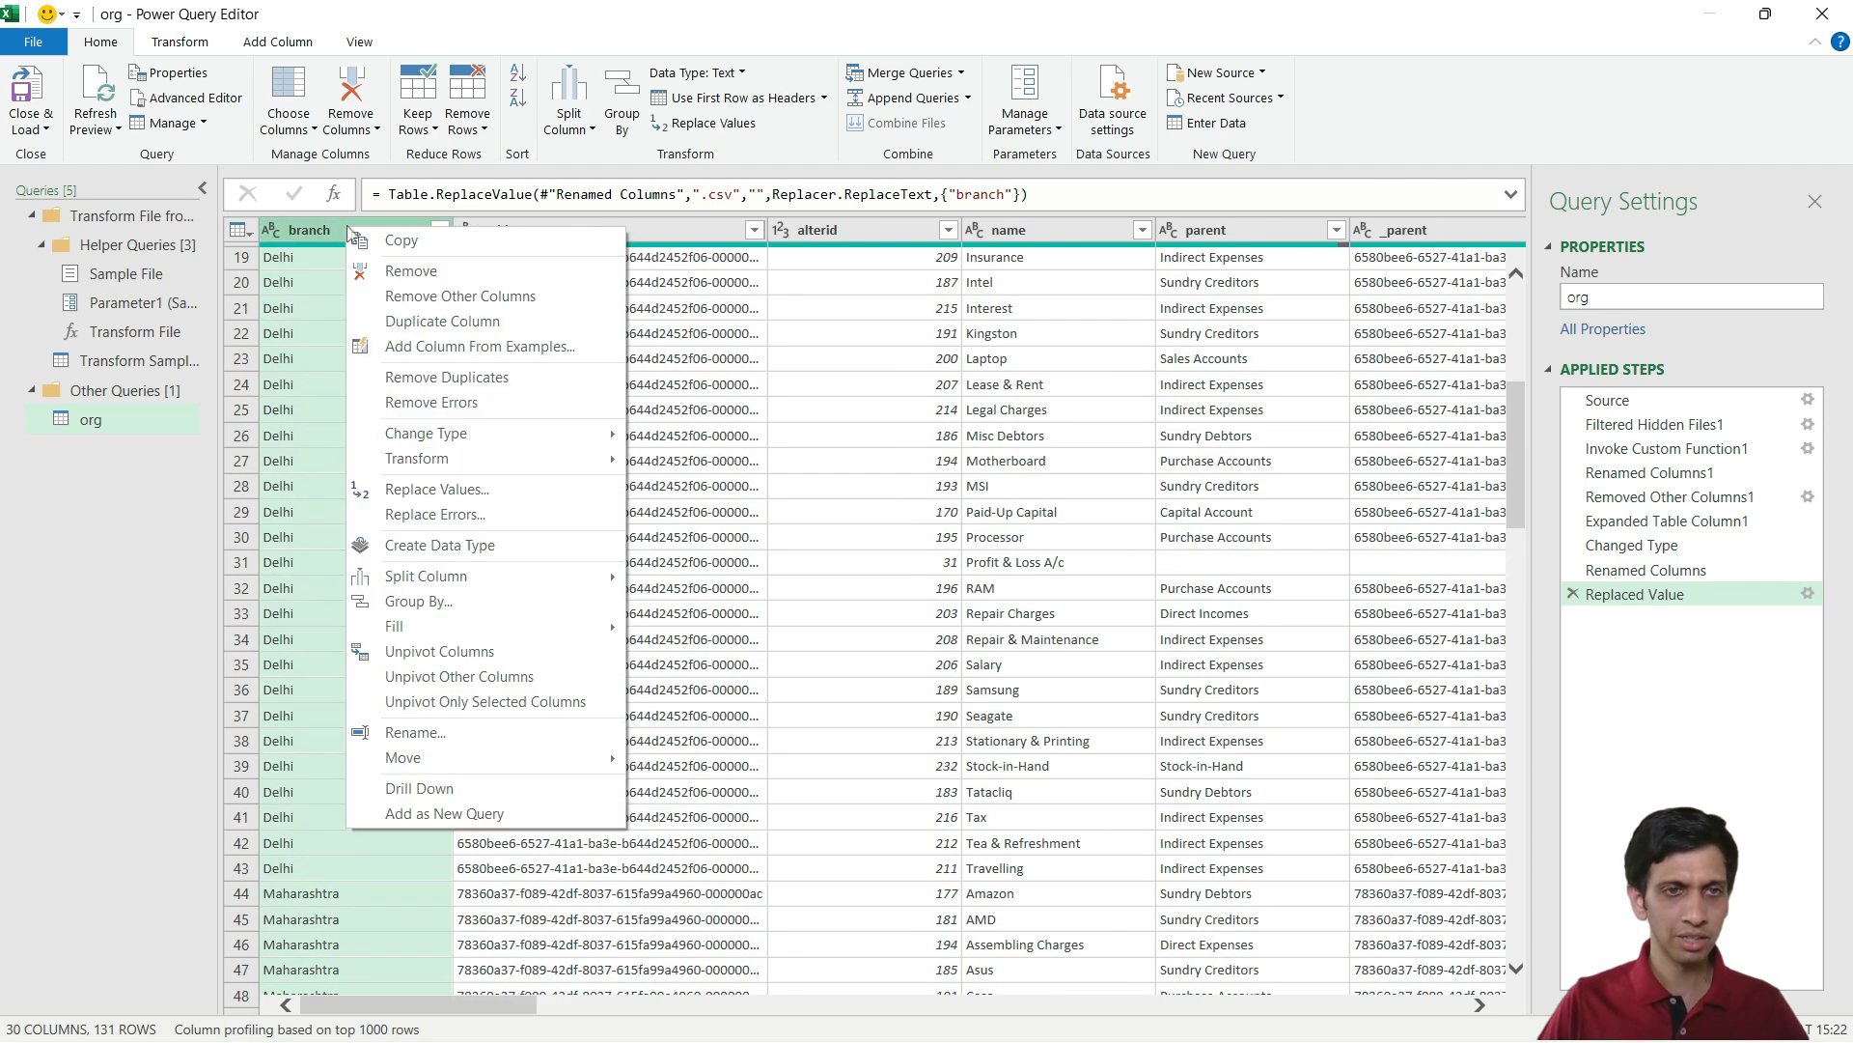
click(437, 490)
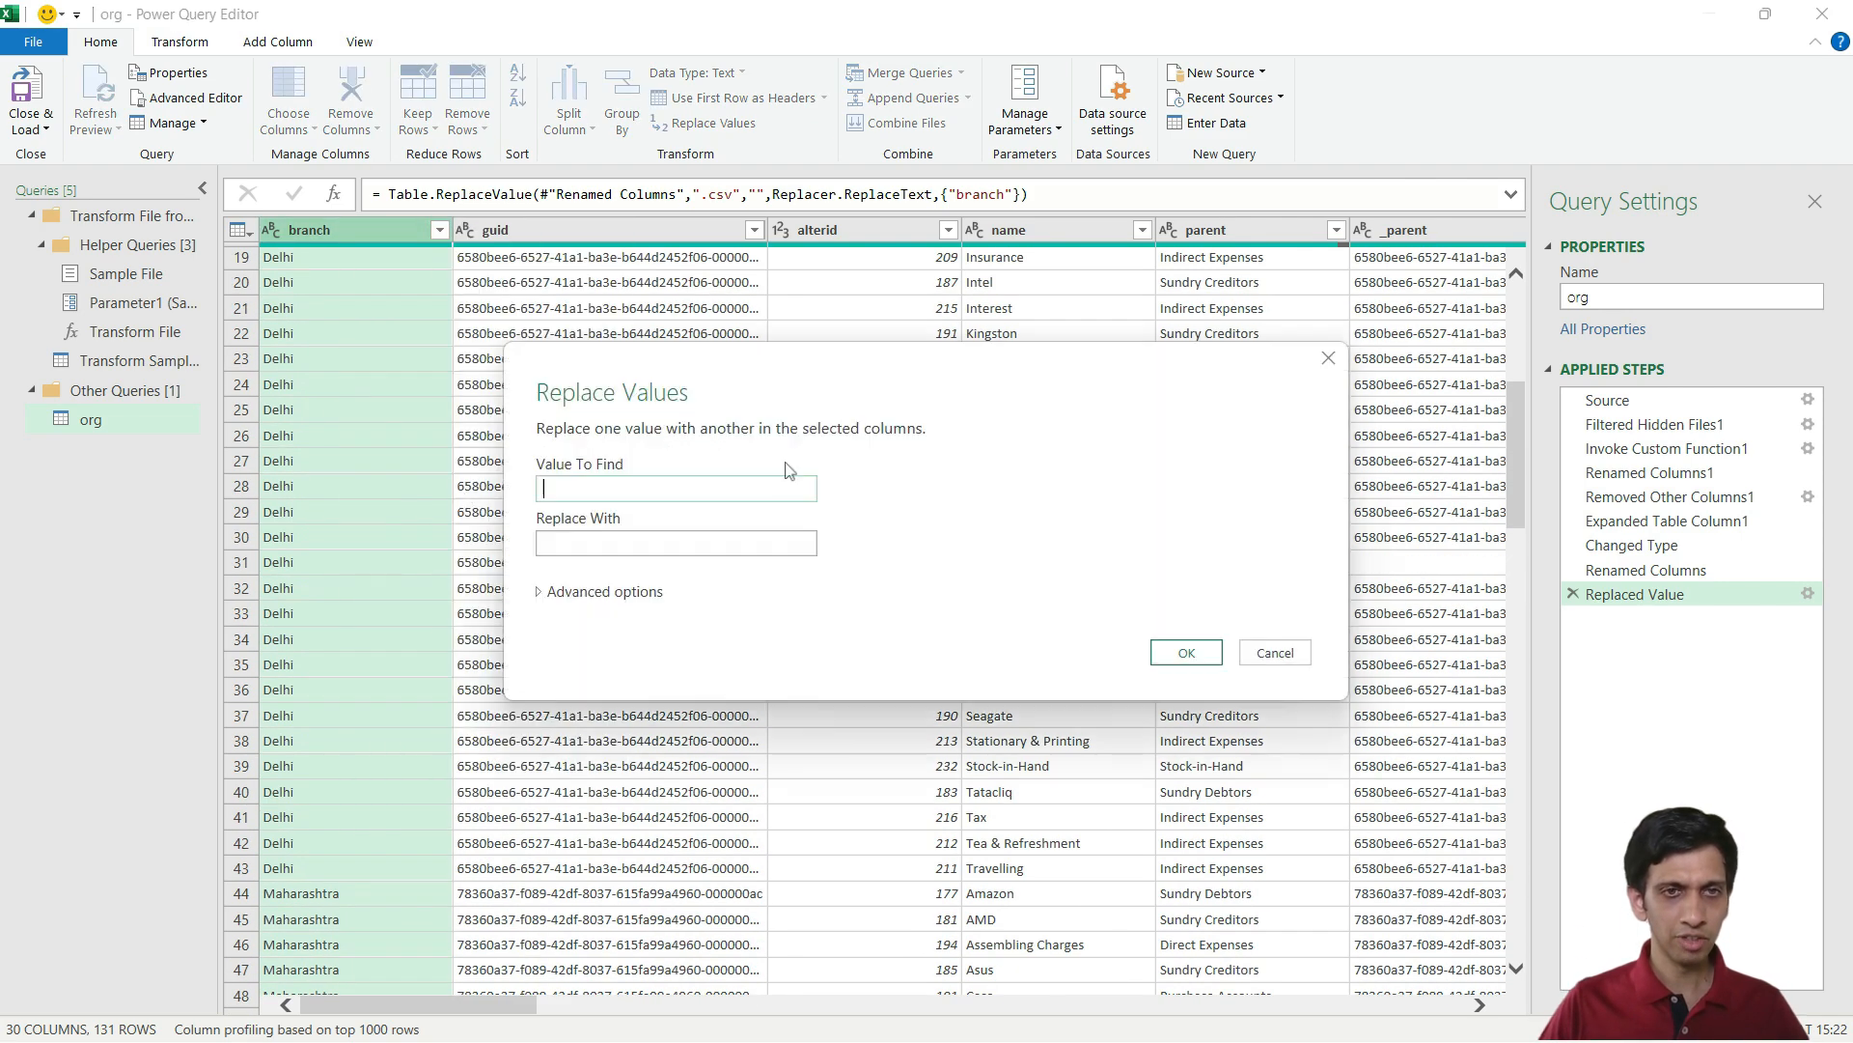
text(_)
click(619, 543)
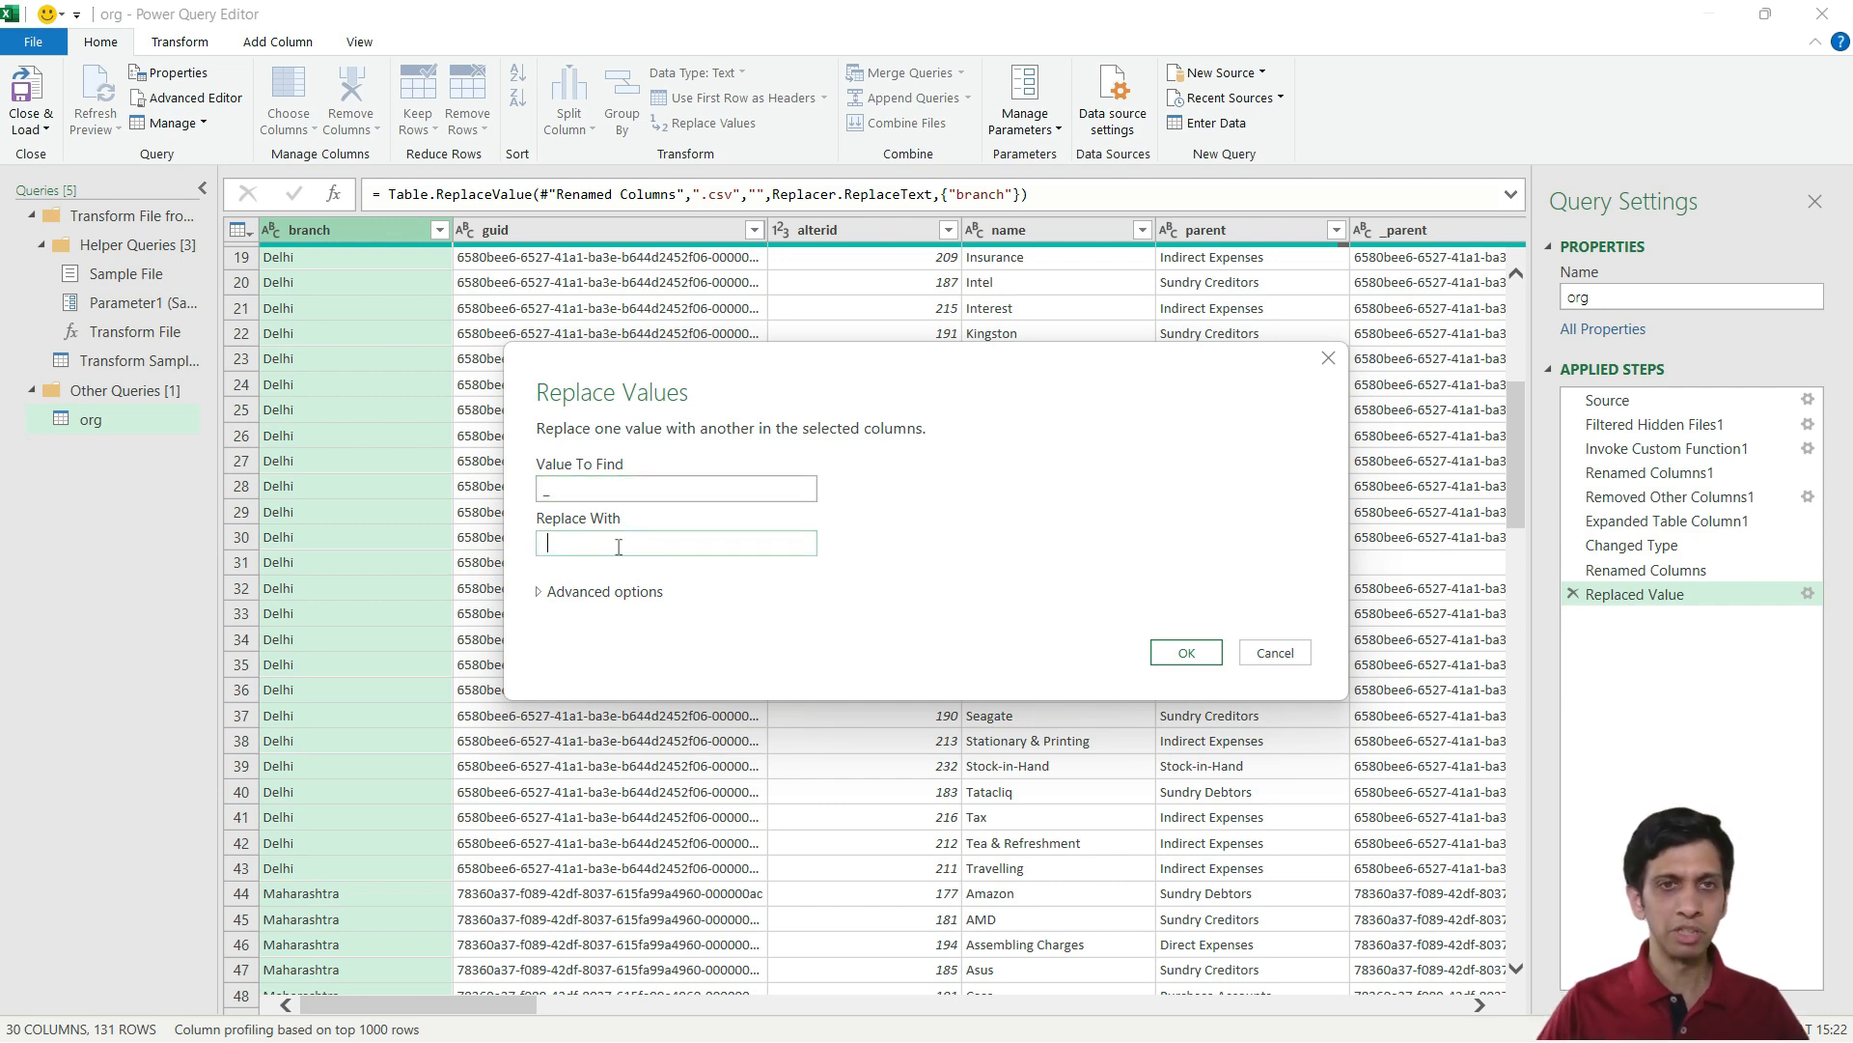
click(1184, 652)
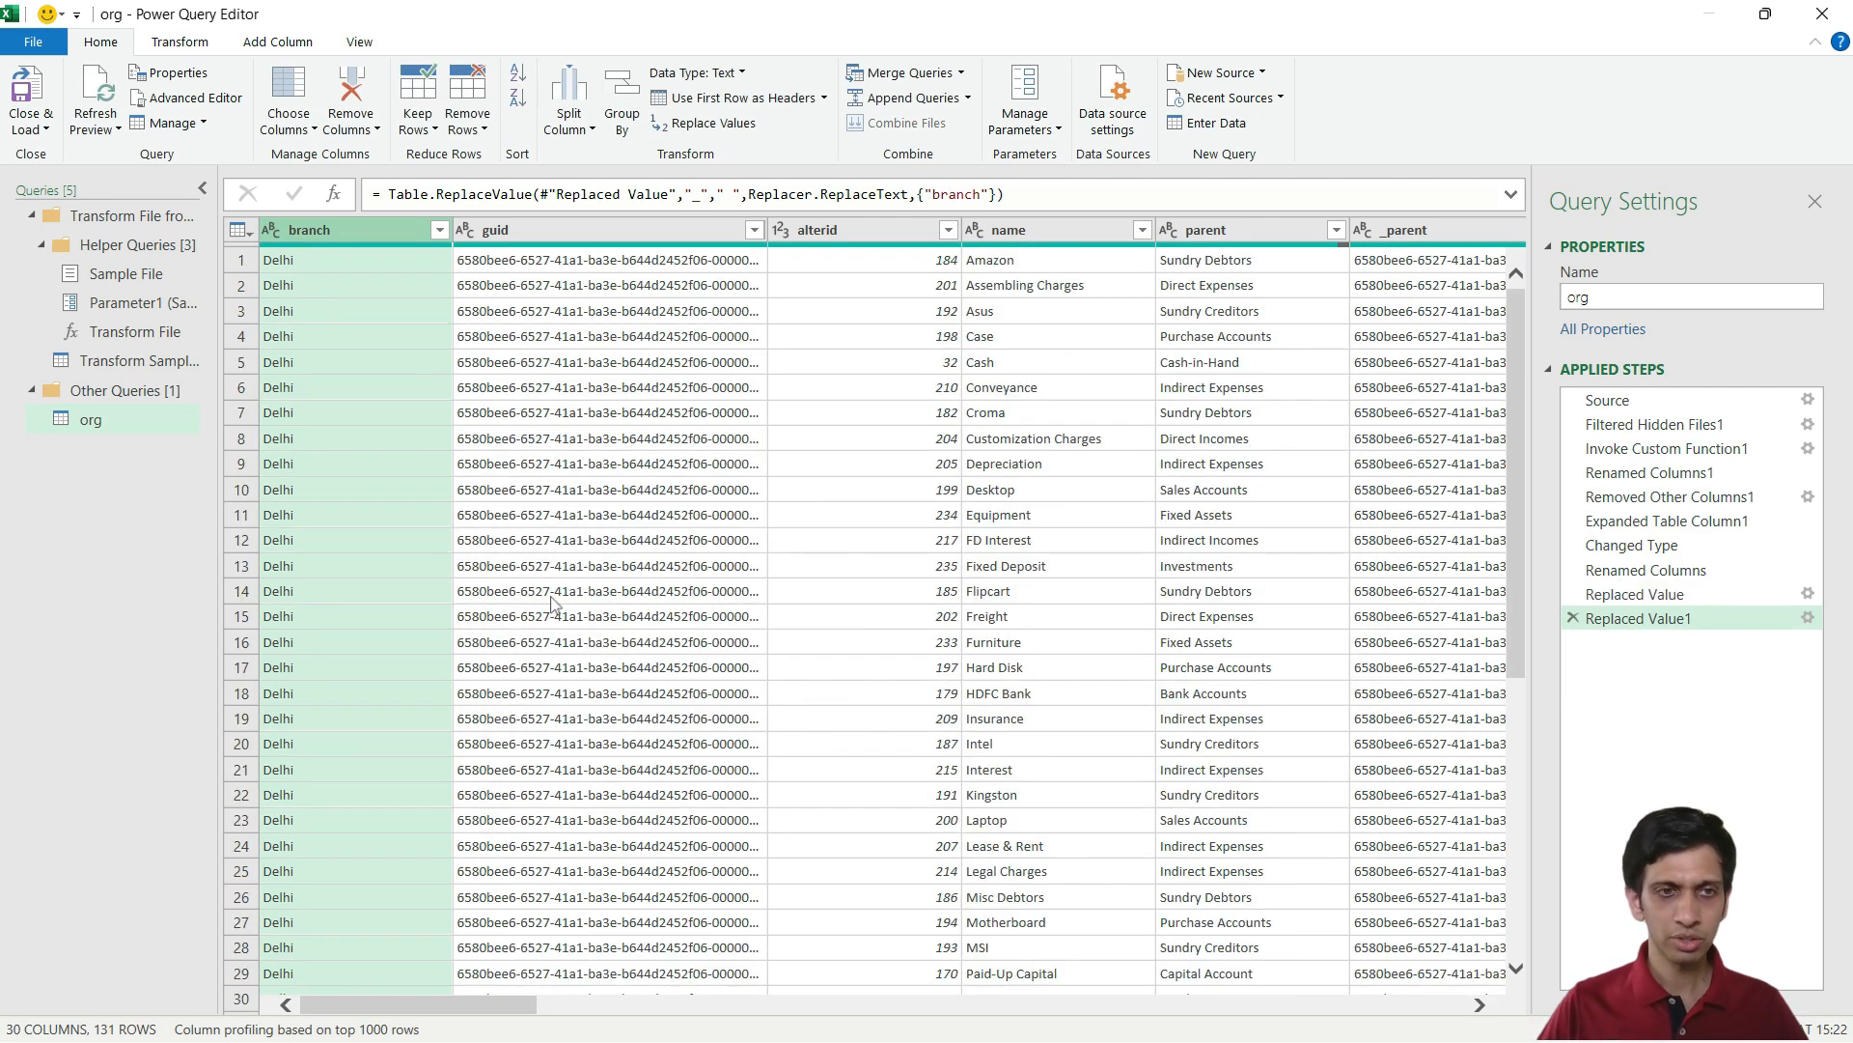
scroll(413, 580, down, 20)
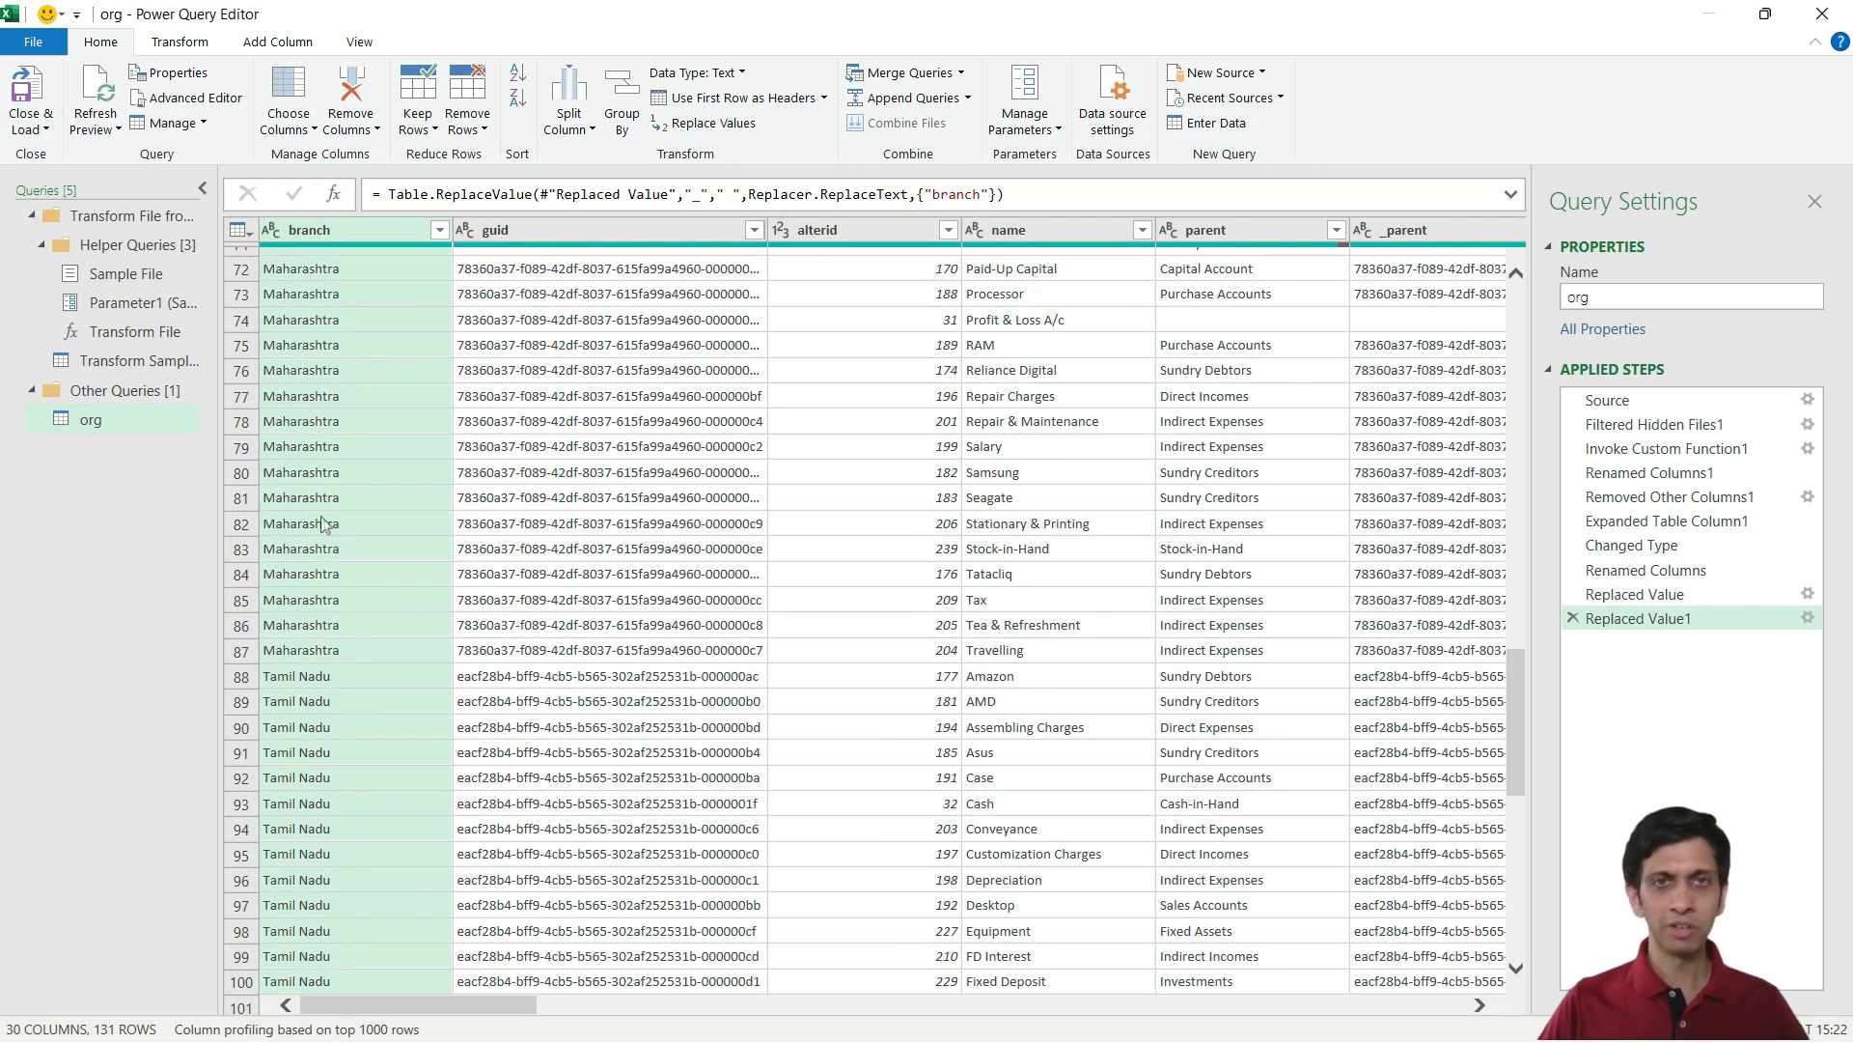
Keep only the branch, name, parent, is_revenue, is_deemedpositive, opening_balance and closing_balance columns in the org query
click(379, 369)
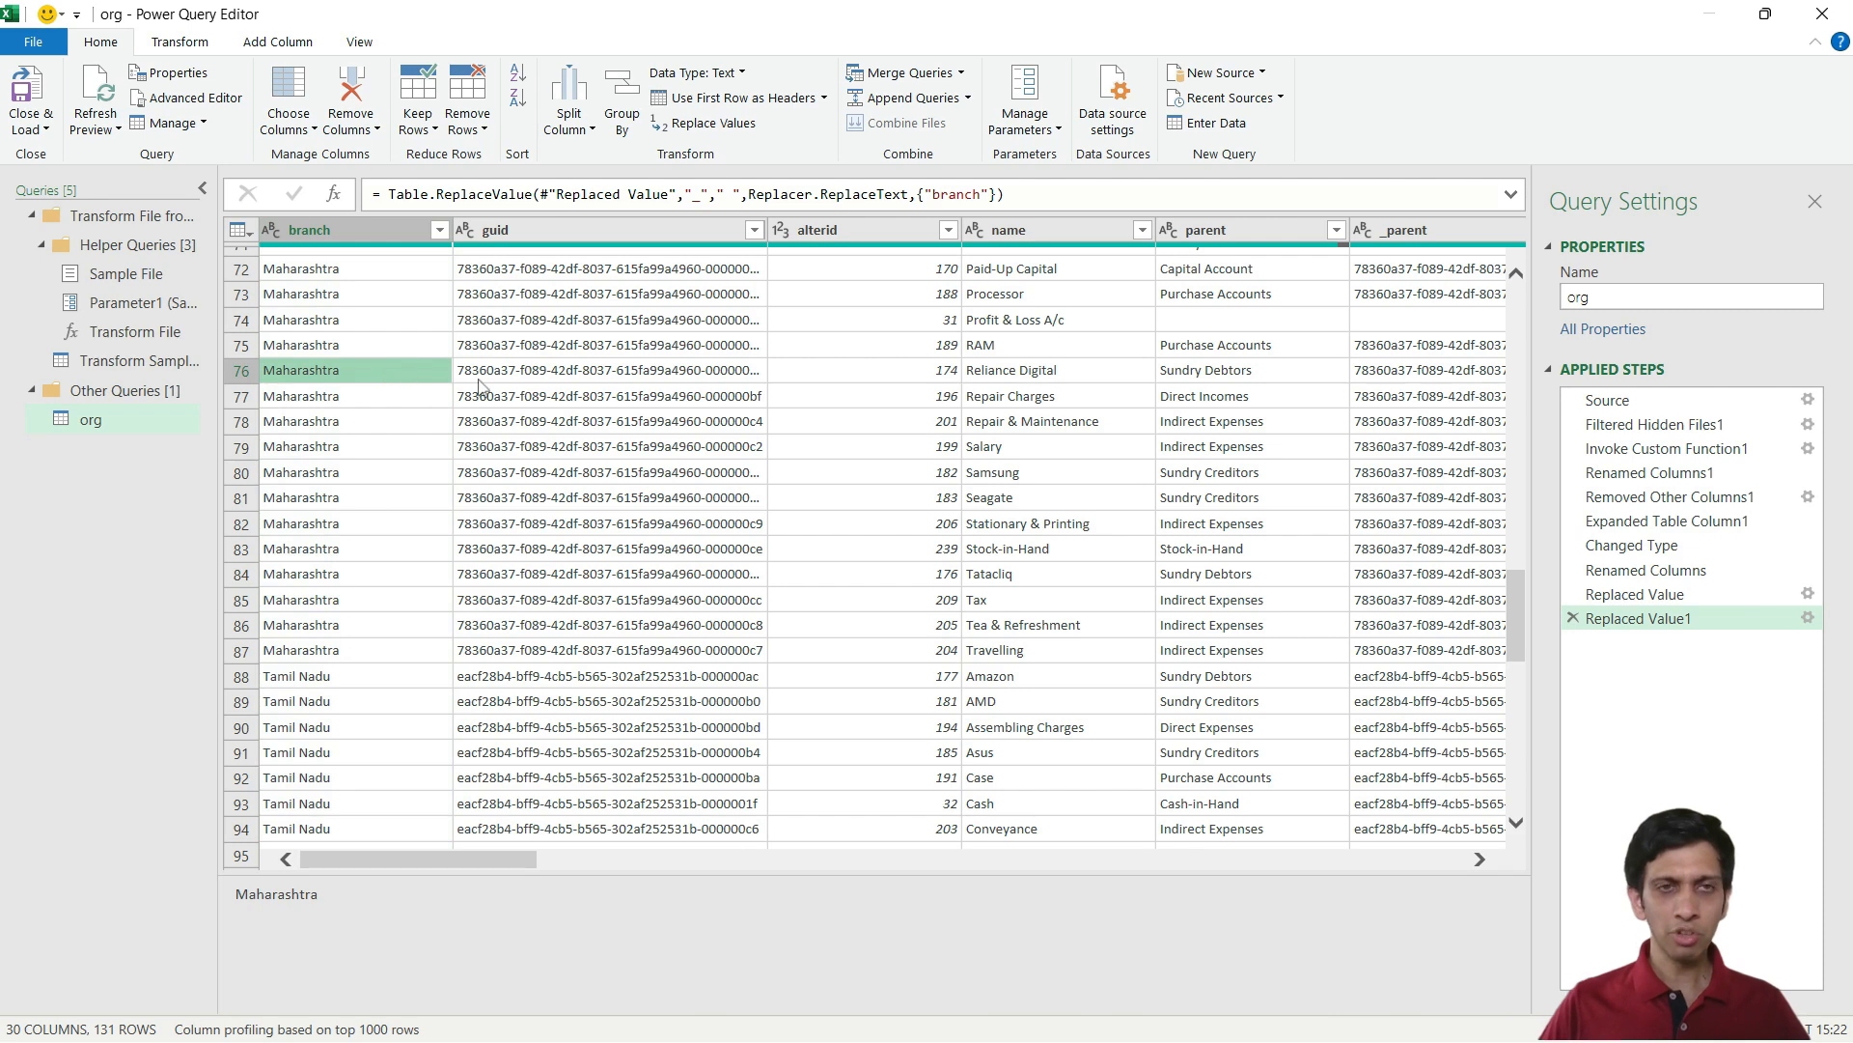
click(872, 405)
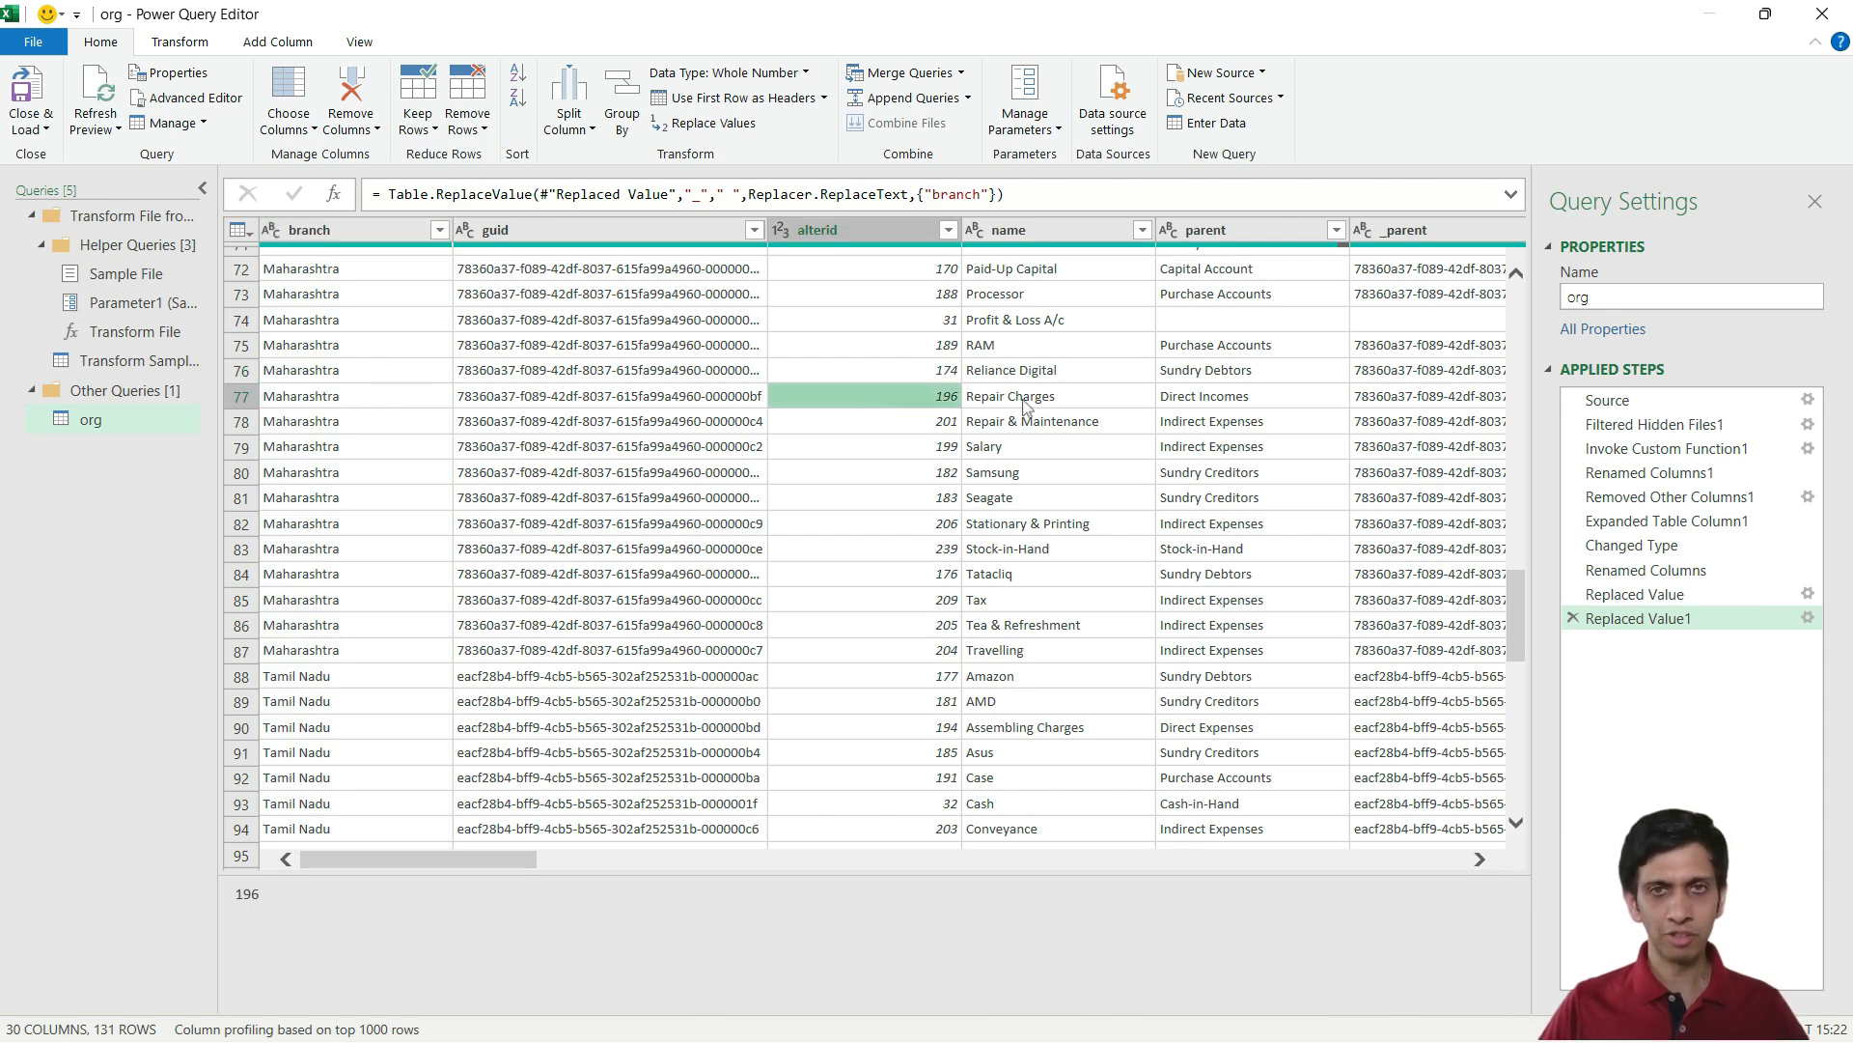
click(1055, 403)
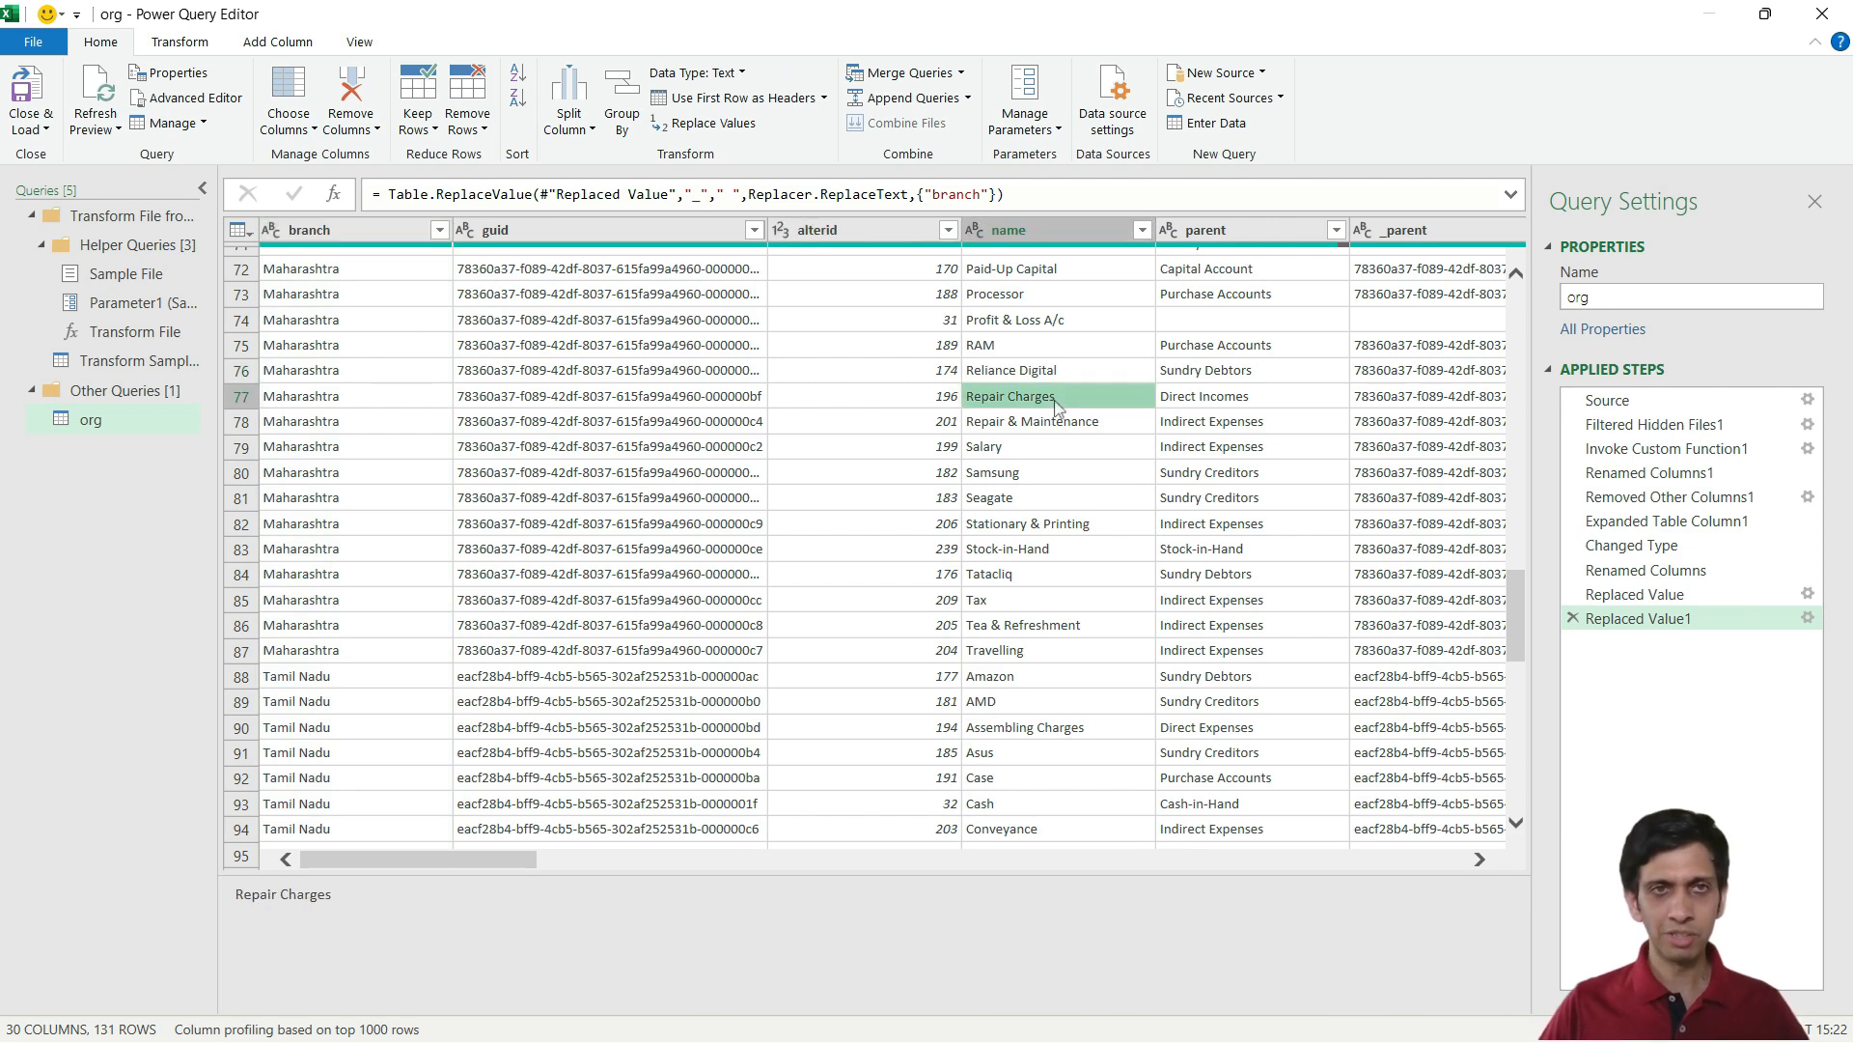
click(238, 232)
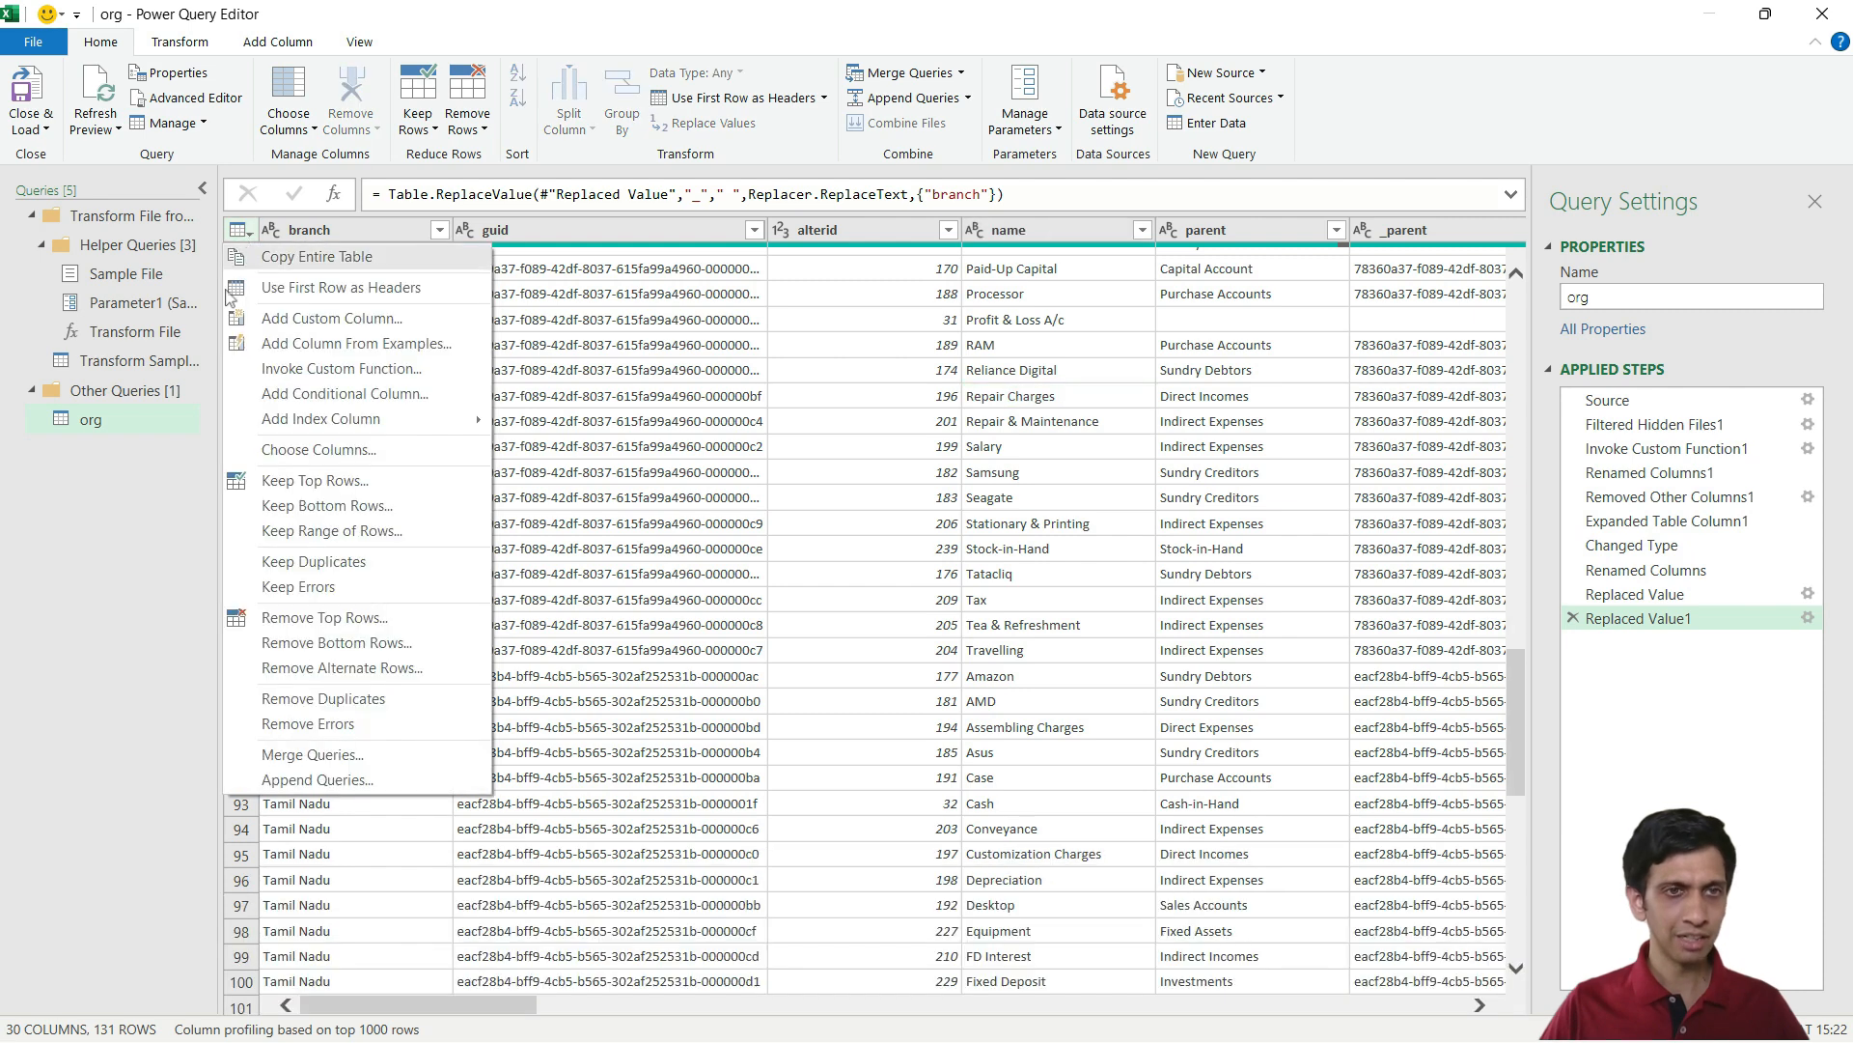
click(368, 449)
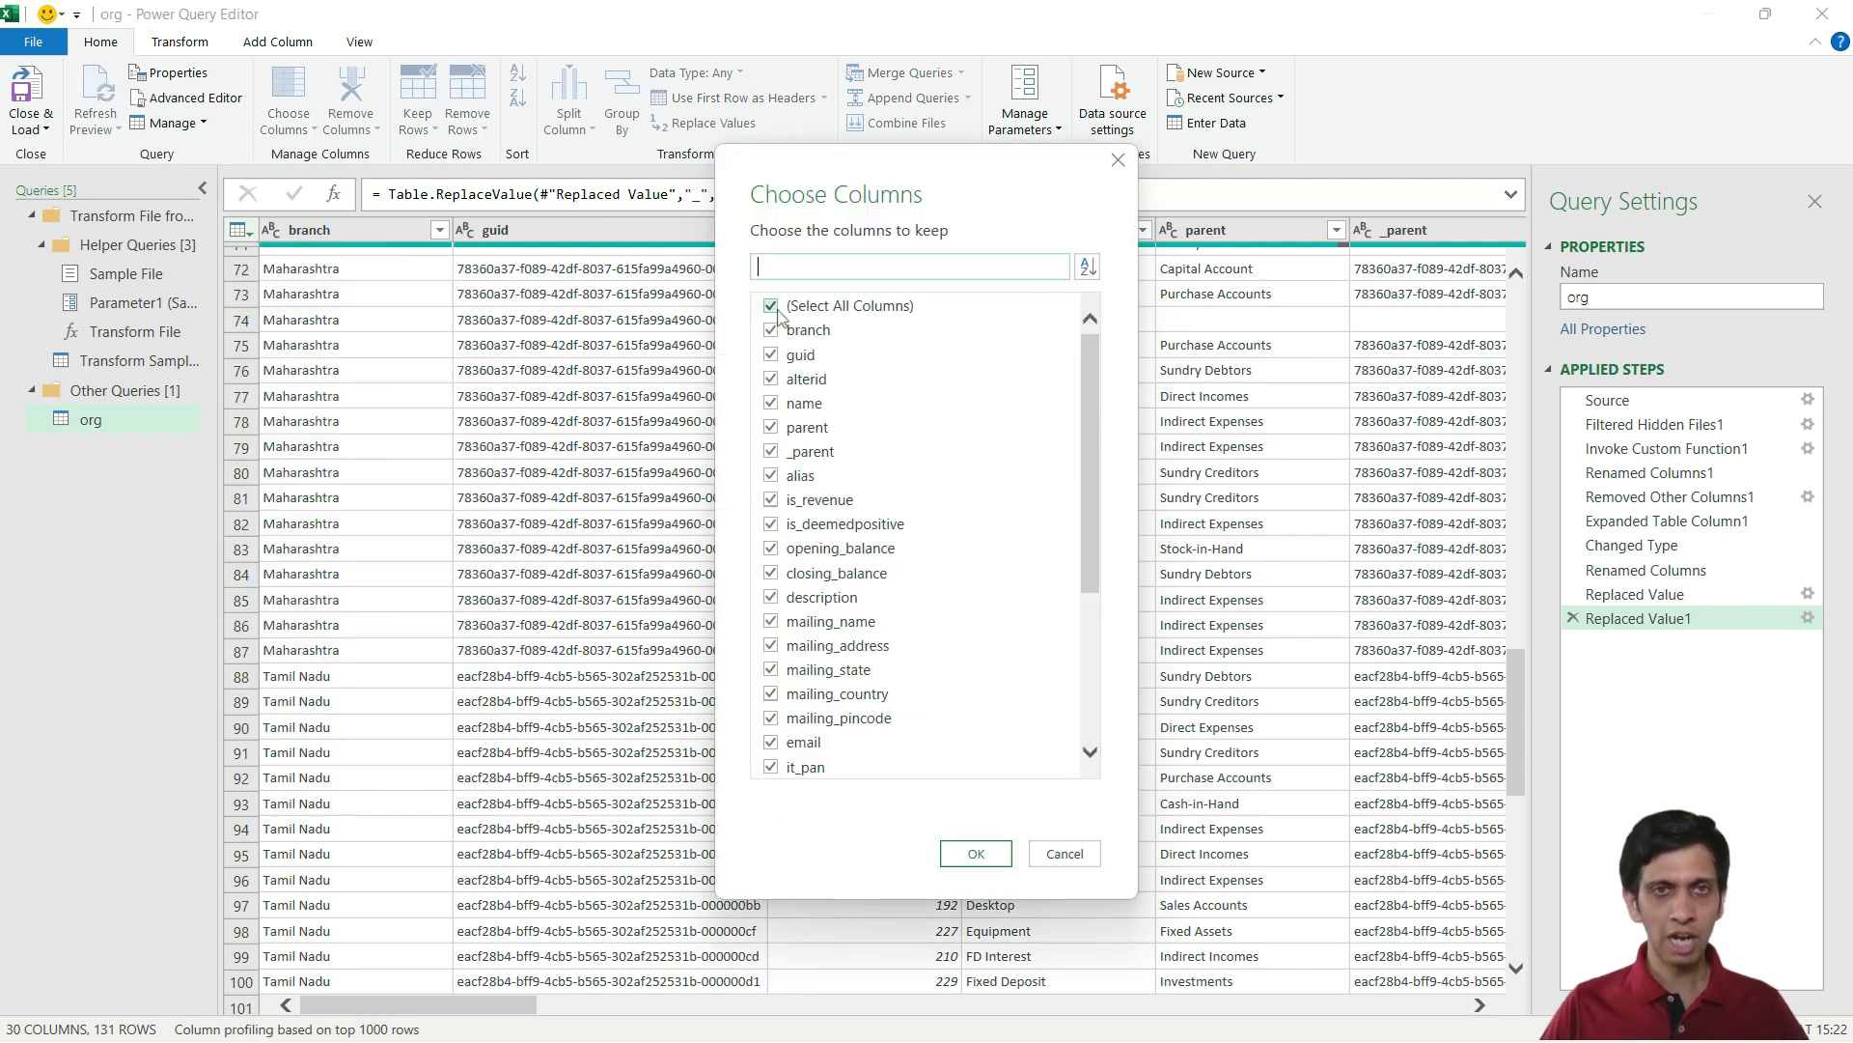
click(777, 307)
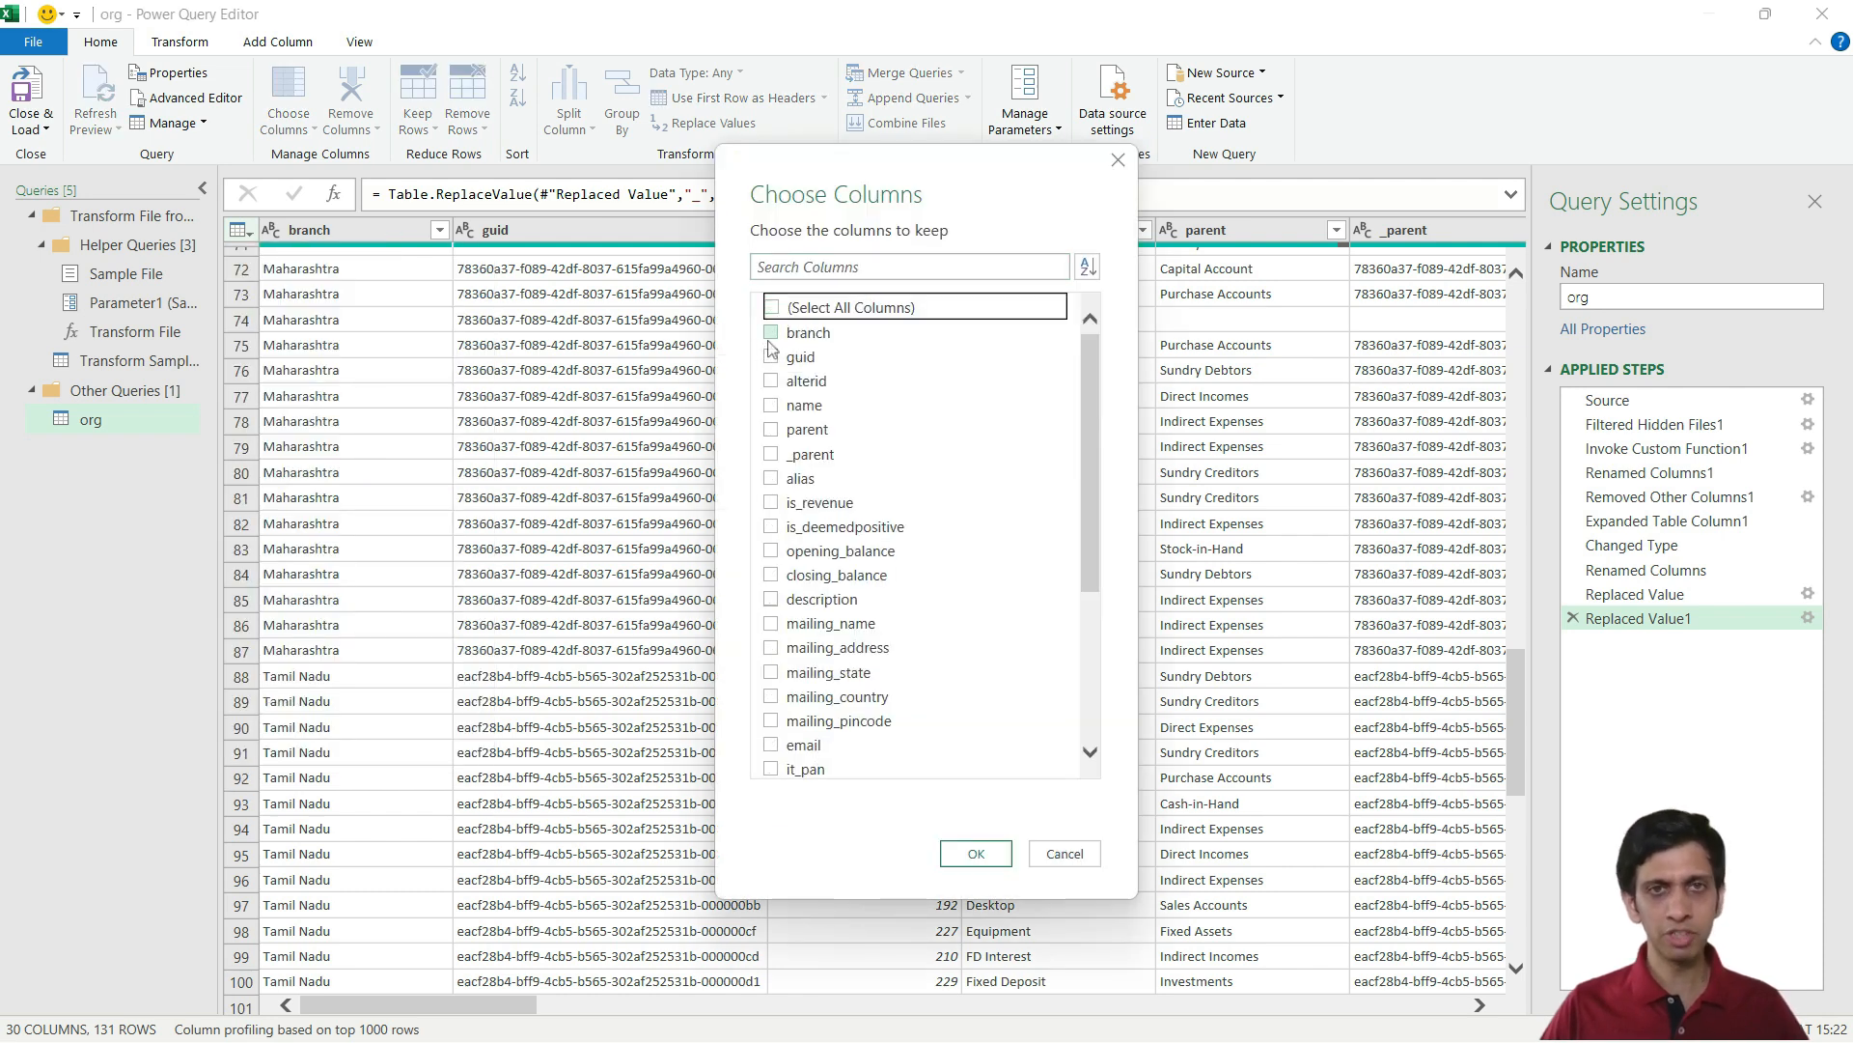
click(773, 335)
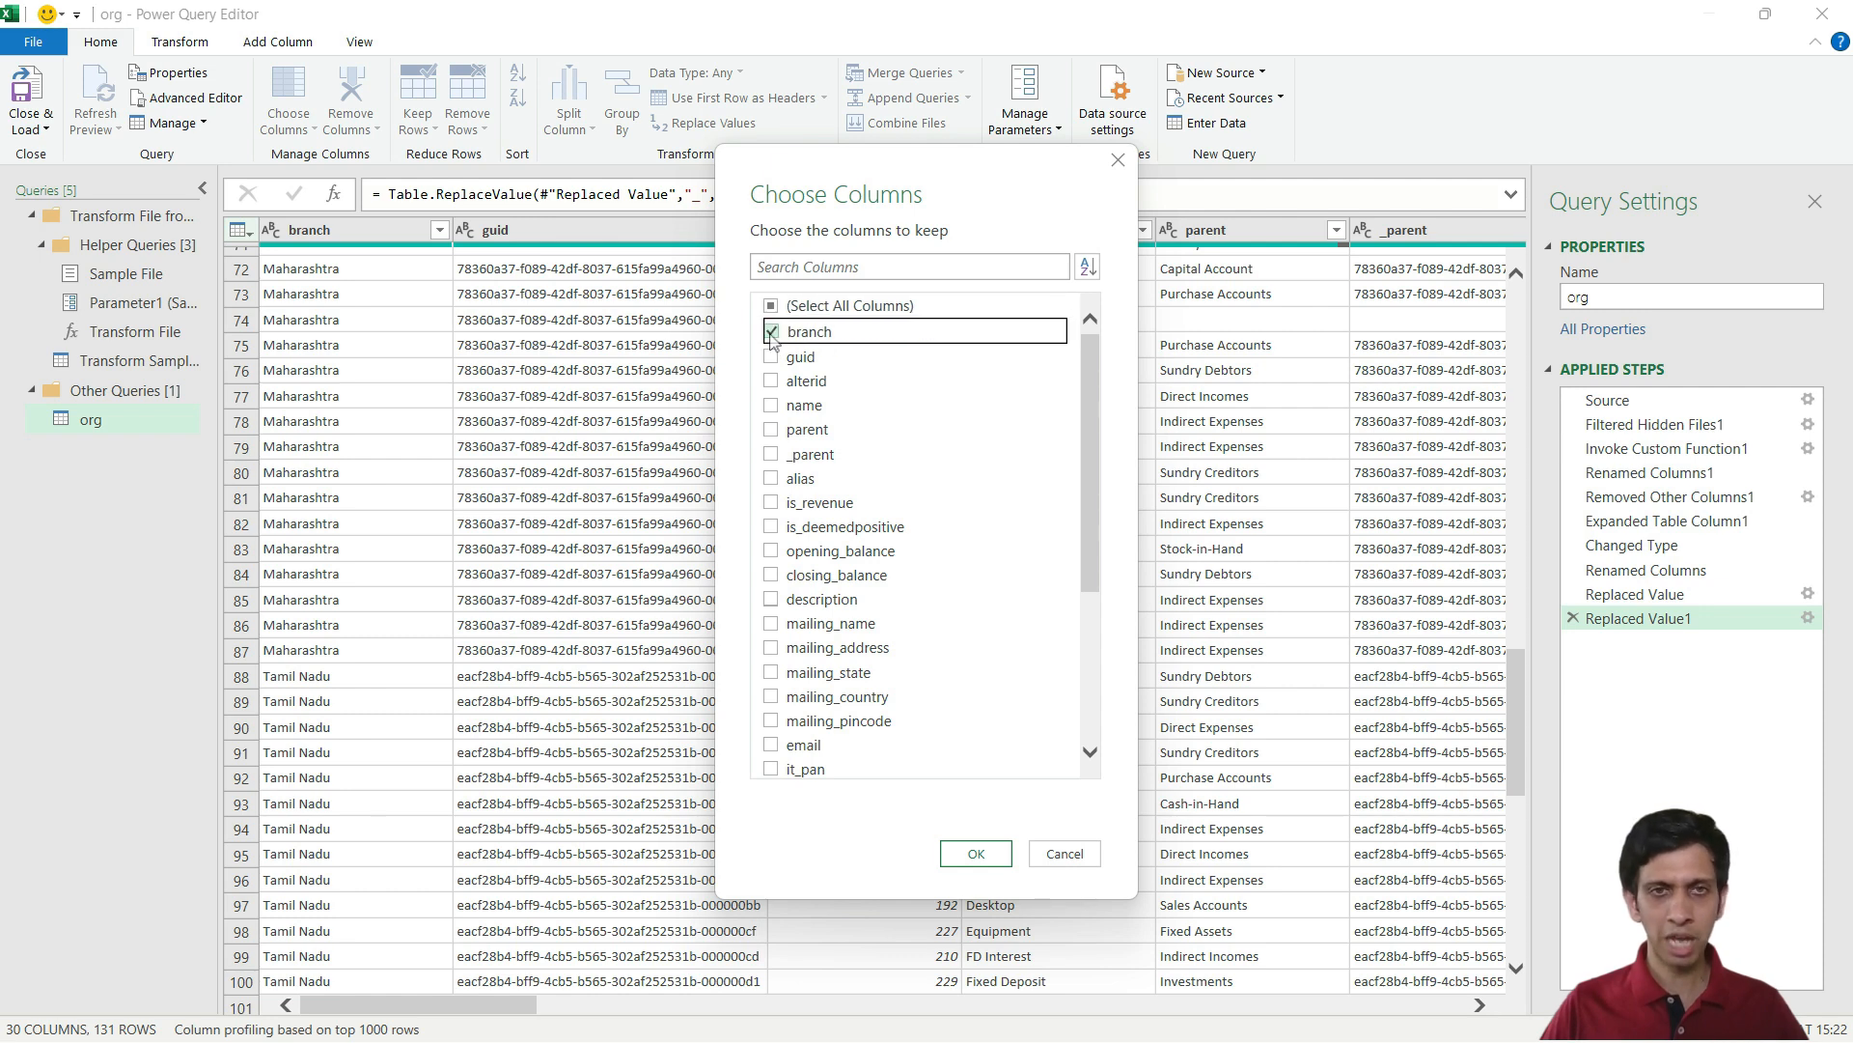
click(771, 408)
click(772, 430)
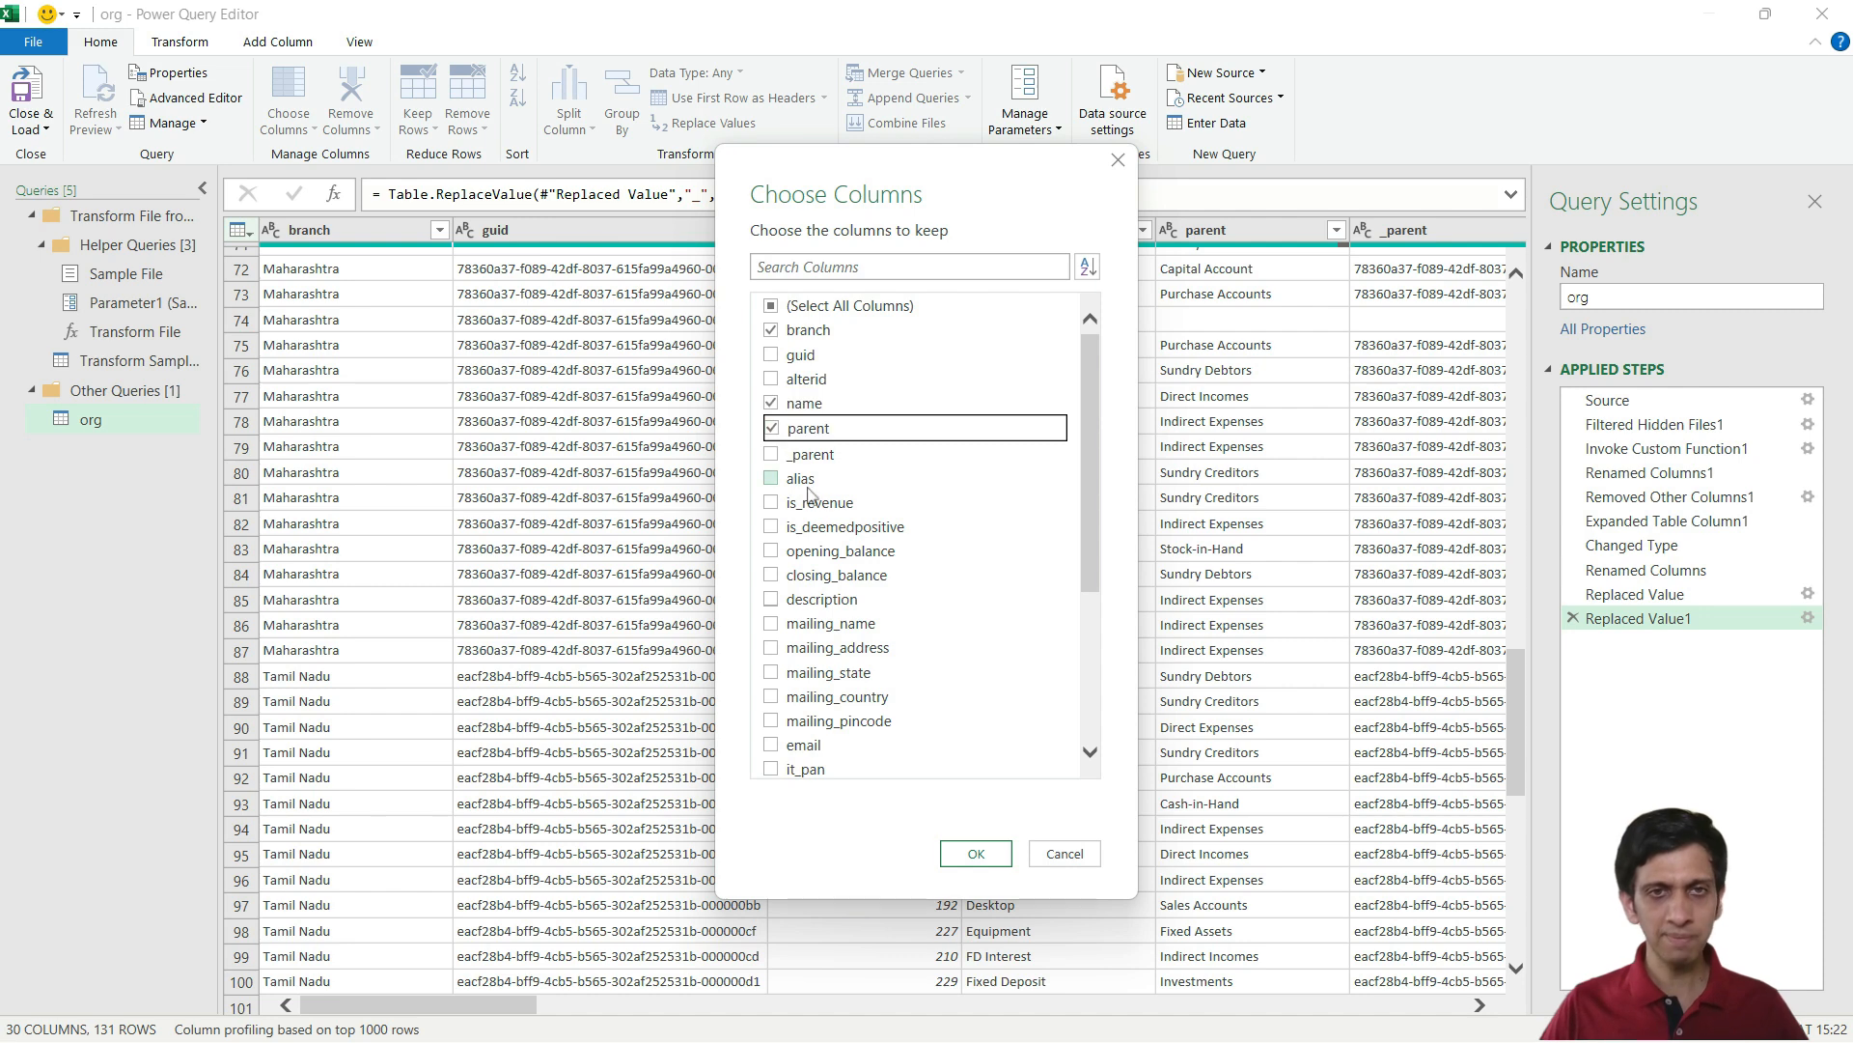
click(775, 509)
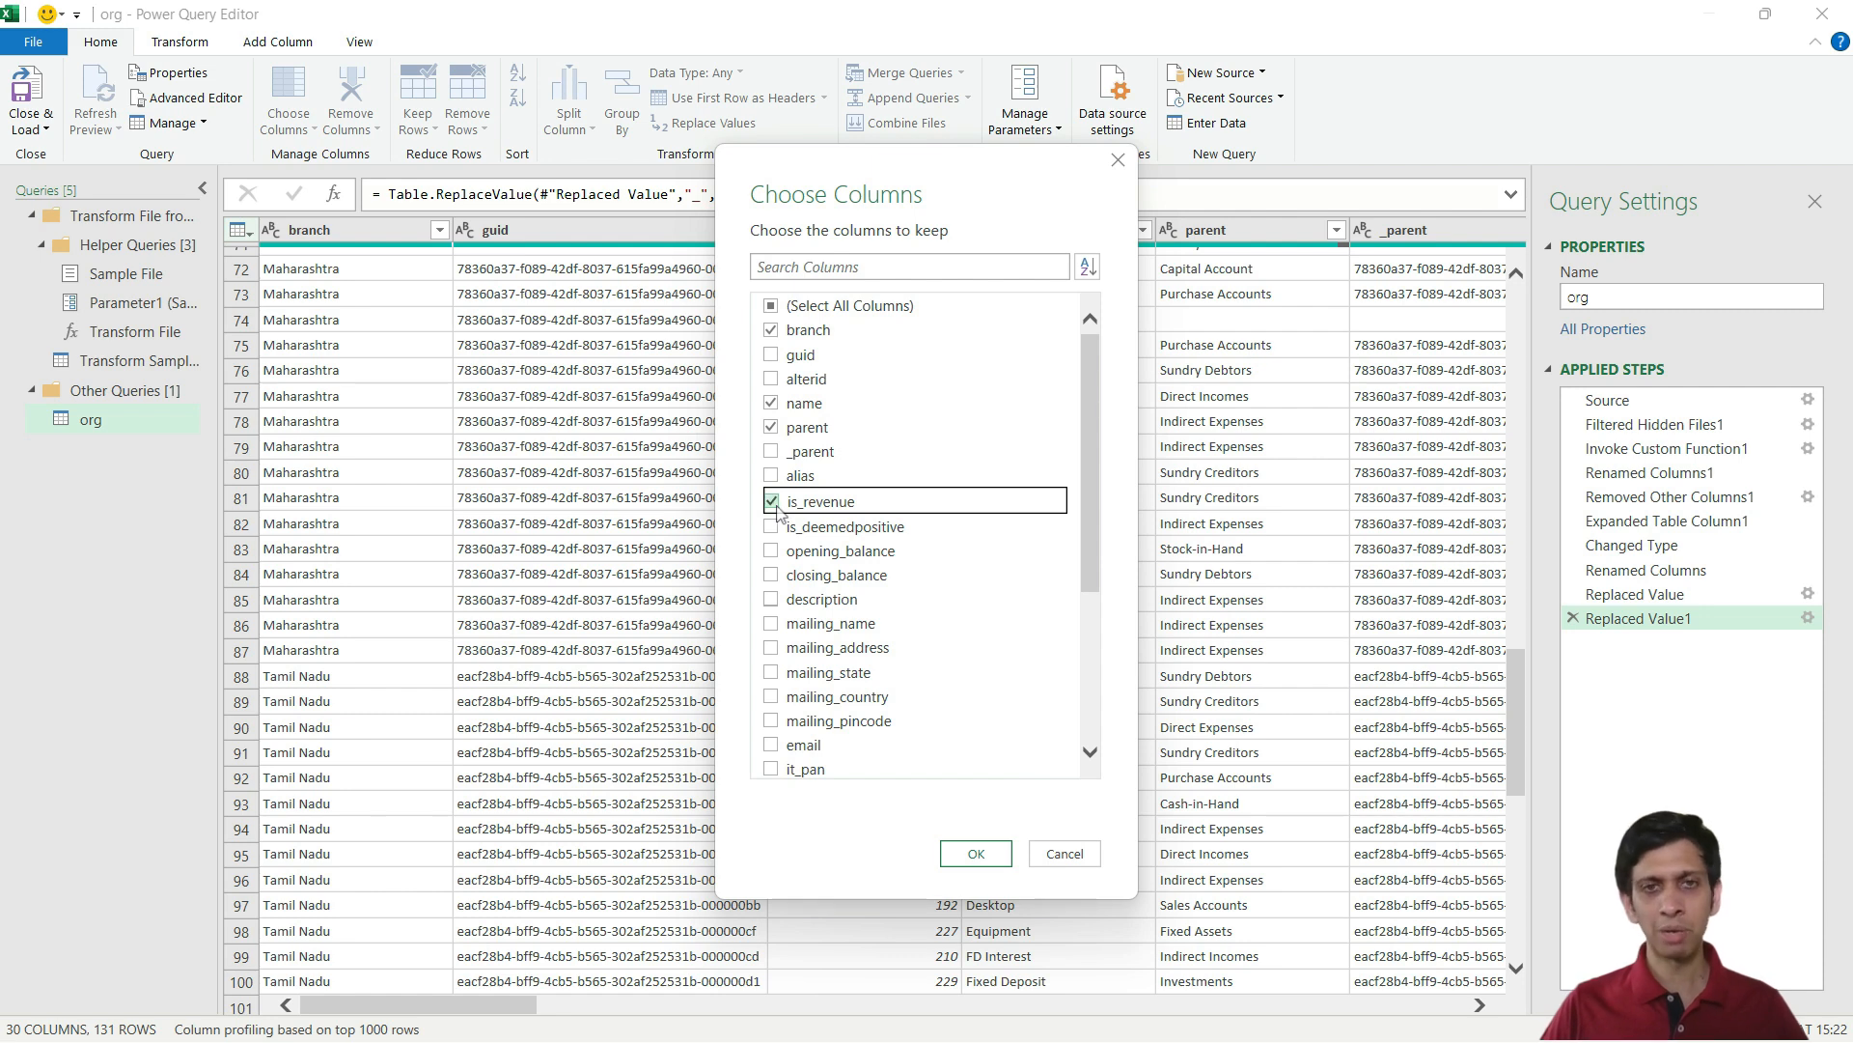
click(771, 529)
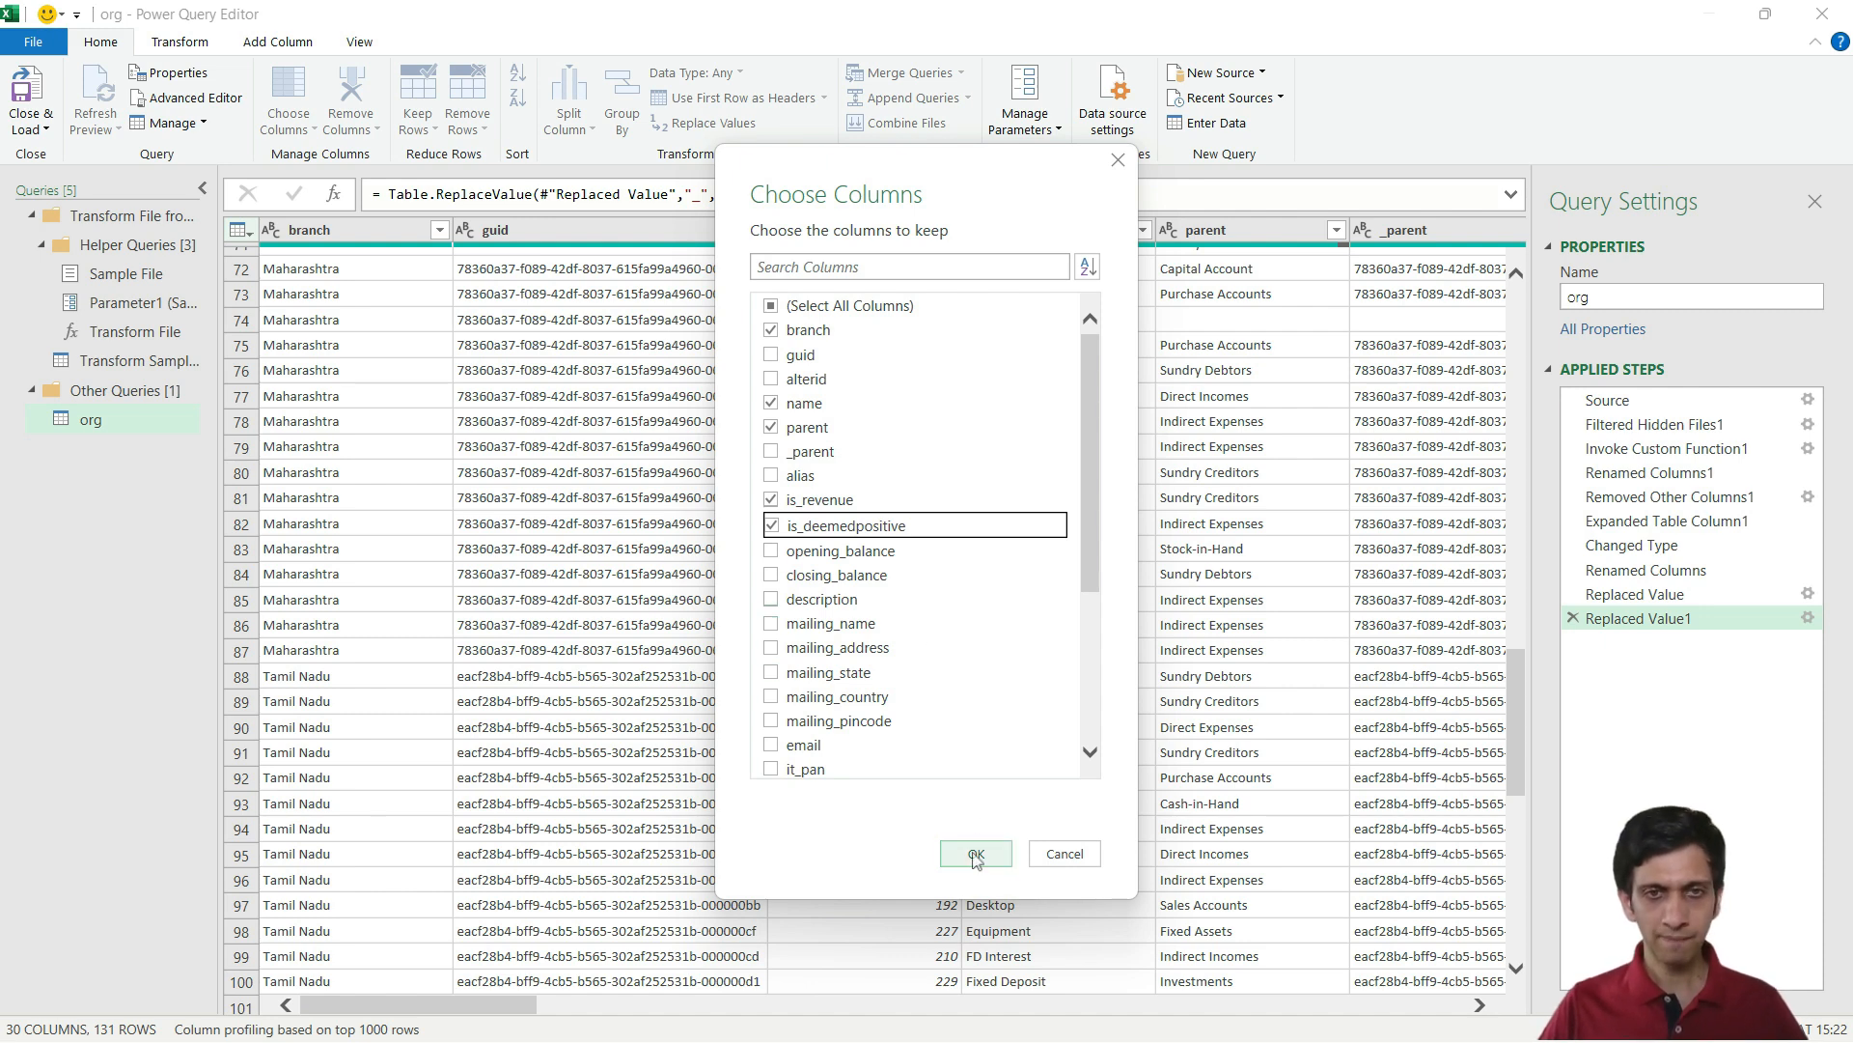
click(772, 549)
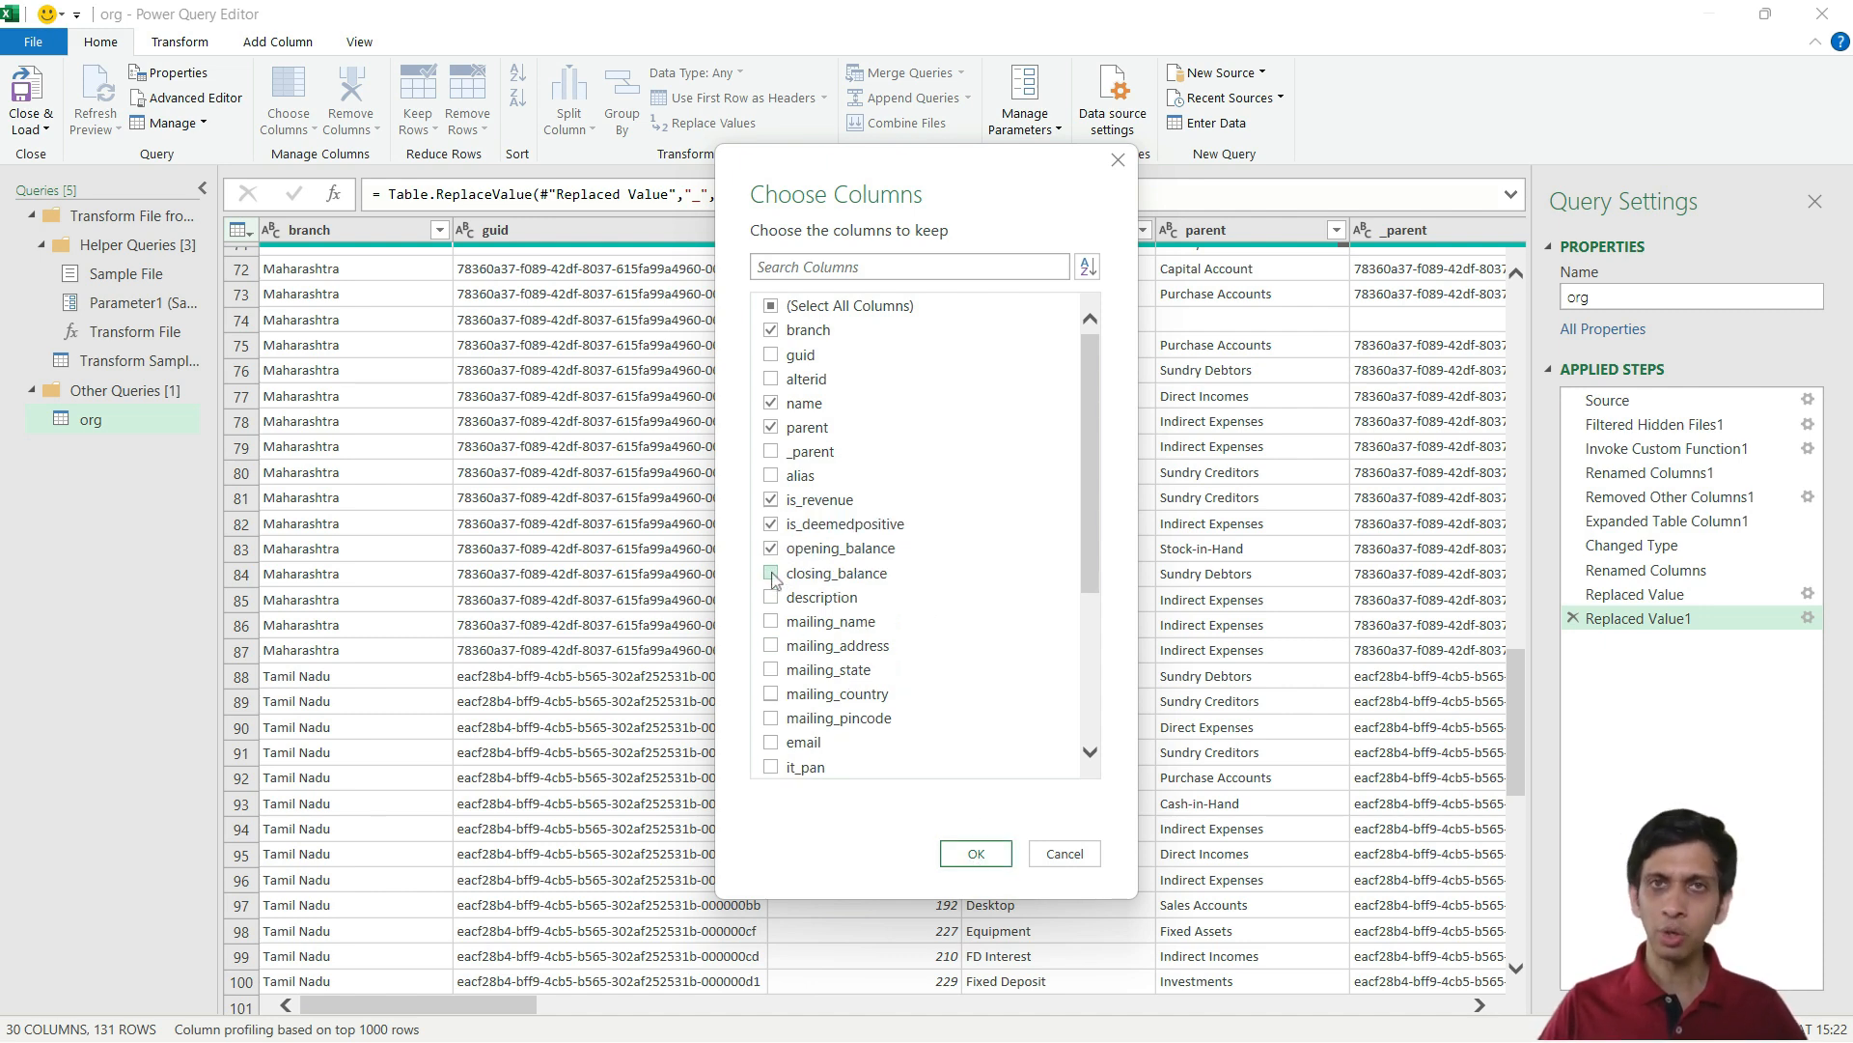
click(771, 574)
click(976, 853)
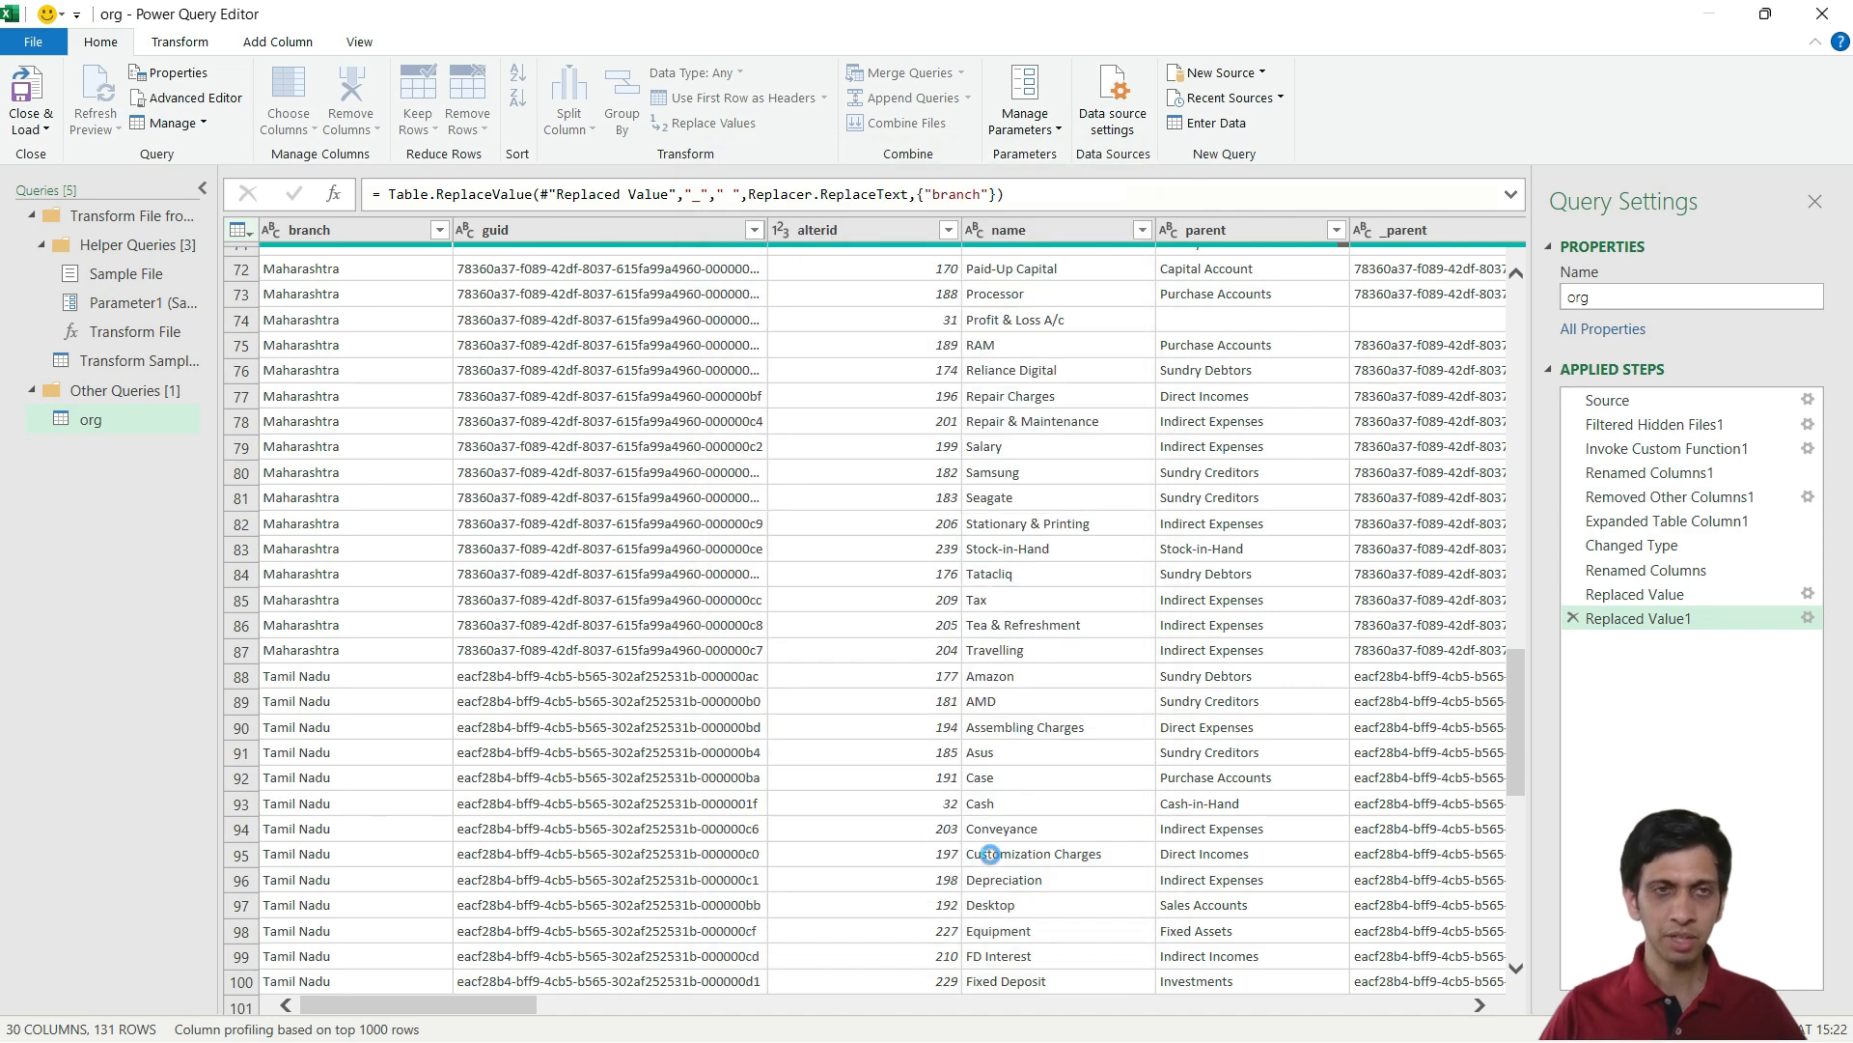
Change the data type of the closing_balance and opening_balance columns to Decimal Number
click(658, 464)
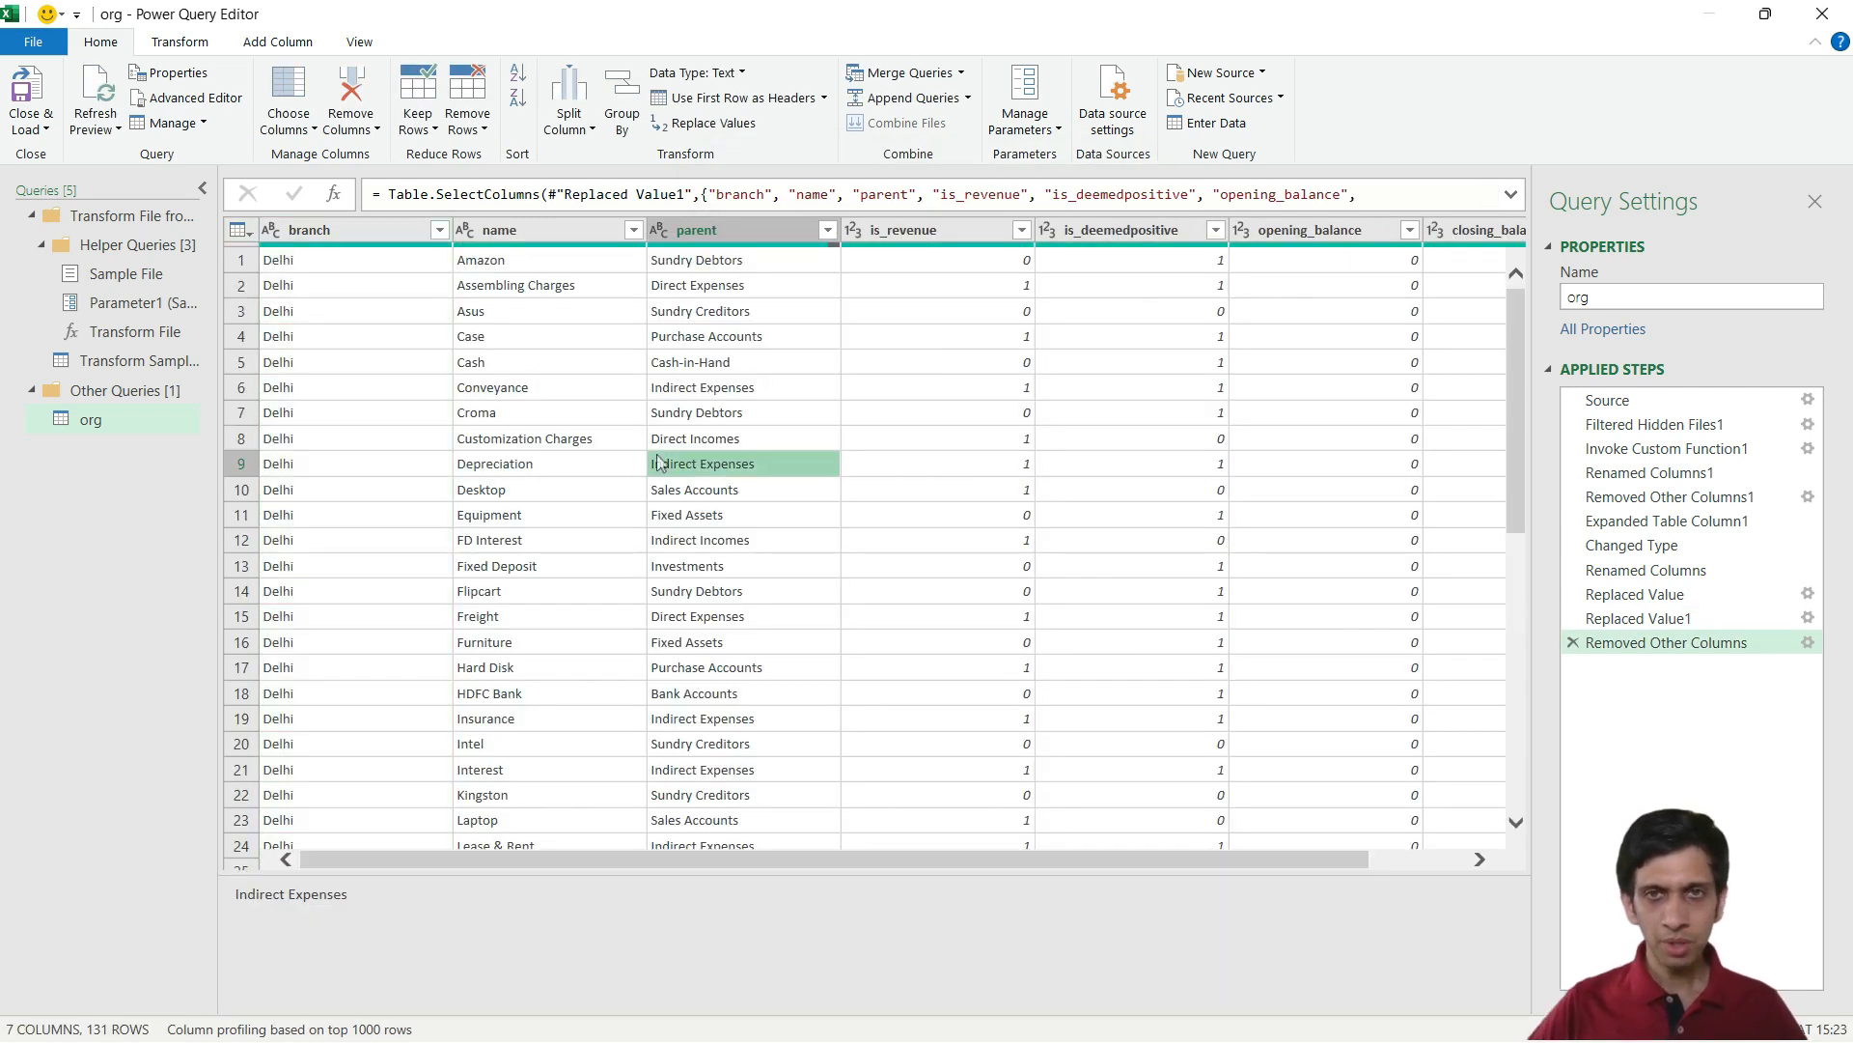
key(ctrl+Right)
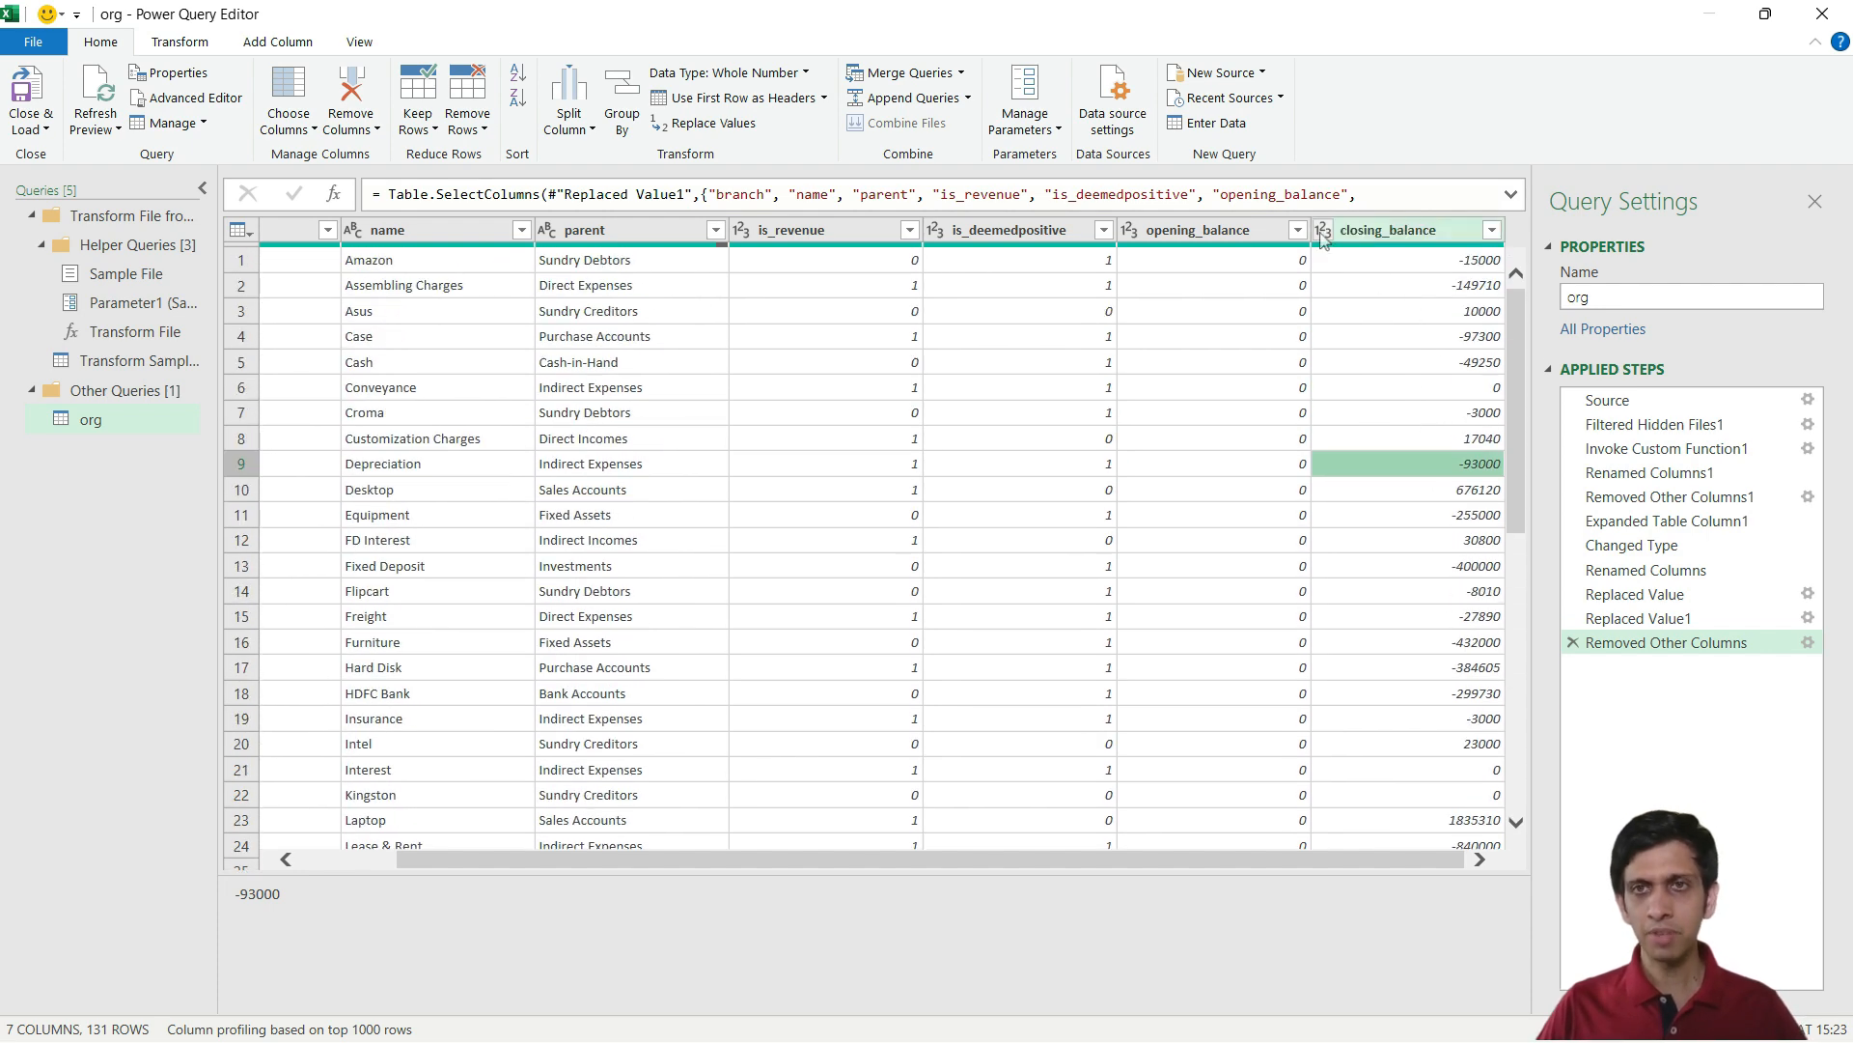
click(1322, 235)
click(1323, 233)
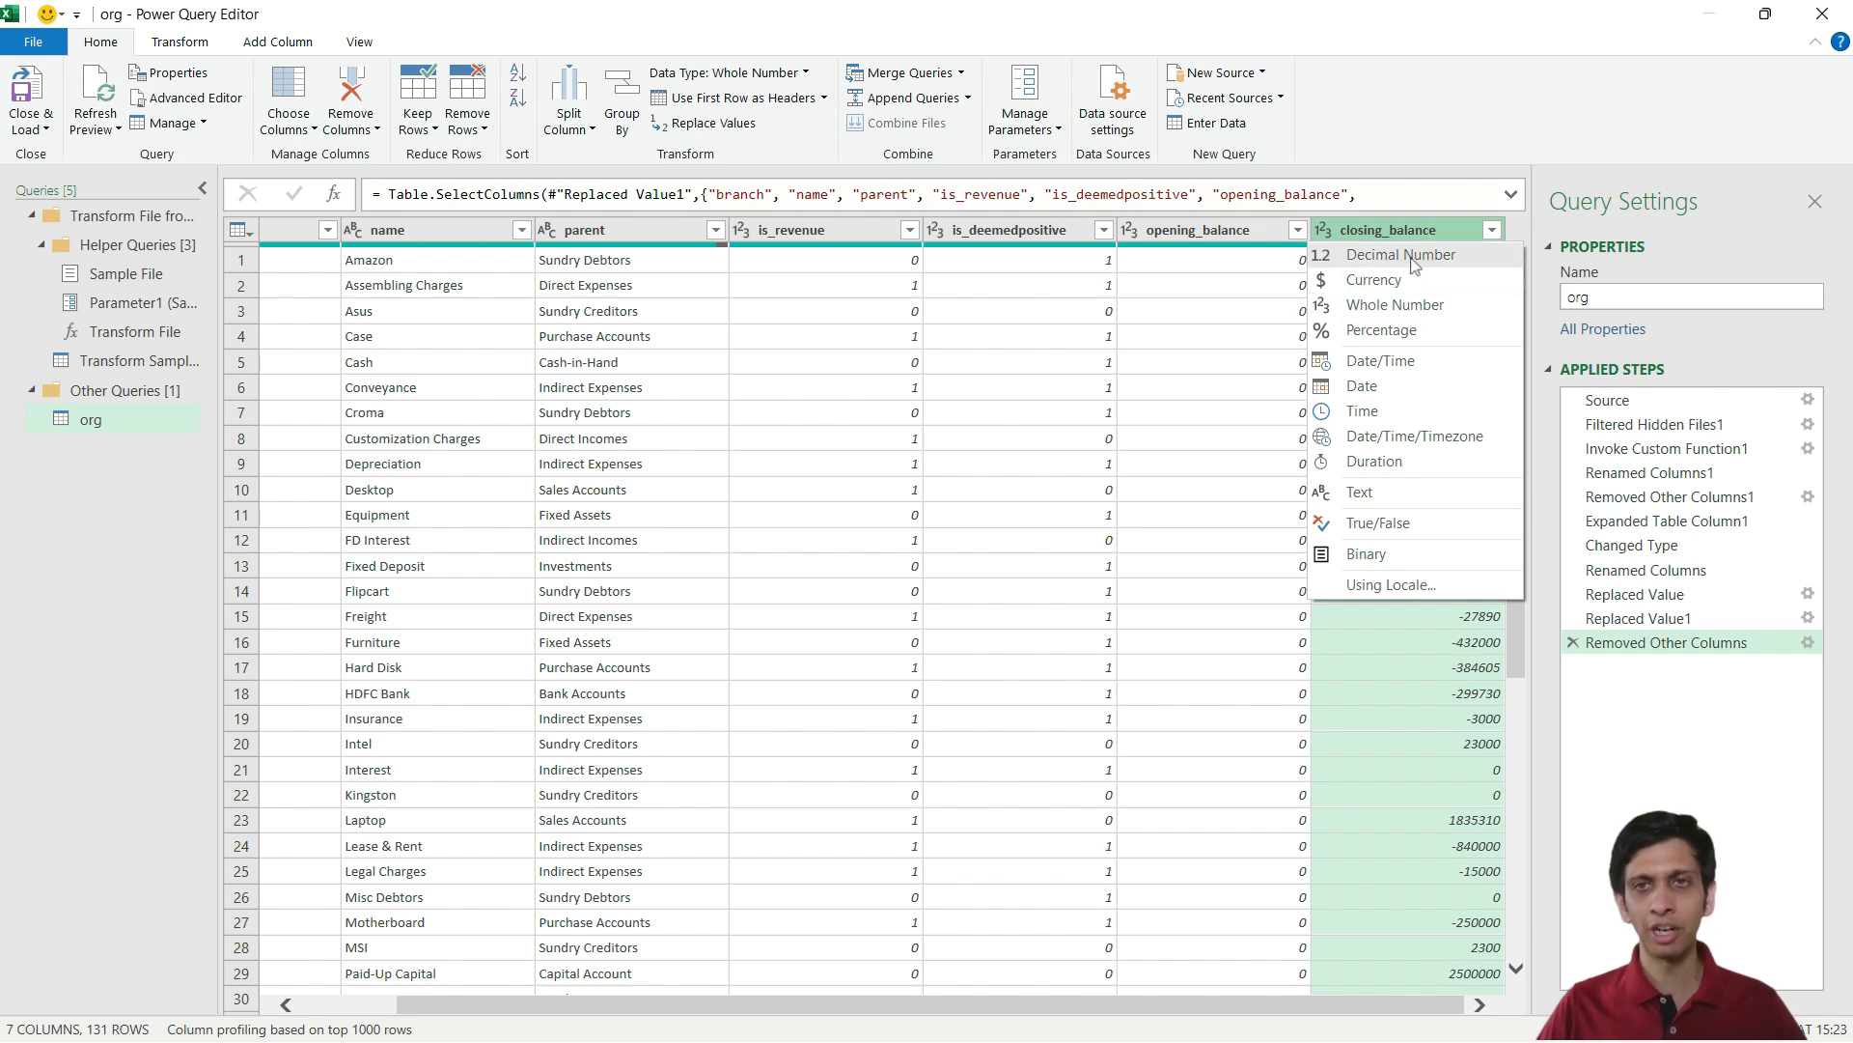
click(1340, 255)
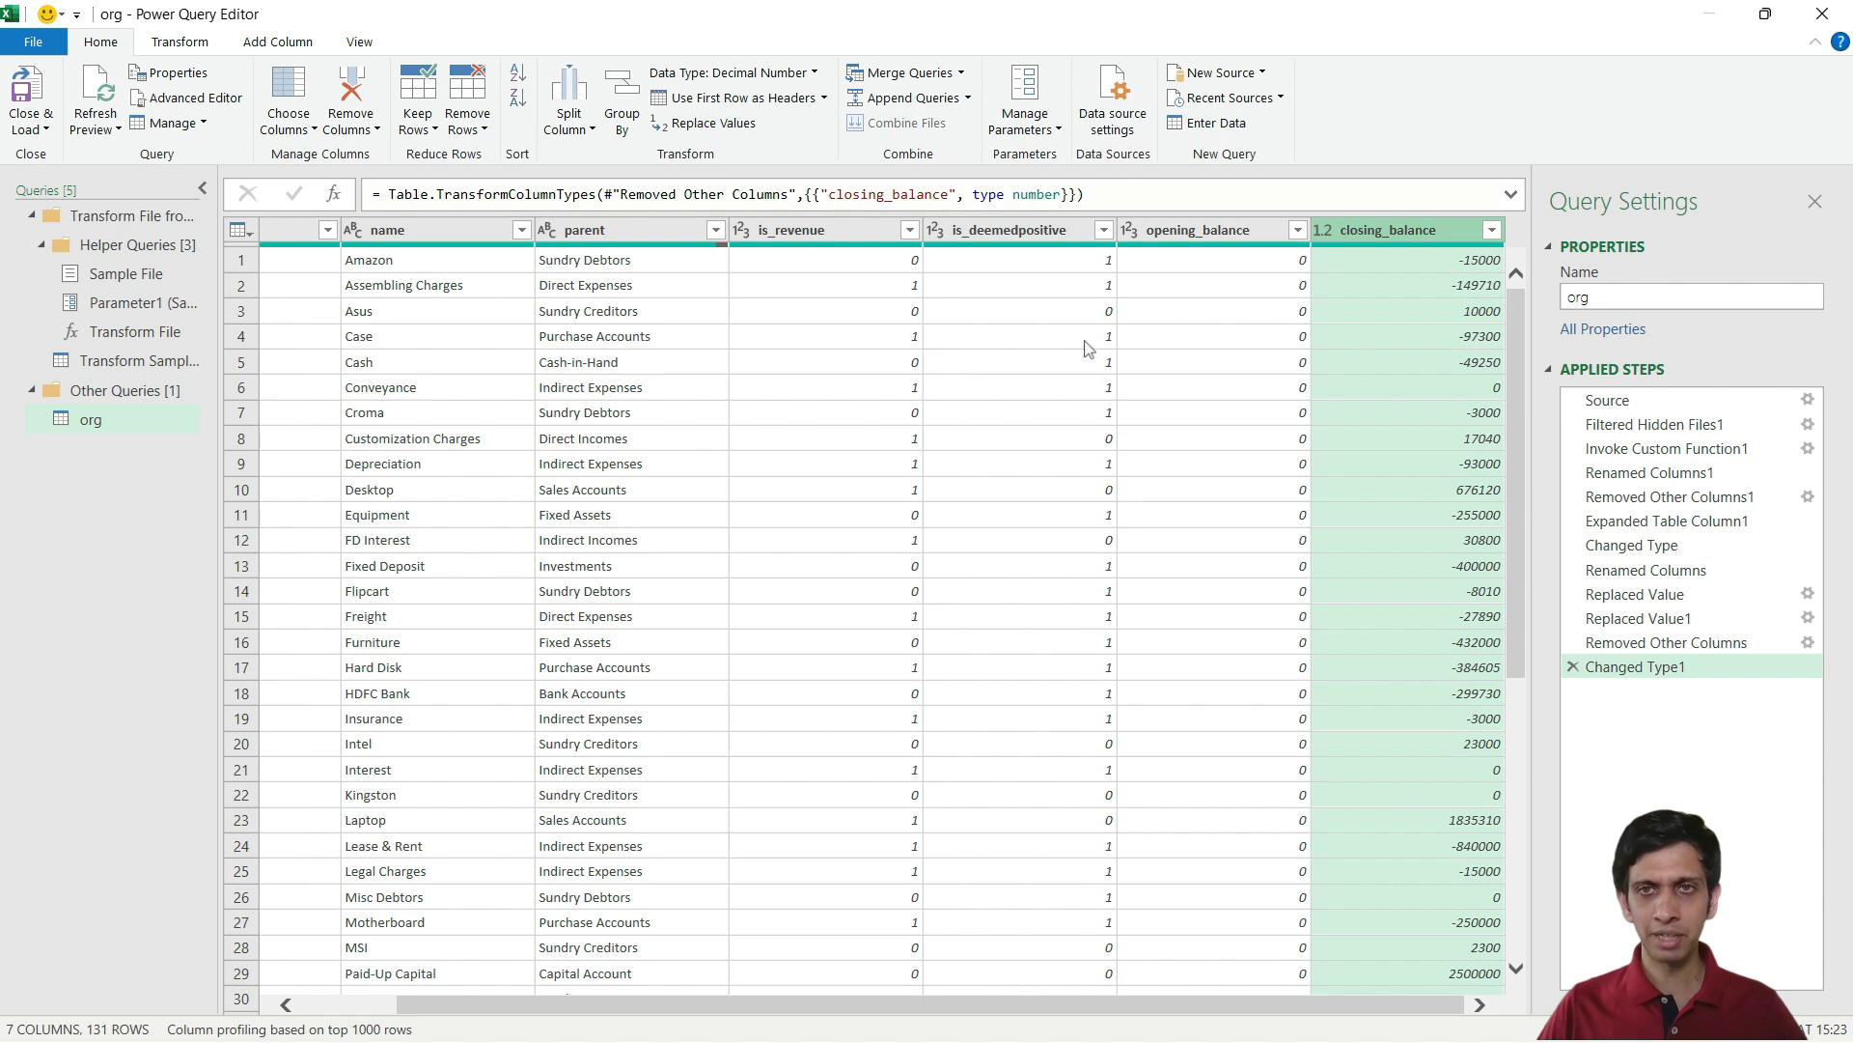
click(1171, 328)
click(1128, 232)
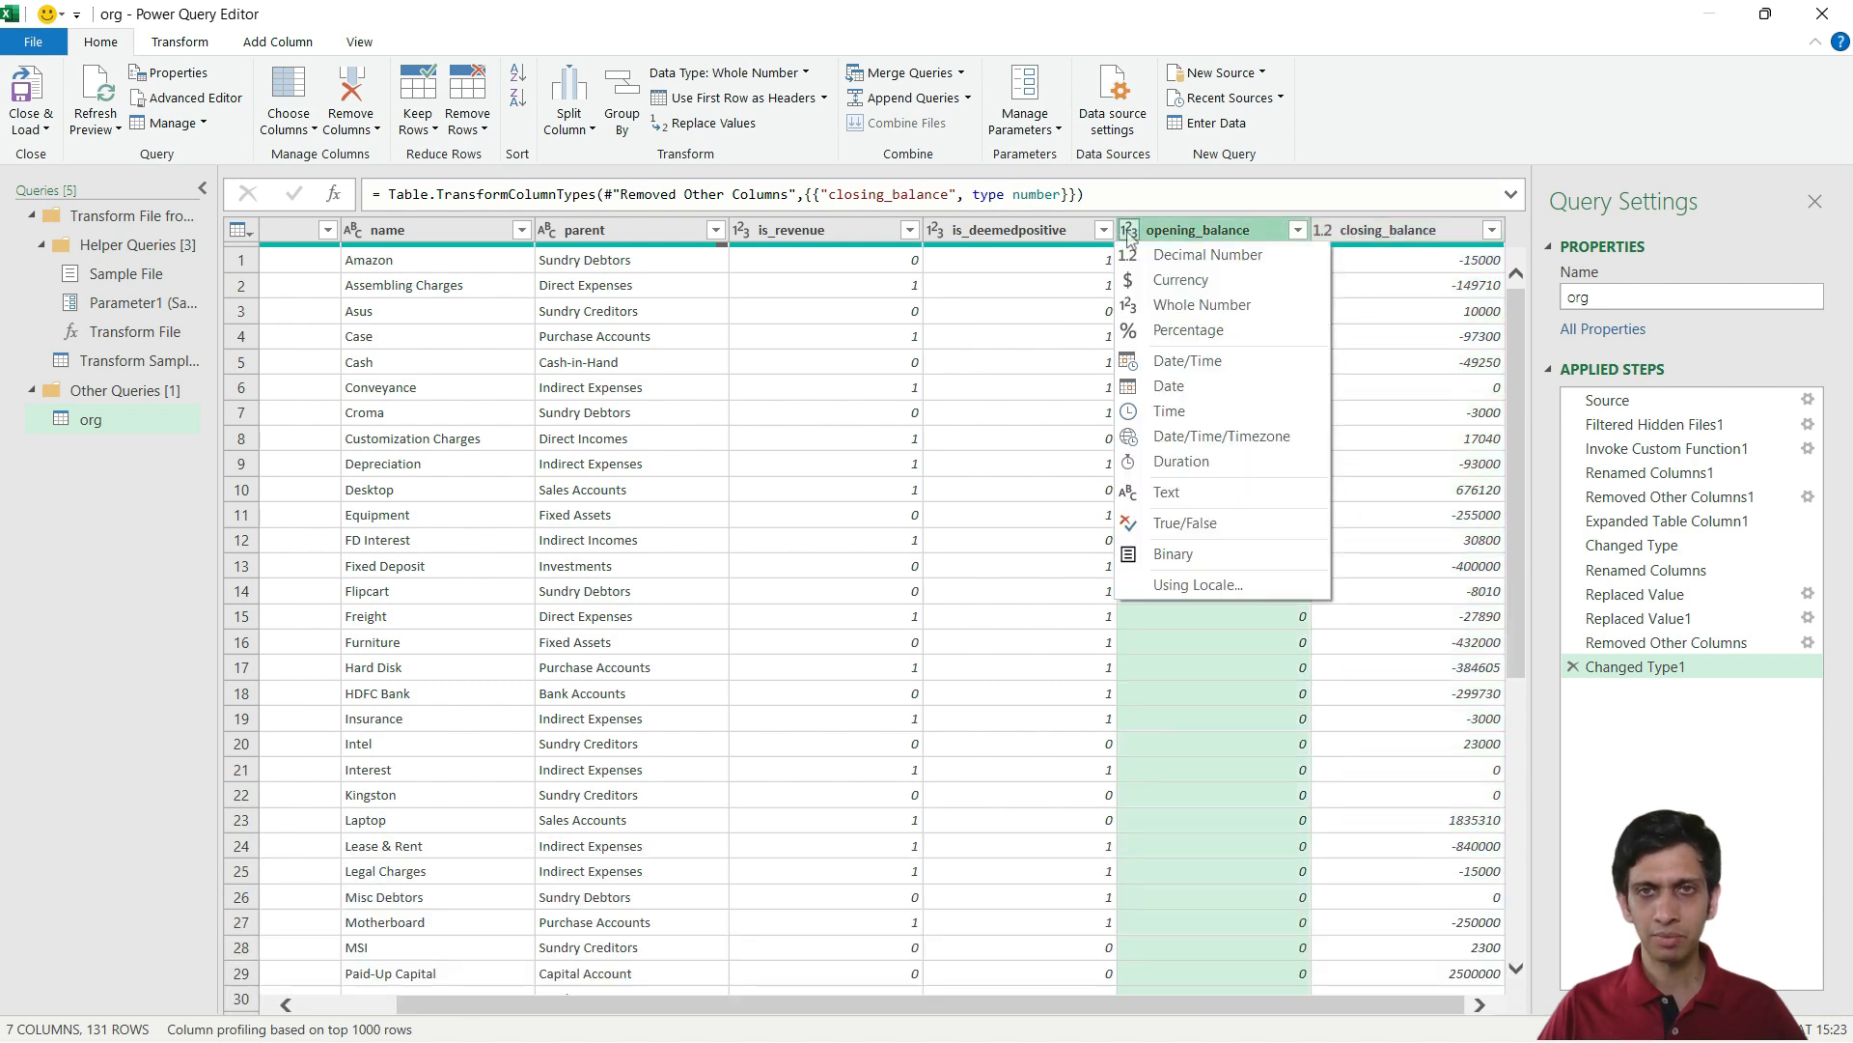
click(1131, 255)
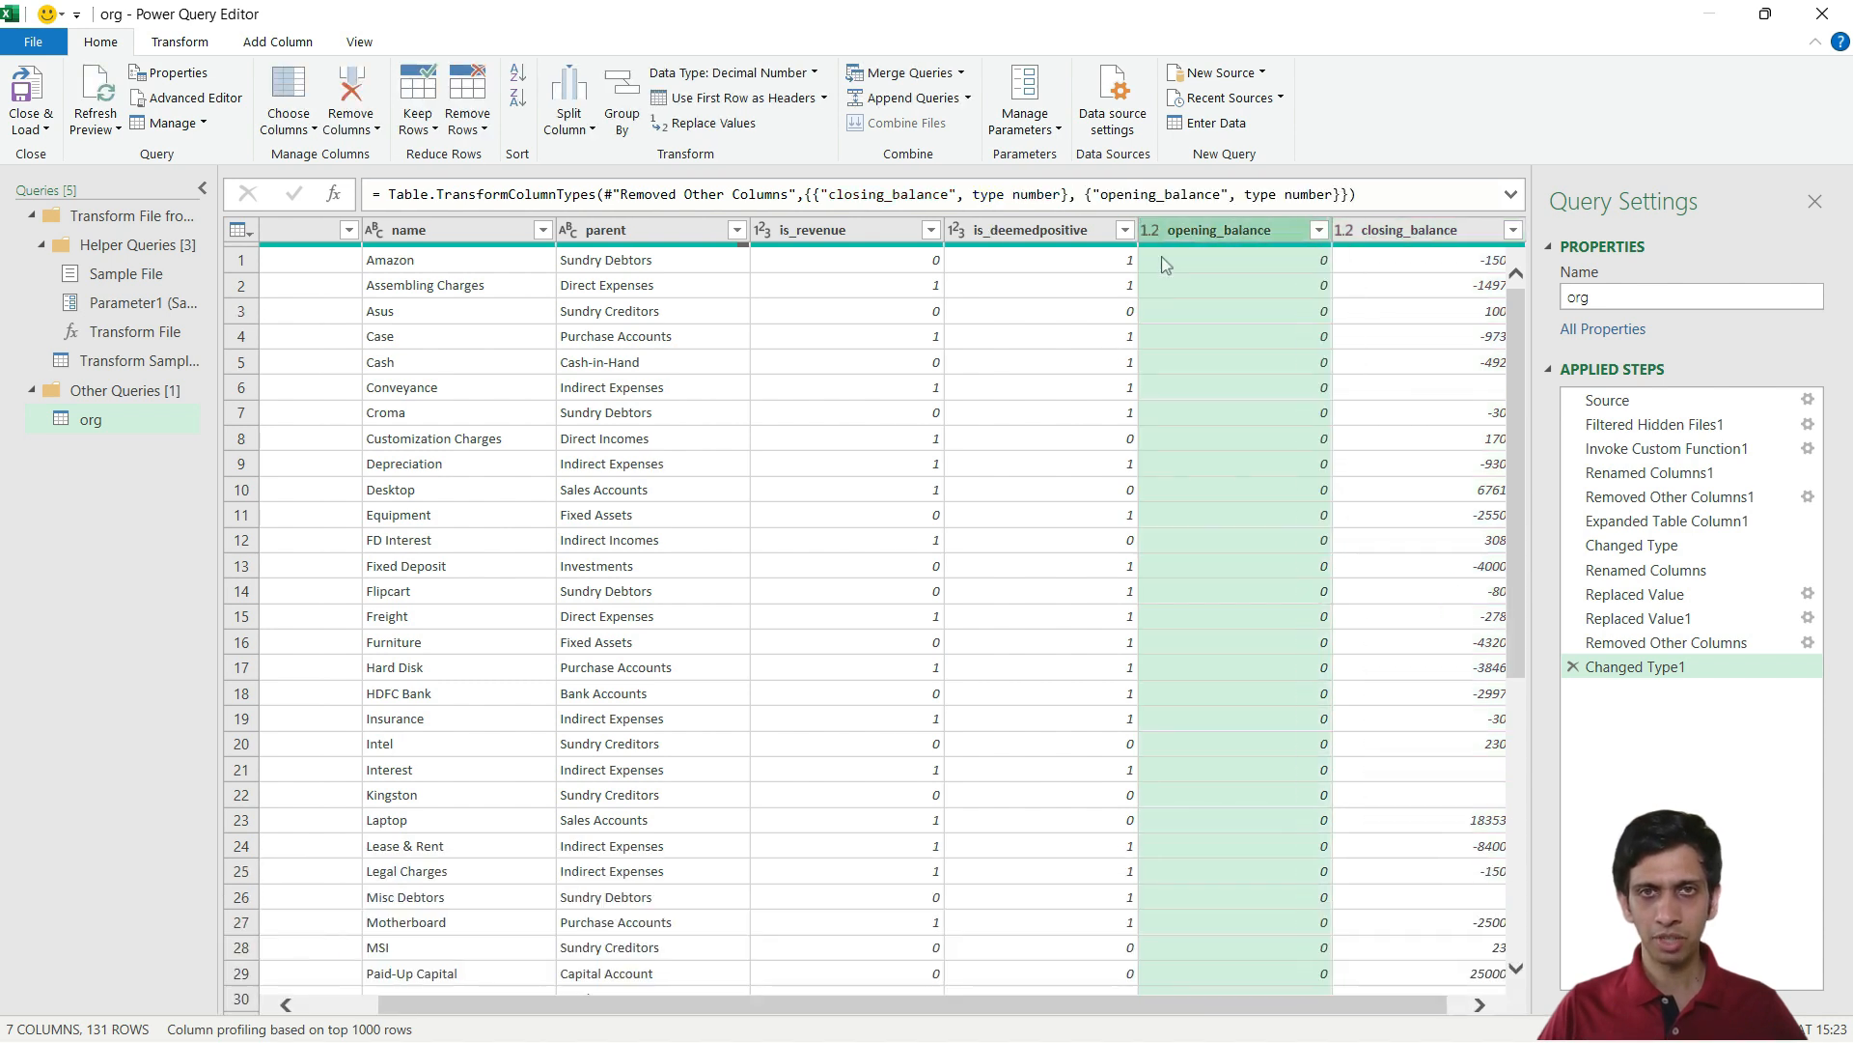
Examine the is_deemedpositive and is_revenue flags against each ledger's parent group
click(1085, 325)
scroll(662, 432, down, 3)
scroll(688, 408, up, 3)
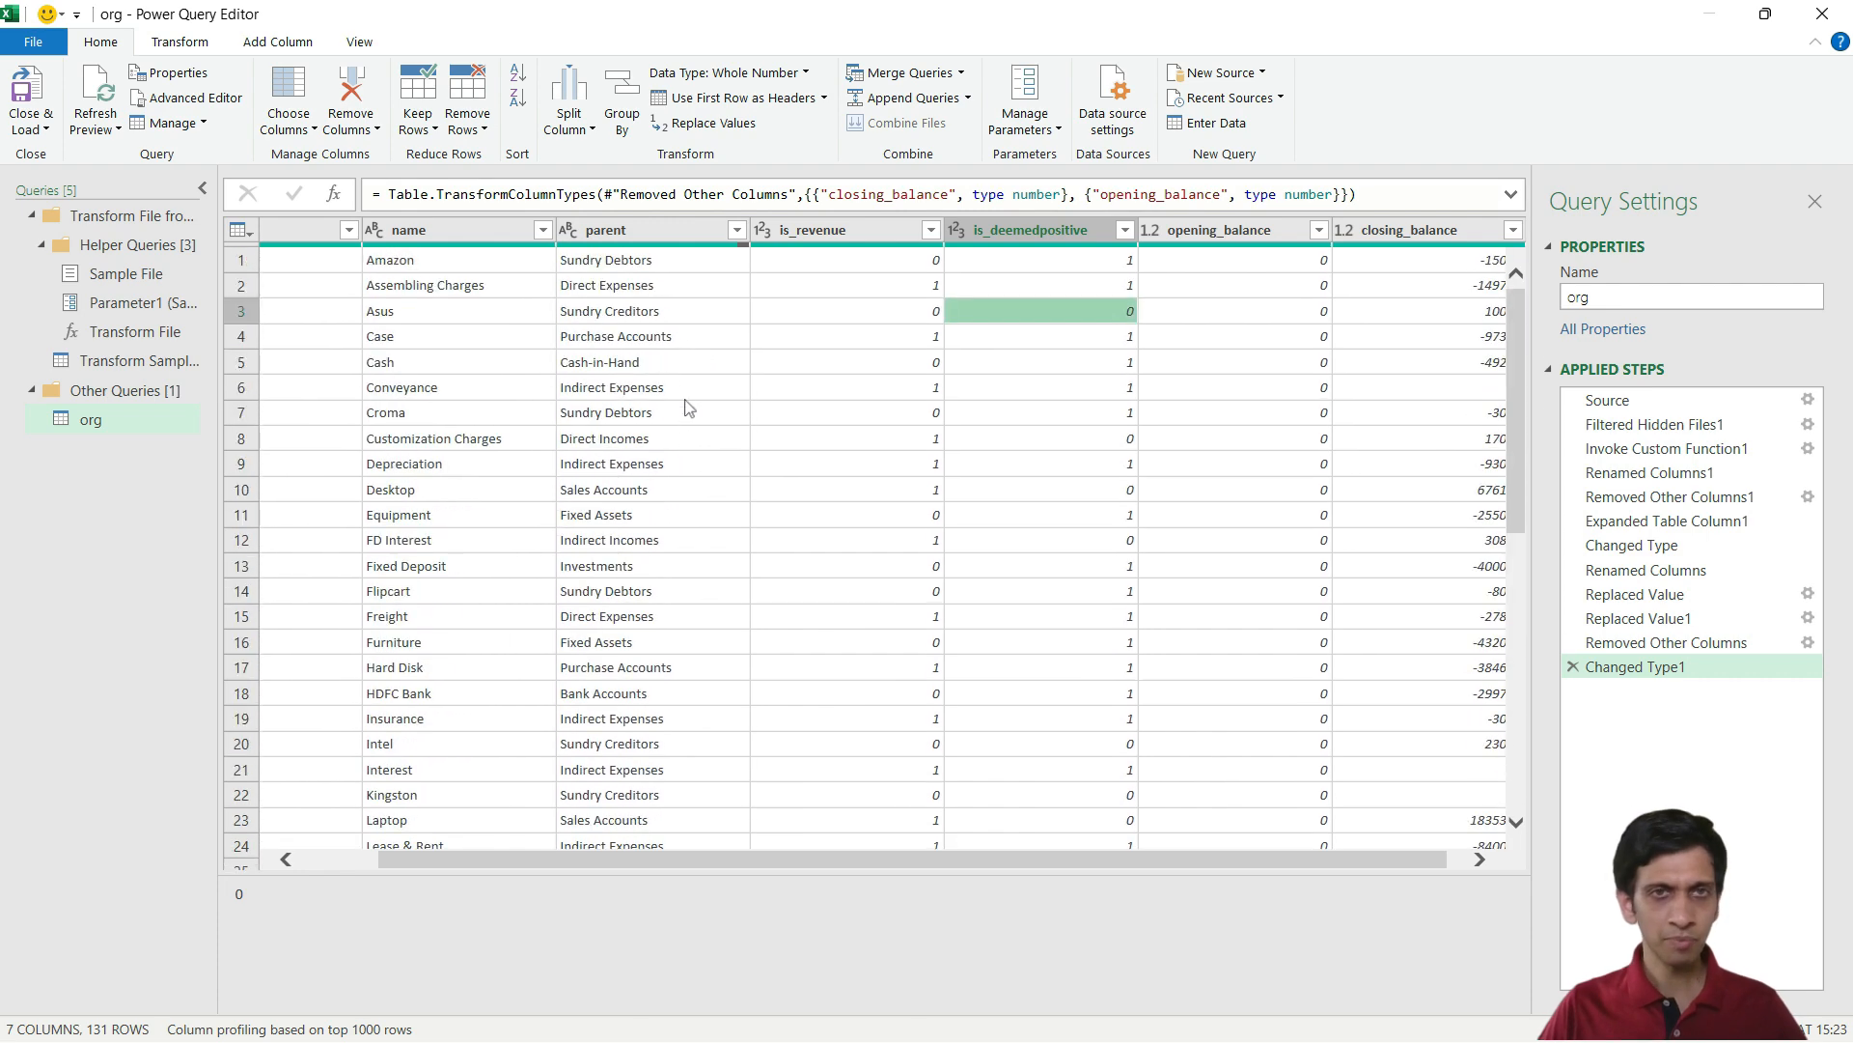
click(789, 315)
click(834, 232)
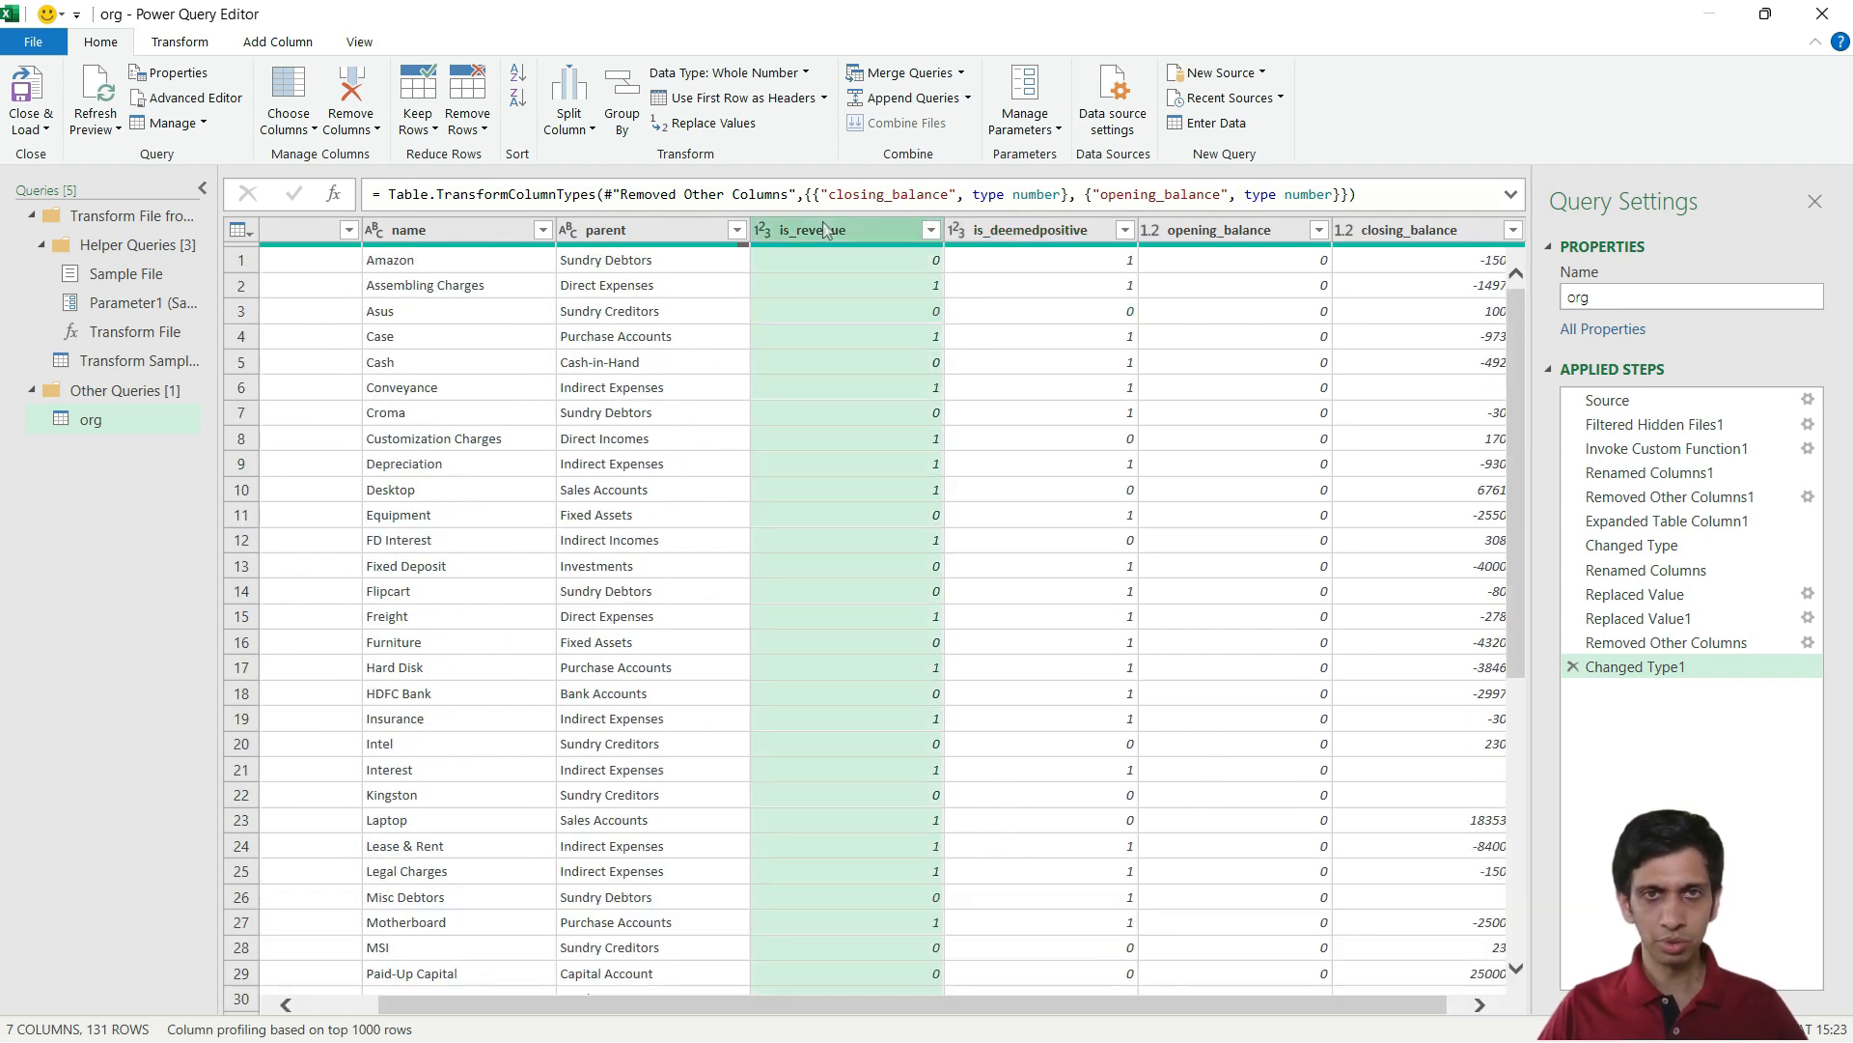
click(888, 287)
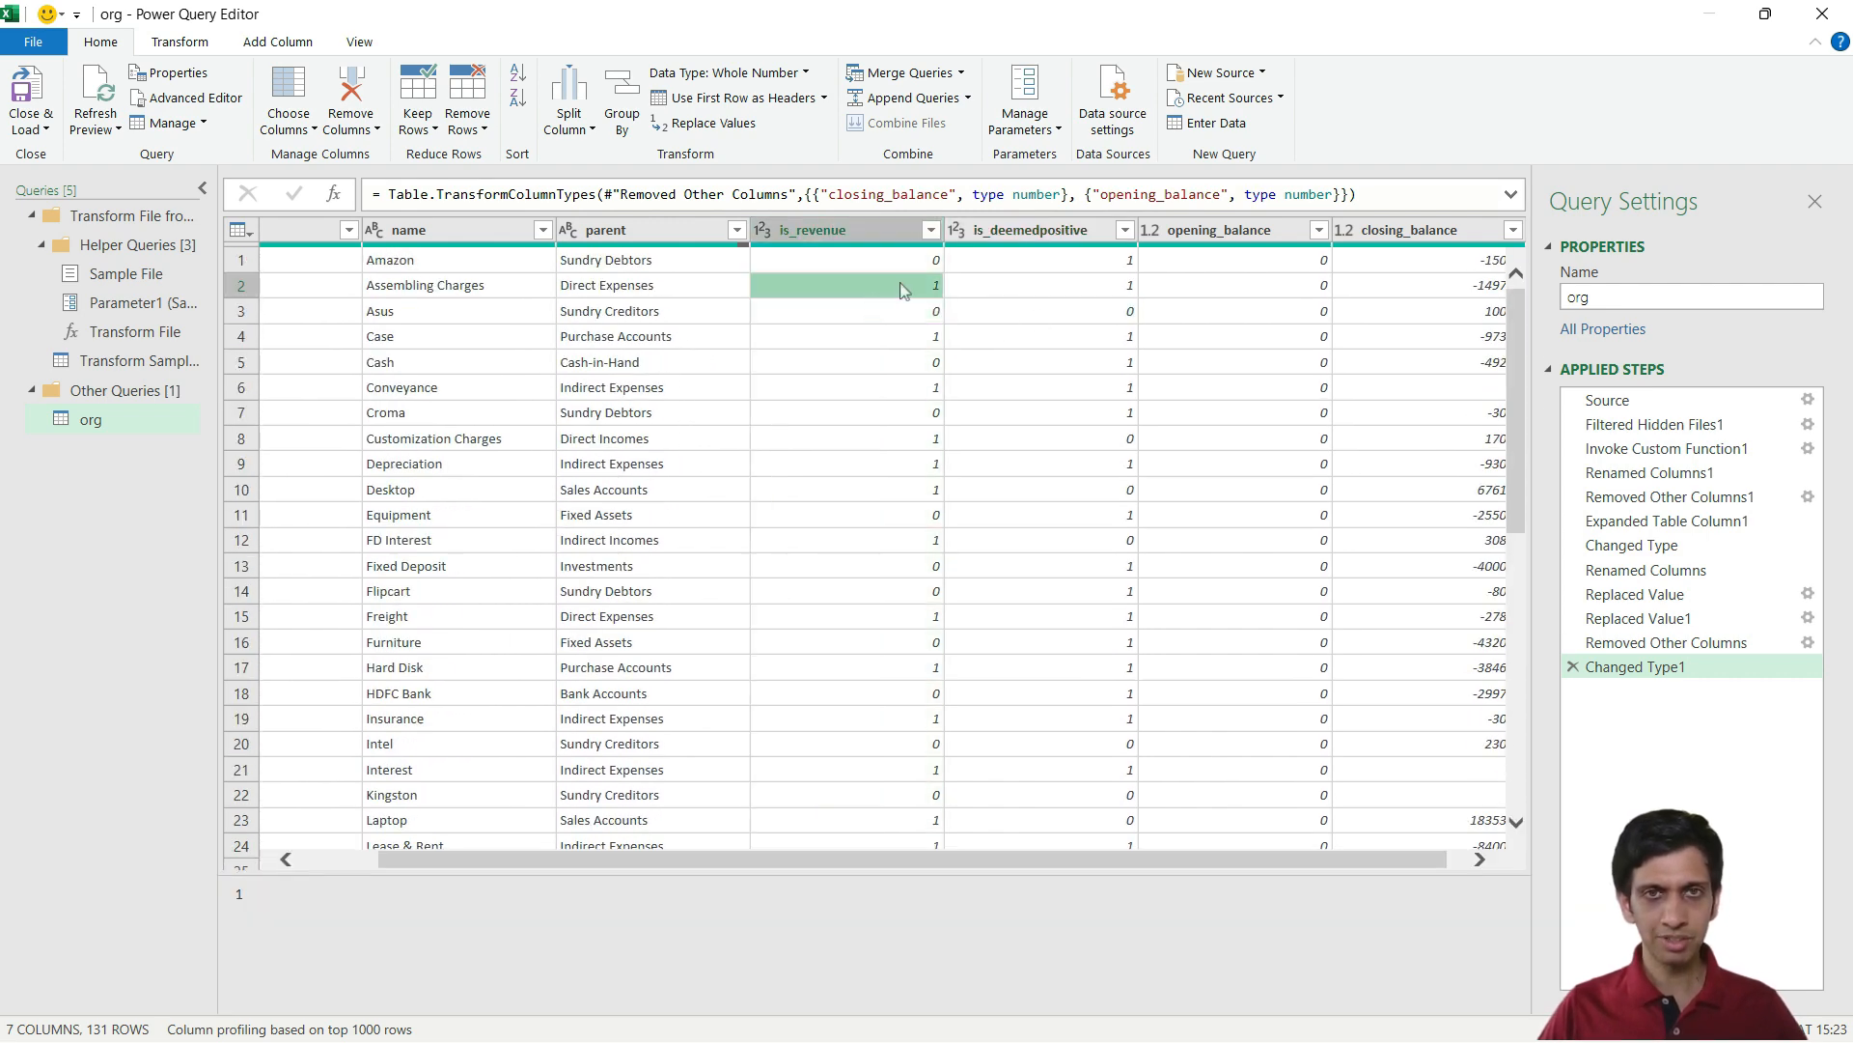
Compare the is_revenue and is_deemedpositive values of the first three ledgers, Amazon, Assembling Charges and Asus
click(906, 263)
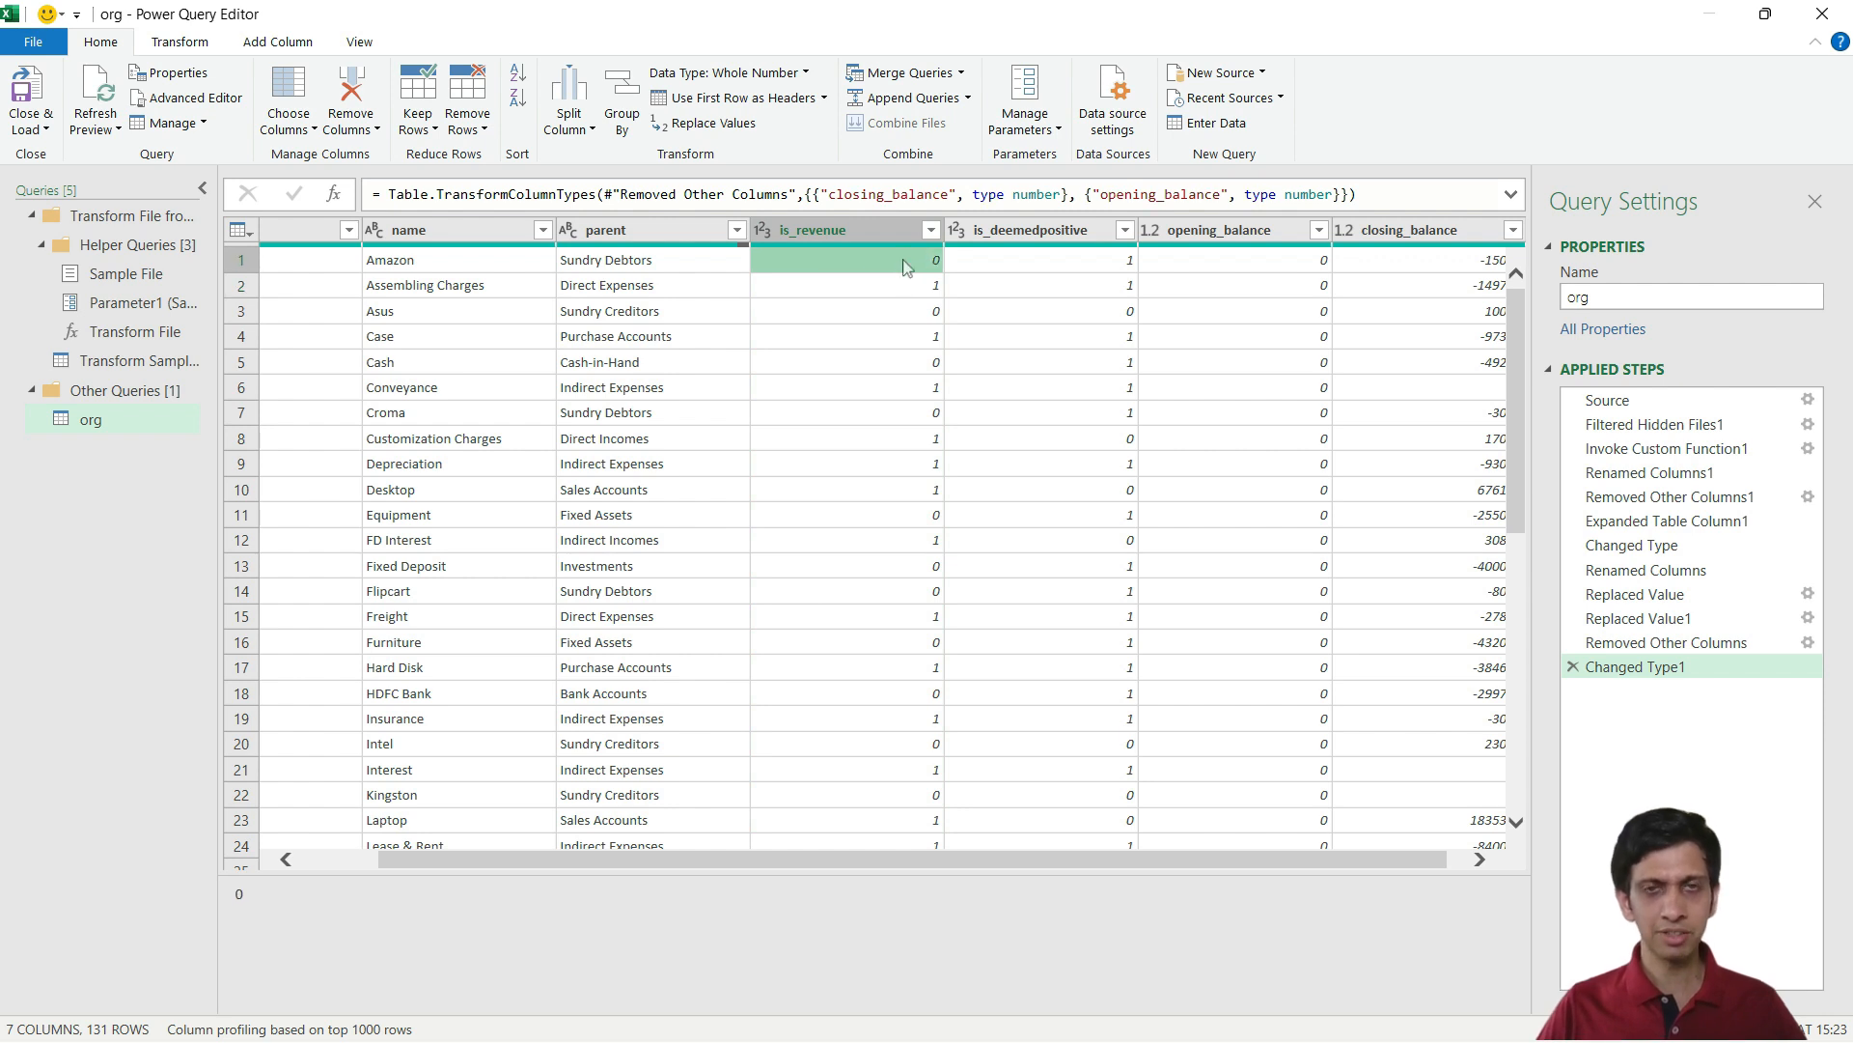
click(894, 301)
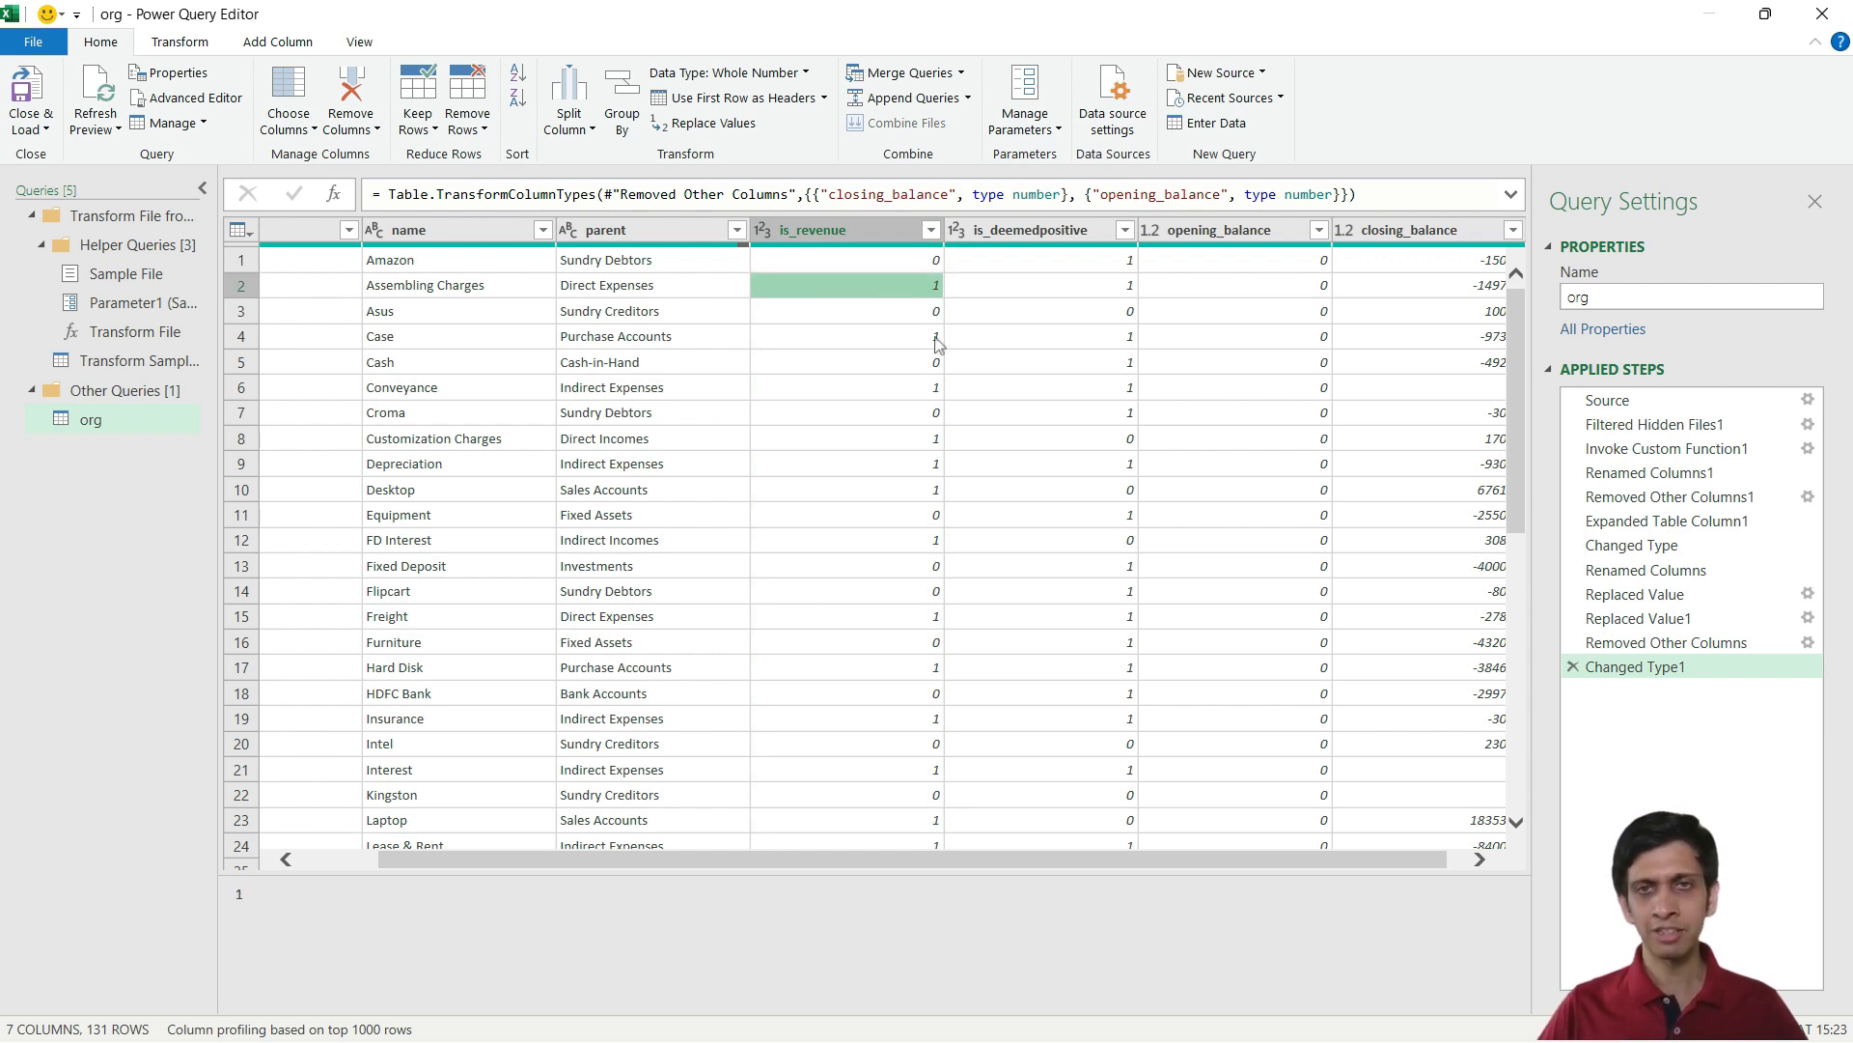
click(1043, 305)
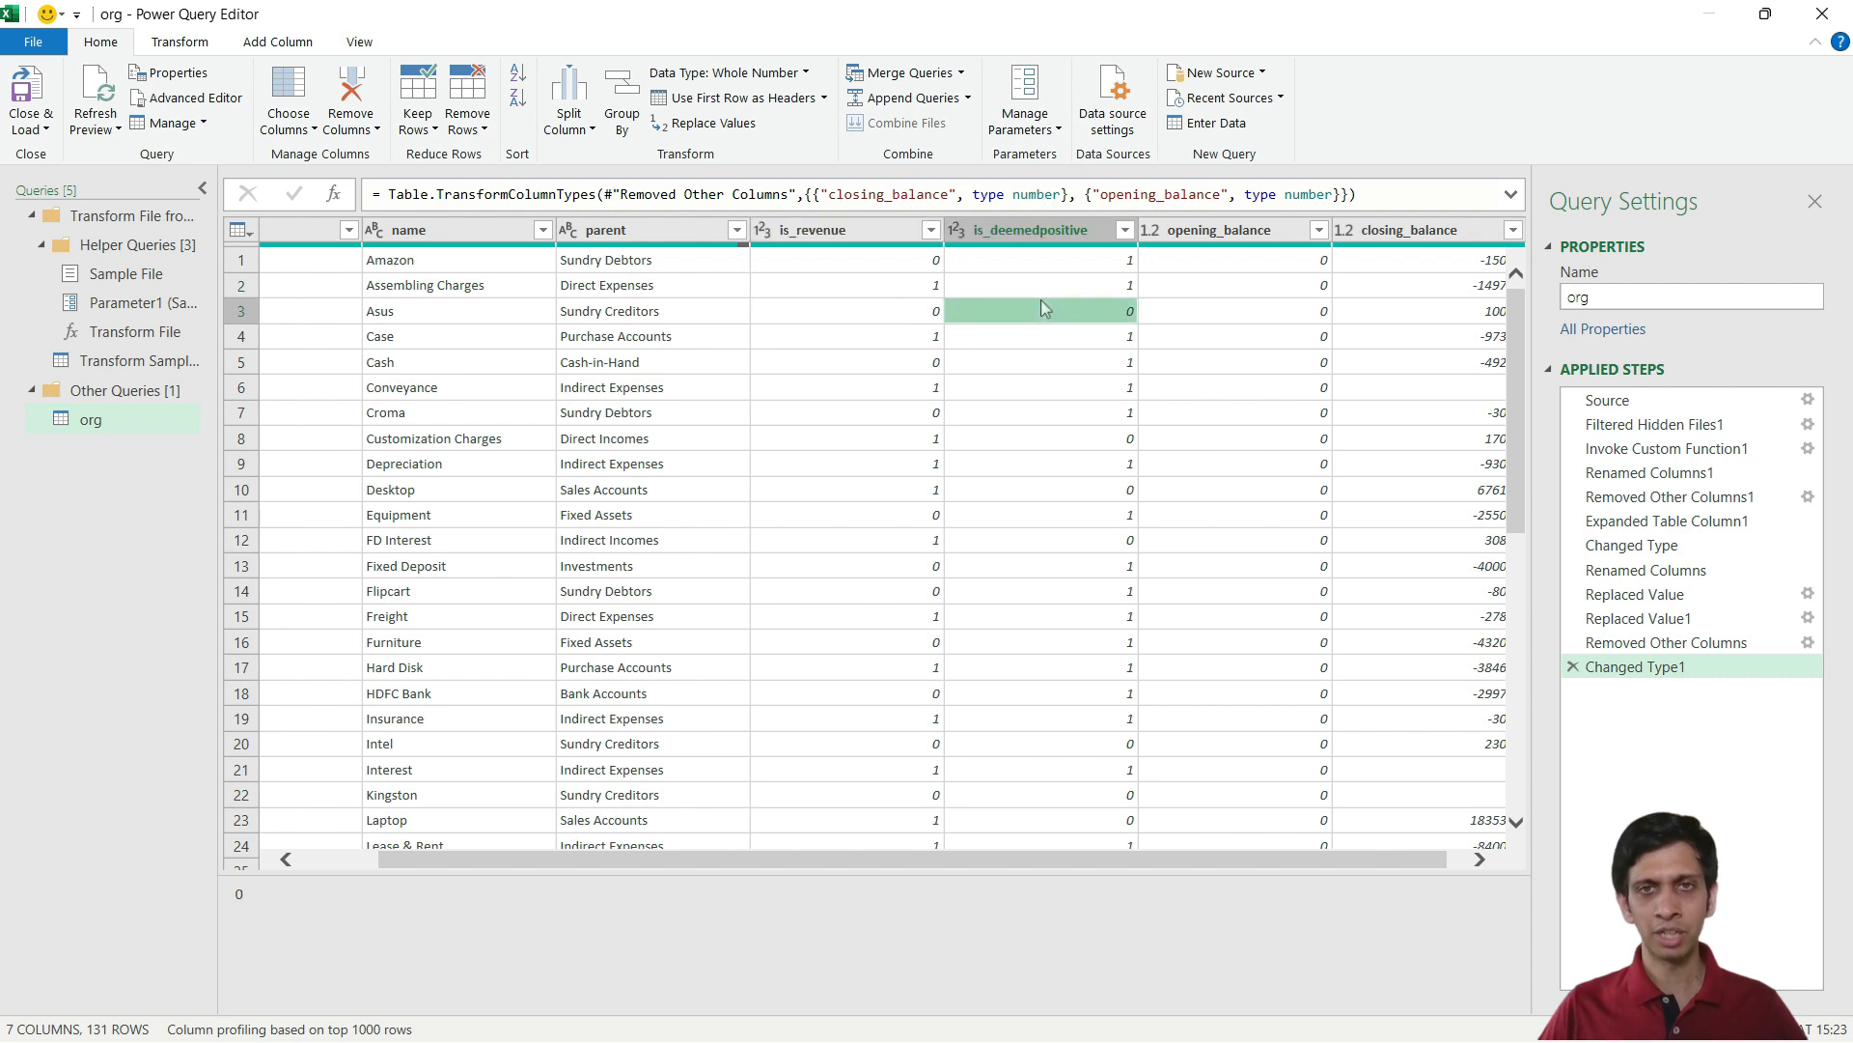
click(1059, 263)
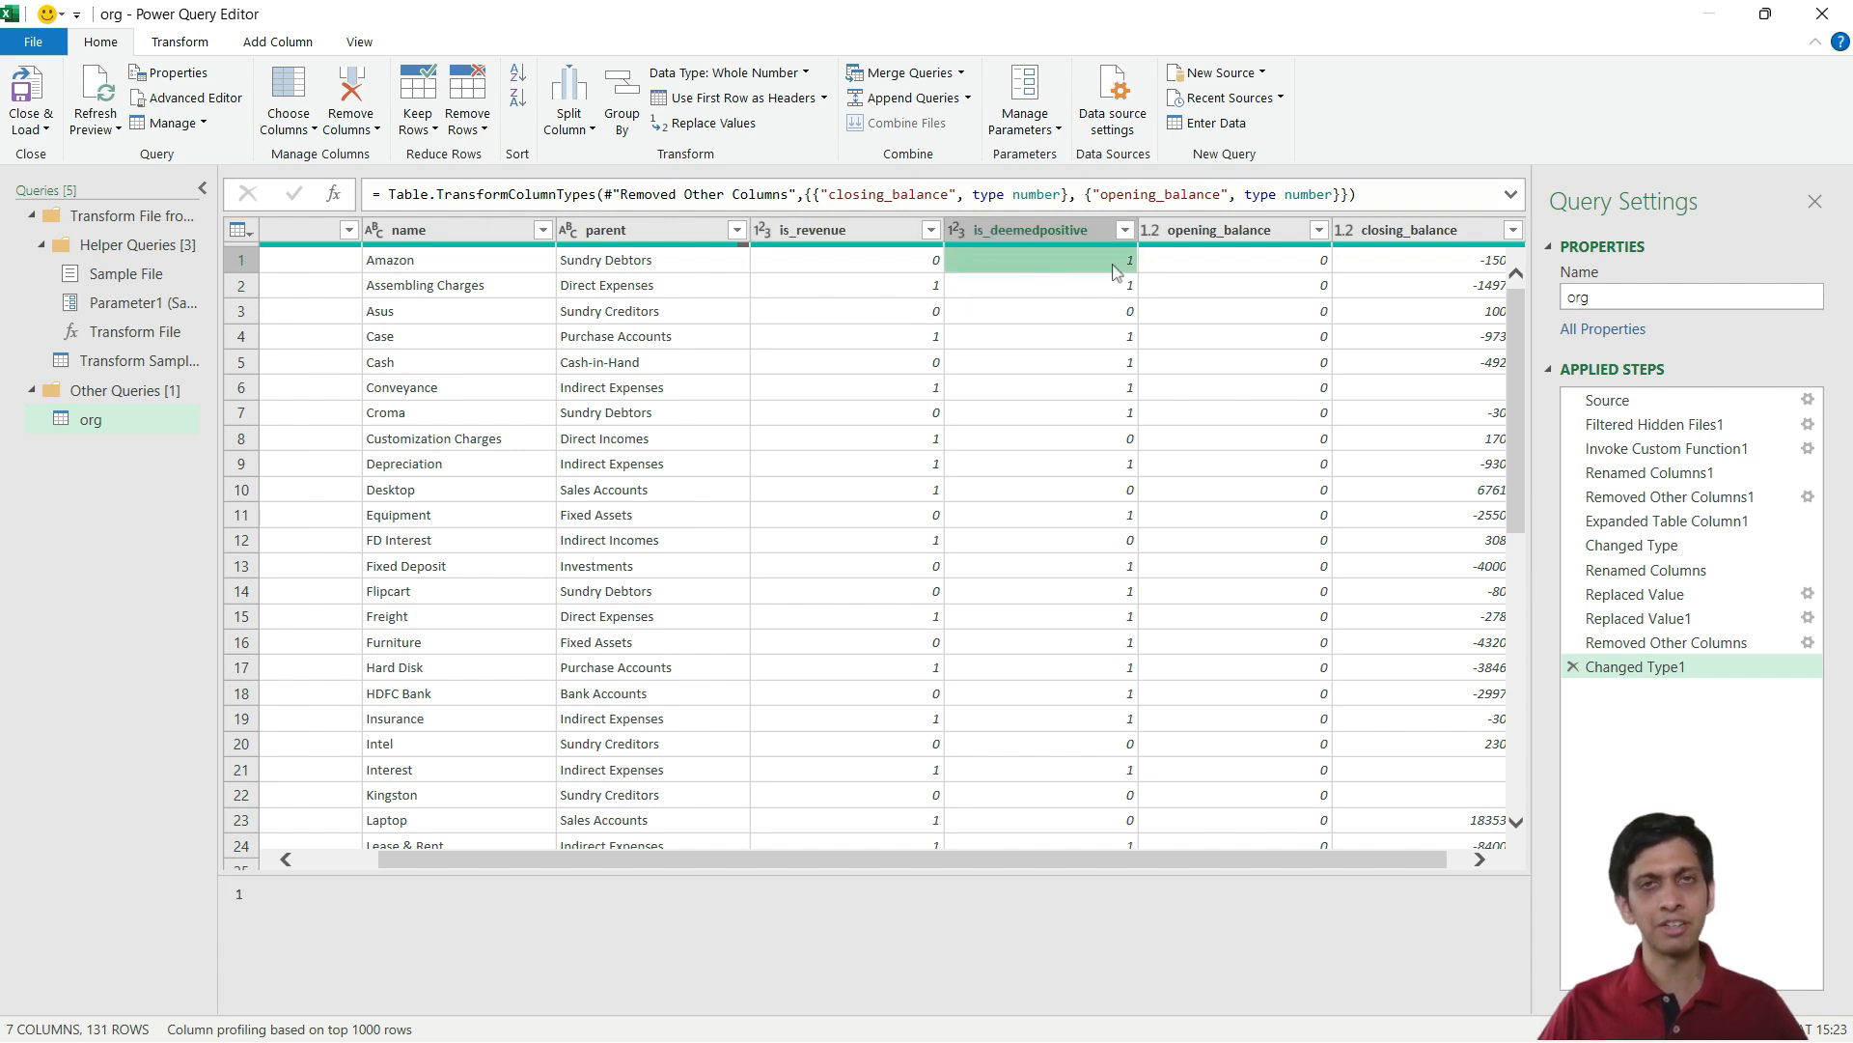
click(1119, 317)
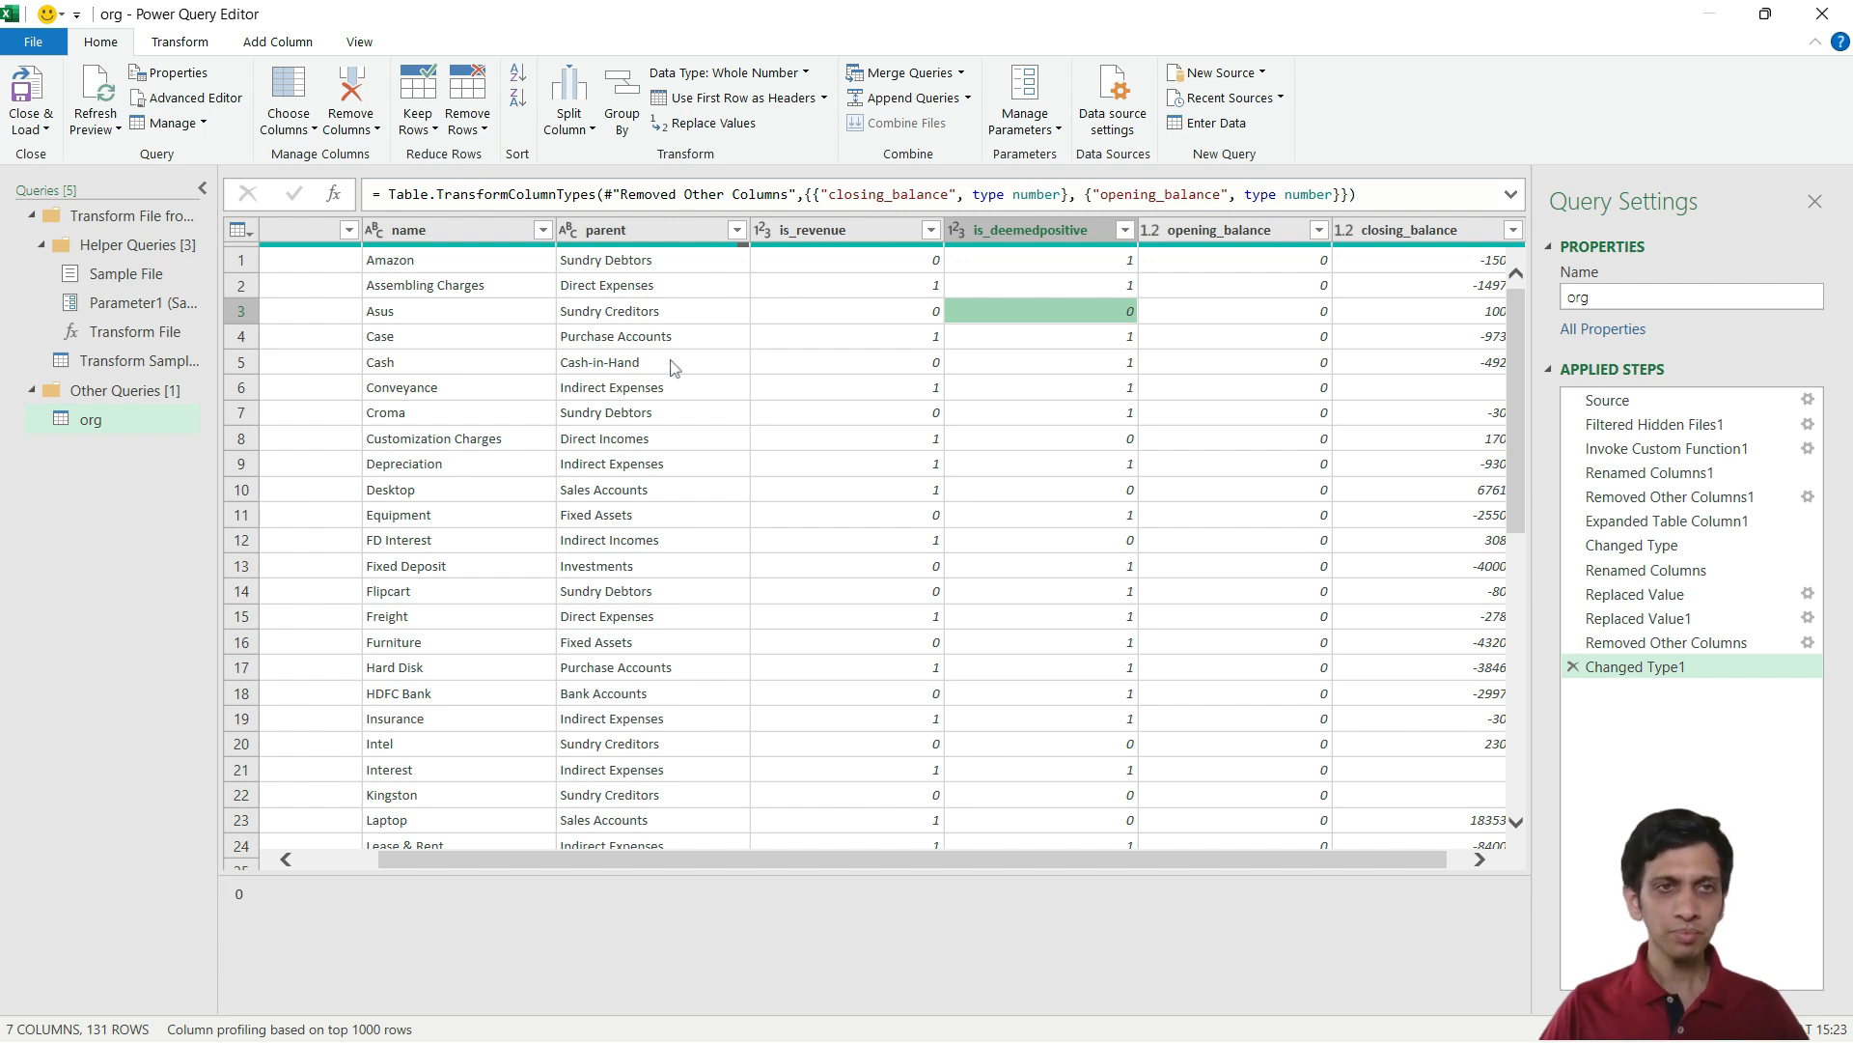
Load the finished org query into the workbook and dismiss the list of queries and connections
key(Home)
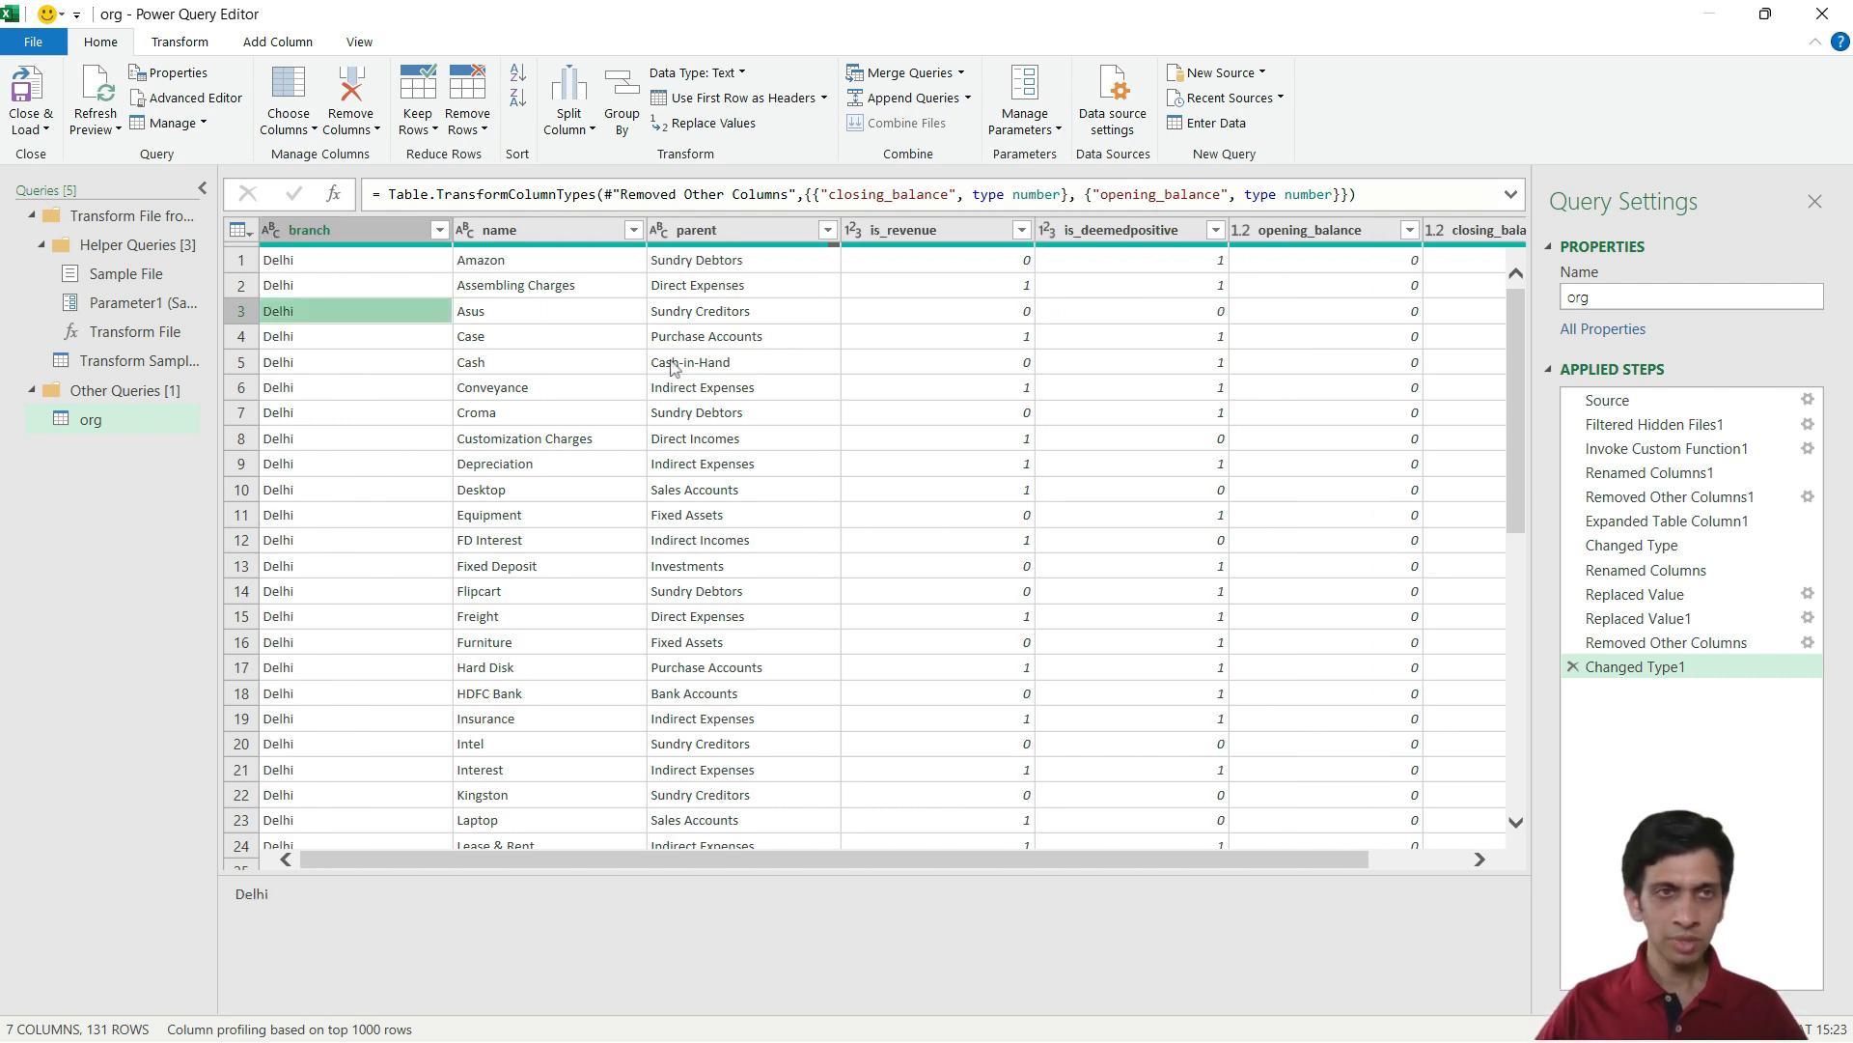
click(29, 97)
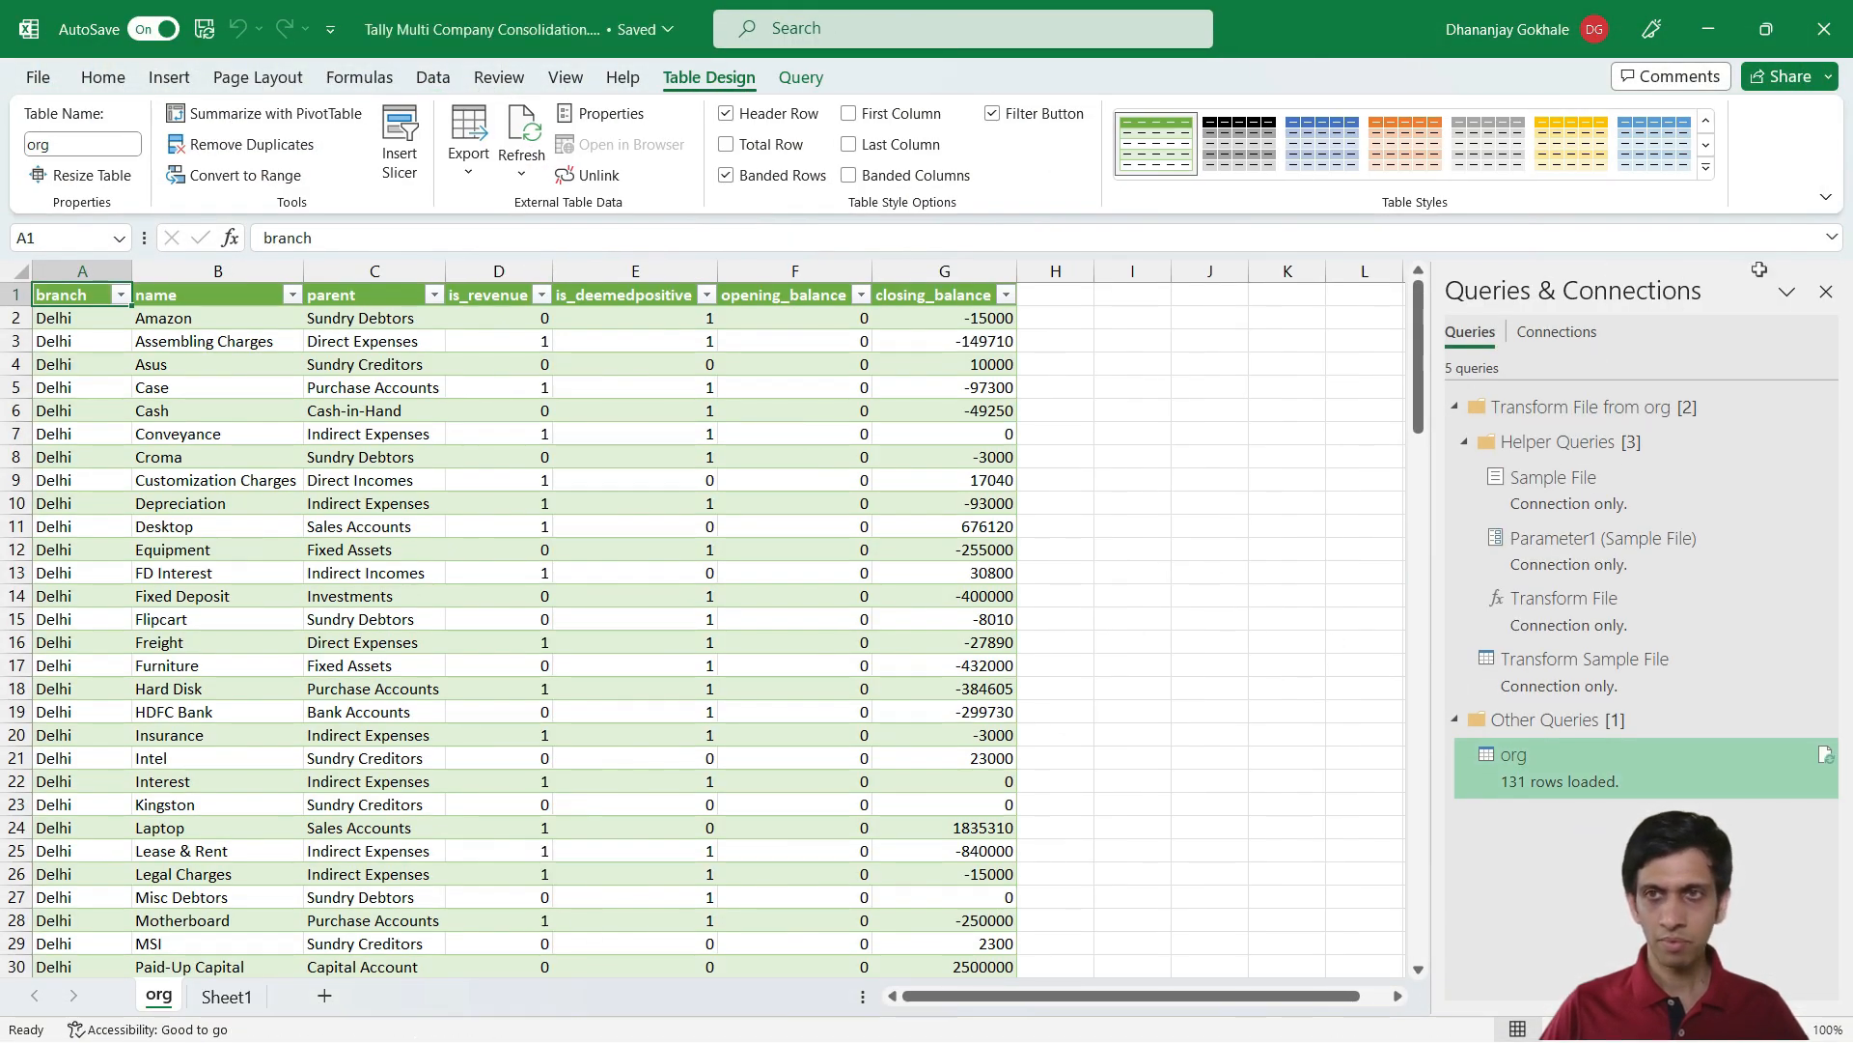
click(1825, 292)
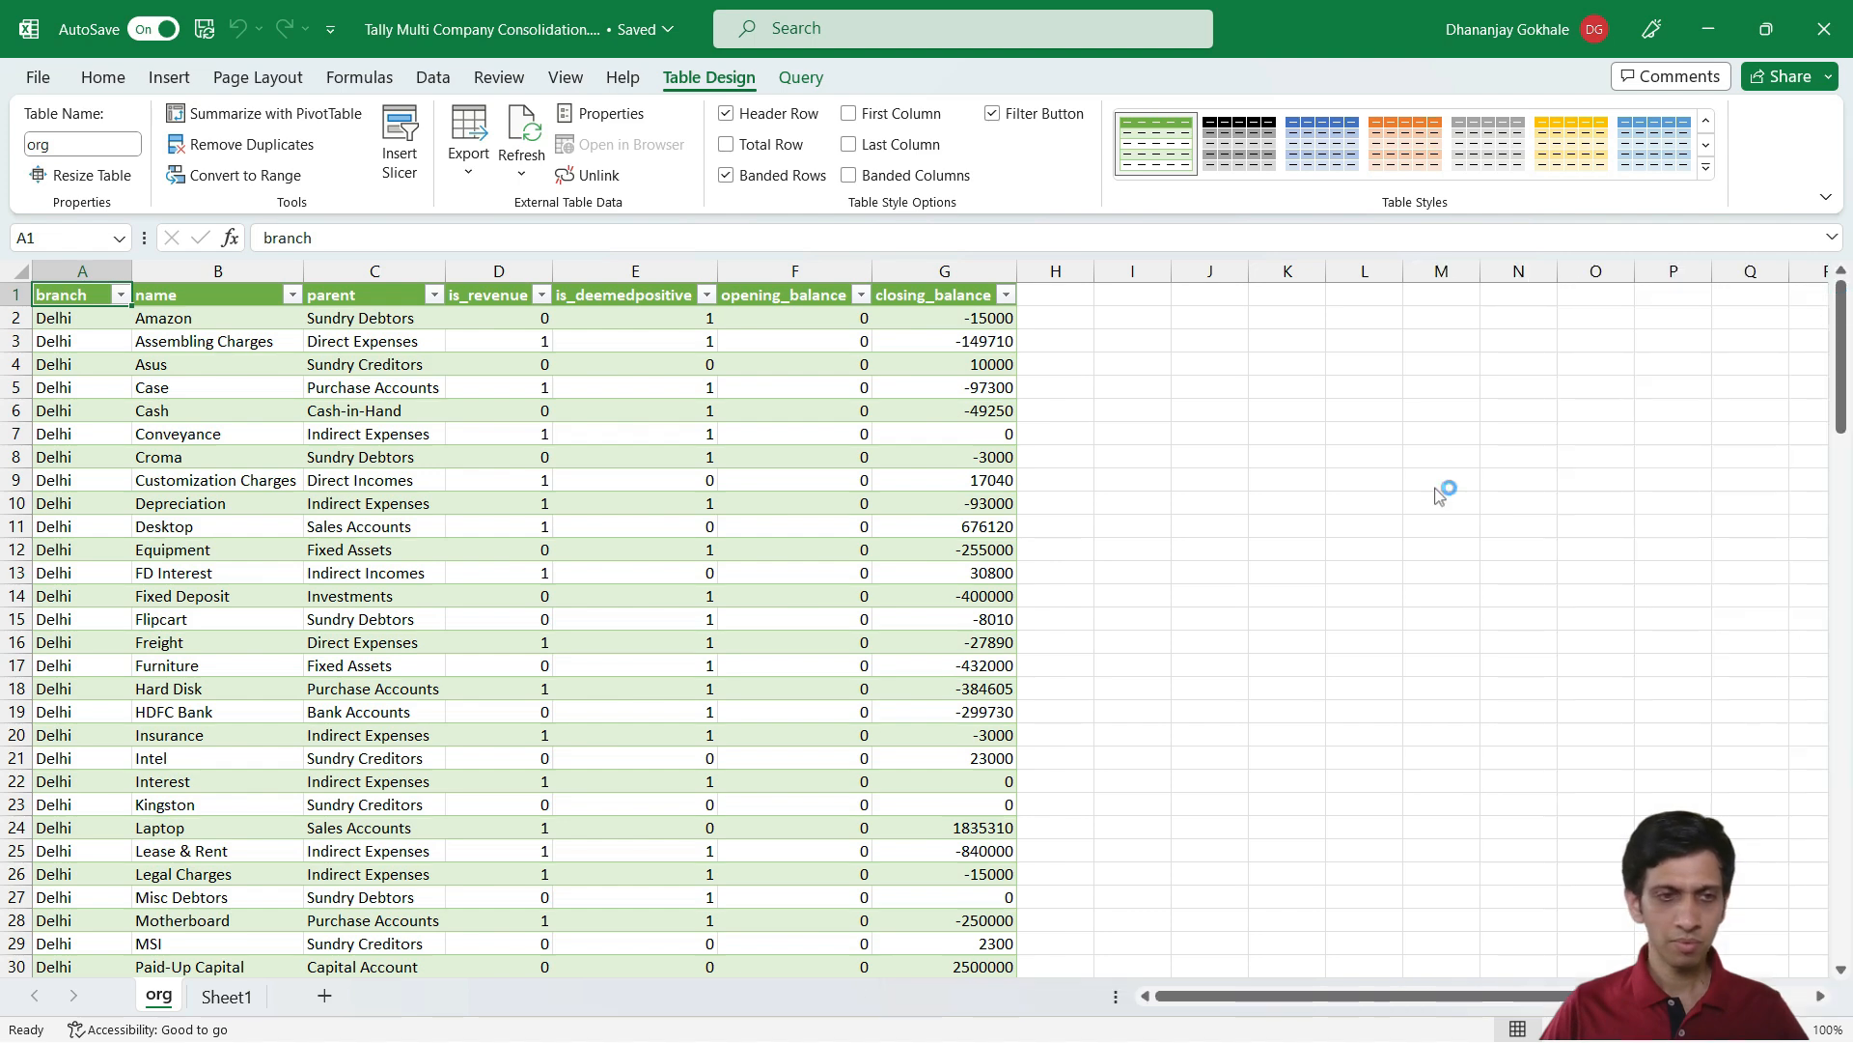
Rename the org worksheet as Combined_TB
double_click(159, 995)
text(TB)
key(Return)
double_click(154, 995)
text(Combined_TB)
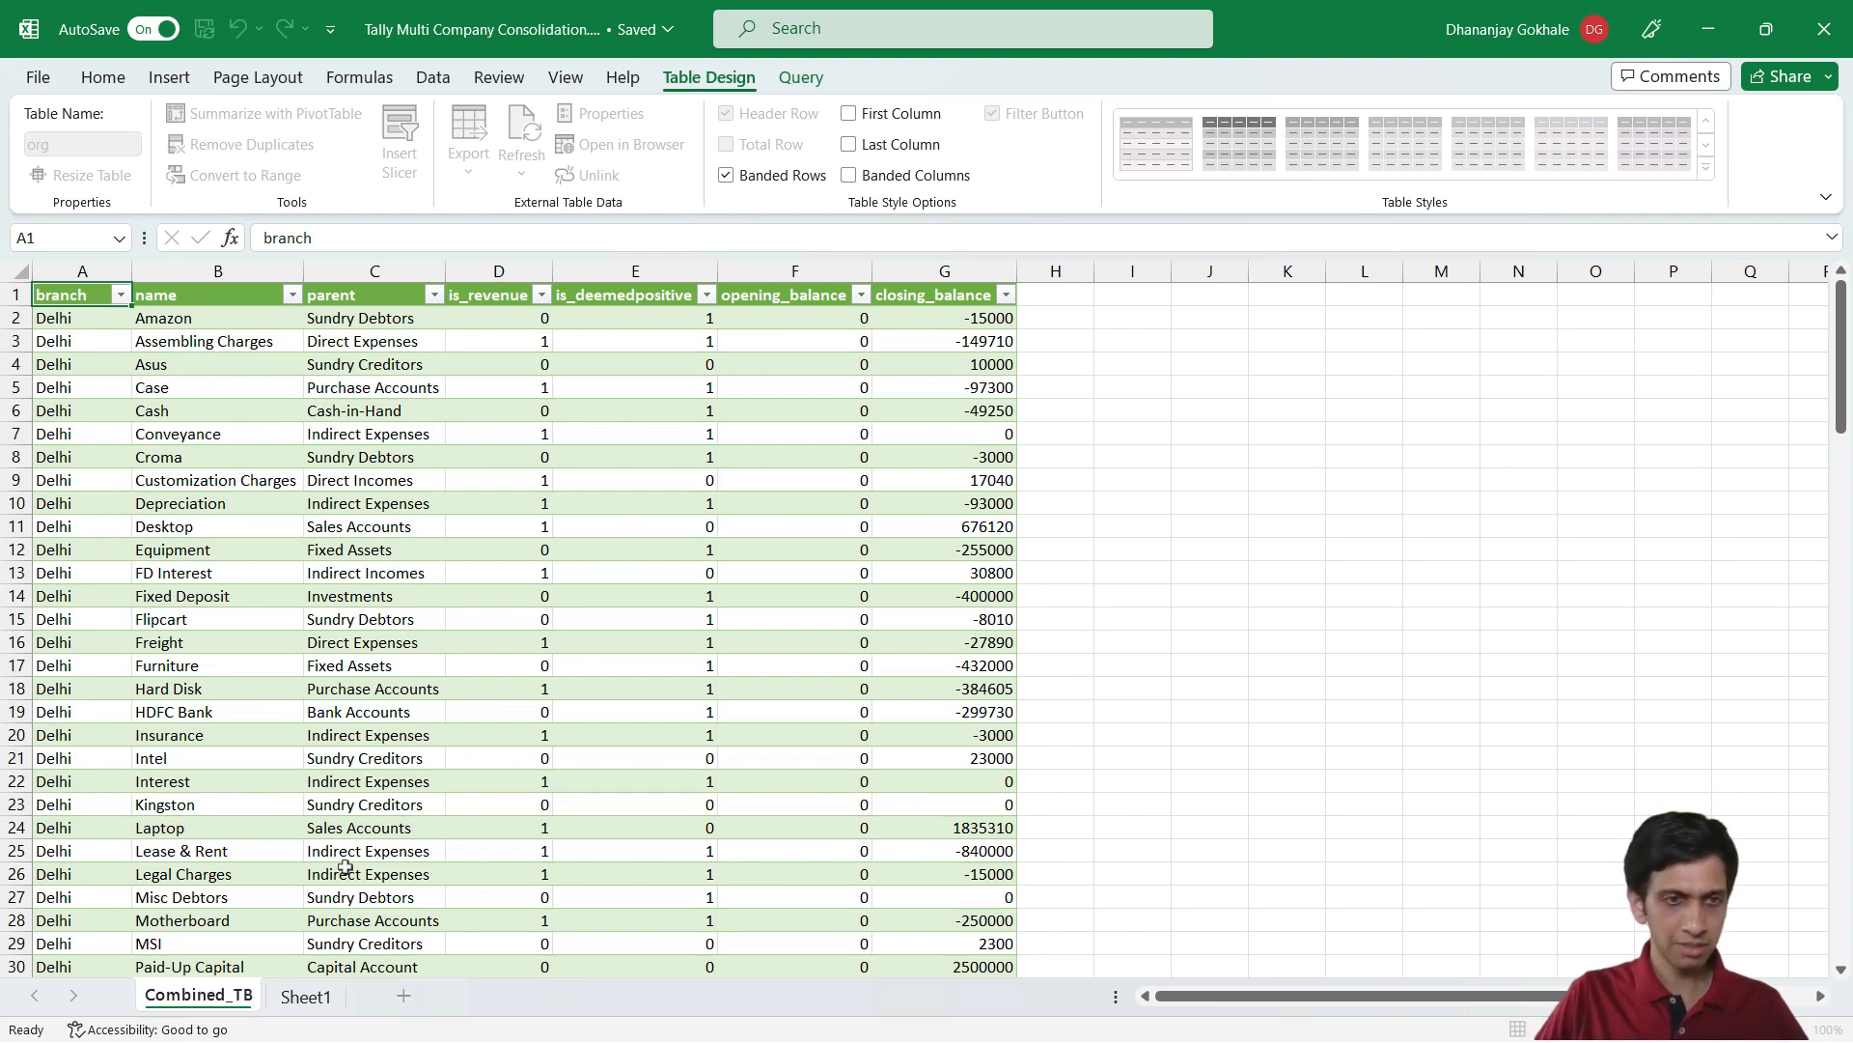
key(Return)
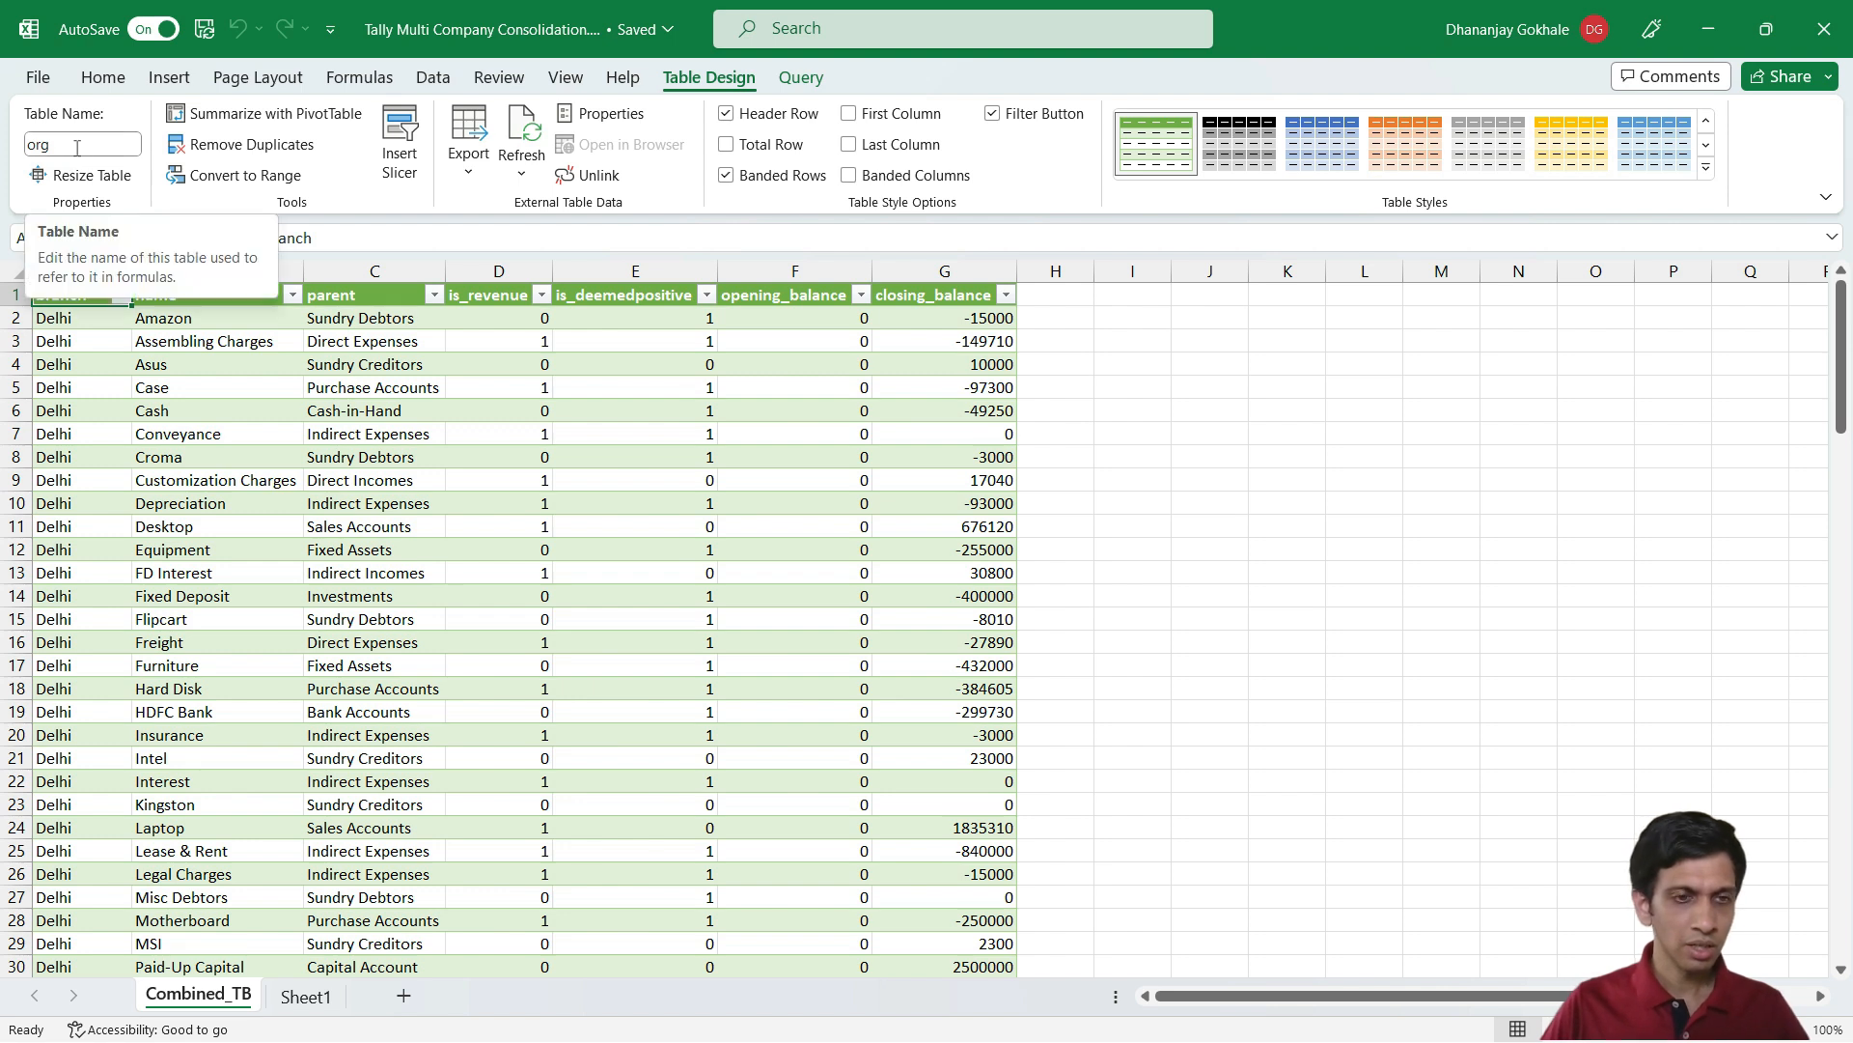
Start a PivotTable using the org table as its source range
click(114, 385)
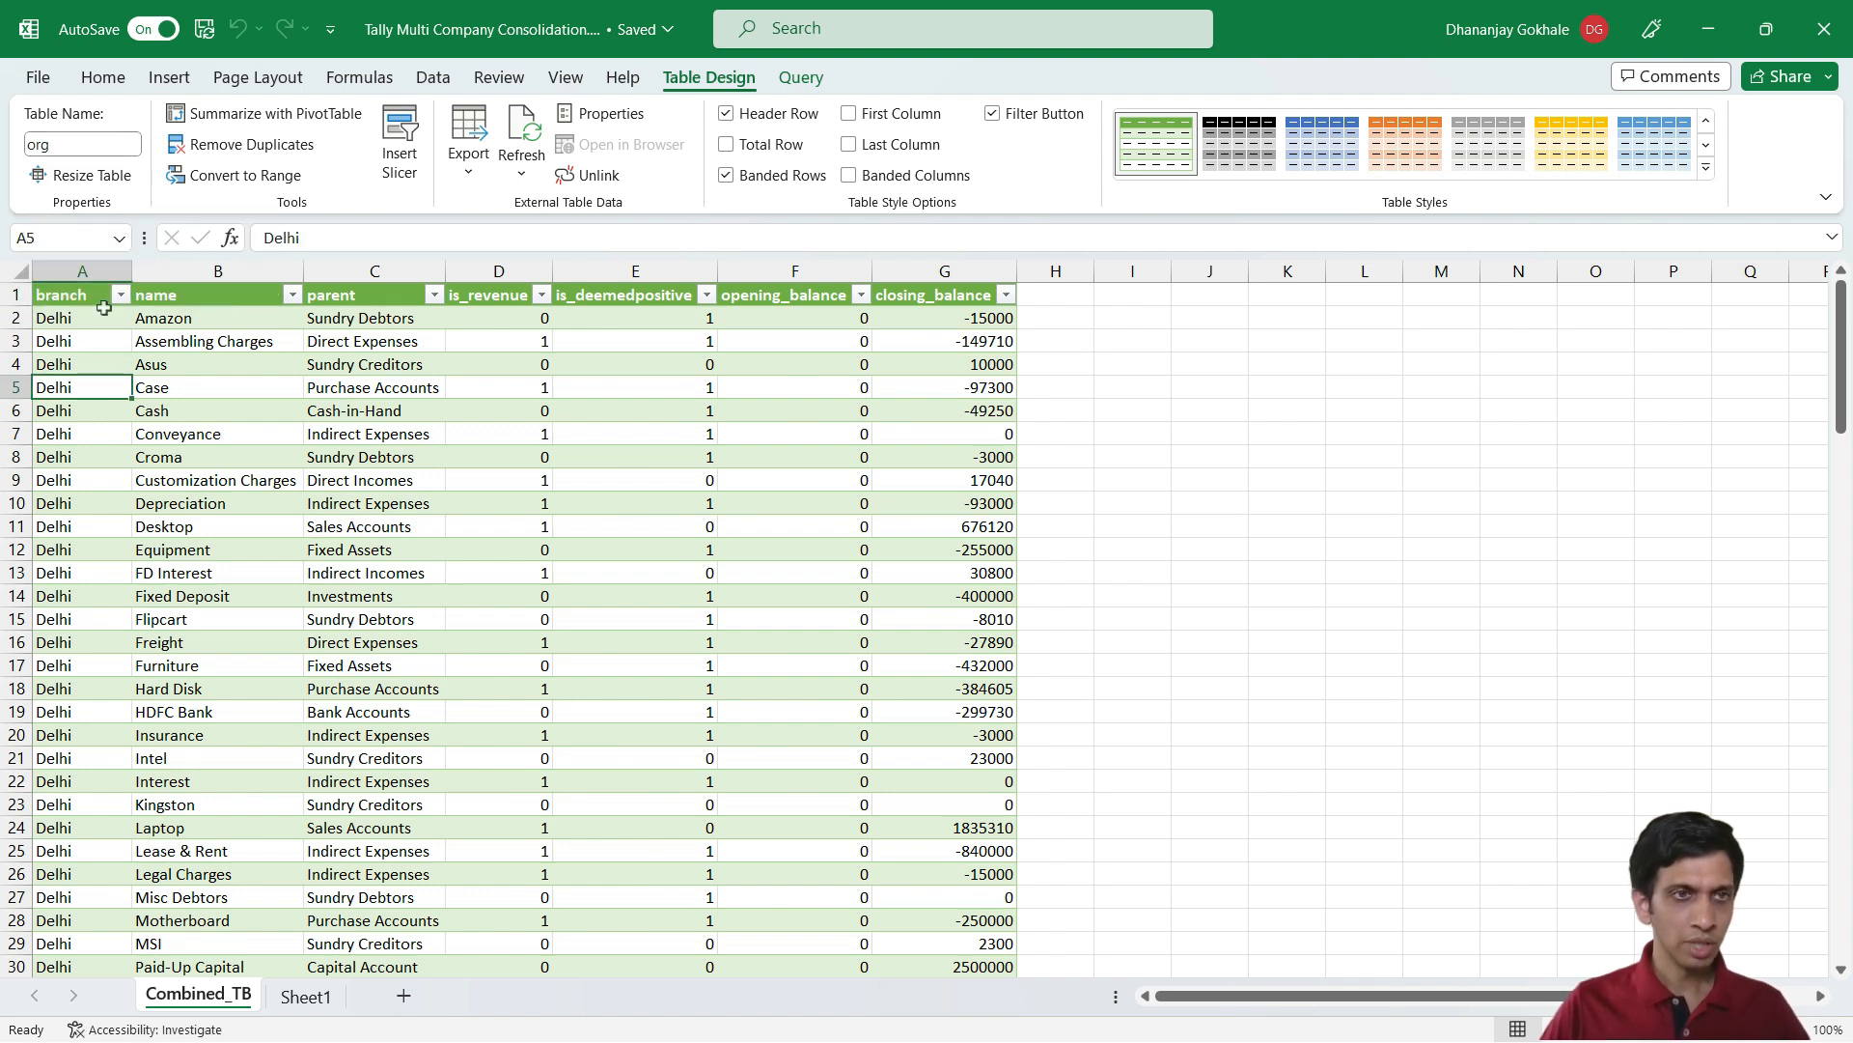
click(92, 301)
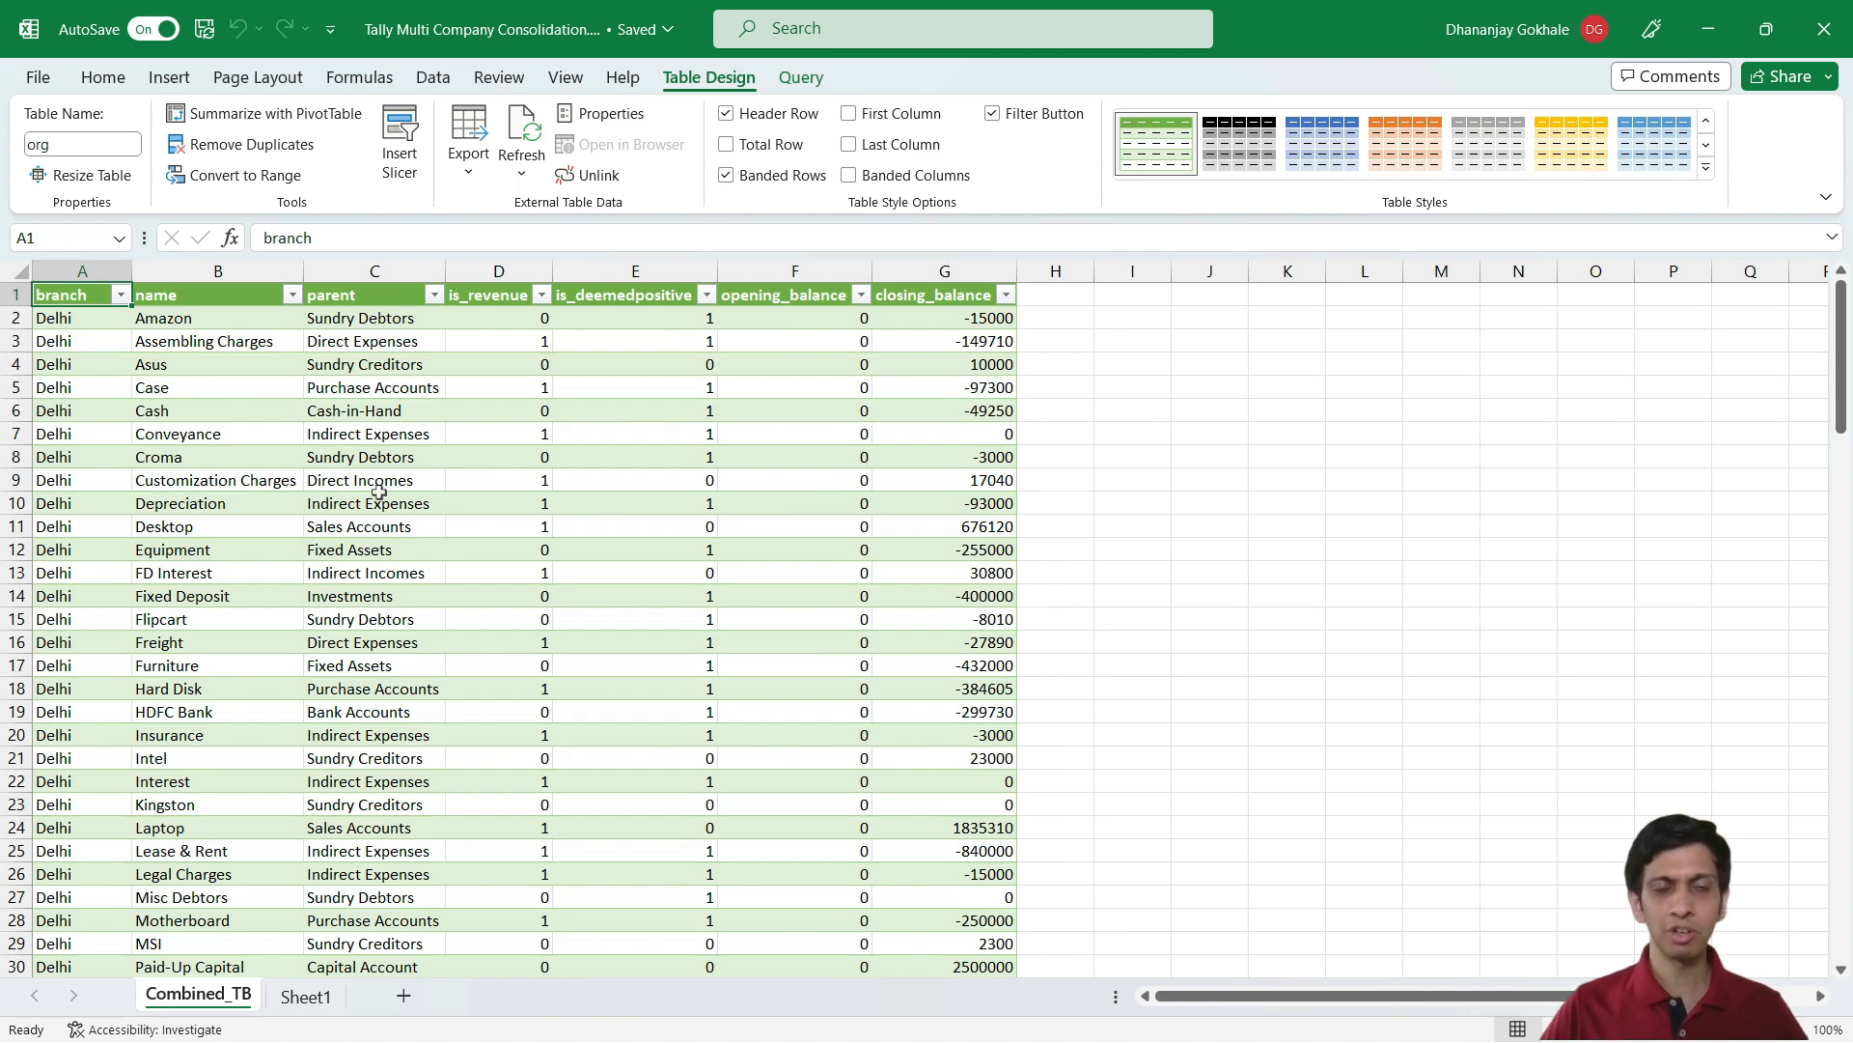
click(183, 83)
click(60, 171)
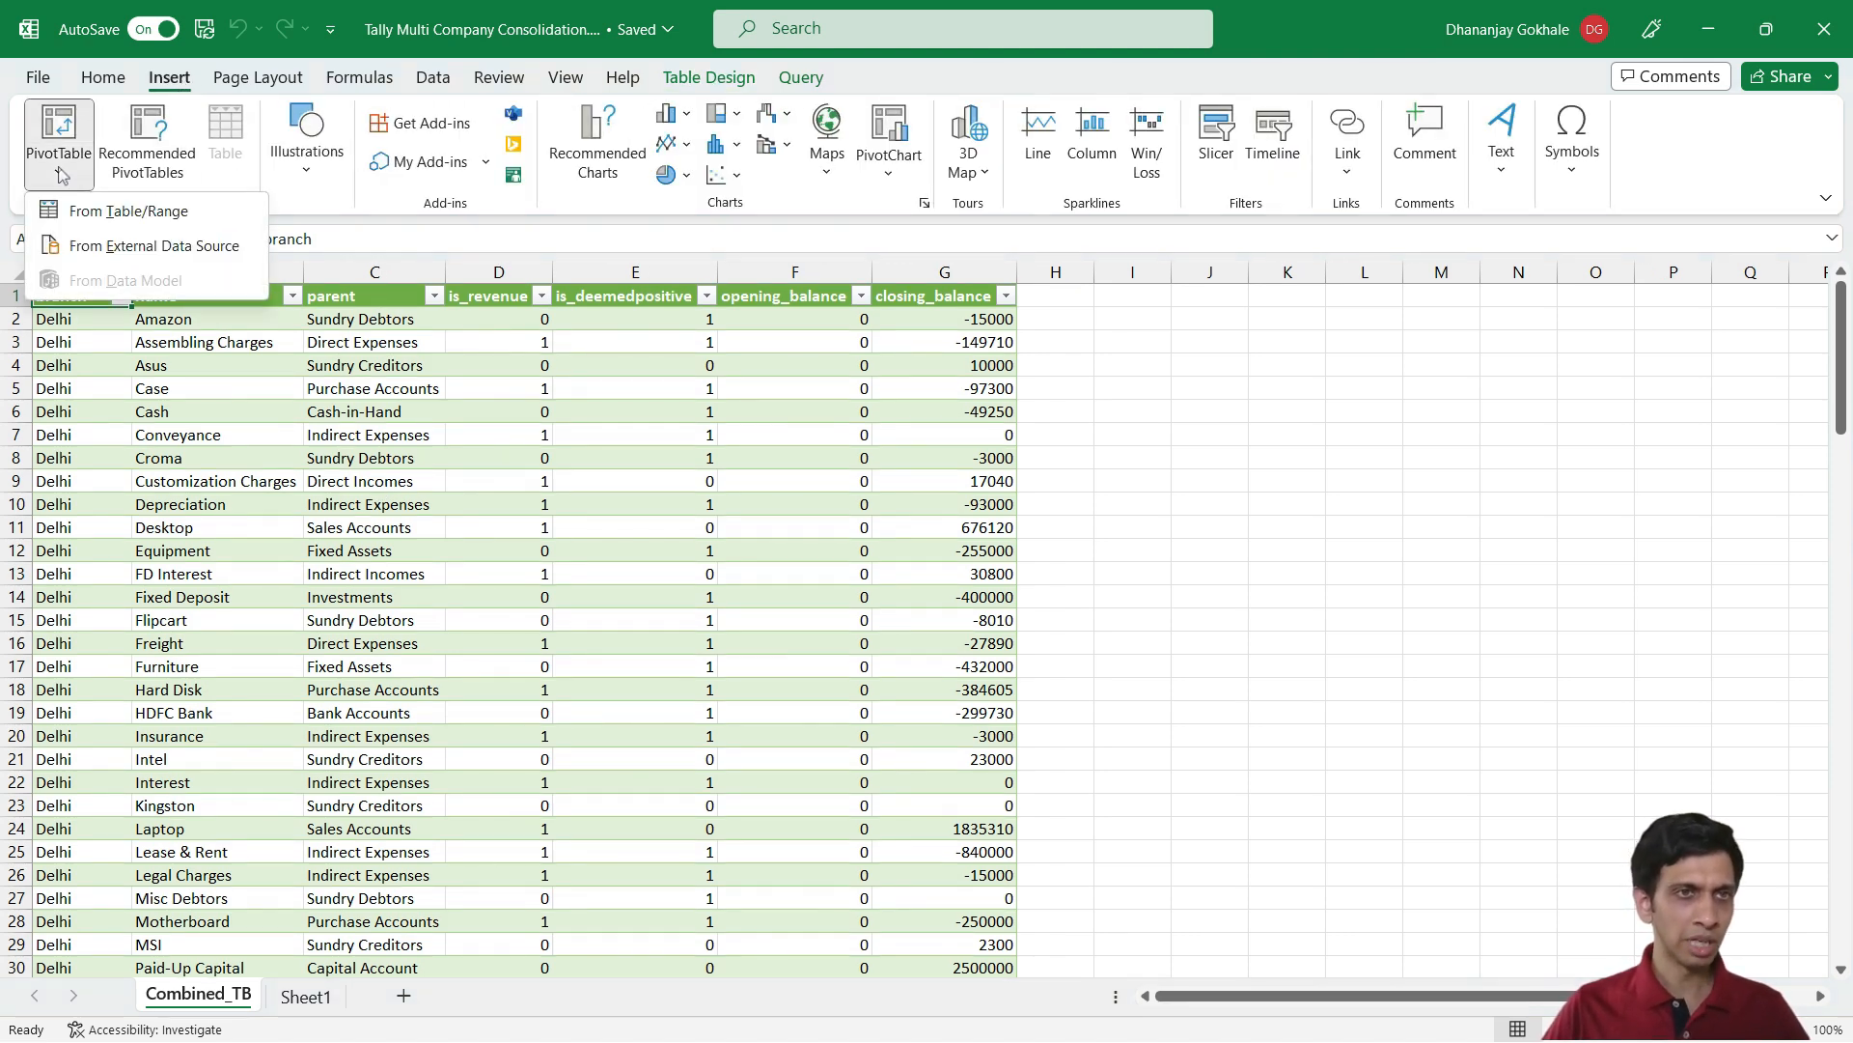
click(141, 212)
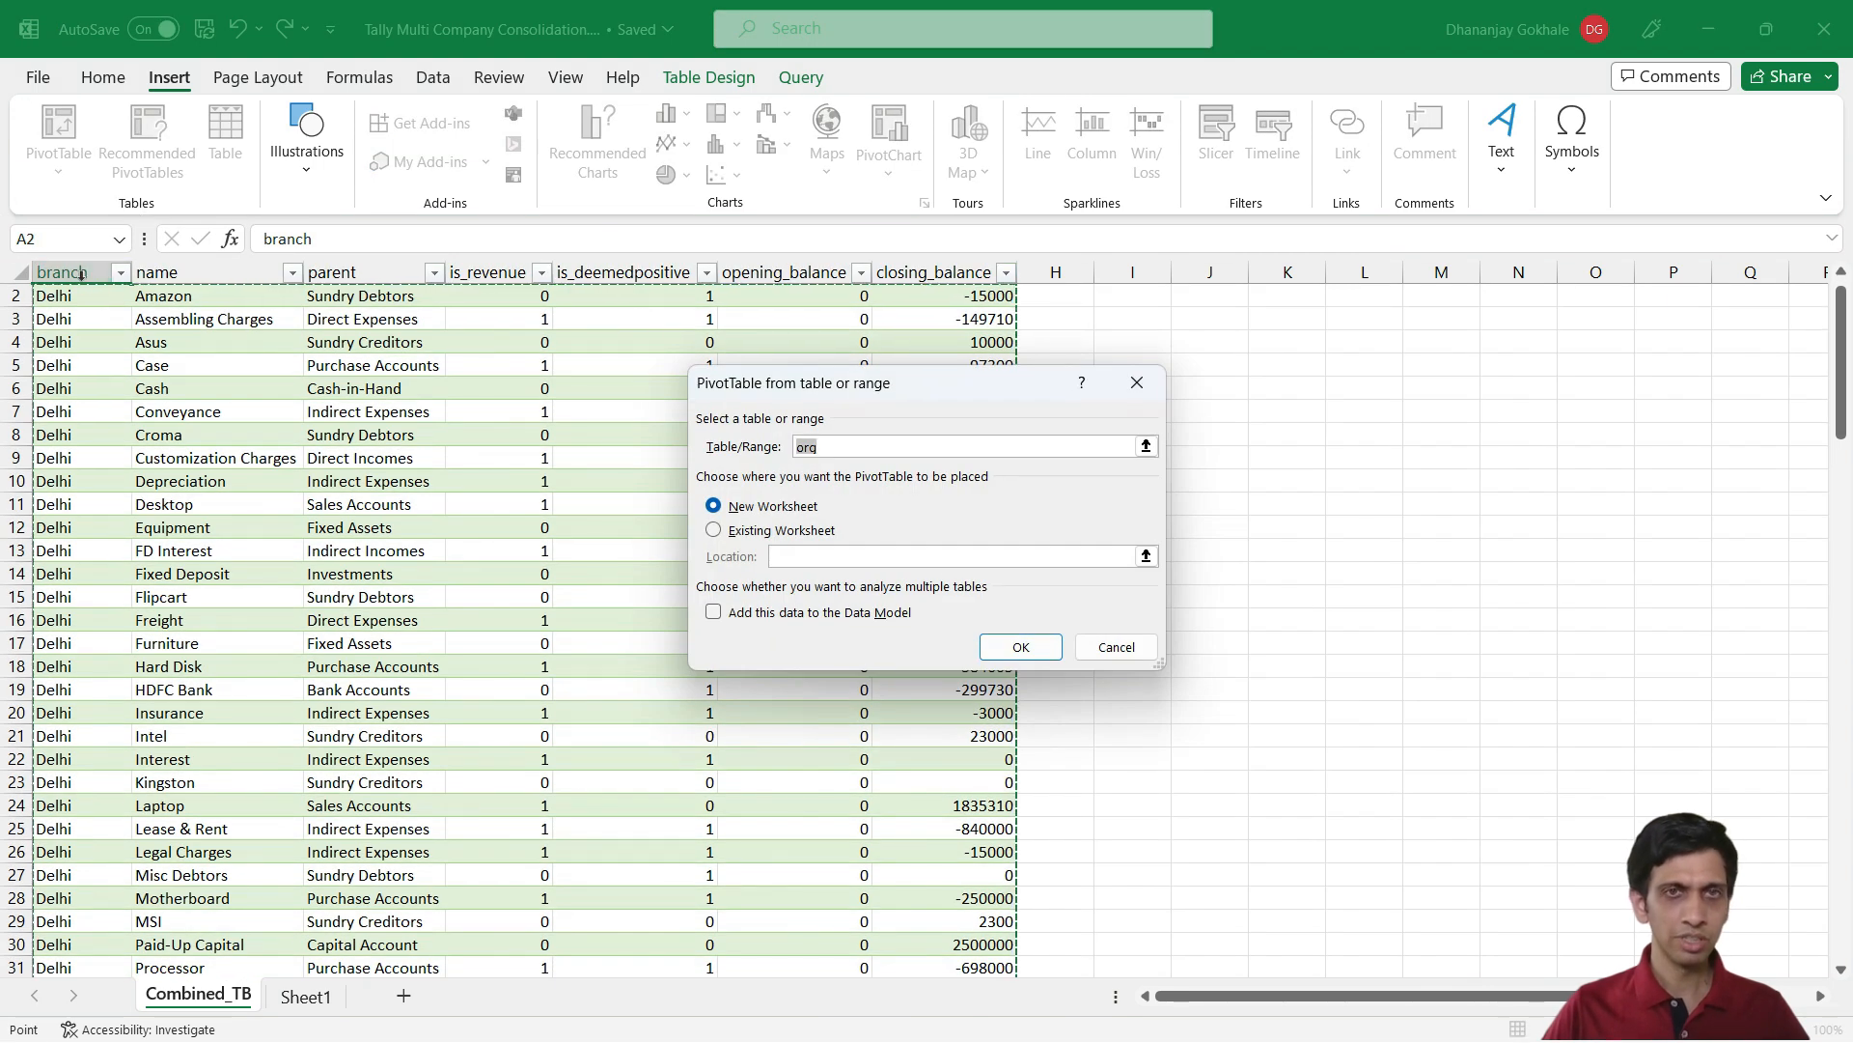
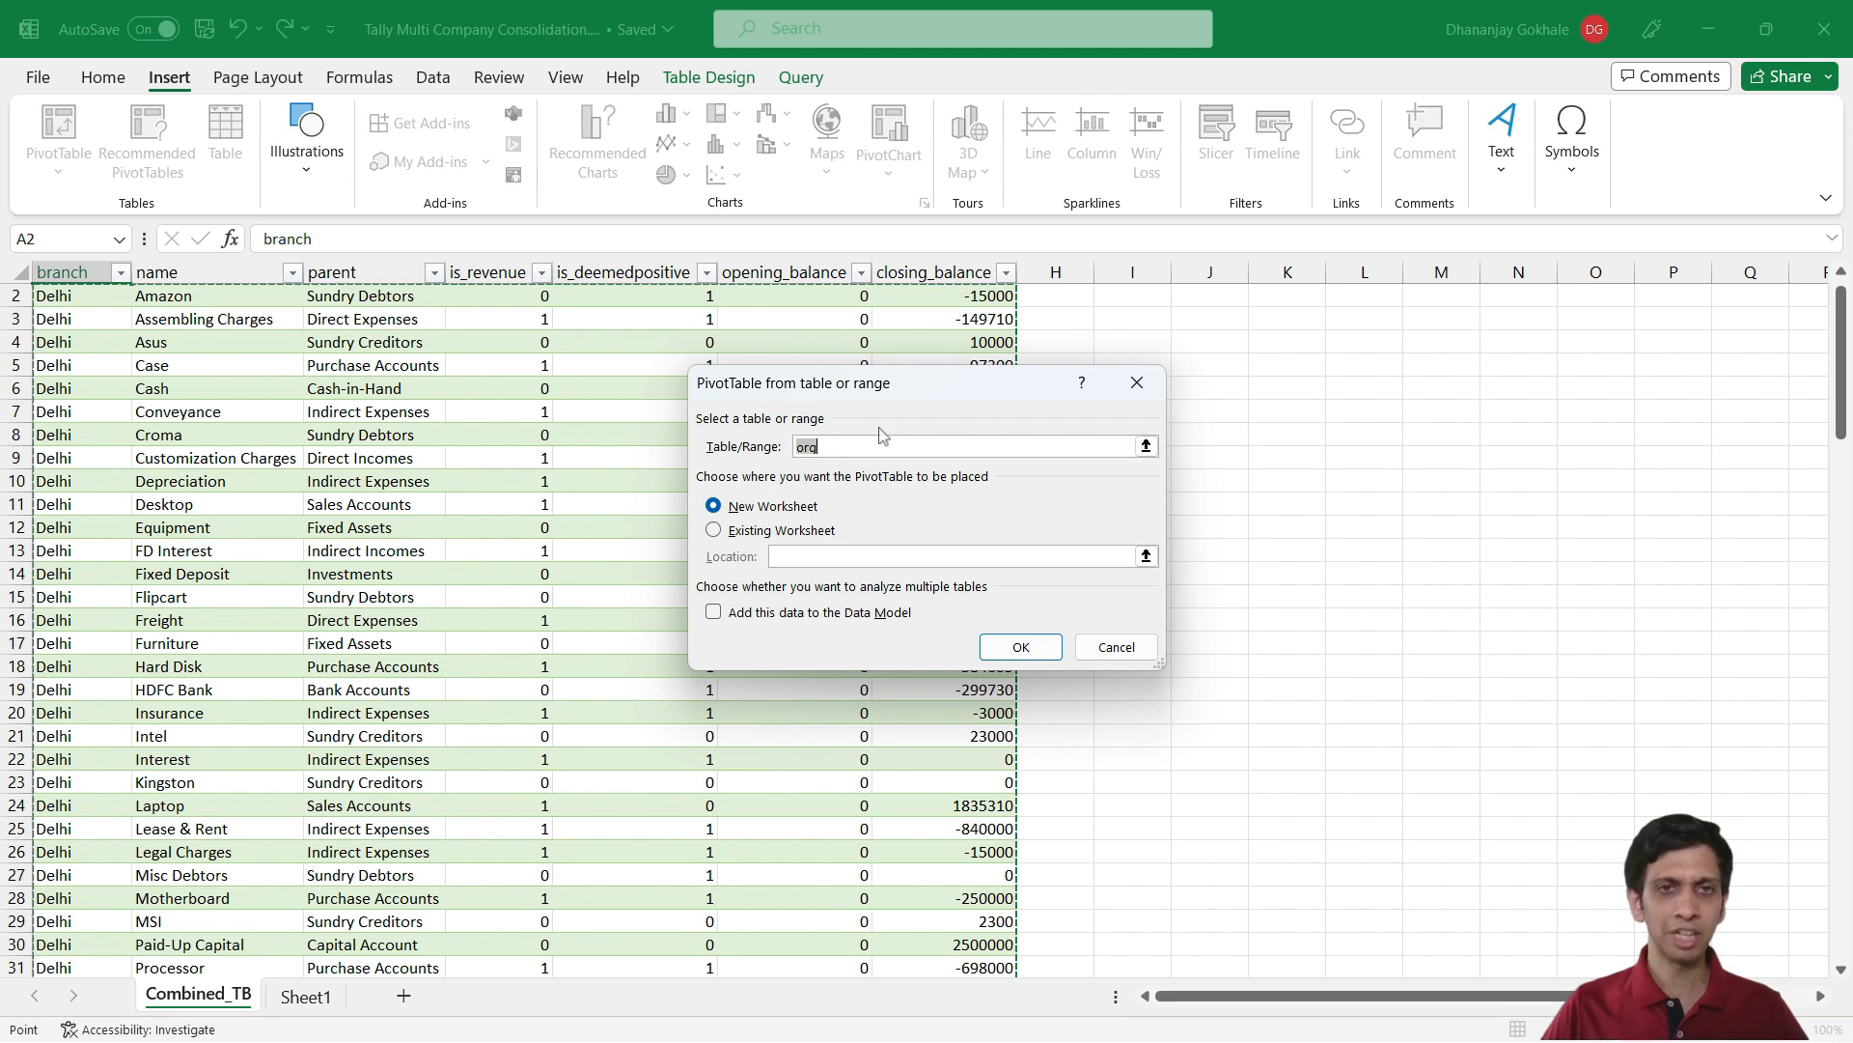
Create a PivotTable from the selected range on a new worksheet, with parent above name as row fields
click(1021, 647)
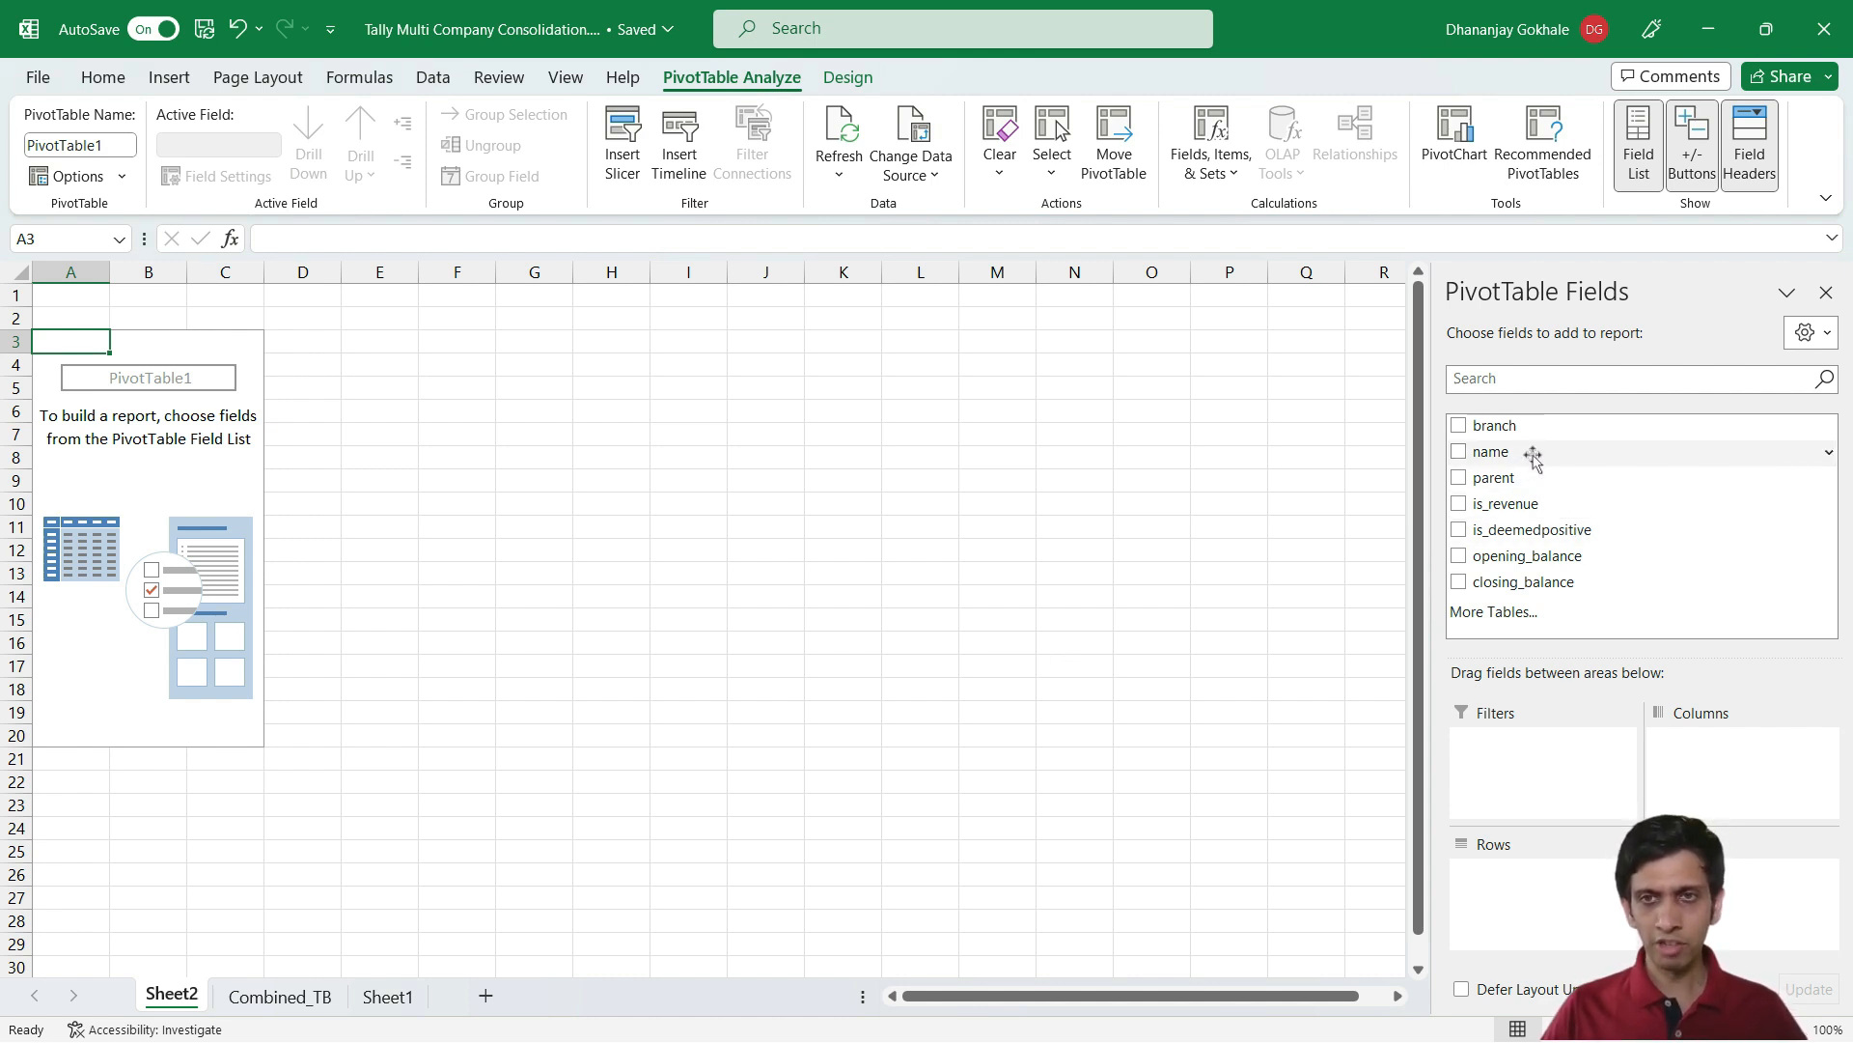
drag(1534, 455, 1506, 874)
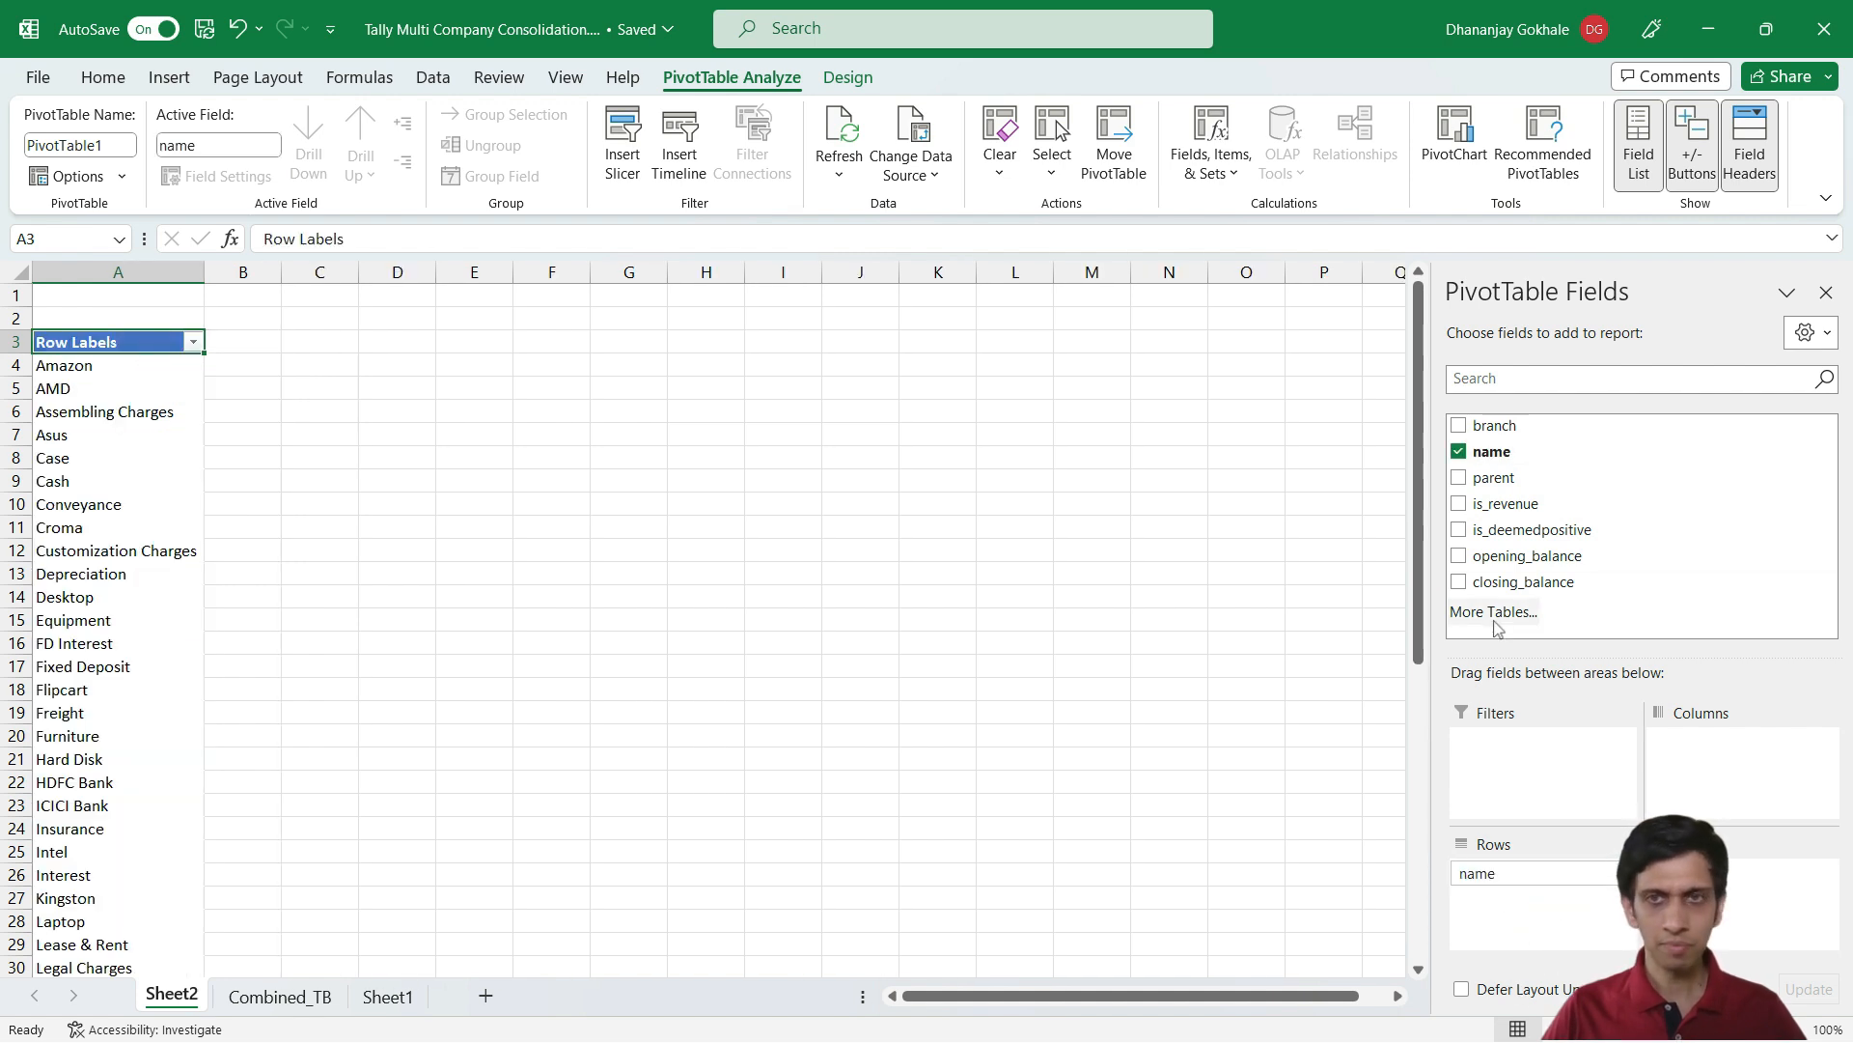
drag(1526, 484, 1510, 872)
scroll(152, 525, down, 6)
scroll(135, 534, up, 6)
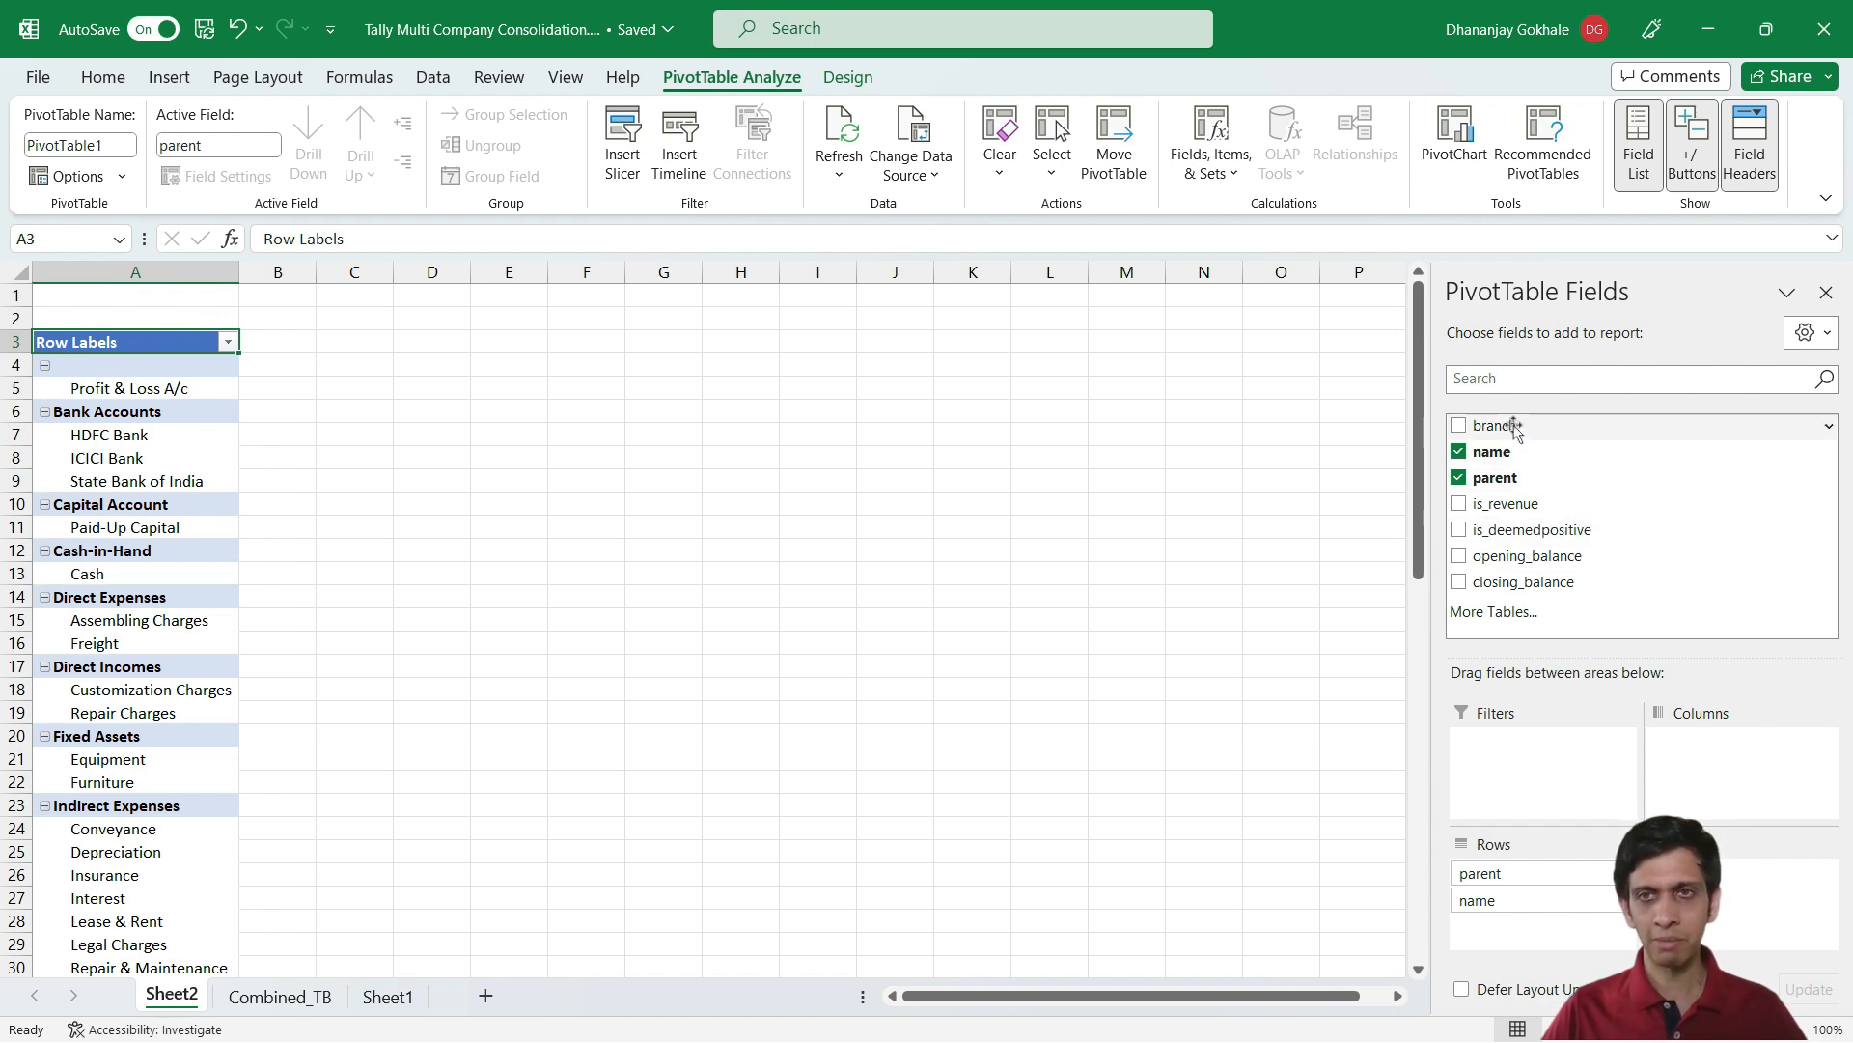
Add branch as the PivotTable's column field and closing_balance as its summed value
drag(1514, 427, 1737, 744)
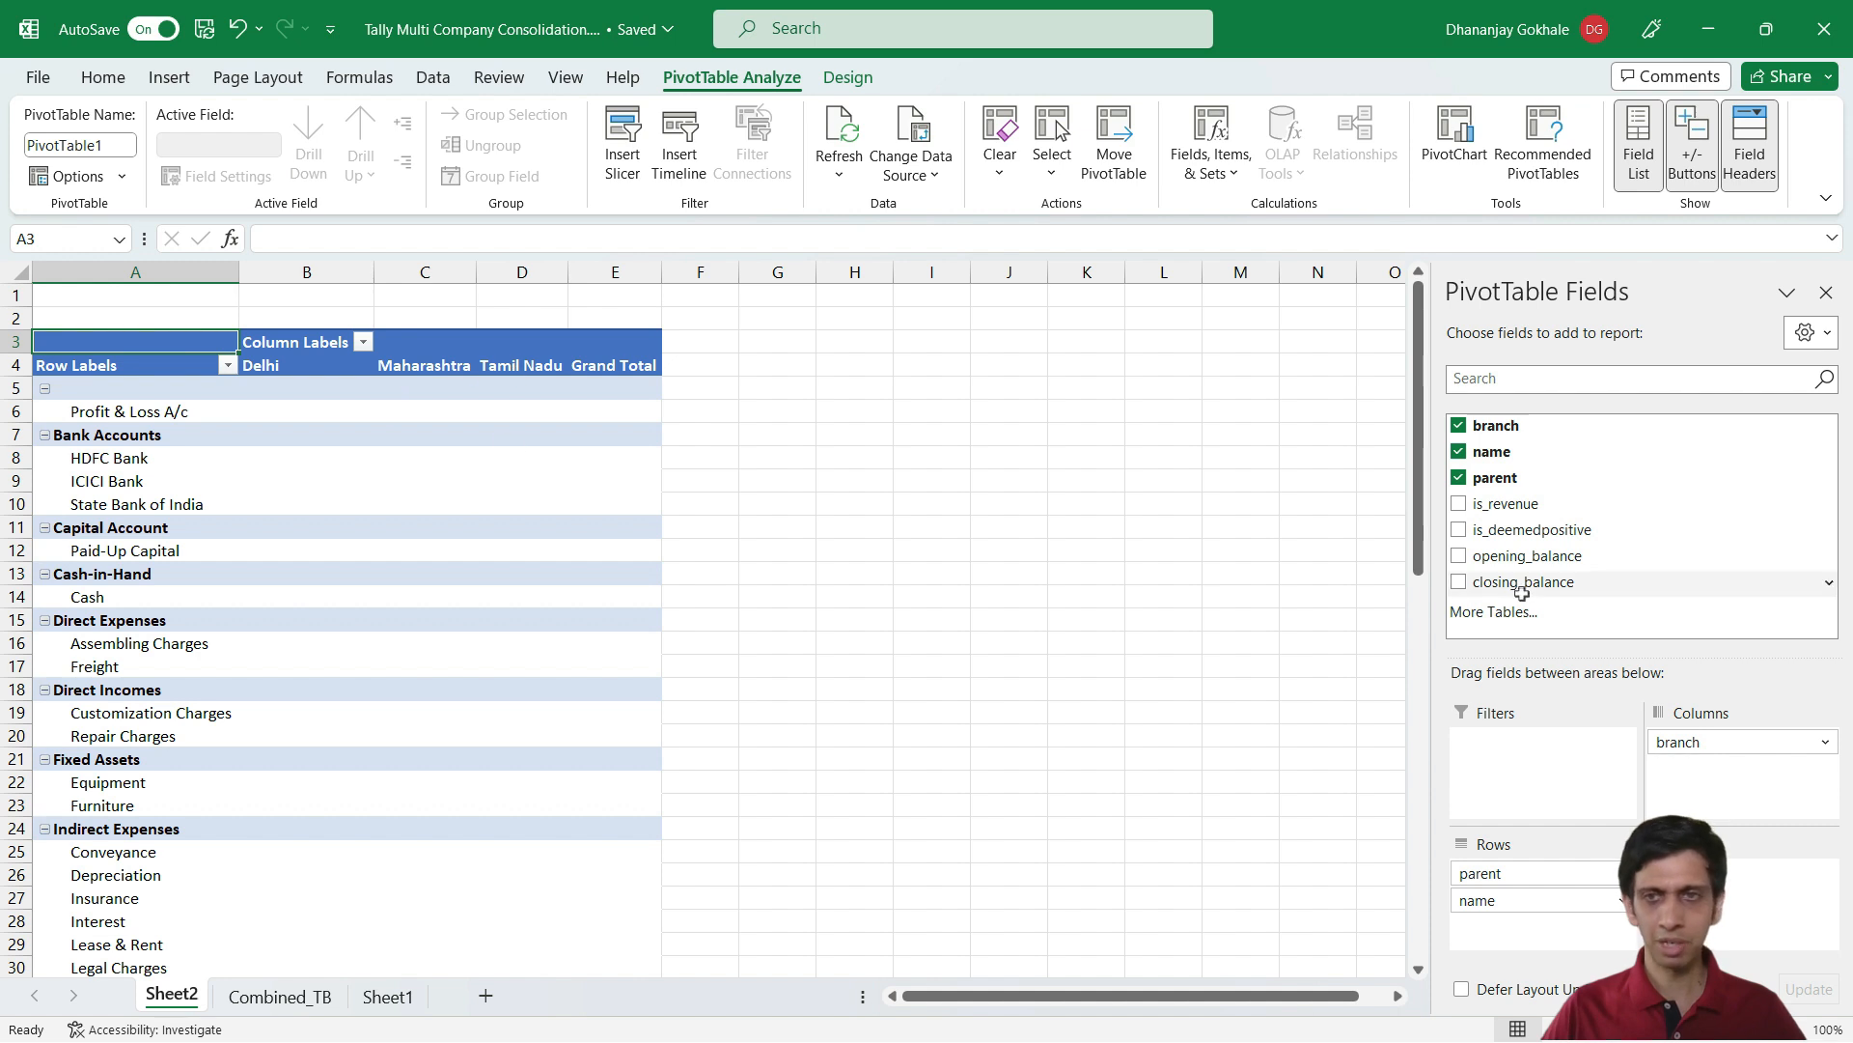
drag(1509, 587, 1727, 908)
scroll(748, 626, down, 1)
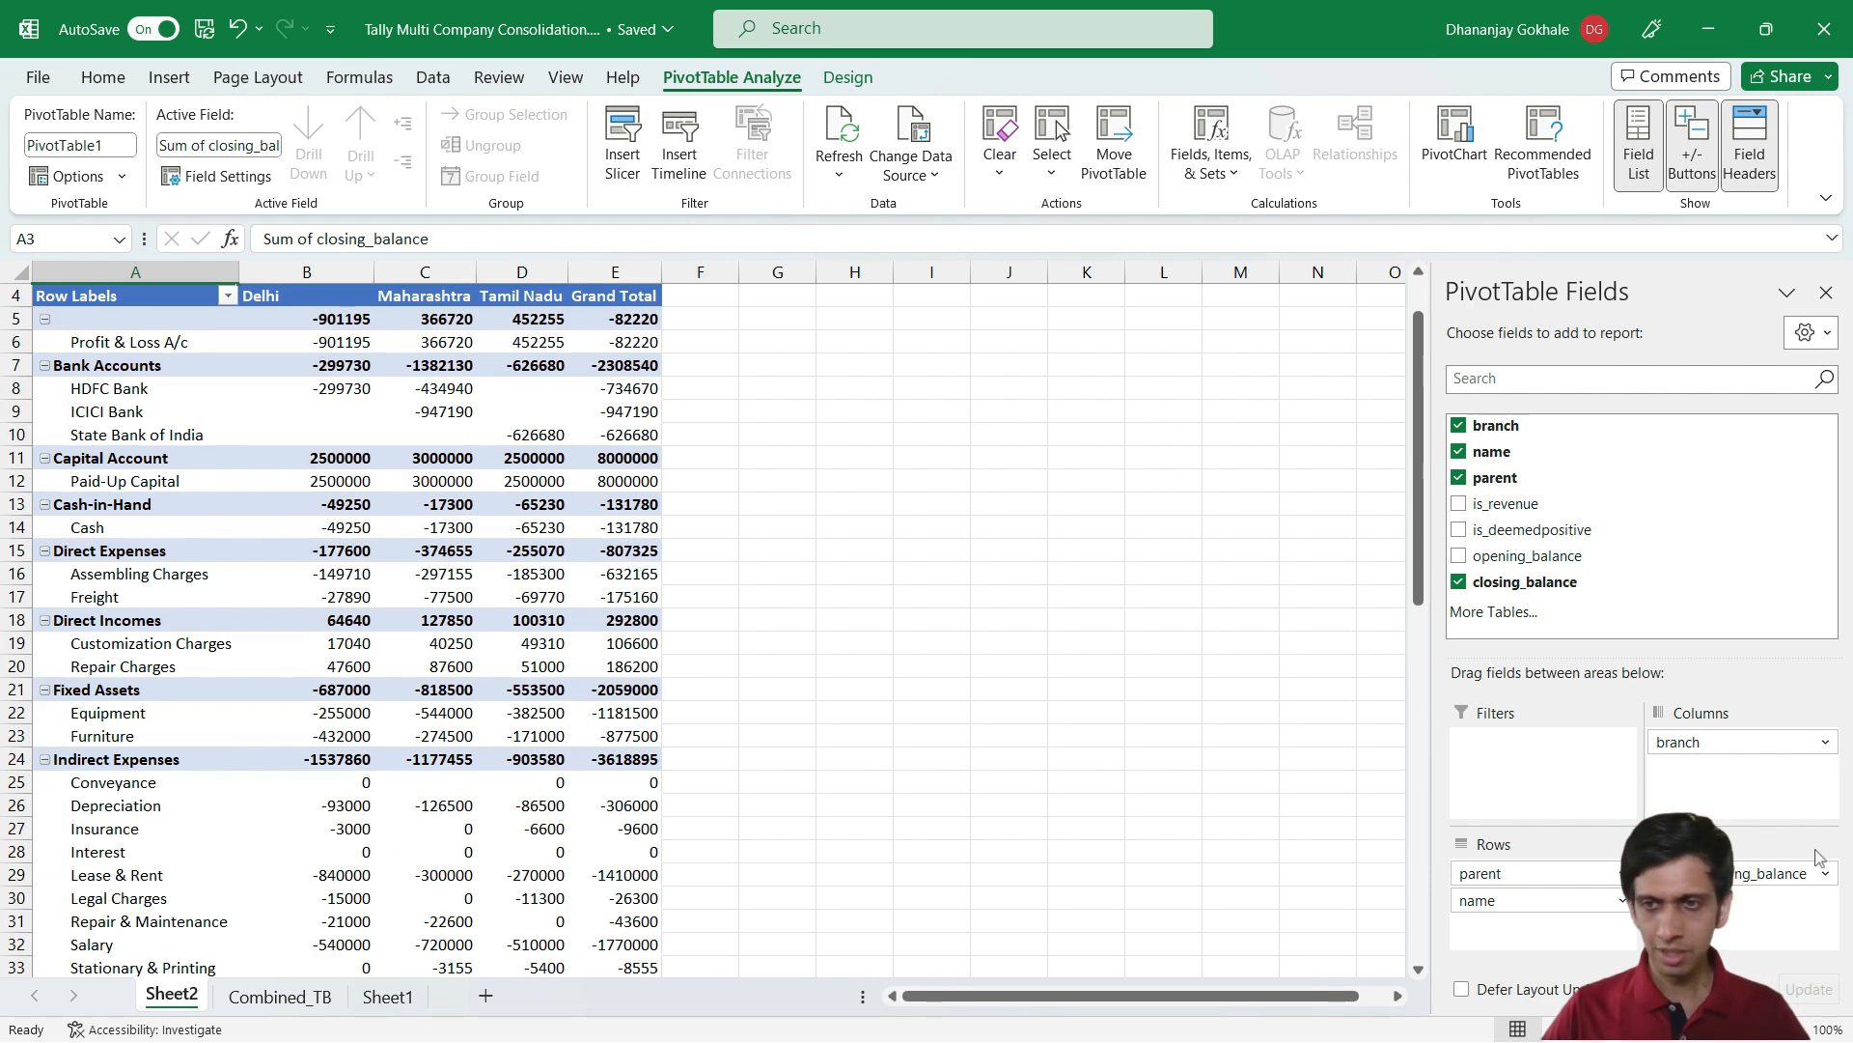
Format the closing_balance values as Number with 2 decimal places and the thousands separator
click(1795, 871)
click(1766, 844)
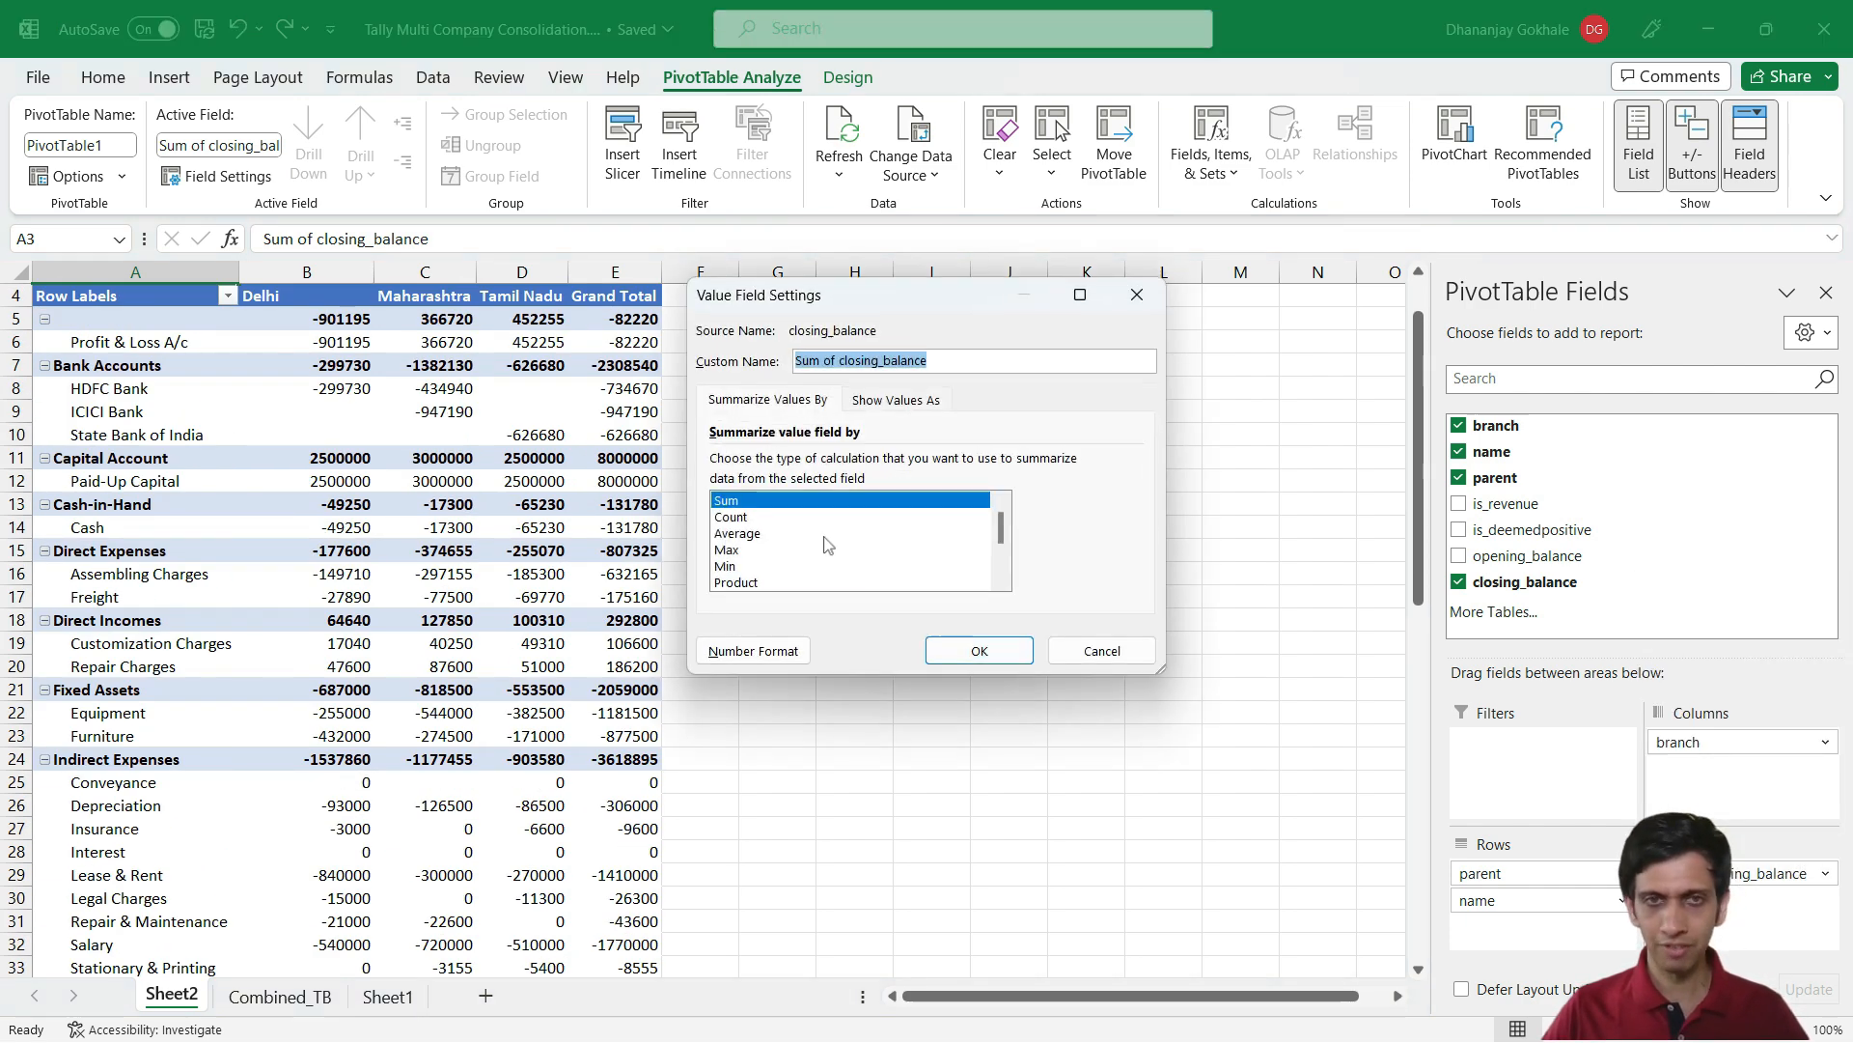
click(758, 650)
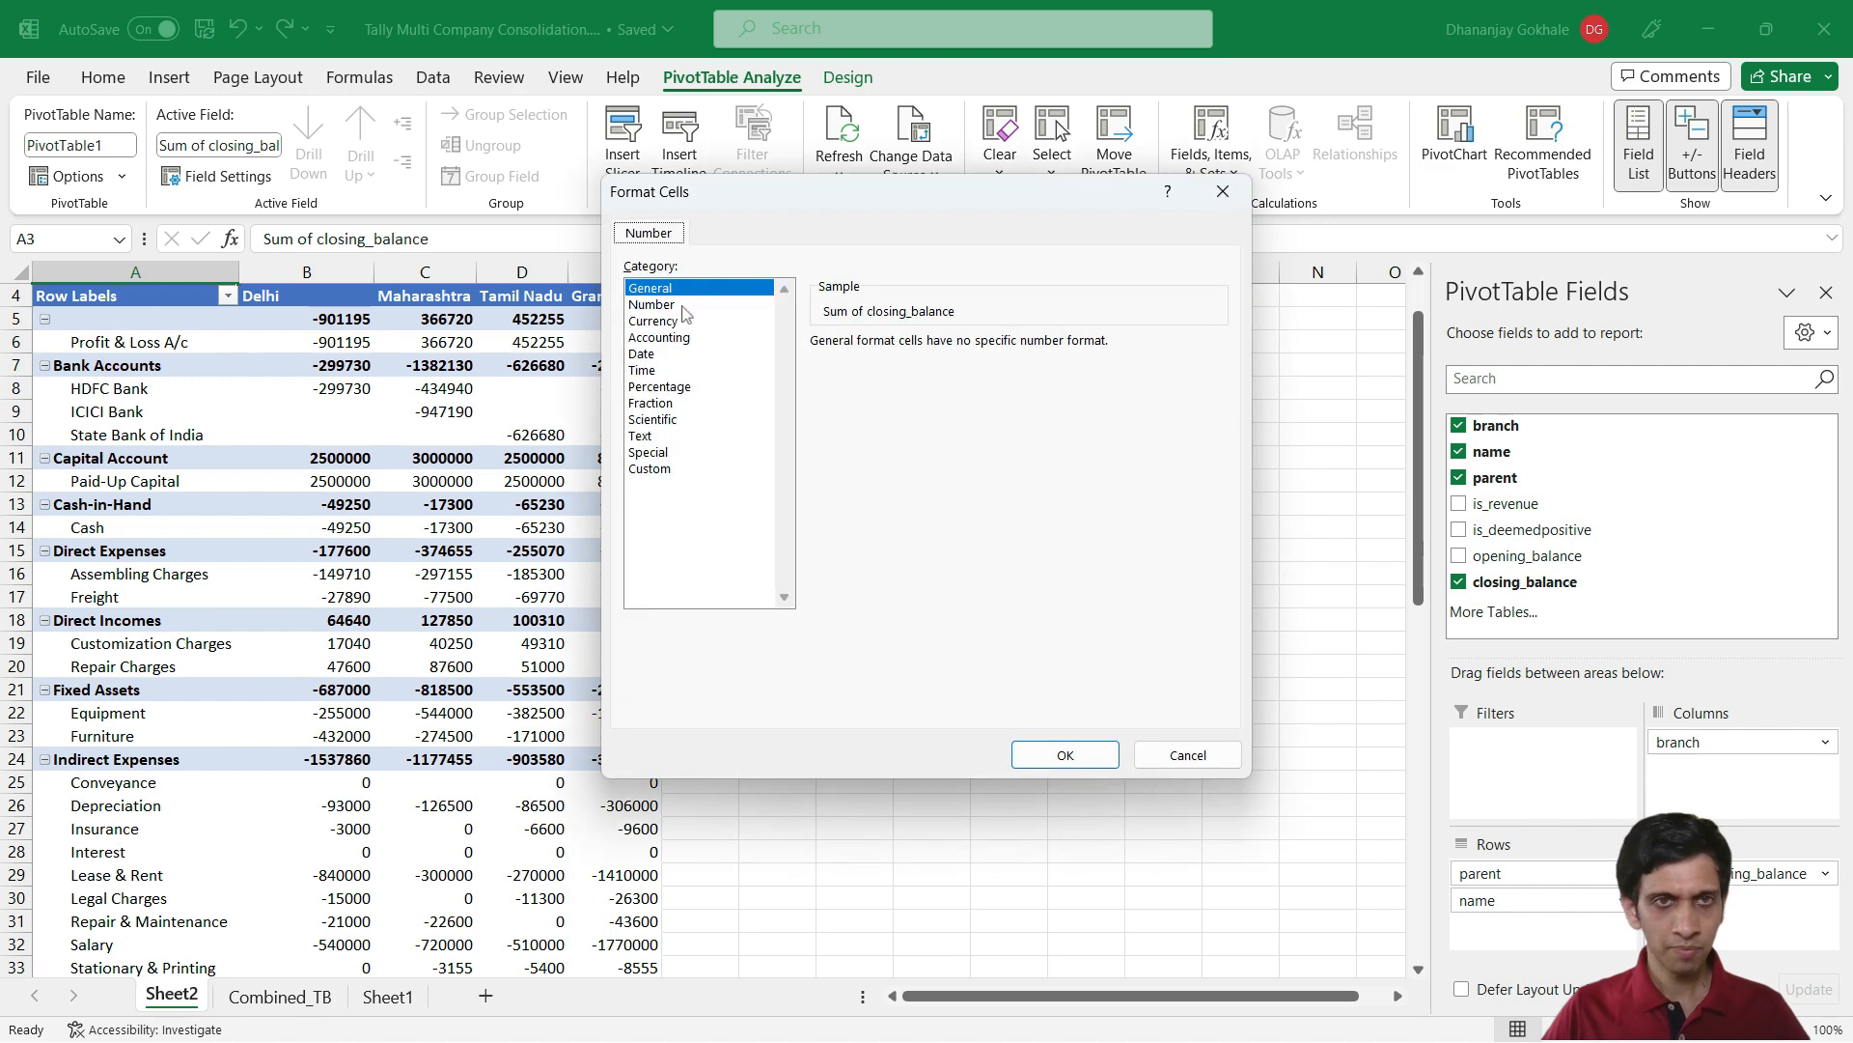
click(653, 306)
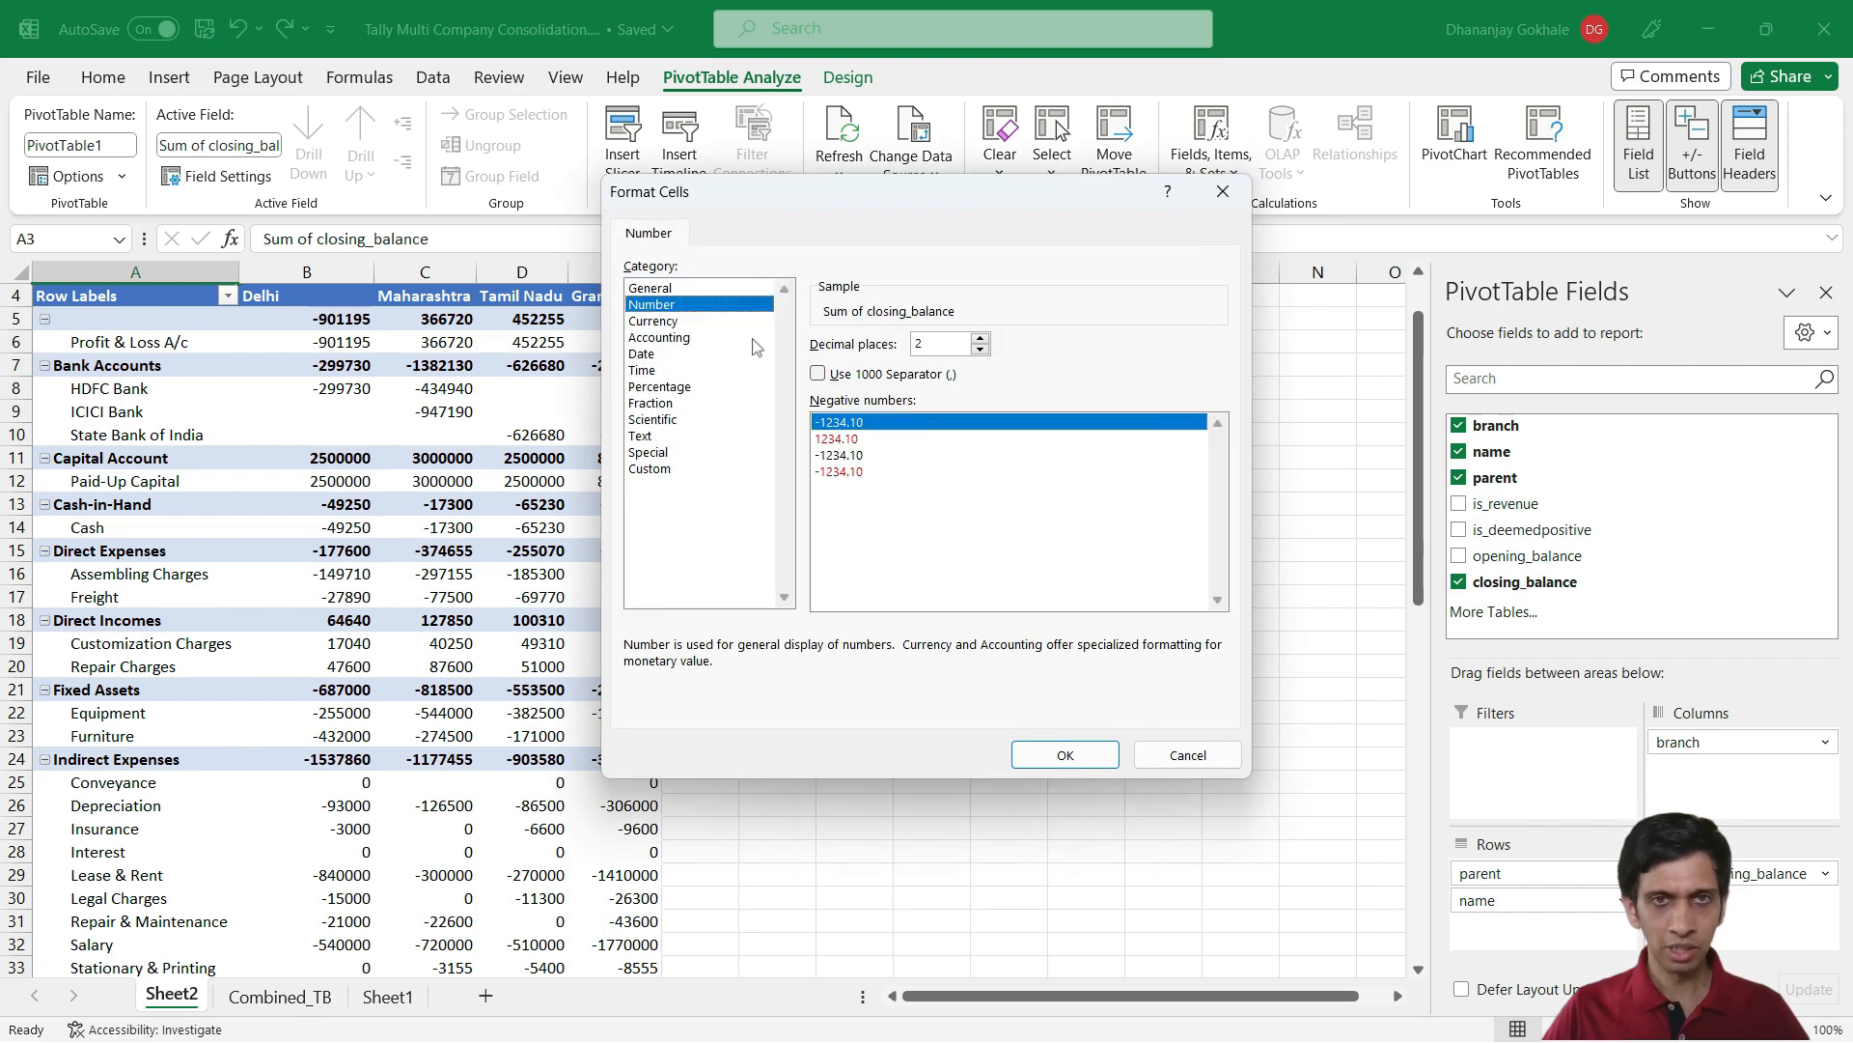
click(817, 373)
click(1066, 754)
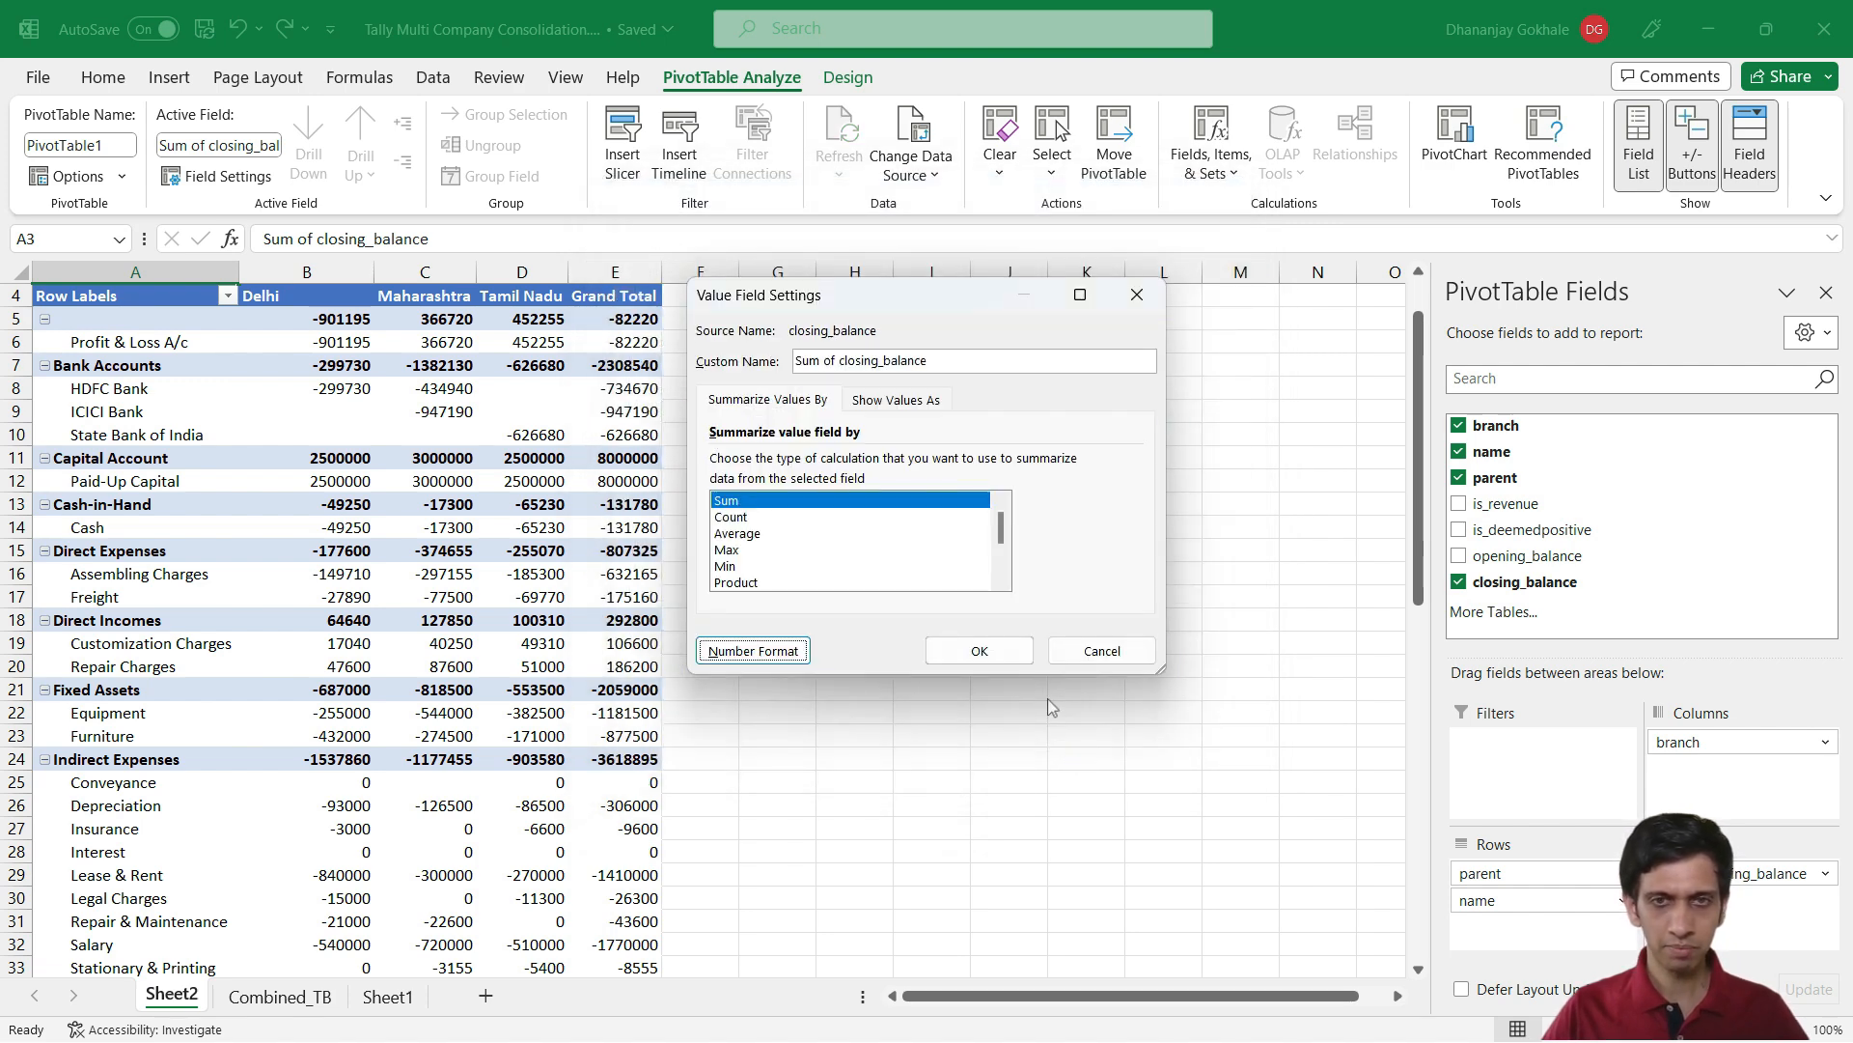
click(978, 651)
Examine the consolidated closing balances, comparing the branch amounts for Paid-Up Capital with its grand total
click(309, 507)
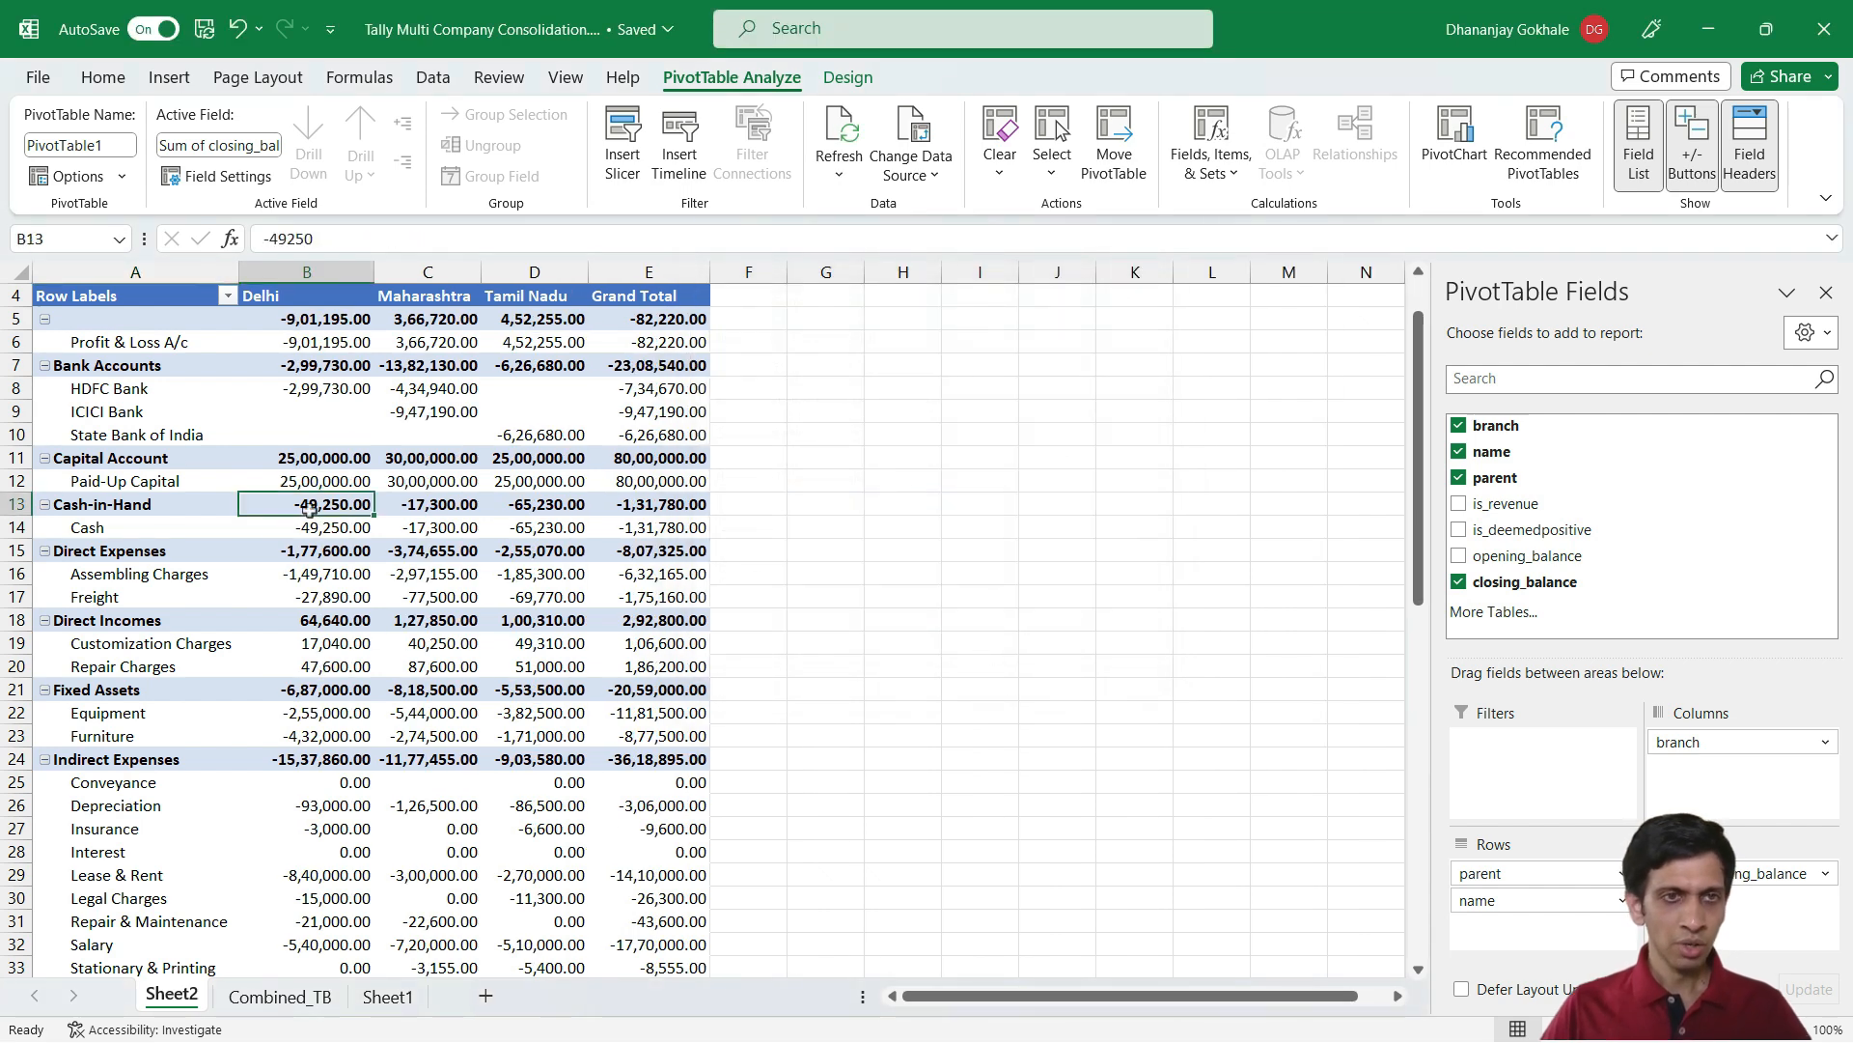
scroll(330, 548, up, 1)
drag(329, 548, 557, 550)
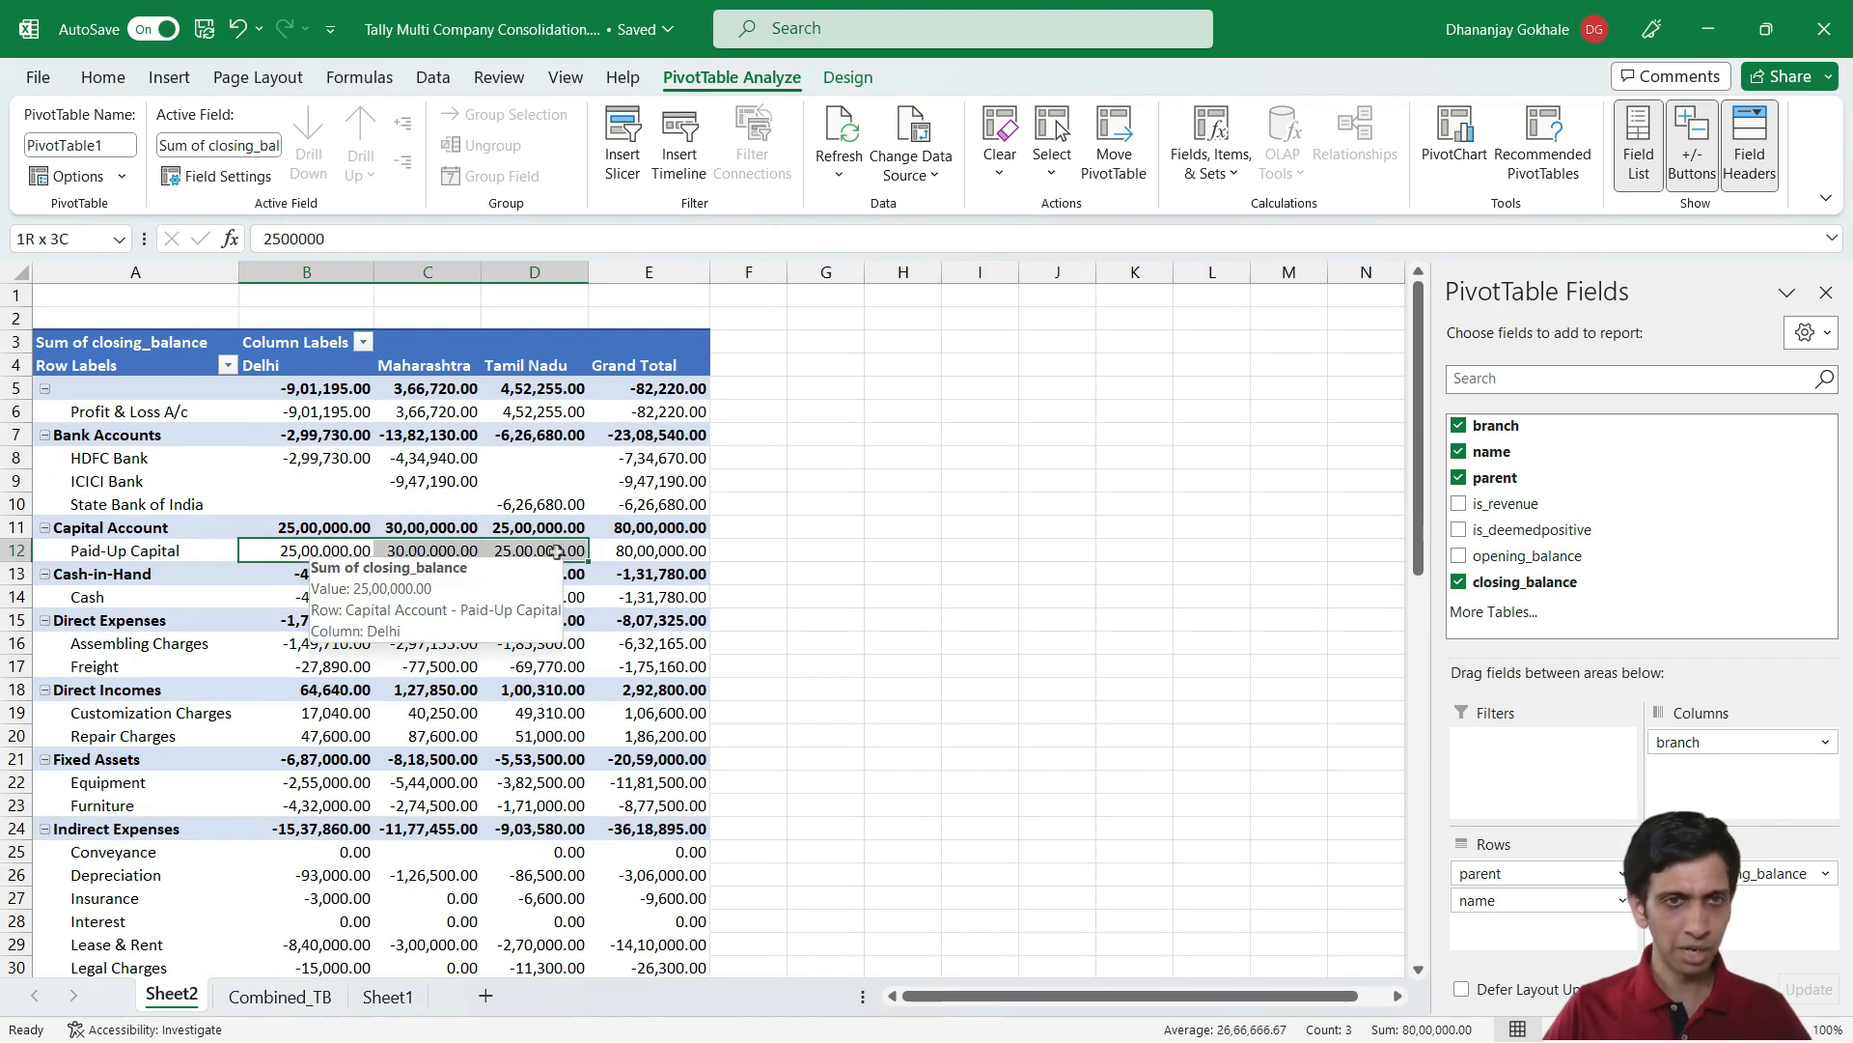
click(663, 552)
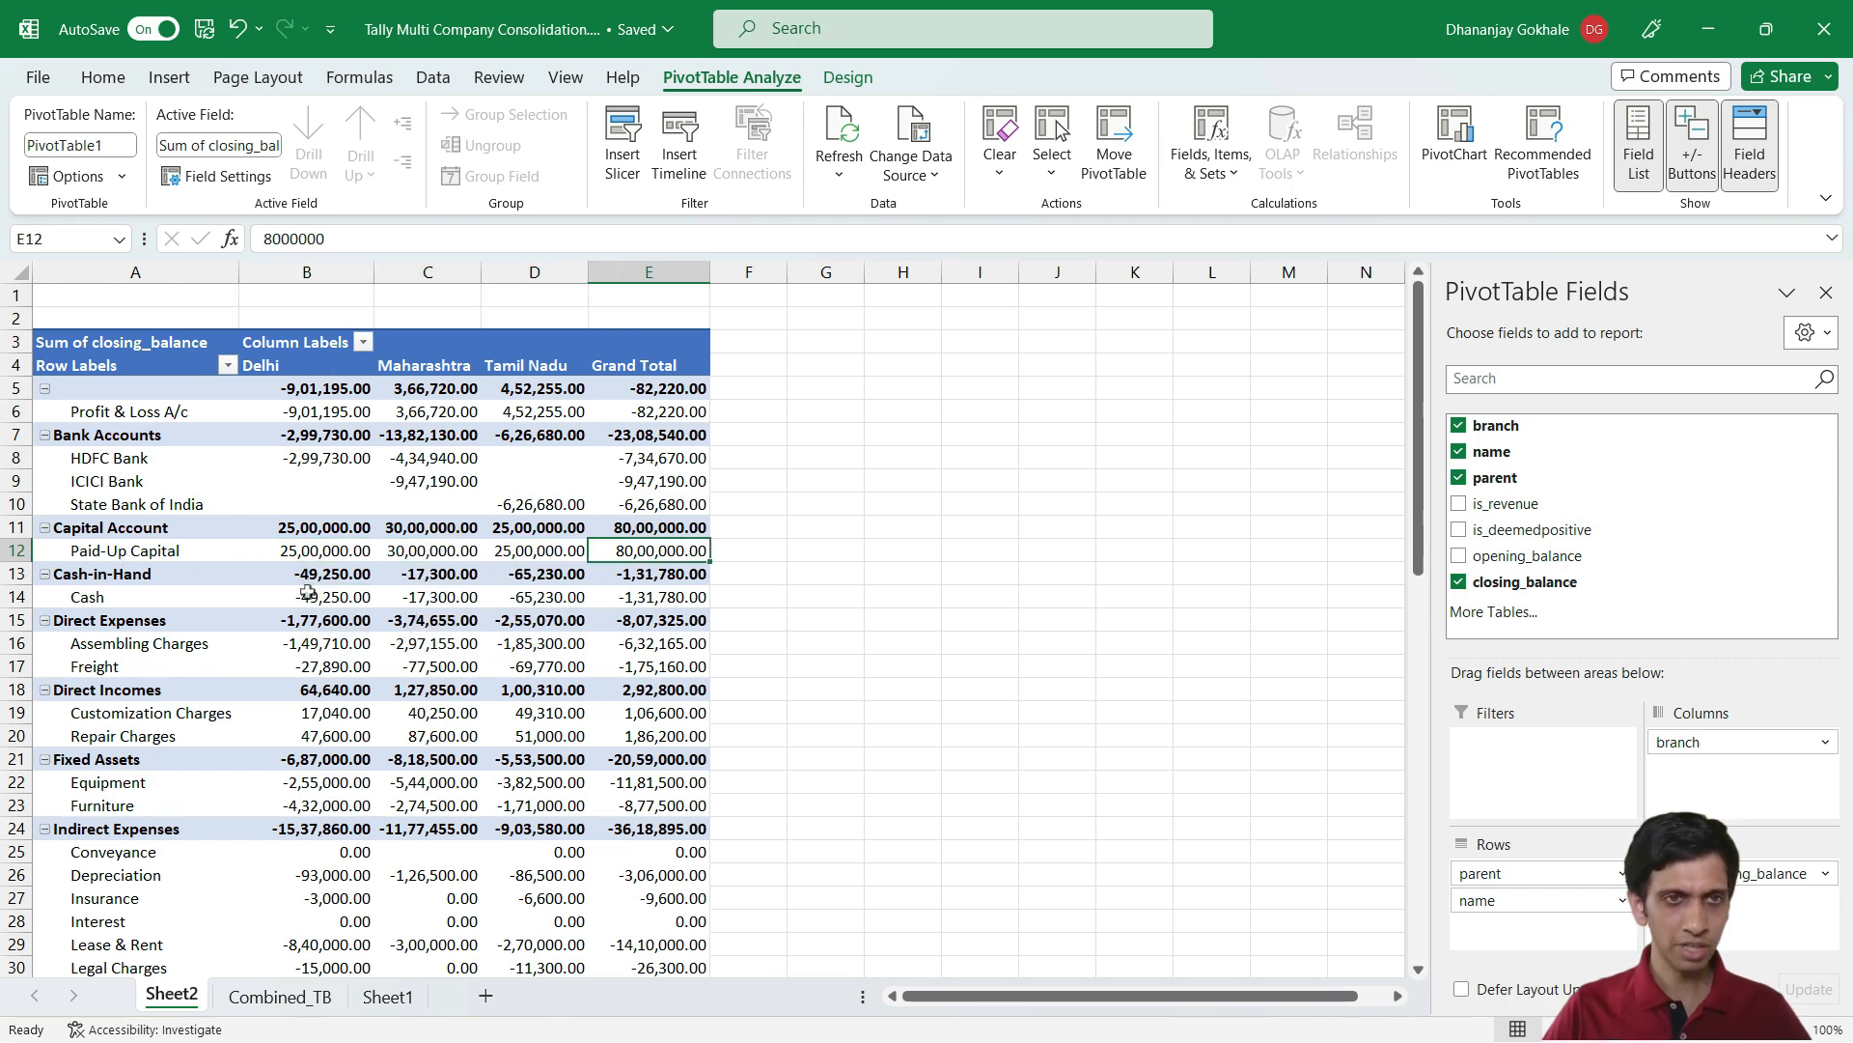
click(375, 550)
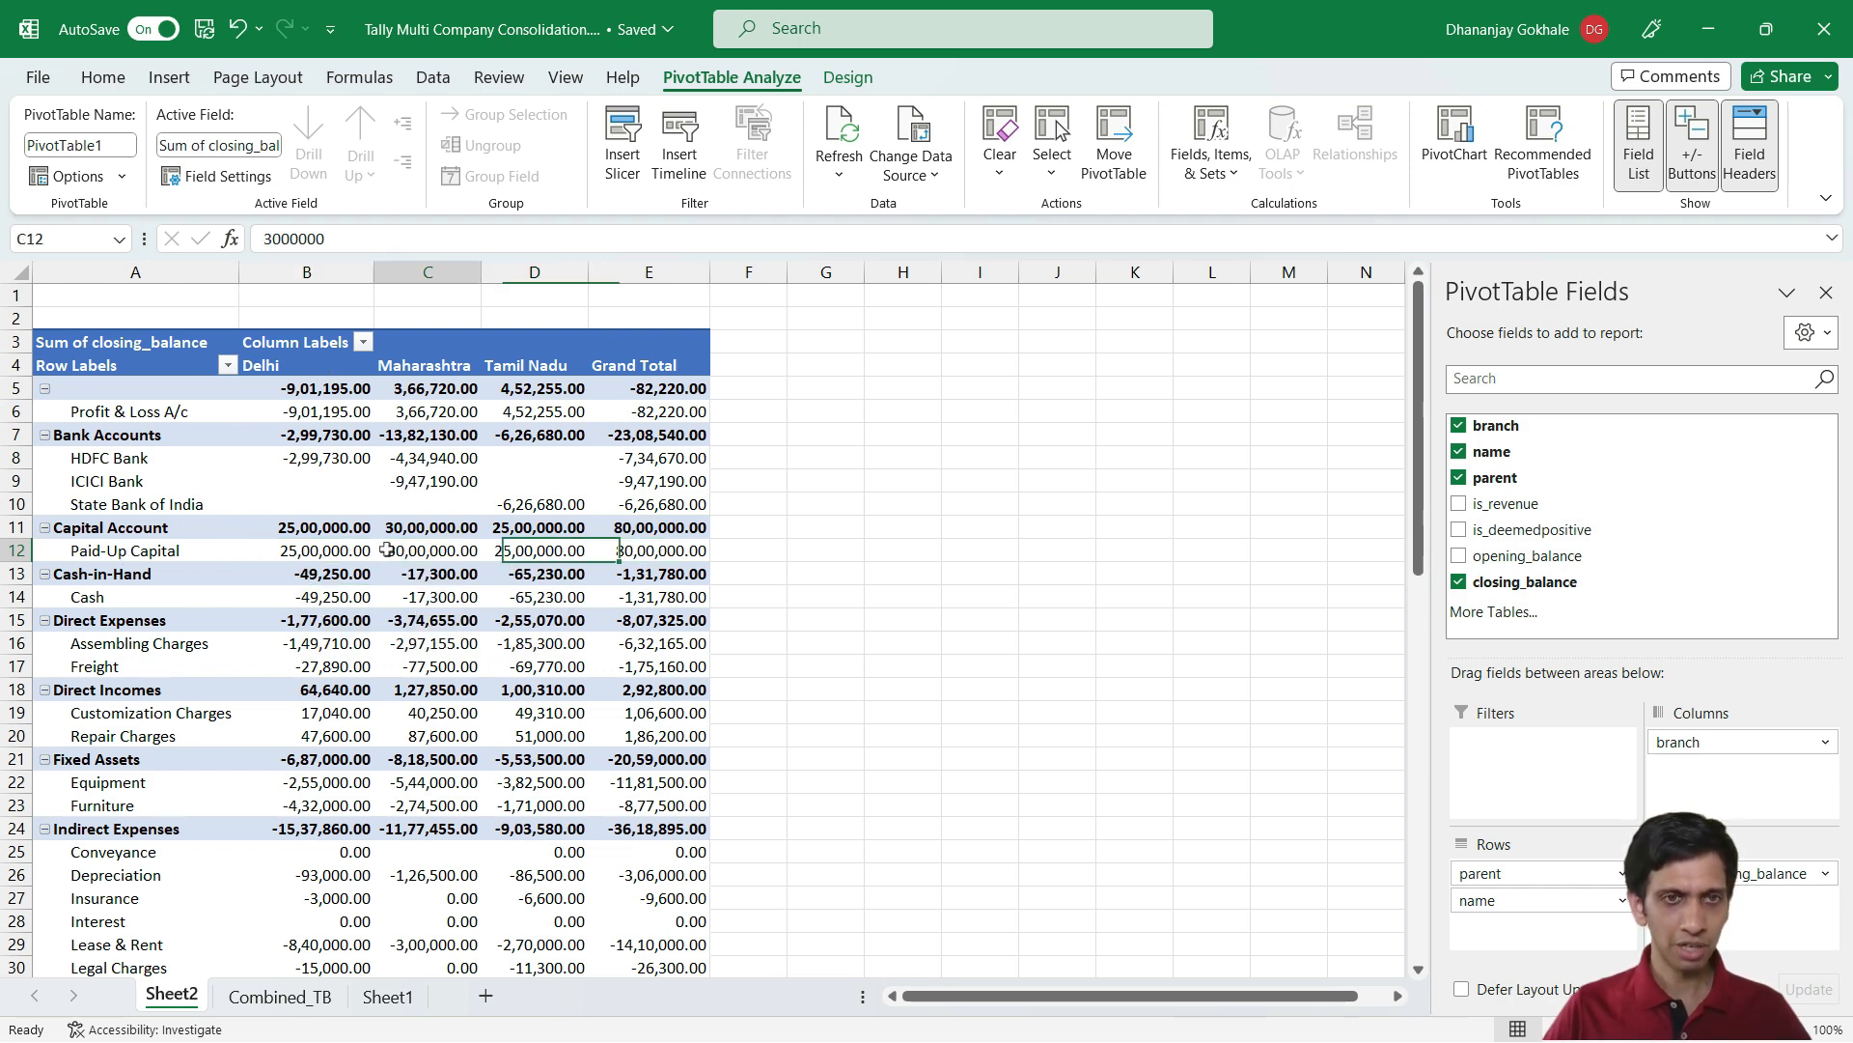
click(510, 553)
scroll(393, 523, down, 4)
scroll(393, 522, down, 5)
scroll(394, 538, up, 5)
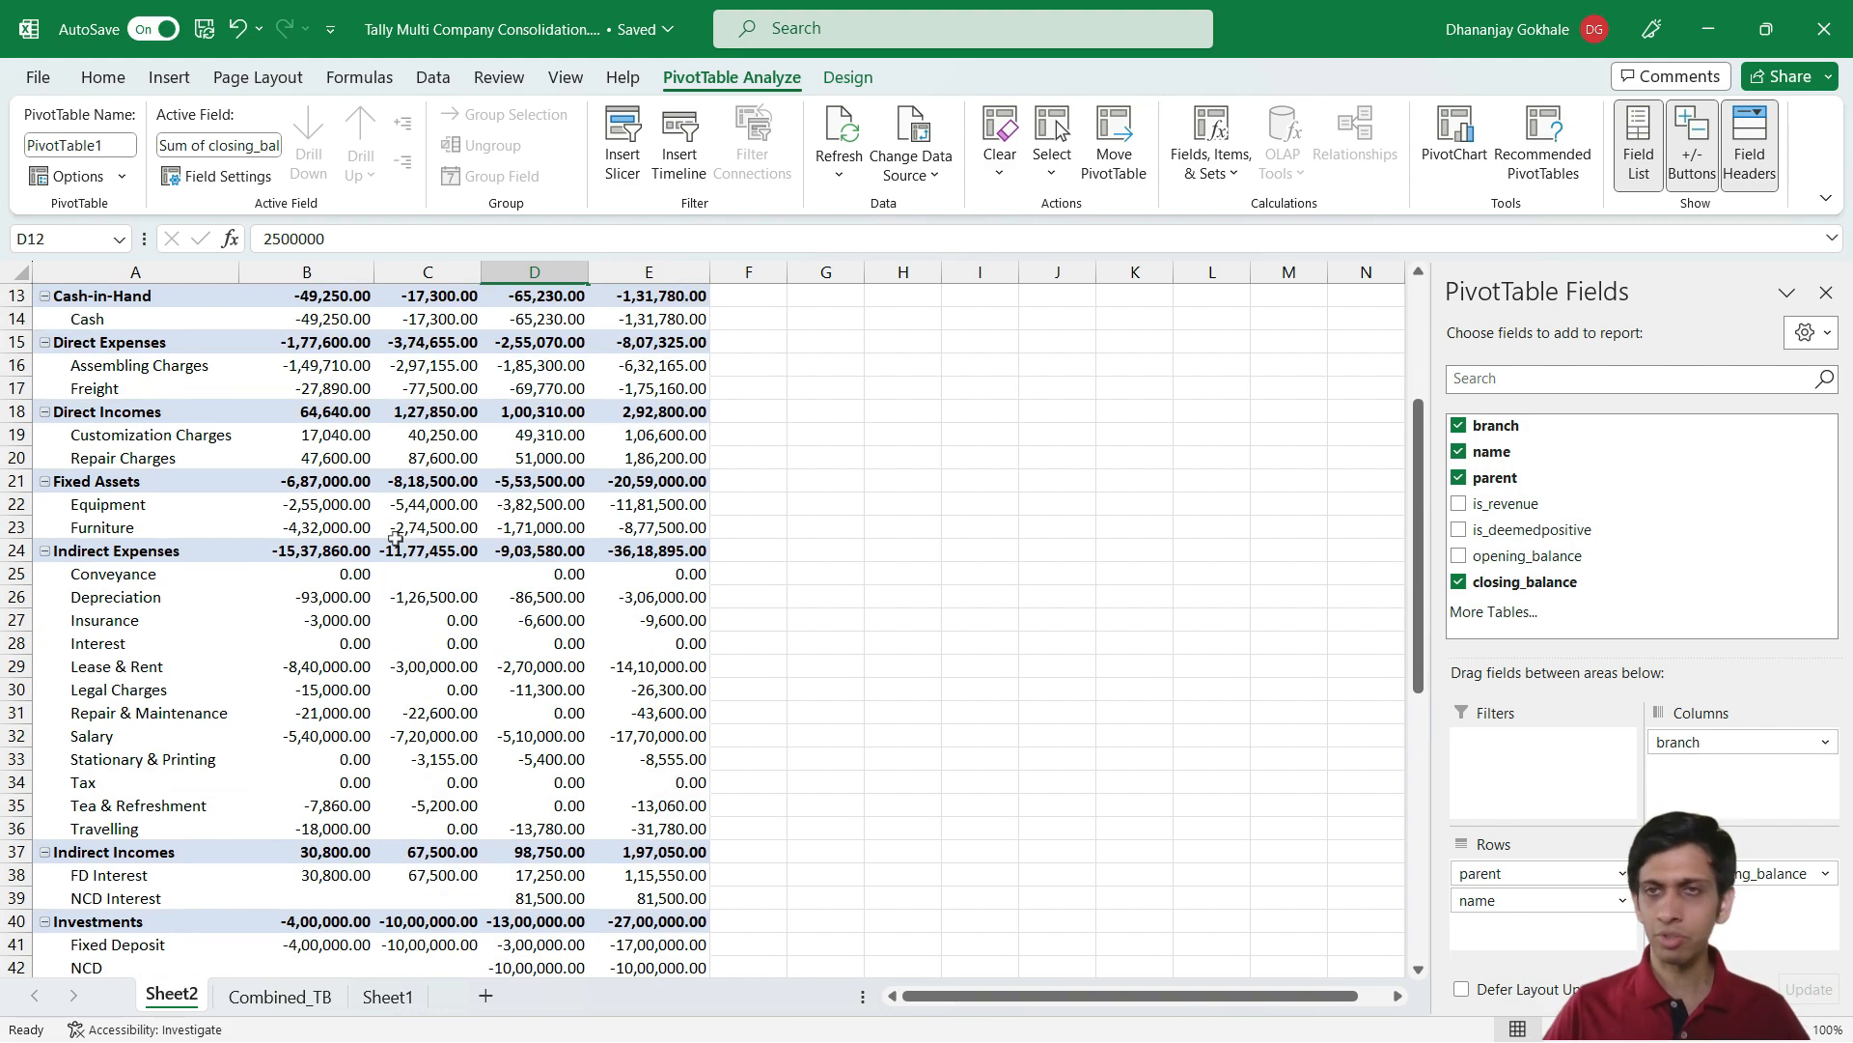
scroll(336, 606, up, 4)
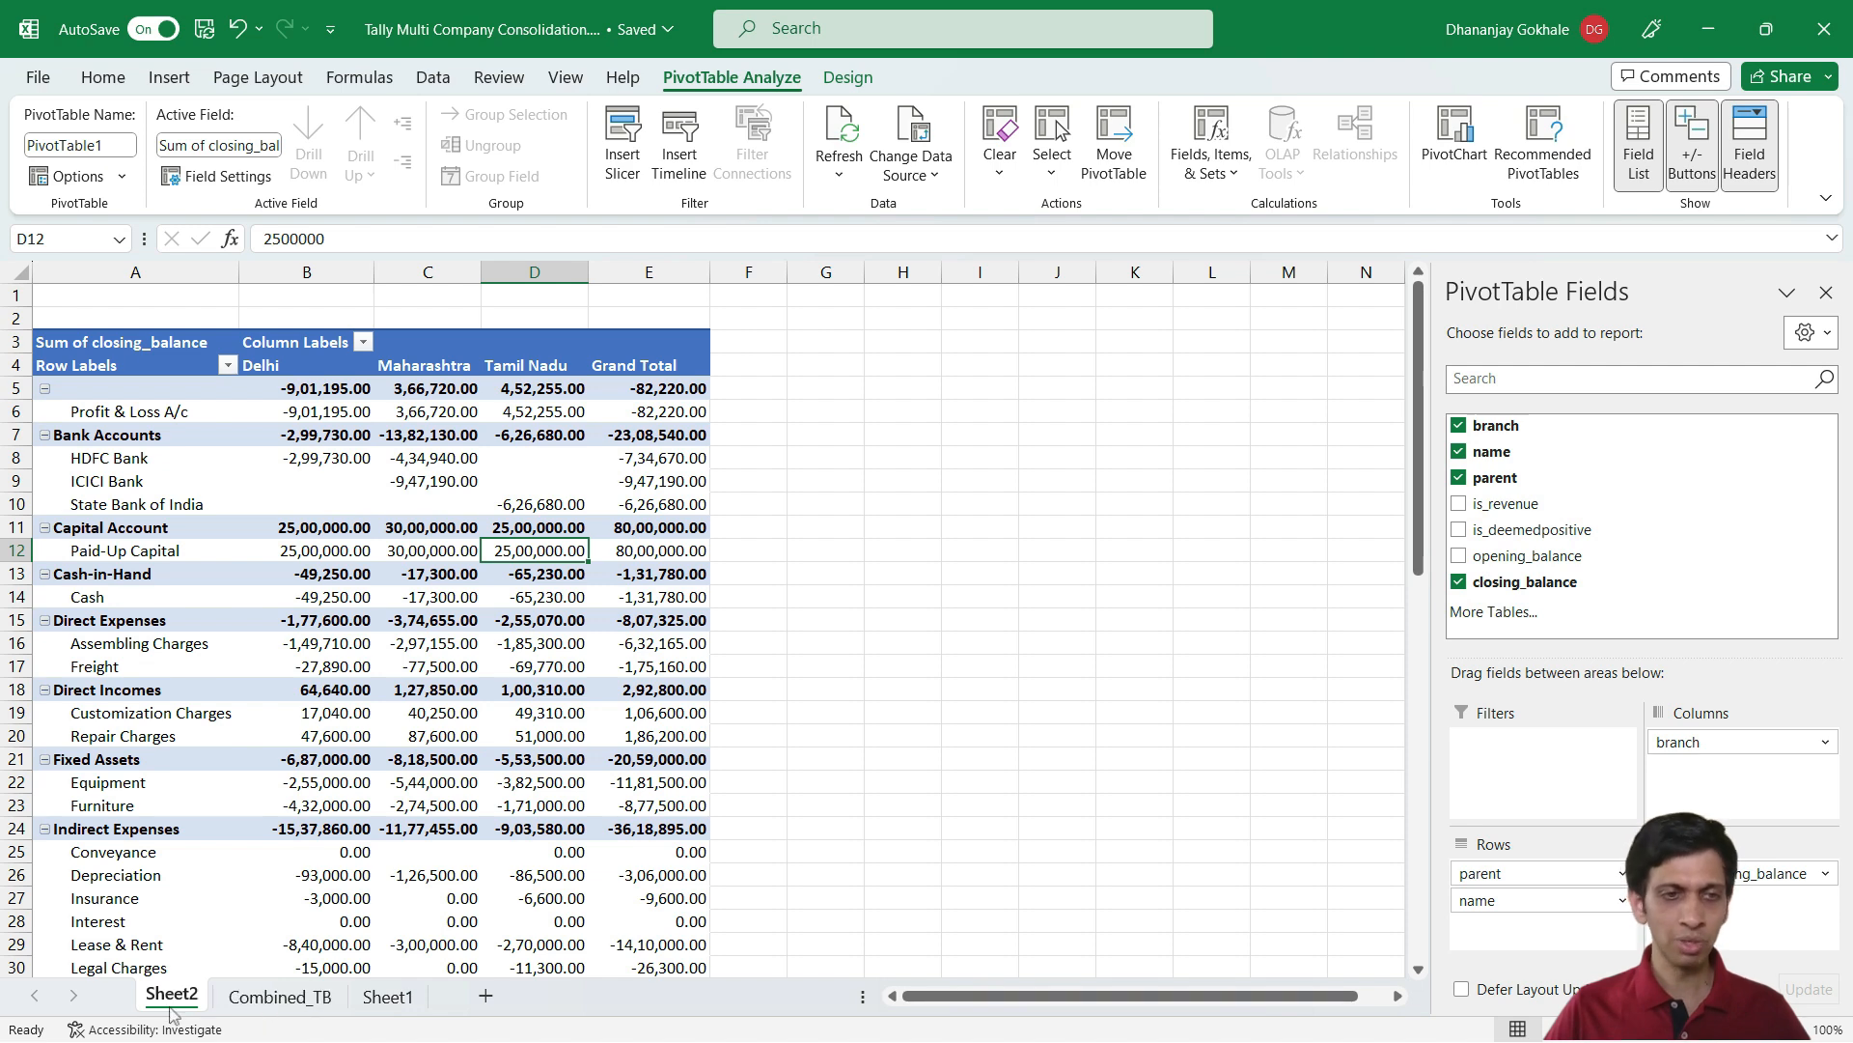
scroll(414, 721, down, 2)
Rename Sheet1 as "Profit Loss"
click(394, 999)
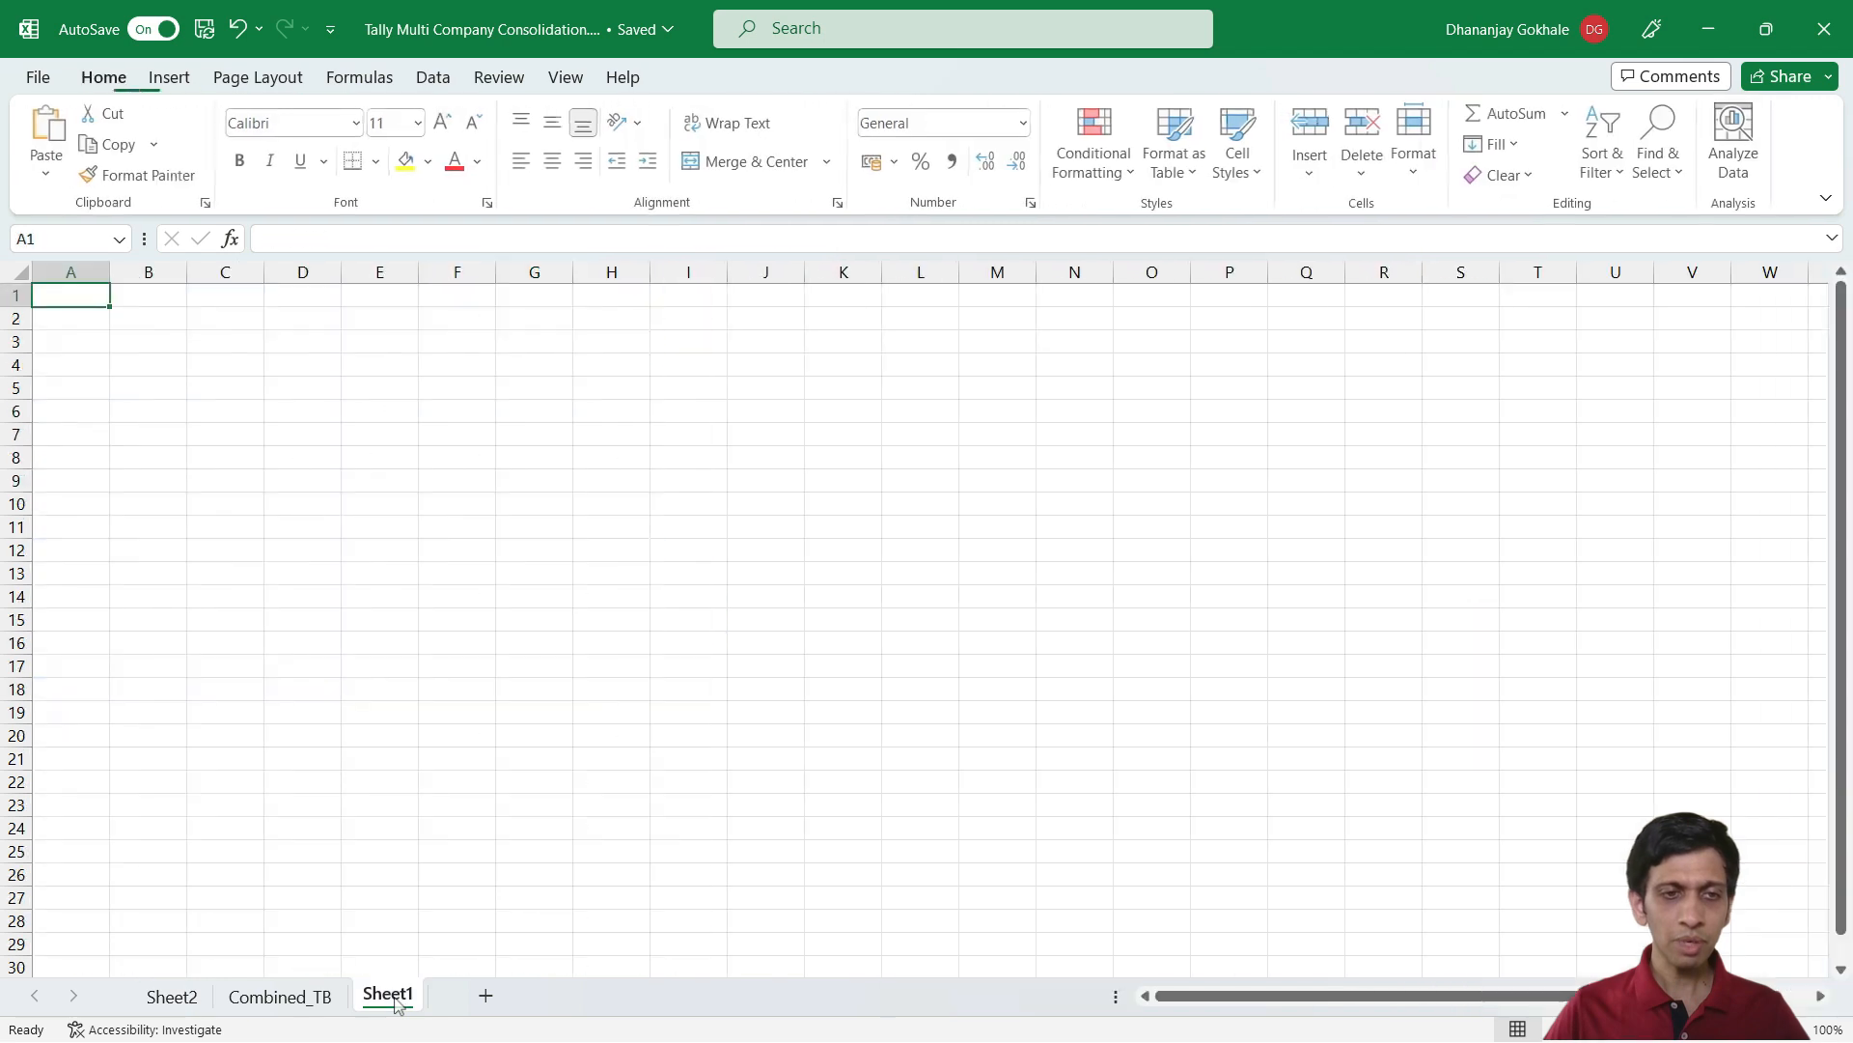
double_click(395, 997)
text(Profit Loss)
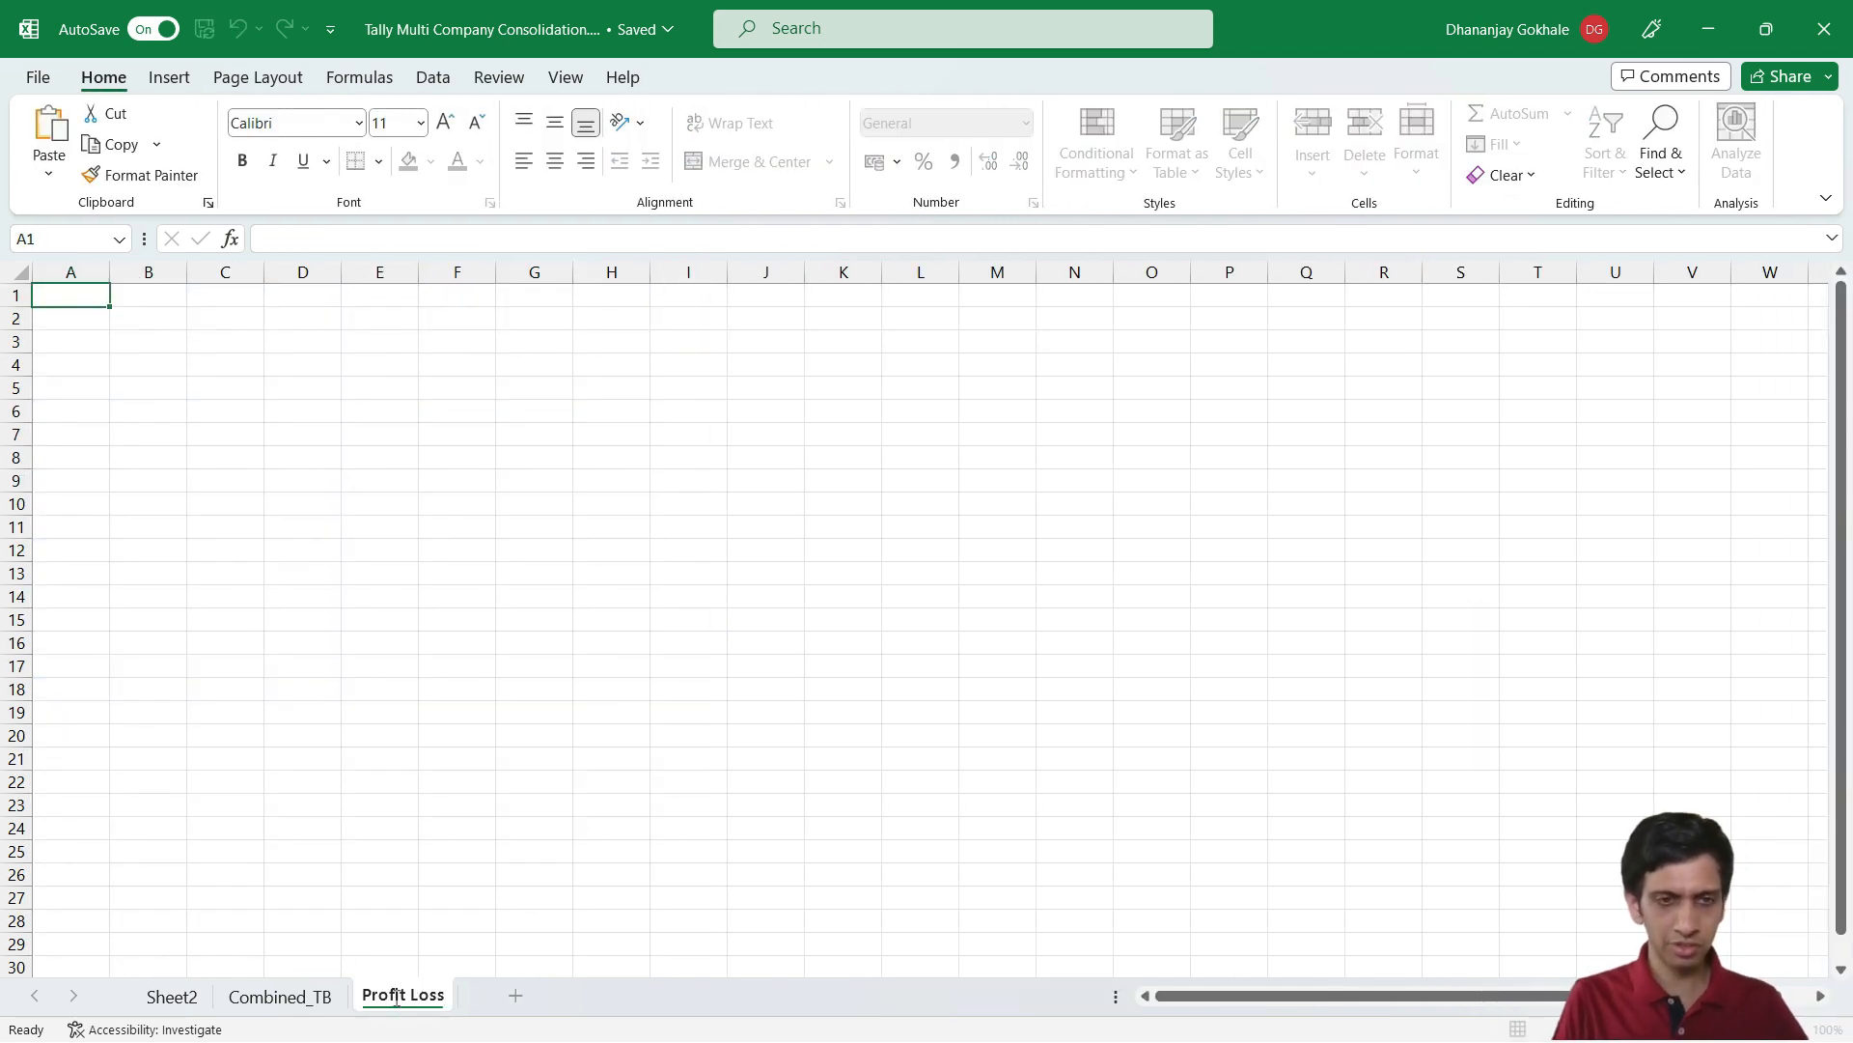
key(Return)
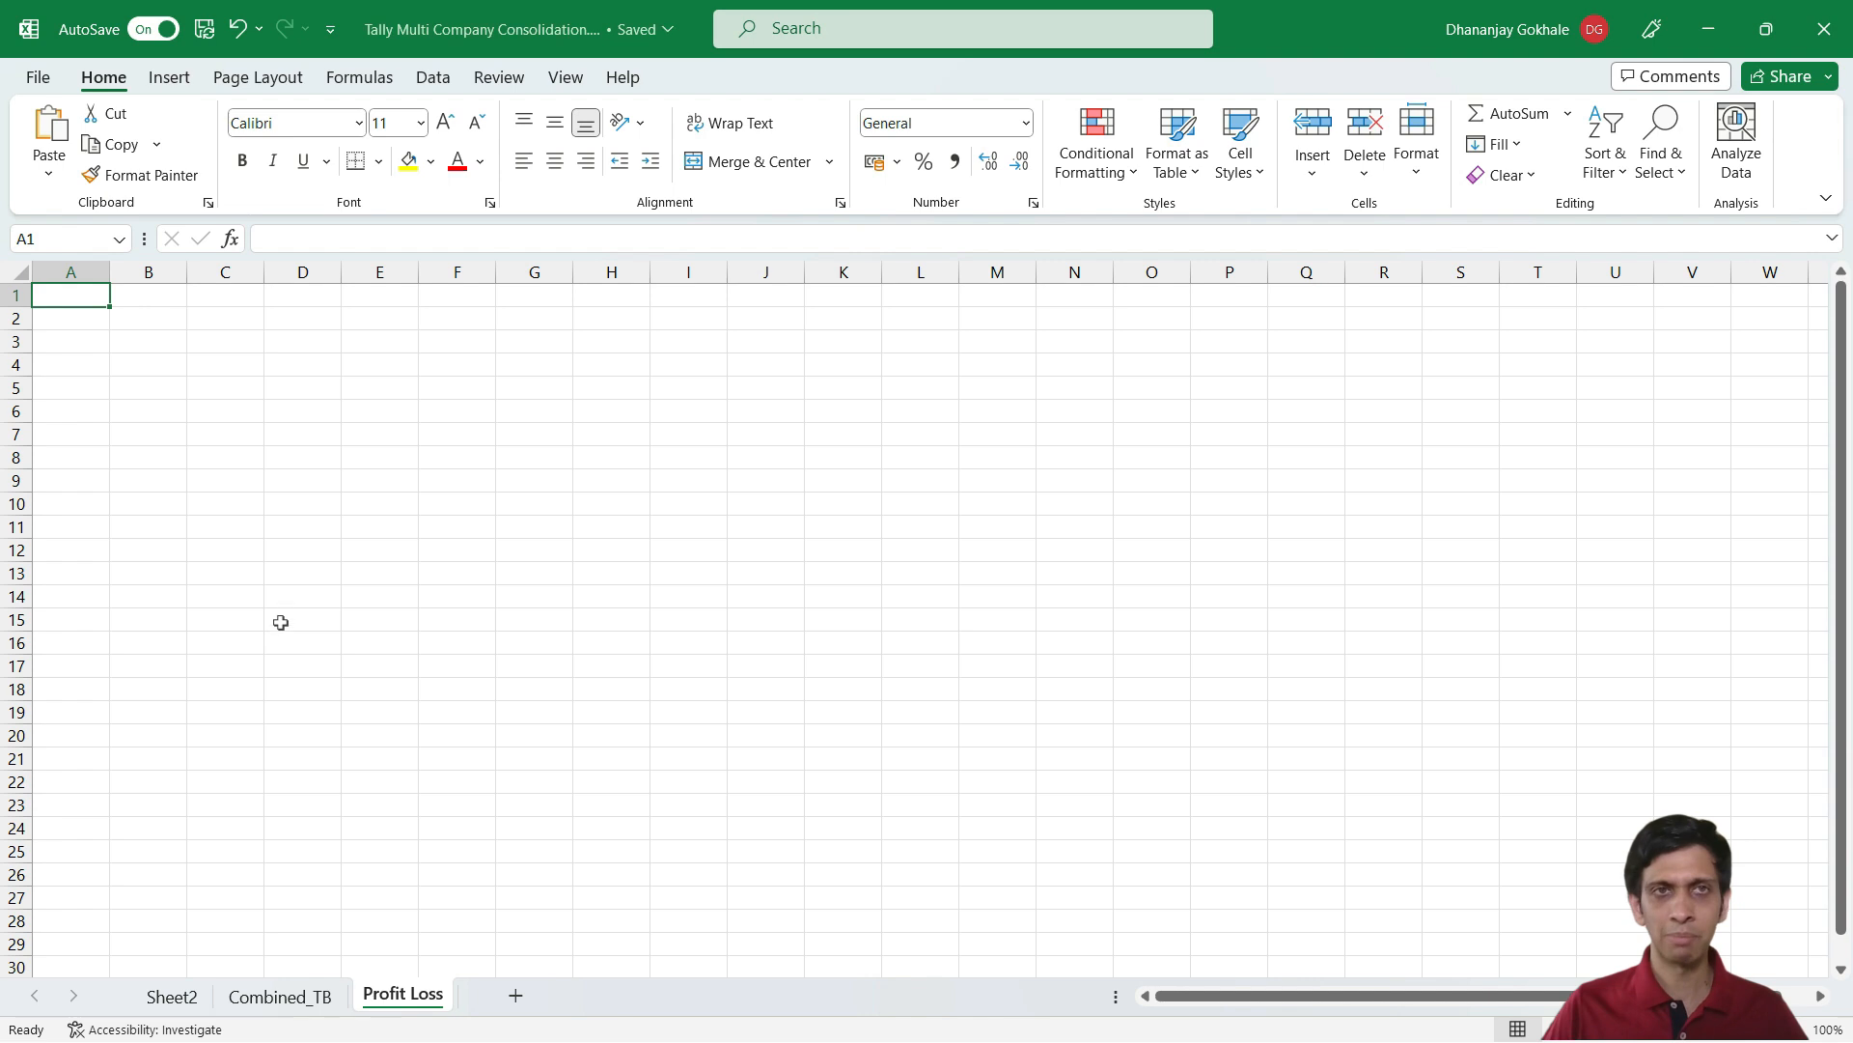
Add a new worksheet after Profit Loss and name it "Balance Sheet"
click(516, 995)
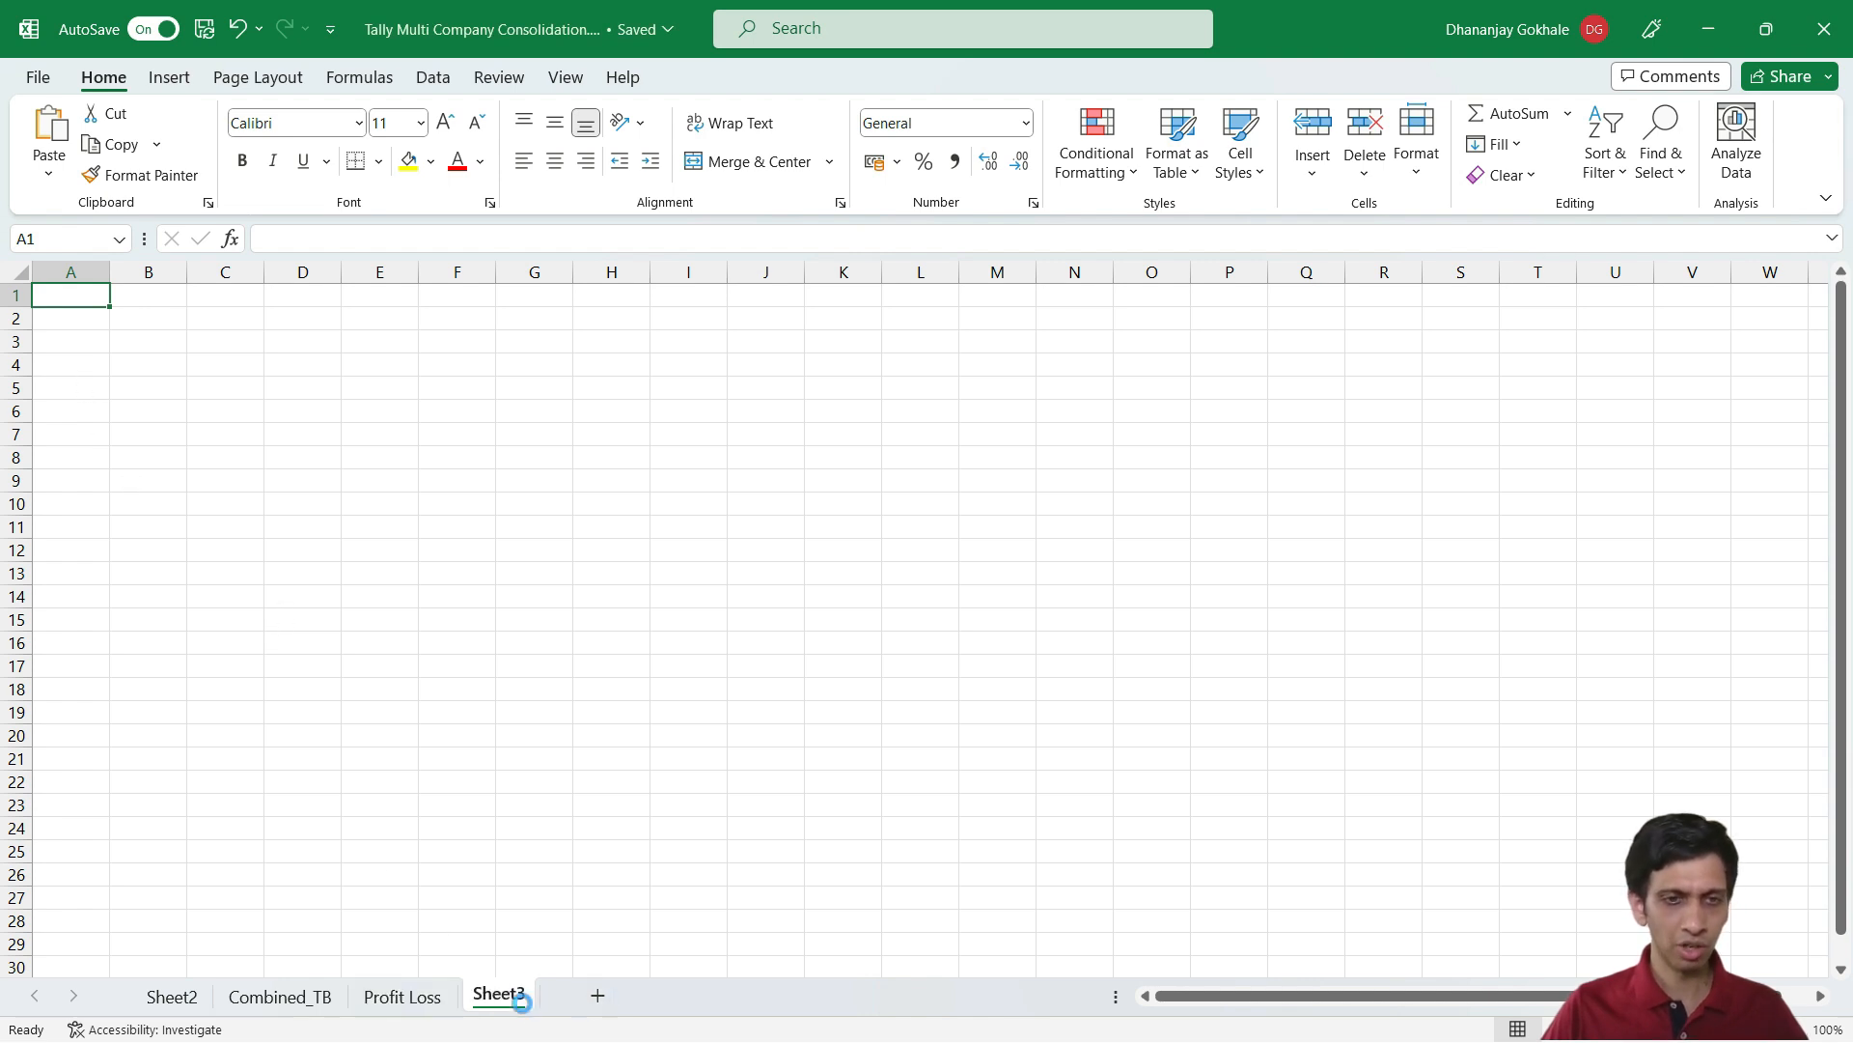
double_click(497, 997)
text(Bala)
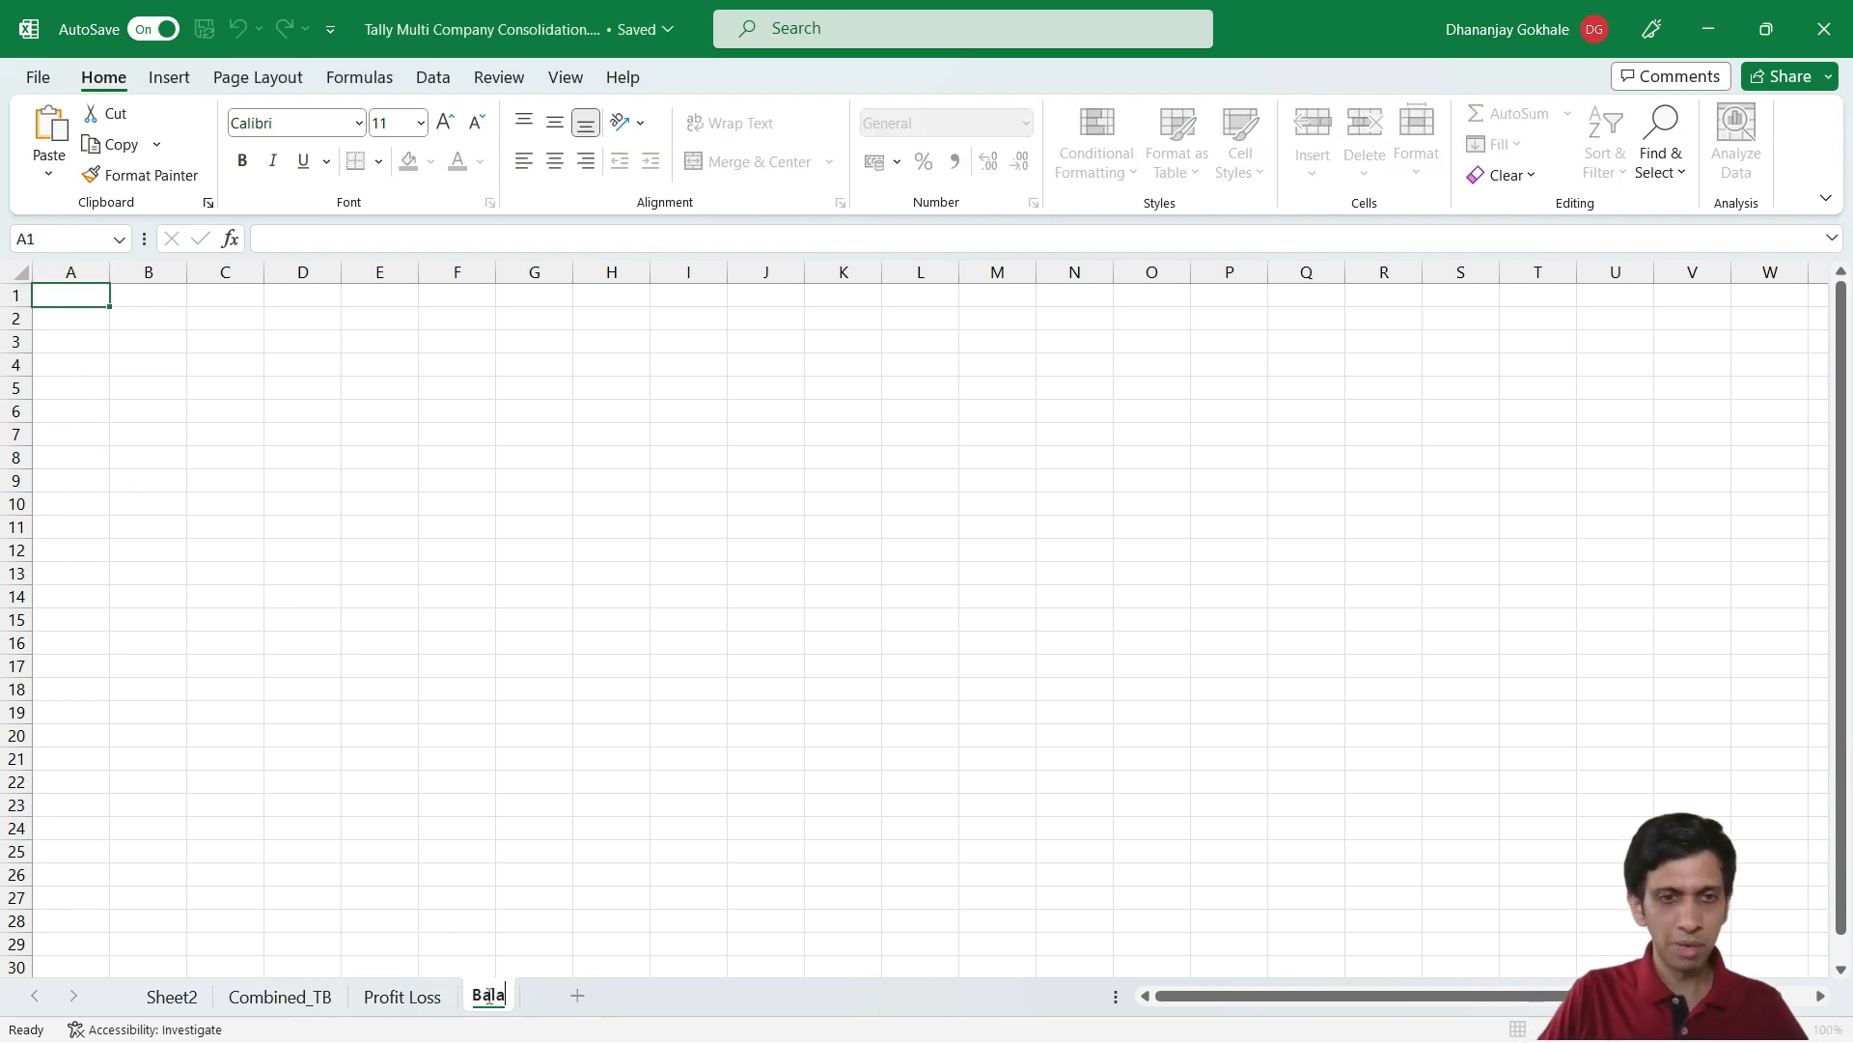
text(nce Sheet)
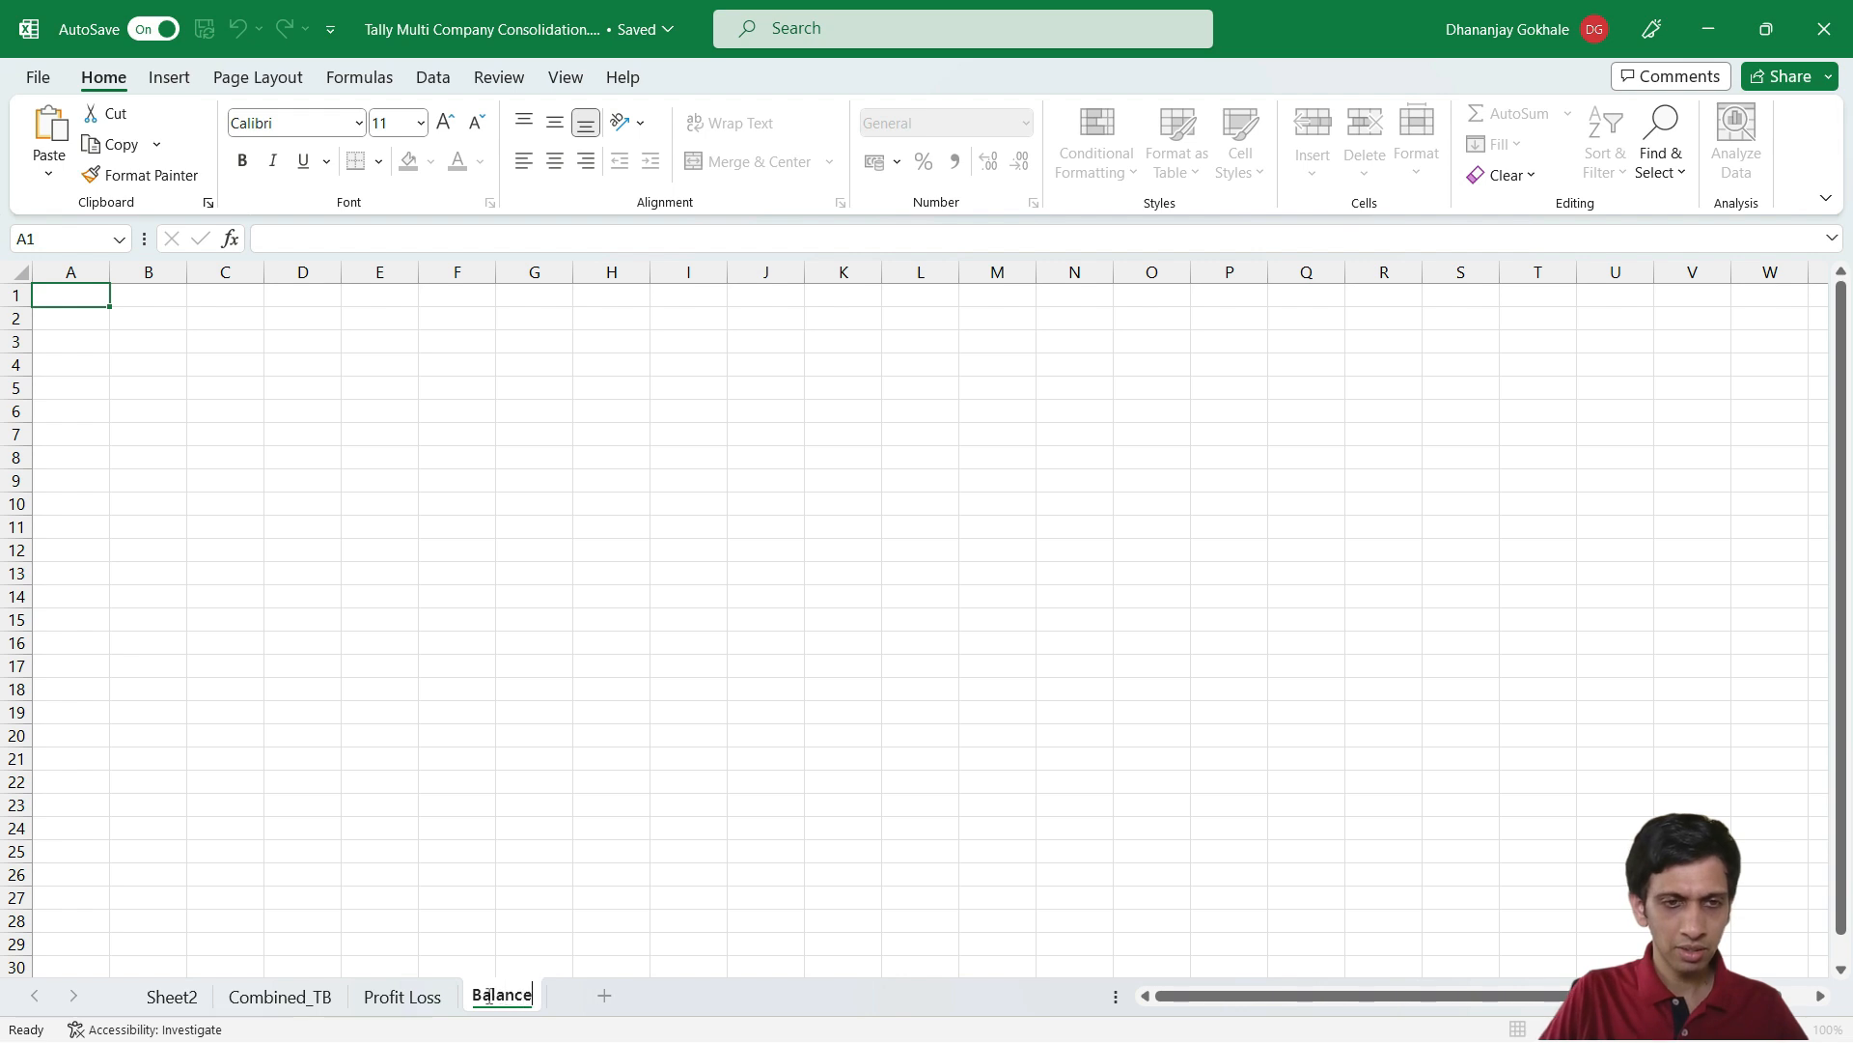
key(Return)
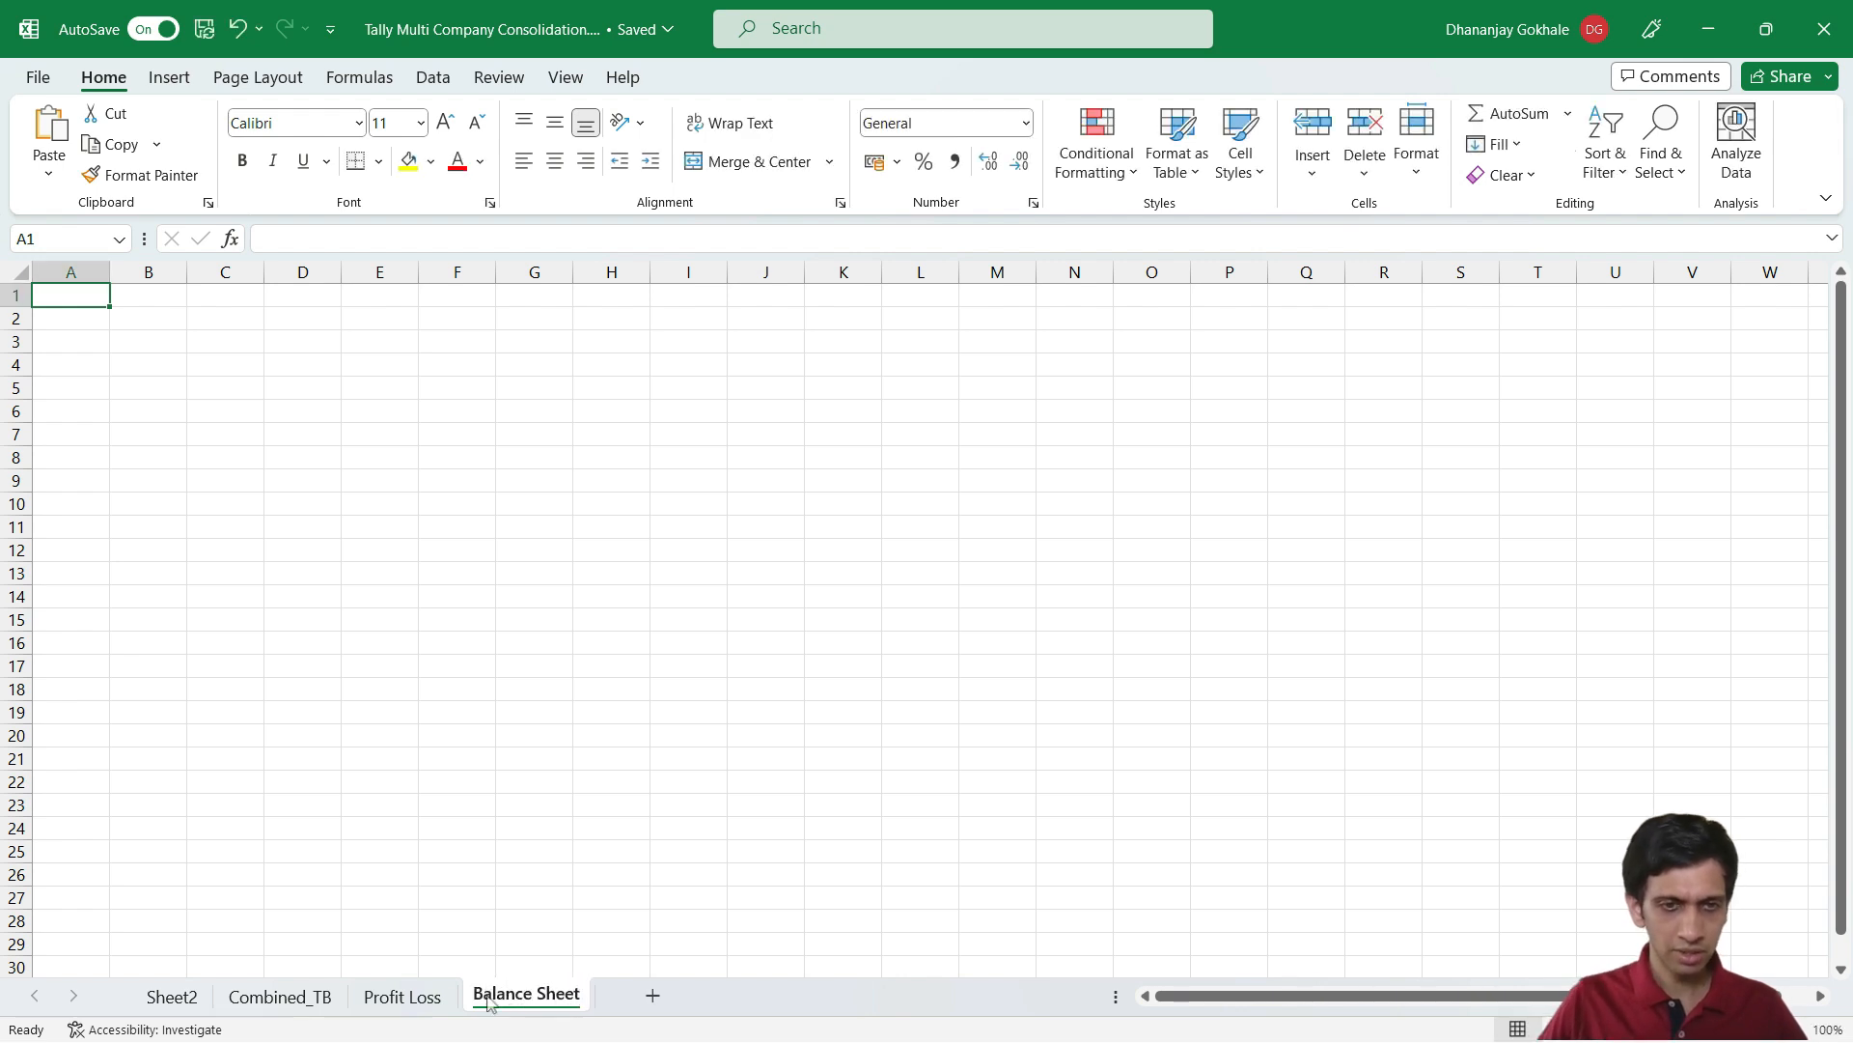
Enter the title "Profit & Loss xxxxxxx" in cell A2 of the Profit Loss sheet
click(410, 996)
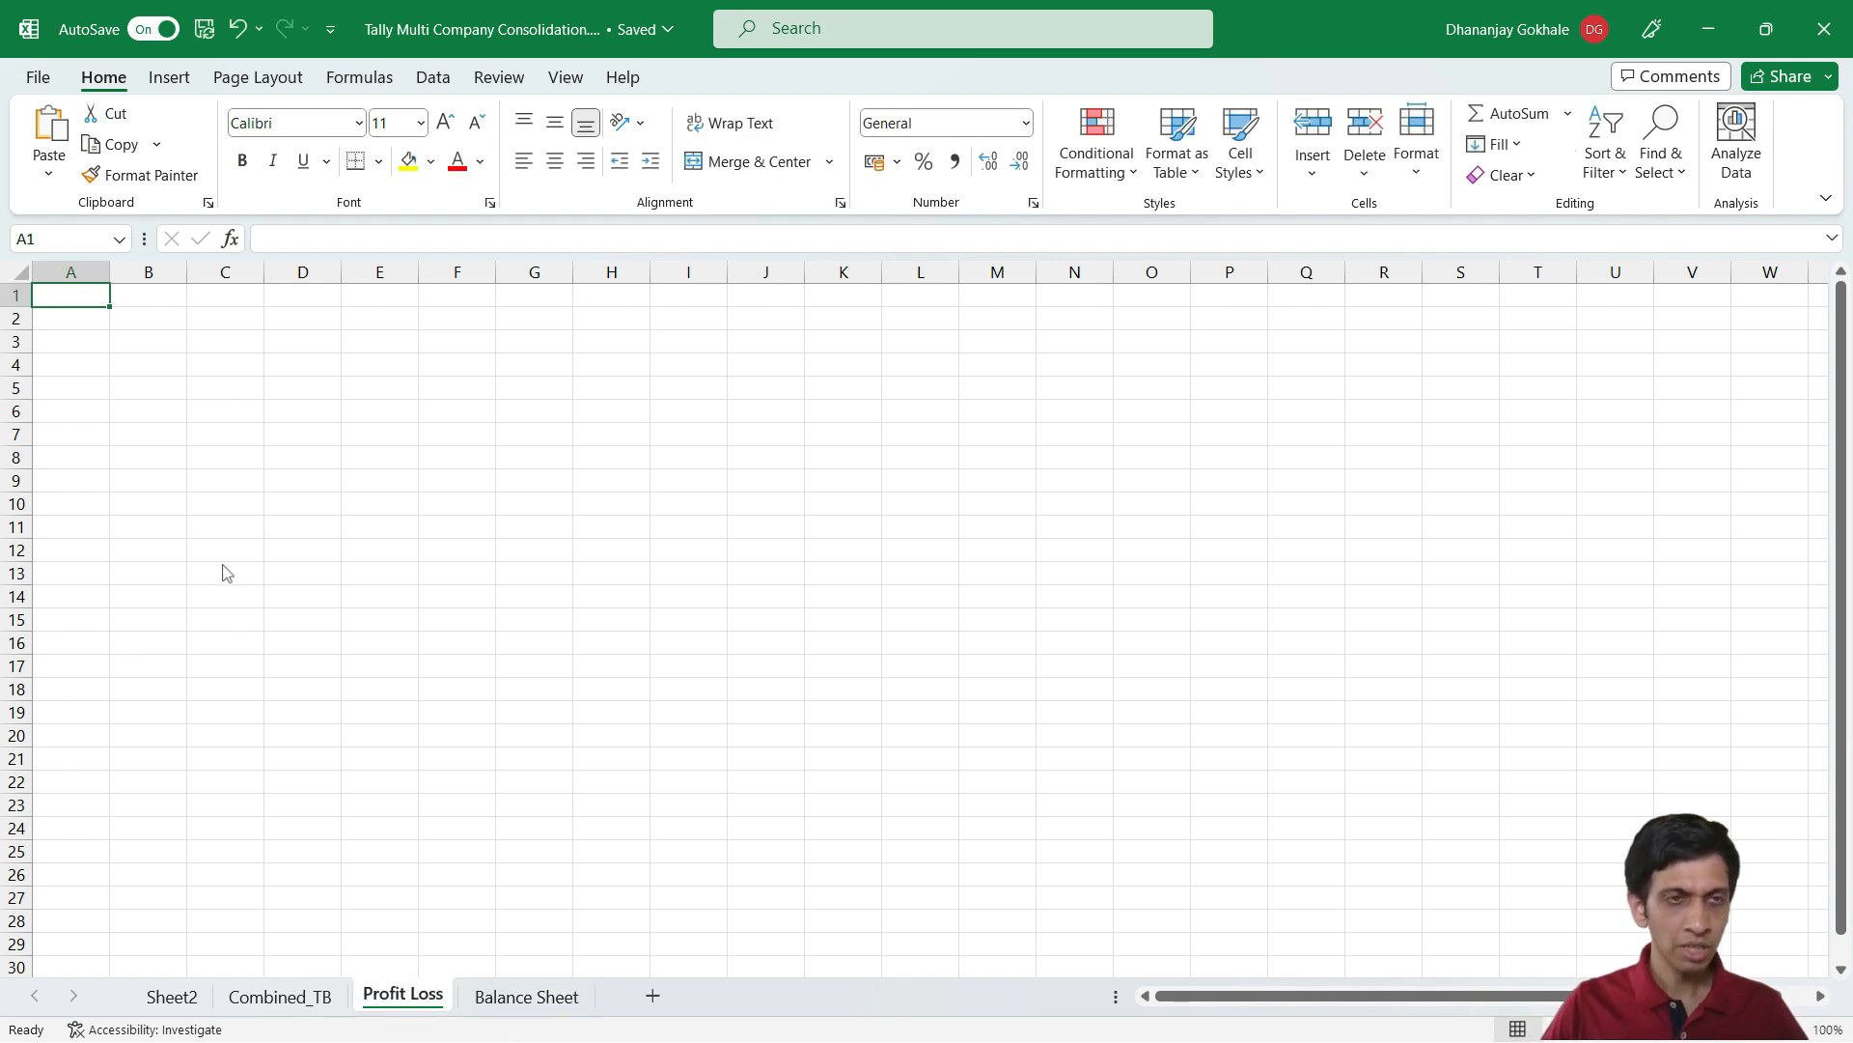
scroll(133, 455, up, 3)
click(110, 378)
key(Up)
text(Profit &  Loss xxxxxxx)
key(Return)
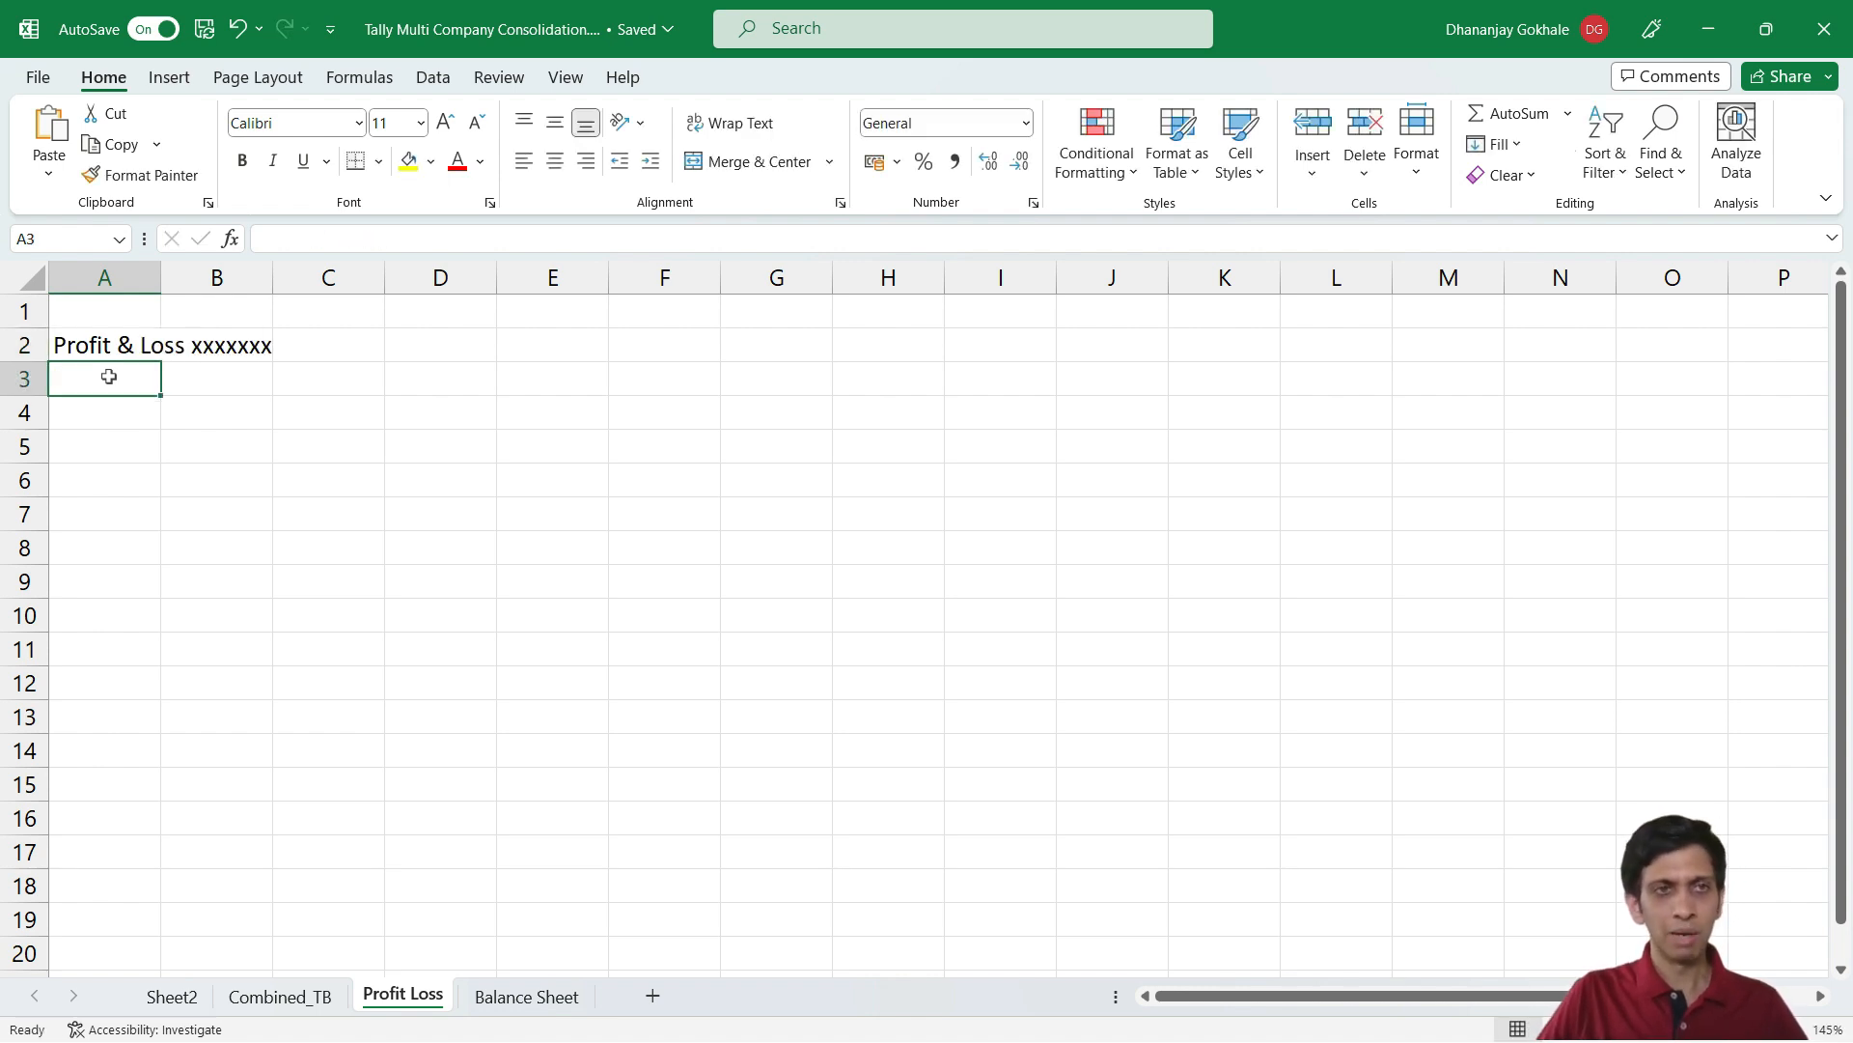
Enter the headers "Particulars" in A5 and "Amount" in B5, widening columns A and B
key(Down)
key(Down)
text(Particulars)
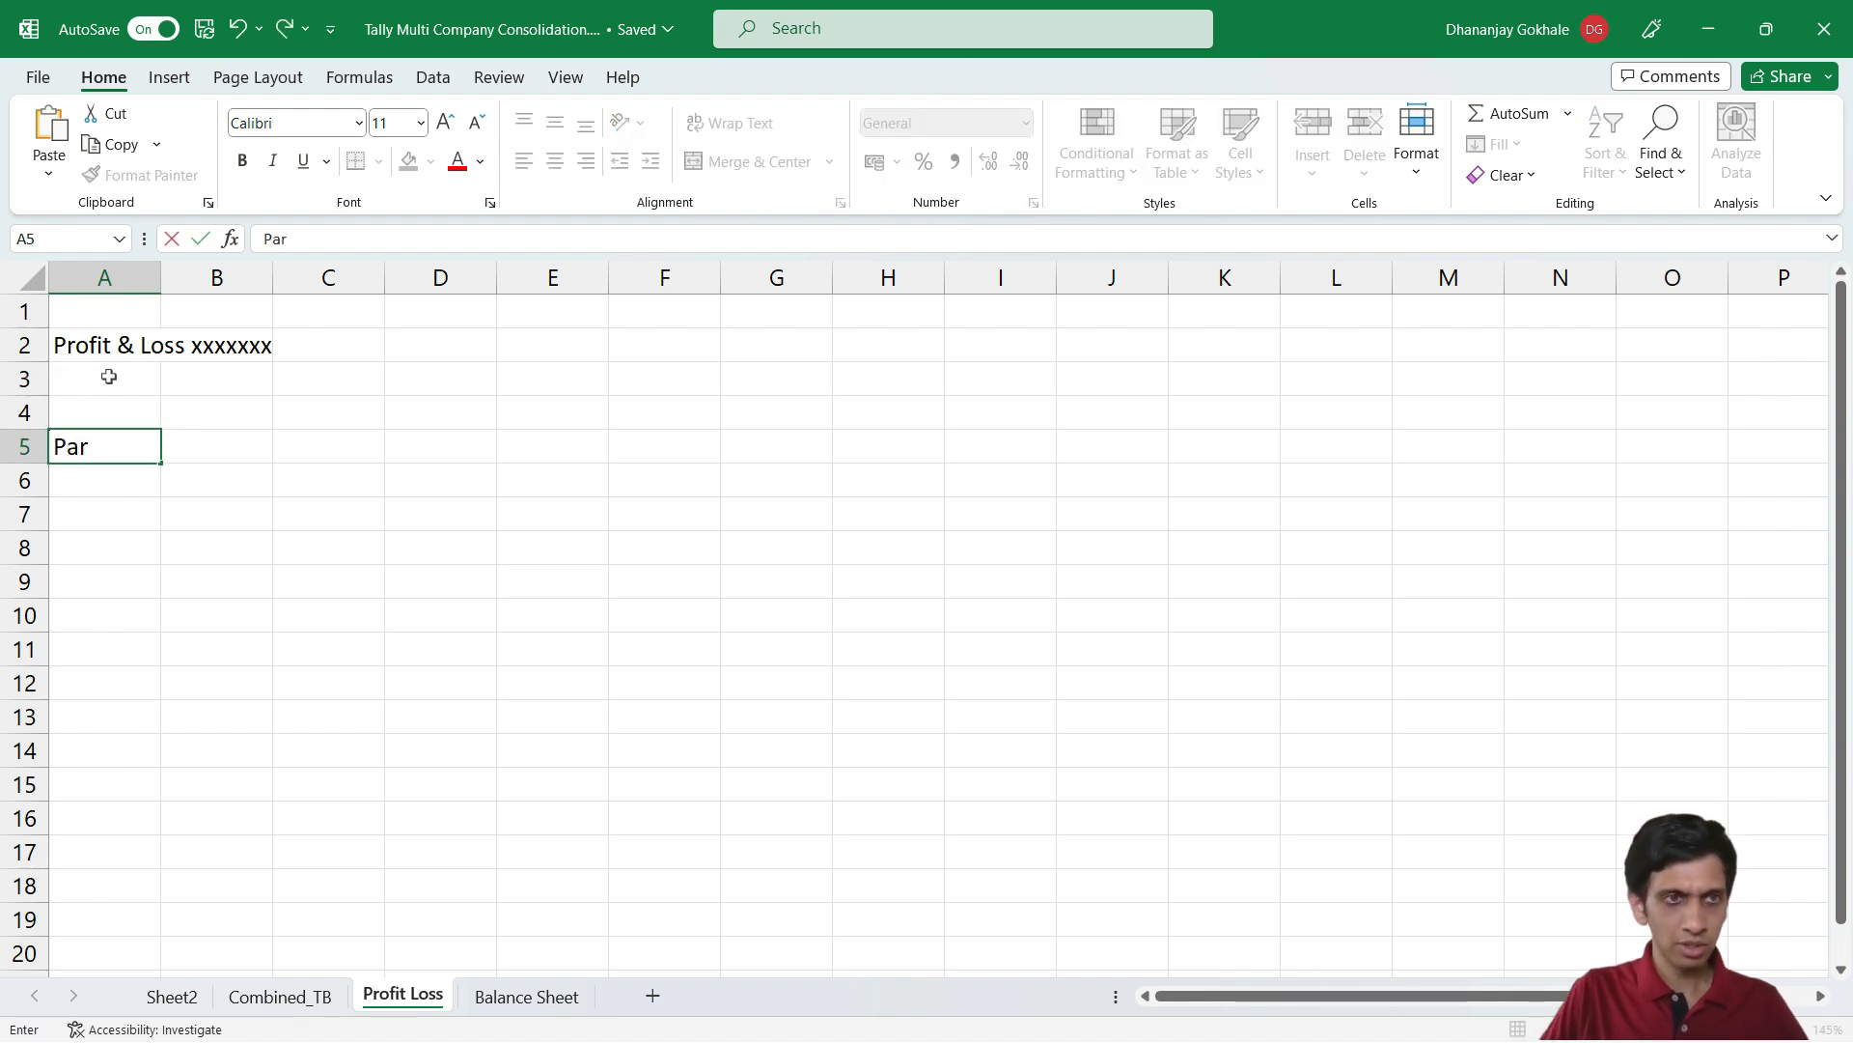
key(Return)
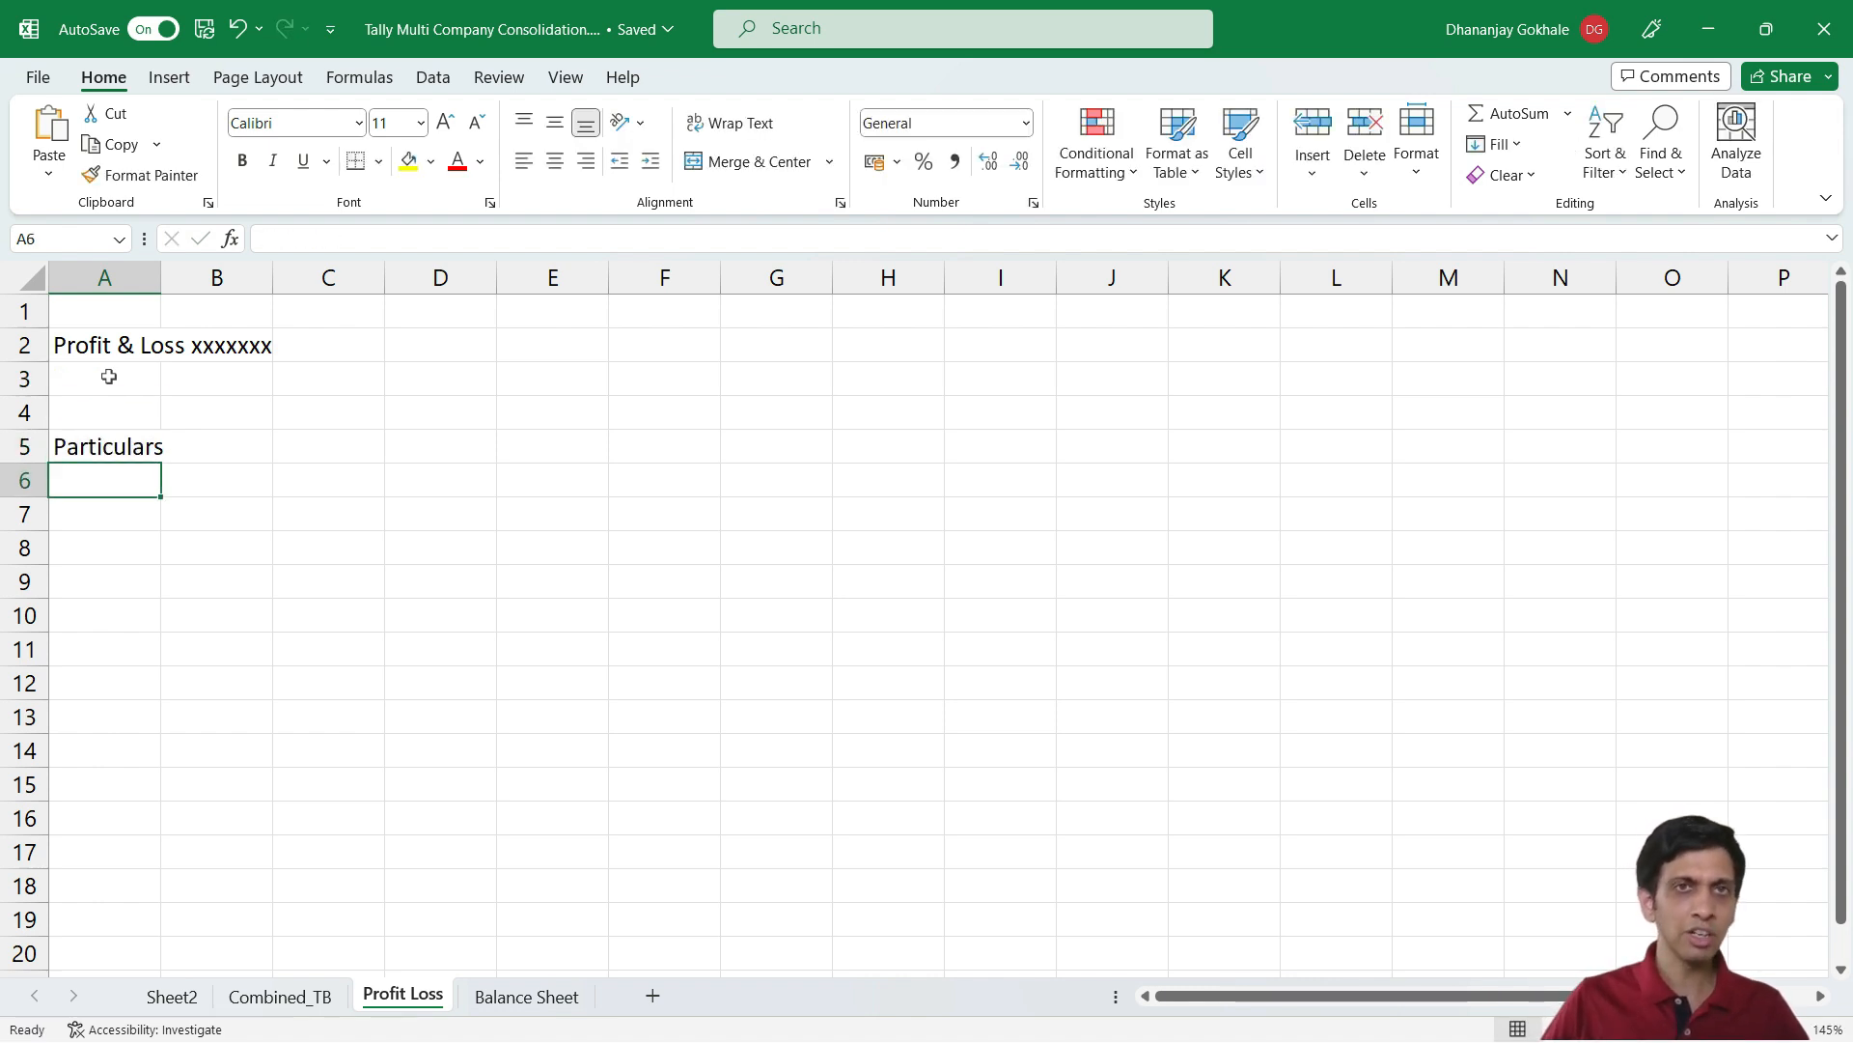
drag(161, 277, 278, 283)
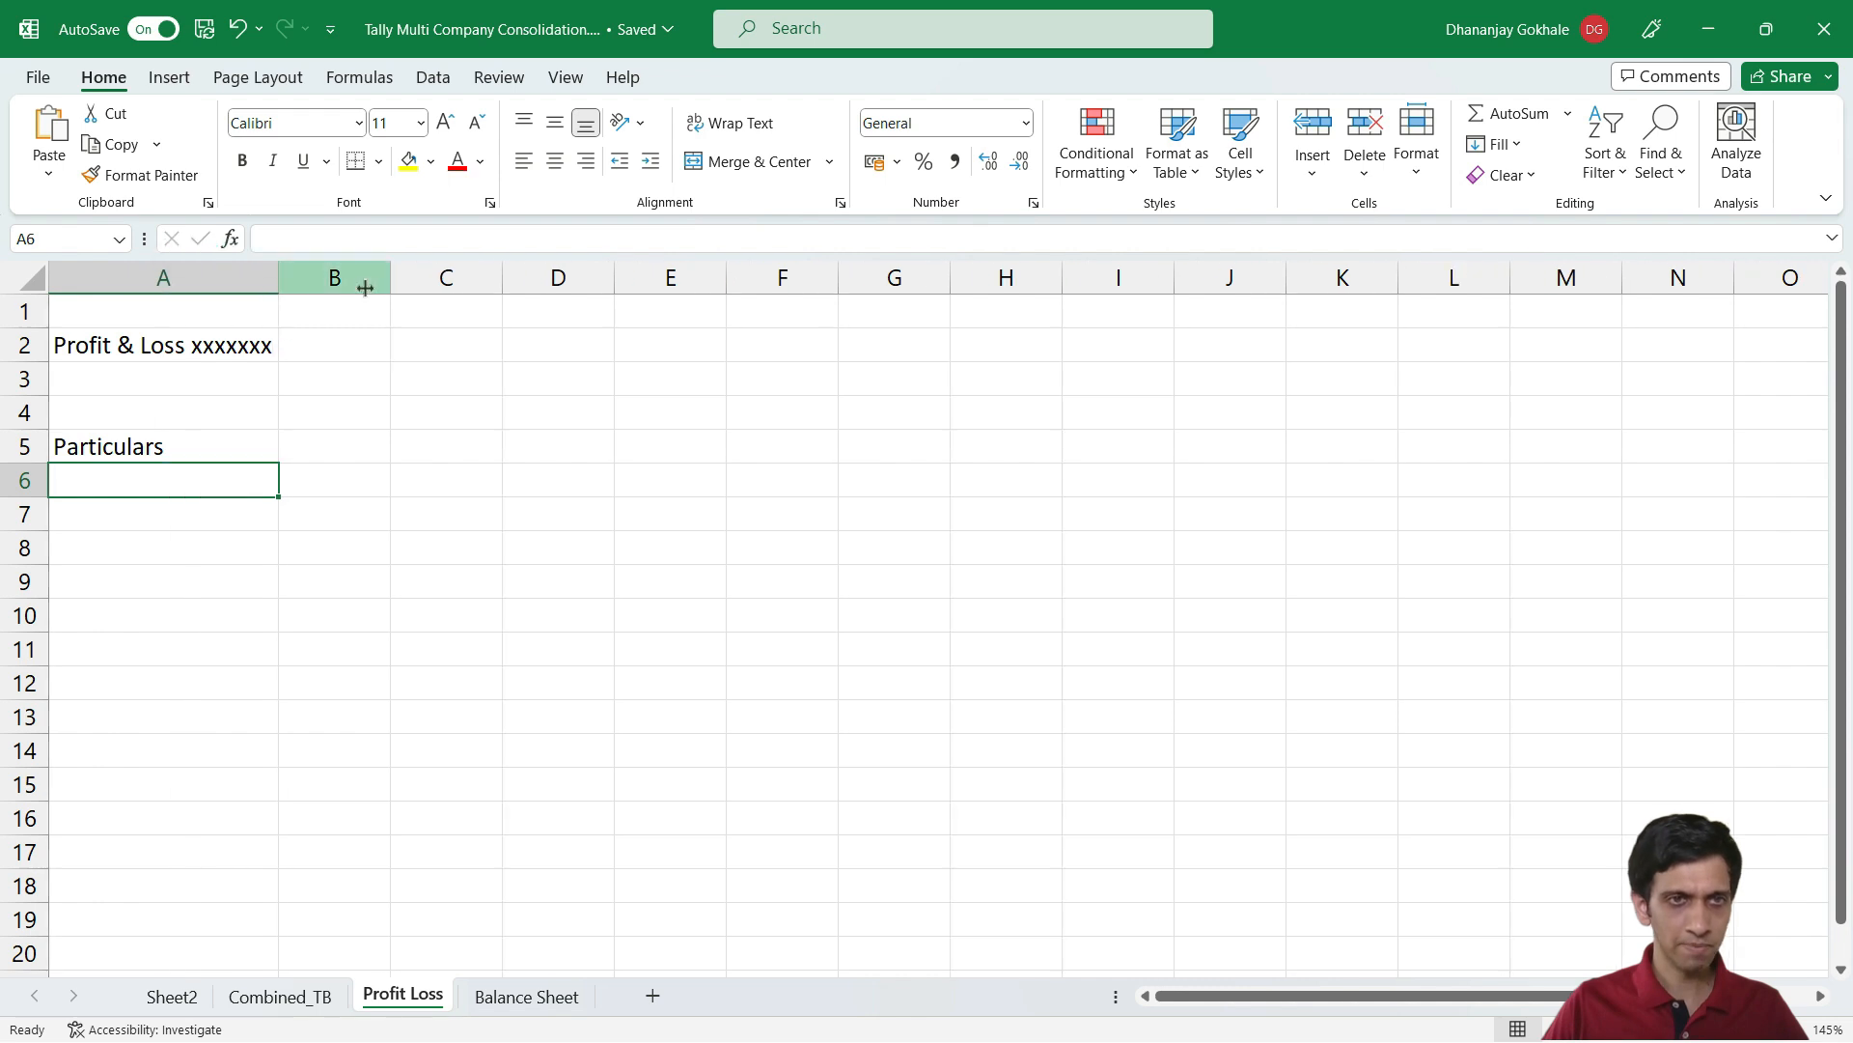
drag(390, 279, 409, 279)
click(321, 444)
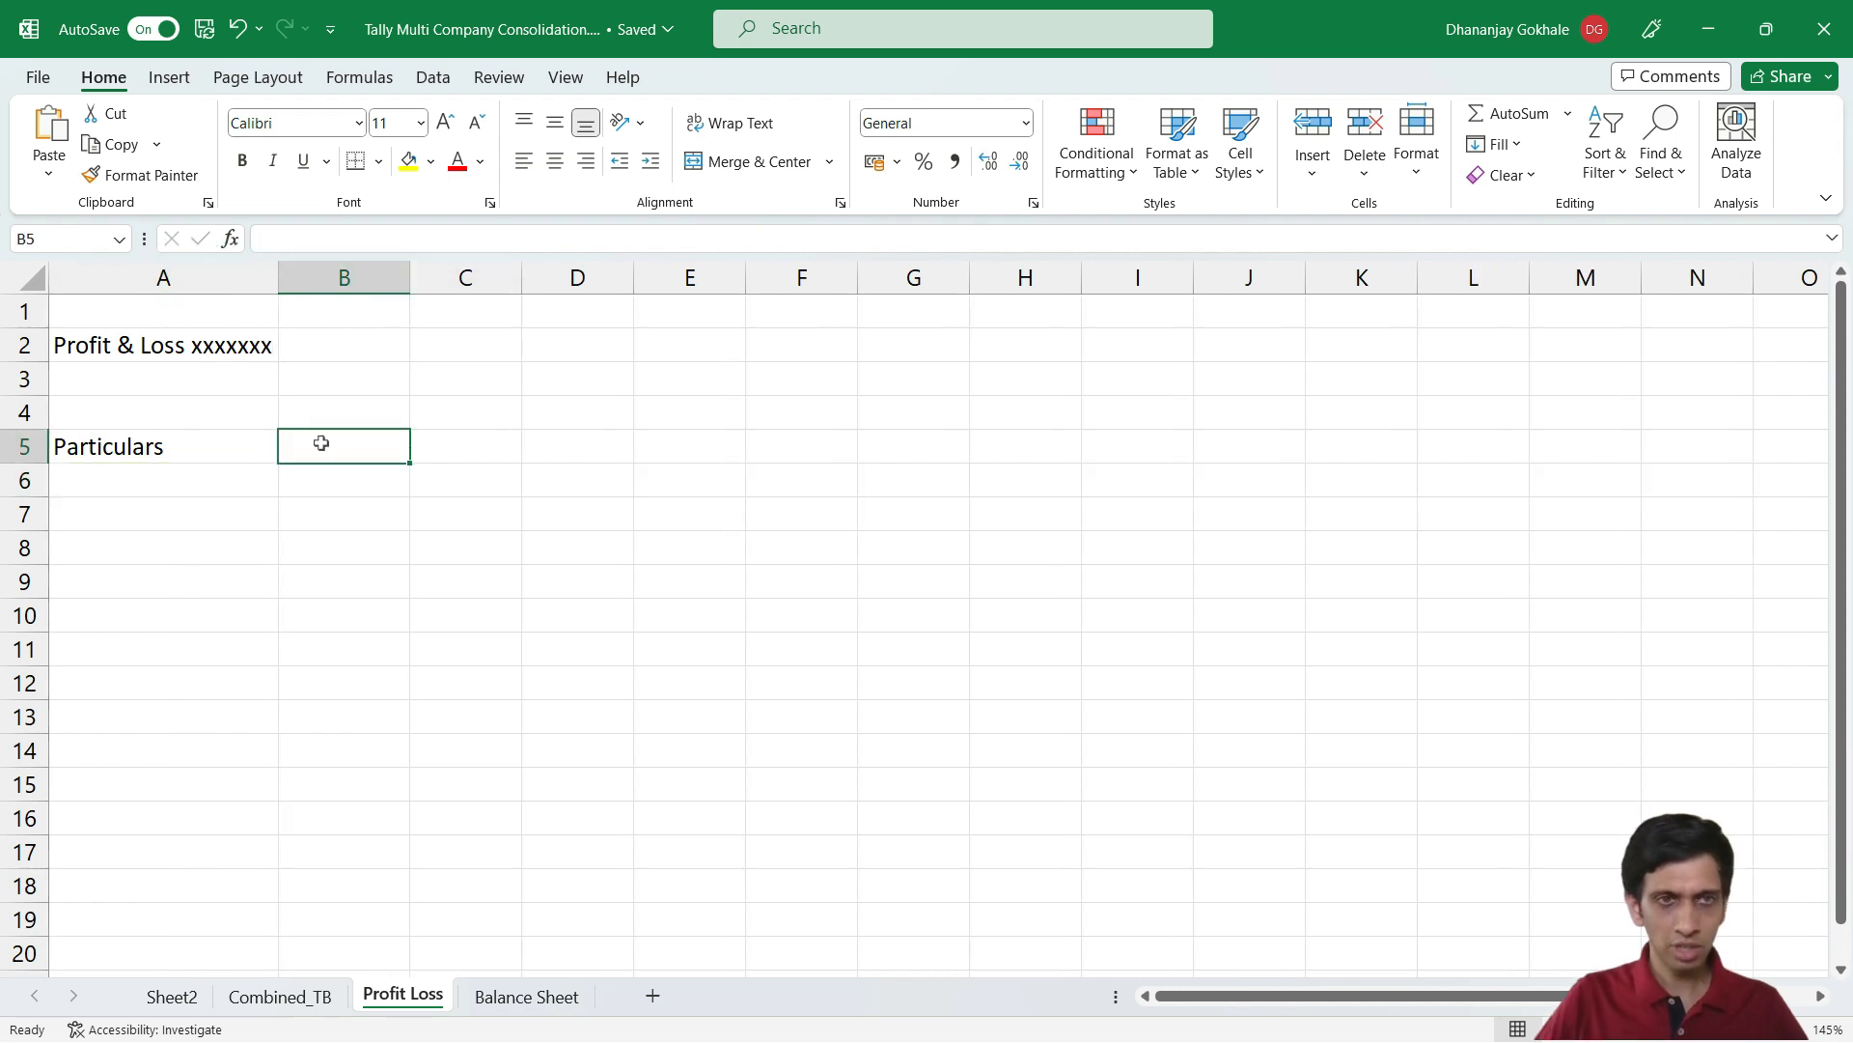
text(Amount)
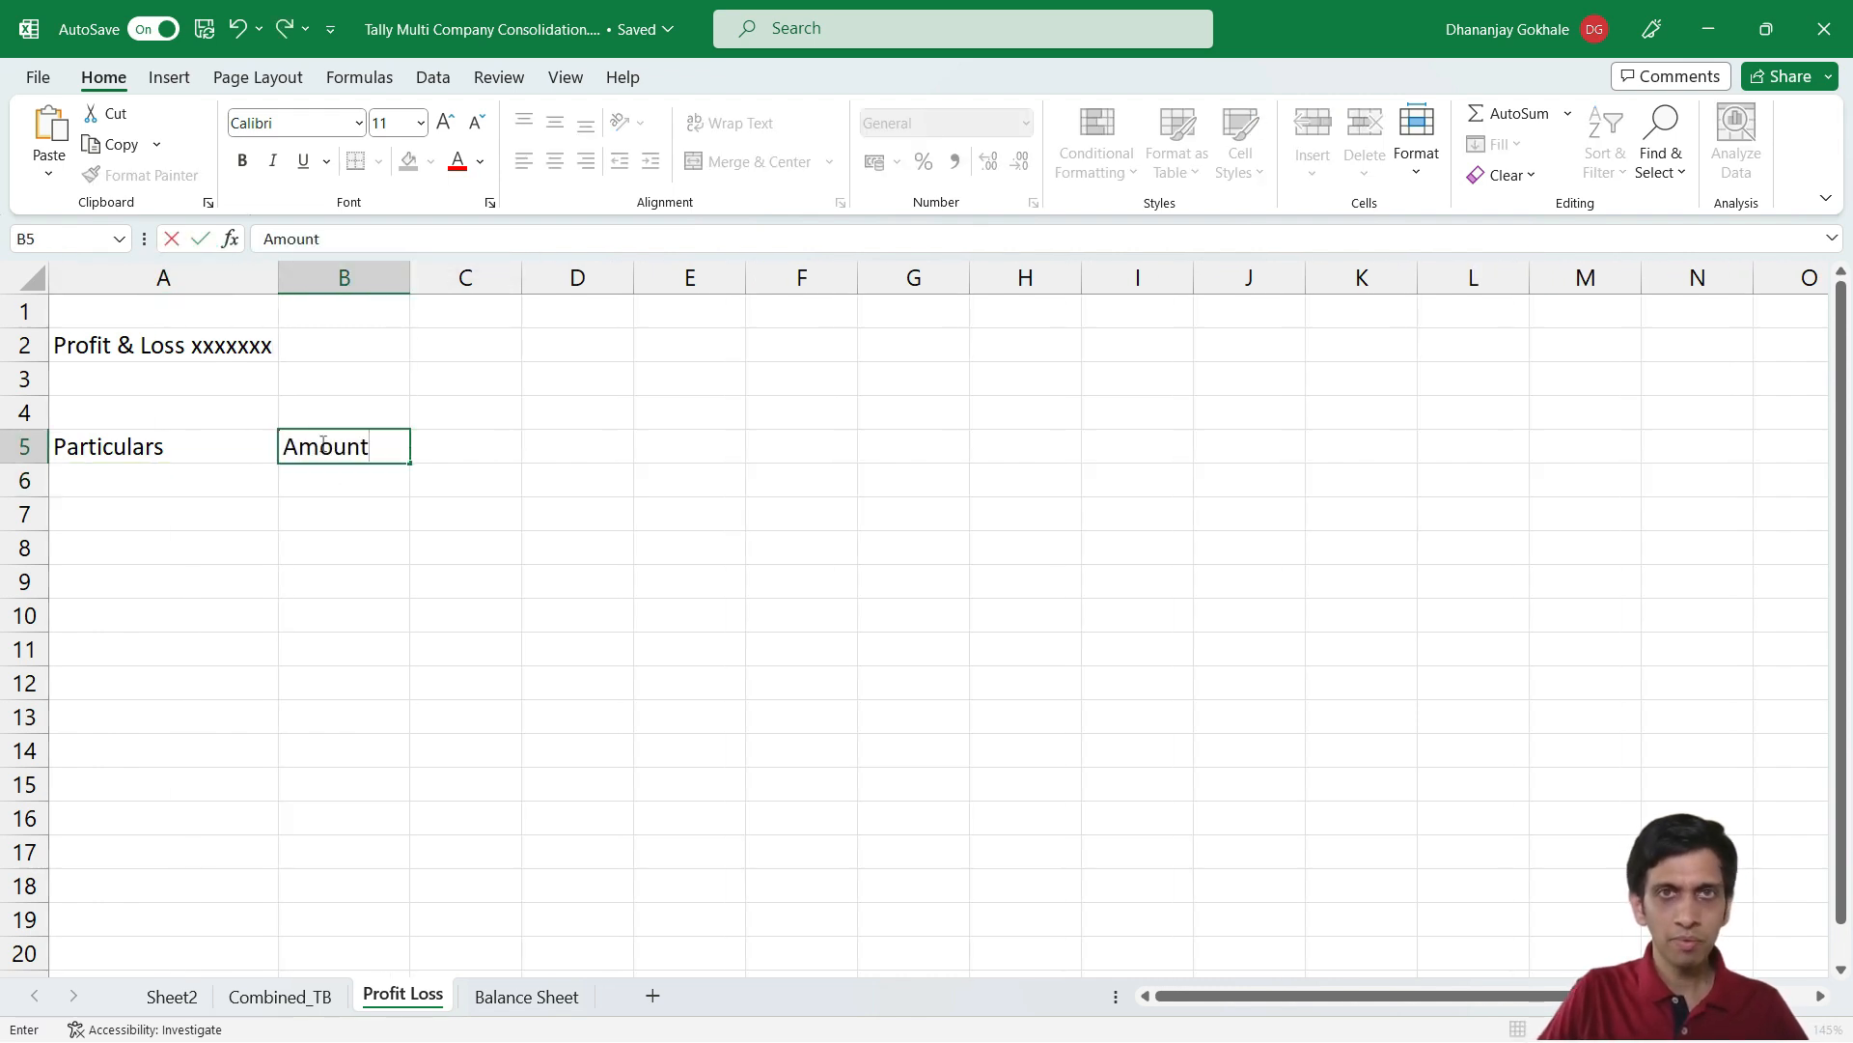
key(Return)
Enter the line item "Sales" in A7 and widen column A slightly
key(Left)
key(Down)
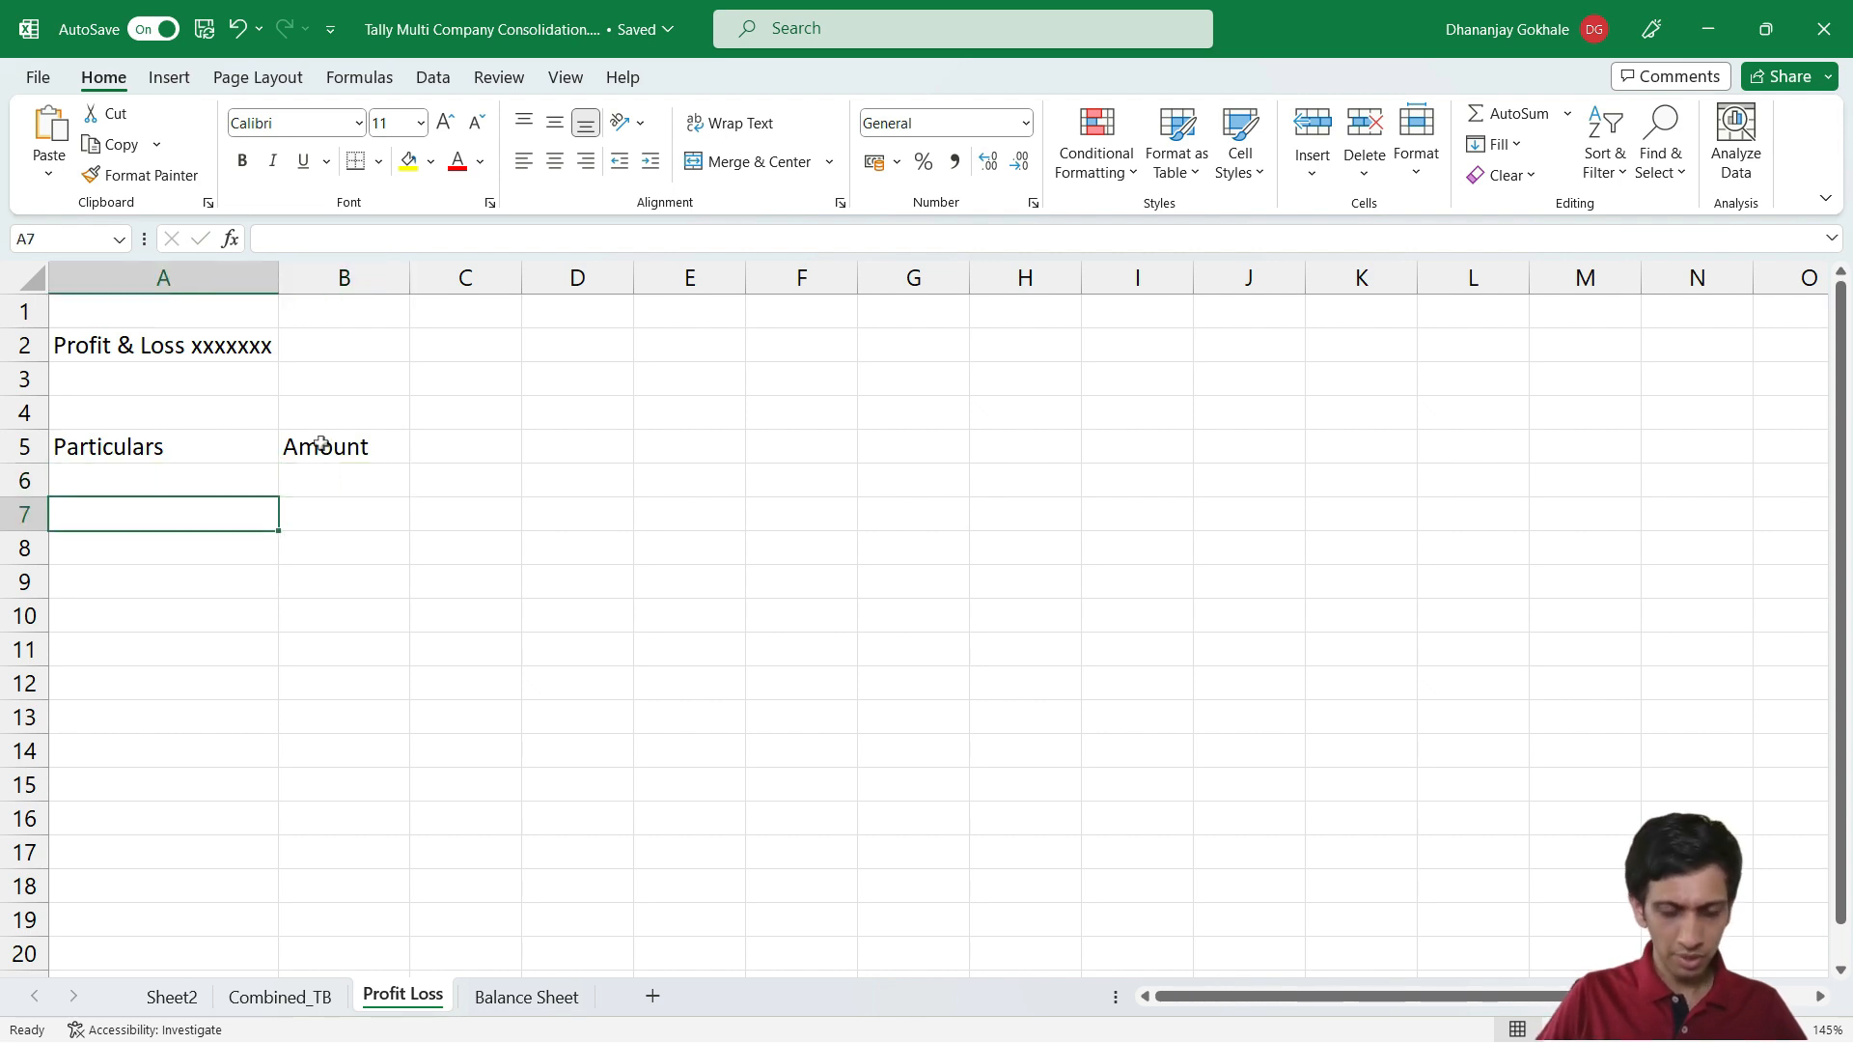
text(Sales)
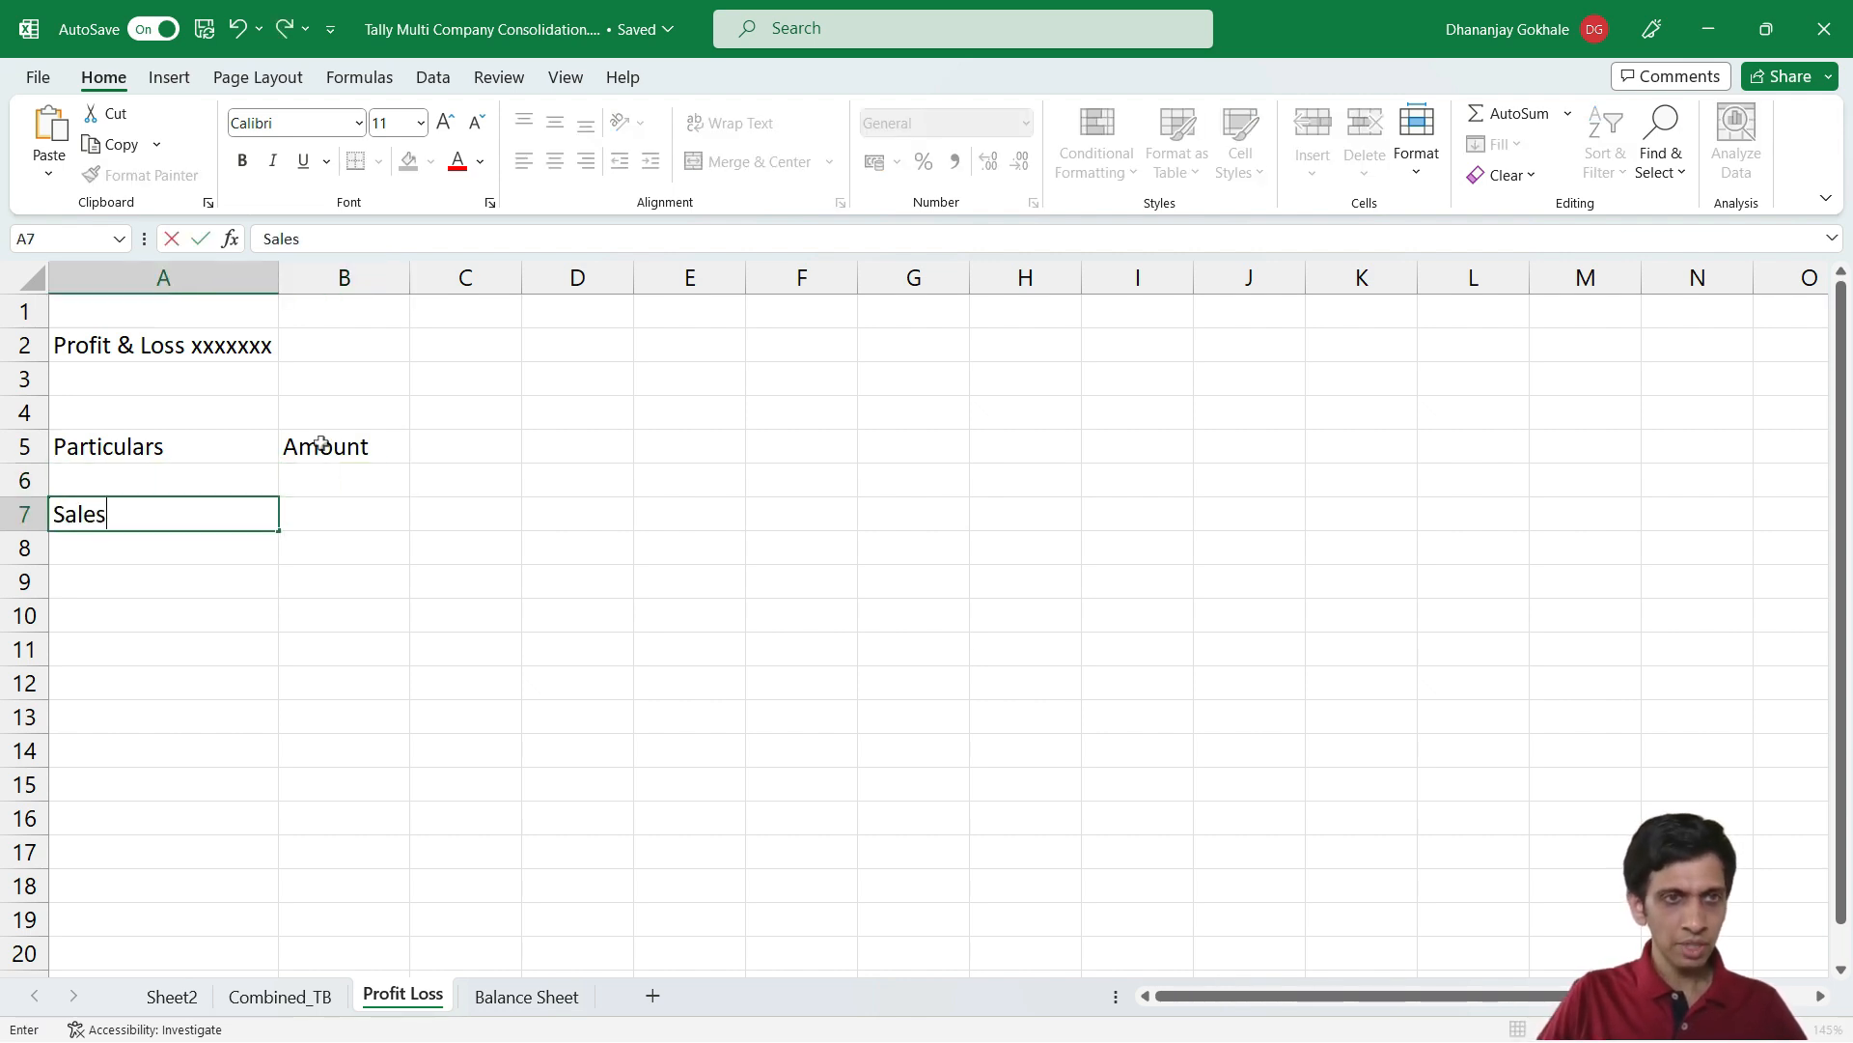
key(Return)
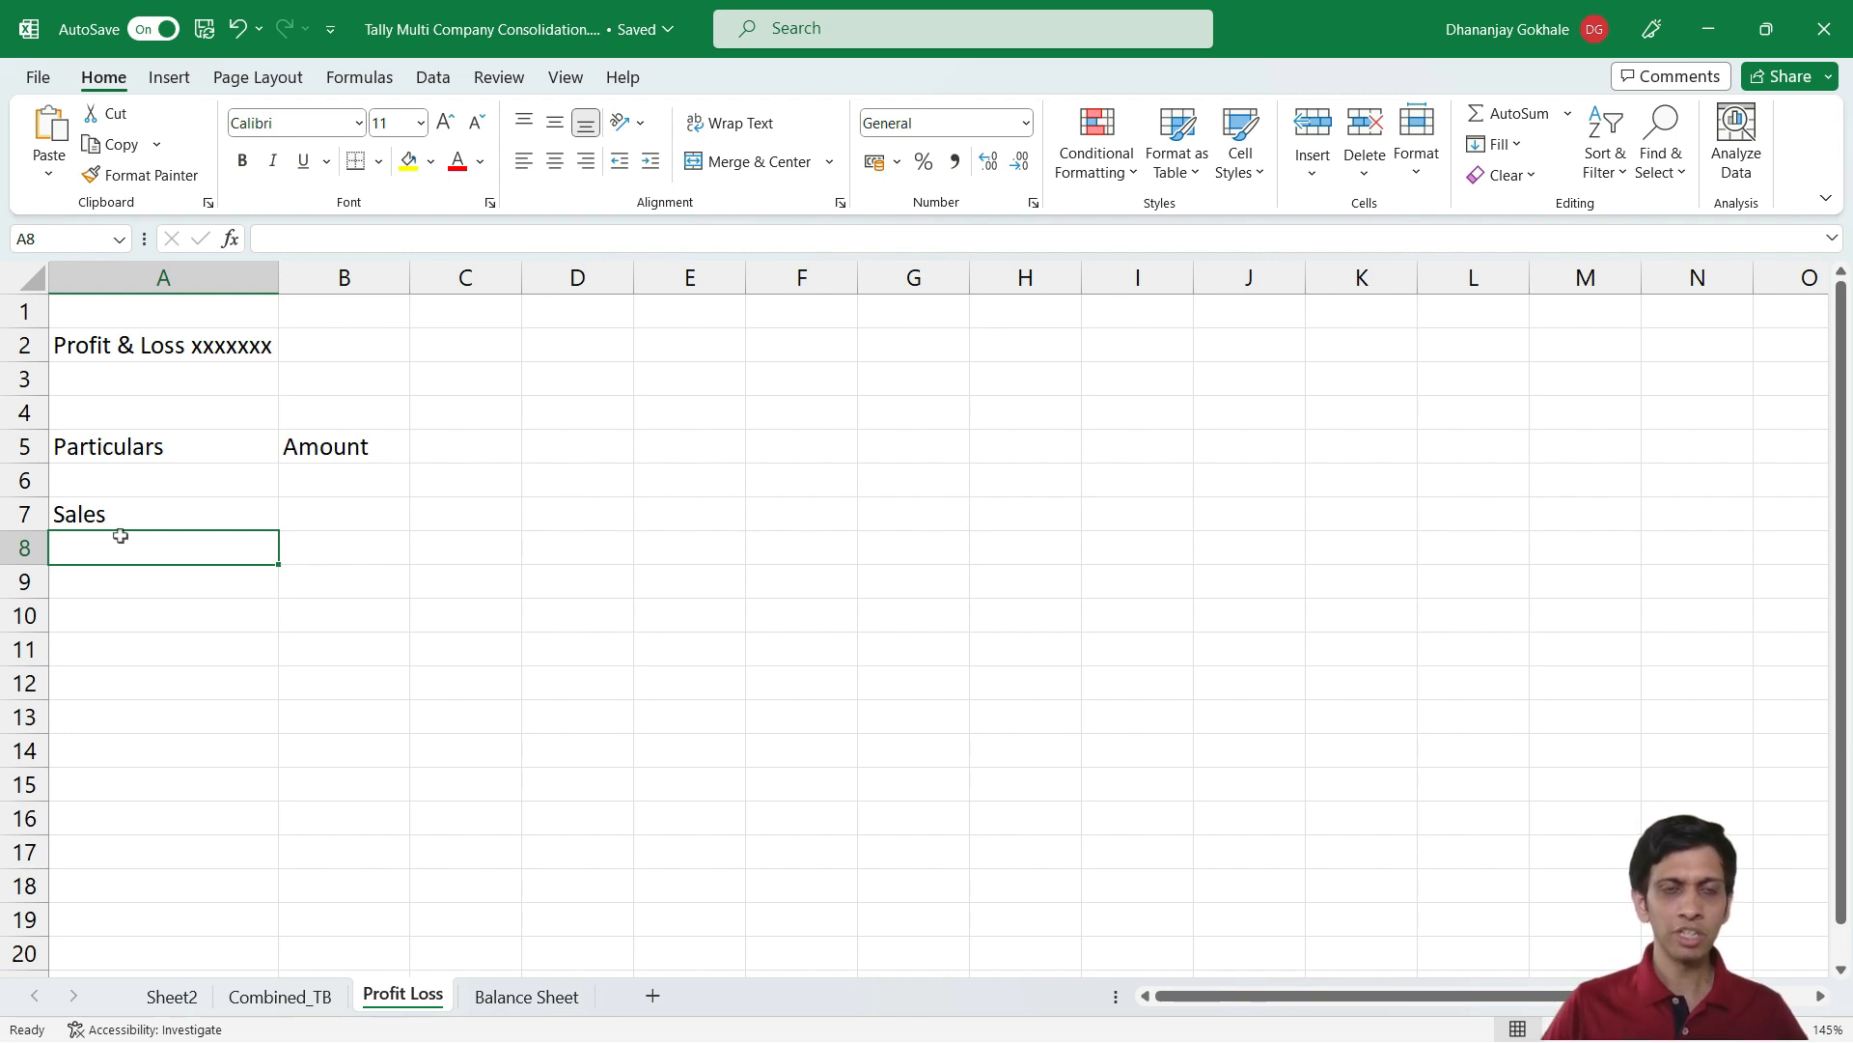
drag(277, 288, 286, 287)
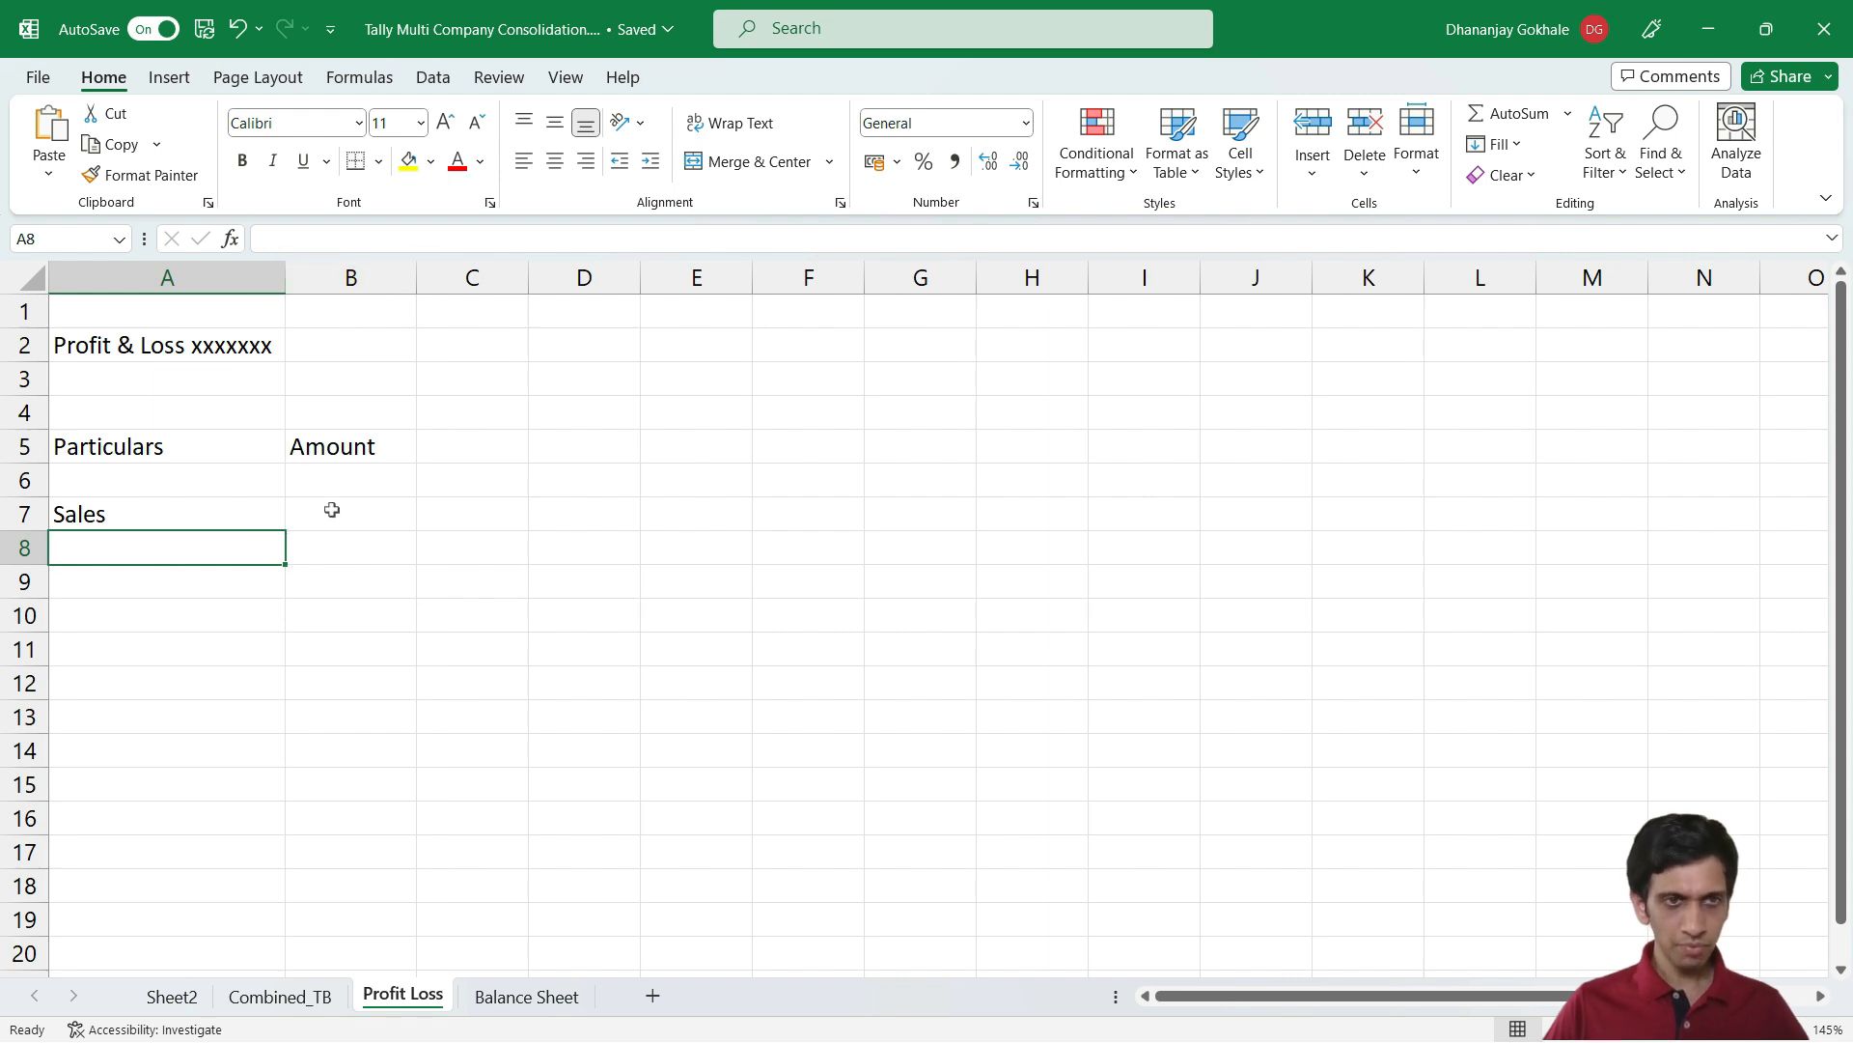
Enter the line items "Op Stock" in A9, "Purchase" in A10 and "Close" in A11 of the Profit Loss sheet
click(136, 576)
text(O)
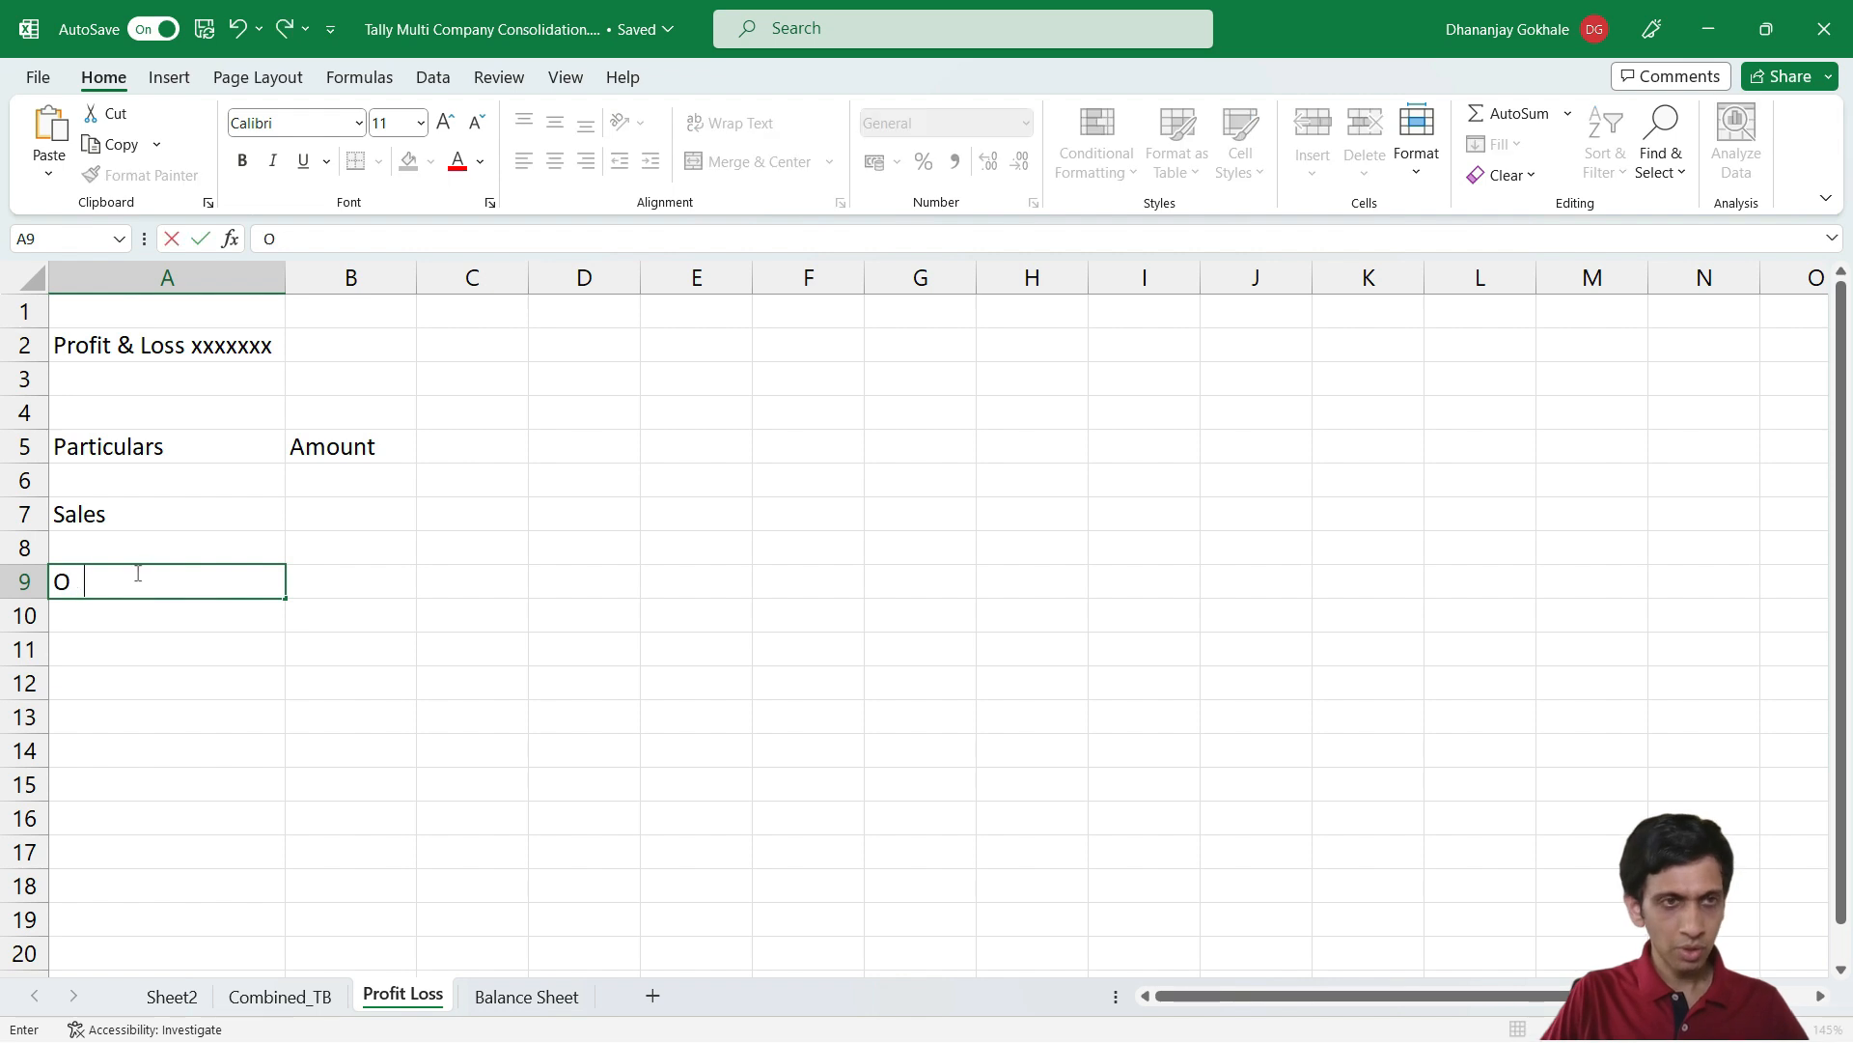
text(pe Stock)
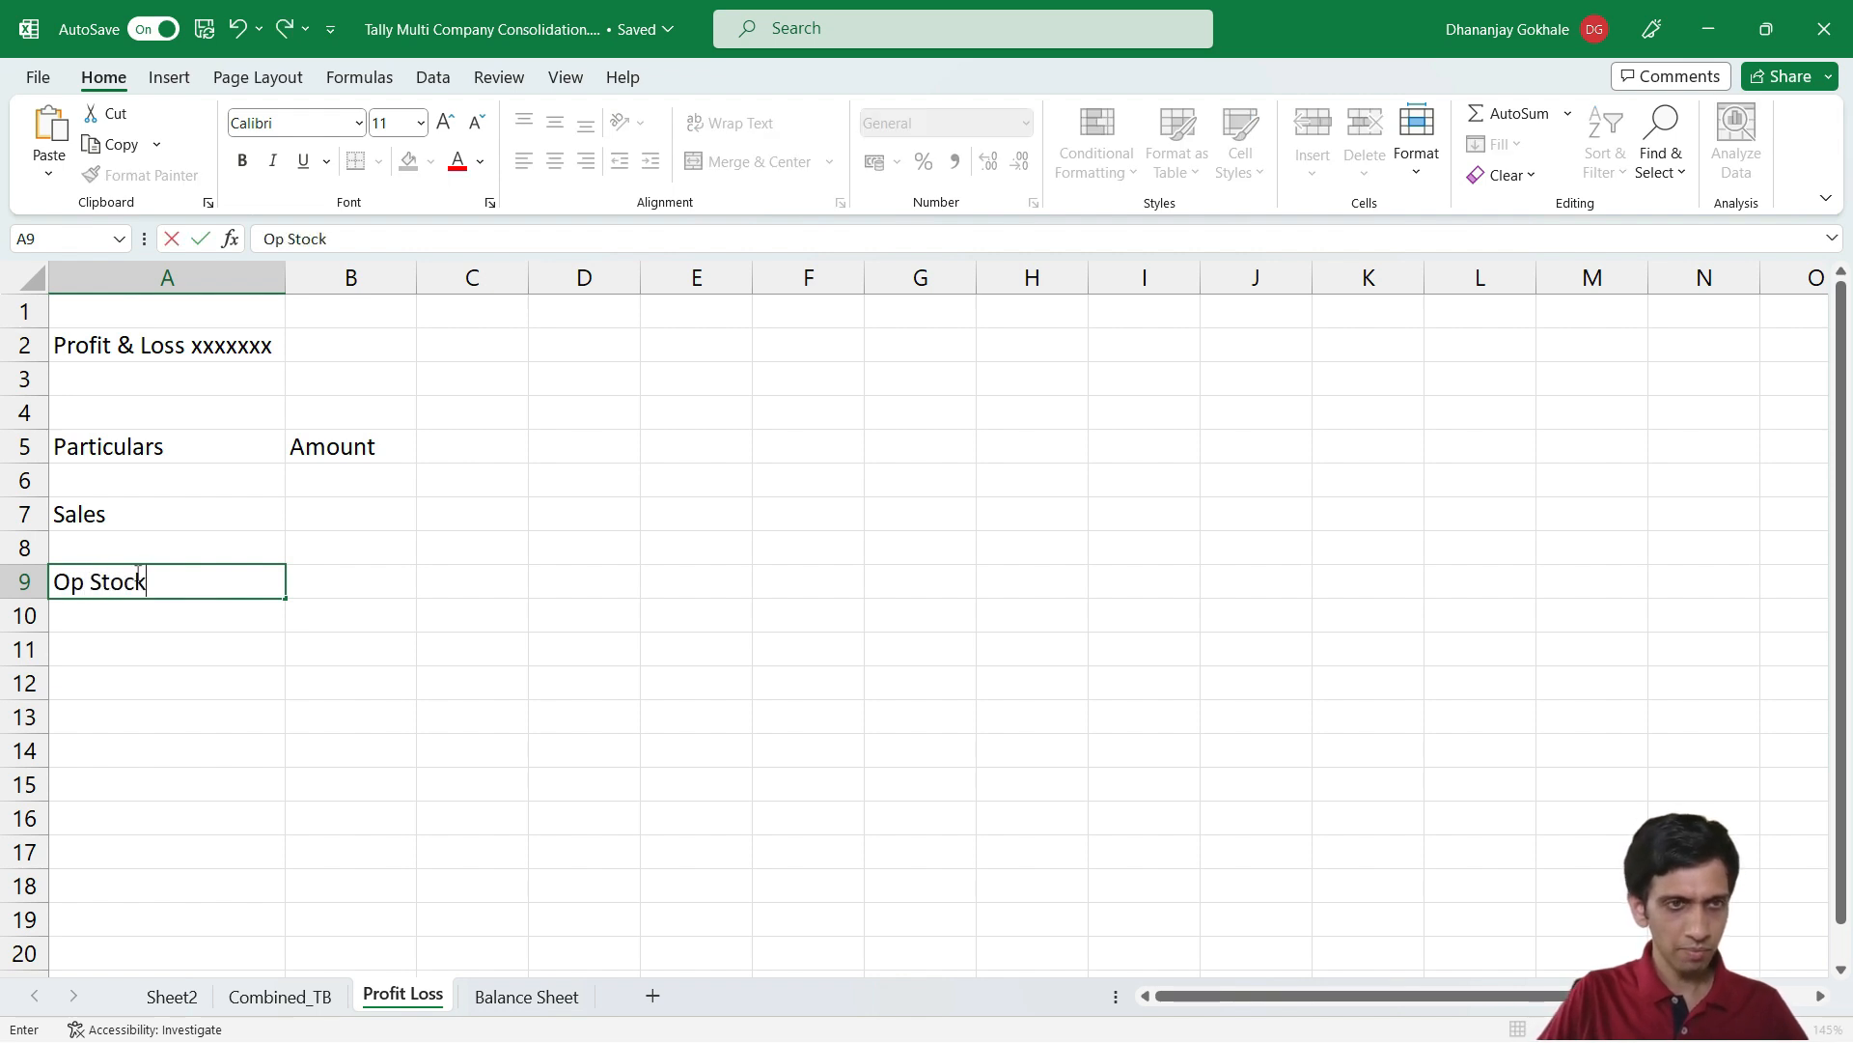
key(Return)
text(Purchase)
key(Return)
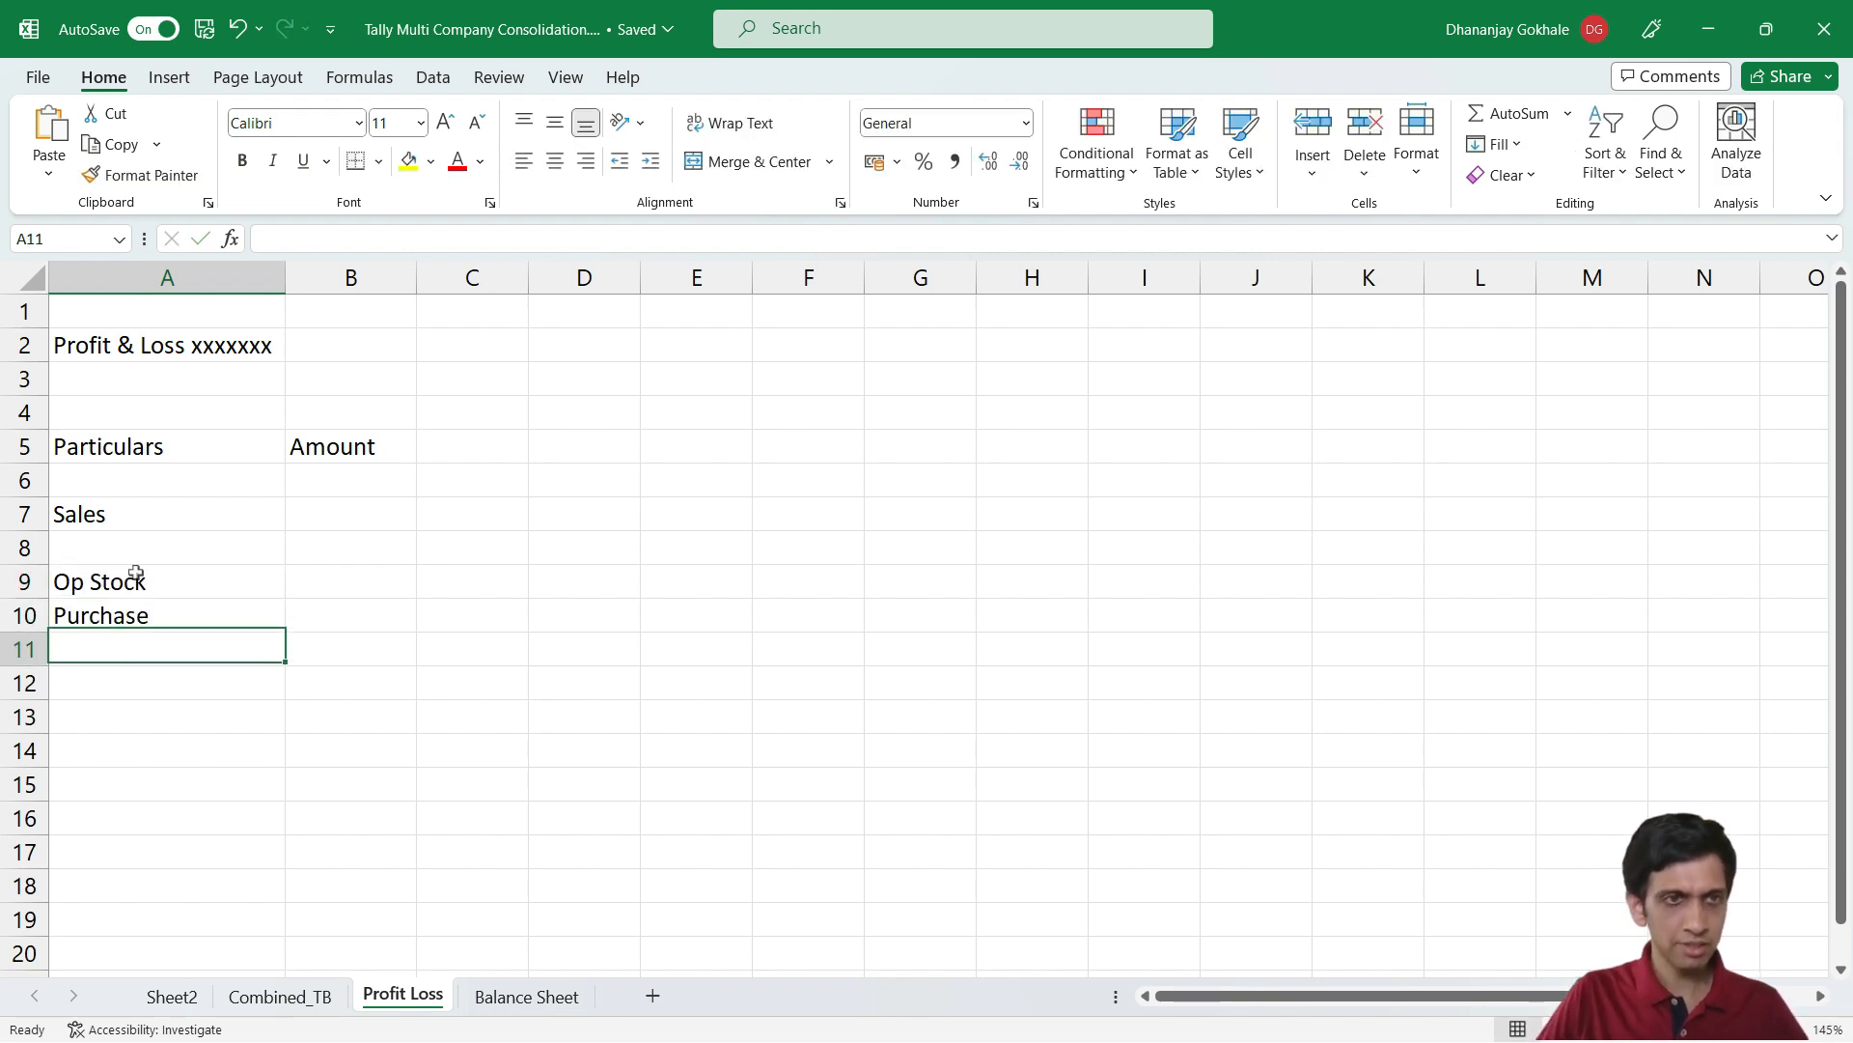
text(Close)
key(Return)
Insert a row directly below Sales and enter the line item "Direct Income" in A8
key(Up)
key(Up)
key(Up)
key(Up)
key(shift+space)
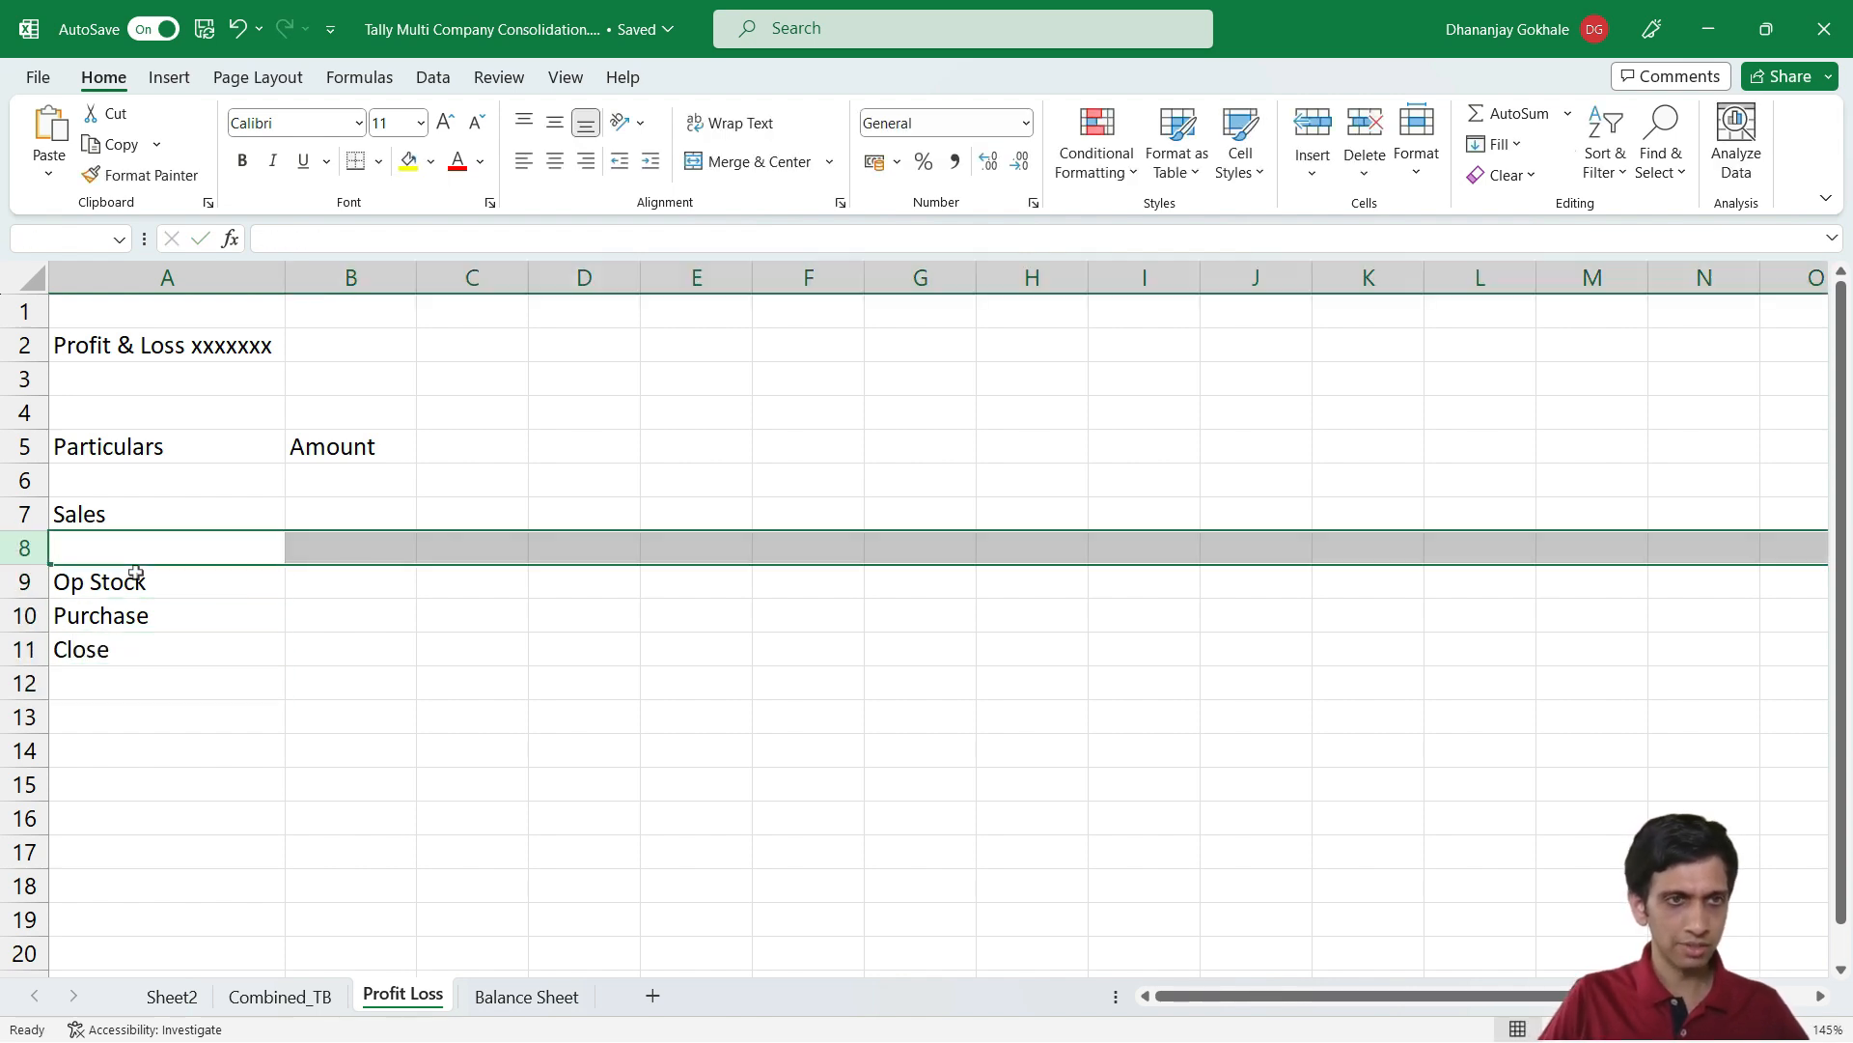
key(ctrl+shift+equal)
key(Up)
key(Down)
key(F2)
text(Direct Income)
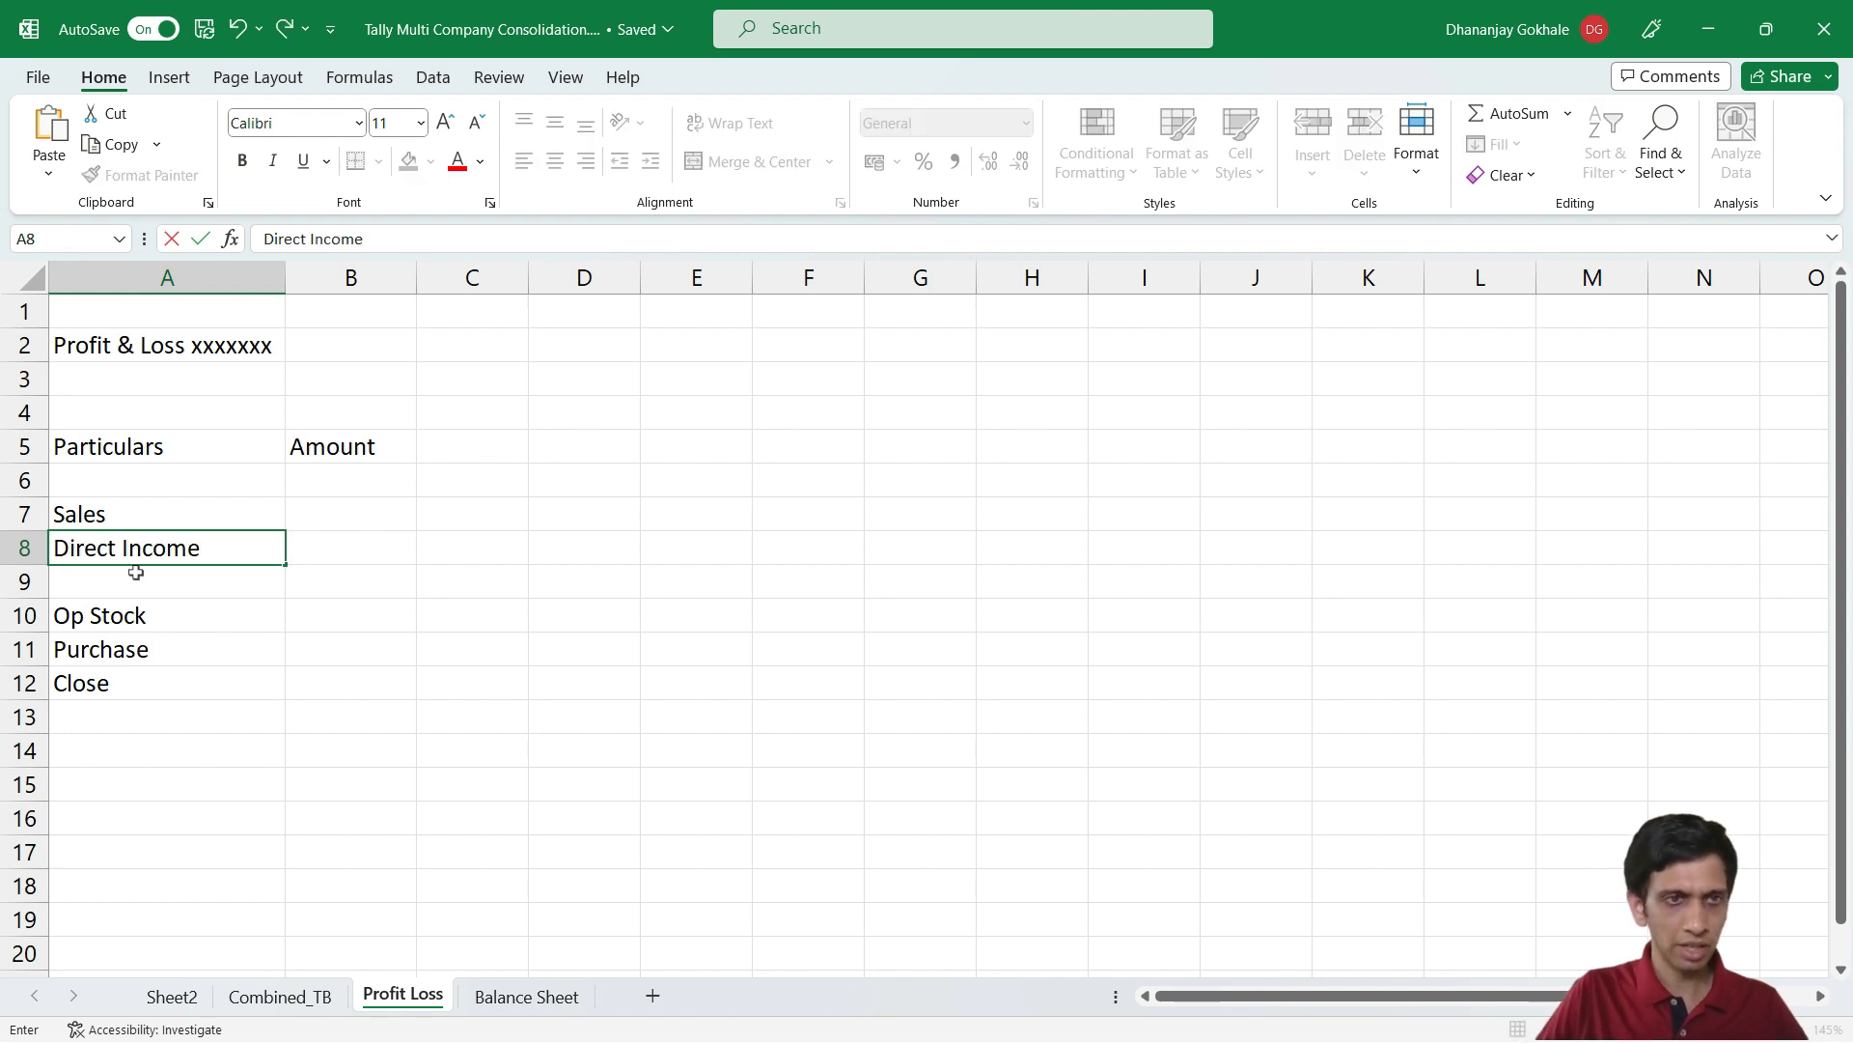
key(Return)
Insert another row below Direct Income and enter "Total" in A9, keeping a blank row before Op Stock
key(shift+space)
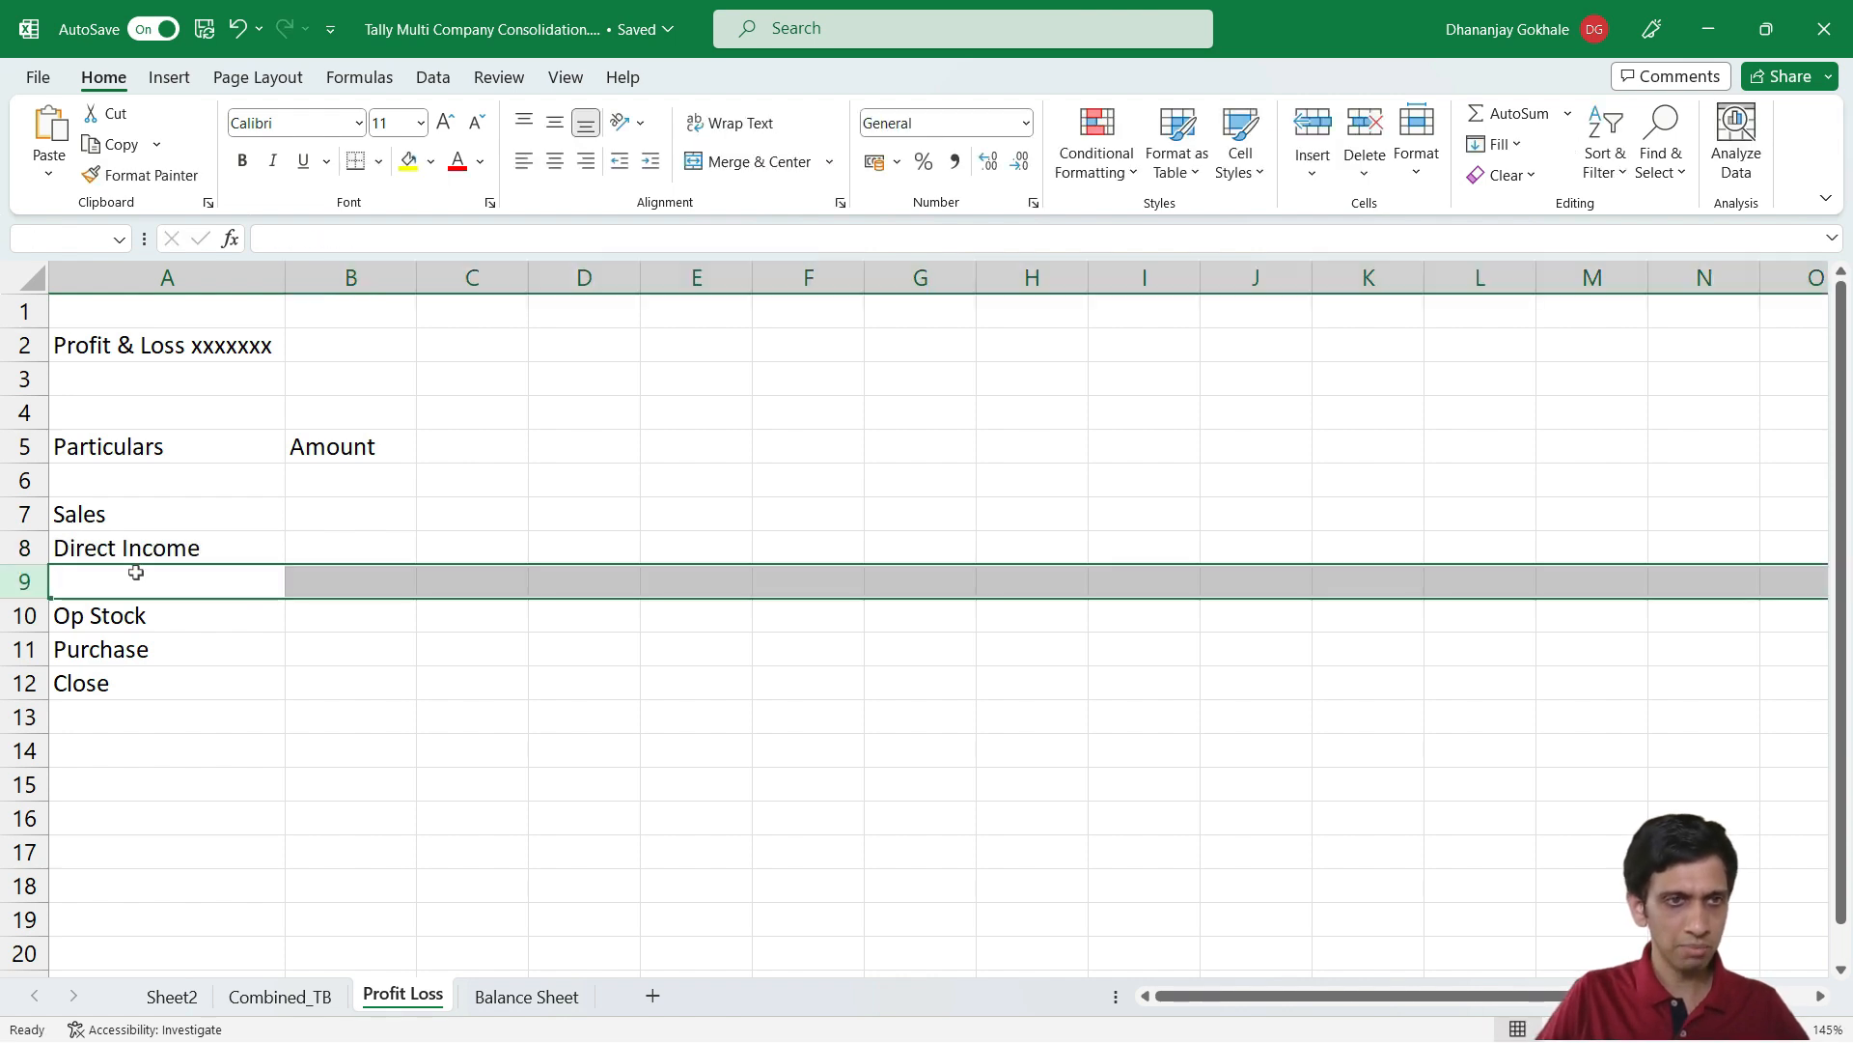
key(ctrl+shift+equal)
key(Up)
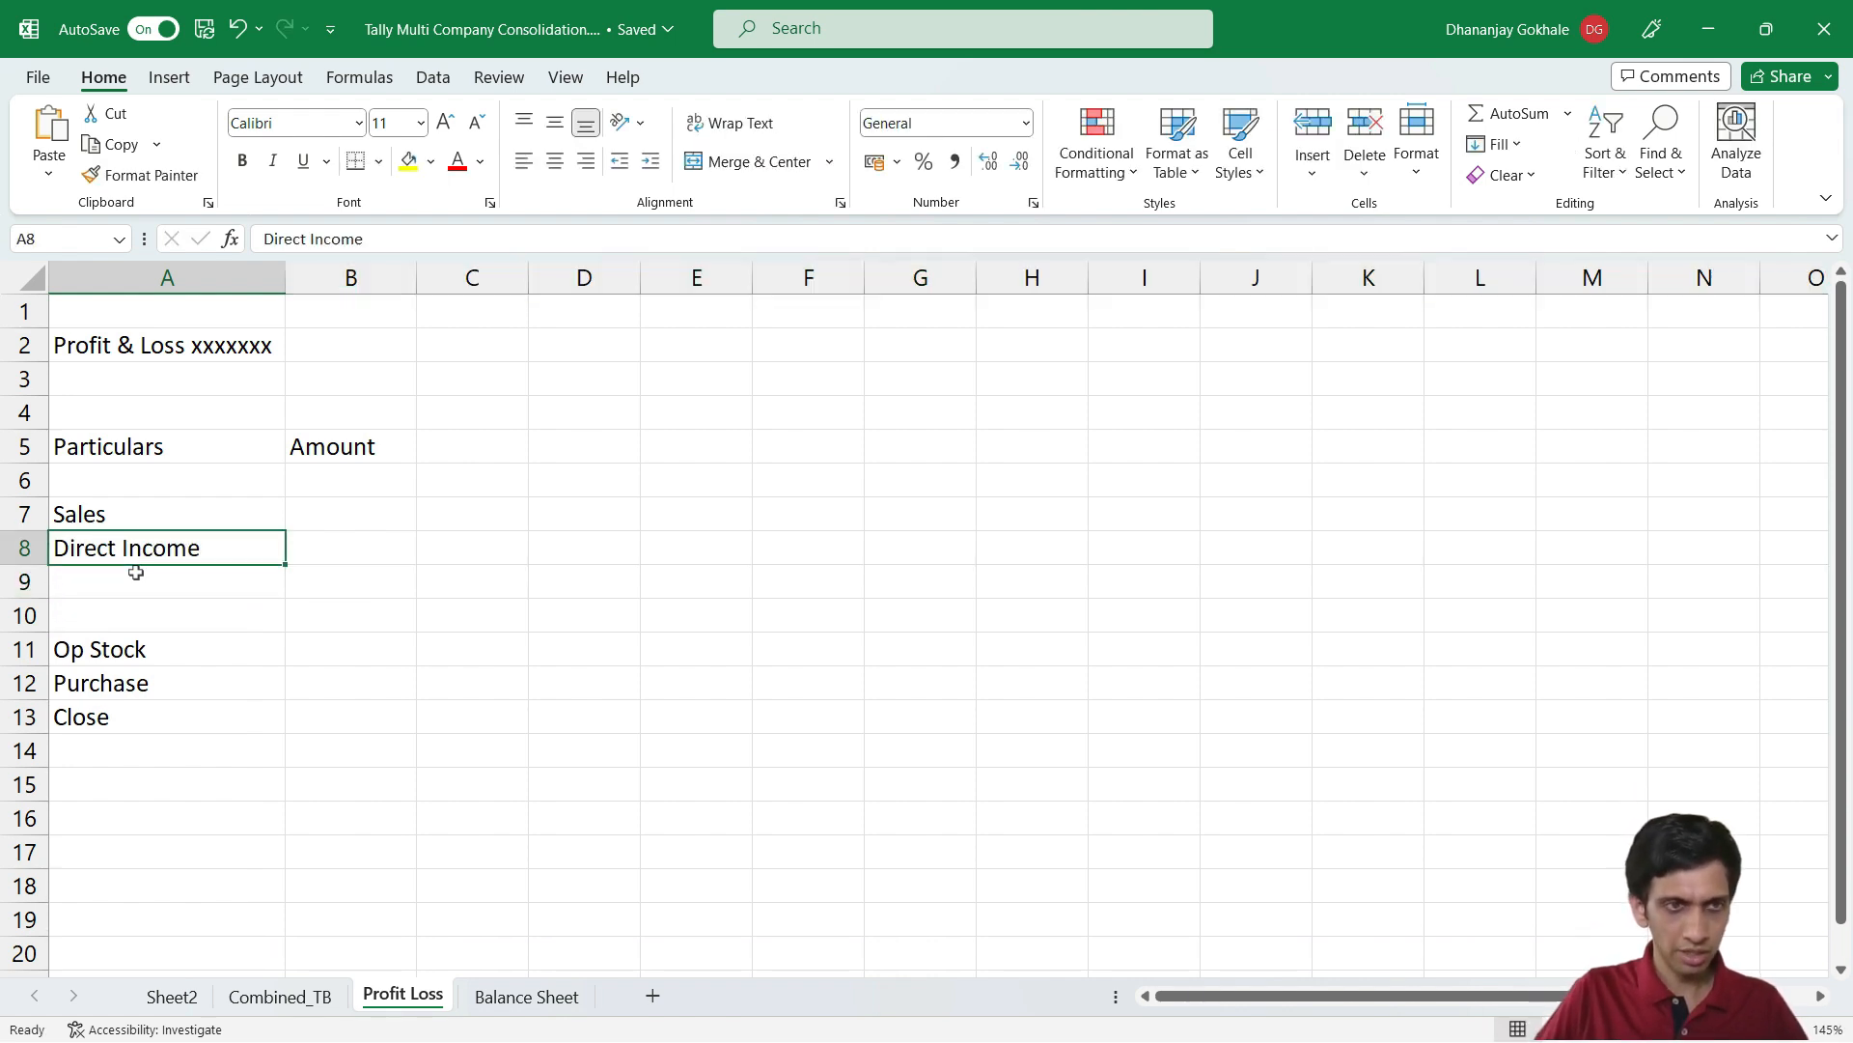
click(136, 572)
text(Total)
key(Return)
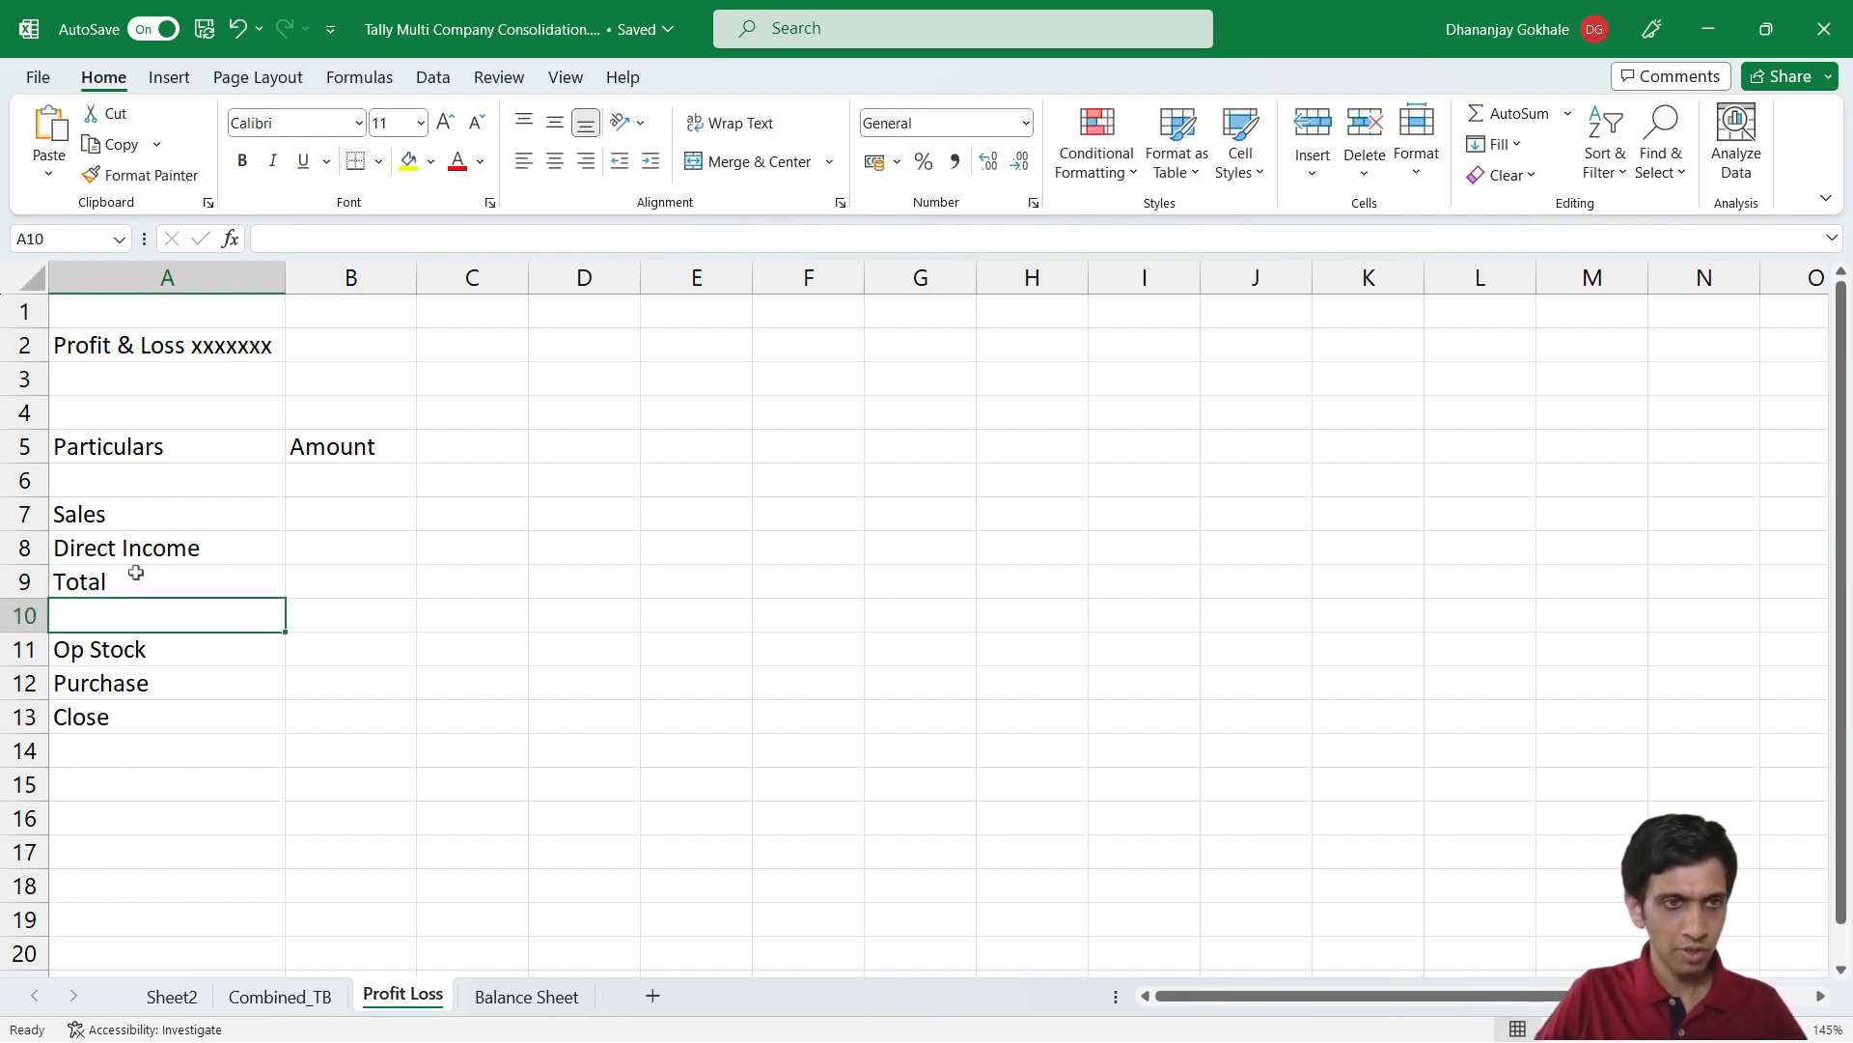
Enter the line item "Direct Expense" in A14 below Close, and select the Sales amount cell B7
key(Down)
key(Down)
key(Down)
key(Down)
text(Dire)
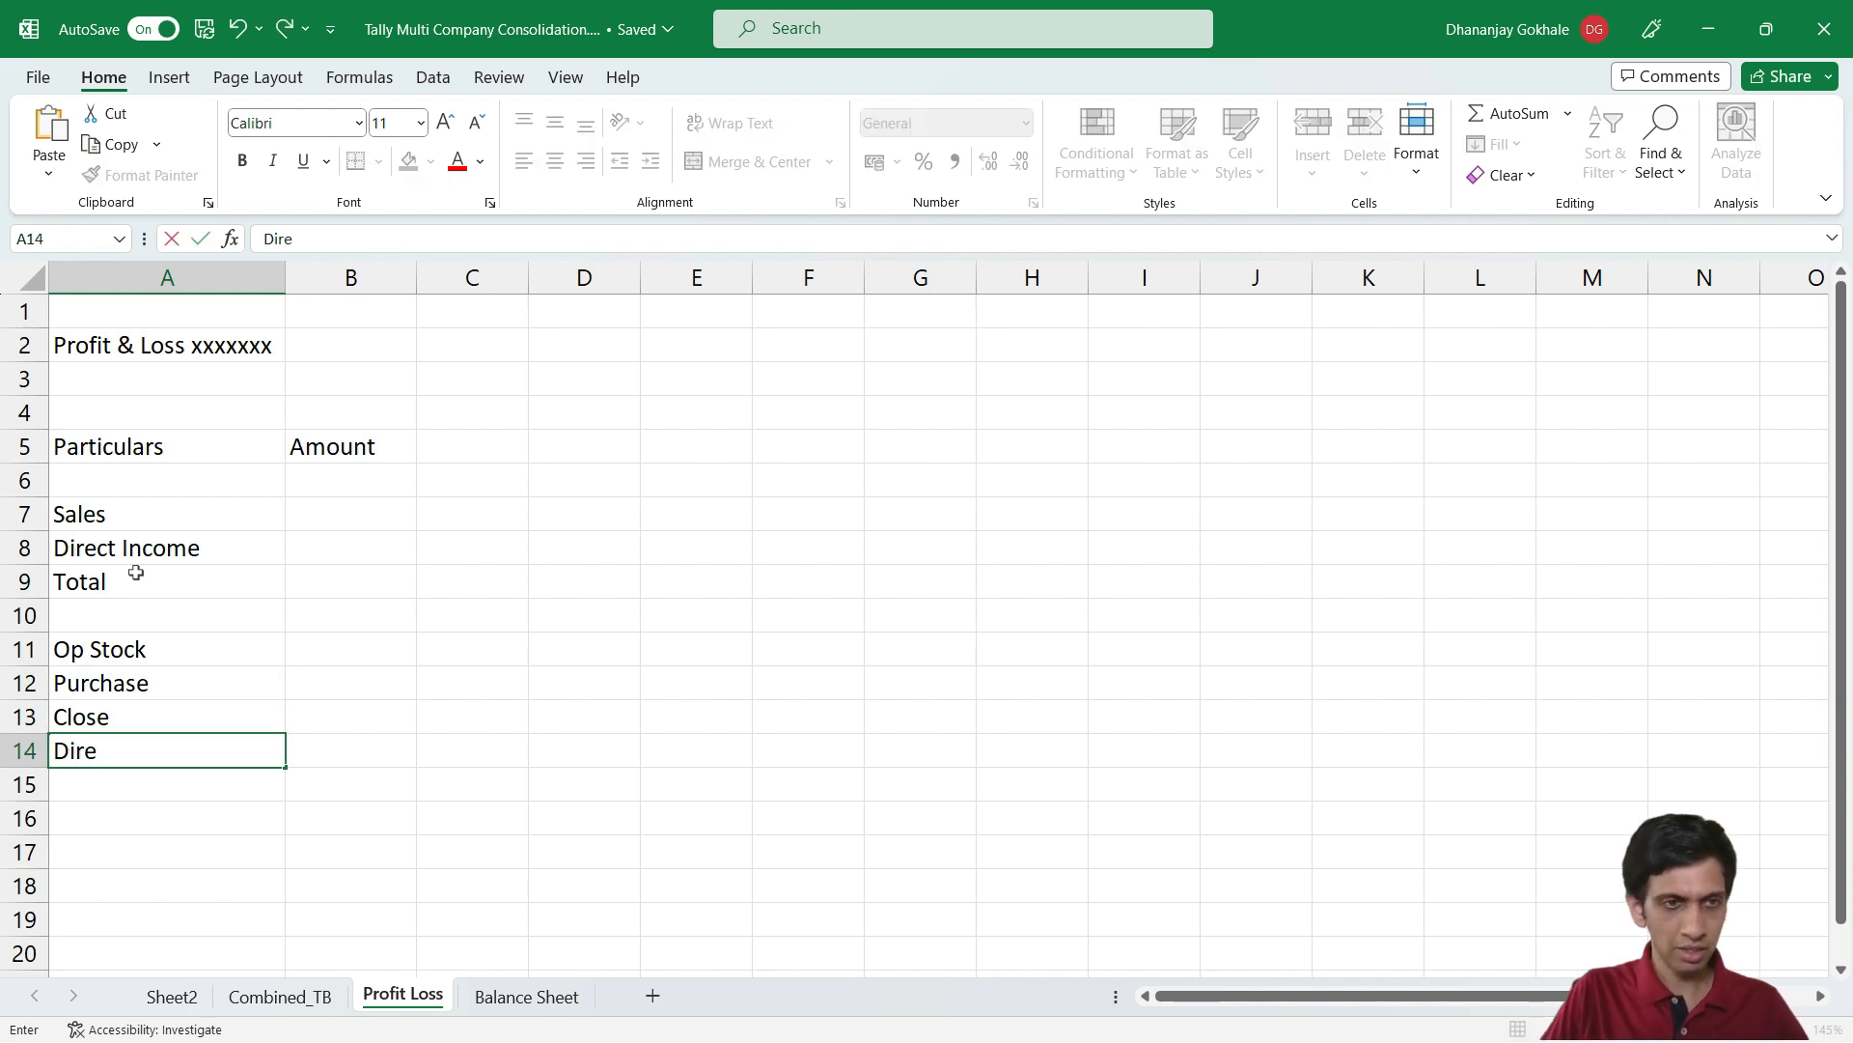
text(ct Expense)
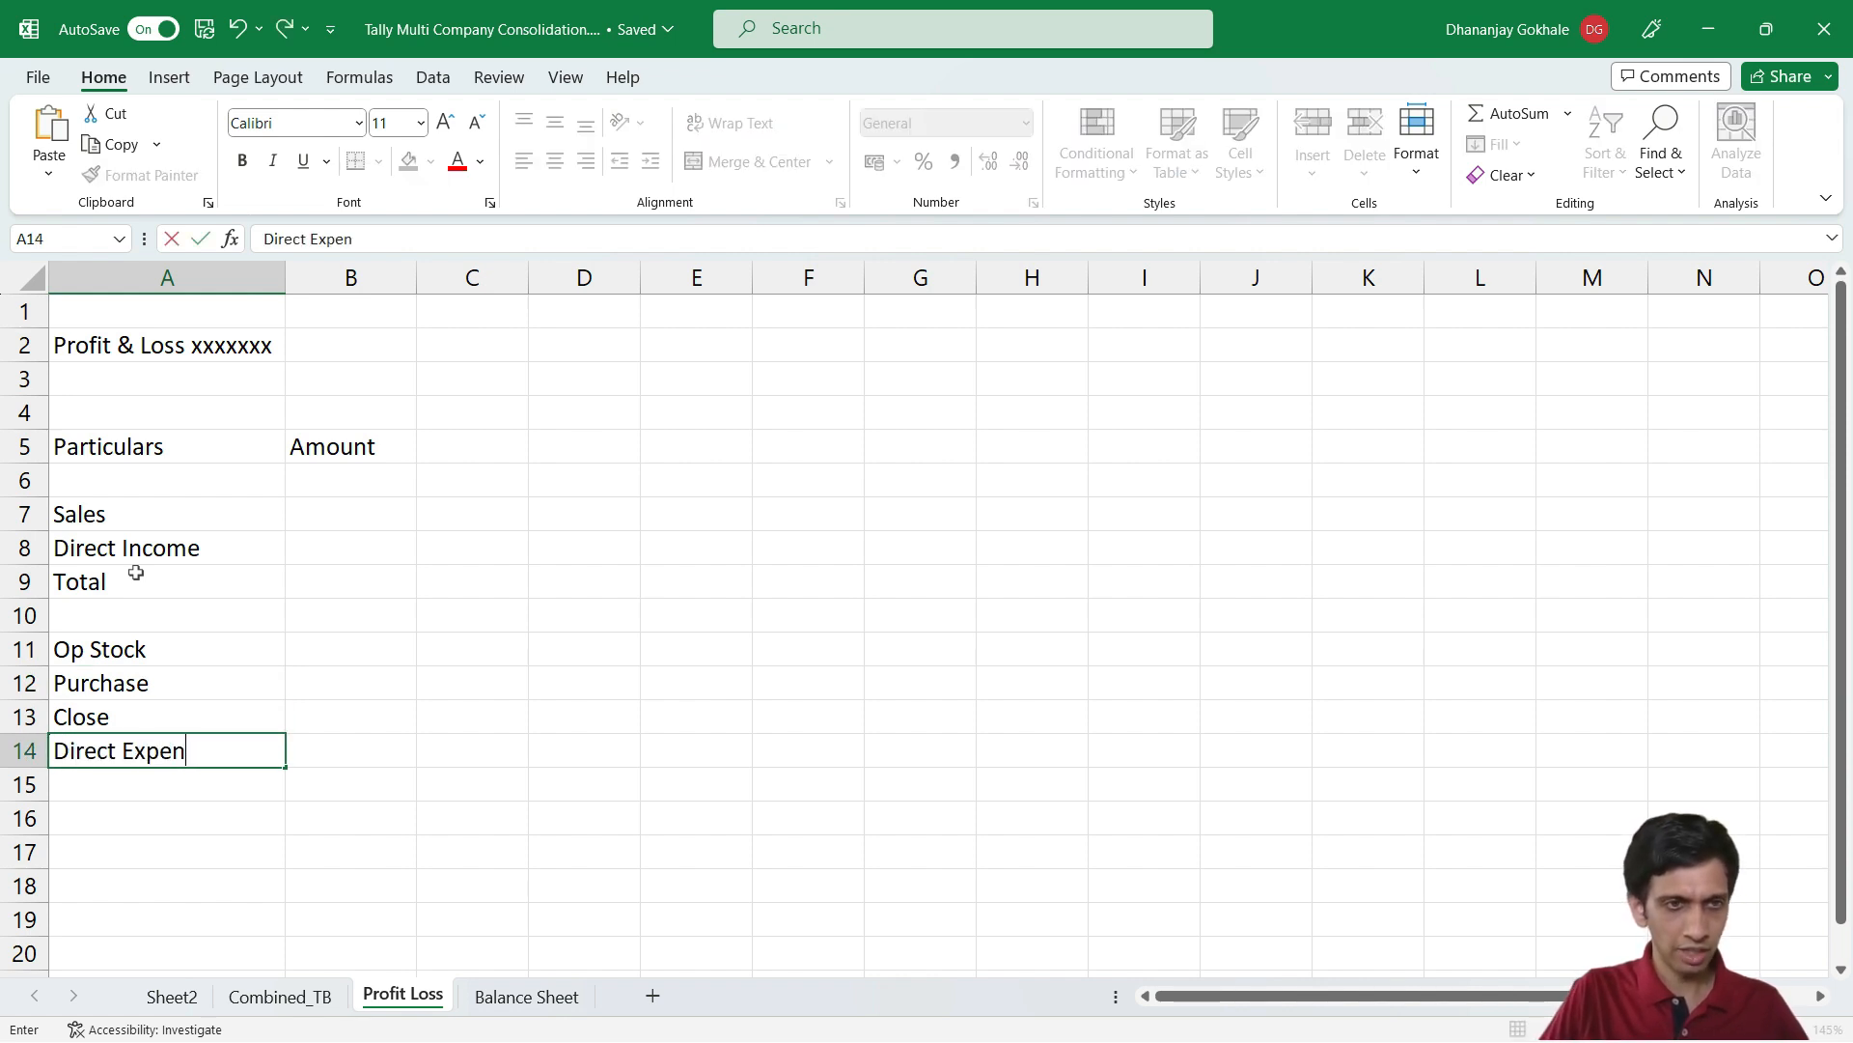
key(Return)
key(Up)
key(Up)
key(Up)
key(Up)
key(Up)
key(Up)
key(Right)
key(Up)
key(Up)
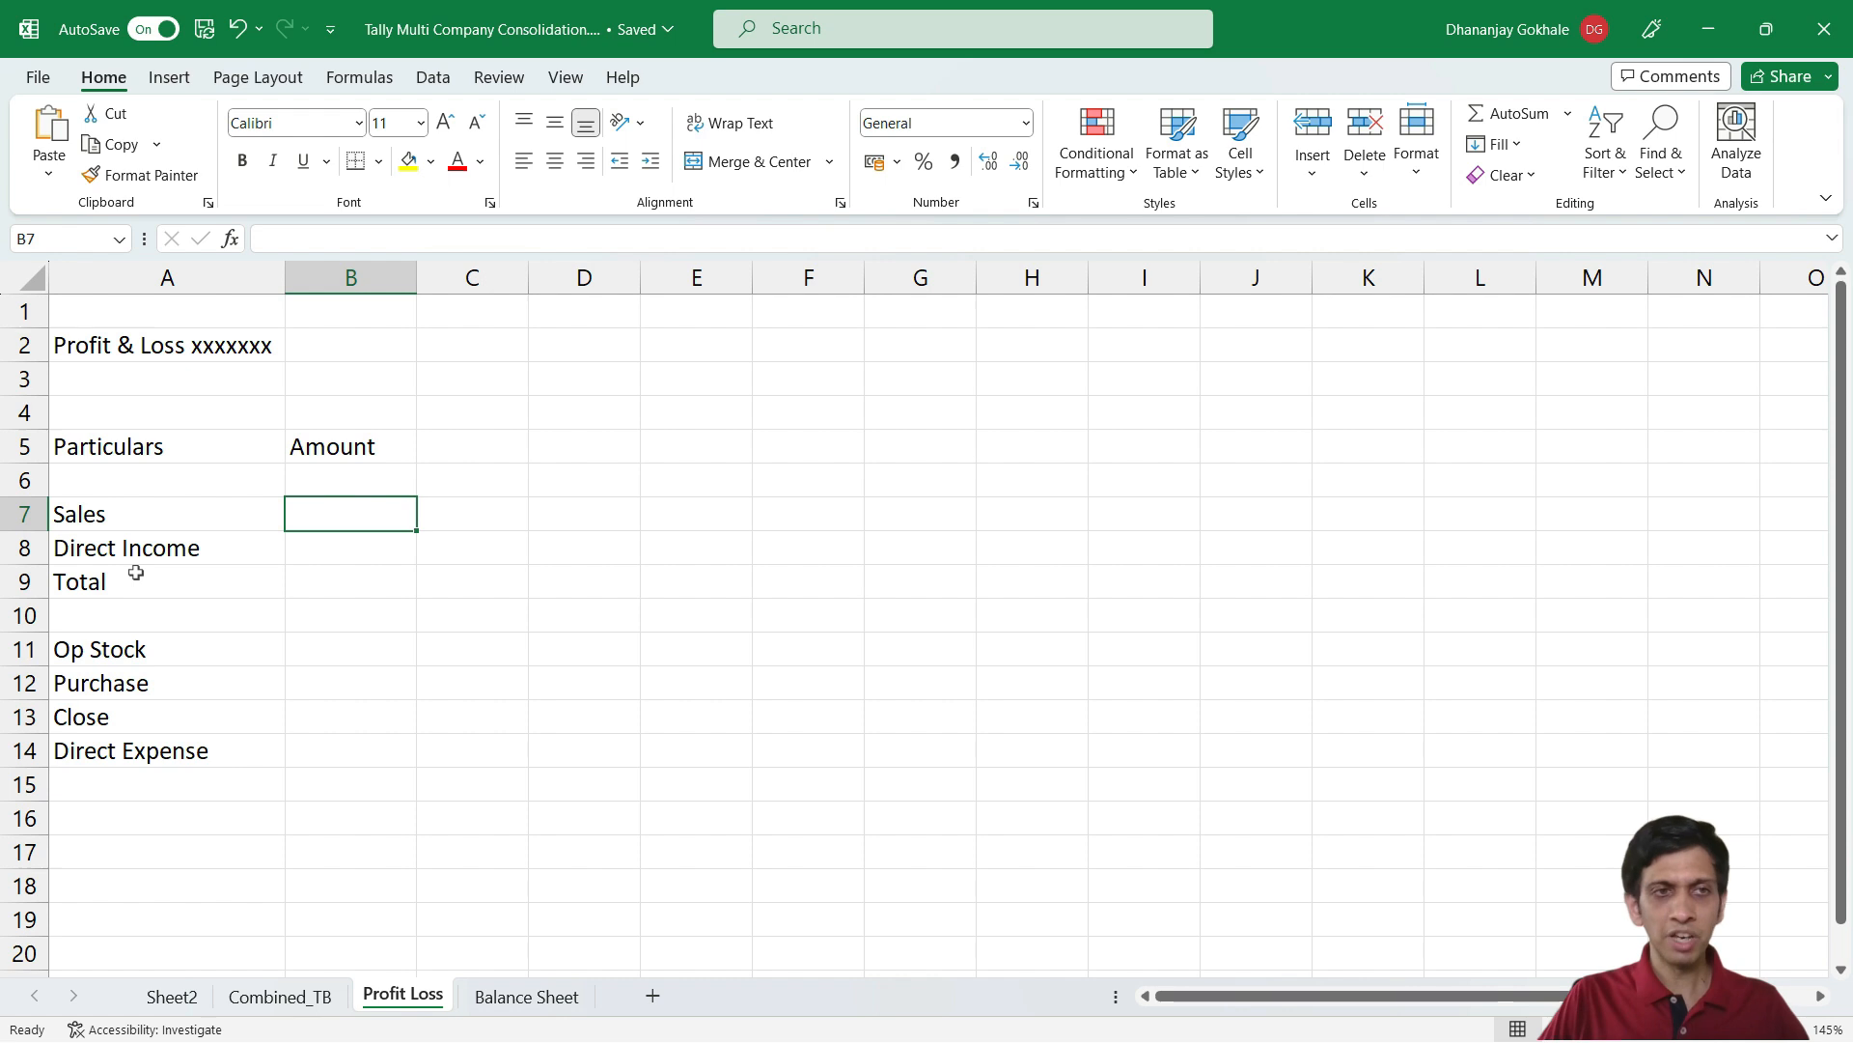
text(=)
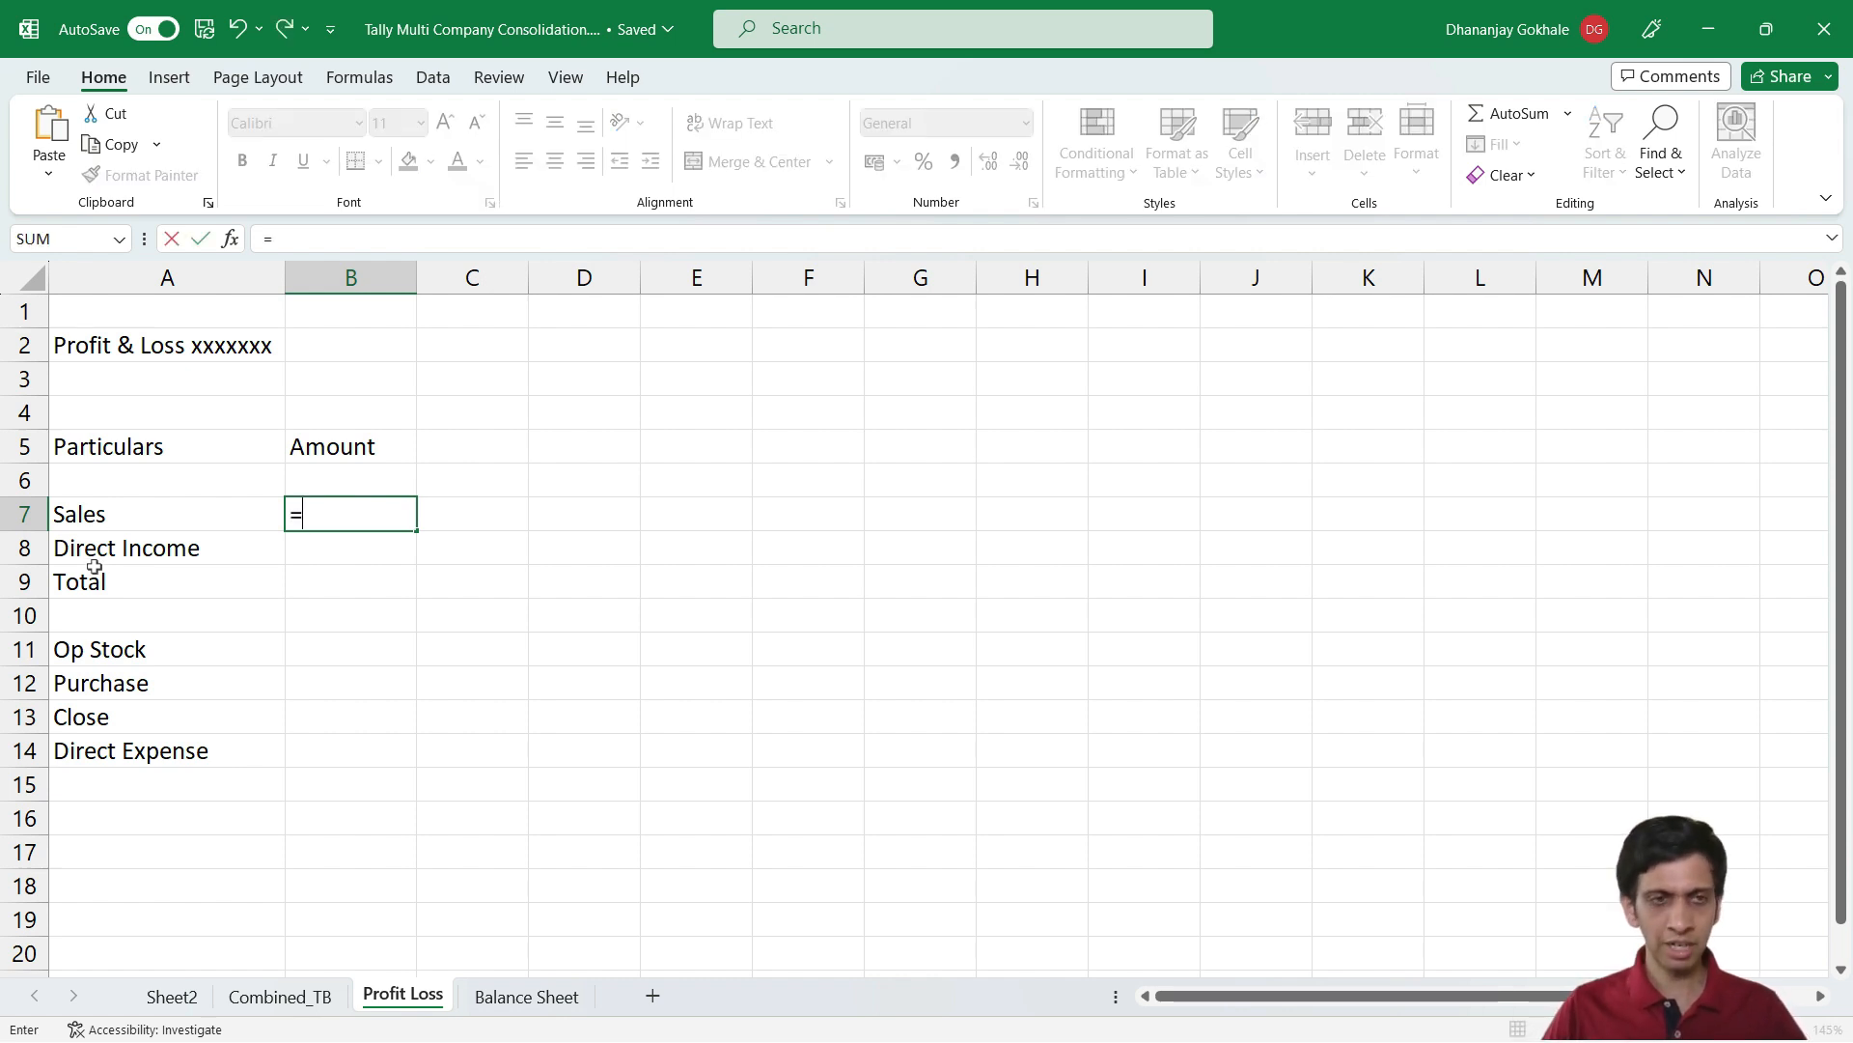
click(273, 998)
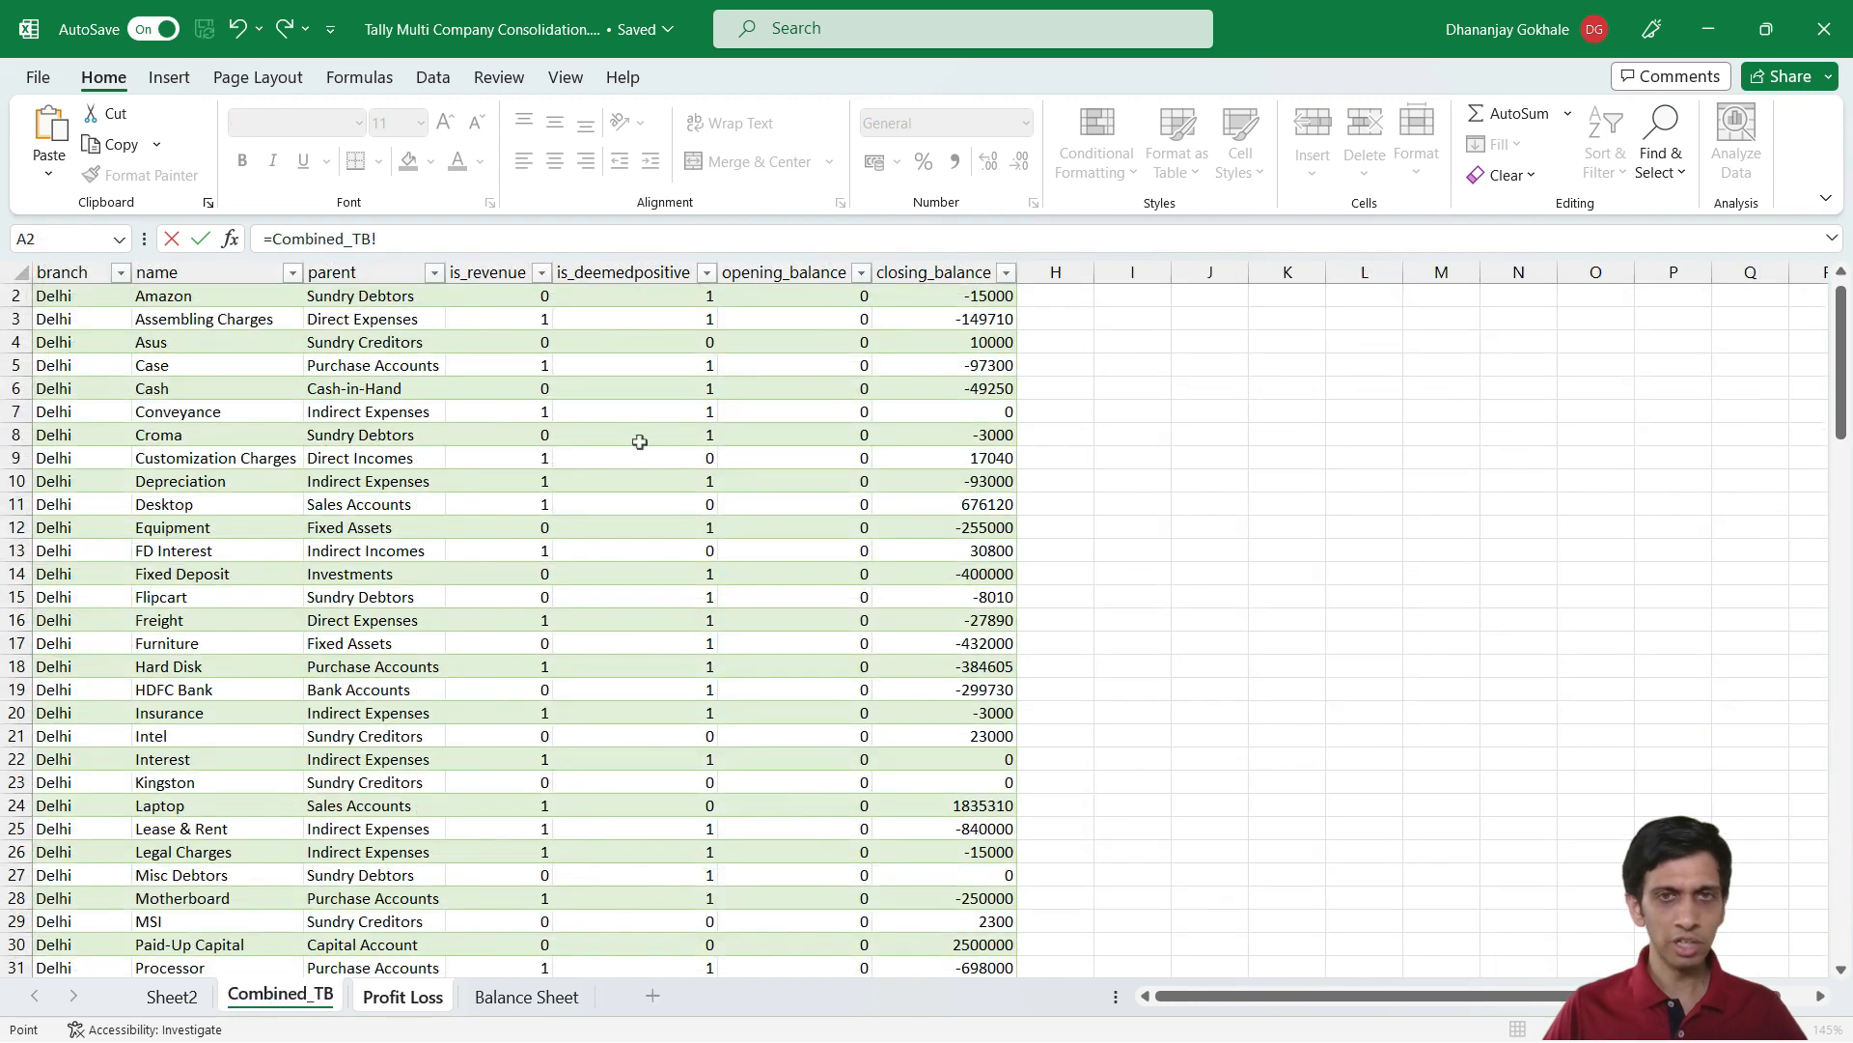
key(Escape)
Rename the PivotTable worksheet Sheet2 as "Pivot_TB"
click(174, 994)
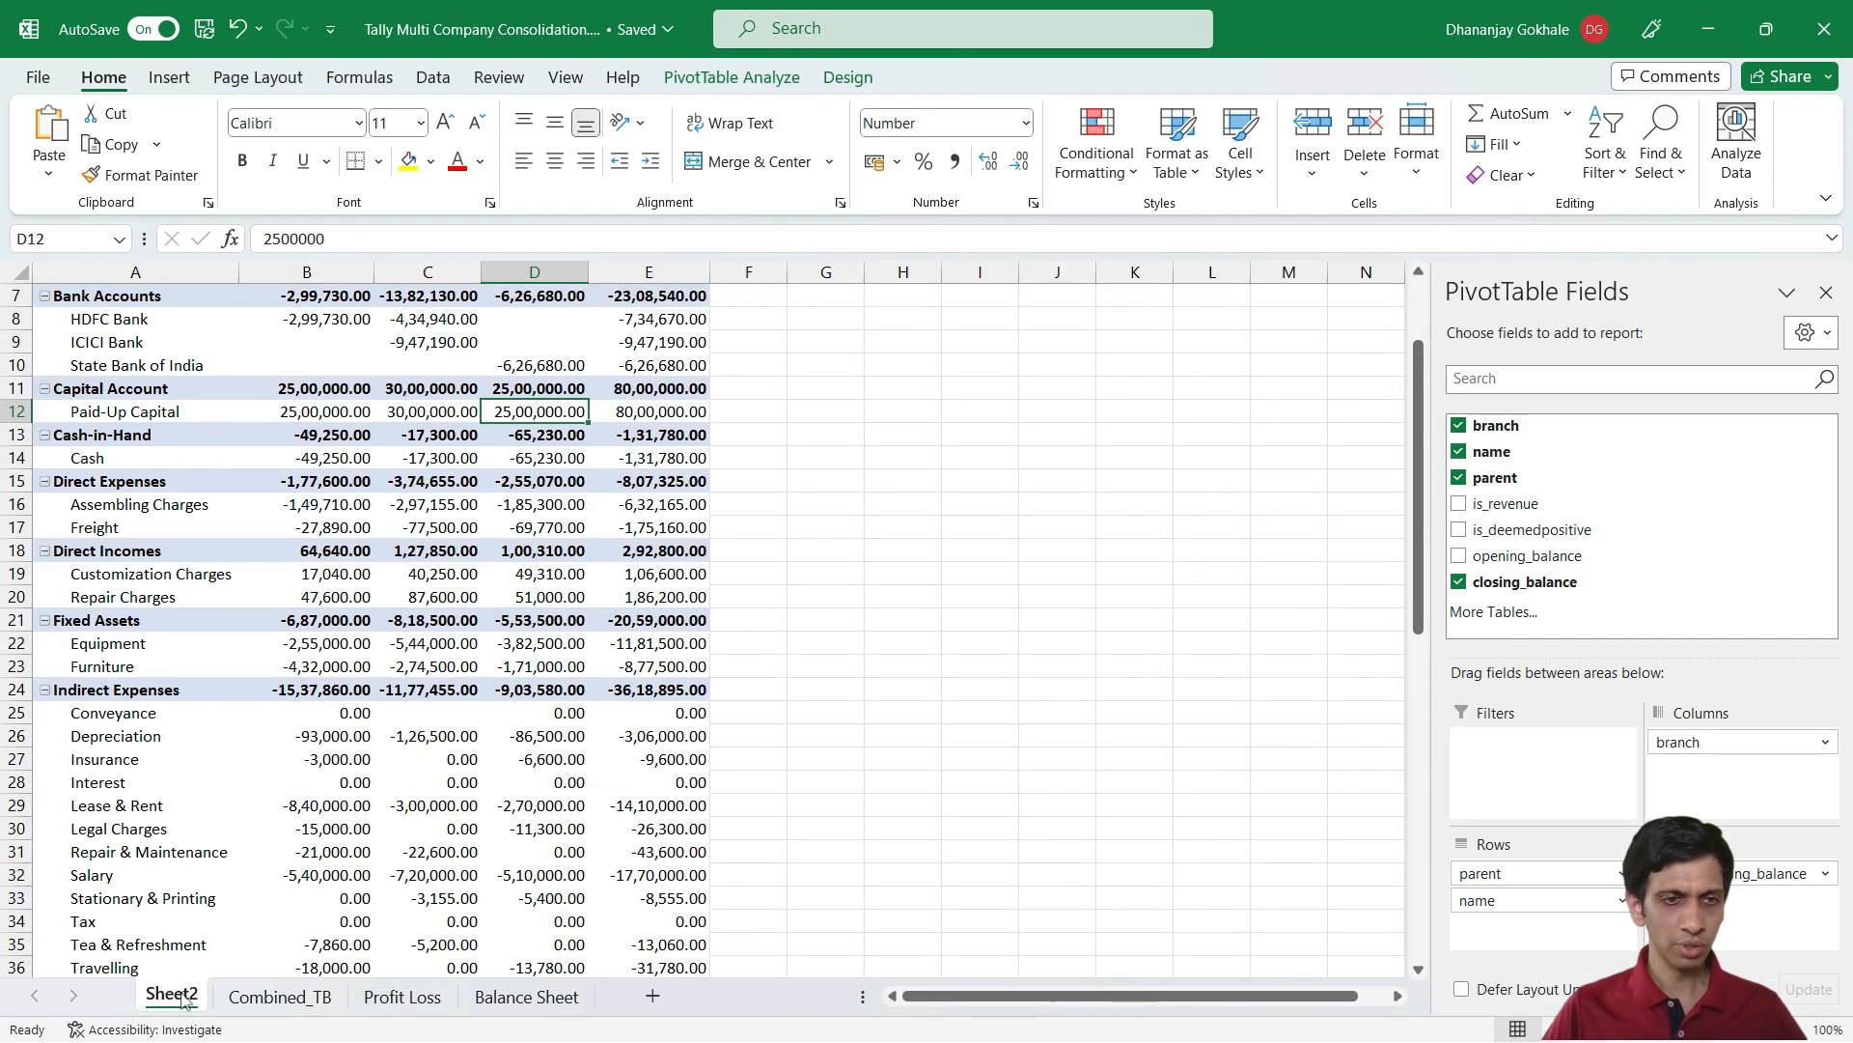
text(P)
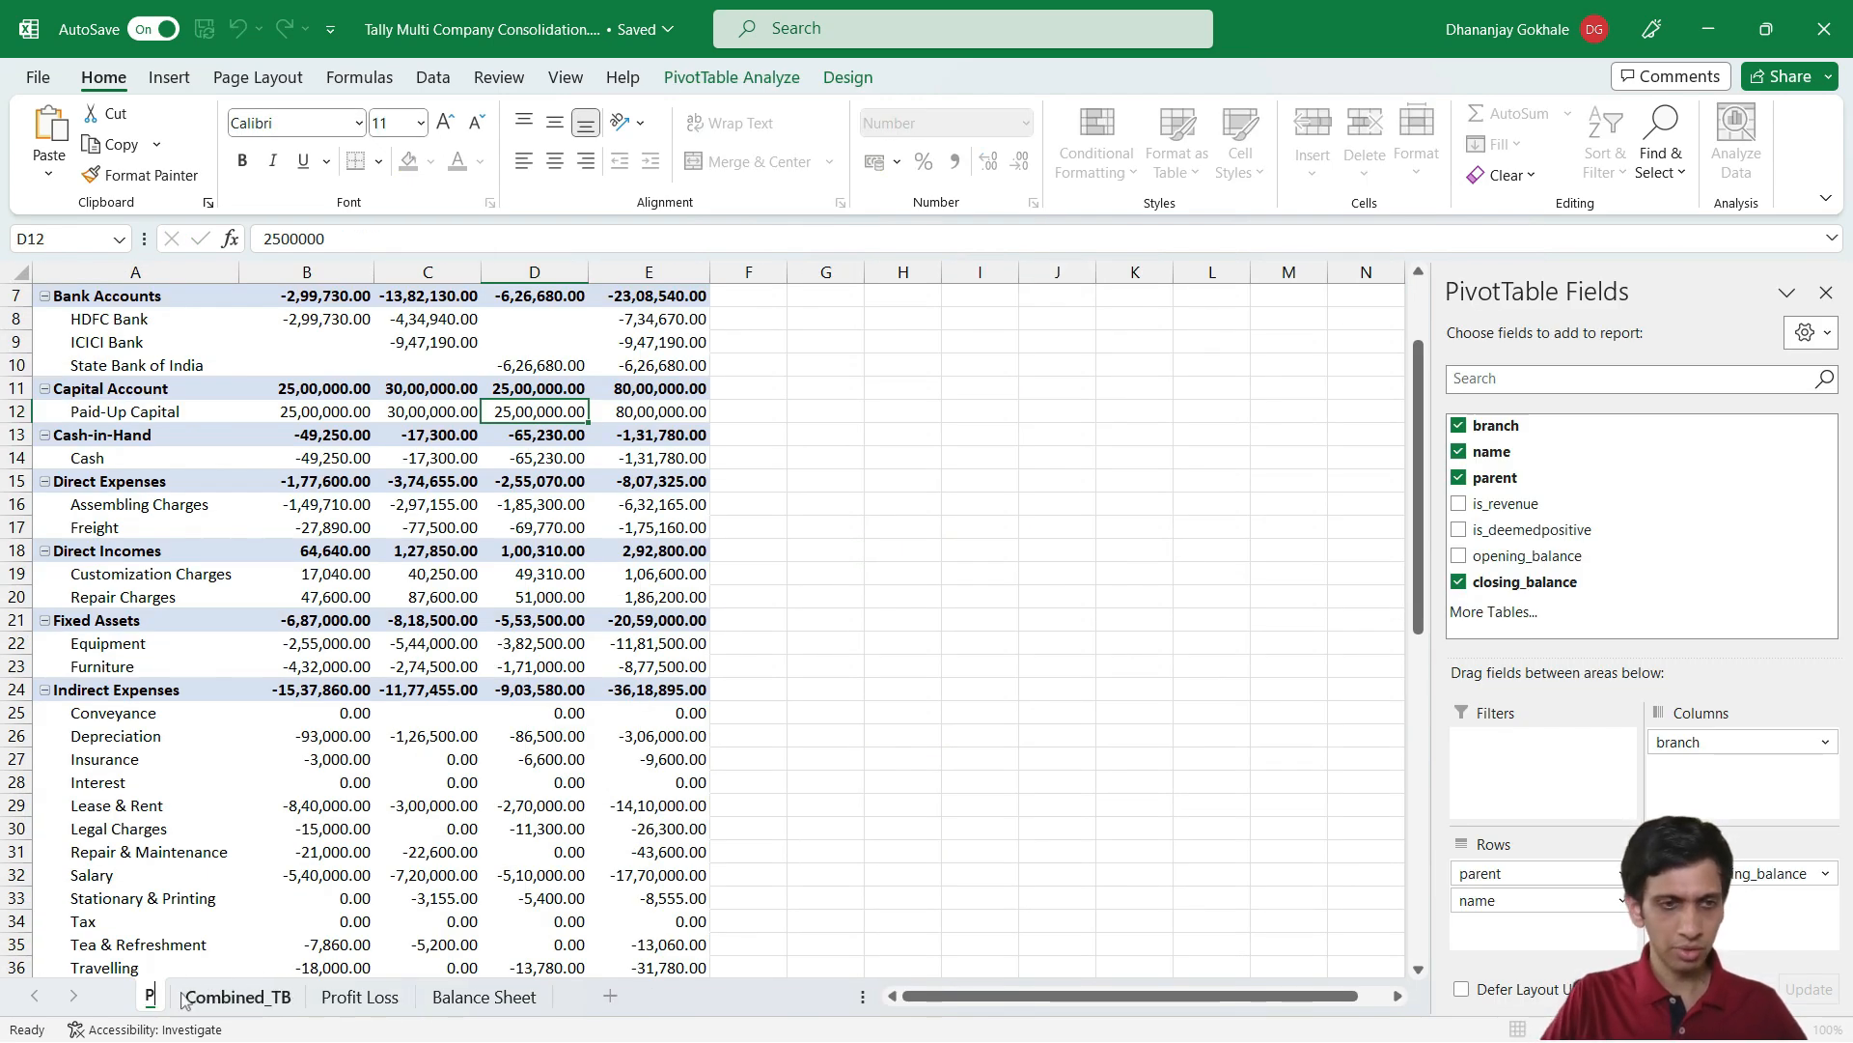
text(ivot_TB)
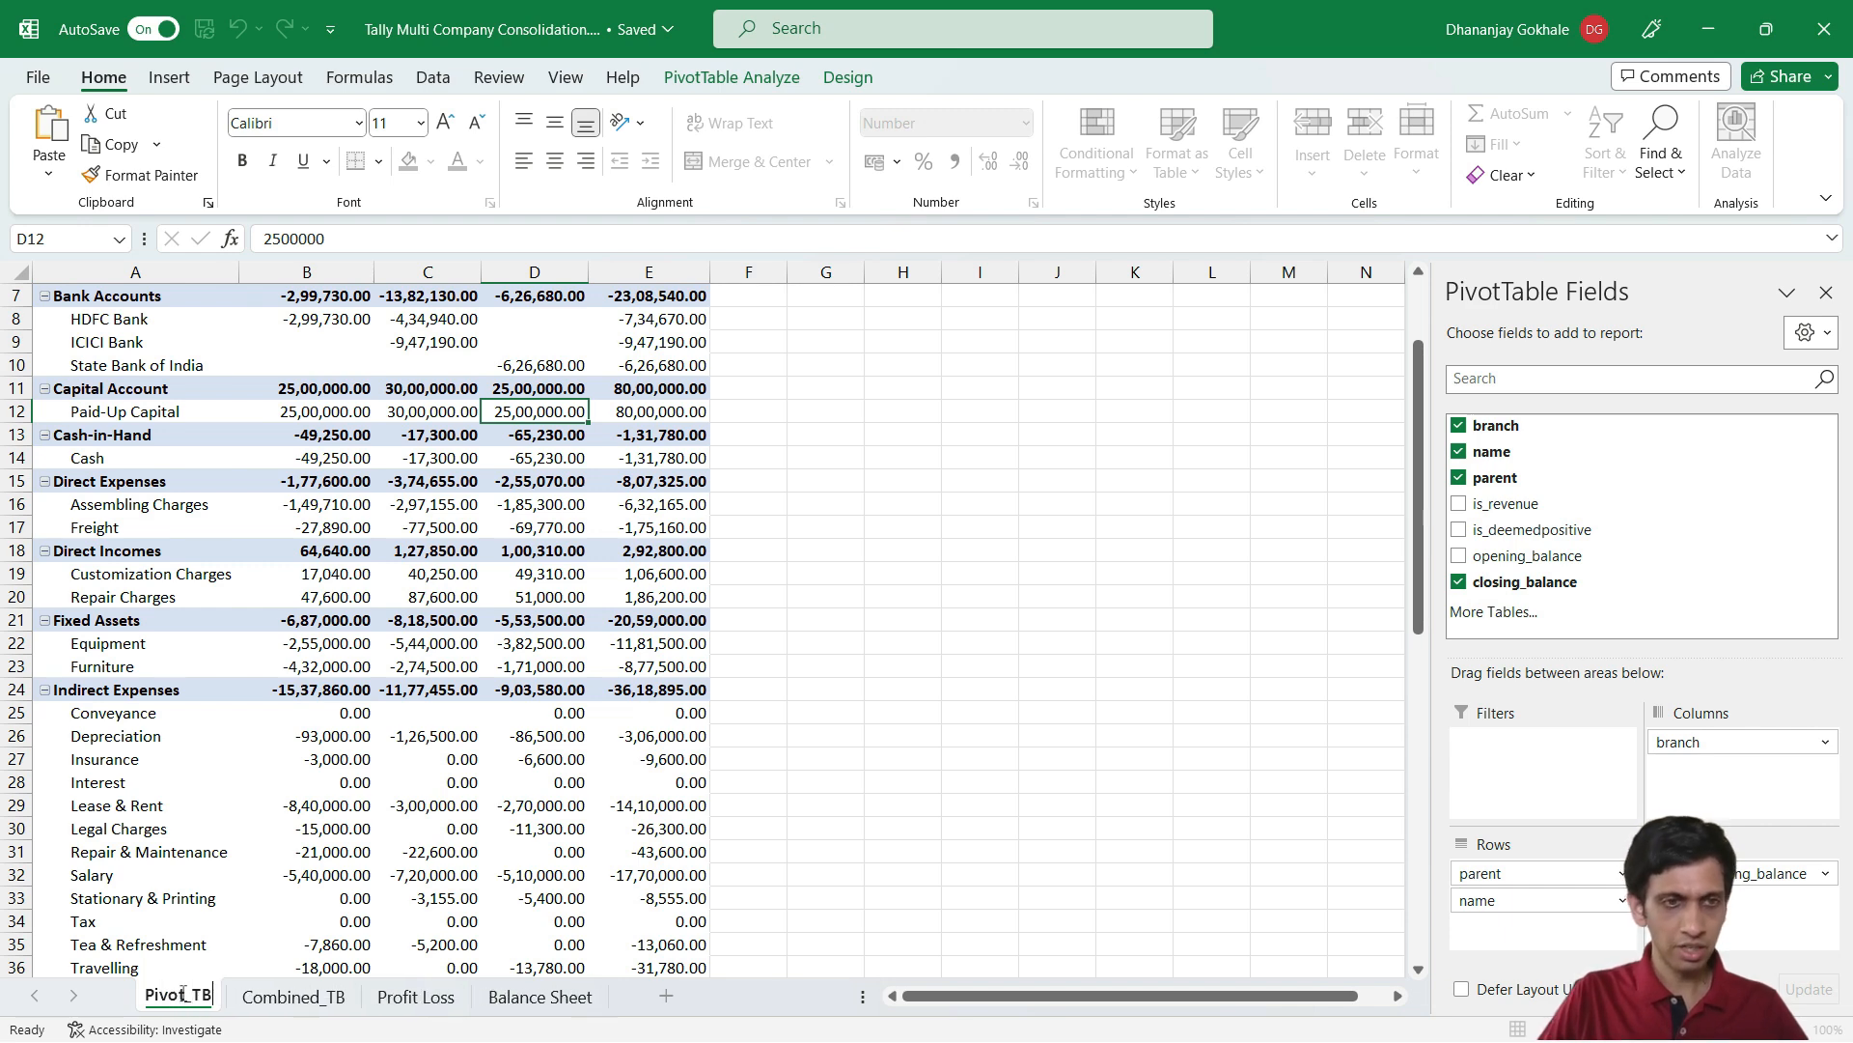
key(Return)
Link the Sales amount in B7 of Profit Loss to the Sales Accounts grand total in the Pivot_TB PivotTable
click(412, 997)
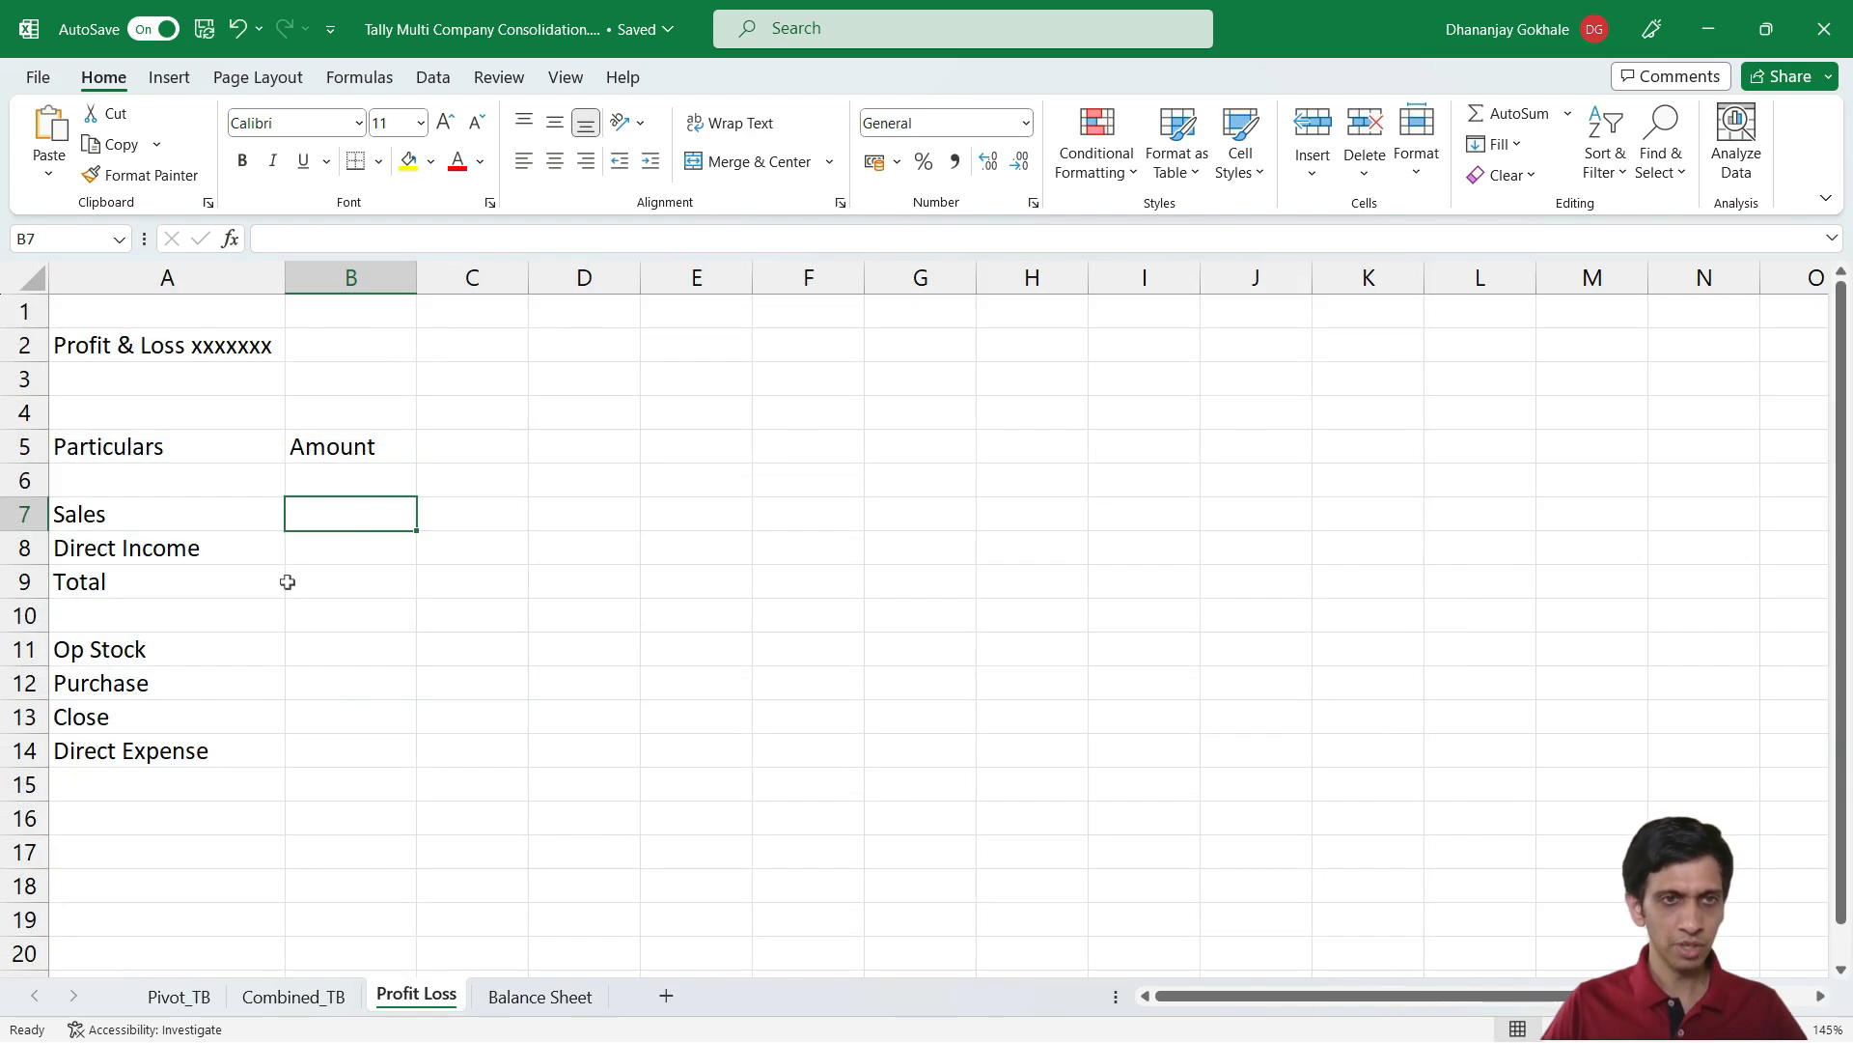
text(=)
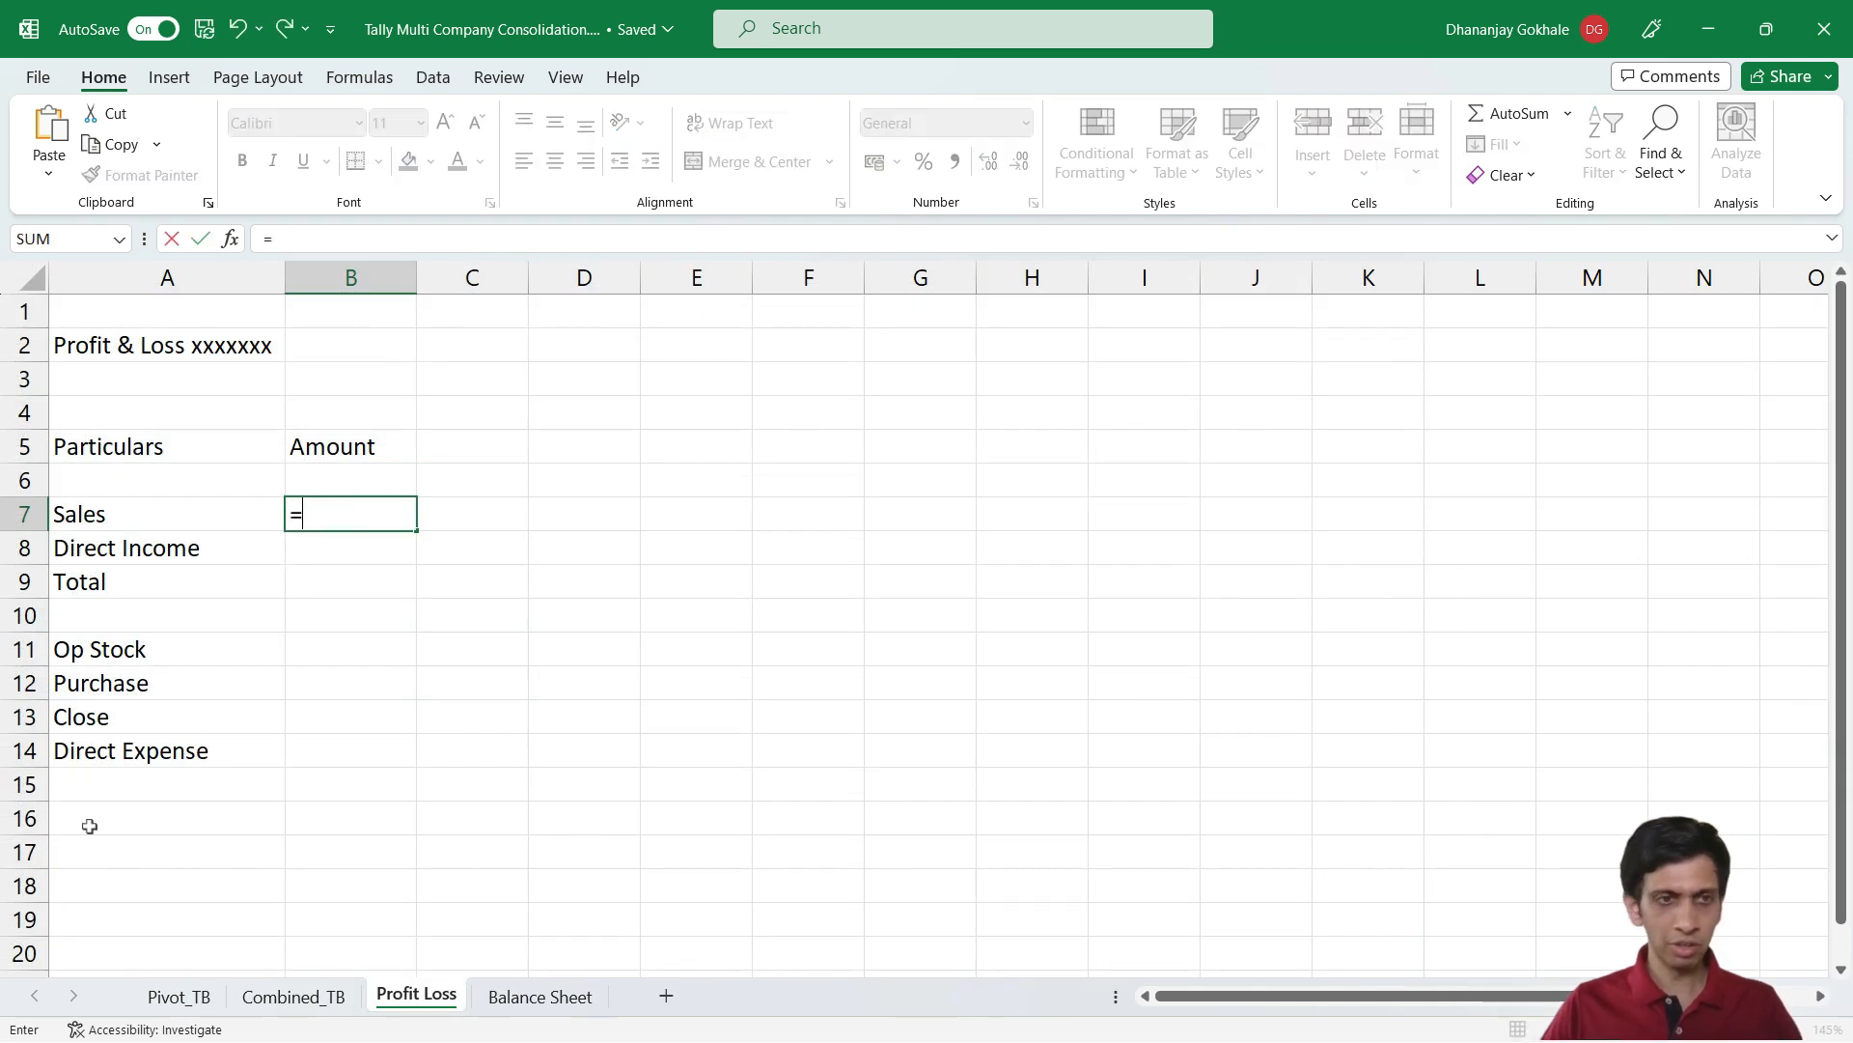
click(179, 997)
scroll(426, 529, up, 2)
scroll(426, 528, down, 2)
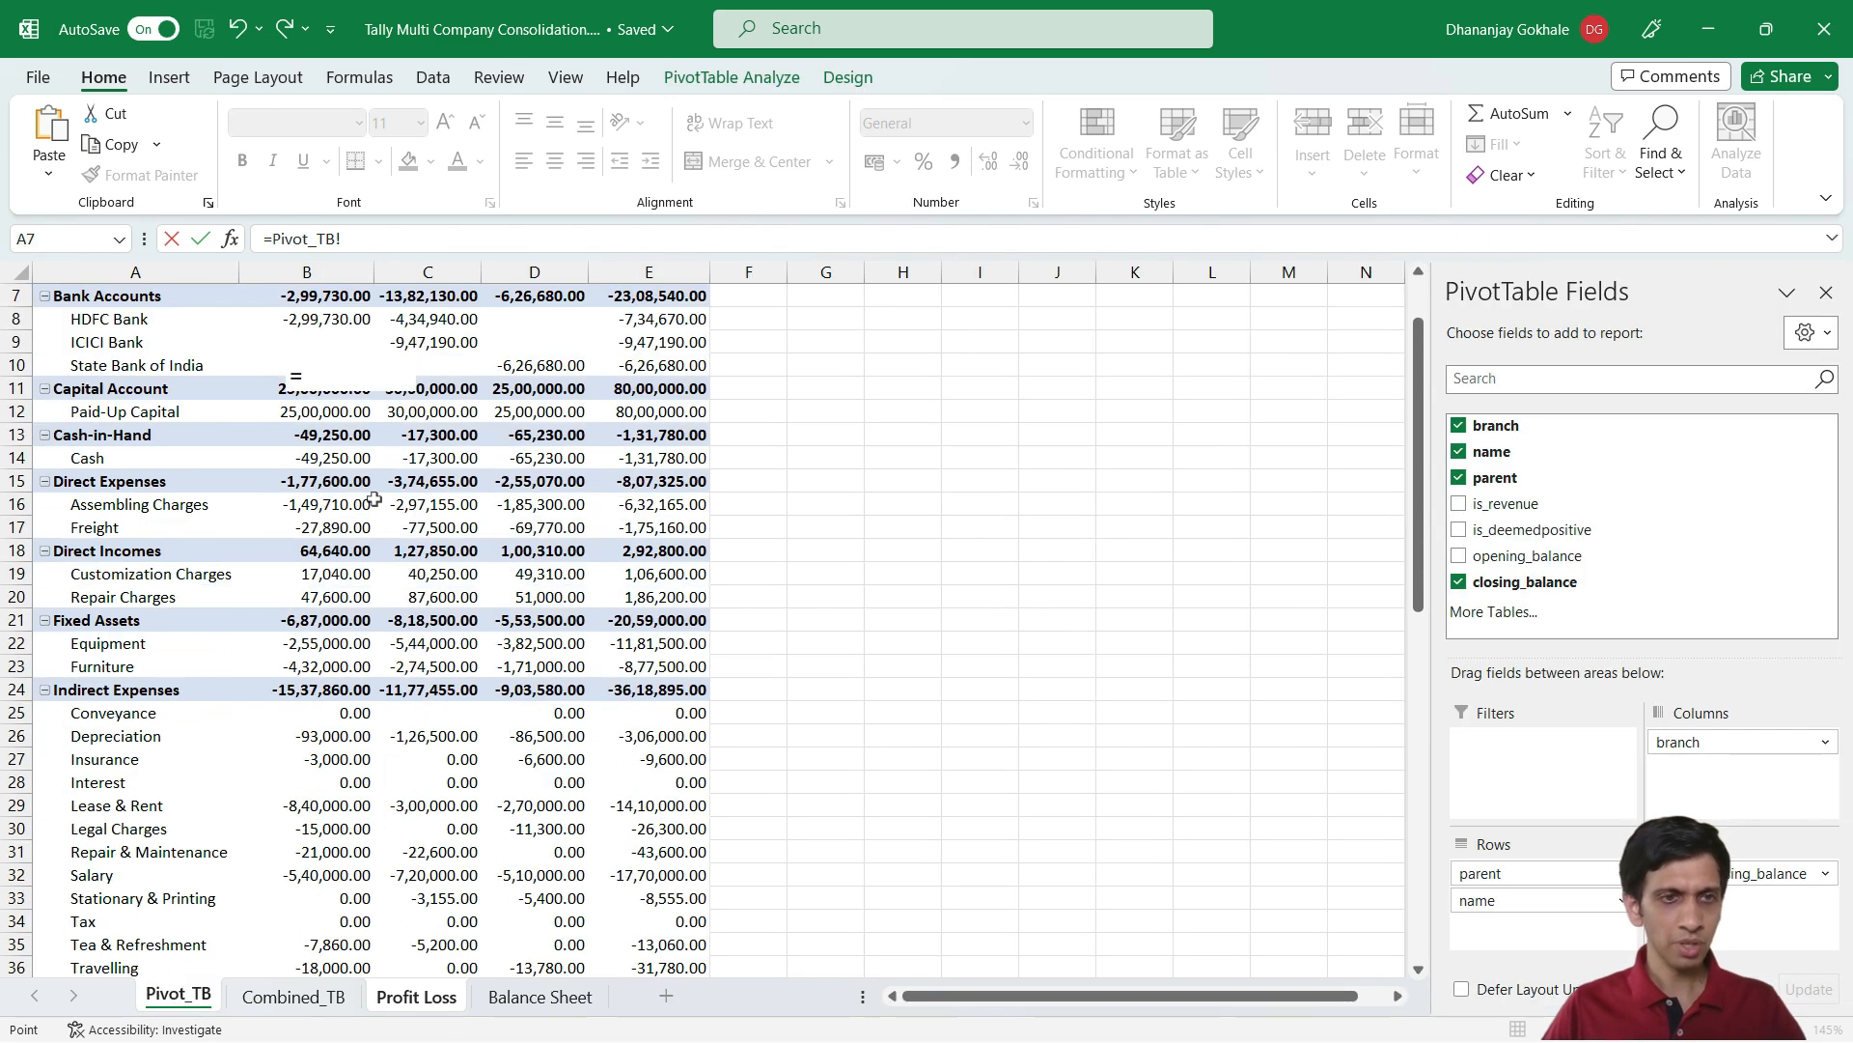
scroll(290, 502, down, 5)
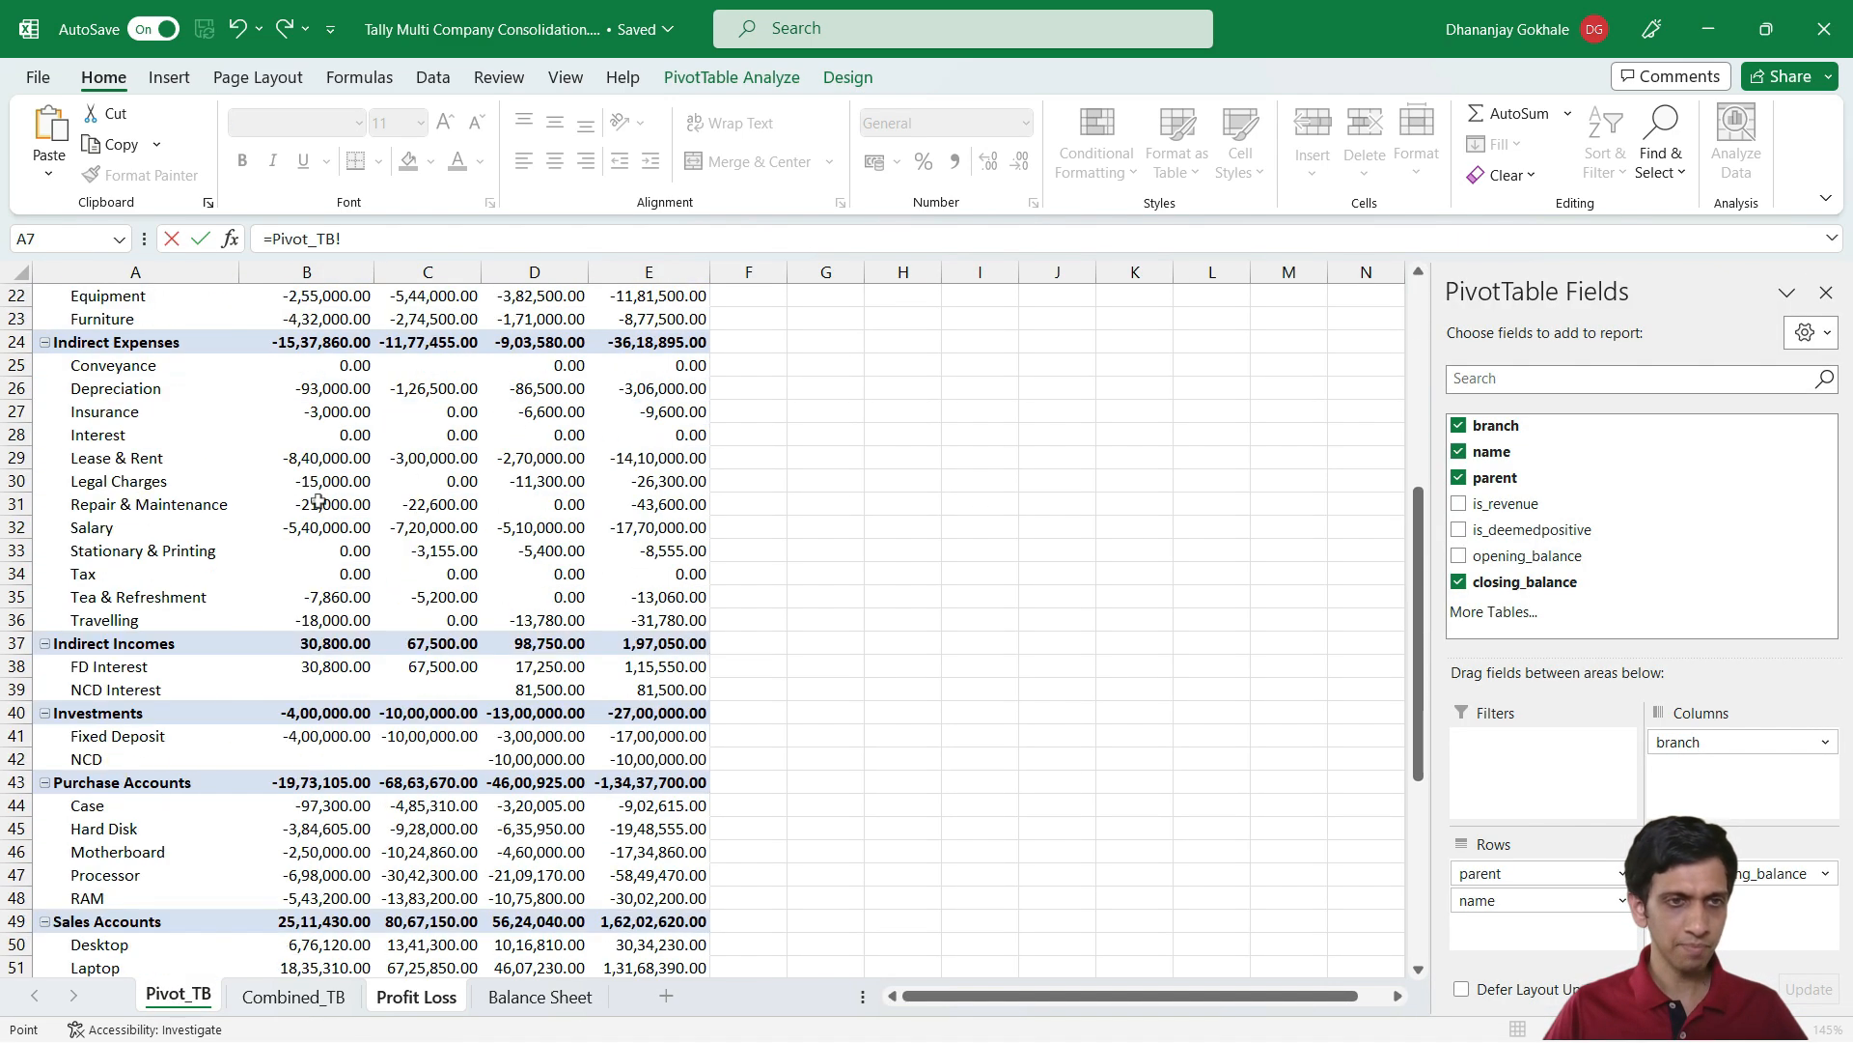
scroll(406, 684, down, 2)
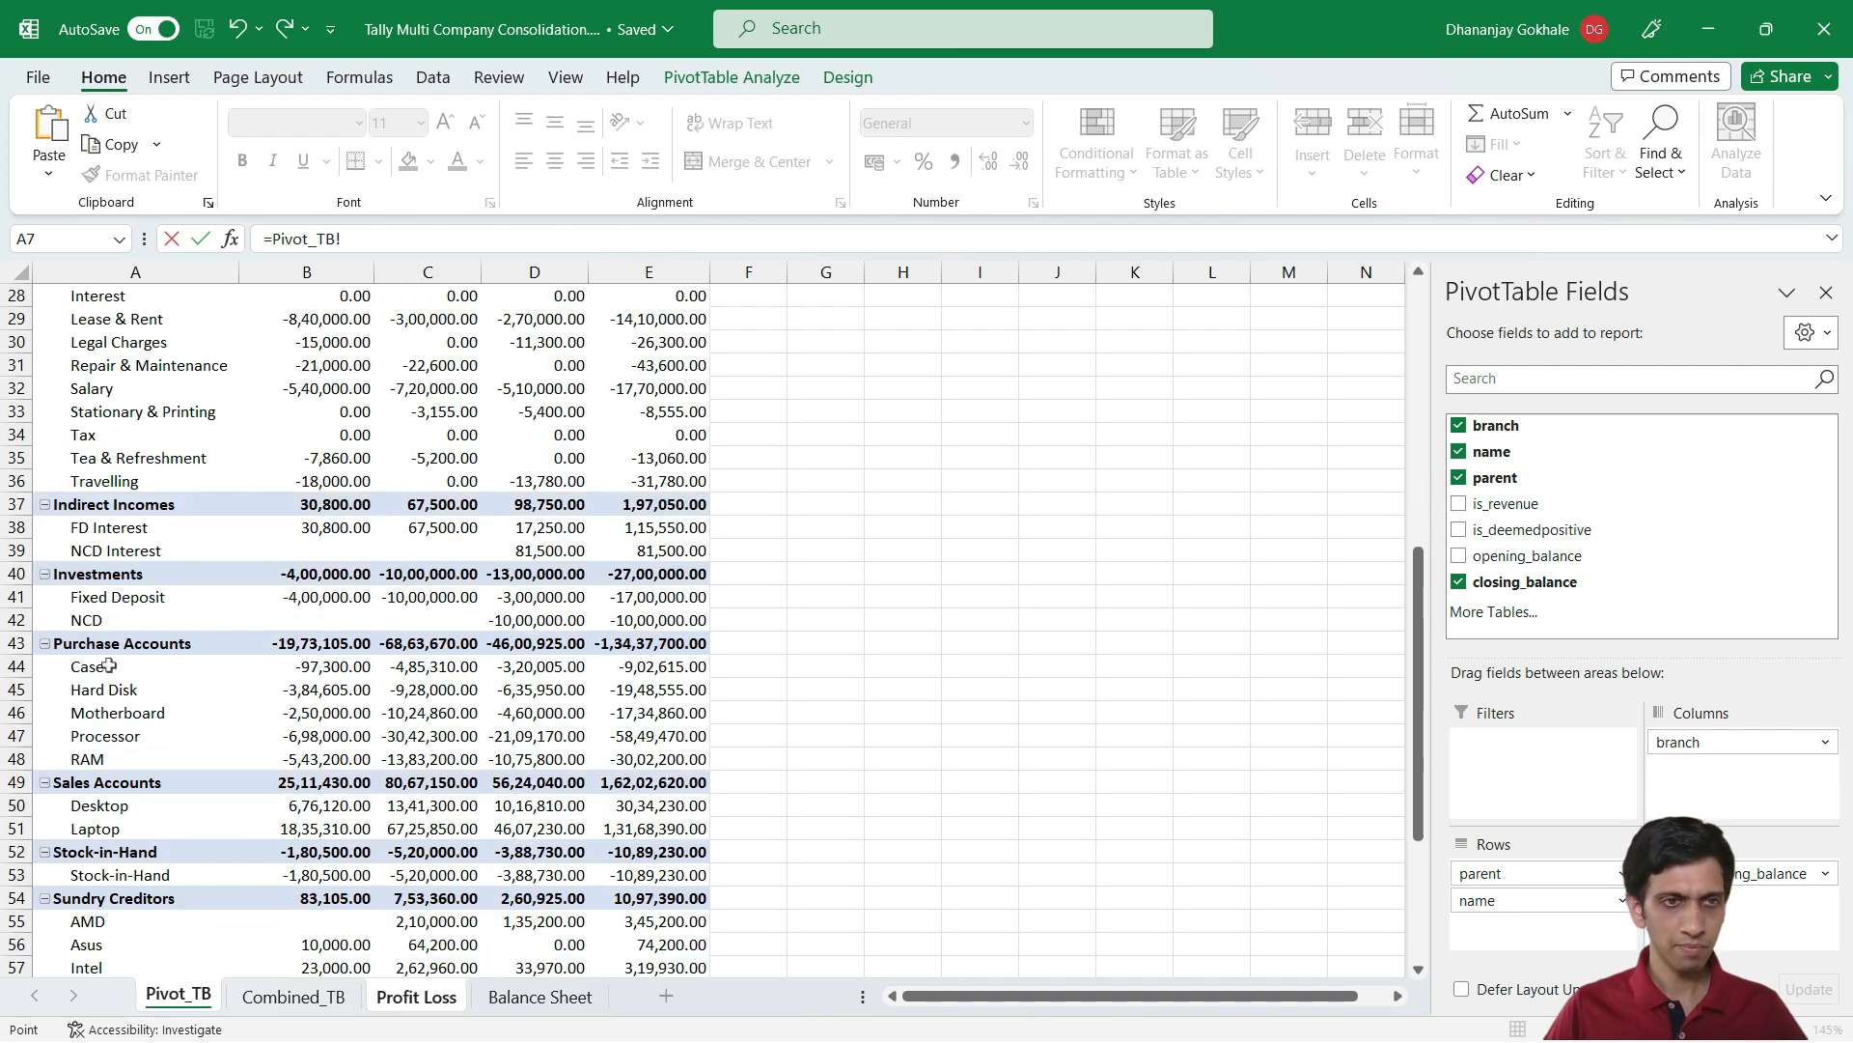
click(654, 784)
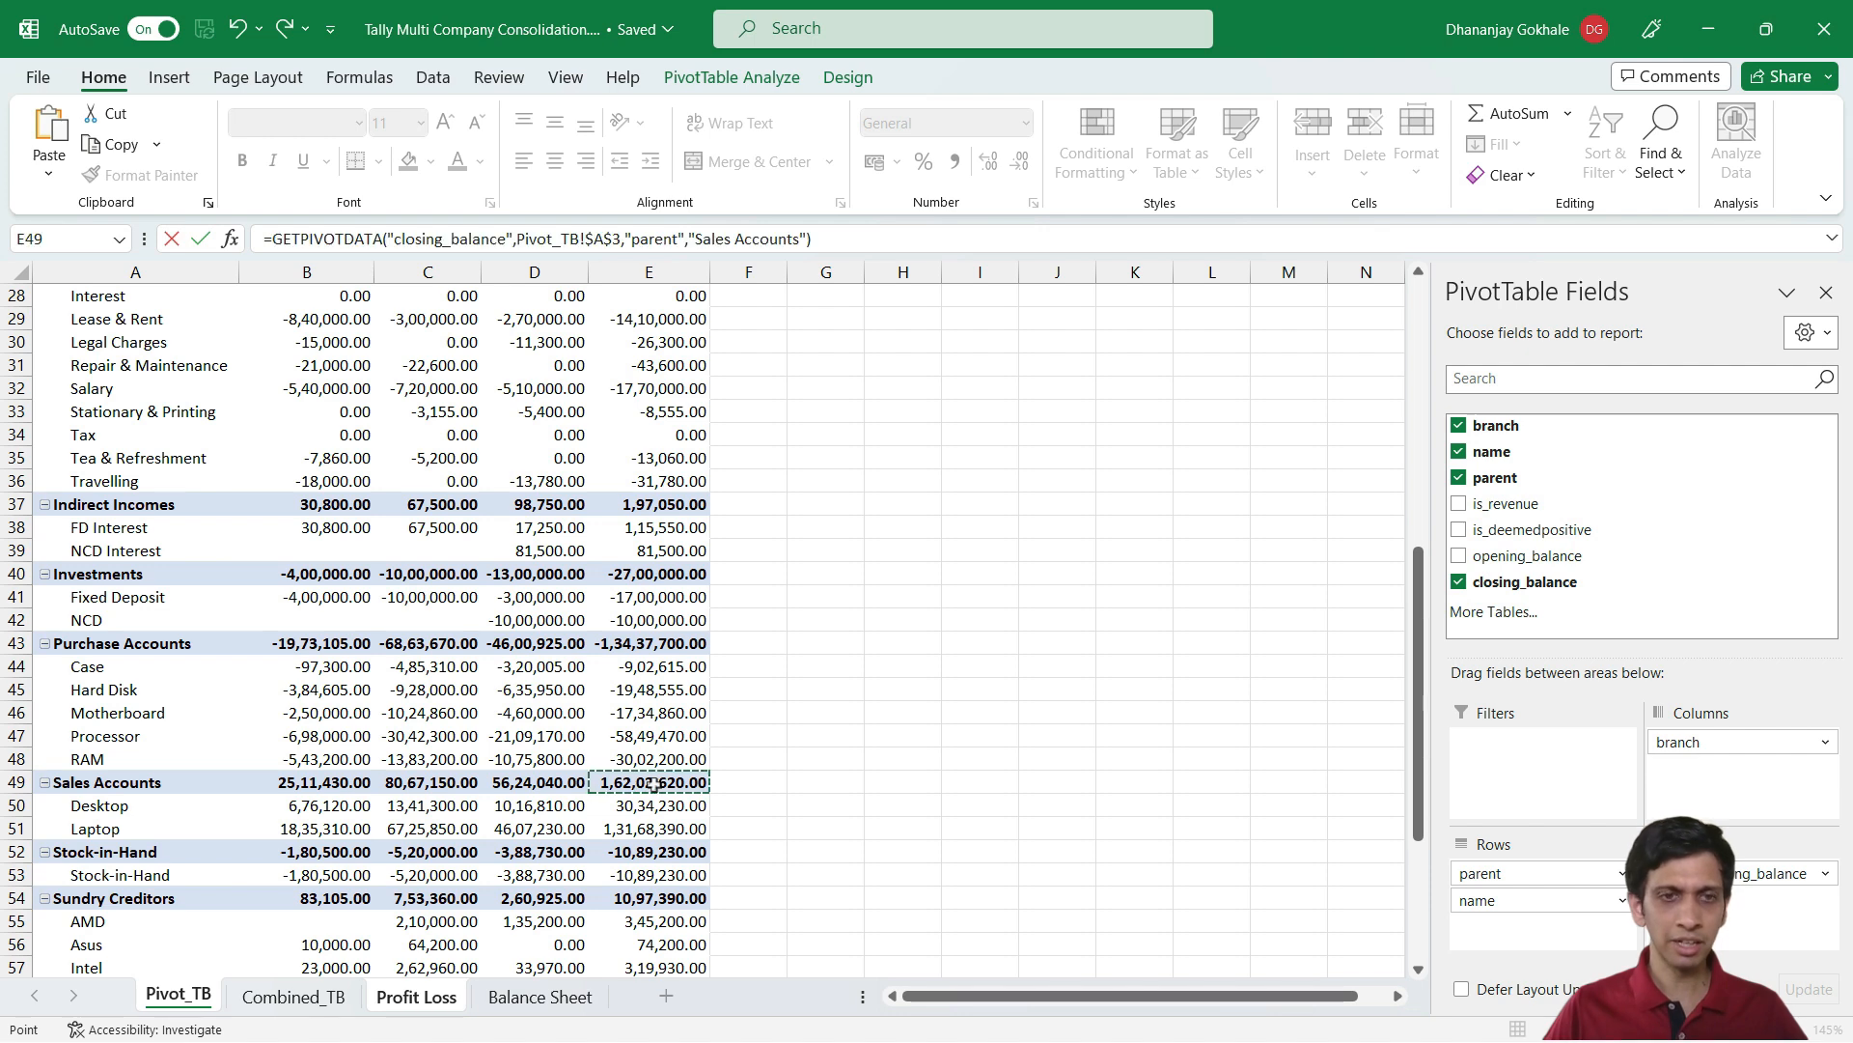
key(Return)
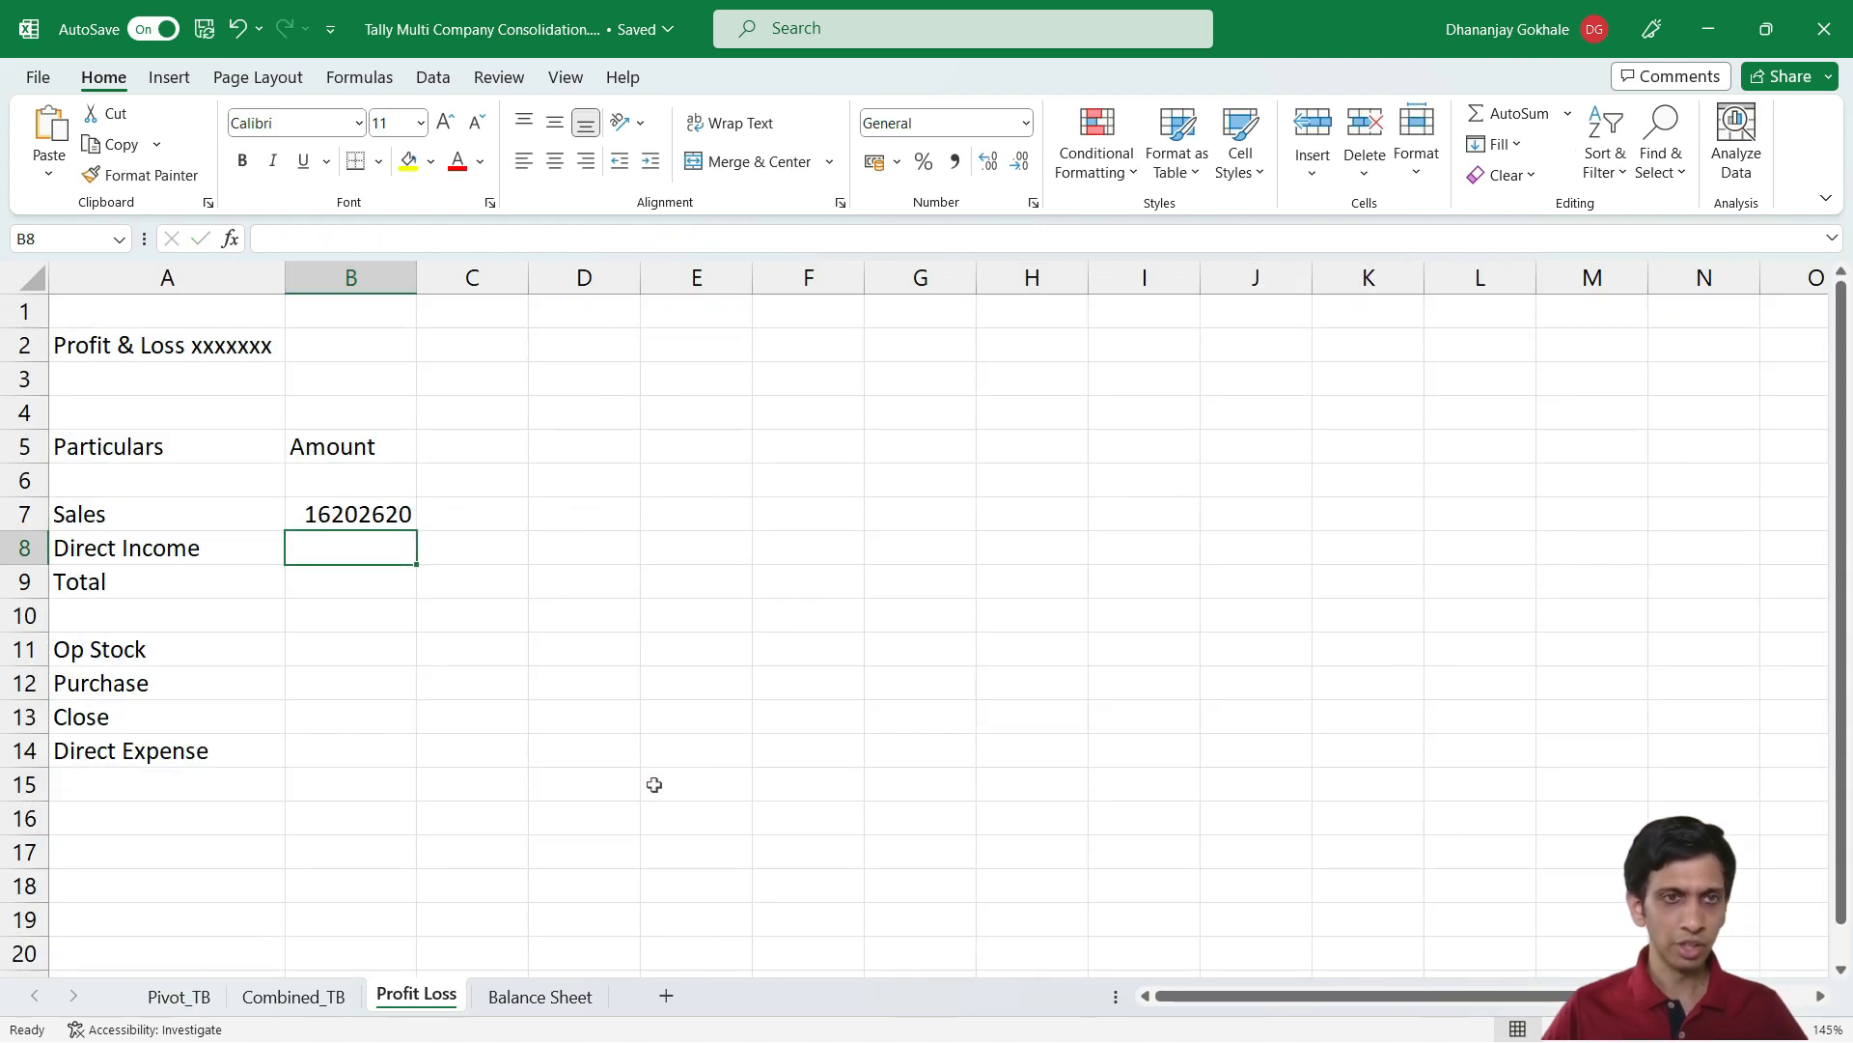
Apply the comma number format to column B and widen the column so the Sales amount fits
drag(443, 279, 444, 279)
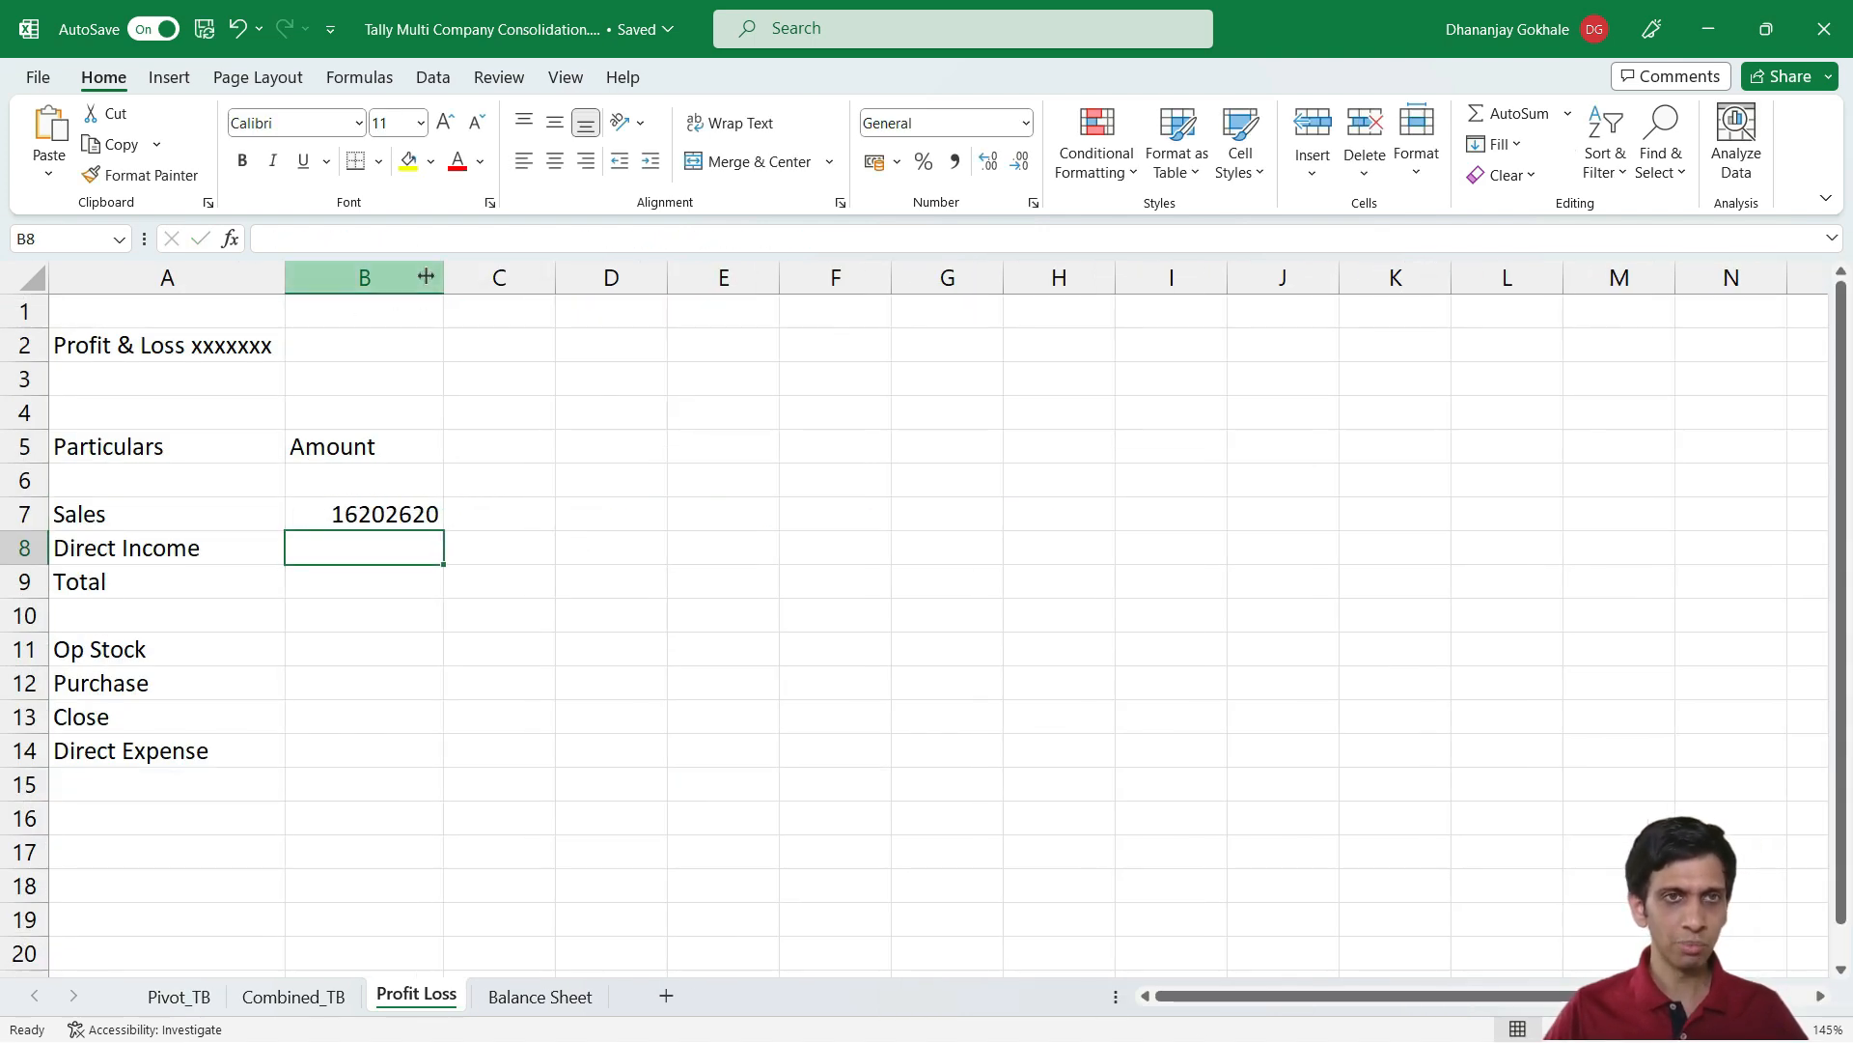
click(365, 278)
click(955, 165)
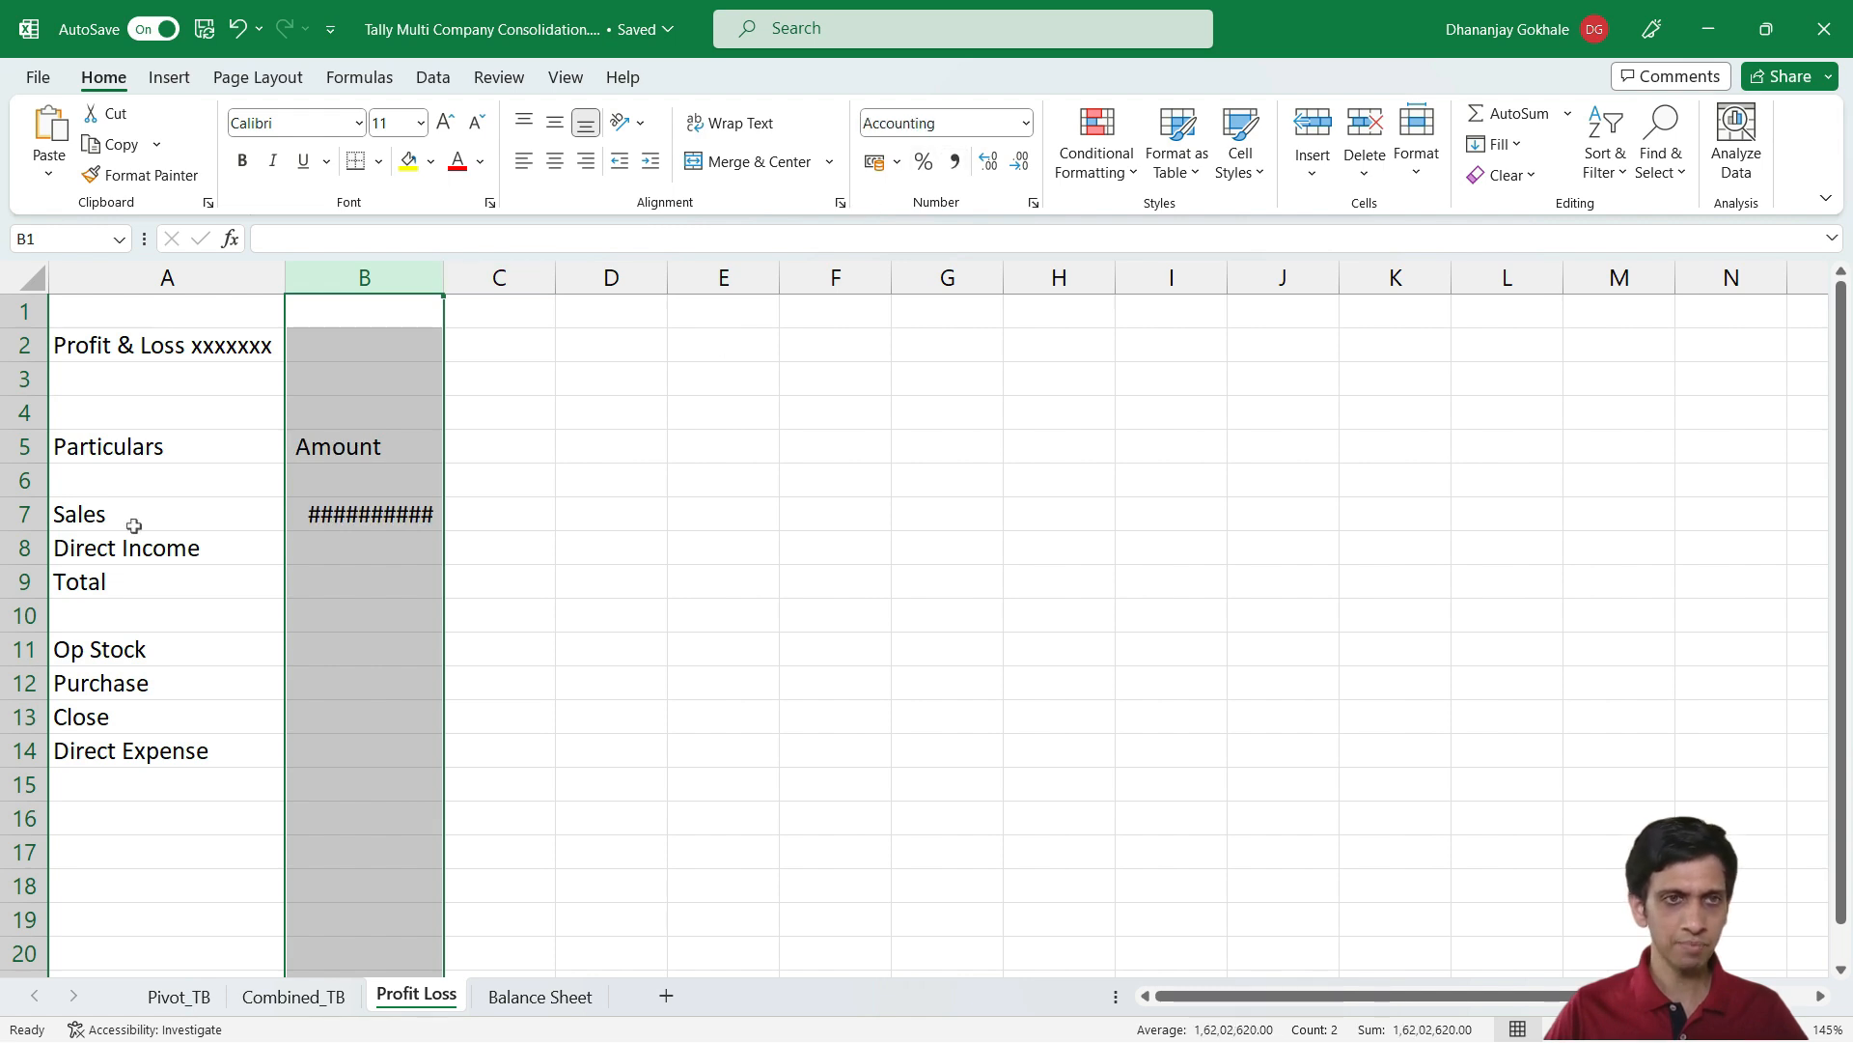
click(289, 483)
drag(444, 278, 493, 278)
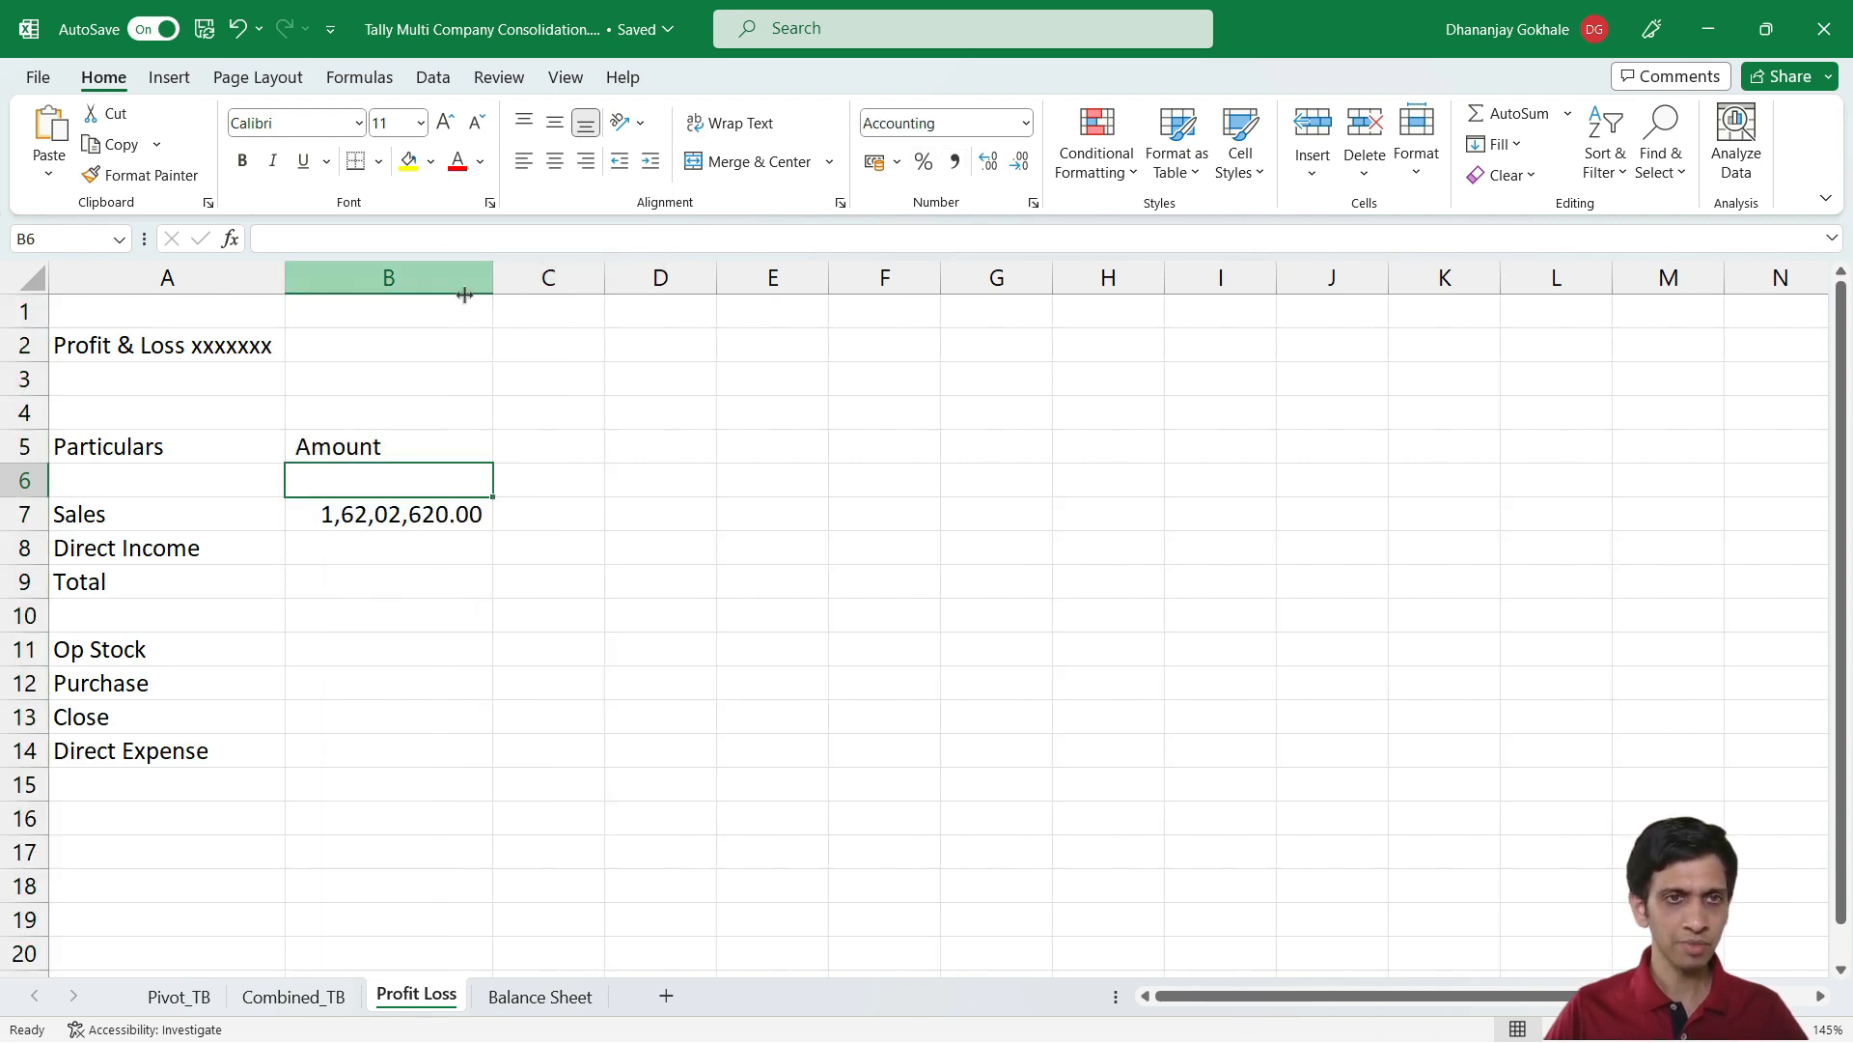
Examine the GETPIVOTDATA formula in B7, including its closing_balance data field, parent field and Sales Accounts item
click(378, 514)
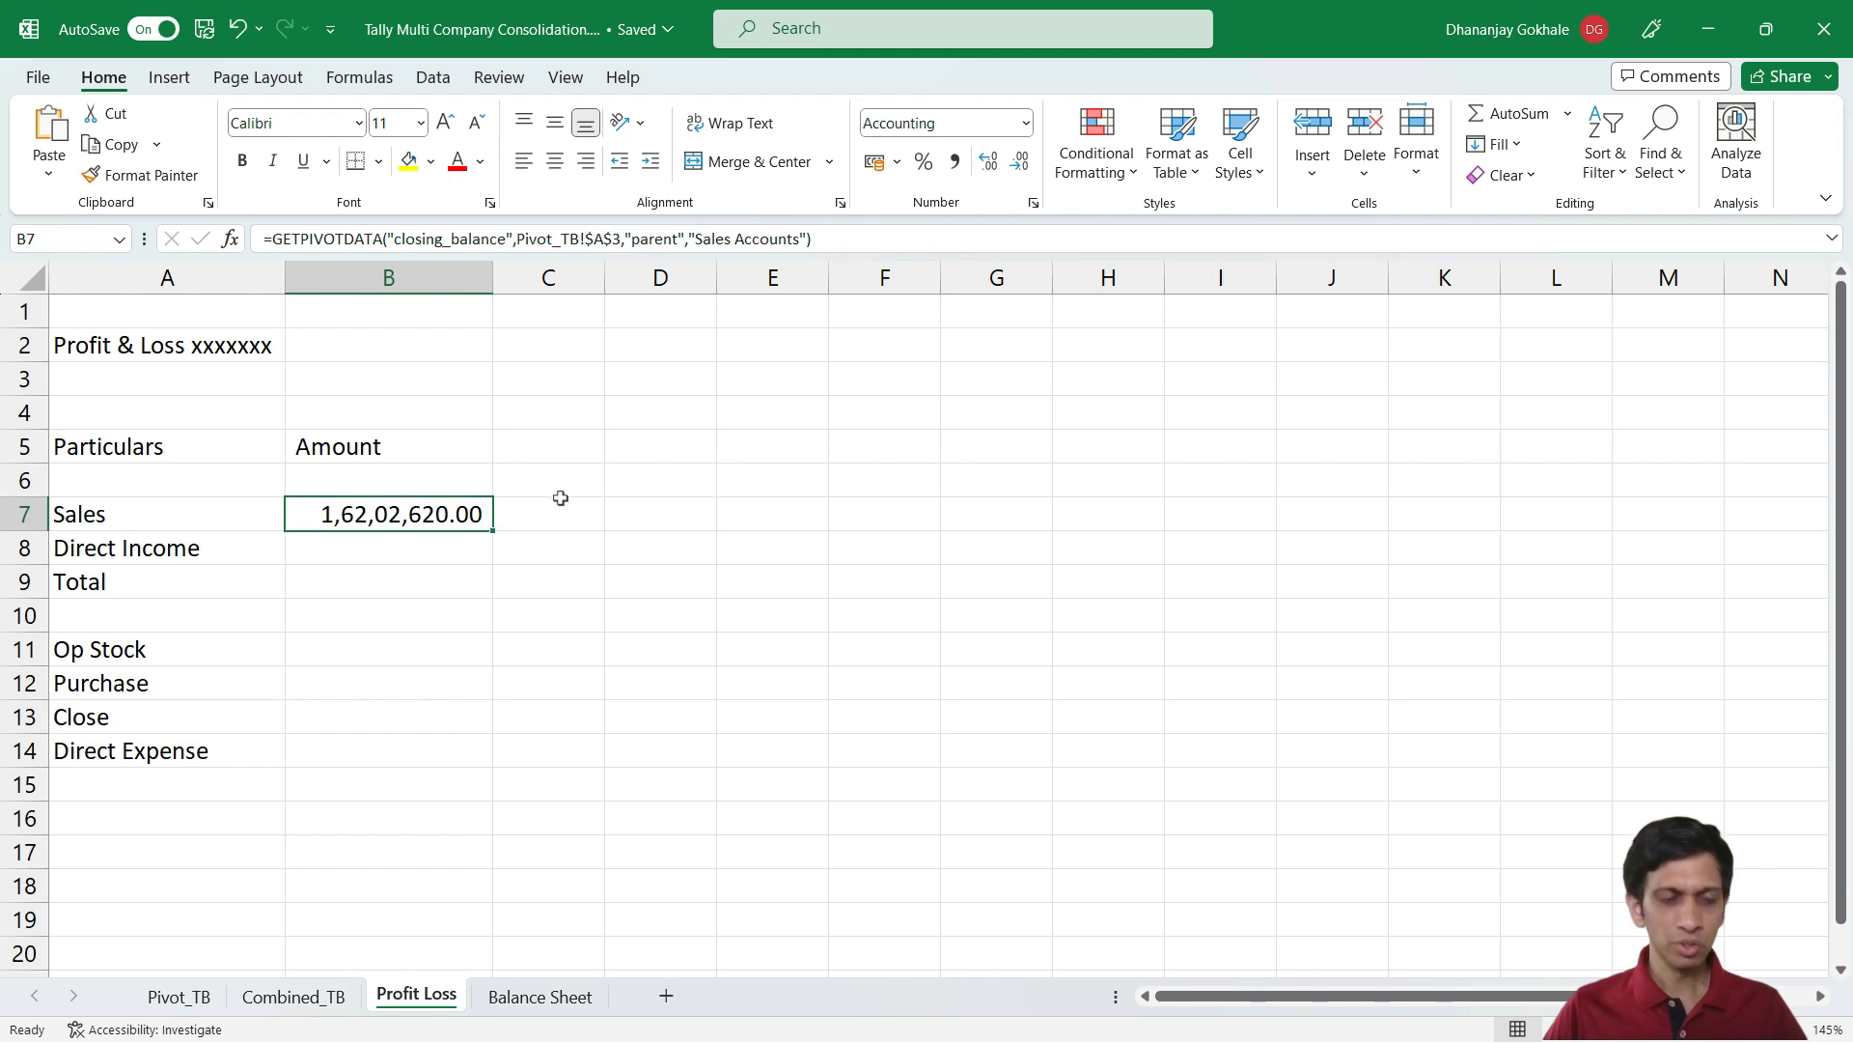
key(F2)
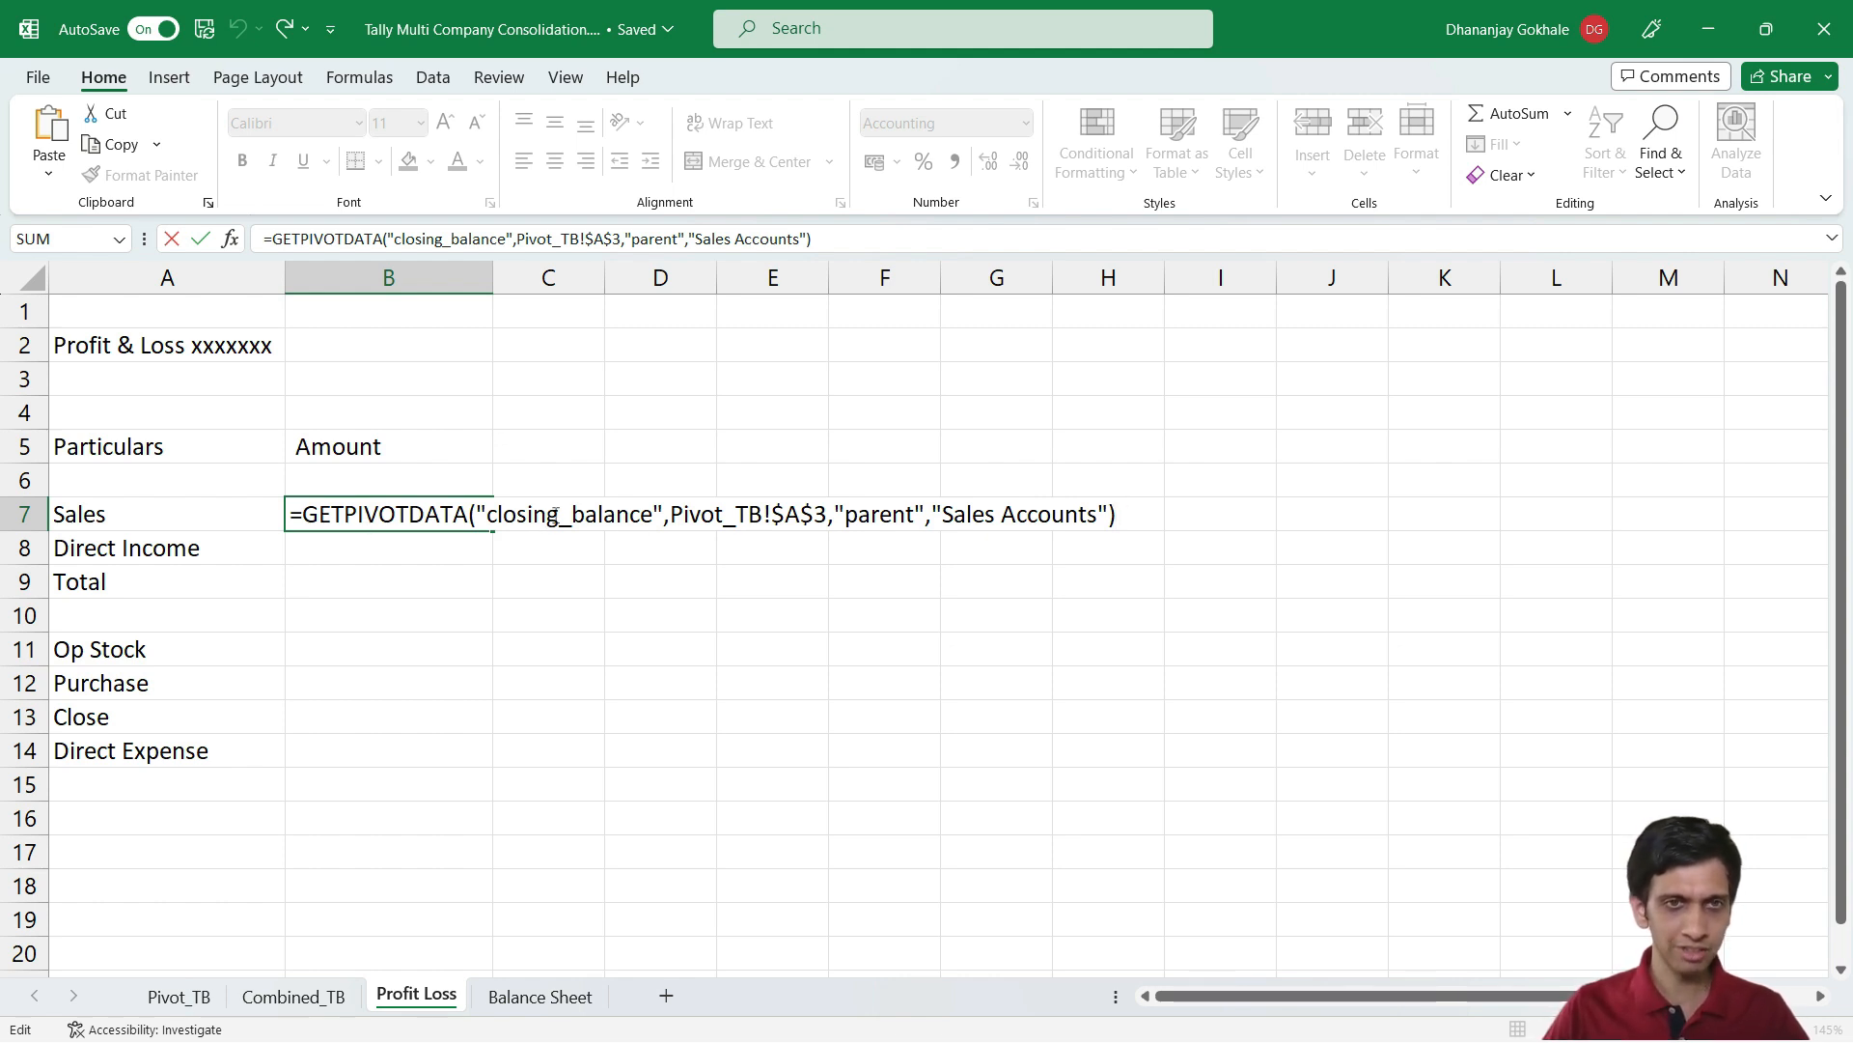
double_click(413, 511)
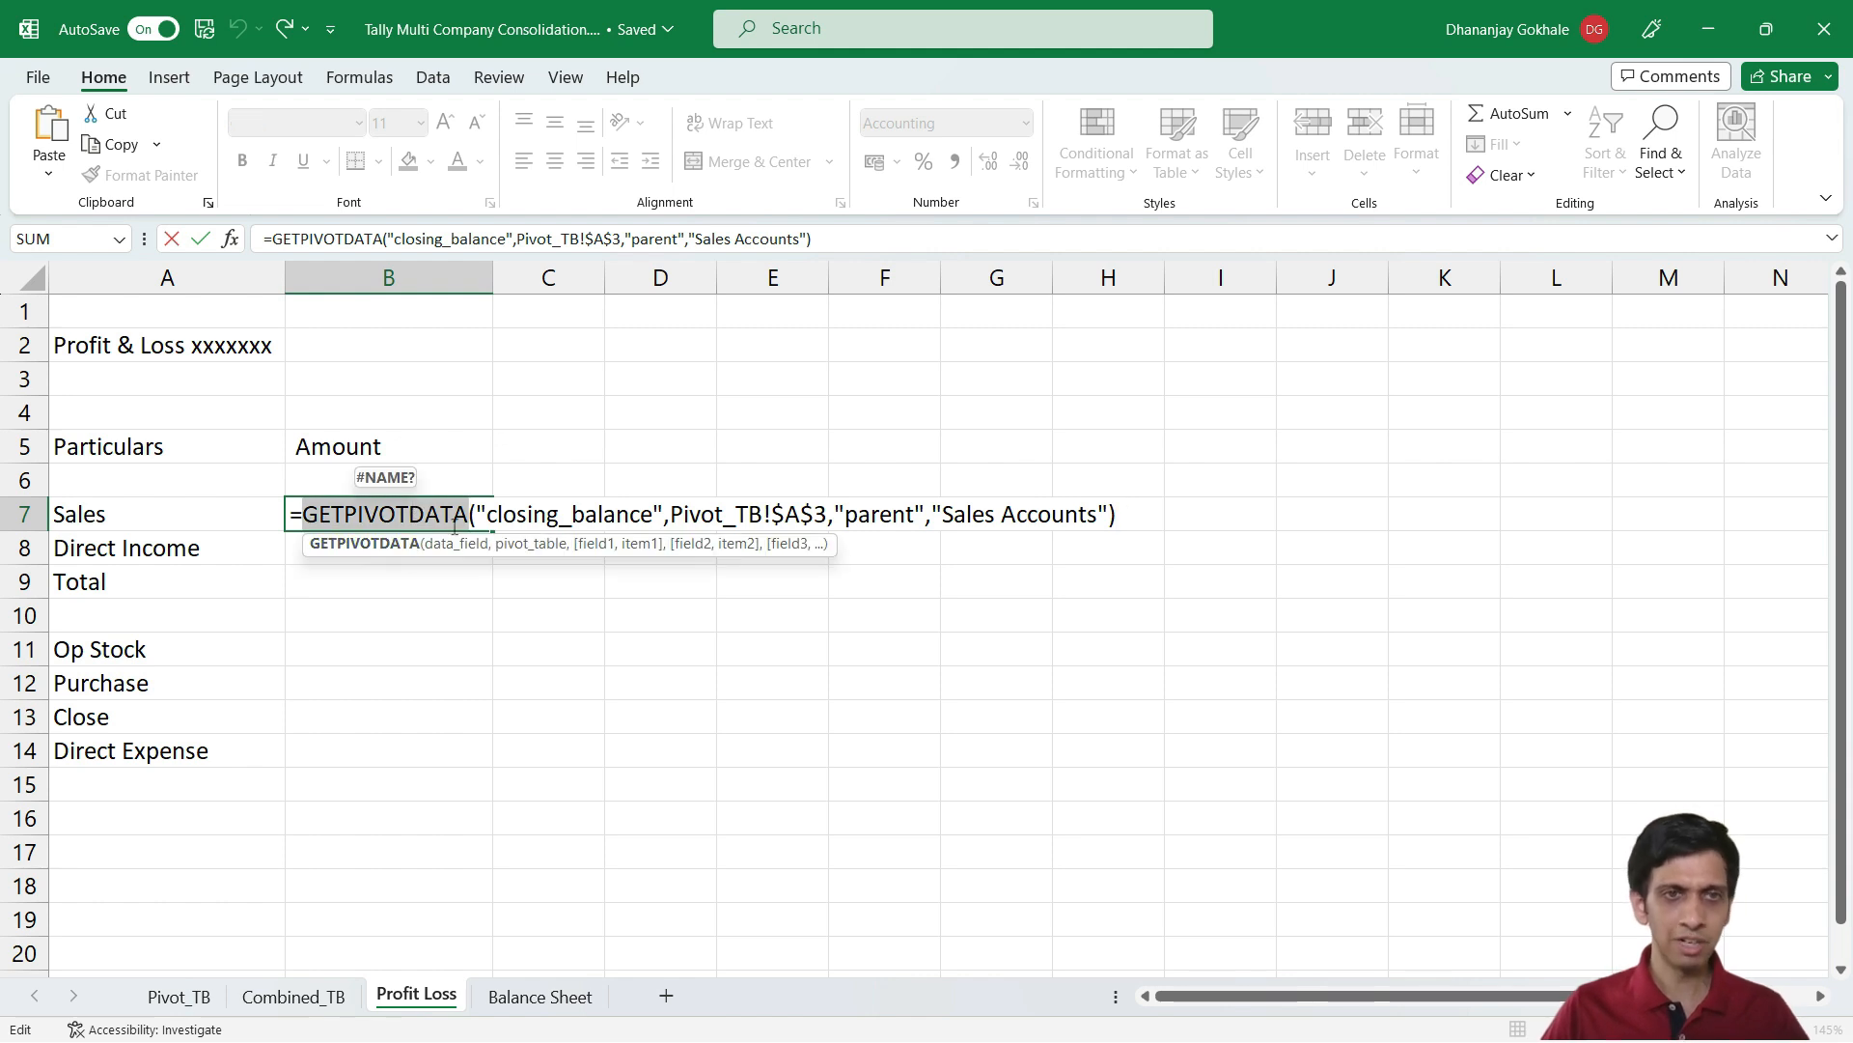
click(566, 516)
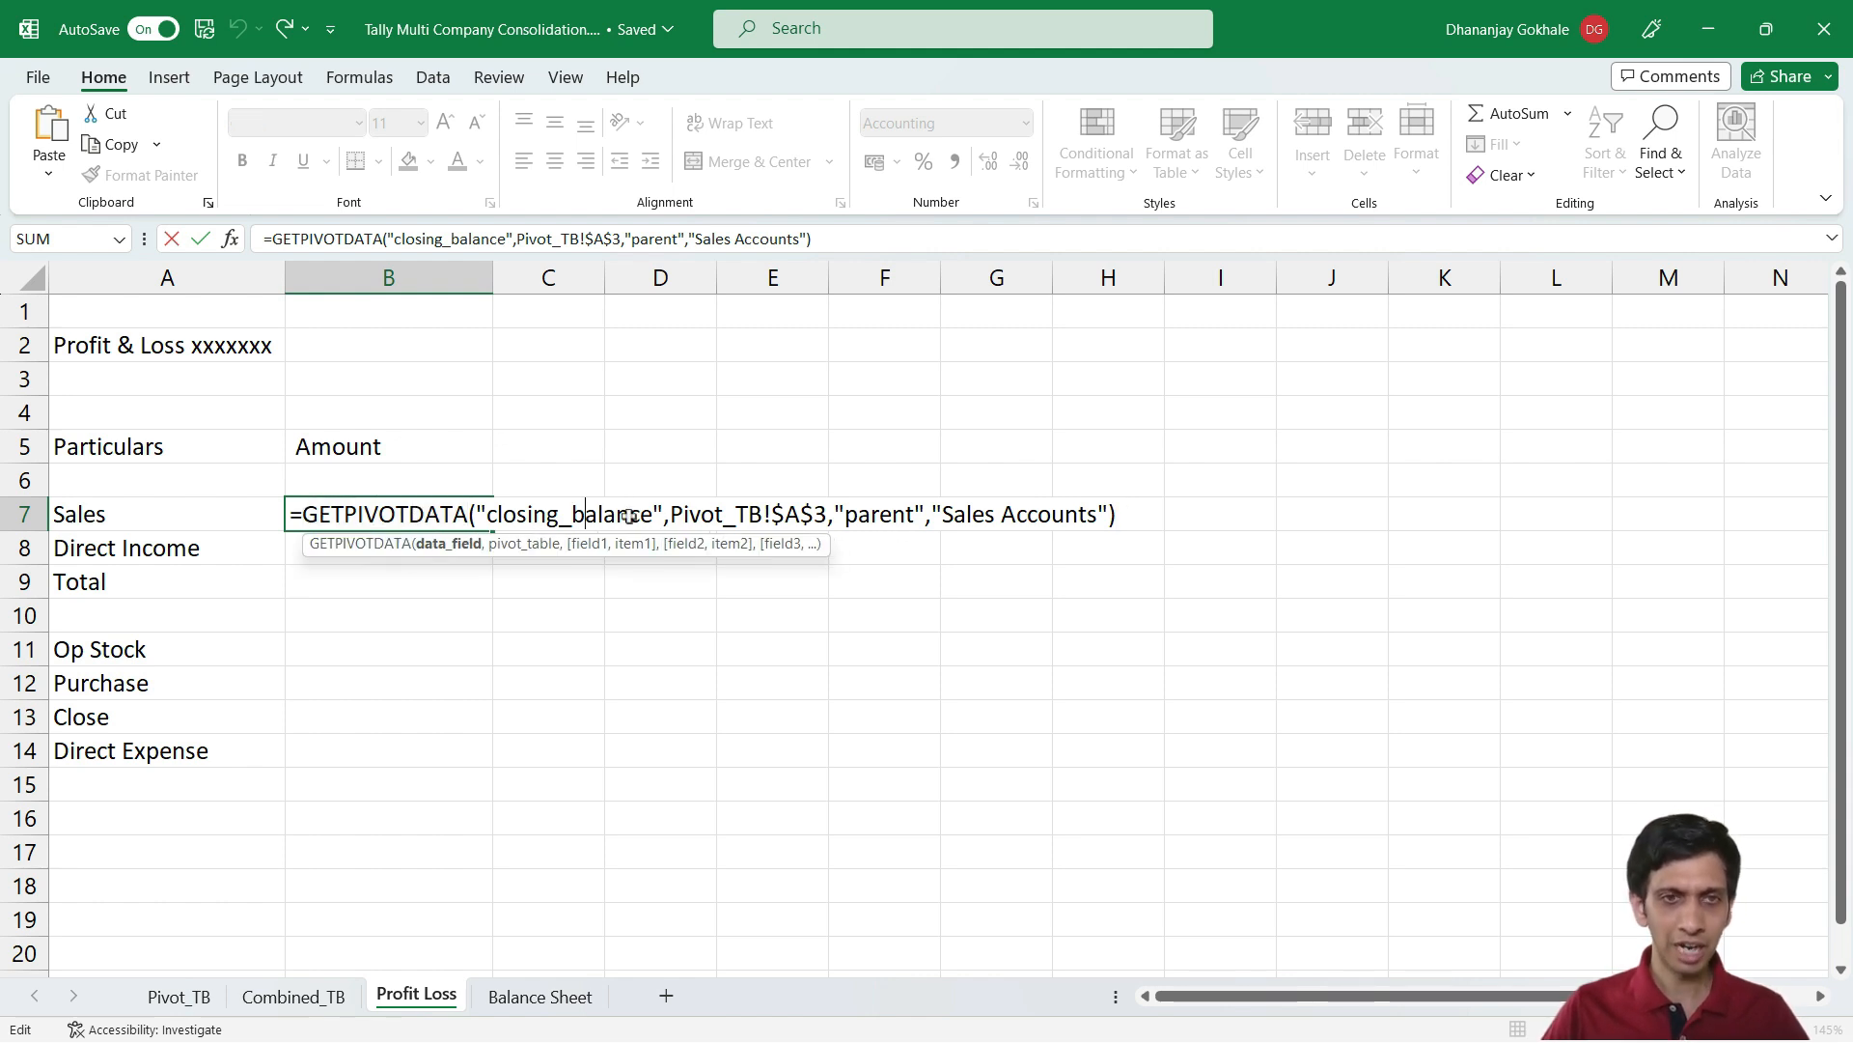
drag(477, 514, 665, 515)
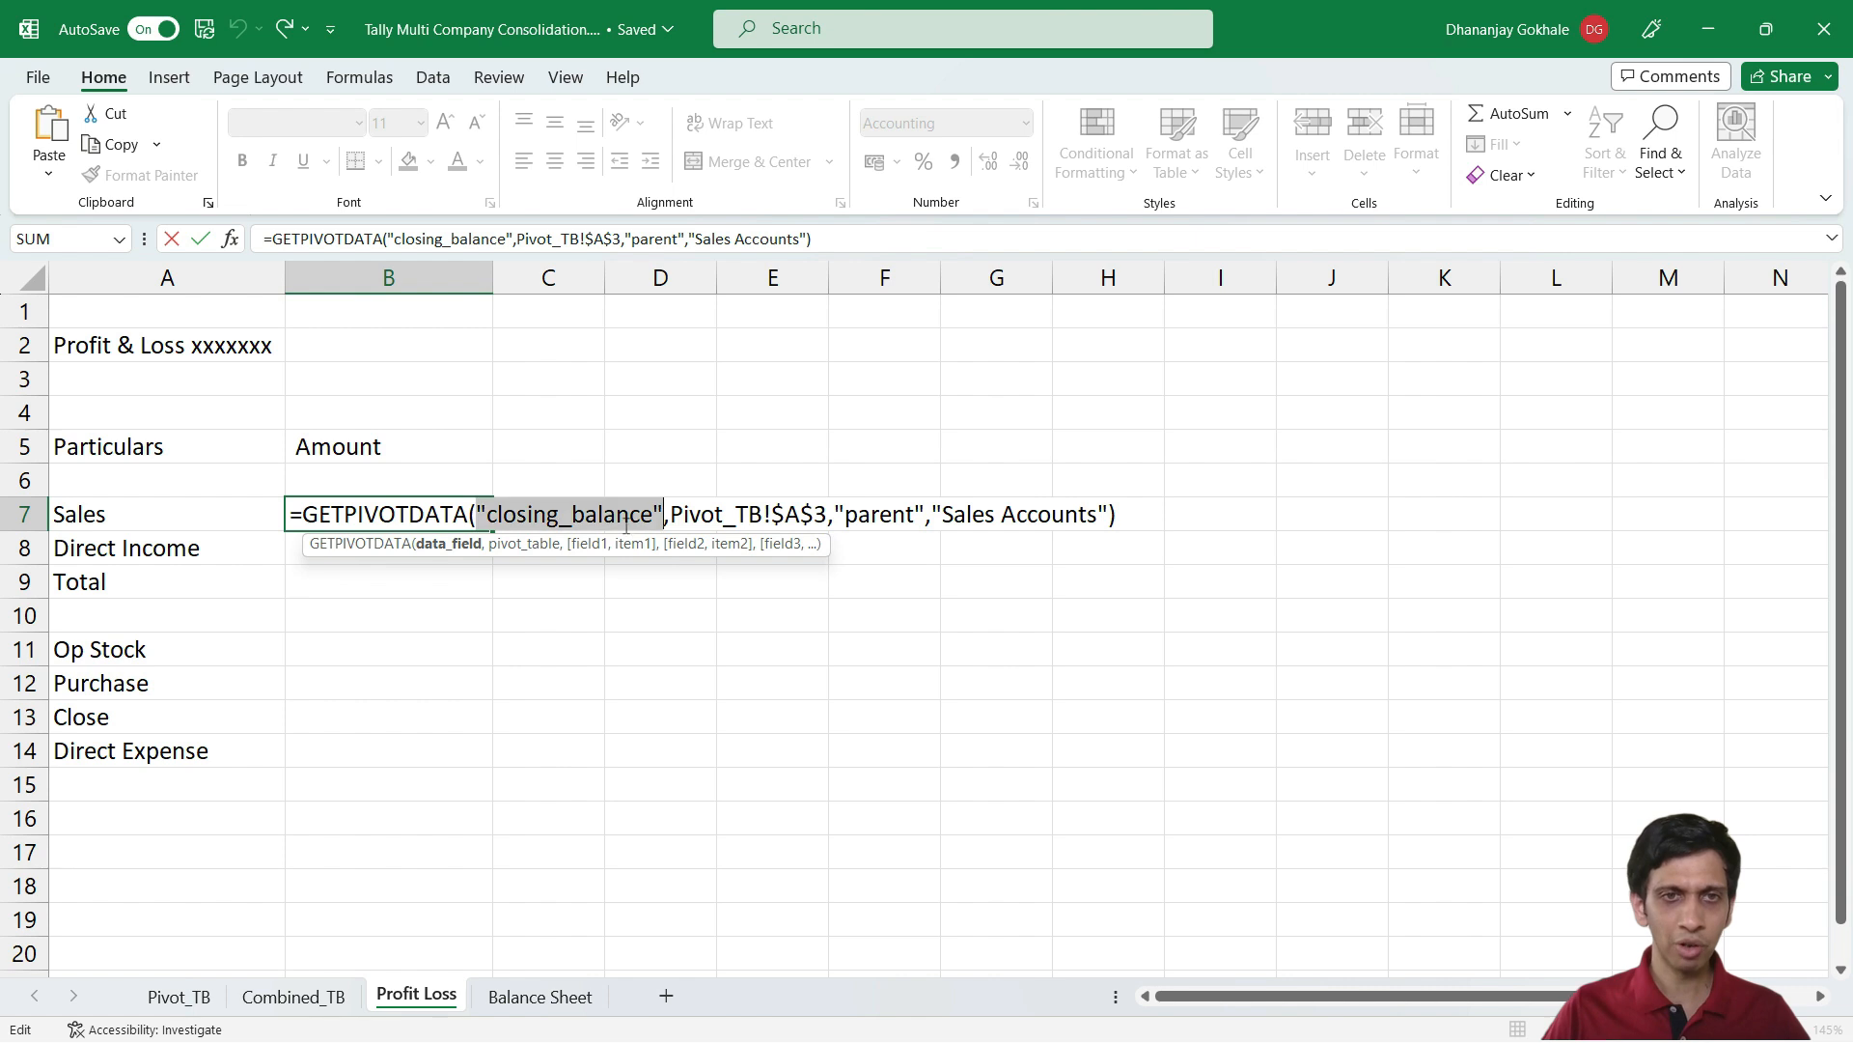
click(592, 518)
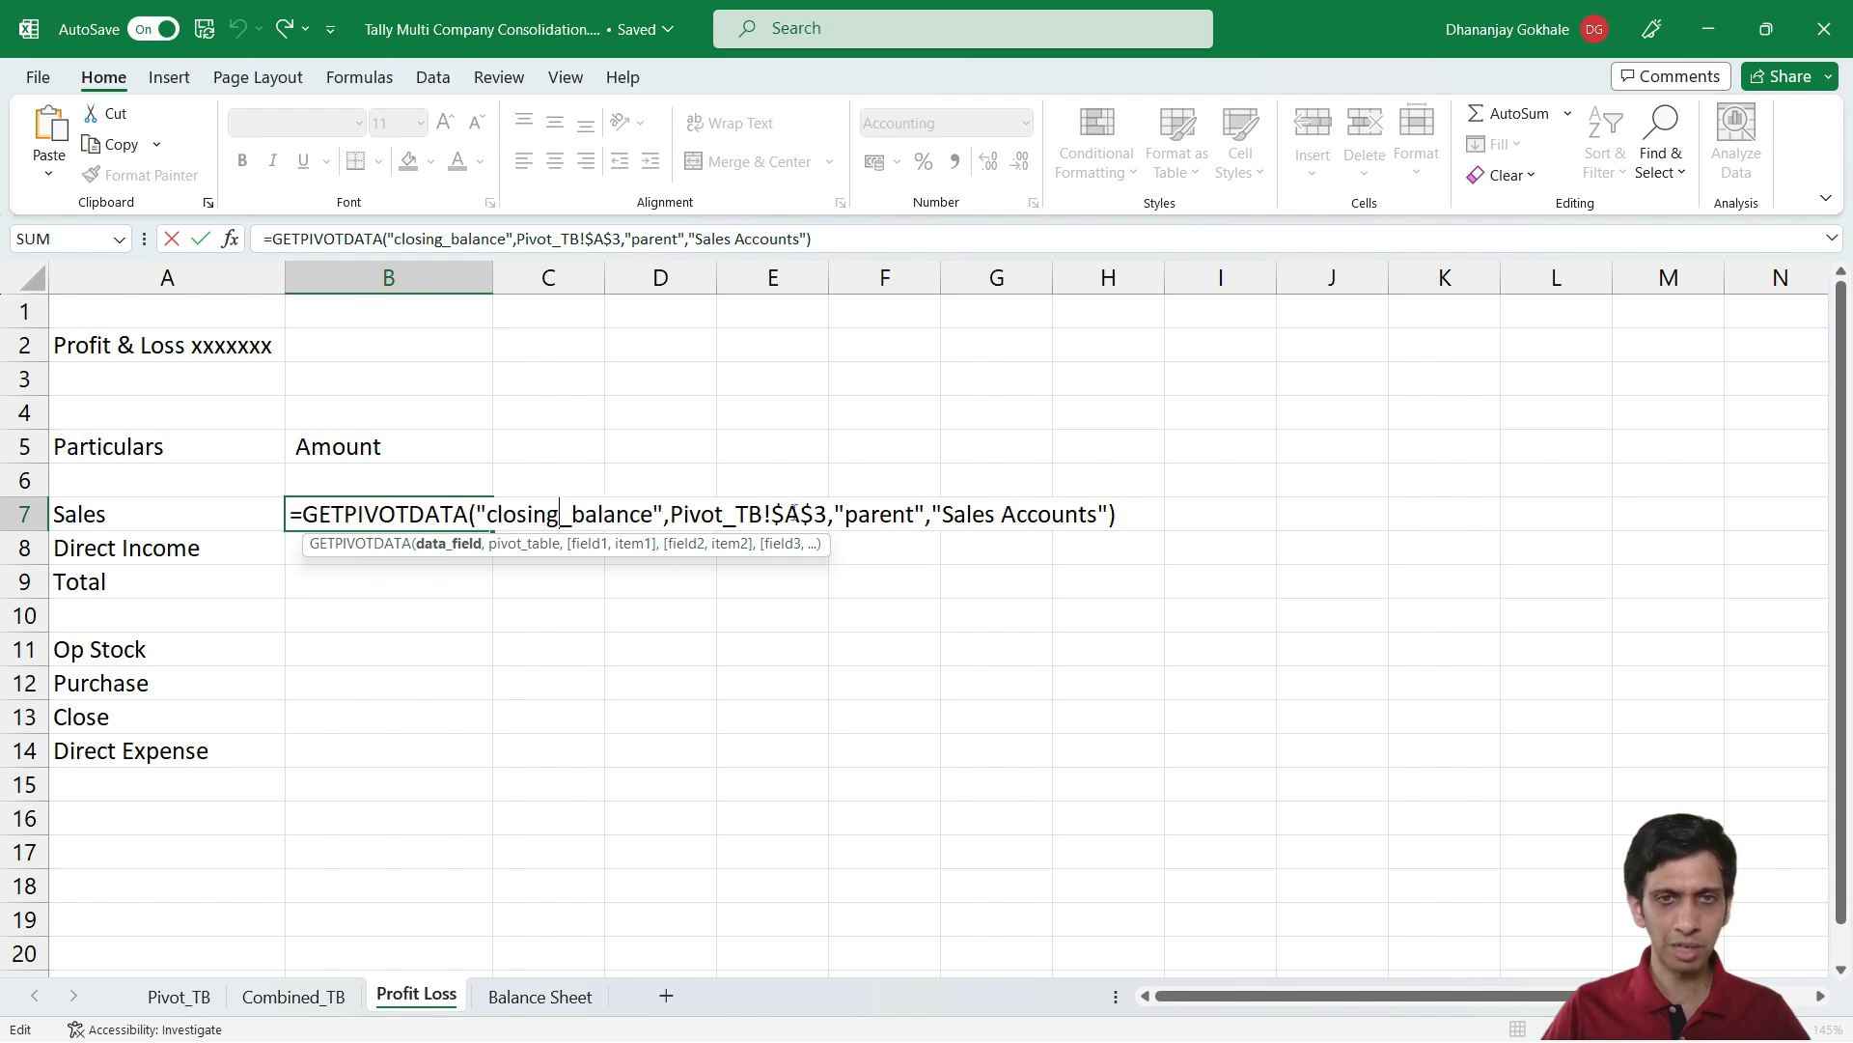
double_click(871, 518)
drag(1001, 514, 1110, 513)
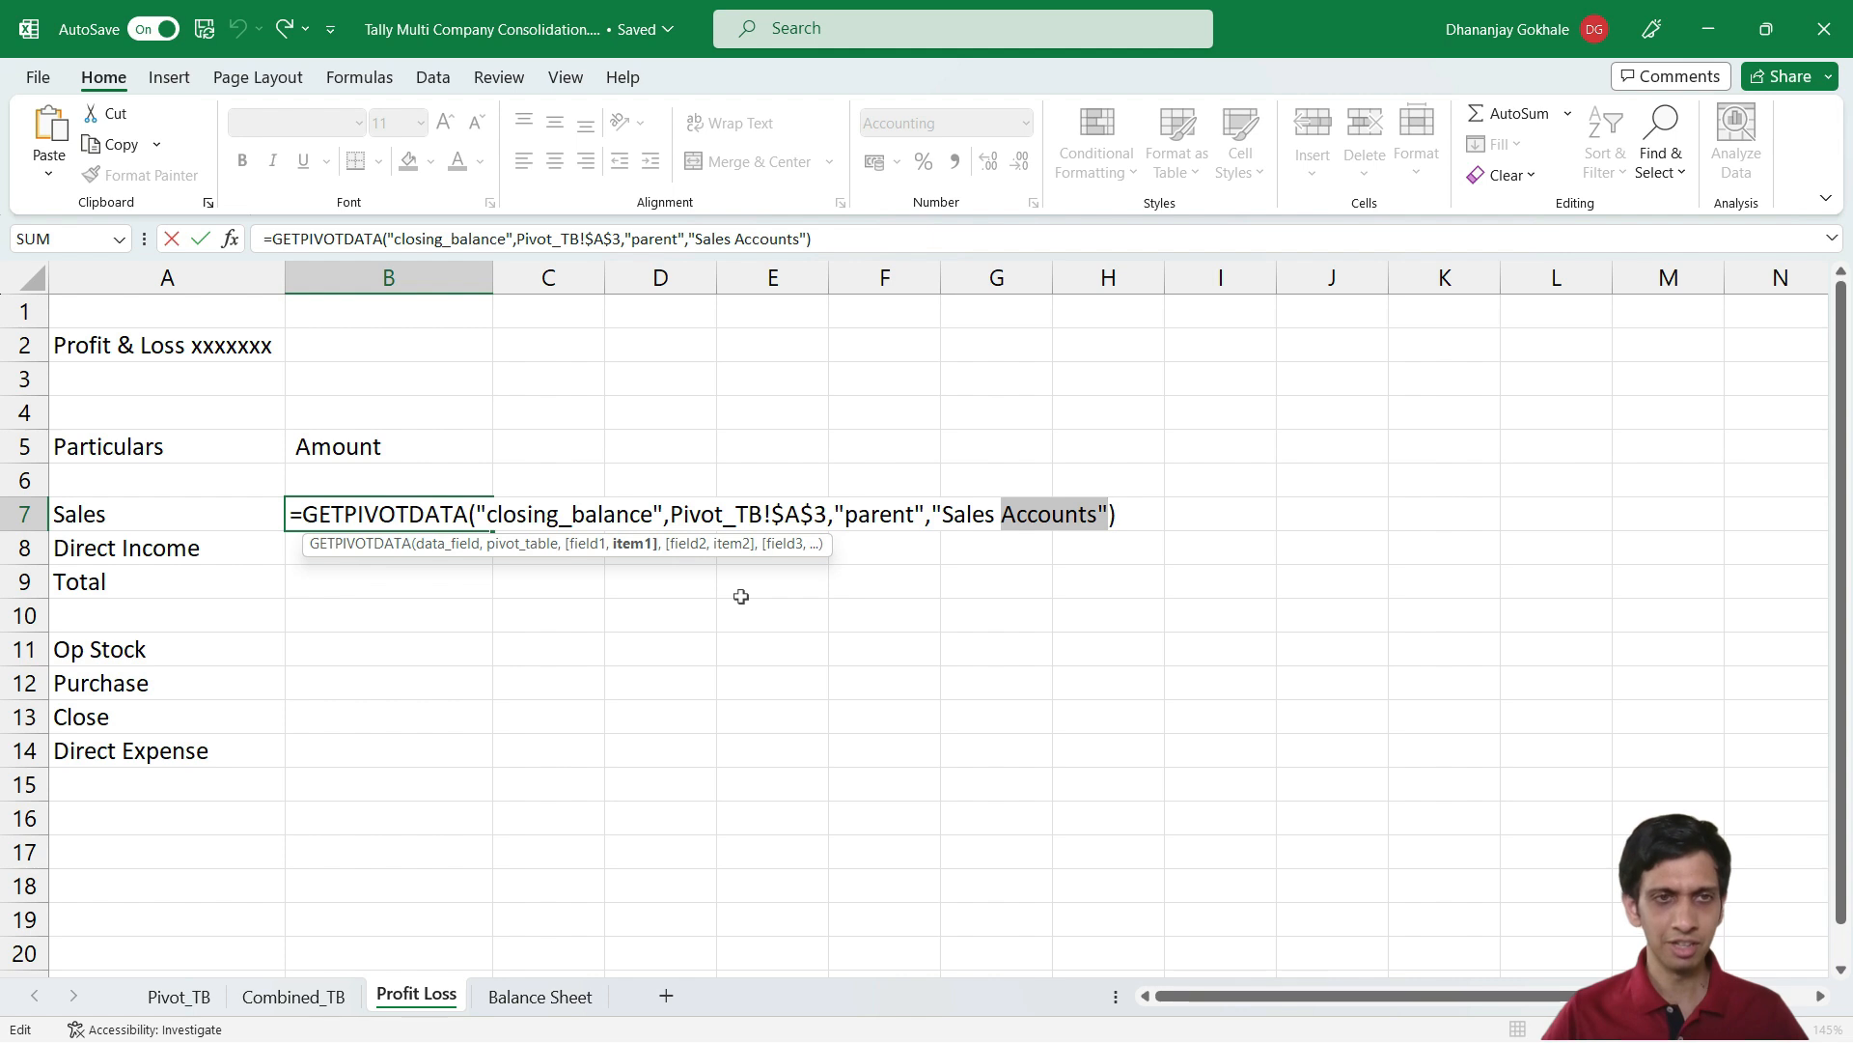
key(Return)
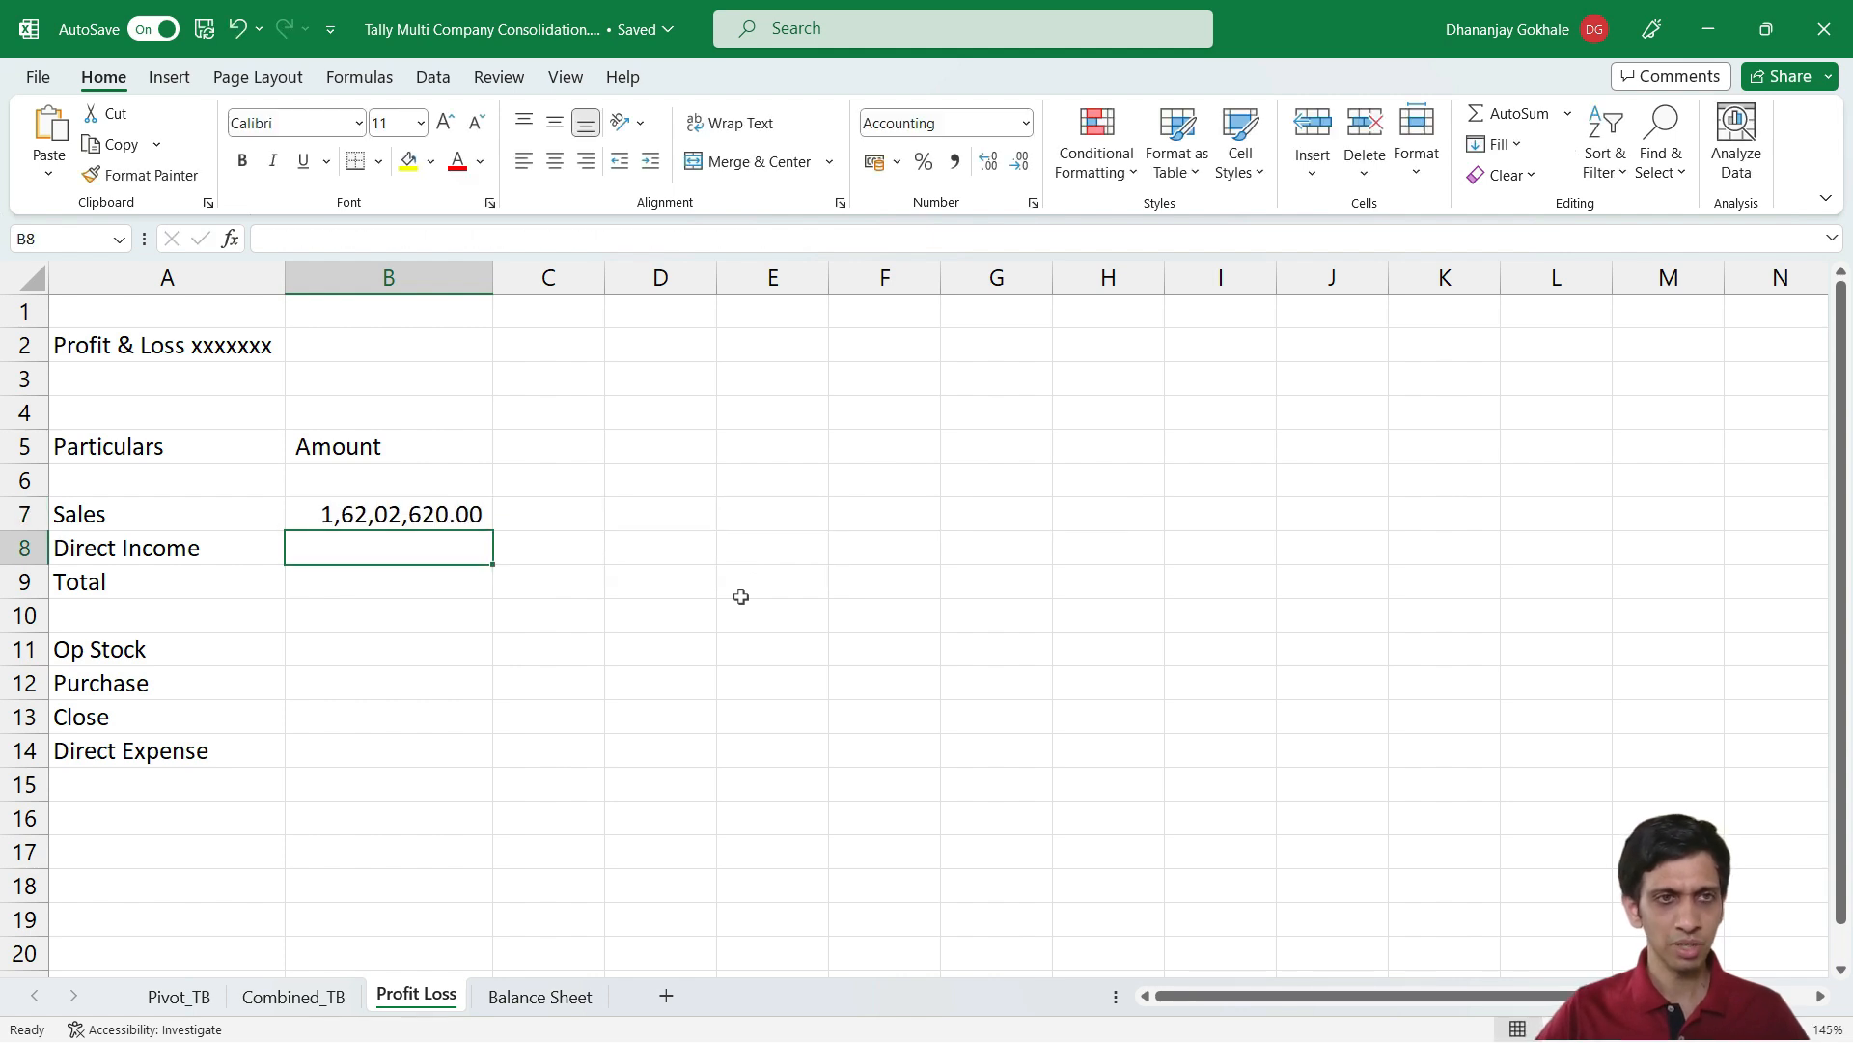
key(Up)
key(Down)
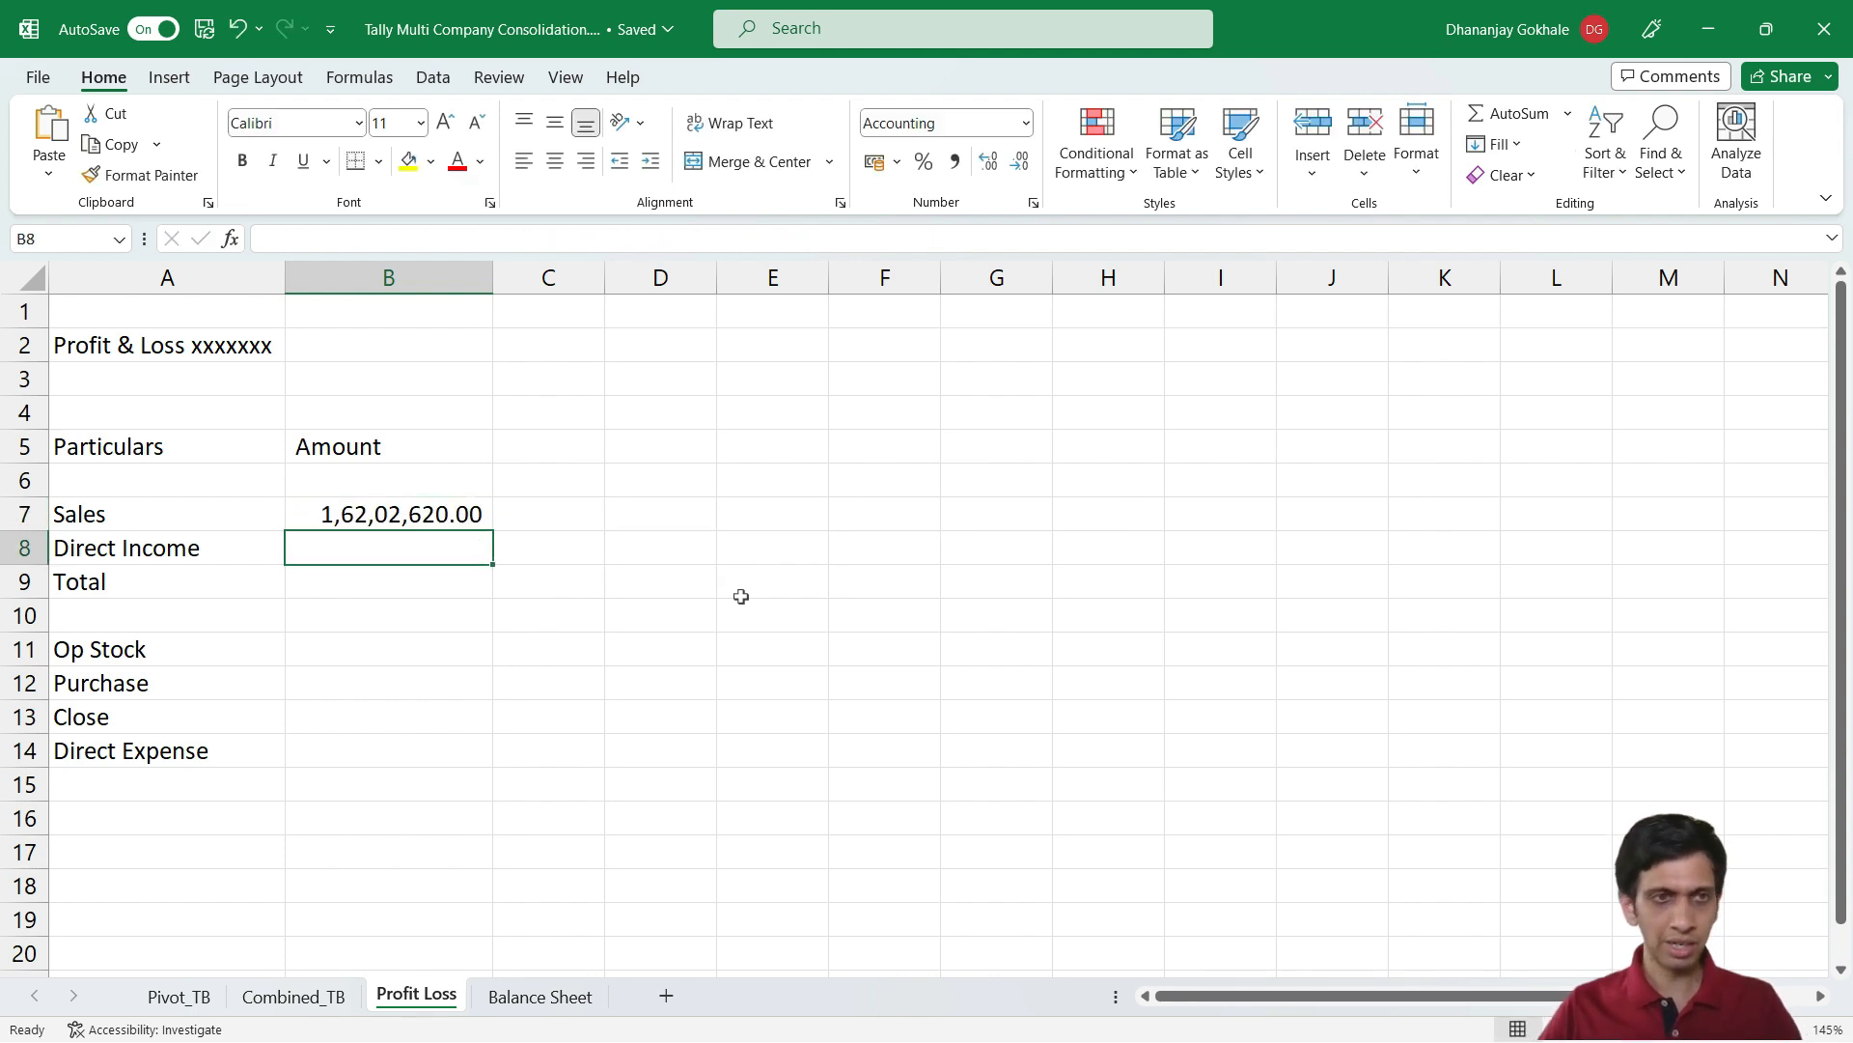
Link the Direct Income amount in B8 of Profit Loss to the Direct Incomes grand total in the Pivot_TB PivotTable
text(=)
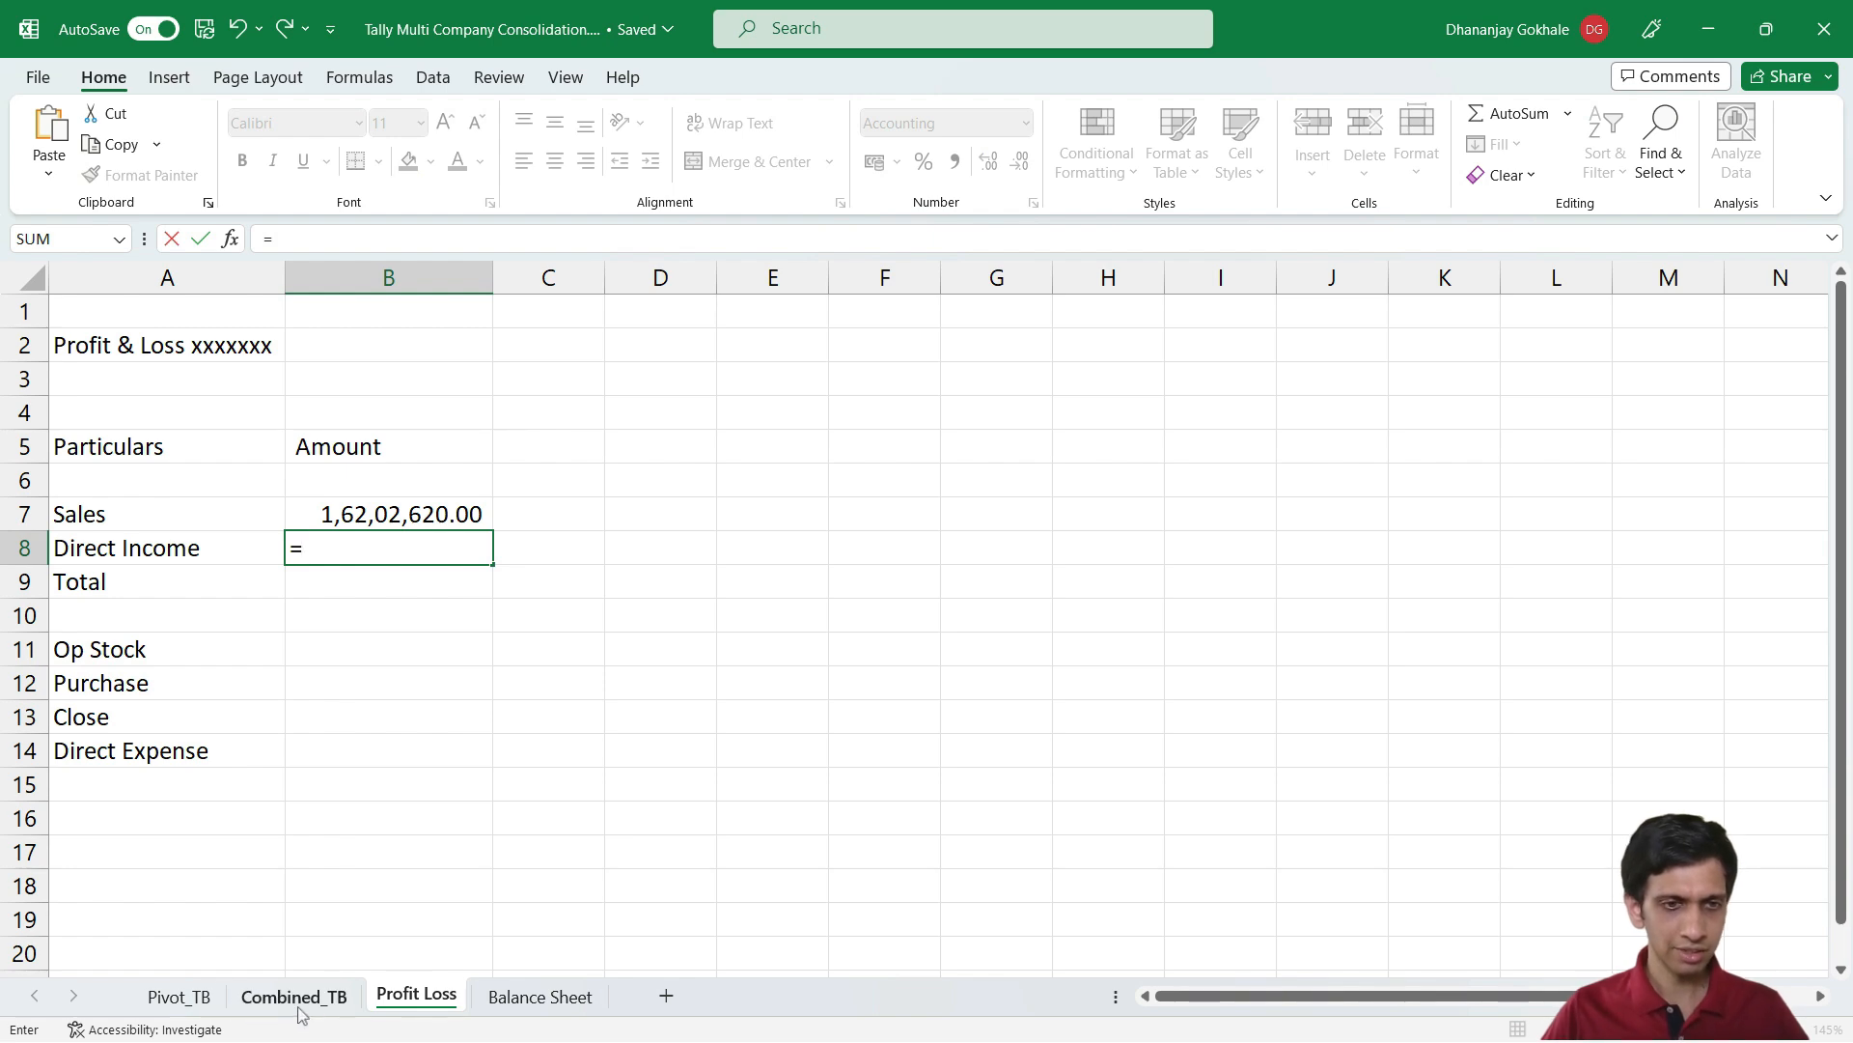
click(179, 997)
scroll(431, 599, down, 1)
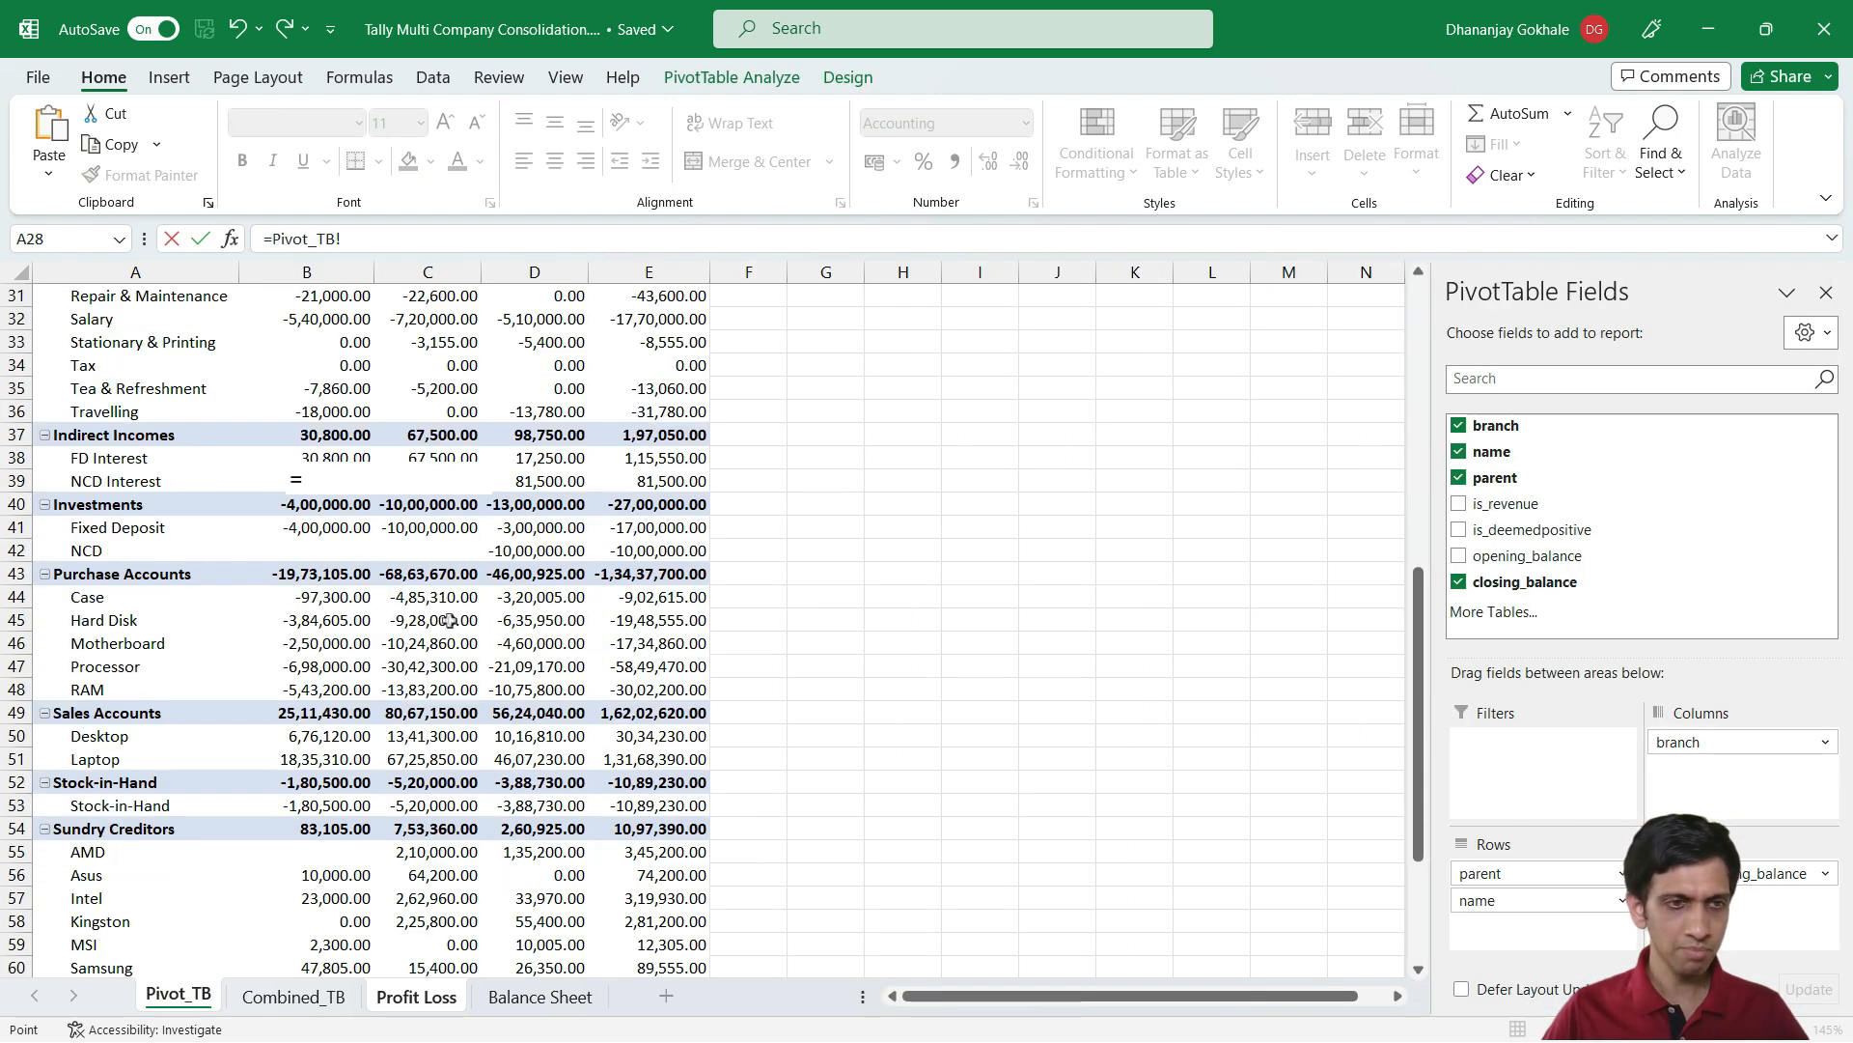
scroll(444, 613, up, 6)
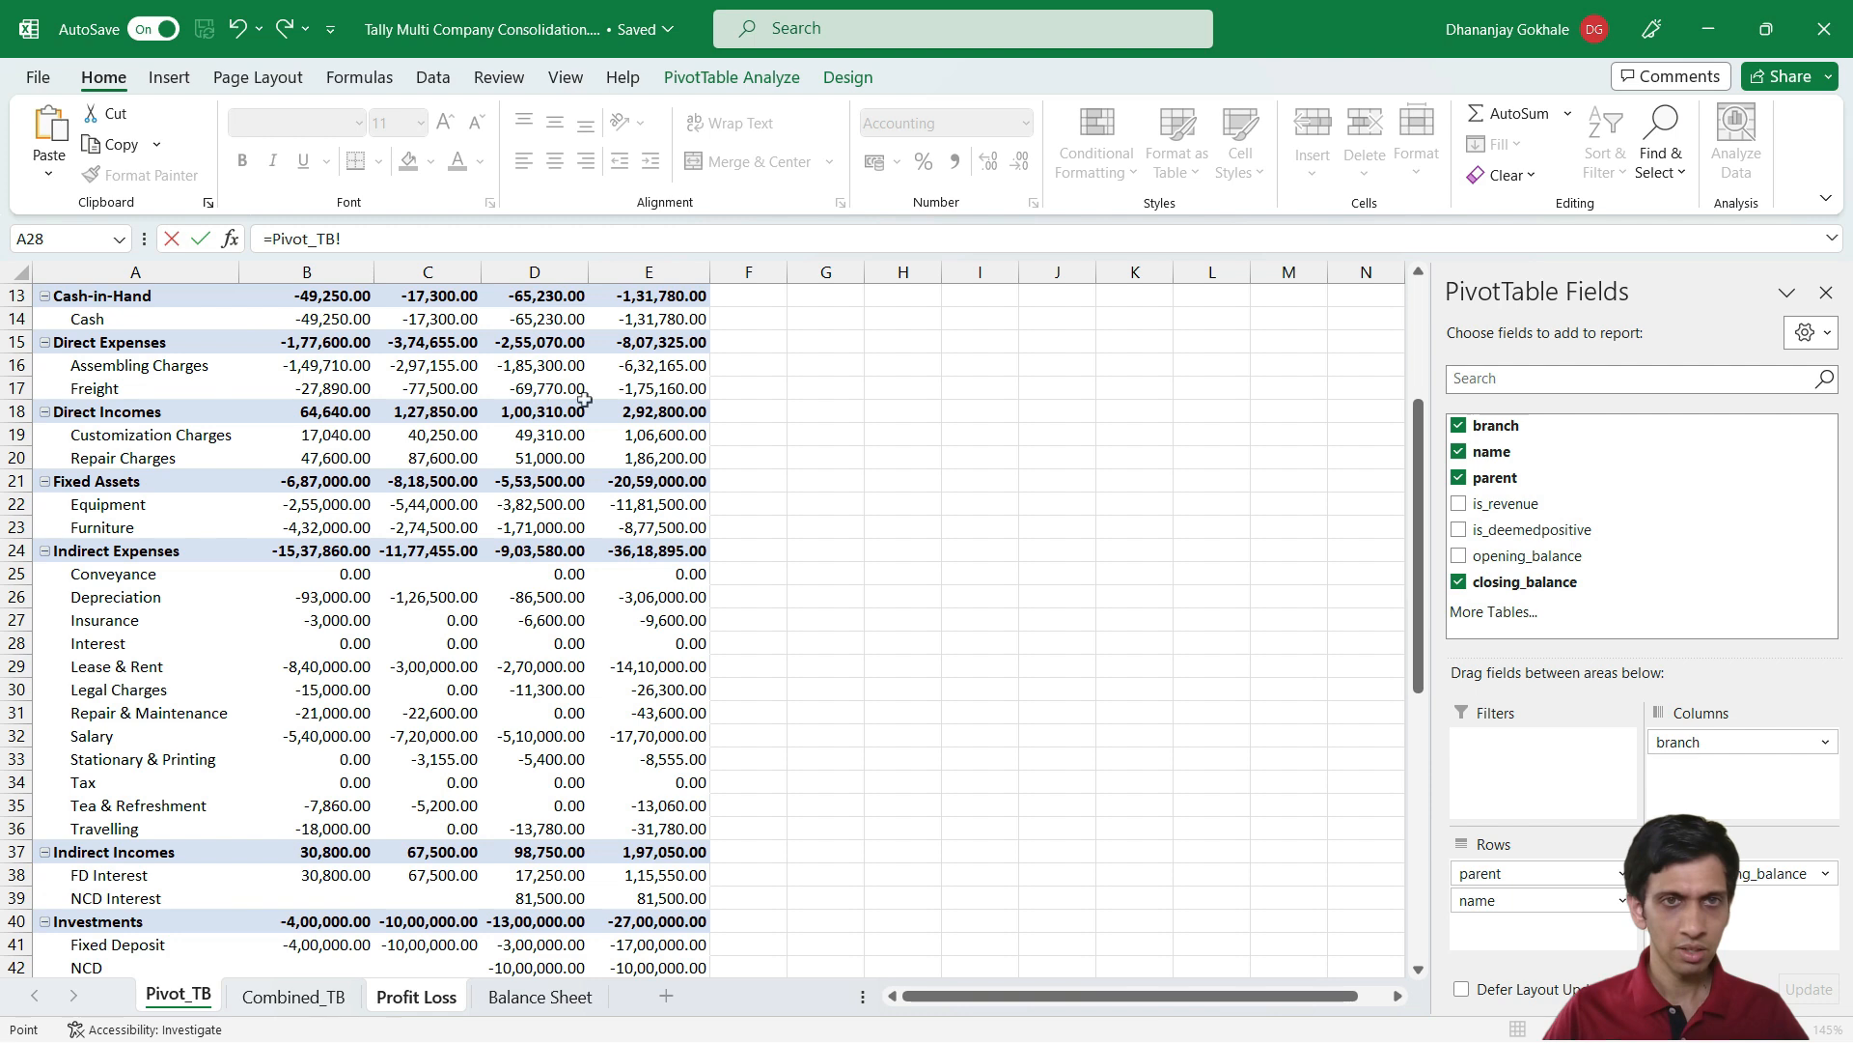
click(647, 412)
key(Return)
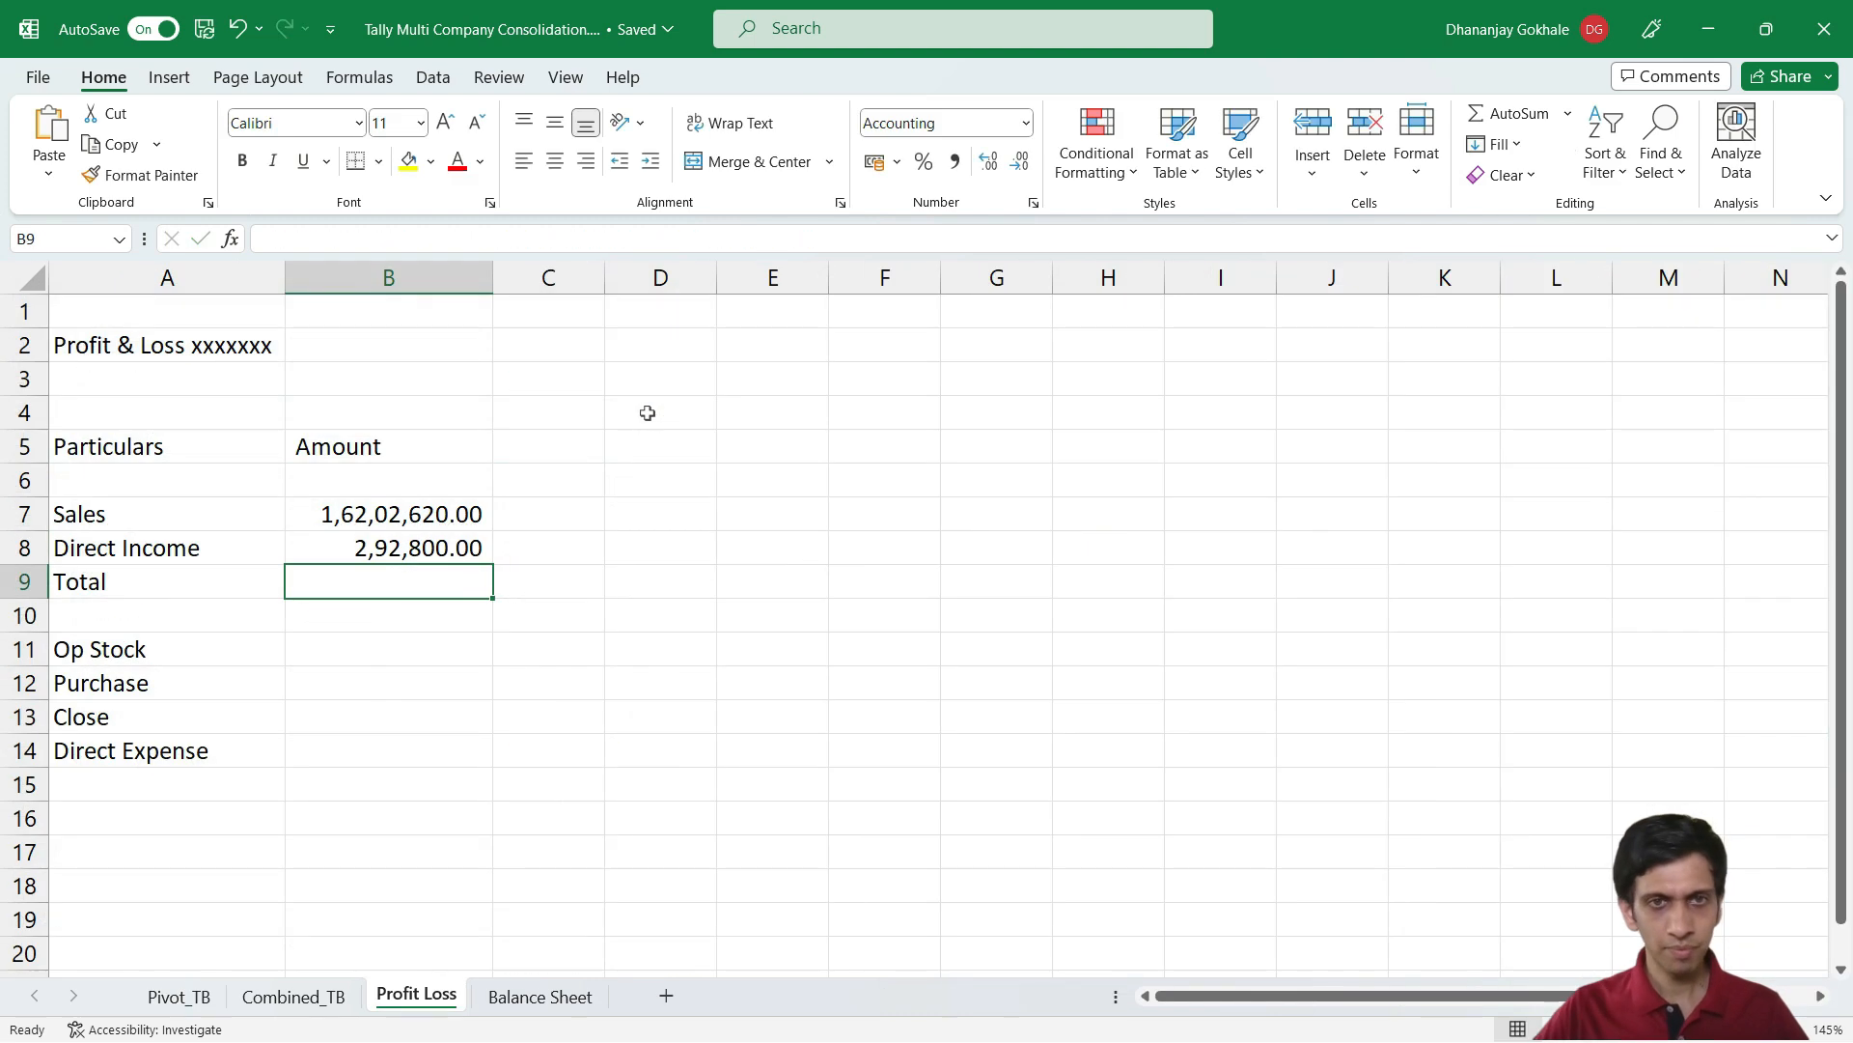
Link the Purchase amount in B12 to the Purchase Accounts grand total in the Pivot_TB PivotTable
click(393, 677)
text(=)
click(198, 997)
scroll(329, 584, up, 4)
scroll(356, 502, down, 5)
scroll(356, 501, down, 2)
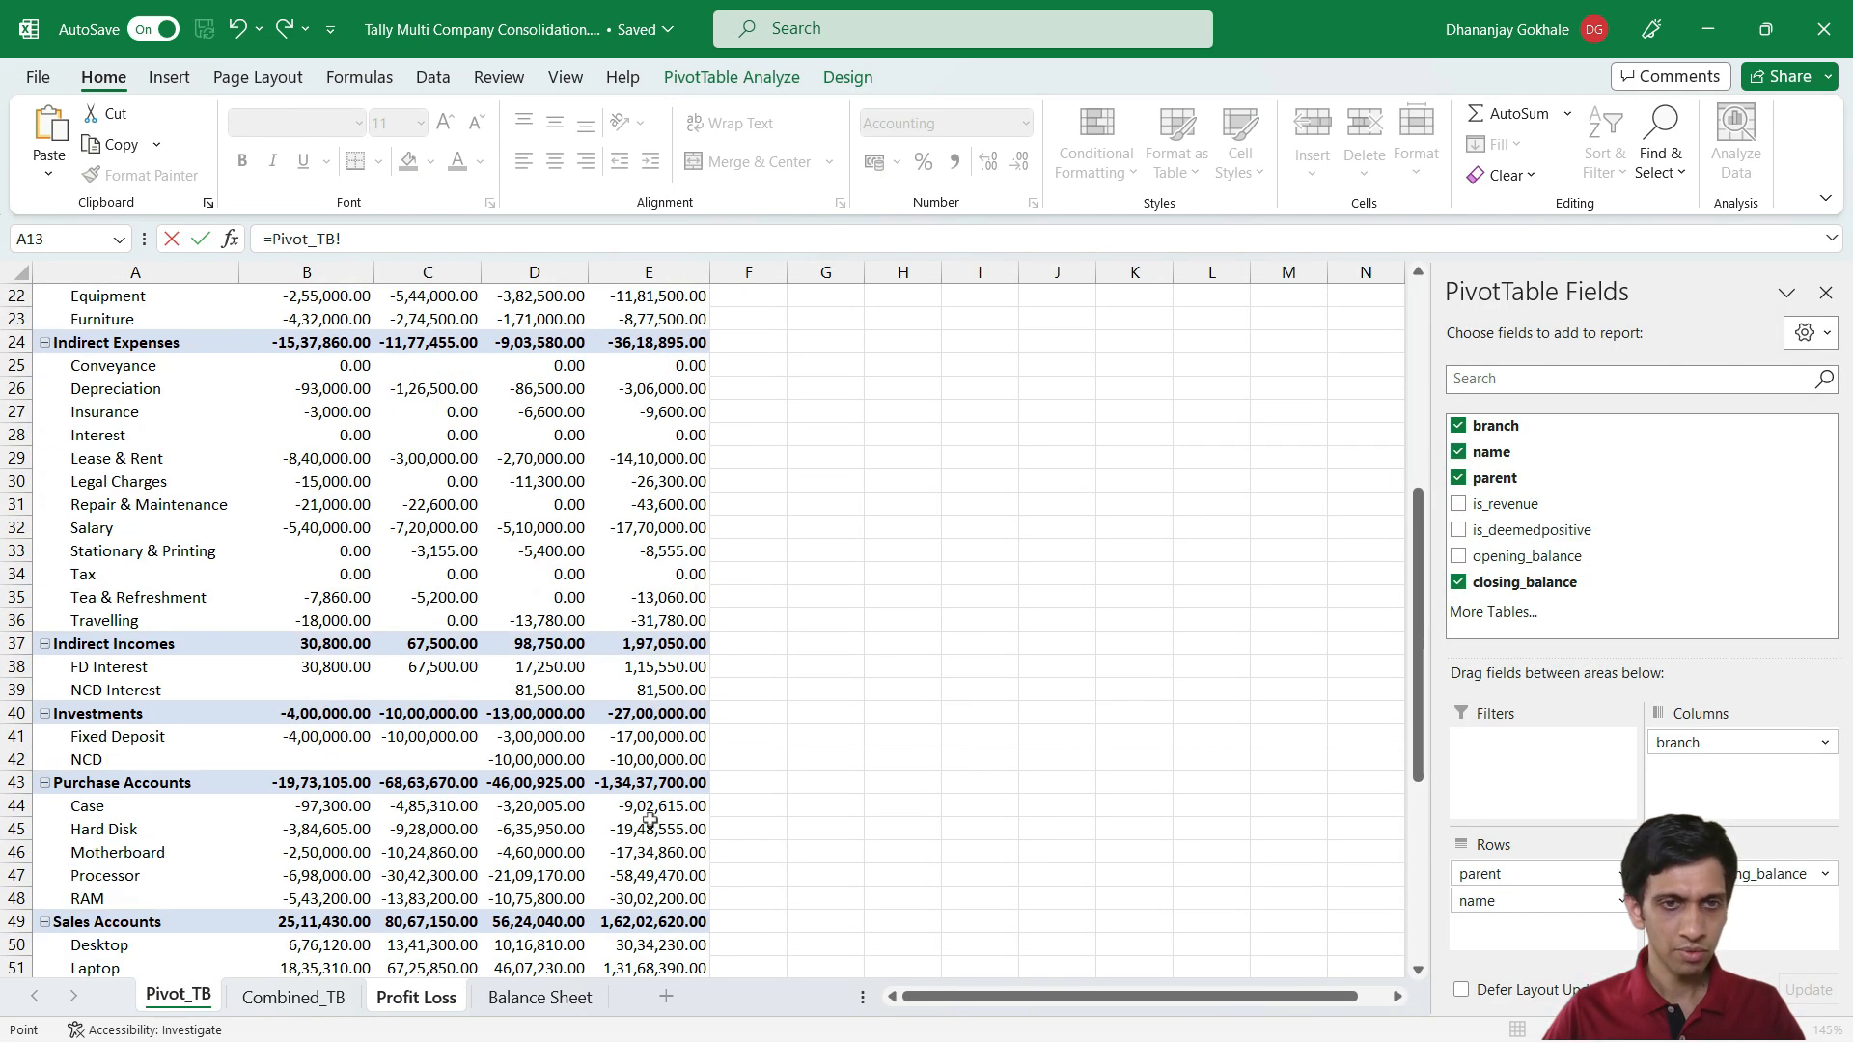
click(632, 783)
key(Return)
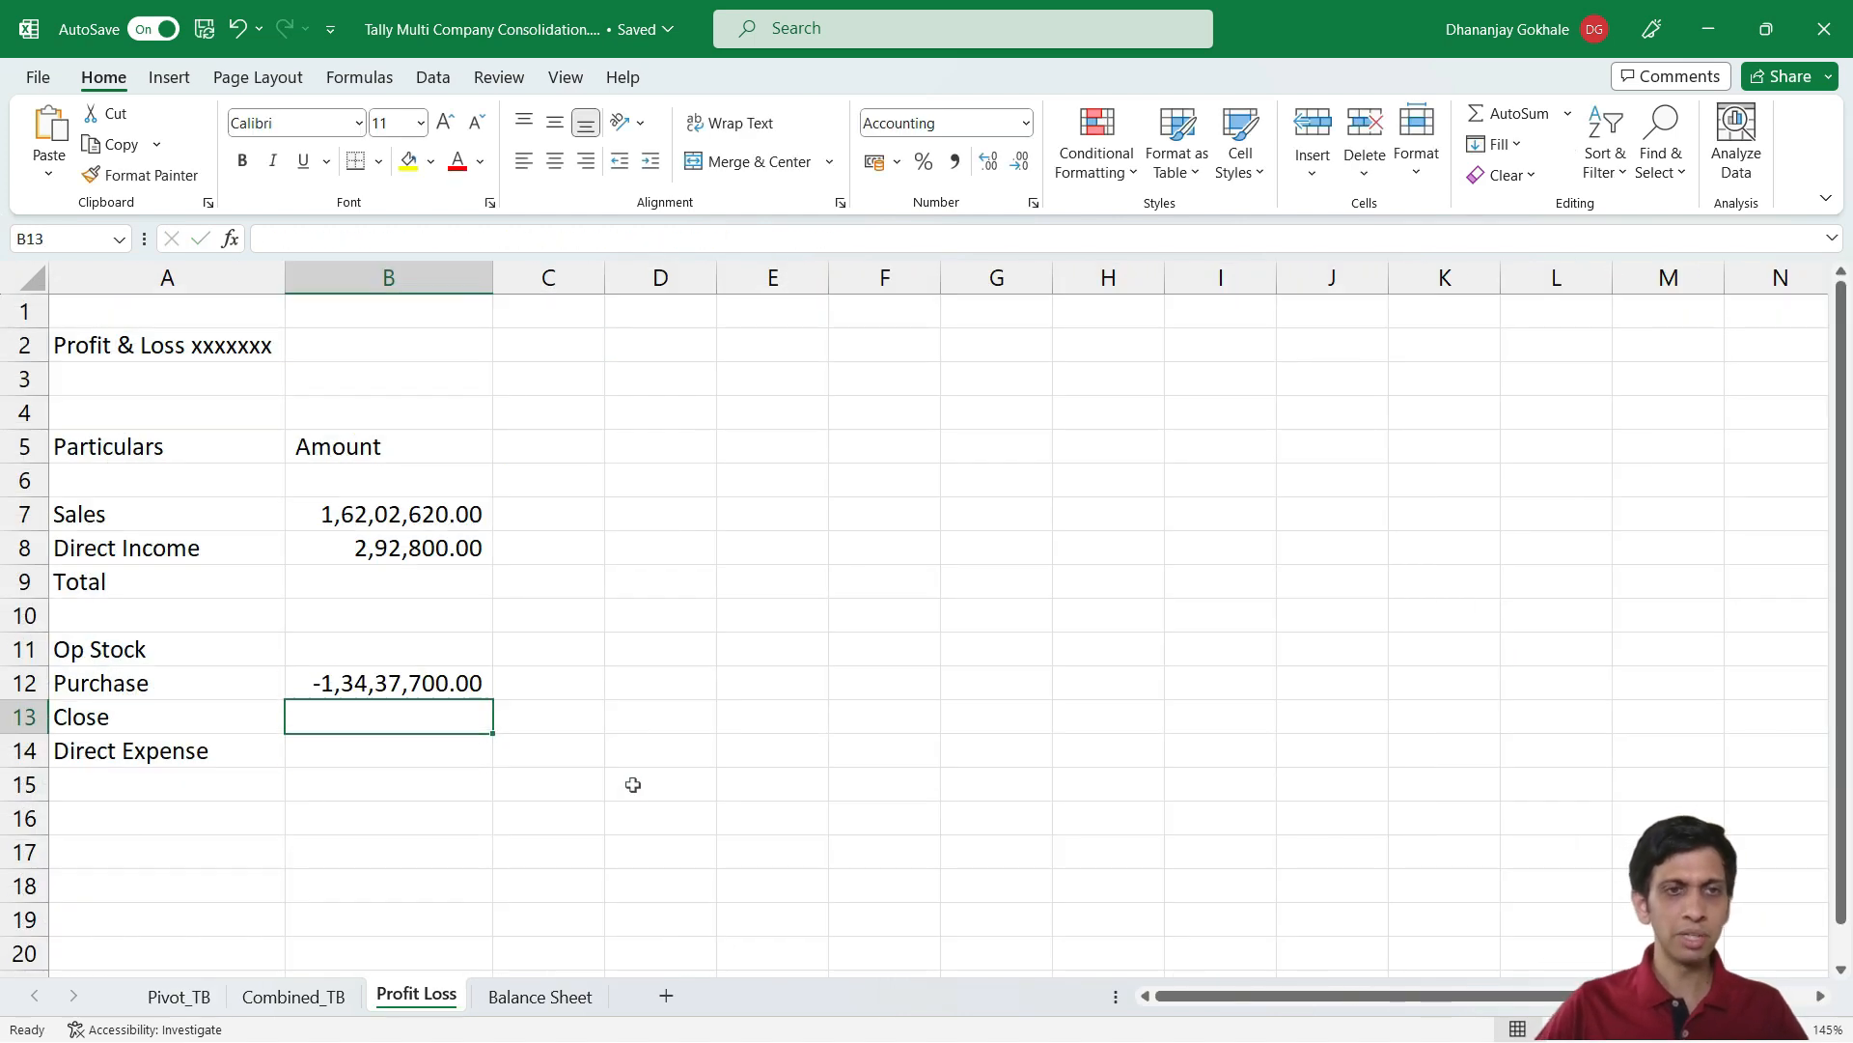
Reverse the sign of the Purchase amount in B12 by appending *-1 to its GETPIVOTDATA formula
key(Up)
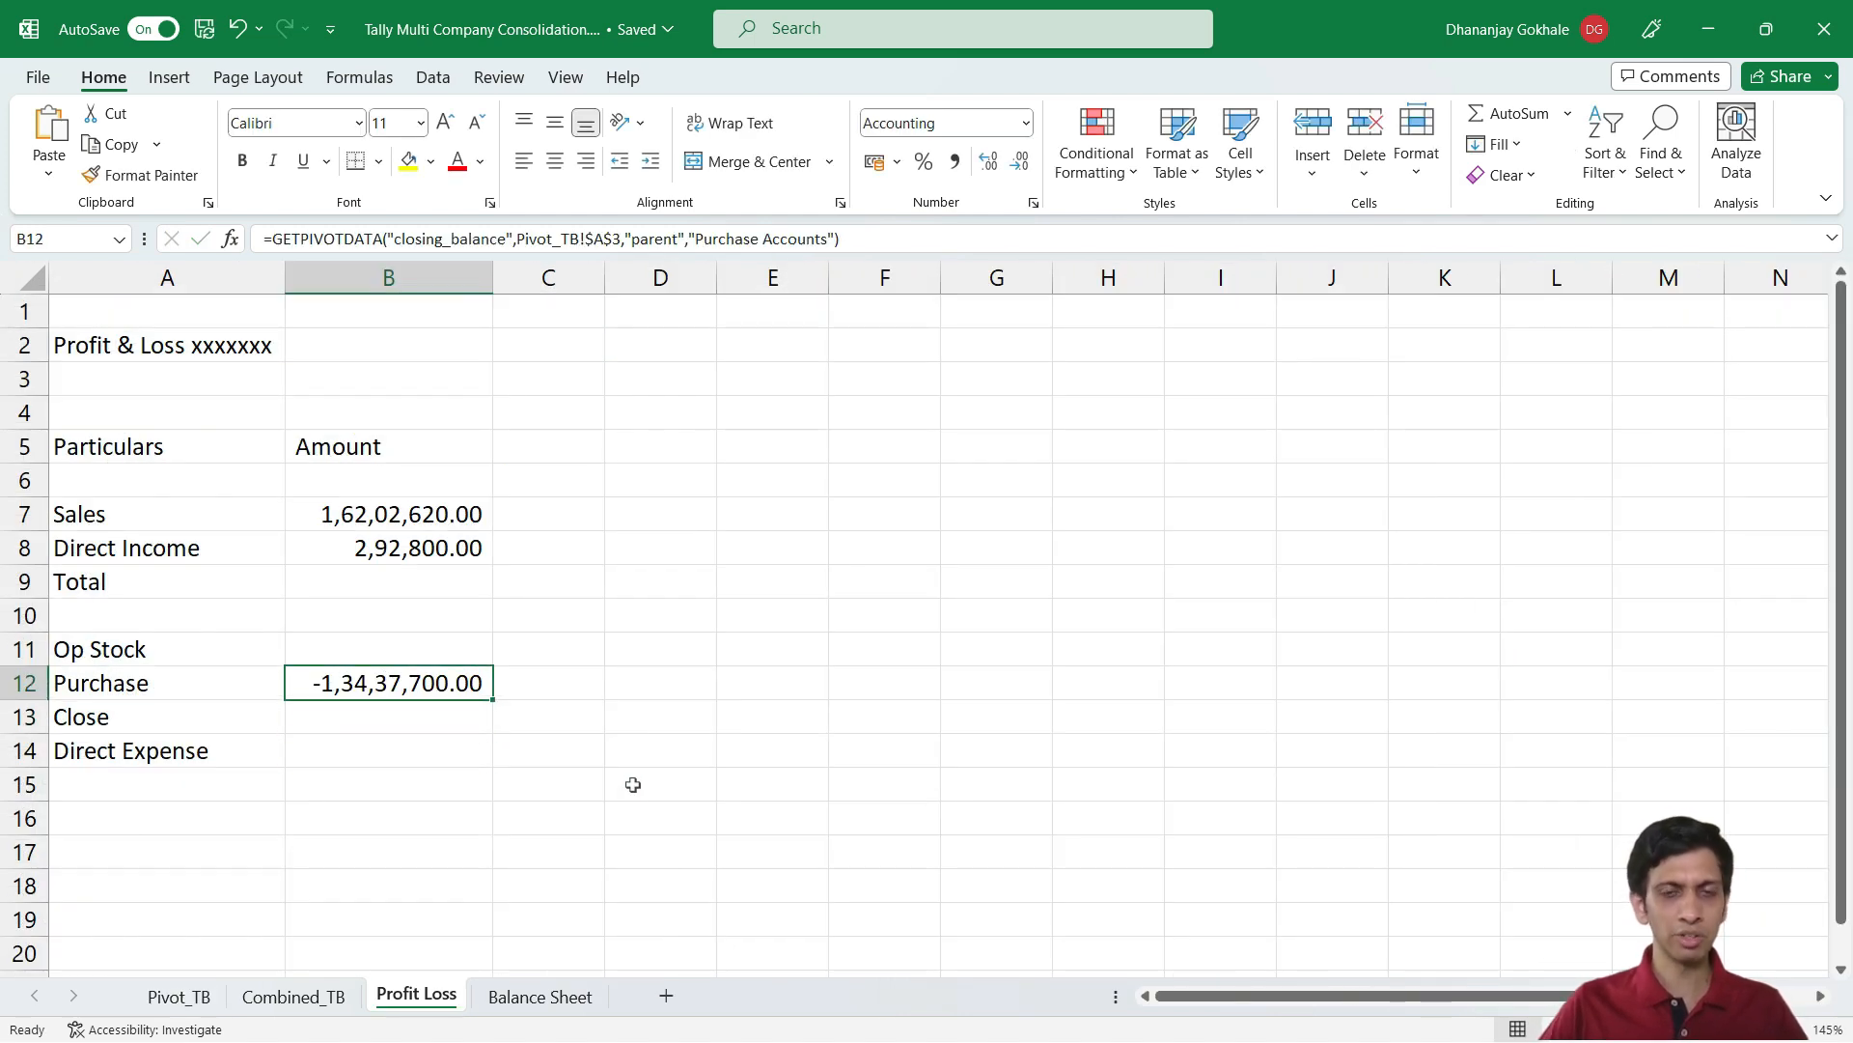
key(F2)
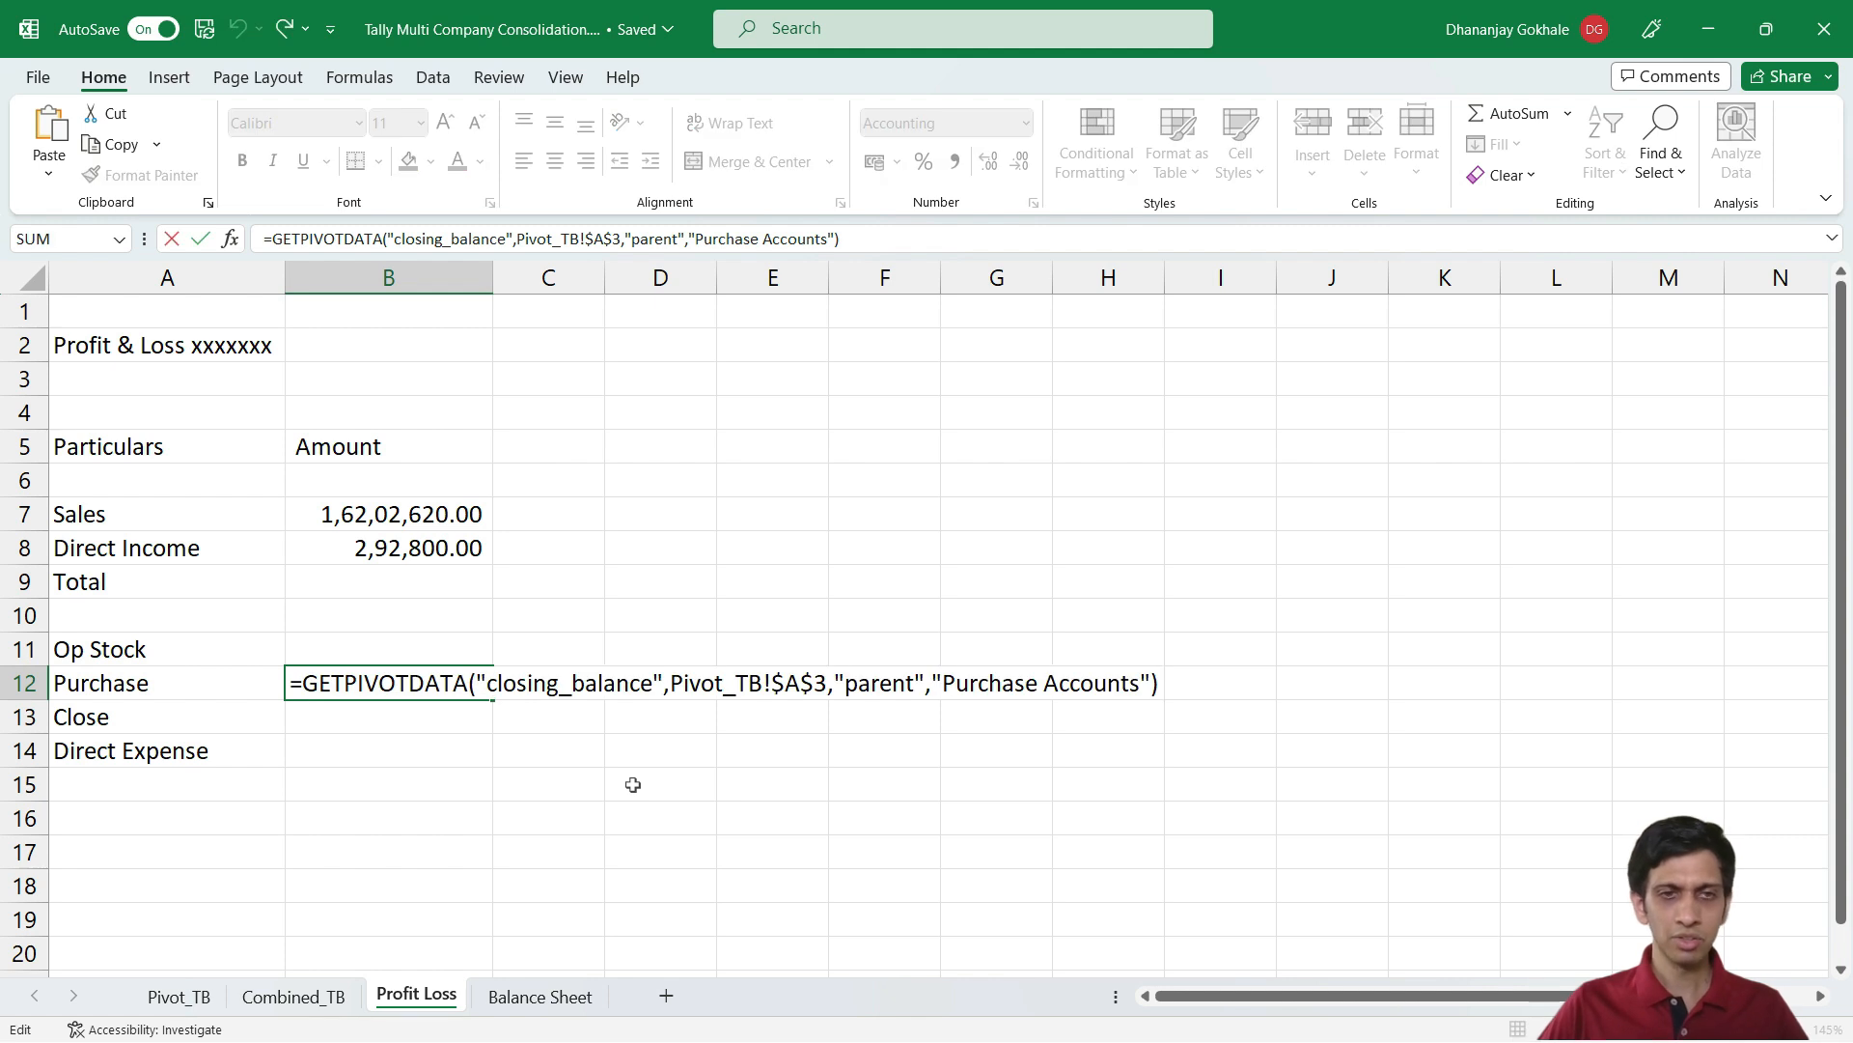
key(Escape)
key(F2)
text(*)
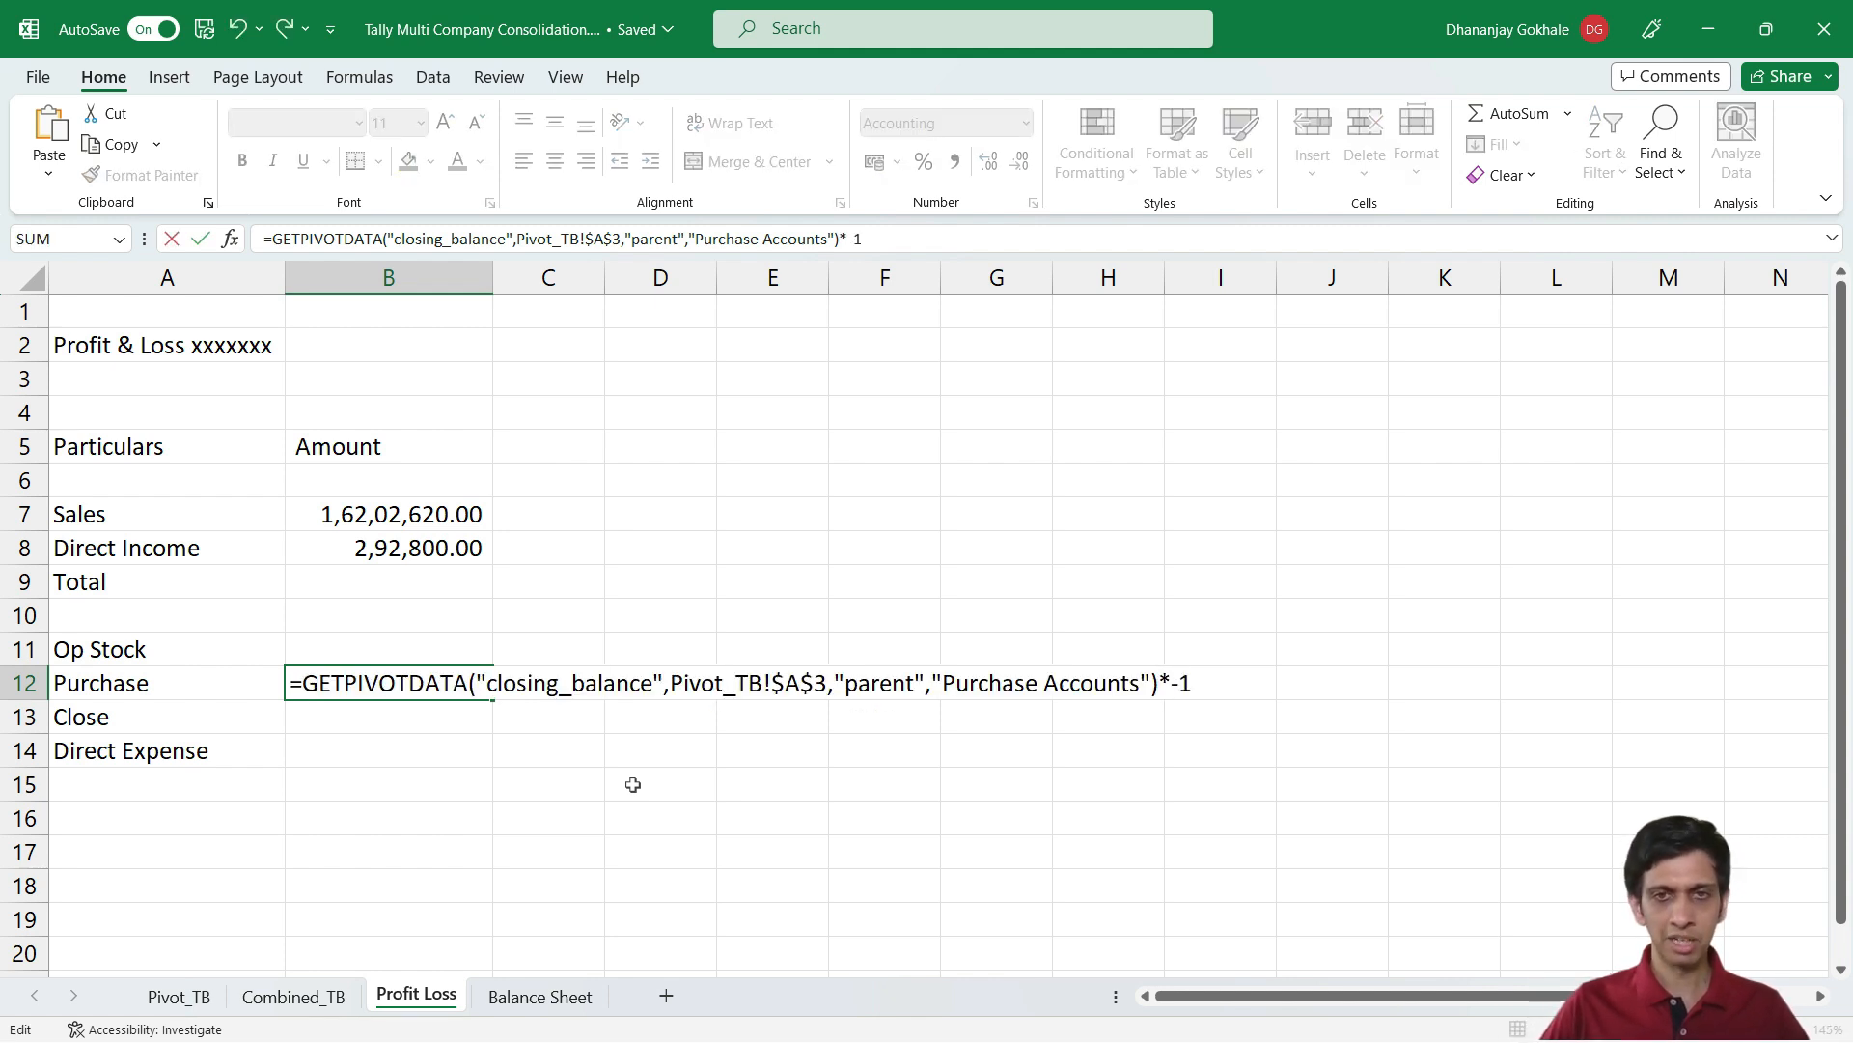
key(Return)
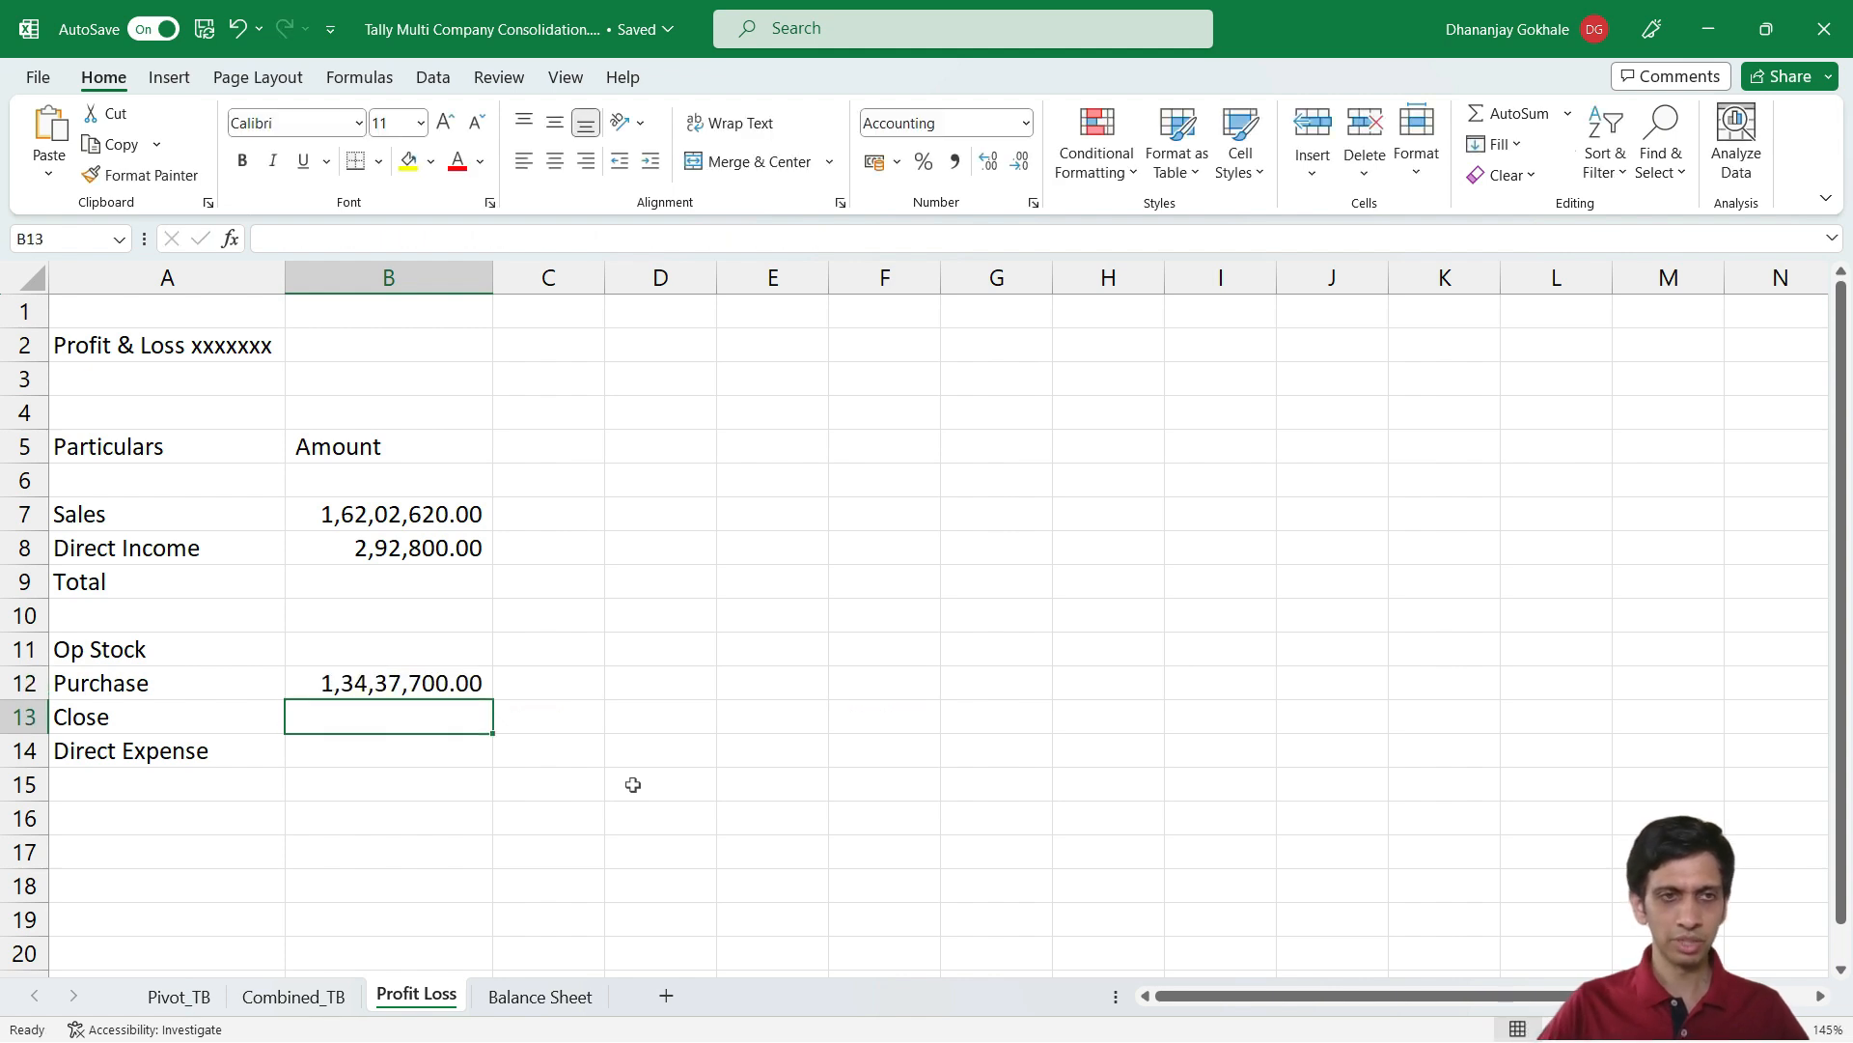
key(Up)
key(Up)
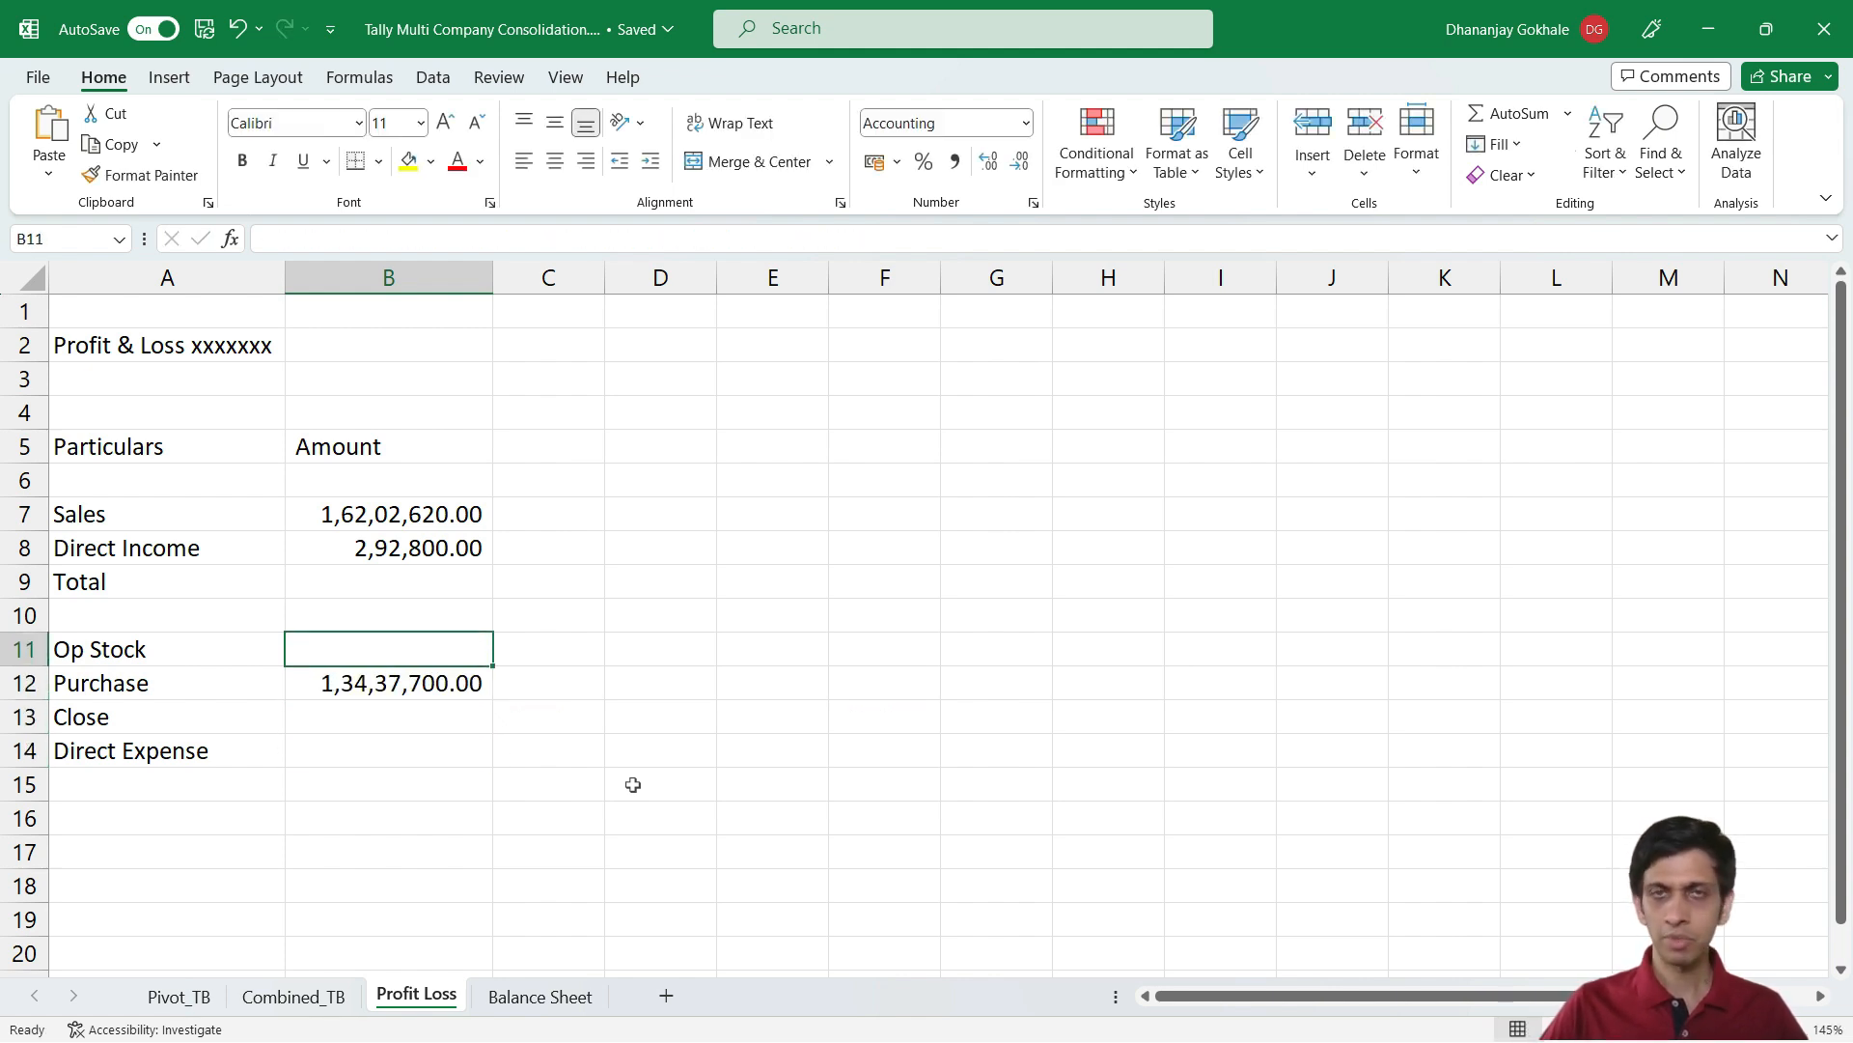
key(Down)
key(Down)
key(Down)
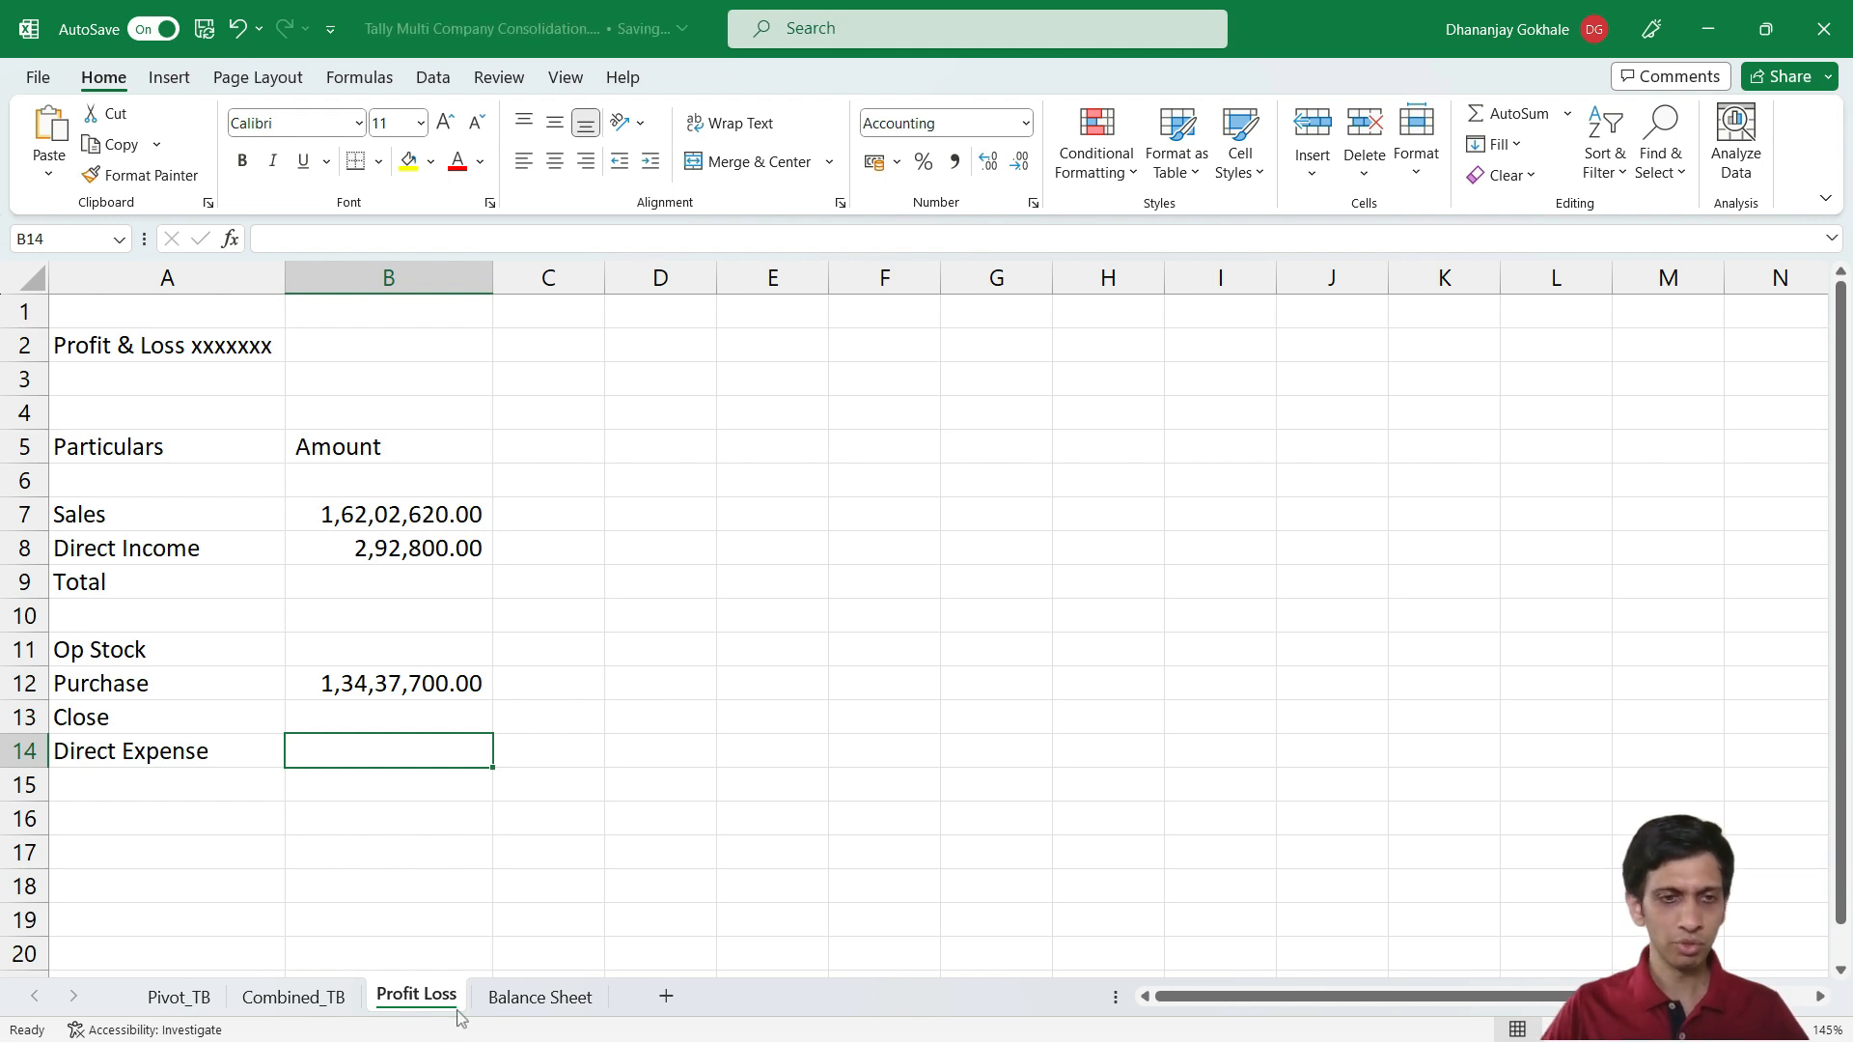
Create a copy of the Profit Loss sheet in the same workbook and place it directly after the original
right_click(391, 994)
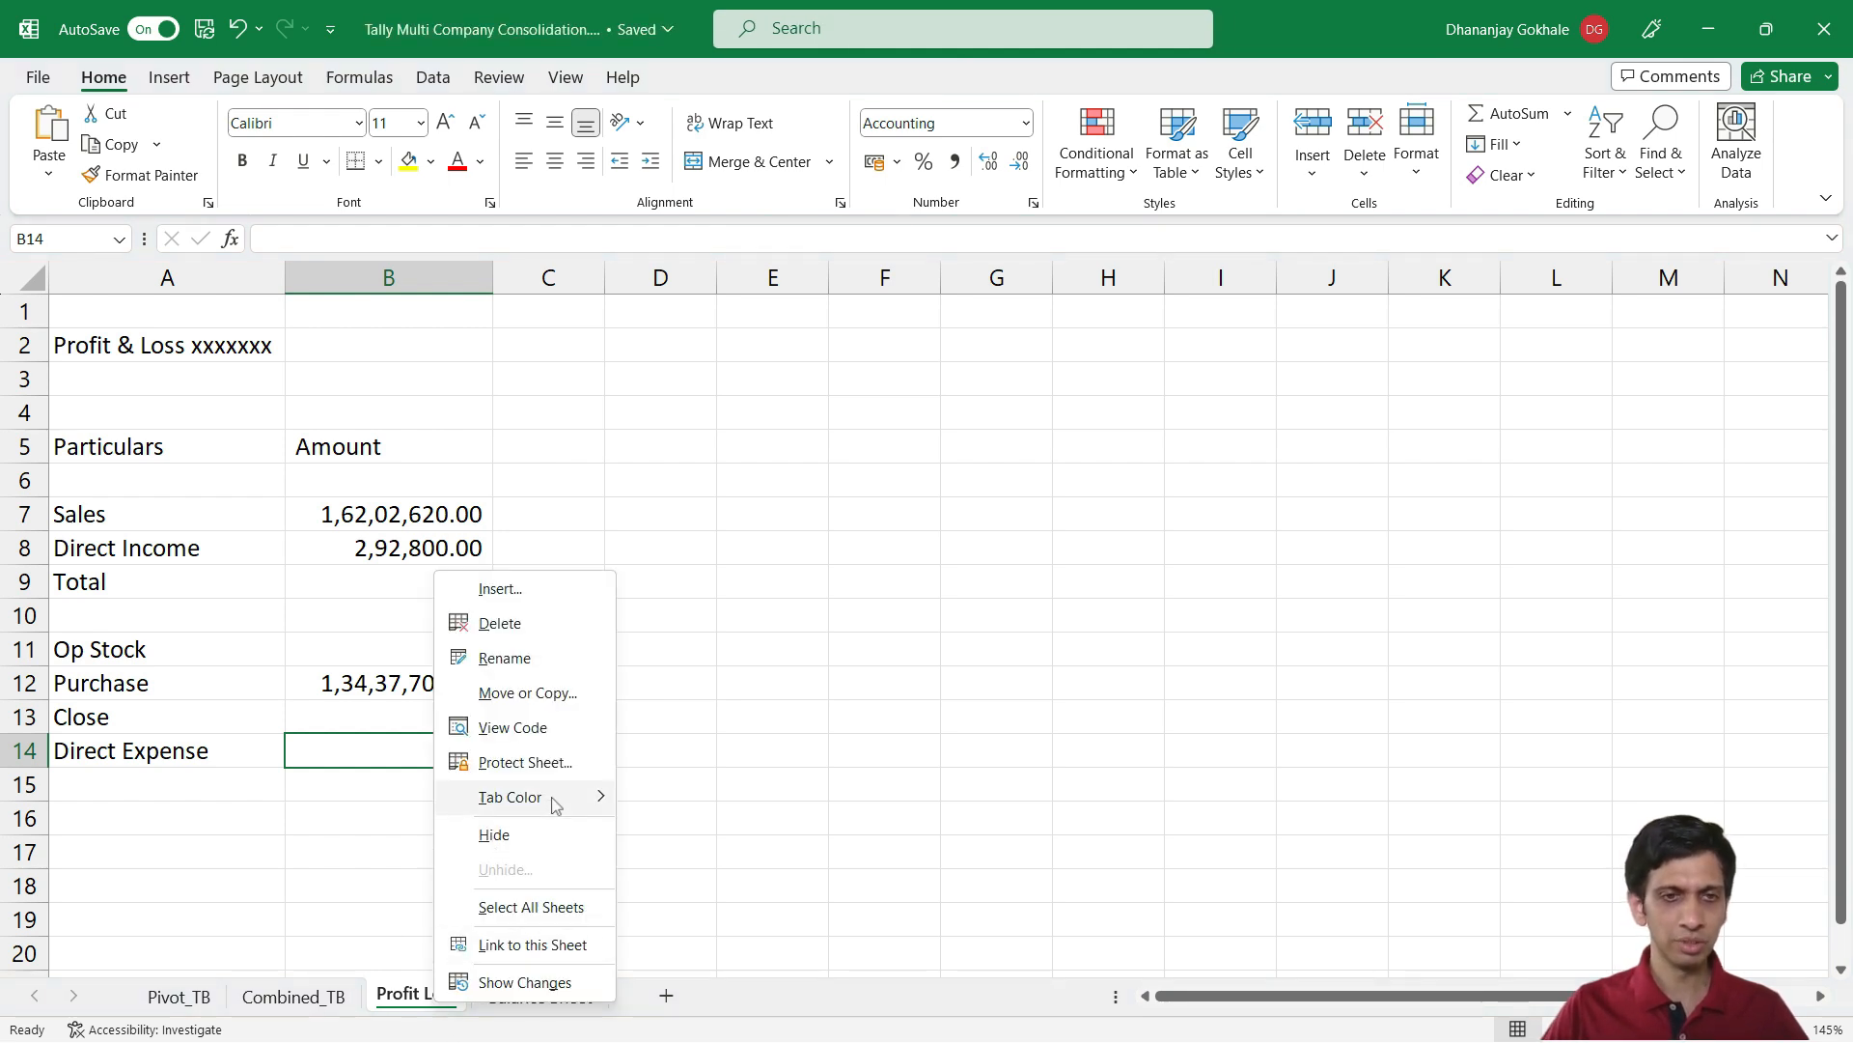
click(544, 694)
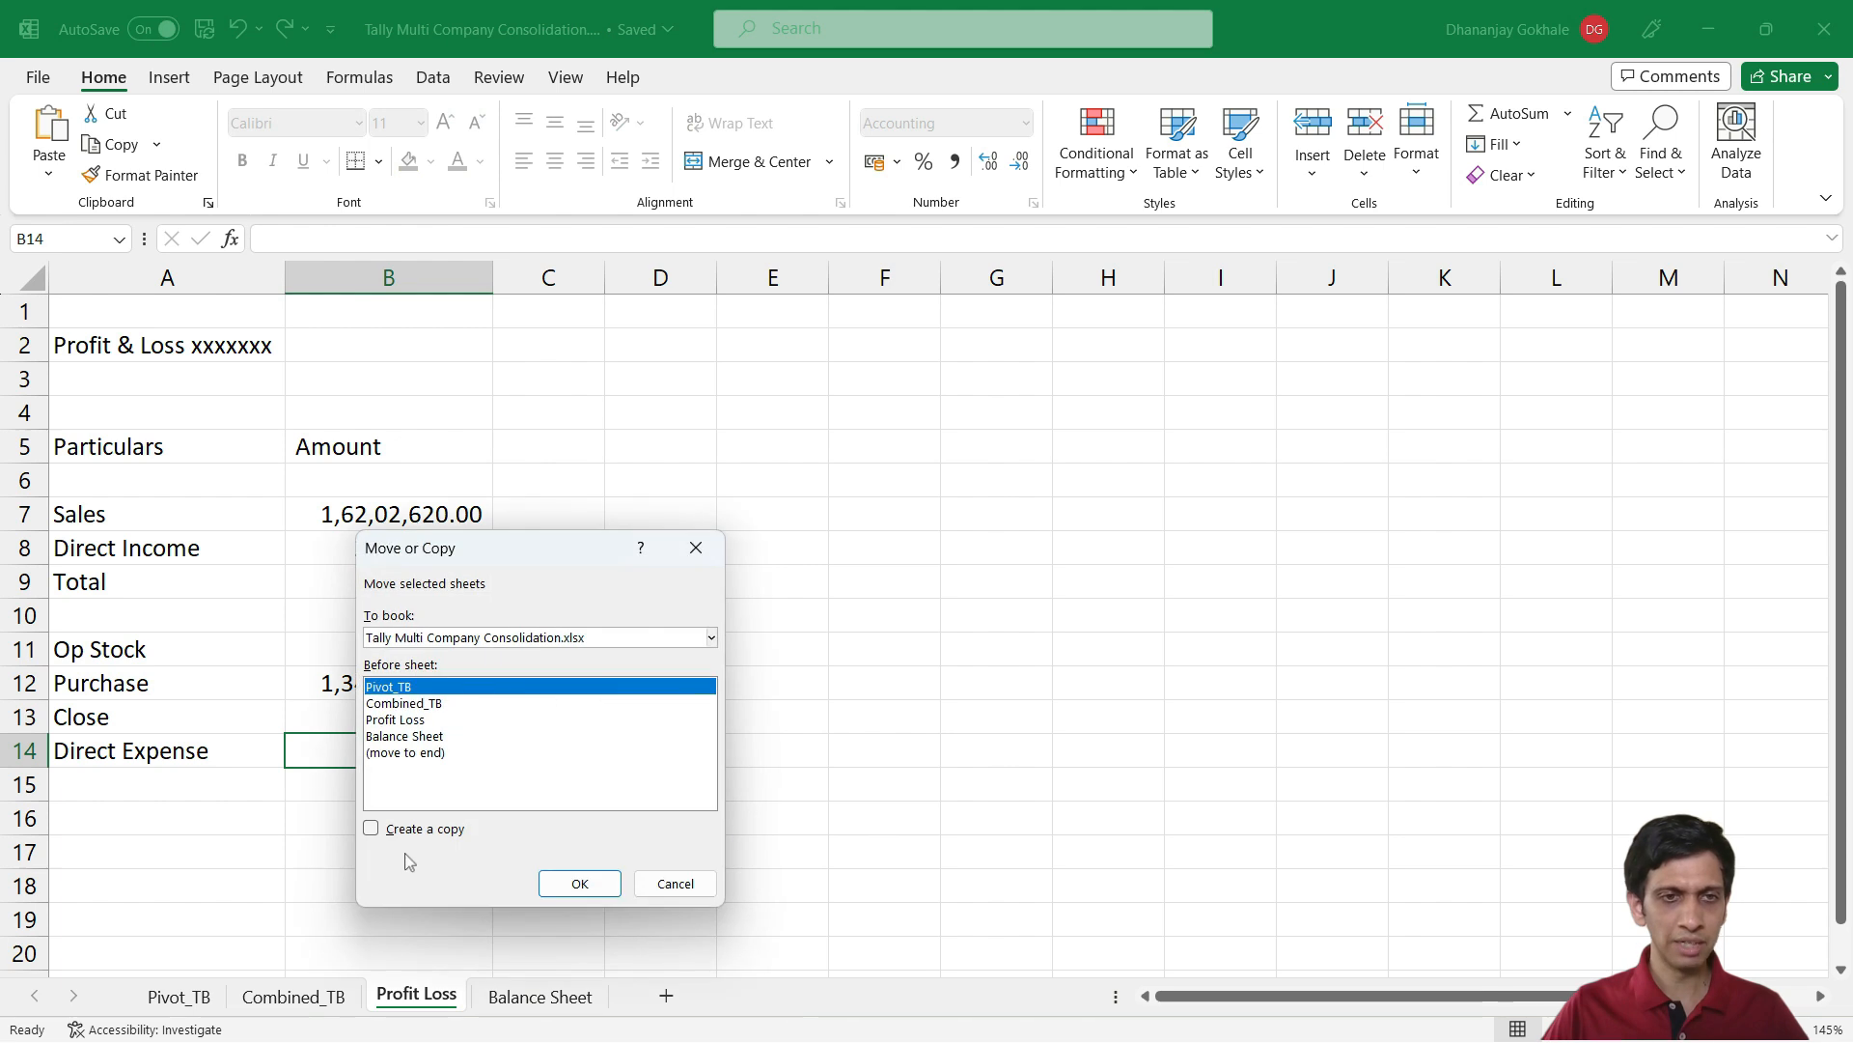
click(372, 828)
double_click(405, 752)
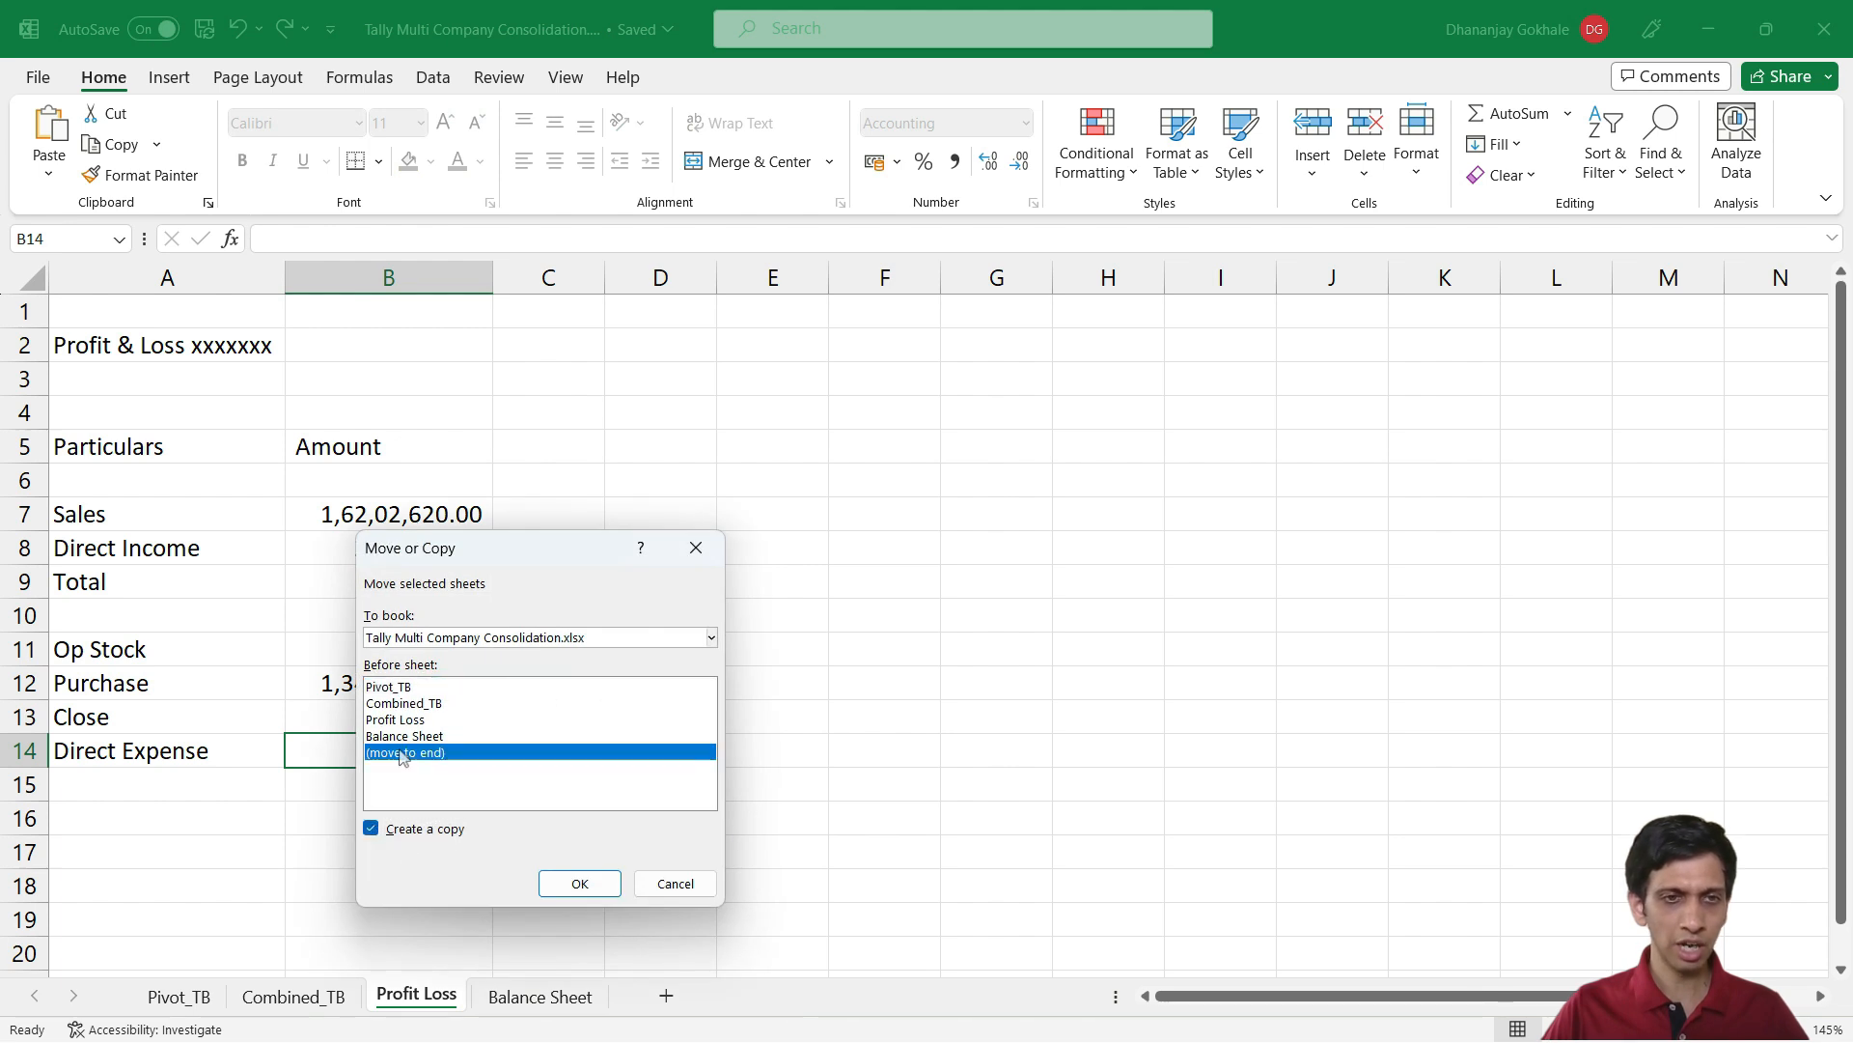
drag(678, 1004, 494, 999)
Rename the copied sheet as "Profit Loss (Branch wise)"
double_click(531, 998)
key(Return)
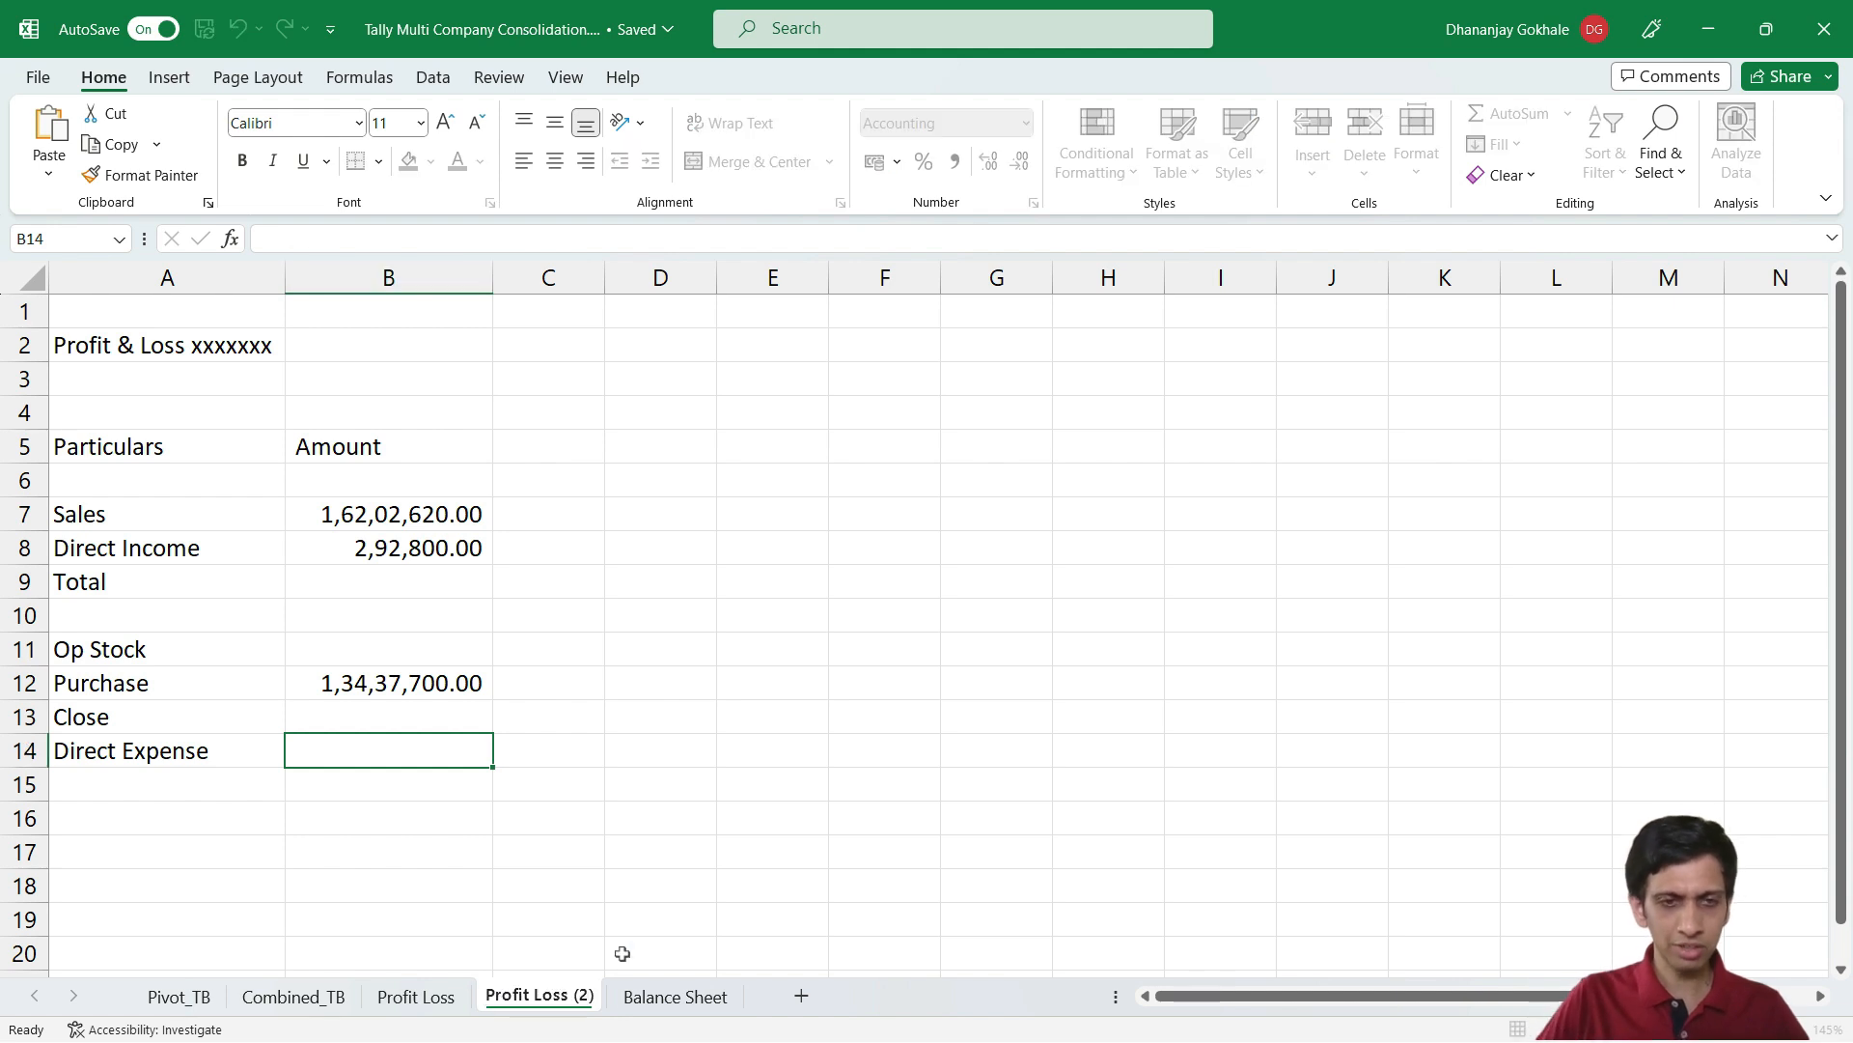
key(BackSpace)
key(BackSpace)
key(BackSpace)
key(BackSpace)
text(()
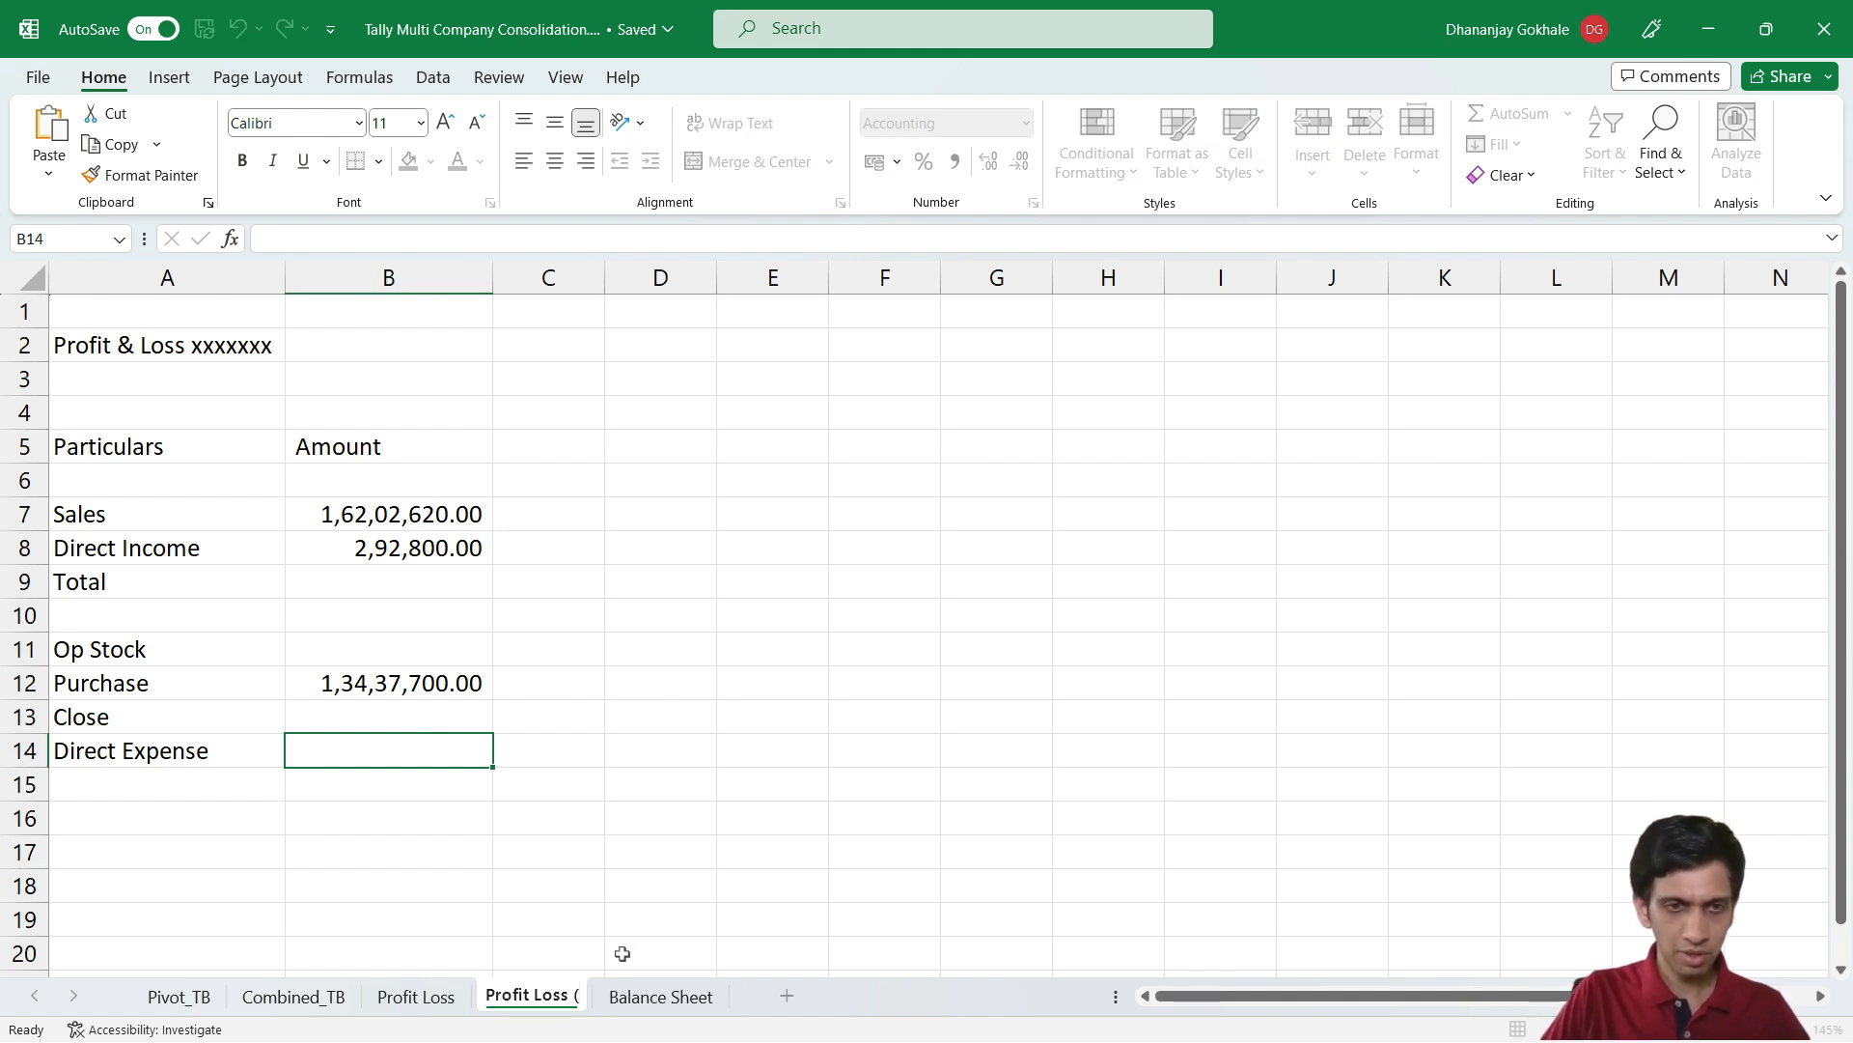
text(Branch wise)
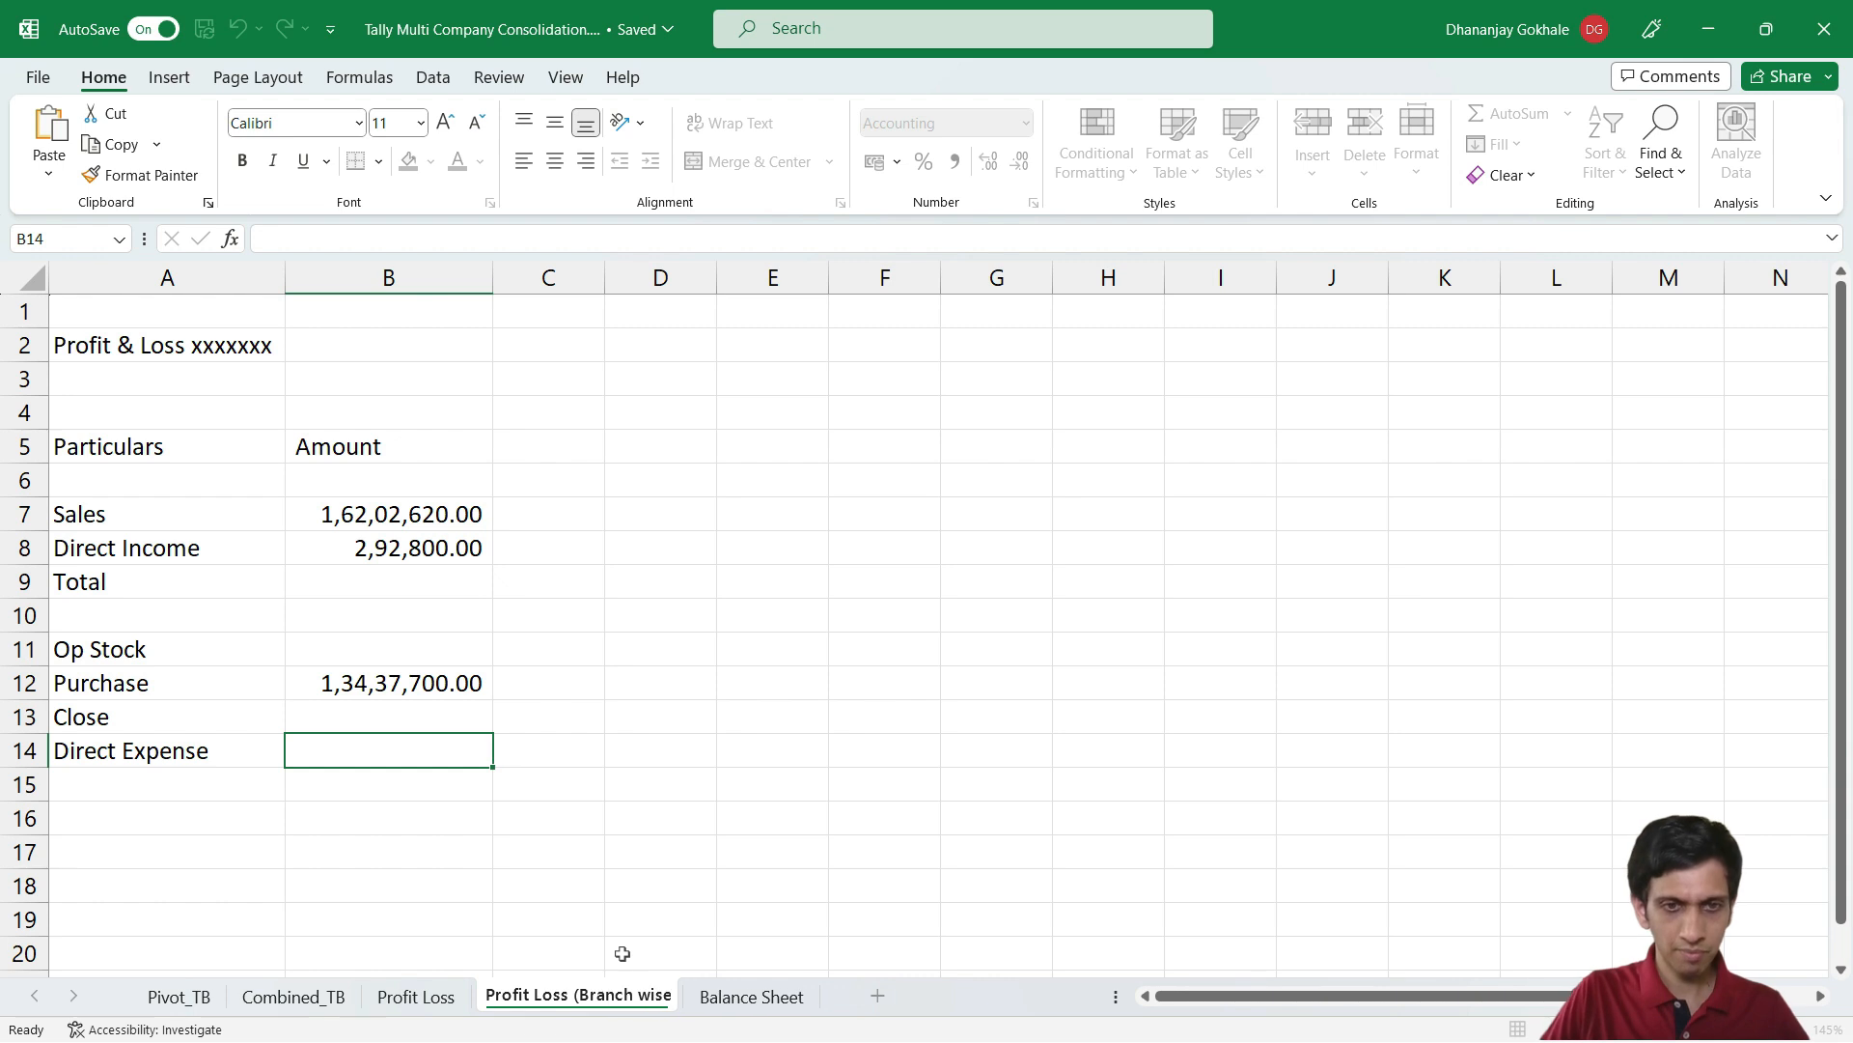
text())
key(Return)
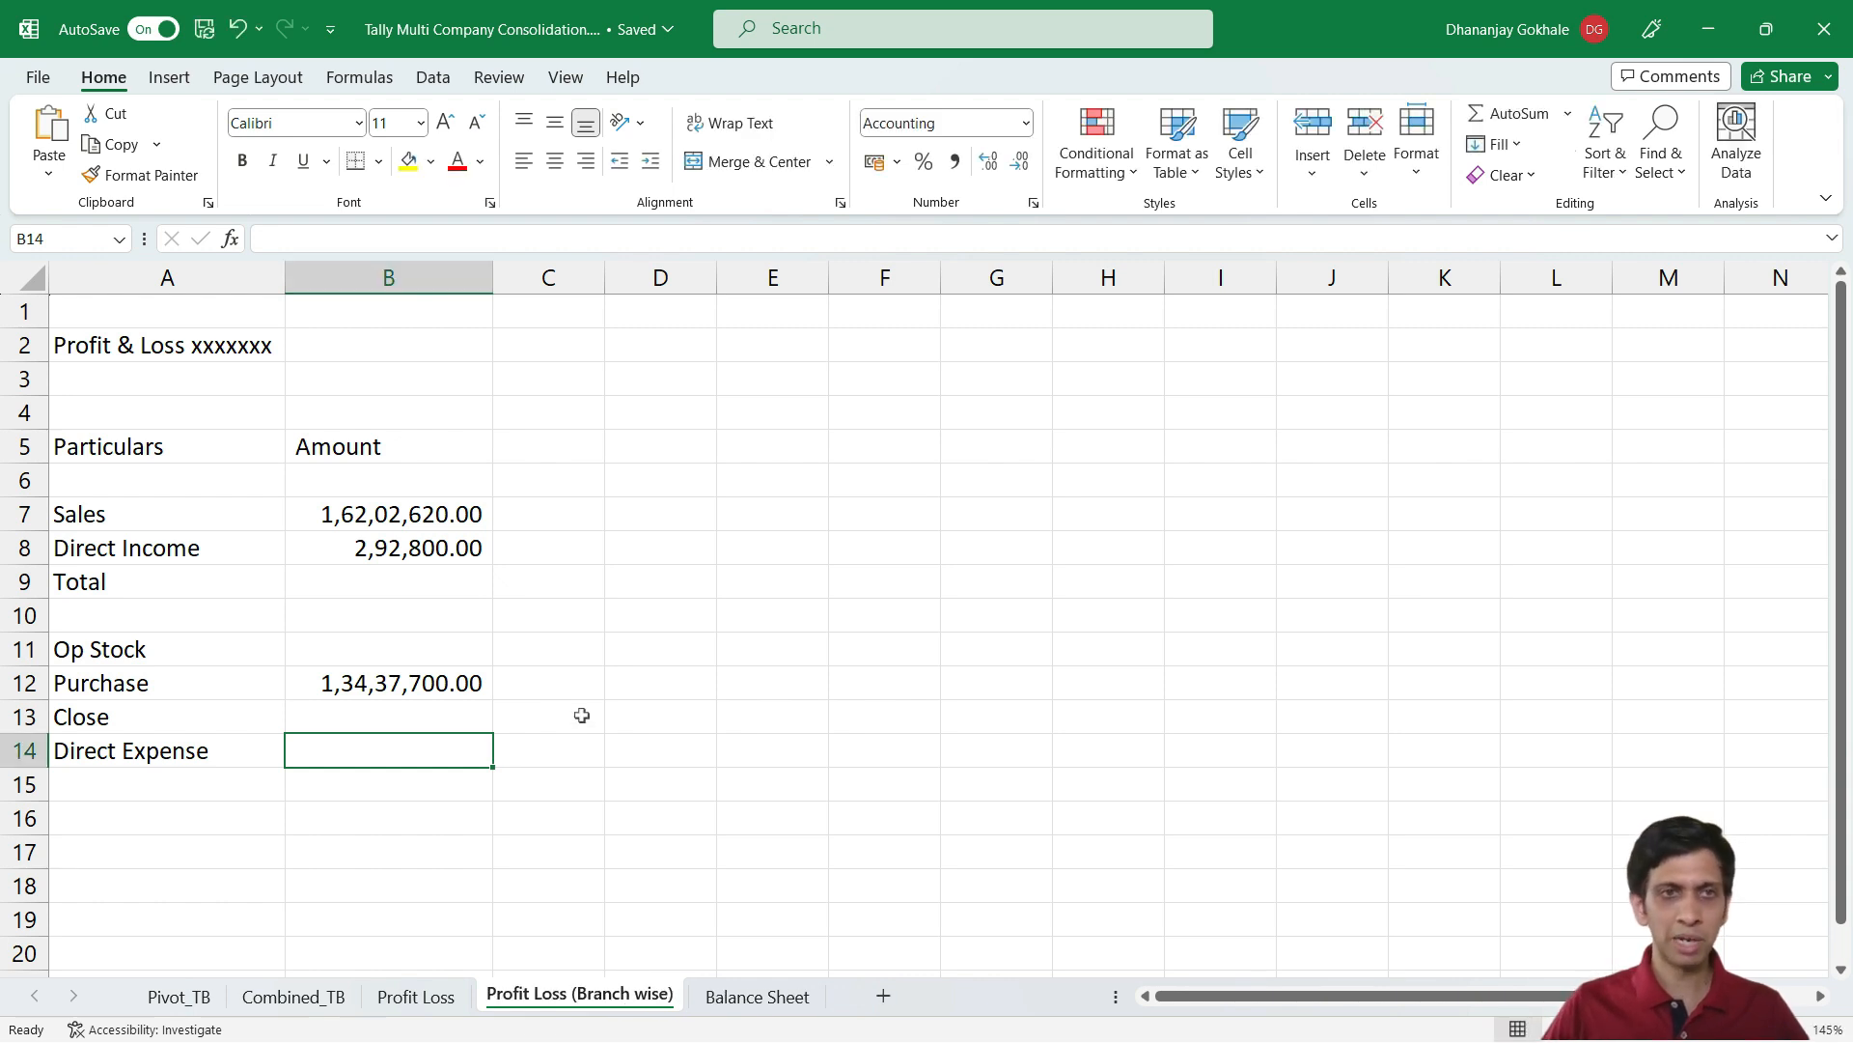
Clear the Sales, Direct Income and Purchase amounts in column B of the Profit Loss (Branch wise) sheet
click(416, 997)
click(518, 1002)
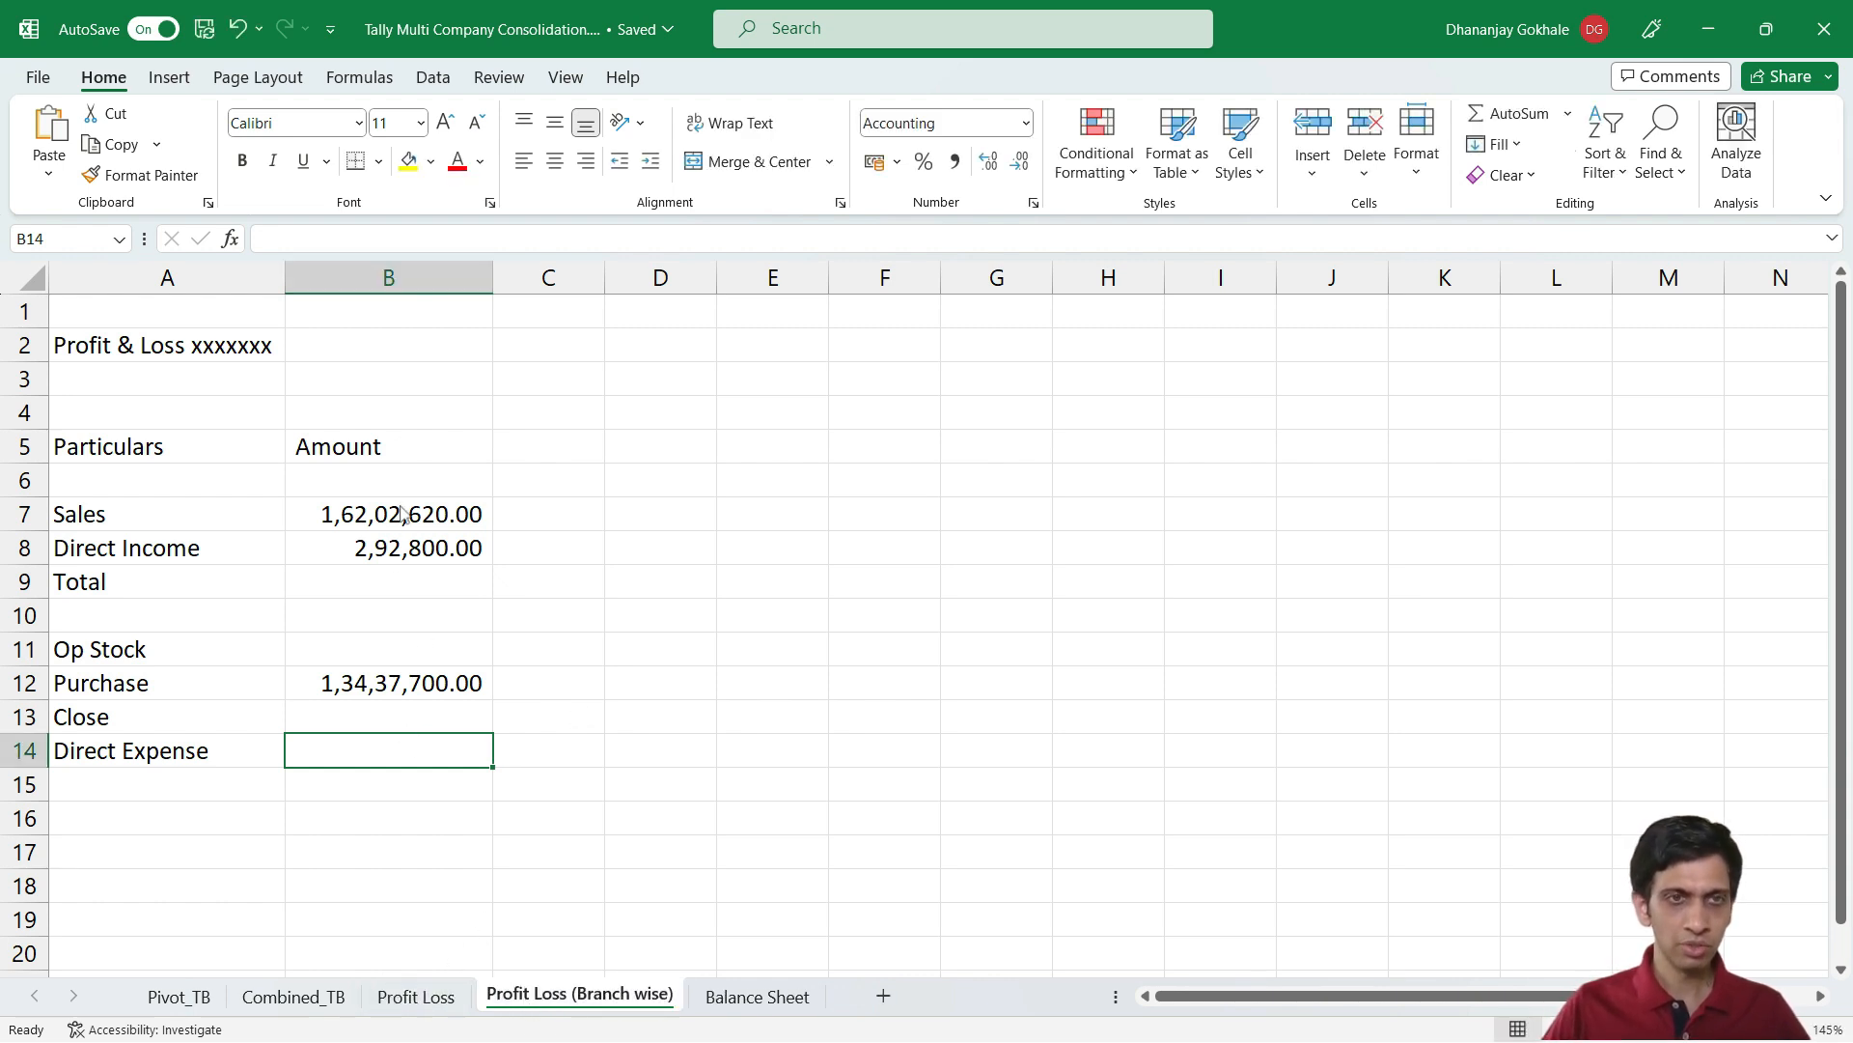
drag(383, 509, 373, 686)
key(Delete)
Insert three blank columns before the Amount column, between Particulars and Amount
click(299, 374)
click(381, 277)
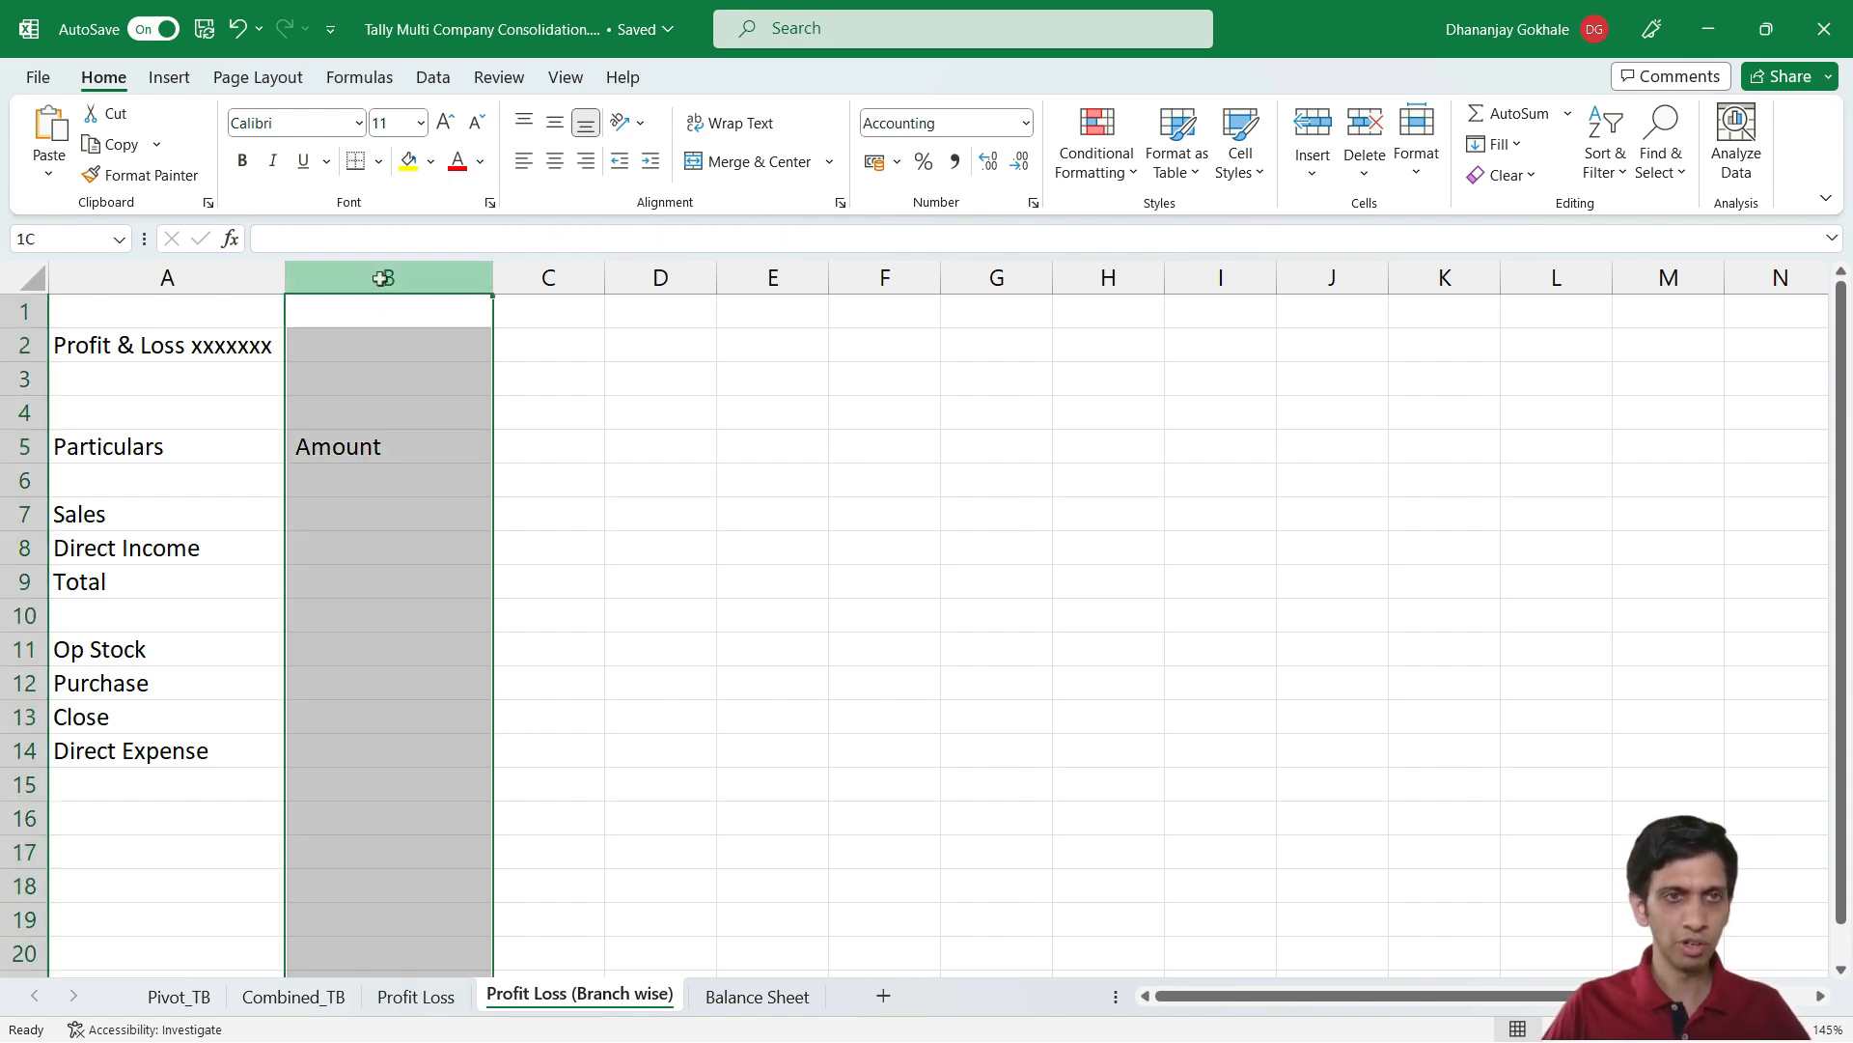
key(ctrl+shift+plus)
key(ctrl+shift+plus)
key(ctrl+shift+plus)
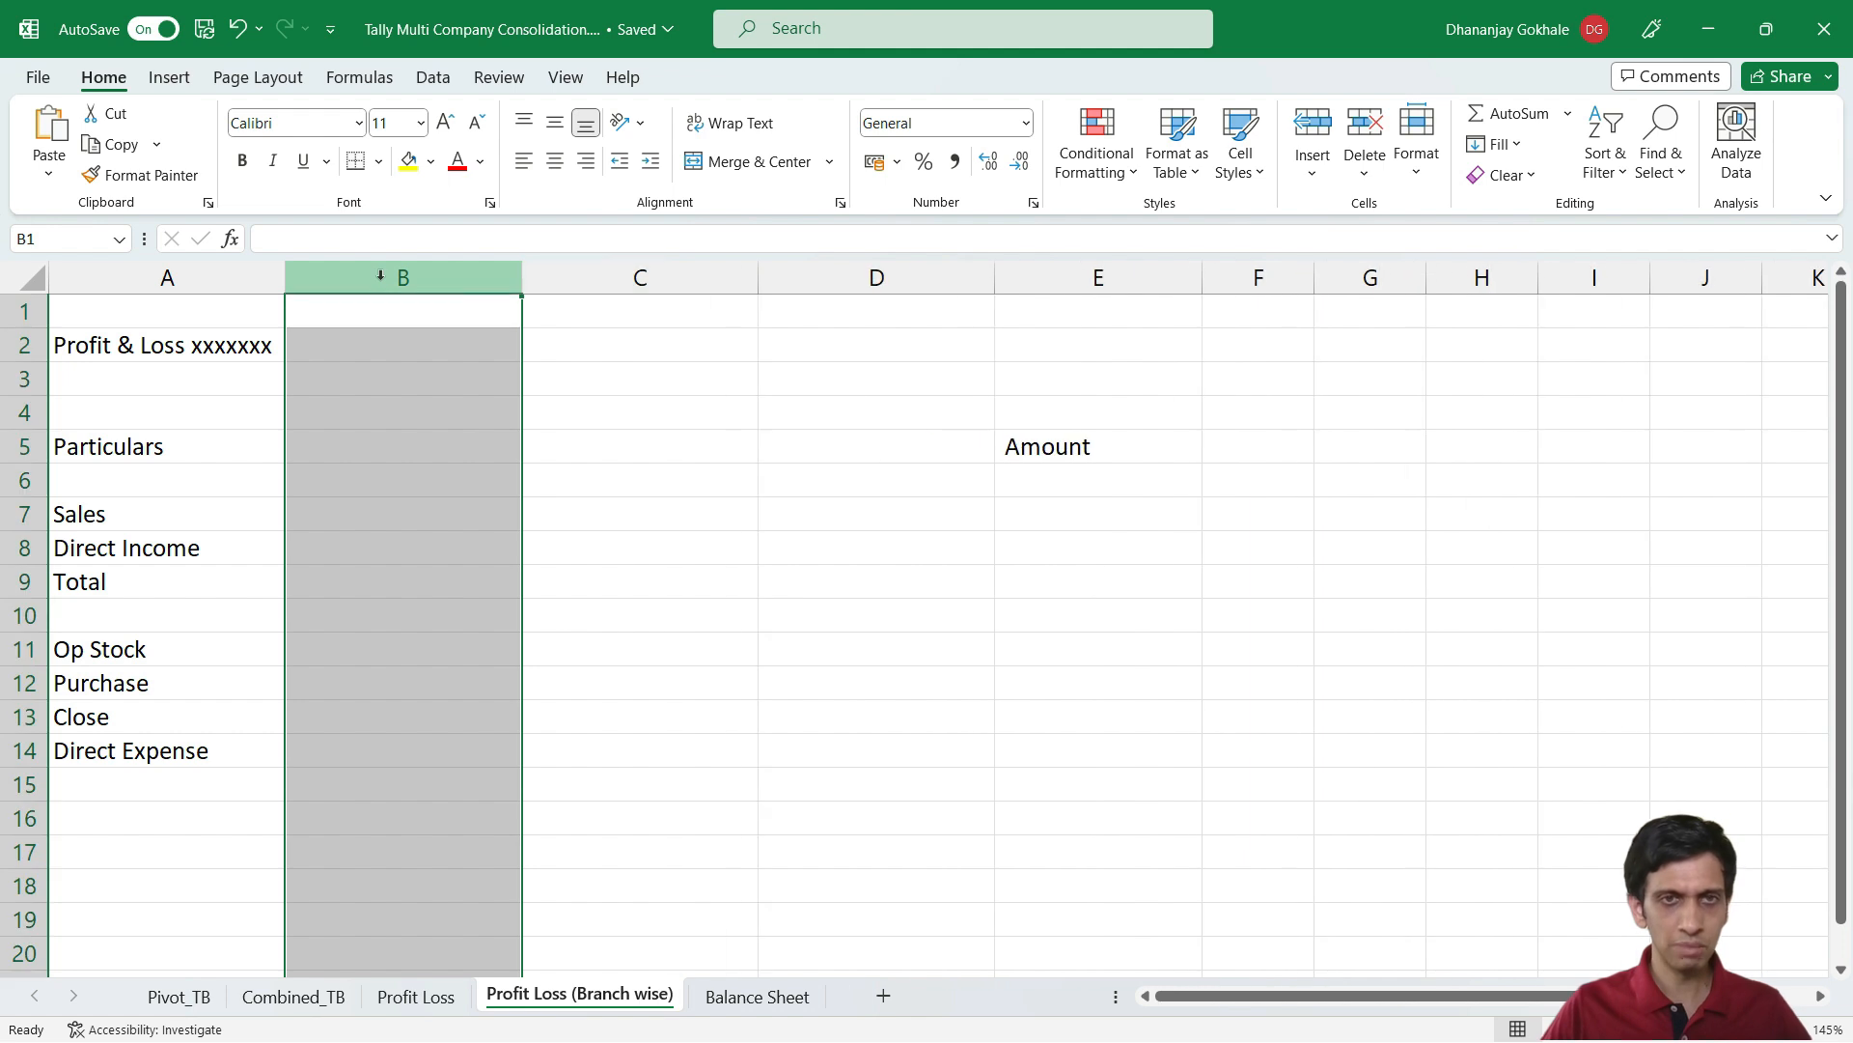
Narrow the newly inserted columns B, C and D slightly
drag(318, 480, 387, 513)
drag(521, 278, 484, 275)
drag(721, 271, 686, 274)
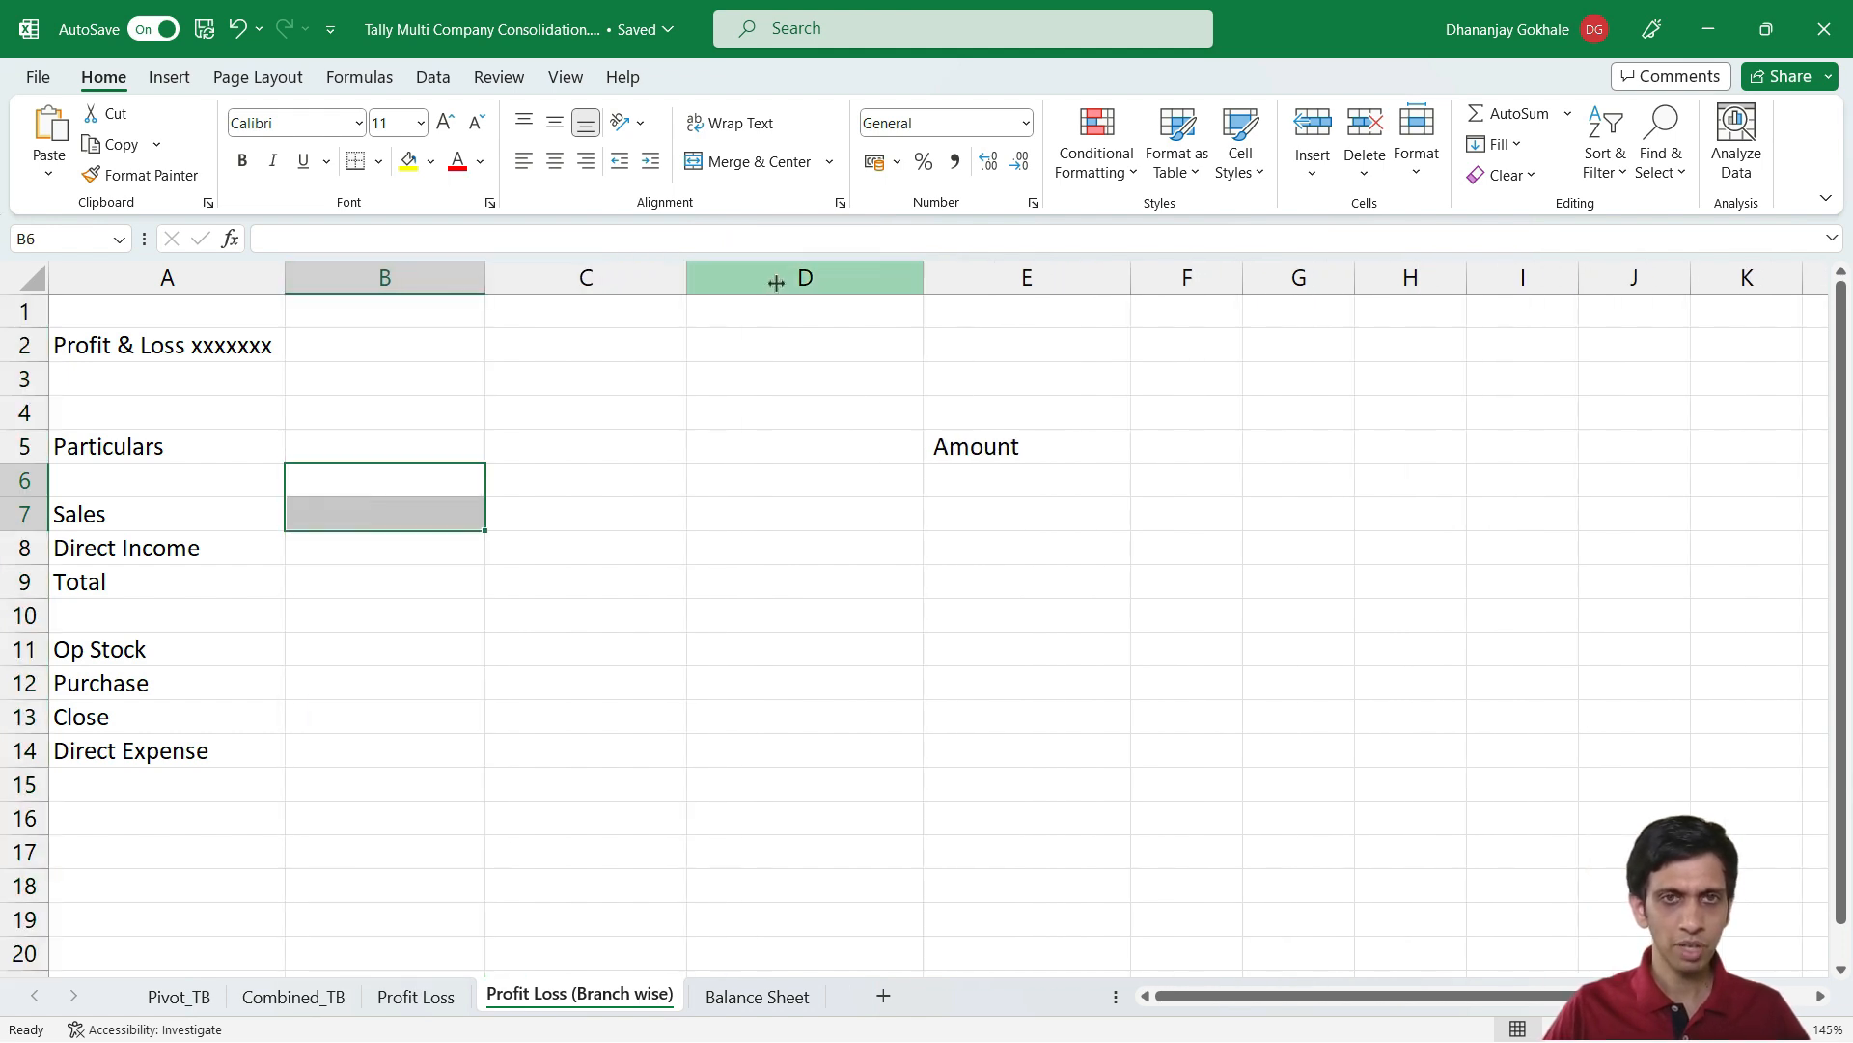
drag(922, 275, 881, 280)
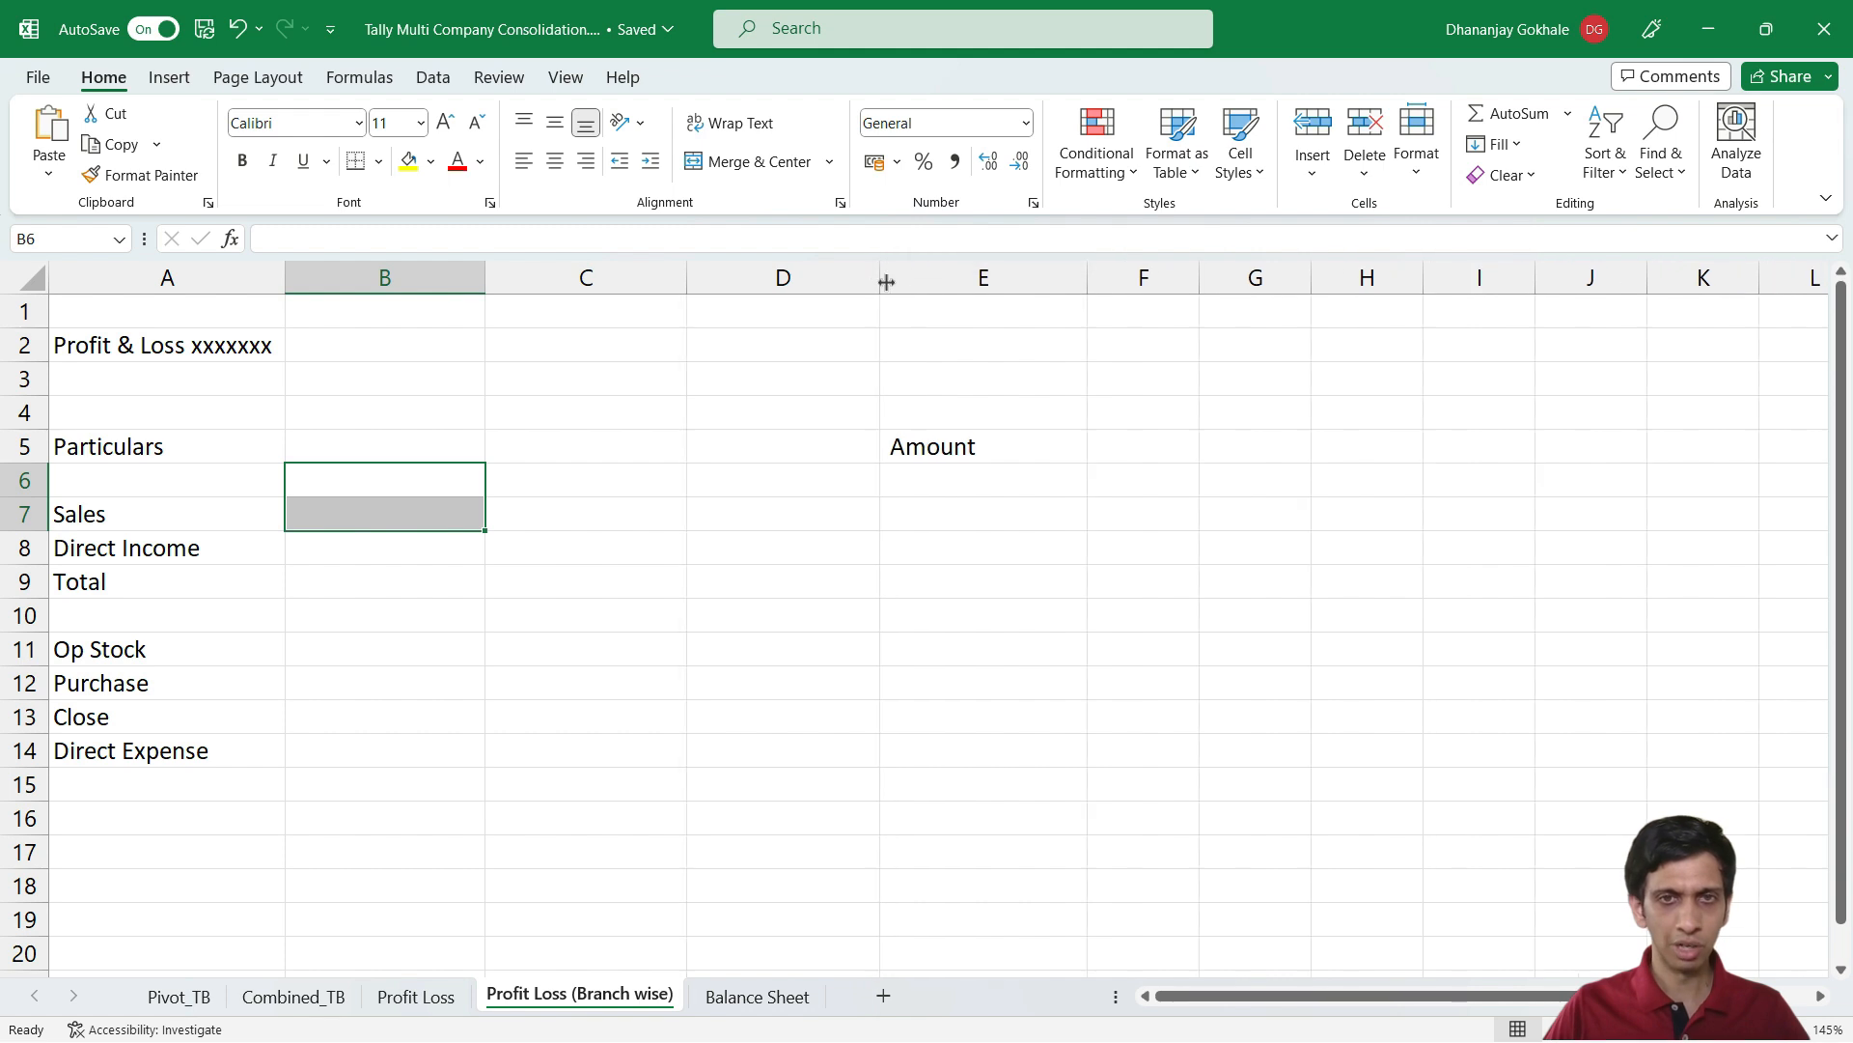
Enter the branch headings Mah, Tamil Nadu and Delhi in cells B5, C5 and D5
click(401, 613)
click(338, 436)
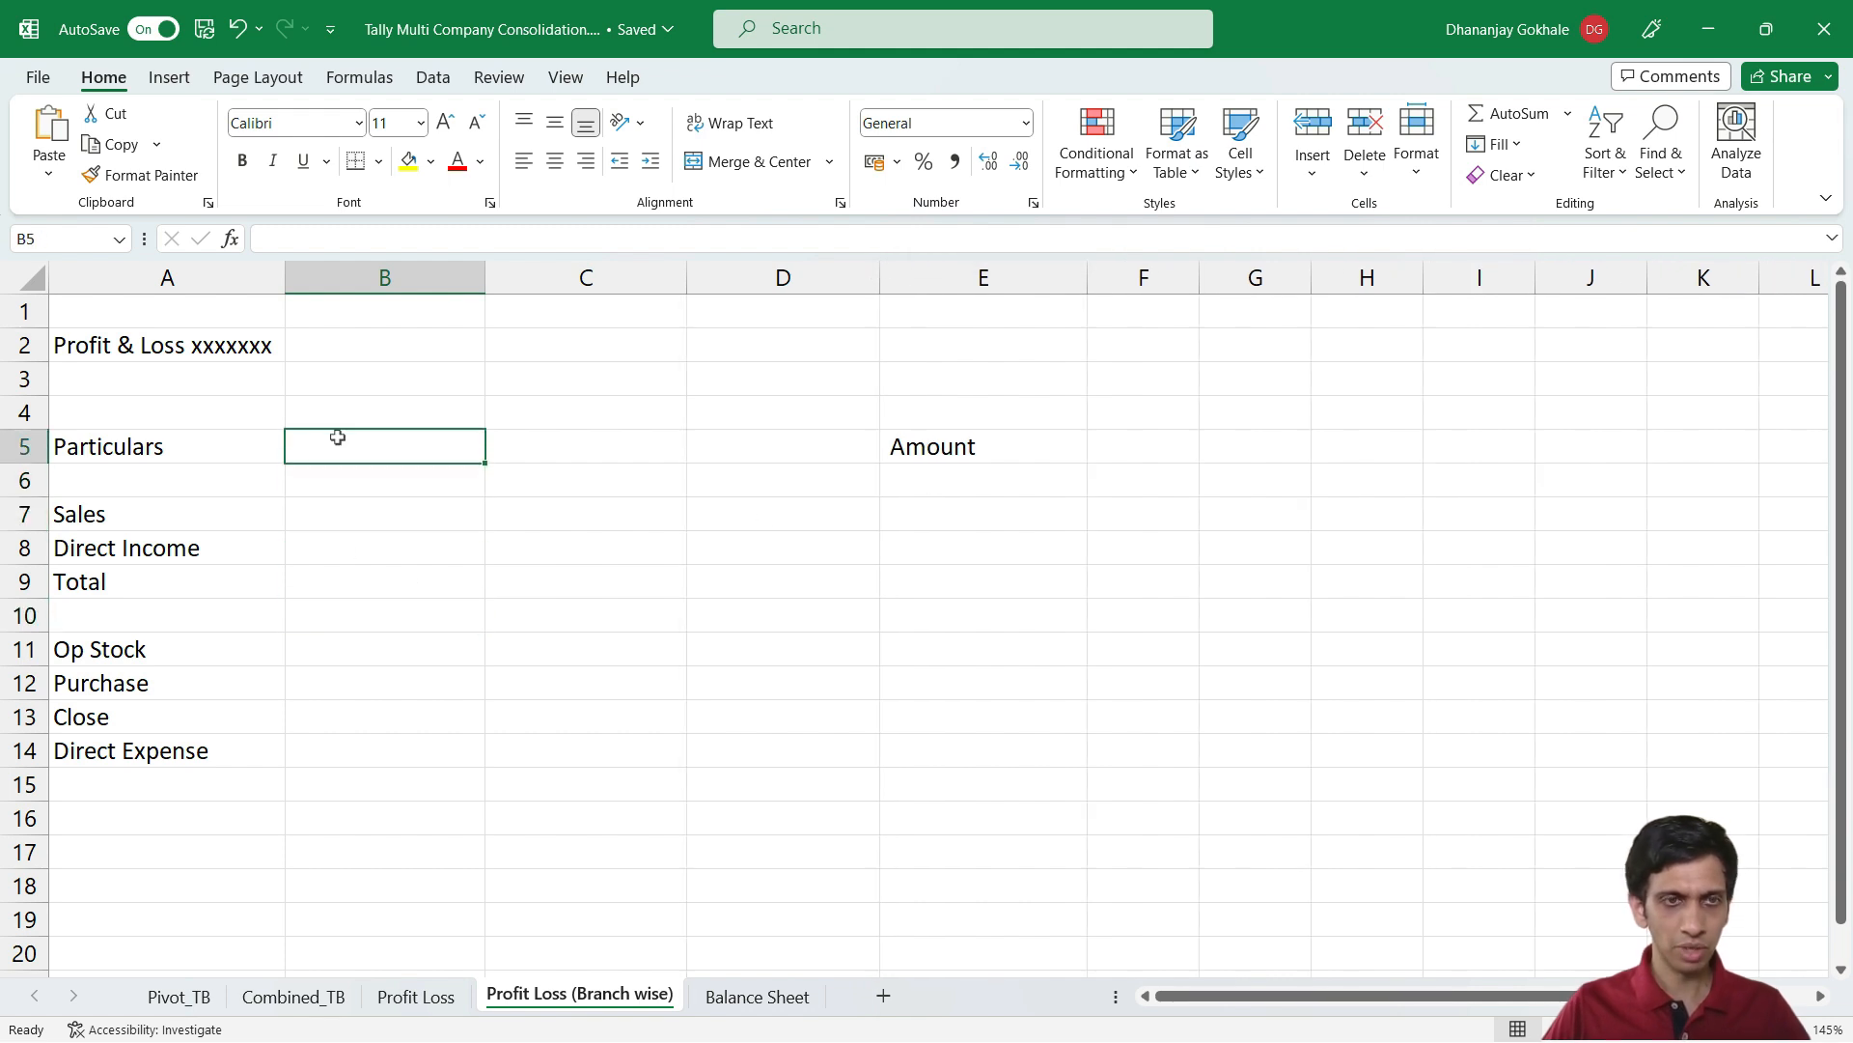
text(Mah)
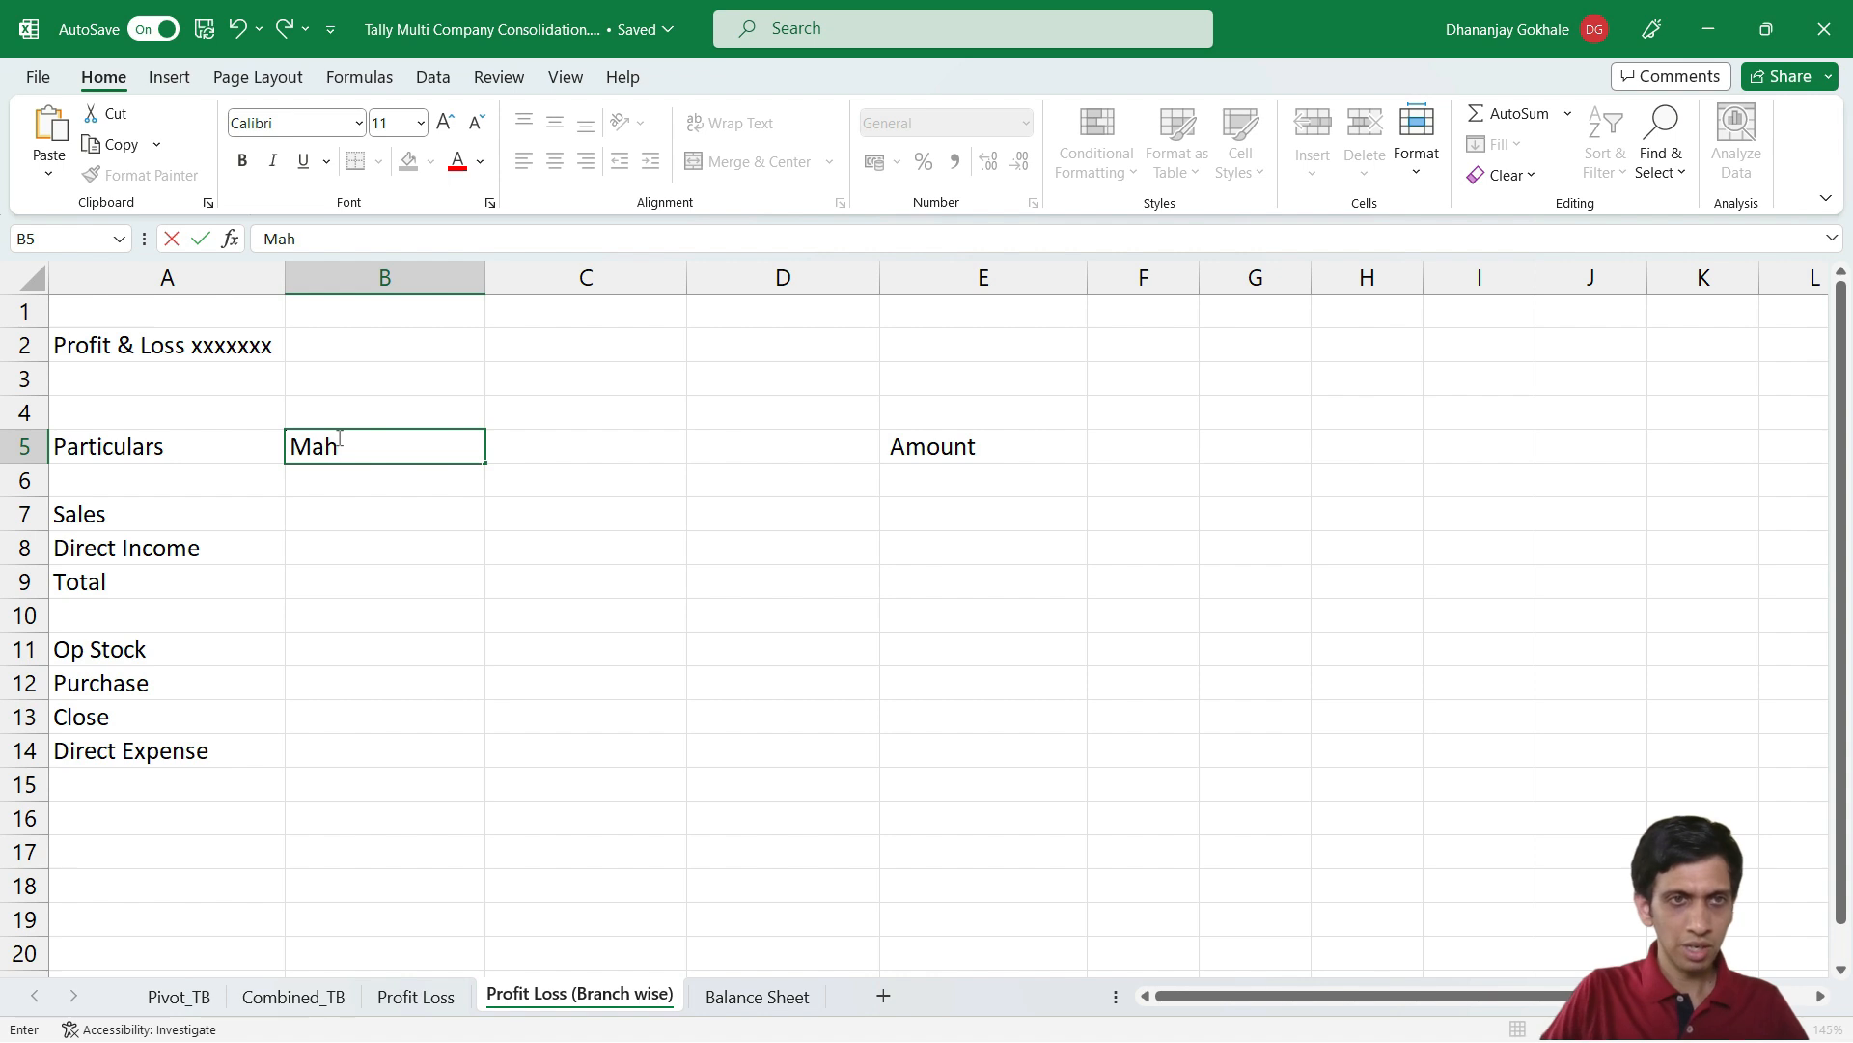
key(Tab)
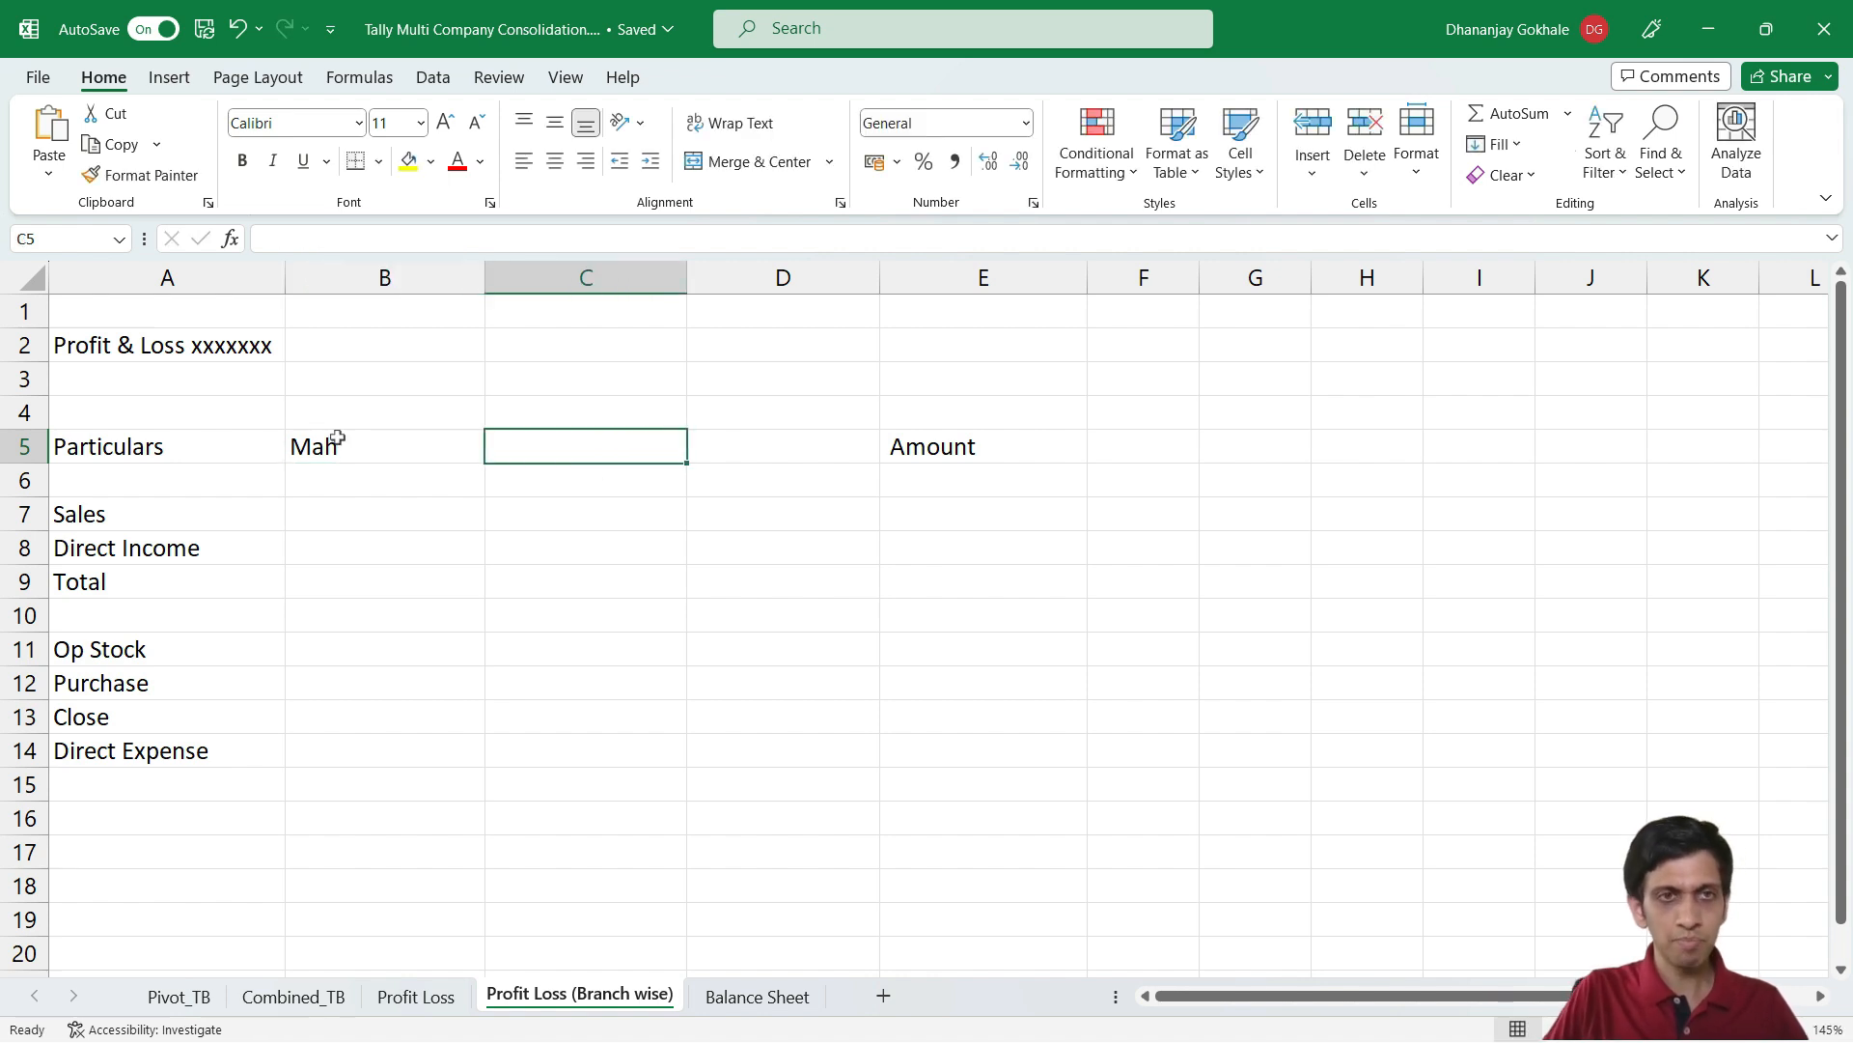
text(Tamil Nadu)
key(Return)
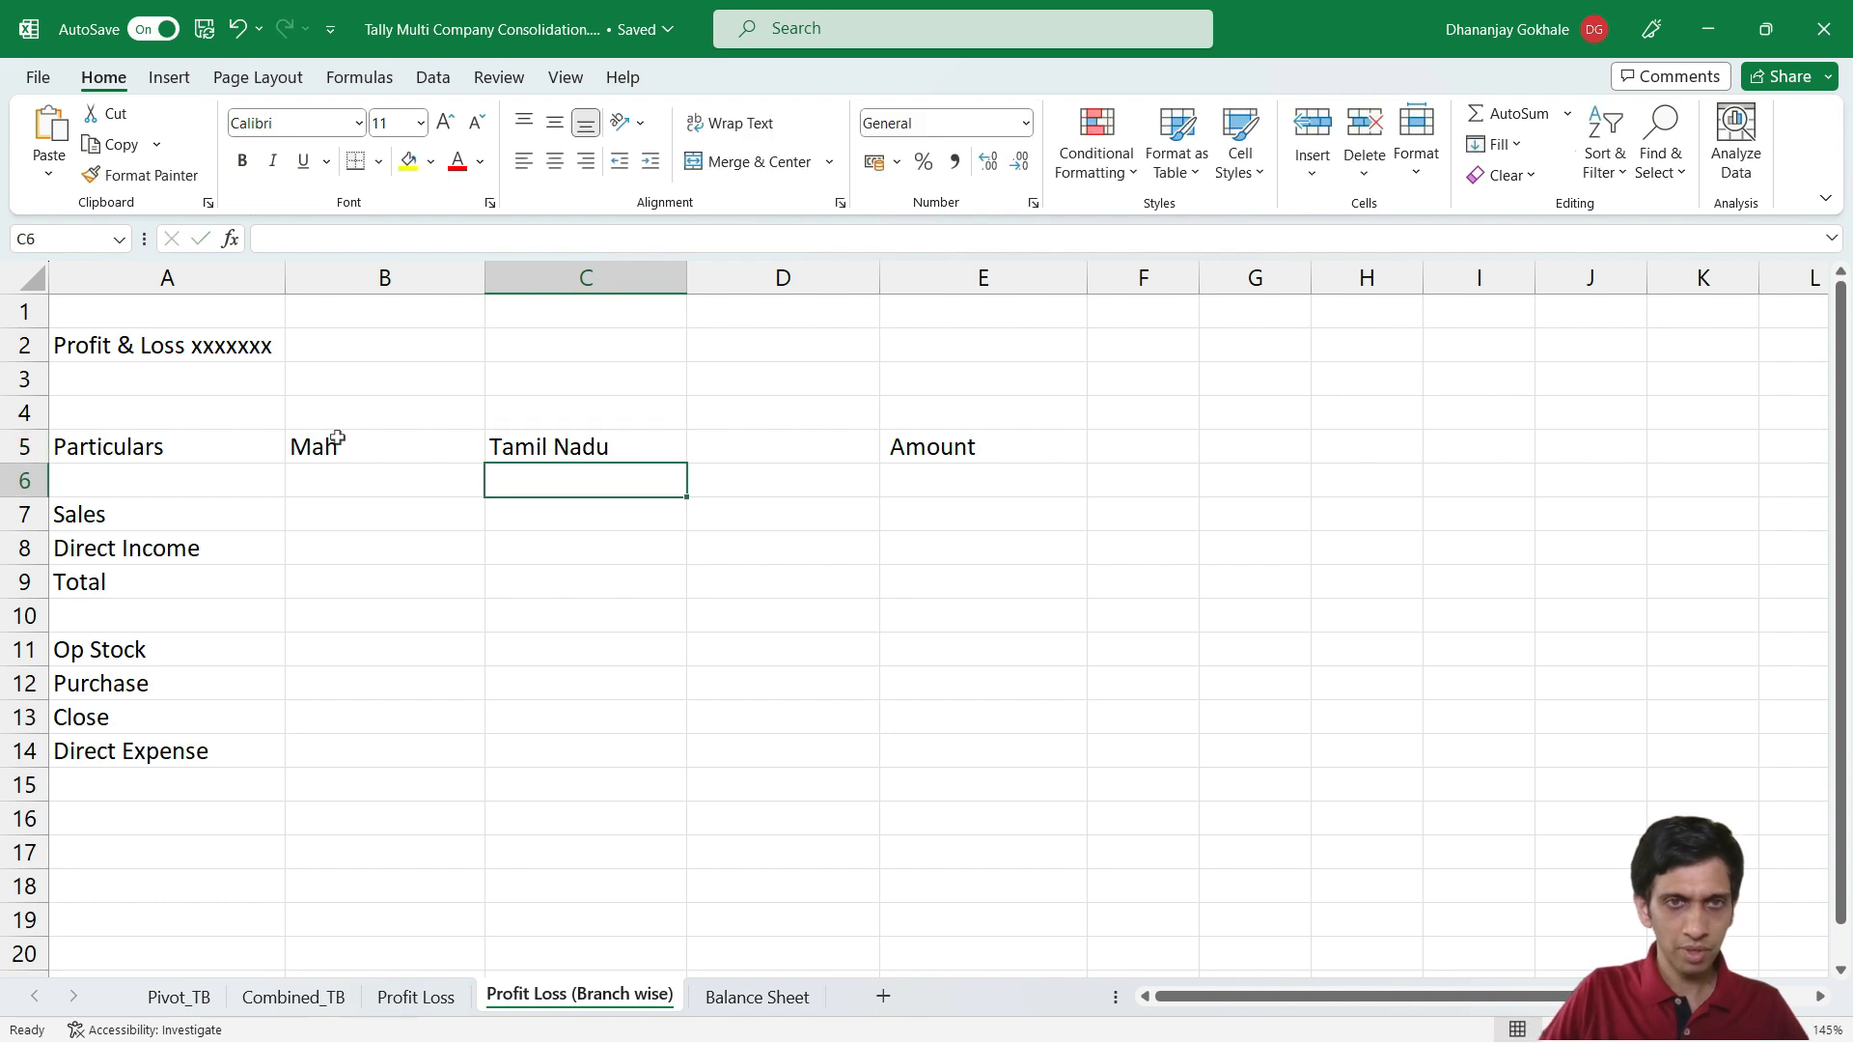
key(Up)
key(Right)
text(Delhi)
key(Return)
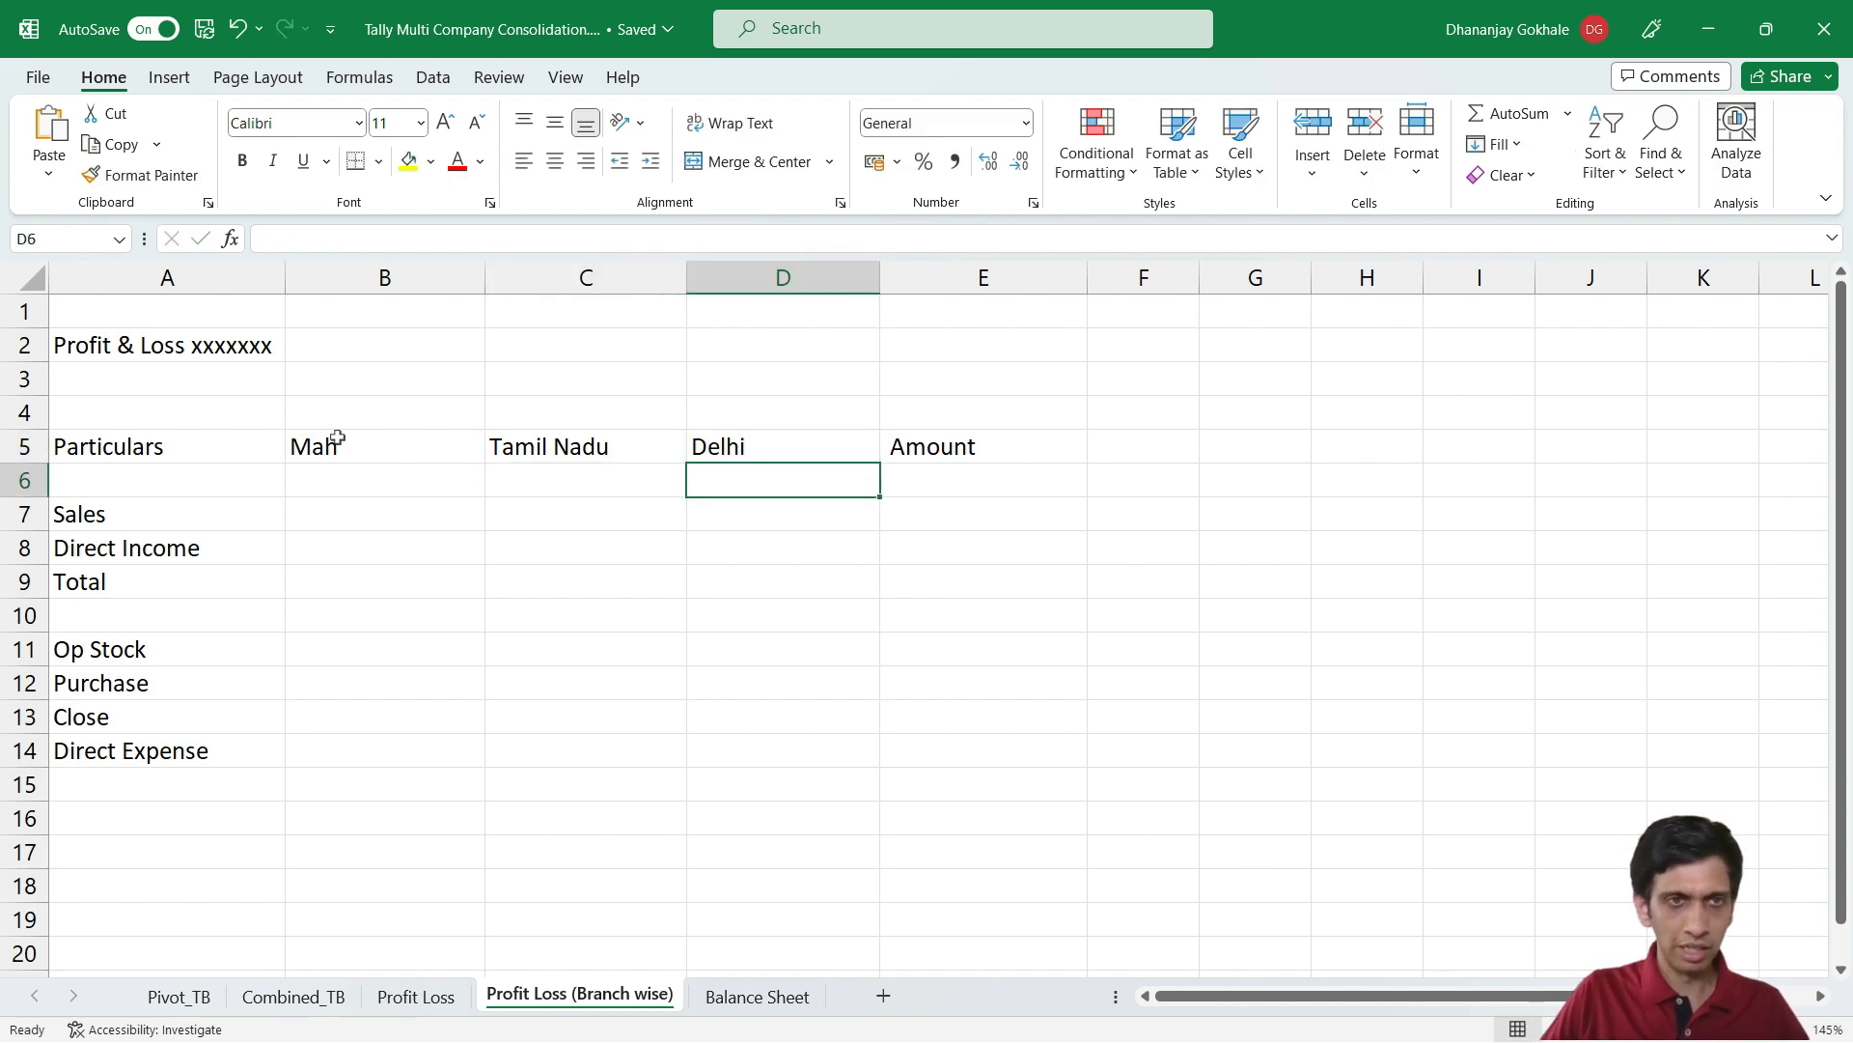
Complete the abbreviated branch heading in B5 as Maharashtra
double_click(376, 442)
text(atr)
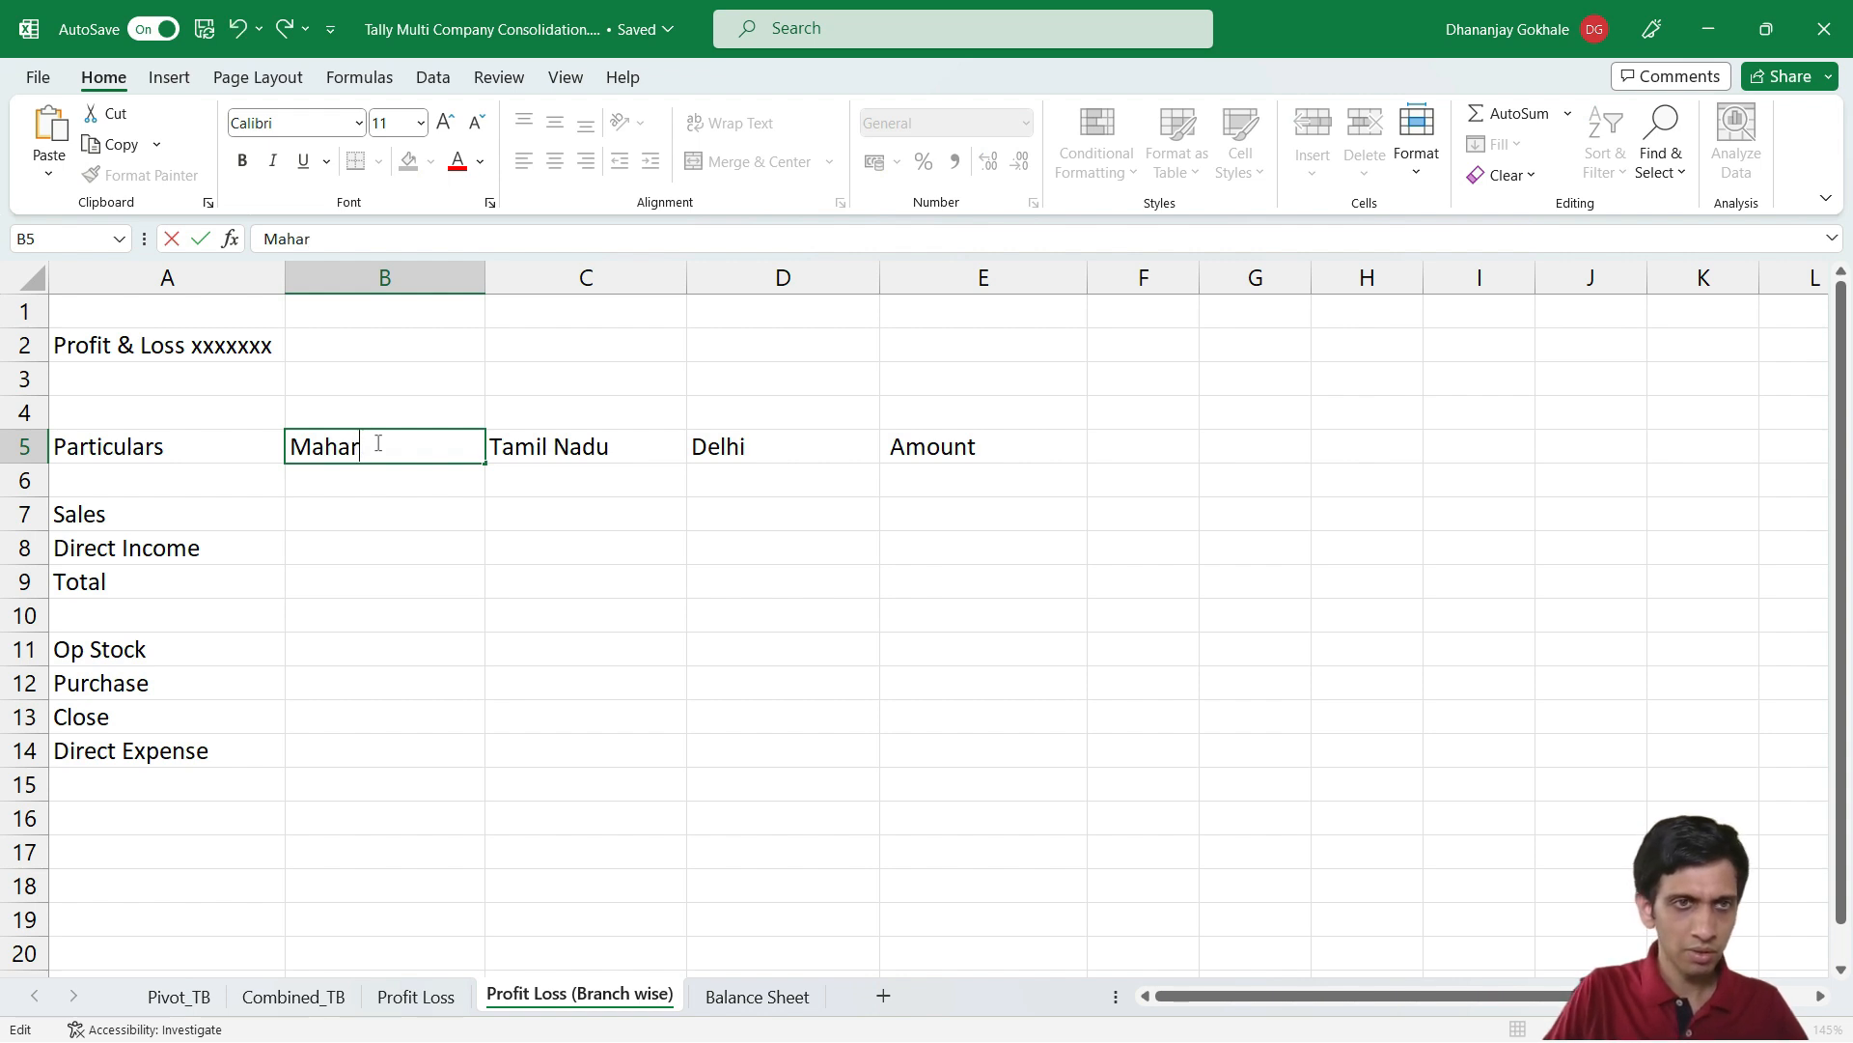
text(shtra)
key(Return)
Enter a GETPIVOTDATA formula in B7 that pulls Maharashtra's Sales Accounts total from the Pivot_TB sheet
key(Down)
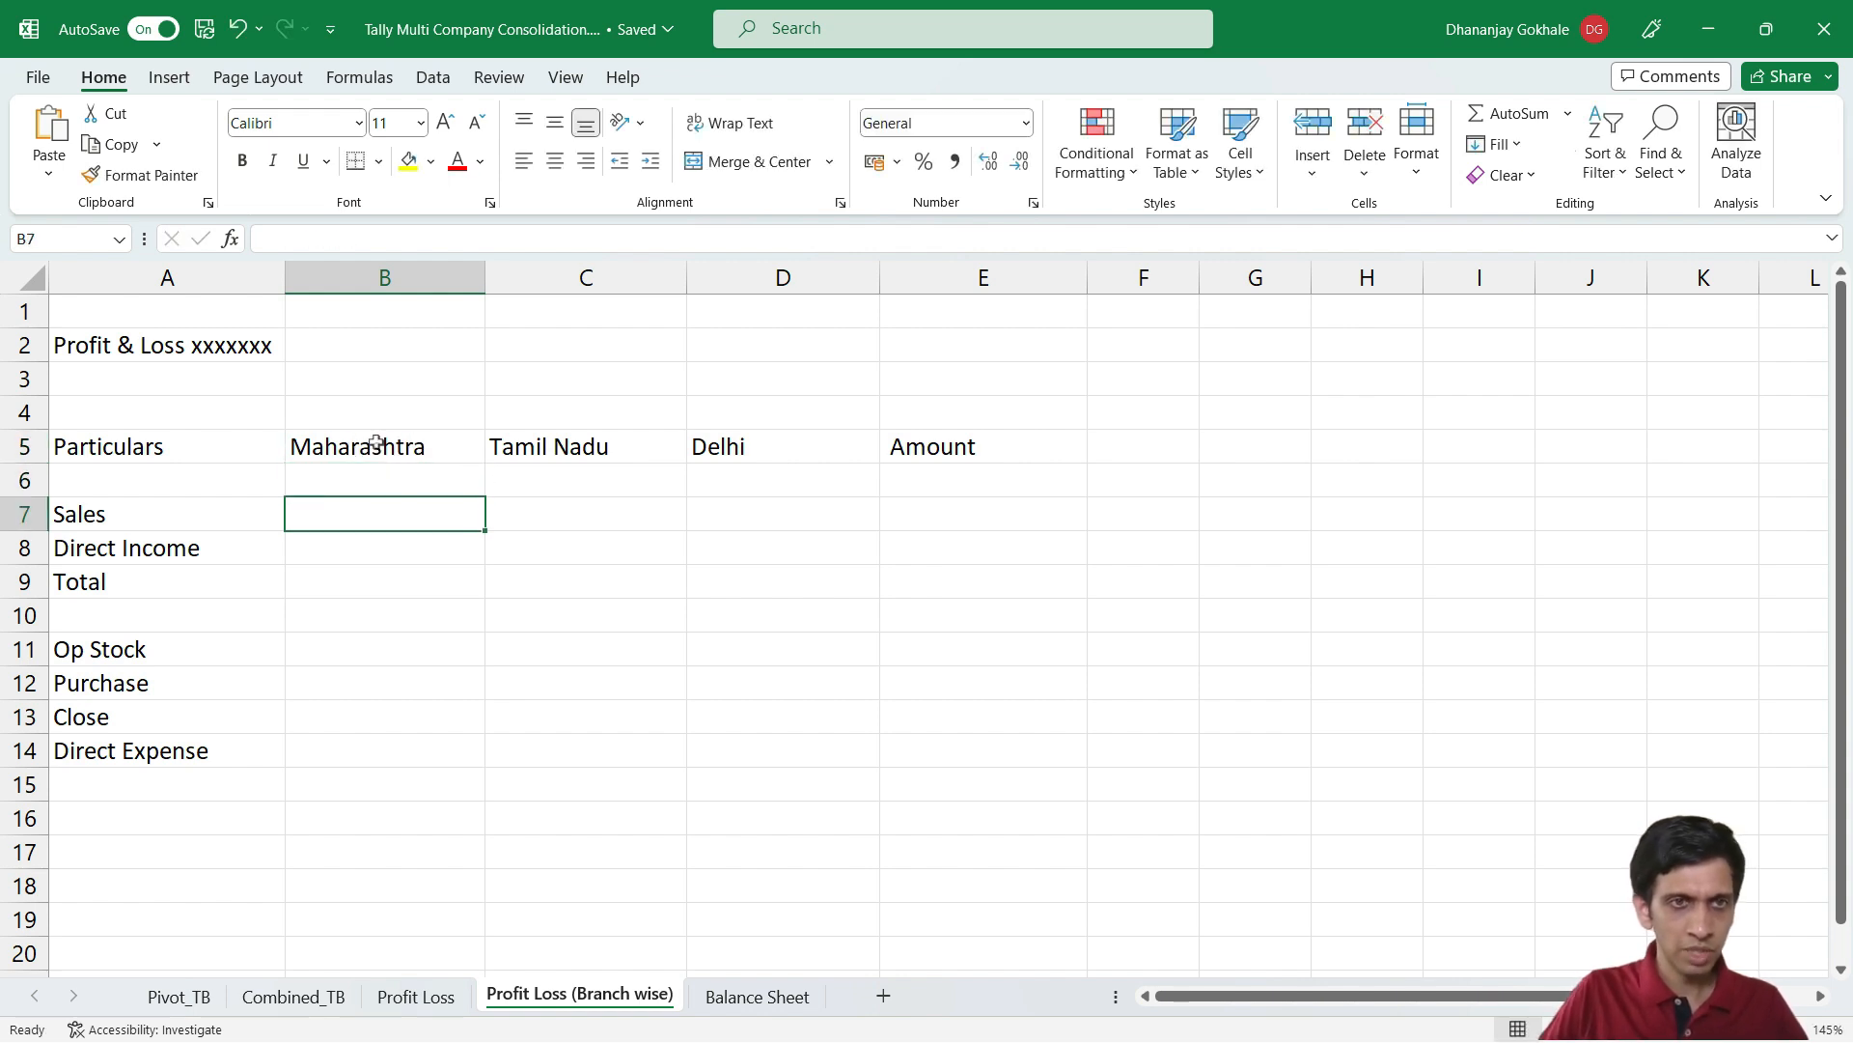
text(=)
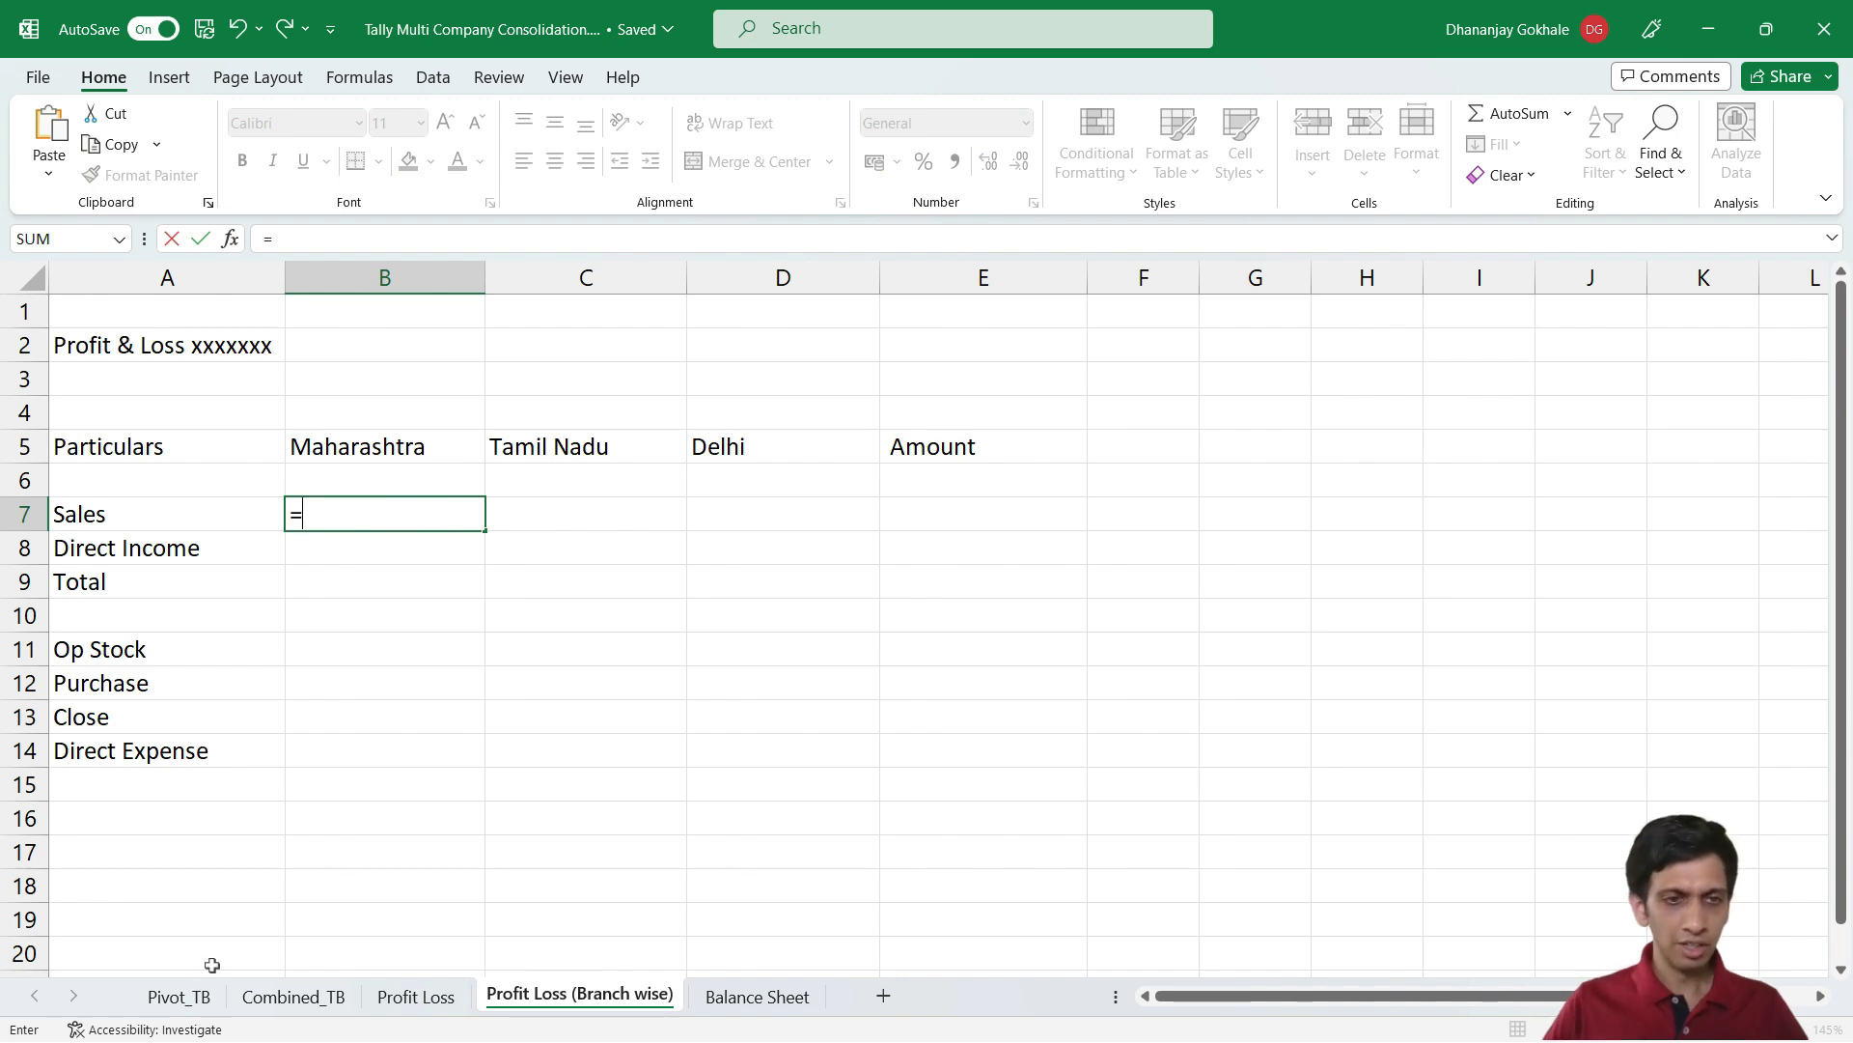
click(178, 996)
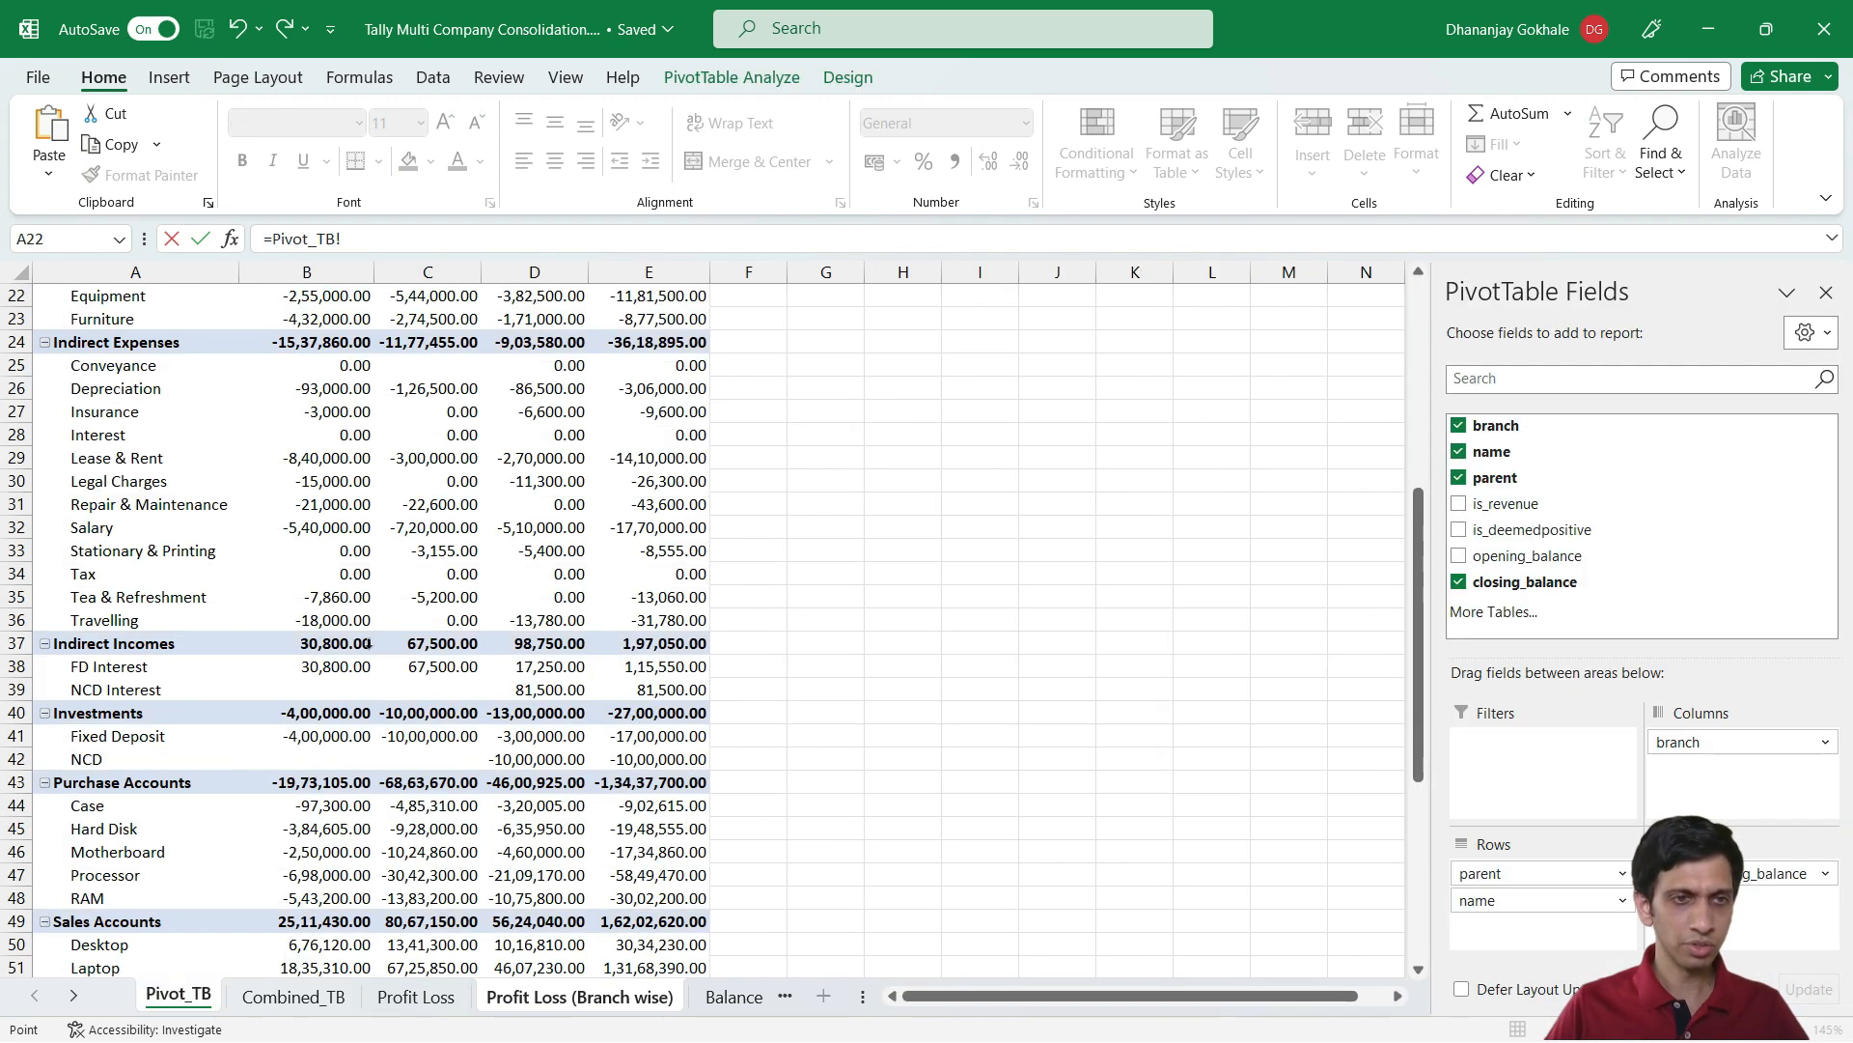
scroll(393, 502, up, 4)
scroll(394, 502, down, 4)
scroll(343, 582, down, 1)
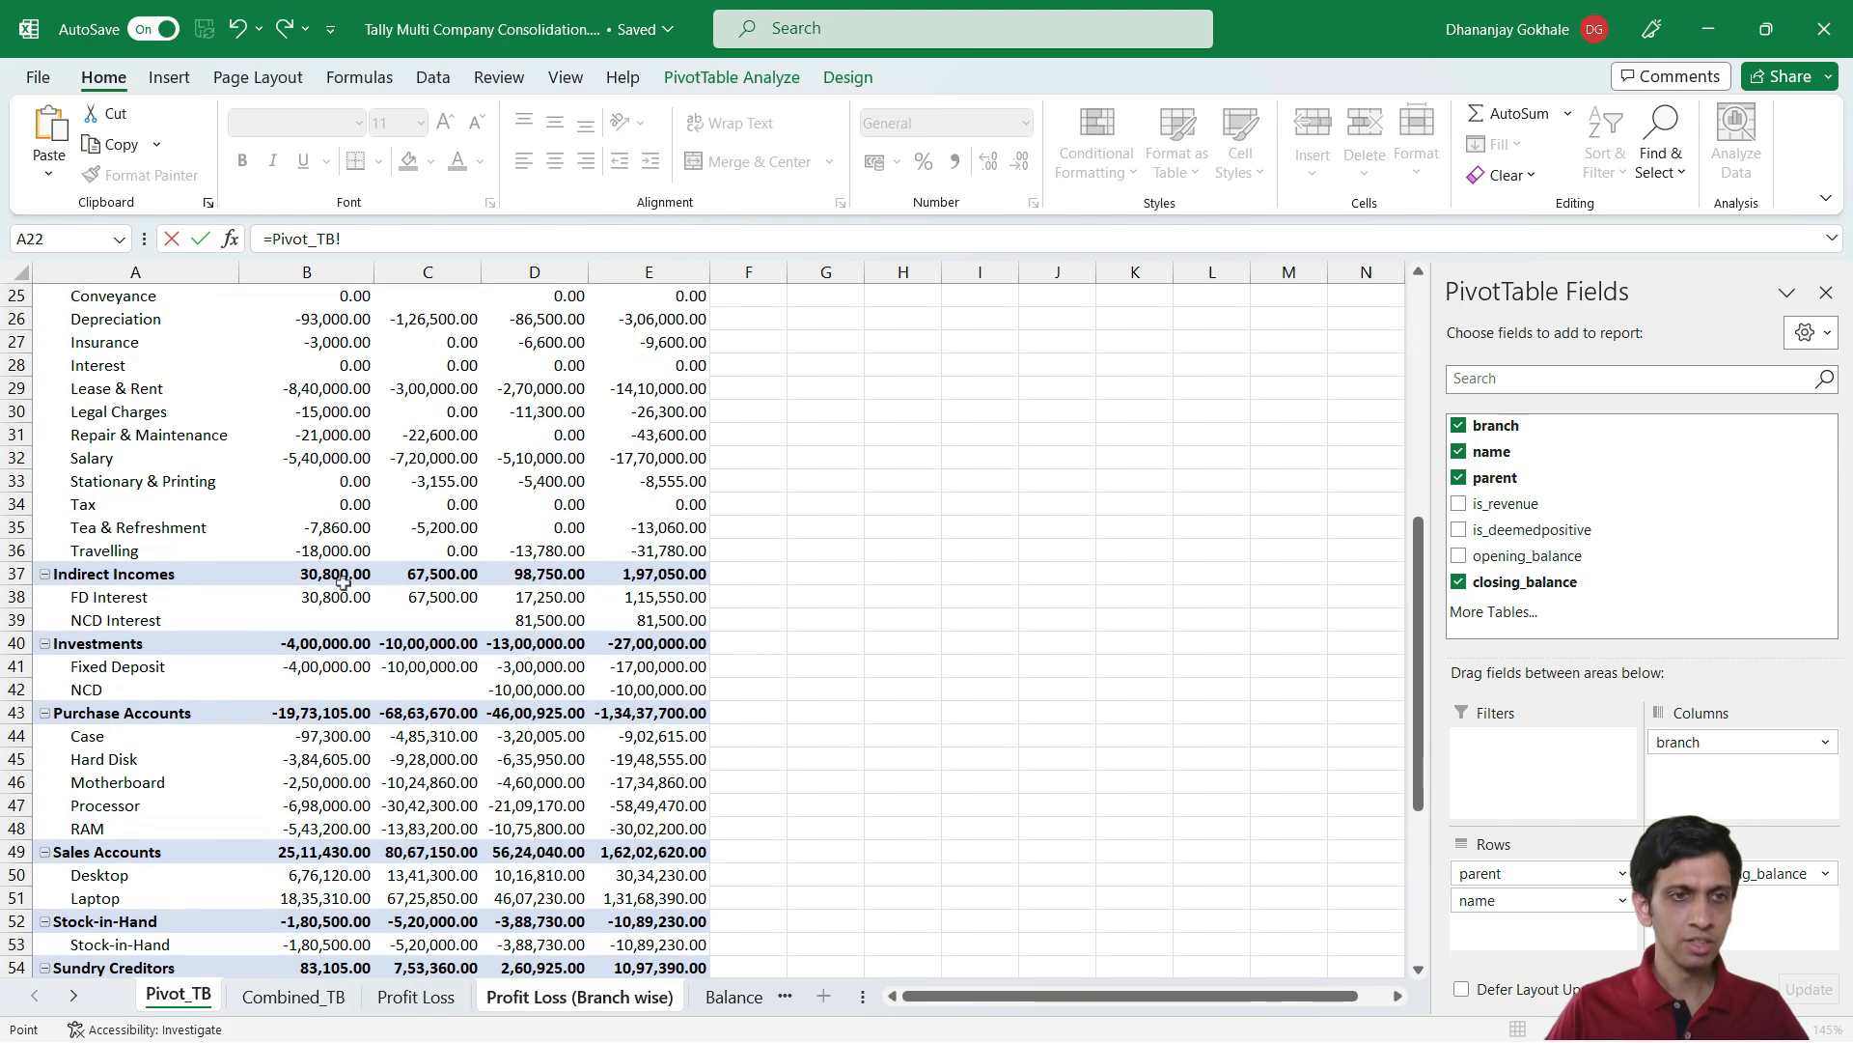
scroll(343, 582, down, 2)
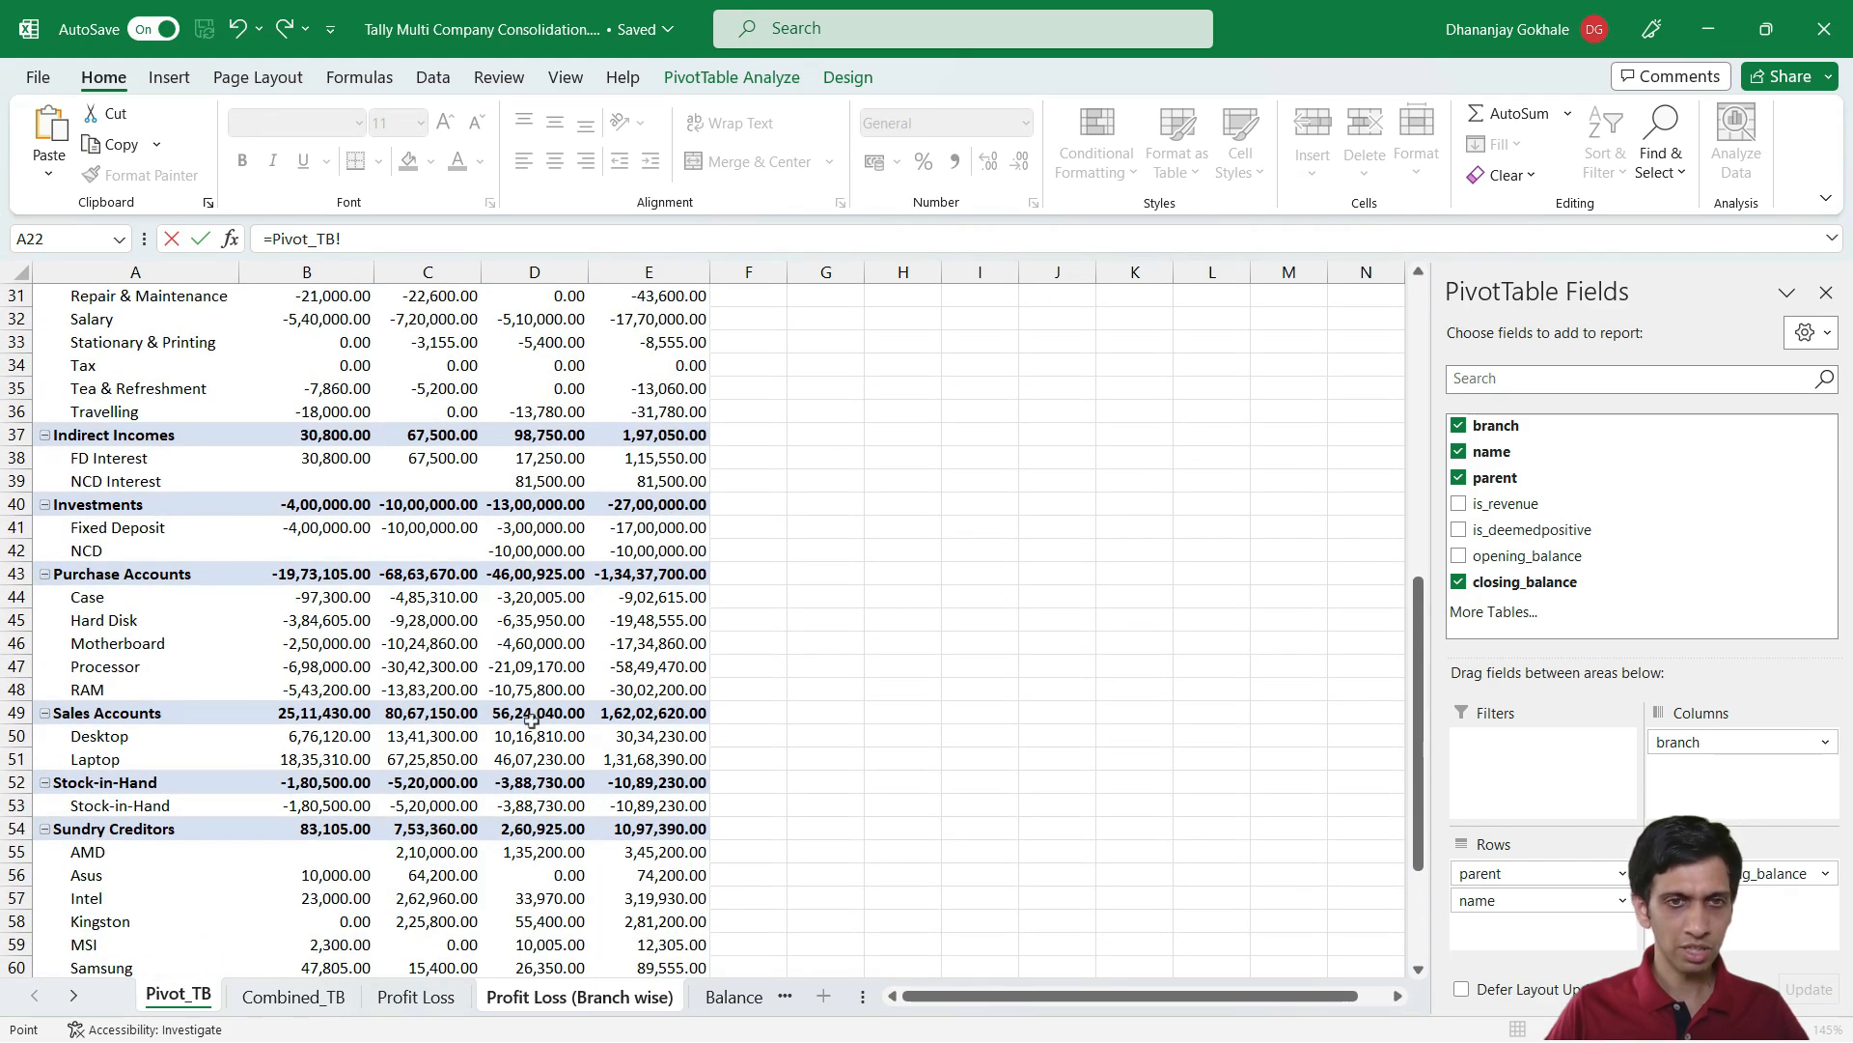
scroll(343, 521, up, 10)
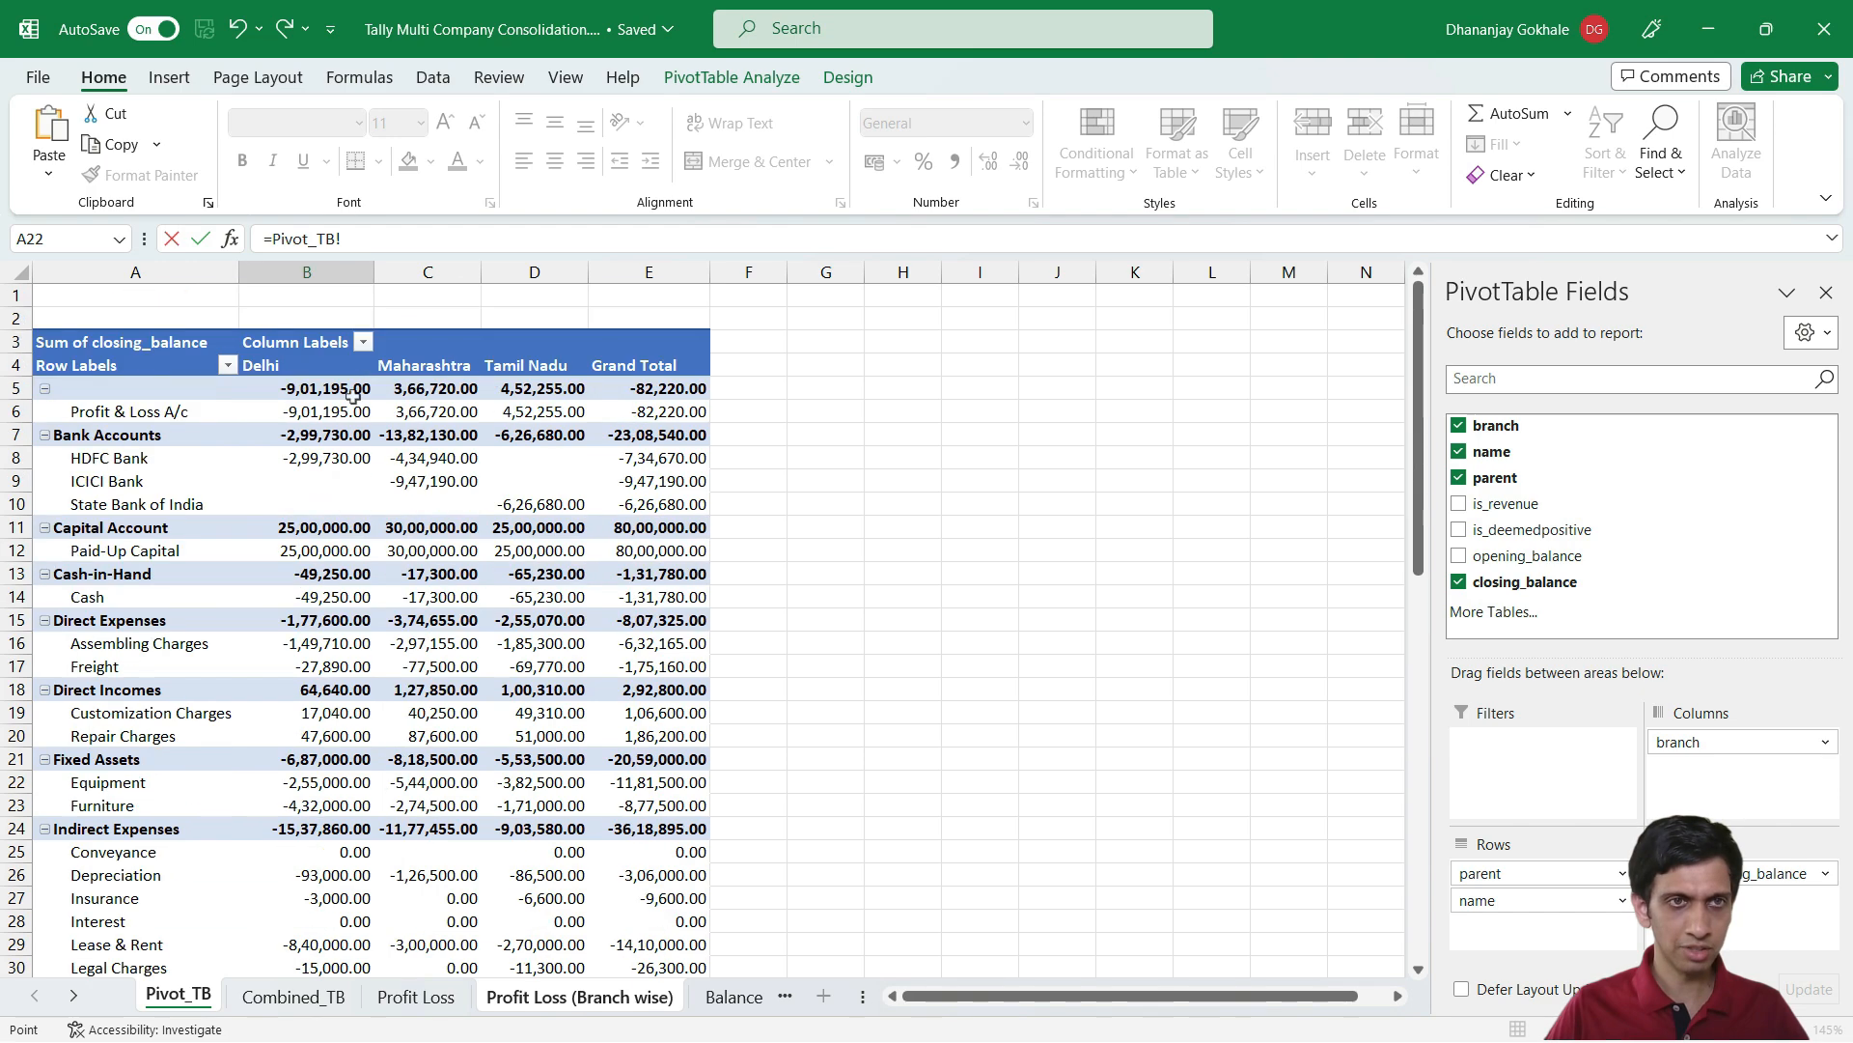
scroll(420, 391, down, 7)
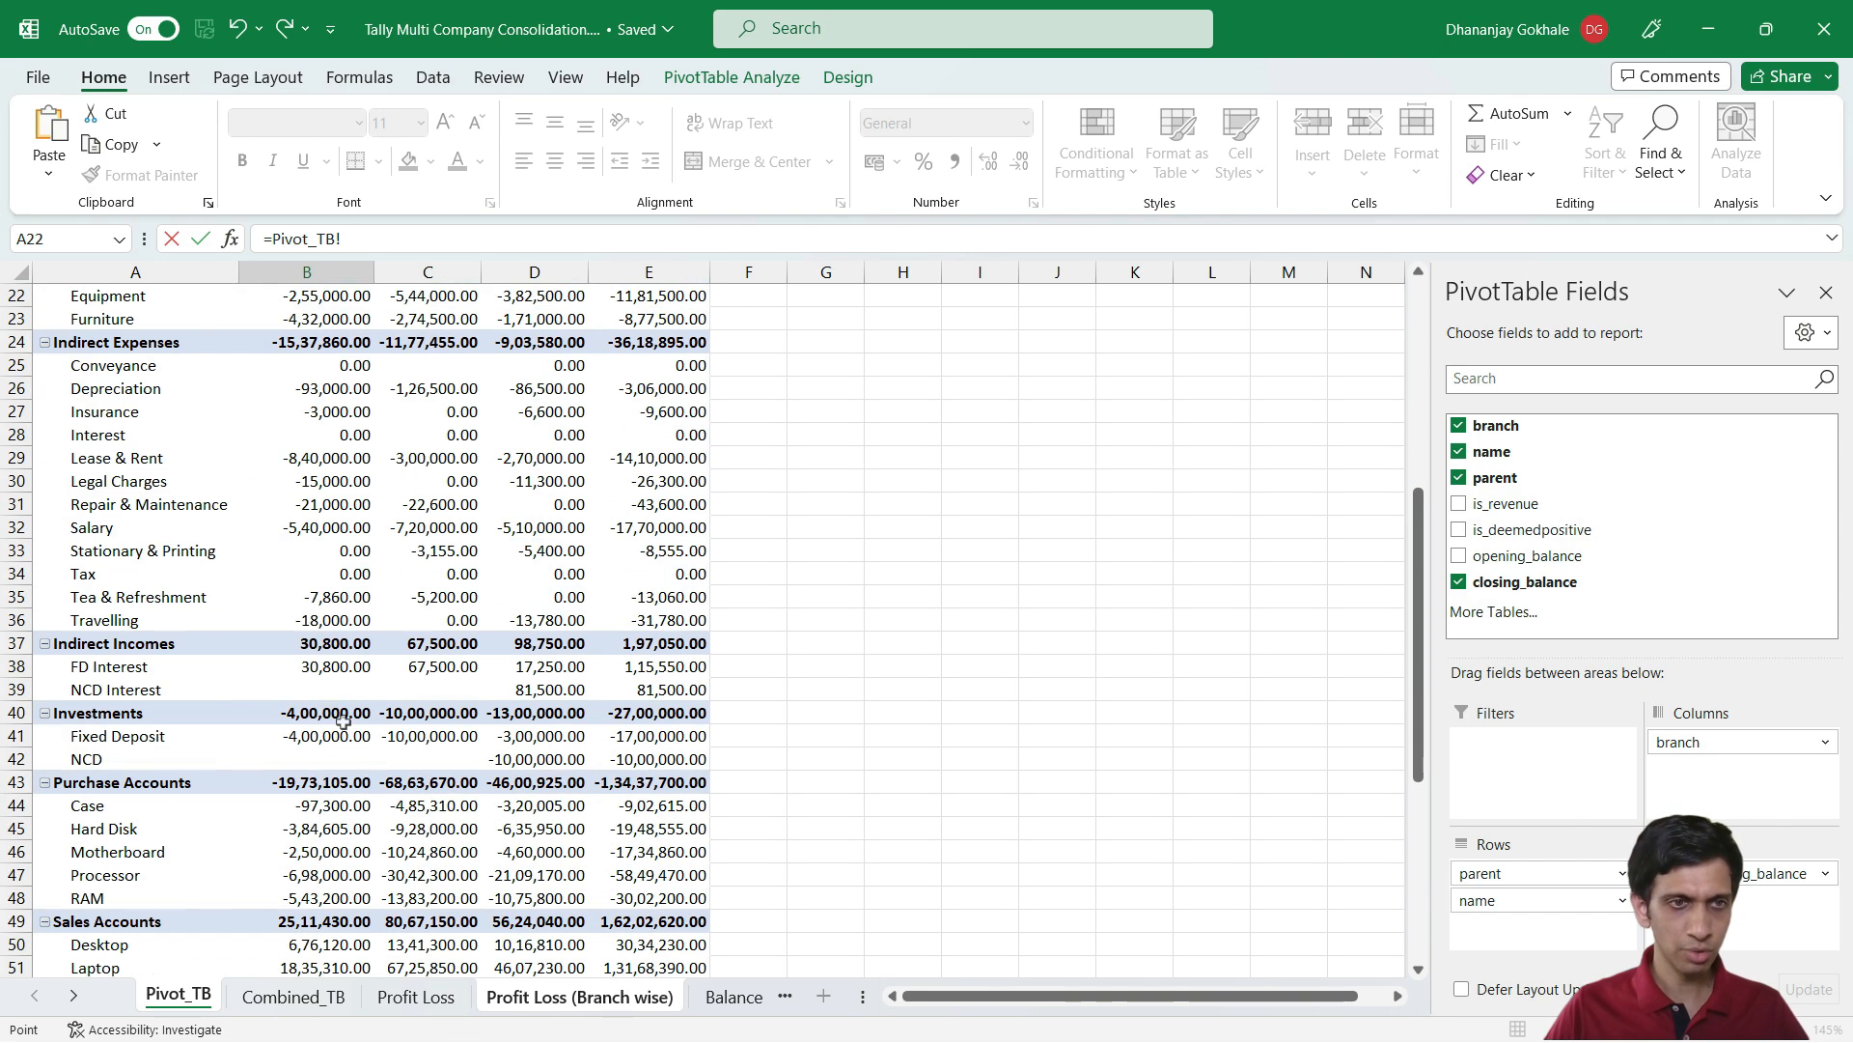
scroll(343, 721, down, 1)
click(397, 853)
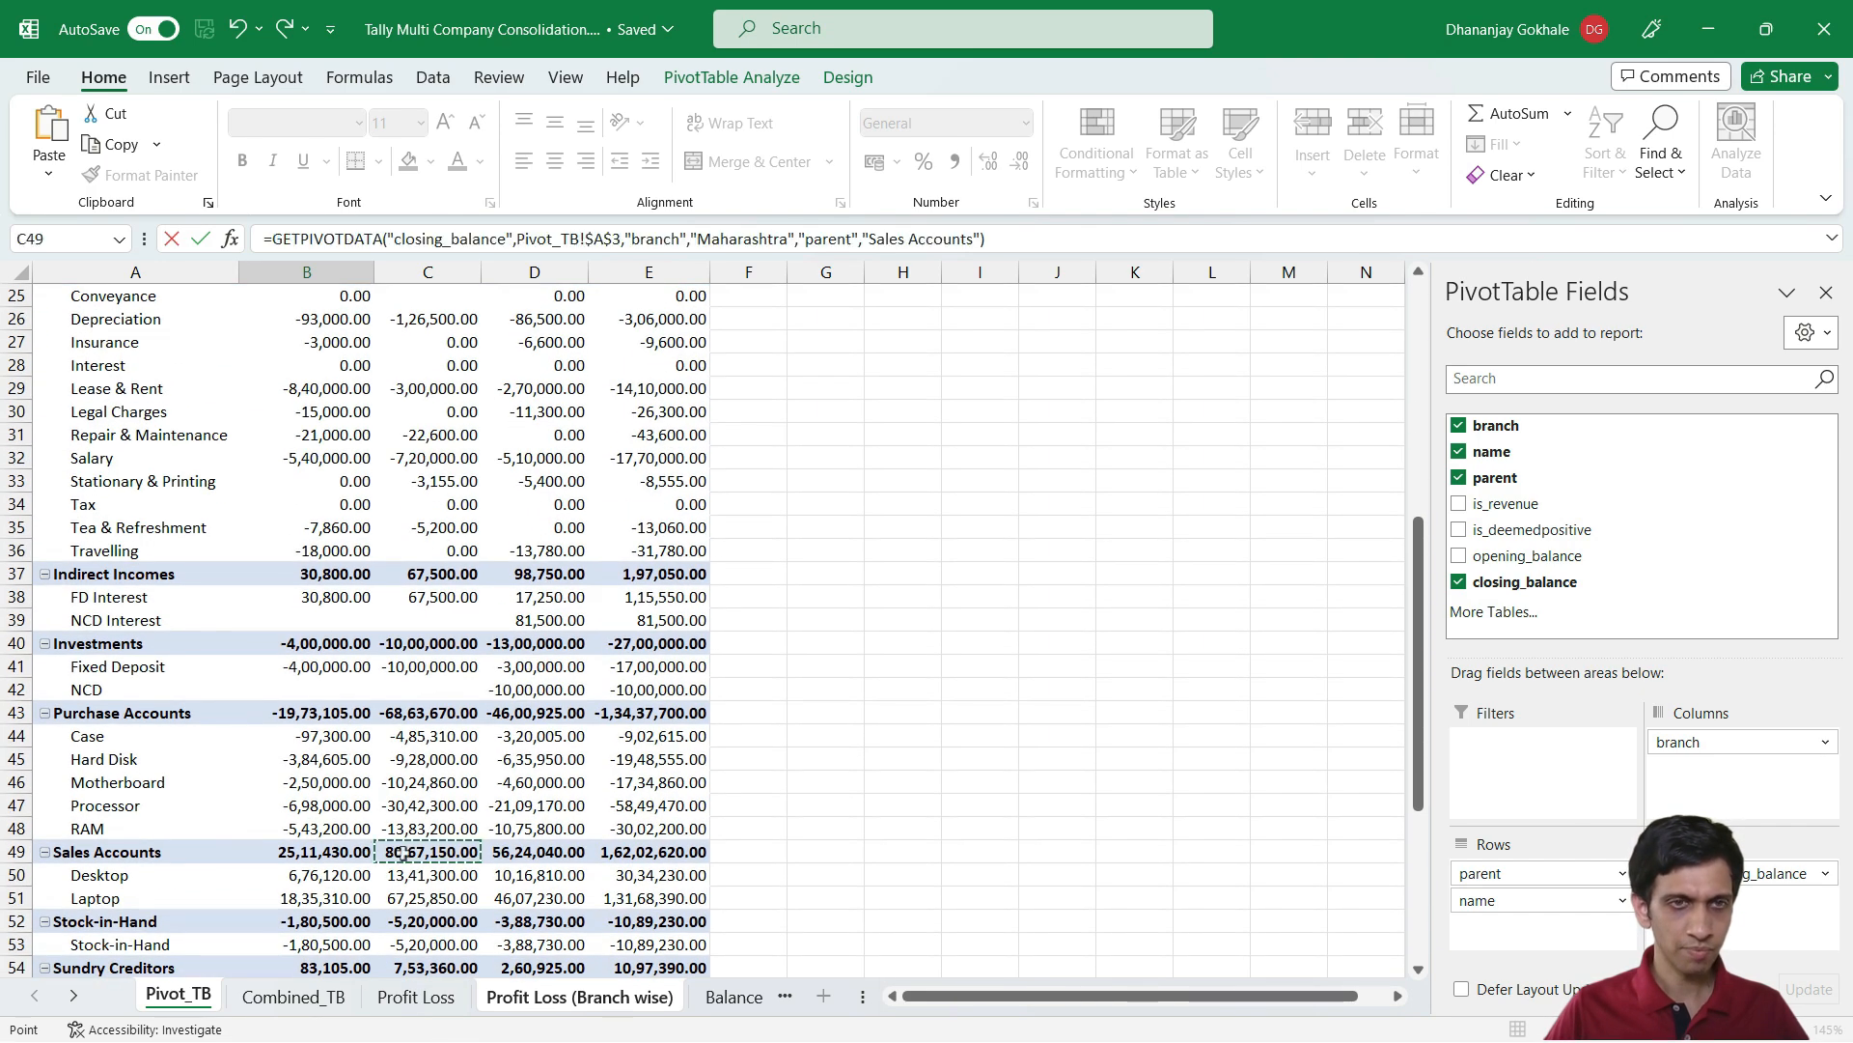
key(Return)
key(Up)
key(F2)
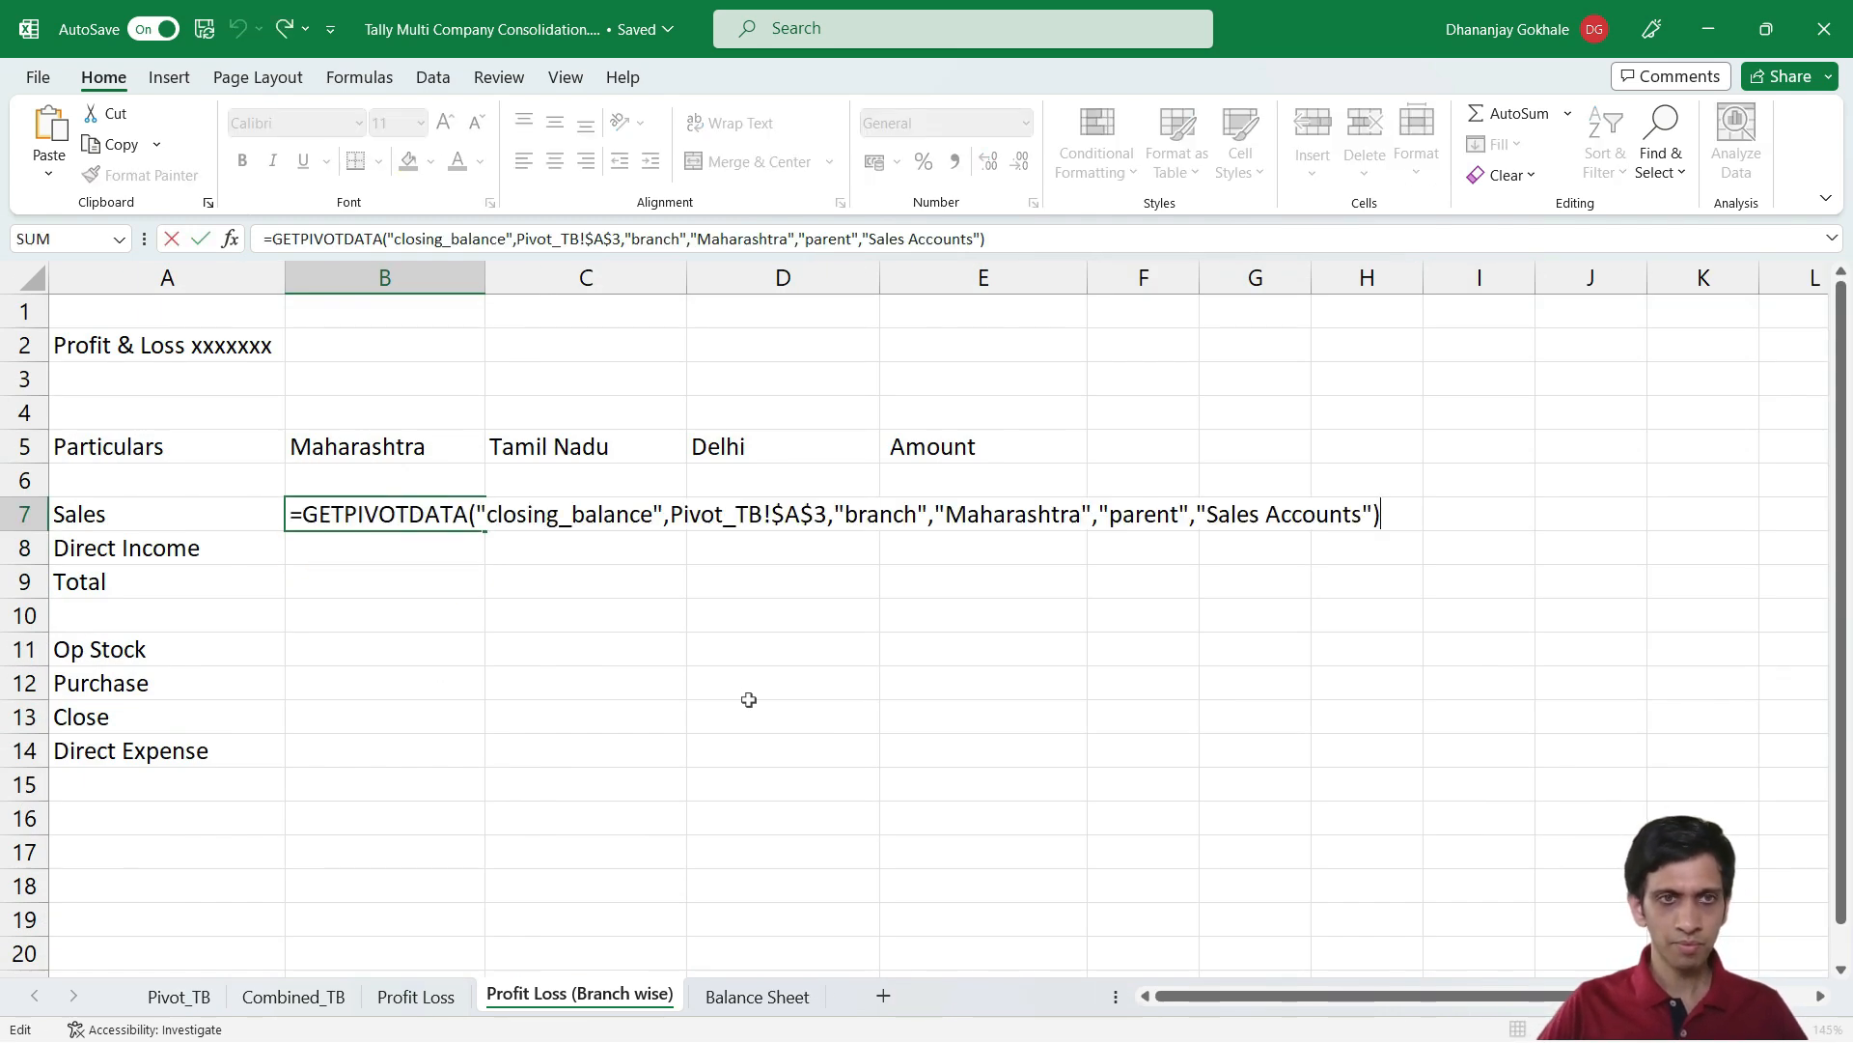
key(Escape)
Apply the comma number format to columns B through E
drag(385, 278, 1051, 298)
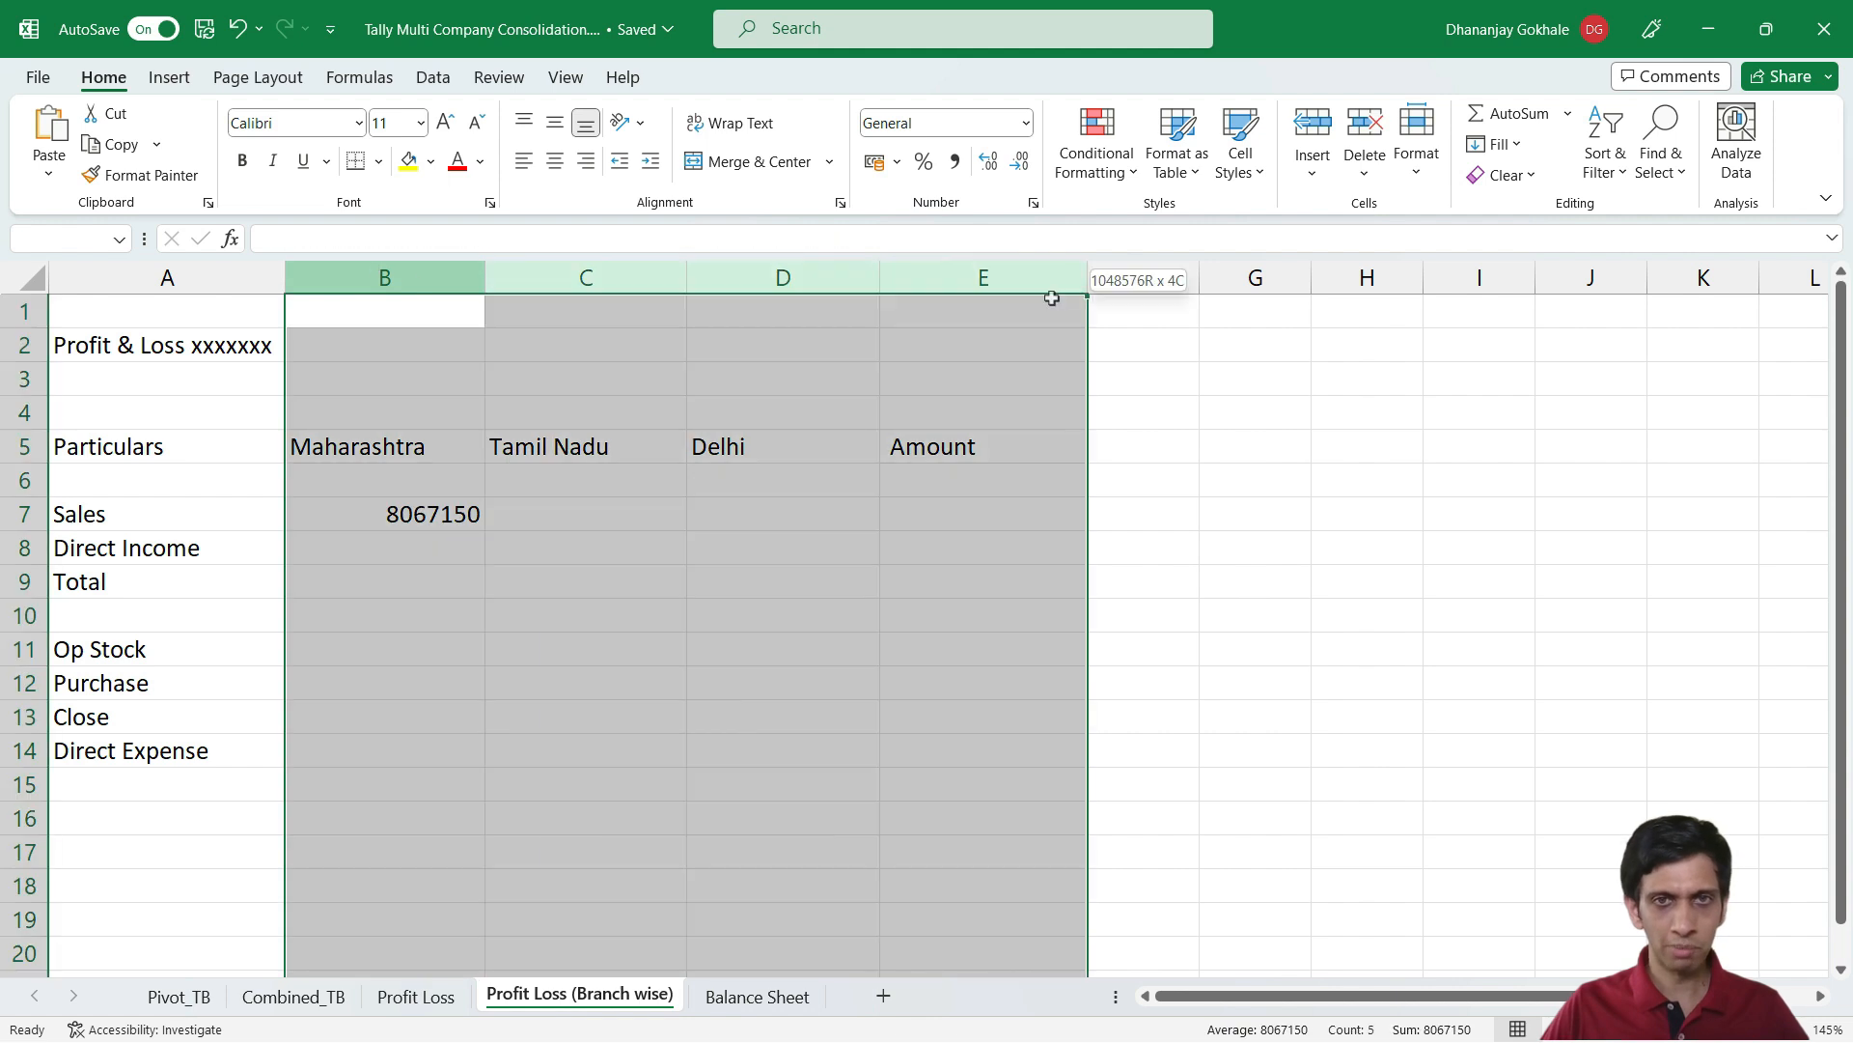
click(955, 161)
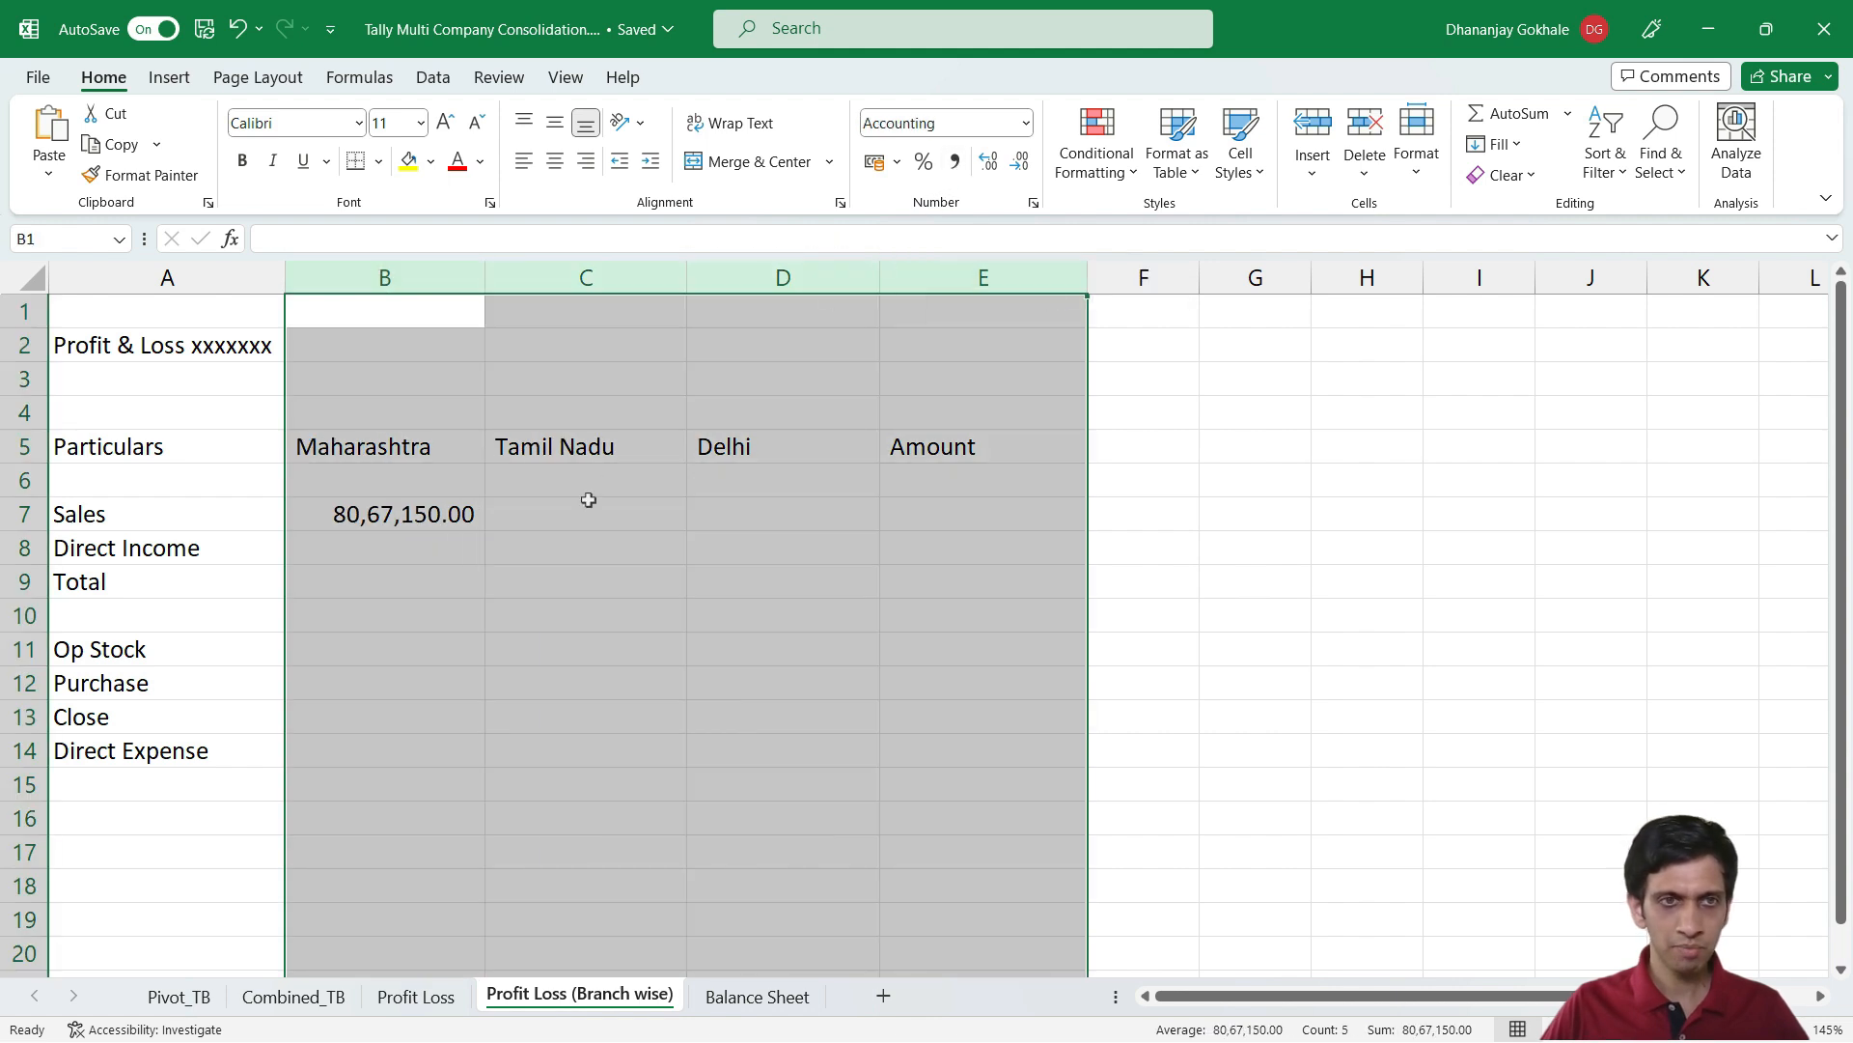
click(456, 522)
key(F2)
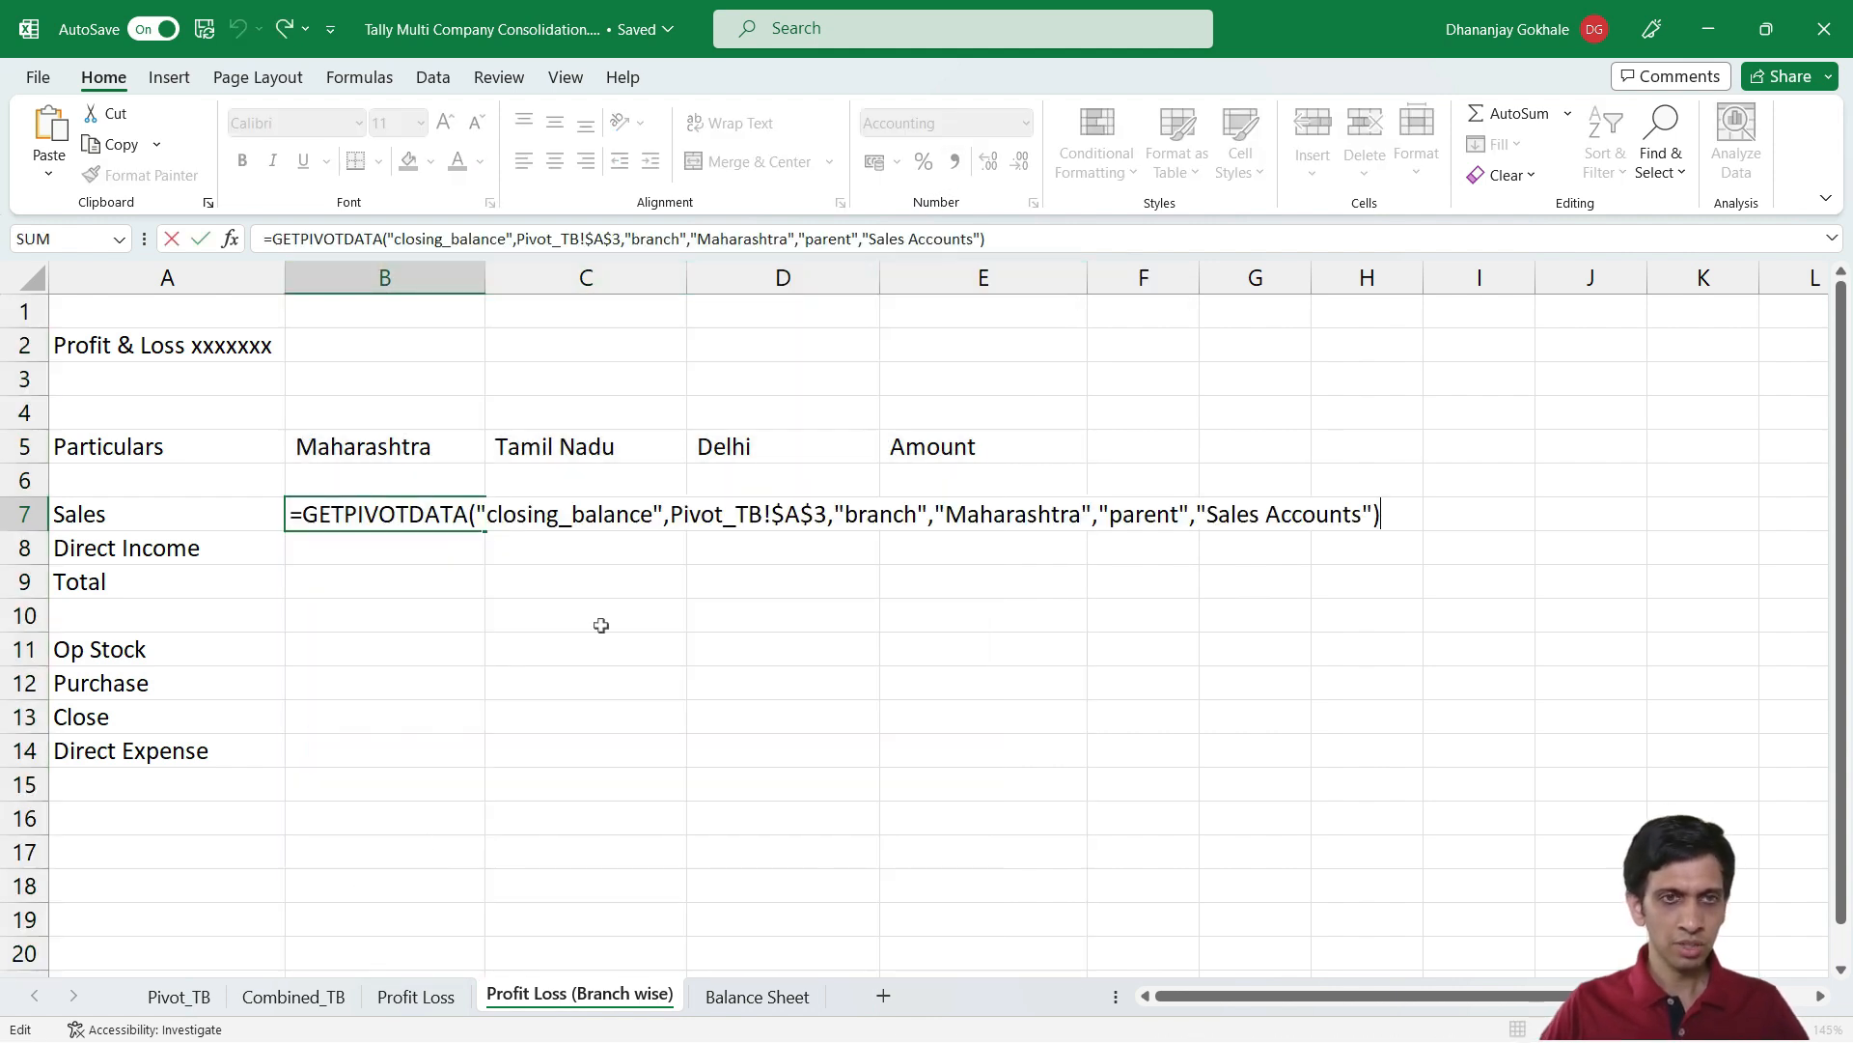
key(shift+Home)
key(ctrl+c)
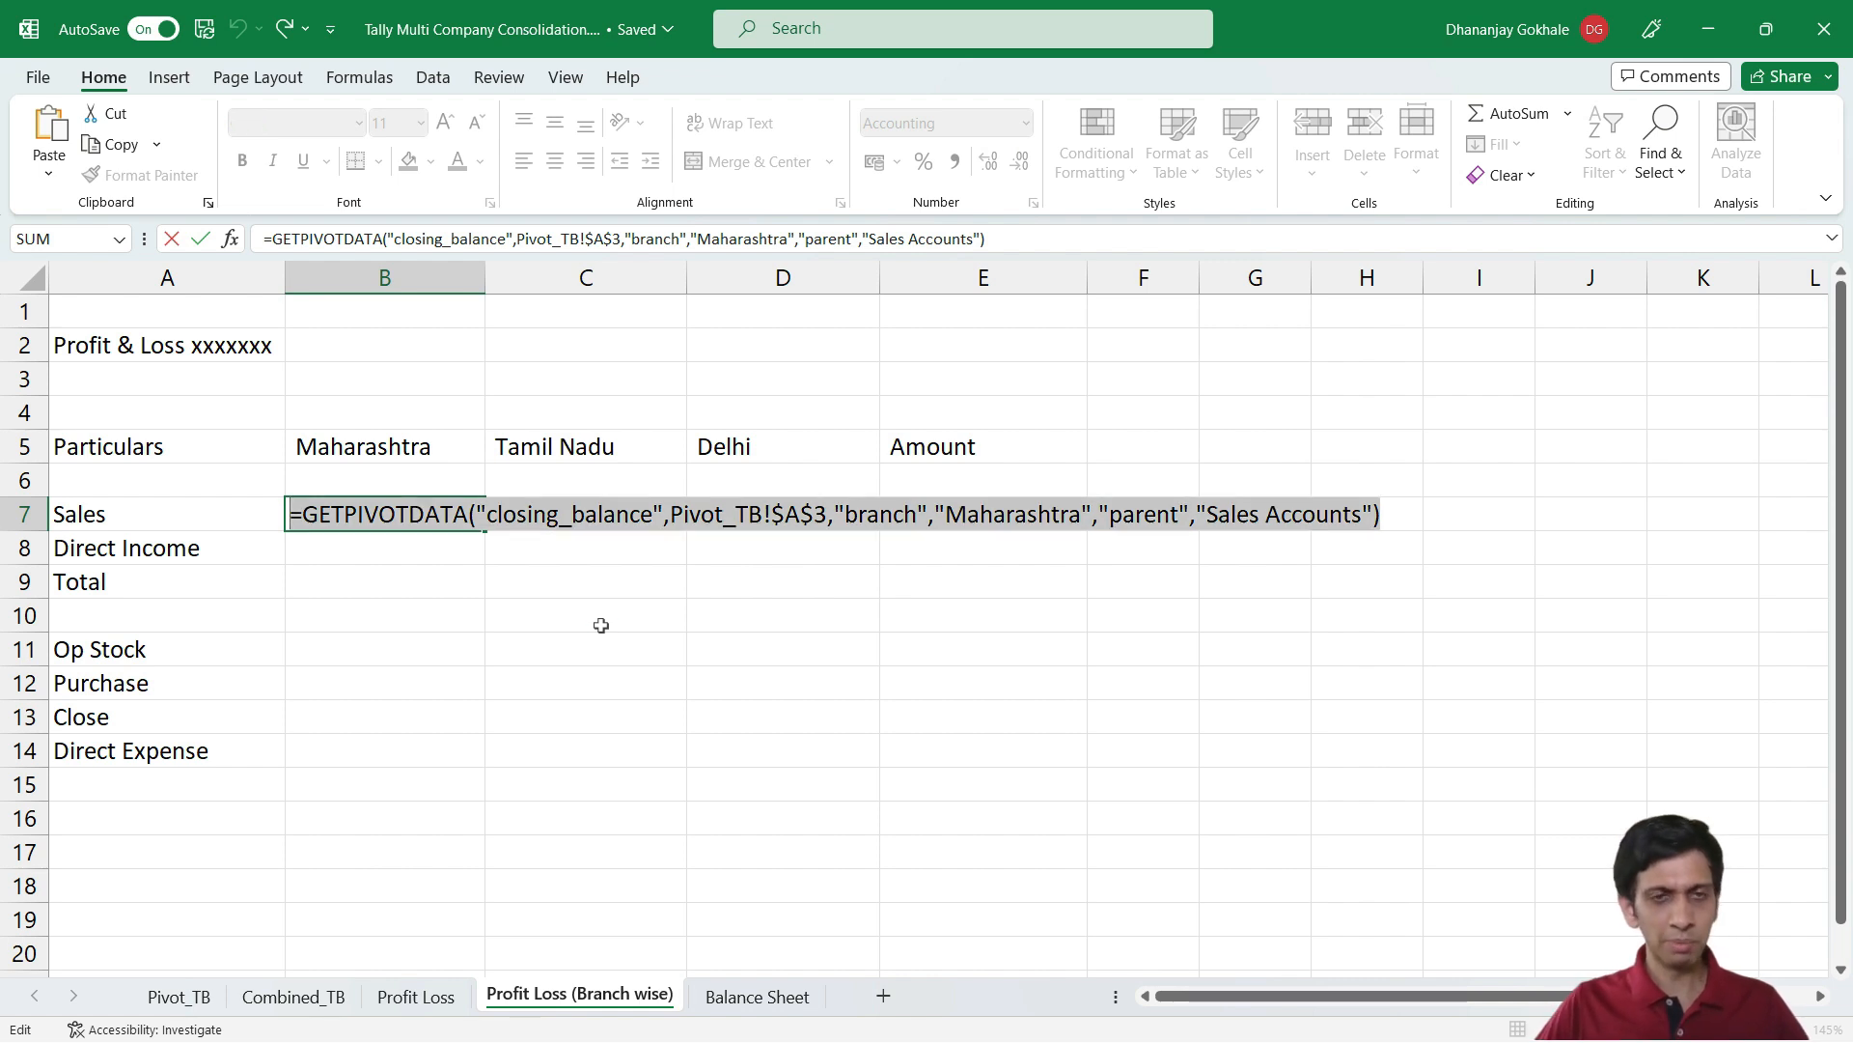
key(Escape)
key(Right)
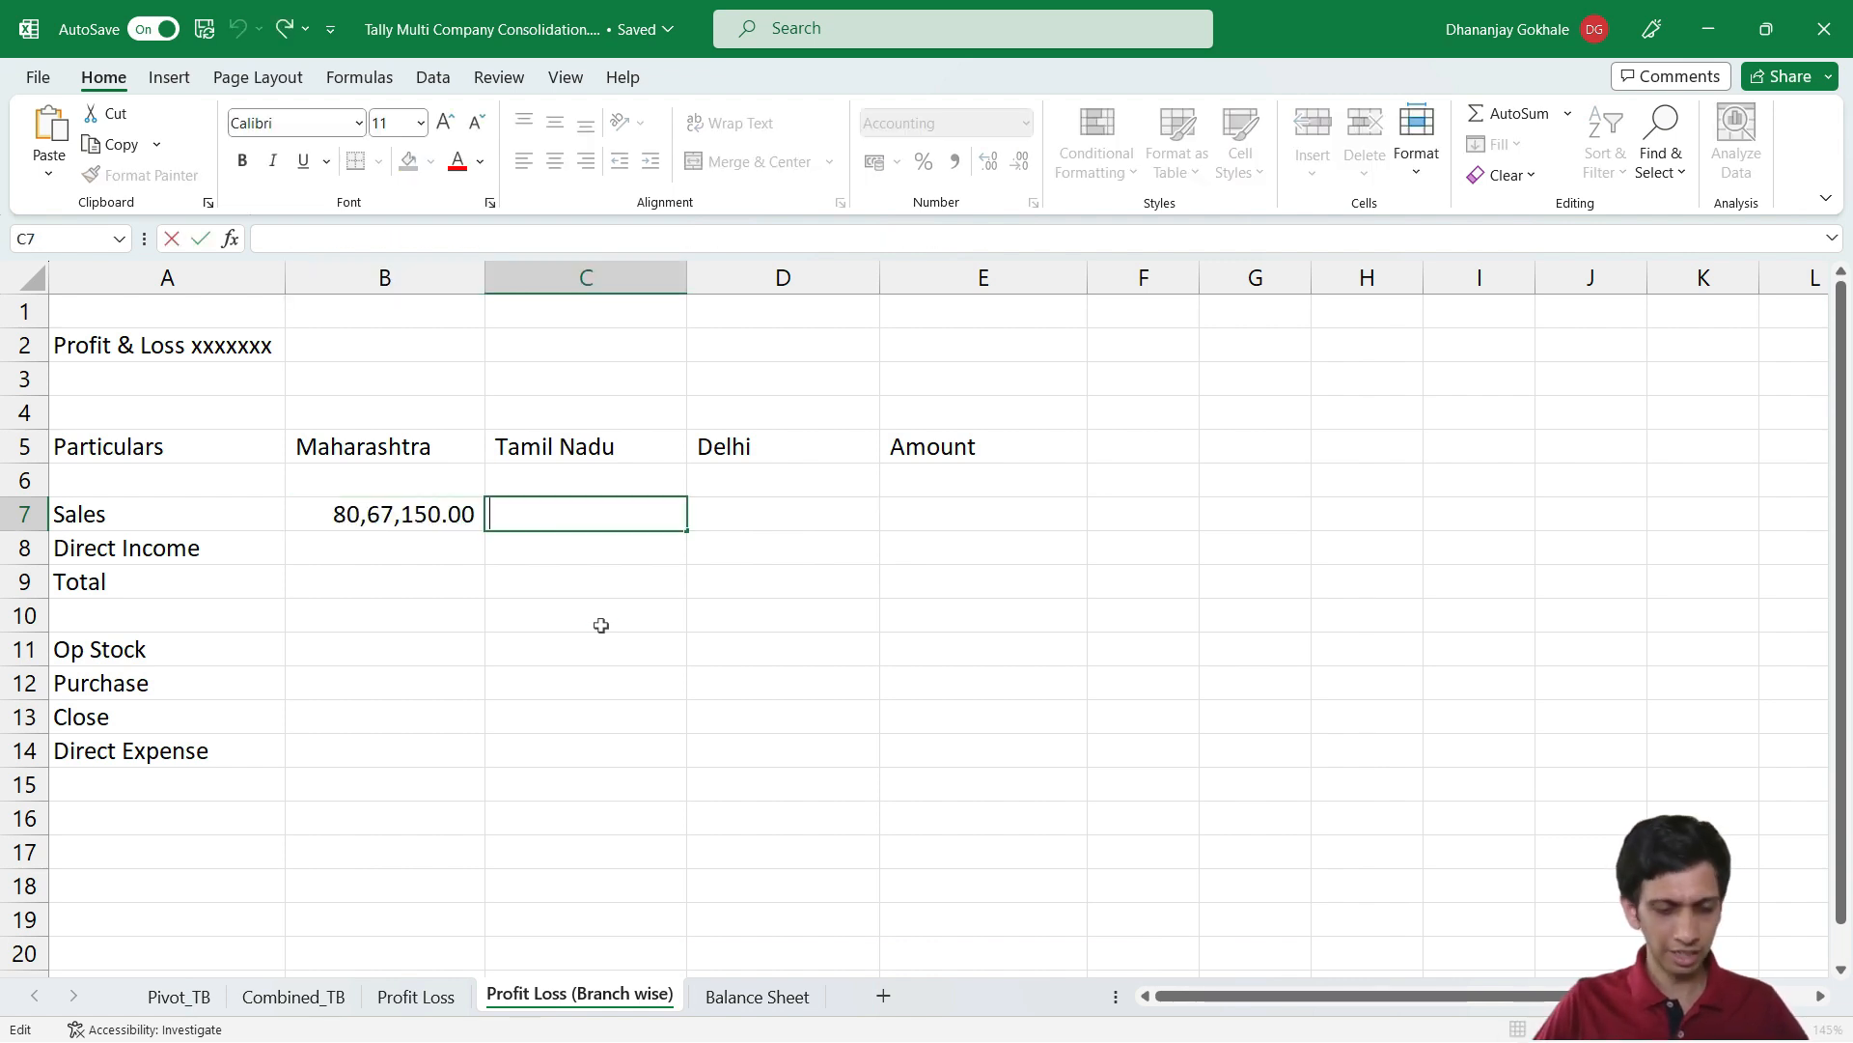
key(F2)
key(ctrl+v)
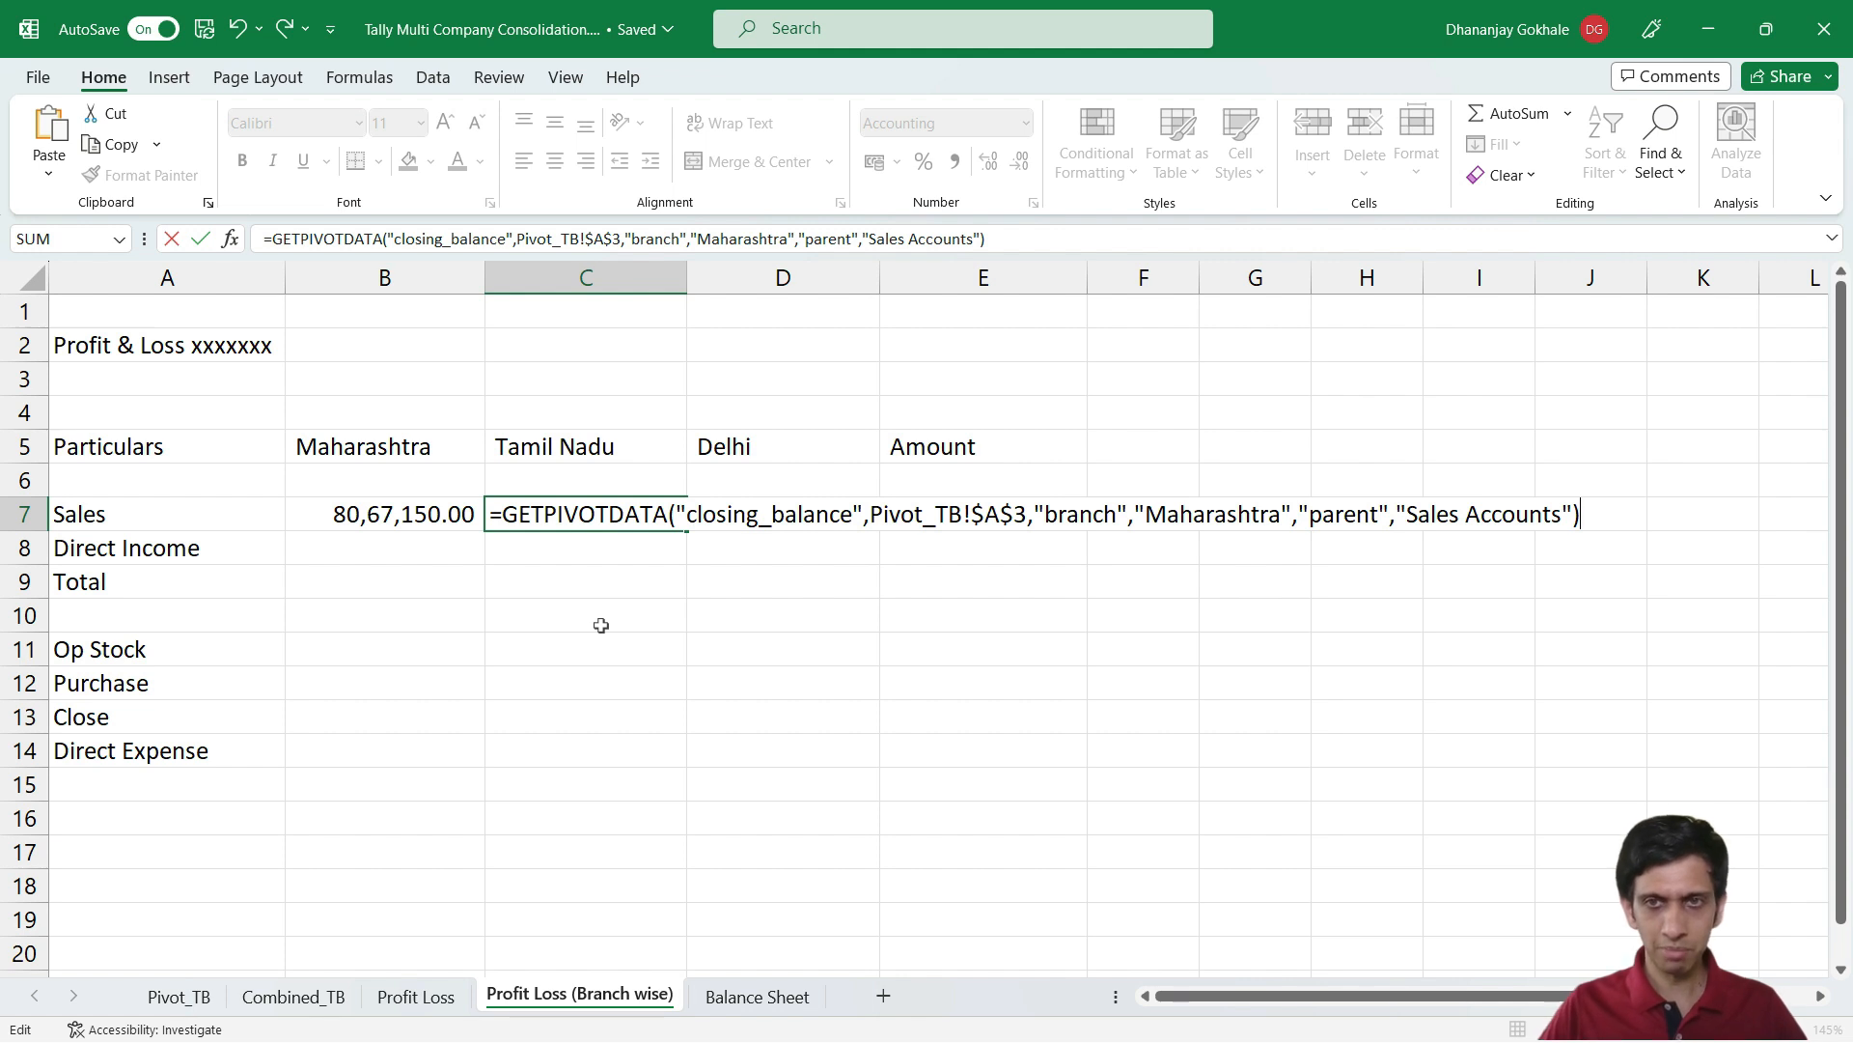
key(Escape)
Replace the hard-coded "Maharashtra" in B7's GETPIVOTDATA formula with a reference to heading cell B5
key(Left)
key(F2)
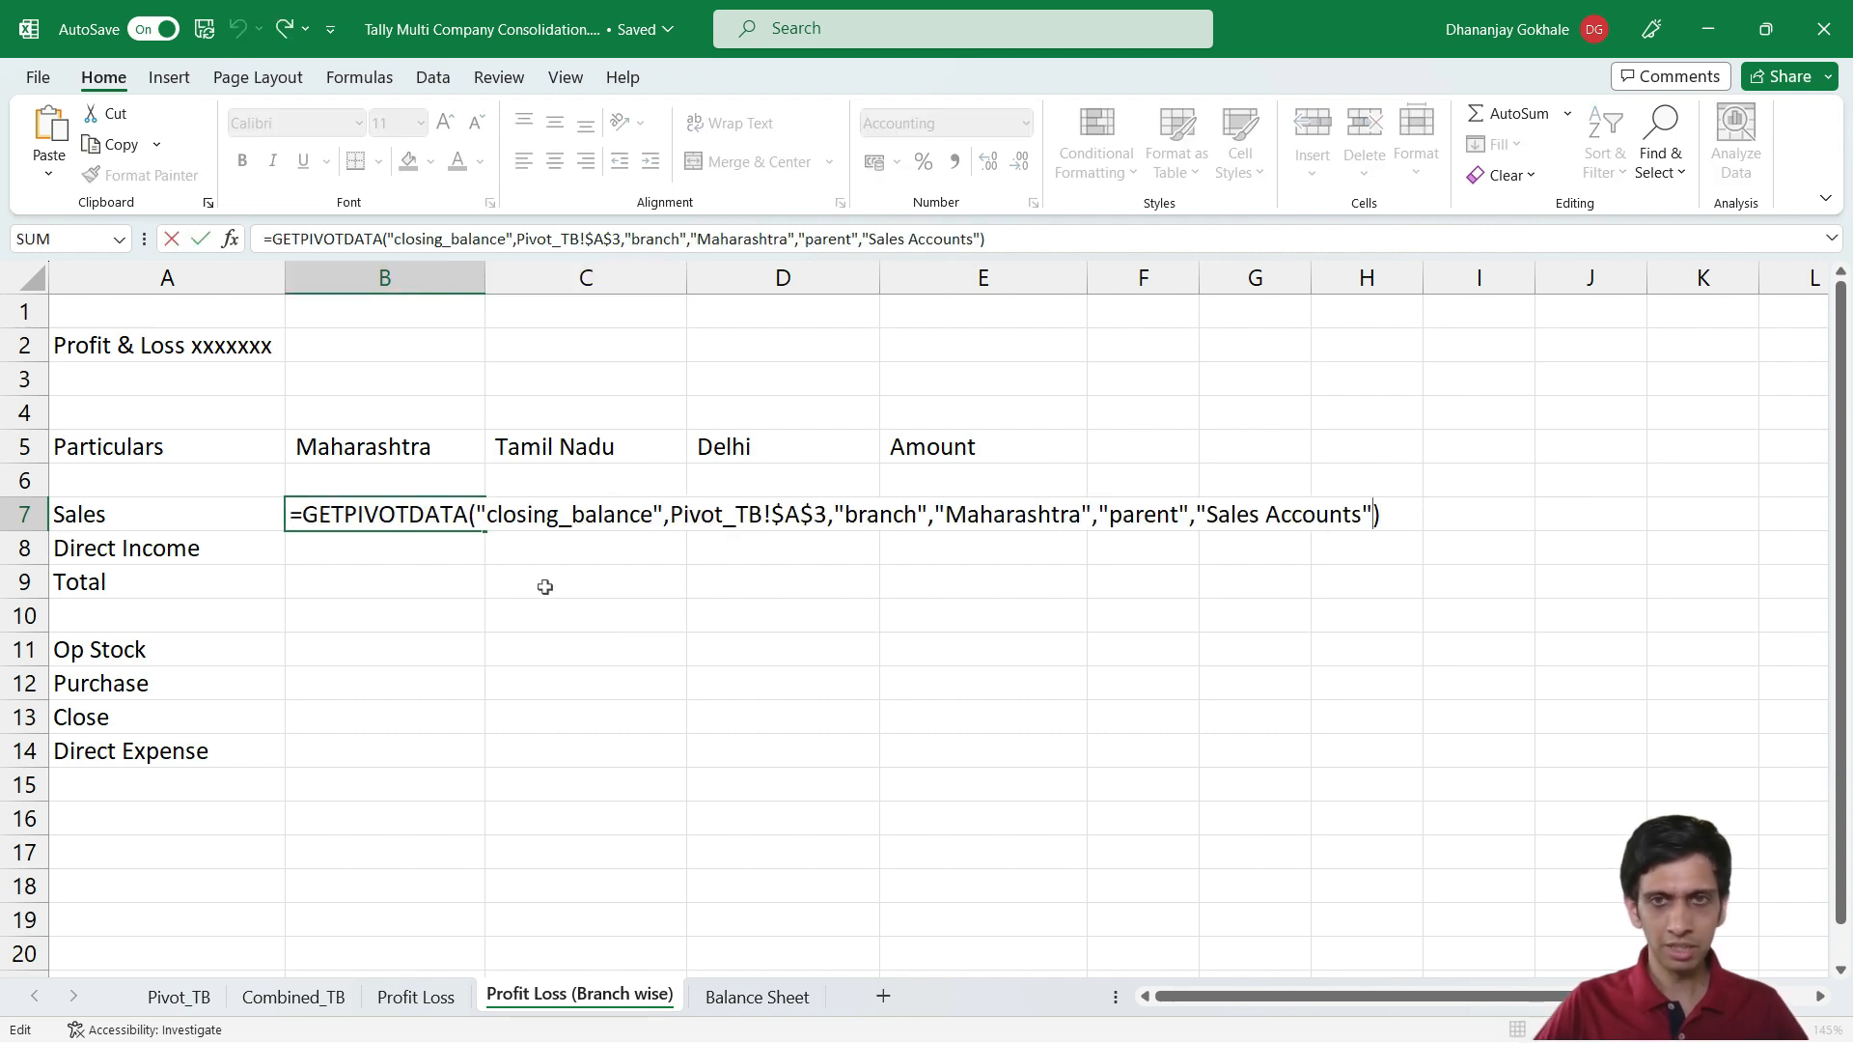
key(Left)
key(Left)
key(Left)
key(Left)
key(Left)
key(Left)
key(Left)
key(Left)
key(Left)
key(Left)
key(Left)
key(Left)
key(Left)
key(Left)
key(Left)
key(Left)
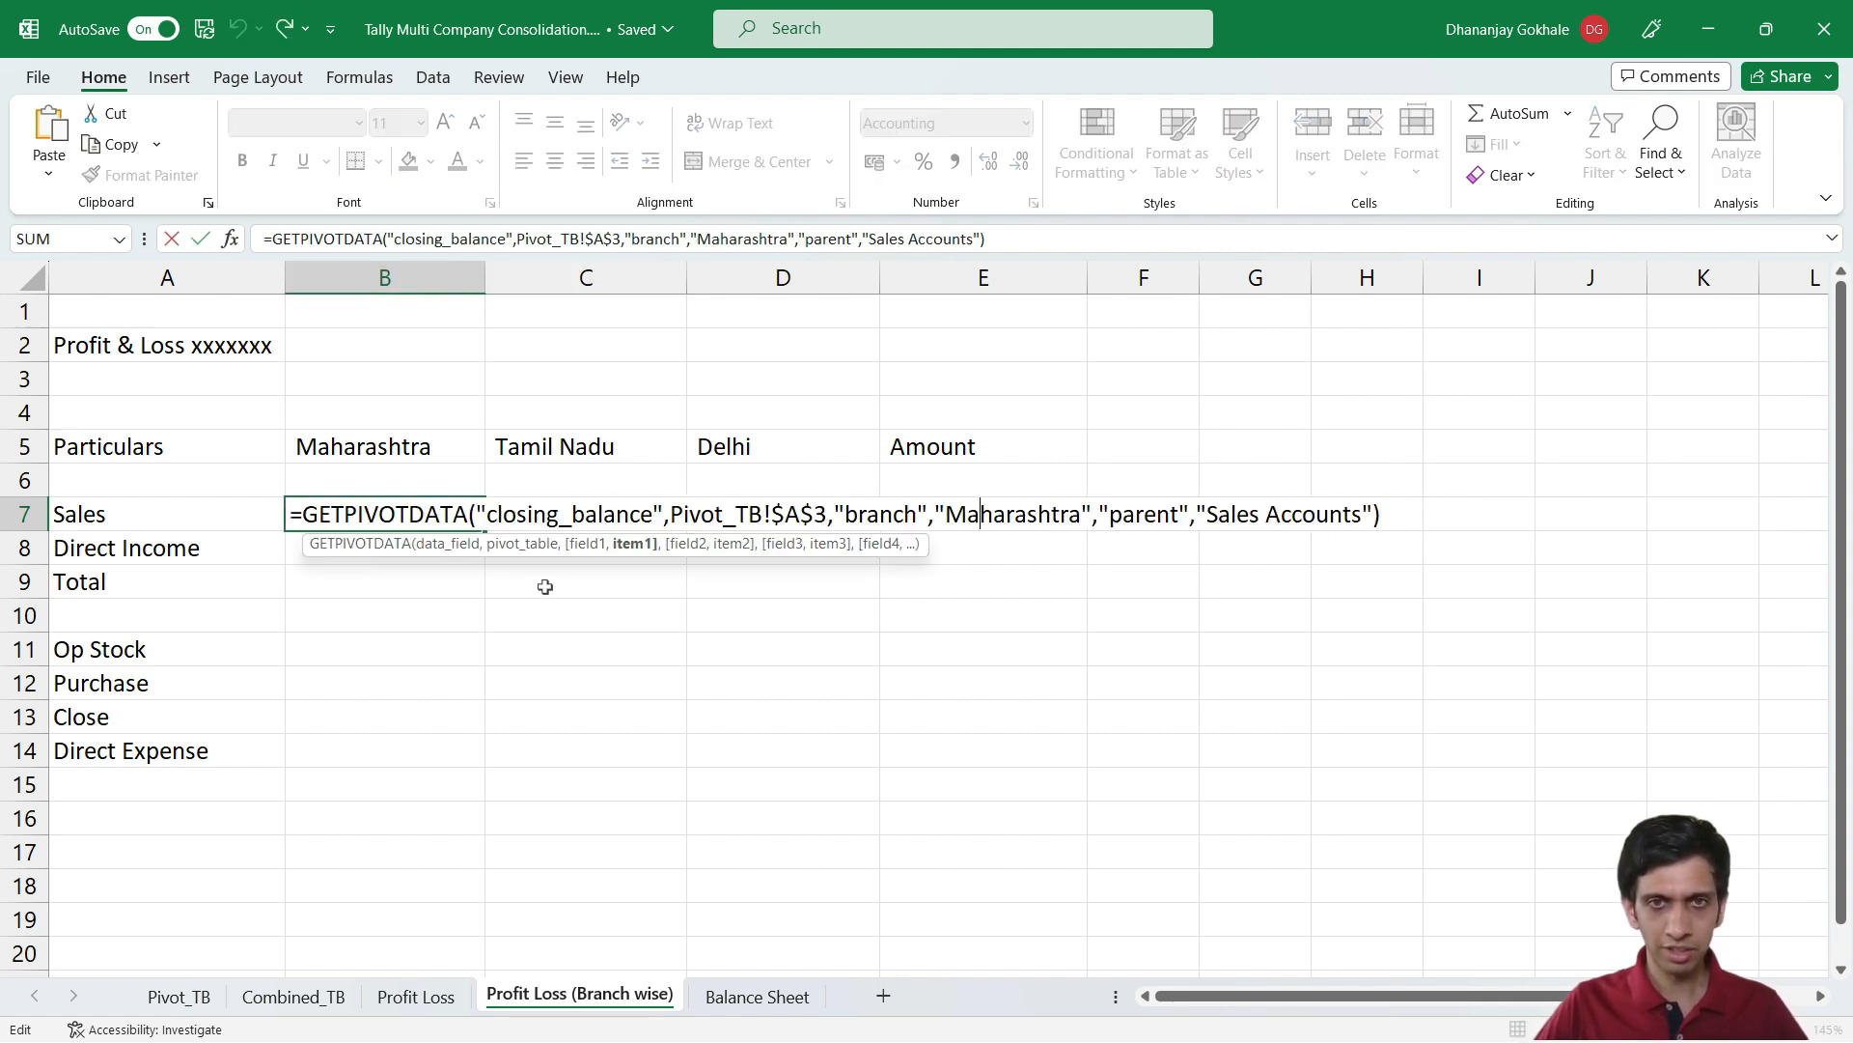
key(shift+Right)
key(shift+Right)
key(shift+Right)
key(shift+Right)
key(shift+Right)
key(shift+Right)
key(shift+Right)
key(shift+Right)
key(shift+Right)
key(shift+Right)
key(shift+Right)
key(shift+Right)
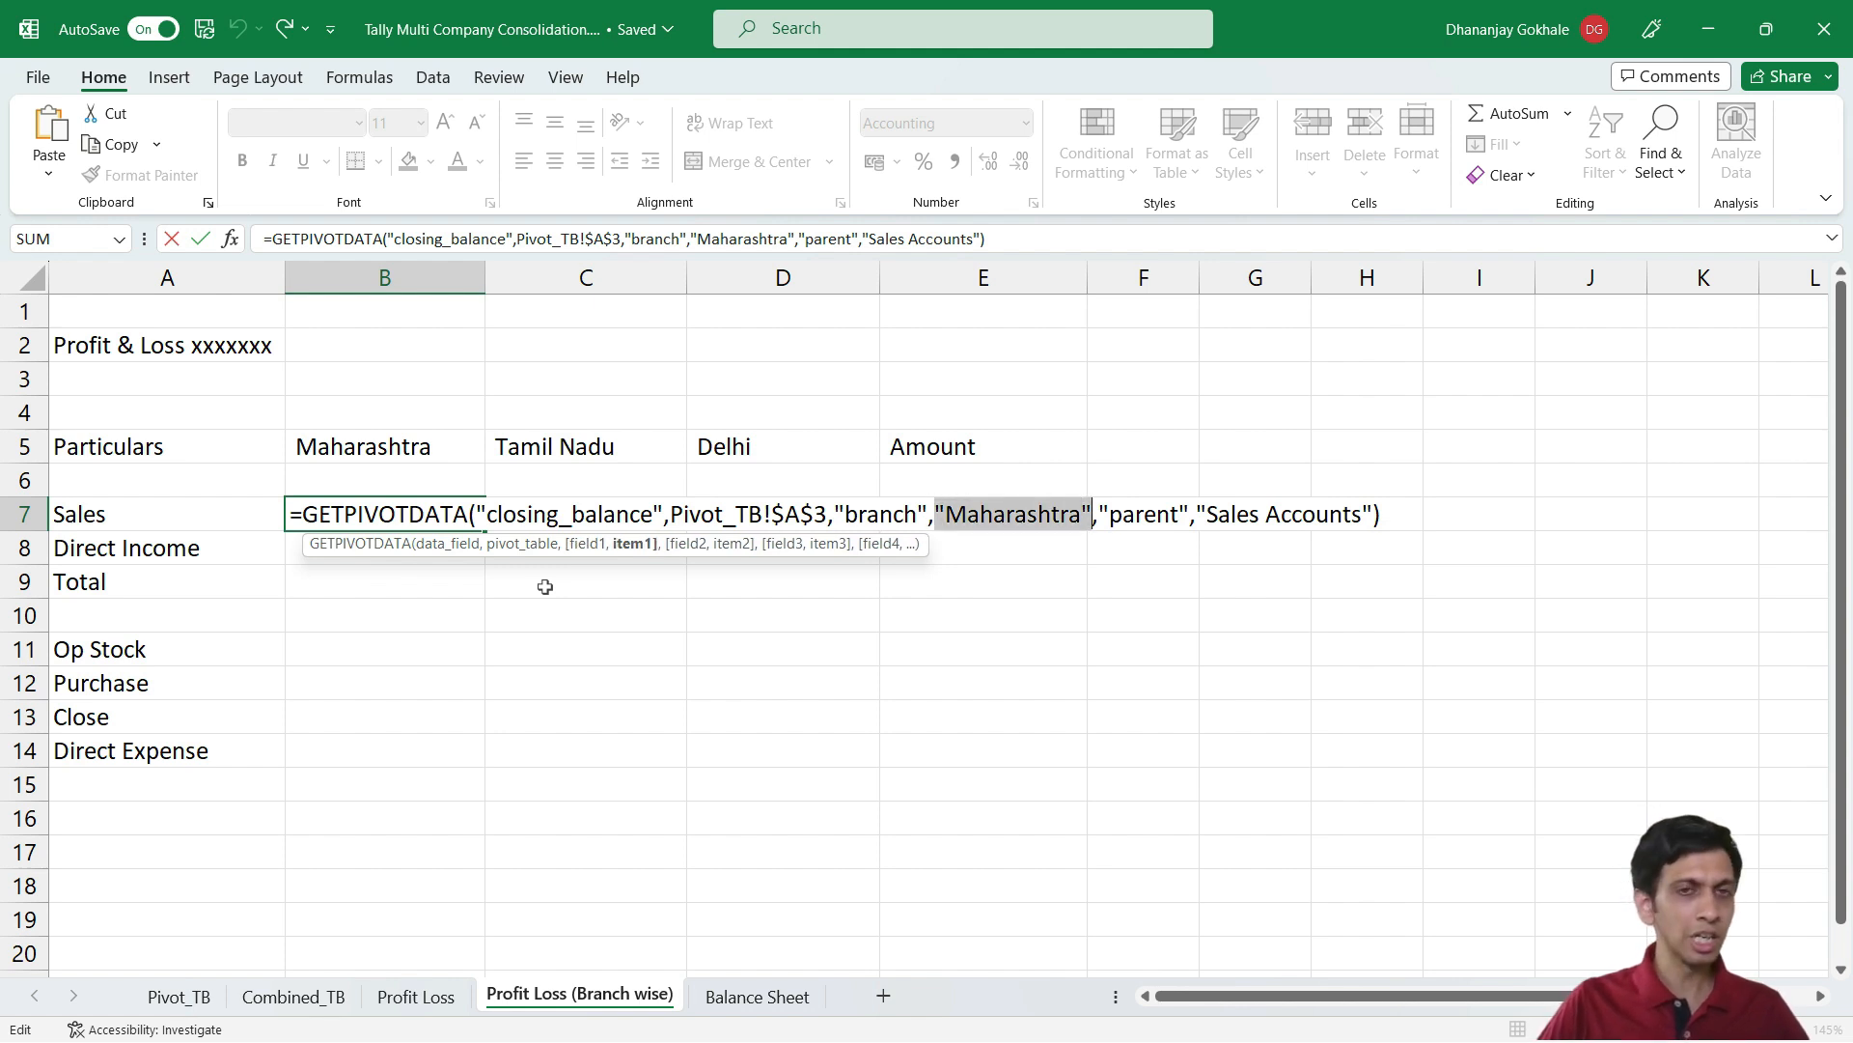
key(BackSpace)
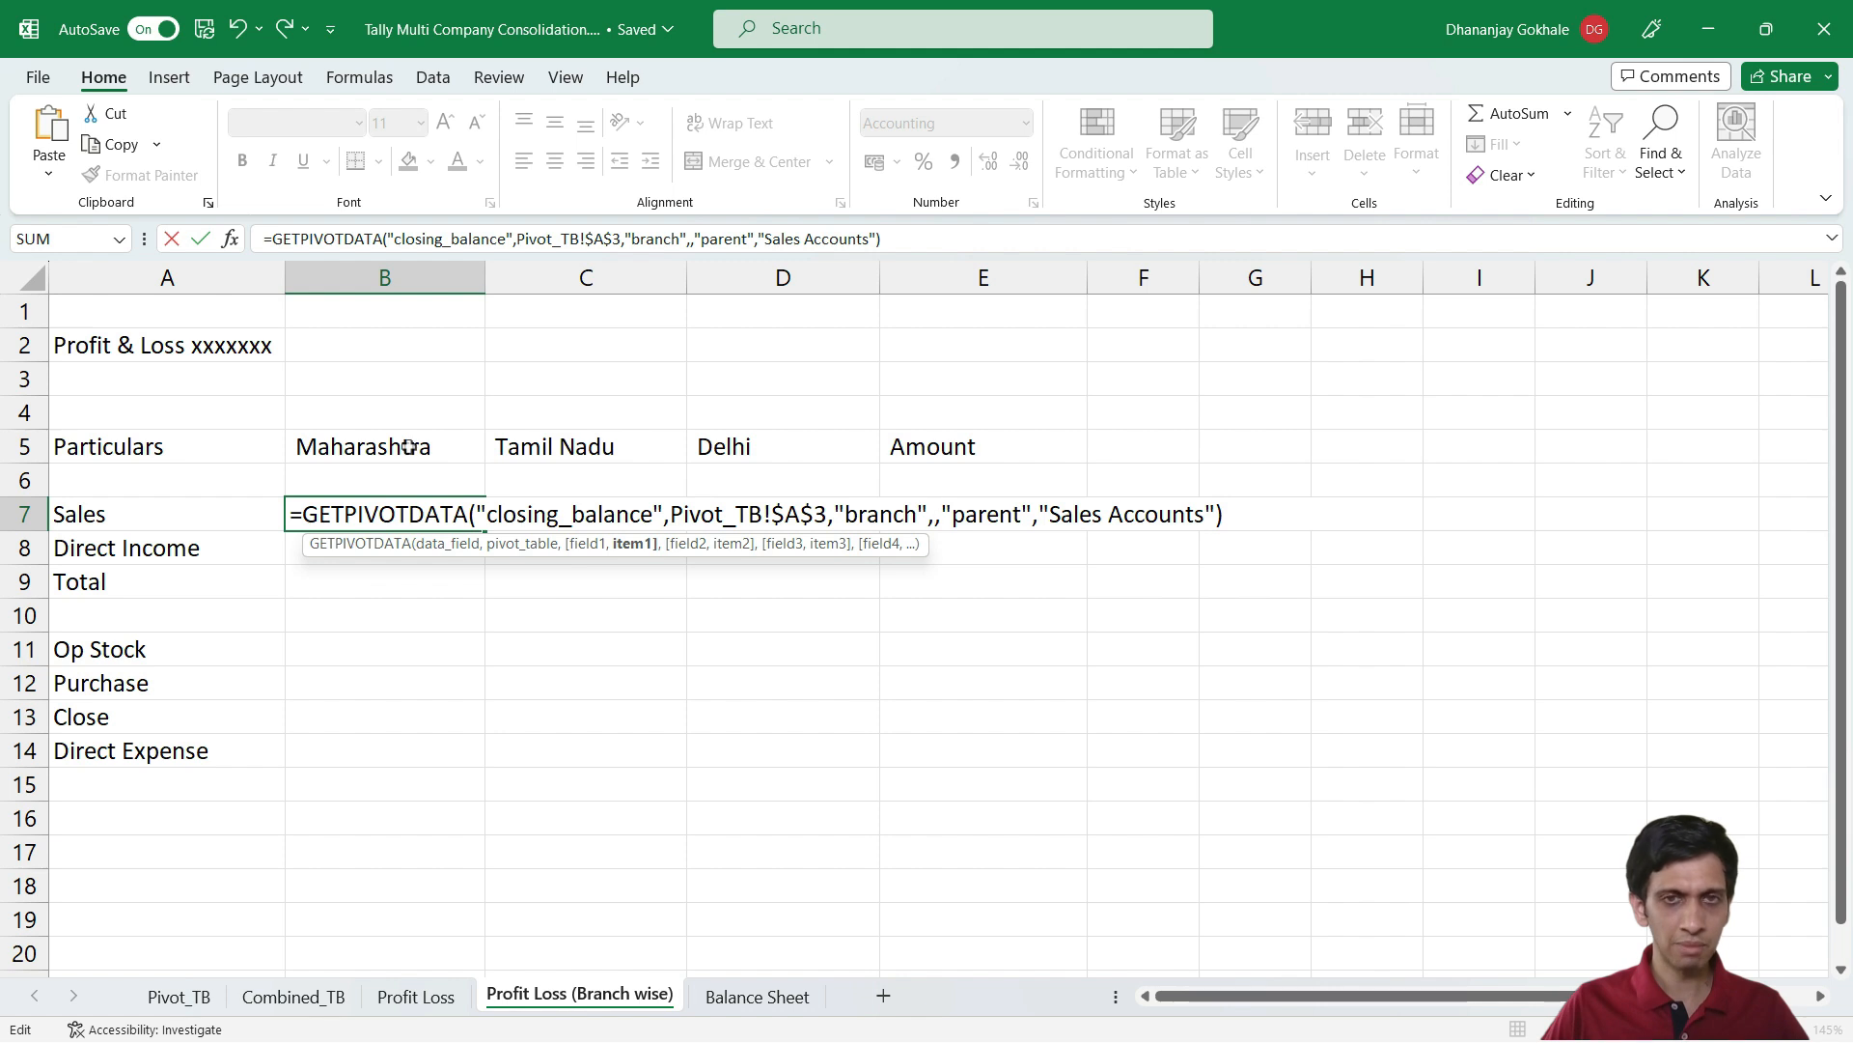
click(408, 446)
key(Return)
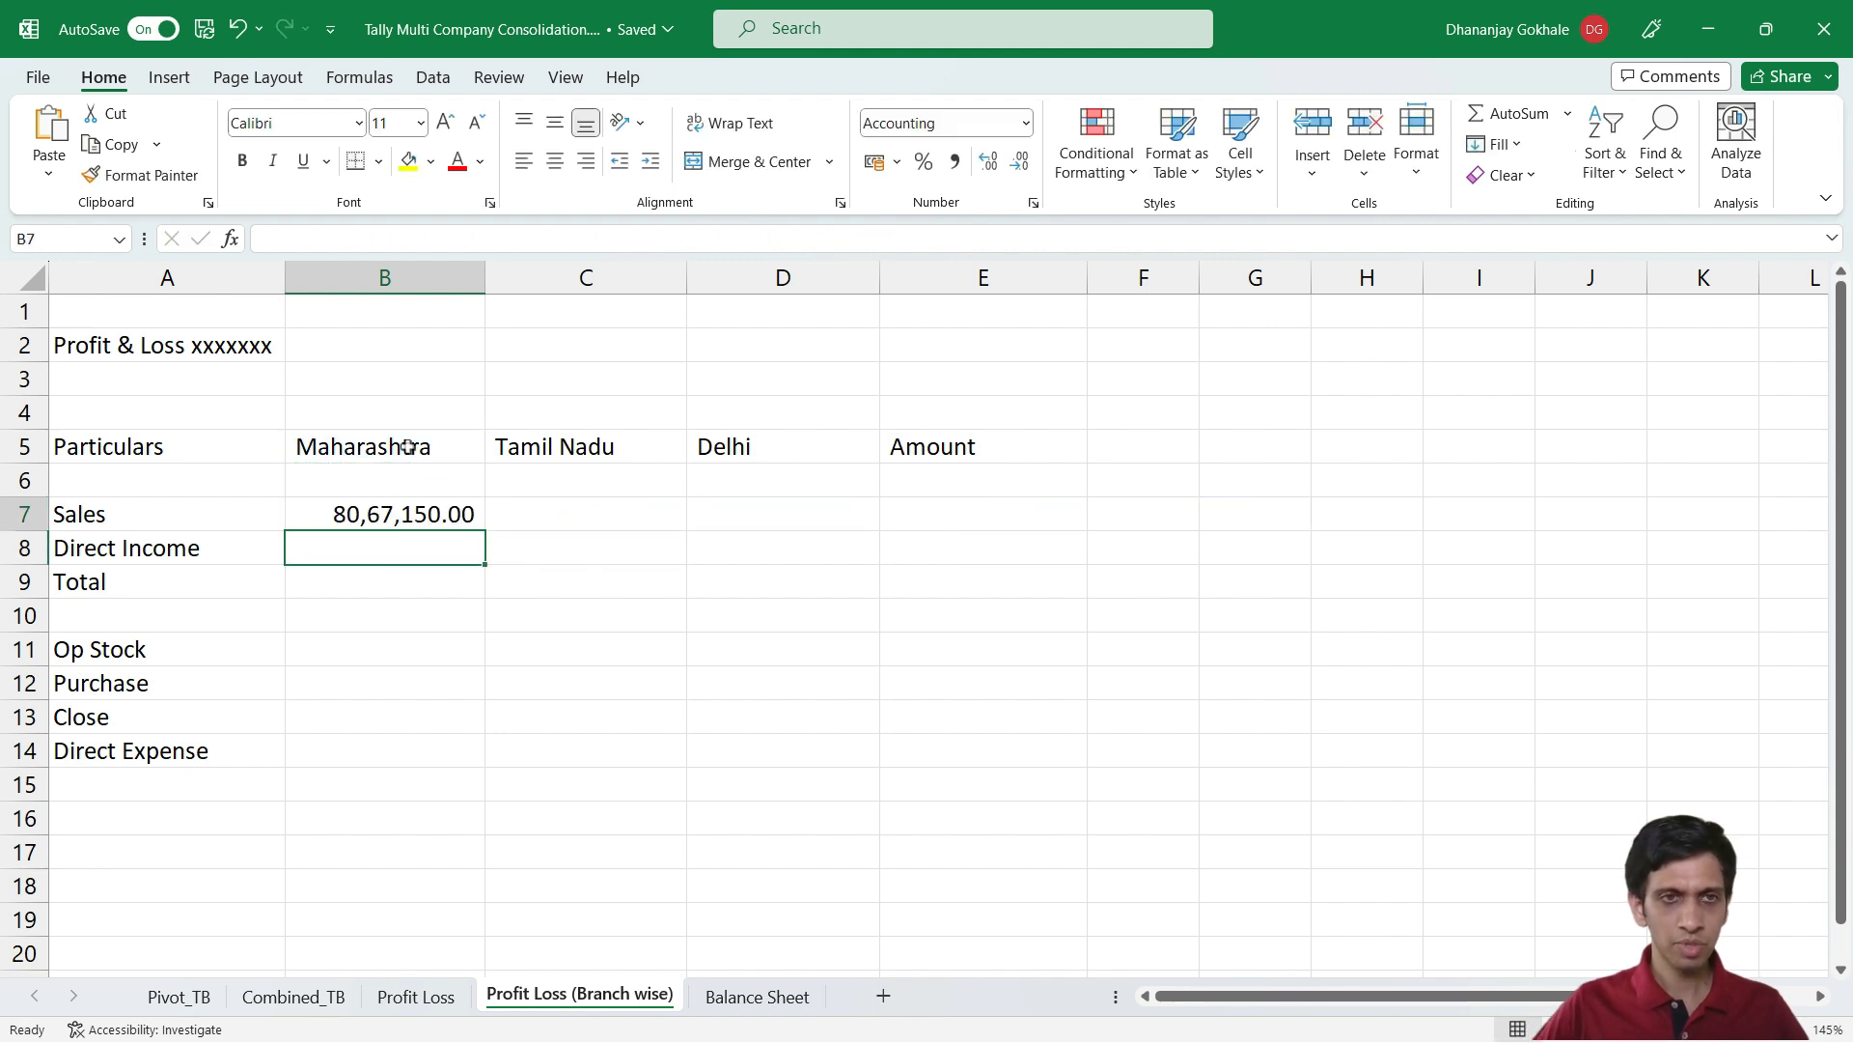
Lock the row of the branch heading reference in B7's formula, making it B$5
key(Up)
key(F2)
key(Left)
key(Left)
key(Left)
key(Left)
key(Left)
key(Left)
key(Left)
key(Left)
key(Left)
key(Left)
key(Left)
text($)
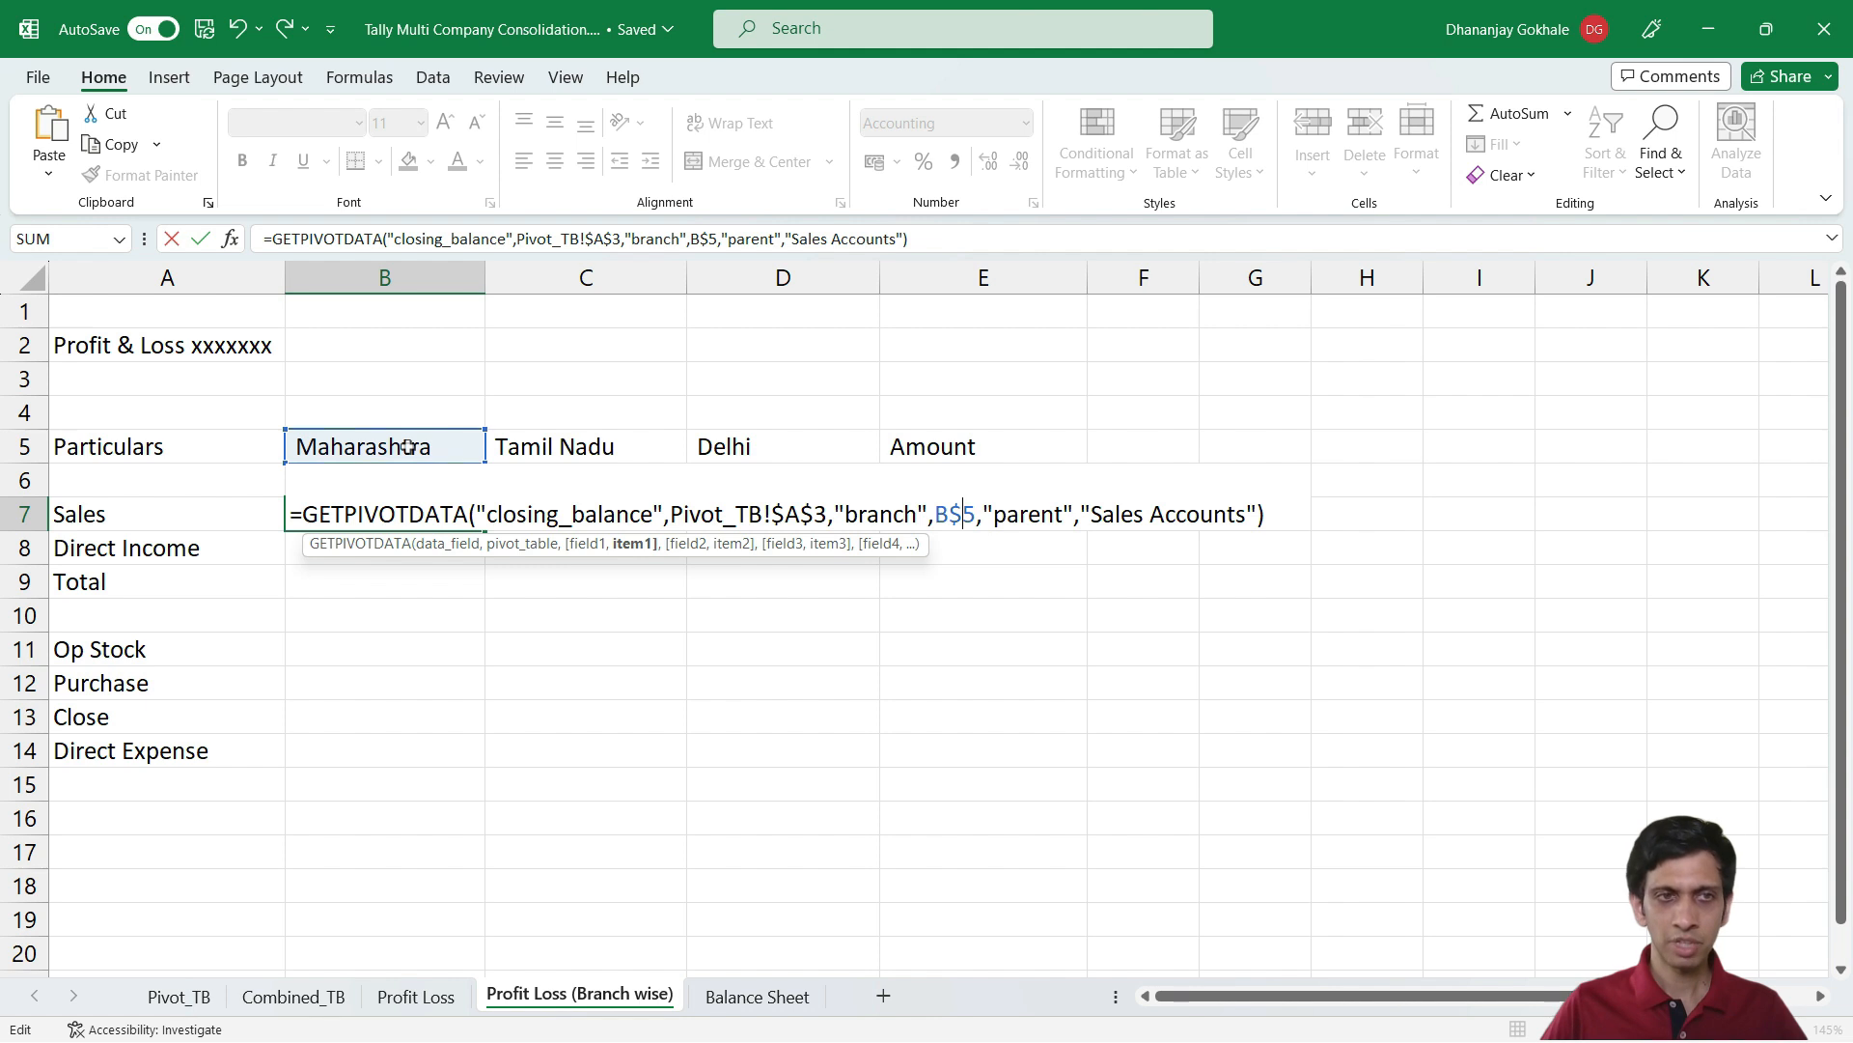
key(Return)
key(Up)
key(F2)
key(Escape)
Copy the Sales formula from B7 to C7 and D7 for Tamil Nadu and Delhi
key(ctrl+c)
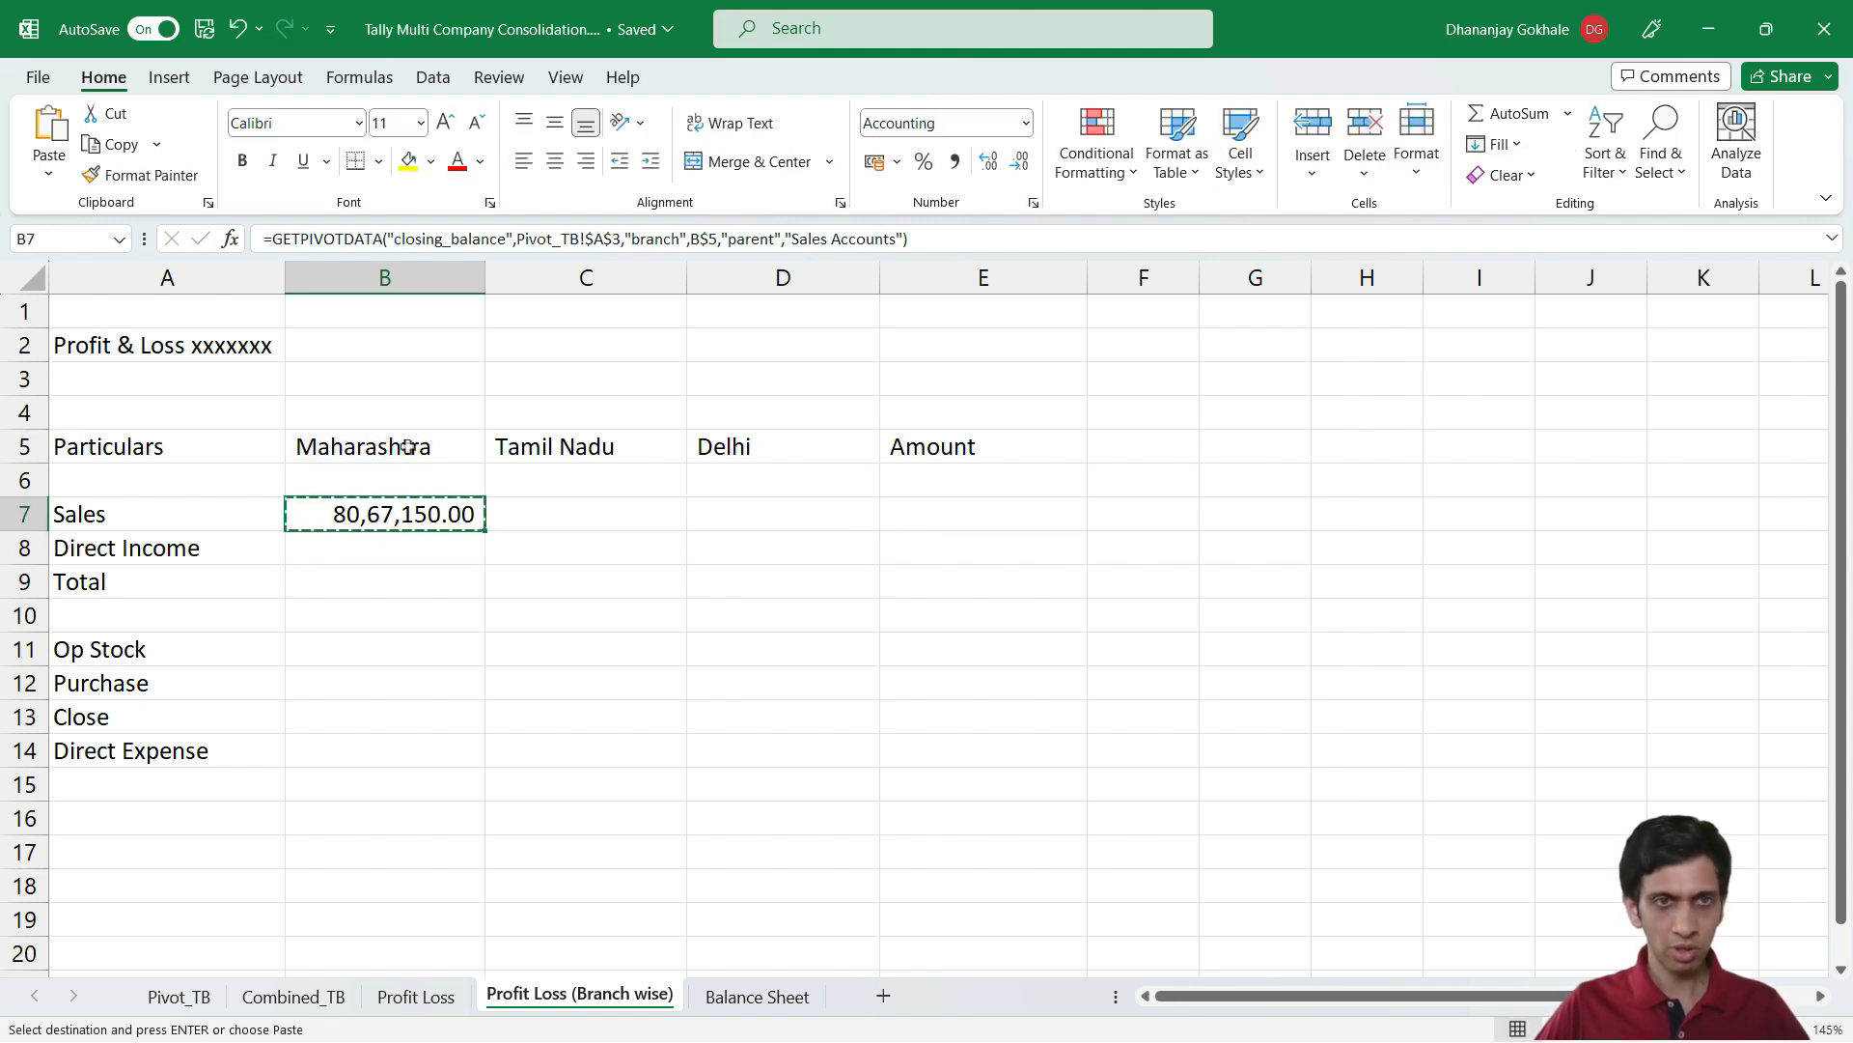
key(Right)
key(ctrl+v)
key(Right)
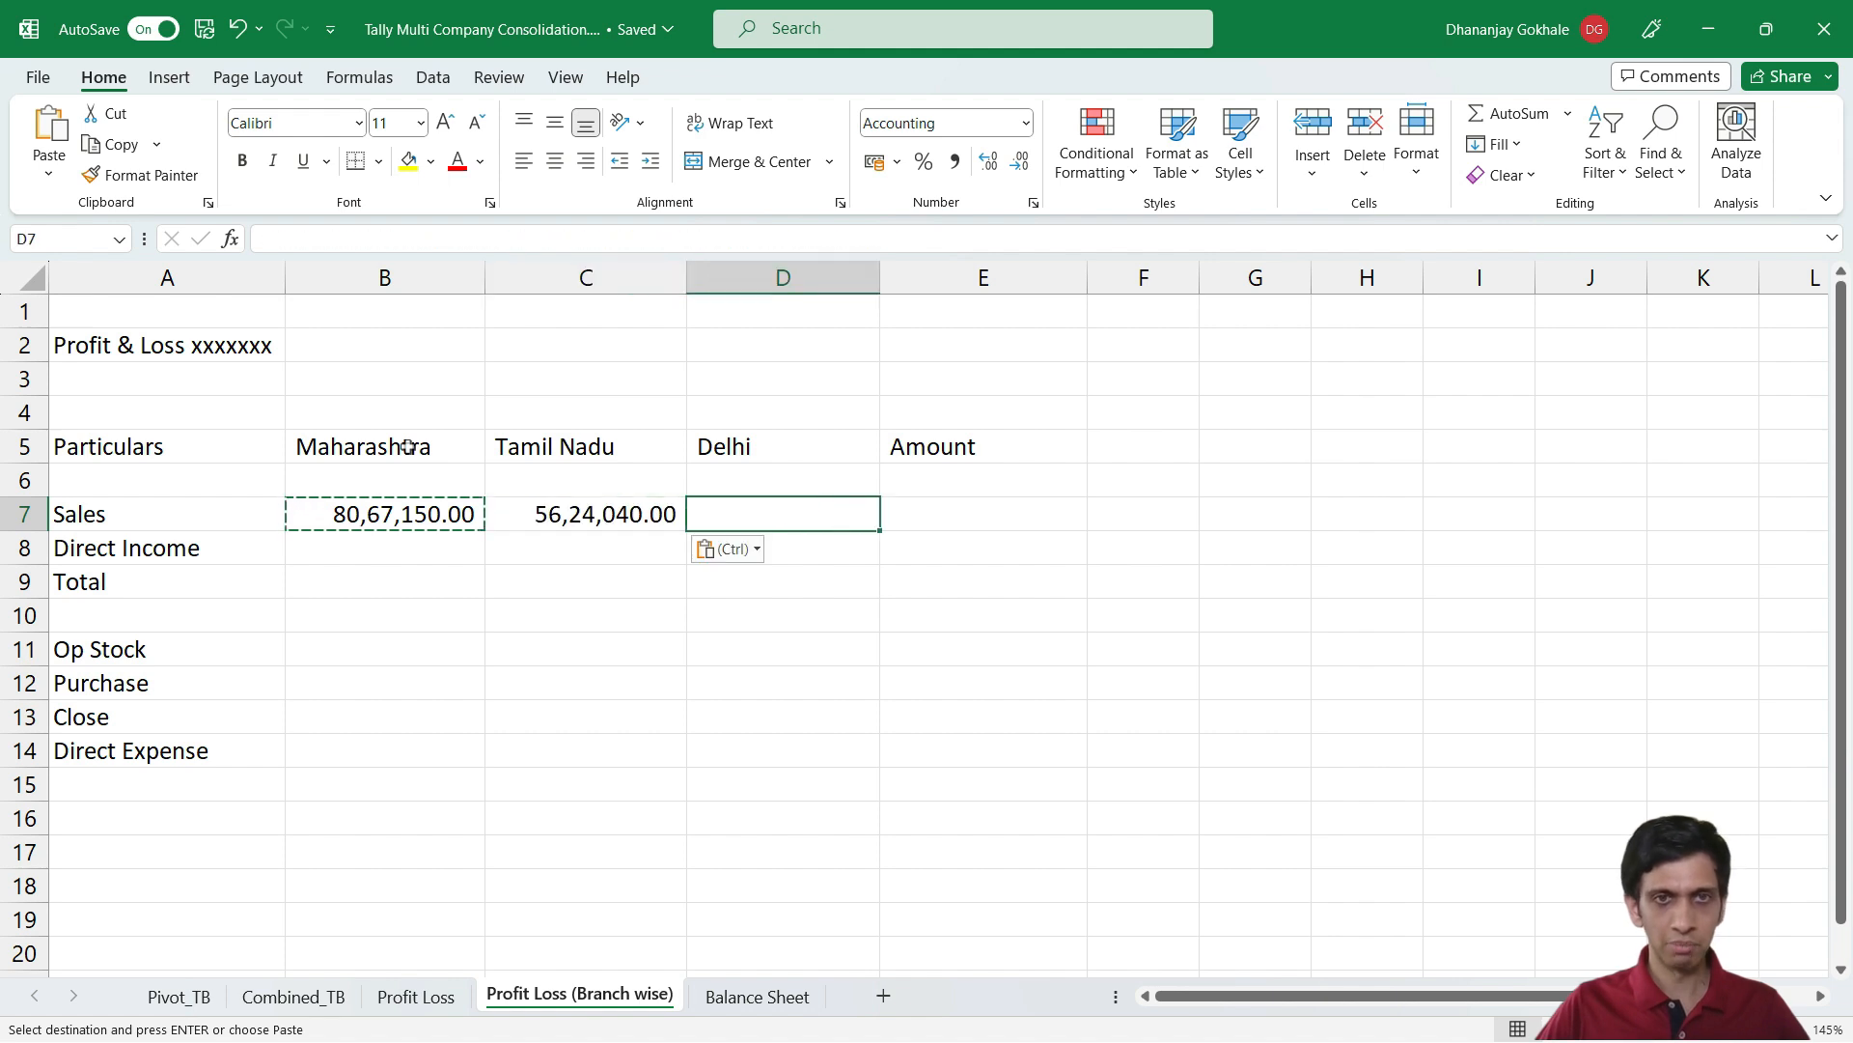
key(ctrl+v)
key(Escape)
Total the three branches' sales (B7:D7) with a SUM formula in E7 under Amount
key(Right)
text(=sum)
key(Tab)
key(Left)
key(Left)
key(Left)
key(shift+Right)
key(shift+Right)
key(Return)
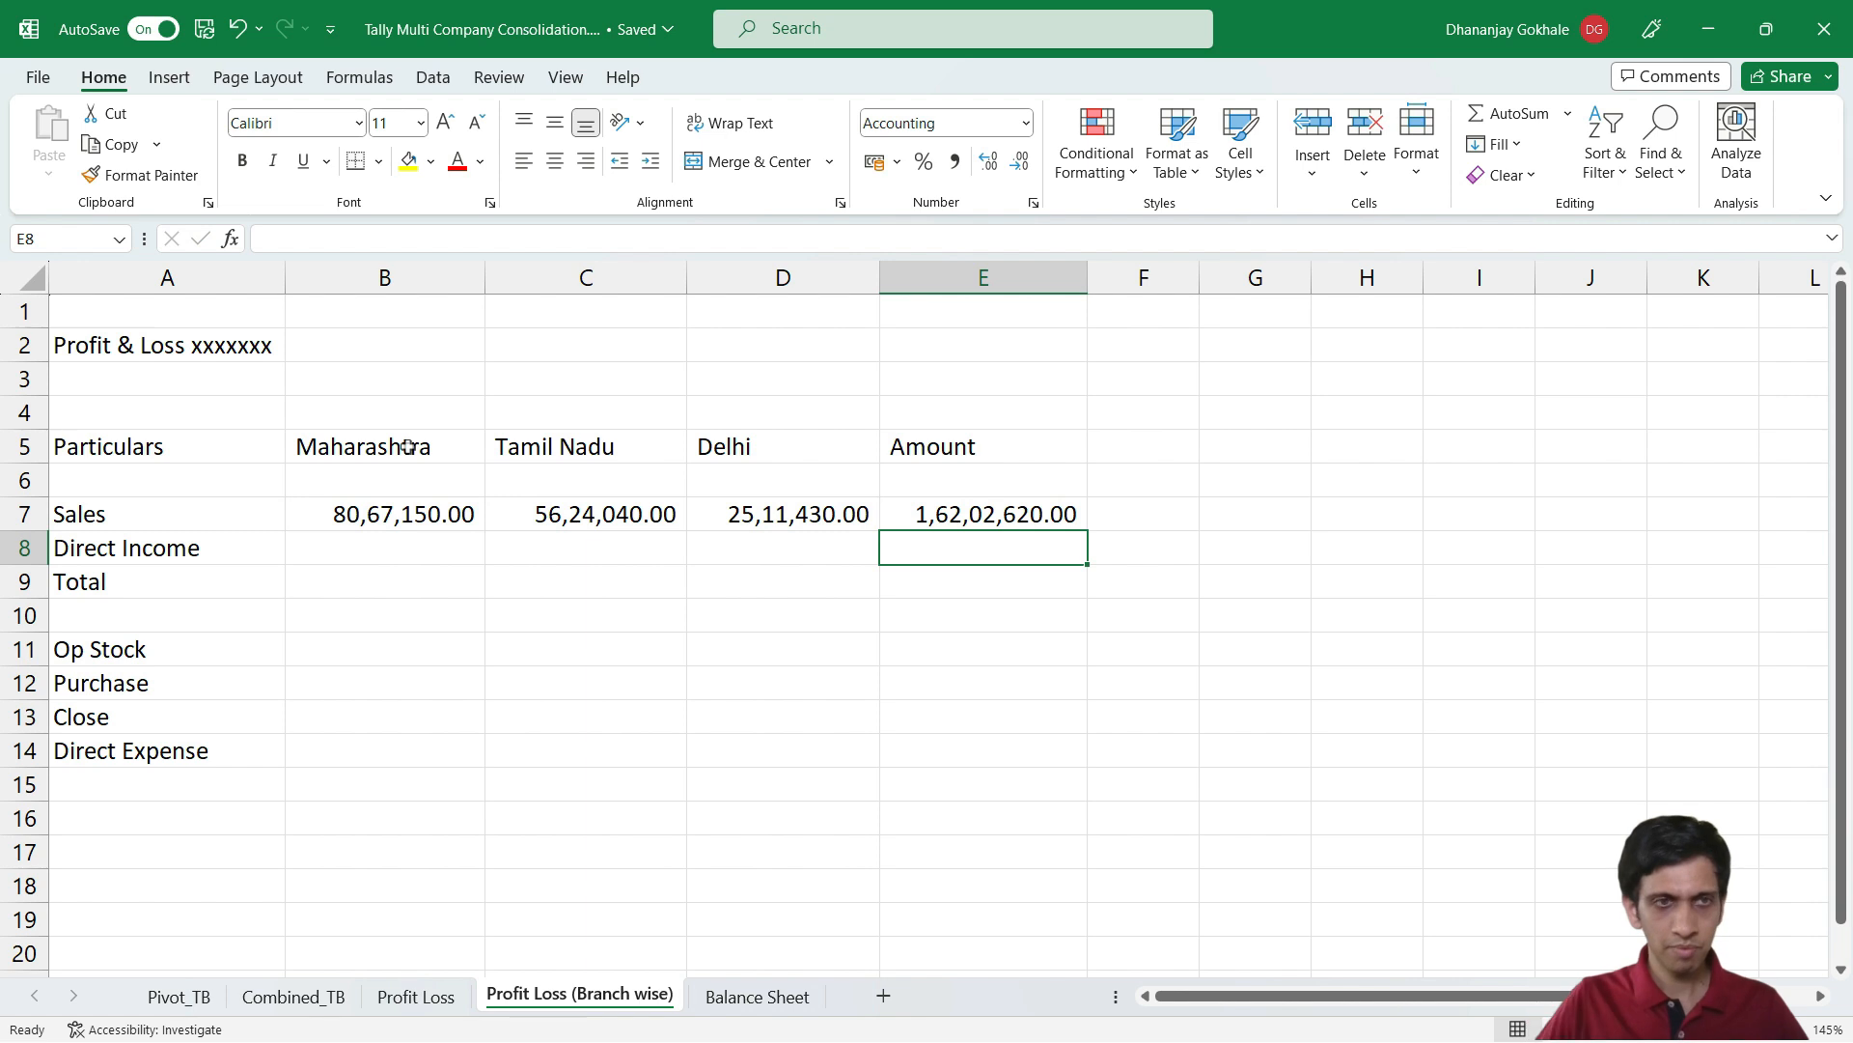
Examine the GETPIVOTDATA formula in B7, particularly its hard-coded "Sales Accounts" group name
key(Up)
key(Left)
key(Left)
key(Left)
key(F2)
key(Escape)
key(F2)
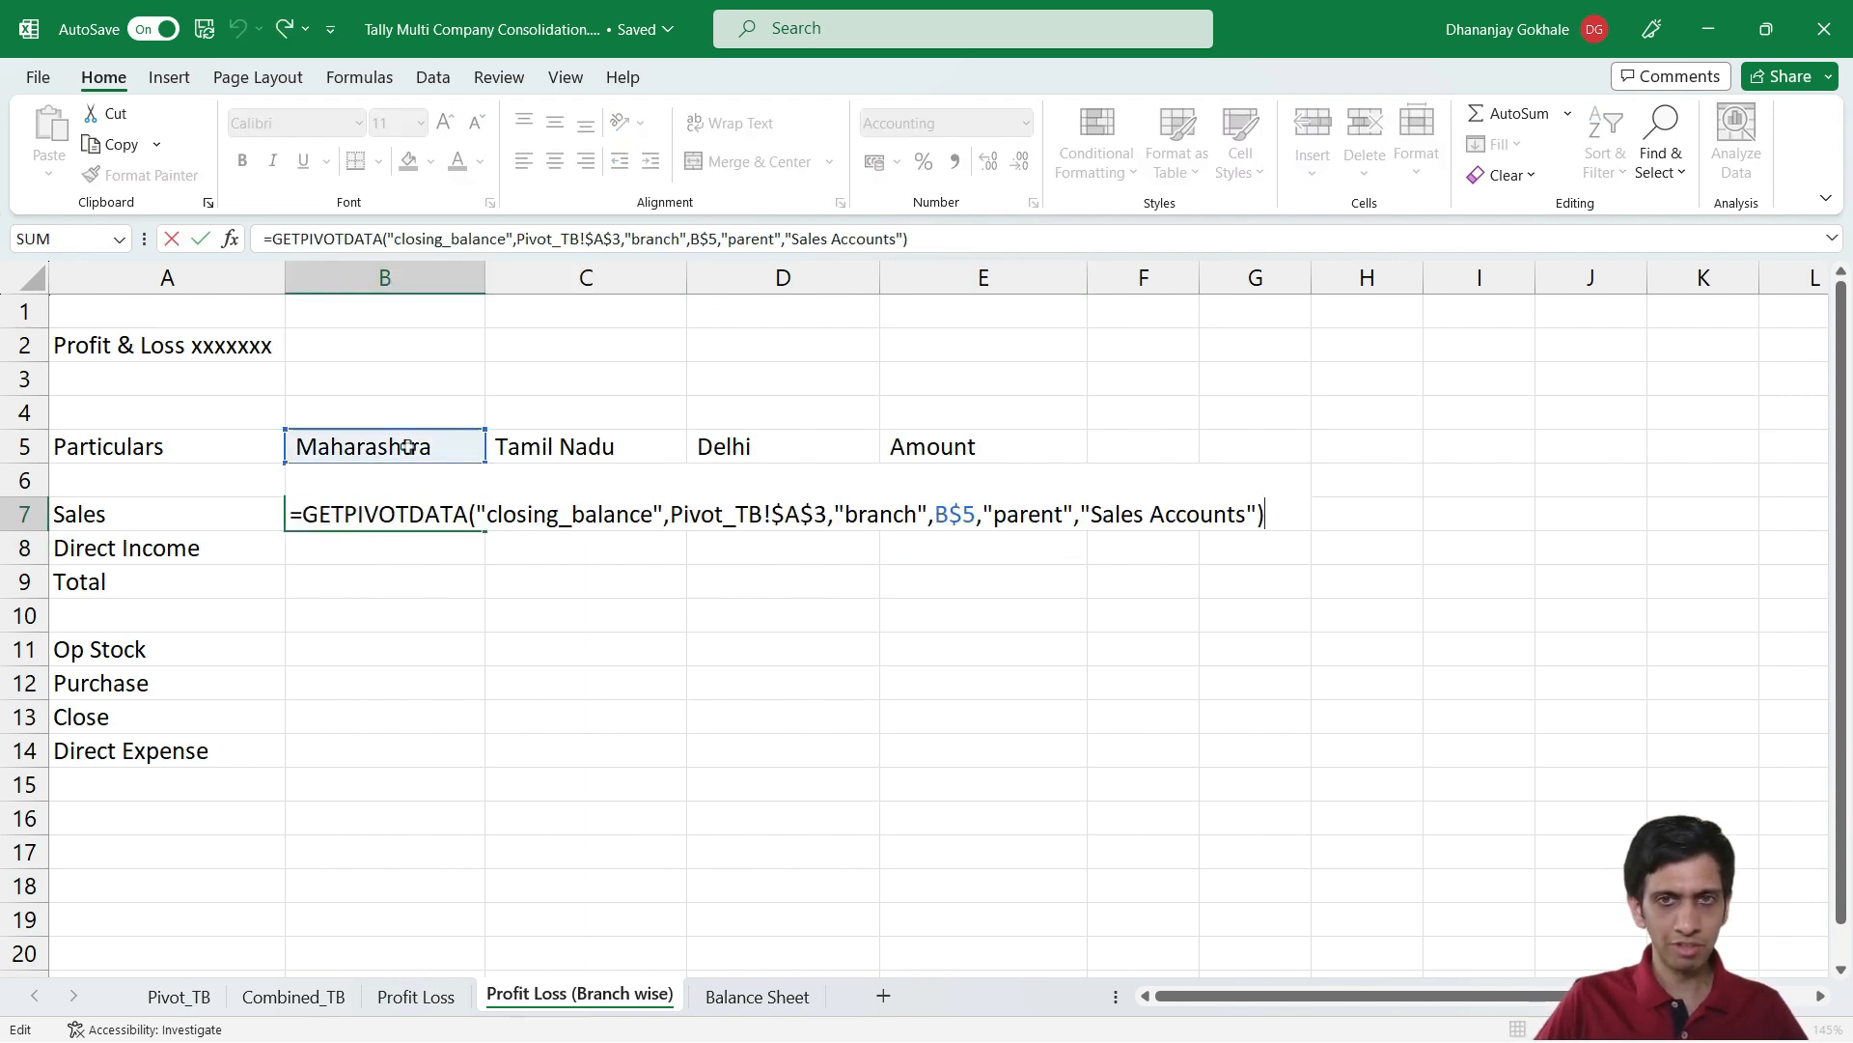
key(Escape)
key(Left)
key(Right)
key(F2)
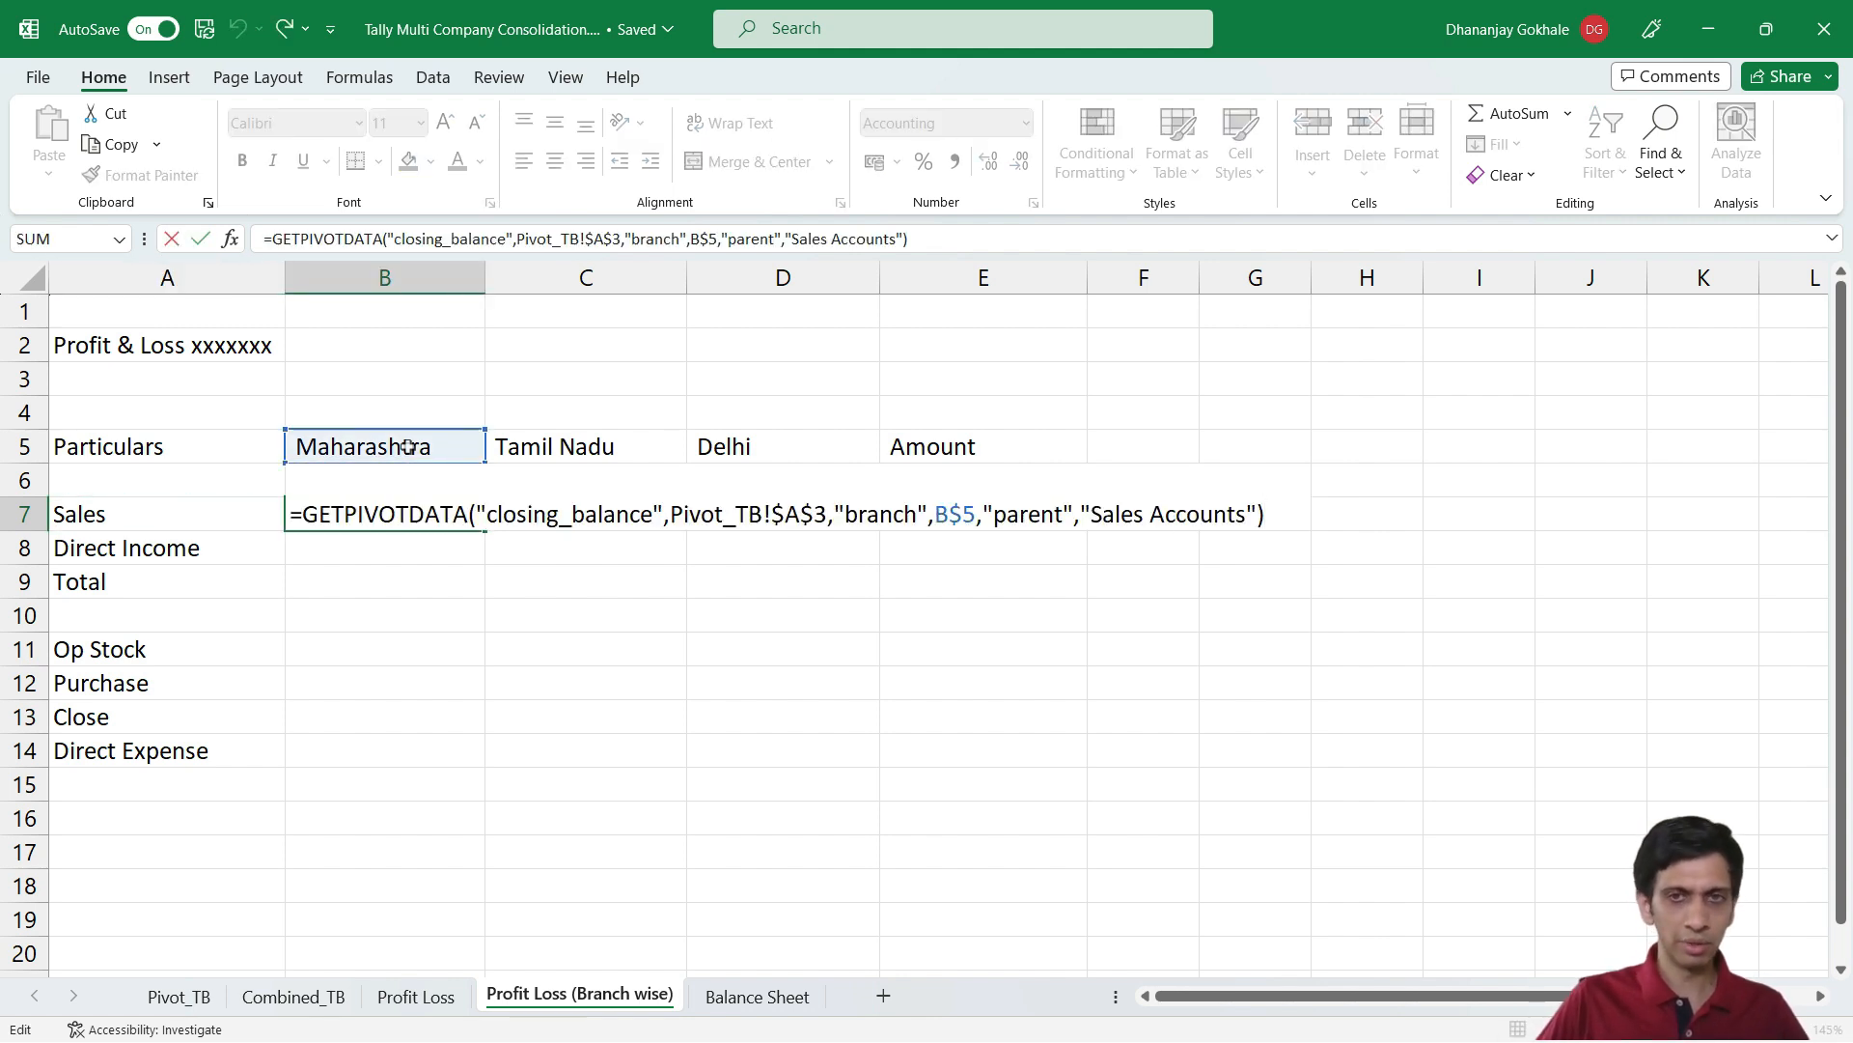
key(Left)
key(Left)
key(shift+Left)
key(shift+Left)
key(shift+Left)
key(shift+Left)
key(shift+Left)
key(shift+Left)
key(shift+Left)
key(shift+Left)
key(shift+Left)
key(shift+Left)
key(shift+Left)
key(shift+Left)
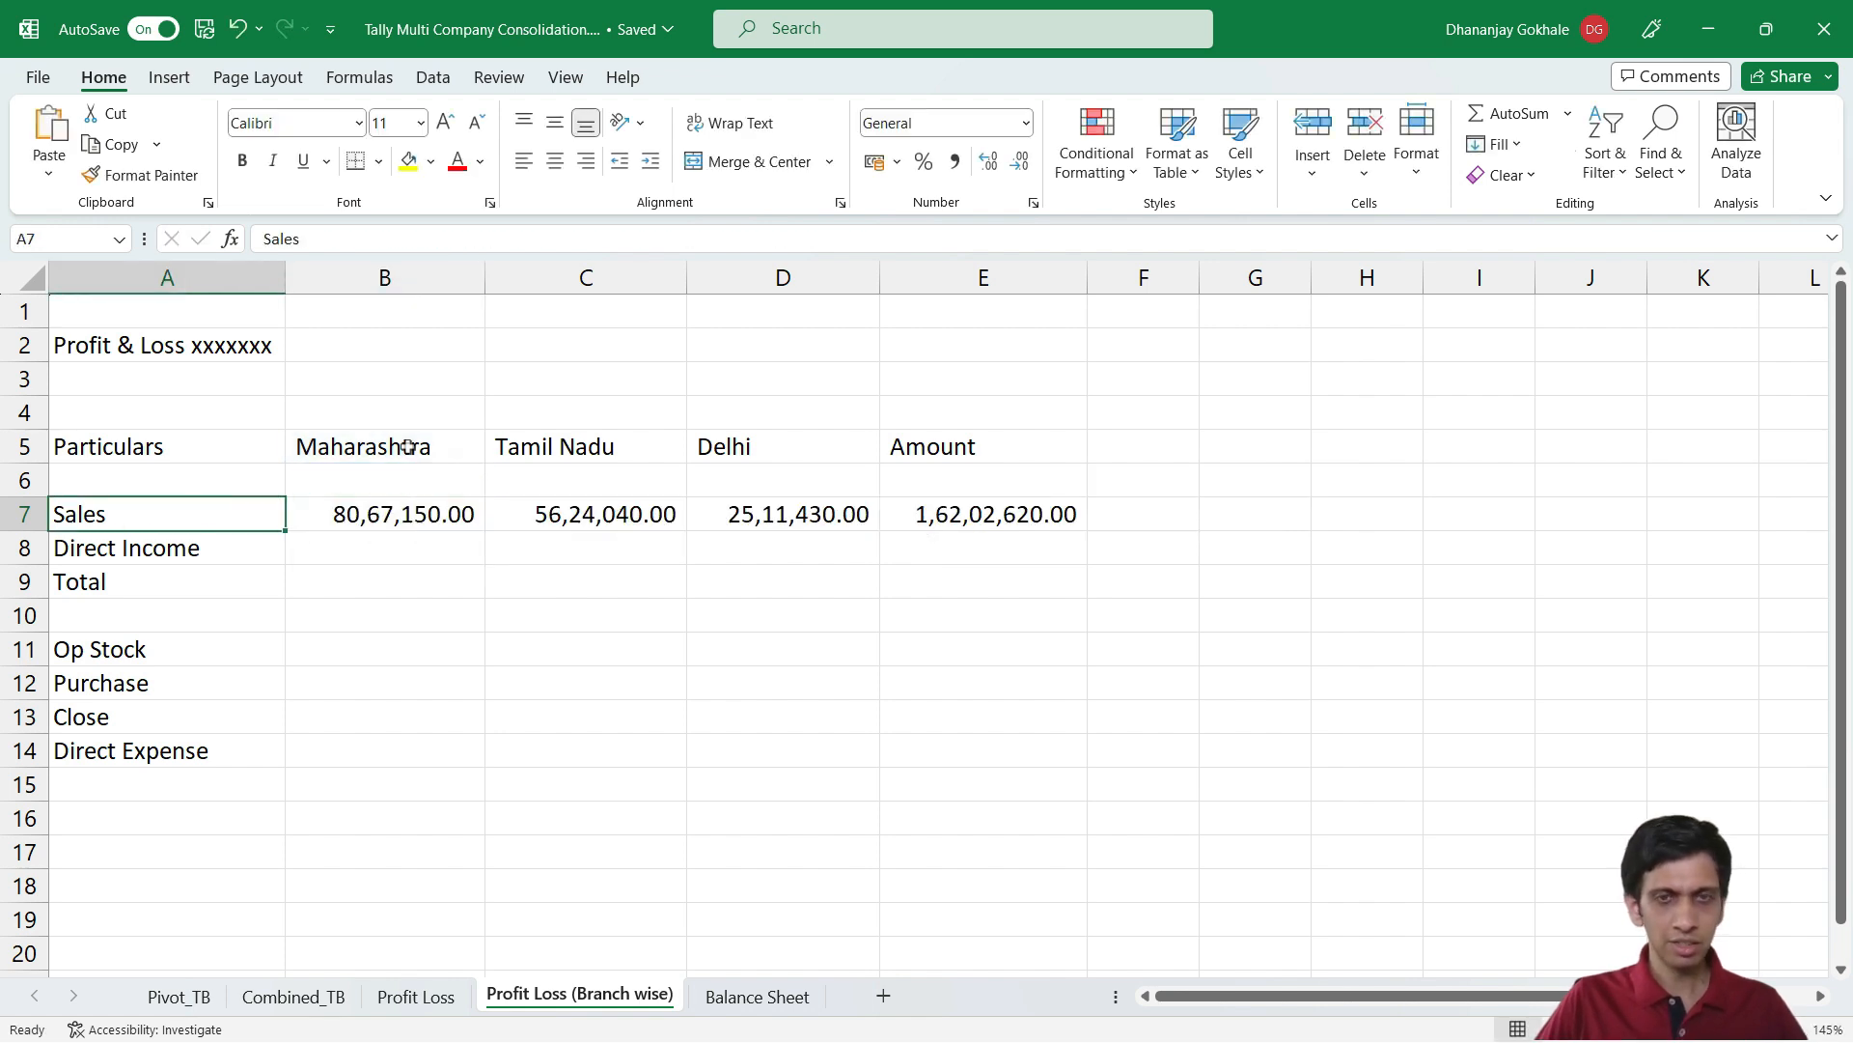
Enter the heading Group Name in cell G5
key(Right)
key(Right)
key(Right)
key(Right)
key(Right)
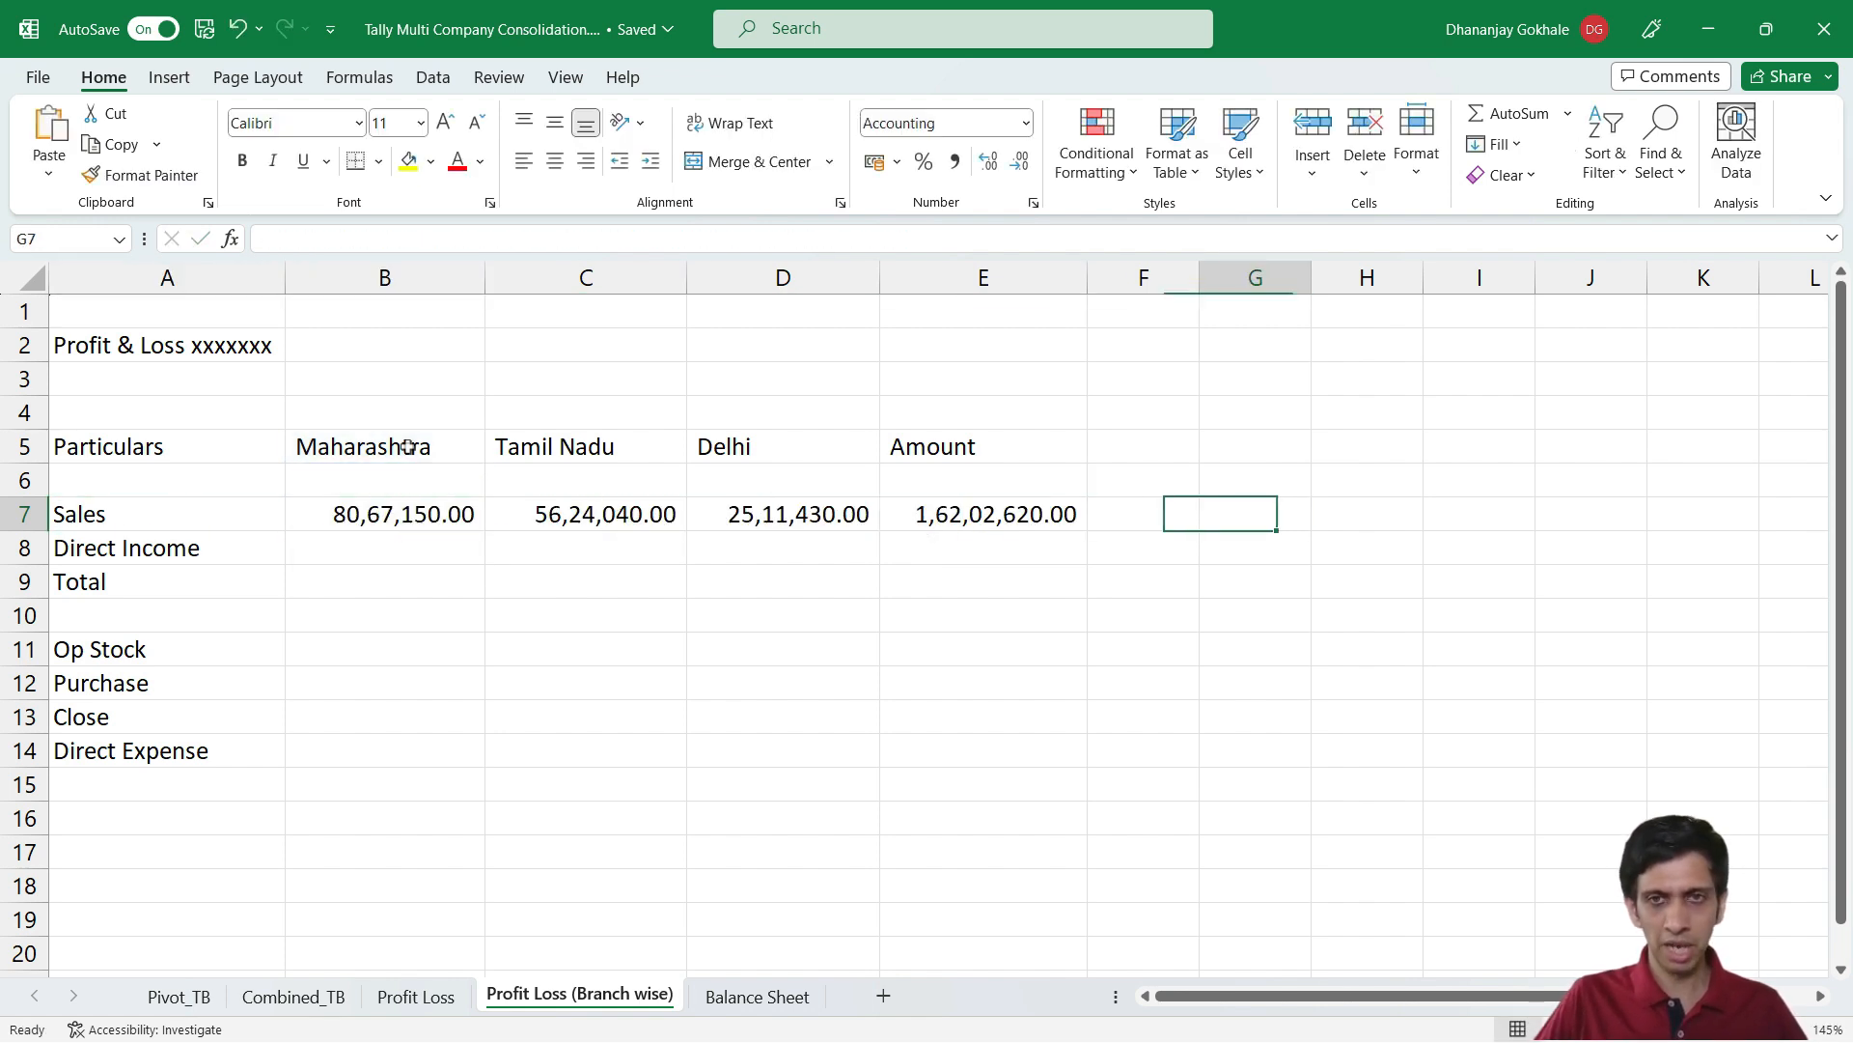
key(Up)
key(Up)
key(Right)
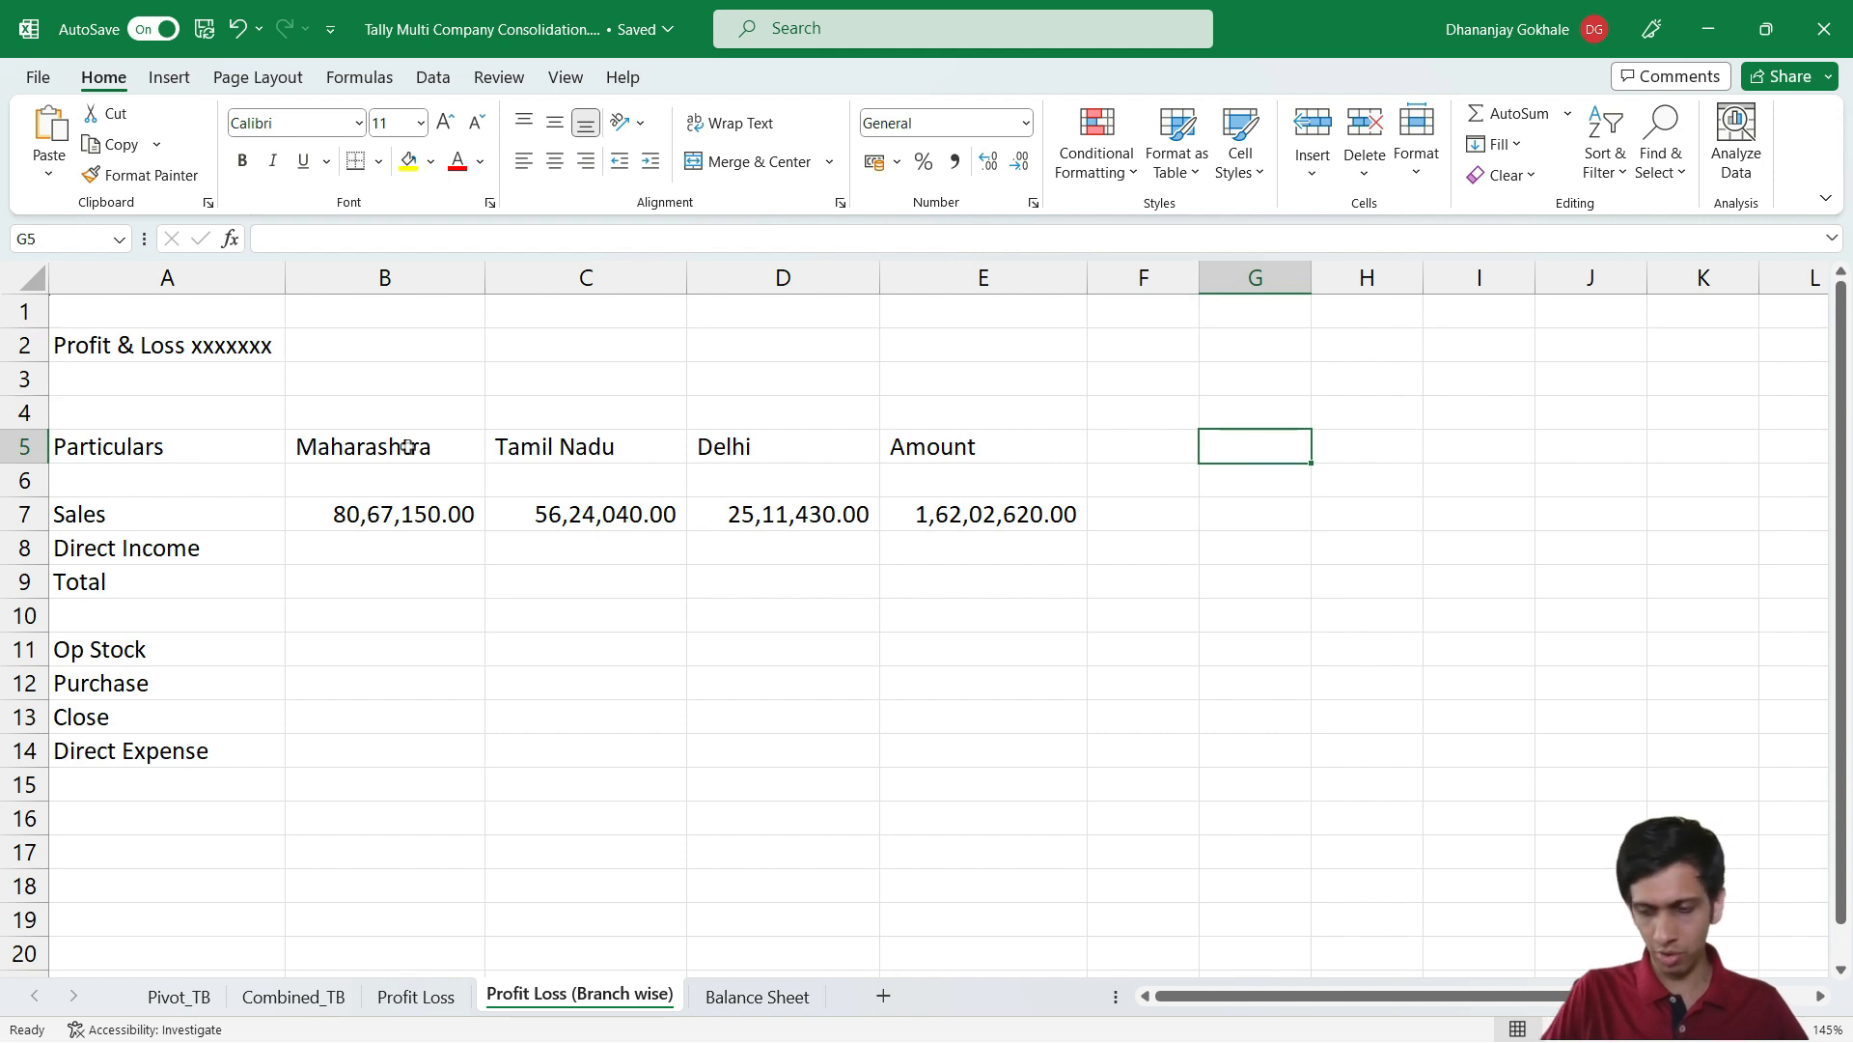
text(G)
key(Escape)
text(Group Name)
key(Return)
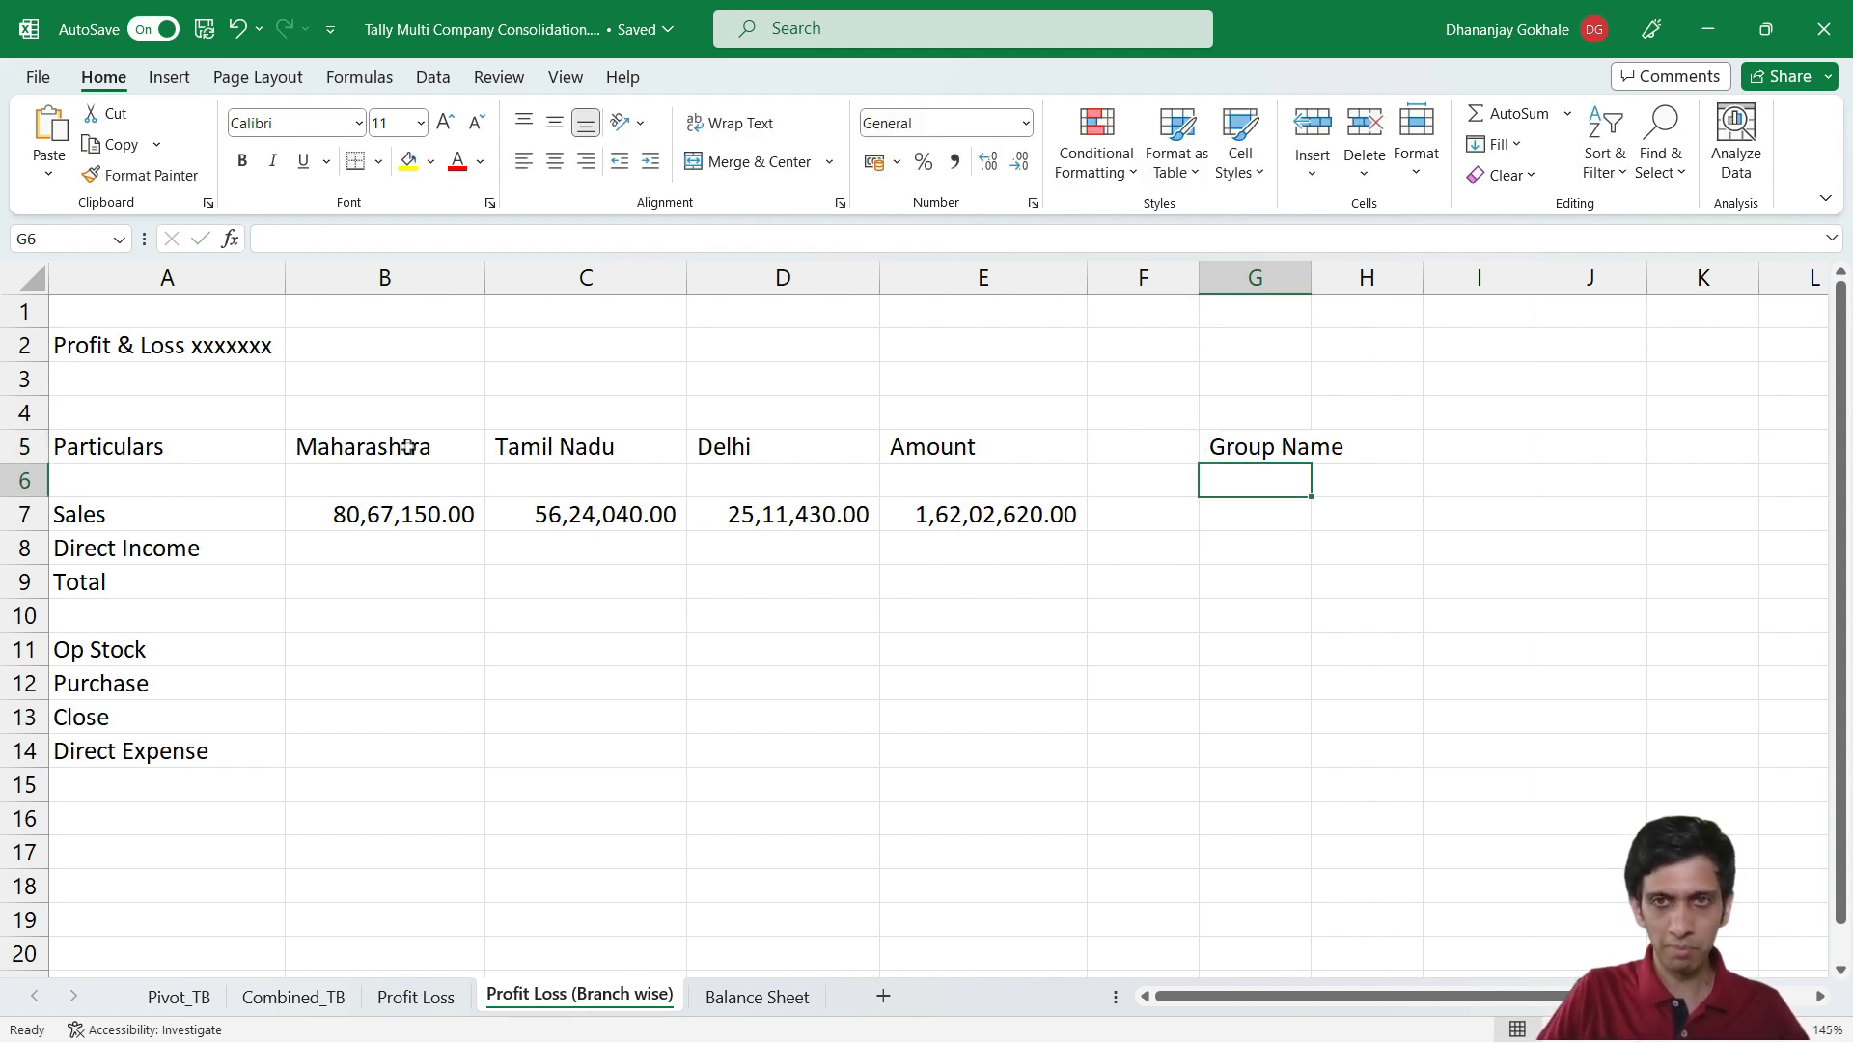
Enter the group name Sales Accounts in G7 for the Sales row
click(1245, 277)
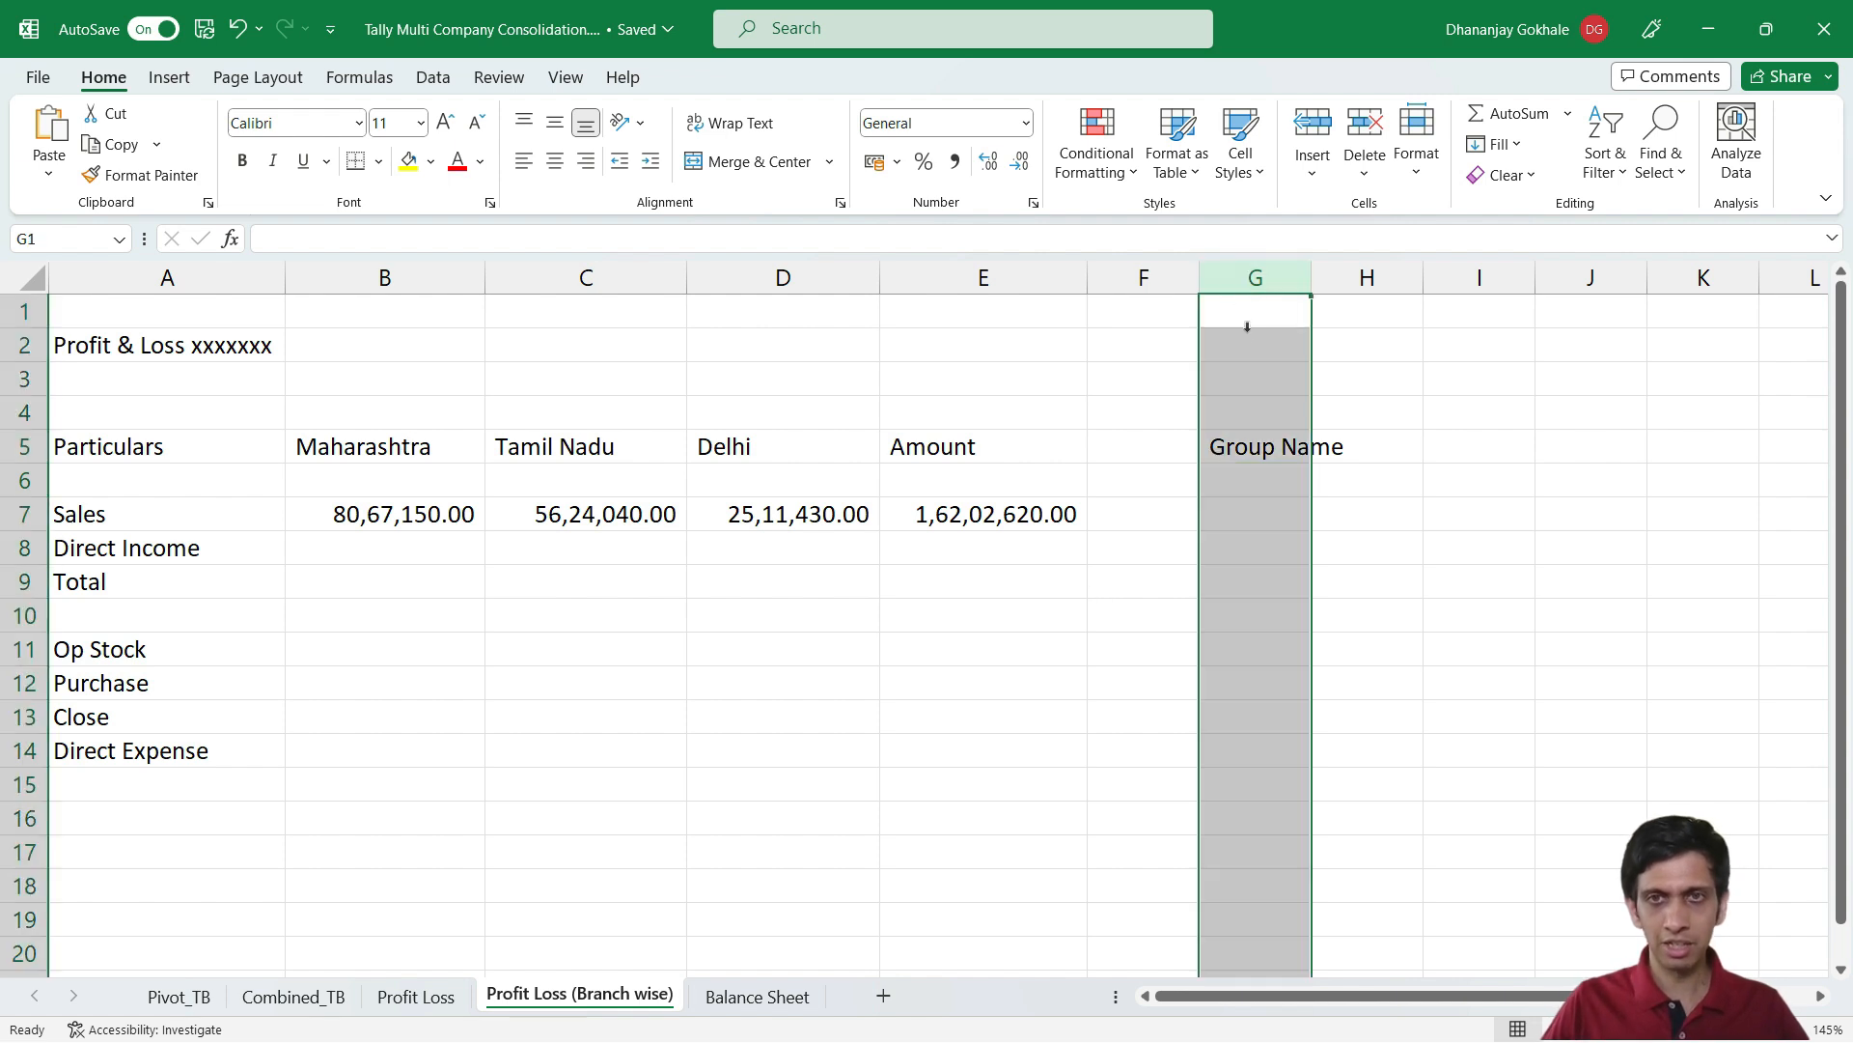
click(1236, 541)
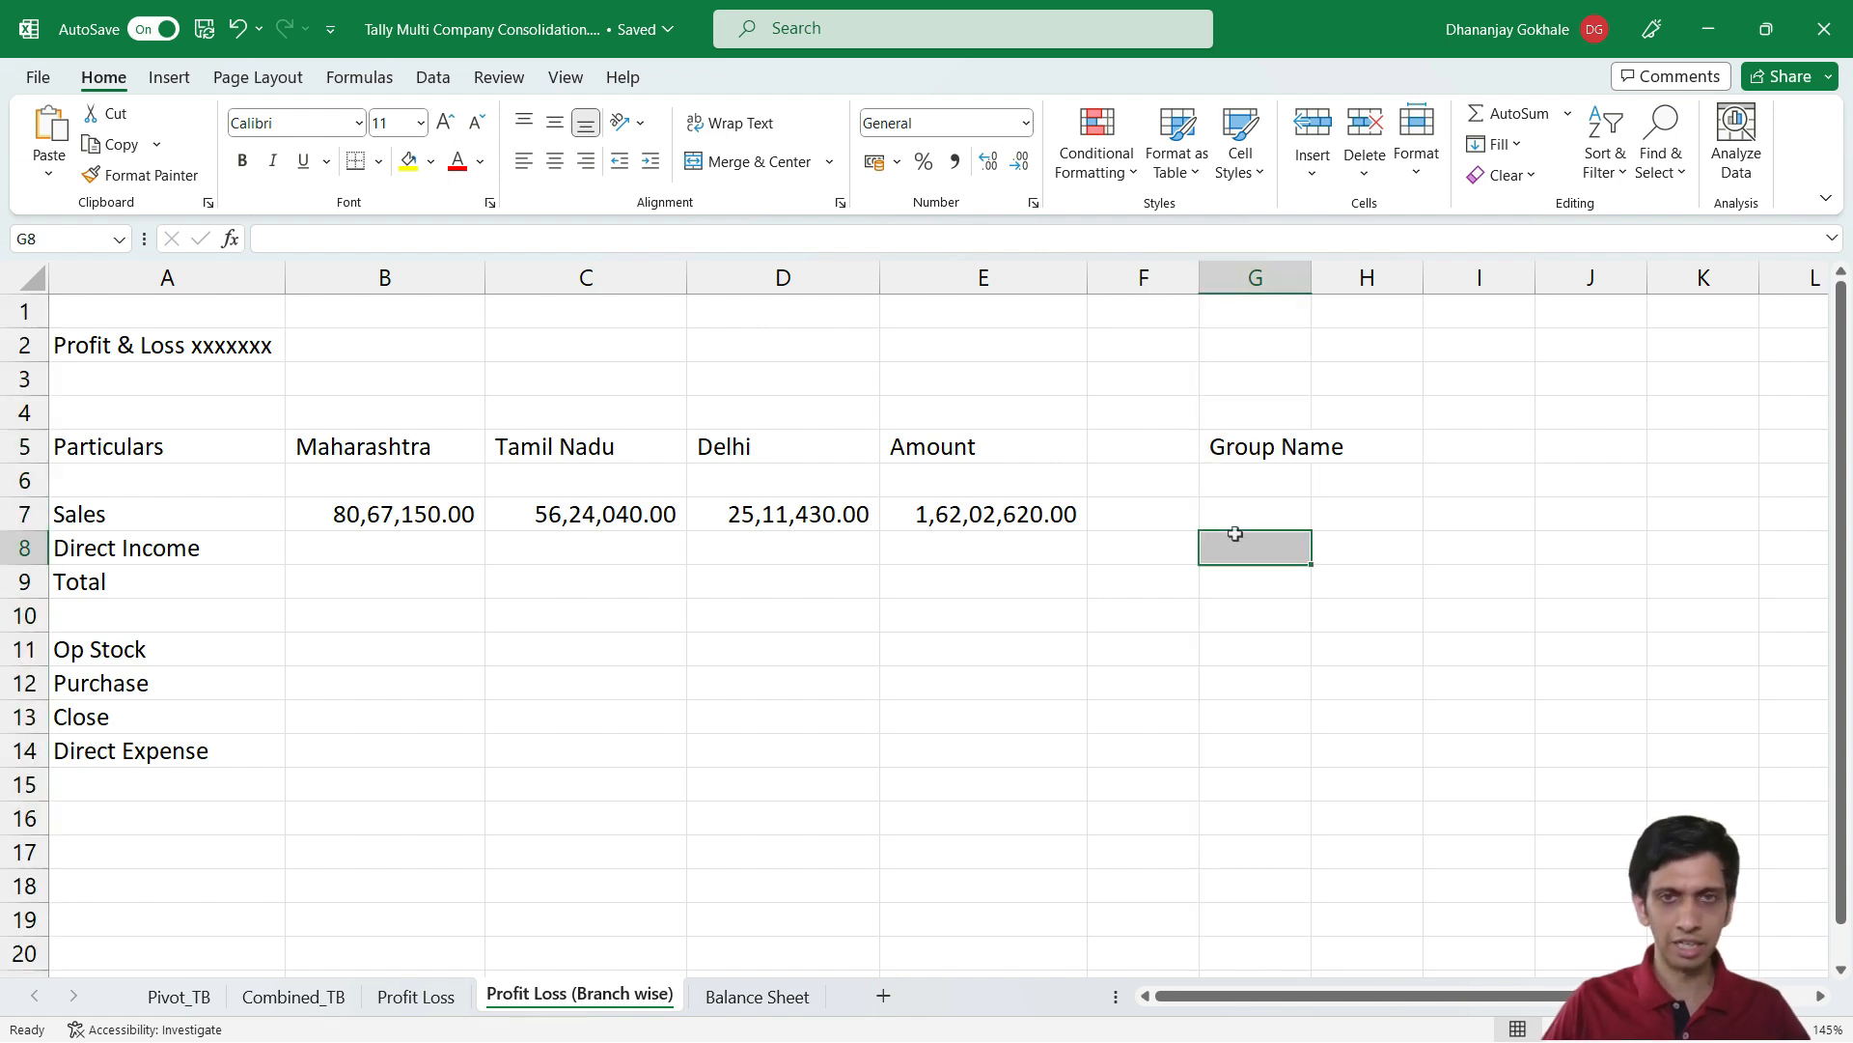
click(1296, 500)
text(Sales Accounts)
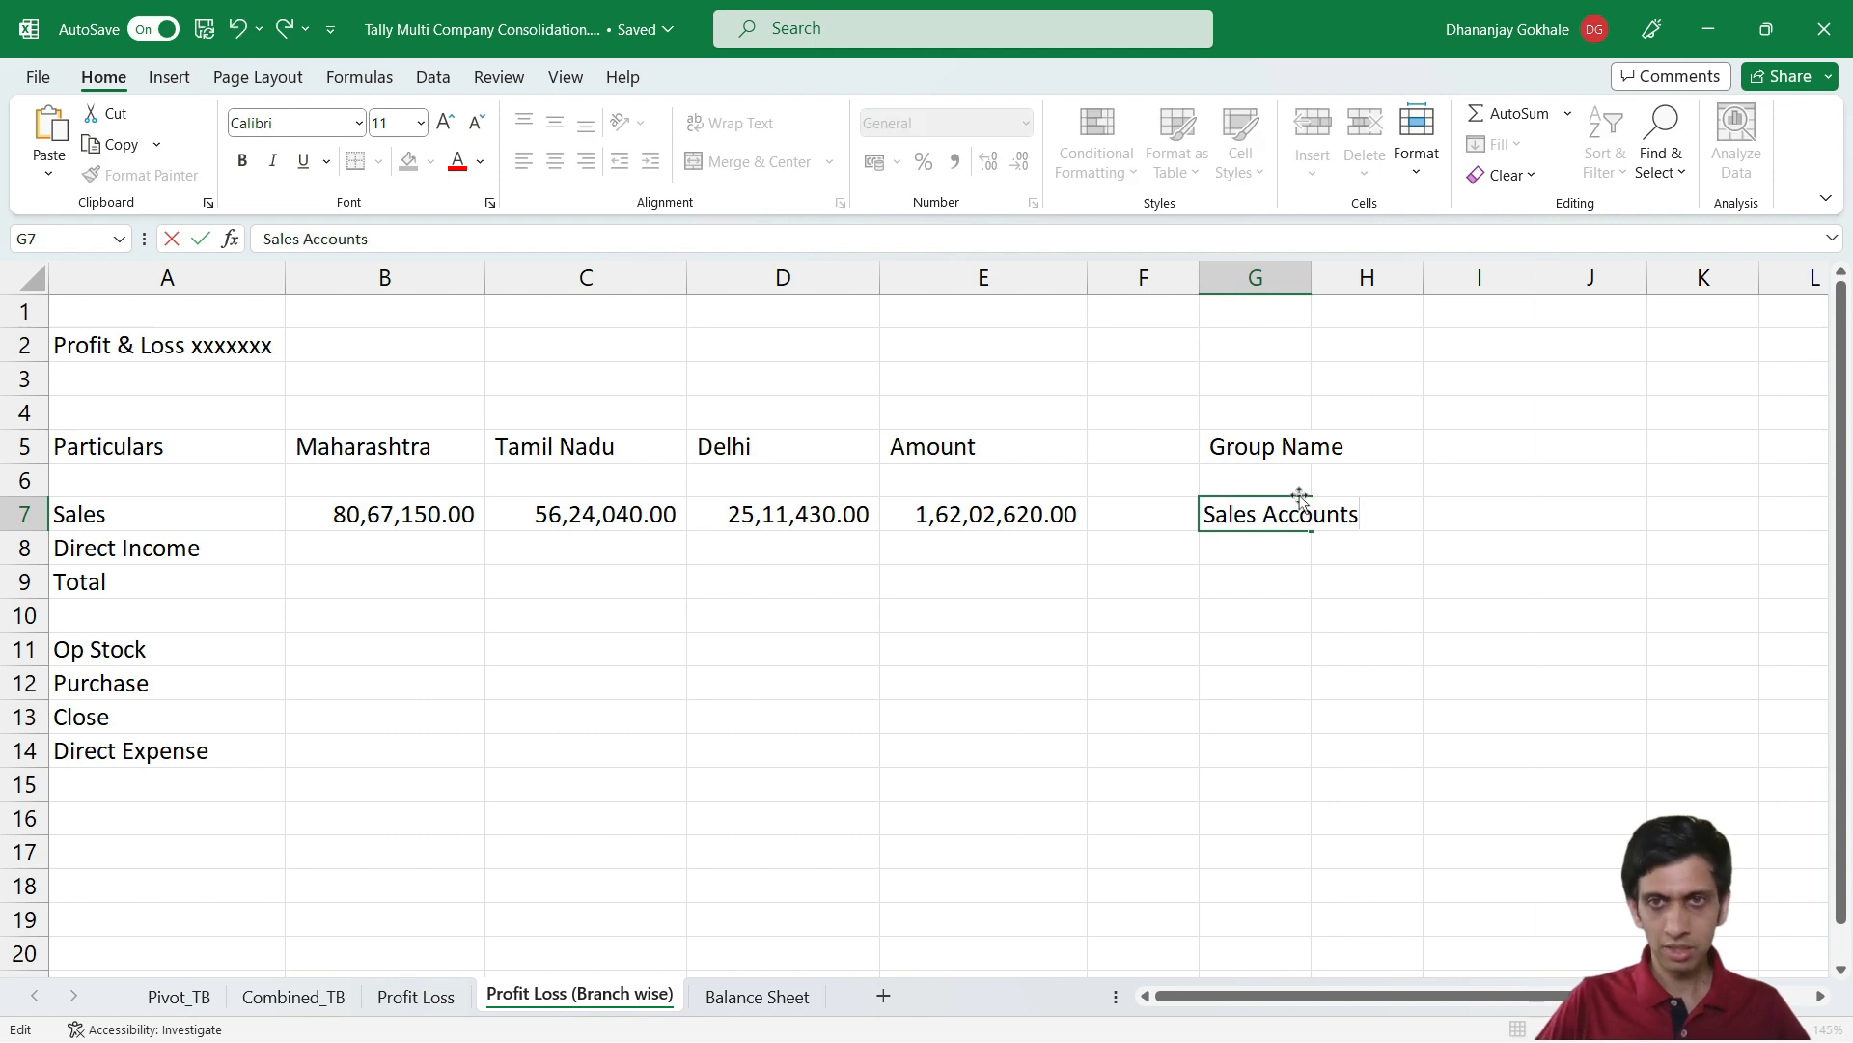
key(Return)
Clear the Sales formulas for Tamil Nadu and Delhi in C7:D7
key(Up)
key(Left)
key(Up)
key(Down)
key(Left)
key(Left)
key(Left)
key(shift+Right)
key(ctrl+z)
Replace the hard-coded "Sales Accounts" in B7's GETPIVOTDATA formula with a reference to G7
key(F2)
key(Left)
key(shift+Left)
key(shift+Left)
key(shift+Left)
key(shift+Left)
key(shift+Left)
key(shift+Left)
key(shift+Left)
key(shift+Left)
key(shift+Left)
key(shift+Left)
key(shift+Left)
key(shift+Left)
key(shift+Left)
key(shift+Left)
key(shift+Left)
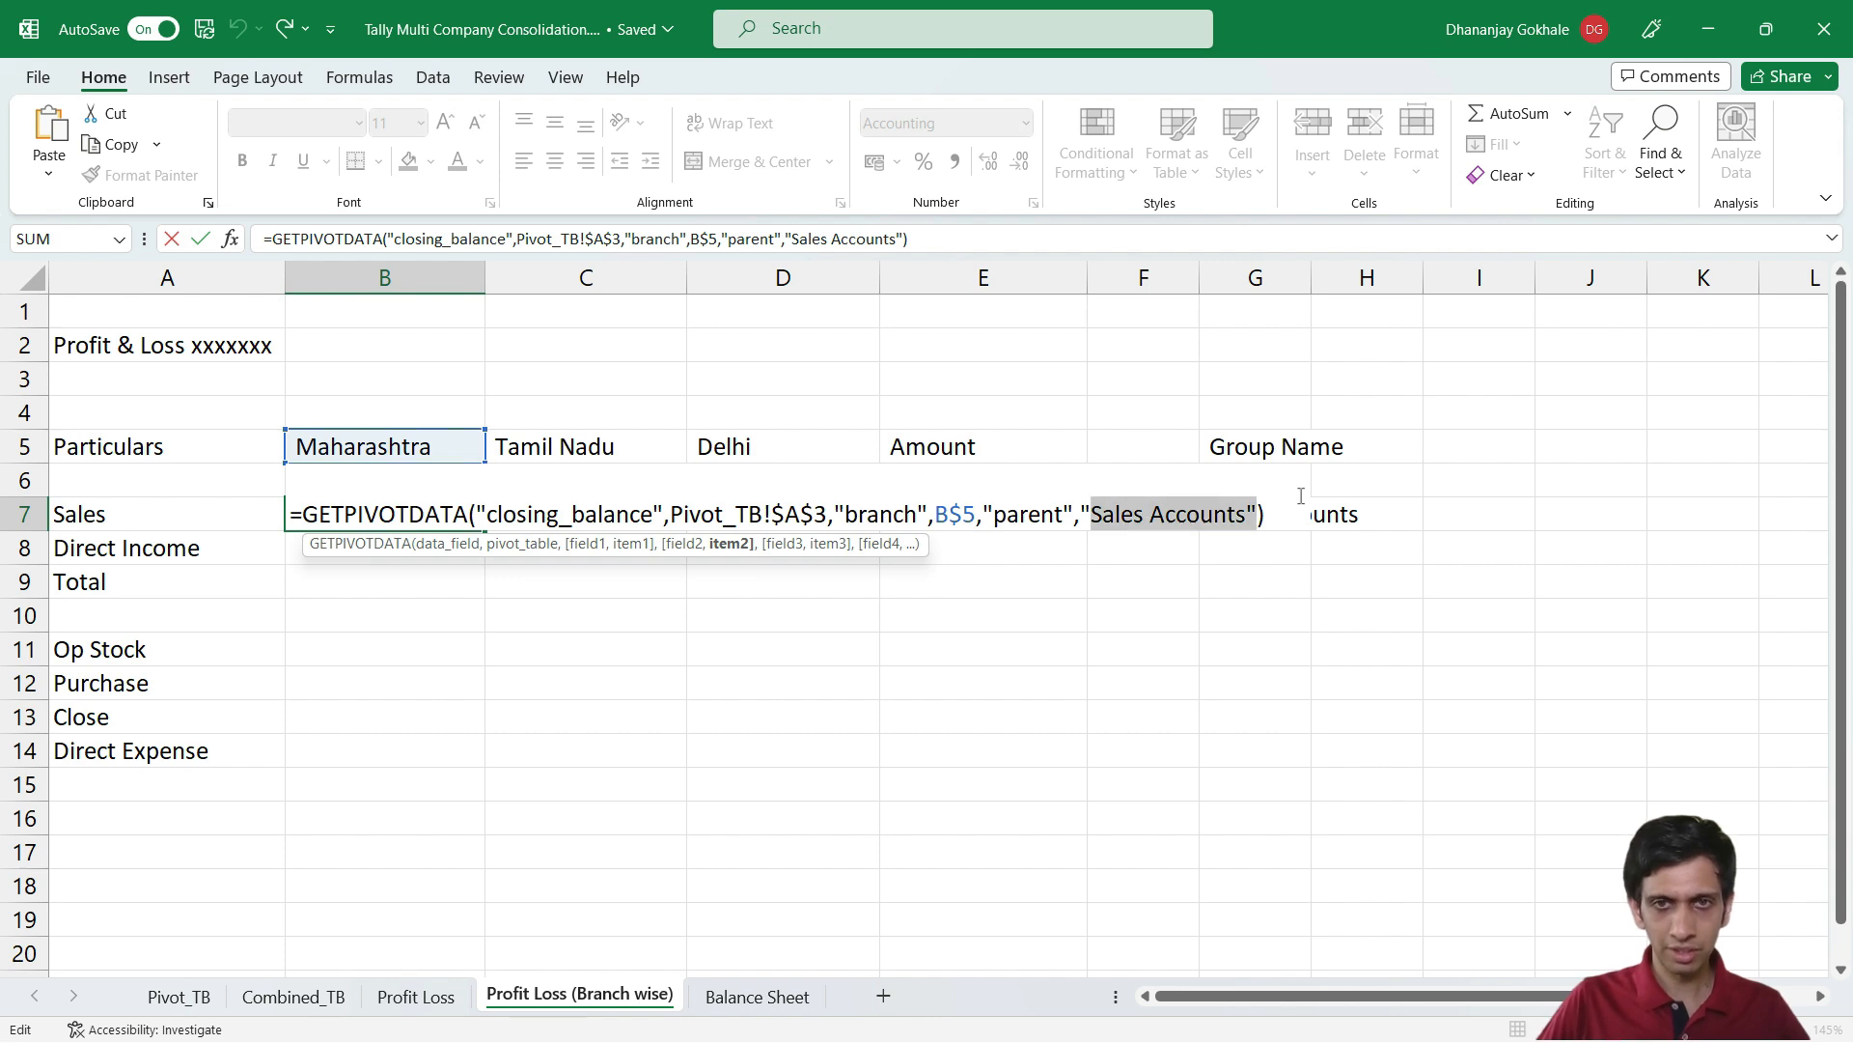
key(shift+Left)
key(BackSpace)
click(1340, 515)
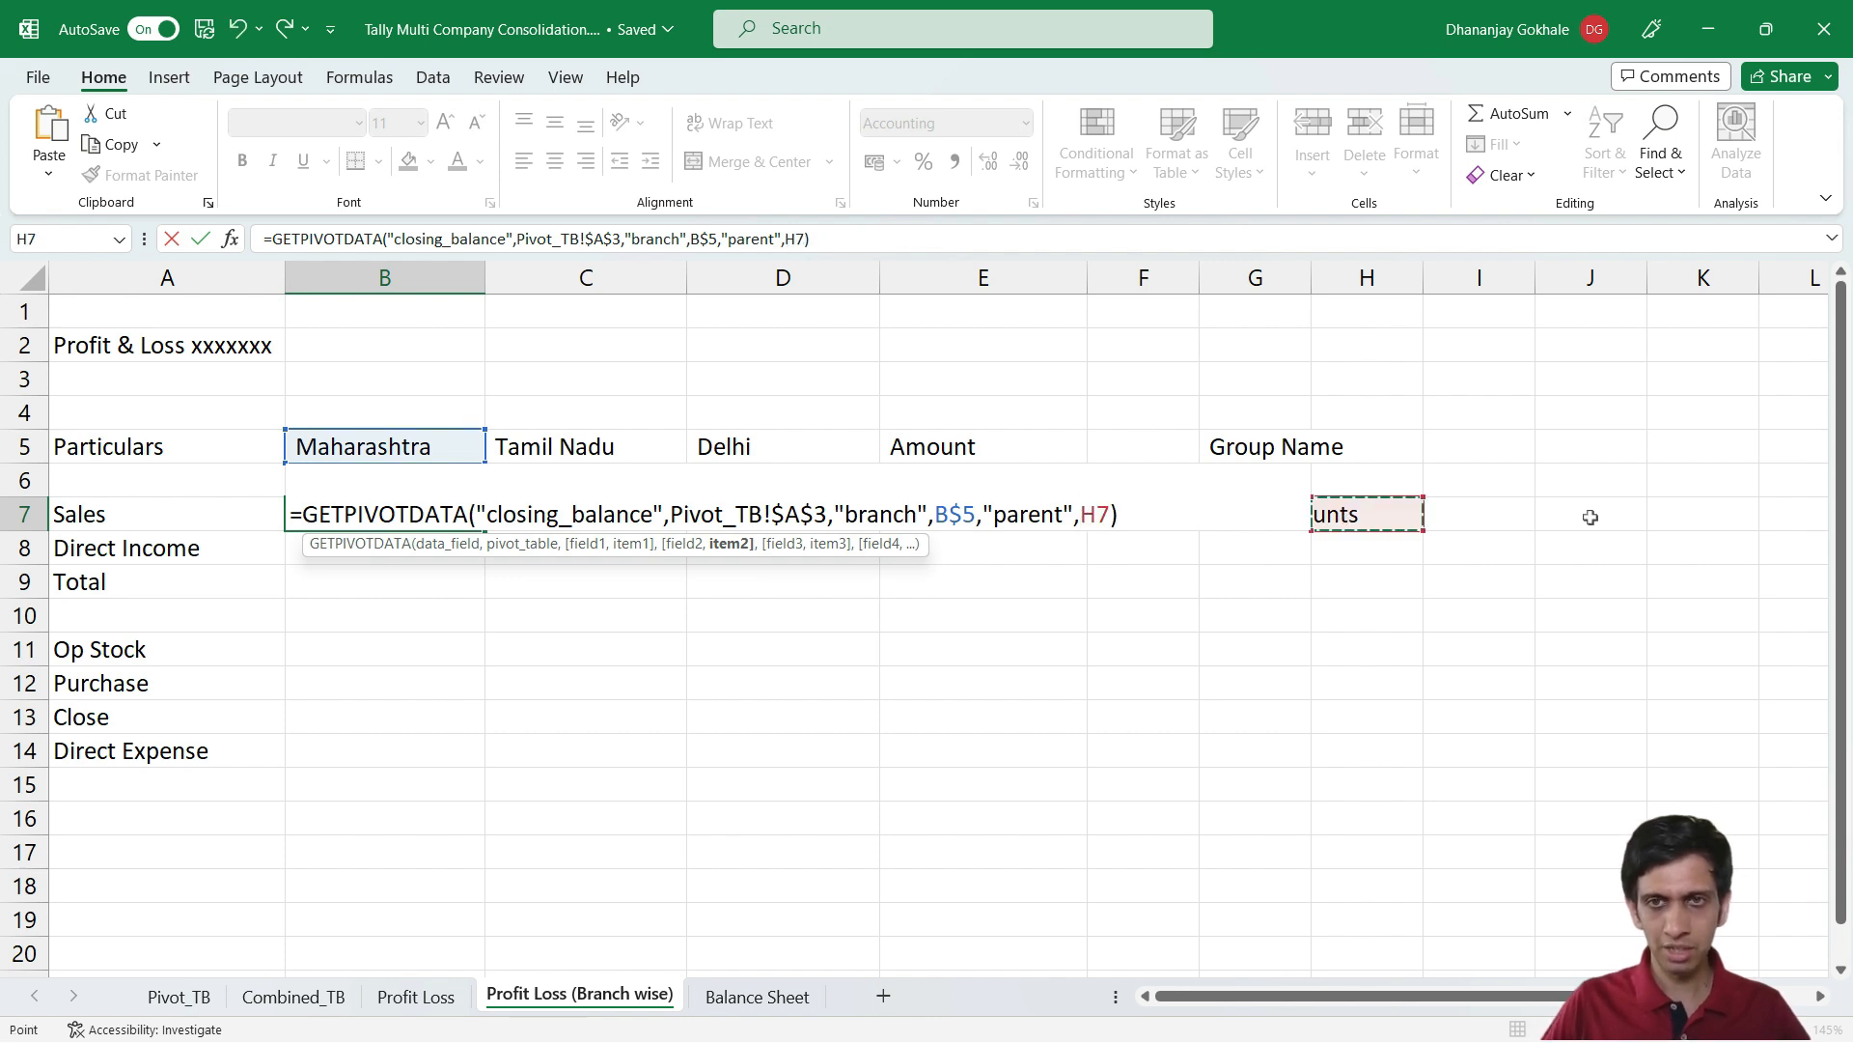
key(Left)
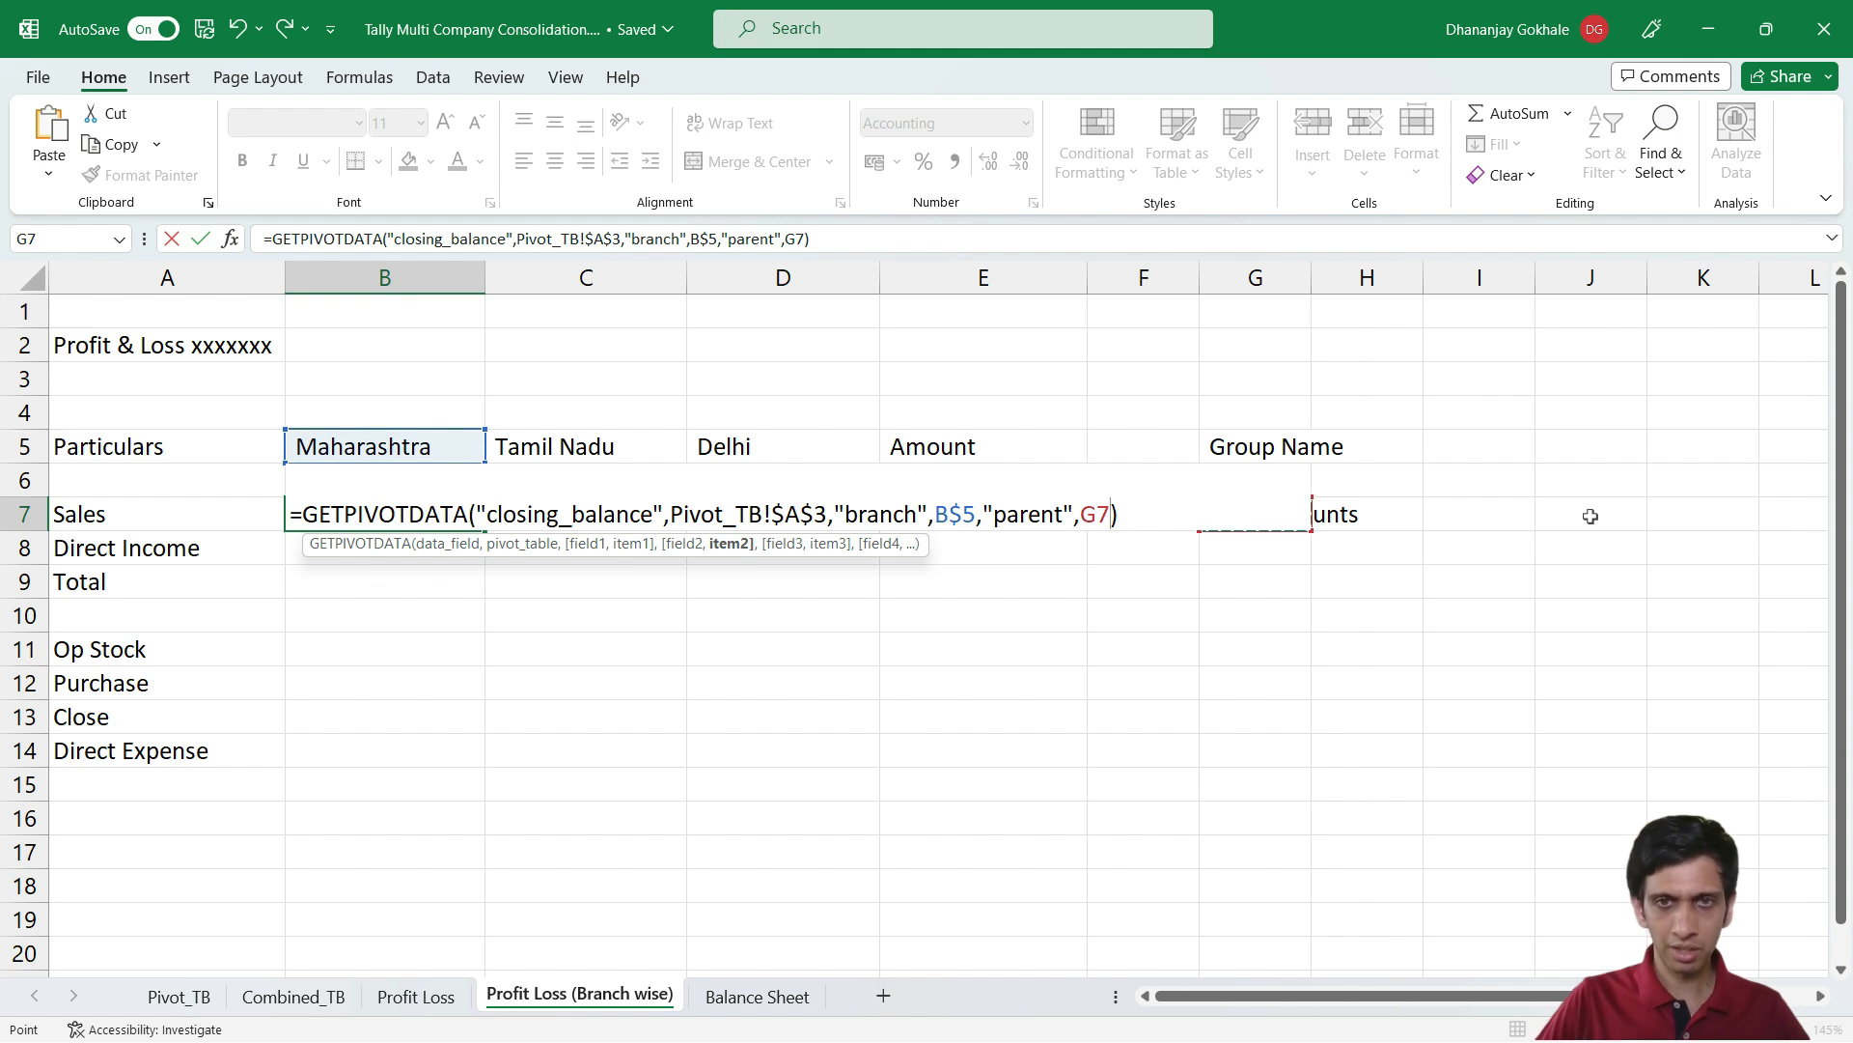
key(Return)
Lock the column of the group name reference in B7's formula as $G7
key(Up)
key(F2)
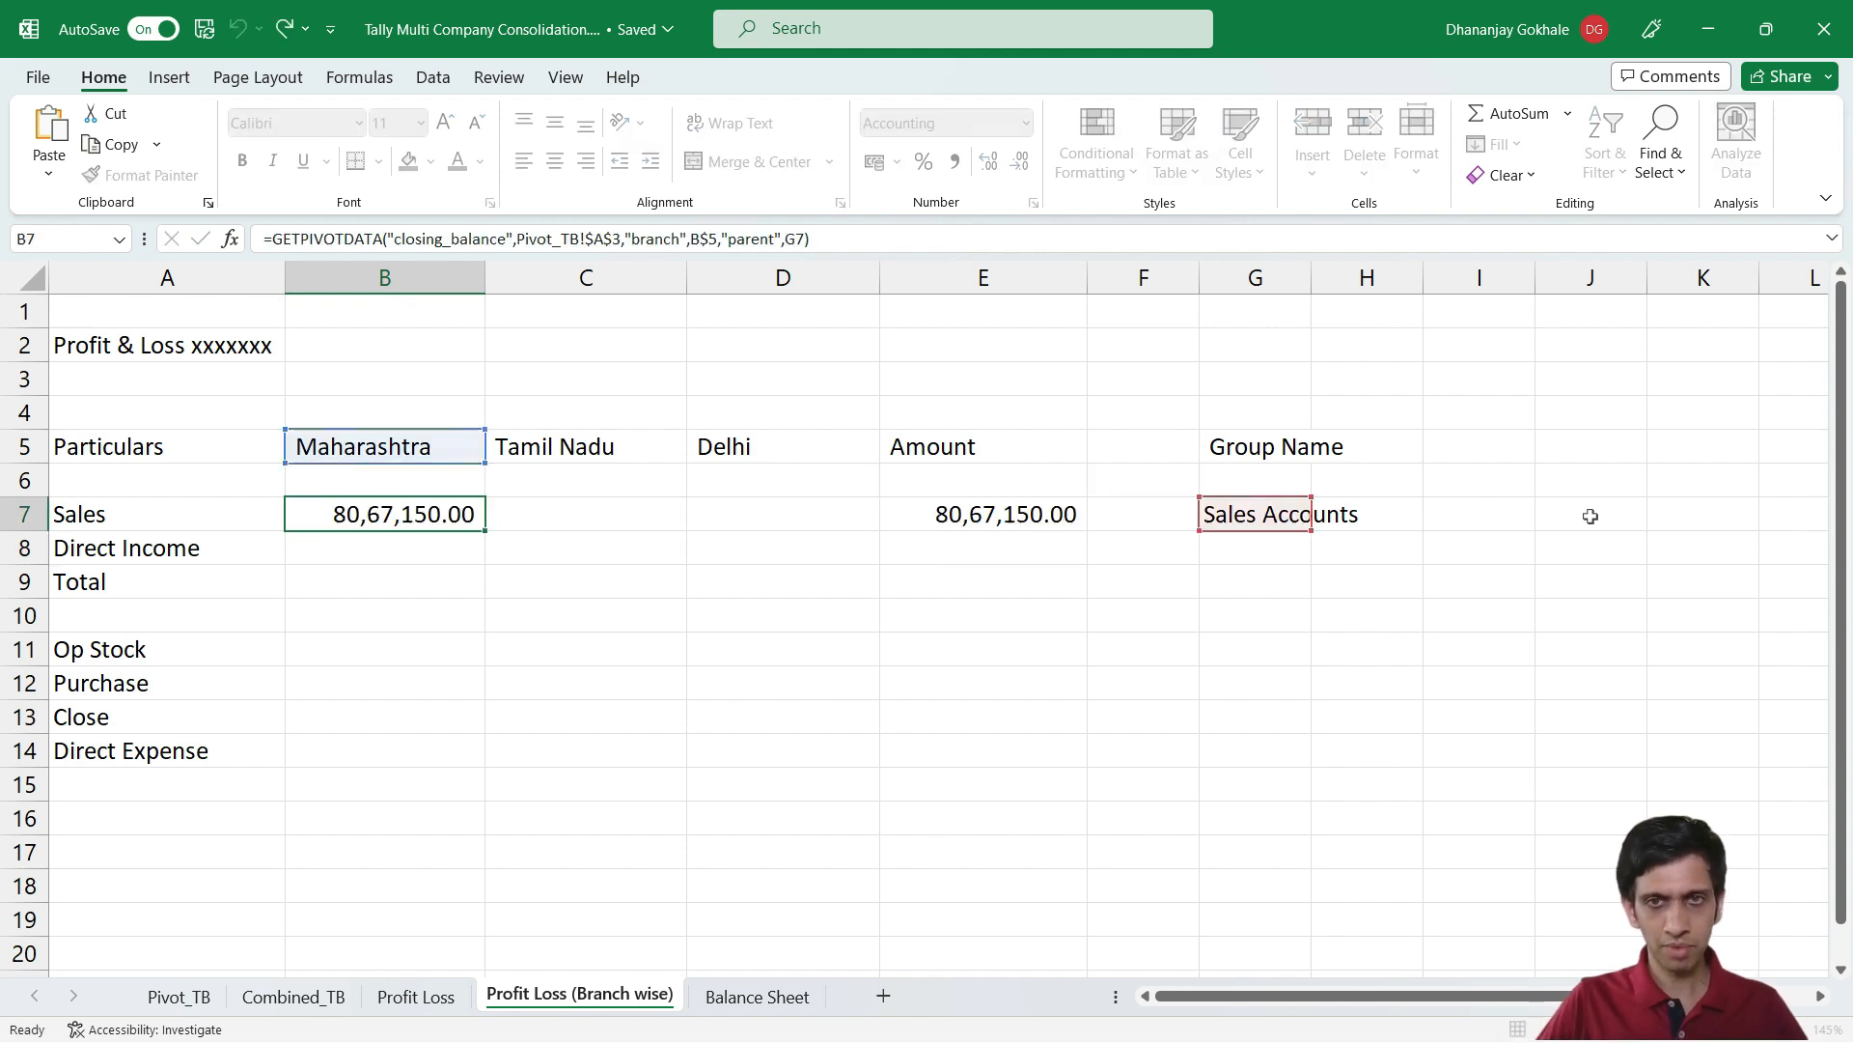
key(Left)
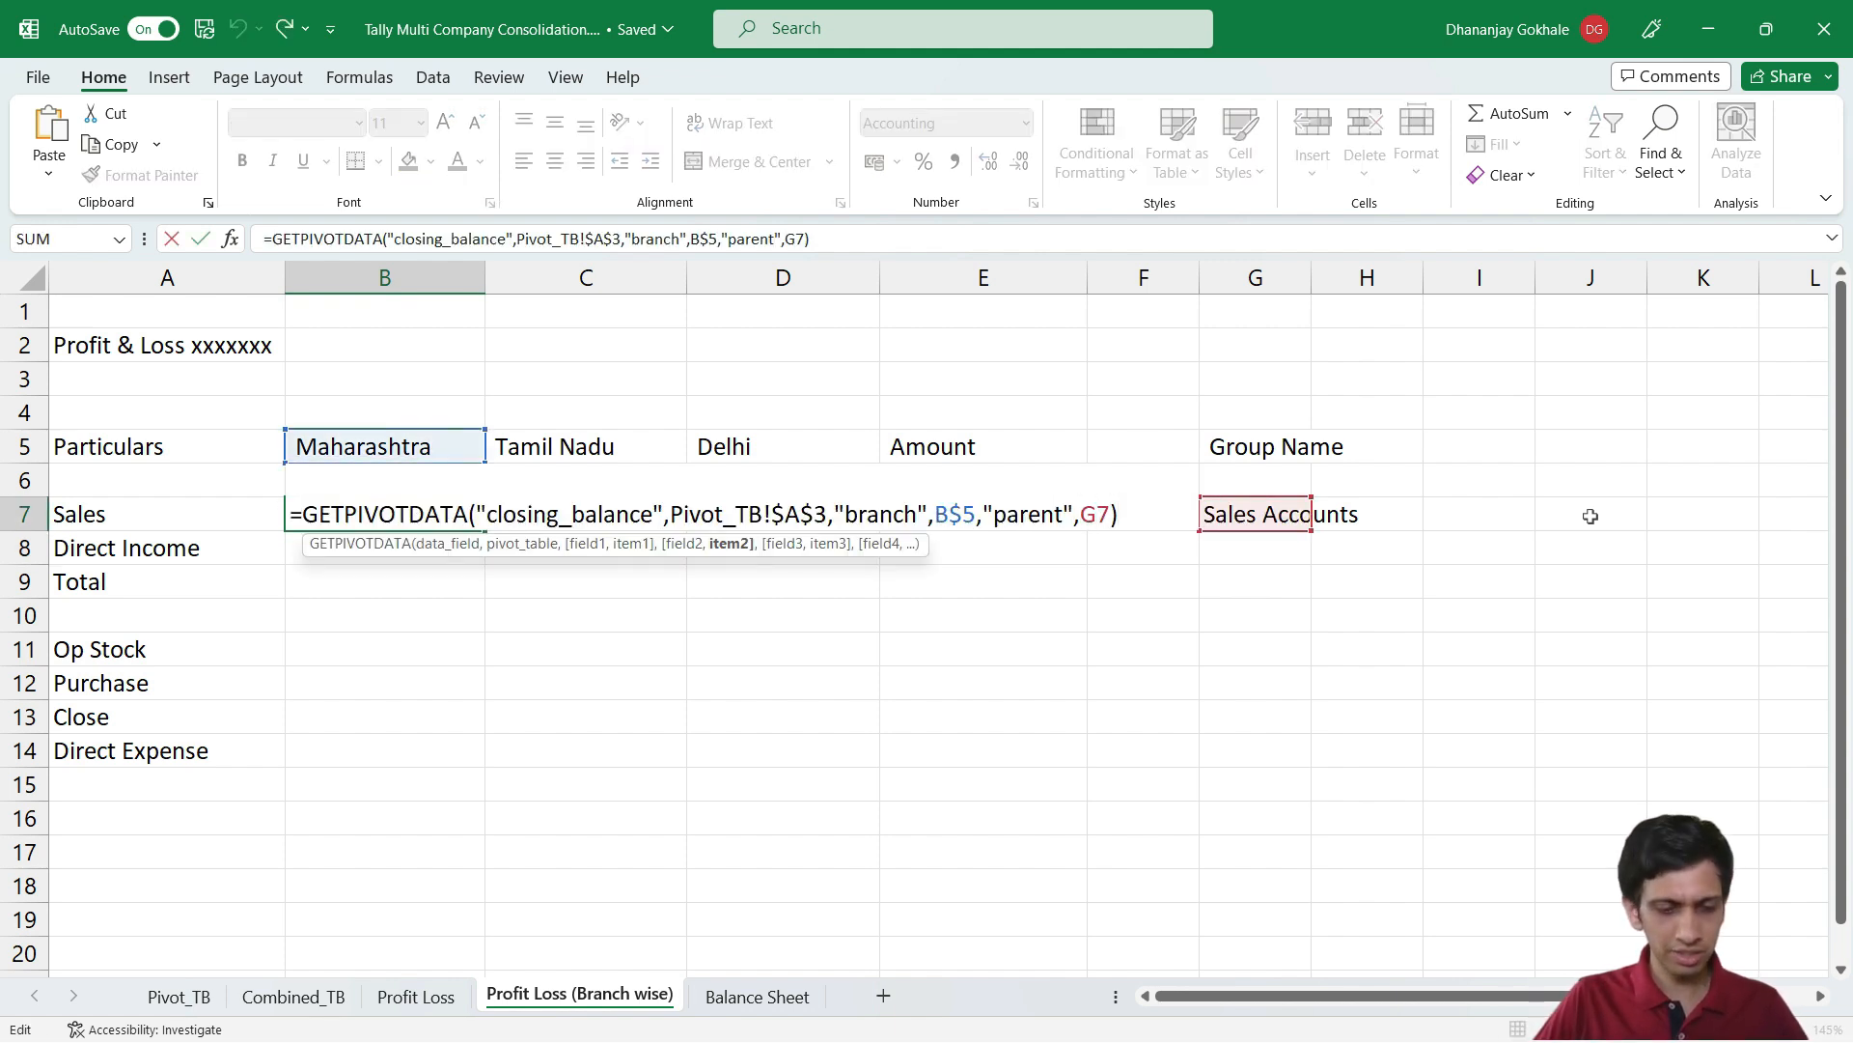
text($)
key(Return)
Copy the revised Sales formula from B7 to C7 and D7 for Tamil Nadu and Delhi
key(Up)
key(ctrl+c)
key(Right)
key(ctrl+v)
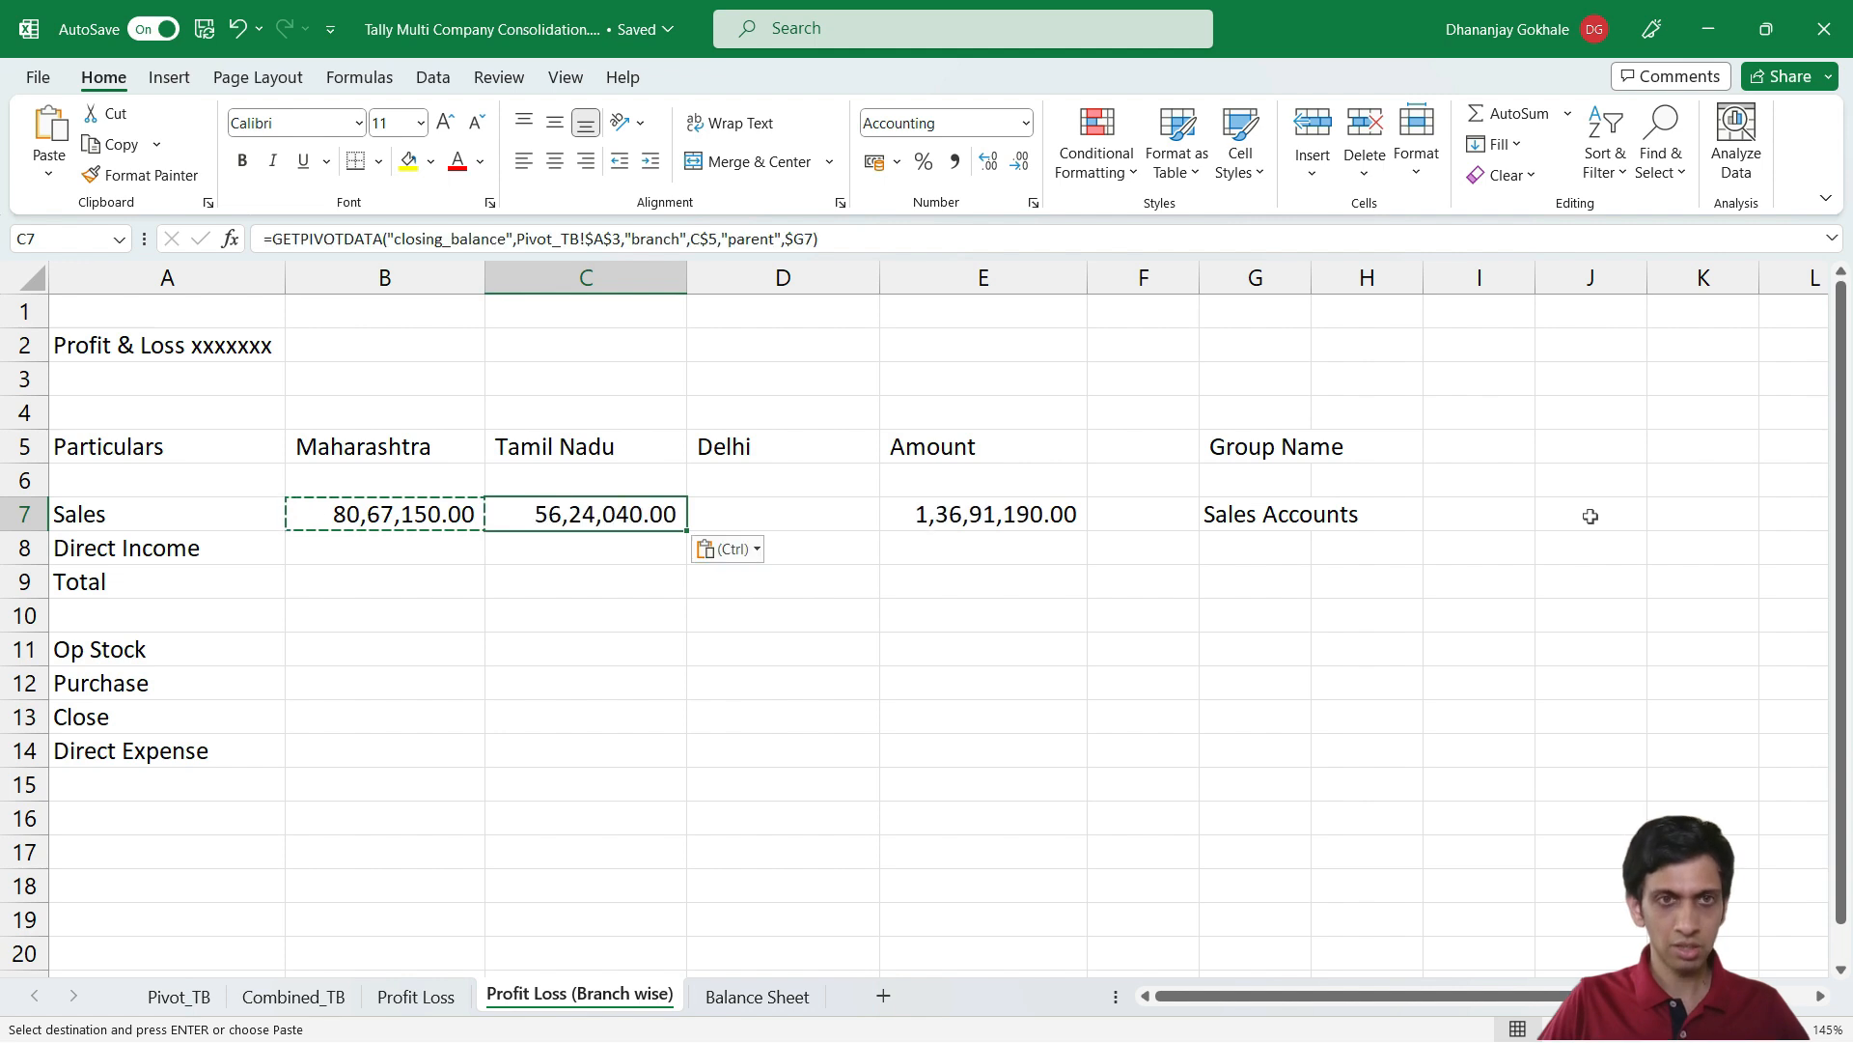
key(Right)
key(ctrl+v)
key(Escape)
Re-enter the sum of B7:D7 in E7 under Amount
key(Right)
key(alt+equal)
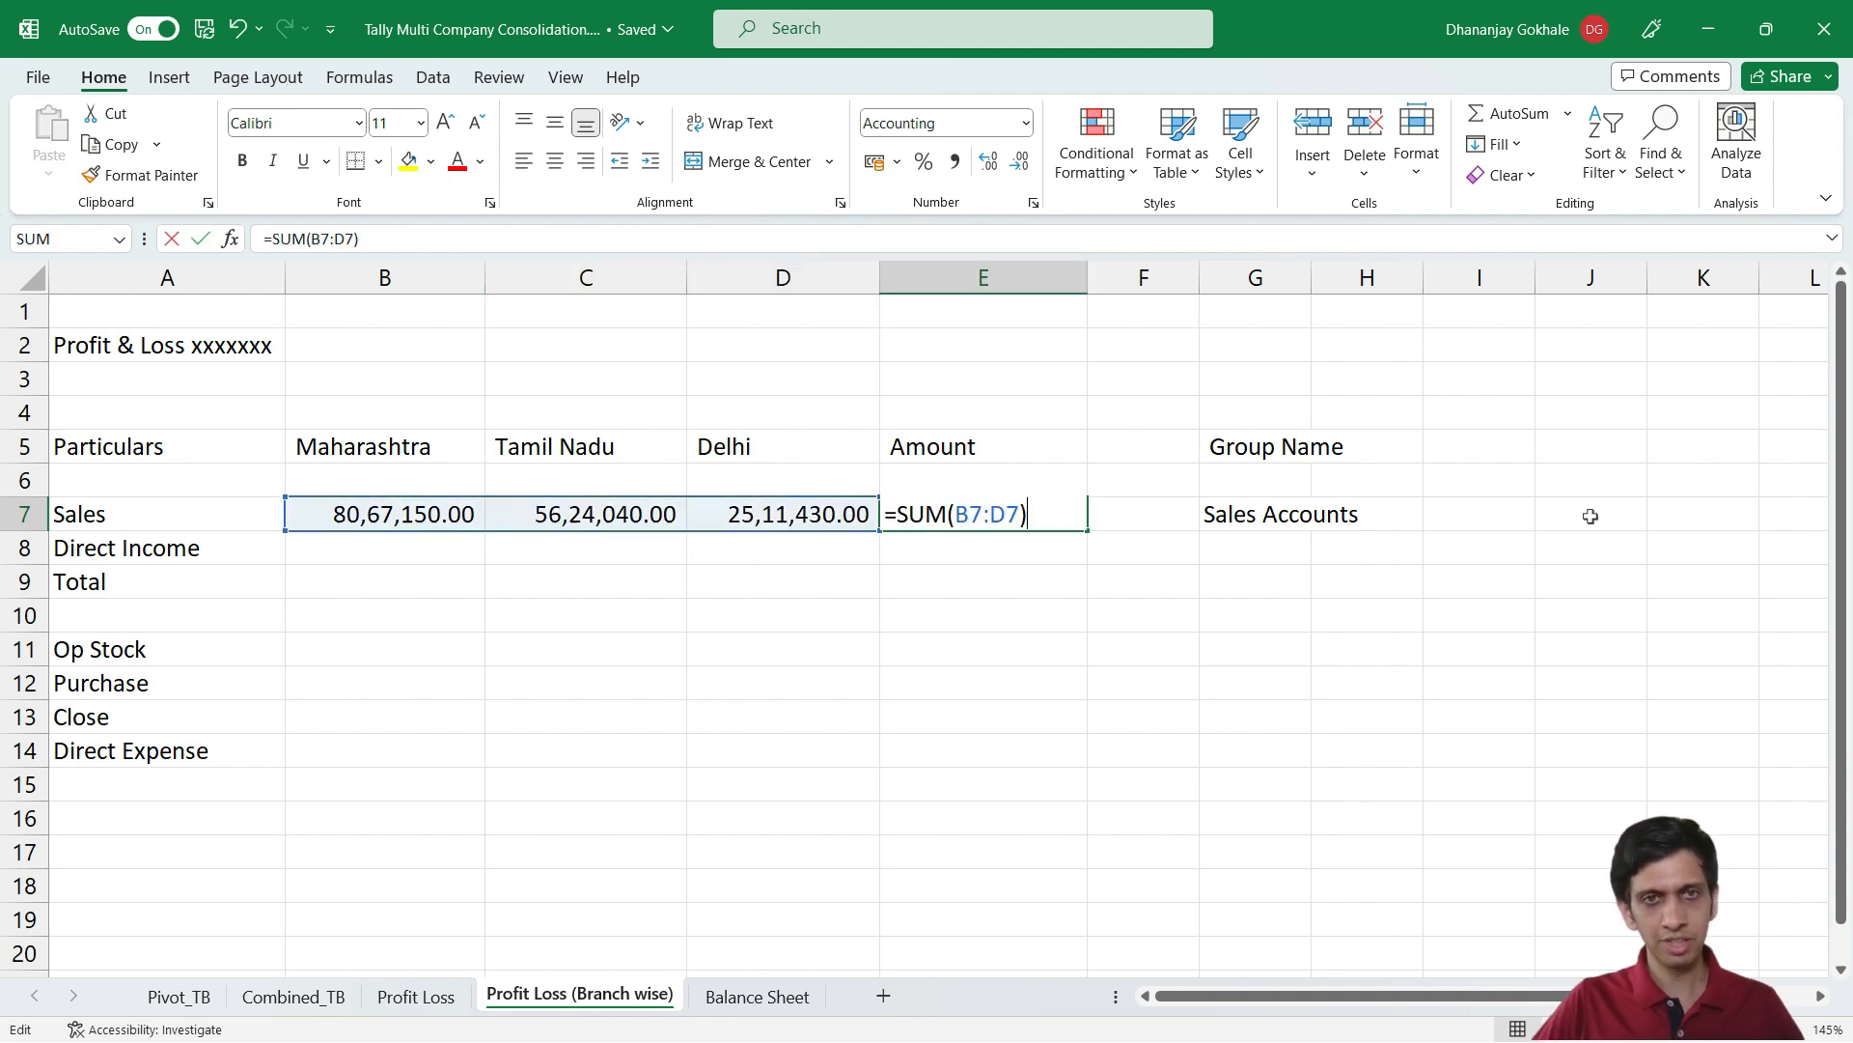
key(ctrl+Return)
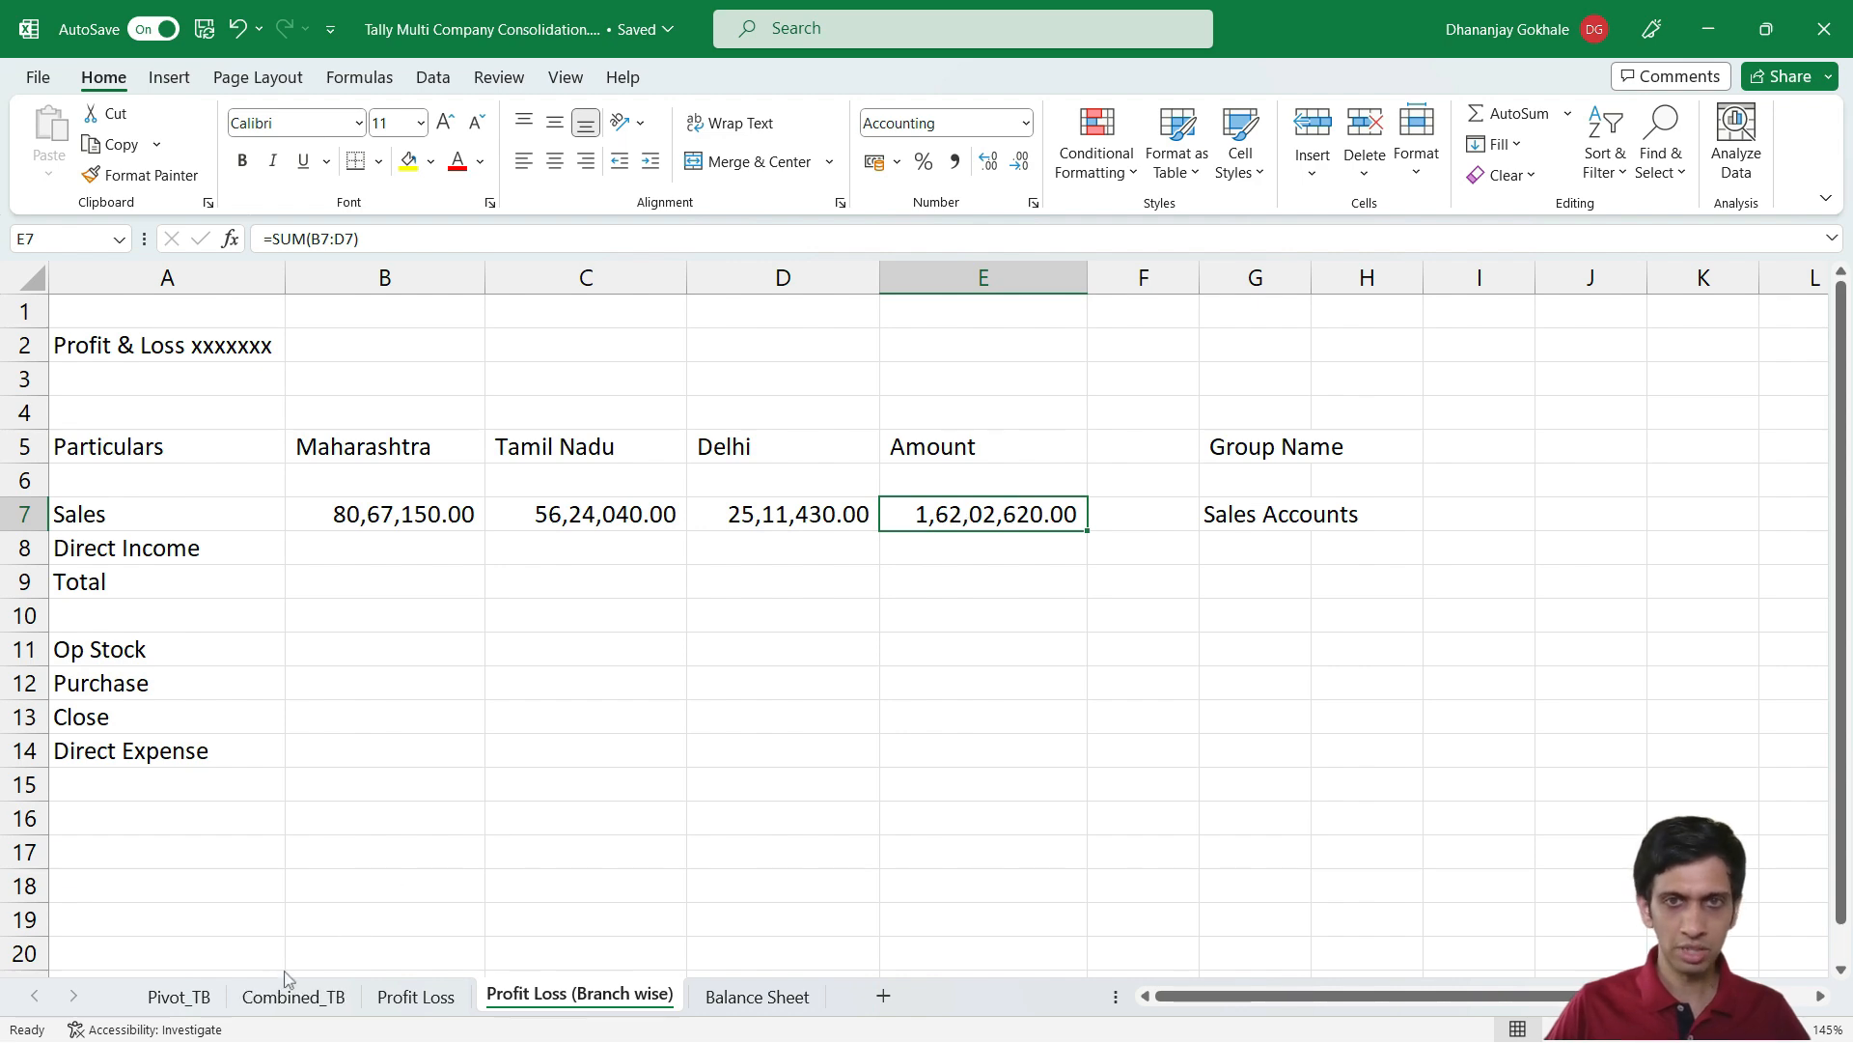
Review the parent groups in the Pivot_TB PivotTable and return to the Profit Loss (Branch wise) sheet
click(178, 996)
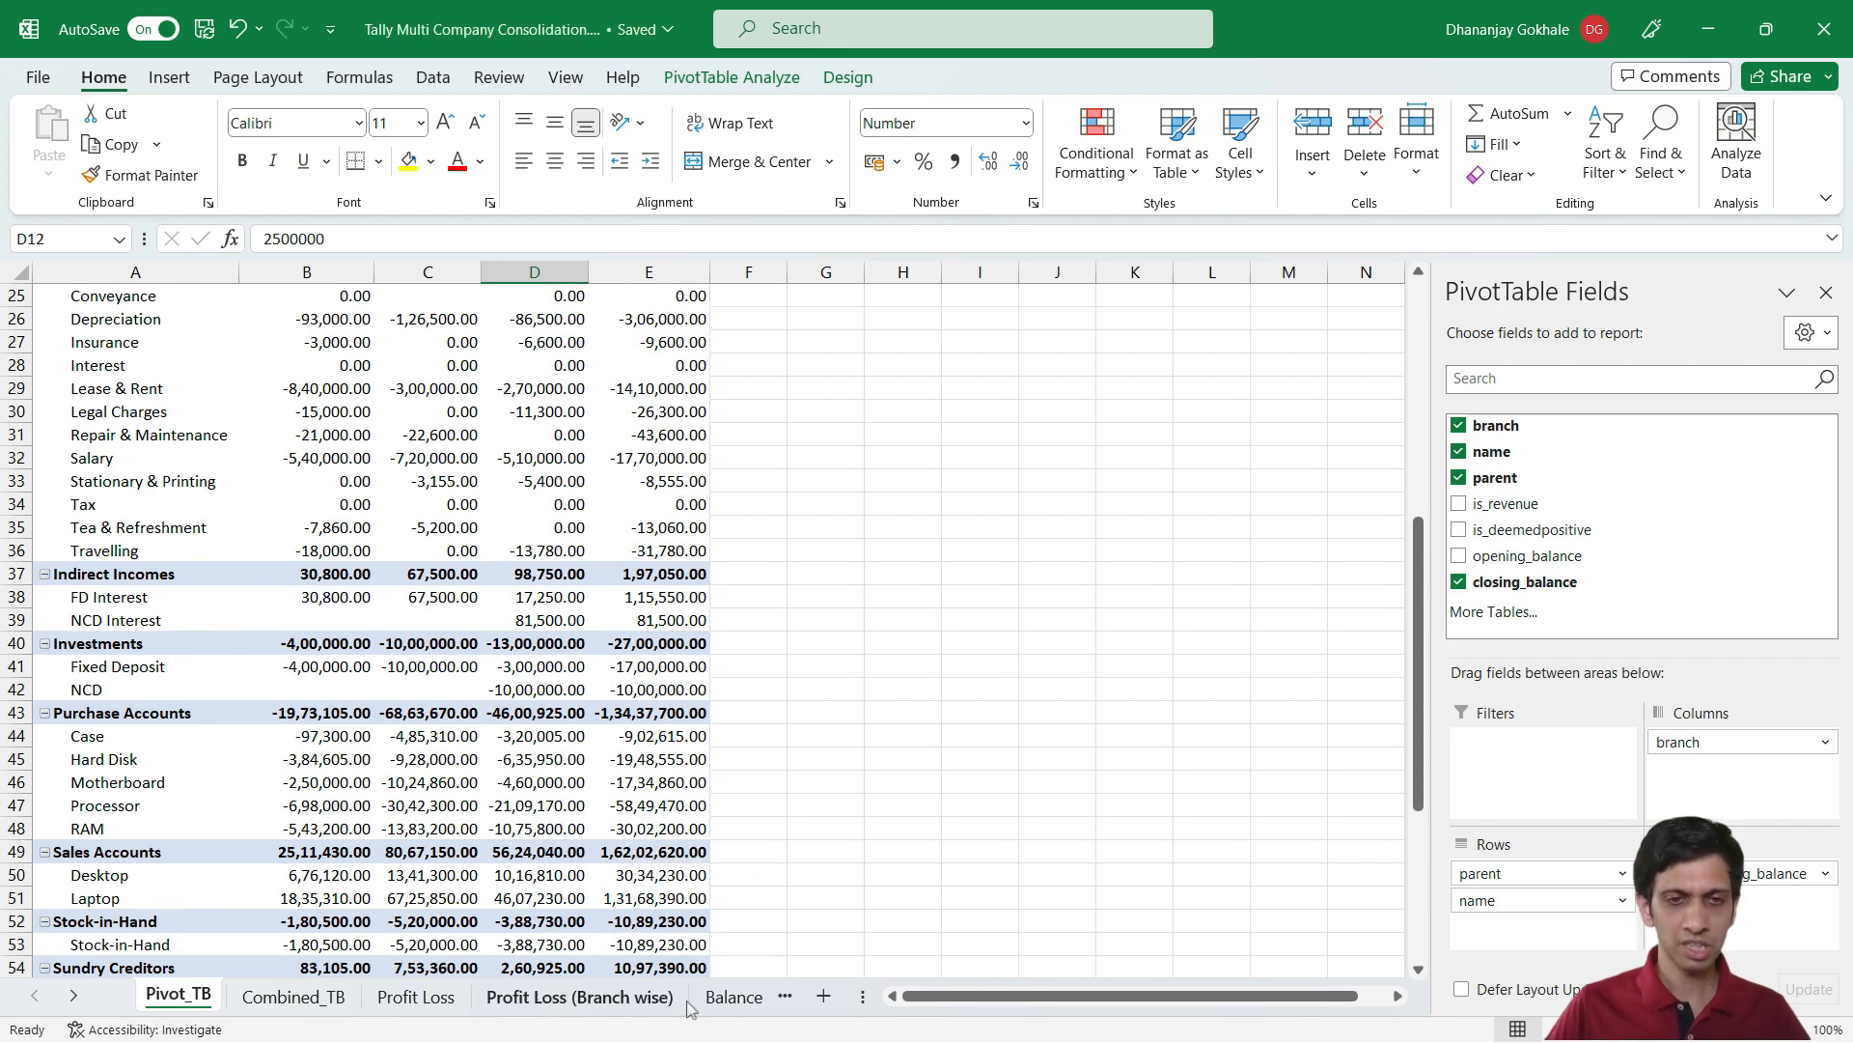
click(628, 1004)
key(F2)
key(Escape)
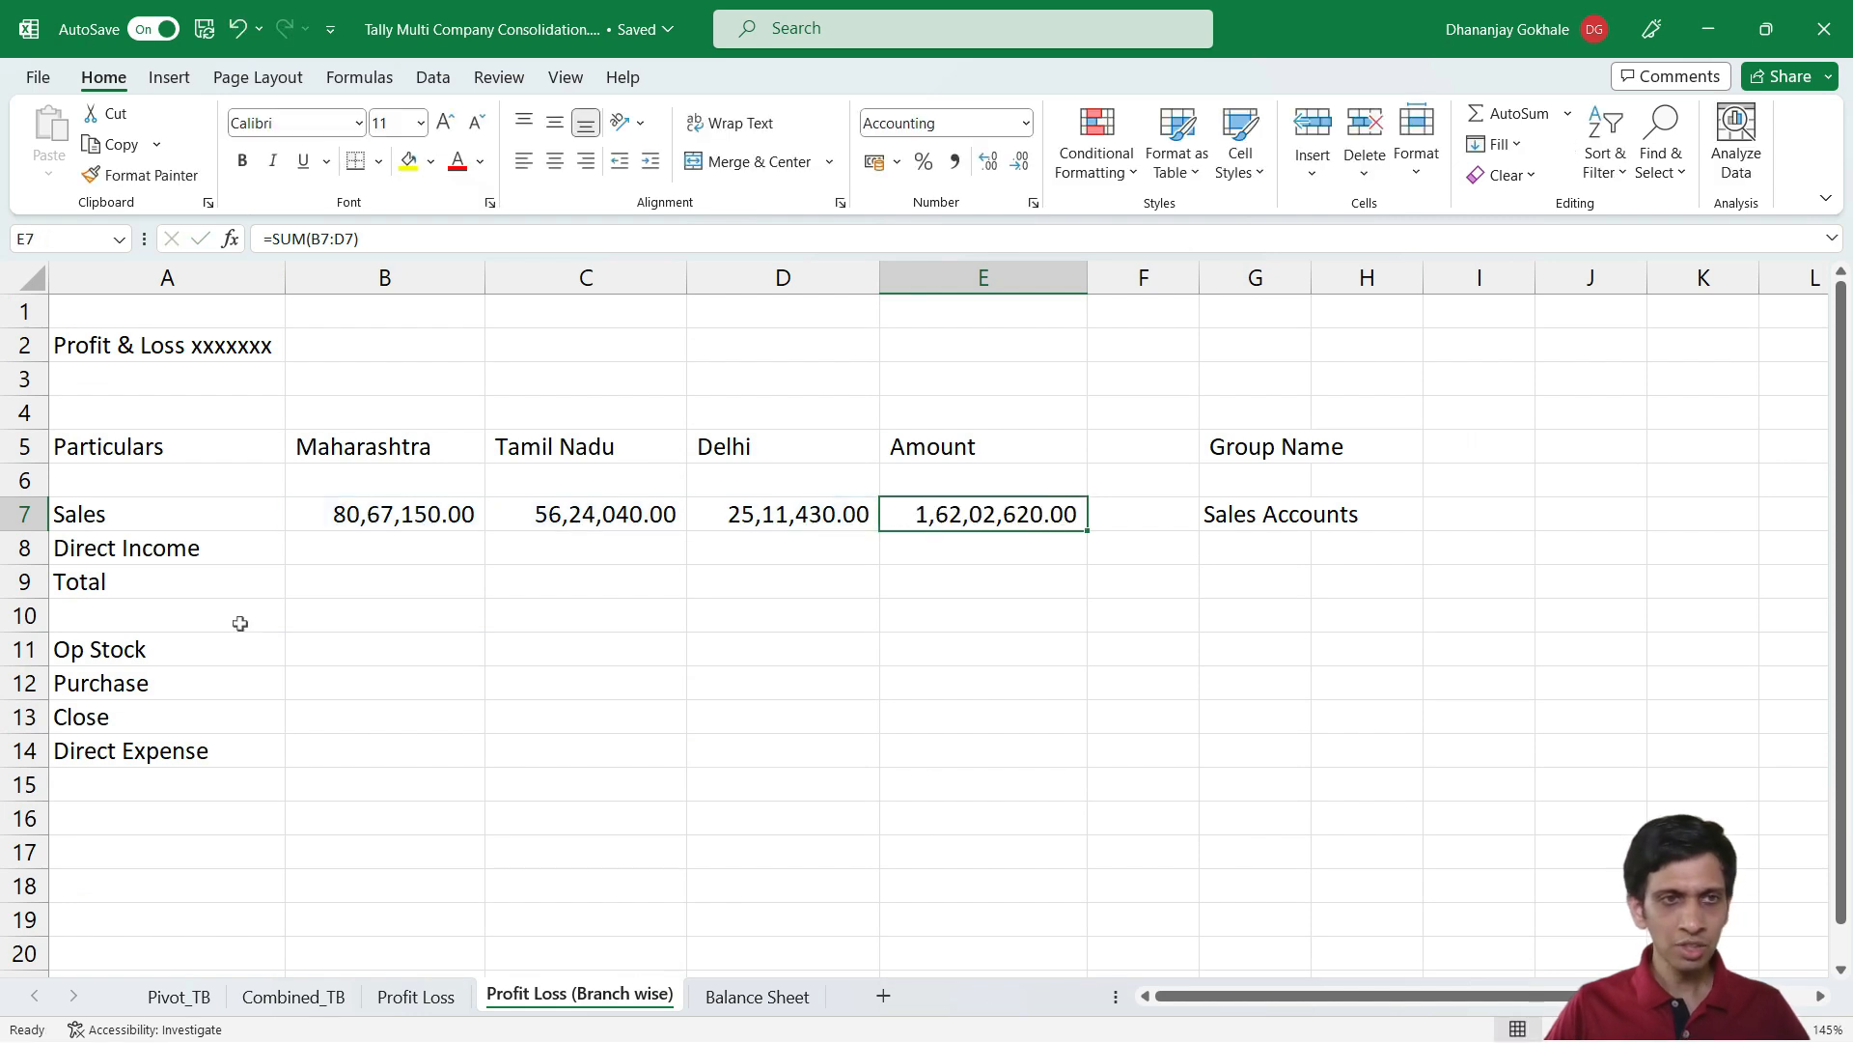
Copy the Direct Income label from A8 to G8 under Group Name
click(193, 562)
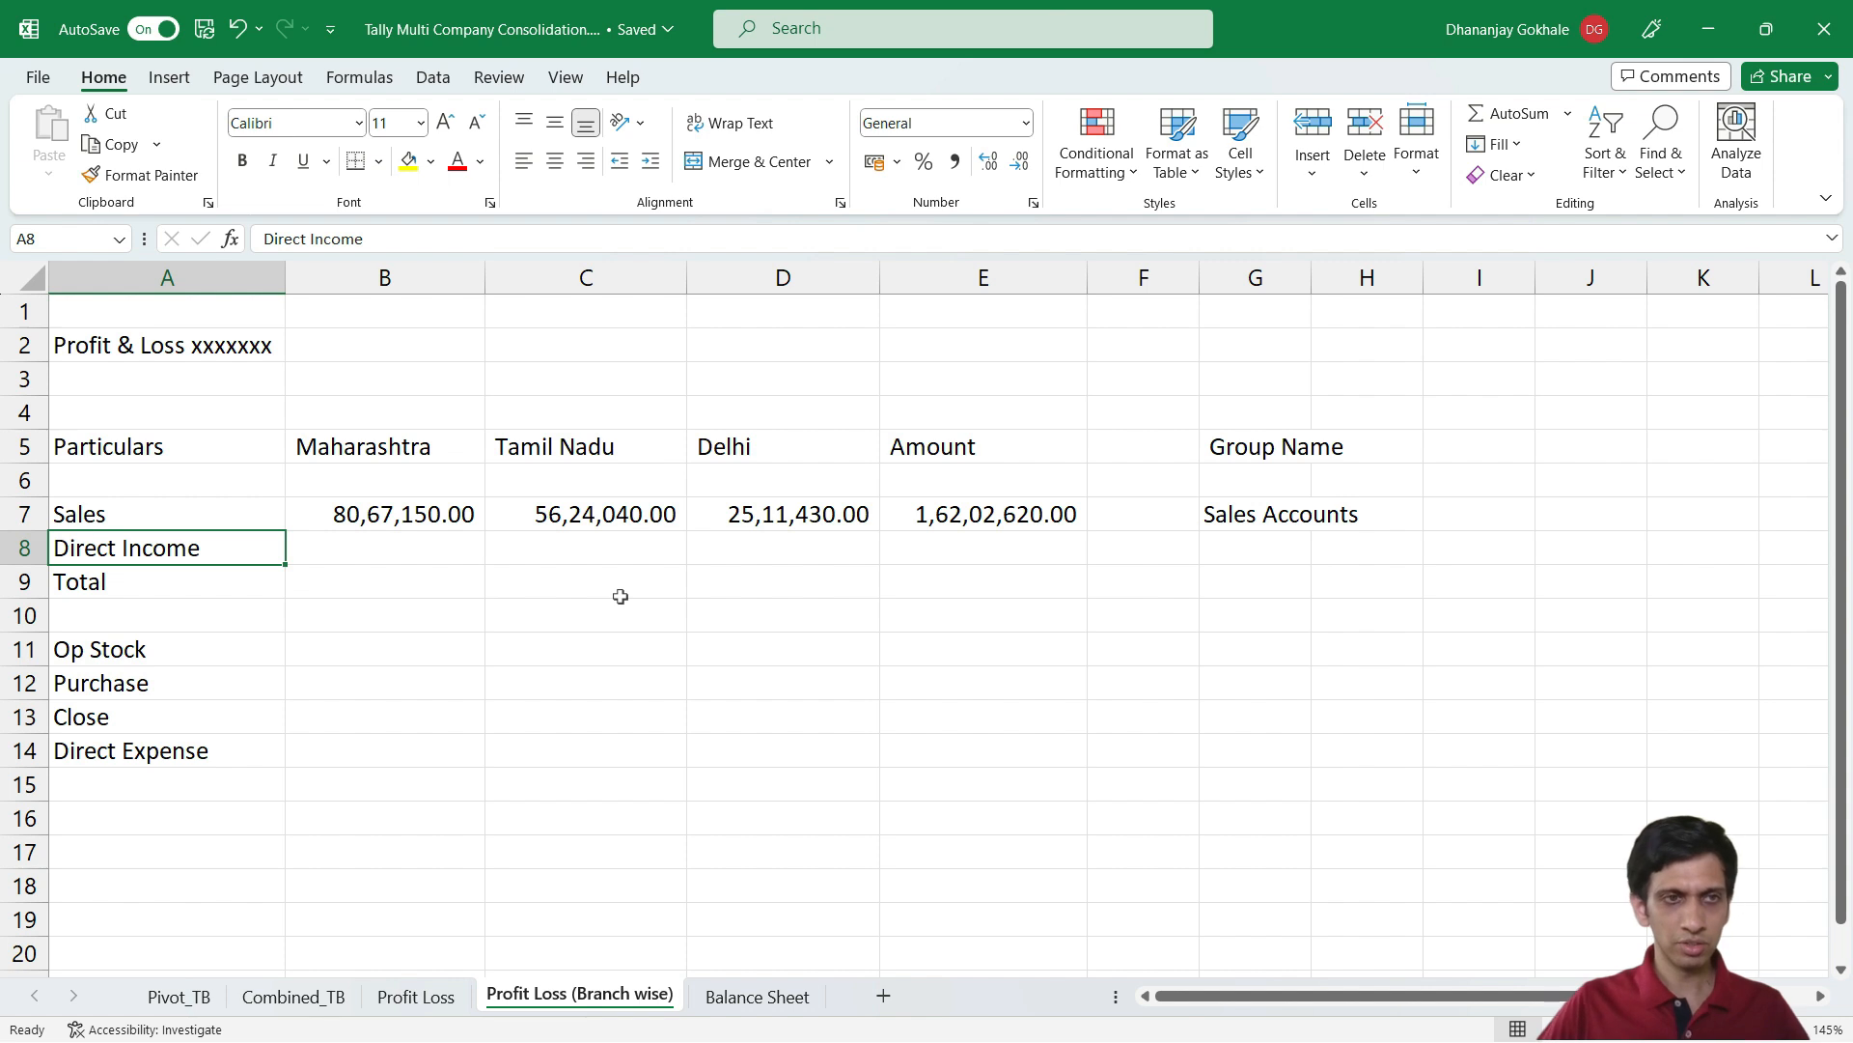
key(ctrl+c)
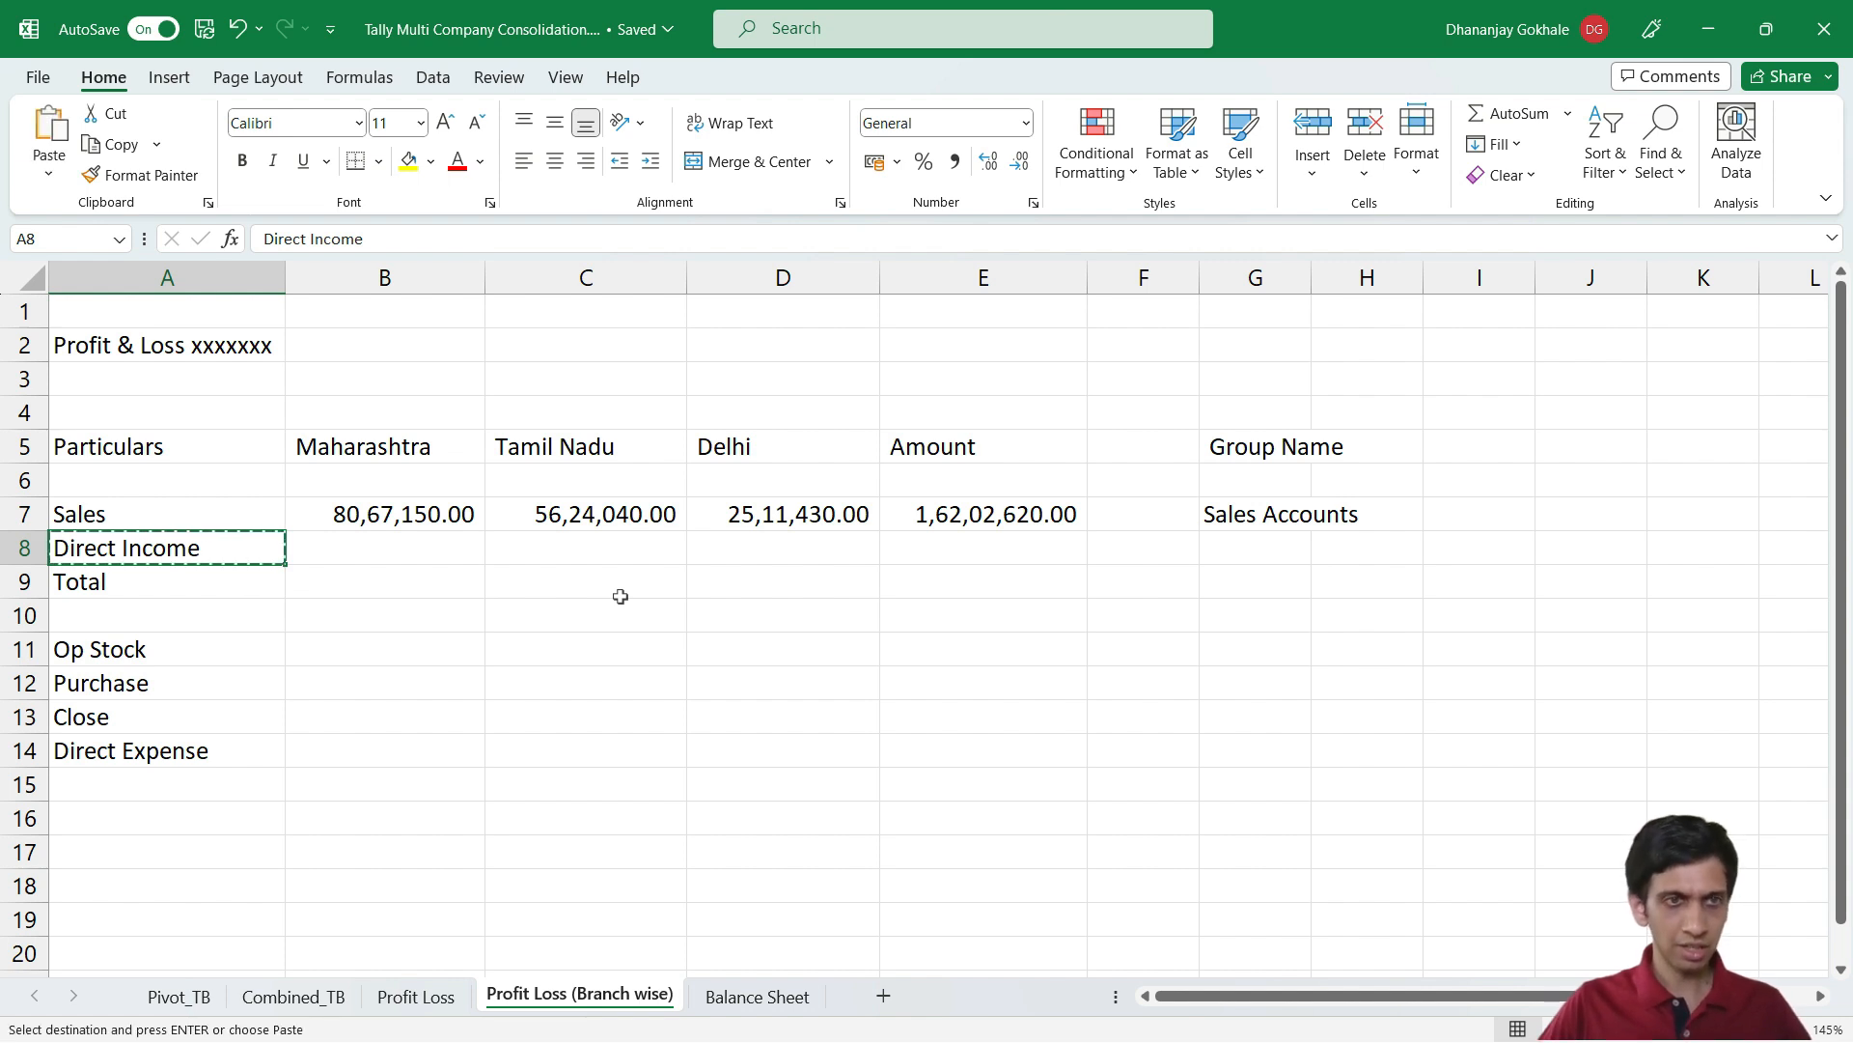
key(Right)
key(Right)
key(Right)
key(Right)
key(Right)
key(Right)
key(Right)
key(Right)
key(Left)
key(Left)
key(ctrl+v)
key(Escape)
Try the B7 Sales formula in B8 for Direct Income, inspect its references and clear the cell
key(Left)
key(Left)
key(Left)
key(Left)
key(Left)
key(Up)
key(ctrl+c)
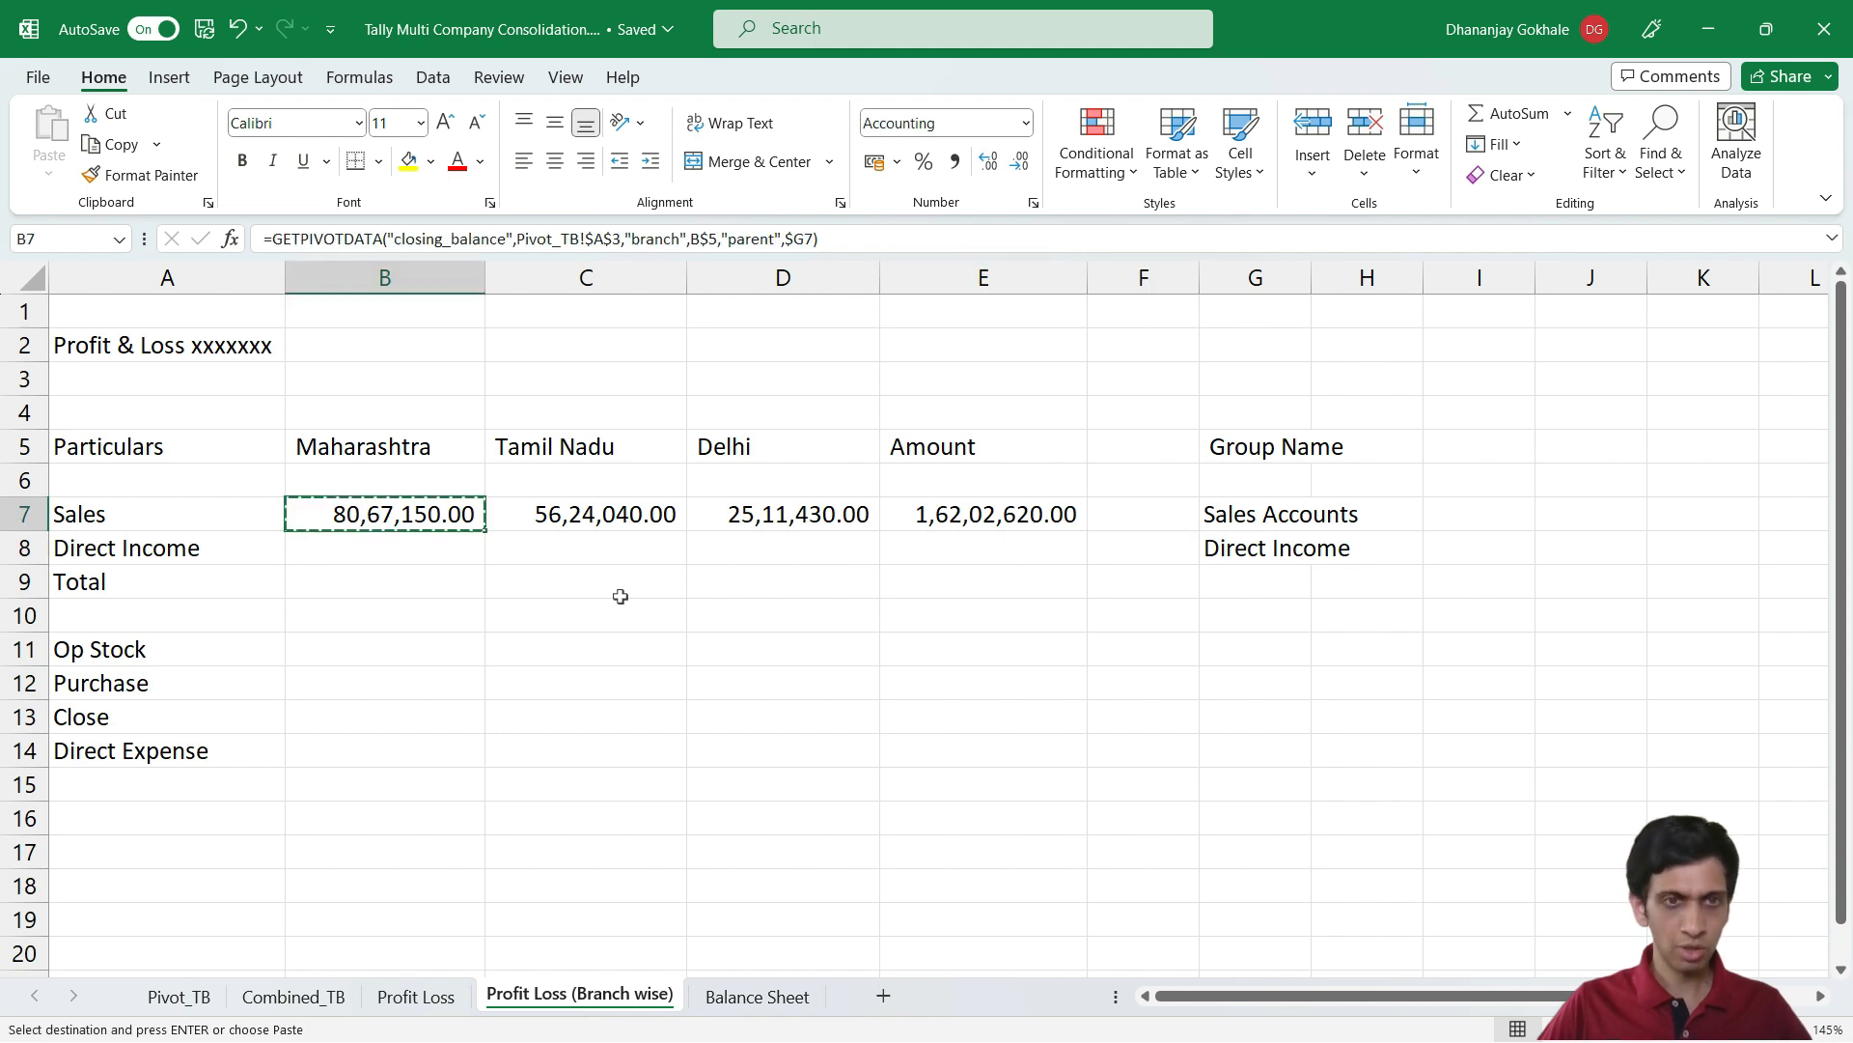
key(Down)
key(ctrl+v)
key(Escape)
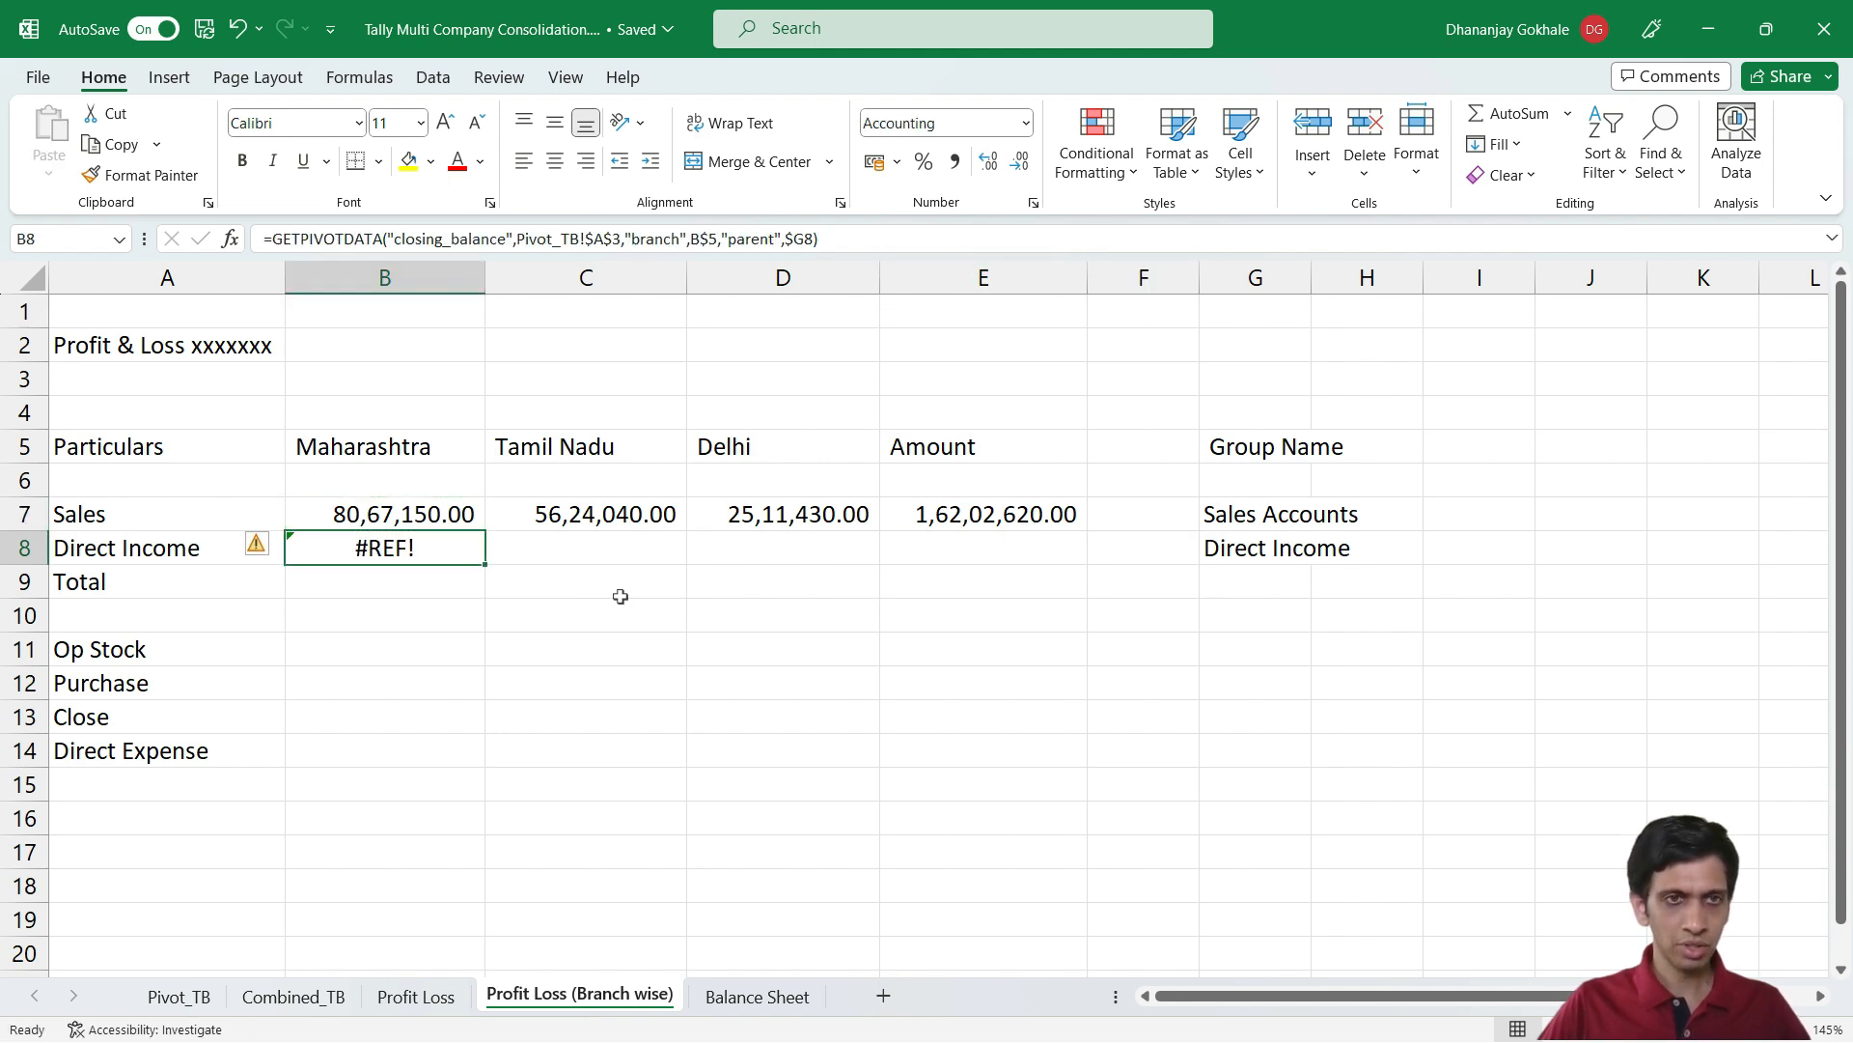
key(F2)
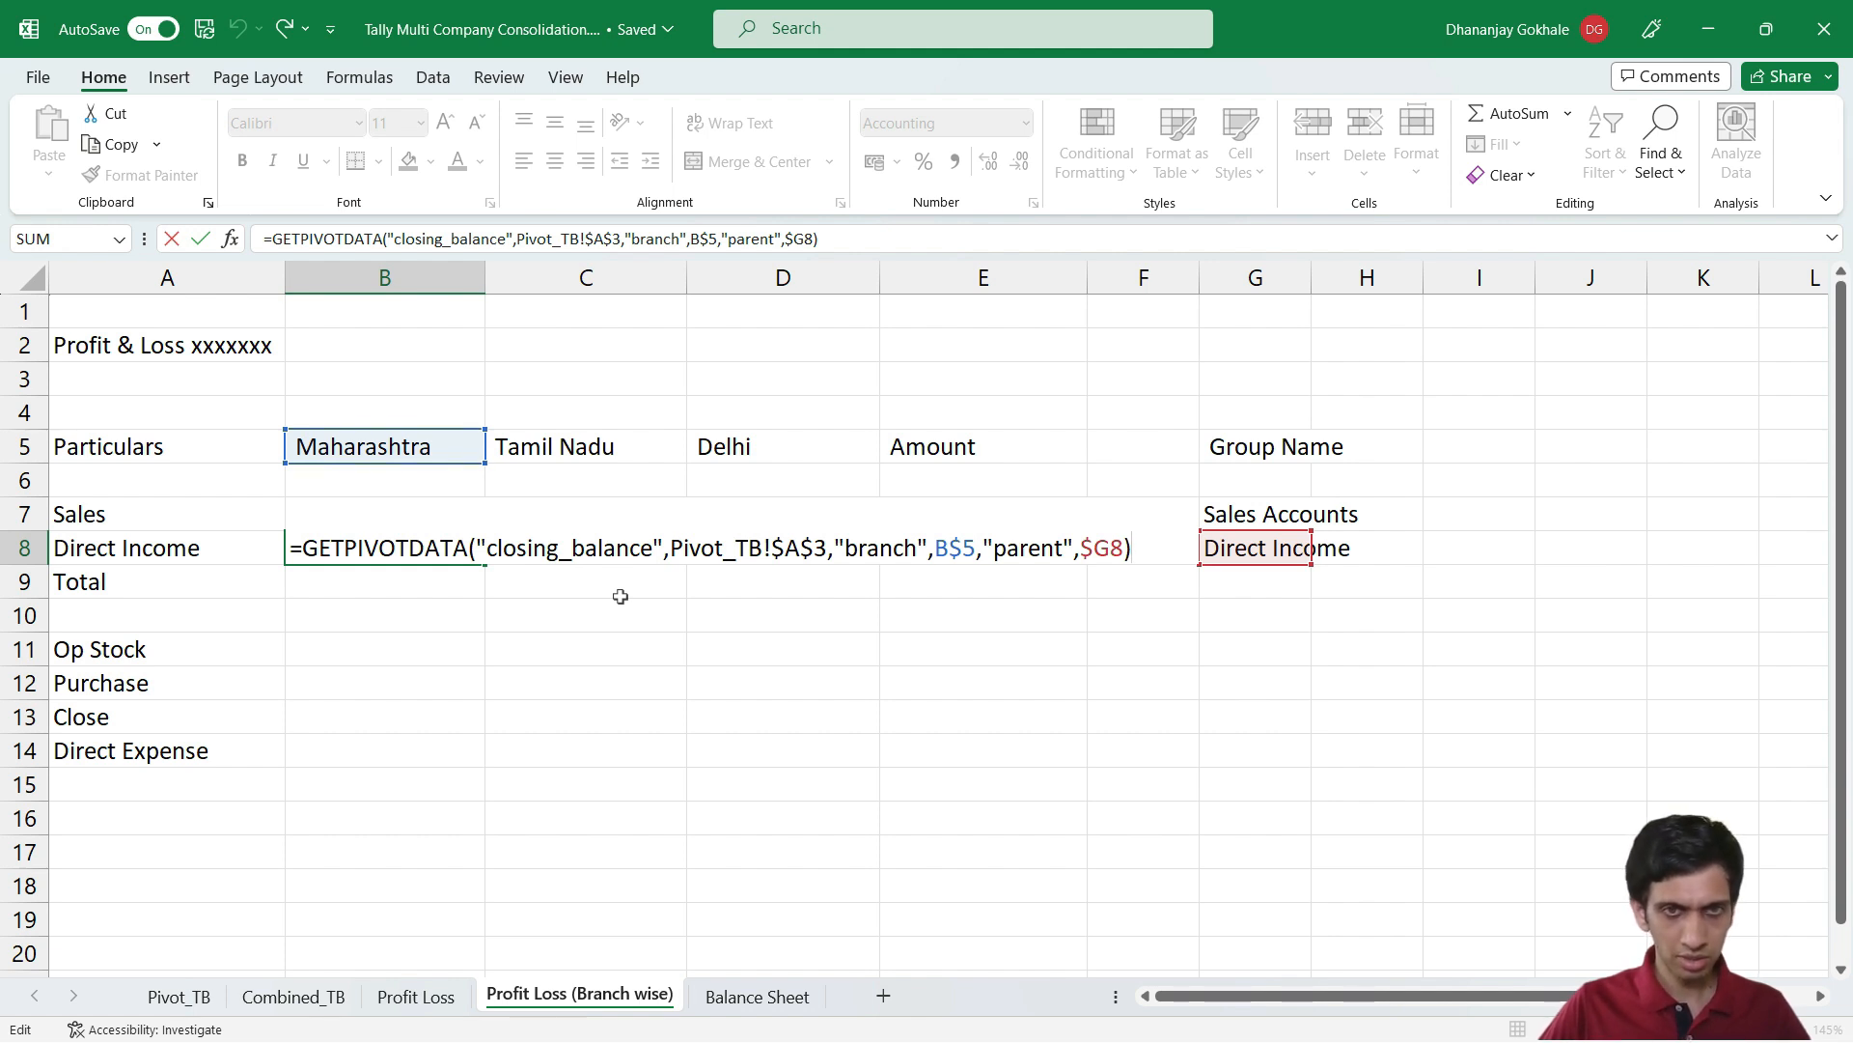
key(Escape)
key(Delete)
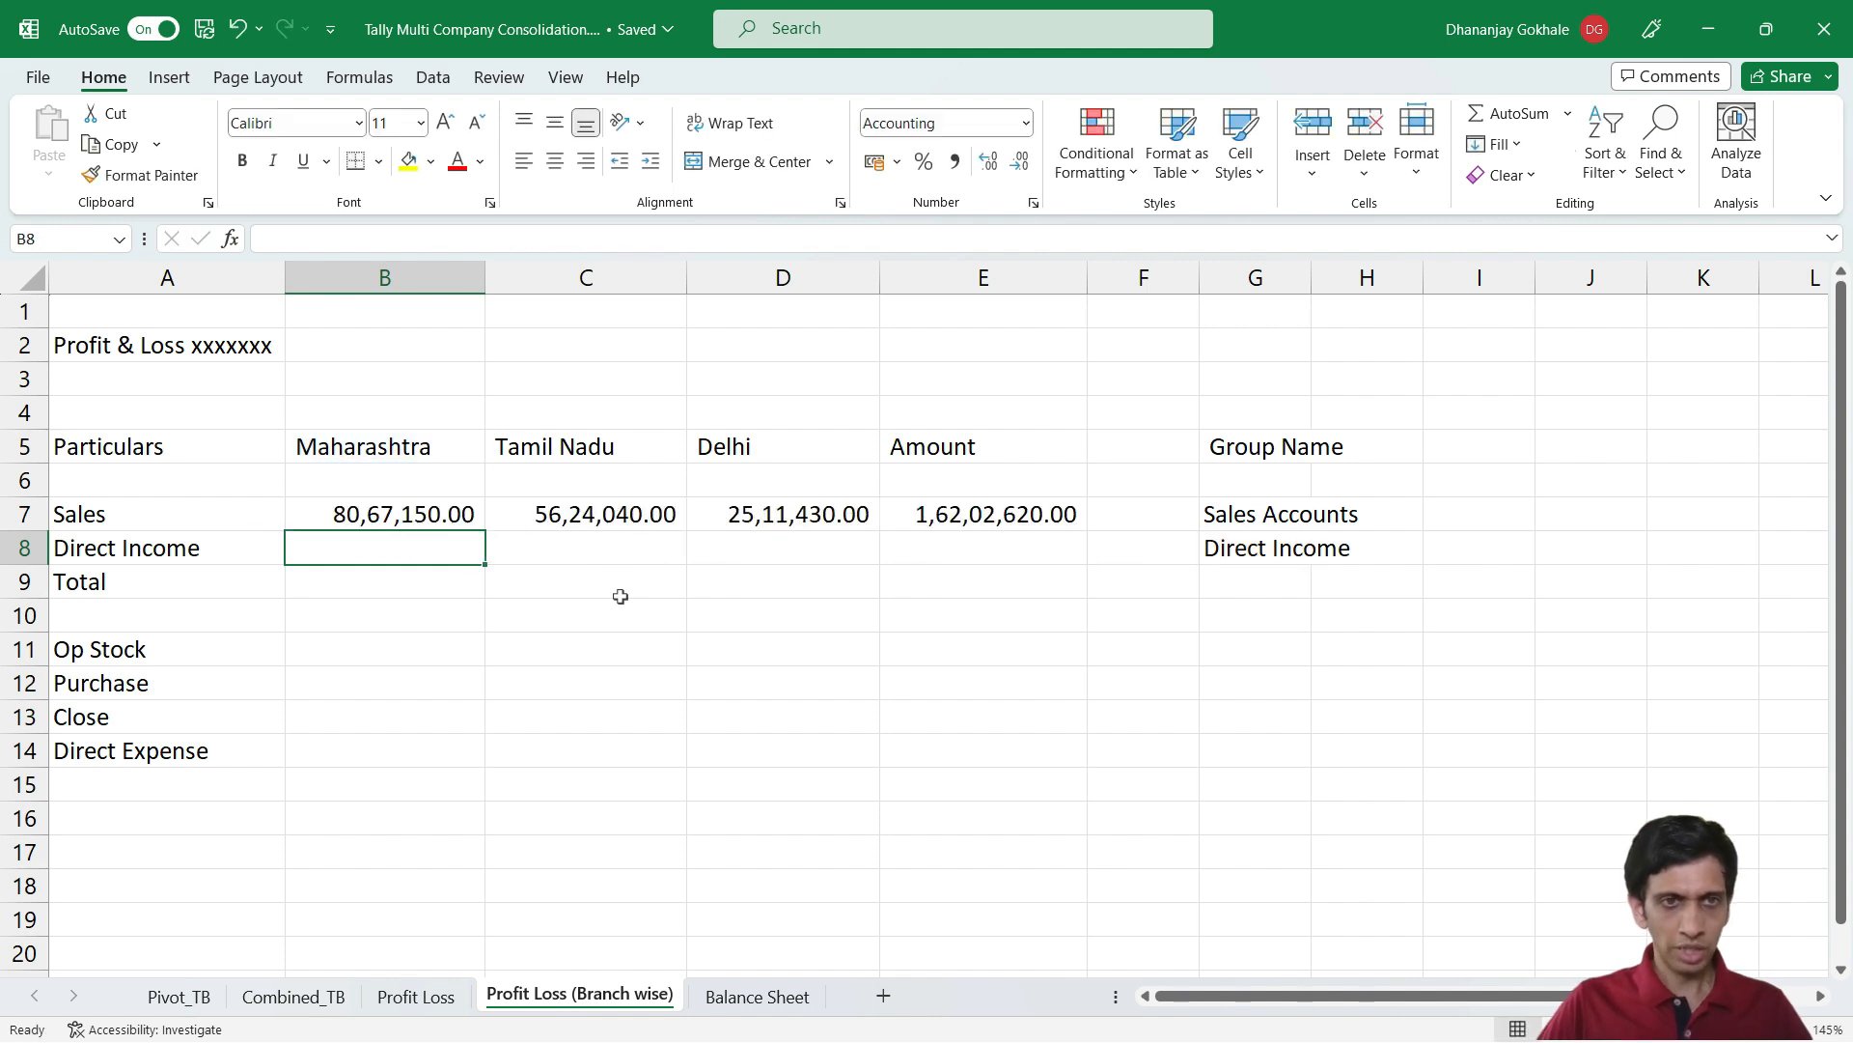
Examine the arguments of the GETPIVOTDATA formula in B7, from the group name reference back to the pivot table reference
key(Up)
key(F2)
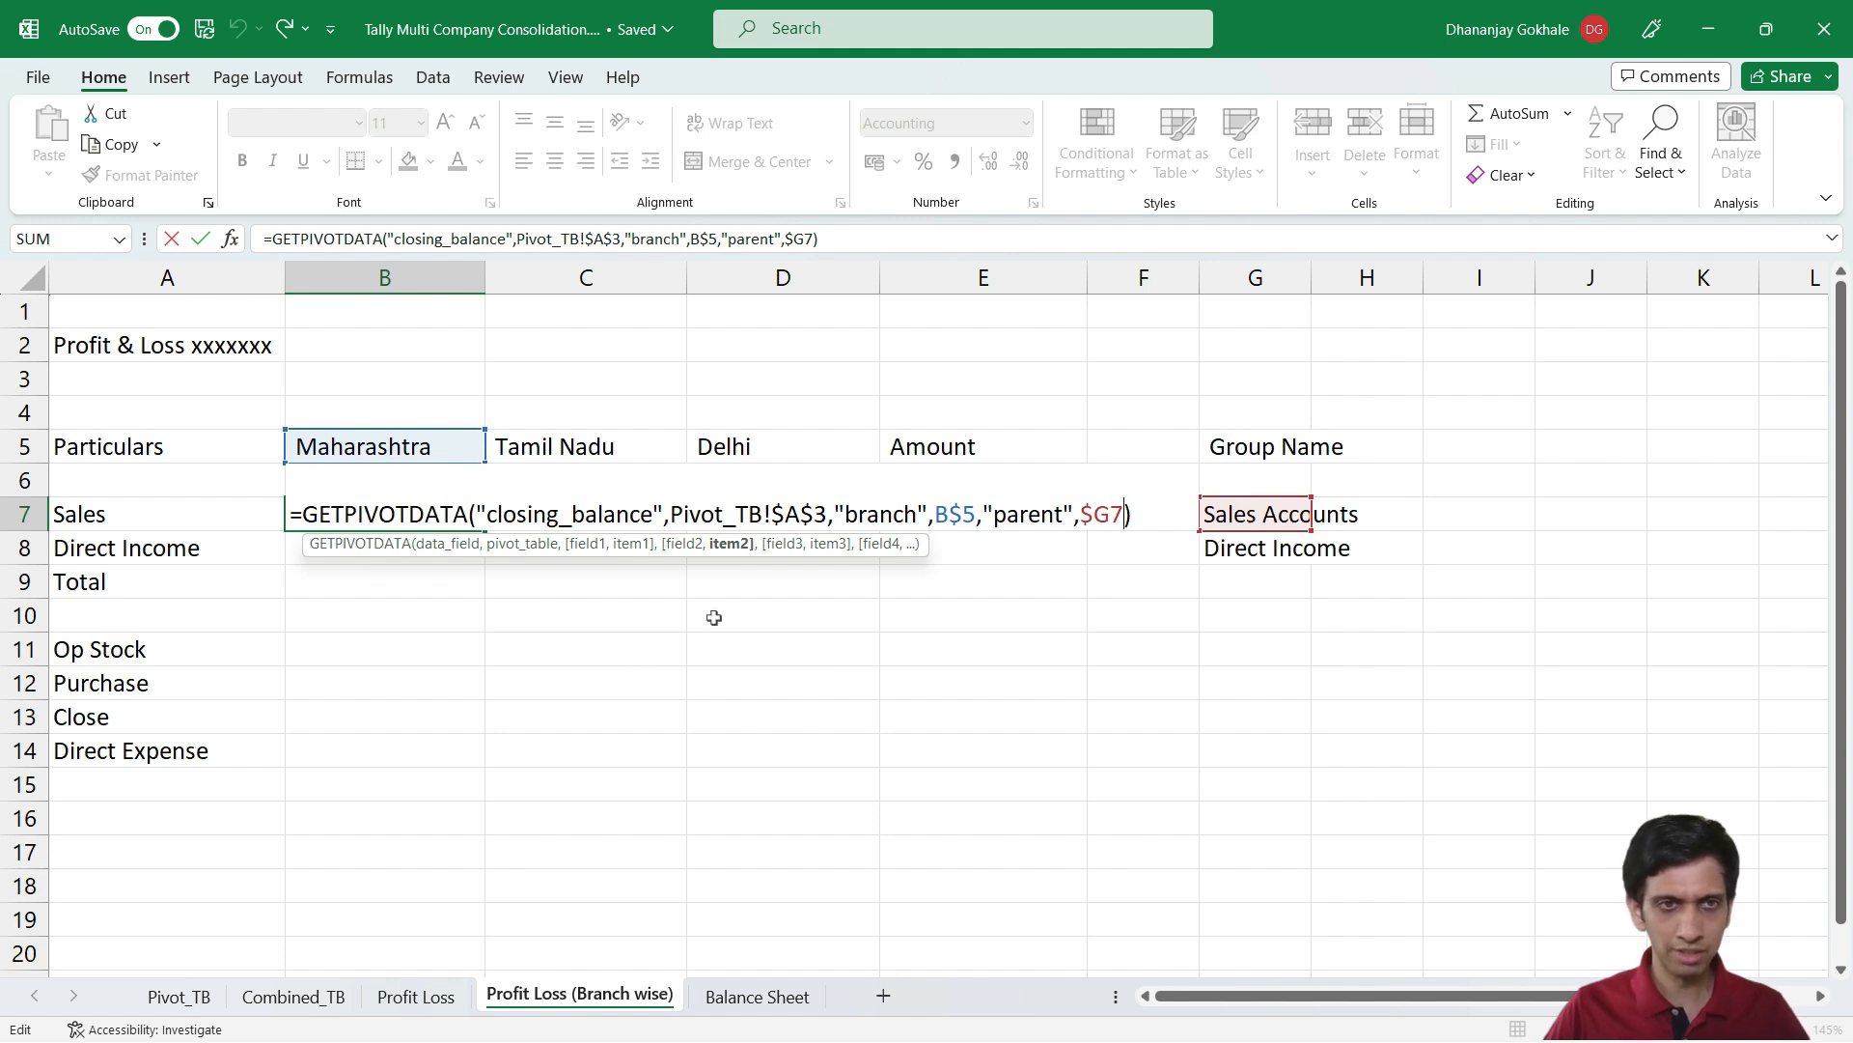
key(Return)
key(ctrl+z)
key(F2)
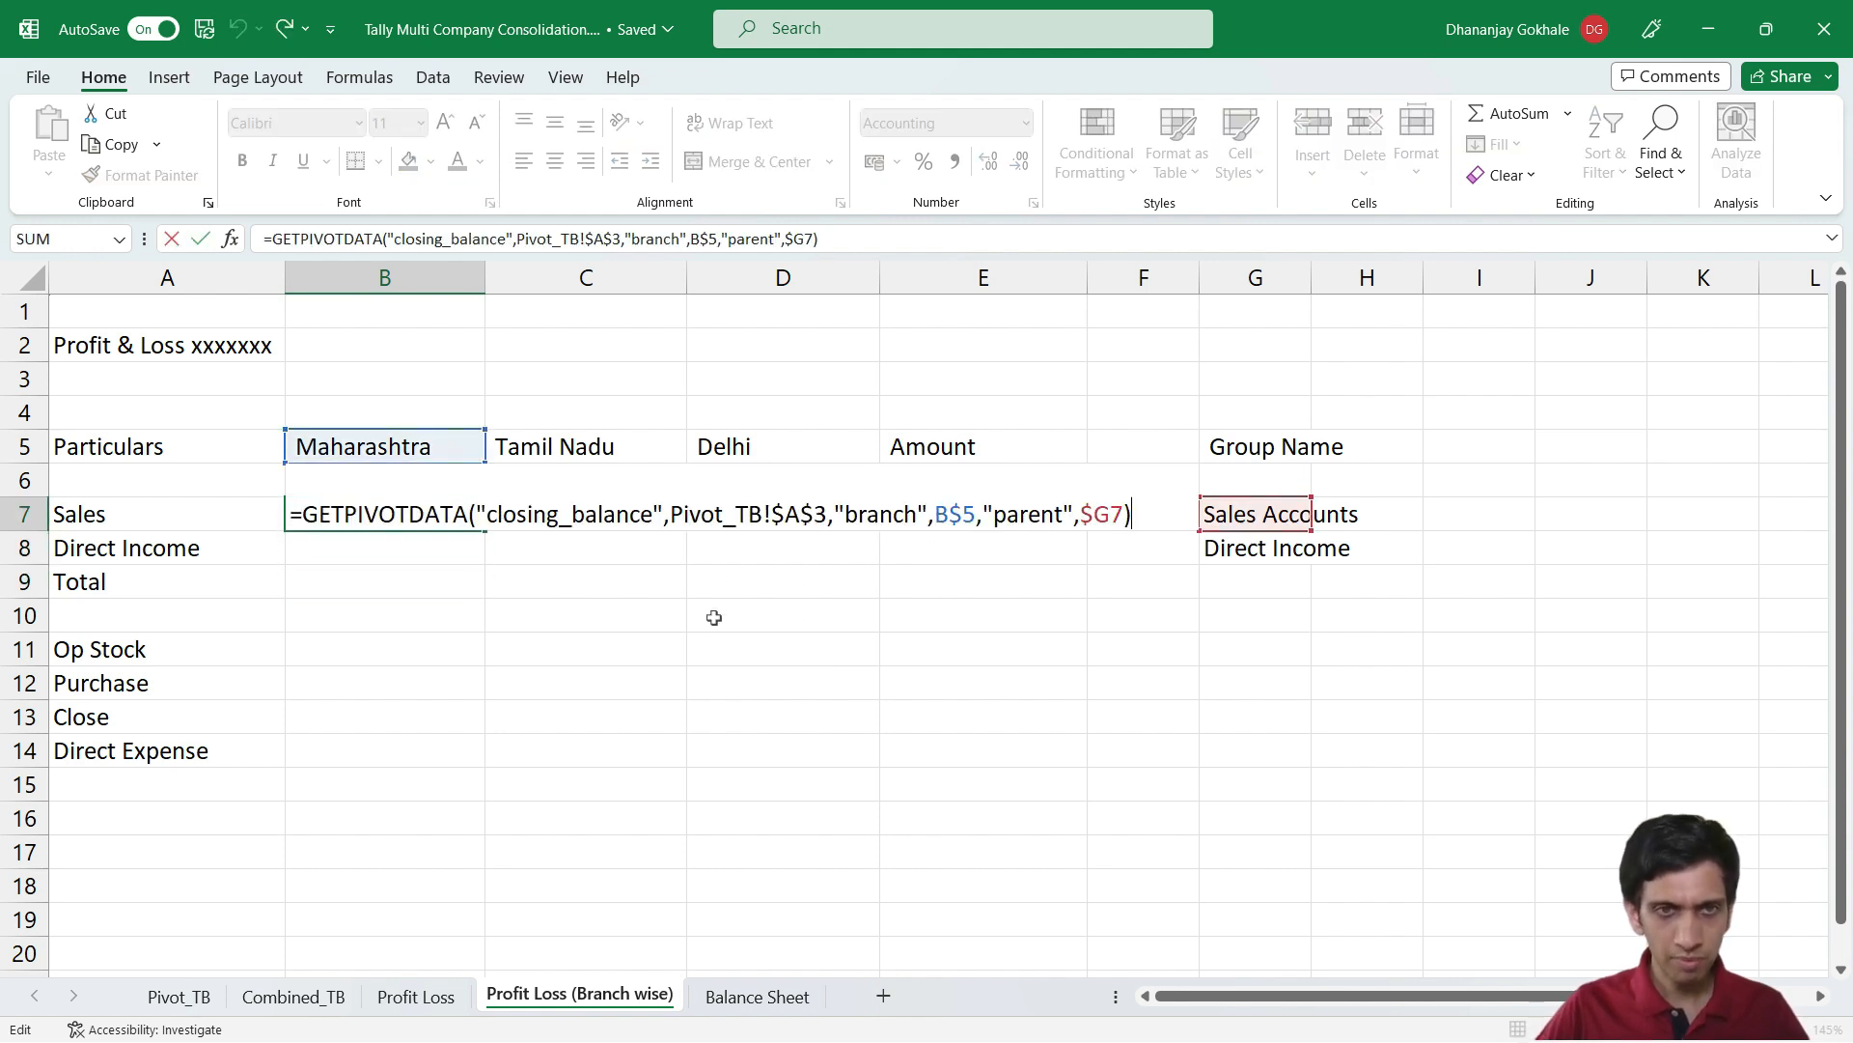
key(Left)
key(Left)
key(Left)
key(Left)
key(Left)
key(Left)
key(Left)
key(Left)
key(Left)
key(Left)
key(Left)
key(Left)
key(Left)
key(Left)
key(Left)
key(Left)
key(Left)
key(Left)
key(Left)
key(Left)
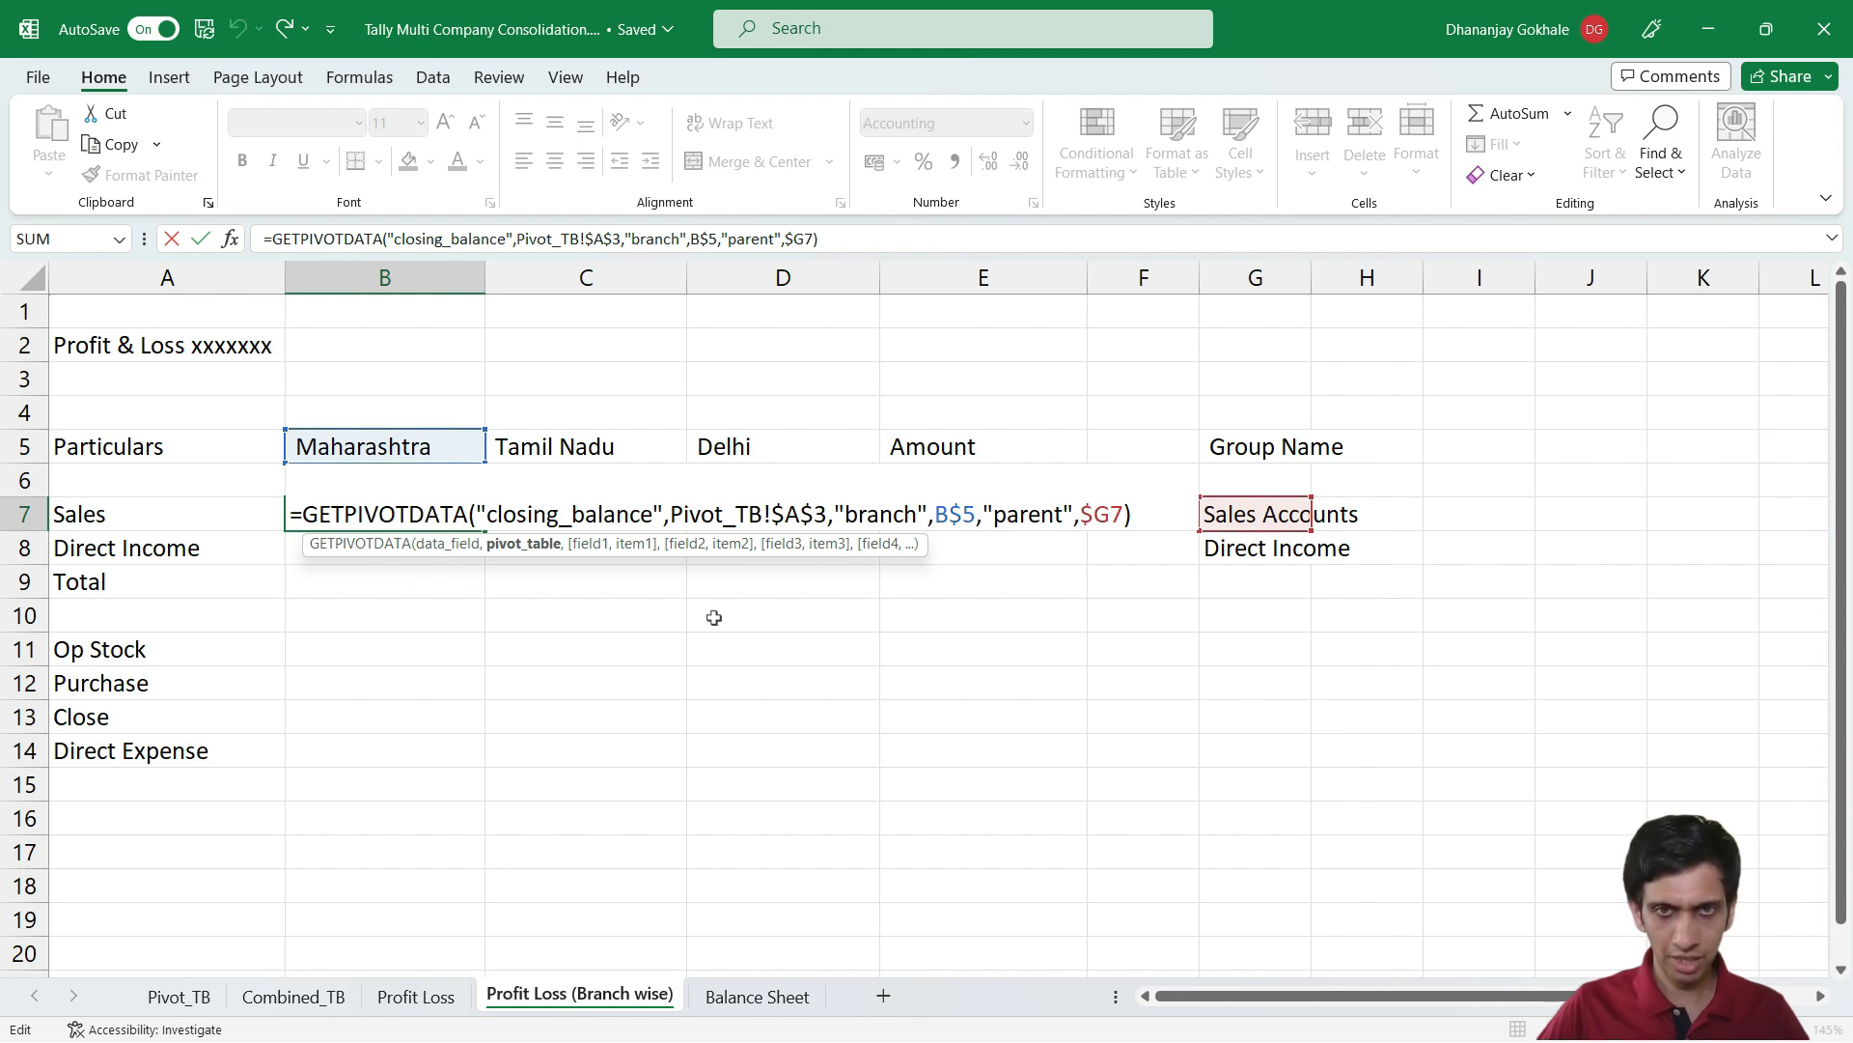
key(Escape)
Copy the Maharashtra Sales formula from B7 to B8 for Direct Income
key(ctrl+c)
key(Down)
key(ctrl+v)
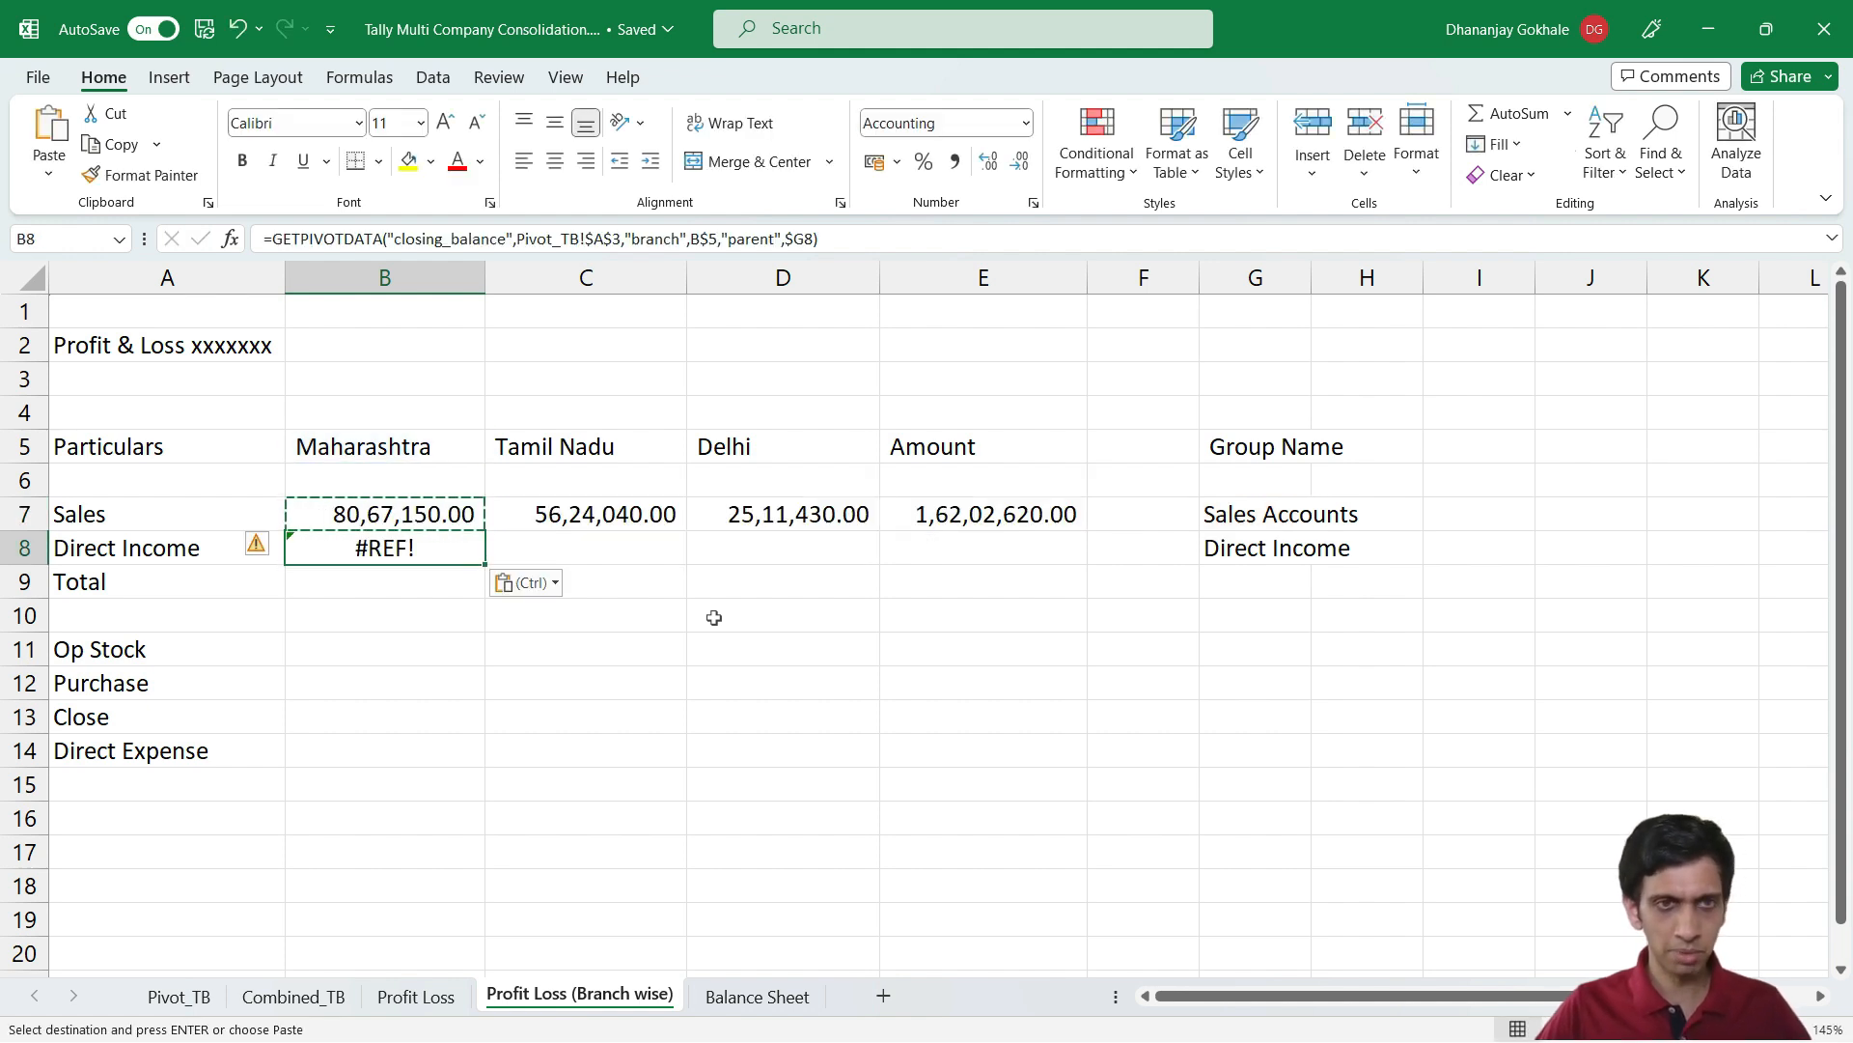
Examine the branch, parent and $G8 arguments of the GETPIVOTDATA formula in B8
key(F2)
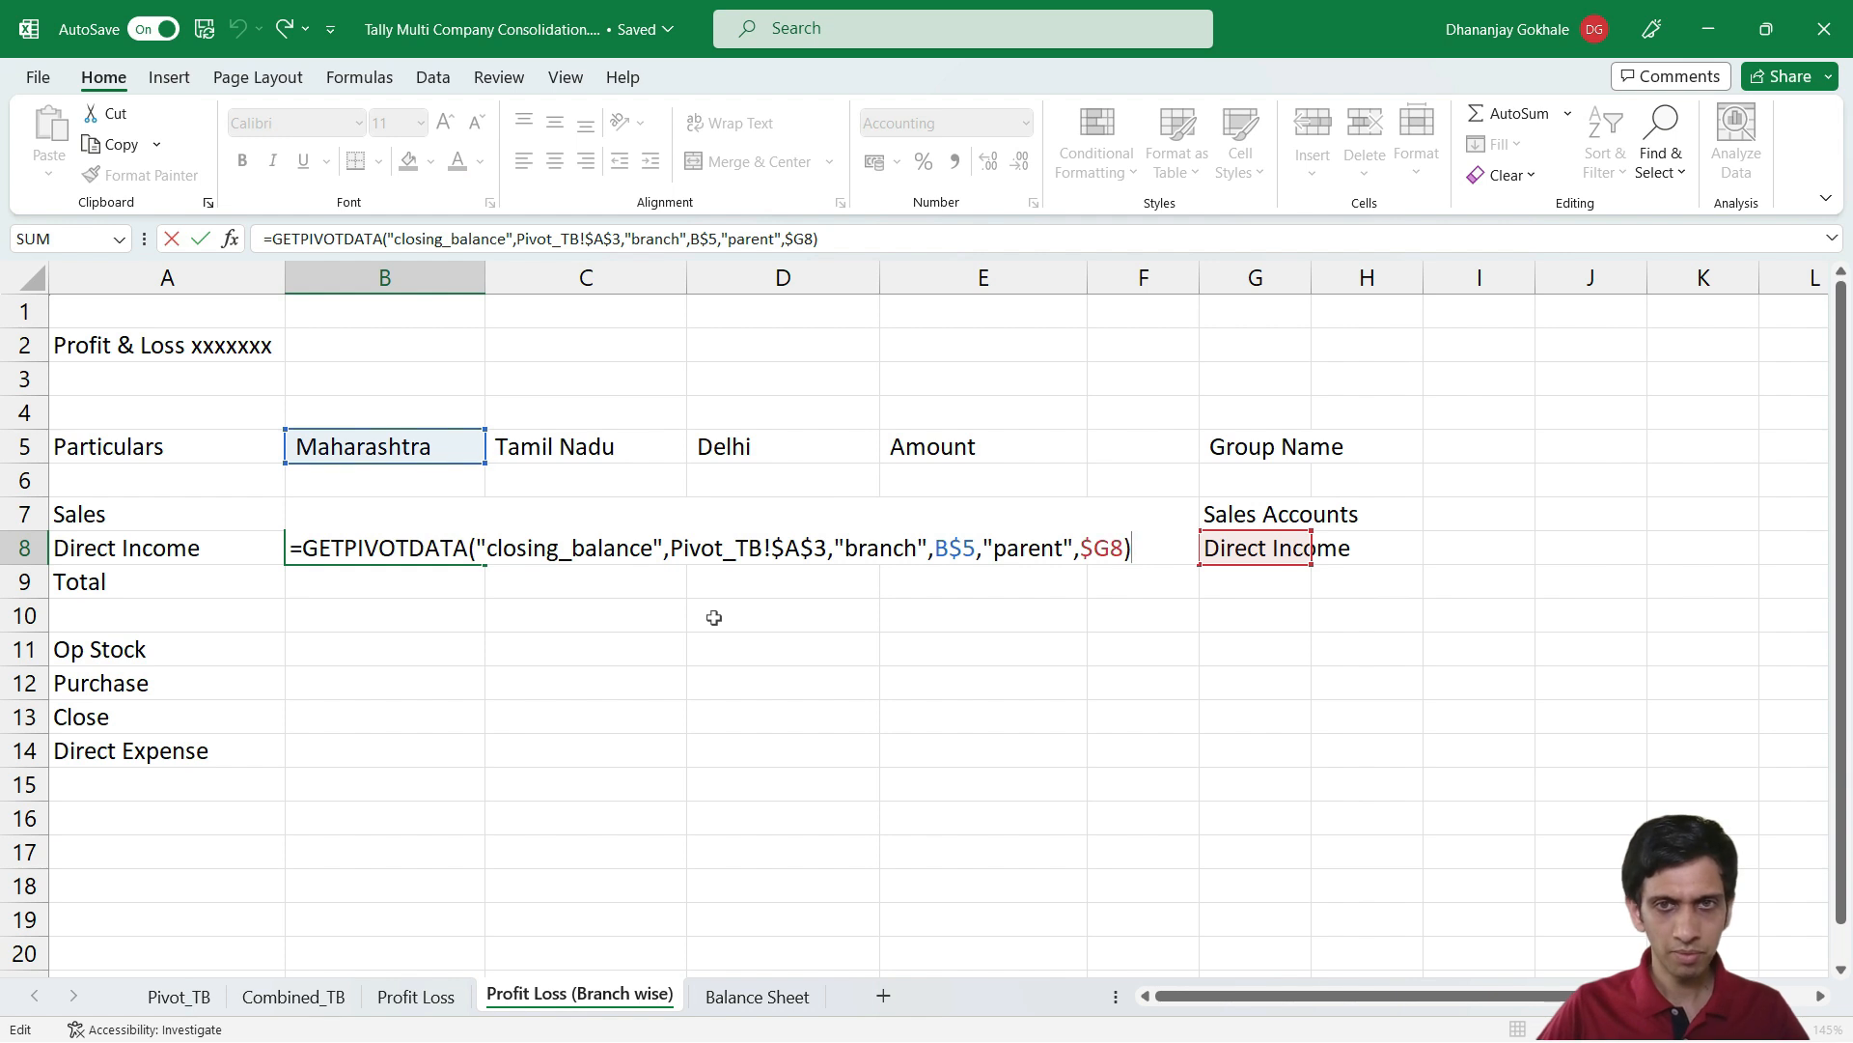
key(Left)
key(Left)
key(Left)
key(Left)
key(Left)
key(Left)
key(Left)
key(Left)
key(Left)
key(Left)
key(Left)
key(Left)
key(Left)
key(Left)
key(Right)
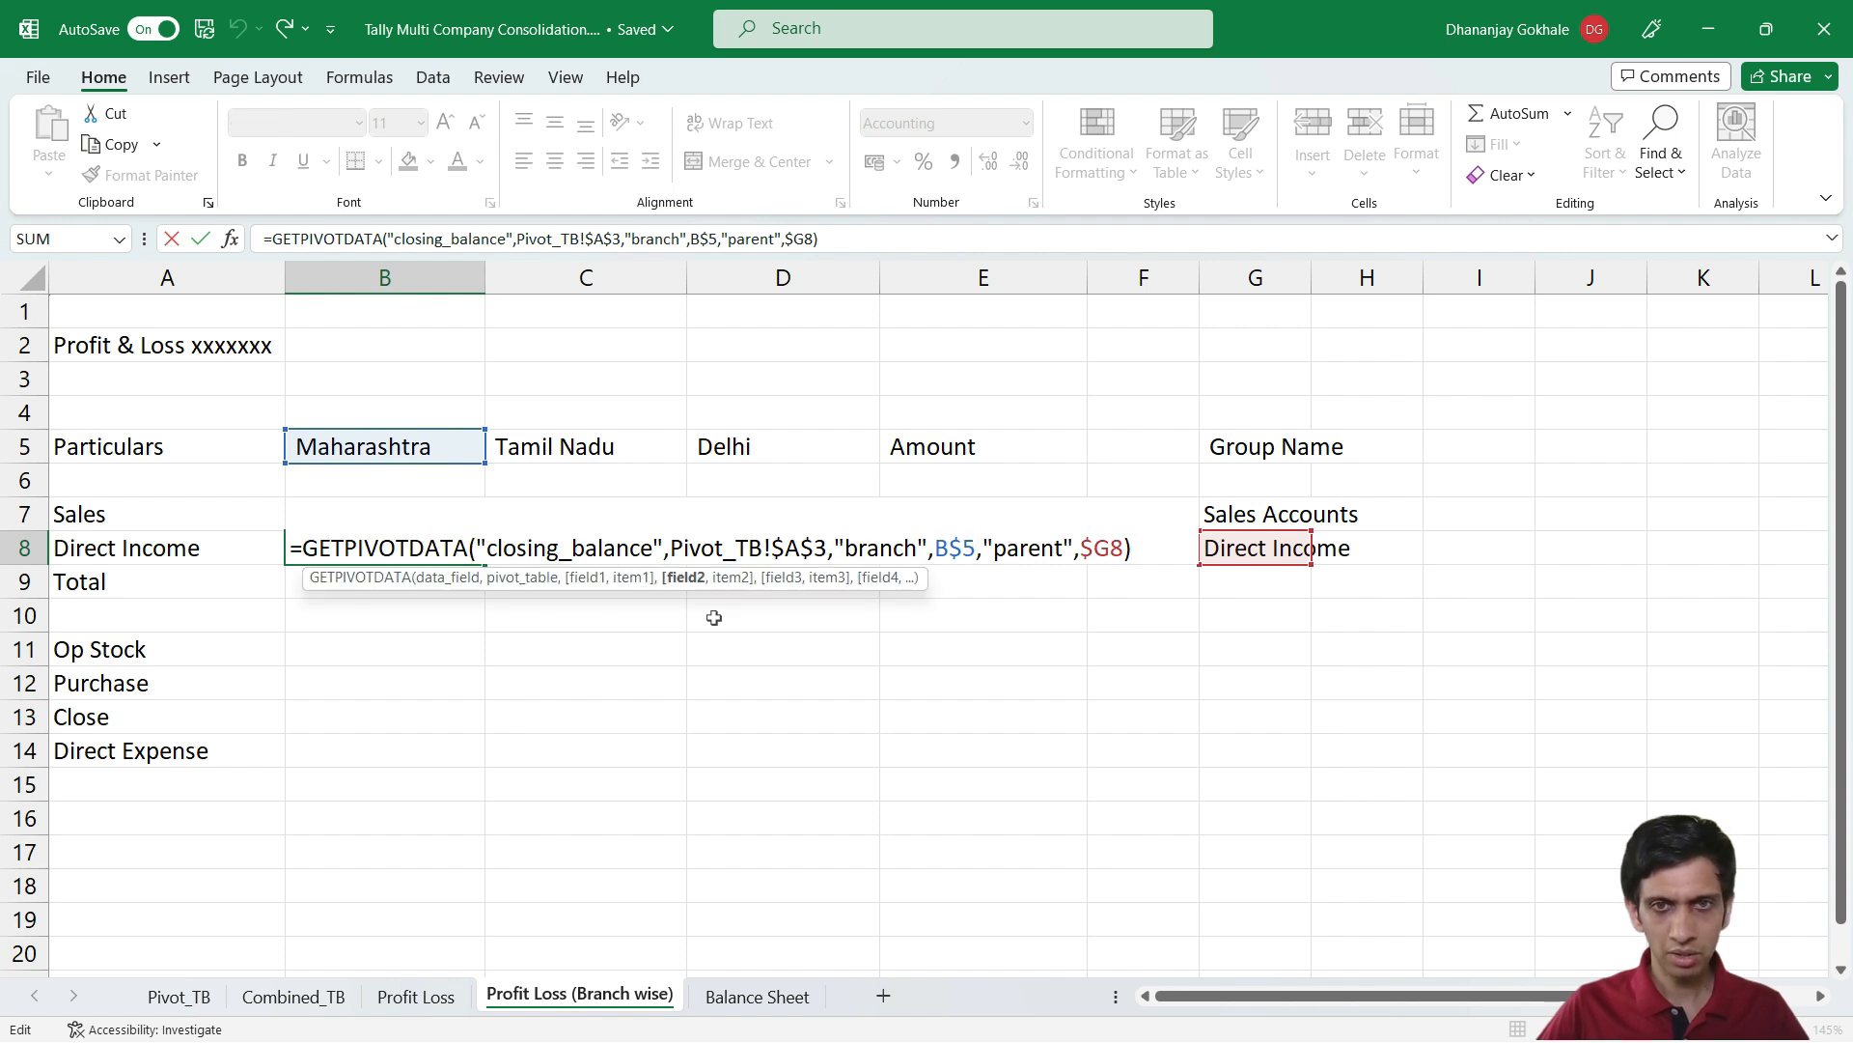
key(Left)
key(Left)
key(Left)
key(Left)
key(Left)
key(Return)
key(Up)
Check the direct income group's name in Pivot_TB and correct G8 to Direct Incomes
key(ctrl+Page_Up)
key(ctrl+Page_Up)
key(ctrl+Page_Up)
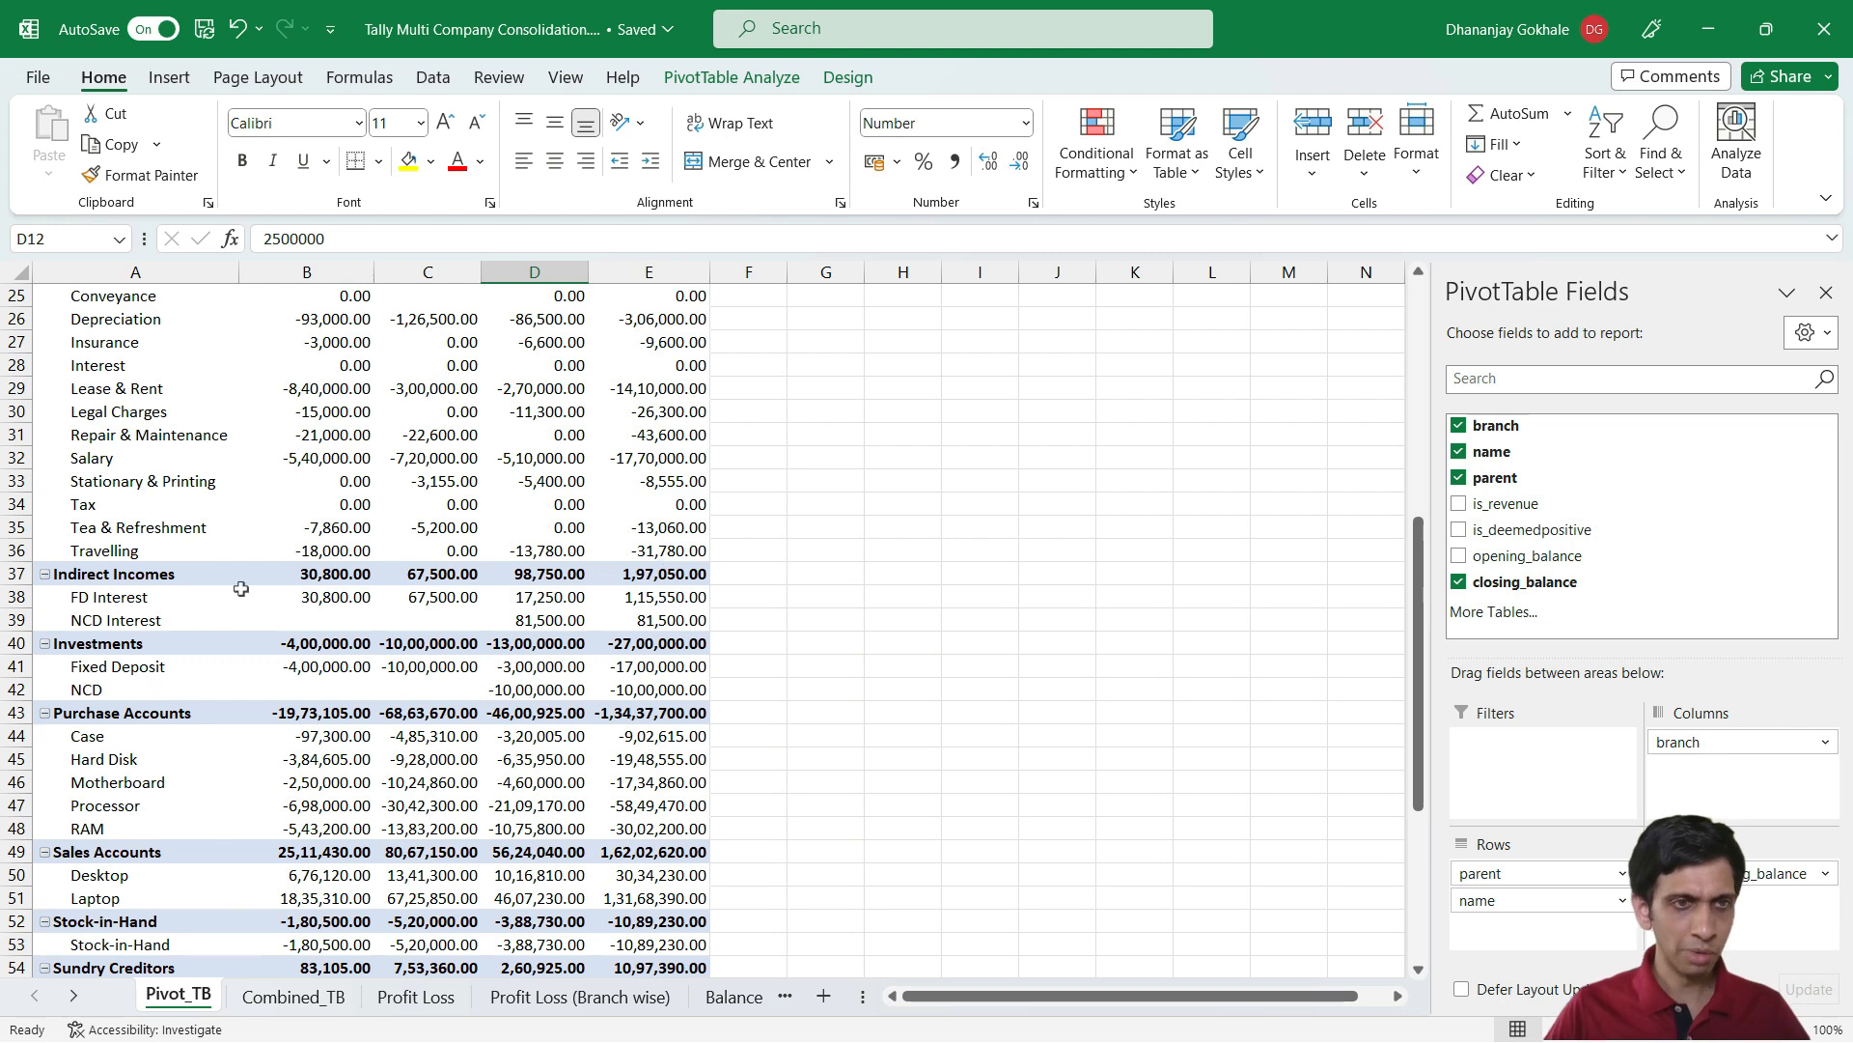
scroll(200, 597, up, 4)
scroll(212, 544, up, 3)
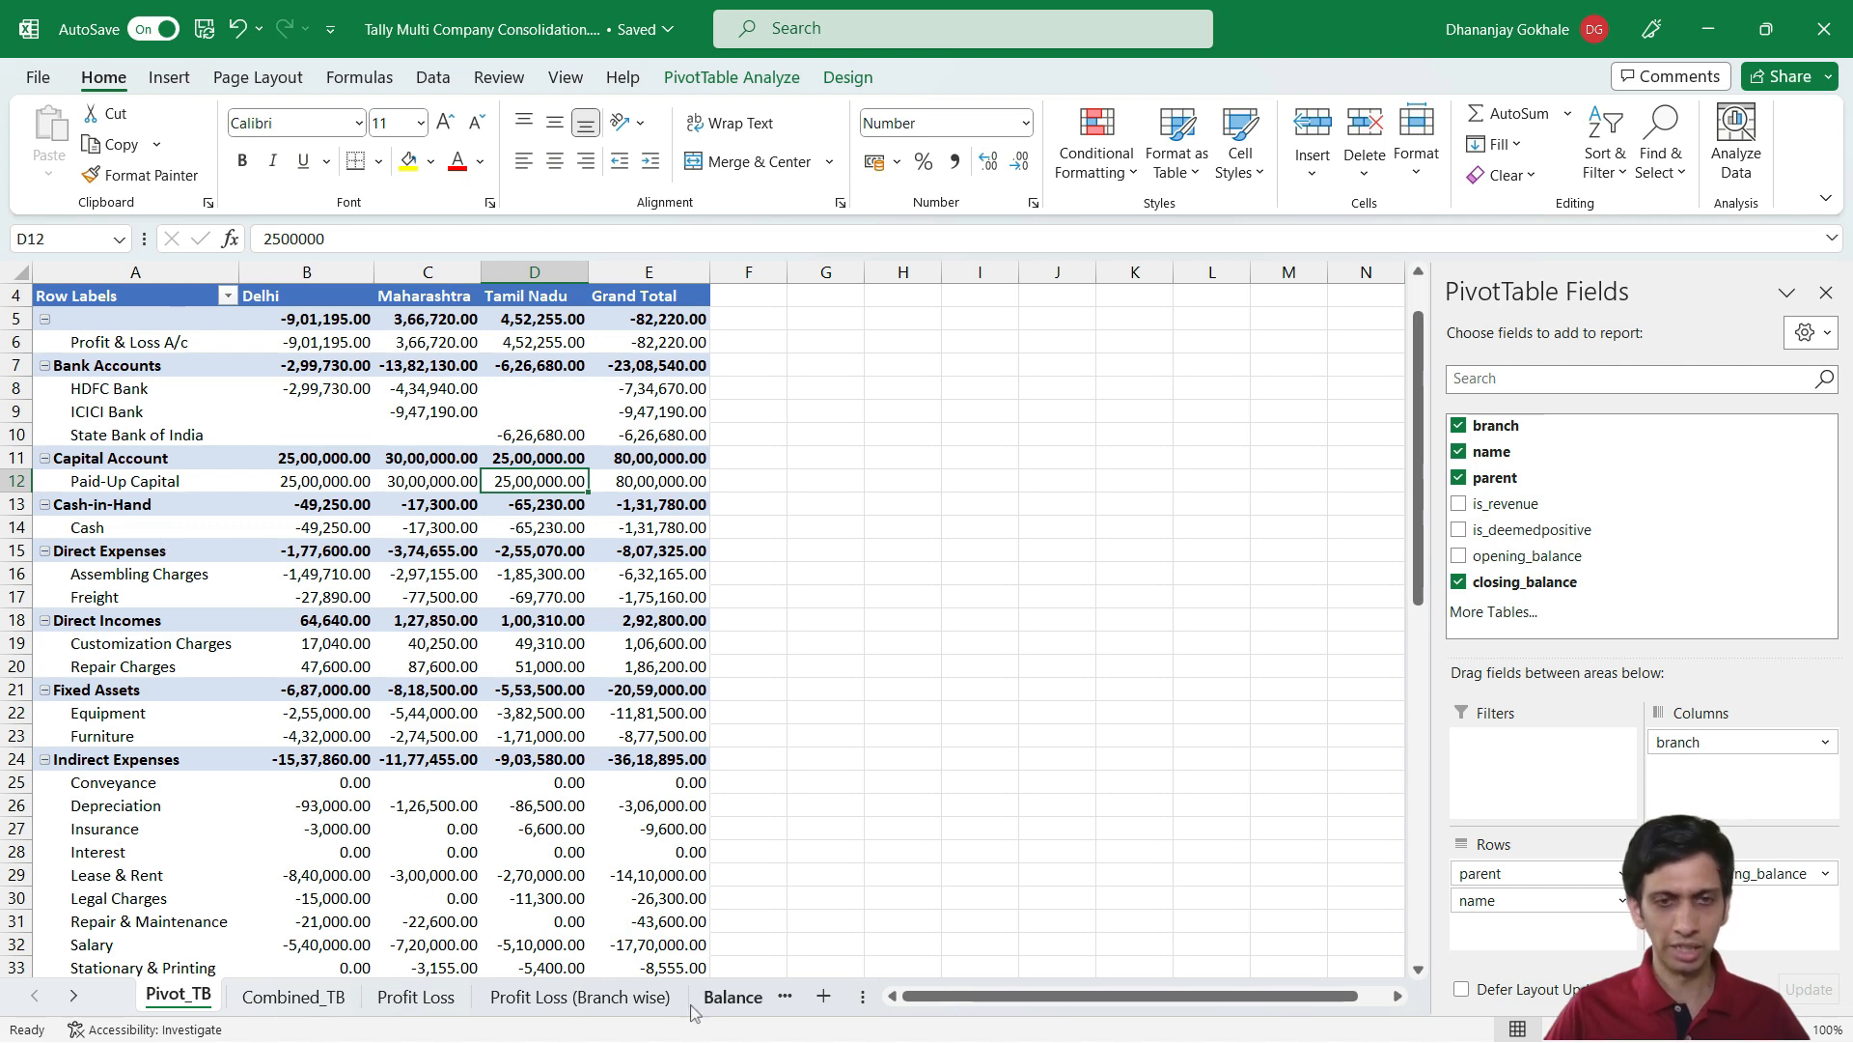
click(580, 996)
key(Right)
key(Right)
key(Right)
key(Right)
key(Right)
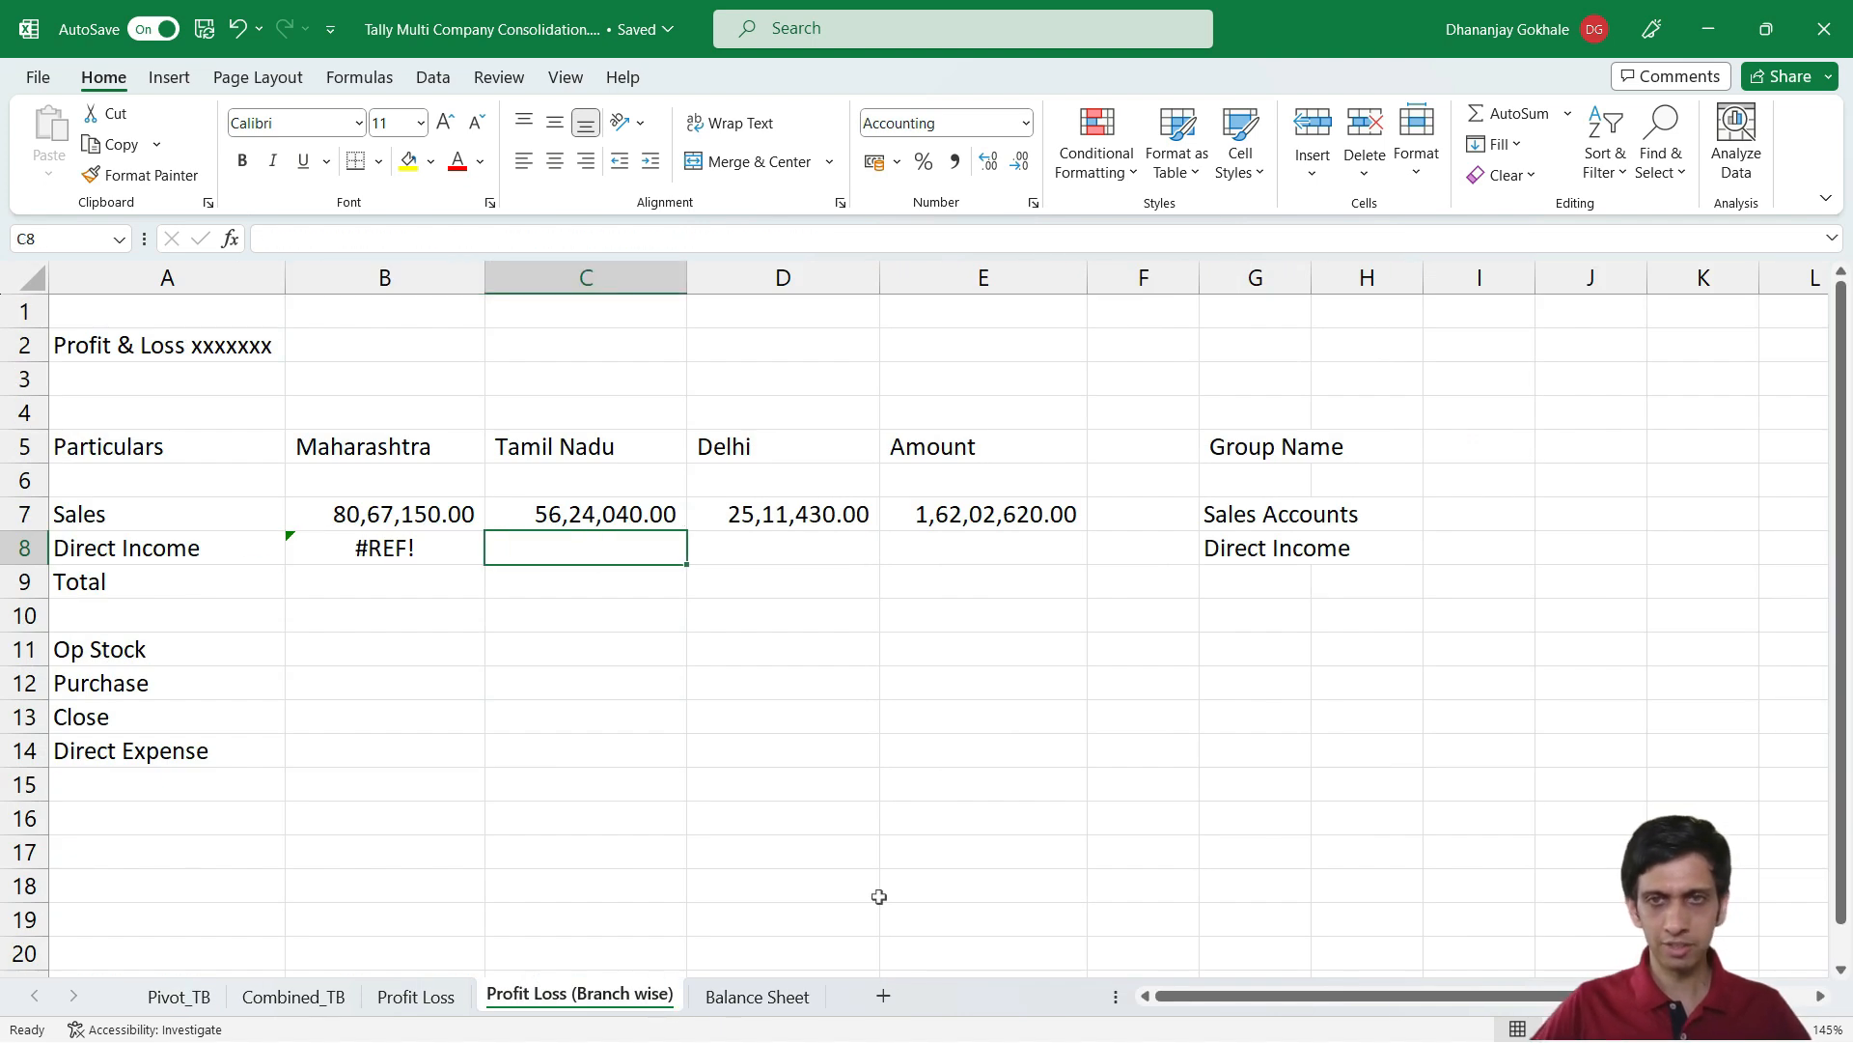
key(F2)
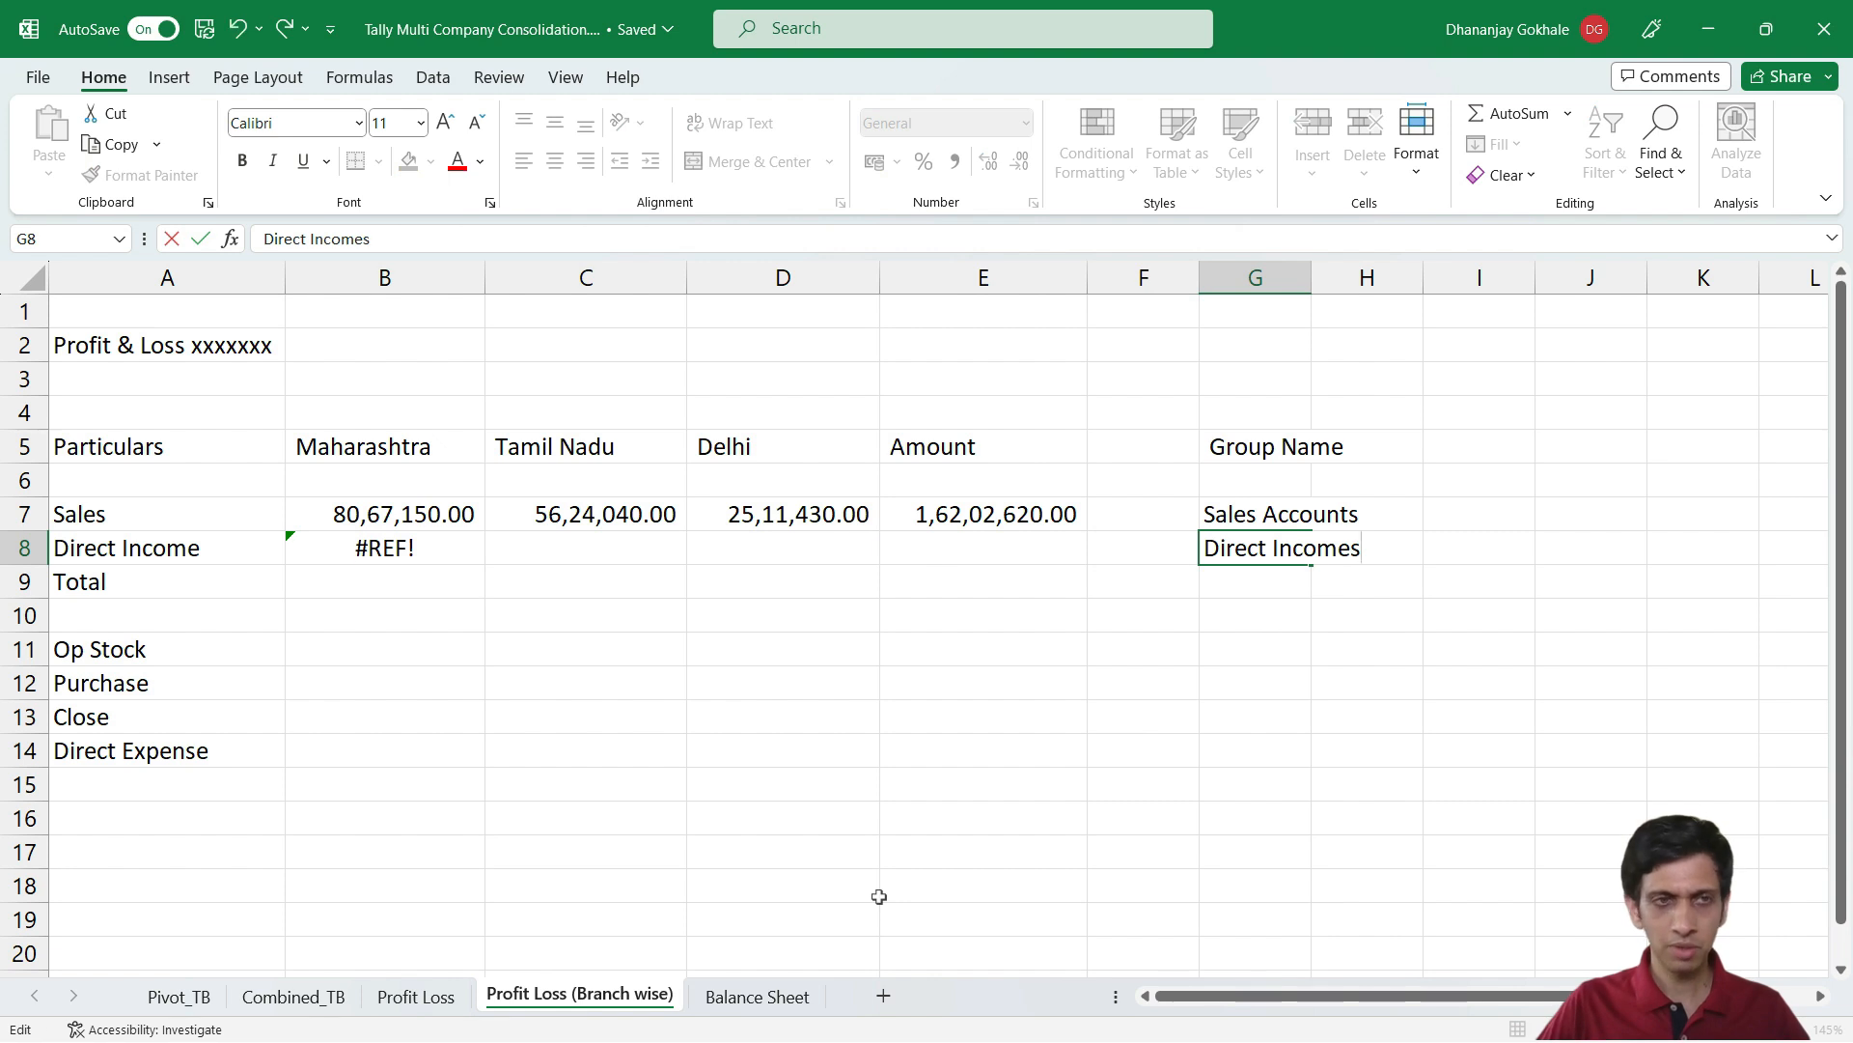
text(s)
key(Return)
Fill the Maharashtra Direct Income formula in B8 across to Tamil Nadu and Delhi
key(Left)
key(Home)
key(Up)
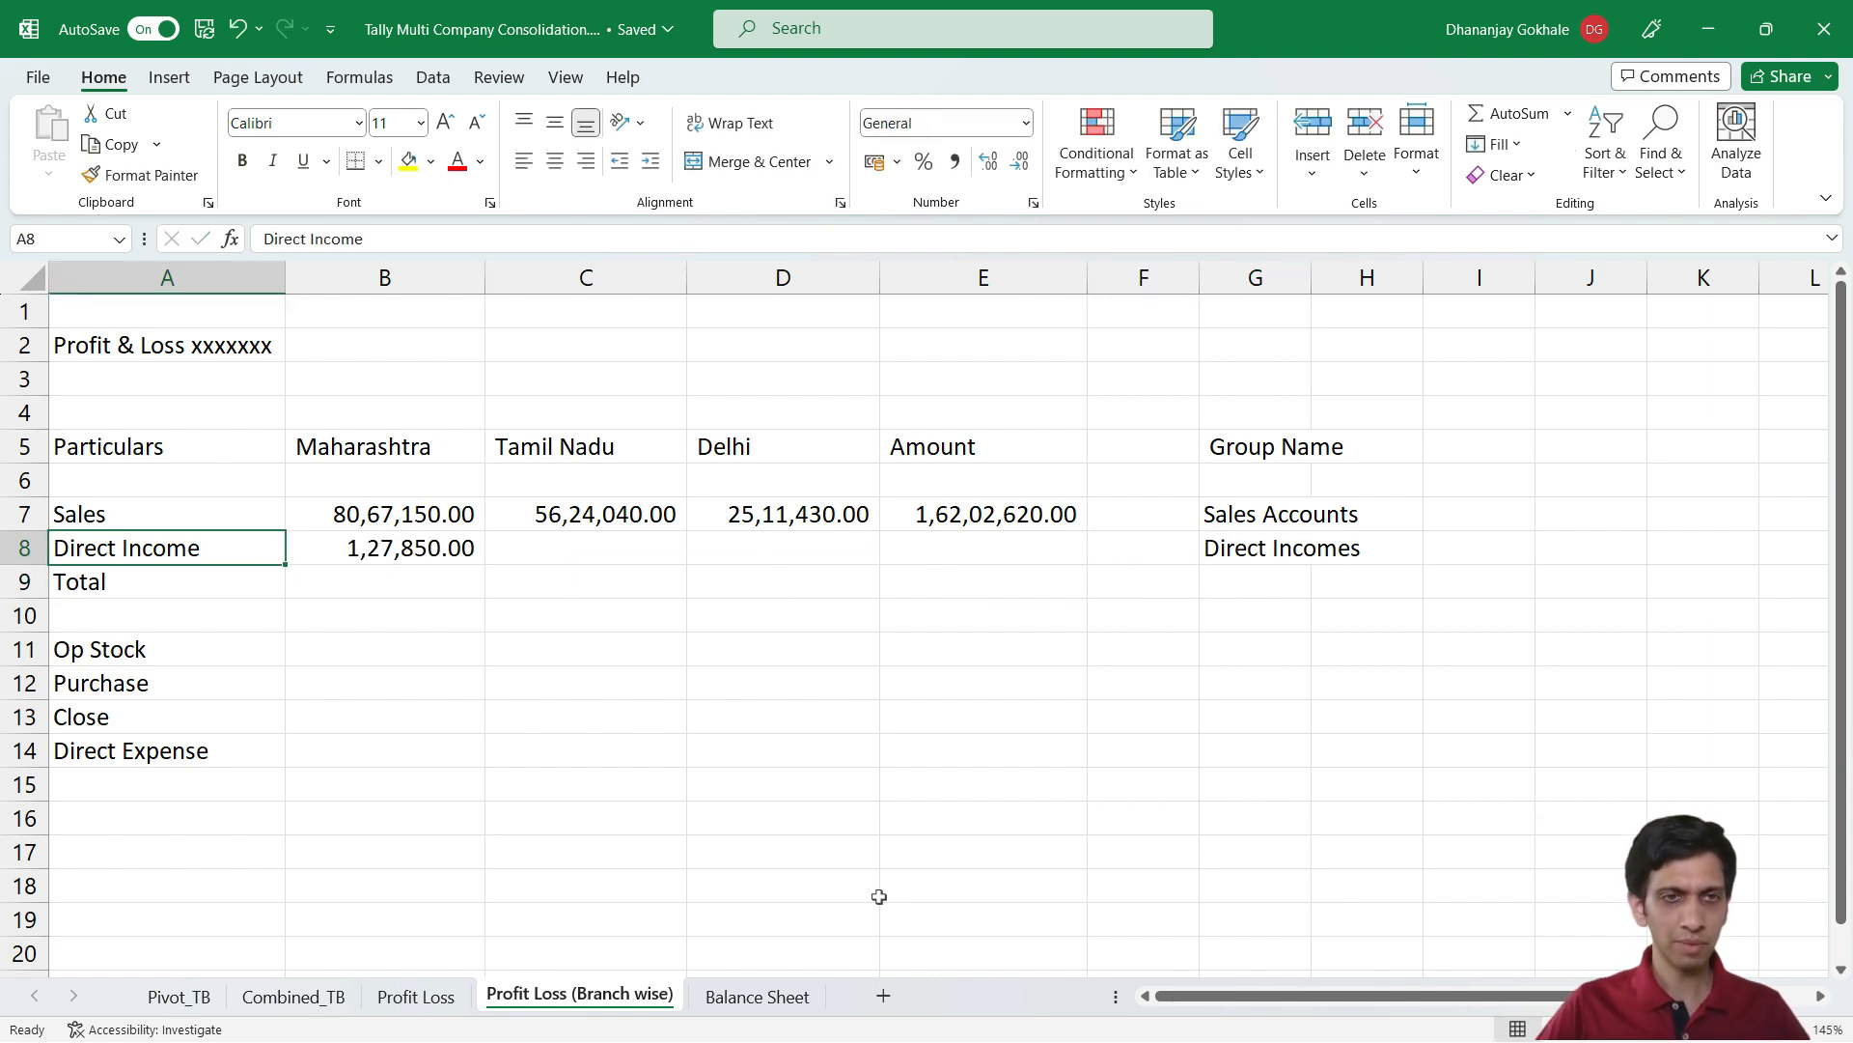
key(Right)
key(shift+Right)
key(shift+Right)
key(shift+Right)
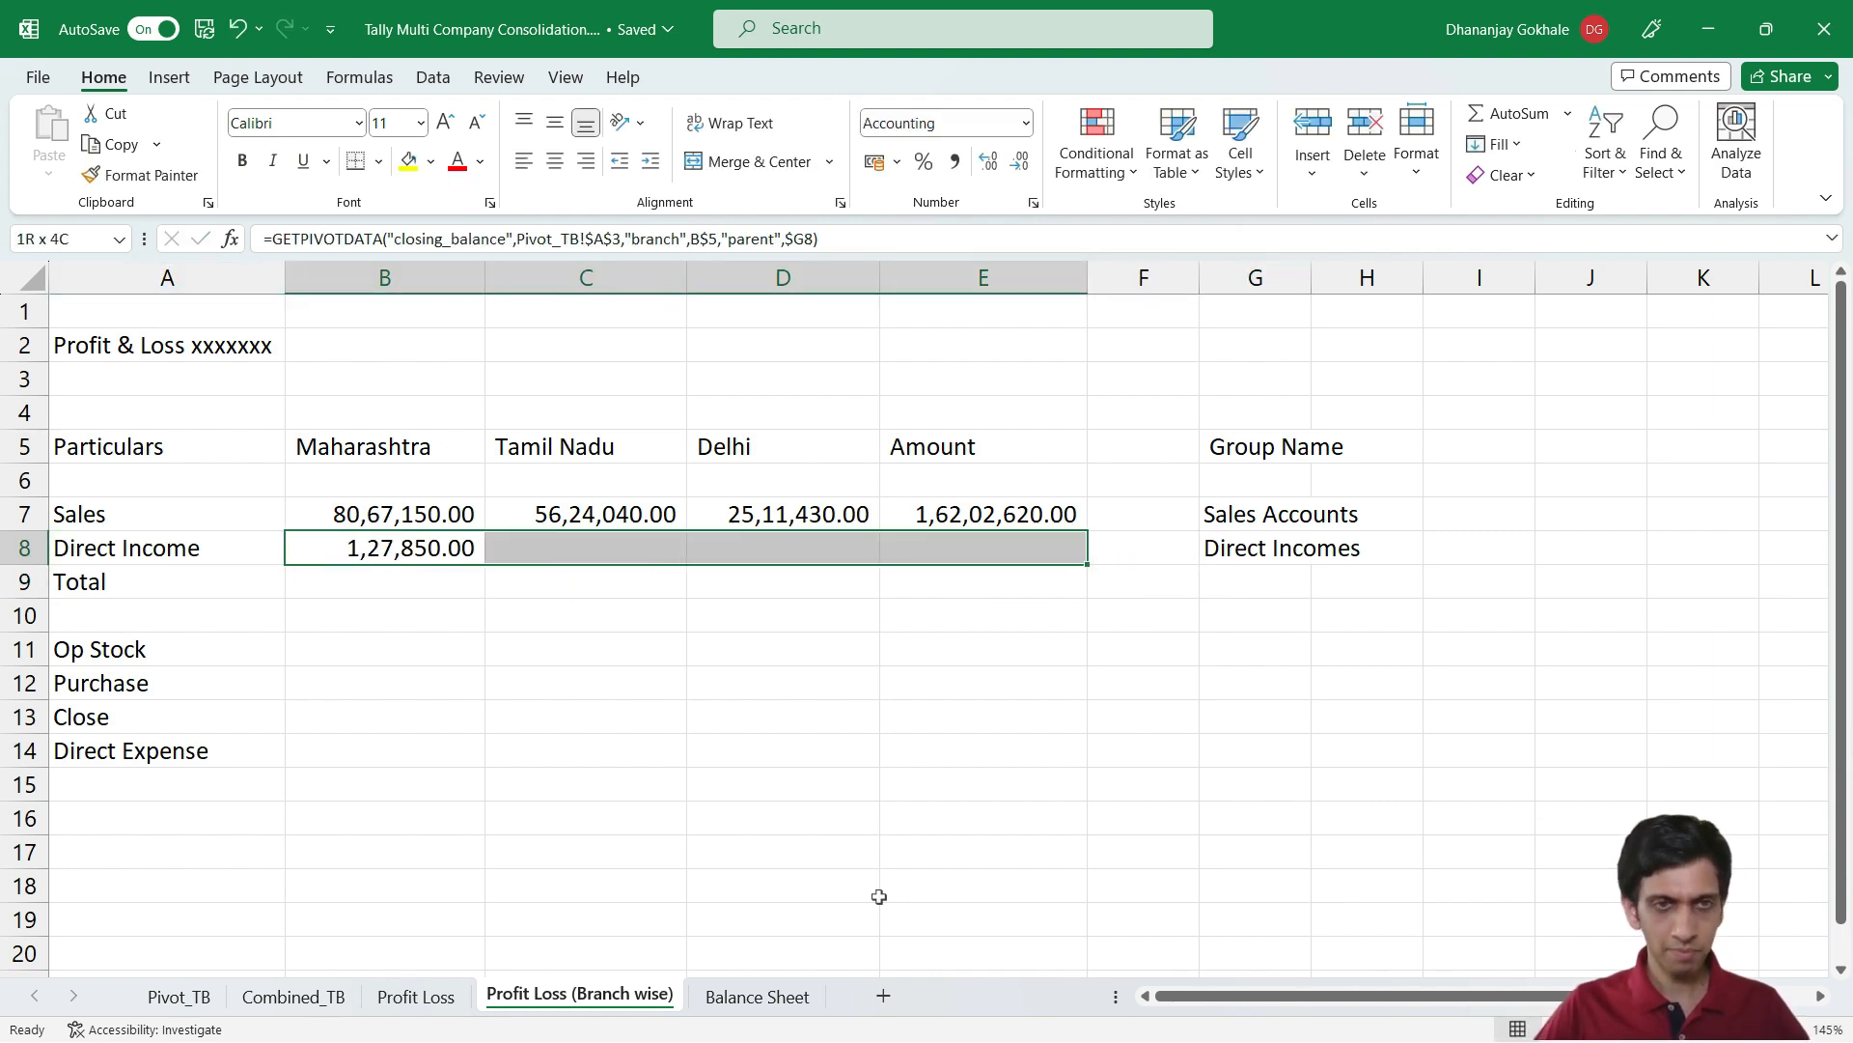
key(Home)
key(Right)
key(shift+Right)
key(shift+Right)
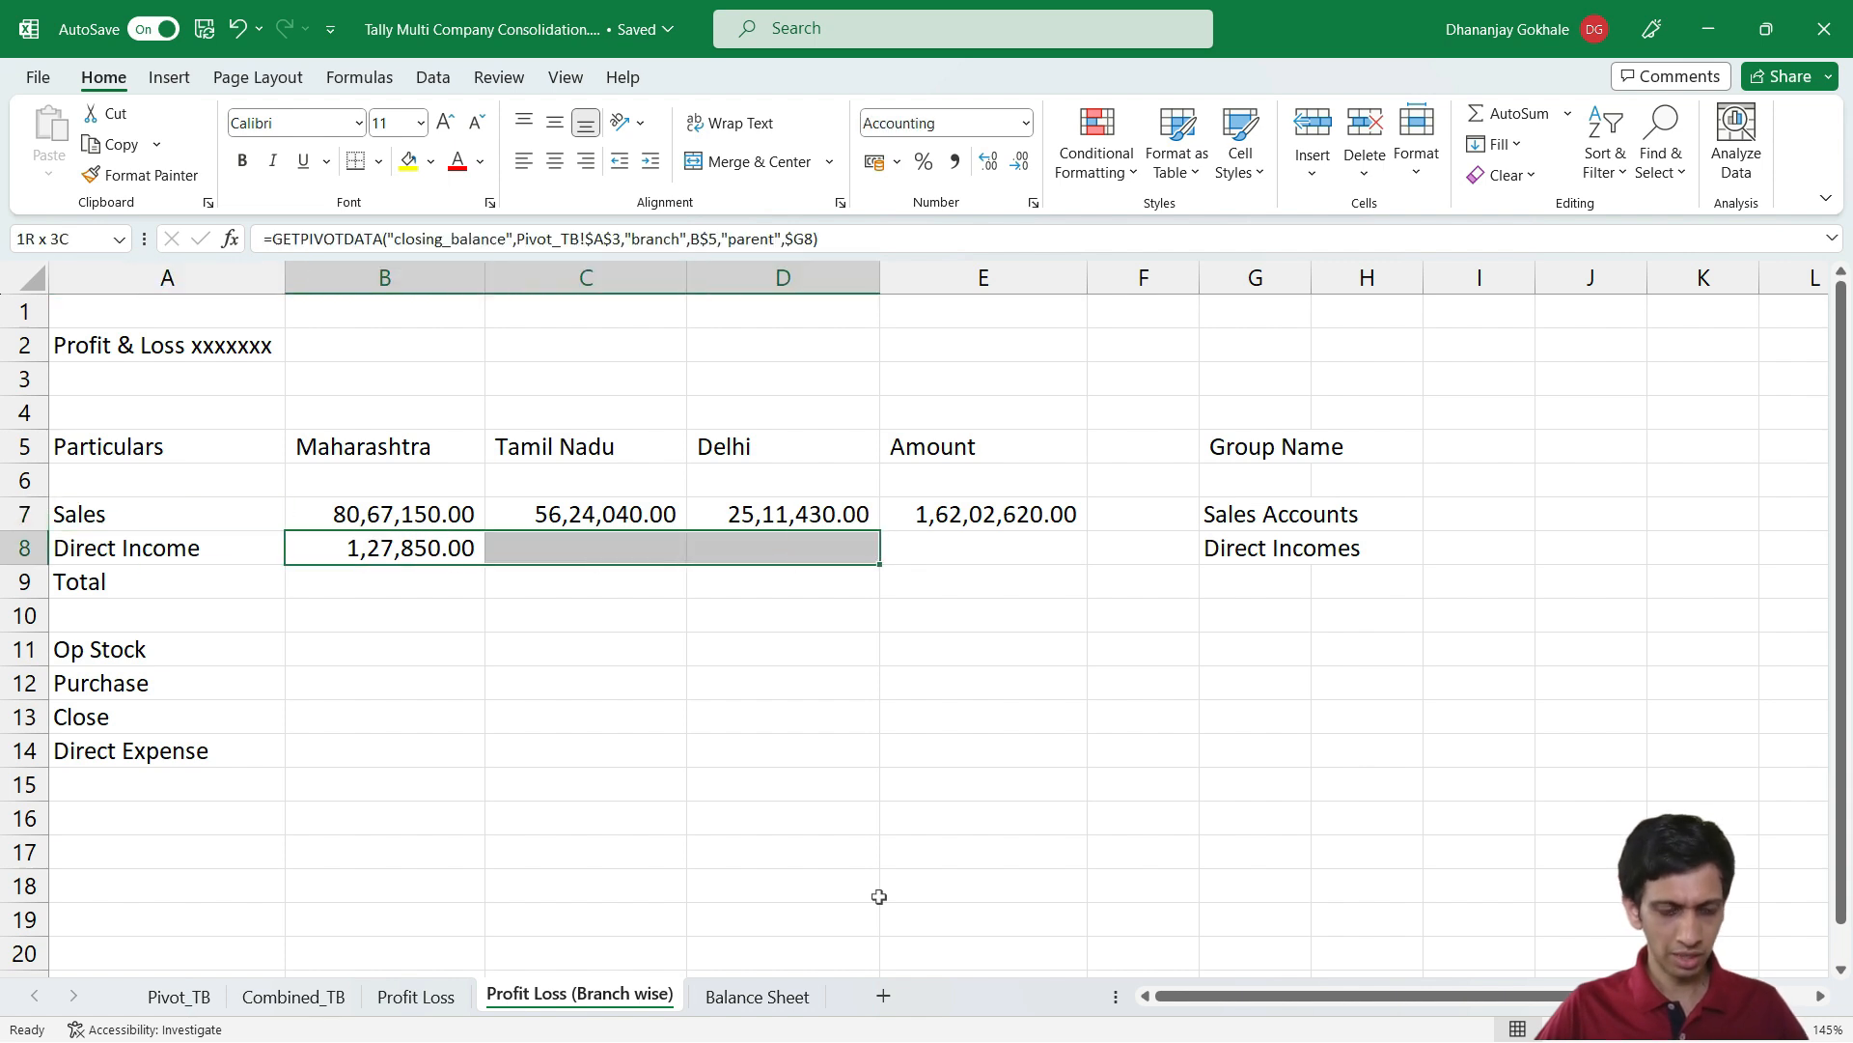
key(ctrl+r)
Copy the Sales row's SUM formula from E7 to E8 to total Direct Income across the branches
key(Right)
key(Right)
key(Right)
key(Up)
key(ctrl+c)
key(Down)
key(ctrl+v)
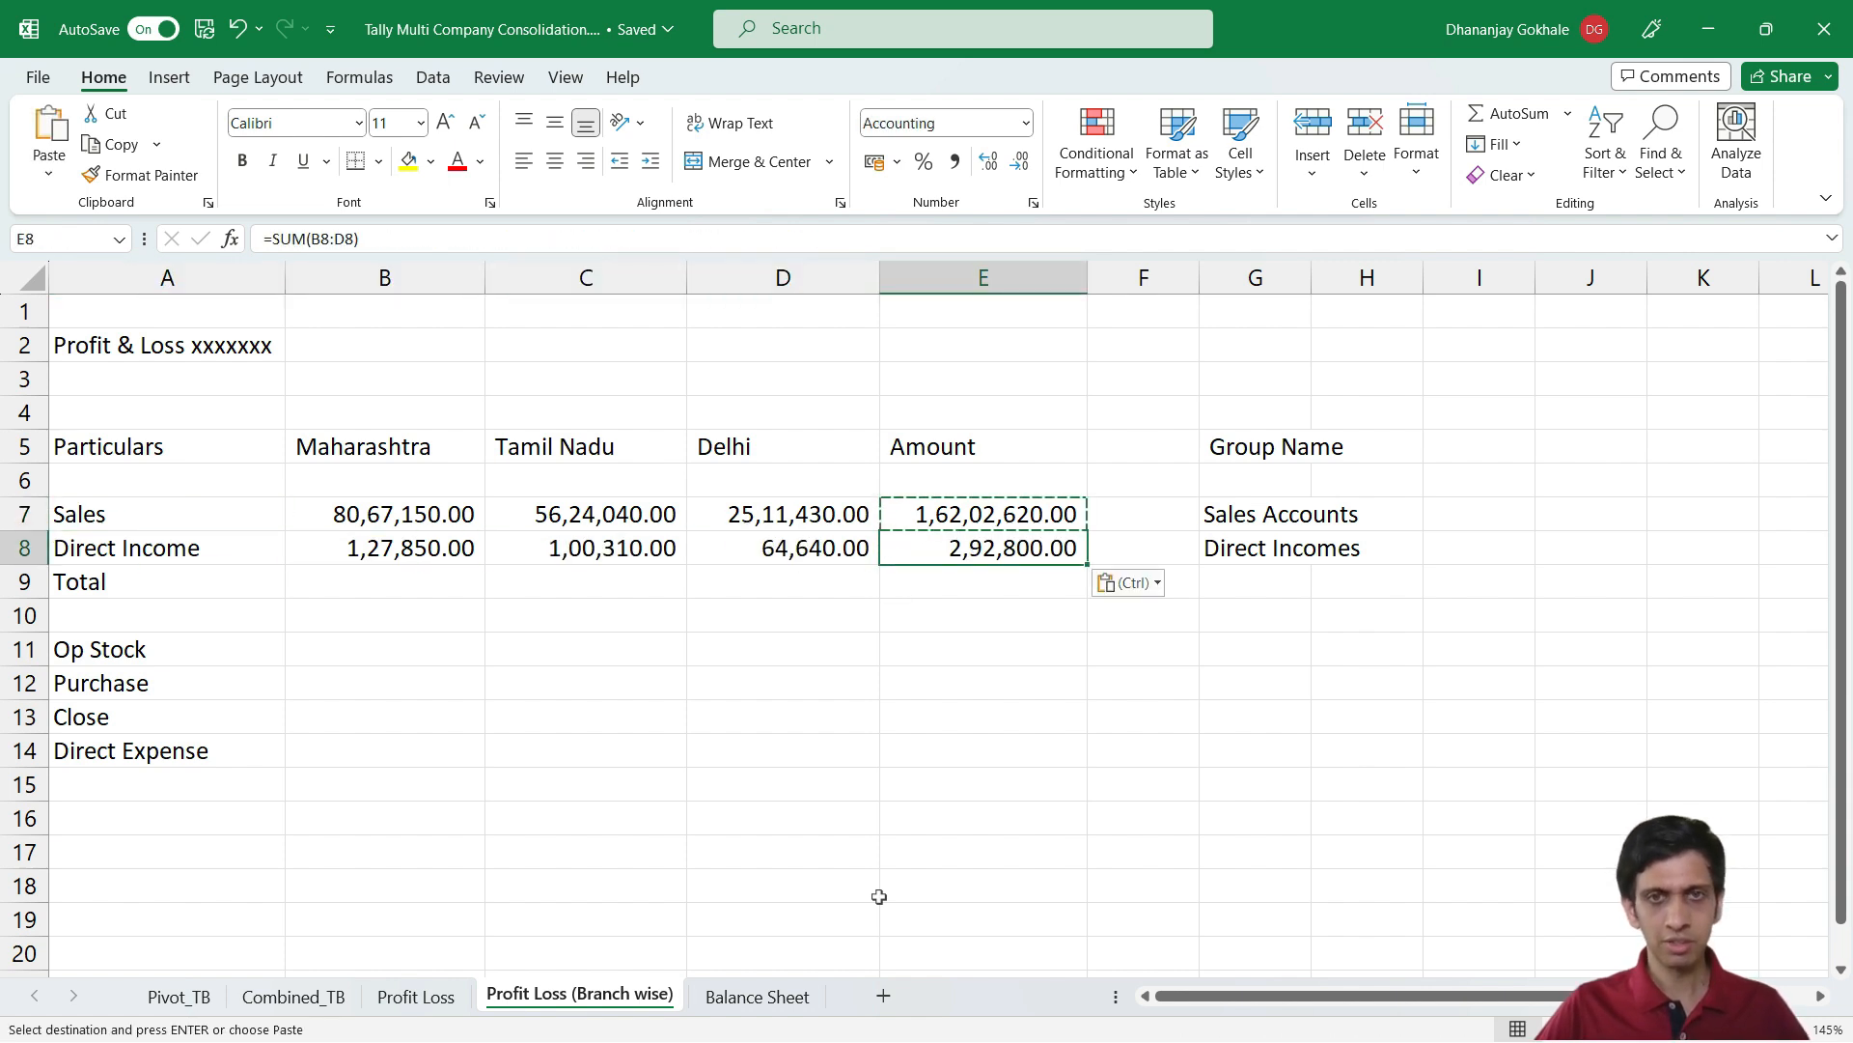
key(F2)
key(Escape)
key(Right)
key(Right)
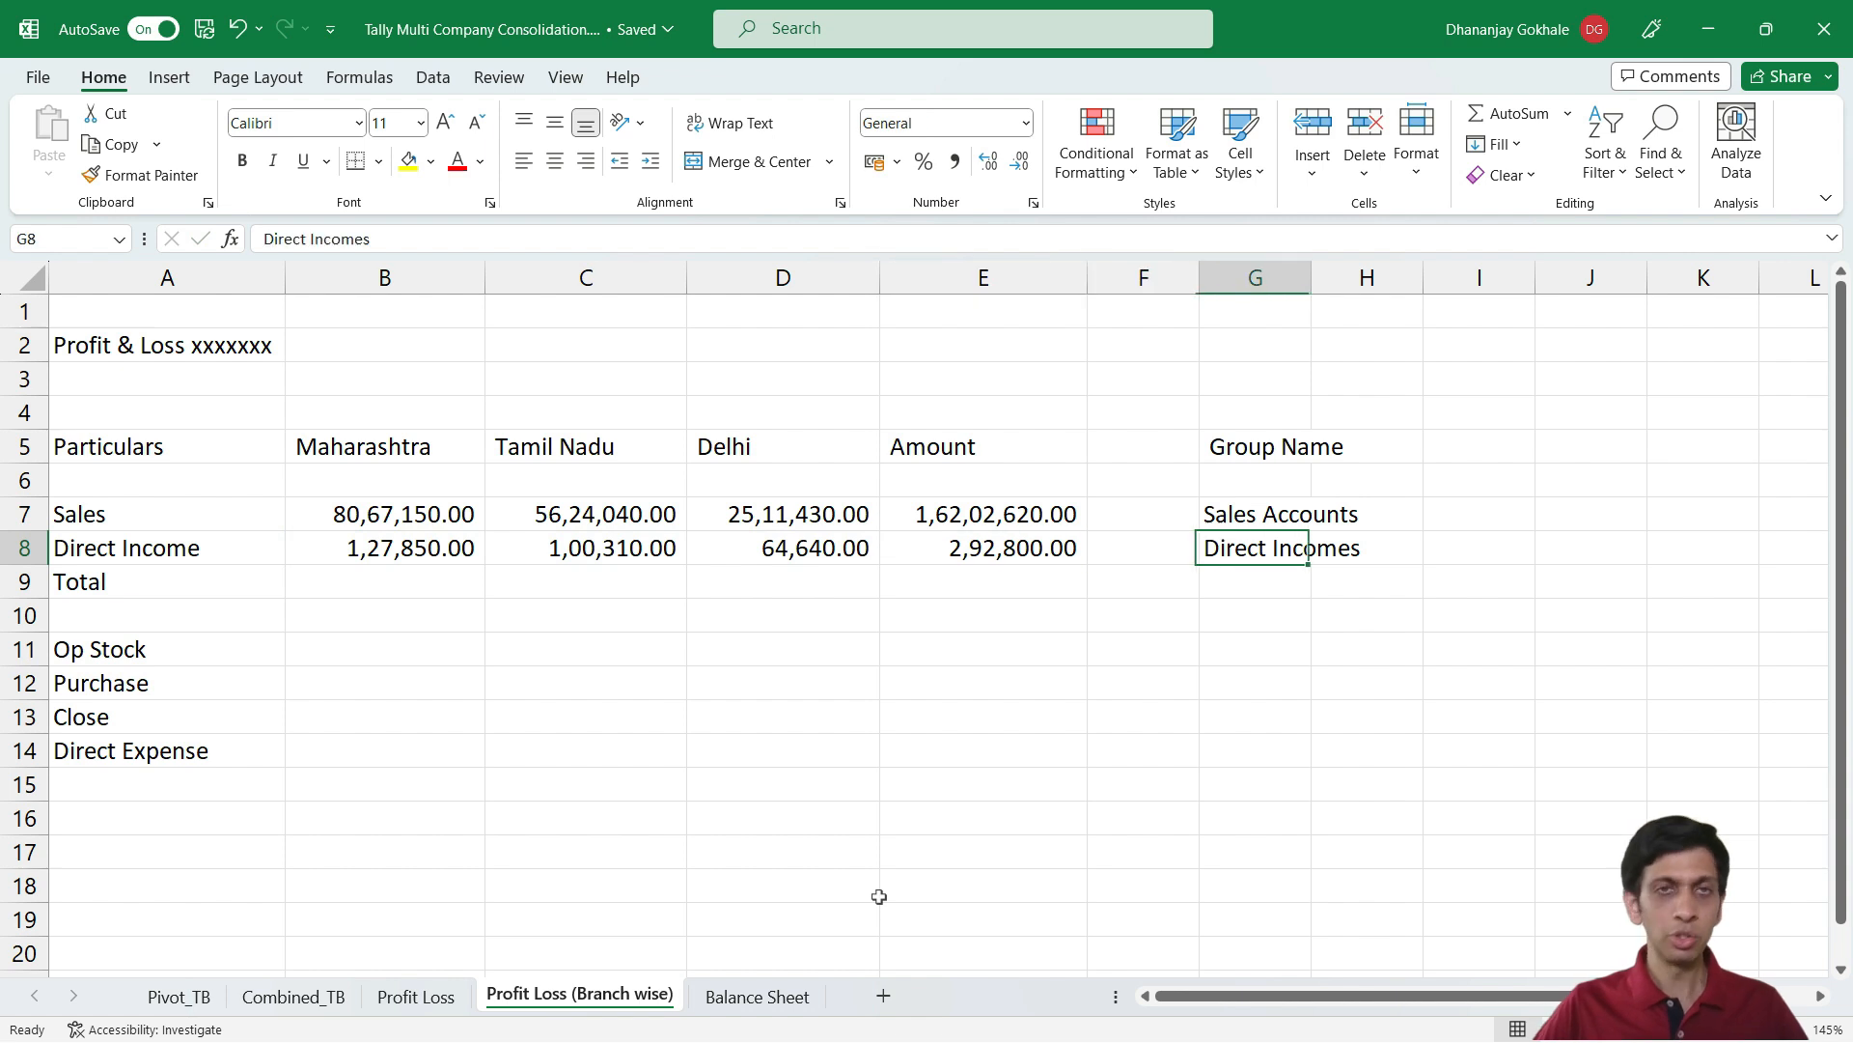
click(1230, 453)
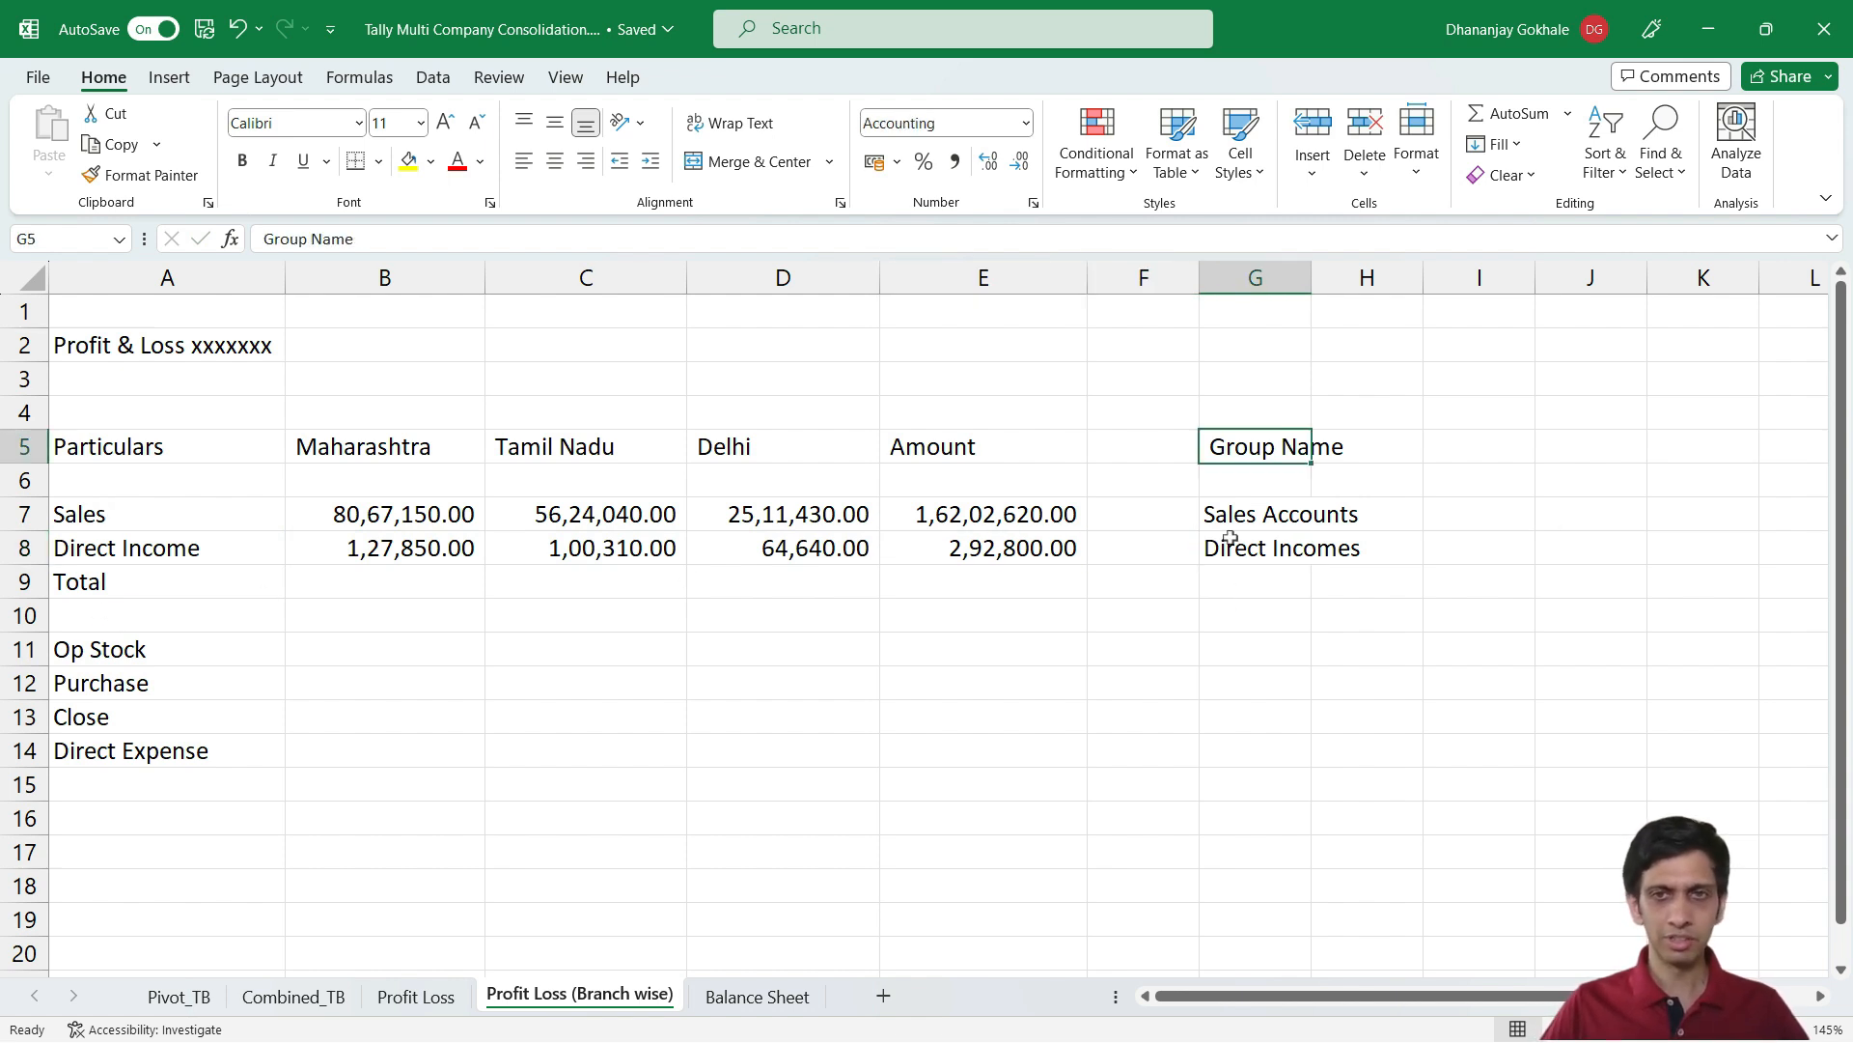
key(F2)
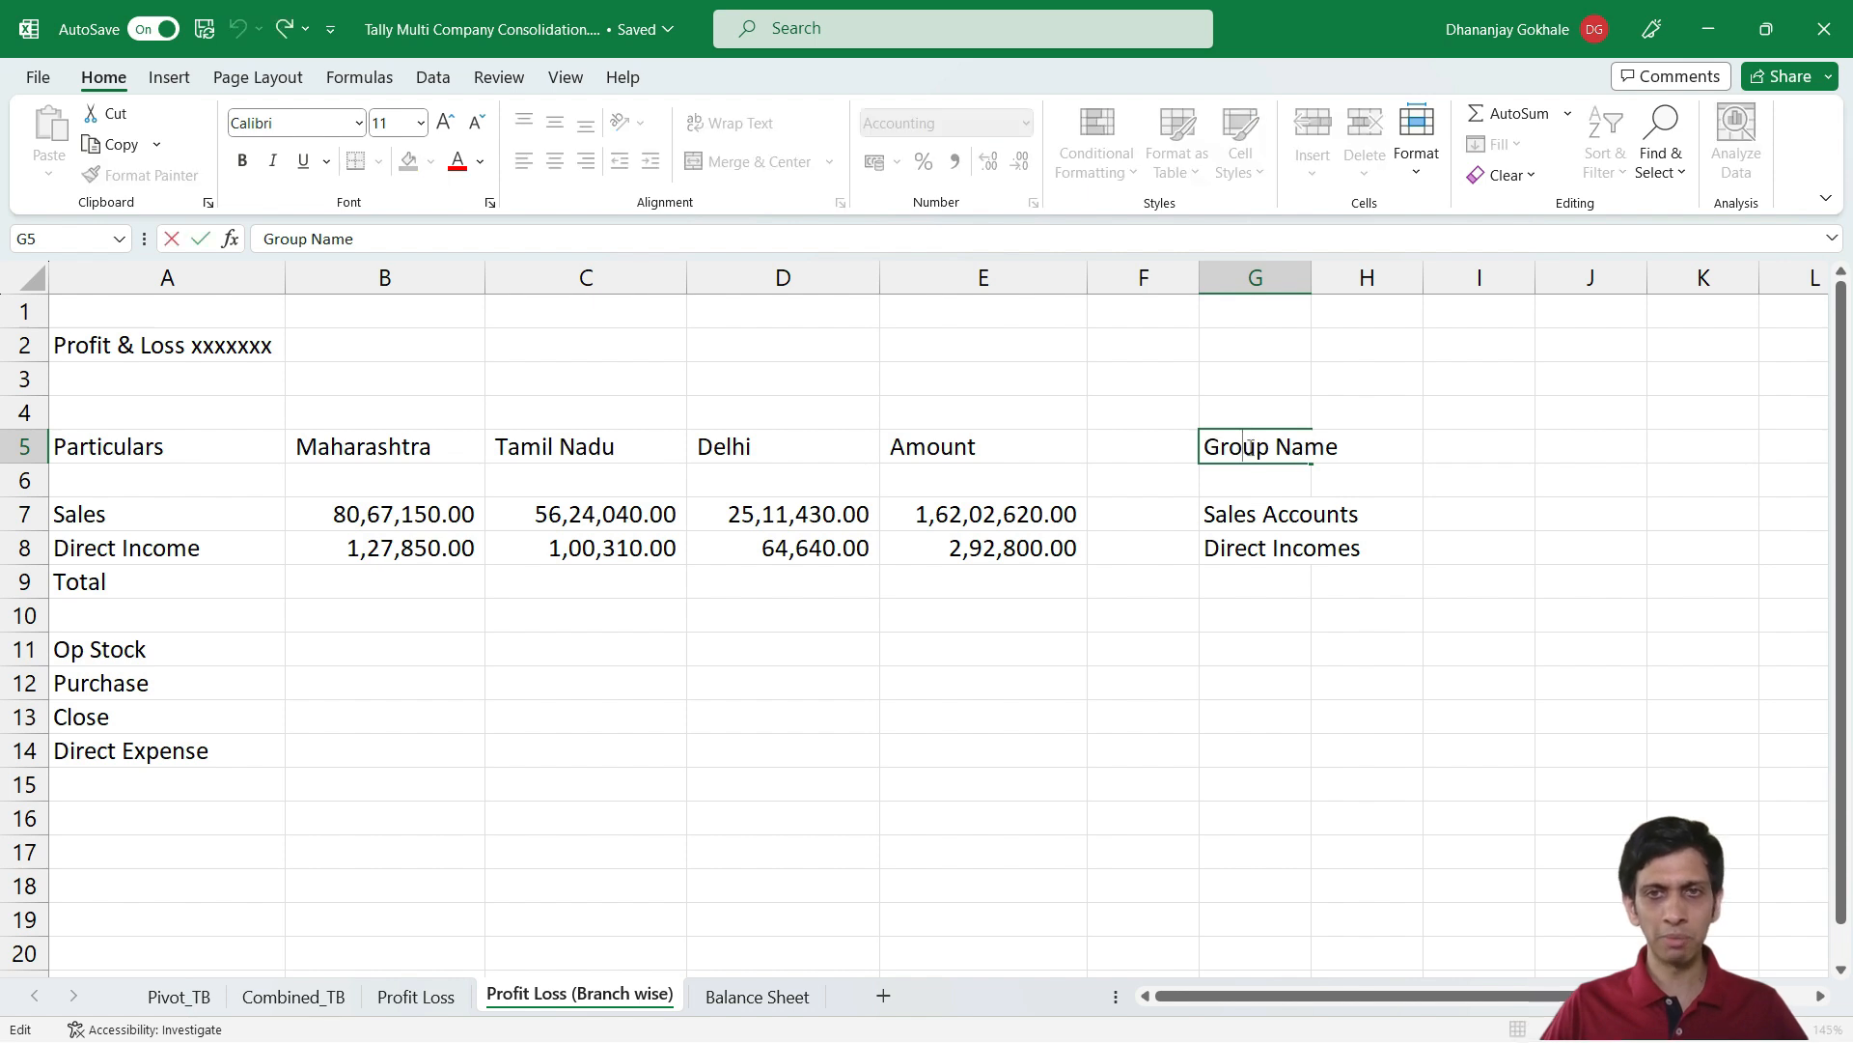
key(Escape)
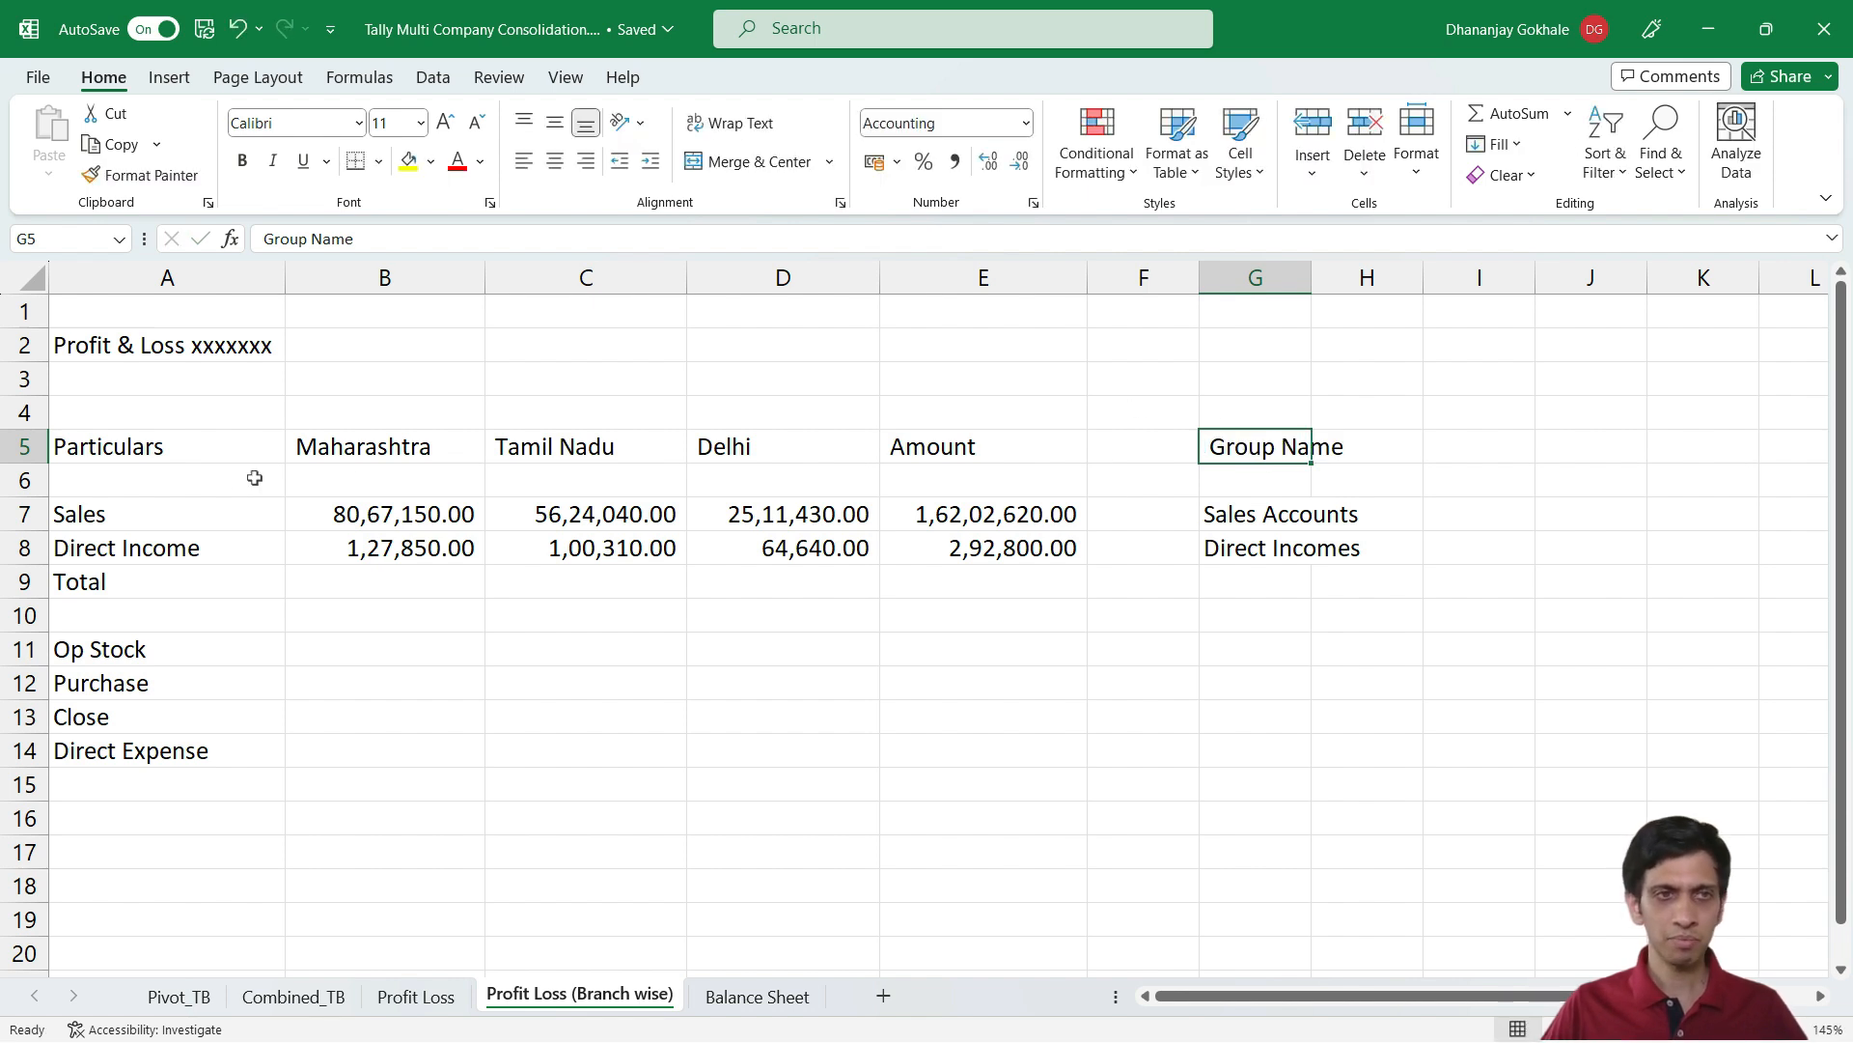
click(215, 532)
drag(171, 509, 155, 583)
click(155, 583)
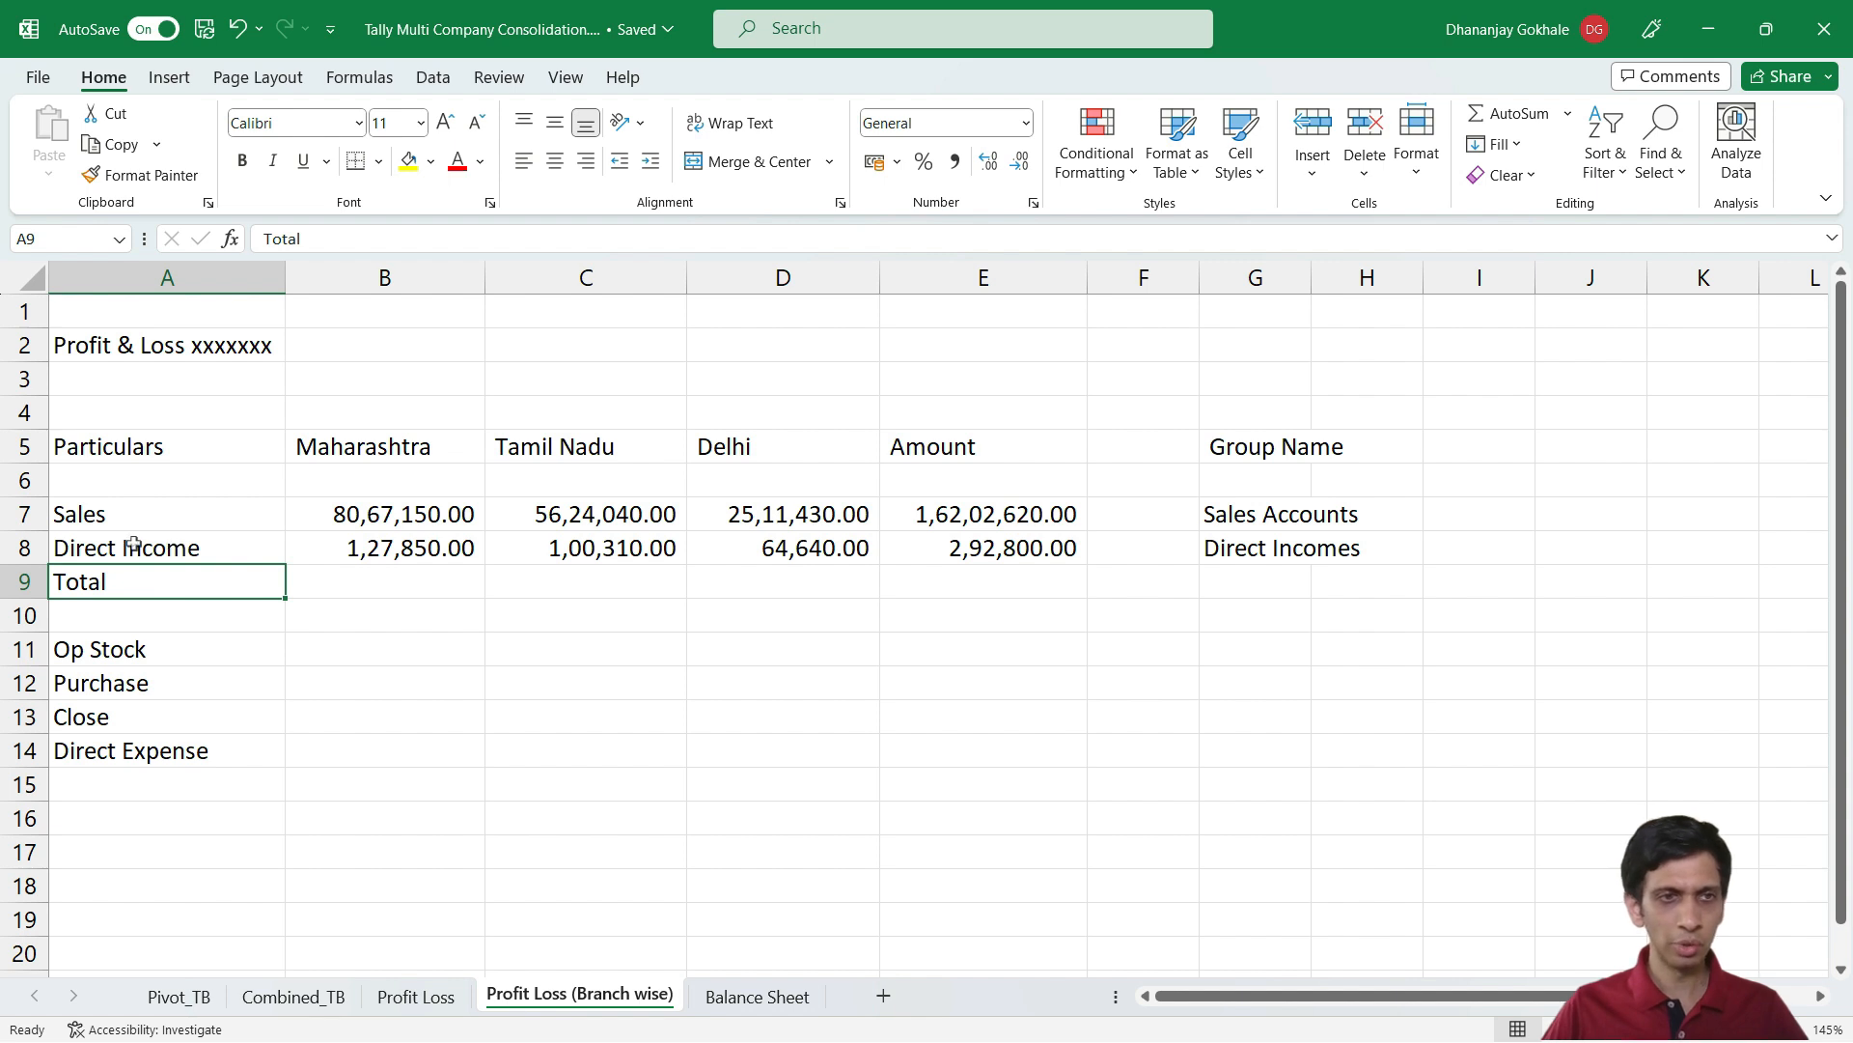
click(135, 546)
text(Var)
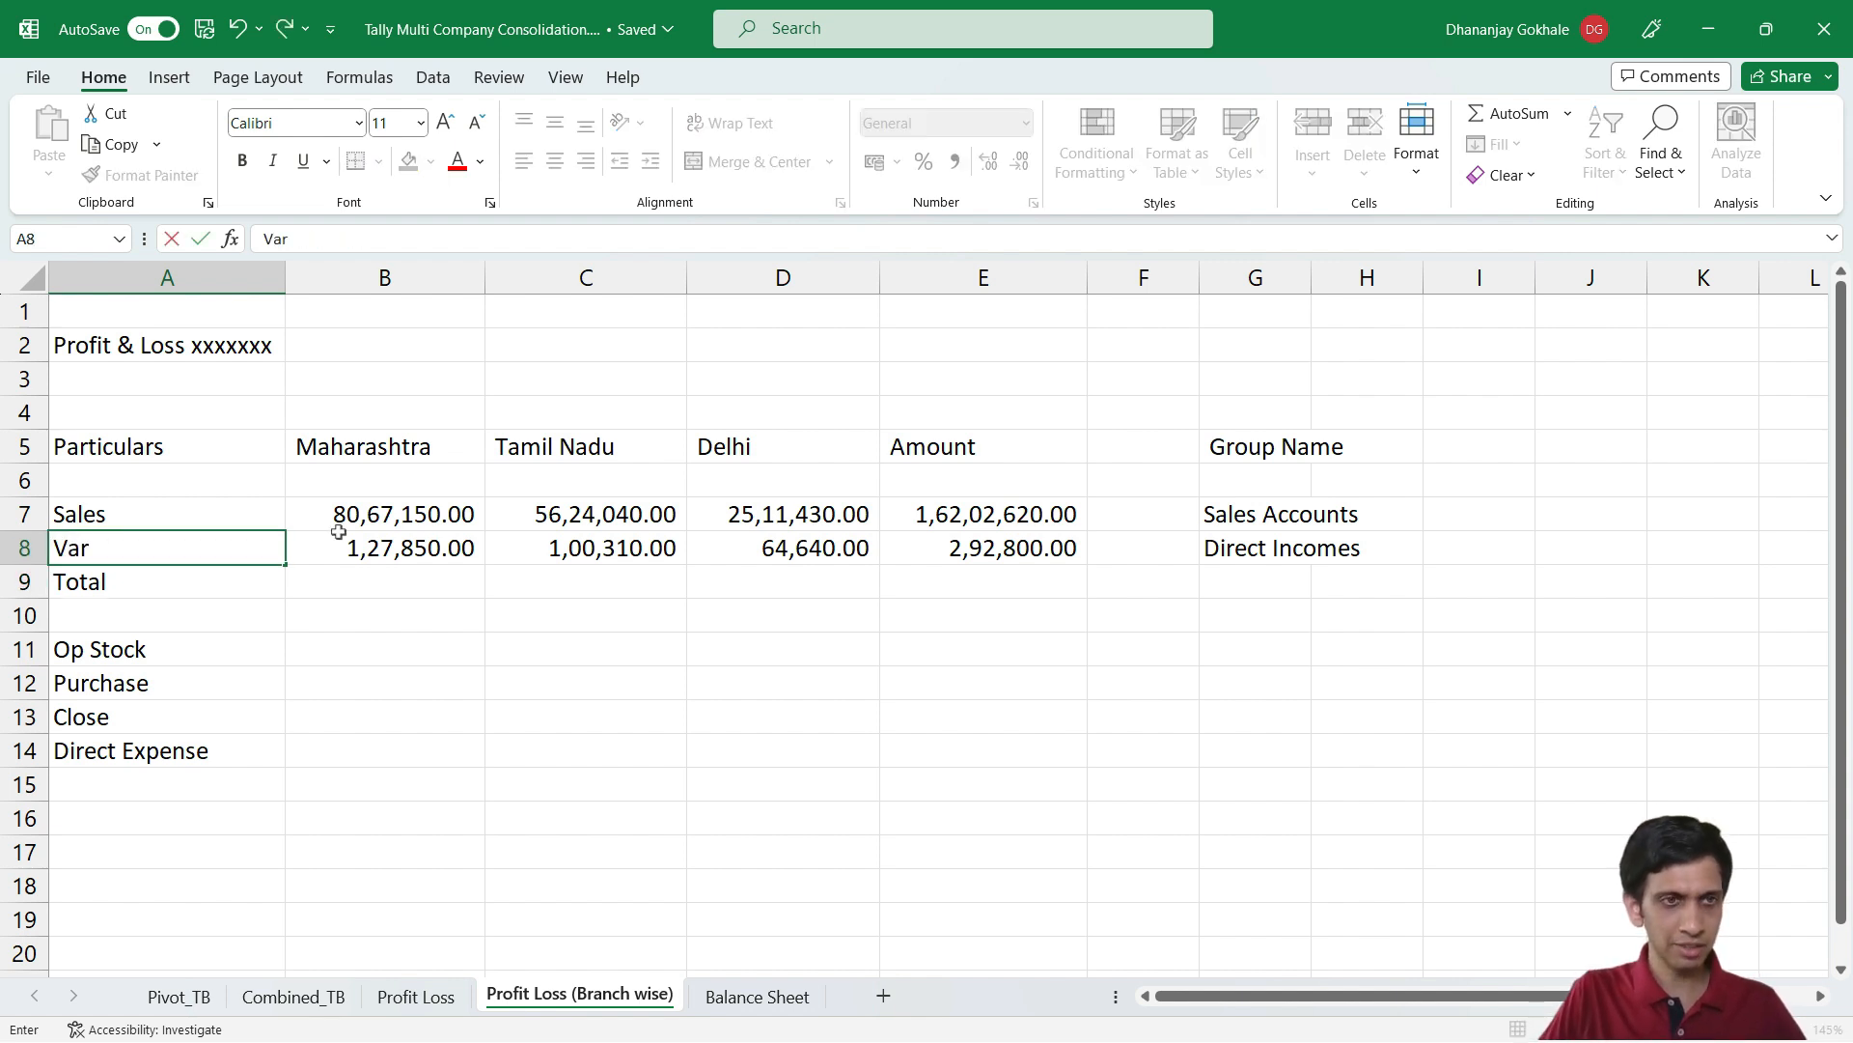
text(ia)
key(BackSpace)
text(iable)
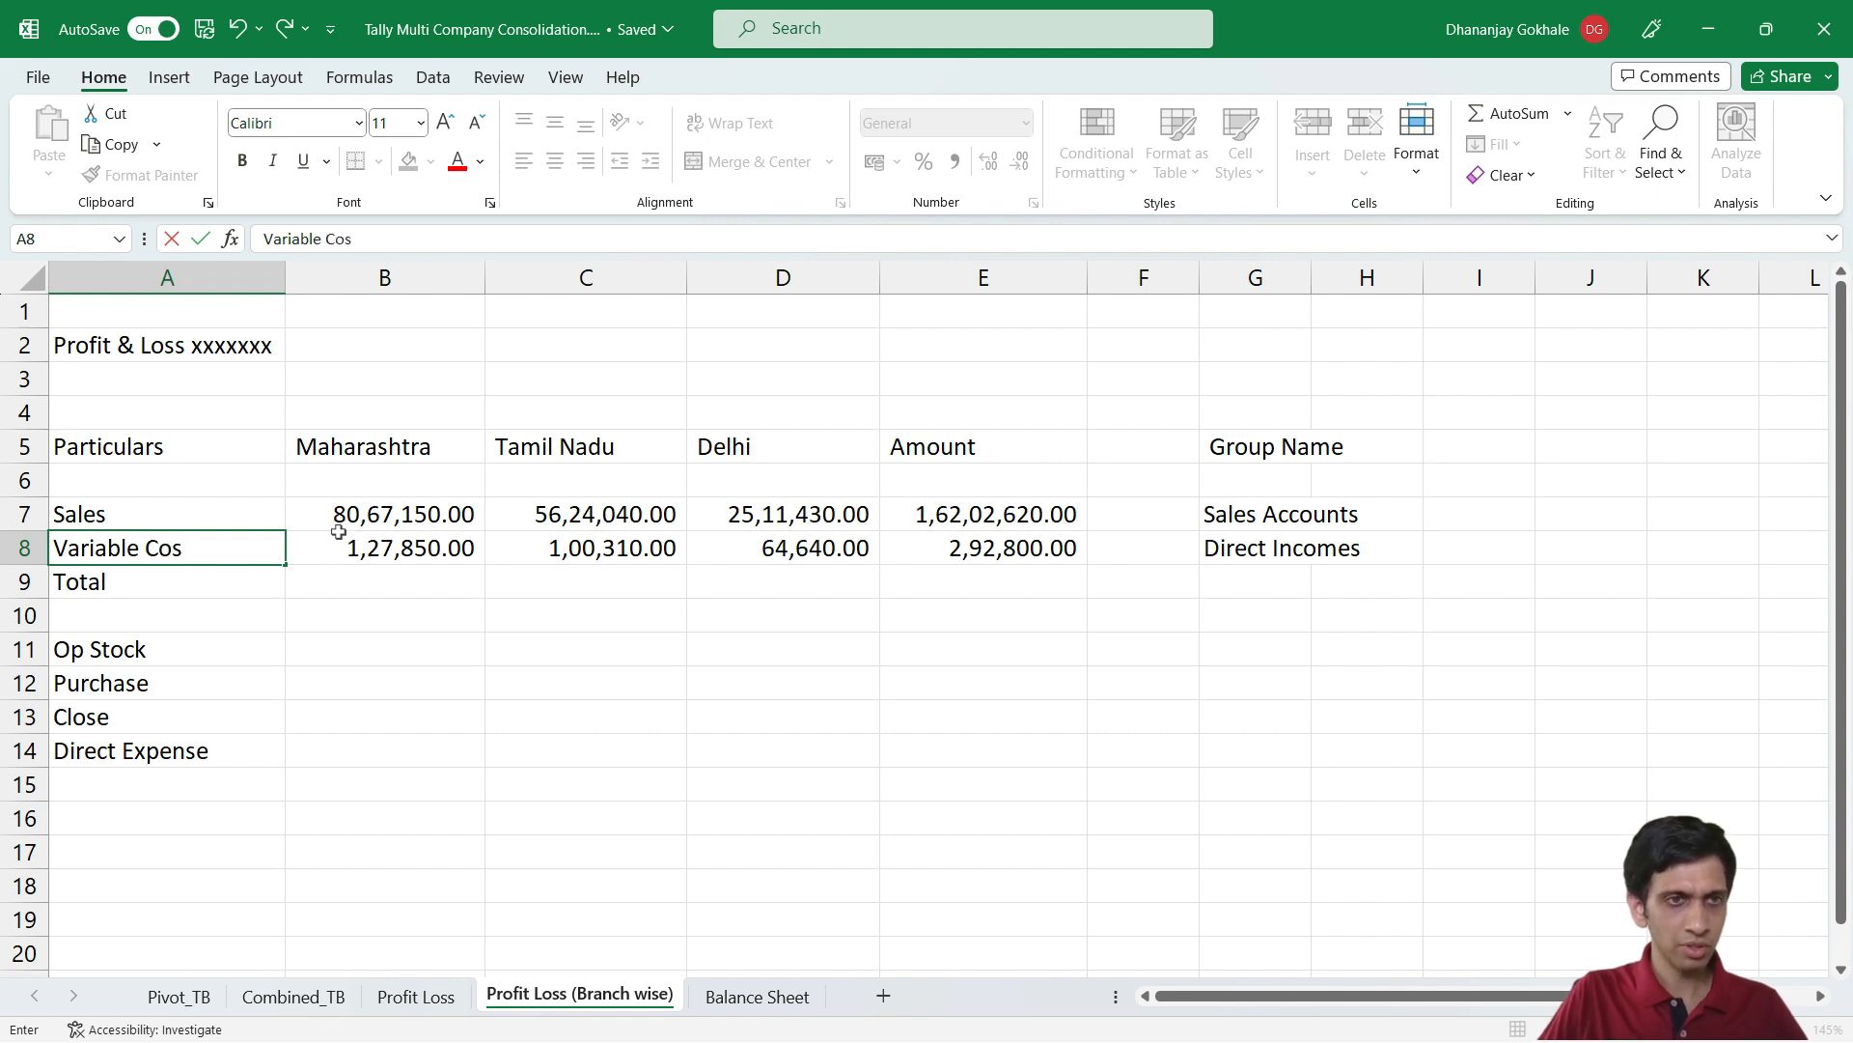
key(Escape)
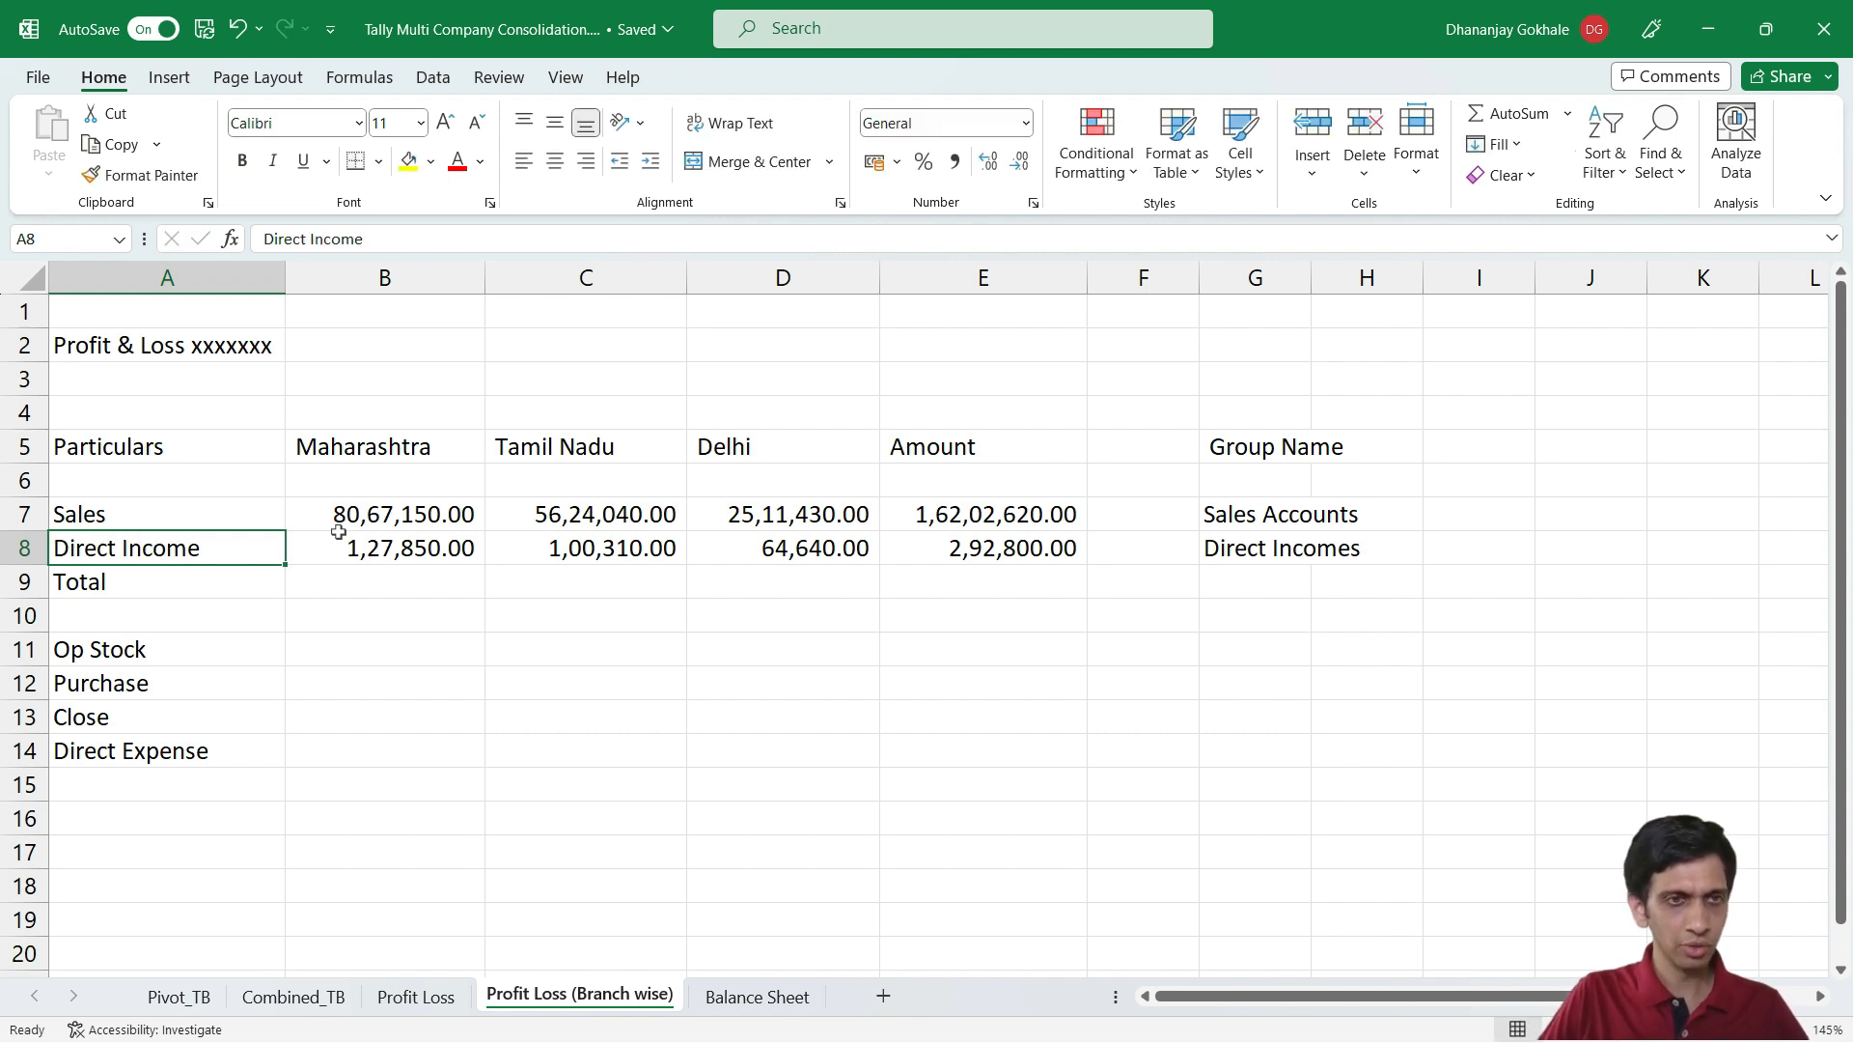
Rename the Direct Expense label in A14 to Variable Cost
key(Down)
key(Down)
key(Down)
key(Down)
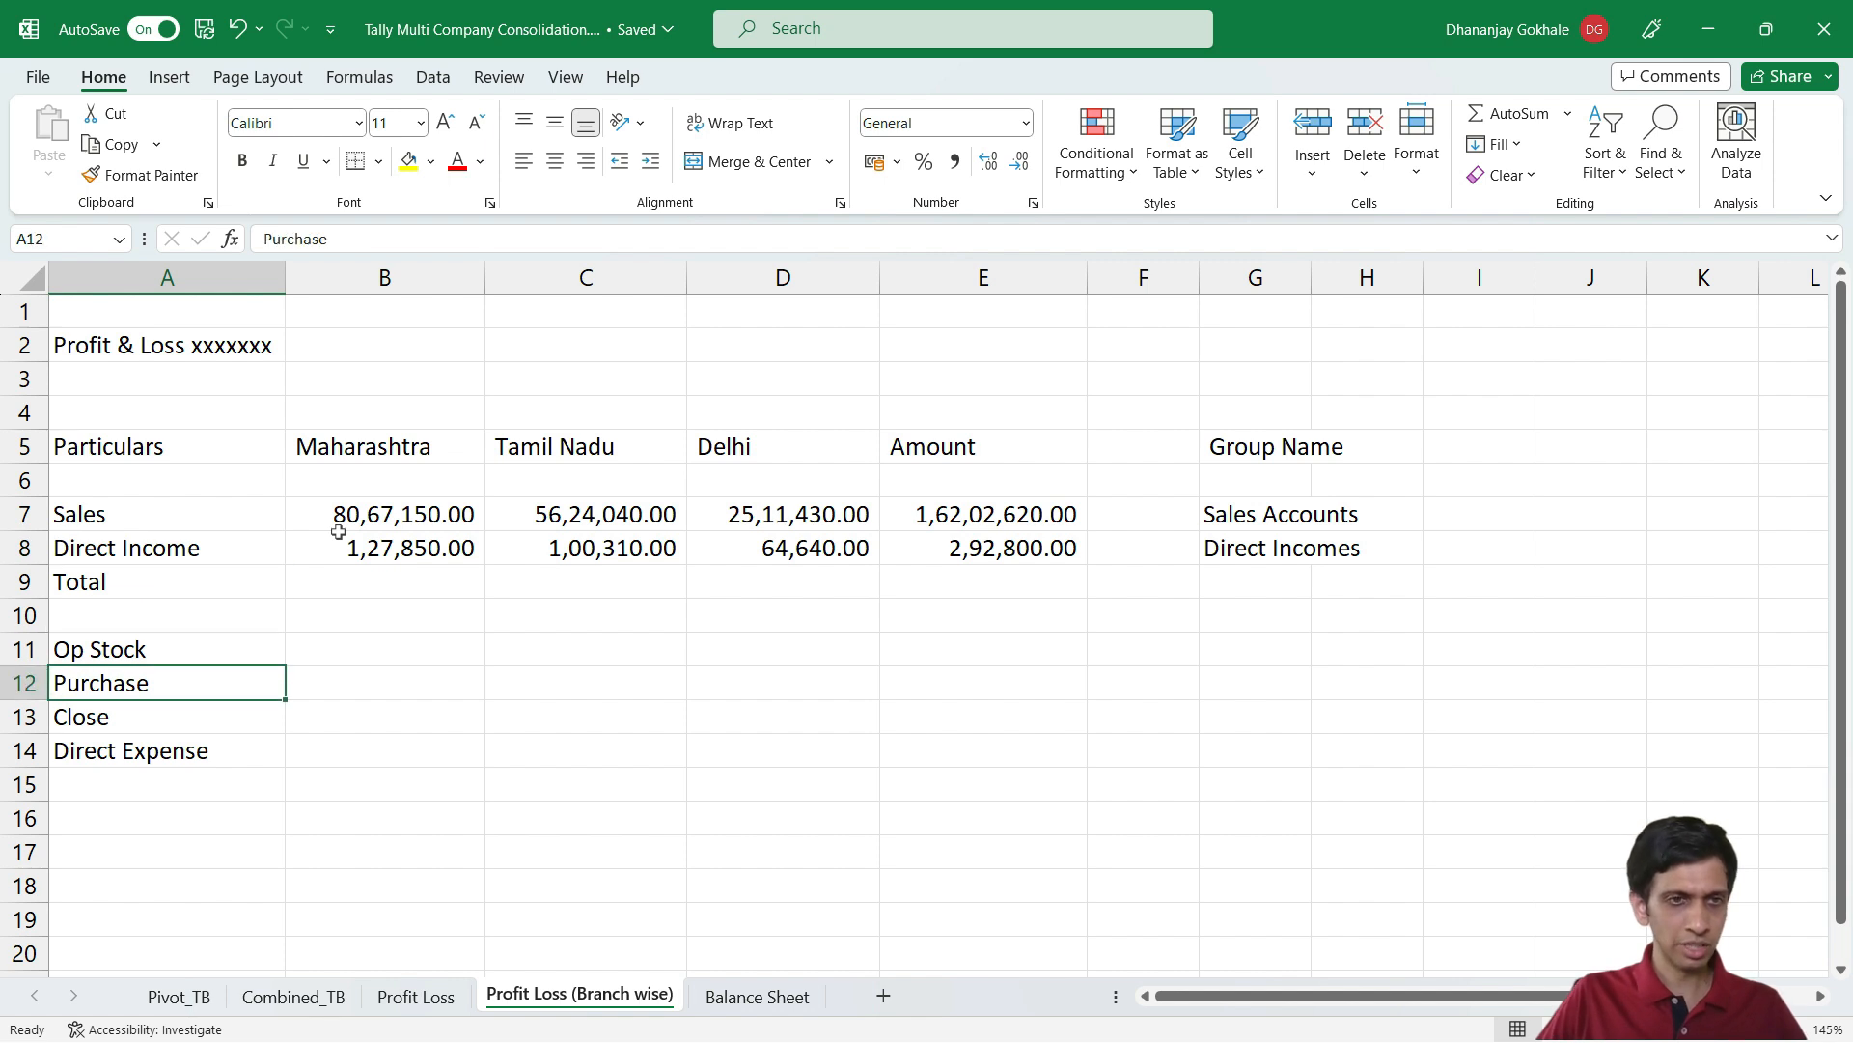
key(Down)
key(Down)
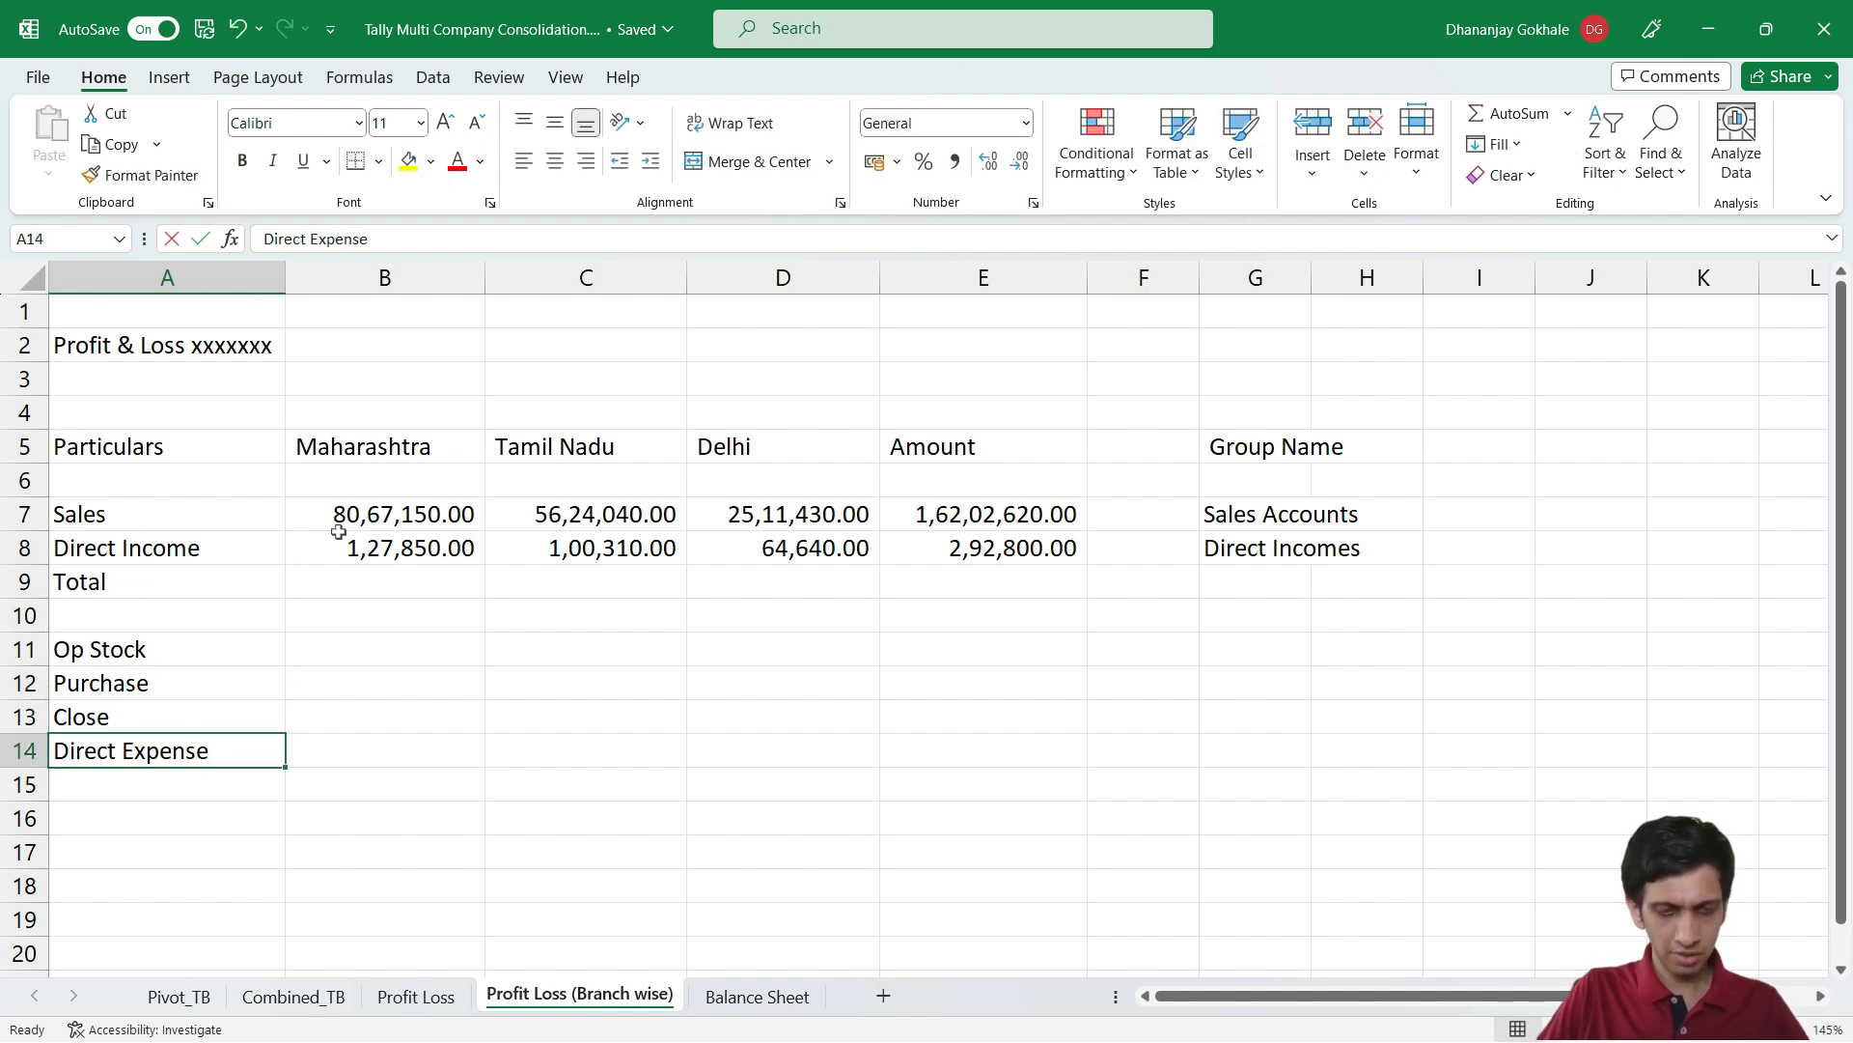
text(Variable Cost)
key(Return)
Copy the Direct Incomes group name from G8 to G14 in the Variable Cost row
key(Up)
key(Right)
key(Right)
key(Right)
key(Right)
key(Right)
key(Right)
key(Right)
key(Right)
key(Up)
key(Up)
key(Left)
key(Up)
key(Up)
key(Up)
key(Up)
key(Left)
key(ctrl+c)
key(Down)
key(Down)
key(Down)
key(Down)
key(Down)
key(Down)
key(ctrl+v)
Change the group name in G14 to Direct Expenses
key(F2)
key(BackSpace)
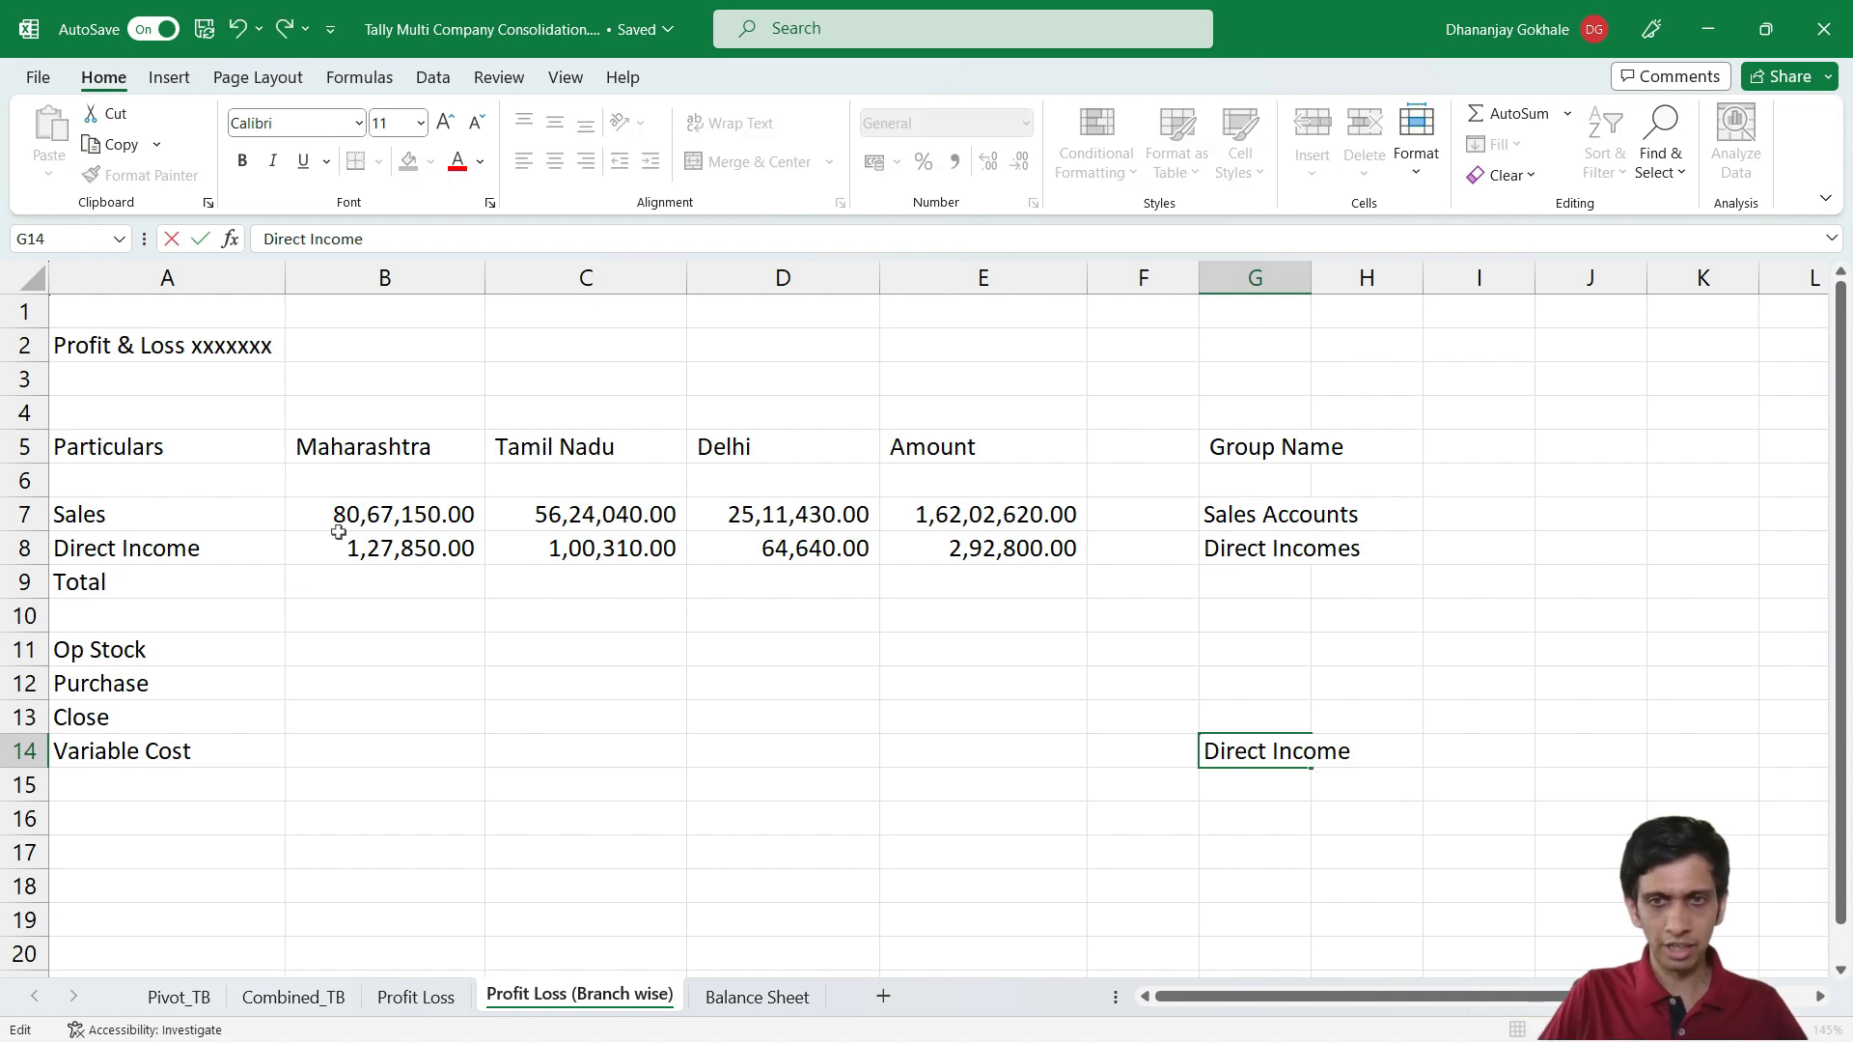
key(BackSpace)
key(BackSpace)
key(BackSpace)
key(BackSpace)
key(BackSpace)
text(Expenses)
key(Return)
Copy the Maharashtra Direct Income GETPIVOTDATA formula from B8 to B14 for Variable Cost
key(Up)
key(Left)
key(Left)
key(ctrl+Left)
key(Up)
key(Up)
key(Right)
key(Up)
key(Up)
key(Up)
key(Up)
key(ctrl+c)
key(Down)
key(Down)
key(Down)
key(Down)
key(Down)
key(Down)
key(ctrl+v)
Append *-1 to the GETPIVOTDATA formula in B14 to reverse the sign of the Maharashtra variable cost
key(F2)
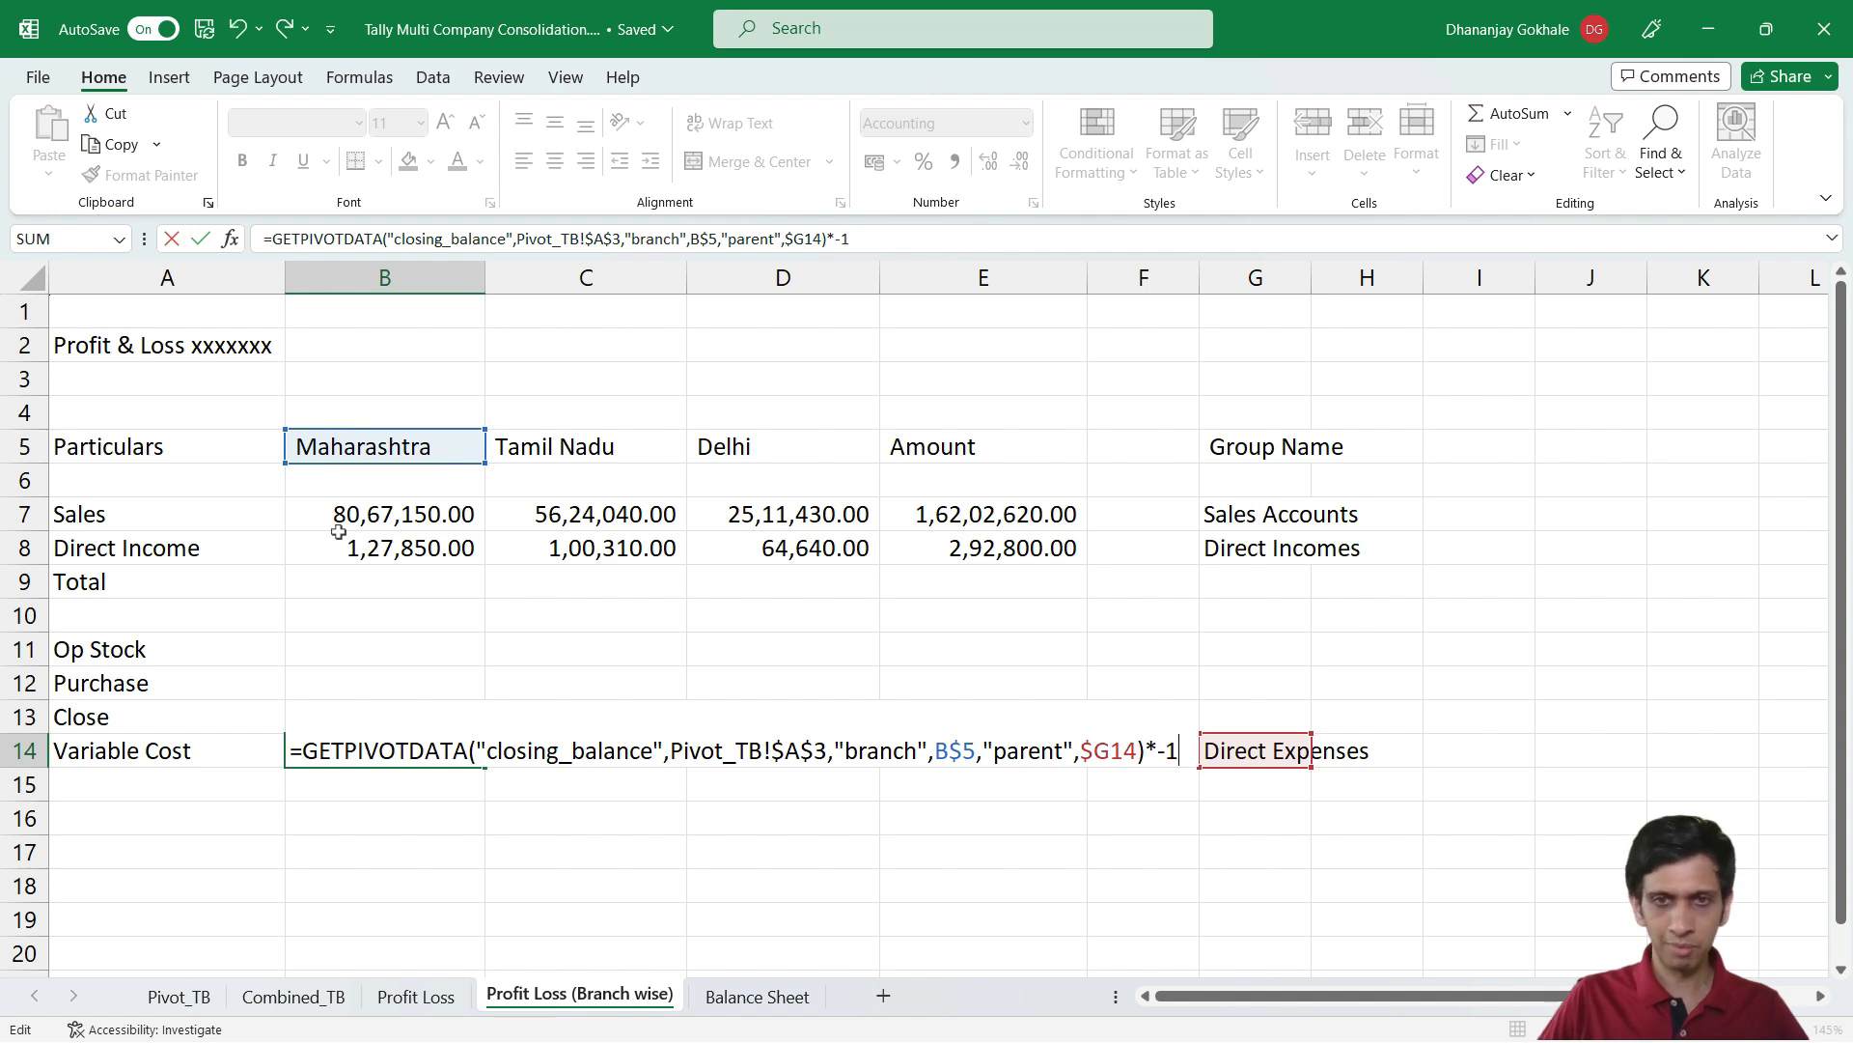
text(*-1)
key(Return)
key(Up)
key(F2)
key(Escape)
Copy the Variable Cost formula in B14 across to Tamil Nadu and Delhi
key(ctrl+c)
key(shift+Right)
key(shift+Right)
key(shift+Right)
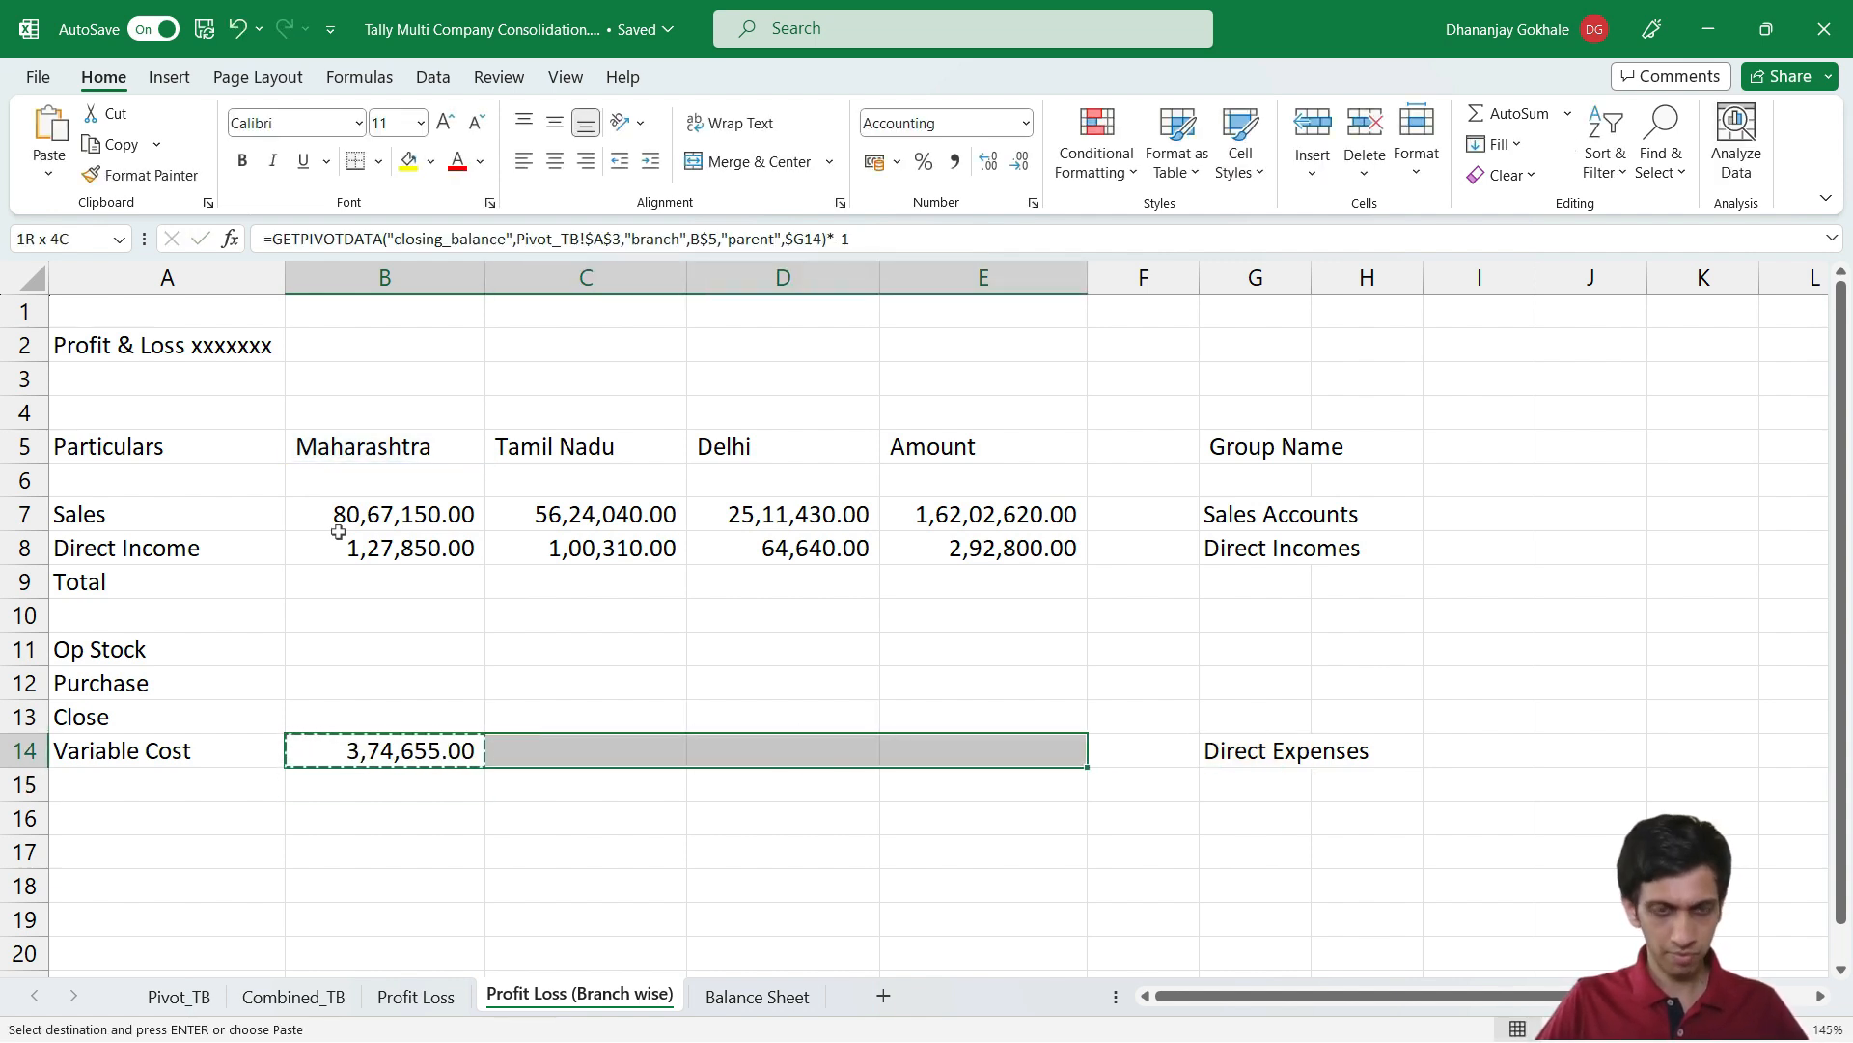
key(shift+Left)
key(ctrl+v)
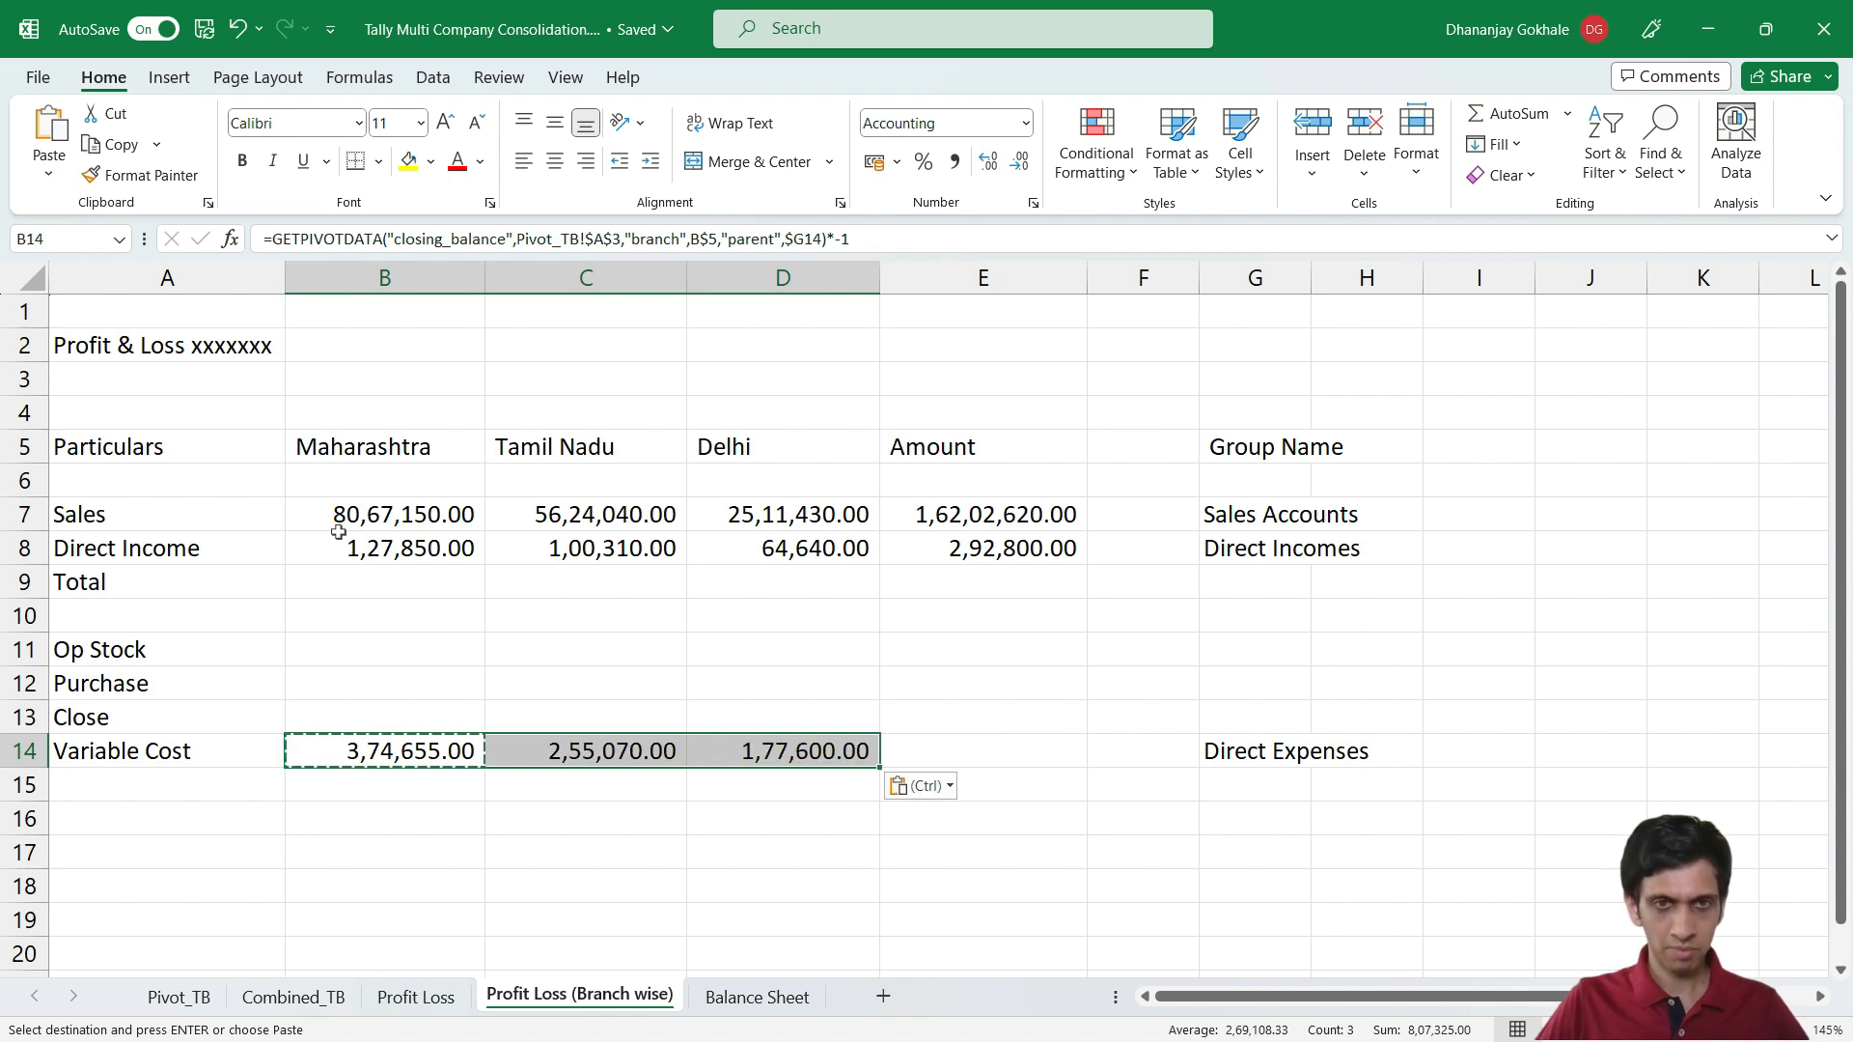
Paste the copied Variable Cost formula into B12 for Maharashtra's Purchase
key(Down)
key(Up)
key(Up)
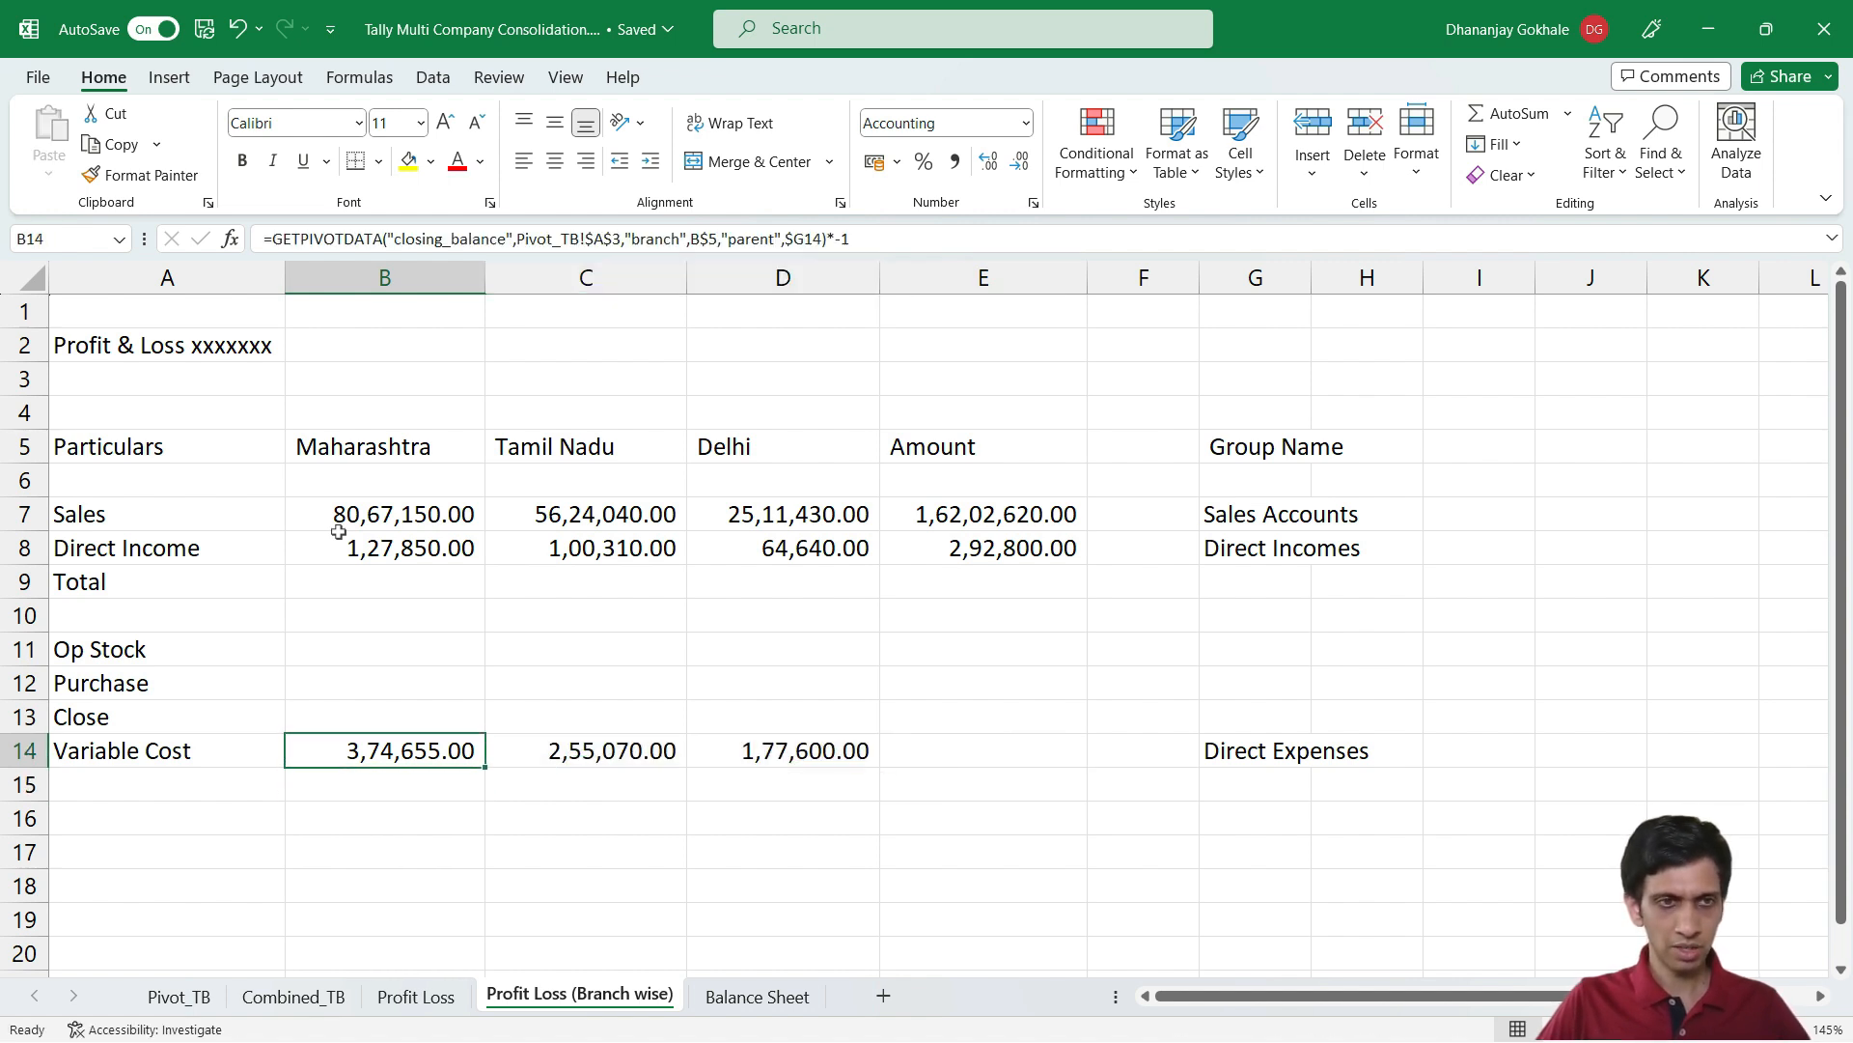
key(Up)
key(ctrl+v)
Locate the Purchase Accounts group row in the Pivot_TB pivot table
key(Right)
key(Right)
key(Right)
key(Right)
key(Right)
key(ctrl+Page_Up)
key(ctrl+Page_Up)
key(ctrl+Page_Up)
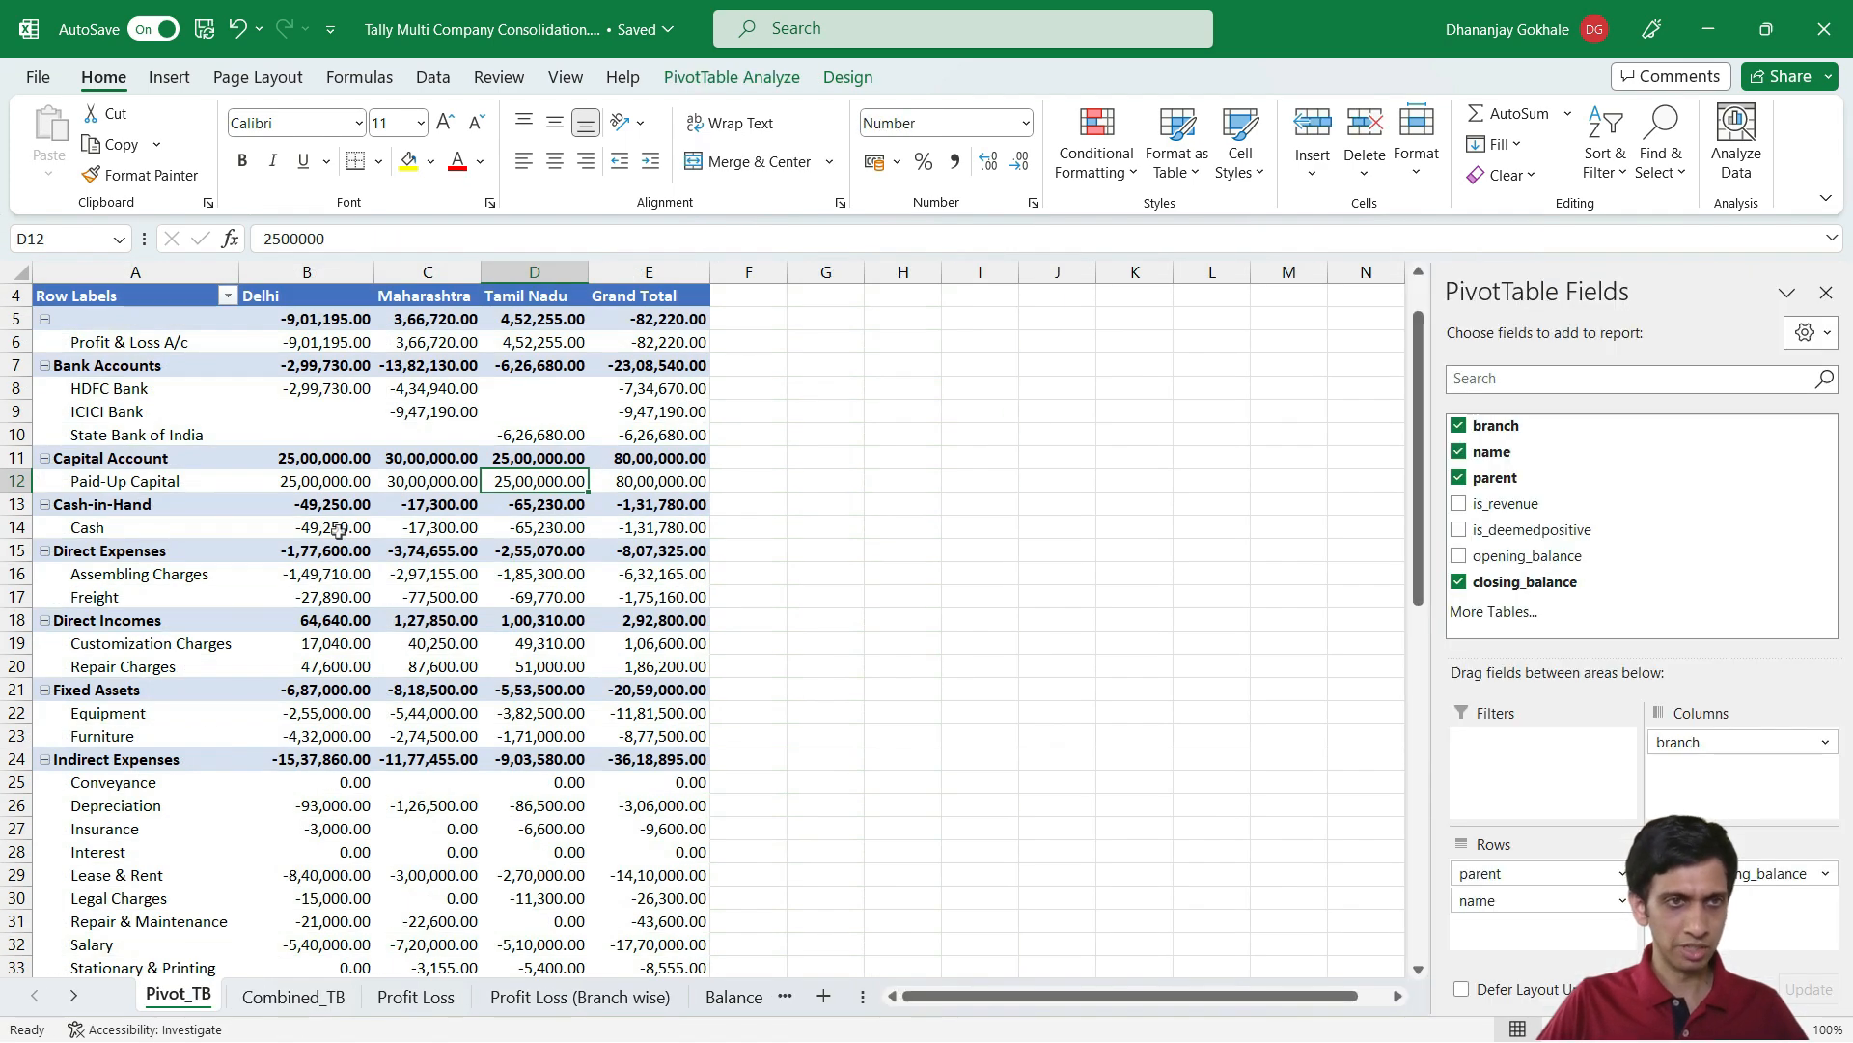
key(Left)
key(Left)
key(Down)
key(Down)
key(Down)
key(Down)
key(Down)
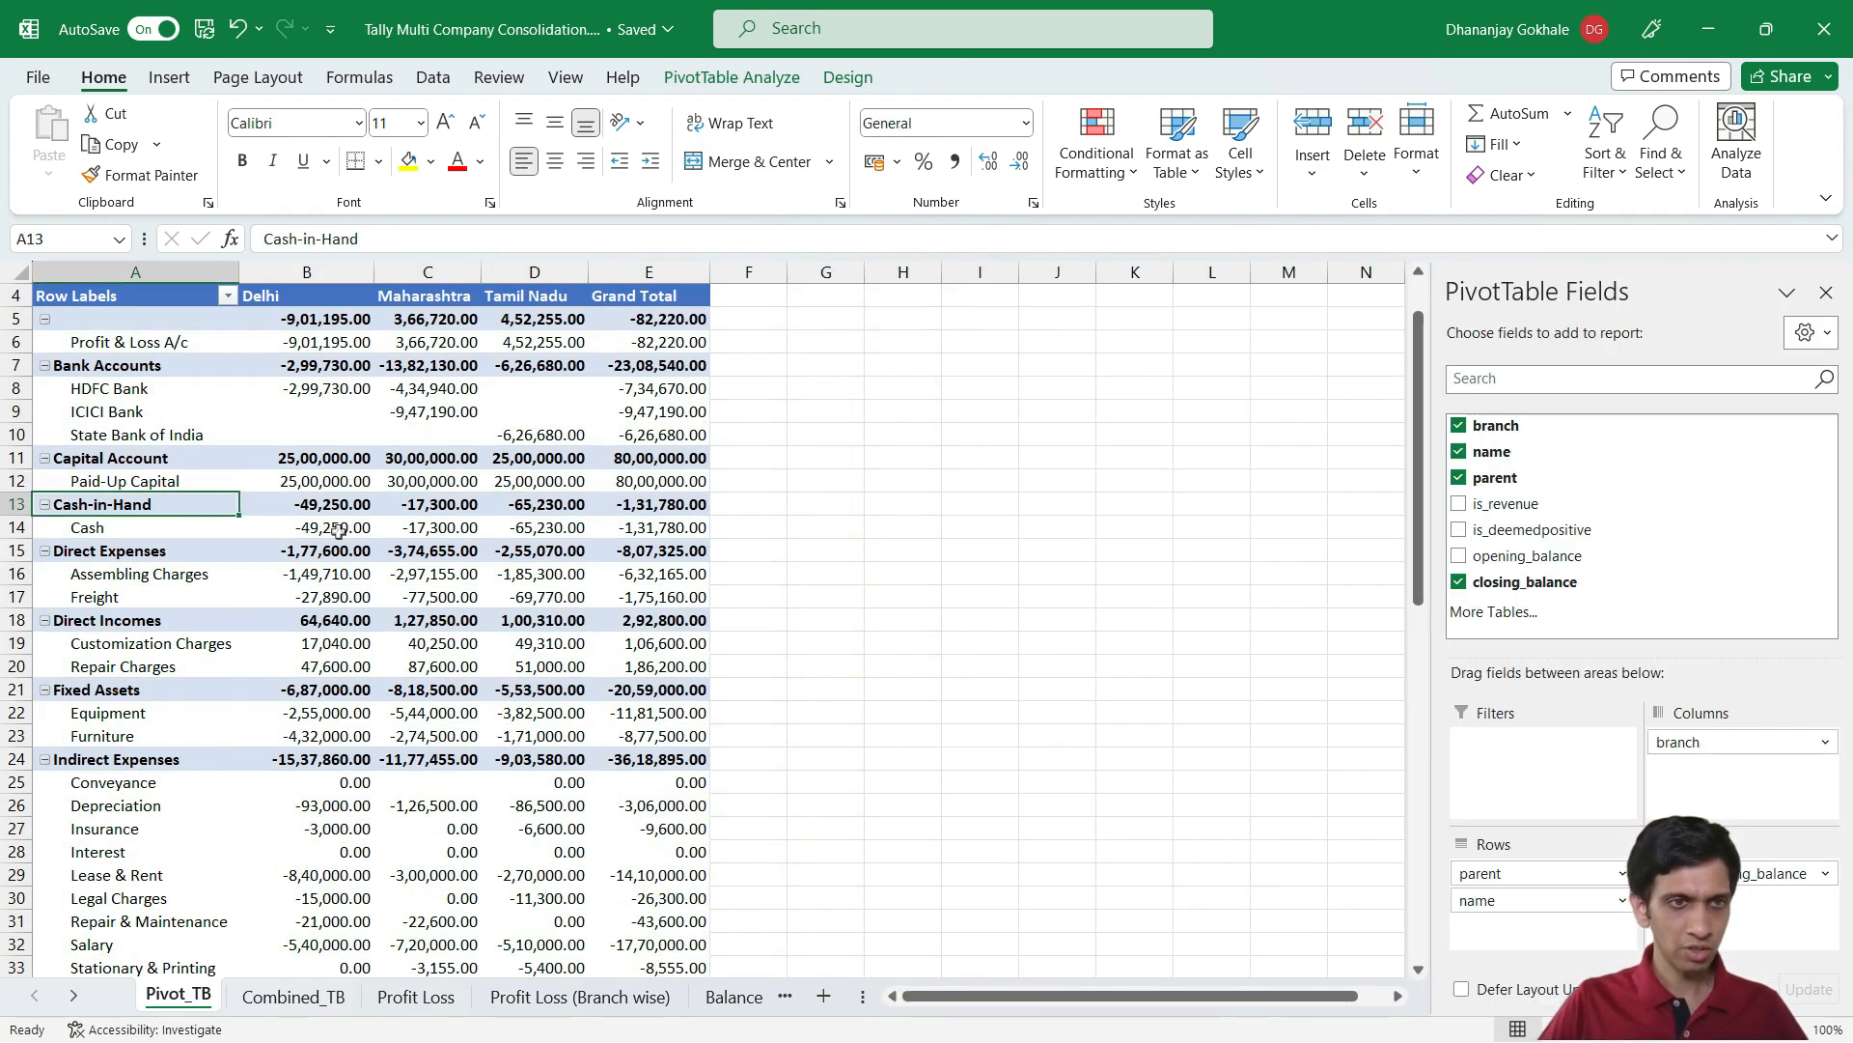
scroll(337, 531, down, 7)
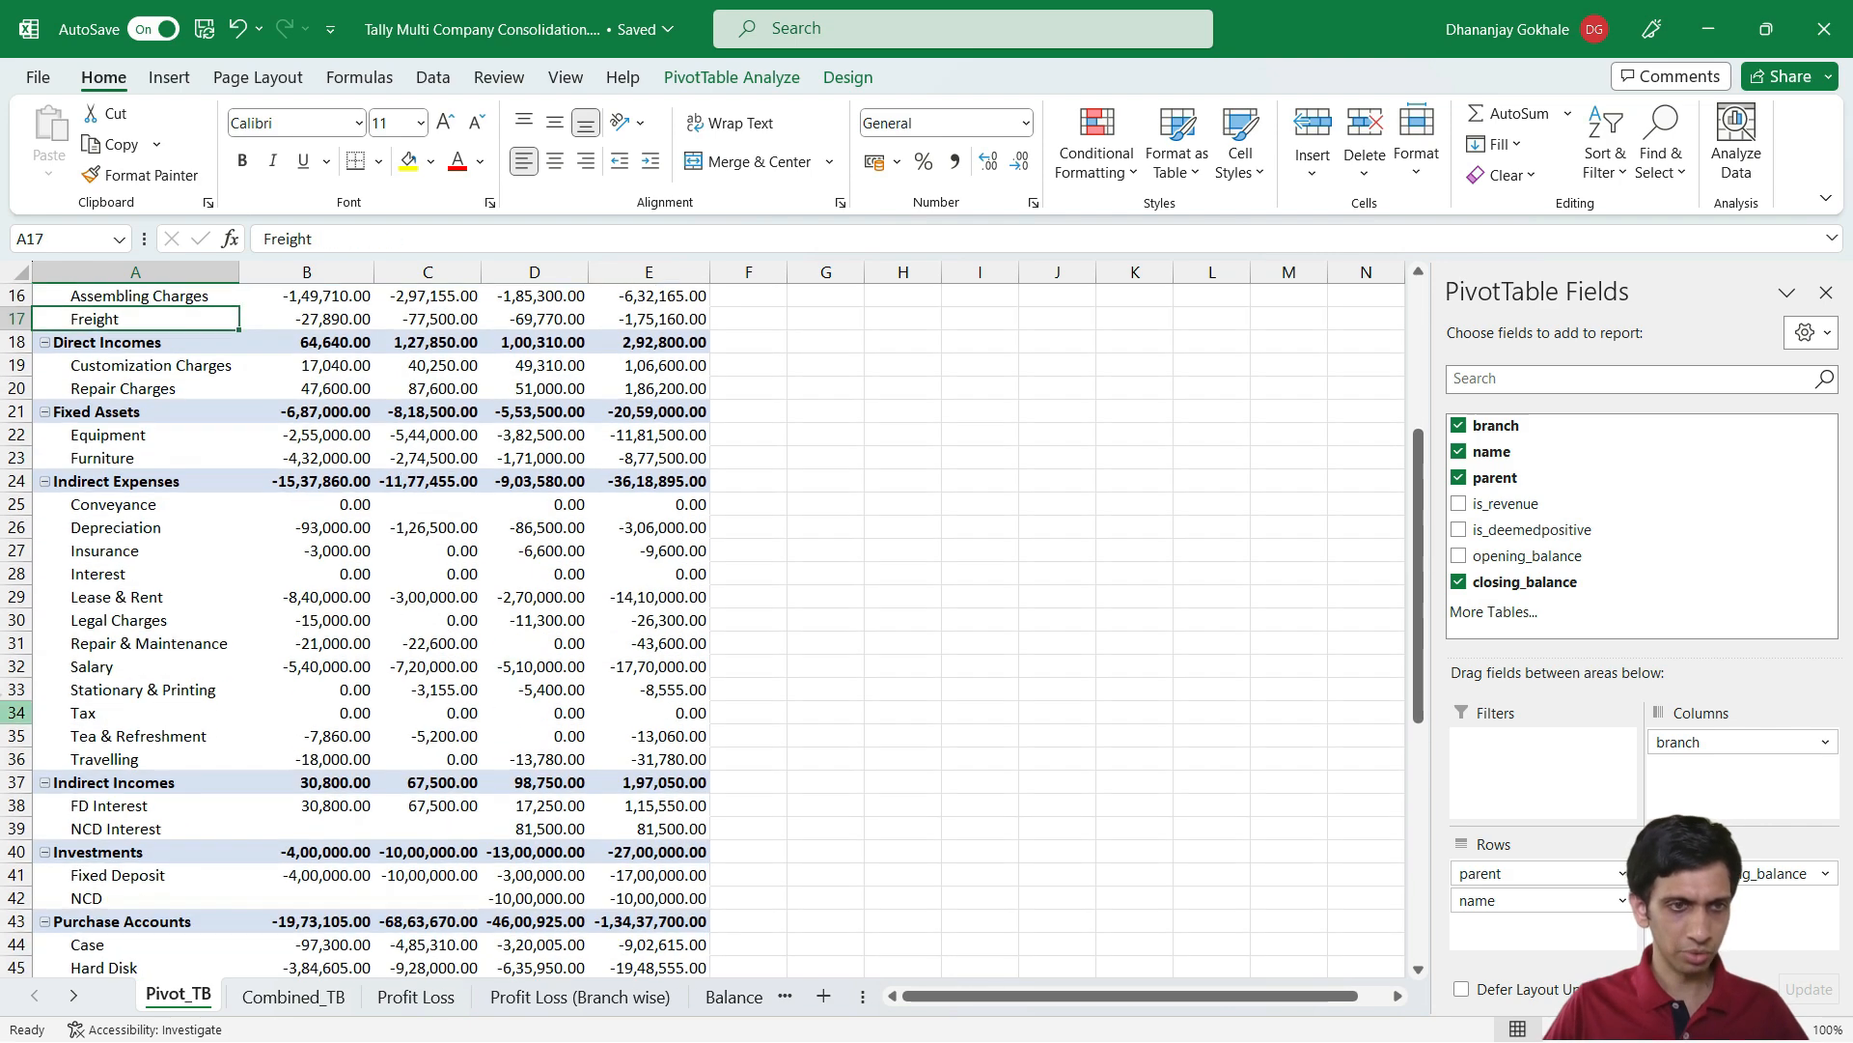
click(147, 719)
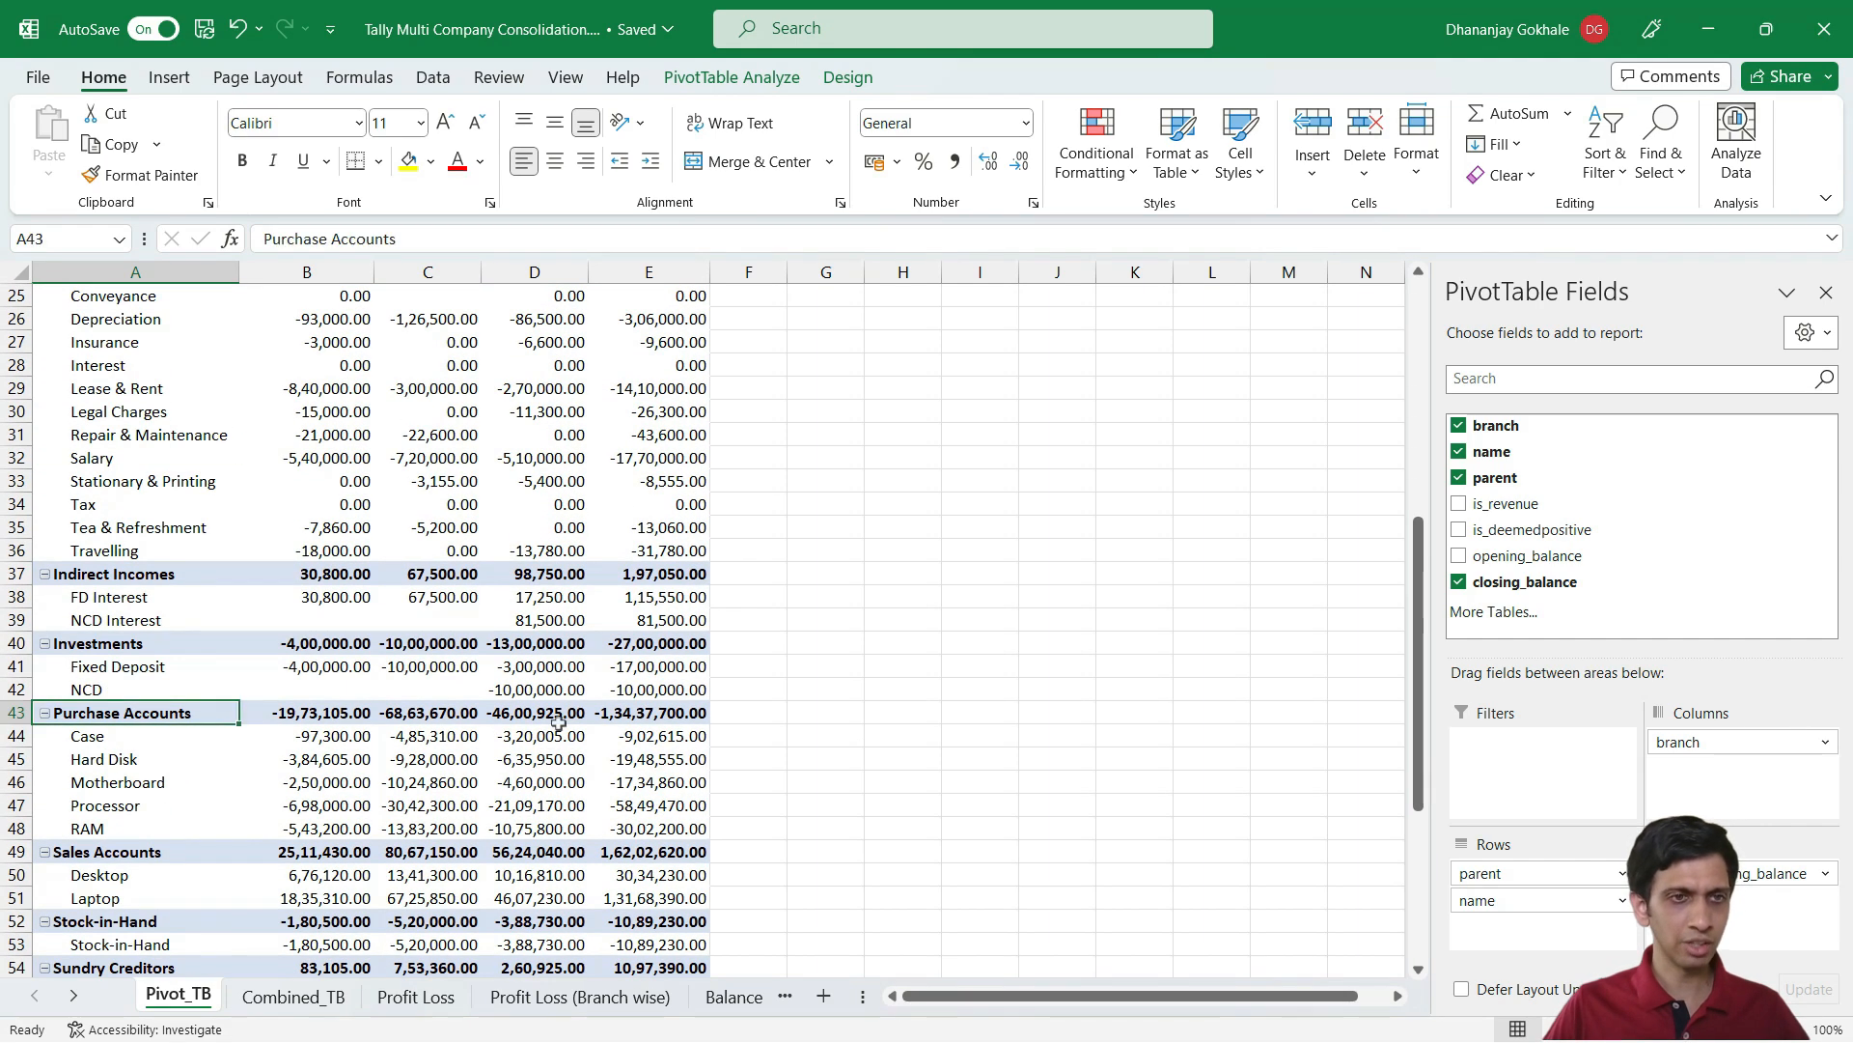
key(ctrl+c)
key(ctrl+Page_Down)
key(ctrl+Page_Down)
key(ctrl+Page_Down)
key(ctrl+Page_Down)
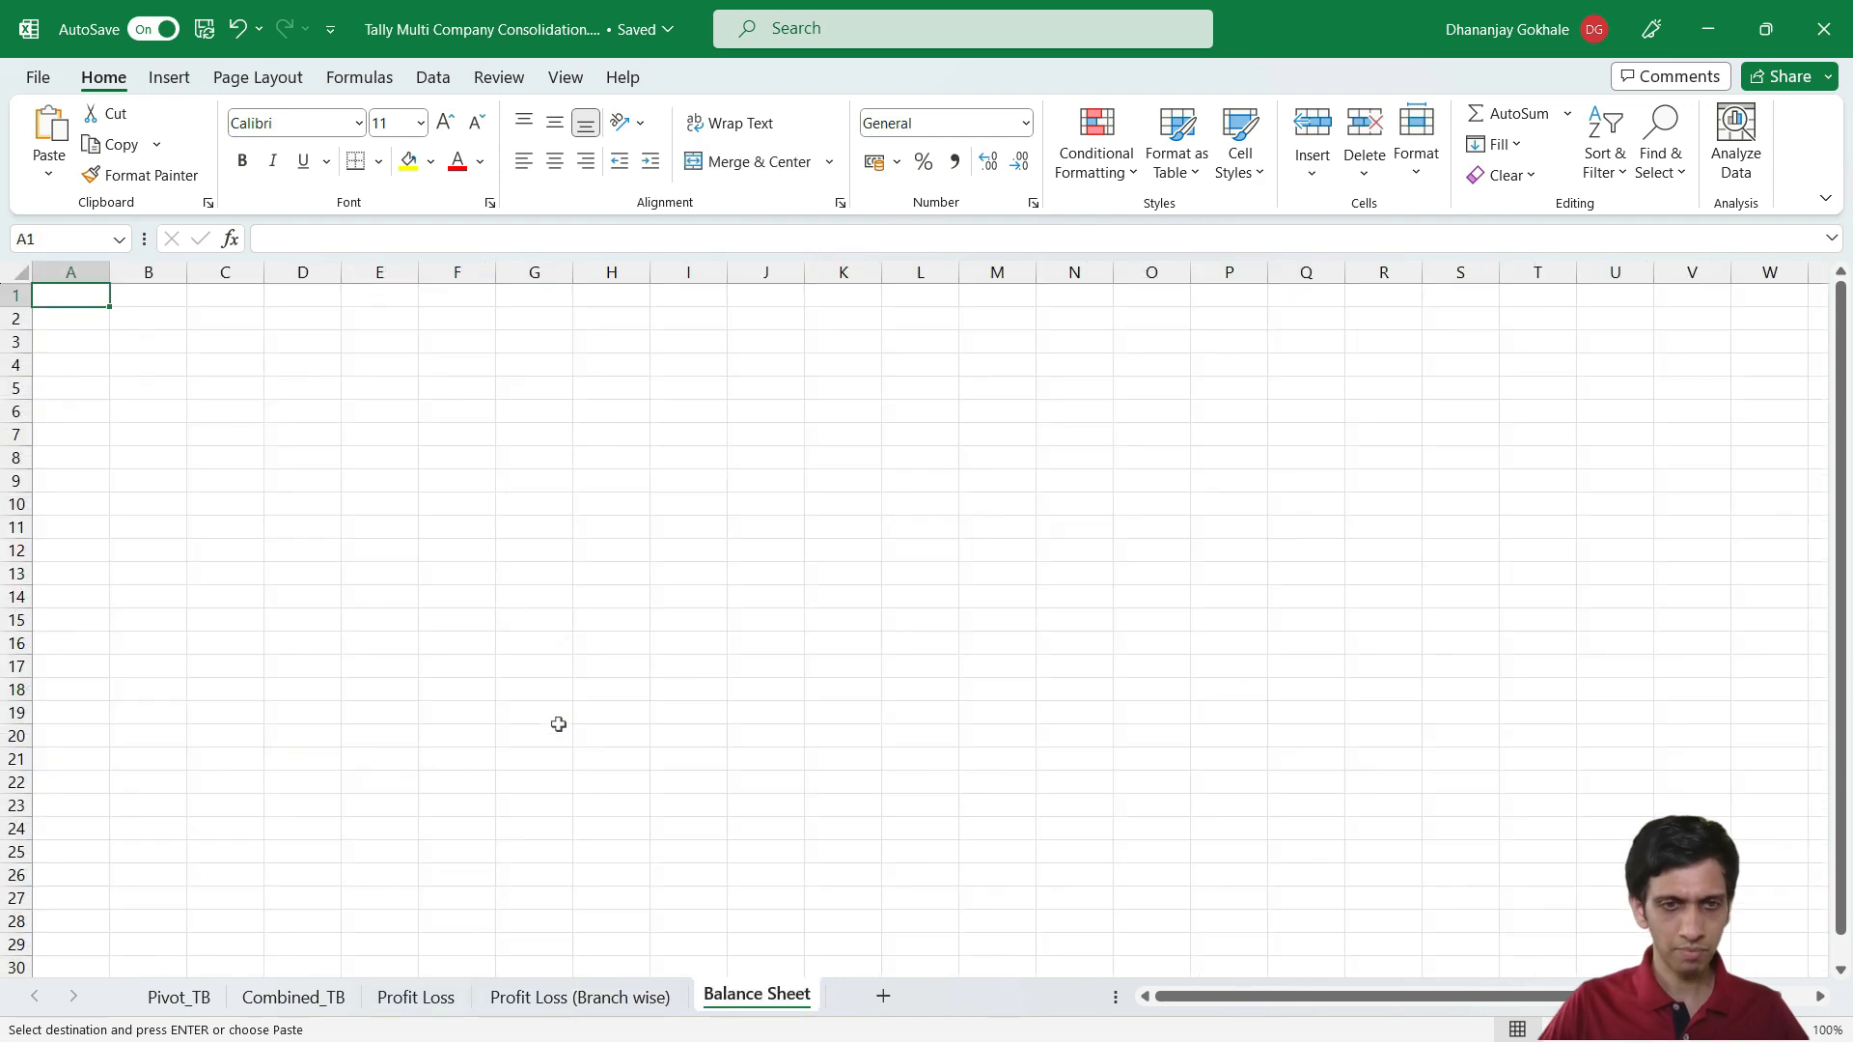
key(ctrl+Page_Up)
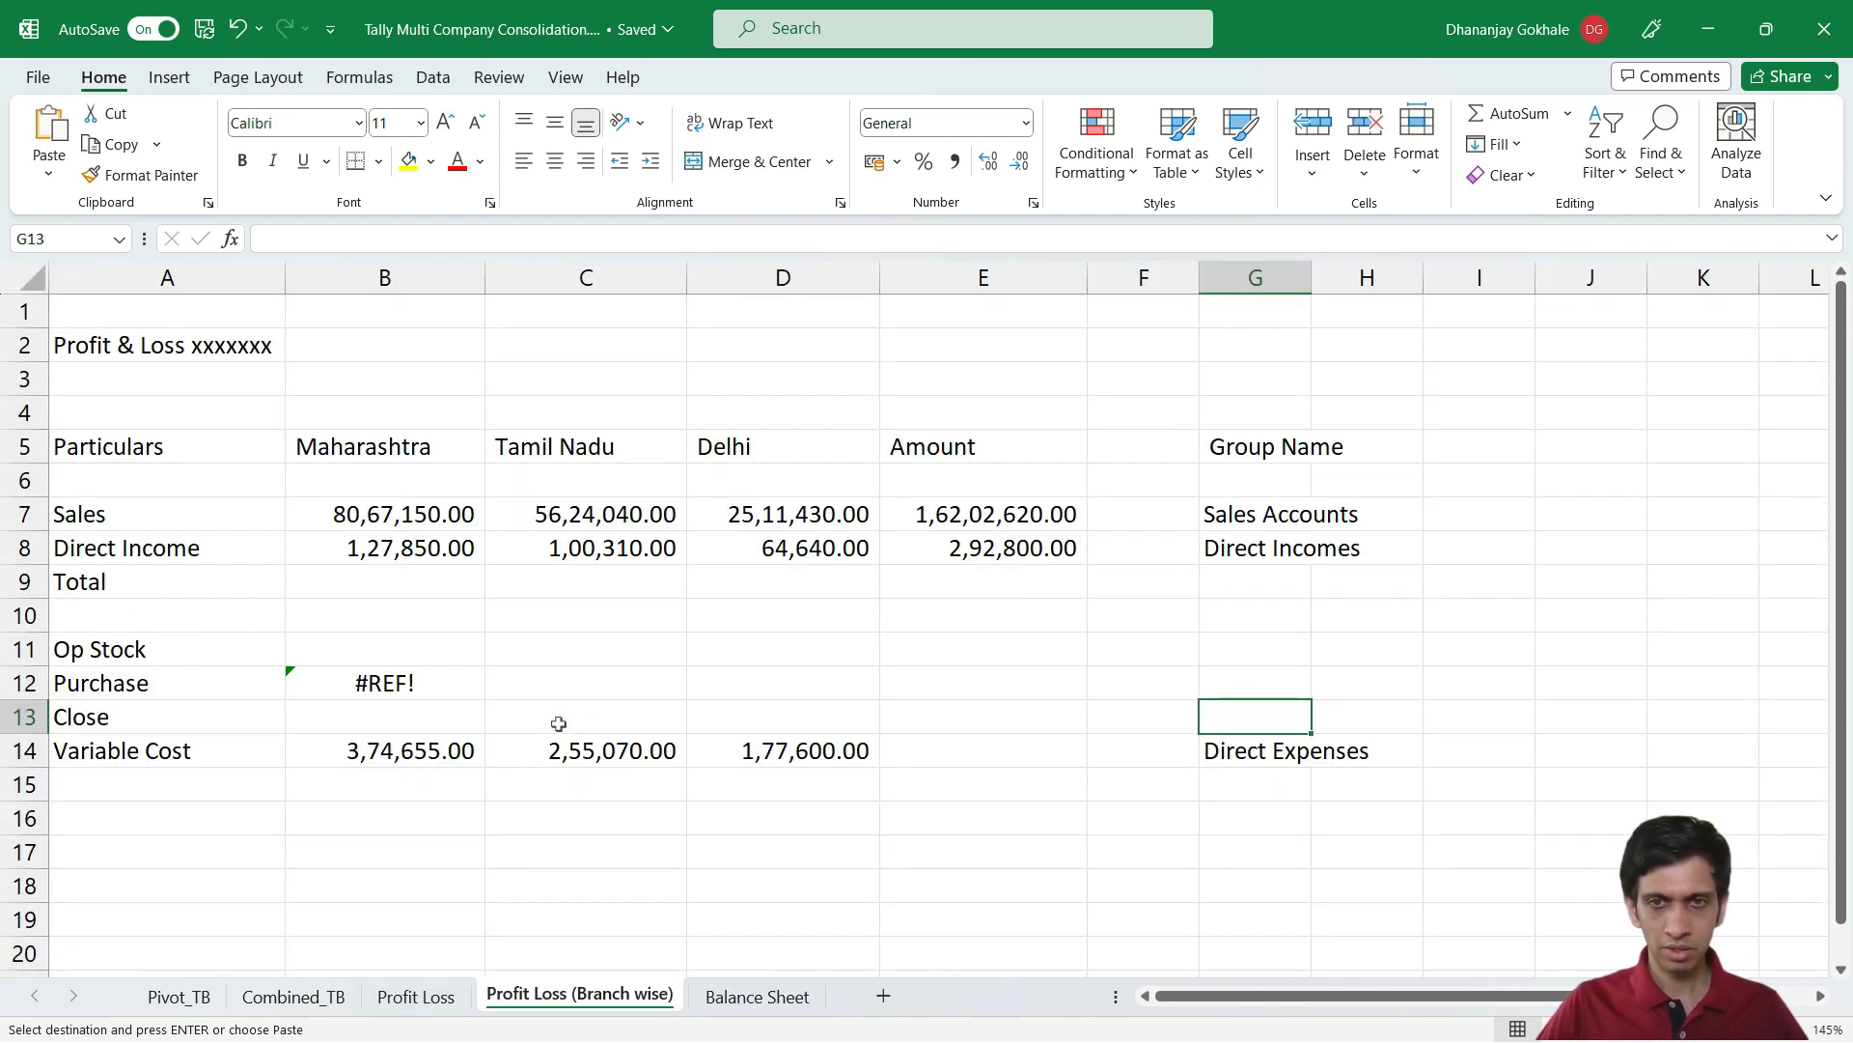
key(Up)
key(F2)
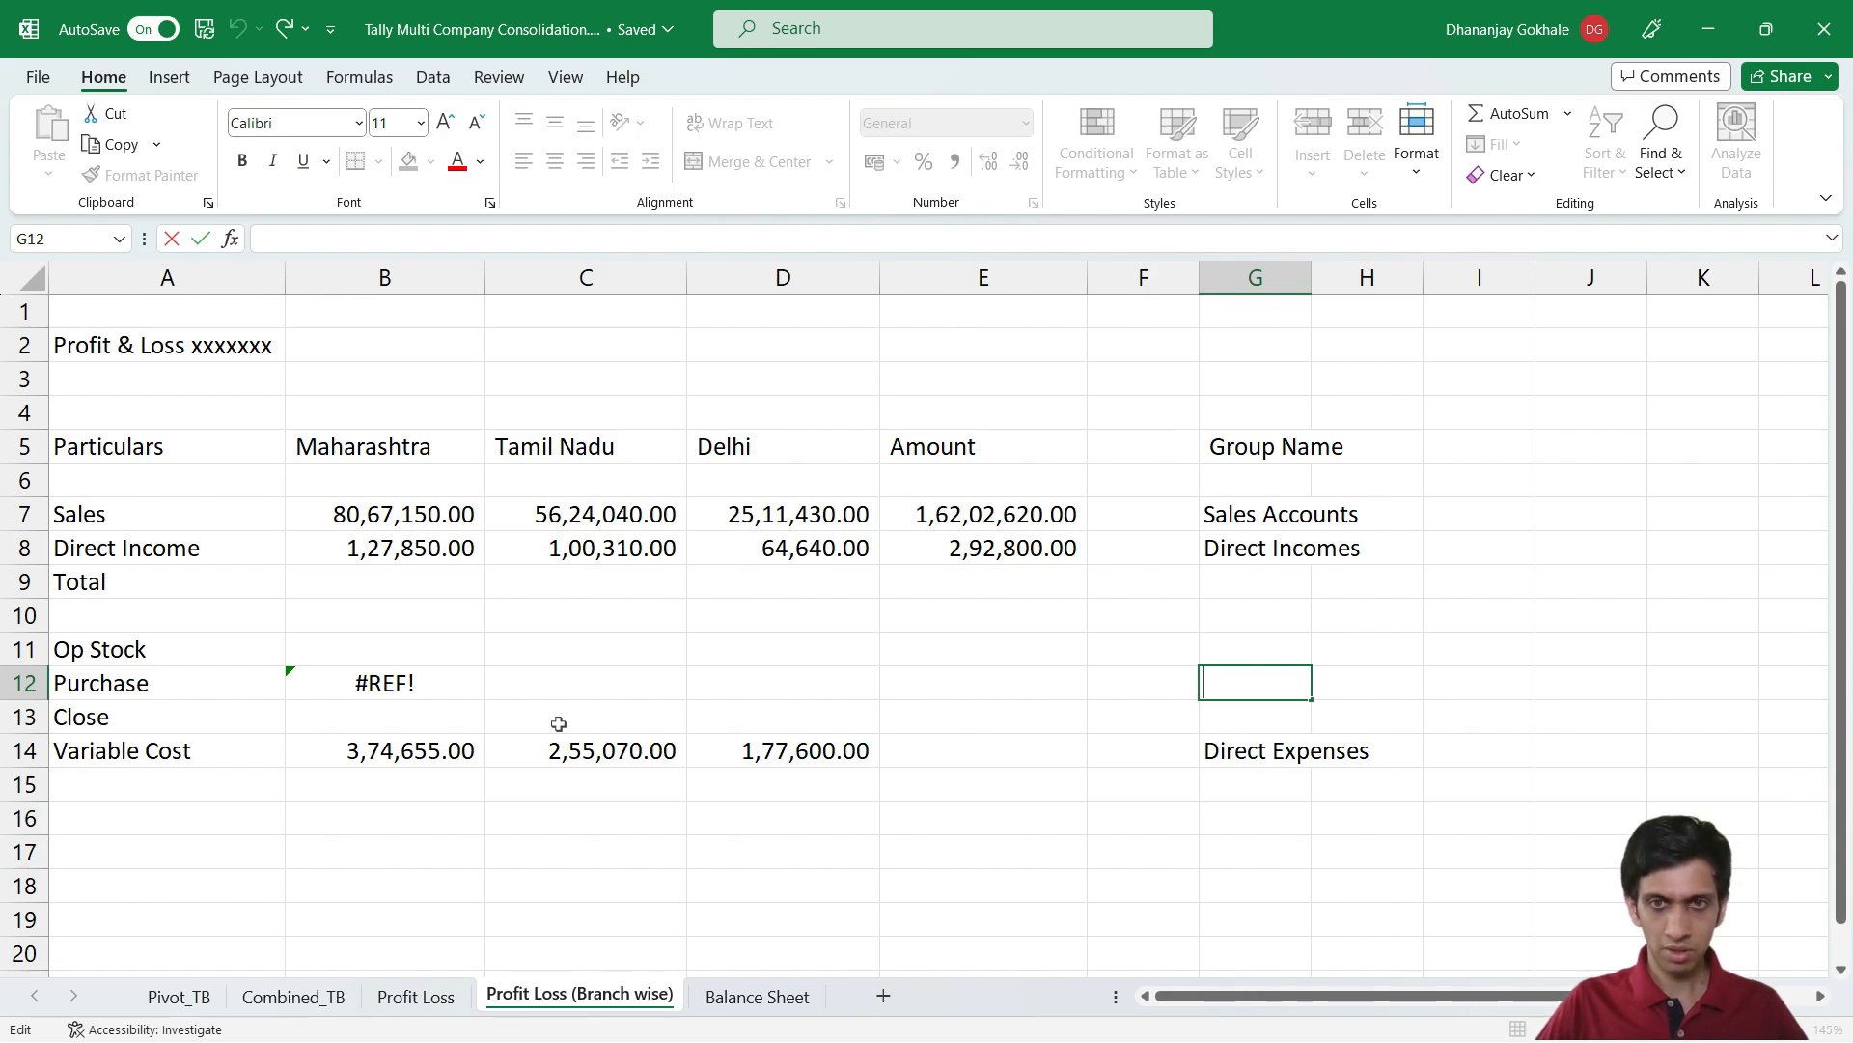
key(Escape)
Copy the Purchase Accounts group name from Pivot_TB and paste it as values into G12 of Profit Loss (Branch wise)
key(ctrl+Page_Up)
key(ctrl+Page_Up)
key(ctrl+Page_Up)
key(ctrl+c)
key(ctrl+Page_Down)
key(ctrl+Page_Down)
key(ctrl+Page_Down)
key(ctrl+Page_Down)
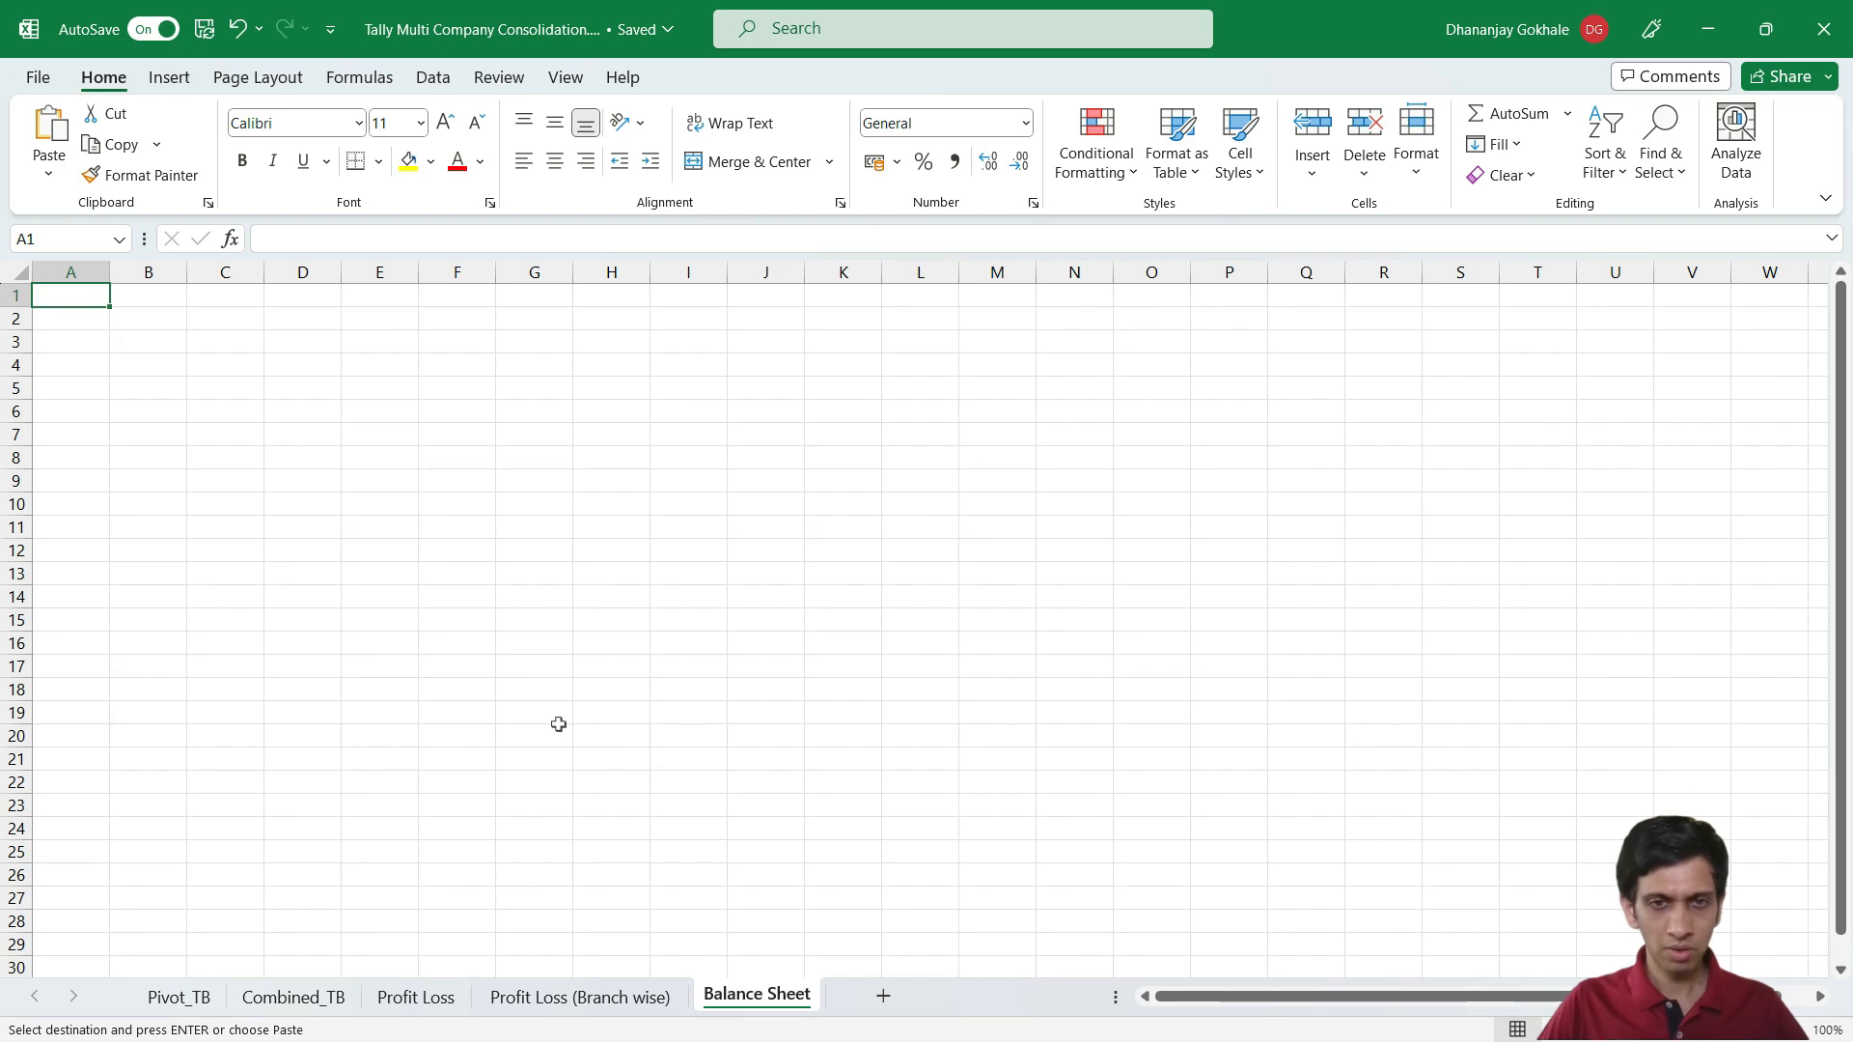
key(ctrl+Page_Up)
key(ctrl+alt+v)
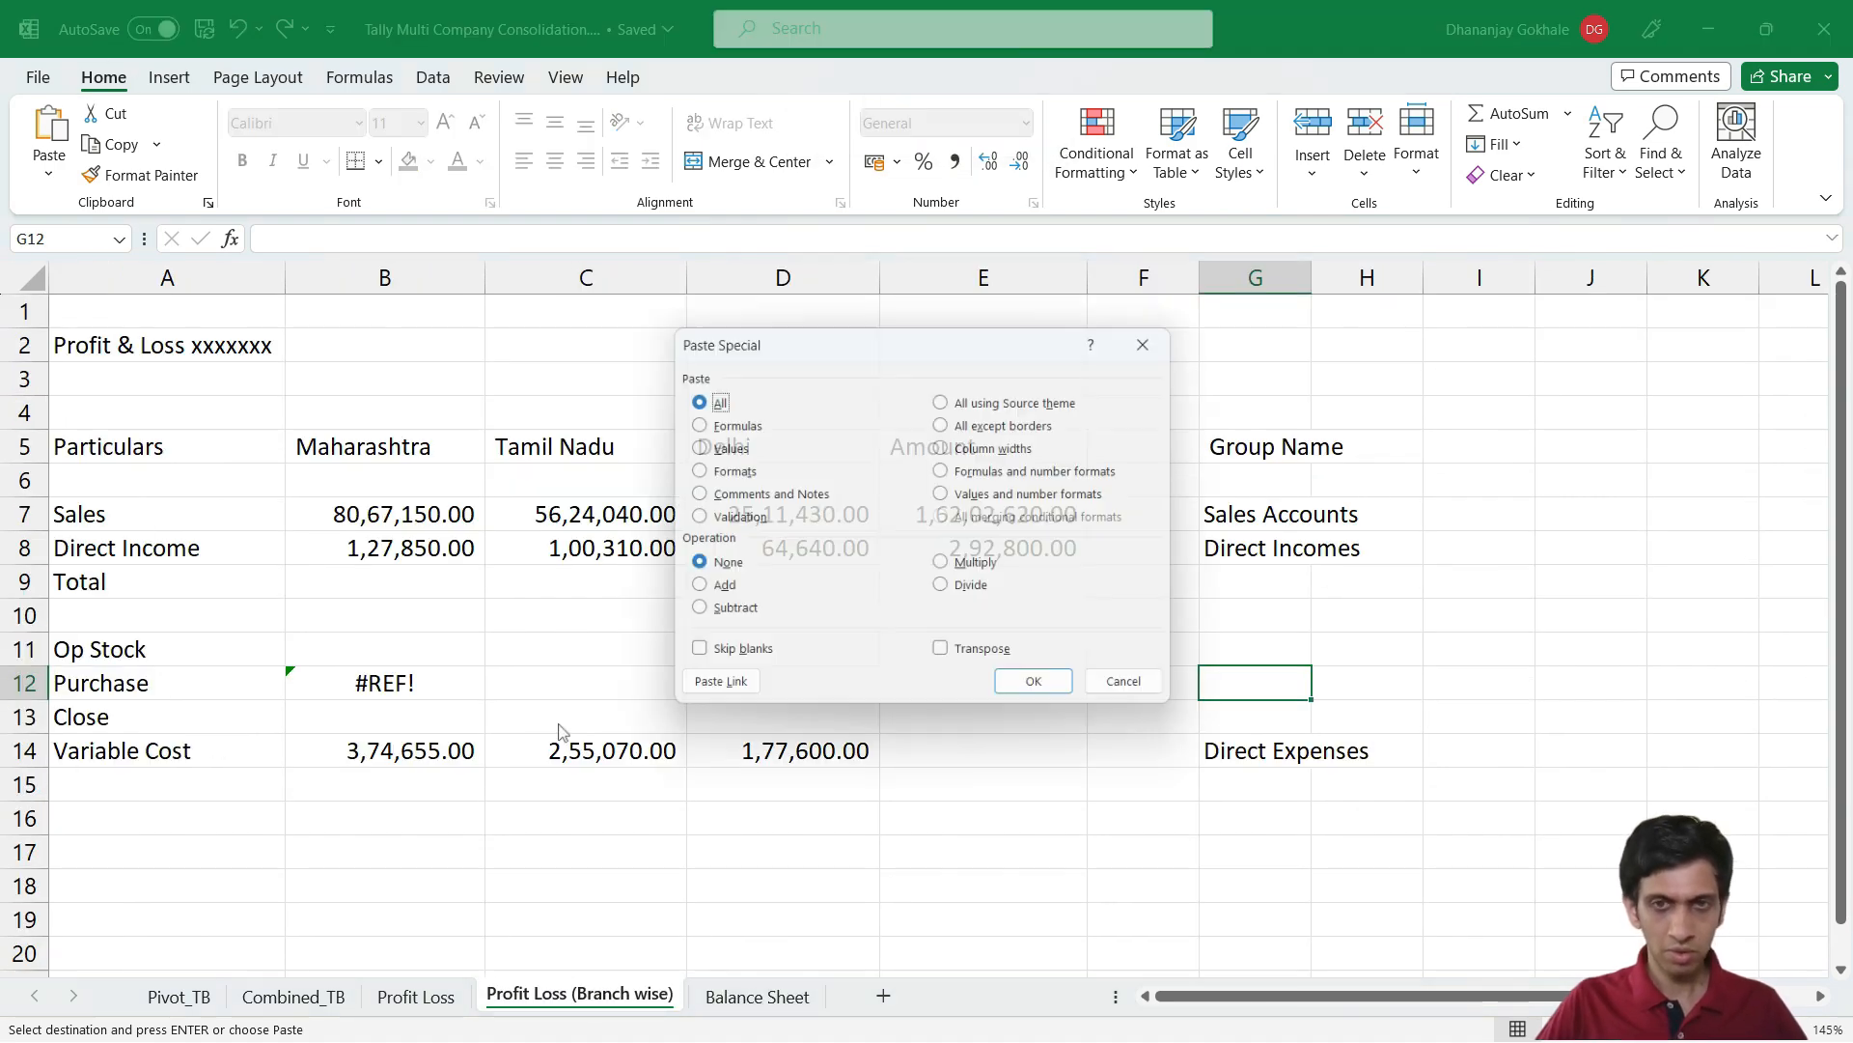
key(v)
key(Return)
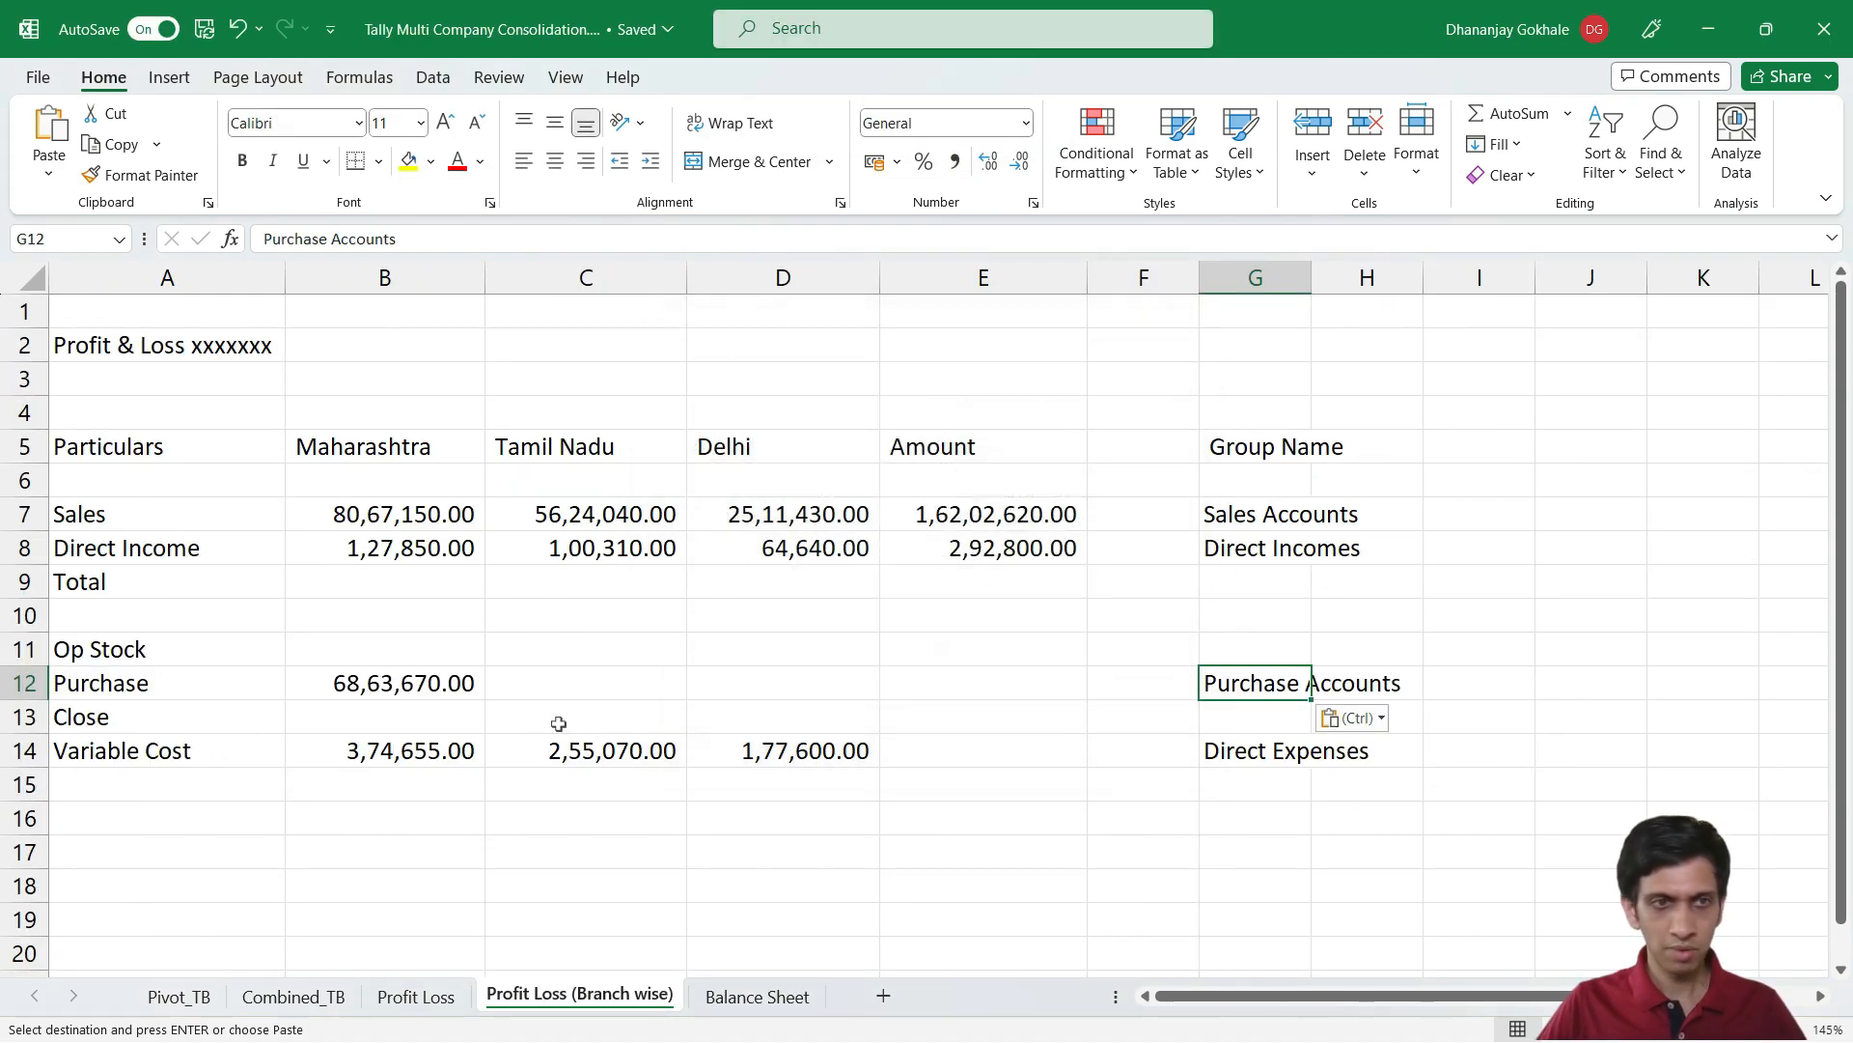
key(Escape)
key(Left)
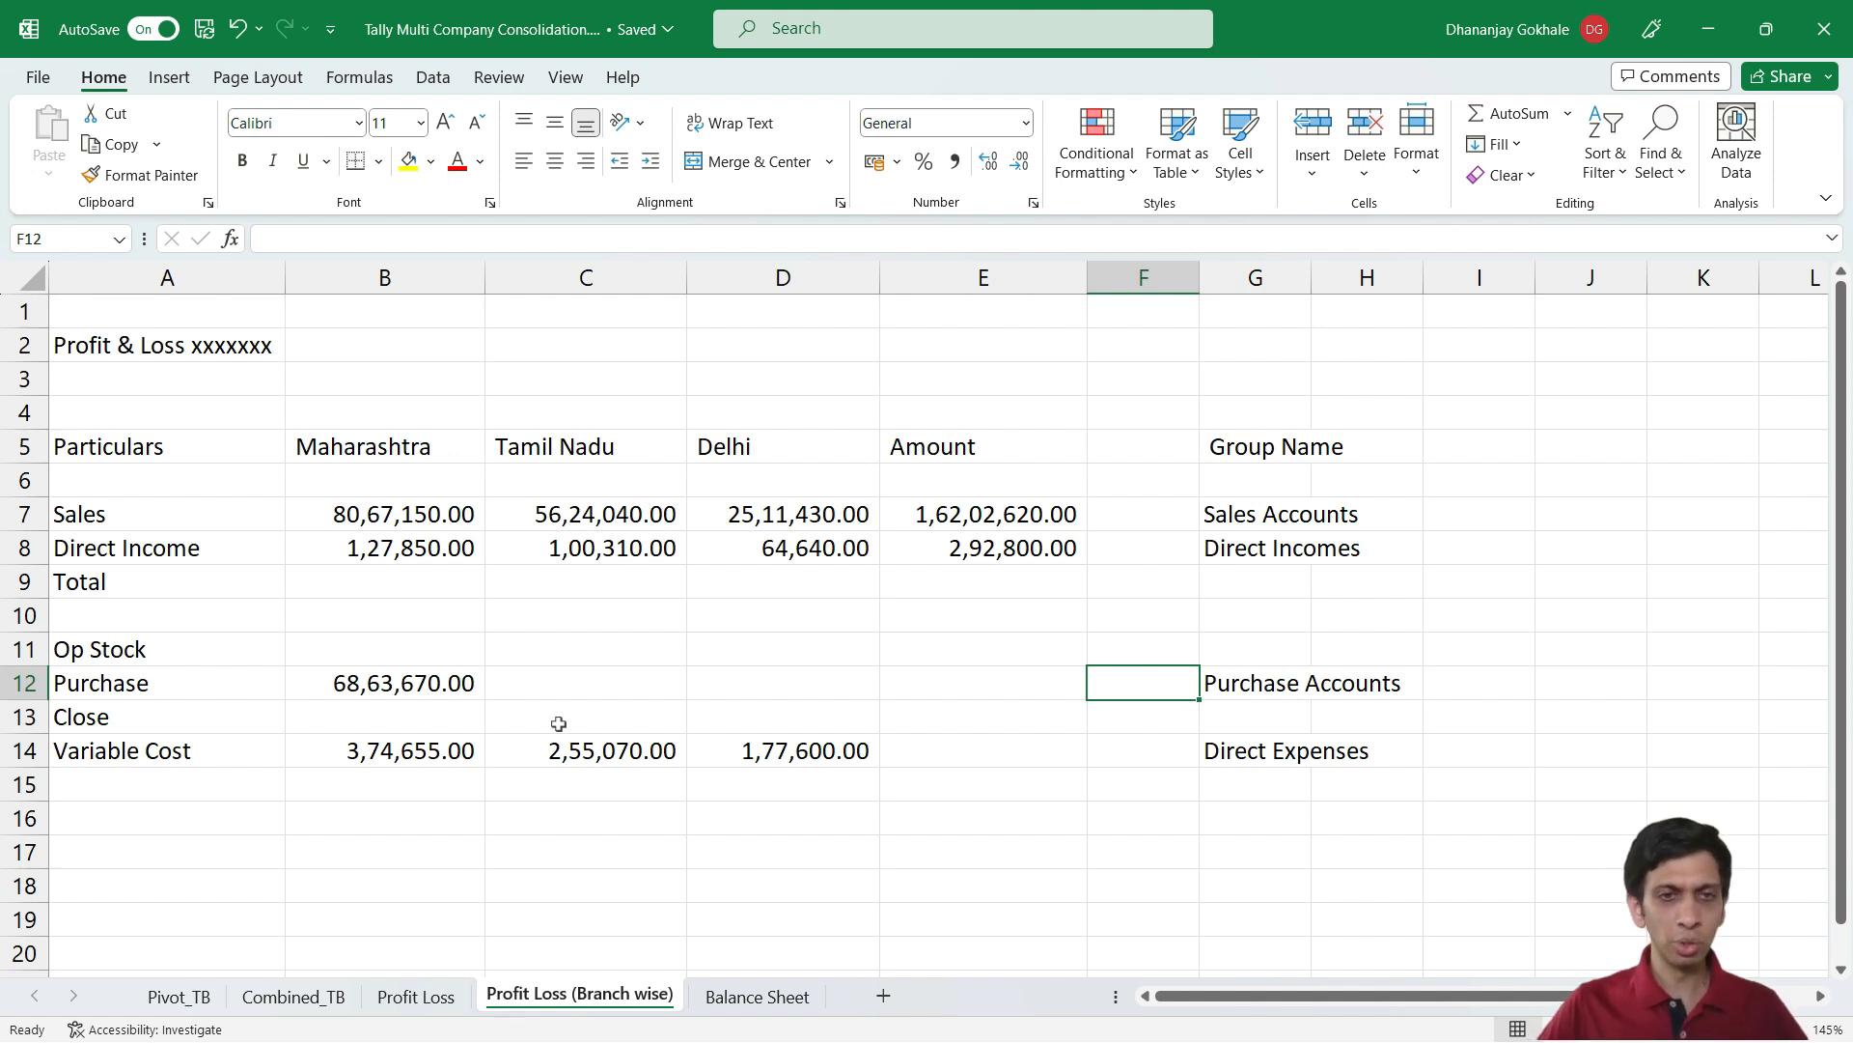
Fill Maharashtra's Purchase formula in B12 across to Tamil Nadu and Delhi
key(Left)
key(Home)
key(Down)
key(Up)
key(Right)
key(shift+Right)
key(shift+Right)
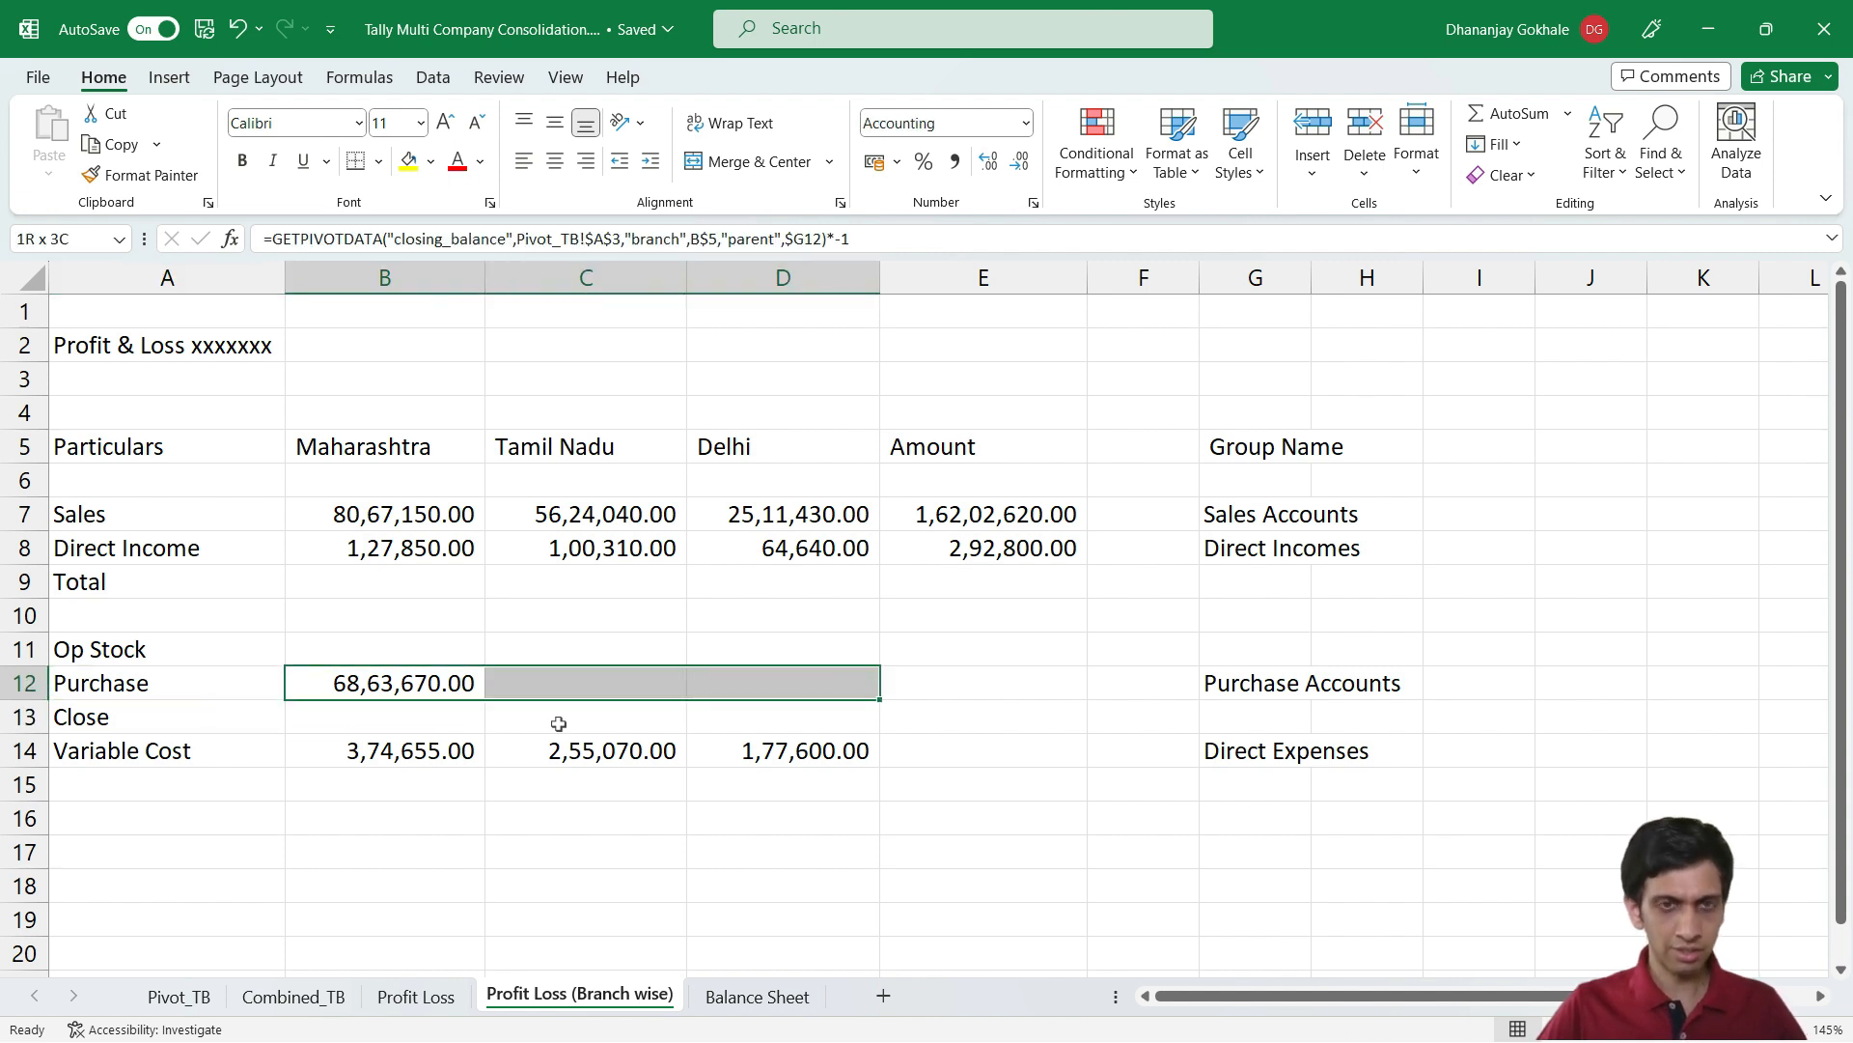
key(ctrl+r)
Copy the Amount sum formula from the Direct Income row into E12 for Purchase and E14 for Variable Cost
key(Right)
key(Right)
key(Right)
key(Up)
key(Up)
key(Up)
key(Up)
key(ctrl+c)
key(Down)
key(Down)
key(Down)
key(Down)
key(ctrl+v)
key(Down)
key(Down)
key(ctrl+v)
key(Escape)
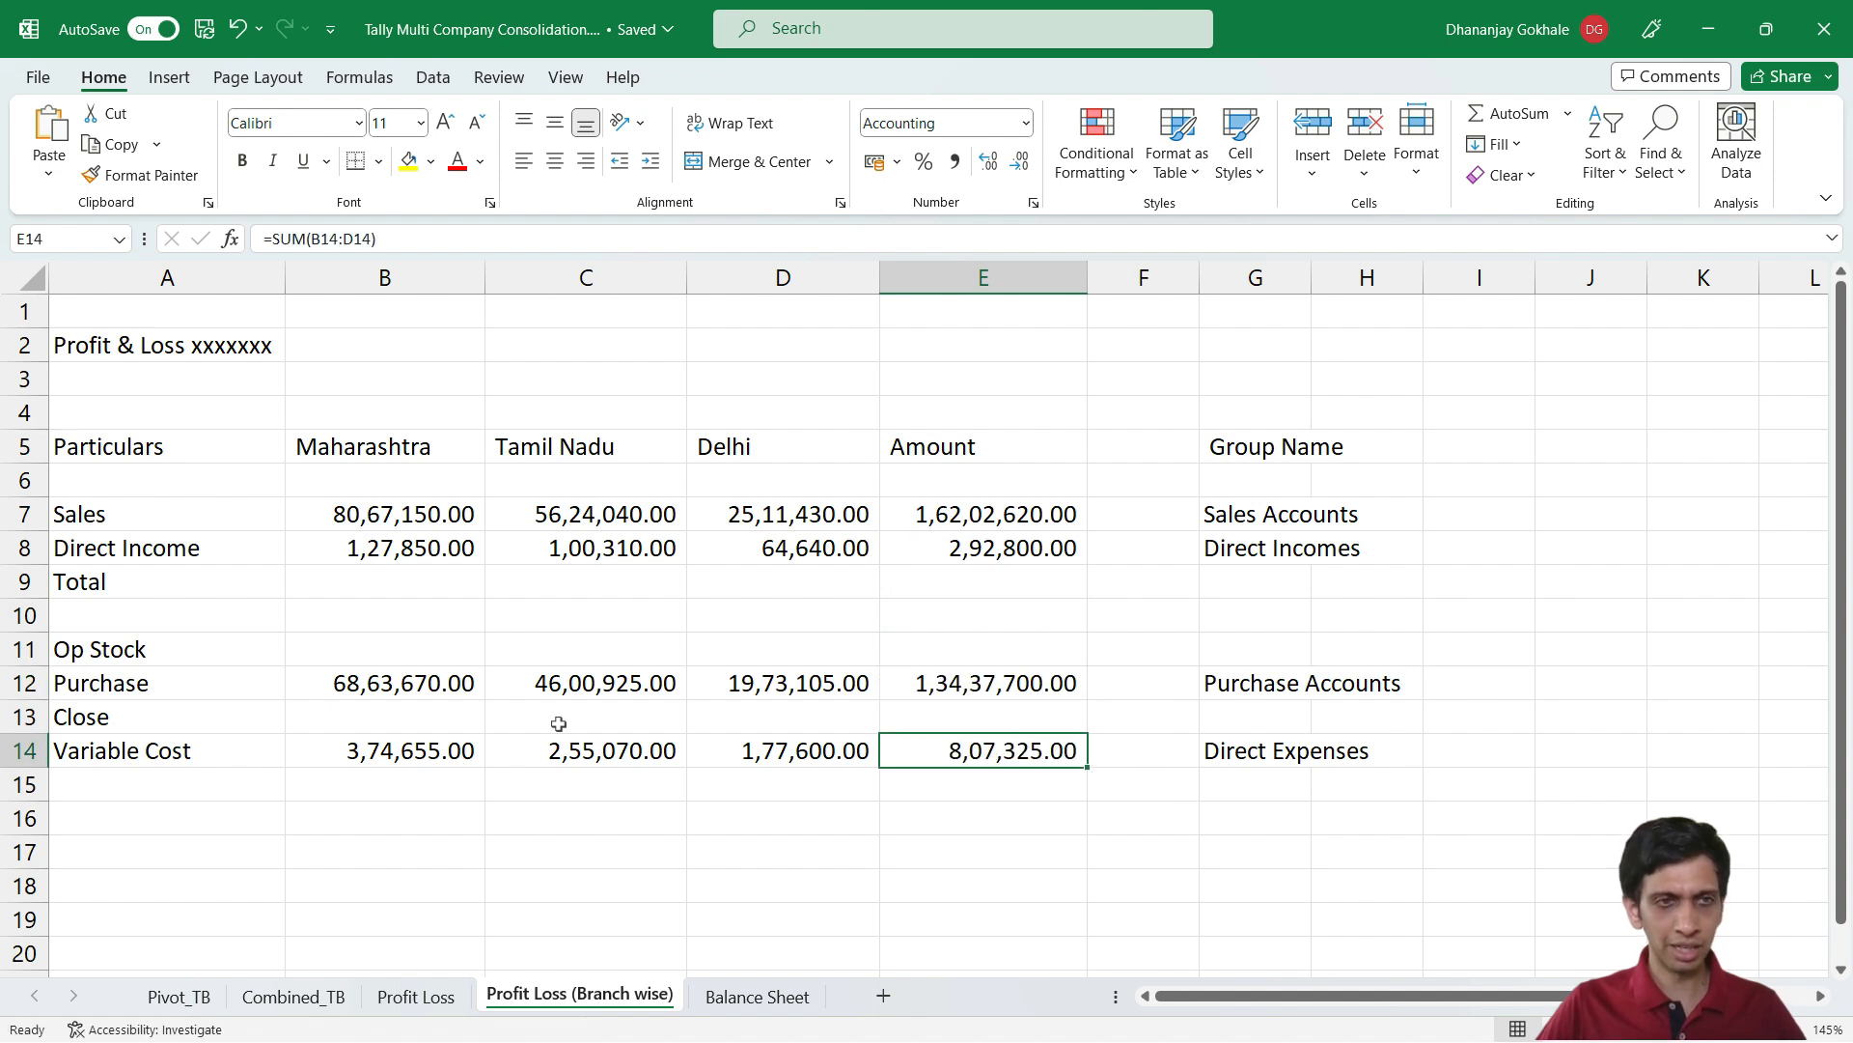
Add a new worksheet before Balance Sheet and name it Schedule
key(Left)
key(Left)
key(Left)
key(Left)
key(Up)
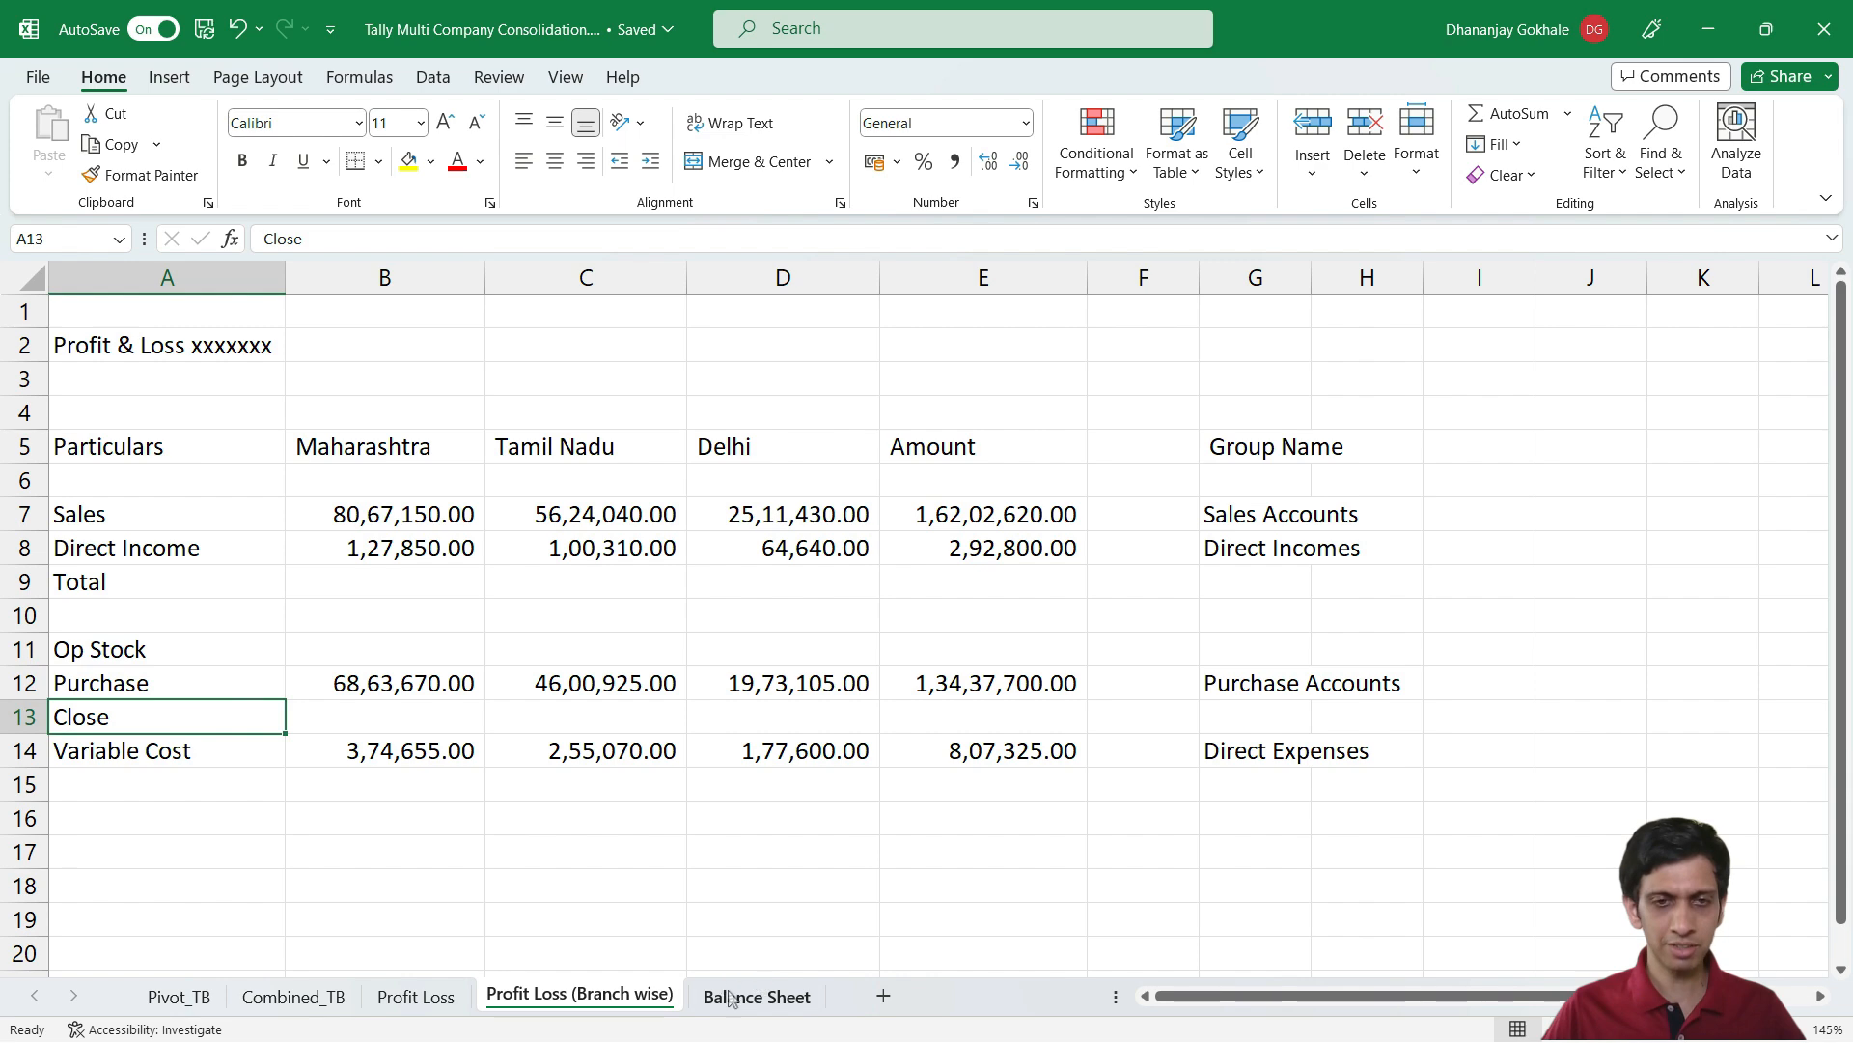
click(883, 995)
double_click(744, 1004)
text(Schedule)
key(Return)
Copy the header row A5:E5 from Profit Loss (Branch wise) and paste it into Schedule starting at A4
click(579, 995)
drag(356, 441, 975, 446)
drag(87, 454, 915, 443)
key(ctrl+c)
click(735, 997)
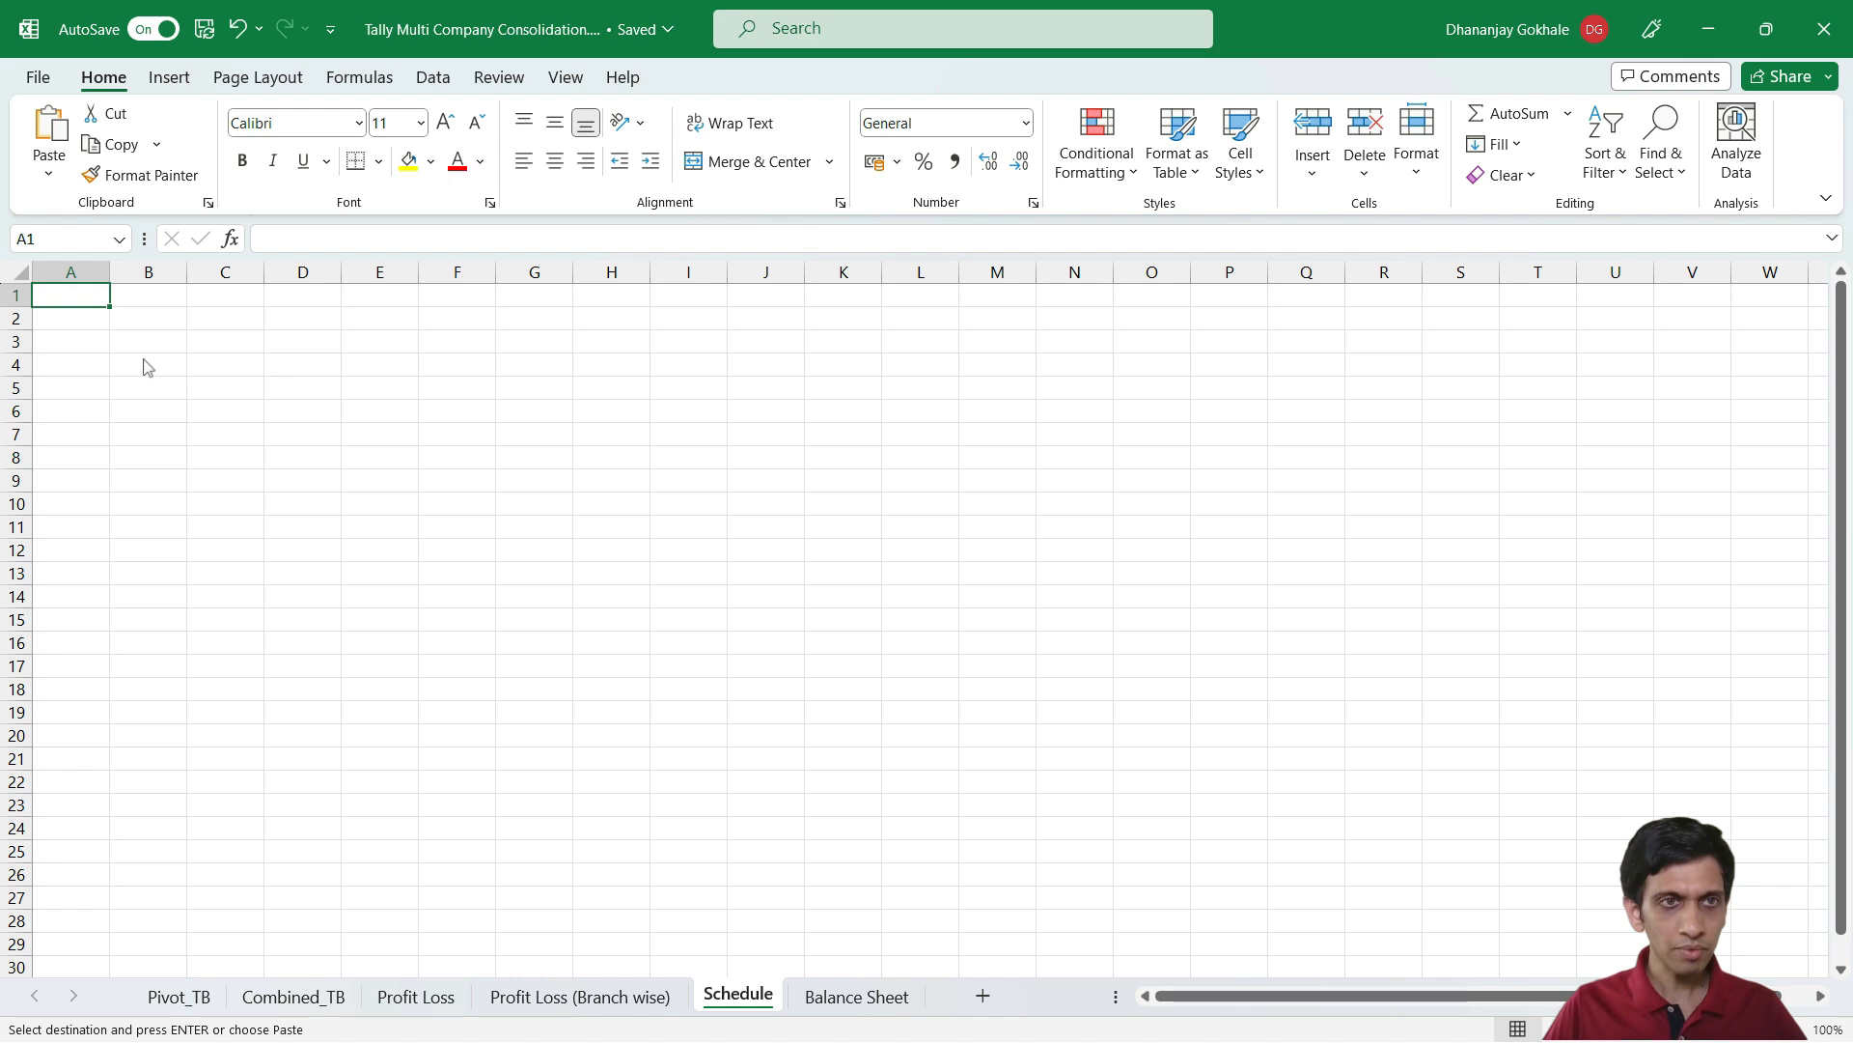
click(83, 362)
key(ctrl+v)
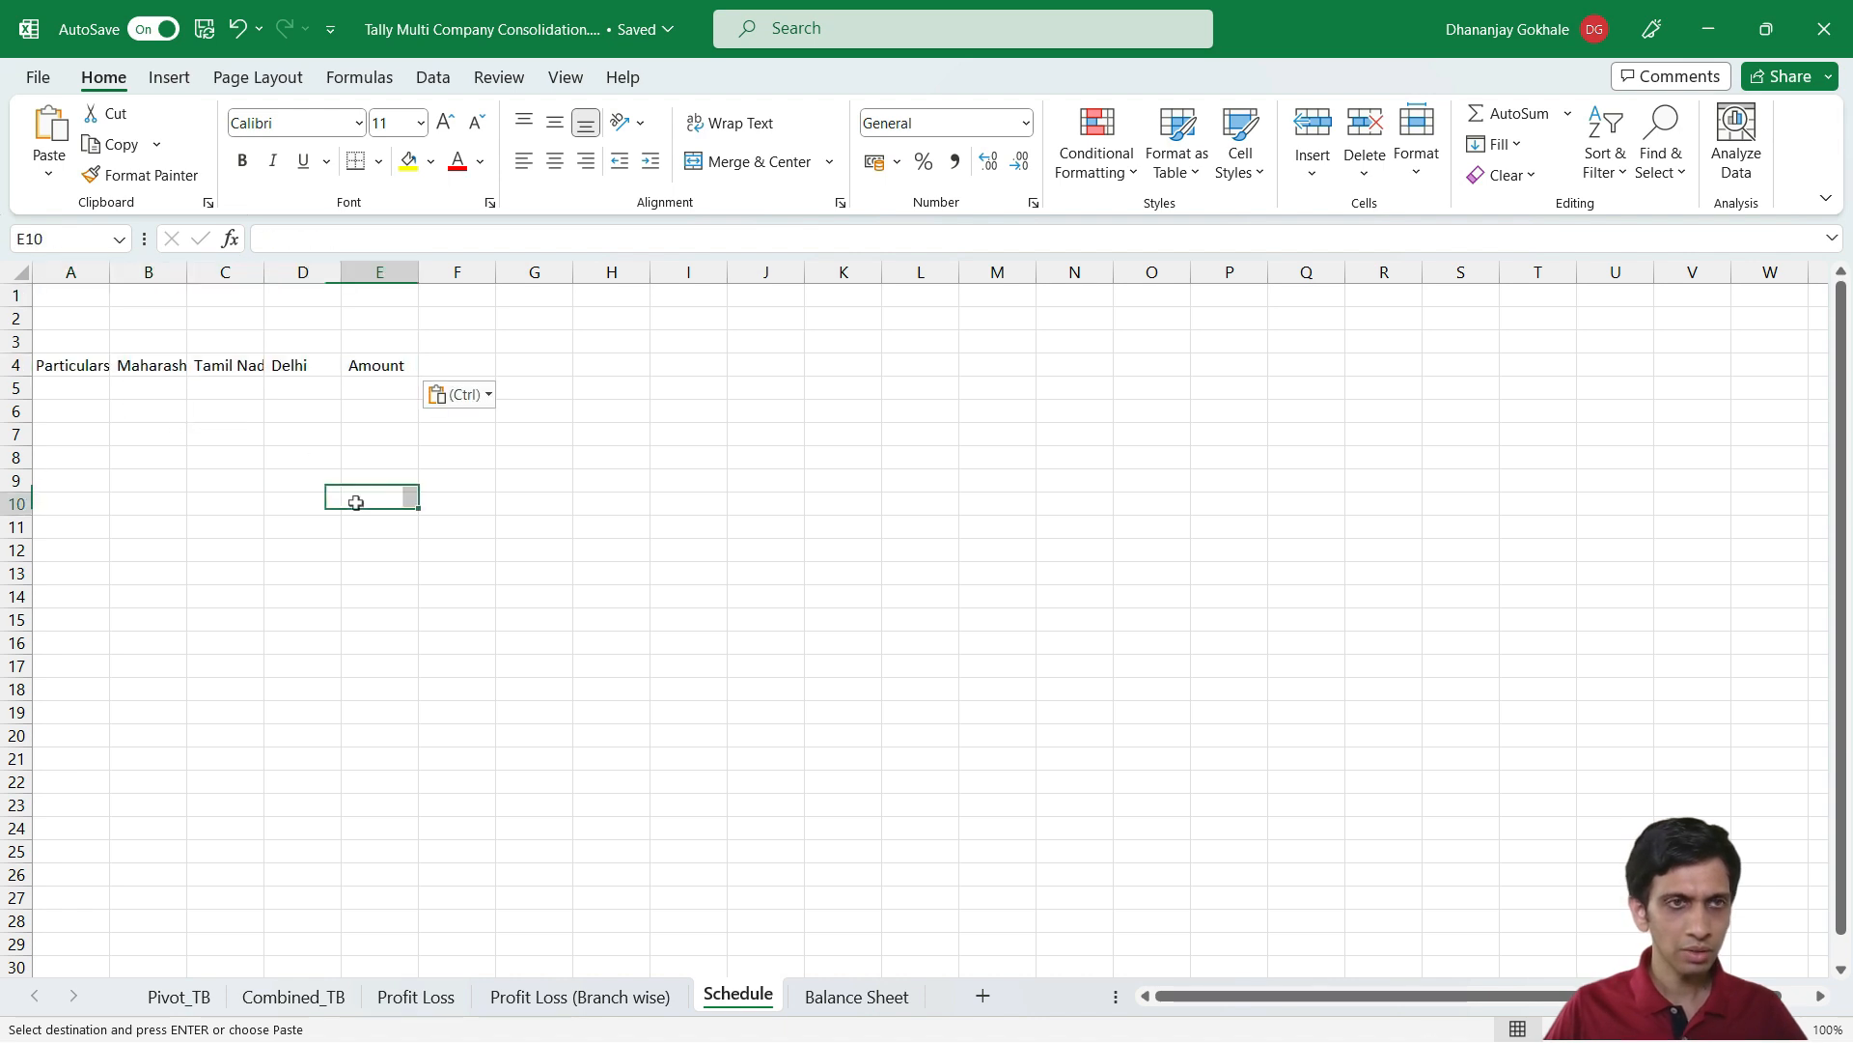
Apply the comma number format to columns B to E of Schedule and widen column A
click(357, 500)
scroll(357, 501, up, 2)
drag(135, 291, 542, 286)
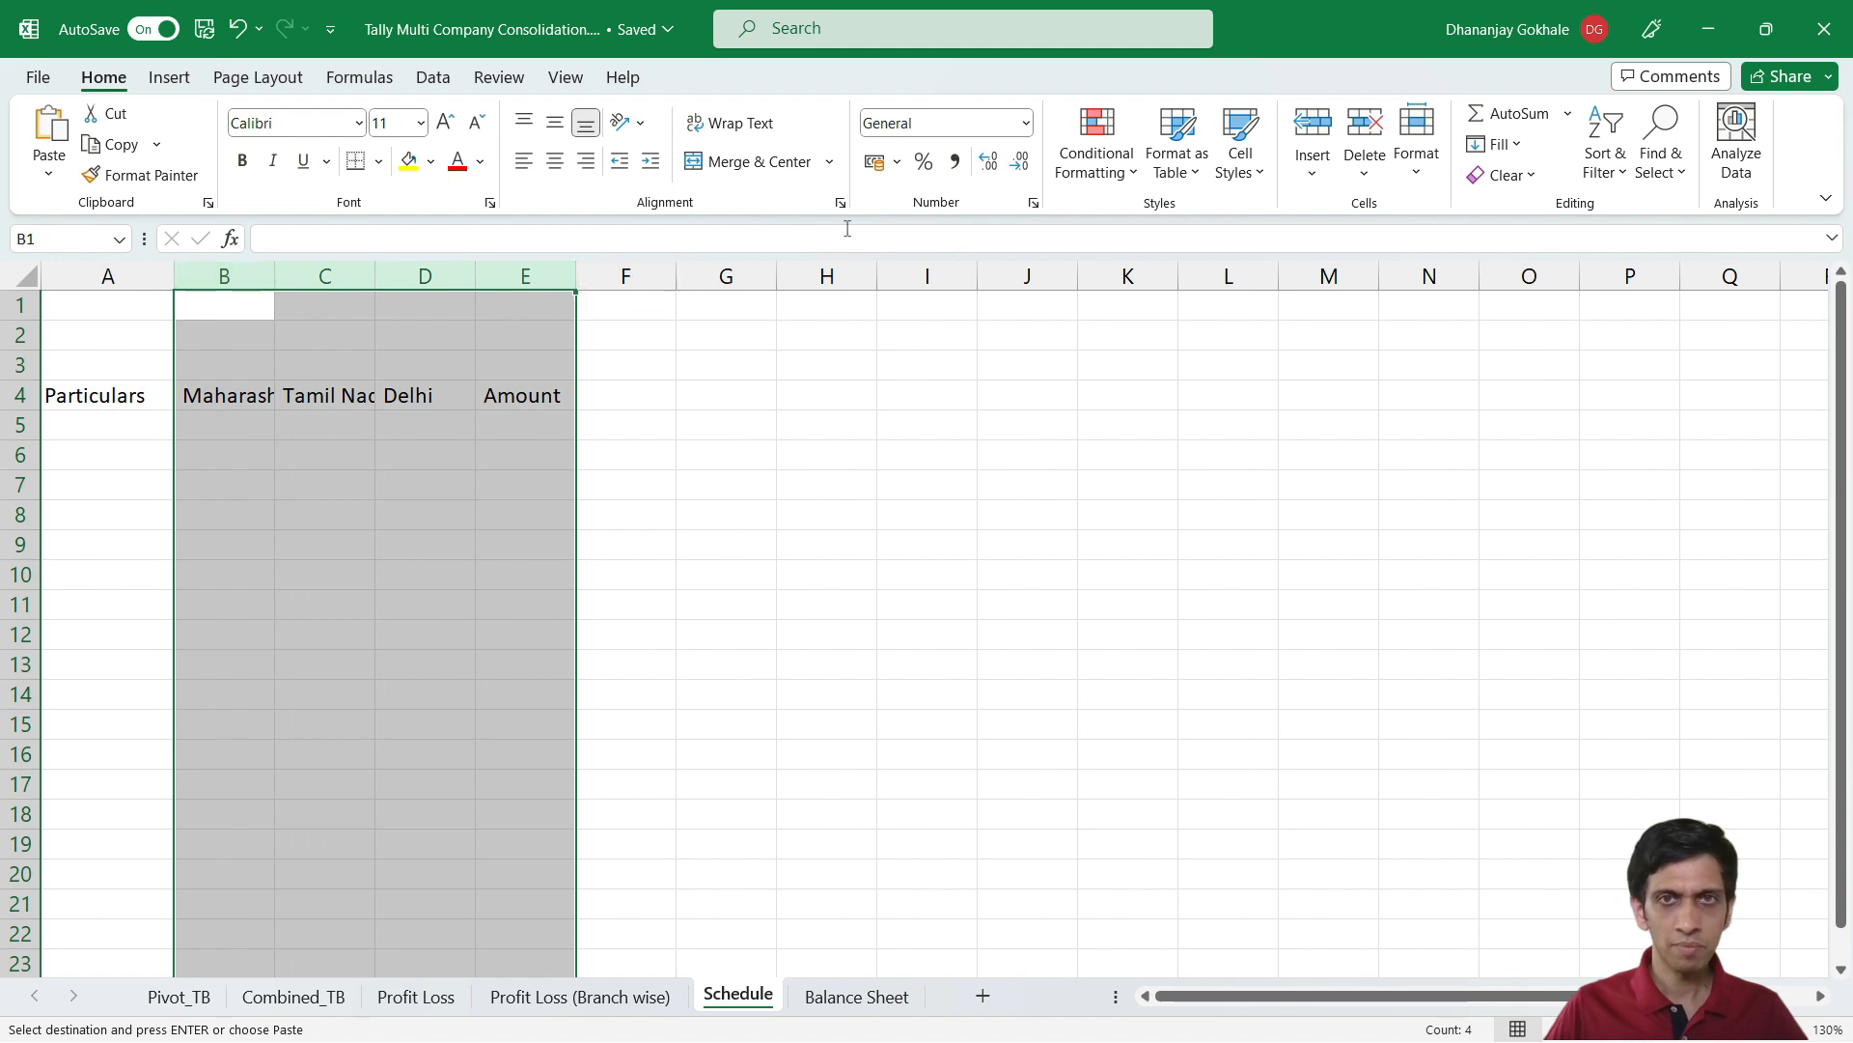
click(955, 161)
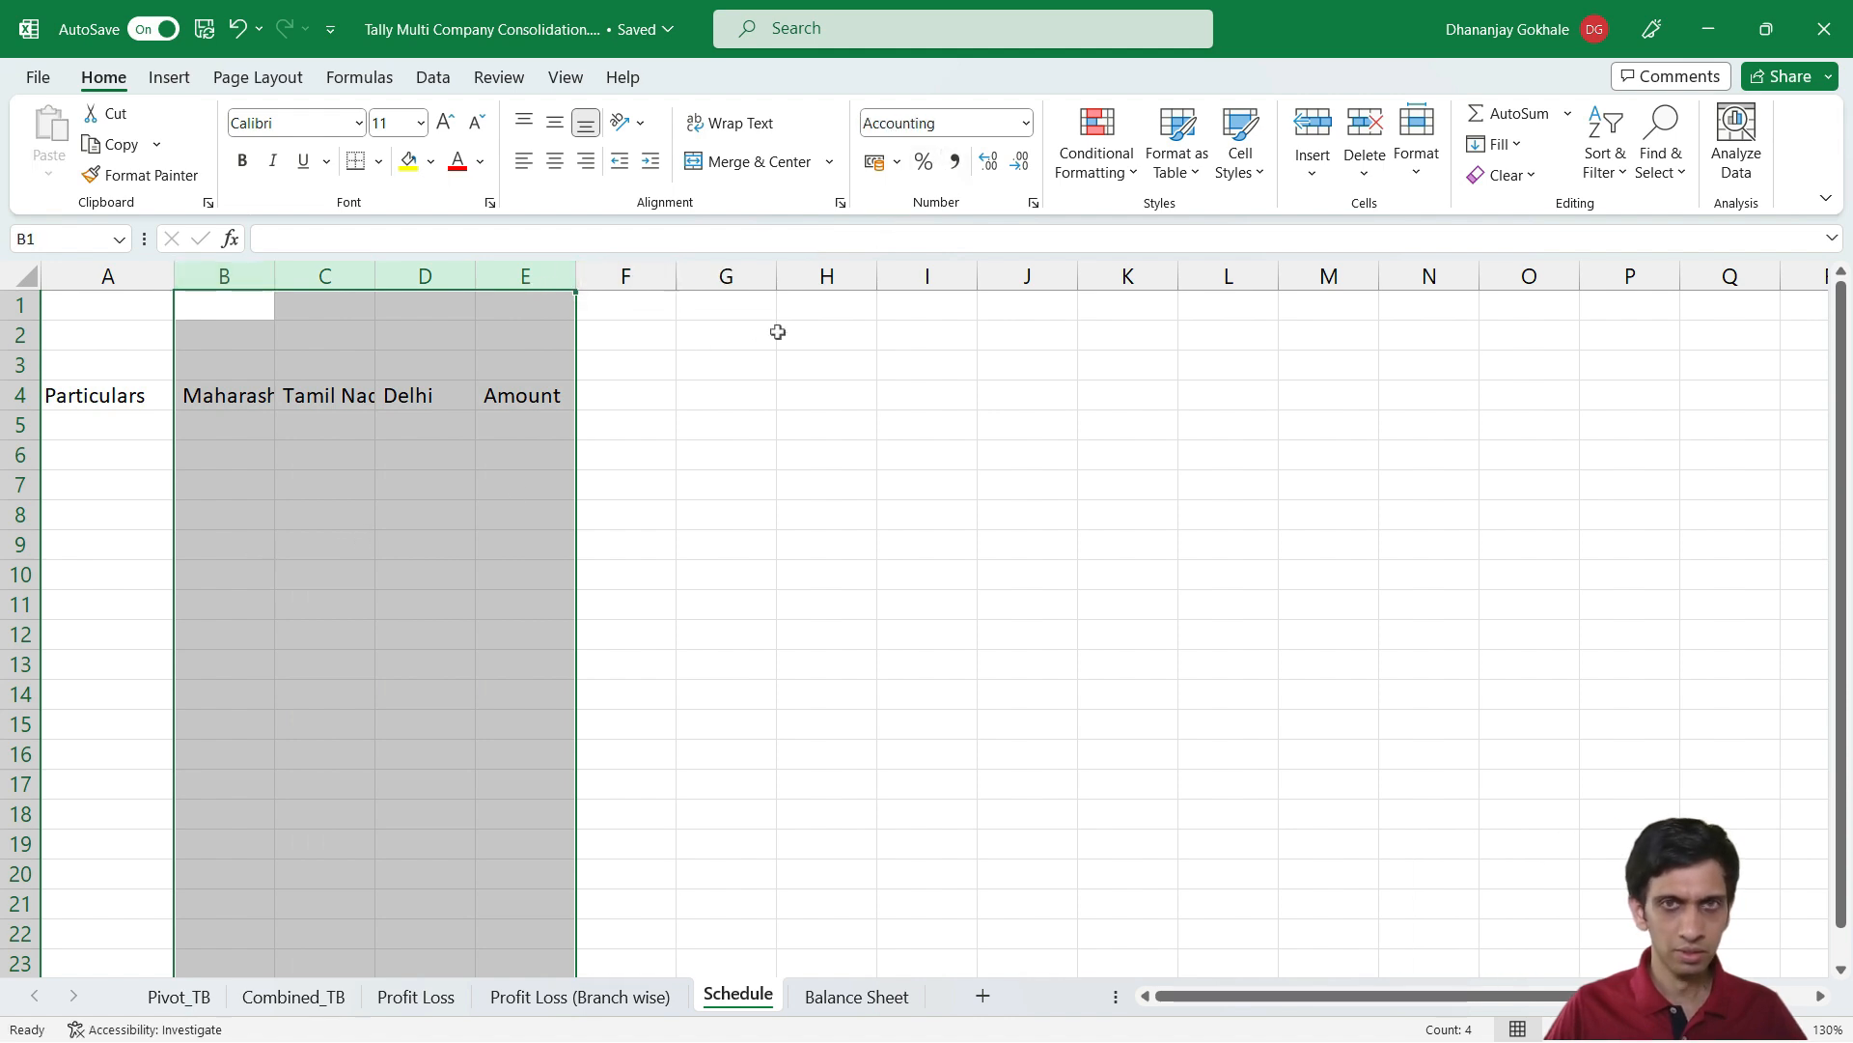
click(166, 545)
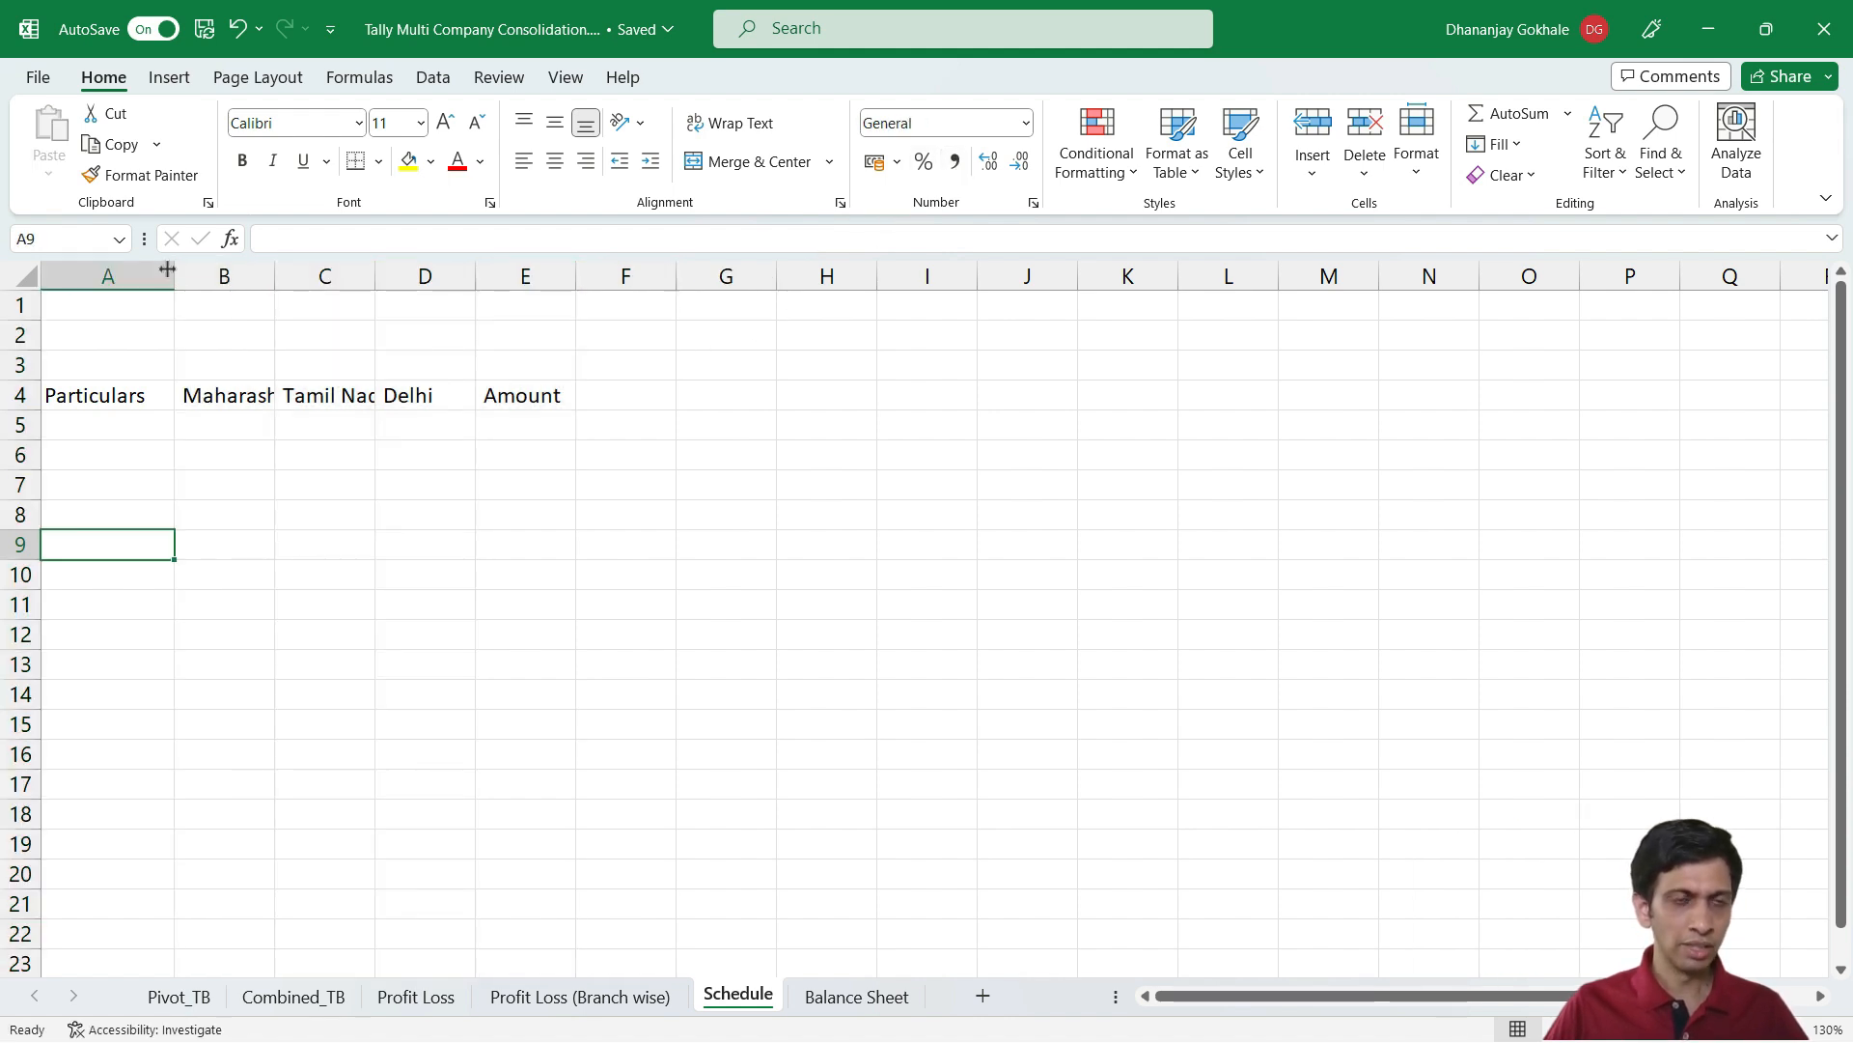
drag(166, 269, 237, 290)
click(130, 421)
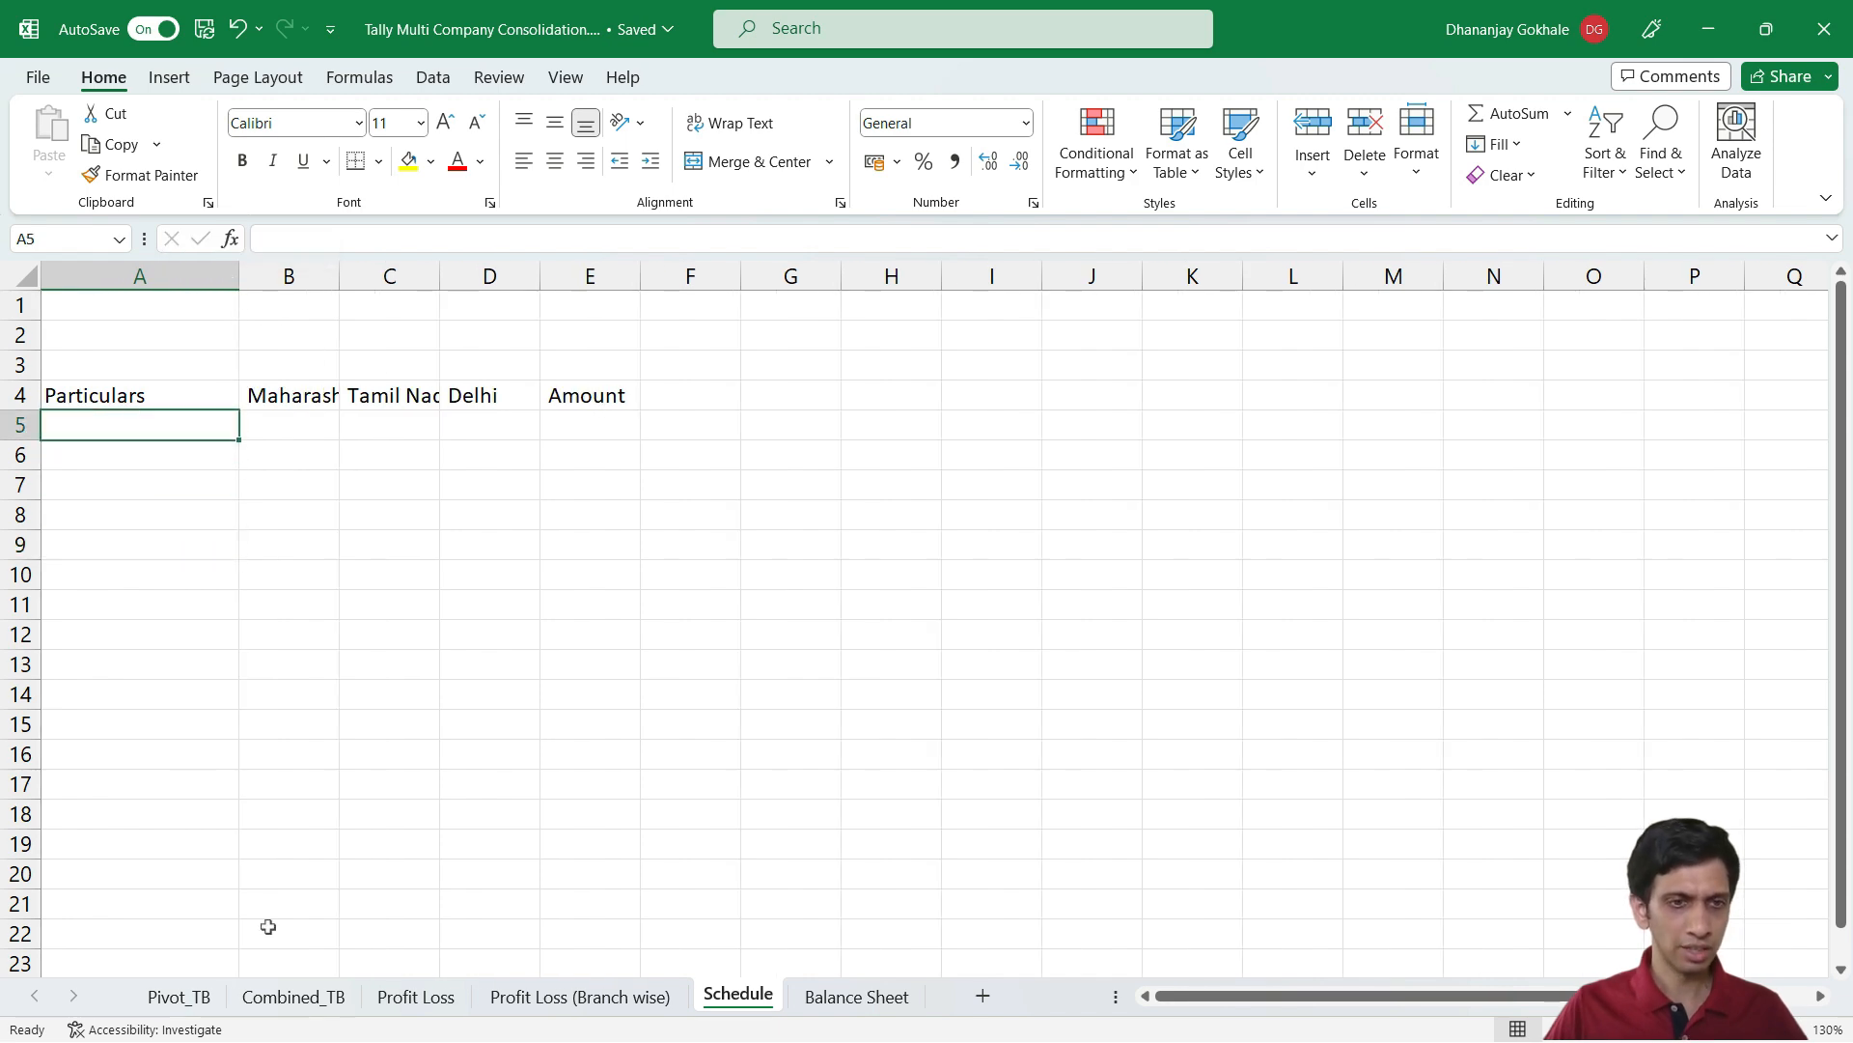
Check the Purchase Accounts ledger names in Pivot_TB, and enter Processor in A6 and RAM in A7 of Schedule
click(189, 996)
click(179, 772)
click(111, 750)
click(108, 742)
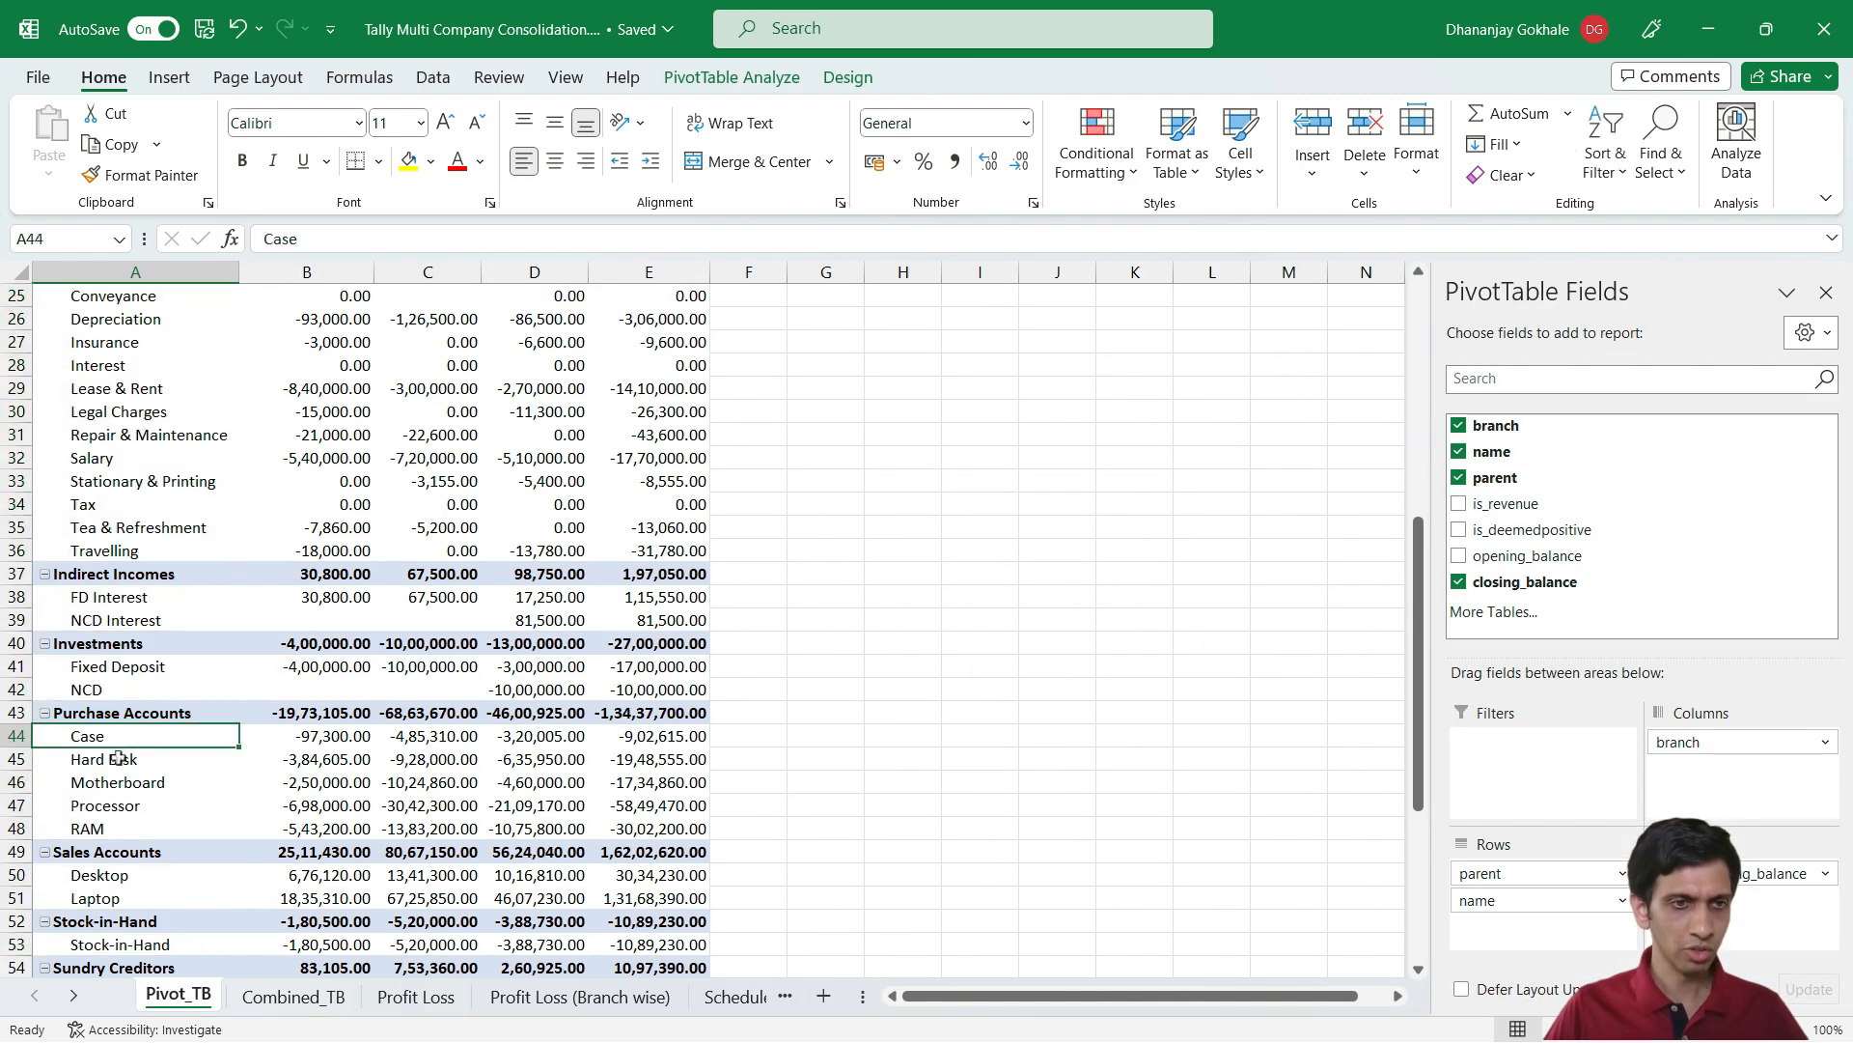
click(734, 997)
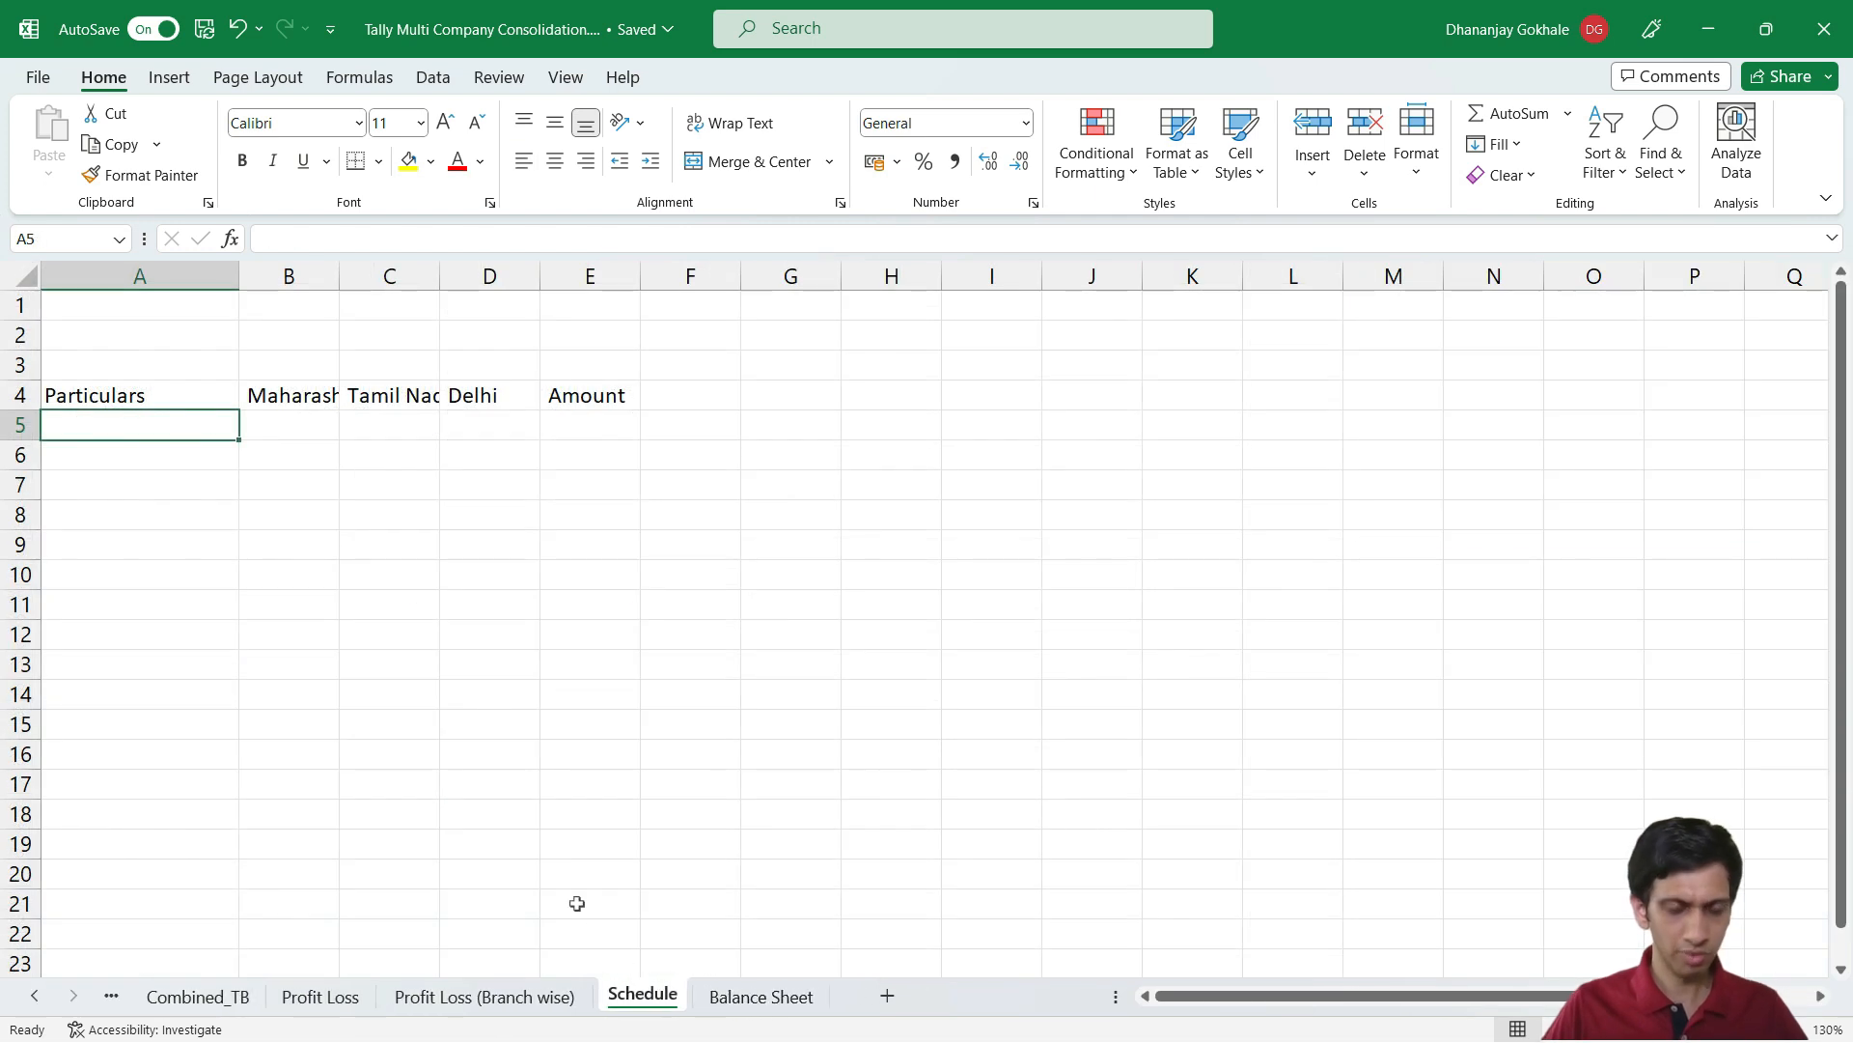
key(Down)
text(Pr)
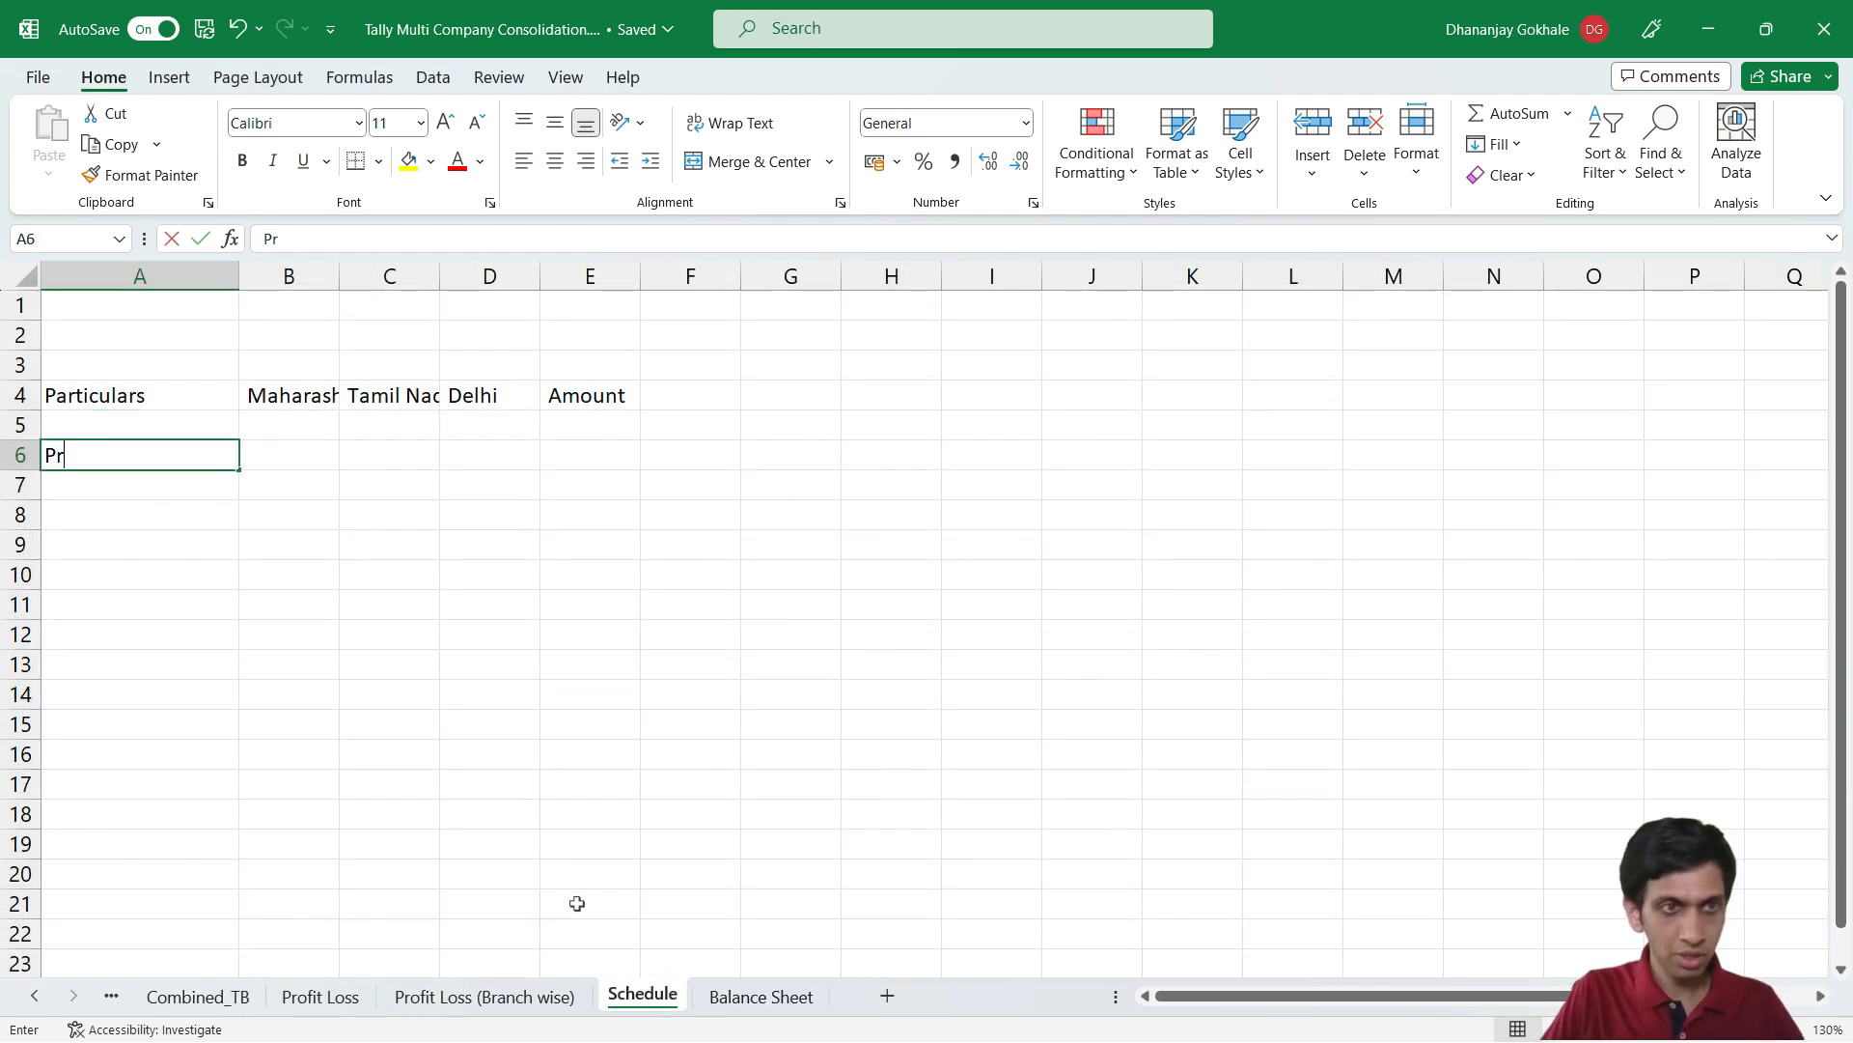
text(ocessor)
key(Return)
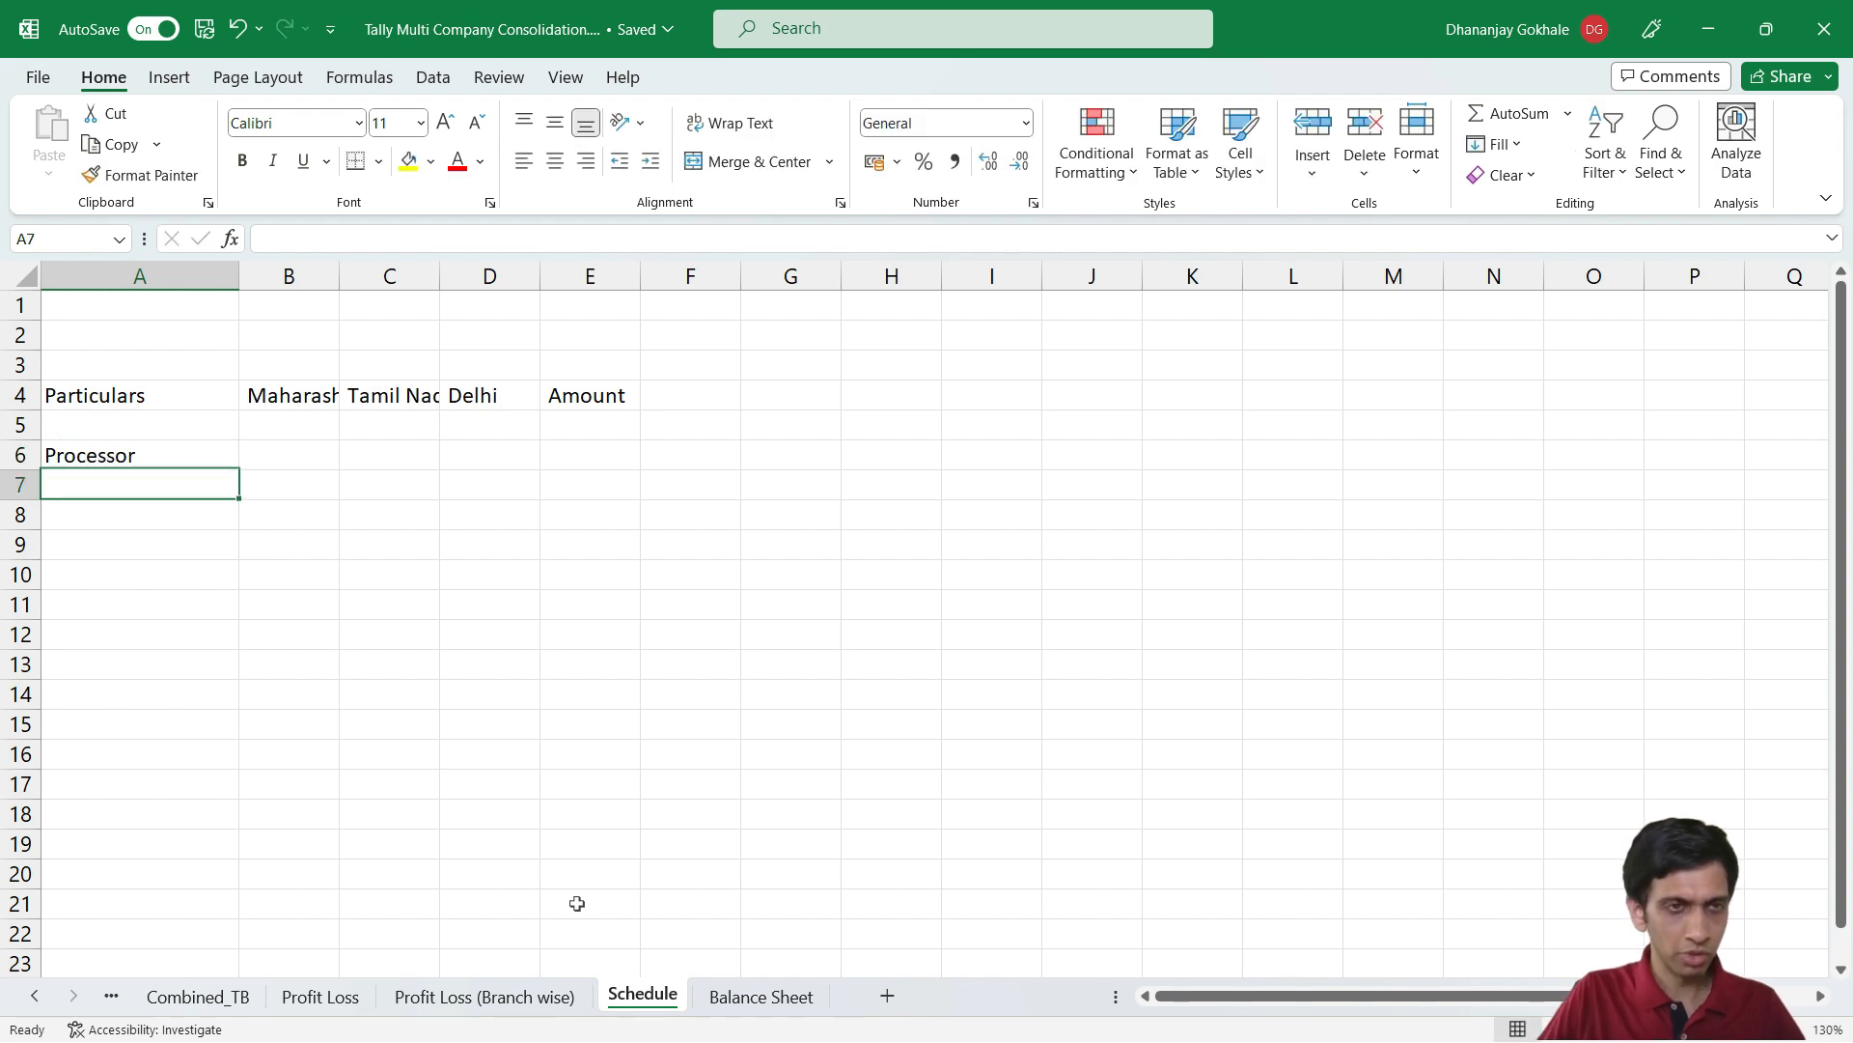
text(RAM)
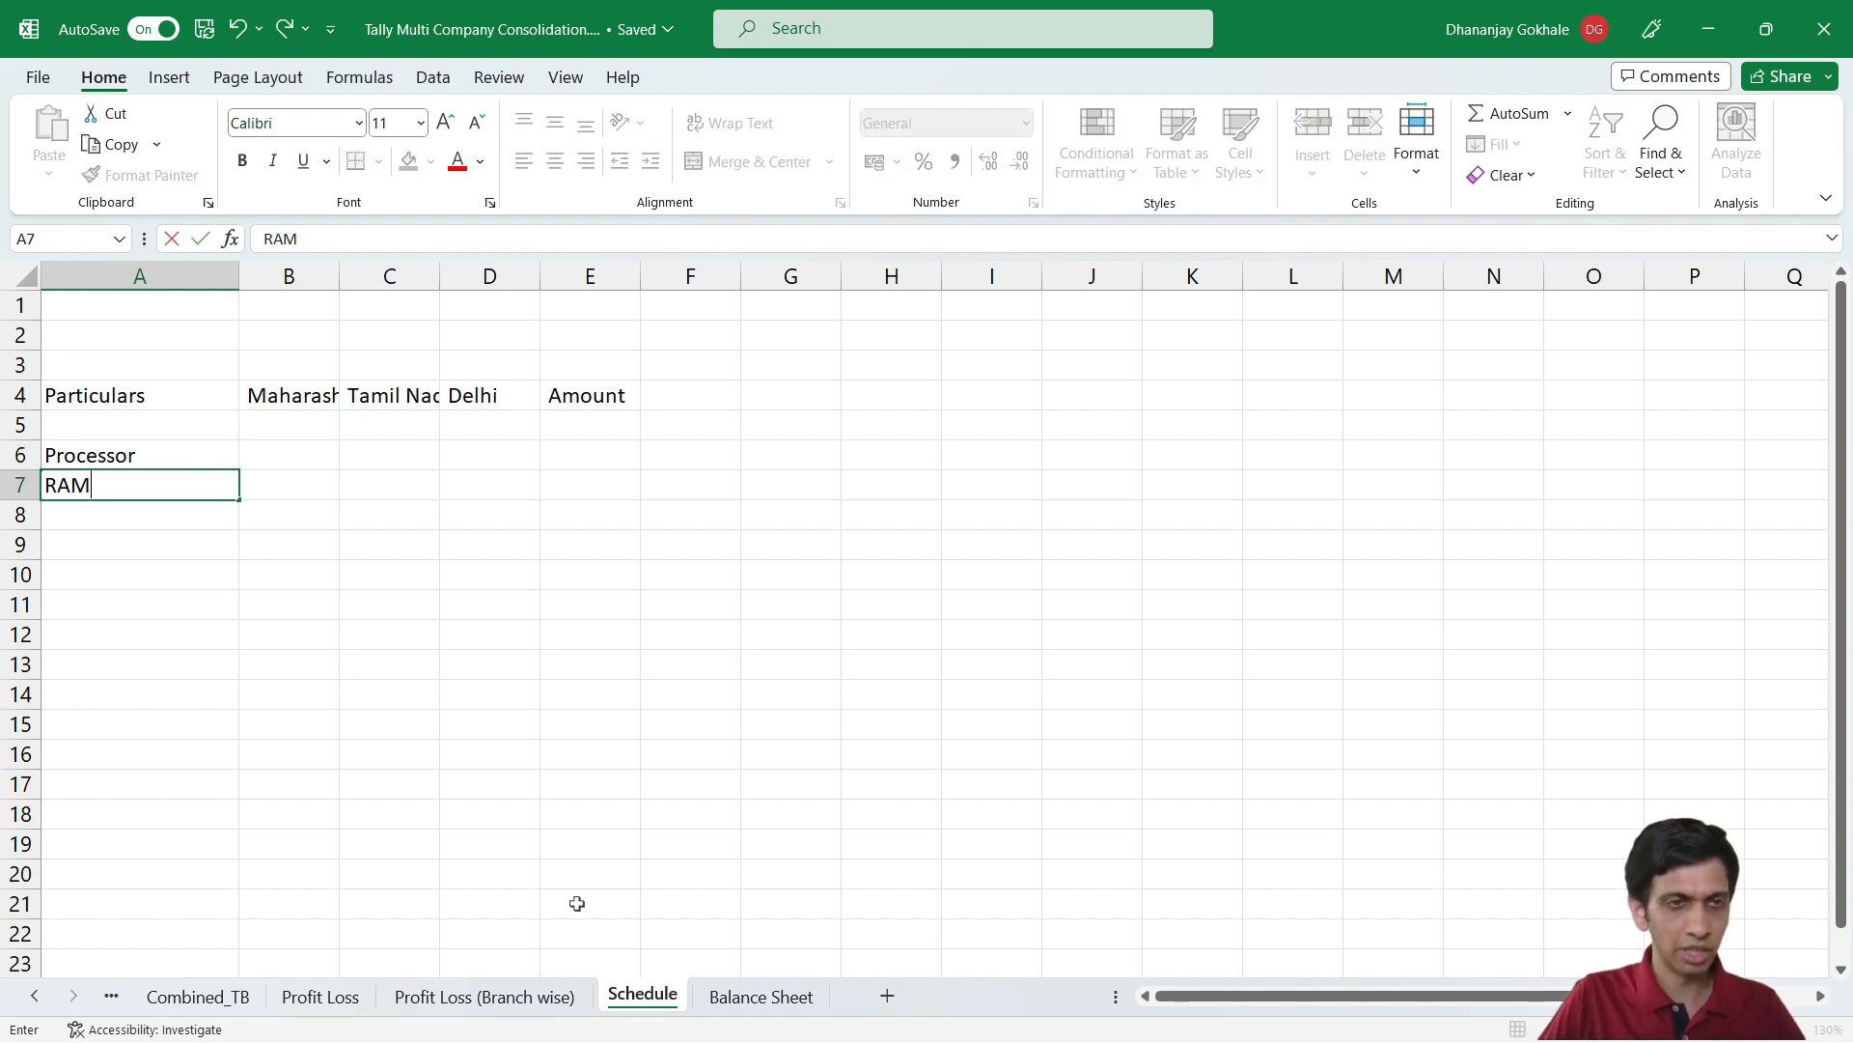
key(Return)
Copy the text of the Purchase formula in B12 of Profit Loss (Branch wise), leaving that cell unchanged
key(Up)
key(Up)
key(Up)
key(Right)
key(Down)
key(ctrl+Page_Up)
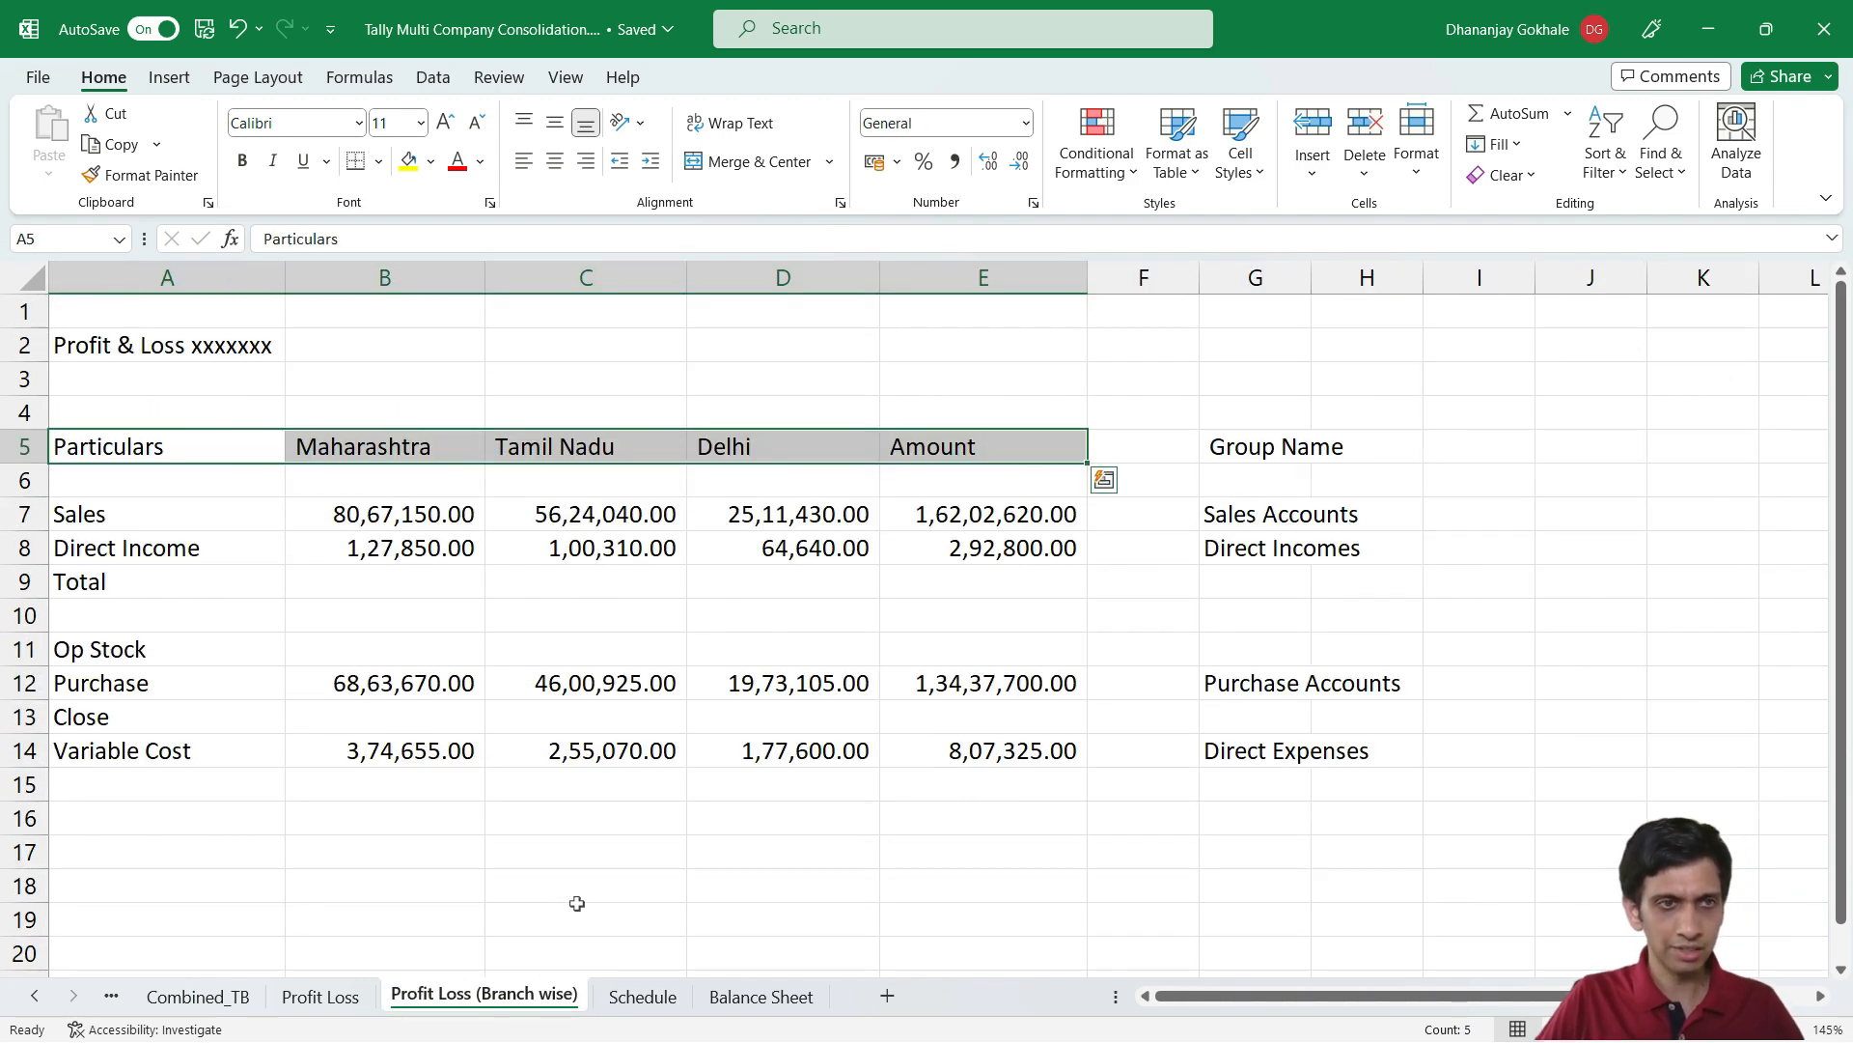
key(Down)
key(Down)
key(Right)
key(Down)
key(Down)
key(Down)
key(Down)
key(Down)
key(F2)
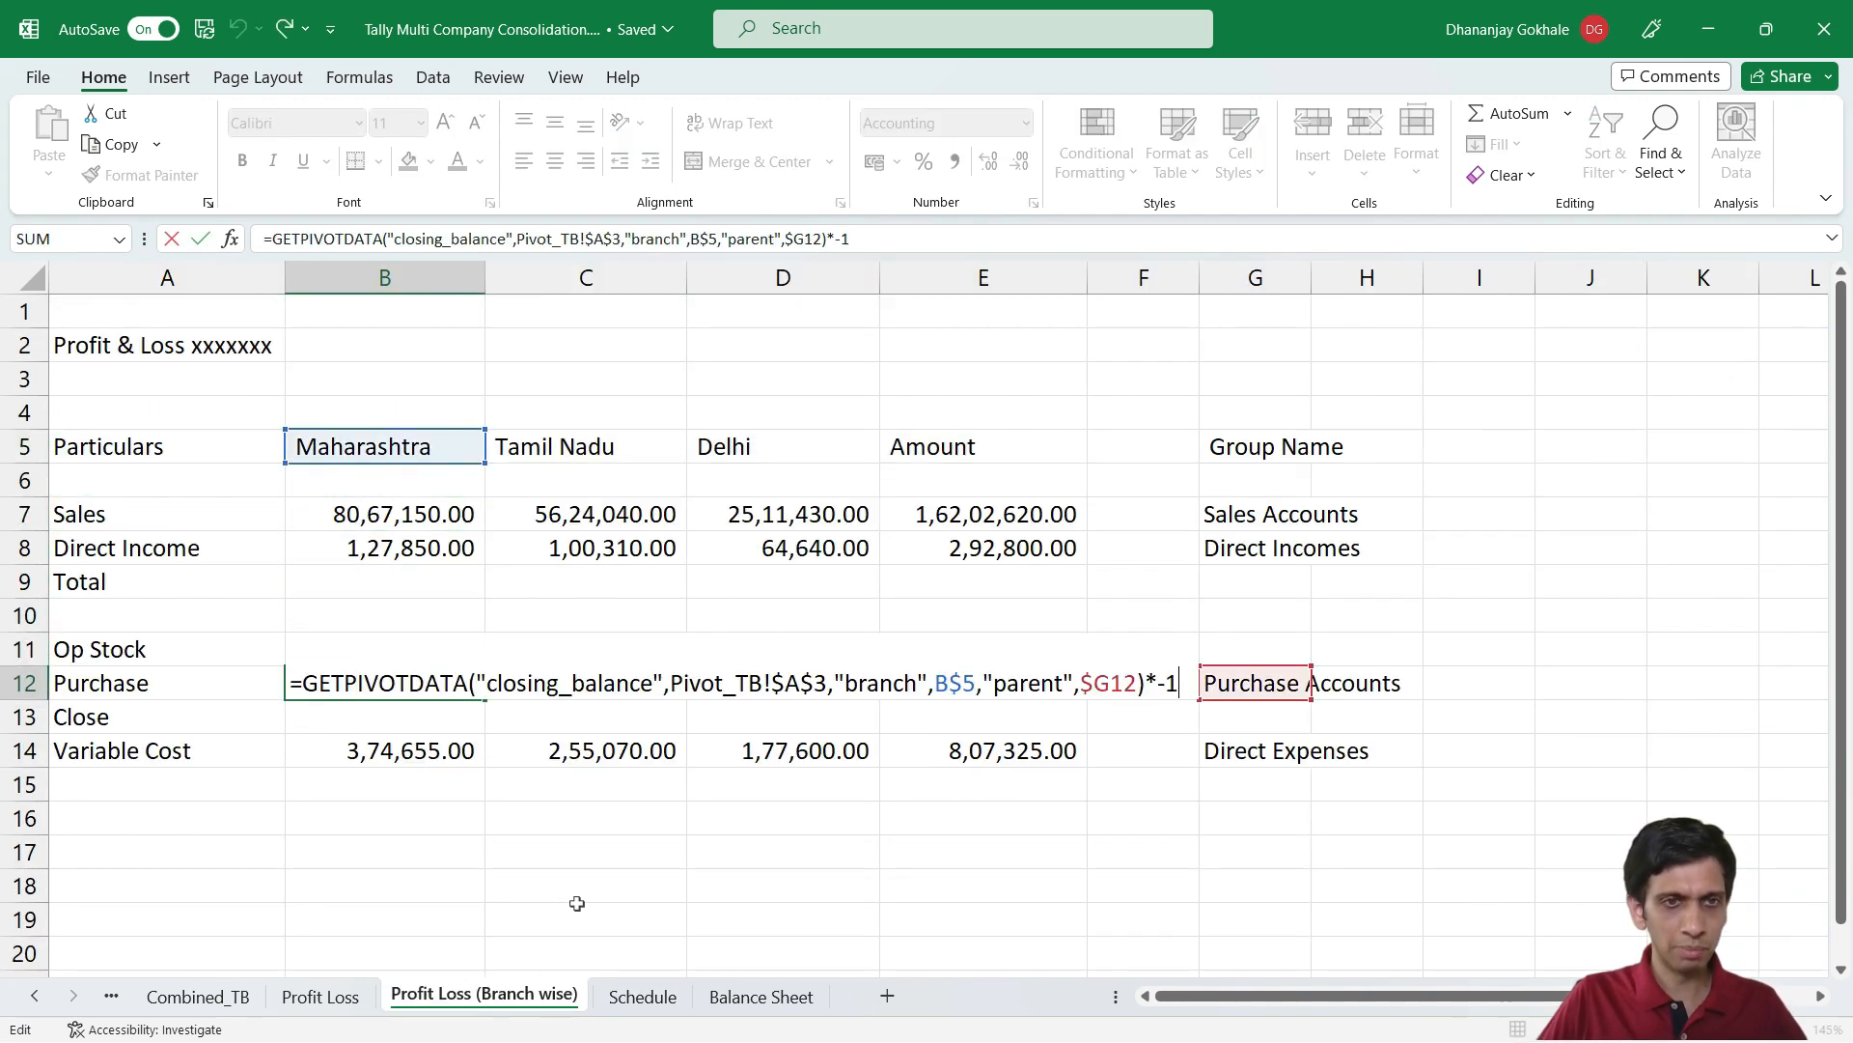
key(shift+Home)
key(ctrl+c)
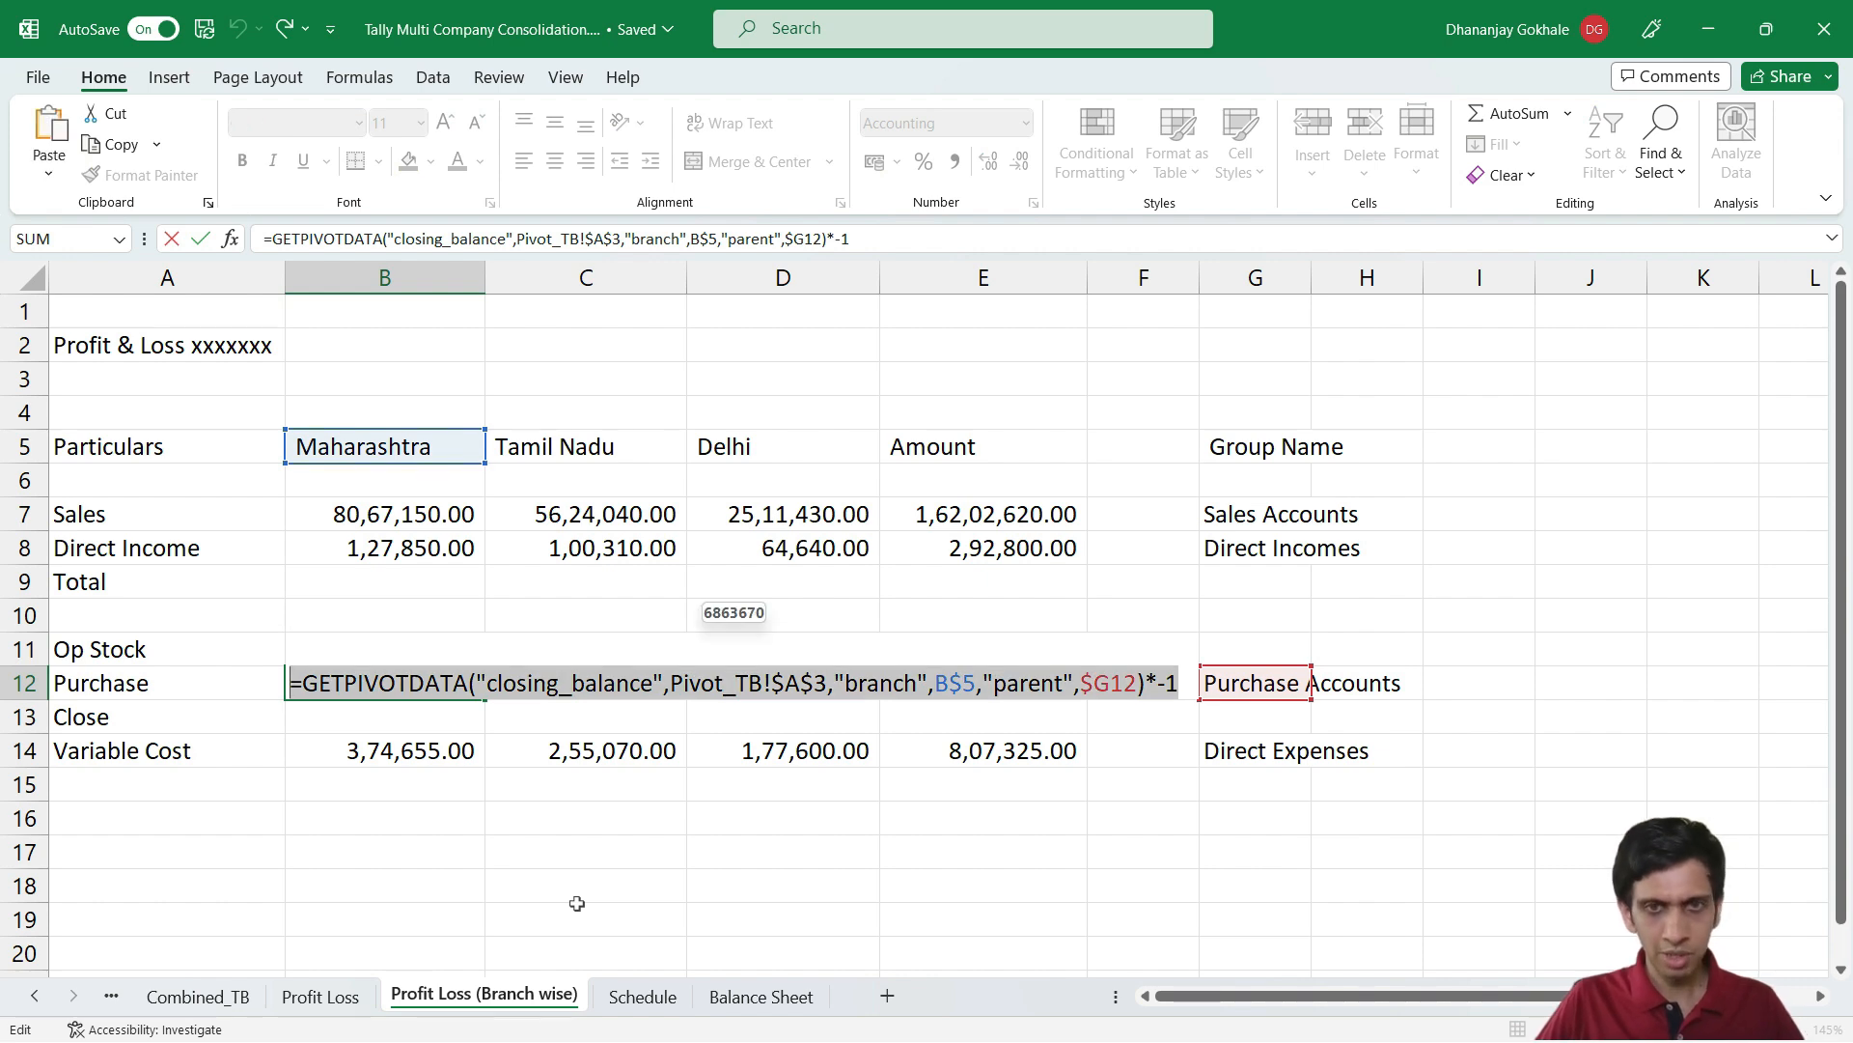
key(Escape)
Paste the formula text into B6 of Schedule and repoint its branch reference to B$4 and its item reference to $A6
key(ctrl+Page_Down)
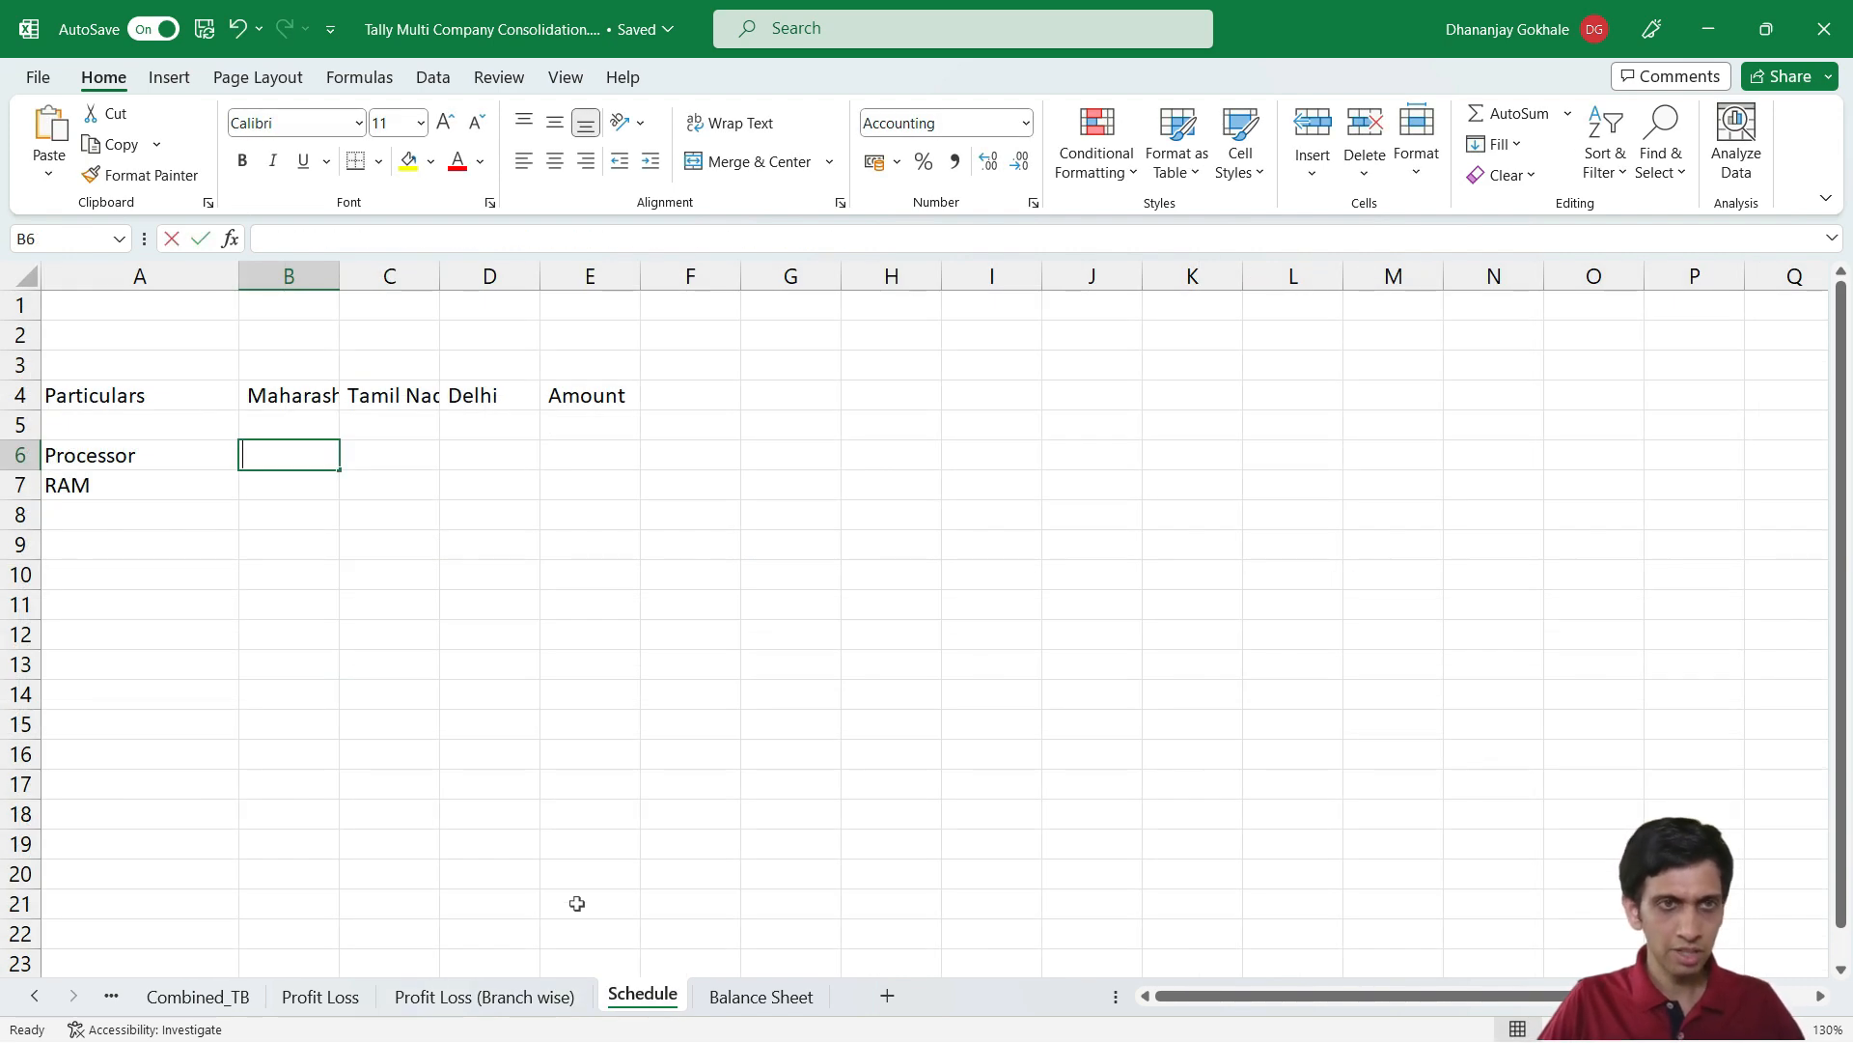
key(F2)
key(ctrl+v)
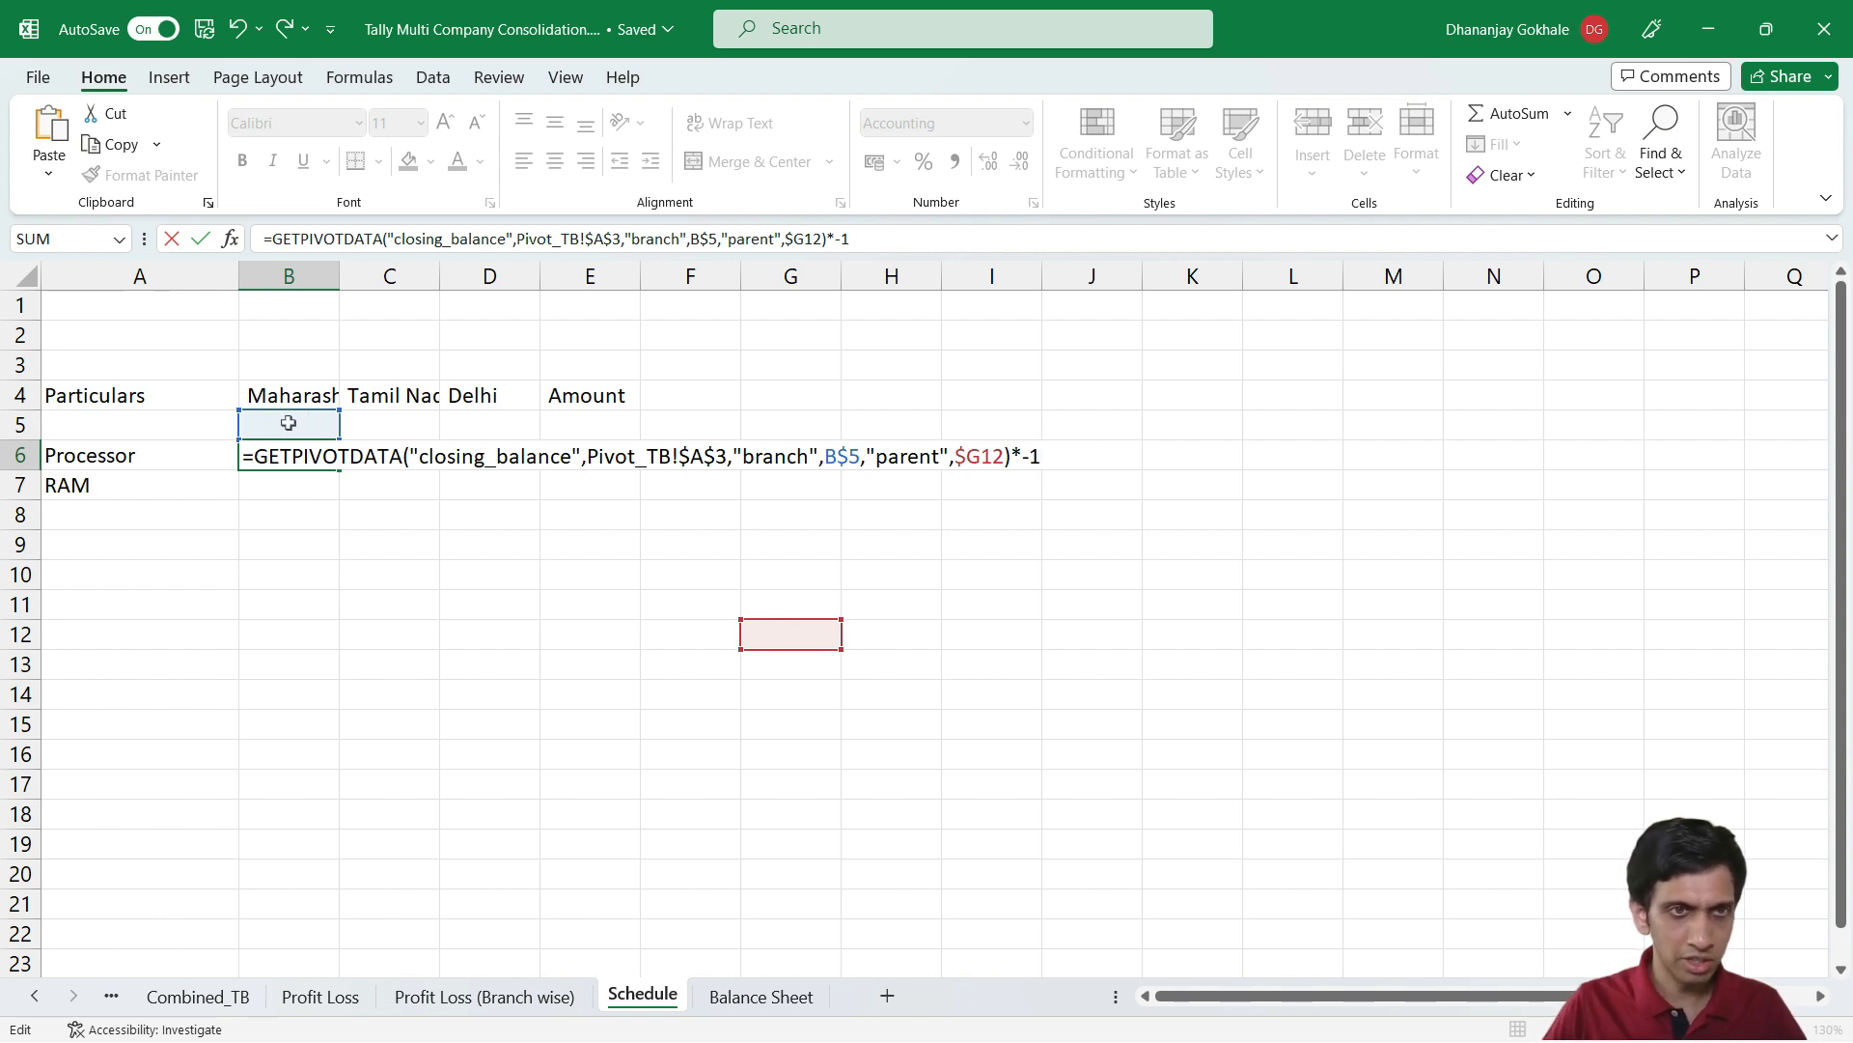
drag(289, 423, 289, 396)
drag(799, 652, 198, 473)
key(Return)
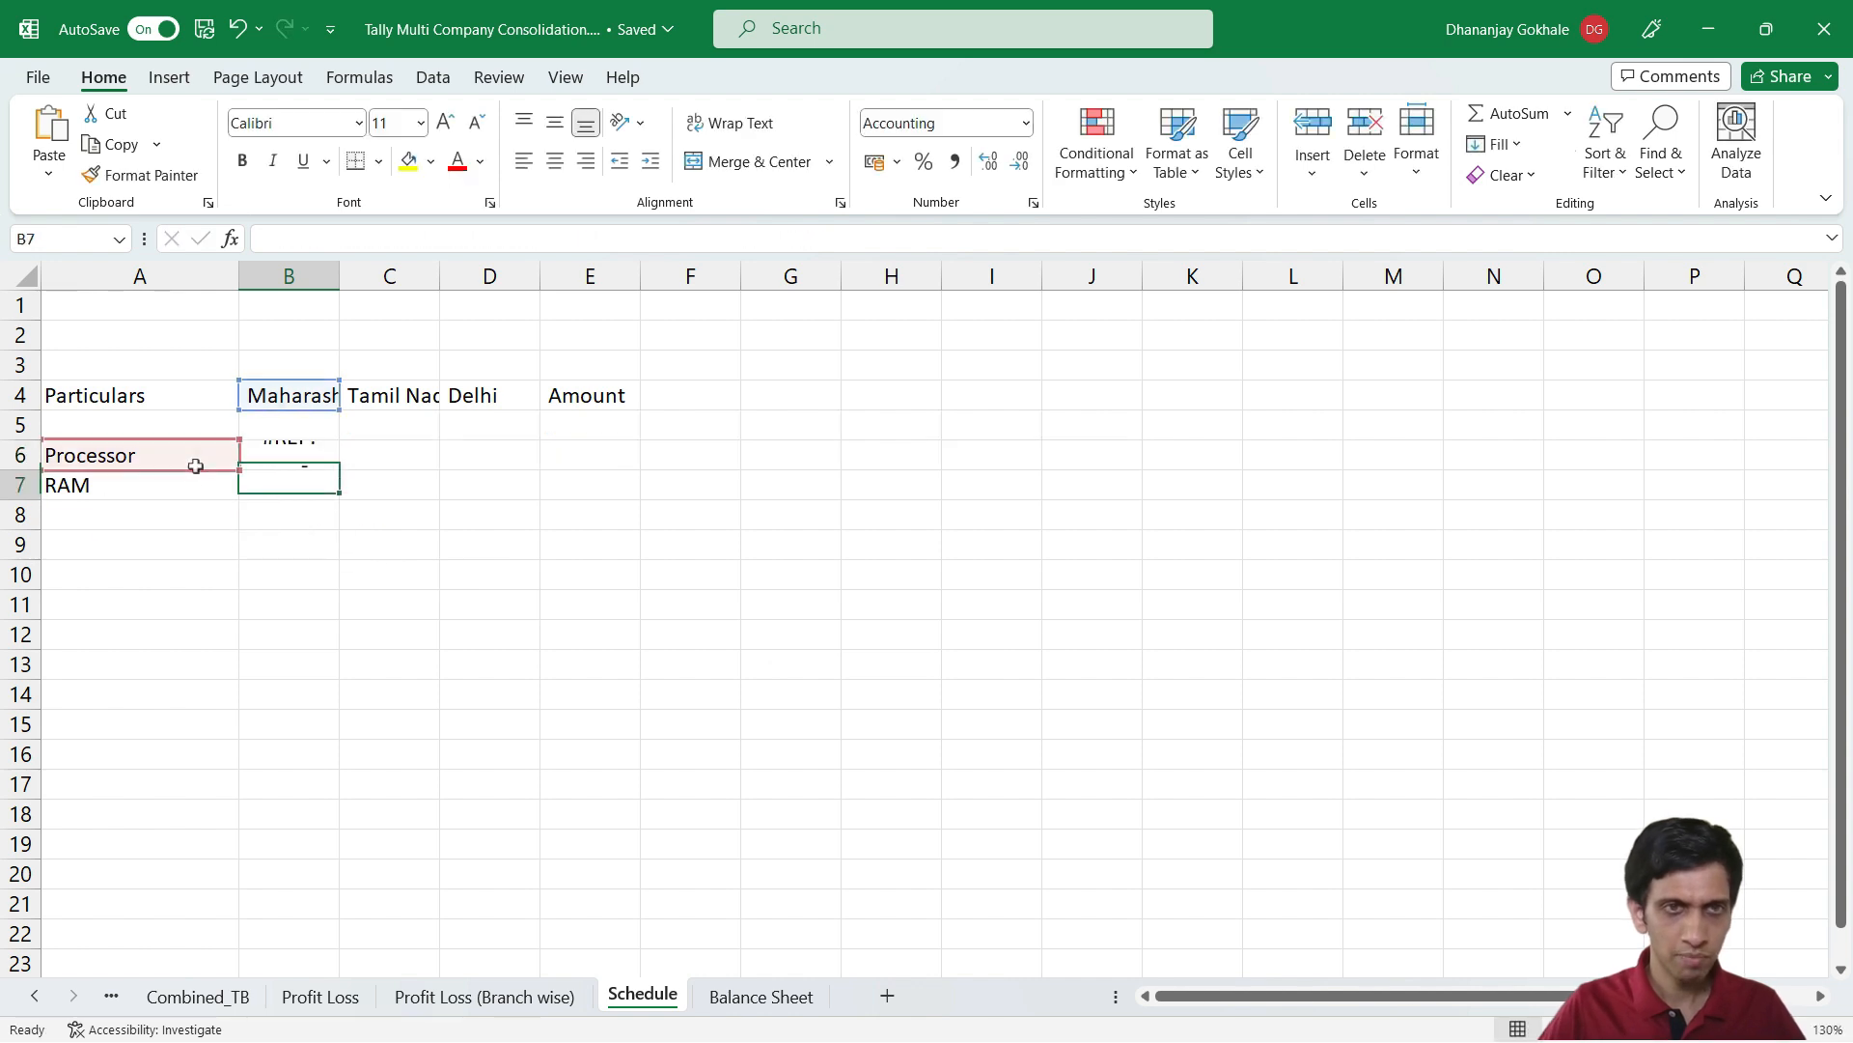
Replace the field "parent" with "name" in the GETPIVOTDATA formula in B6
key(Up)
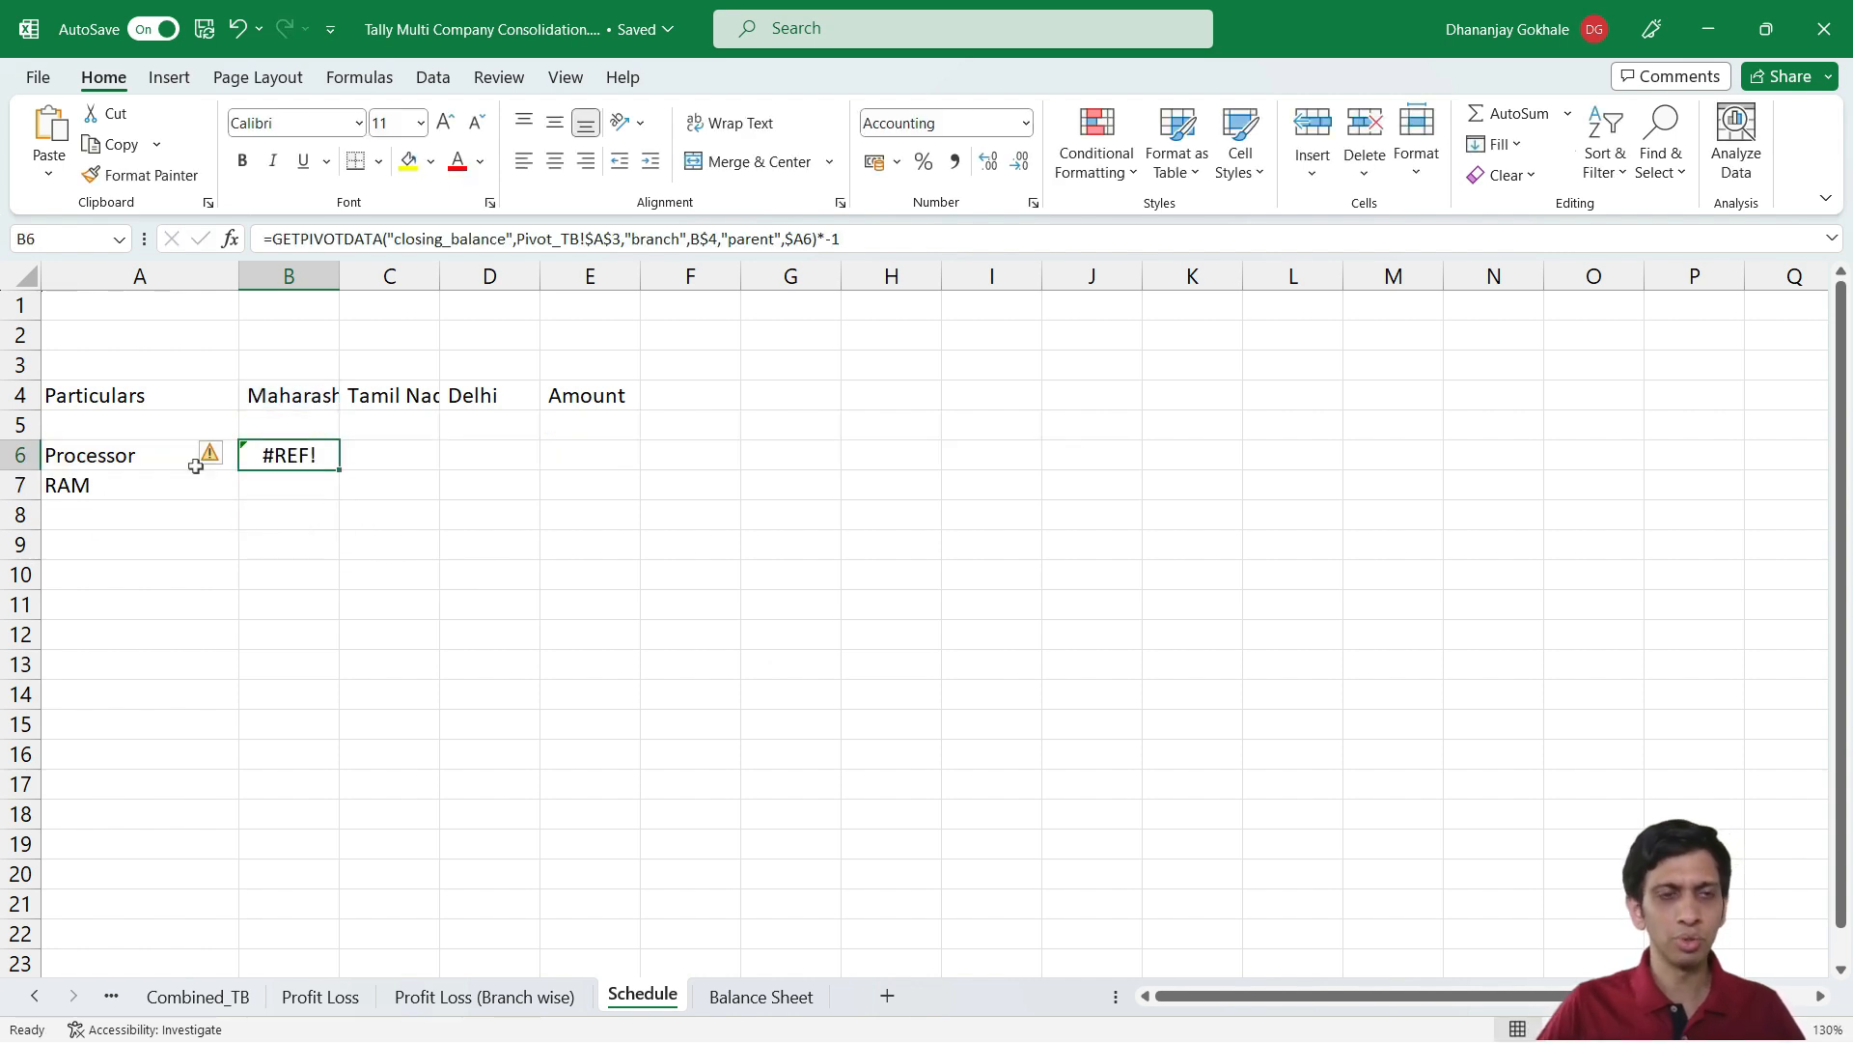
key(F2)
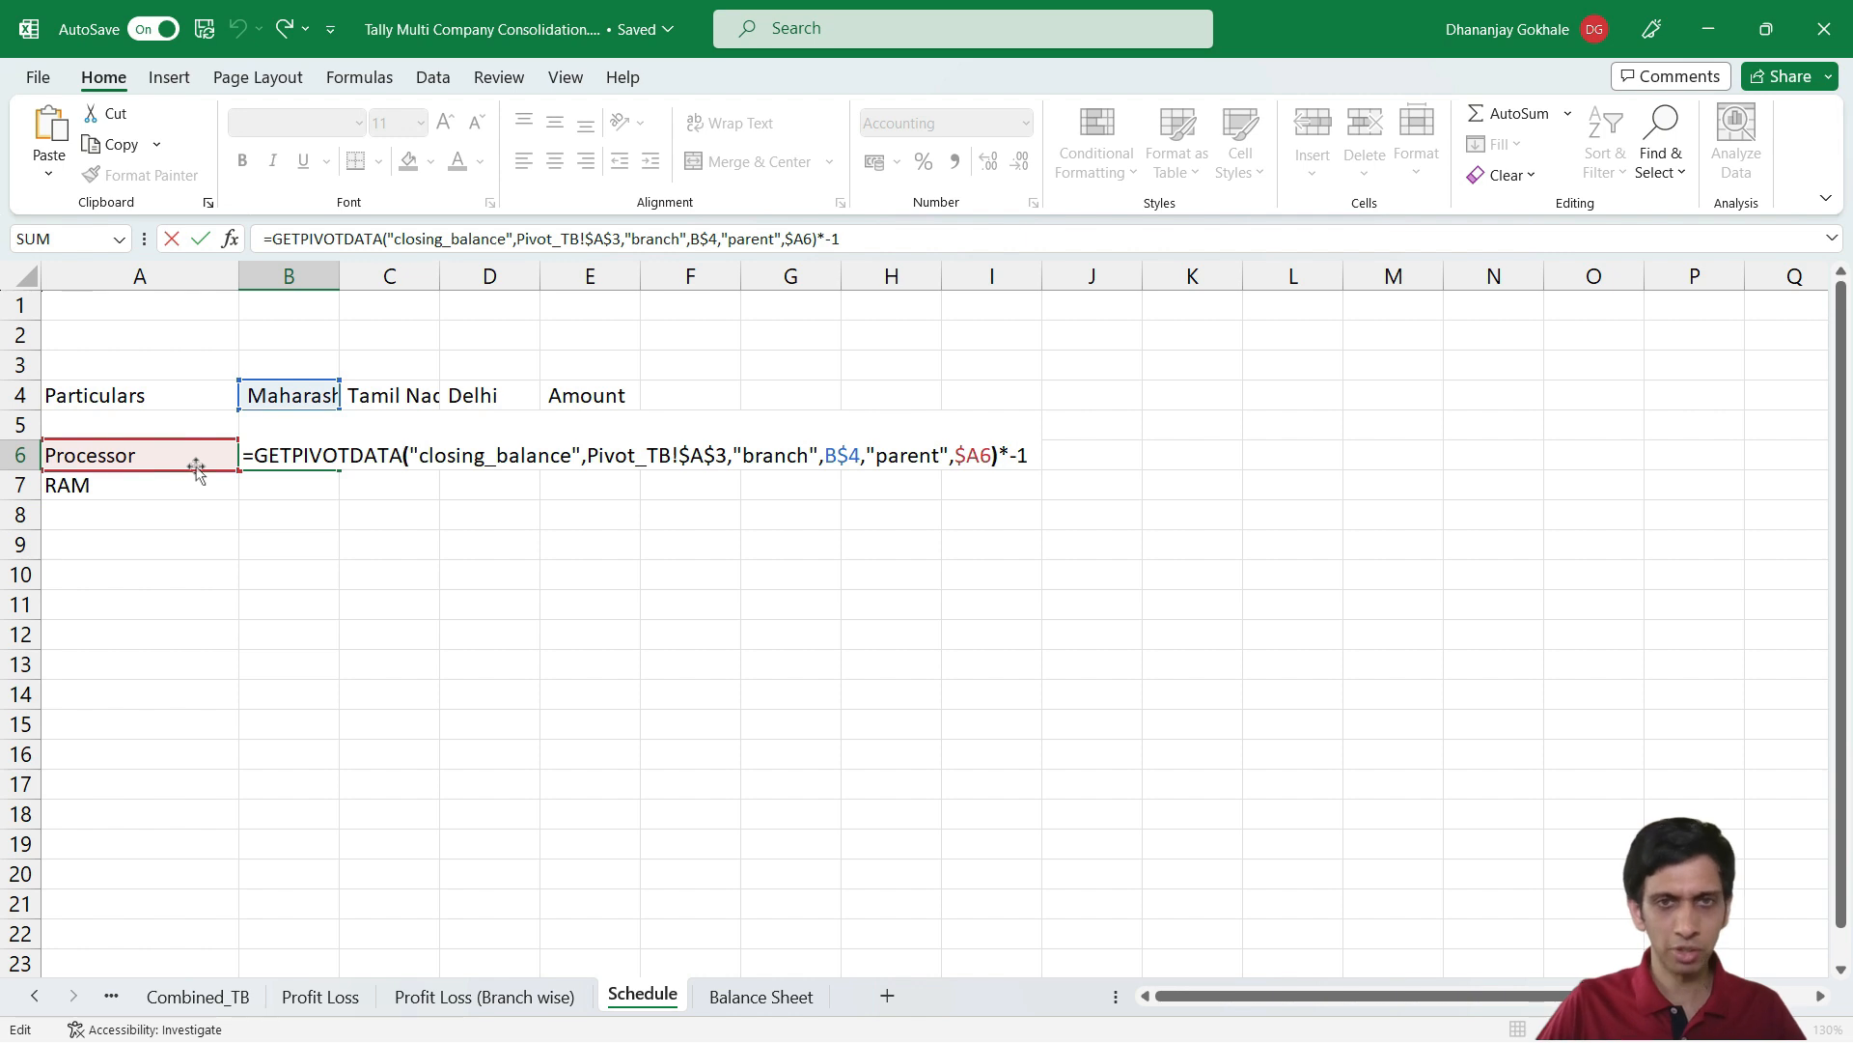
key(Left)
key(Left)
key(Left)
key(Left)
key(Left)
key(Left)
key(Left)
key(Left)
key(Left)
key(Left)
key(Right)
key(Right)
key(Right)
key(shift+Right)
key(shift+Right)
key(shift+Right)
key(shift+Right)
key(shift+Right)
key(shift+Right)
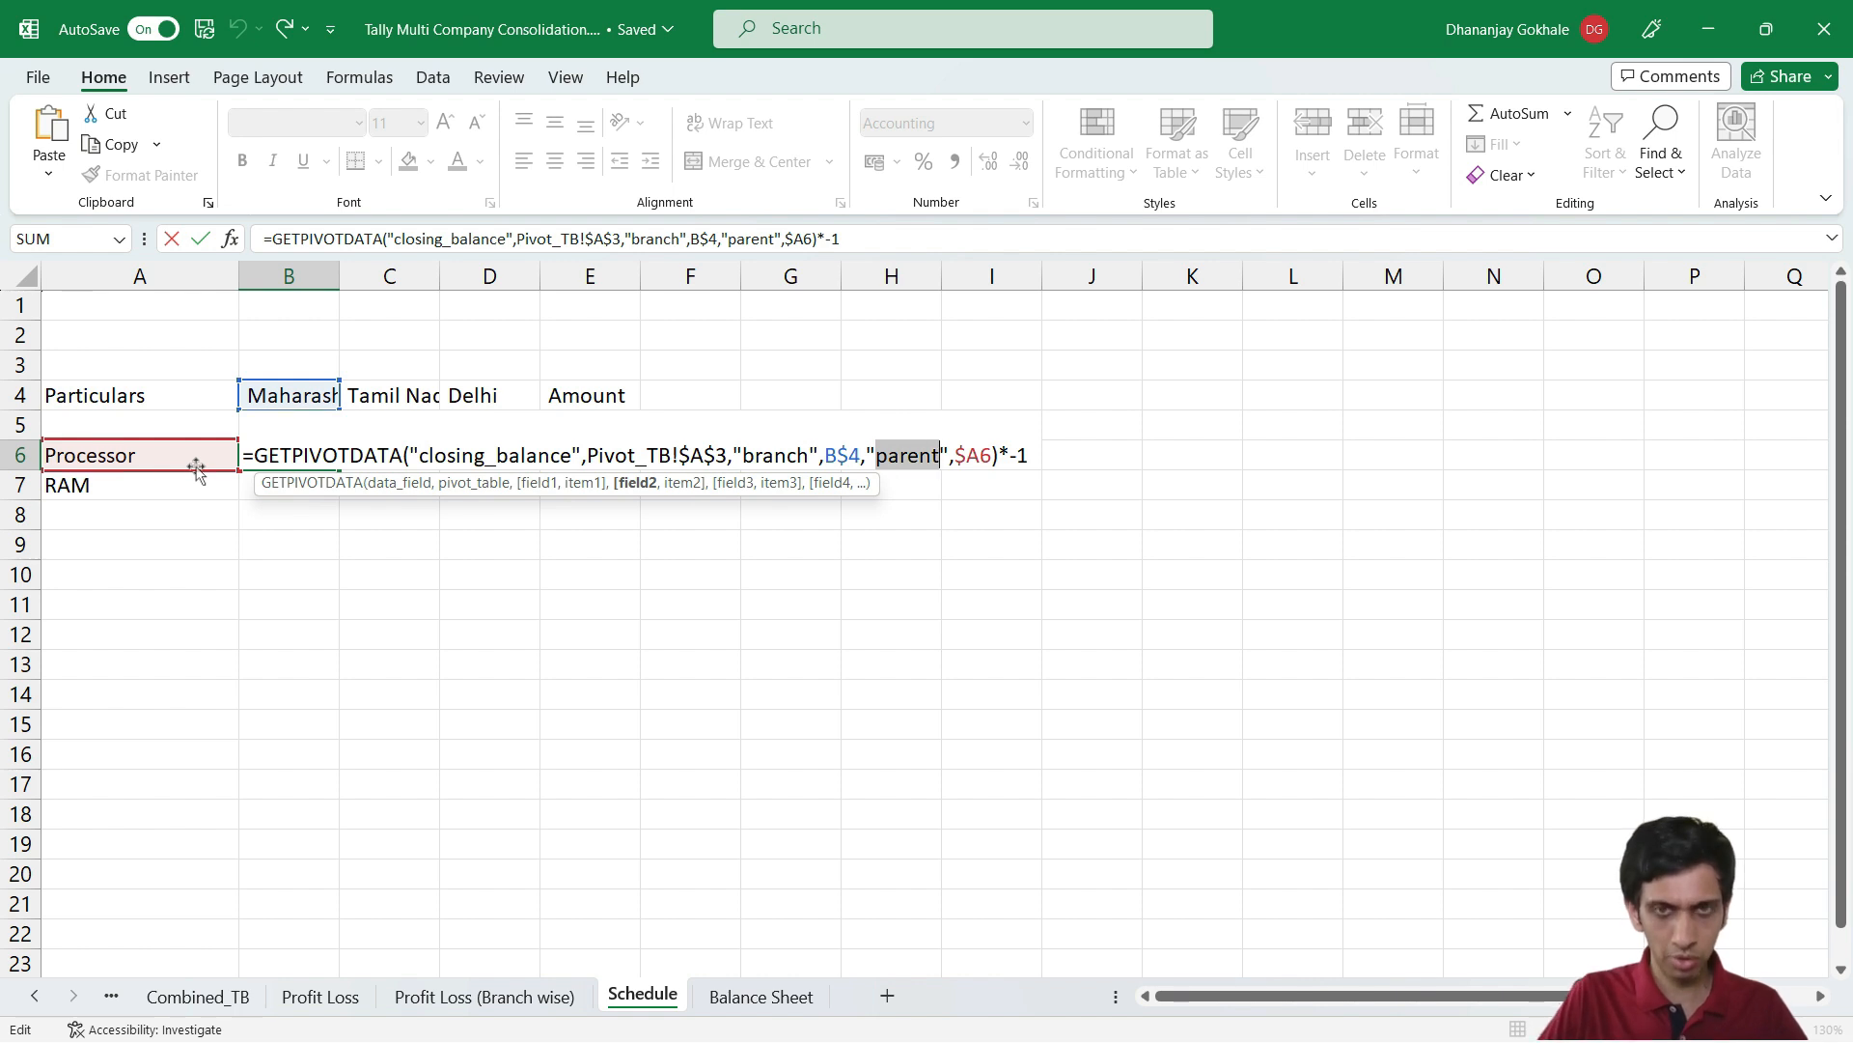
text(name)
key(Return)
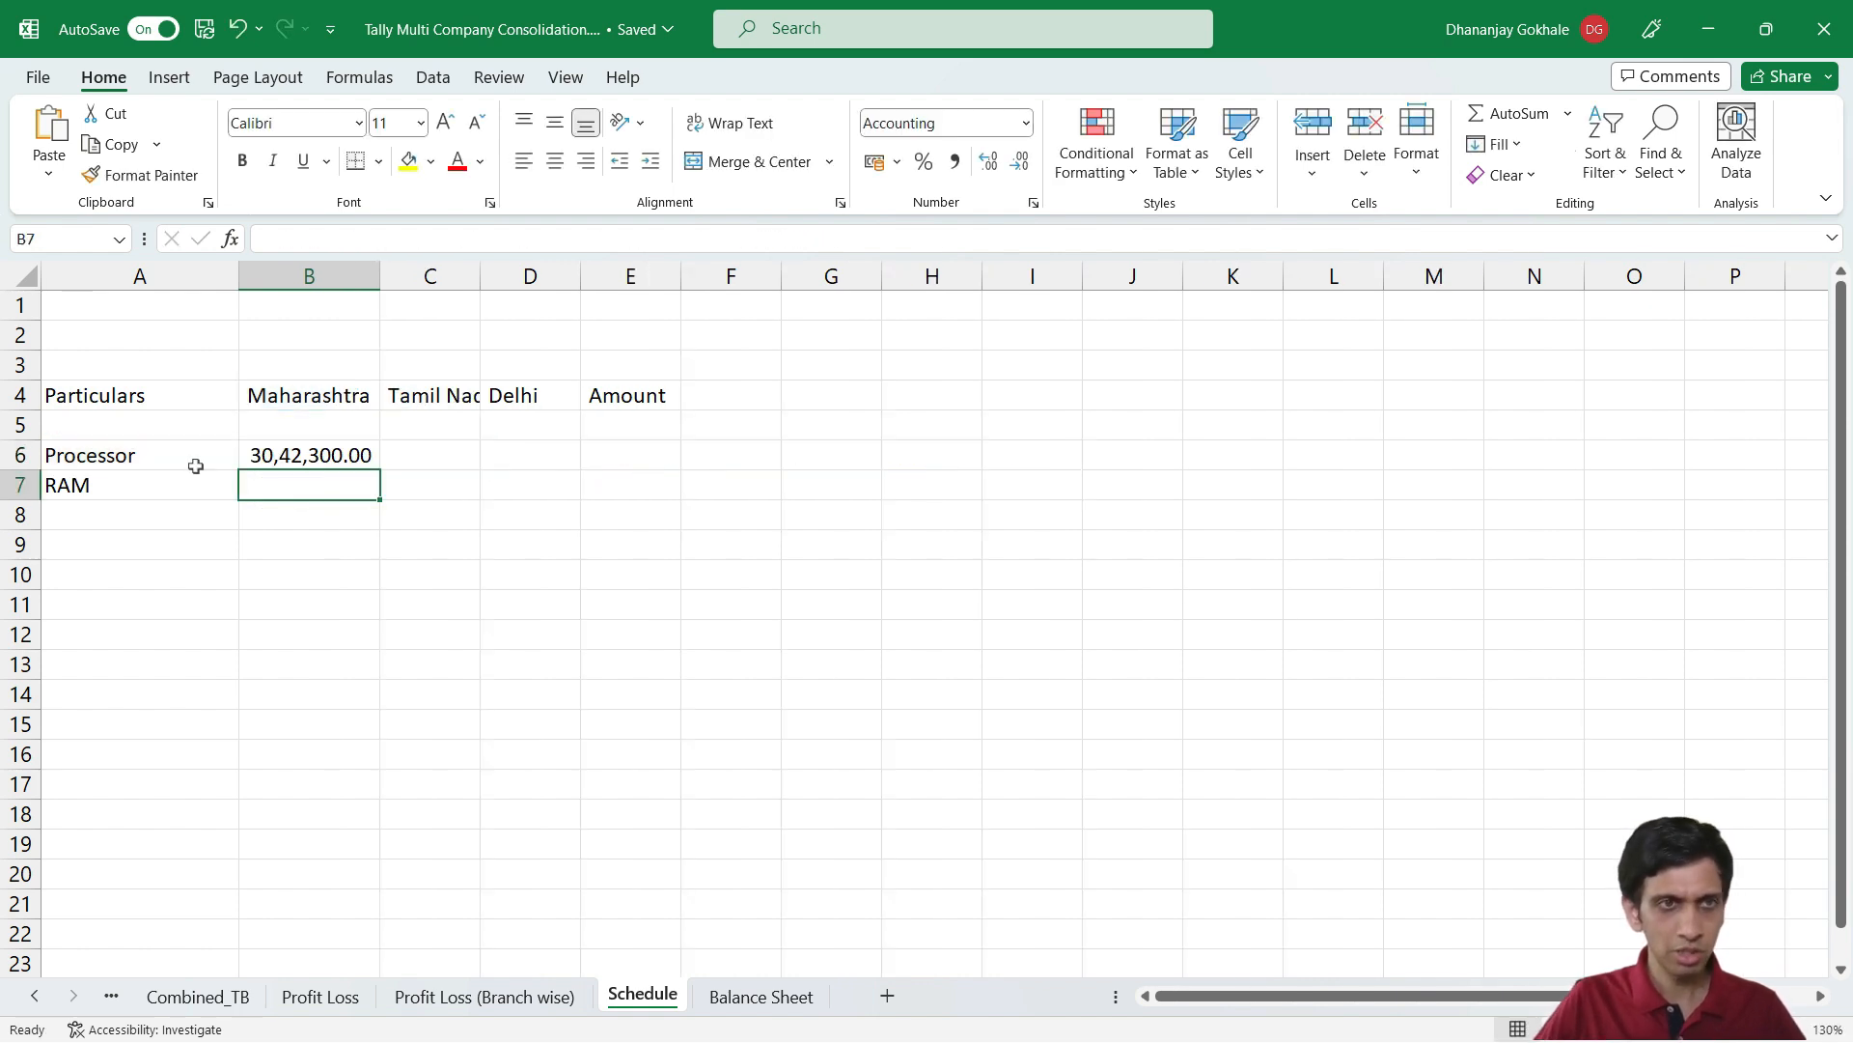
Examine the name and parent fields in Combined_TB and Pivot_TB against the field used in Schedule's B6 formula
key(Up)
click(215, 997)
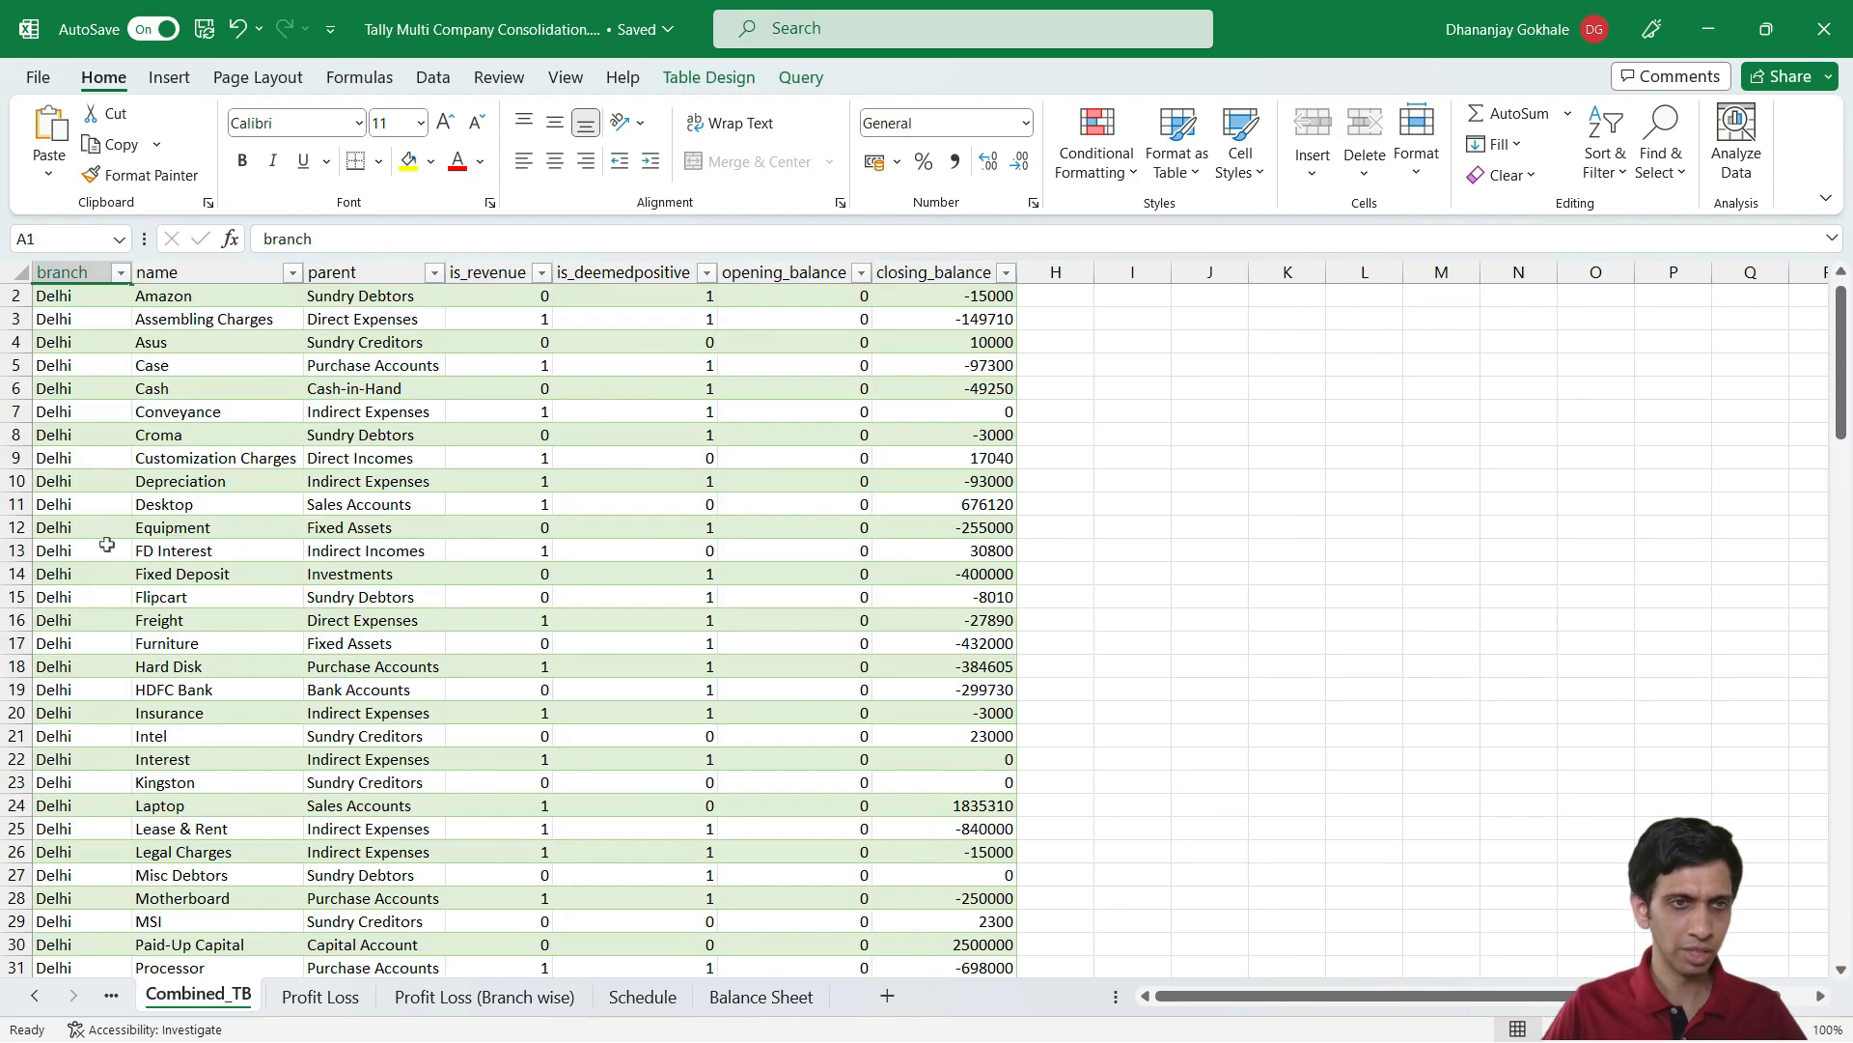
click(33, 996)
click(179, 995)
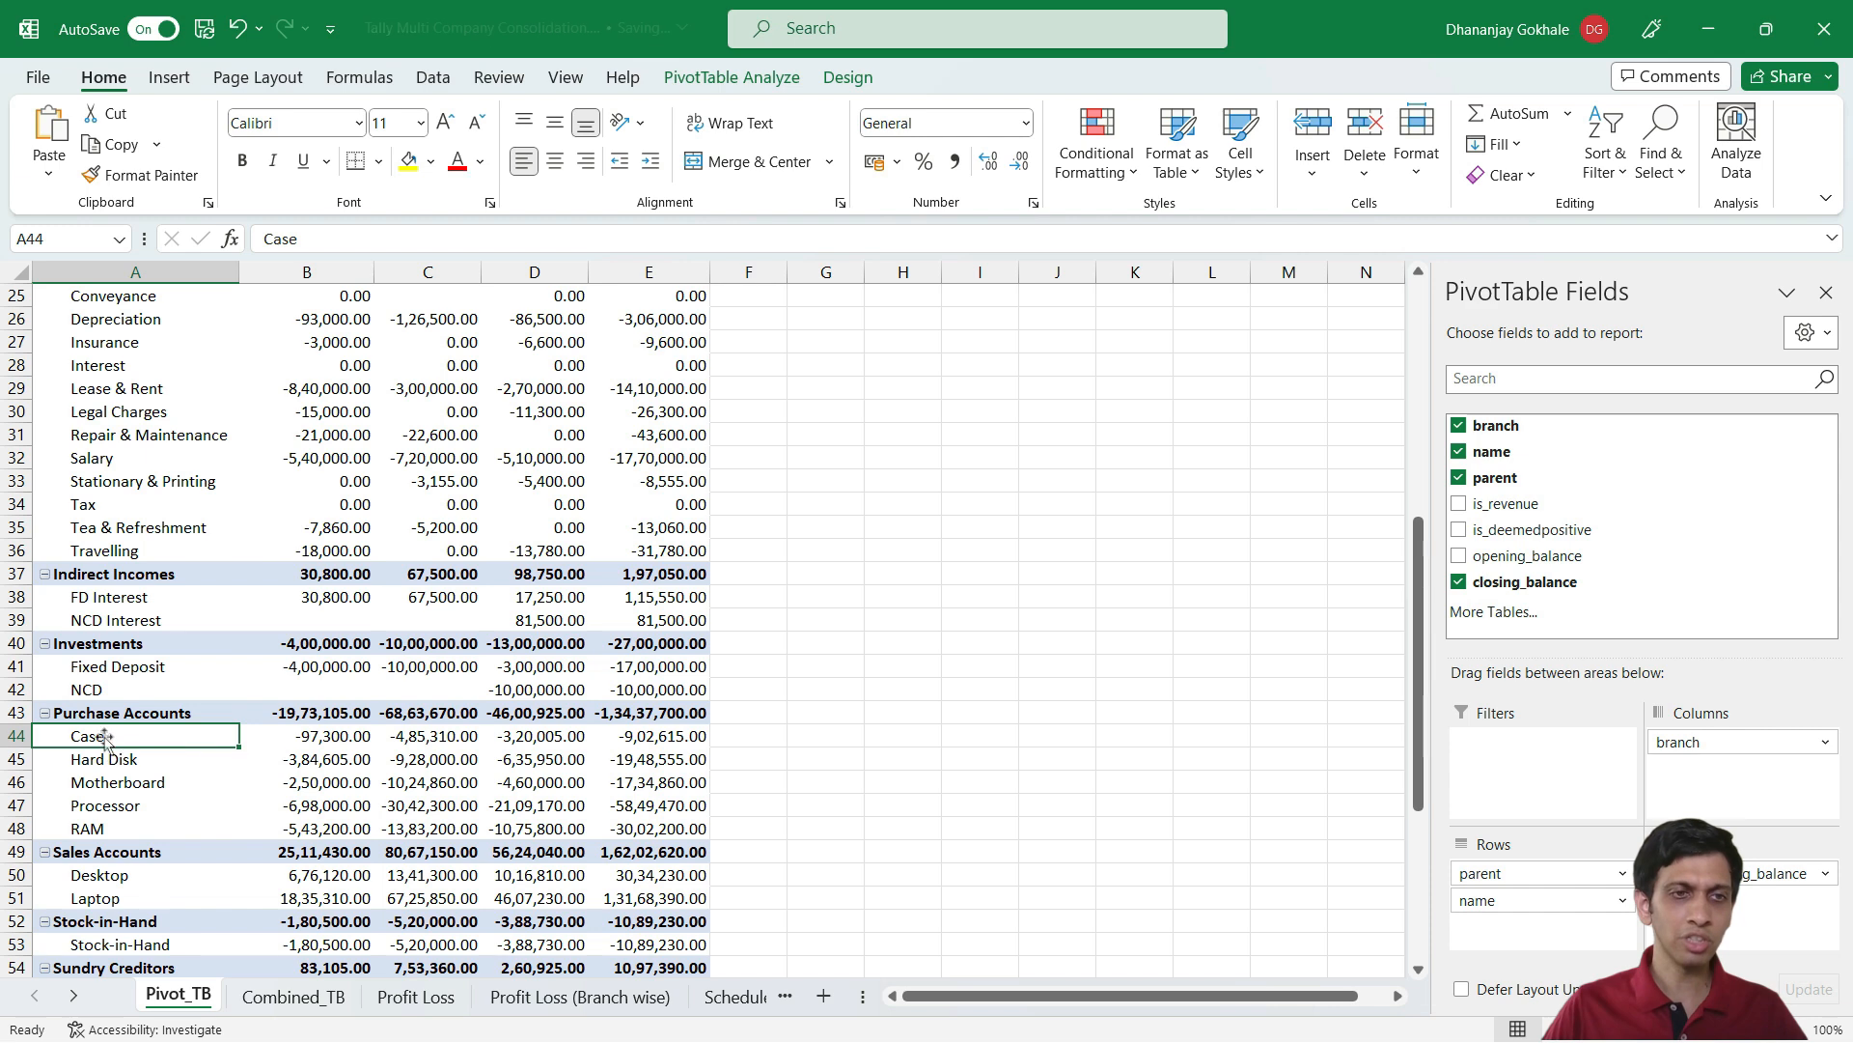
click(101, 715)
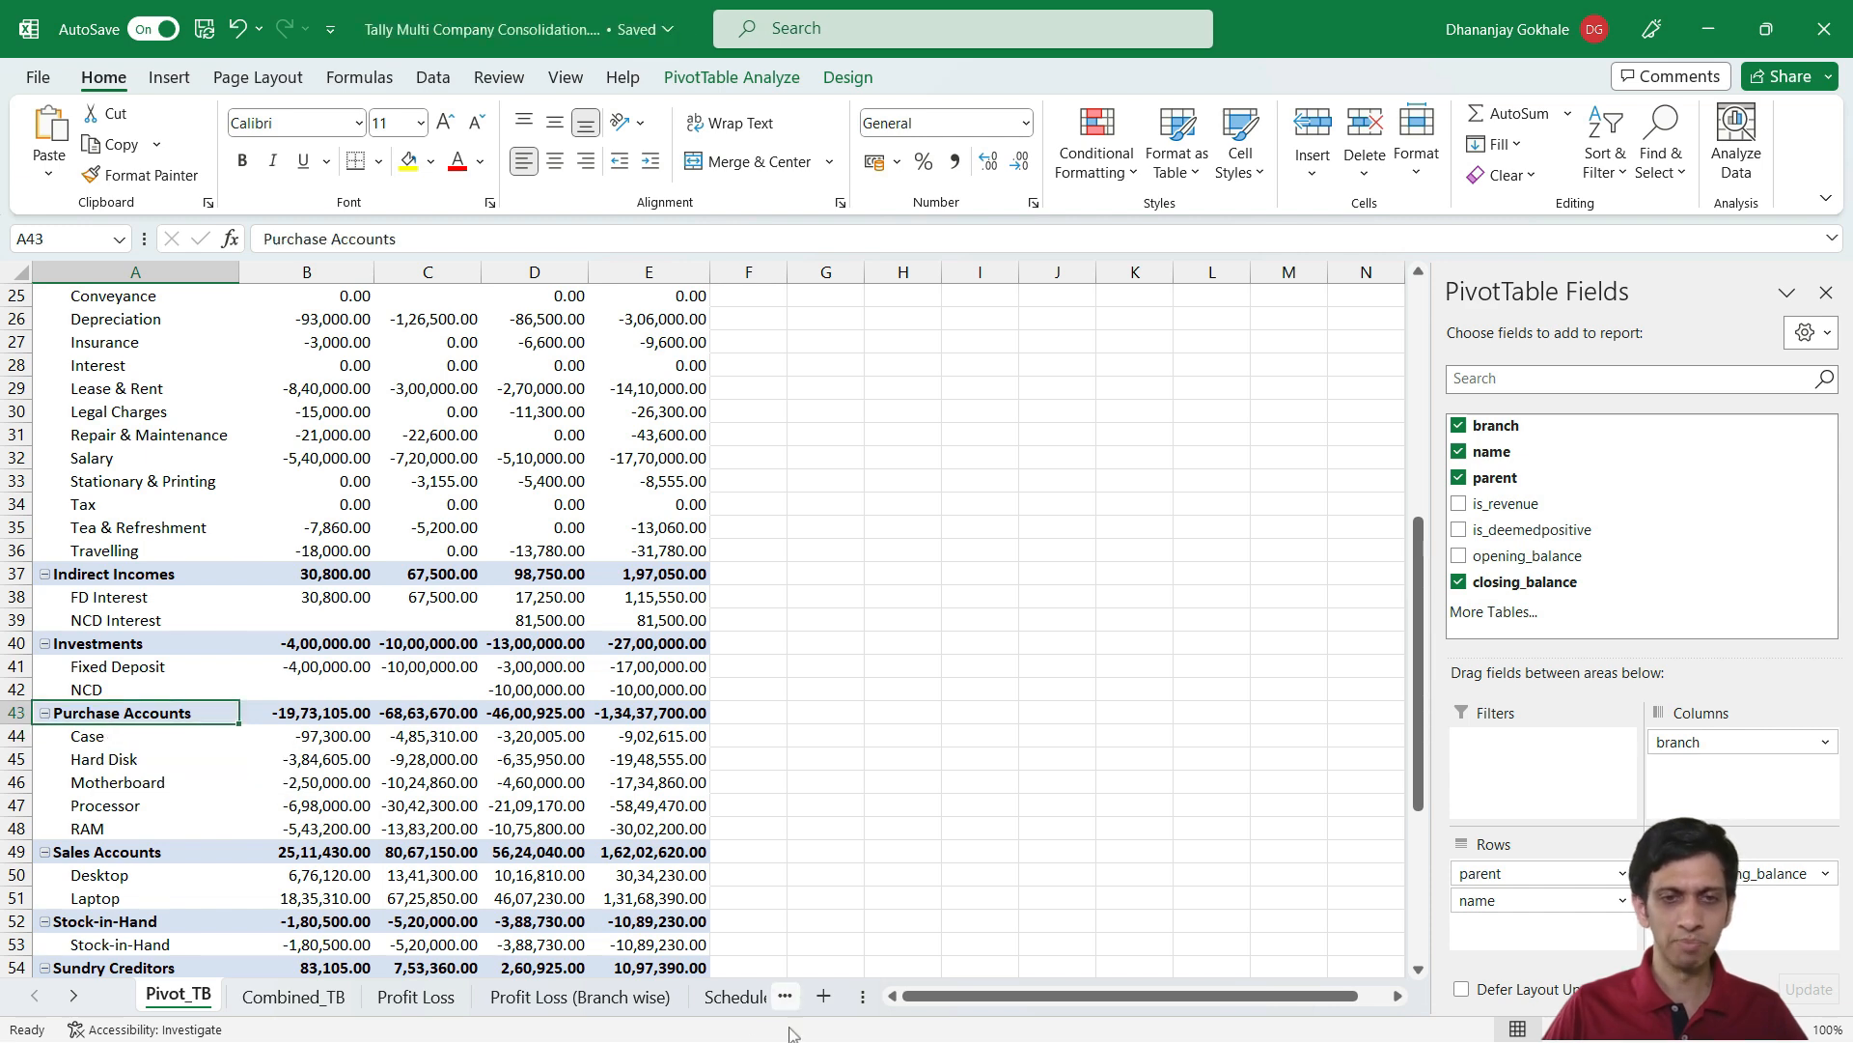
click(745, 1004)
key(F2)
key(Escape)
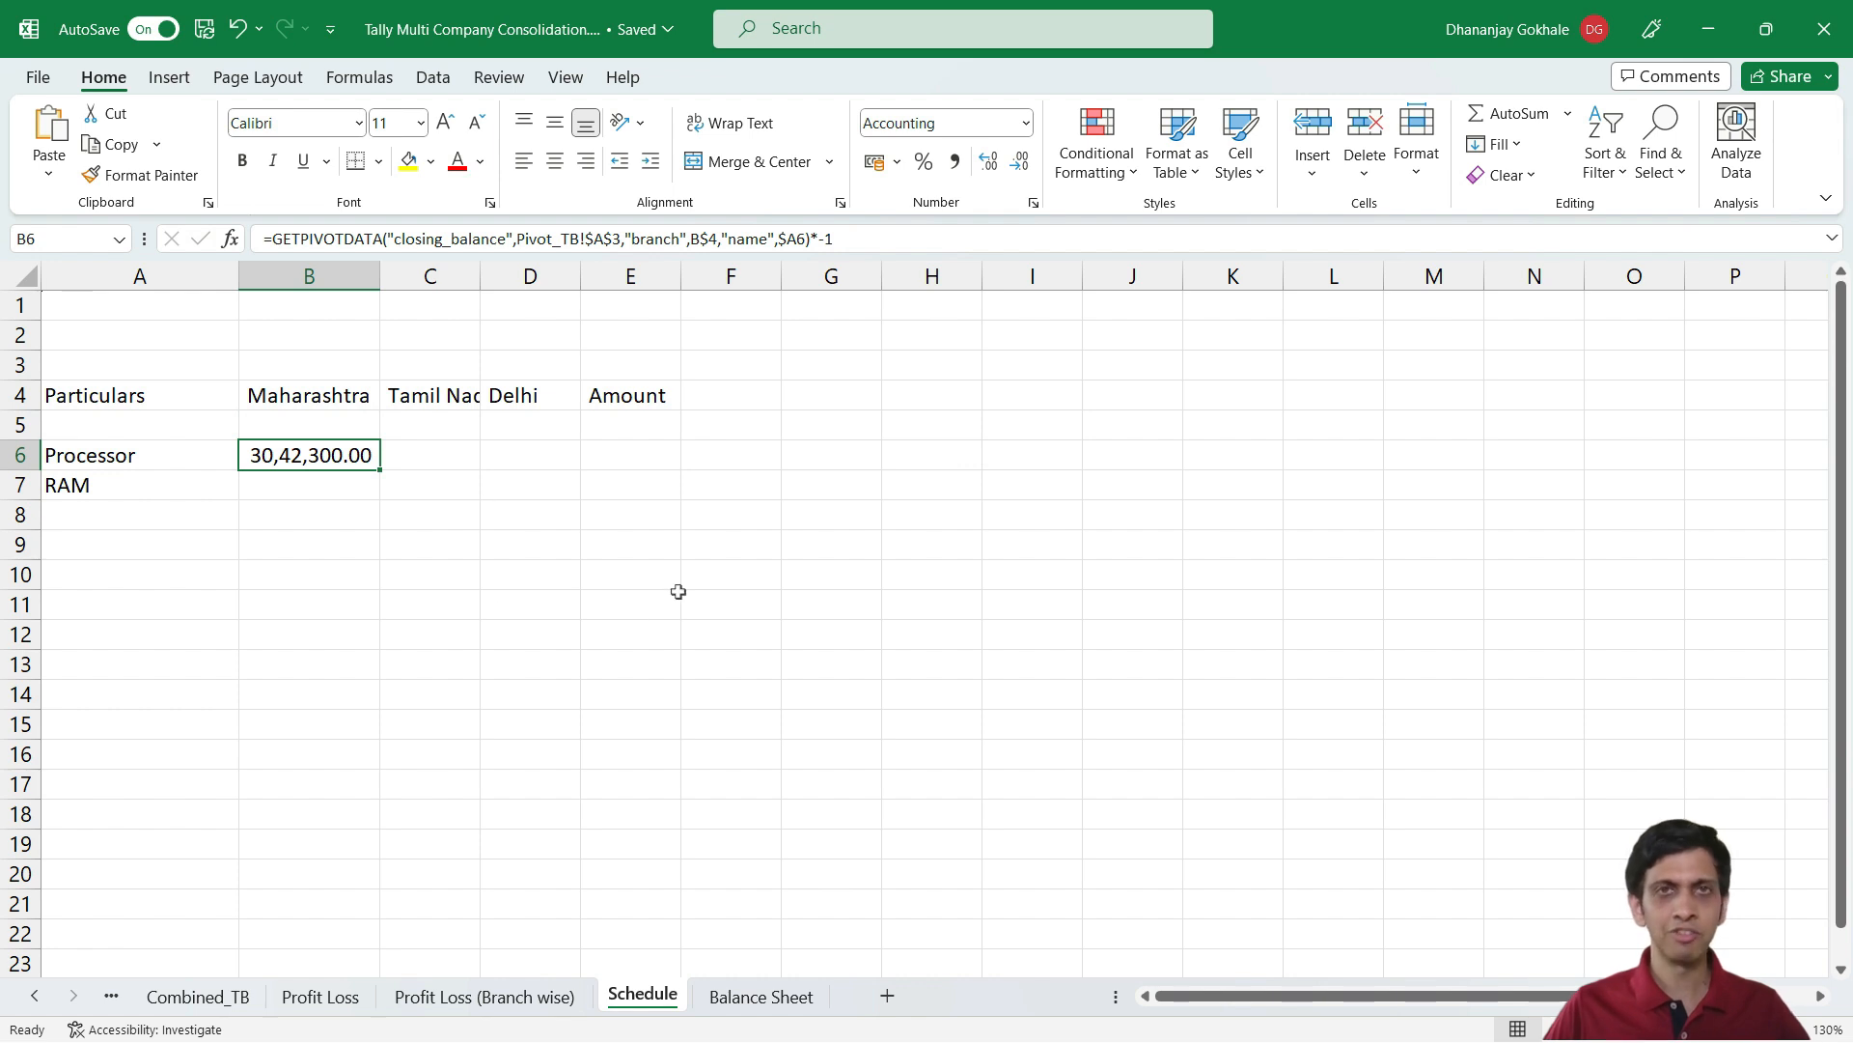
key(F2)
key(Escape)
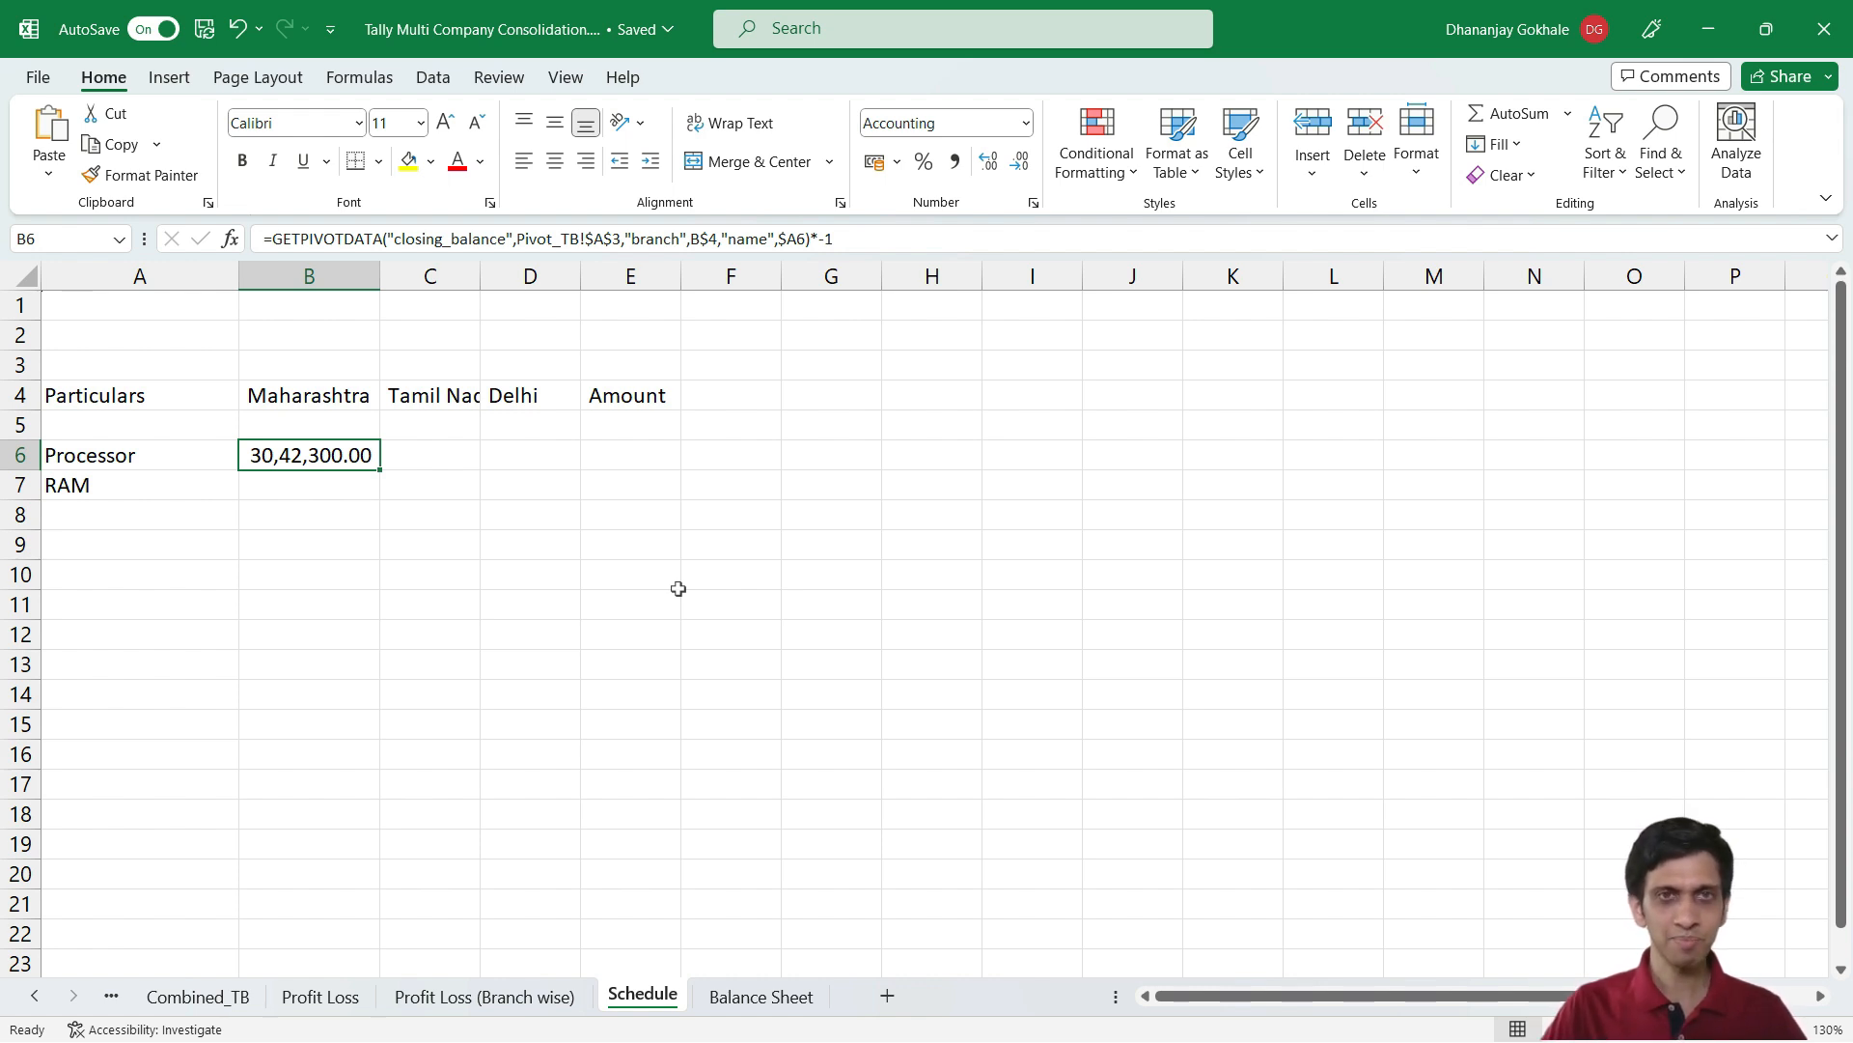
key(F2)
key(Escape)
Fill the Processor formula from B6 across to Tamil Nadu and Delhi and widen columns C to E
key(shift+Right)
key(shift+Right)
key(ctrl+r)
key(Right)
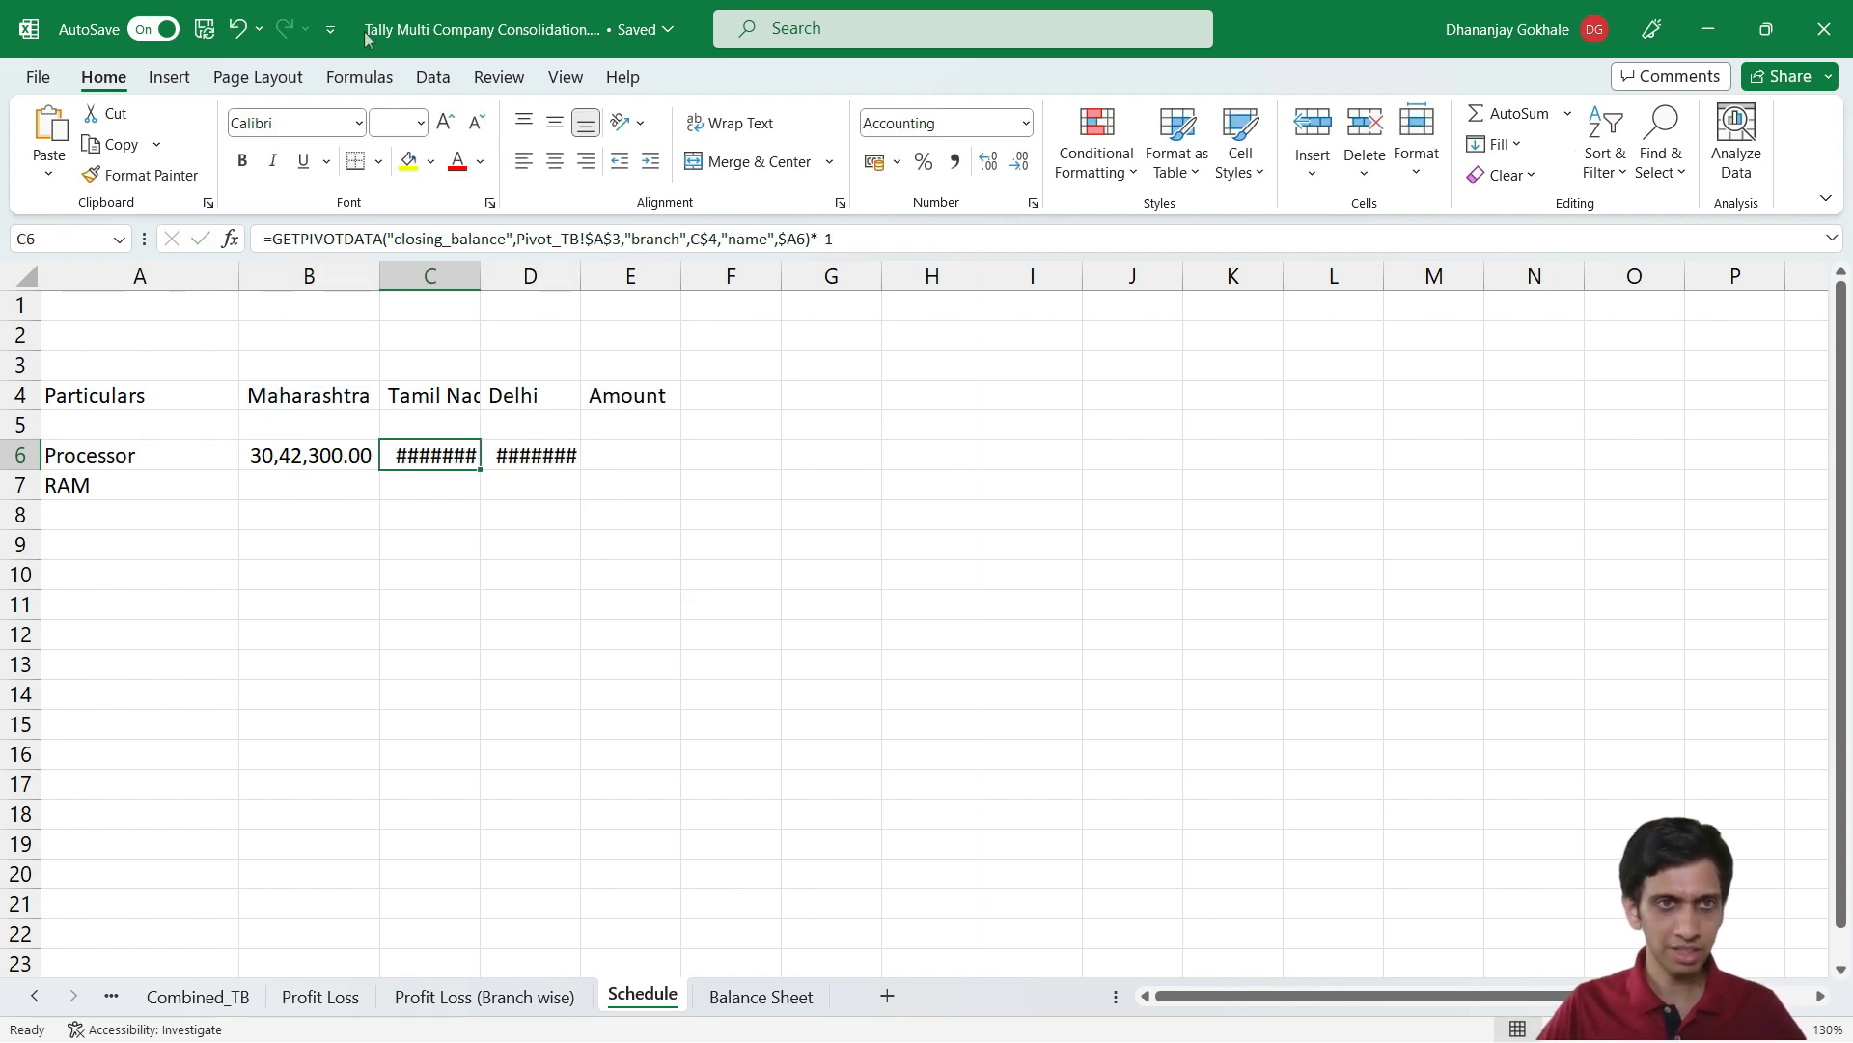
drag(481, 277, 837, 279)
Sum the three branch values for Processor, B6:D6, in the Amount cell E6
click(773, 458)
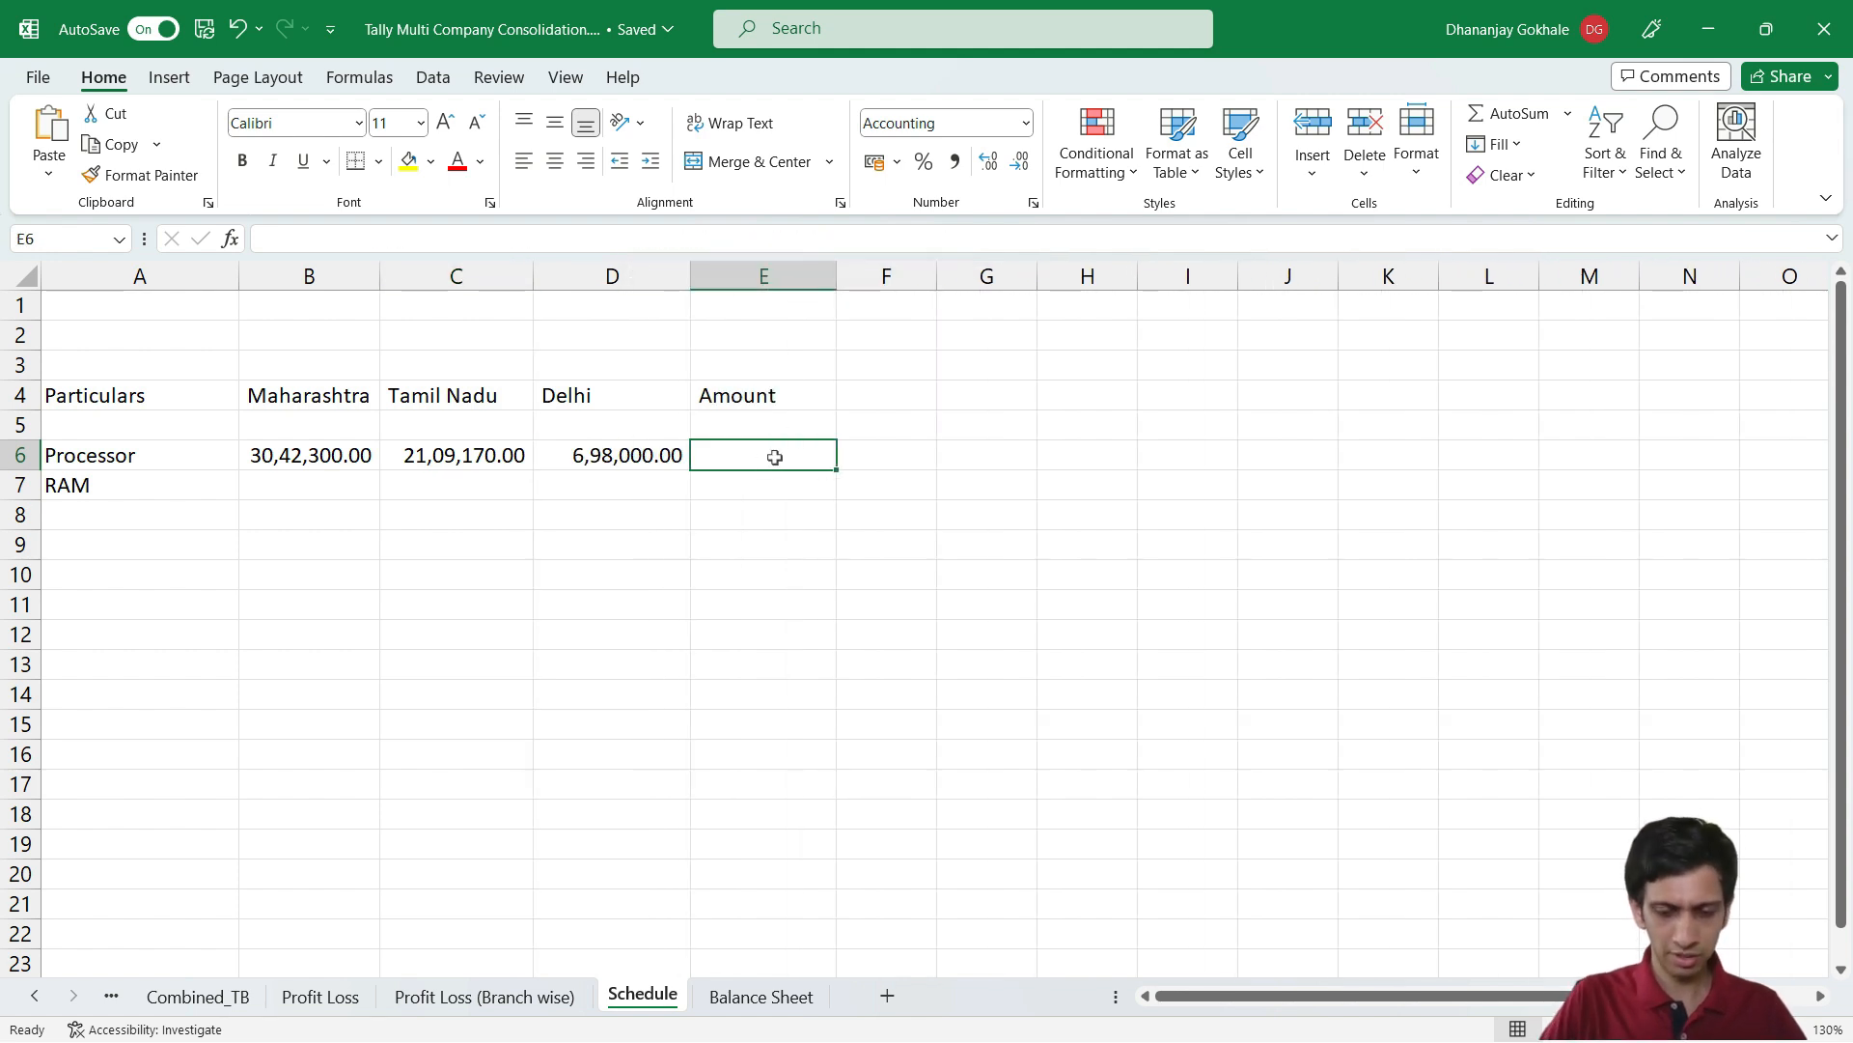
text(=su)
key(Tab)
key(Left)
key(shift+Left)
key(shift+Left)
key(Return)
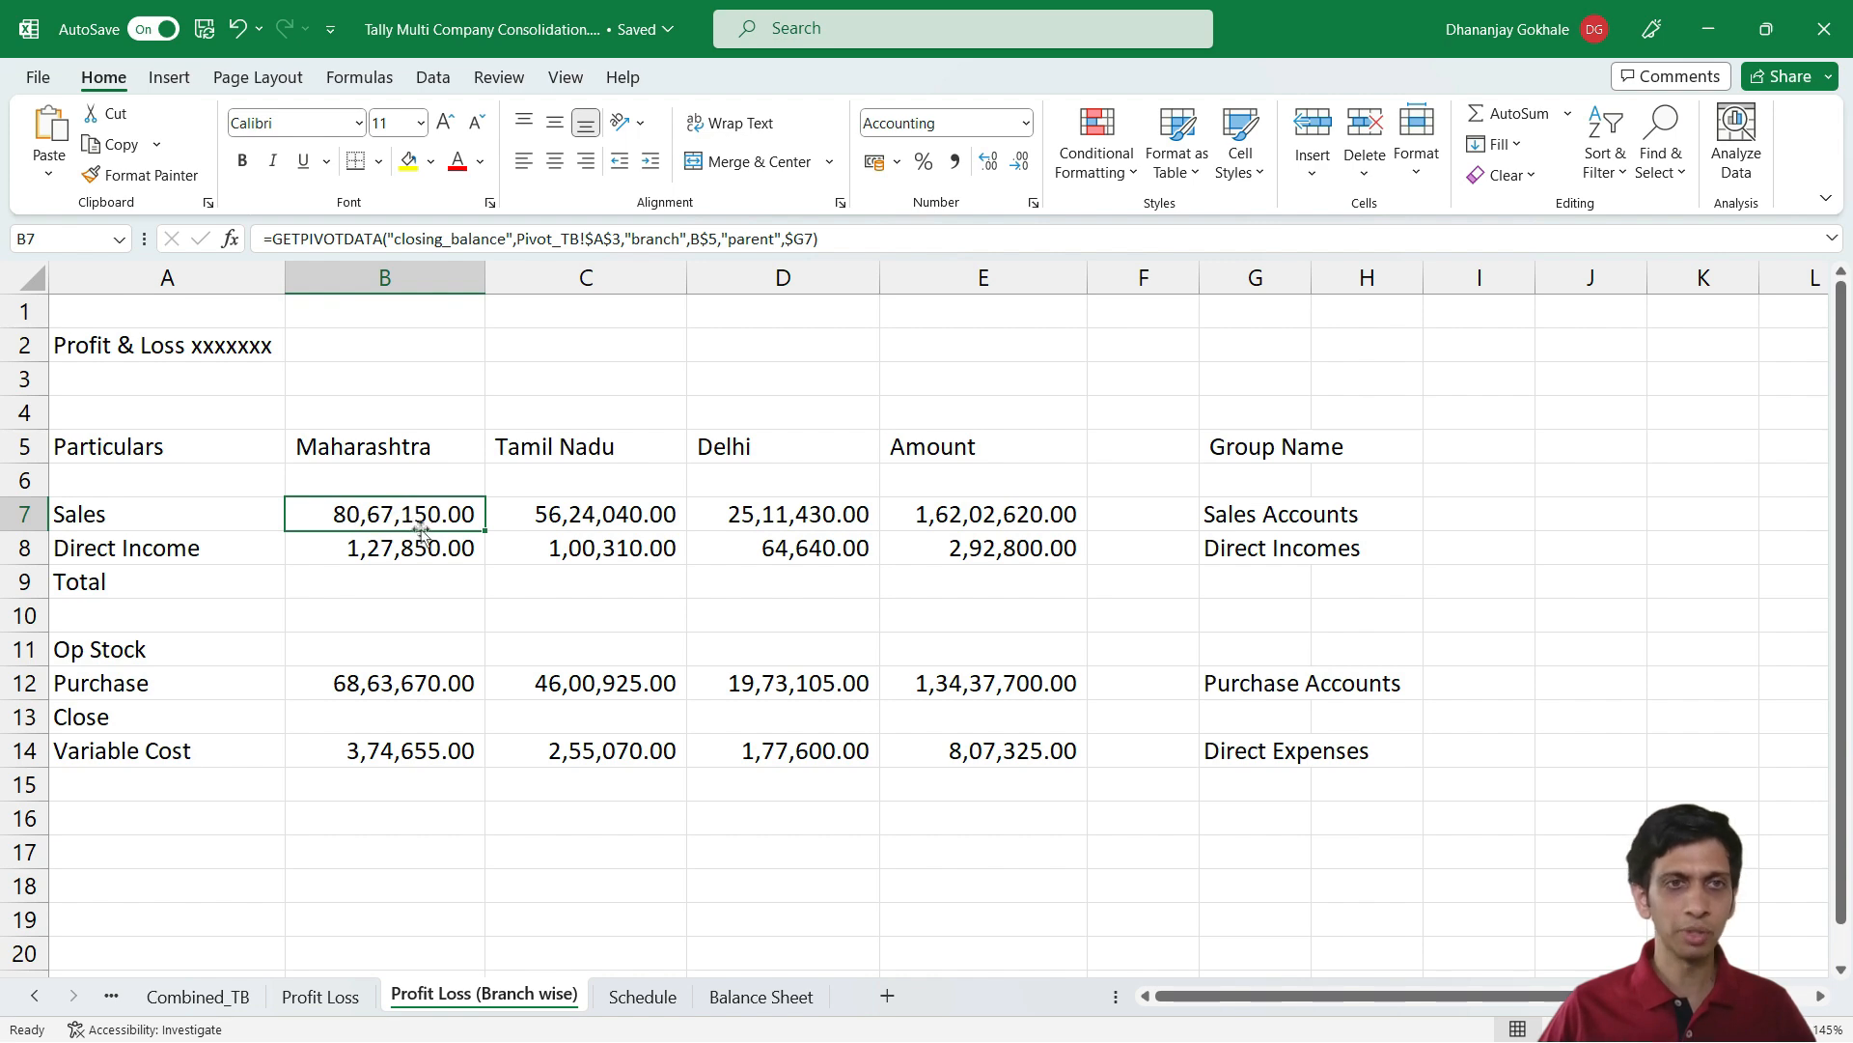
Switch to TallyPrime and back out of the open reports to the Gateway of Tally
key(alt+Tab)
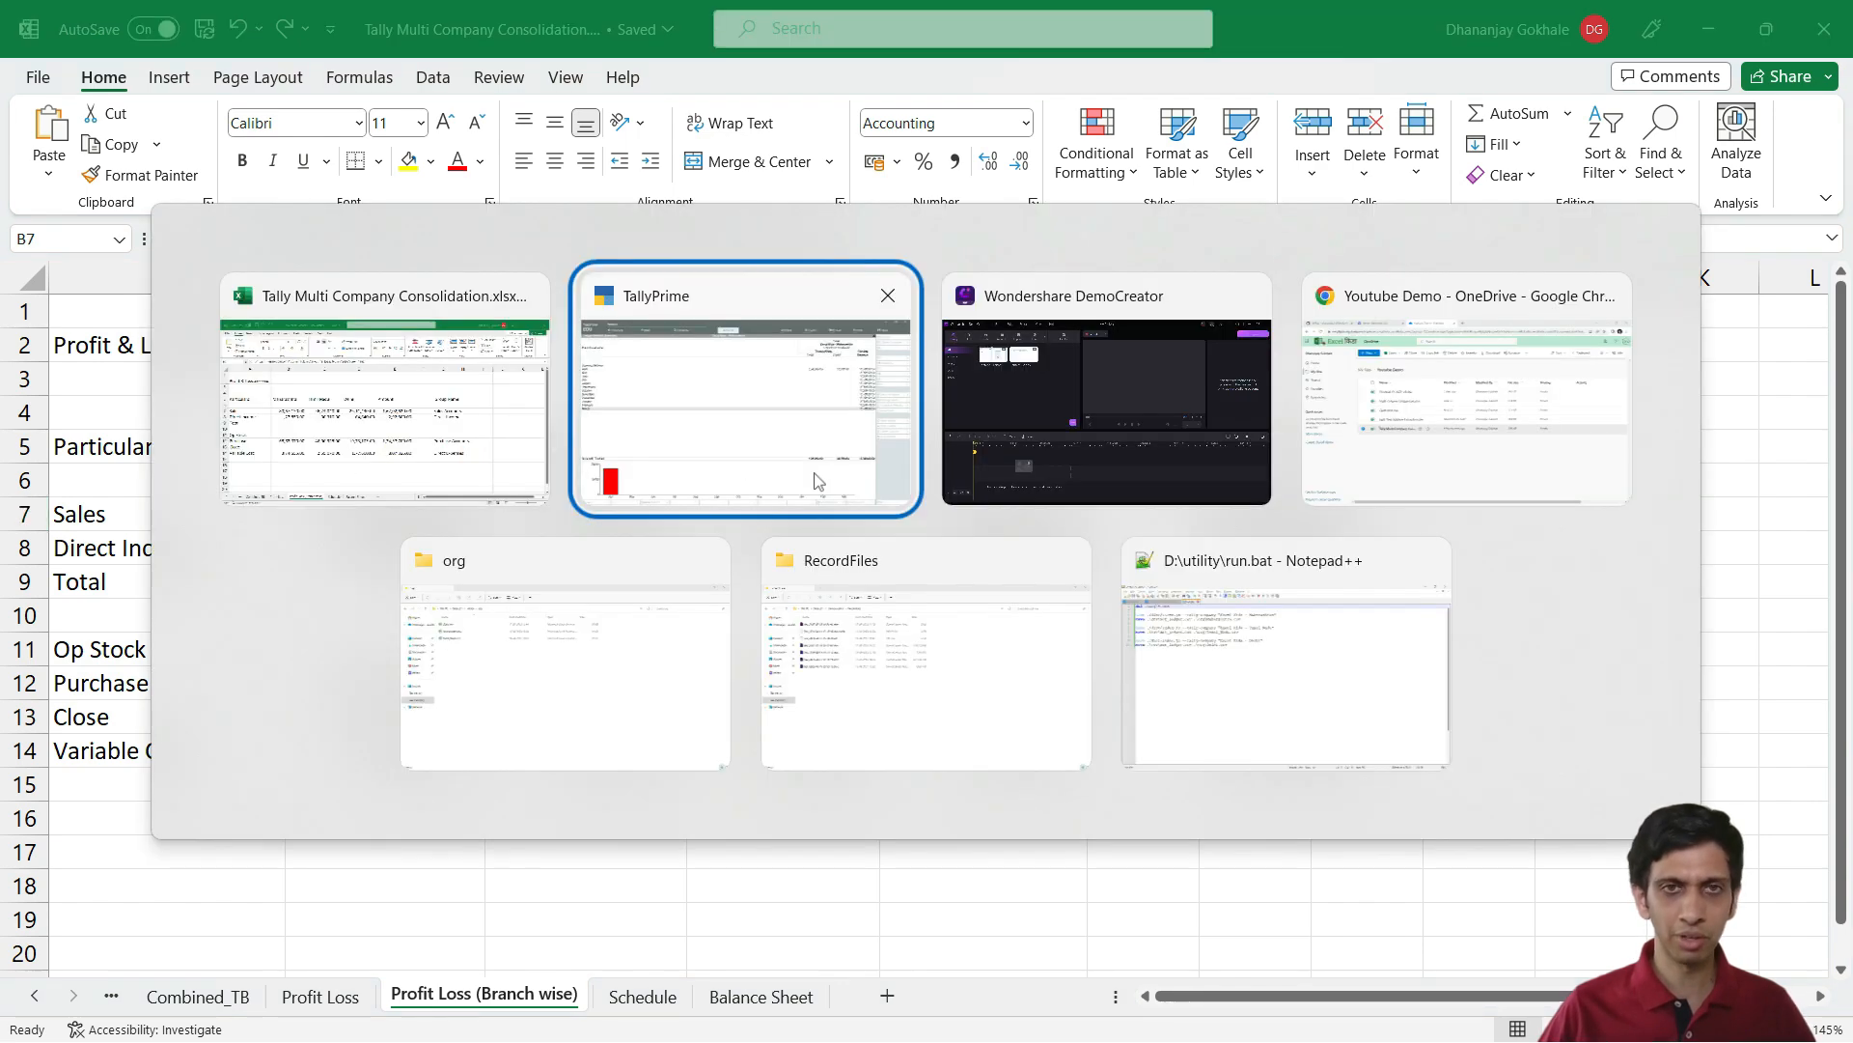
key(Escape)
key(Escape)
key(Escape)
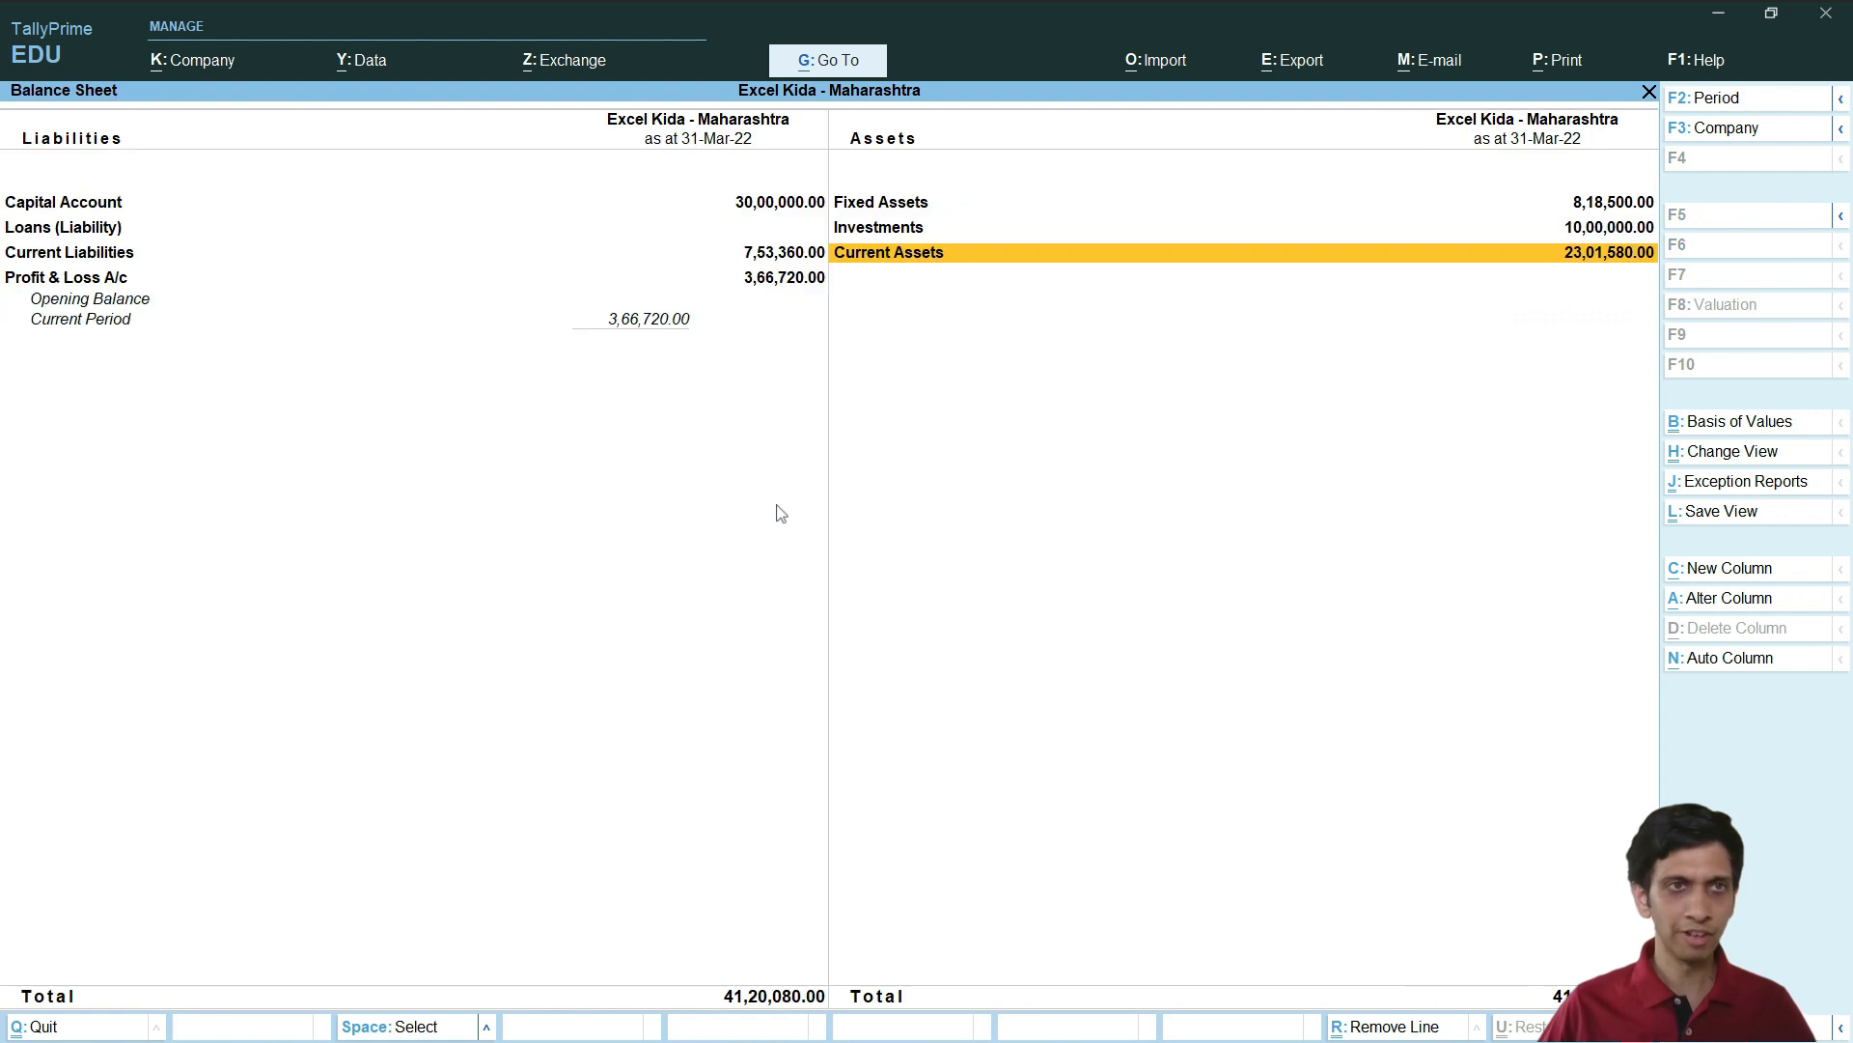
key(Escape)
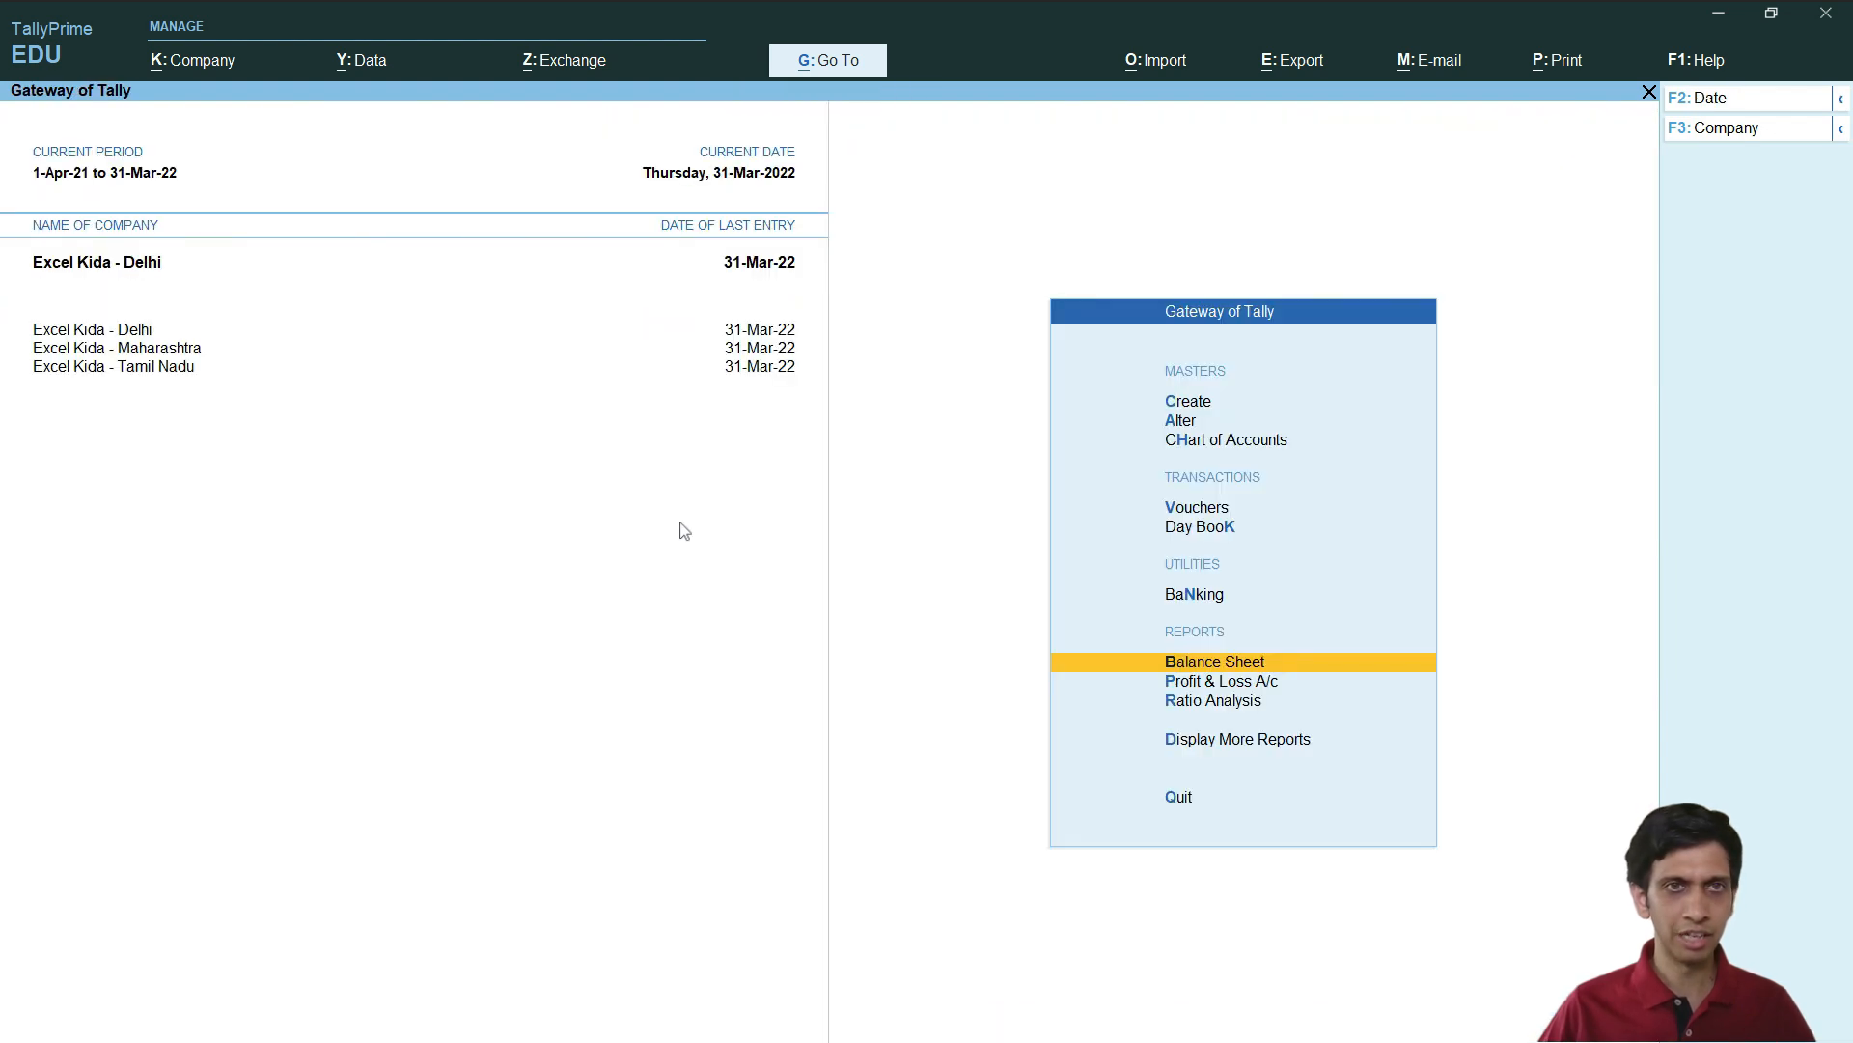
Open the Profit & Loss A/c of Excel Kida - Maharashtra and drill into its Sales Accounts group
click(160, 351)
key(Down)
key(Return)
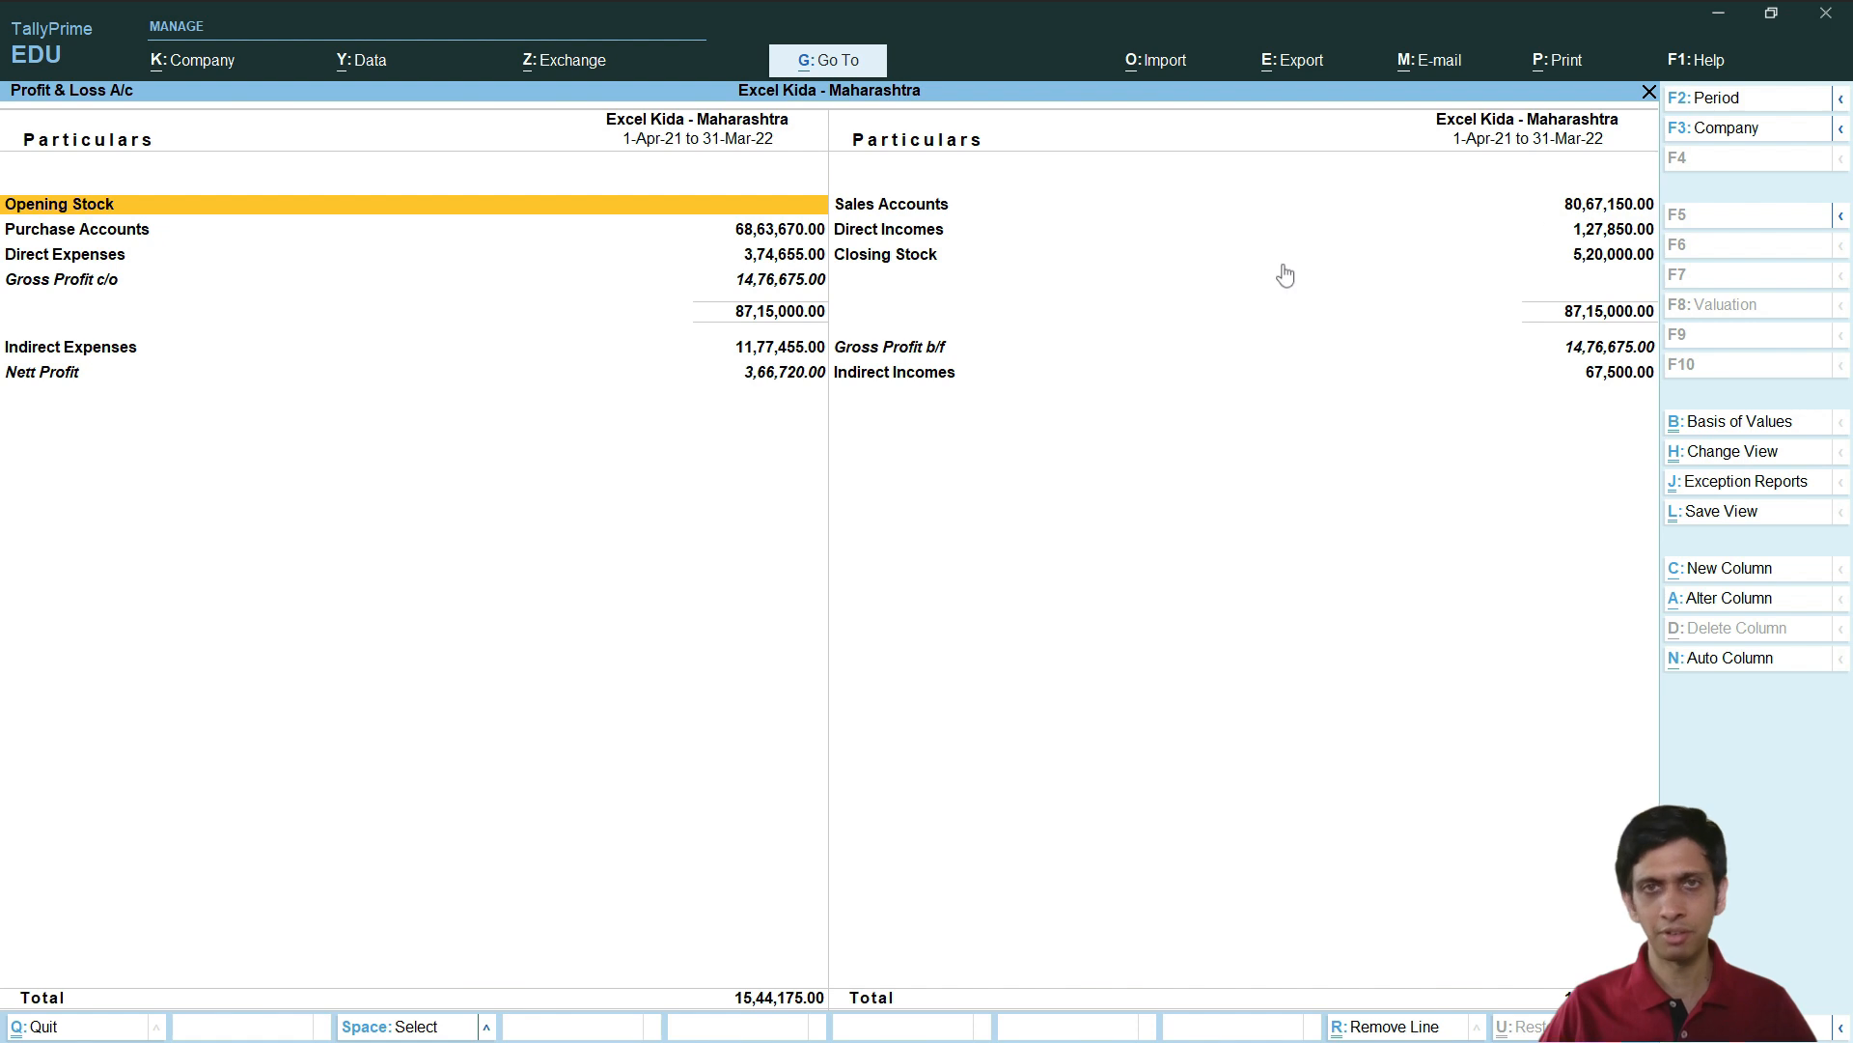
key(Right)
key(Return)
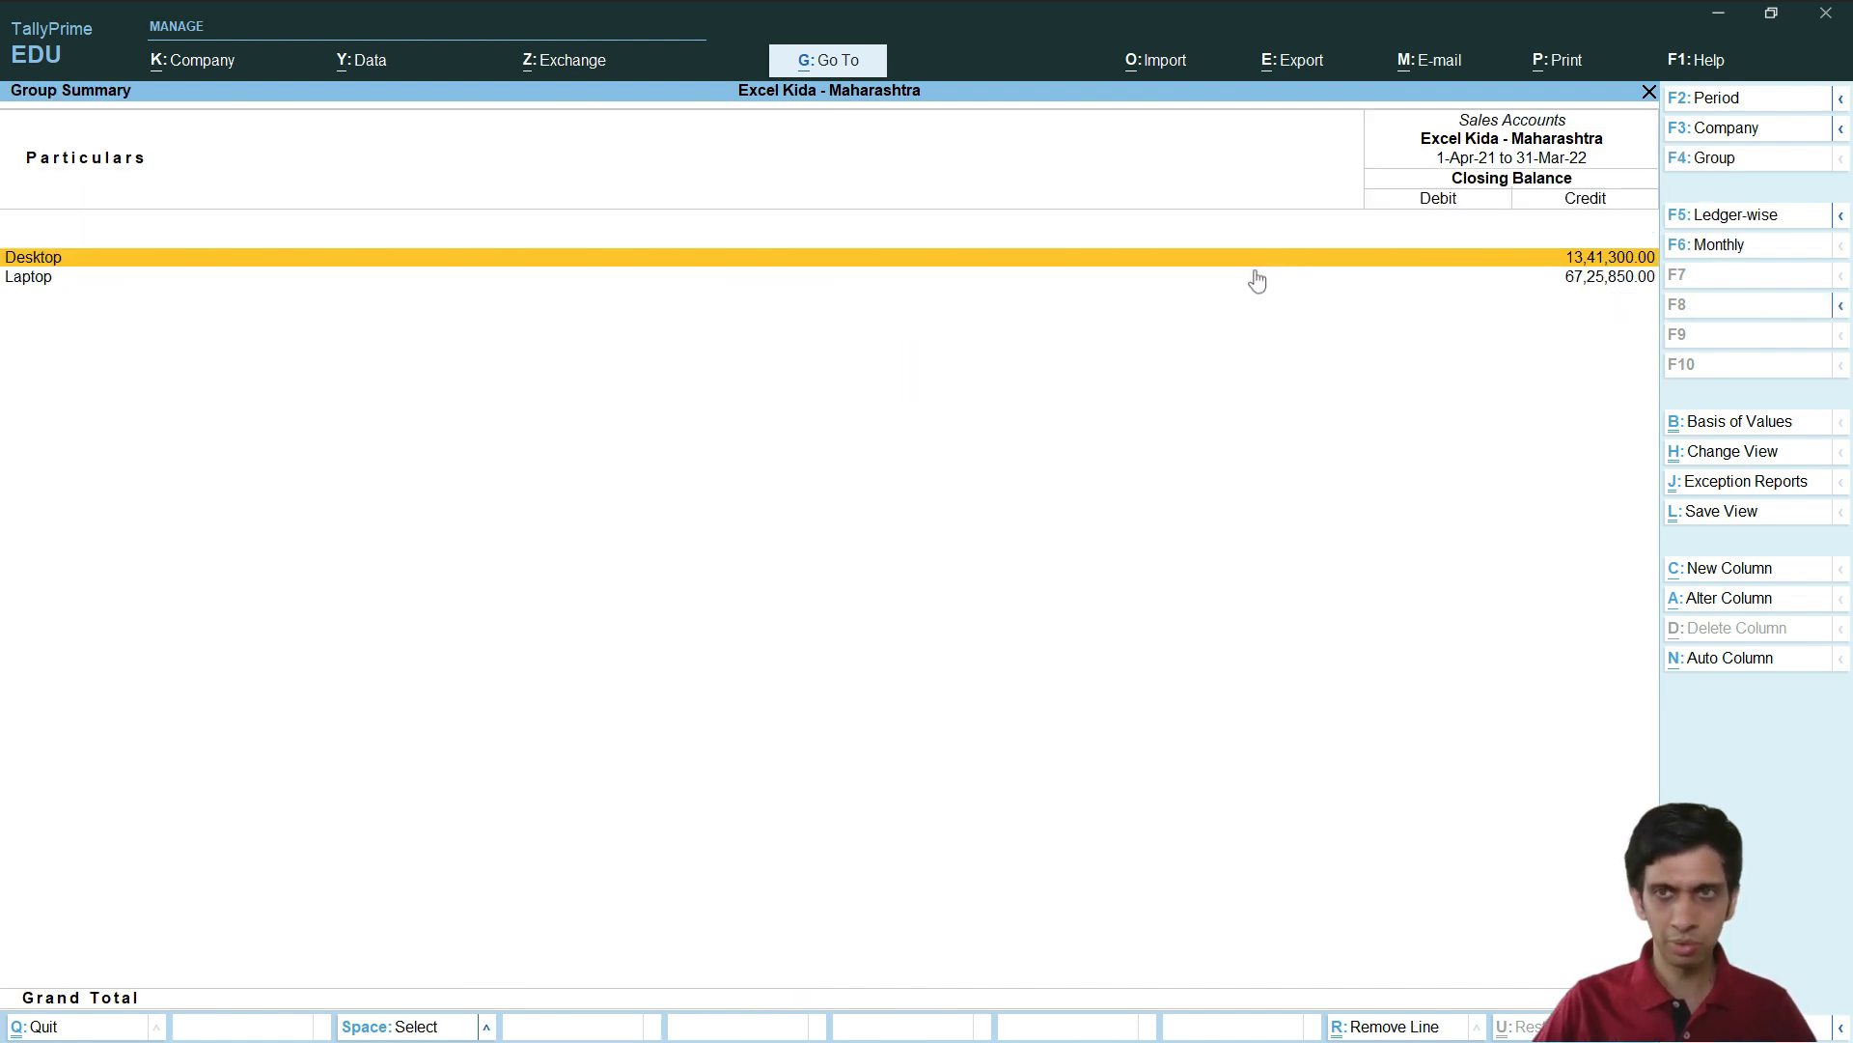
Drill into the Laptop ledger's monthly summary and open its April vouchers
key(Down)
key(Return)
key(Up)
key(Up)
key(Up)
click(1257, 280)
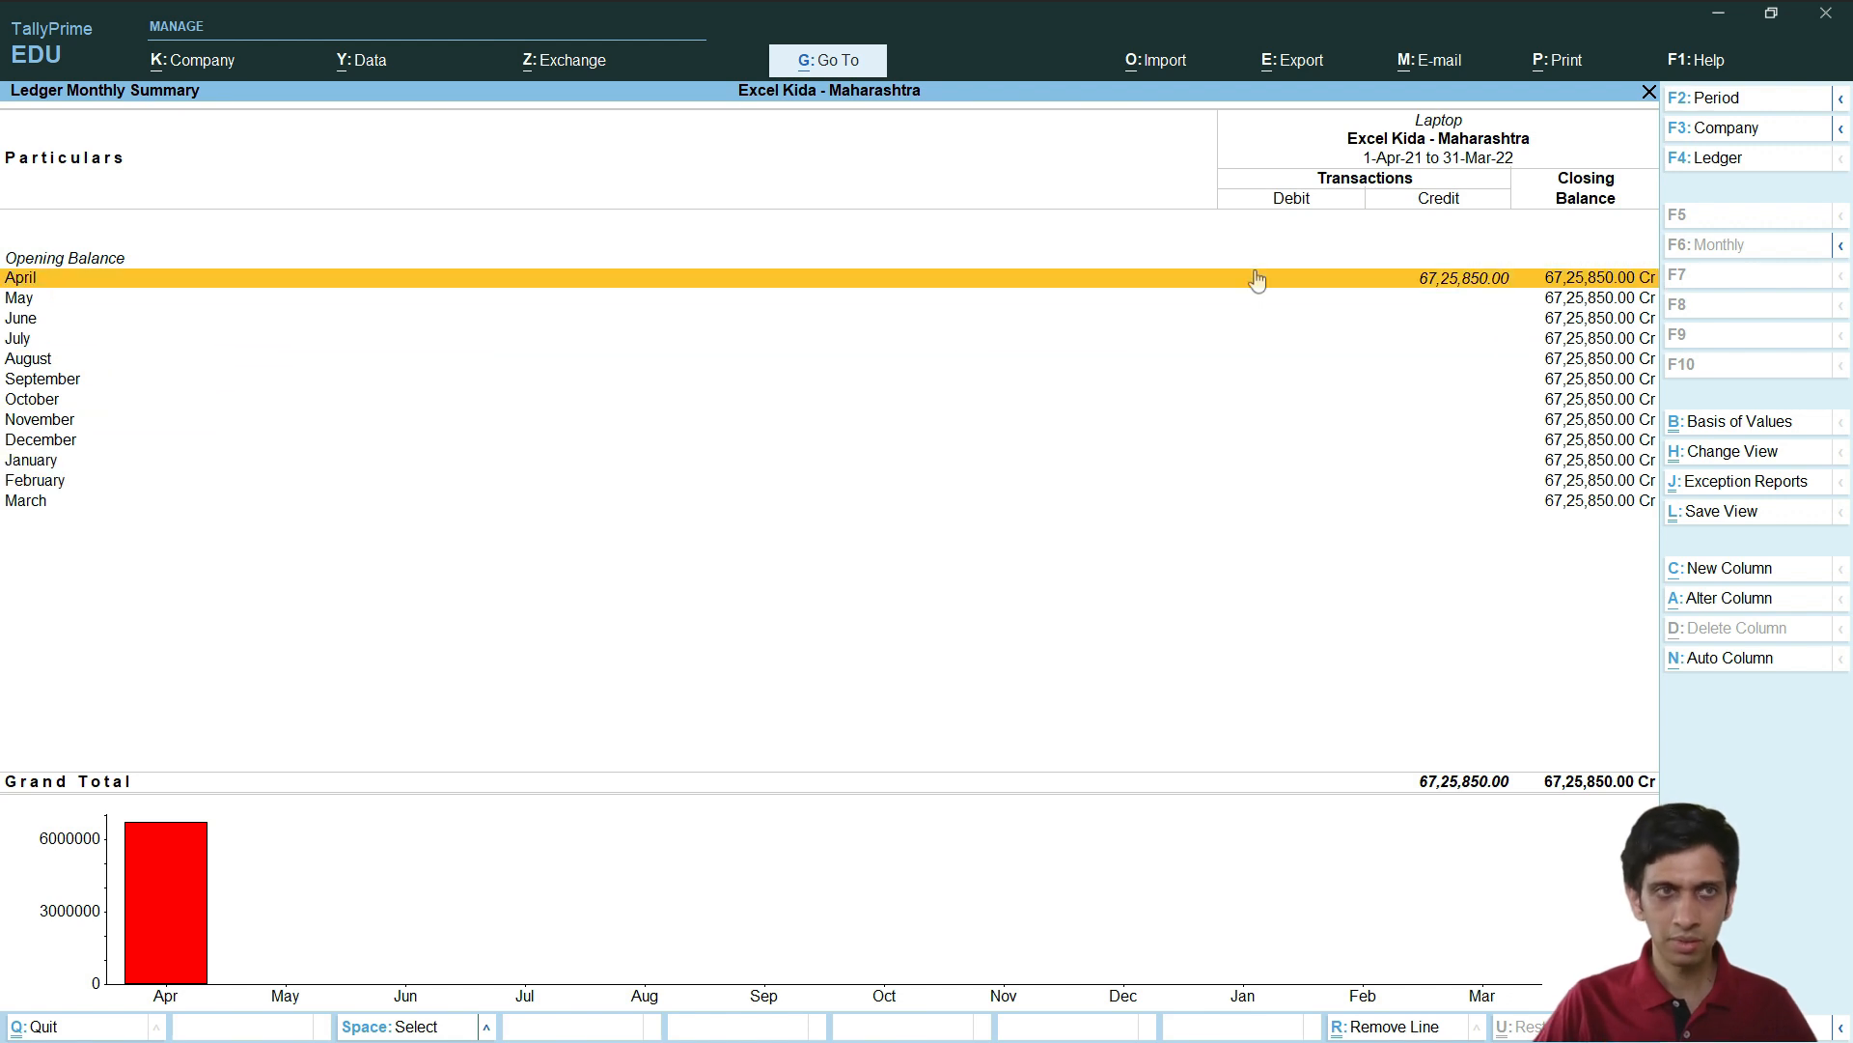
key(Return)
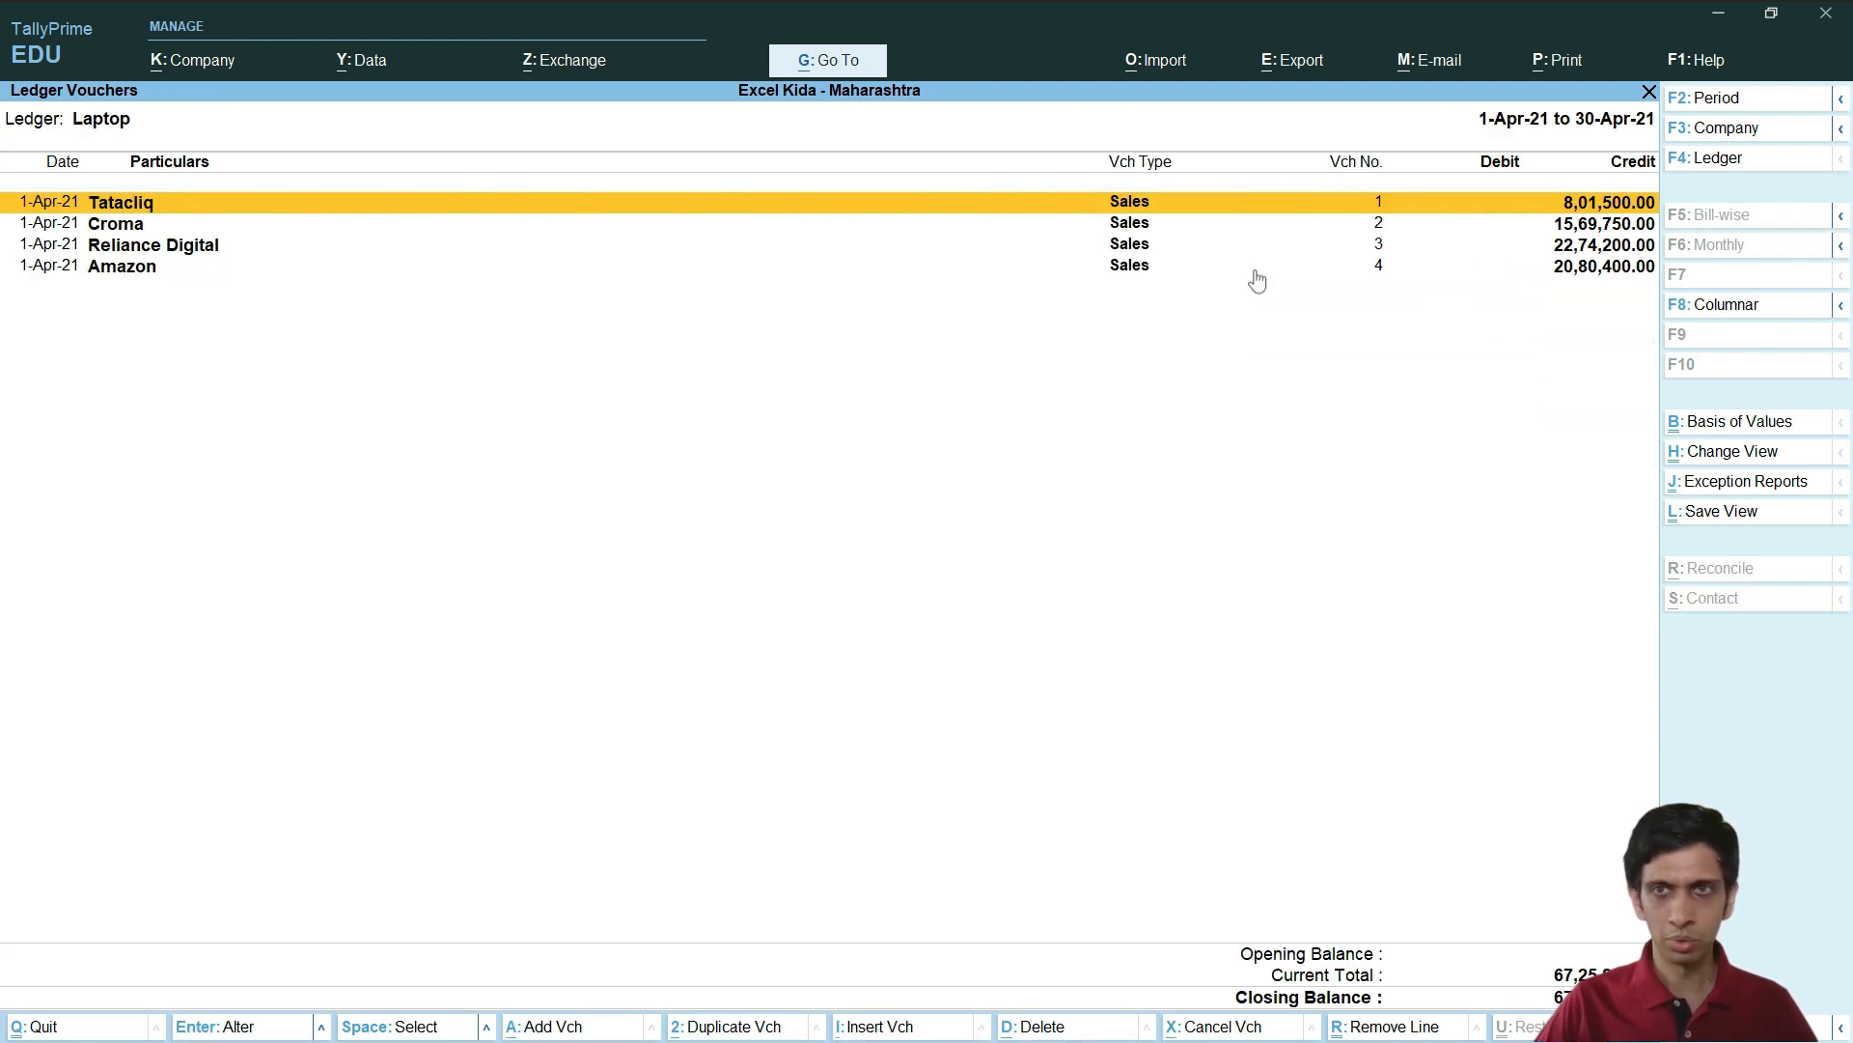
Open Tatacliq's Sales voucher no. 1 for alteration and accept its dispatch and party details as they are
key(Return)
key(Return)
key(Return)
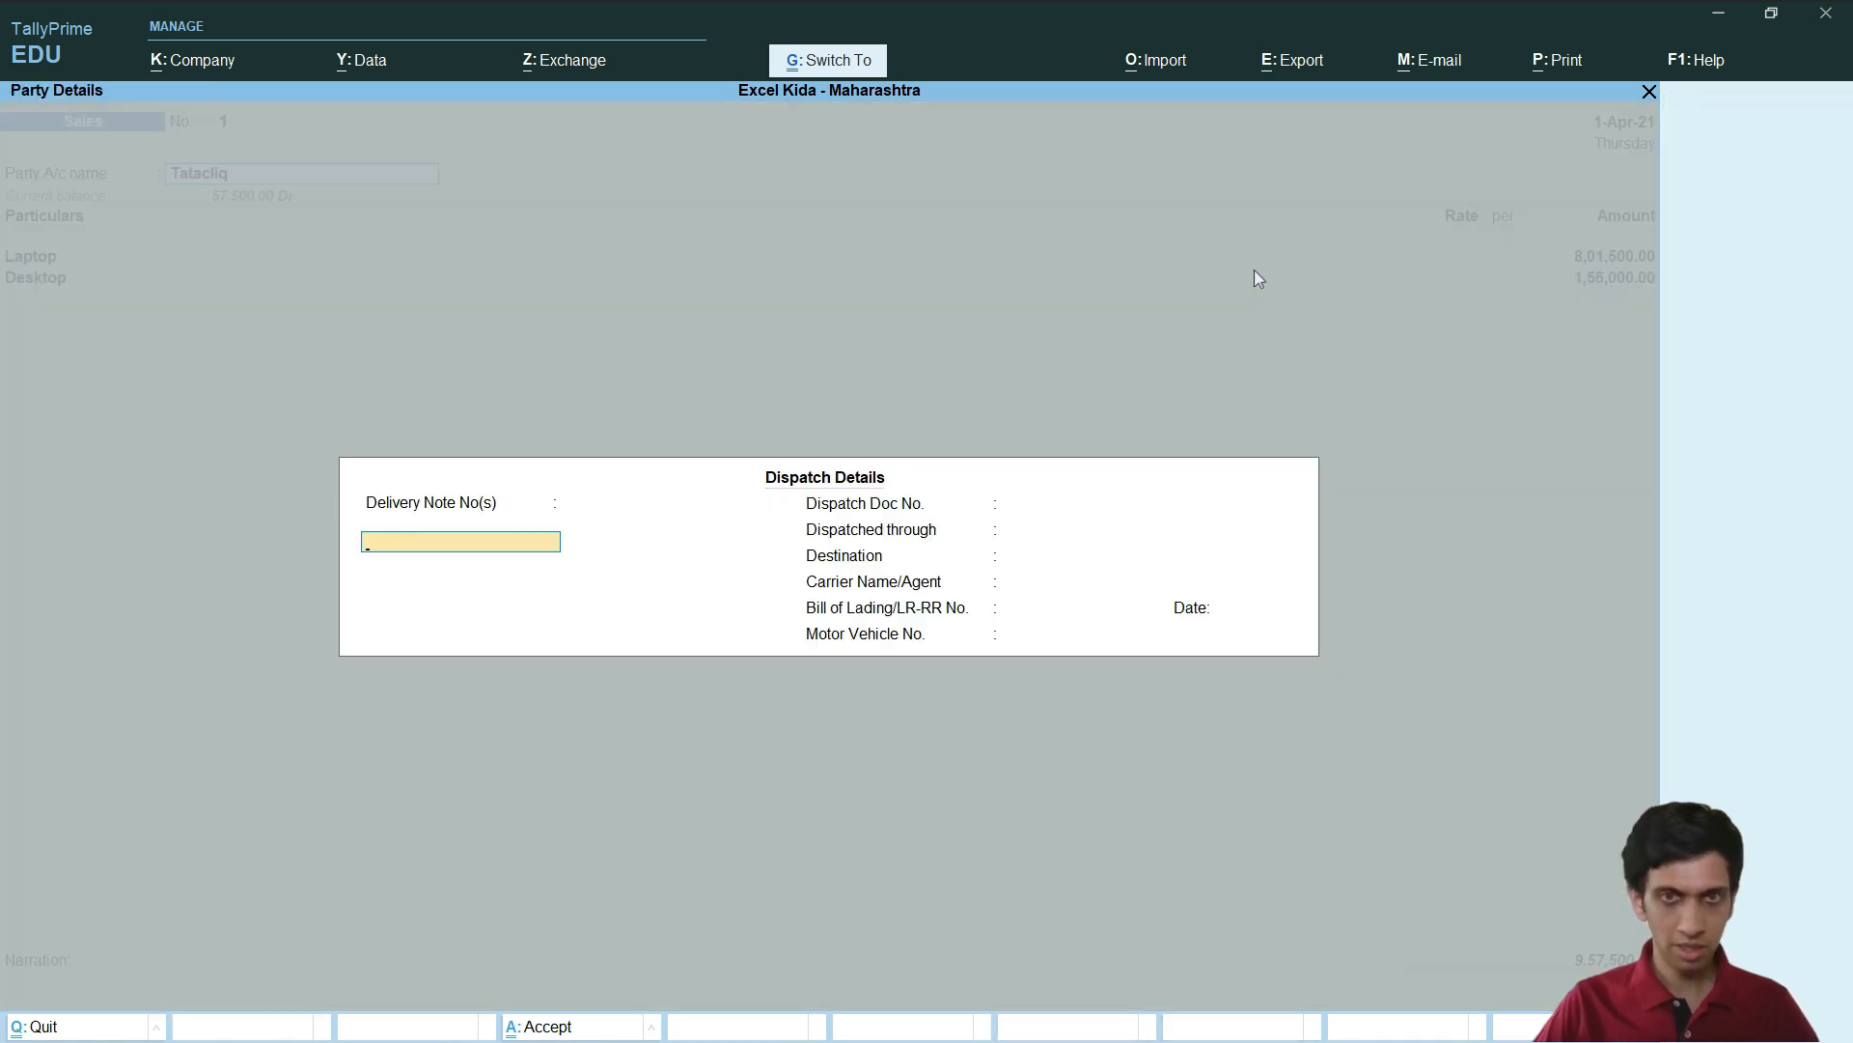
key(ctrl+a)
key(ctrl+a)
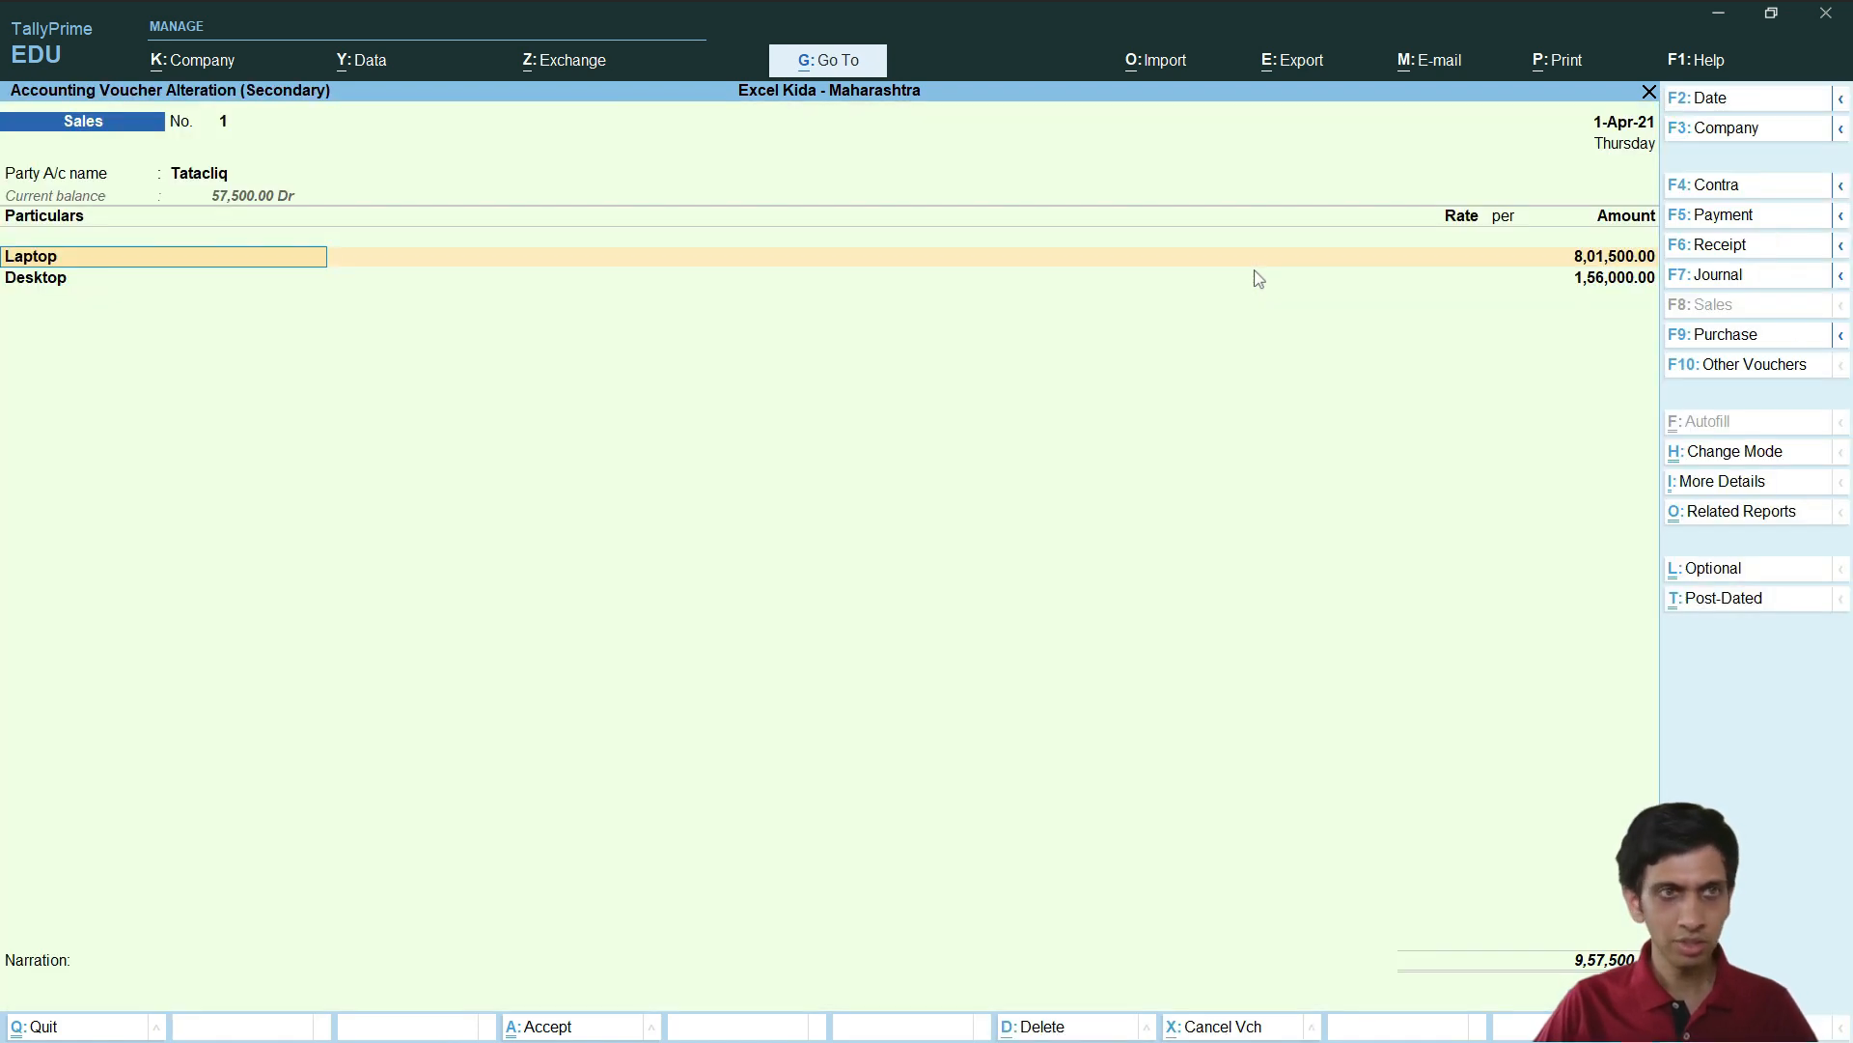
Set the Laptop amount in the Tatacliq sales voucher to 8,04,500 and accept the alteration
key(Return)
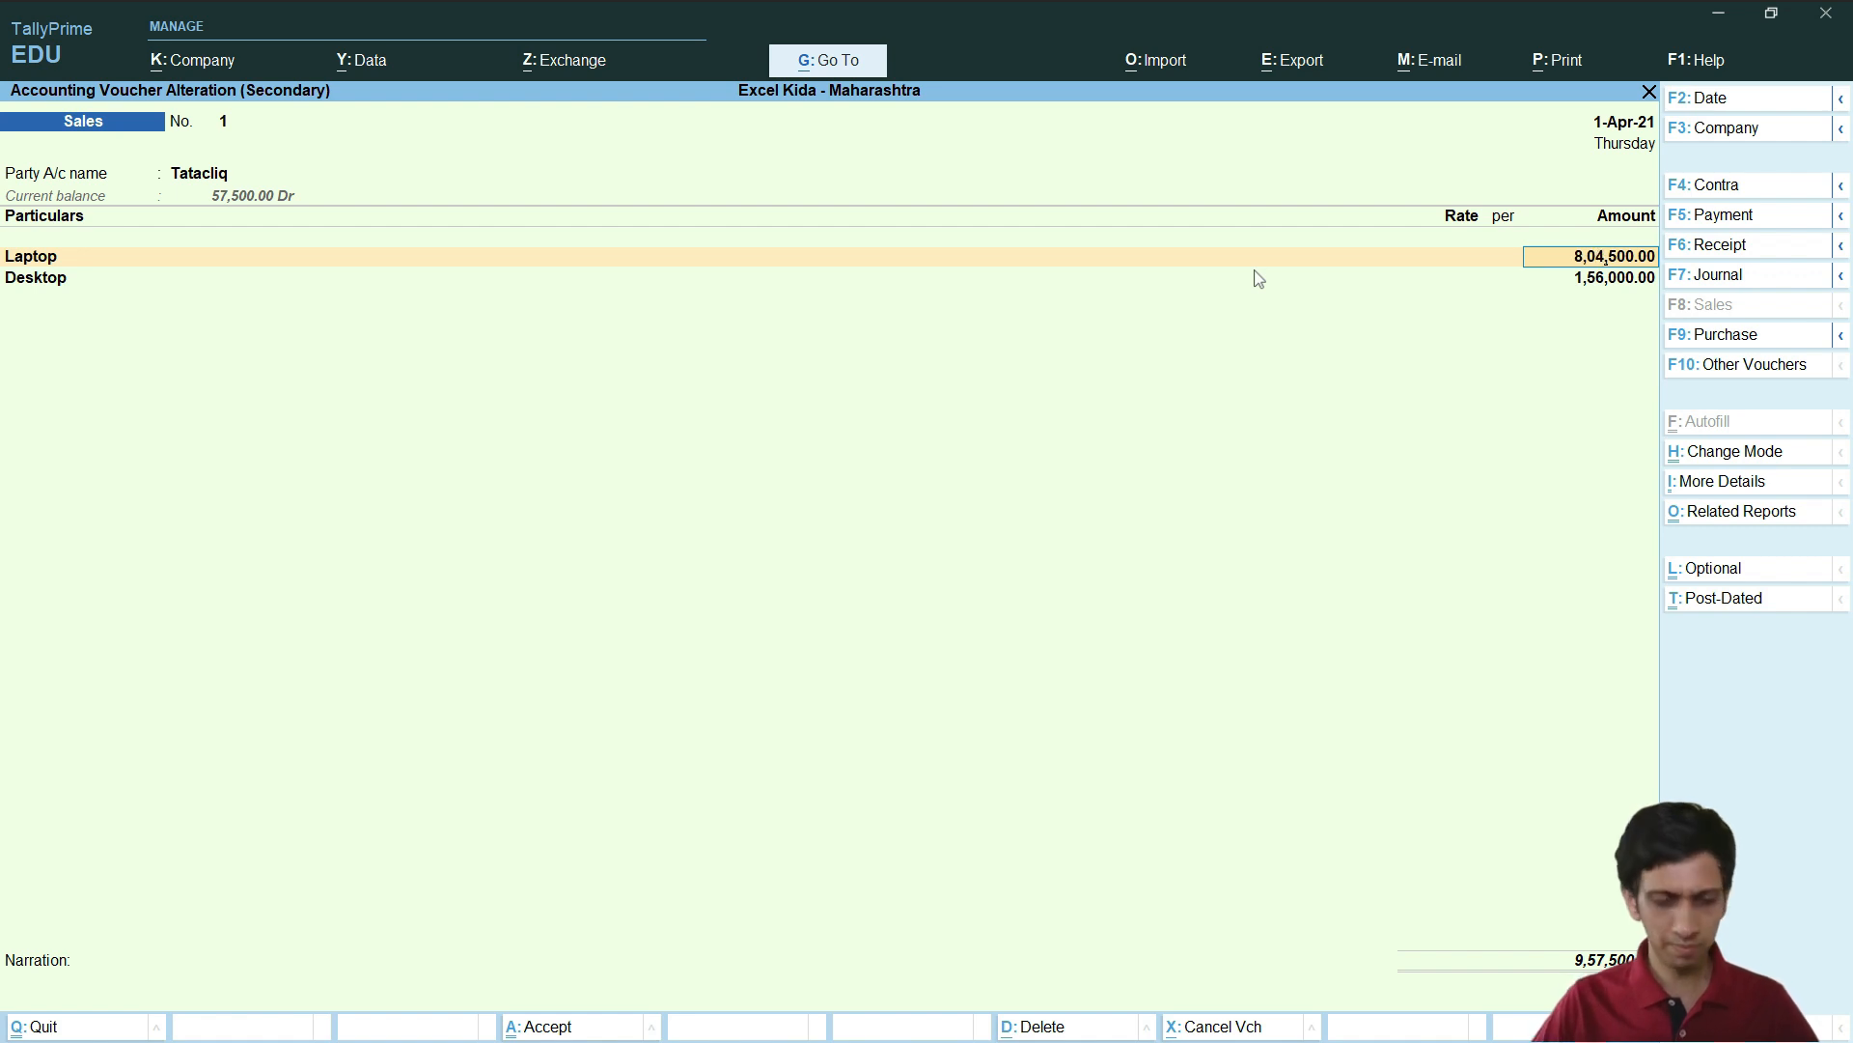
key(Return)
key(Return)
key(Return)
key(Return)
key(Return)
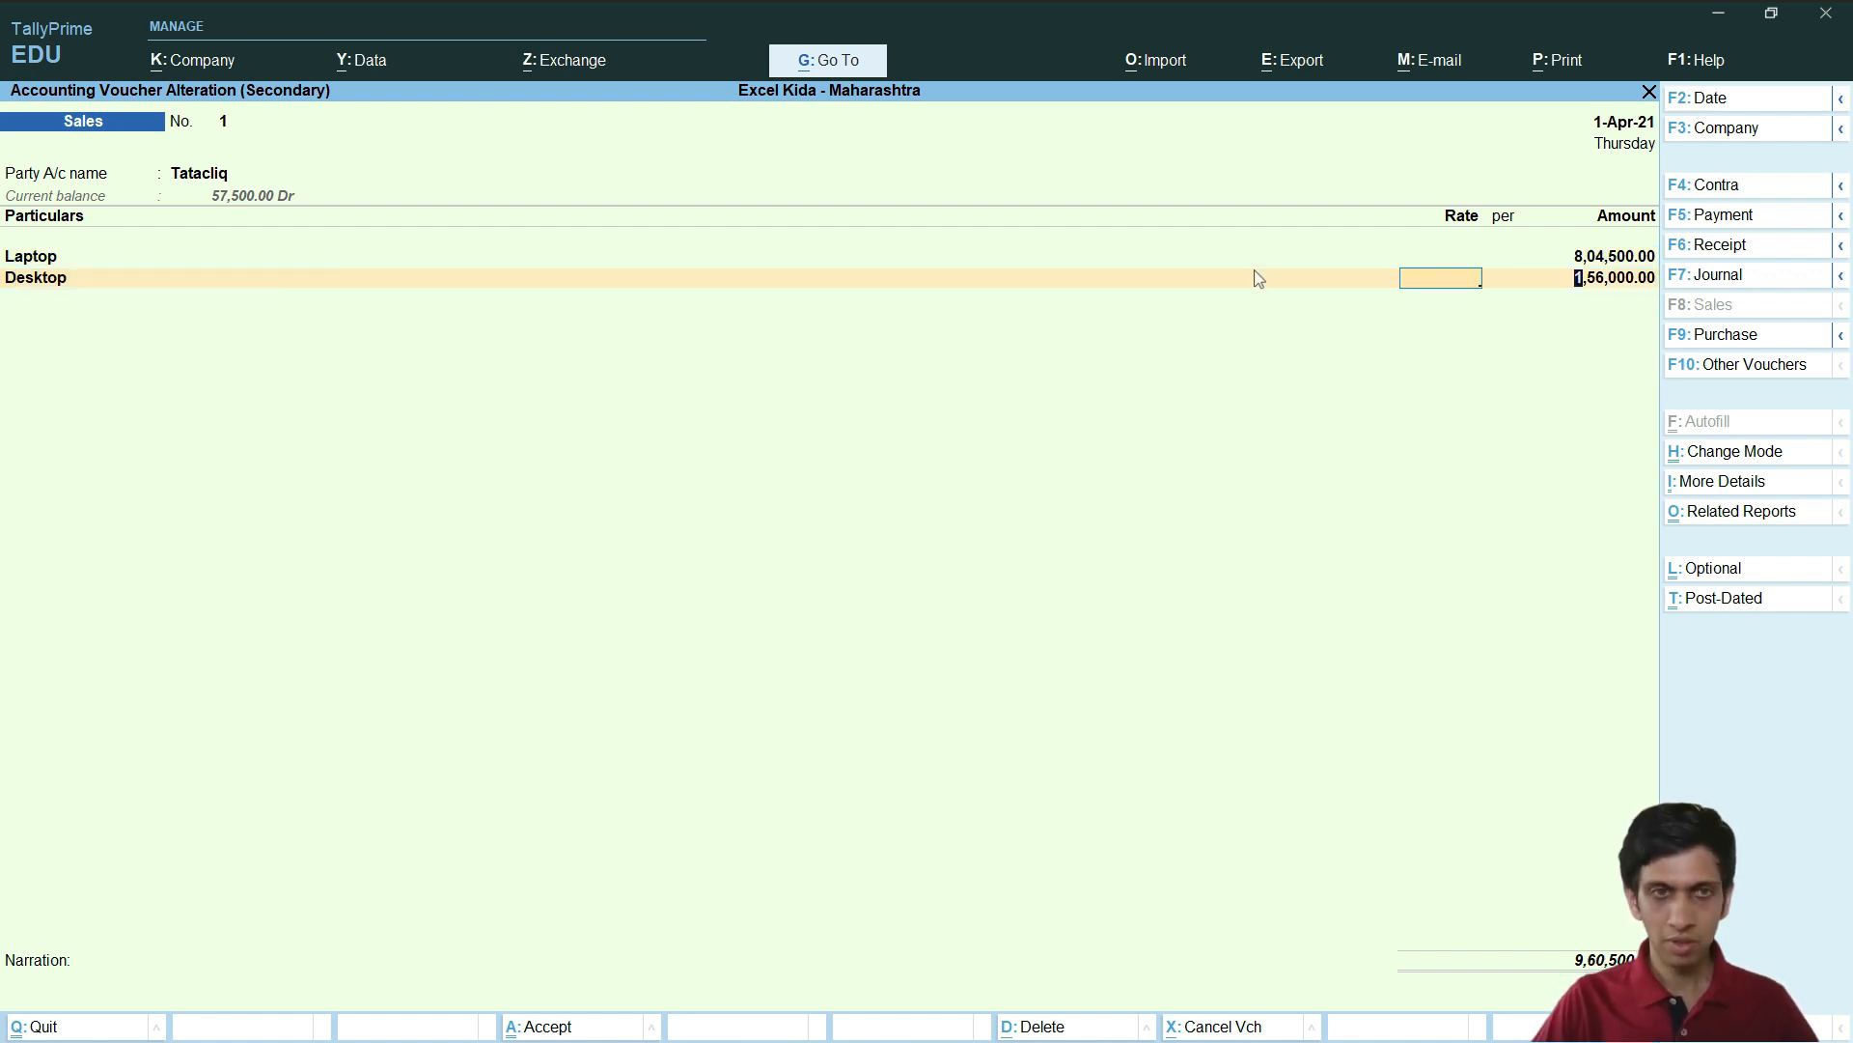
key(Return)
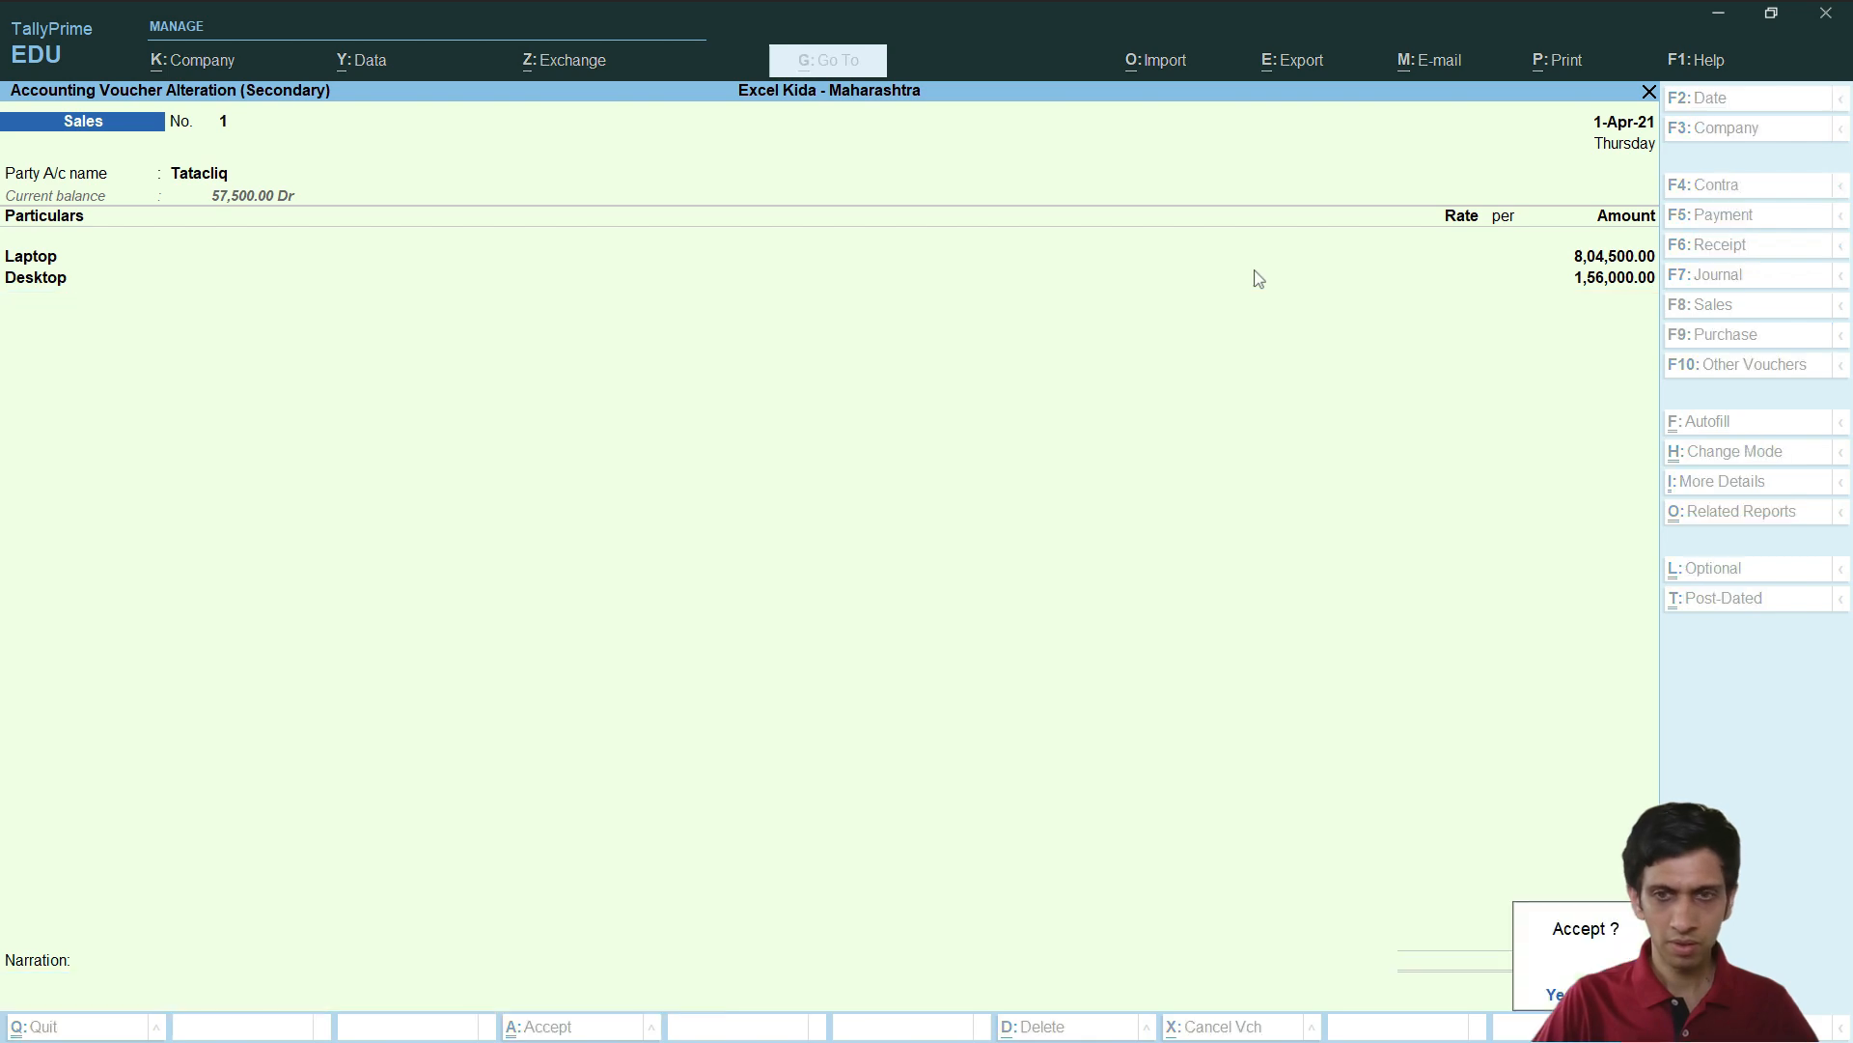
key(Return)
Return to Maharashtra's Profit & Loss A/c and switch to Excel to compare its Sales figure with the branch-wise report
key(Escape)
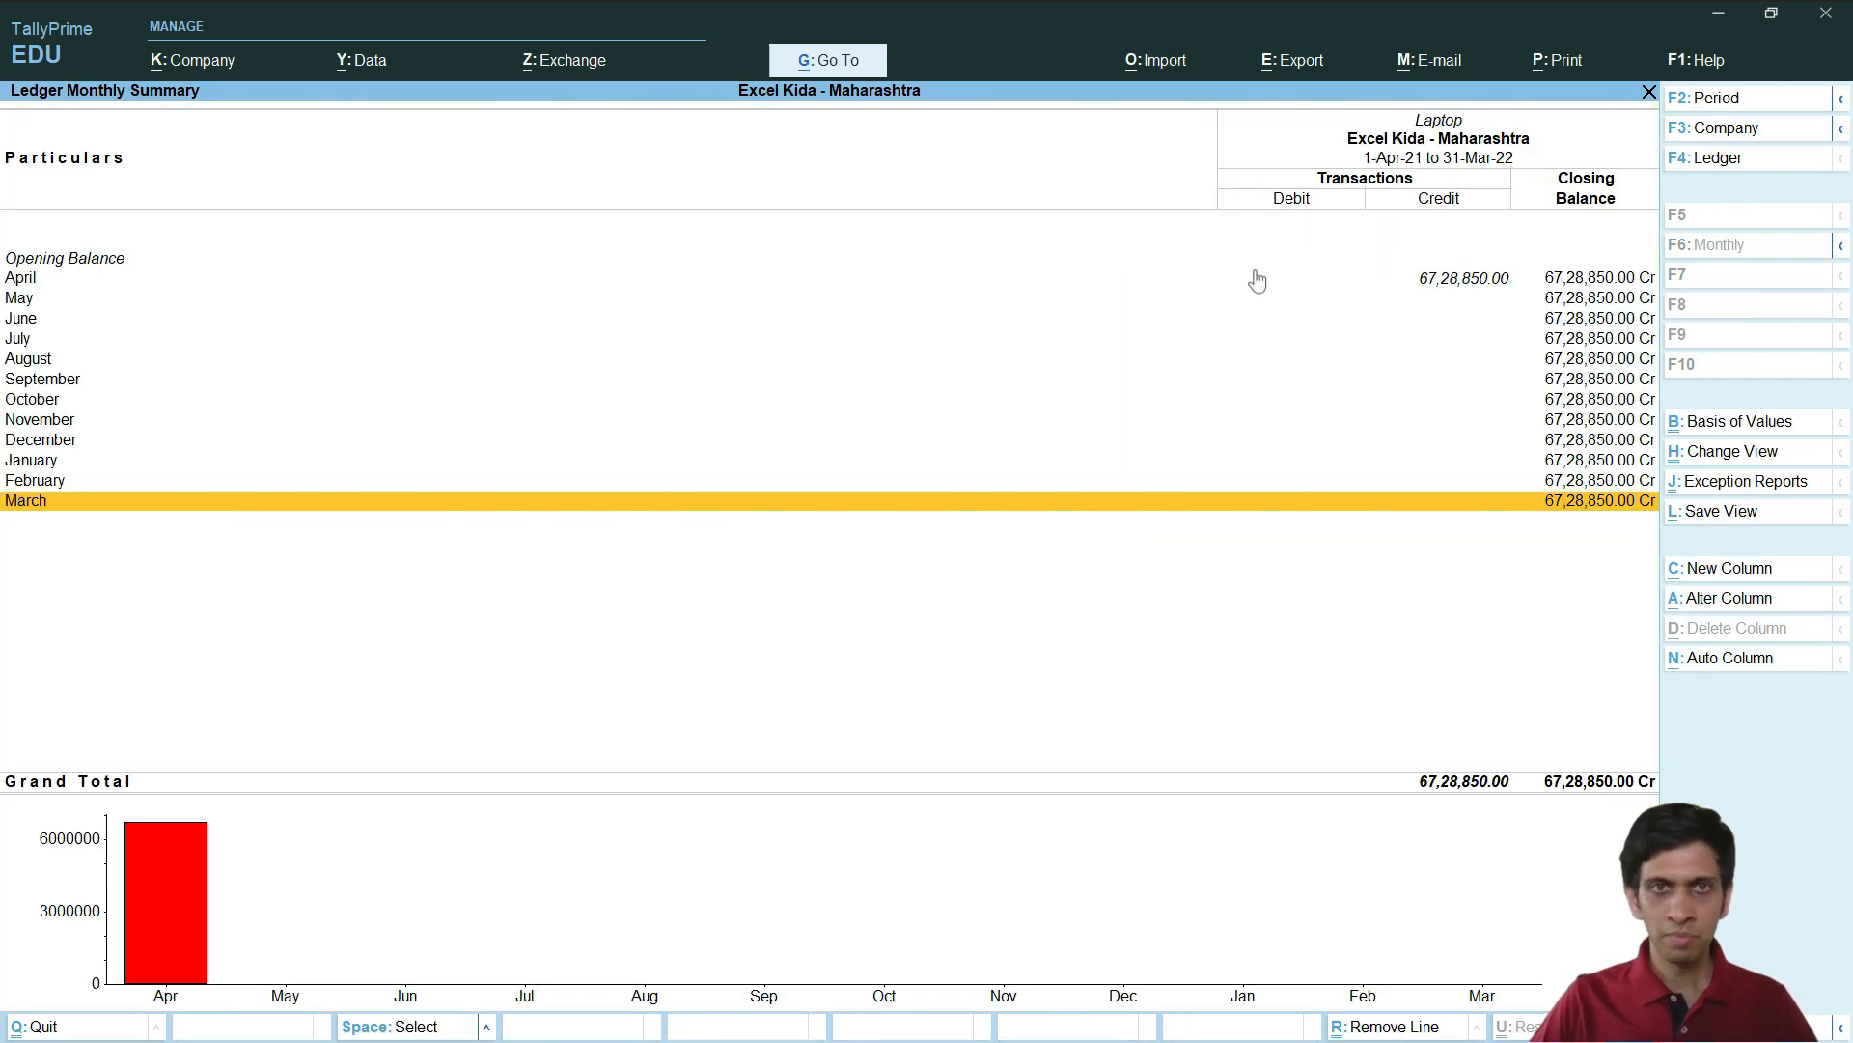
key(Escape)
key(Escape)
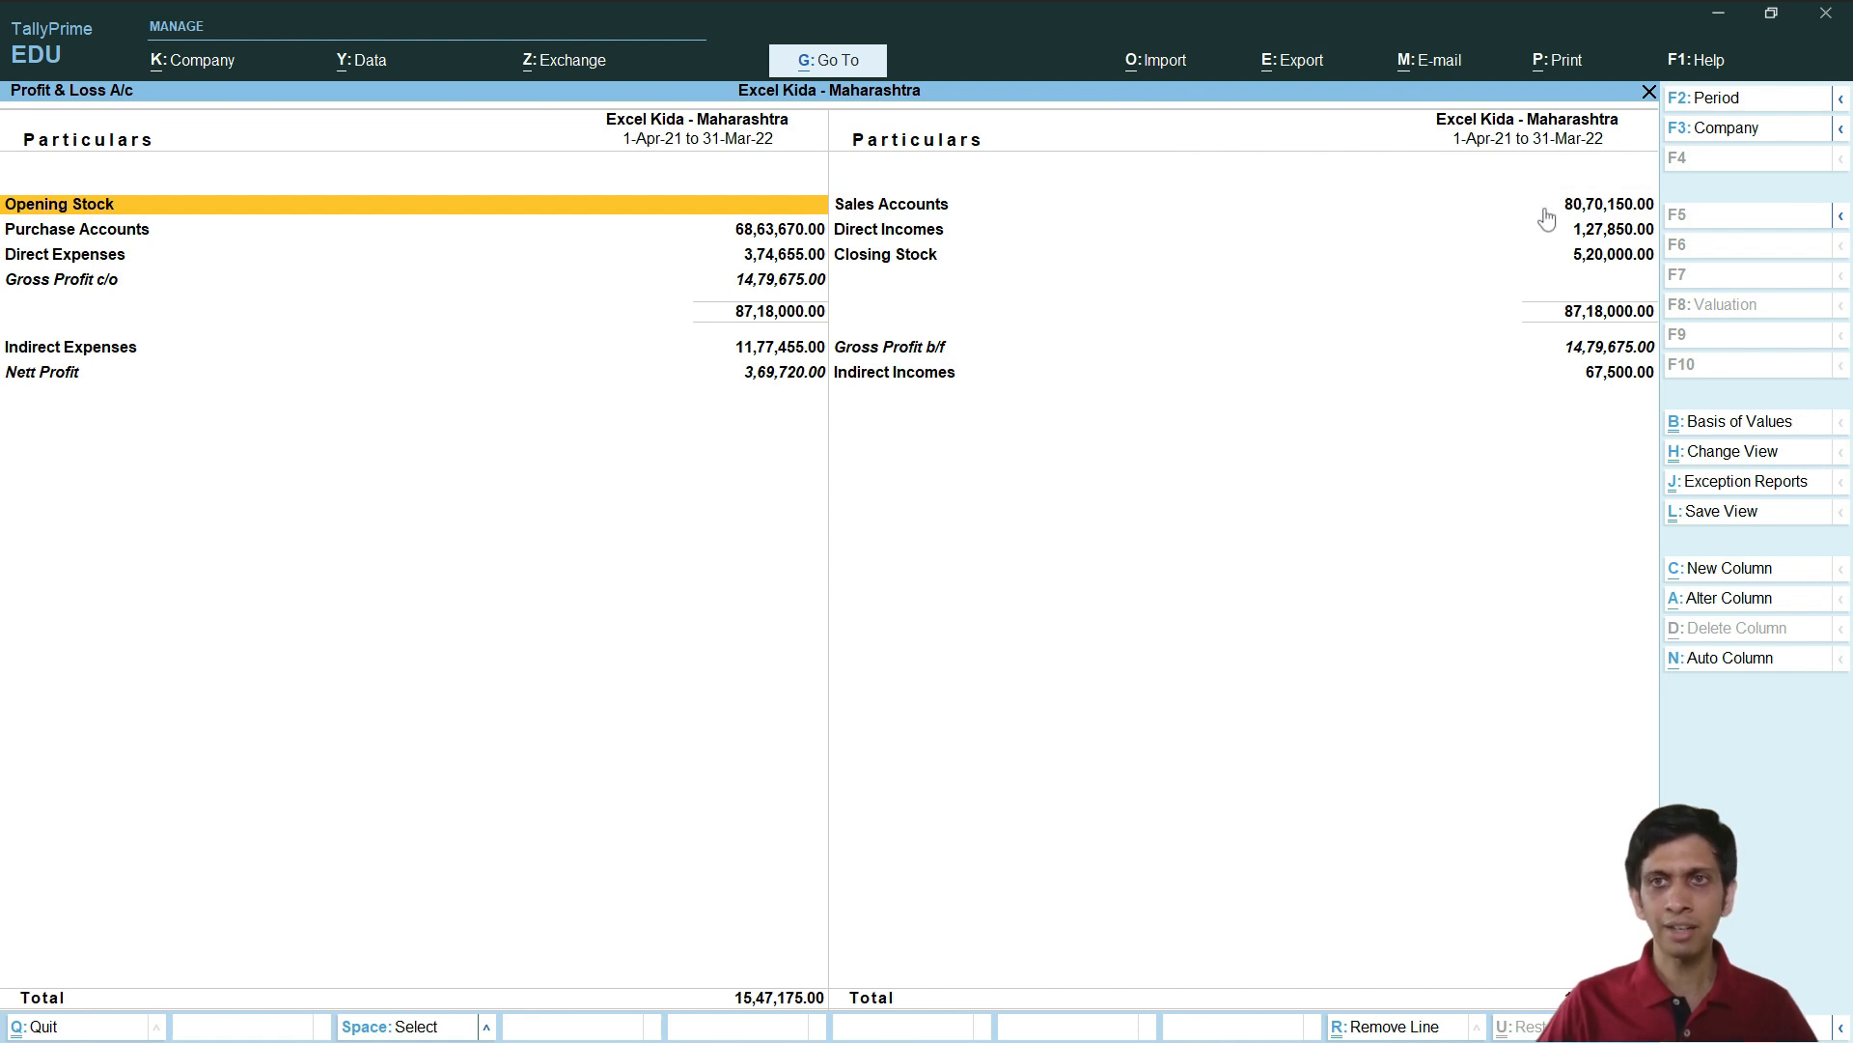
key(alt+Tab)
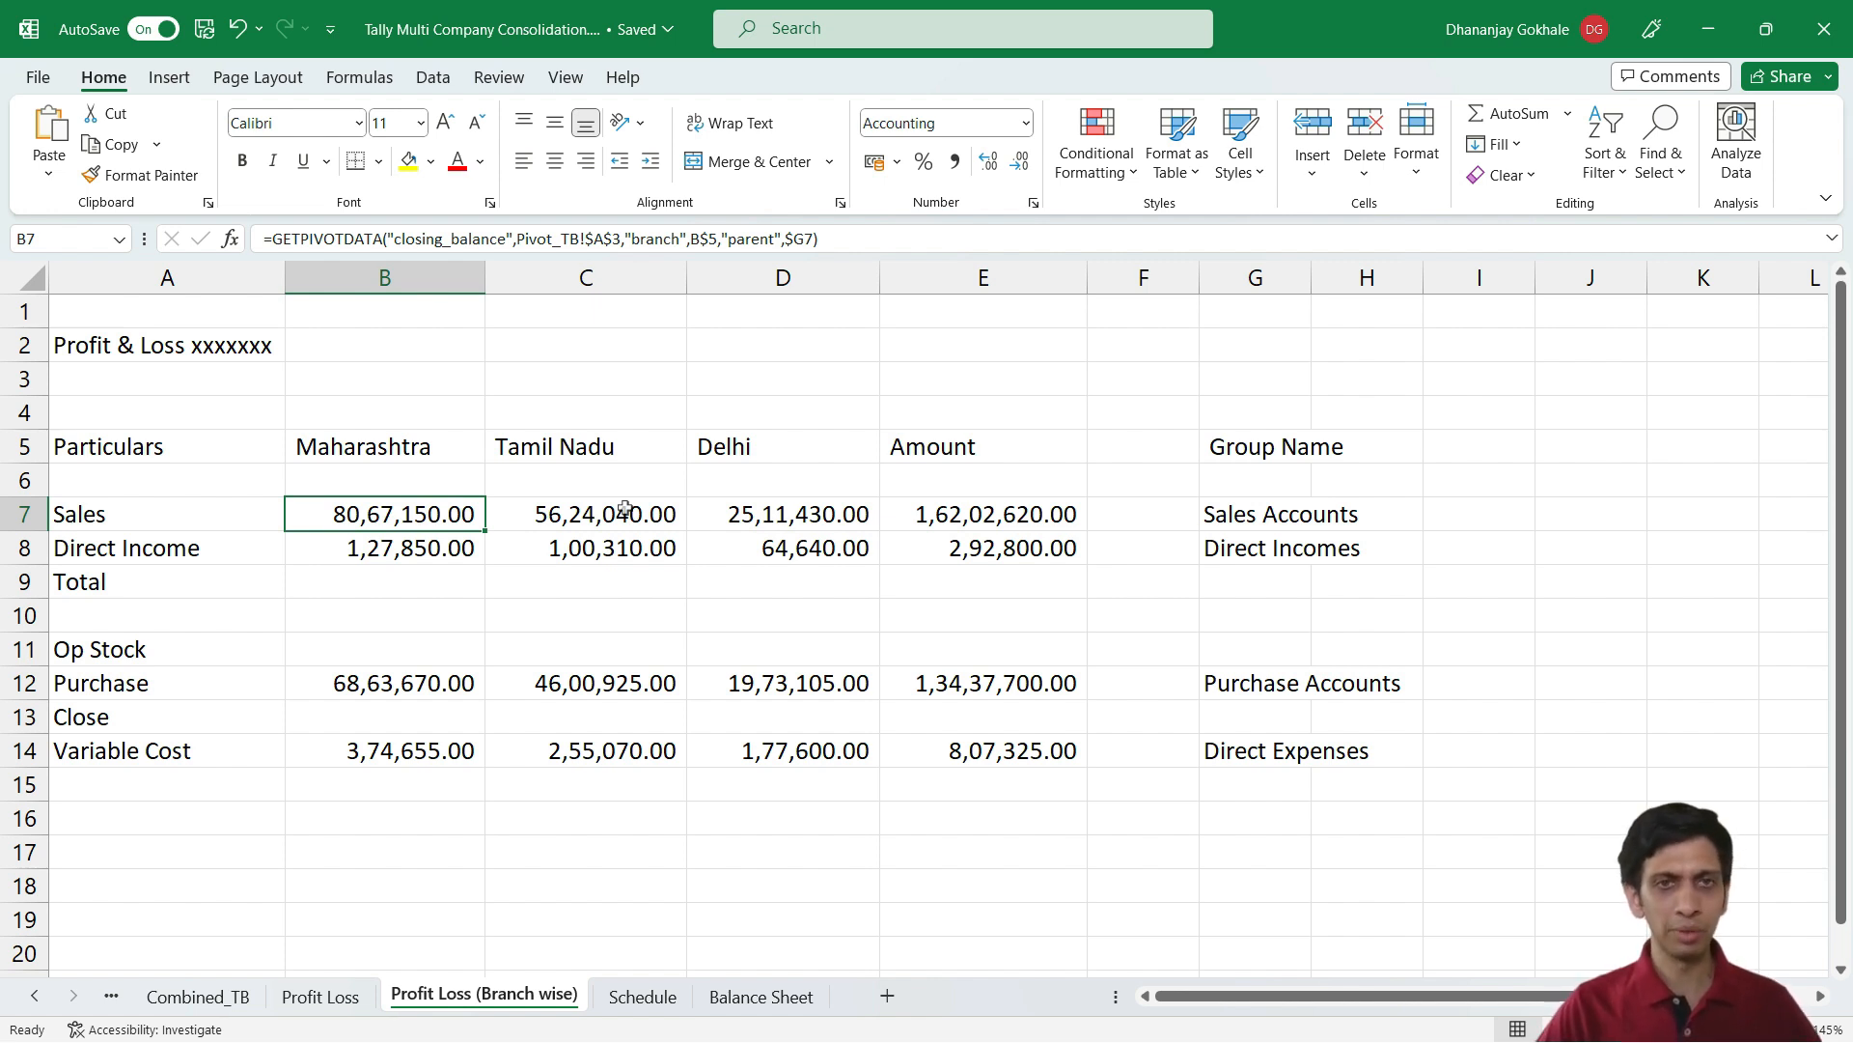
Switch to File Explorer, go up to the D: utility folder and run run.bat to export the Tally data again
key(alt+Tab)
click(649, 663)
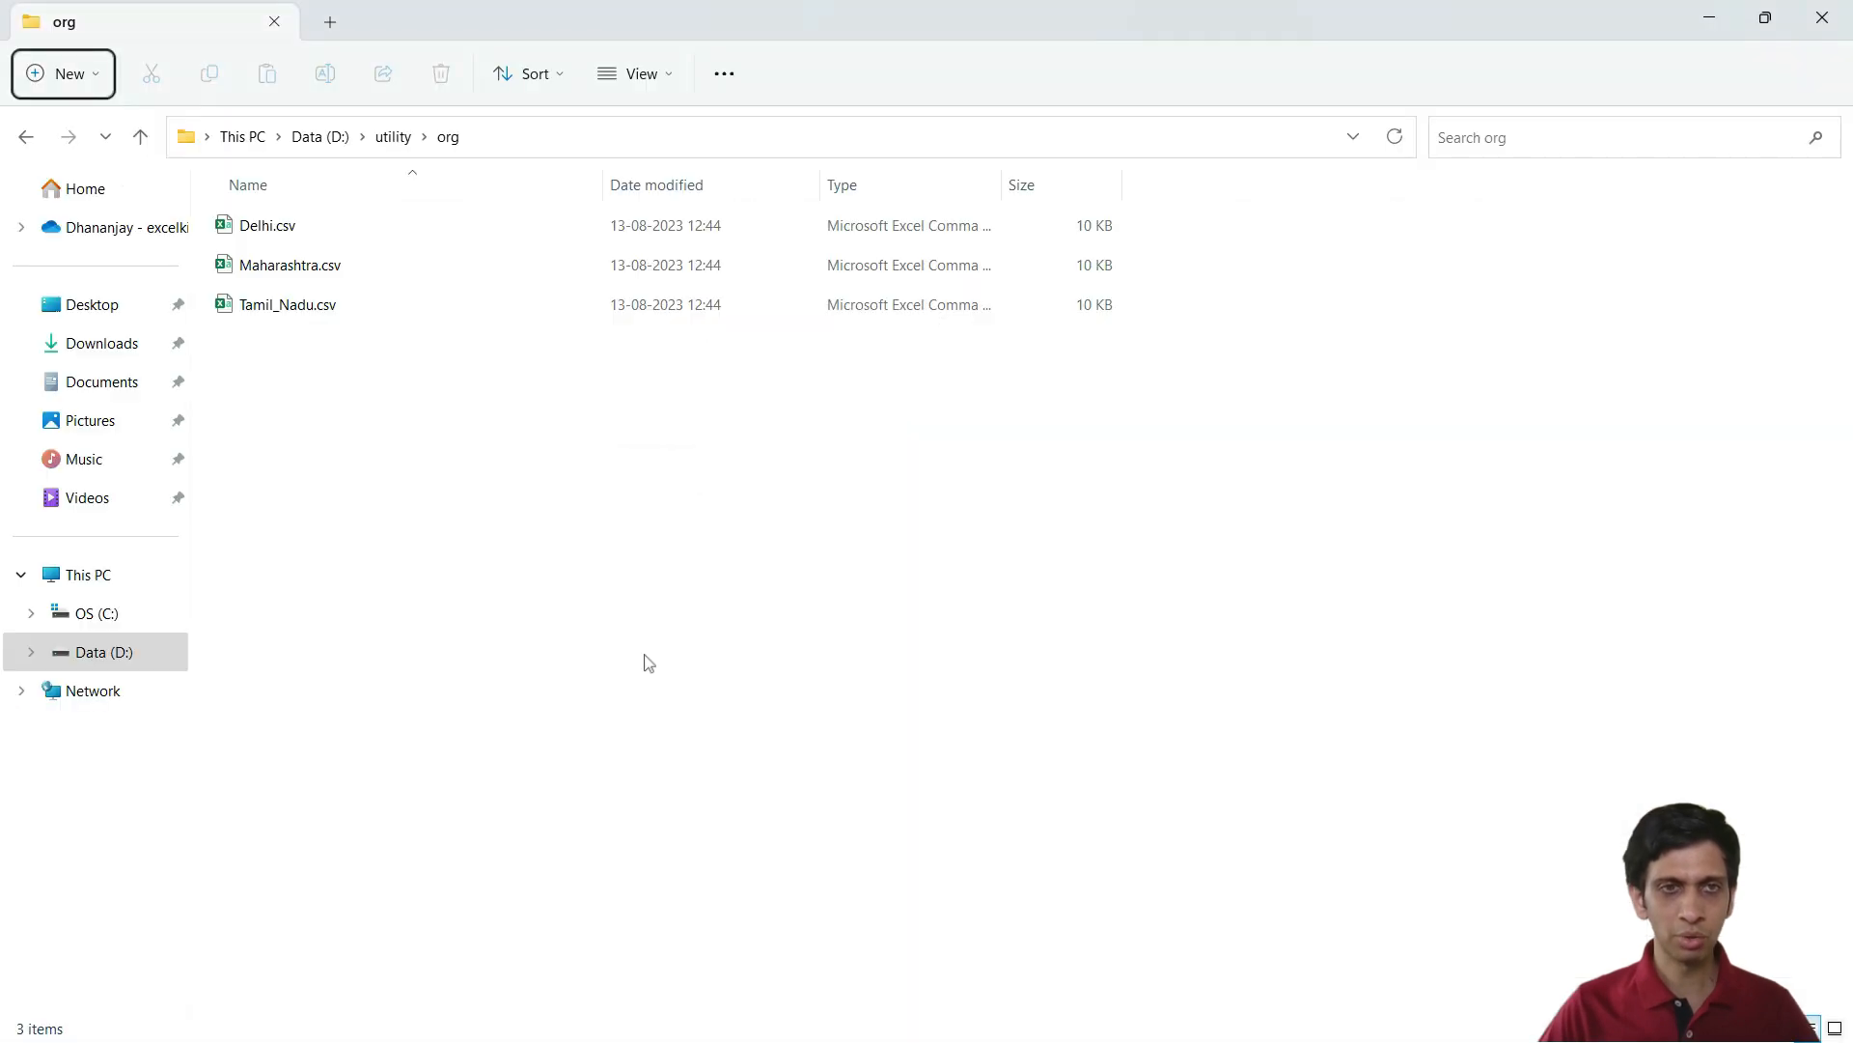
key(alt+Up)
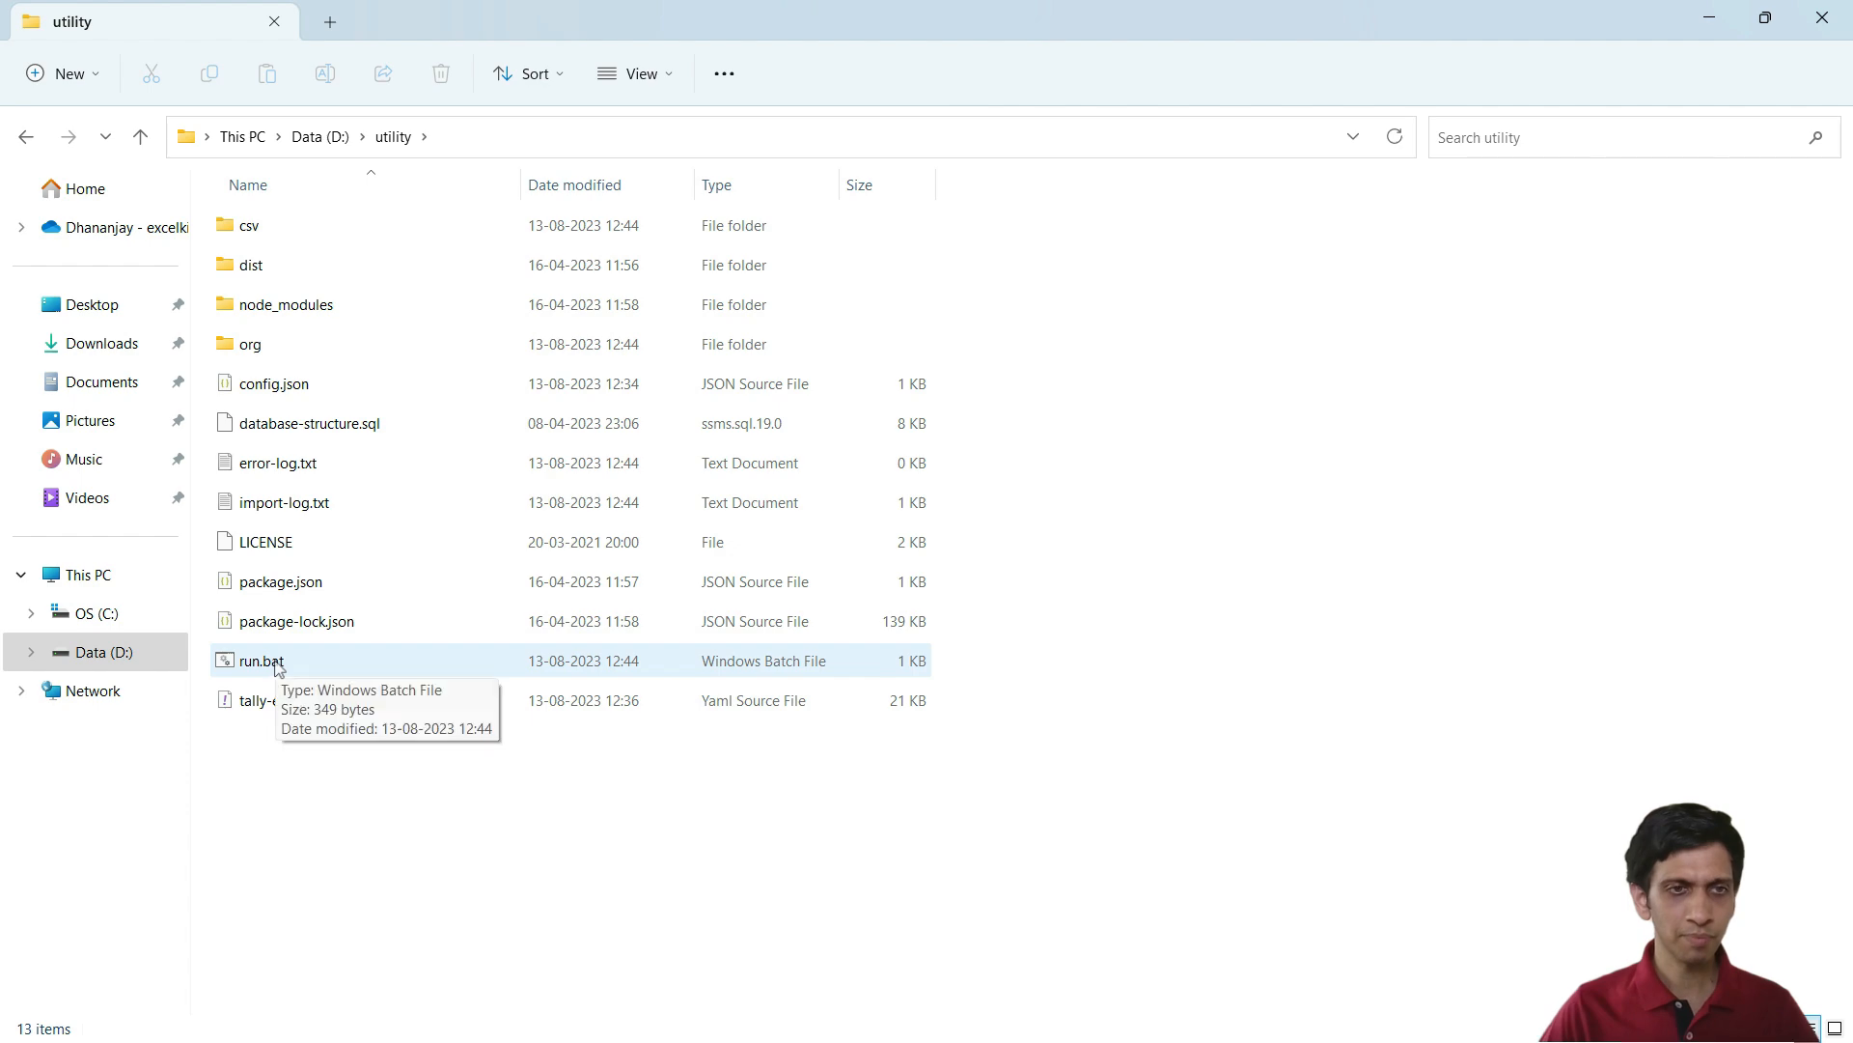
key(alt+Tab)
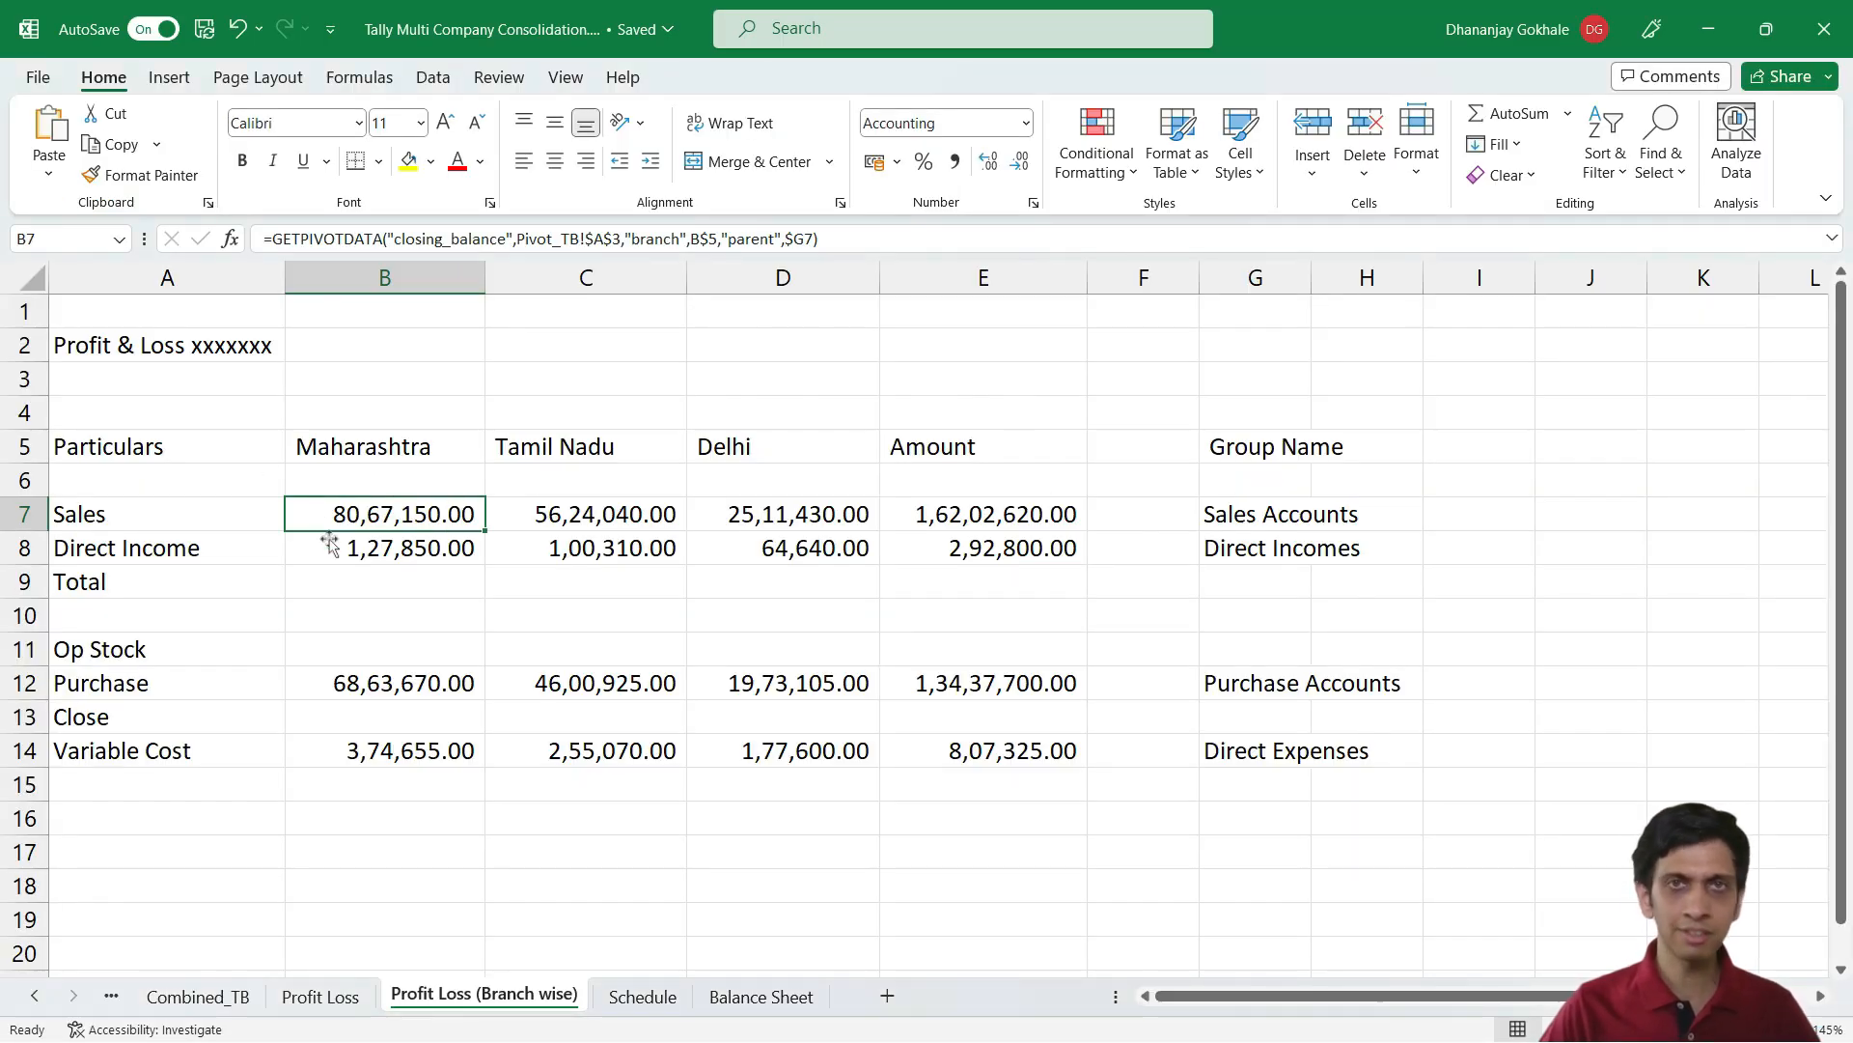
key(alt+Tab)
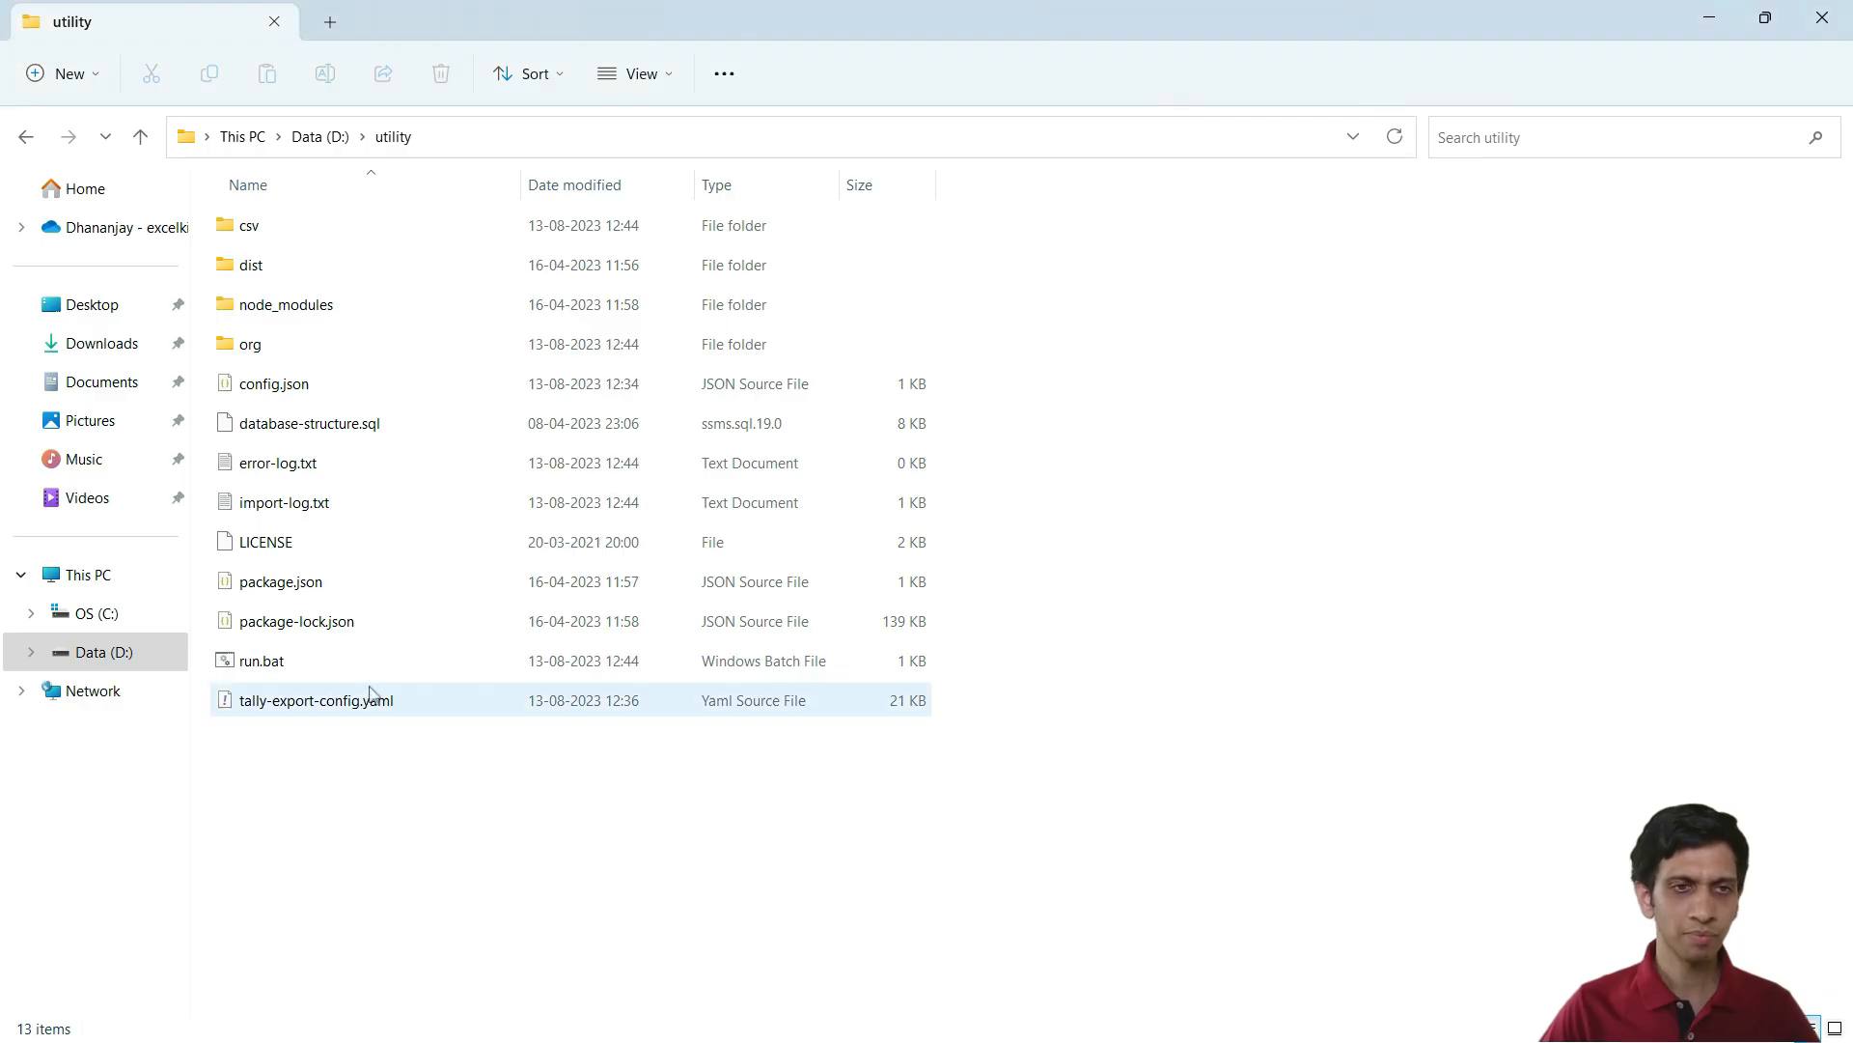
double_click(292, 662)
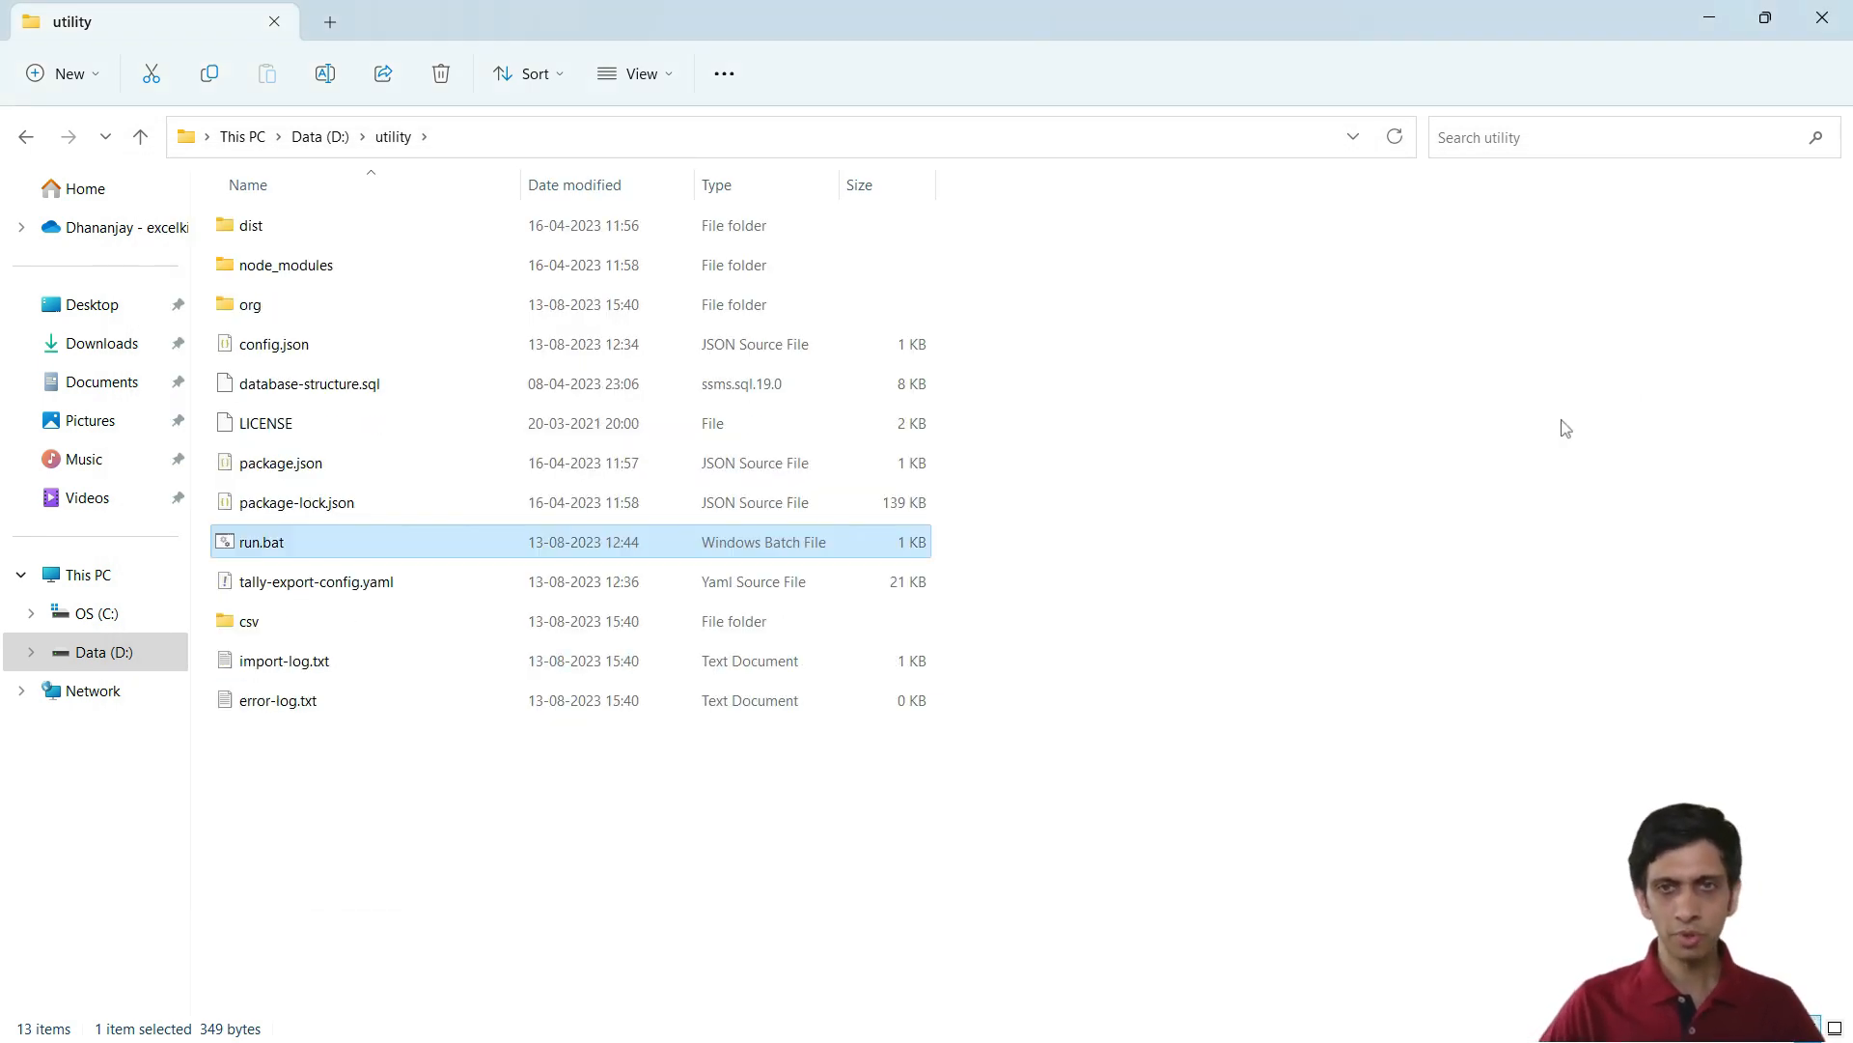
right_click(1193, 363)
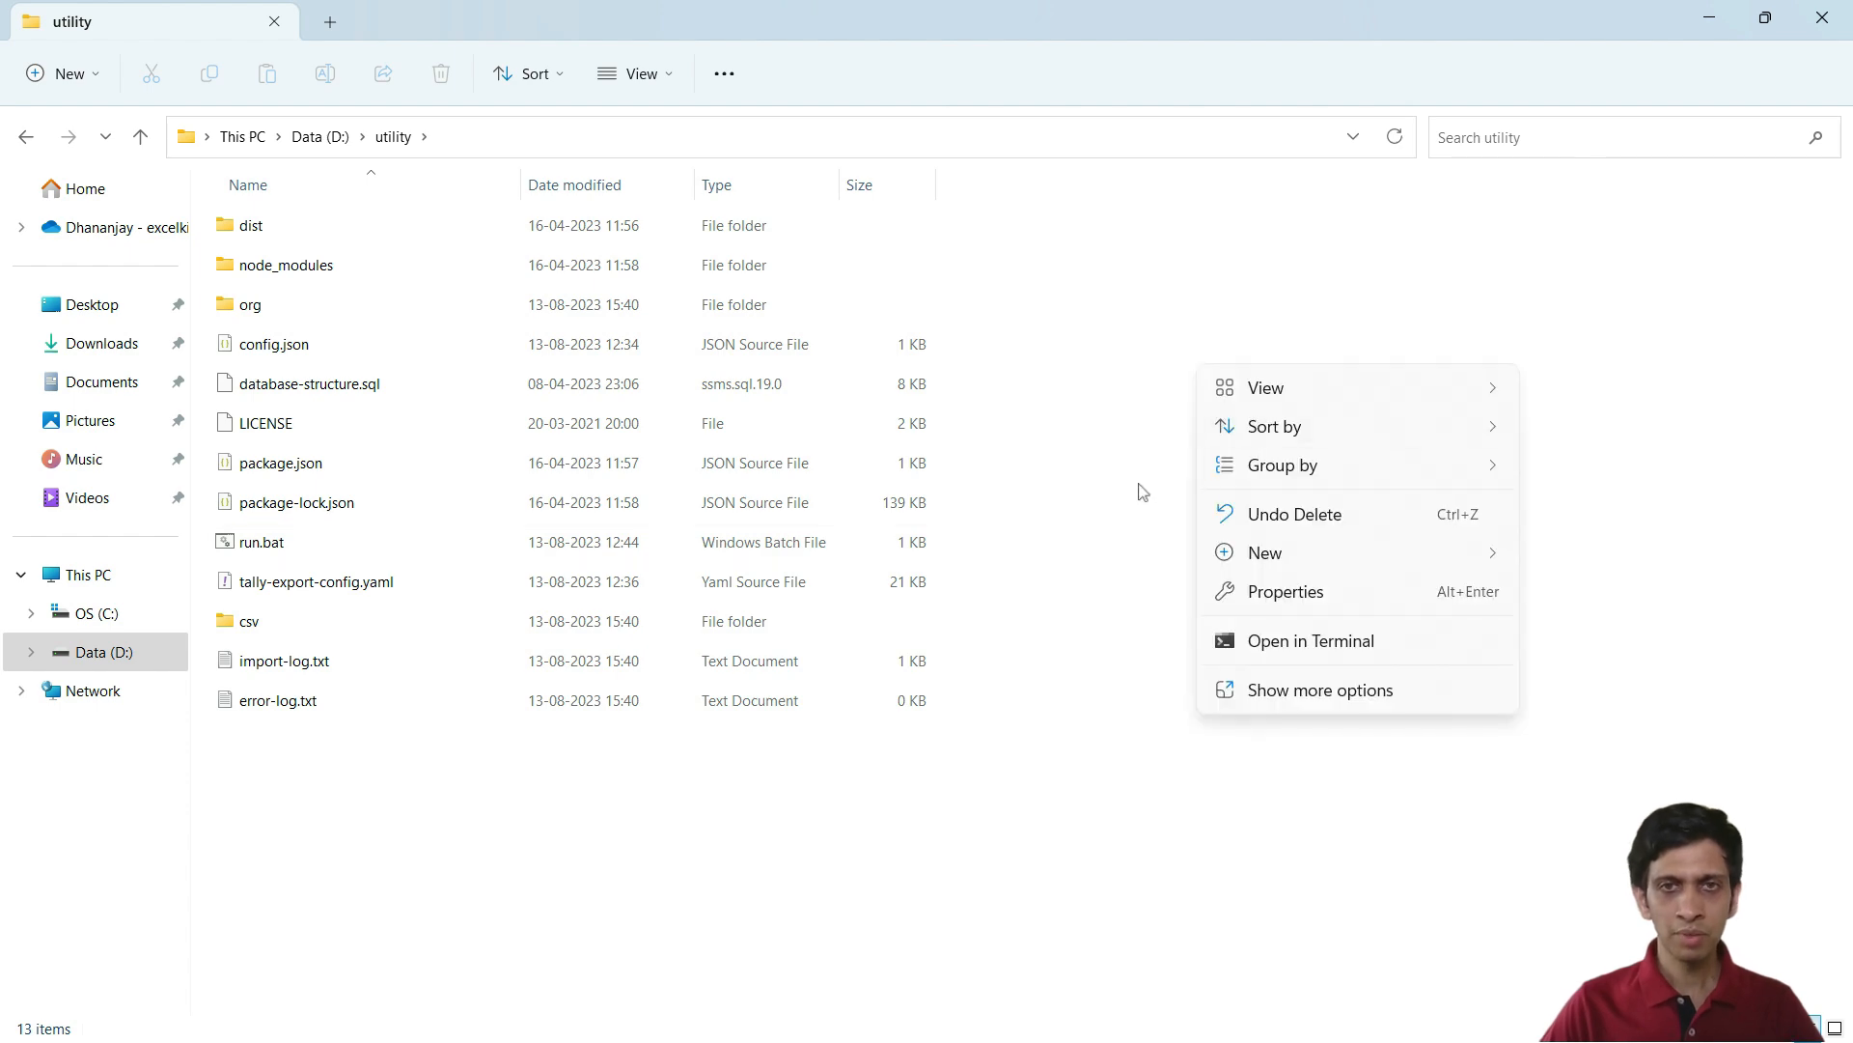
key(Escape)
Switch to the Excel workbook, refresh all its data connections and check Maharashtra's Sales in B7
key(alt+Tab)
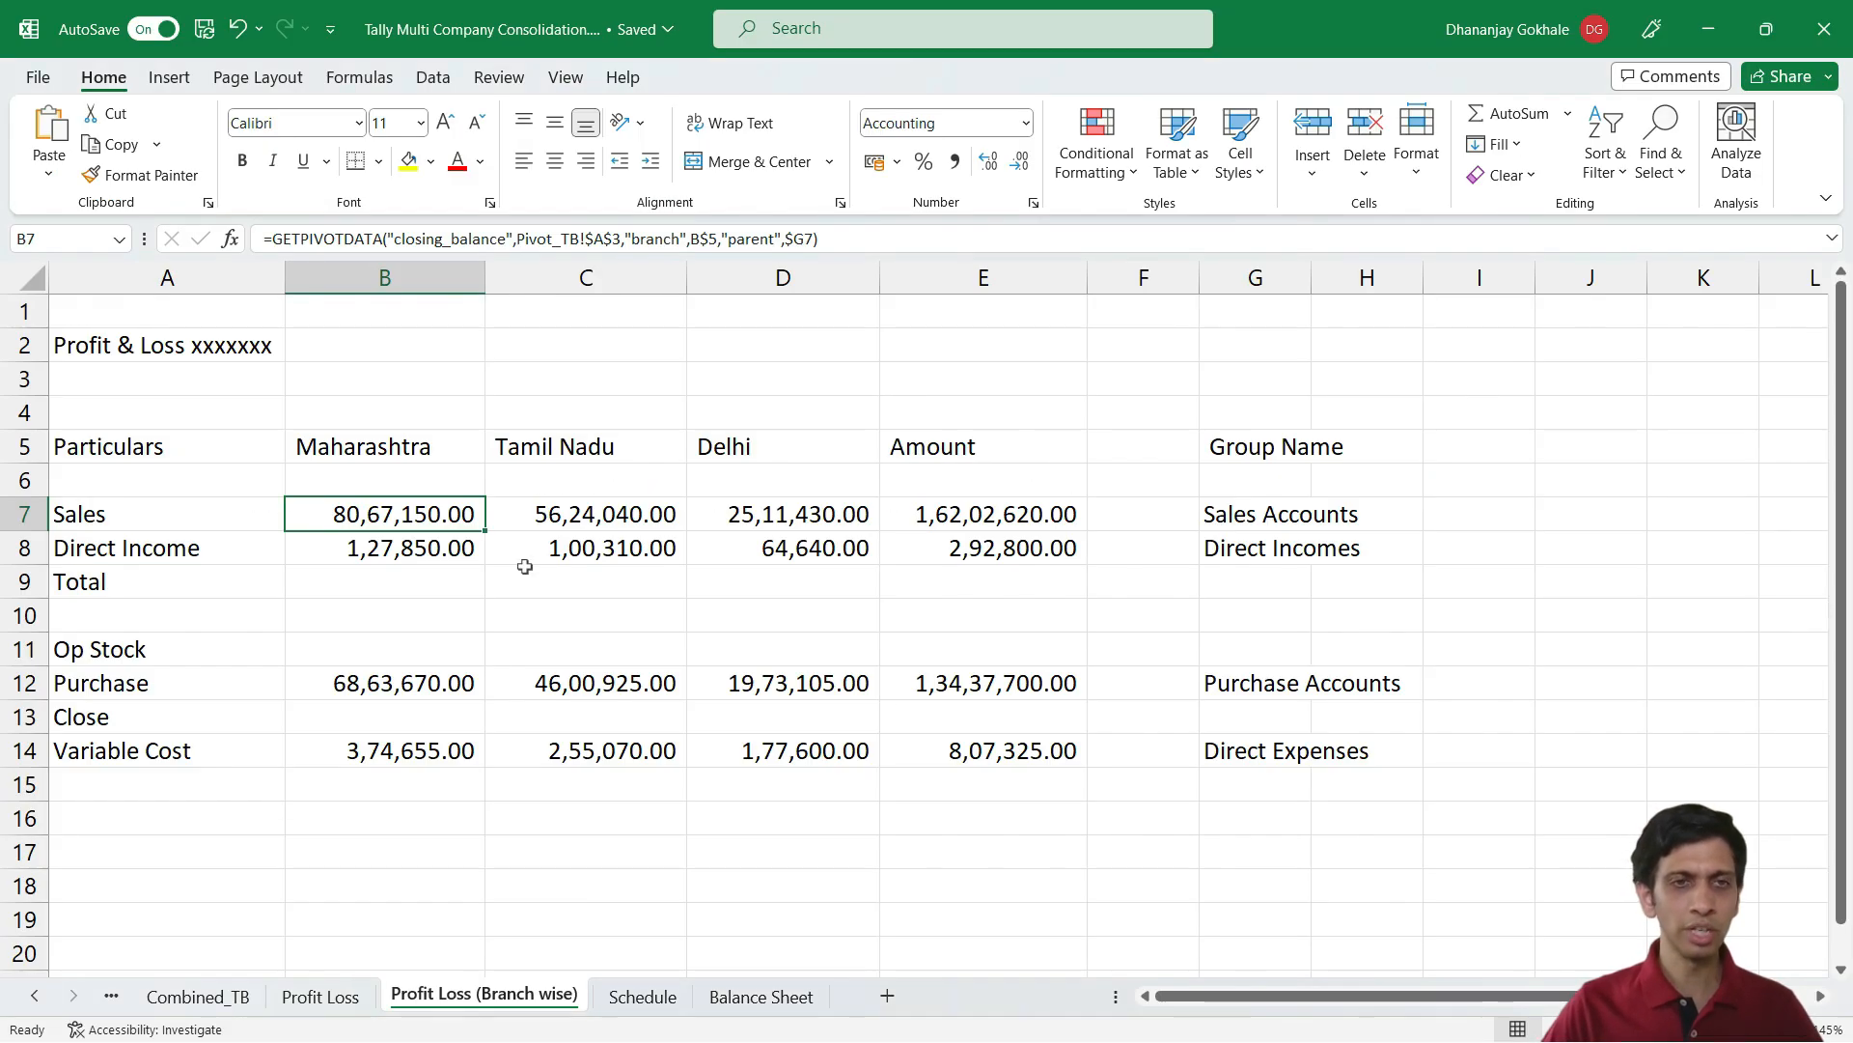
click(468, 582)
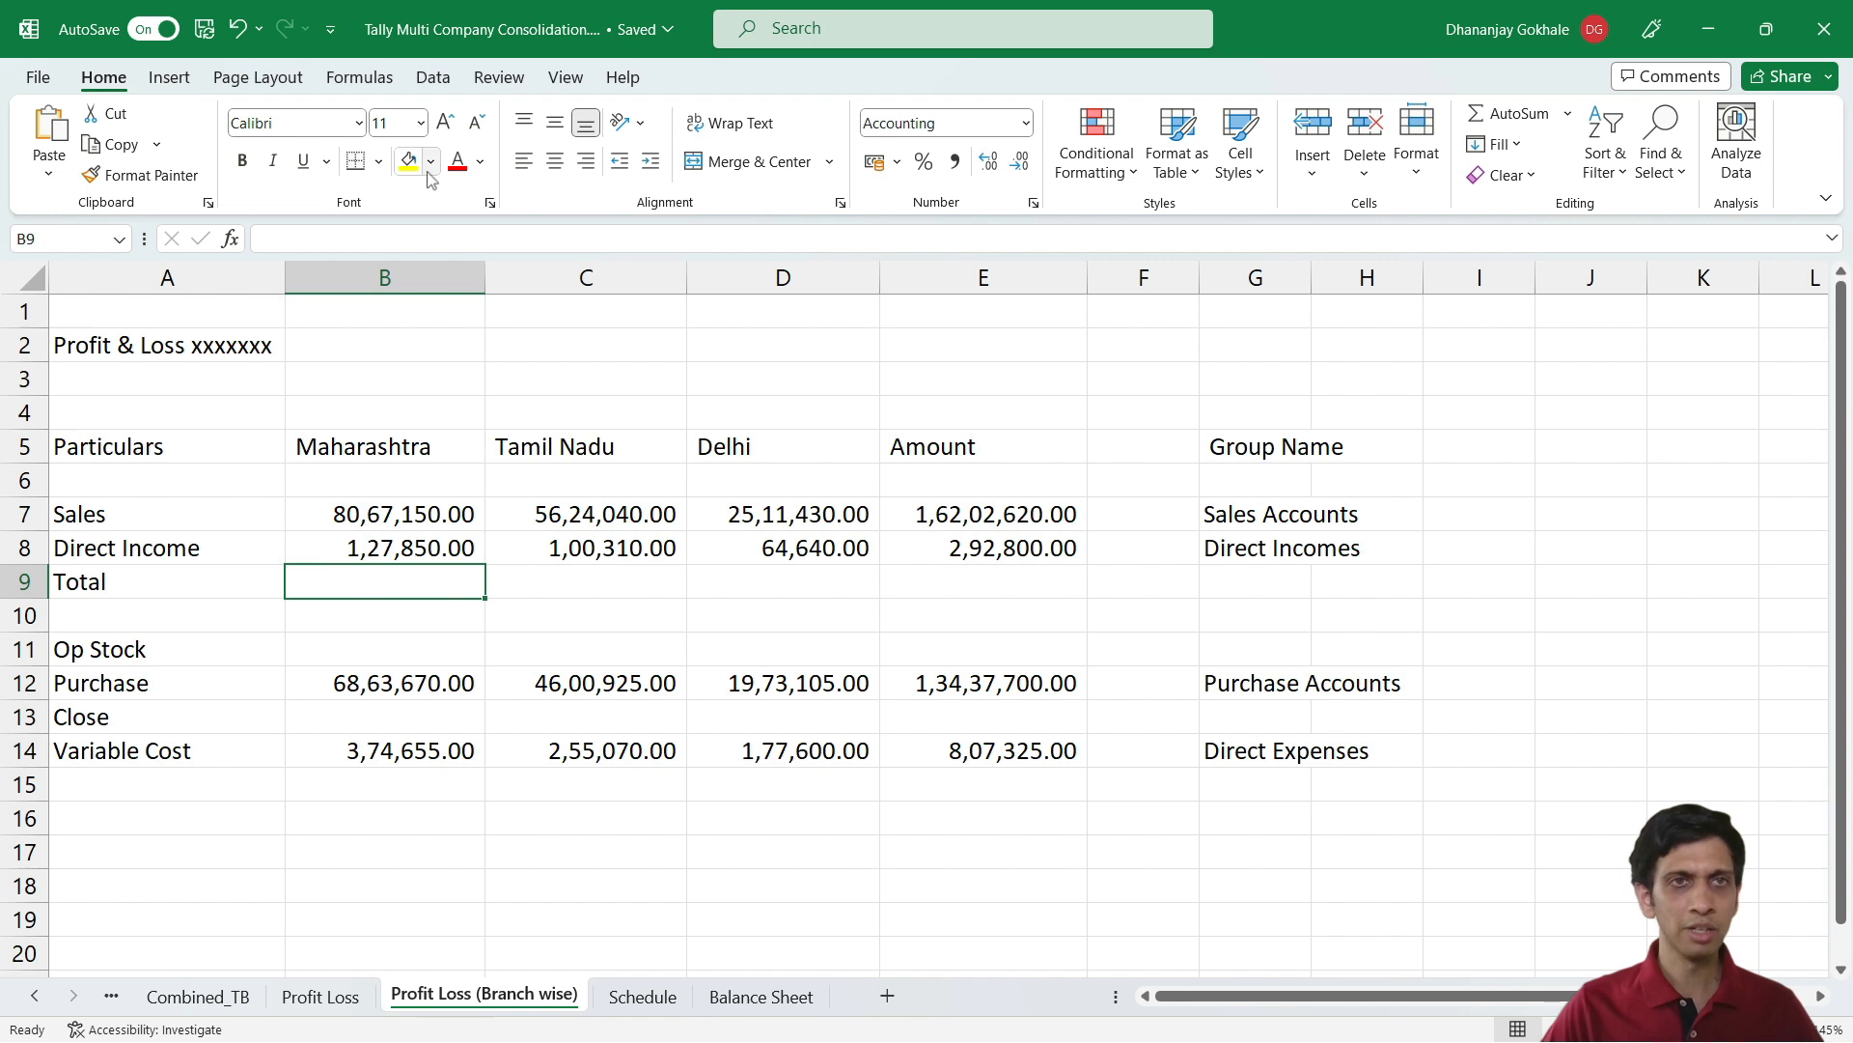
click(432, 79)
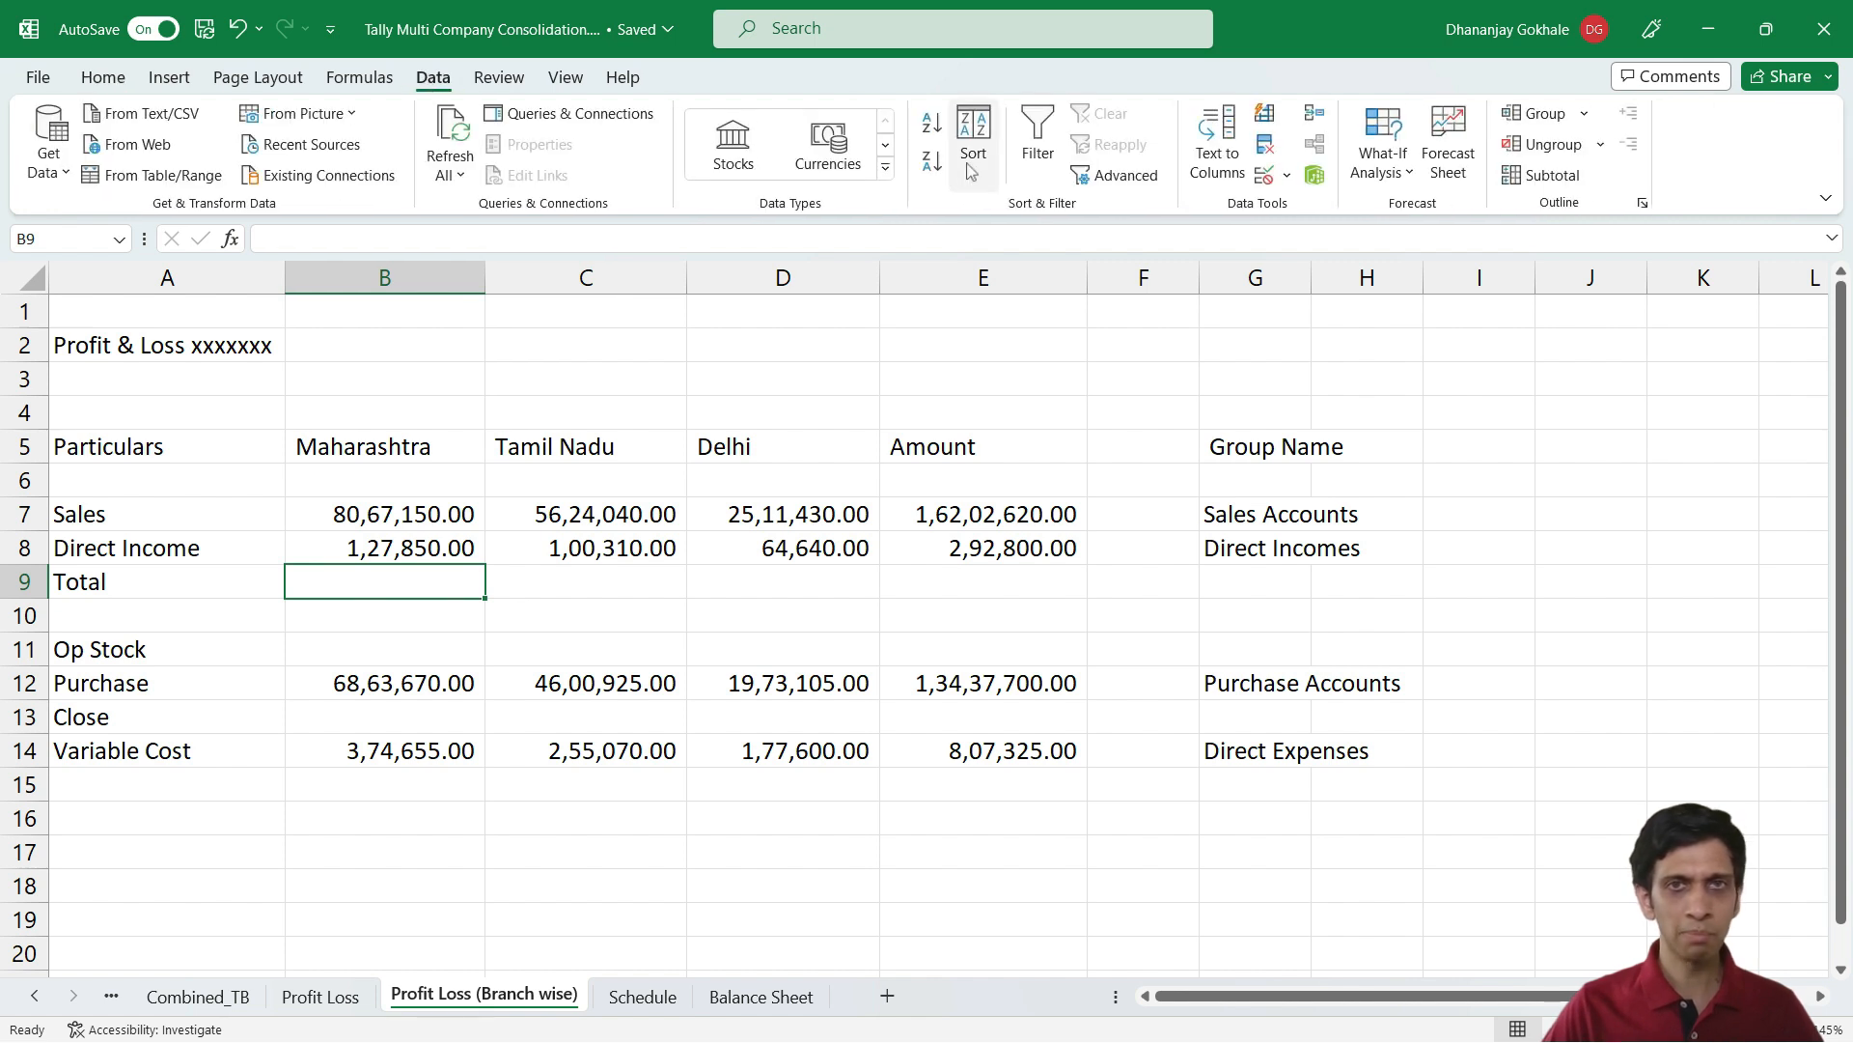
click(450, 176)
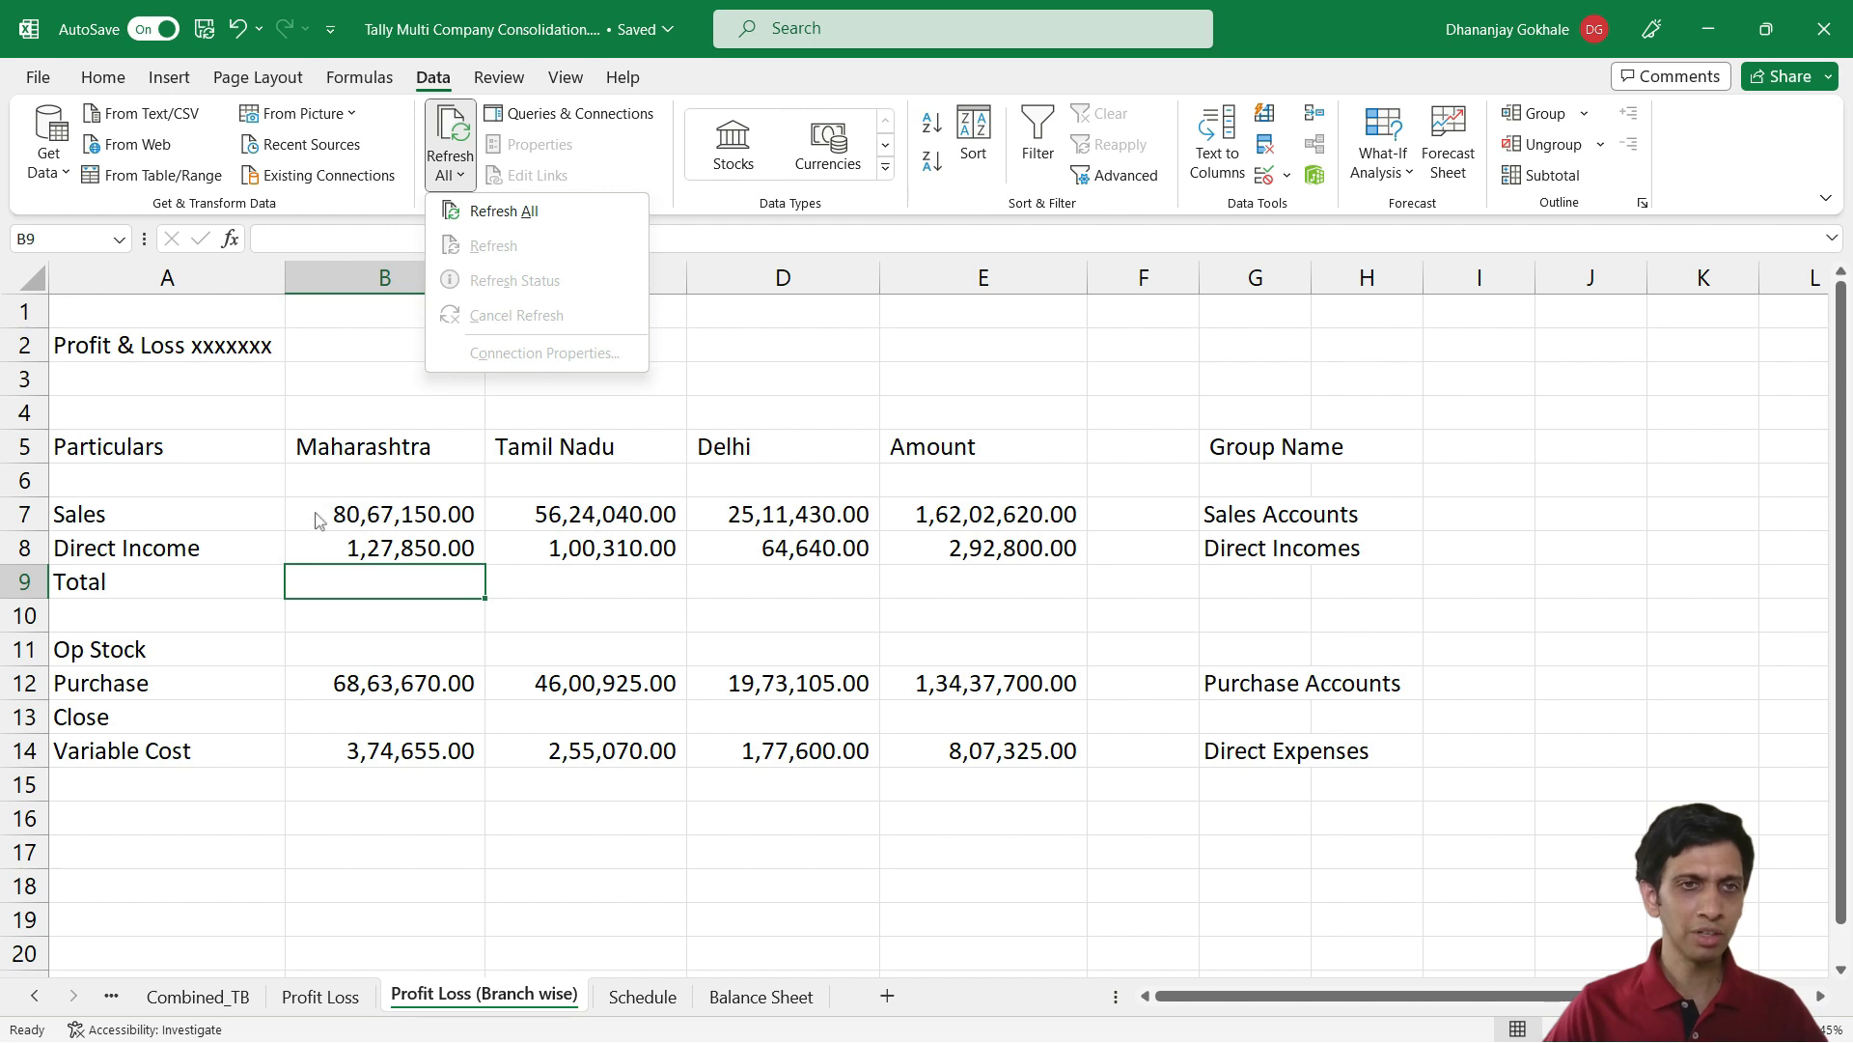
click(567, 224)
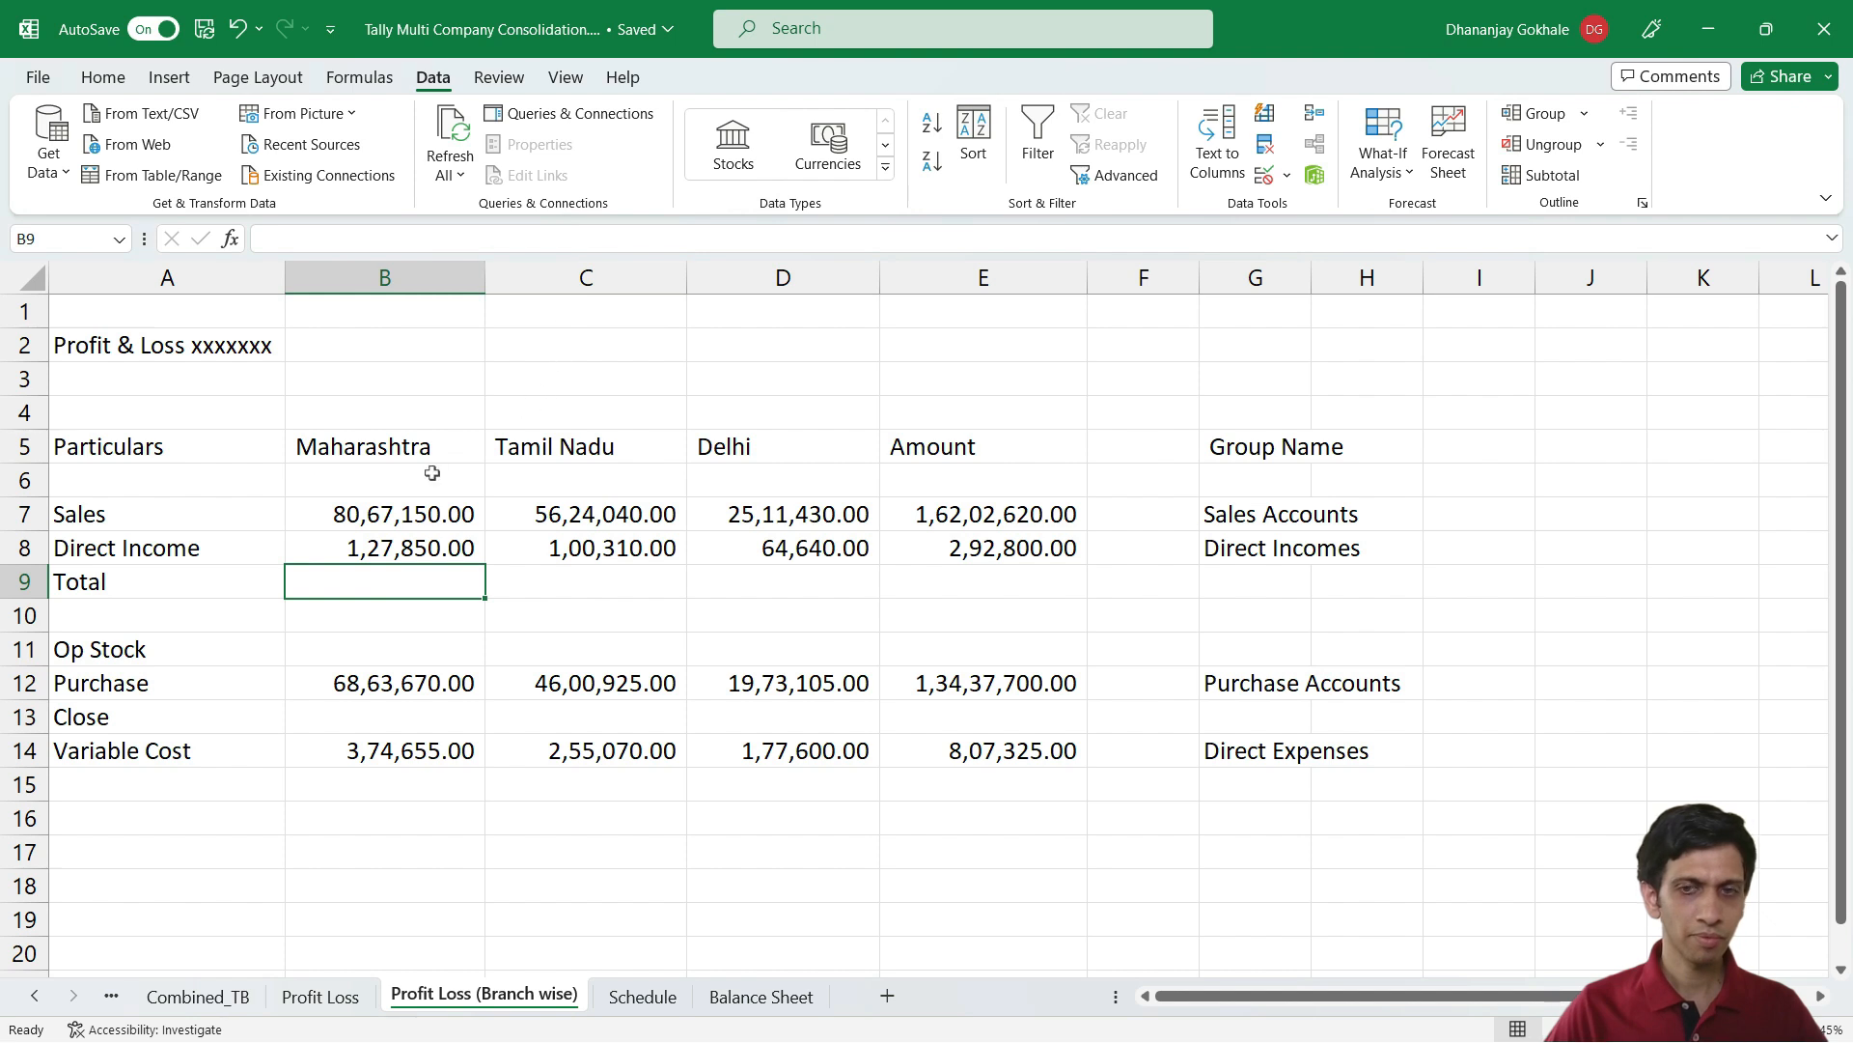
click(388, 519)
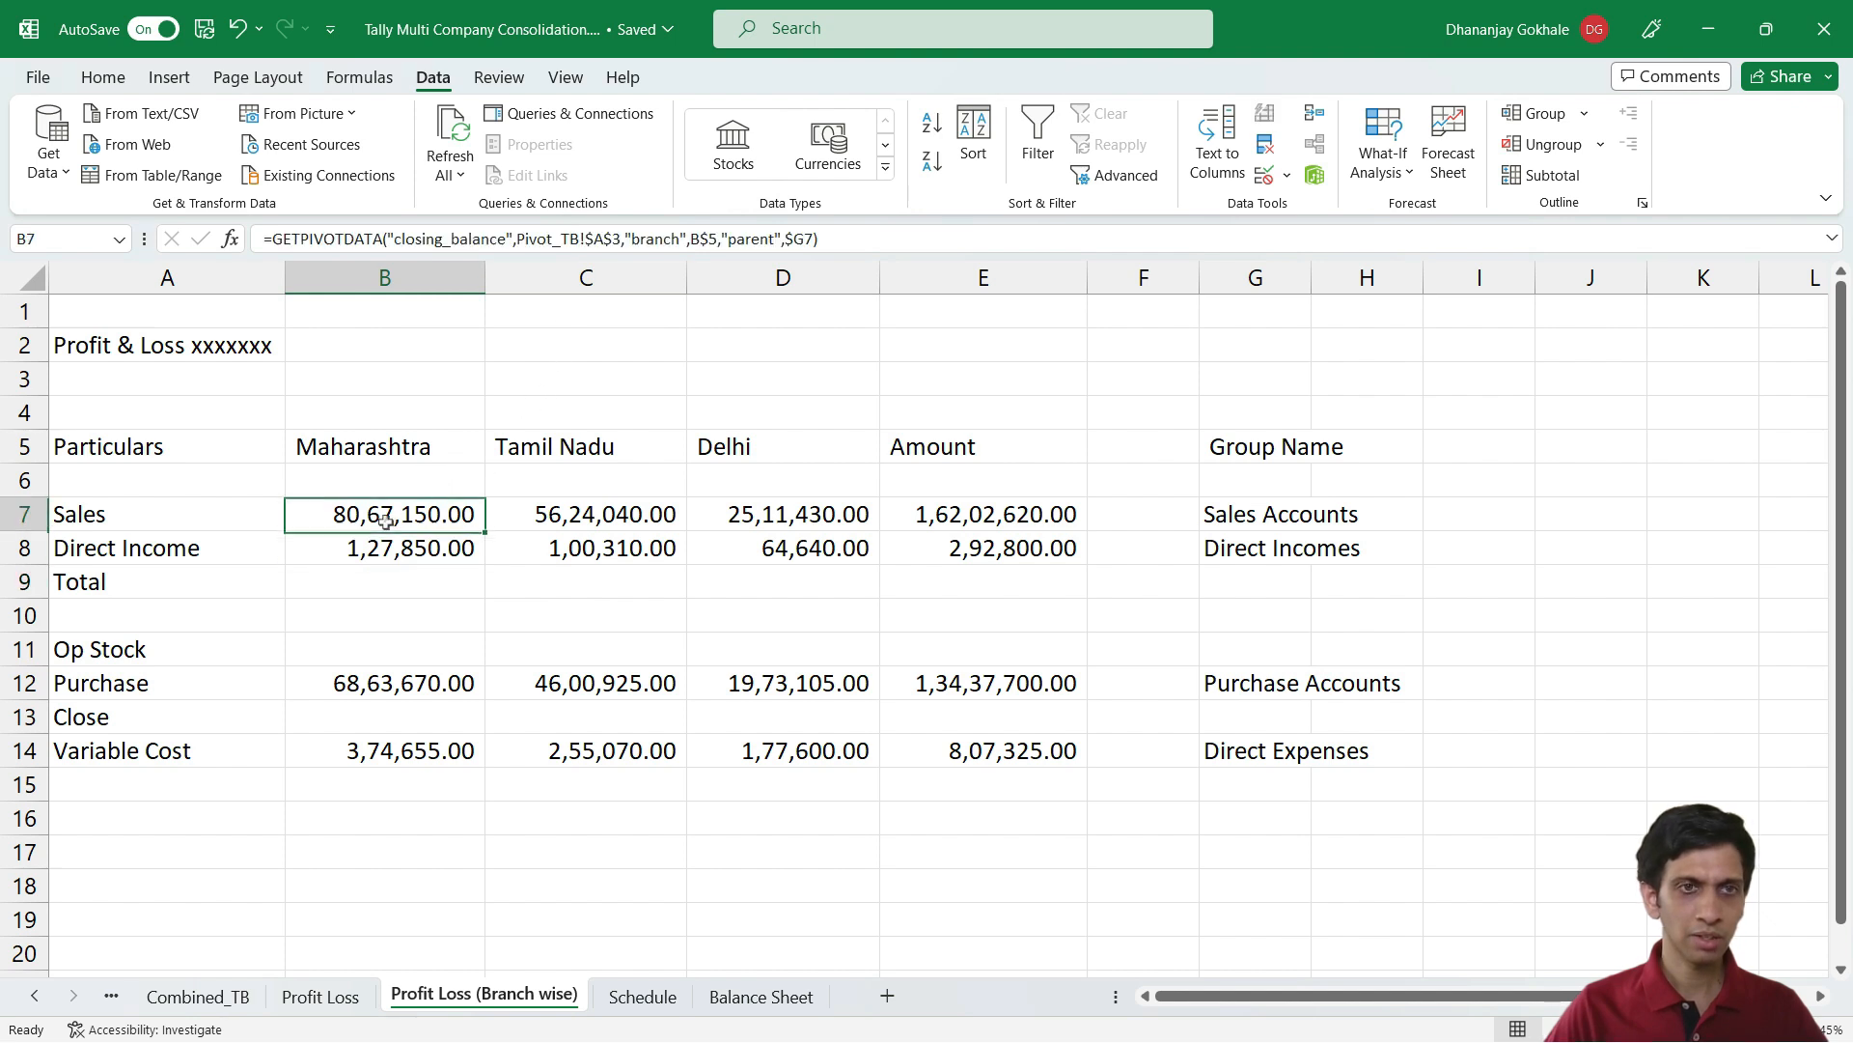
click(464, 374)
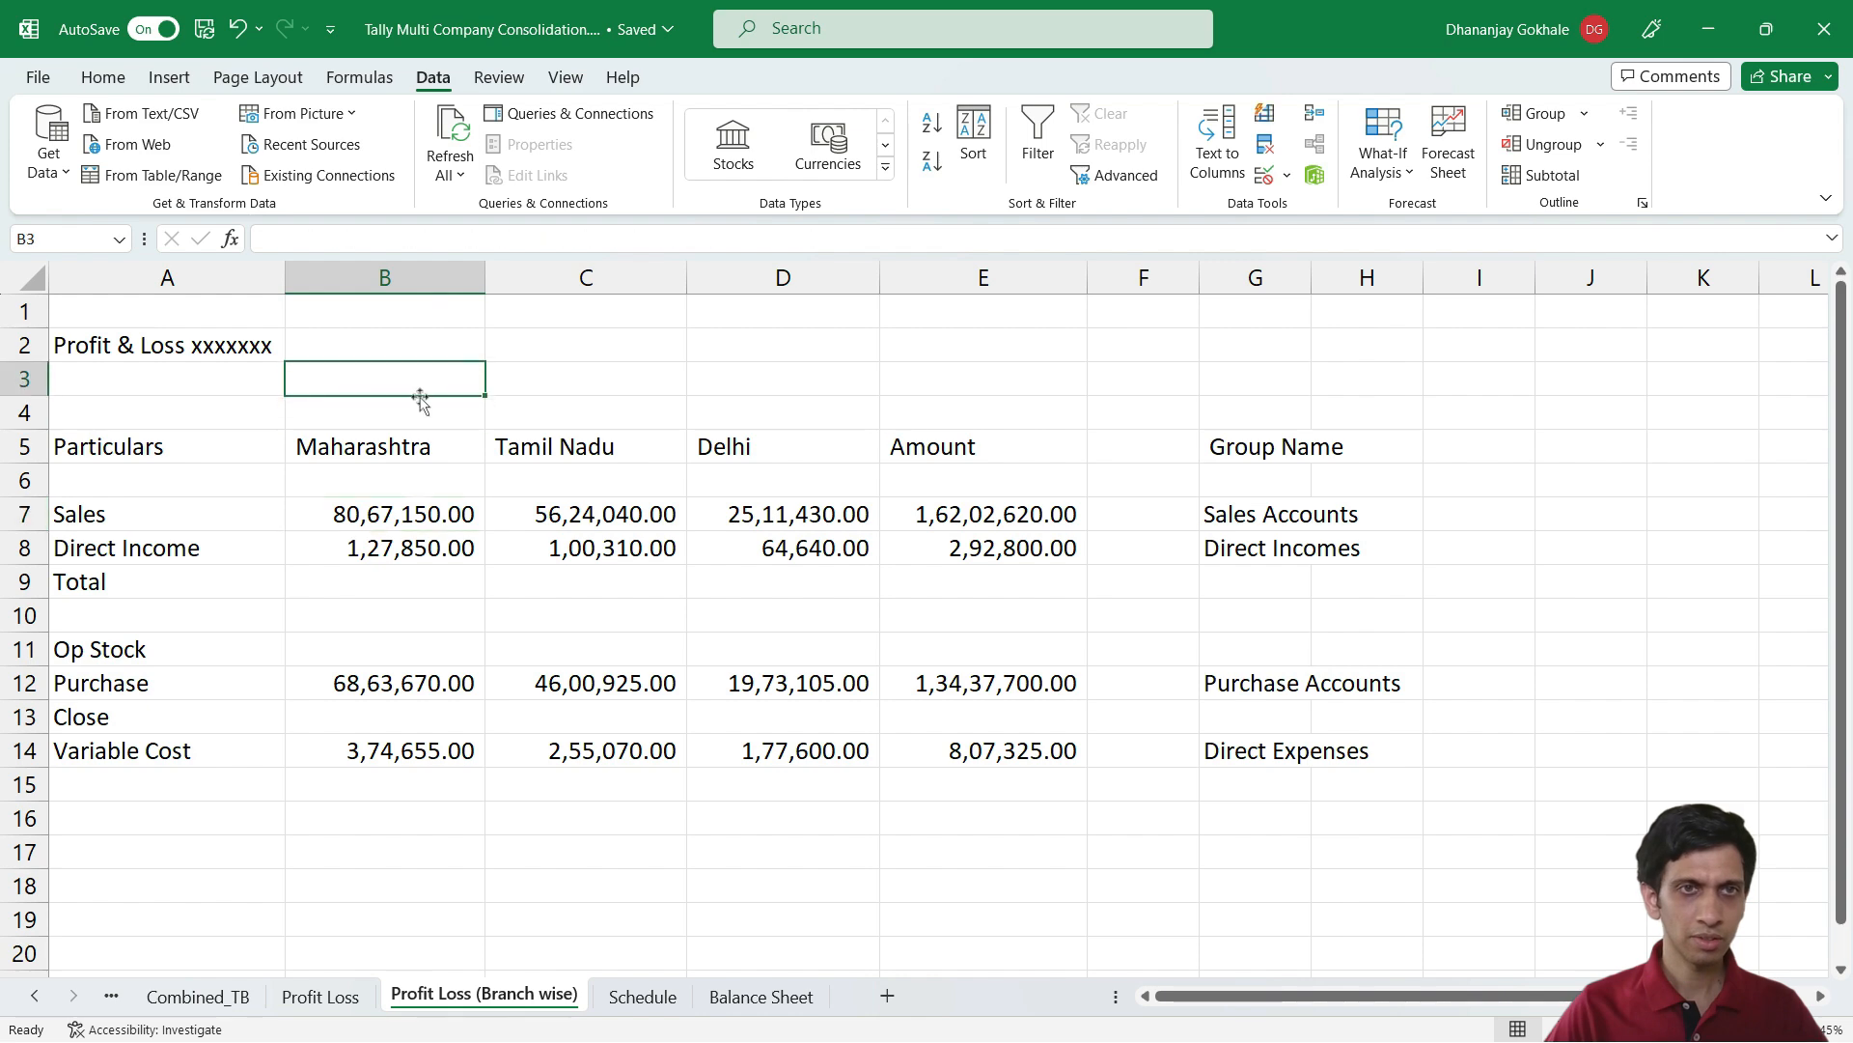
Refresh all data again from the Combined_TB sheet and recheck Maharashtra's Sales in the Profit Loss (Branch wise) sheet
click(450, 174)
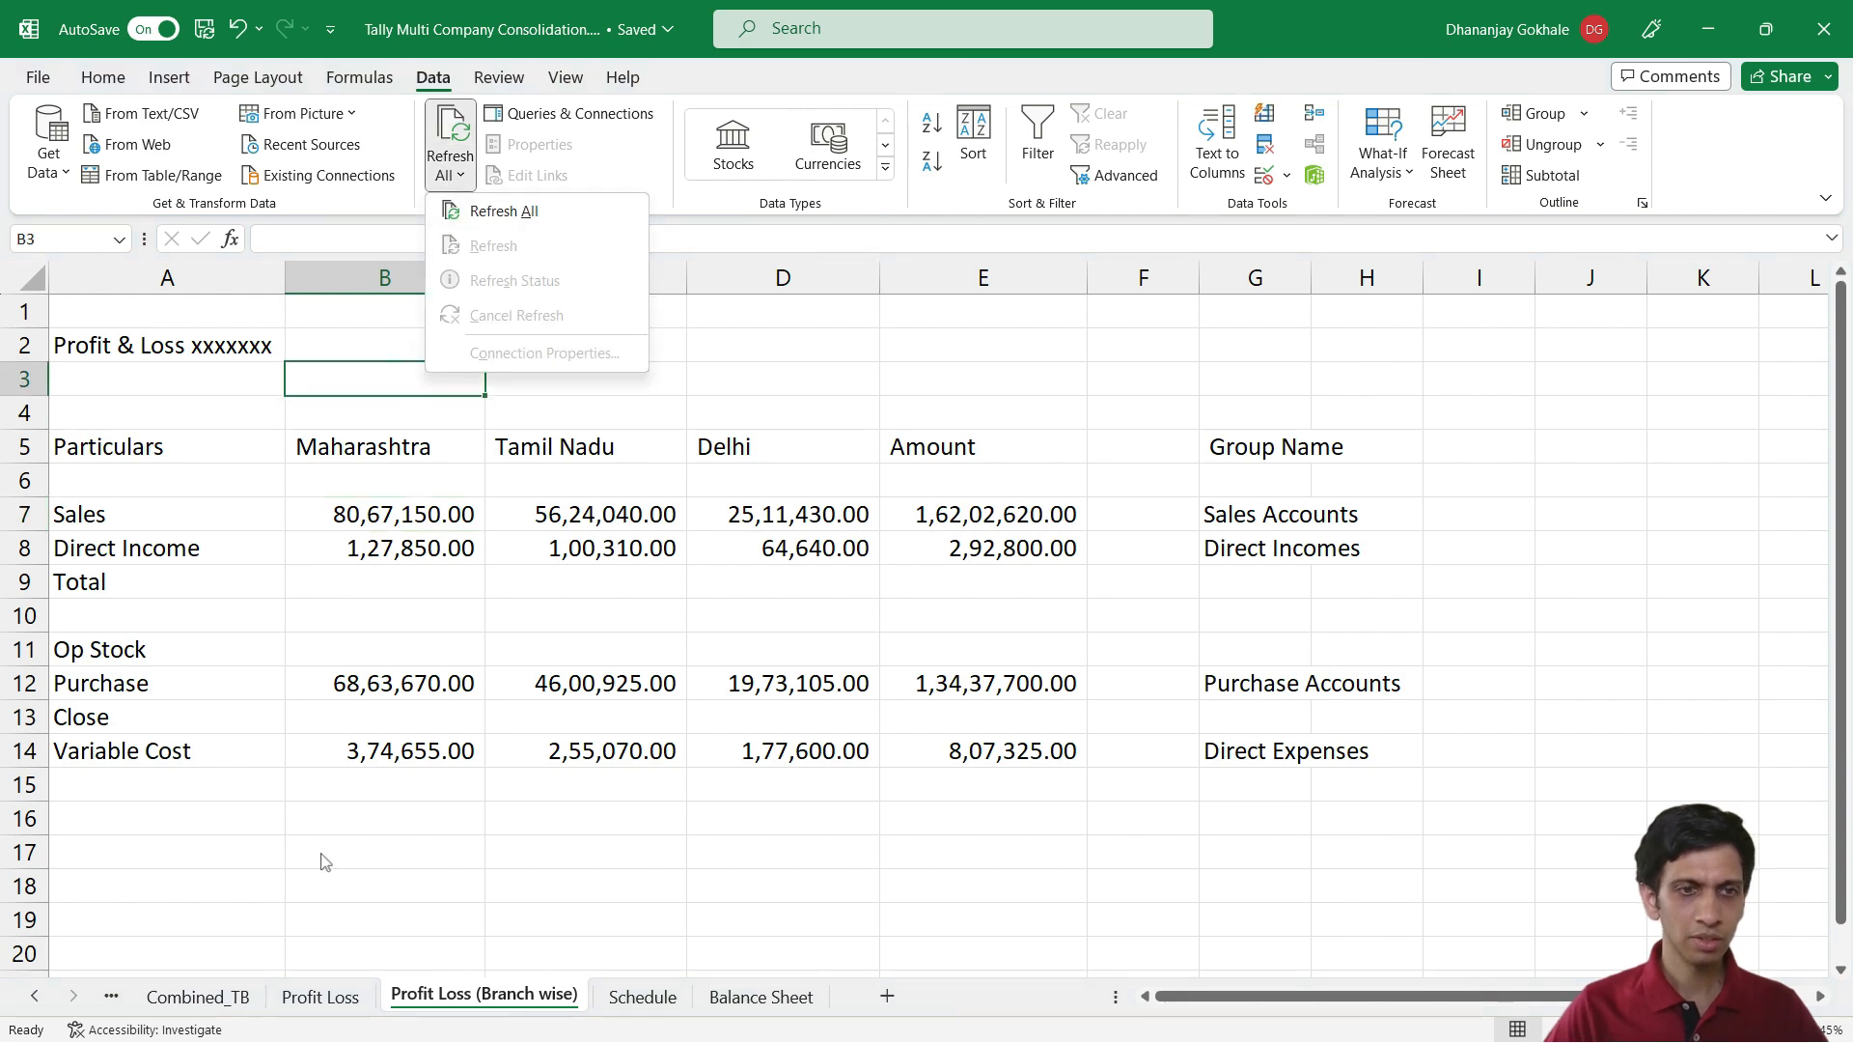
click(214, 1004)
click(214, 1004)
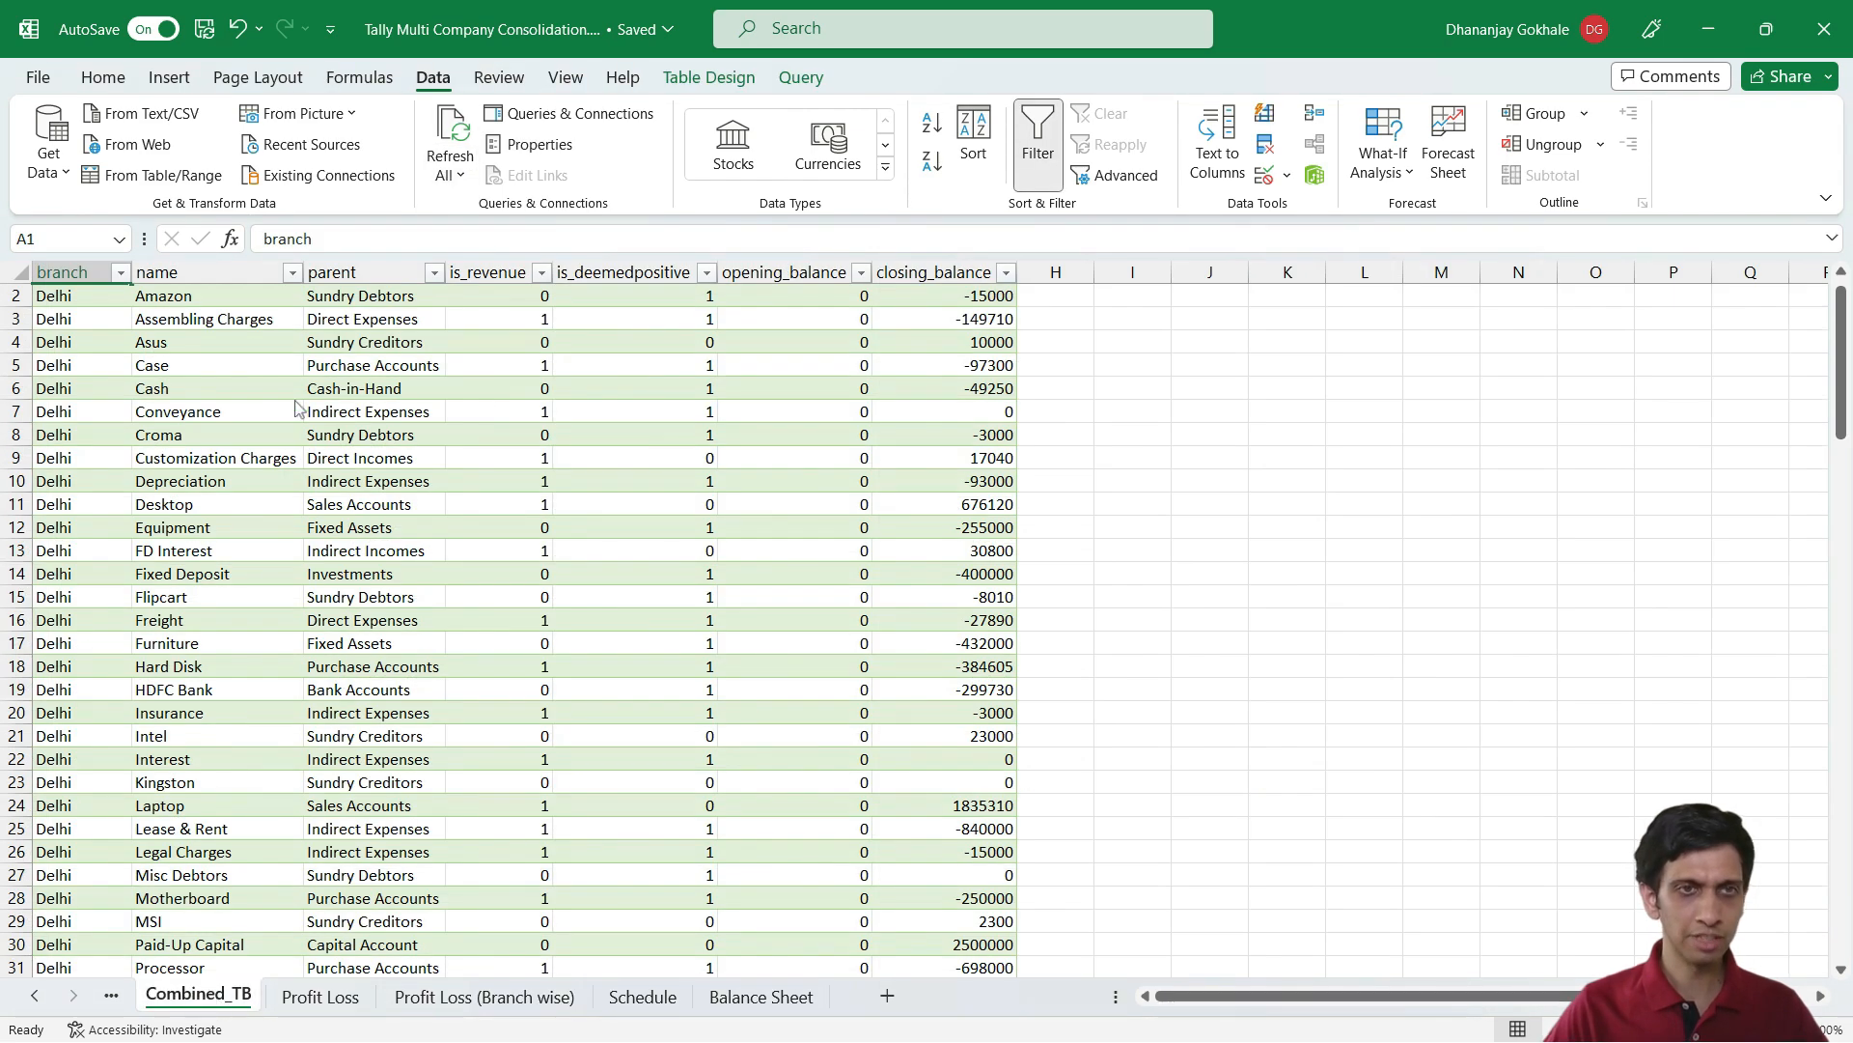
click(450, 175)
click(502, 211)
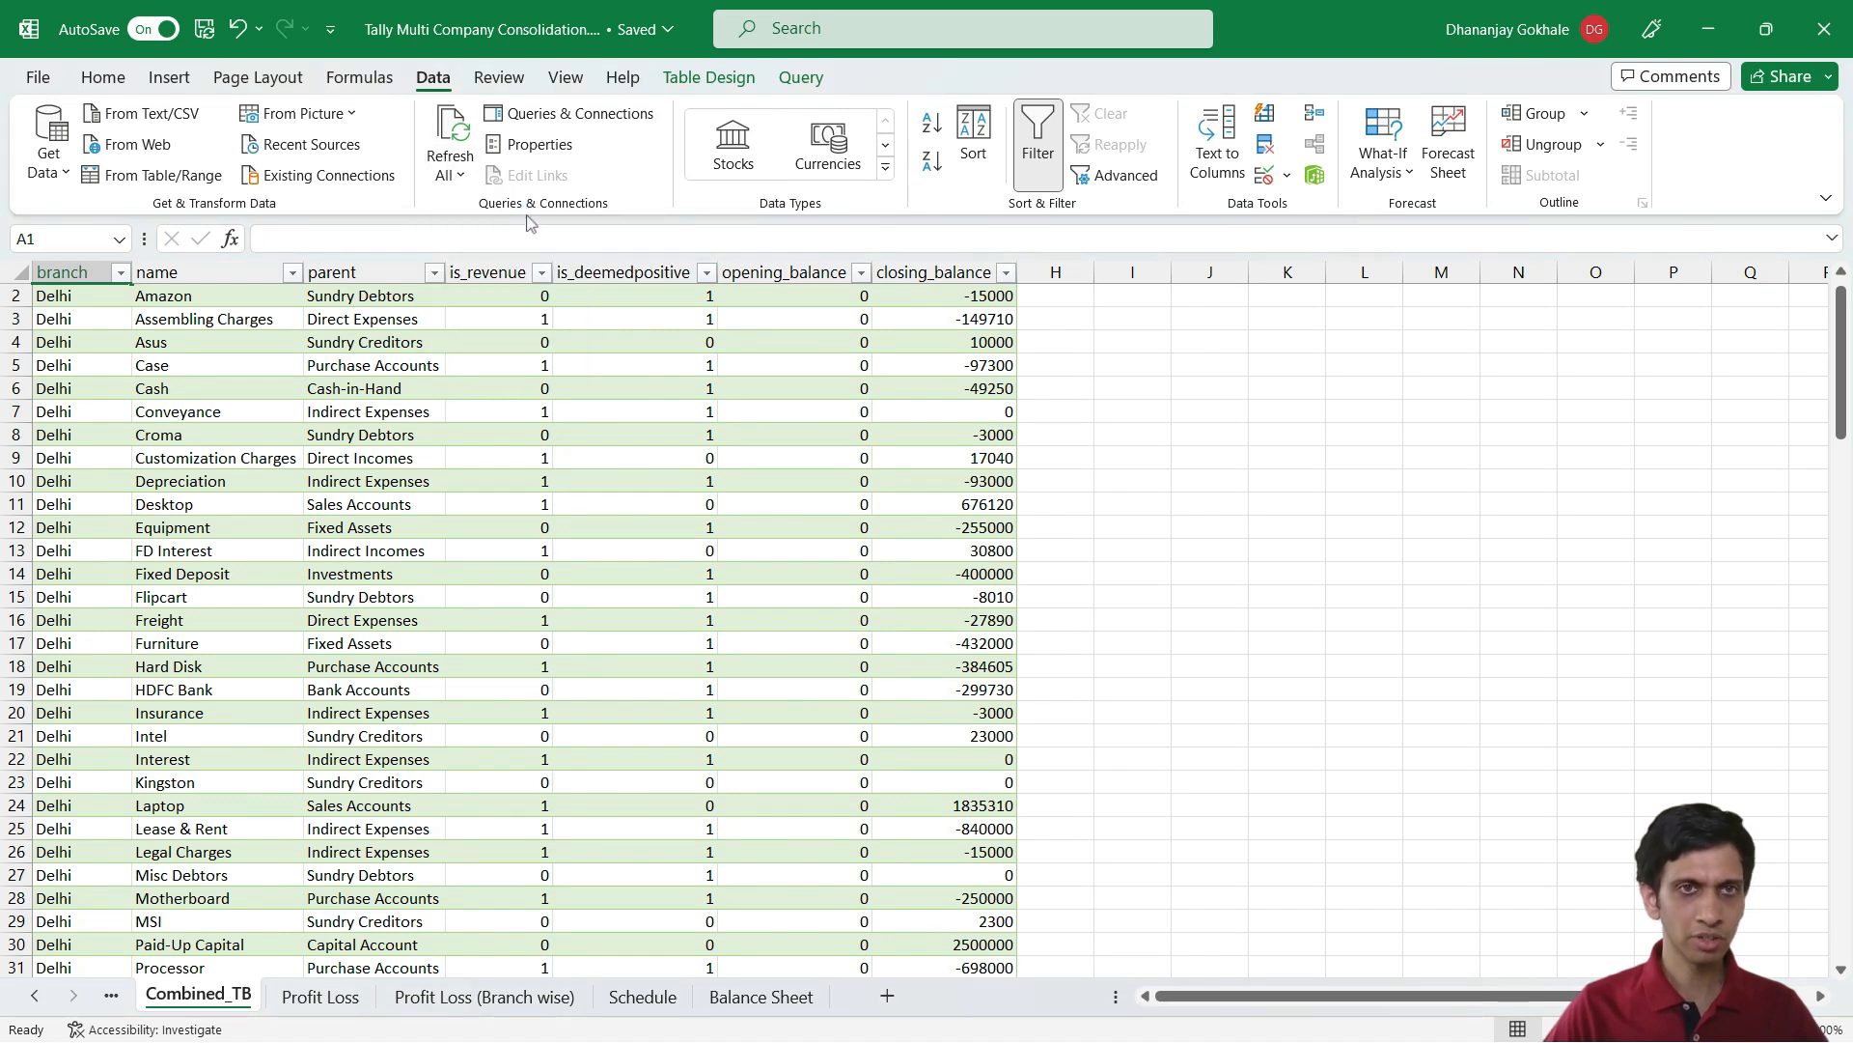
click(569, 643)
click(436, 1004)
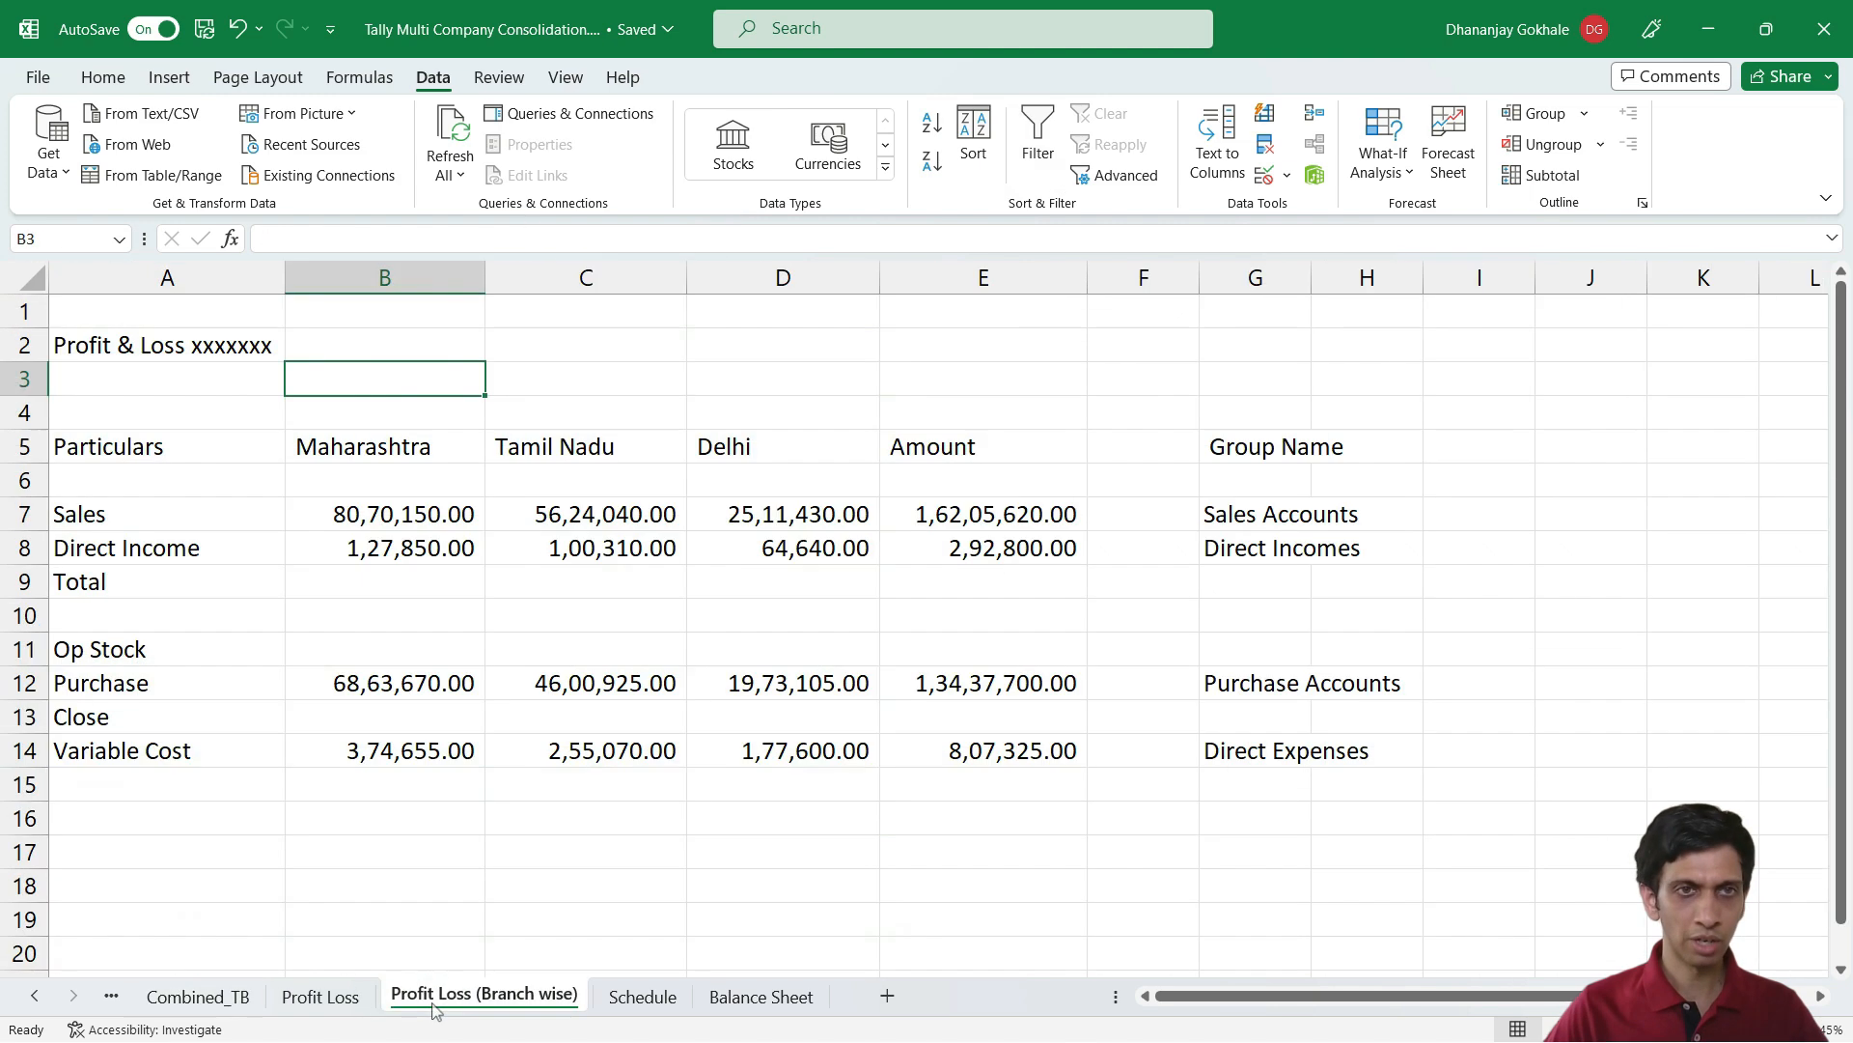
click(407, 513)
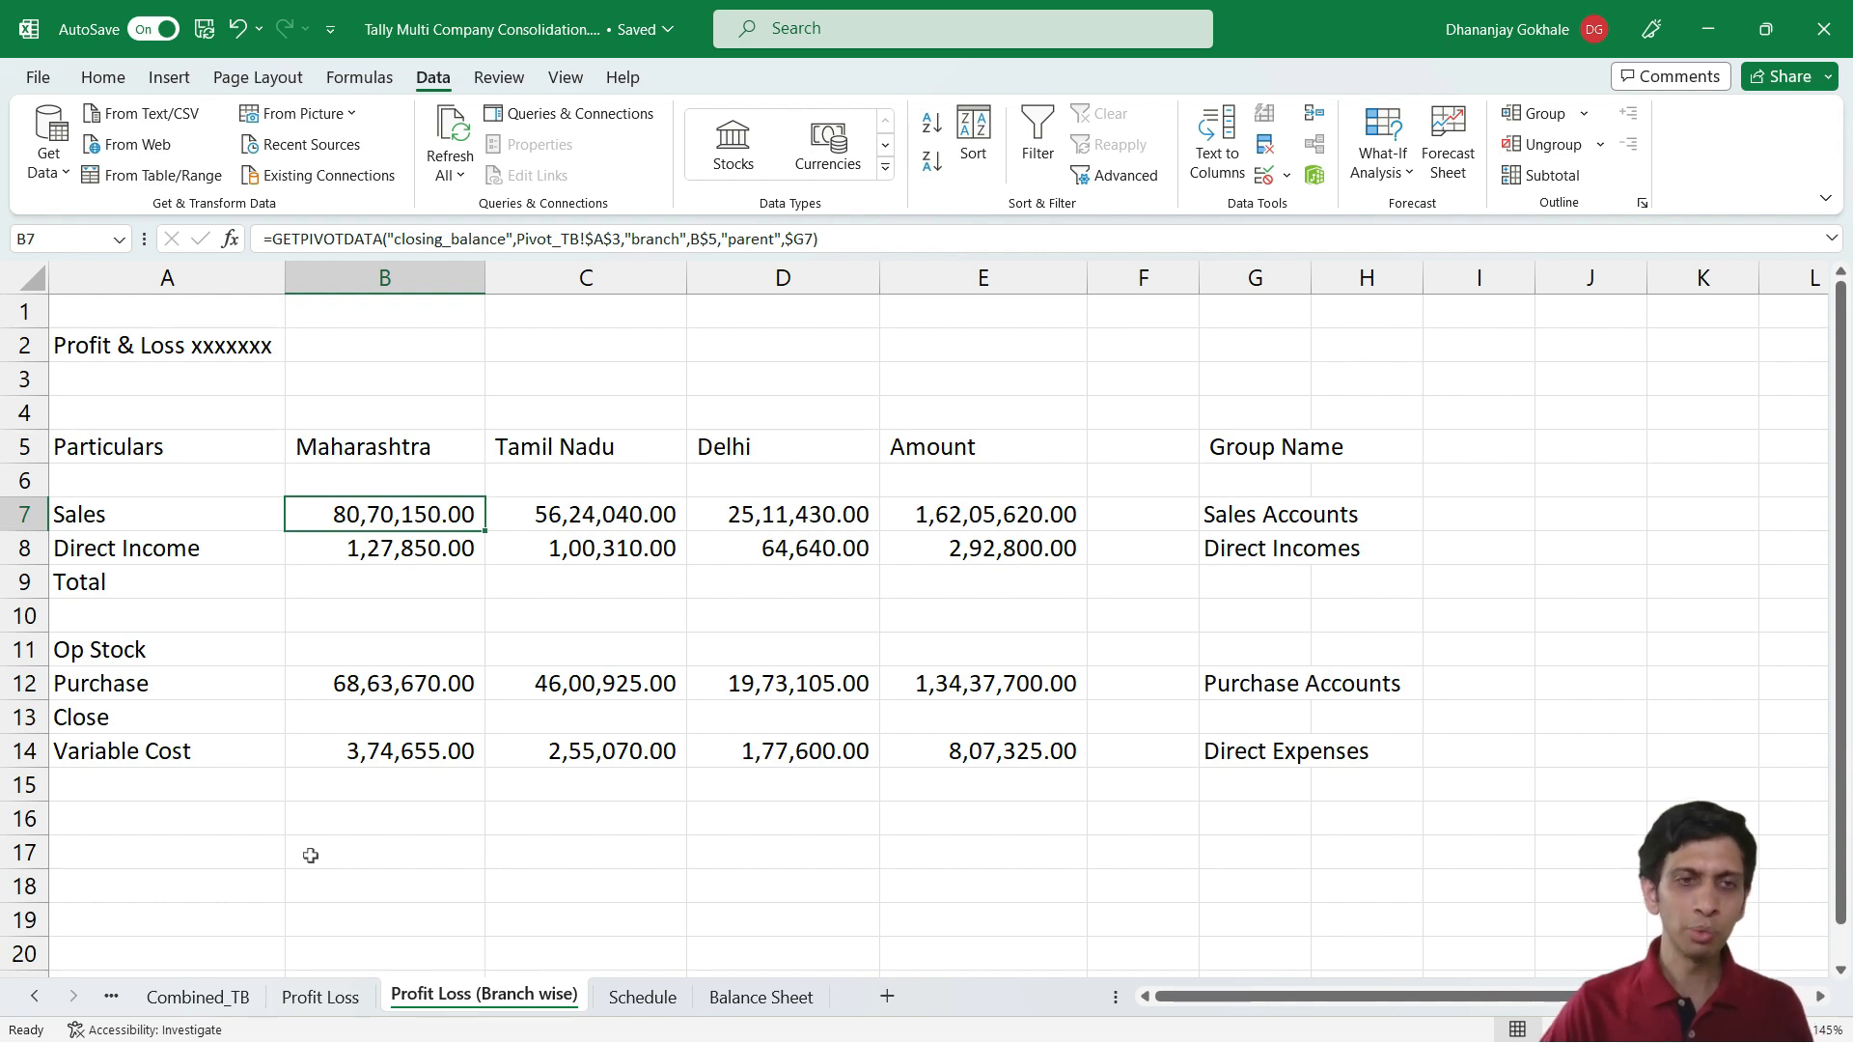
Review the Profit Loss and Combined_TB sheets after the refresh and return to Profit Loss (Branch wise)
click(312, 1004)
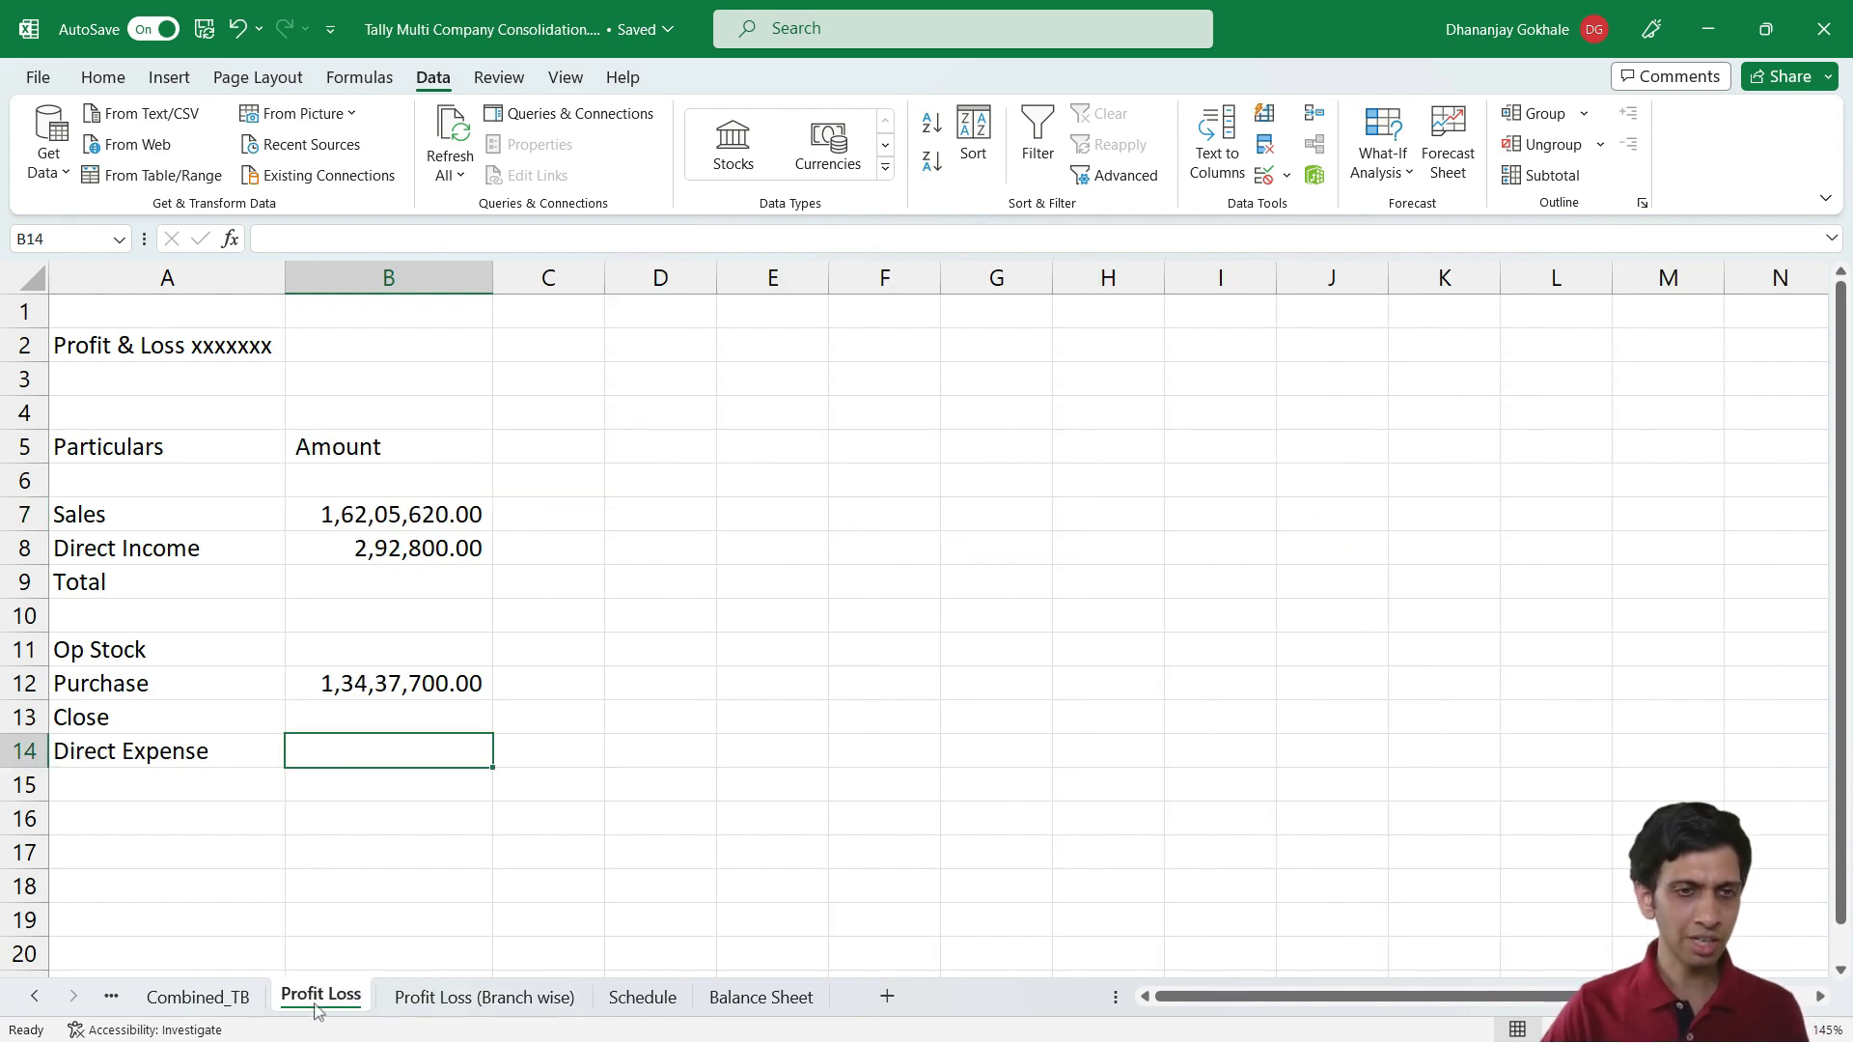
click(198, 996)
click(241, 413)
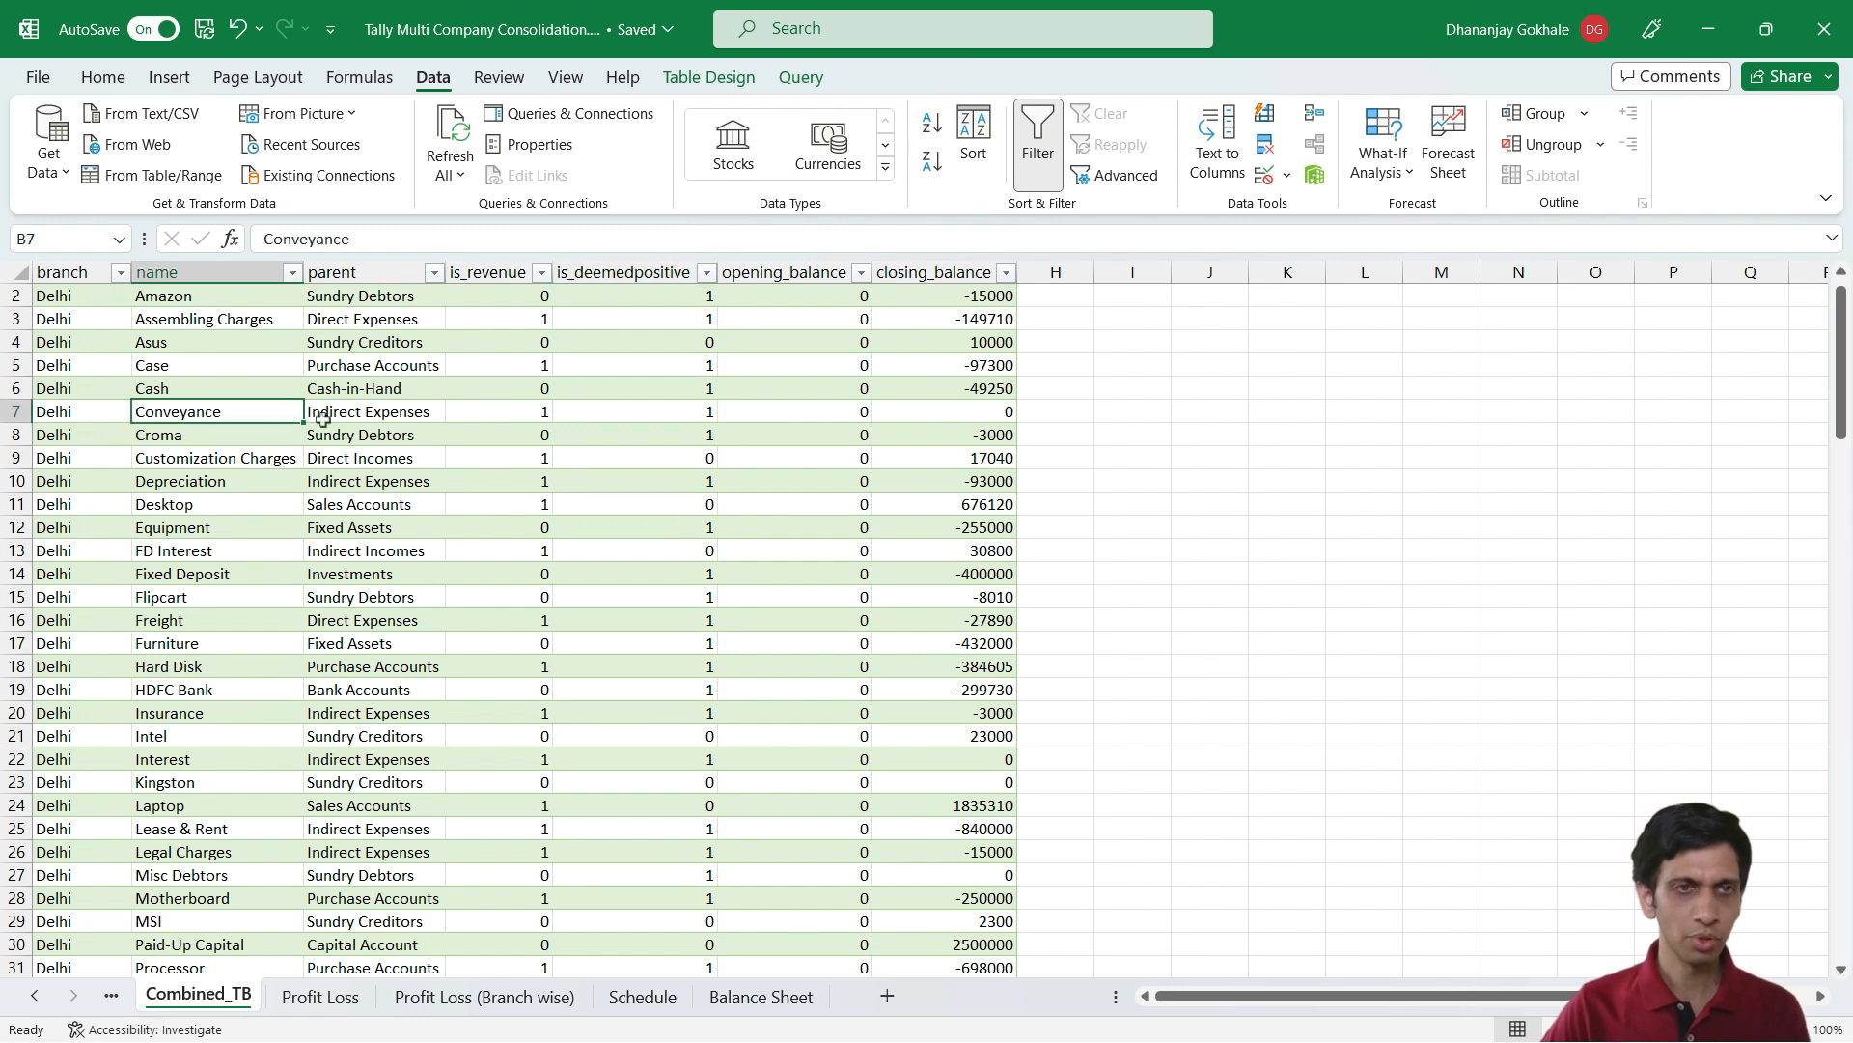
scroll(466, 327, up, 1)
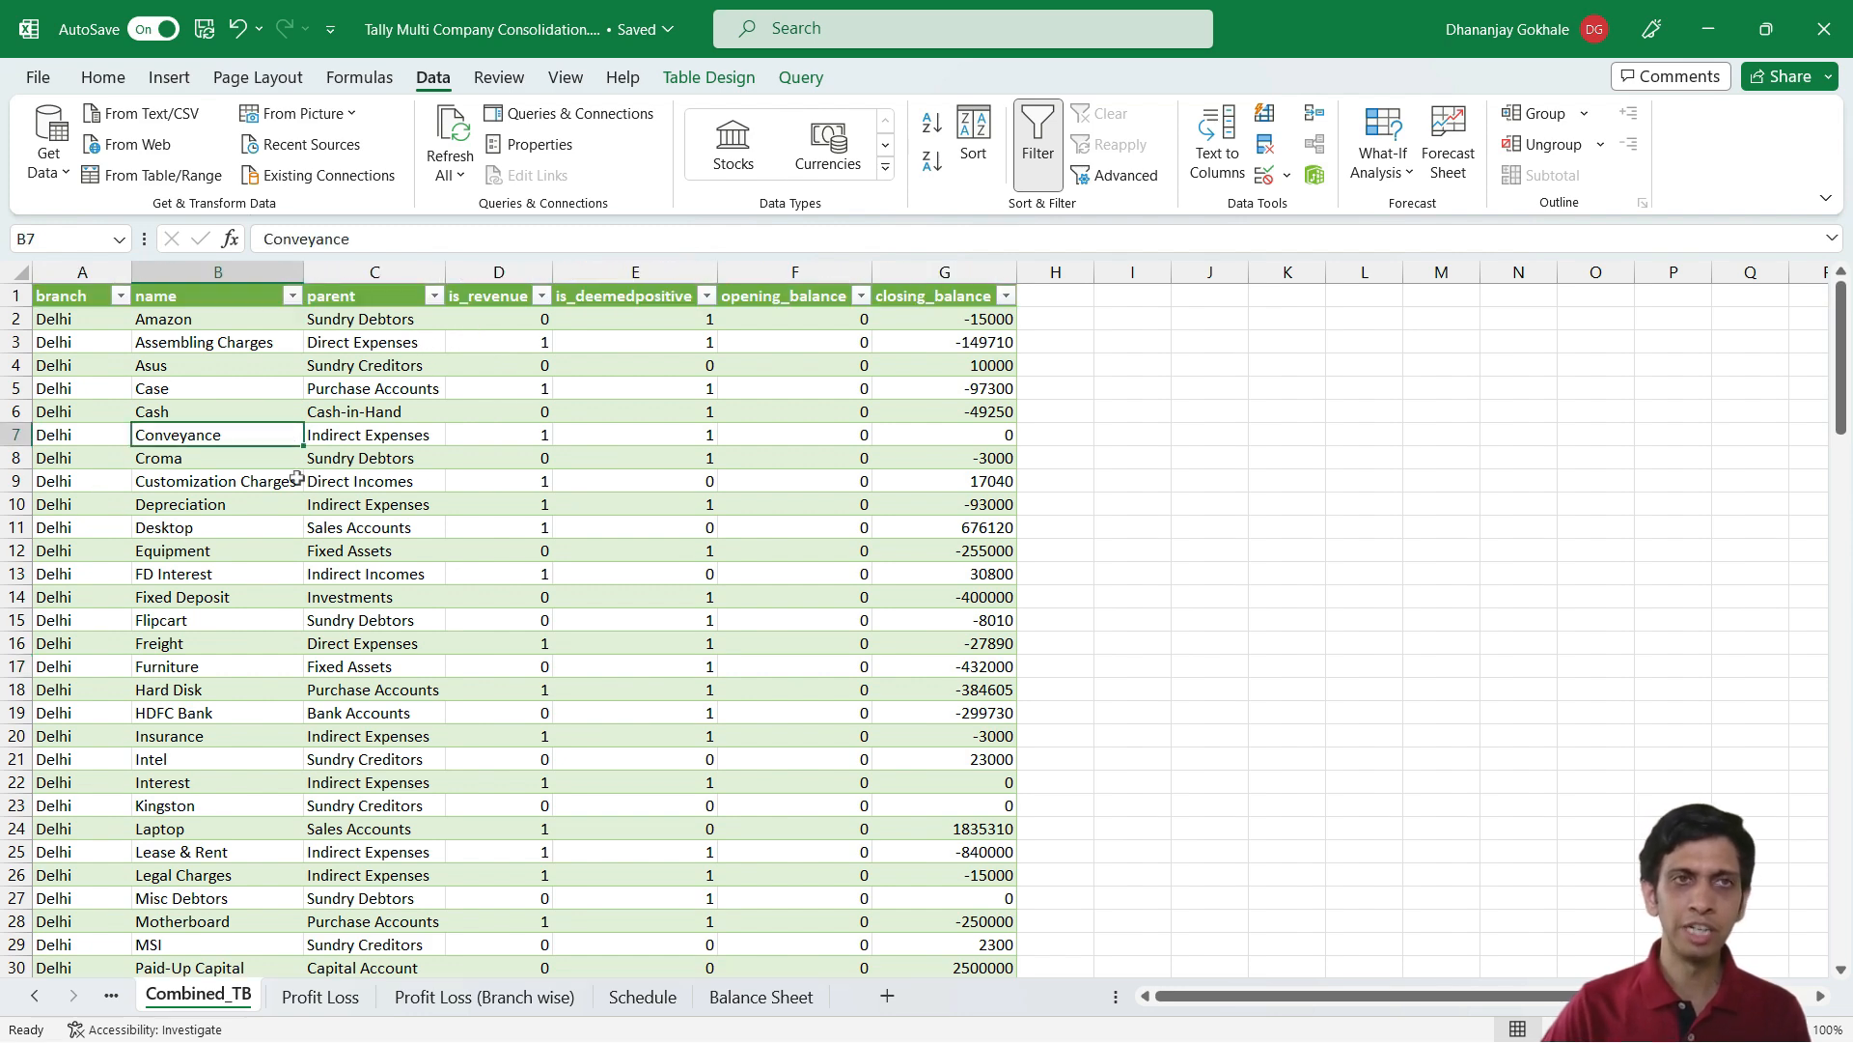
click(512, 1004)
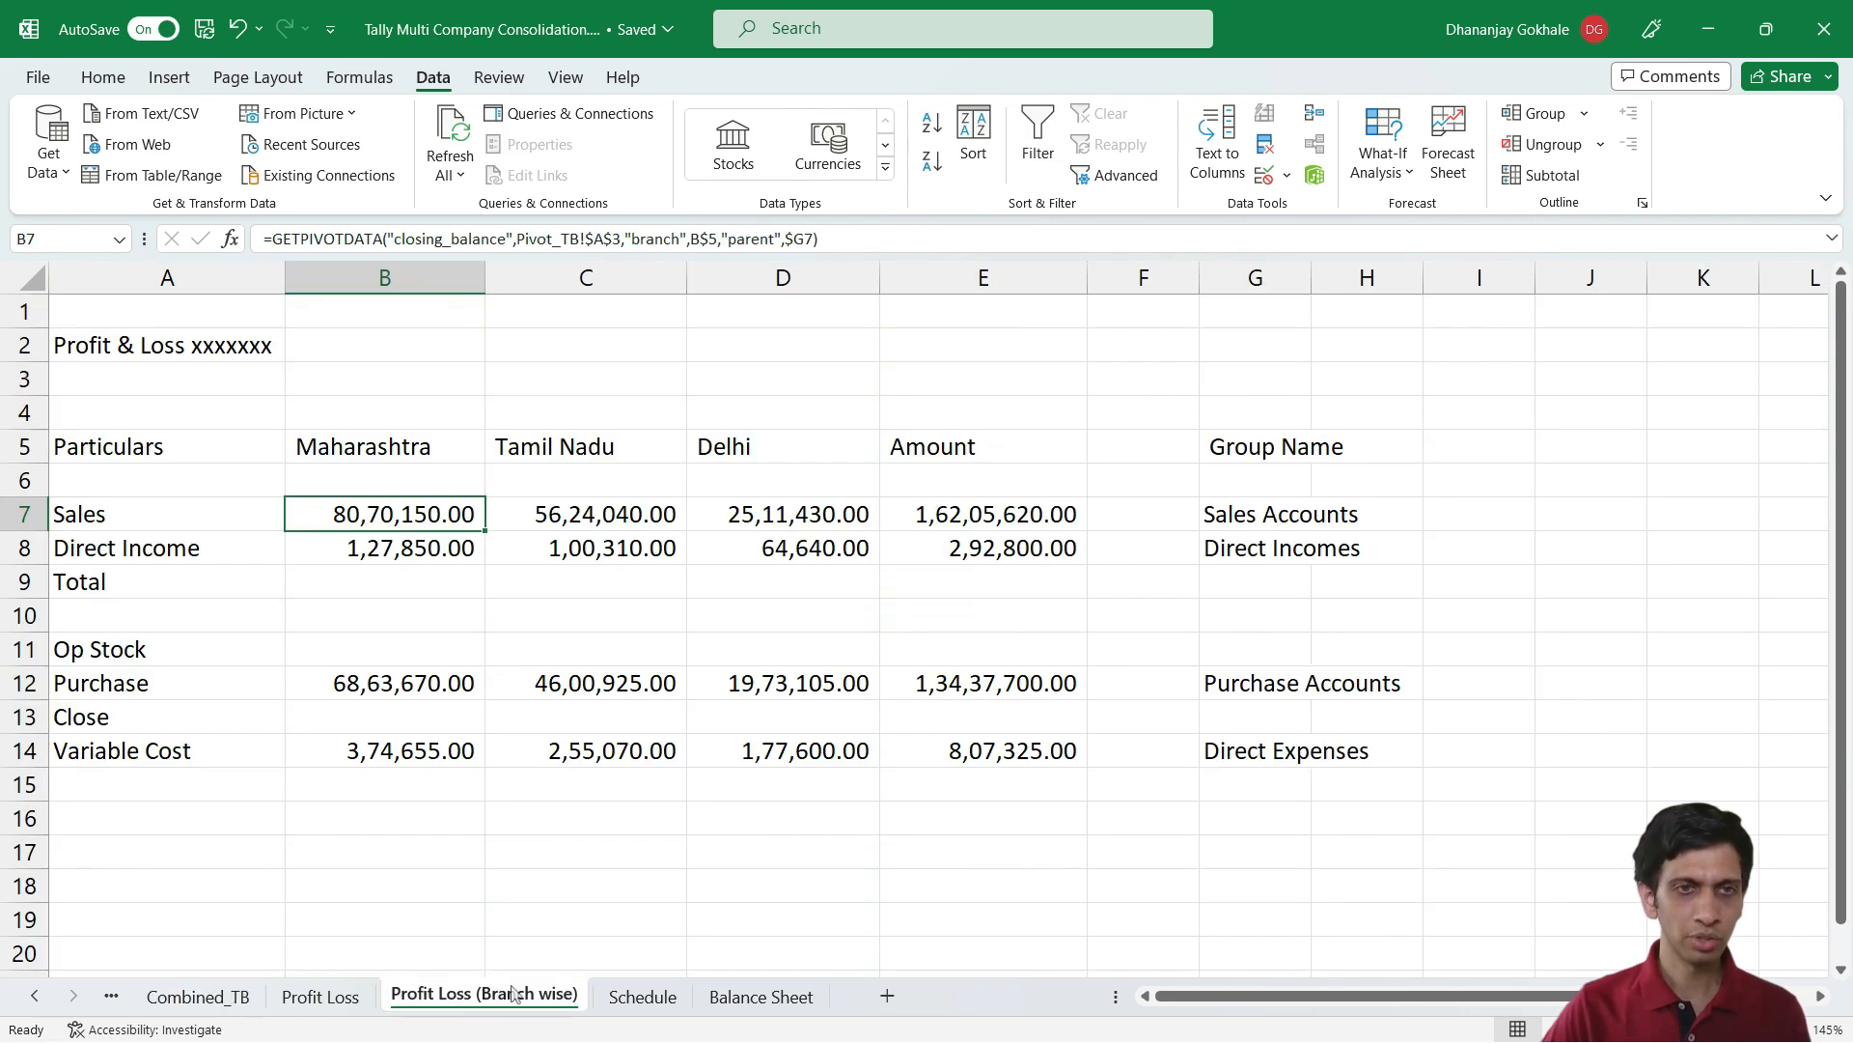